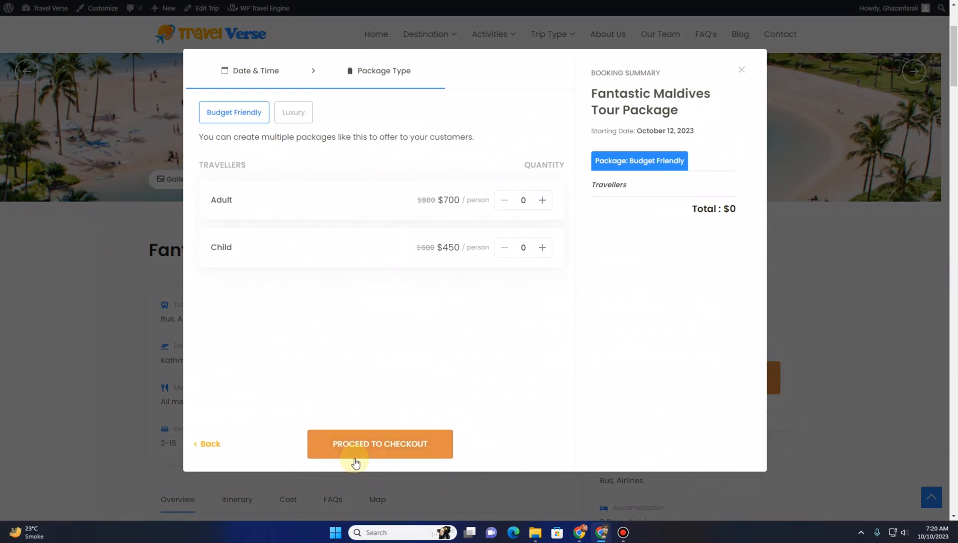
Choose the Luxury package and add one adult and one child traveller
{"action": "left_click", "coordinate": [296, 117]}
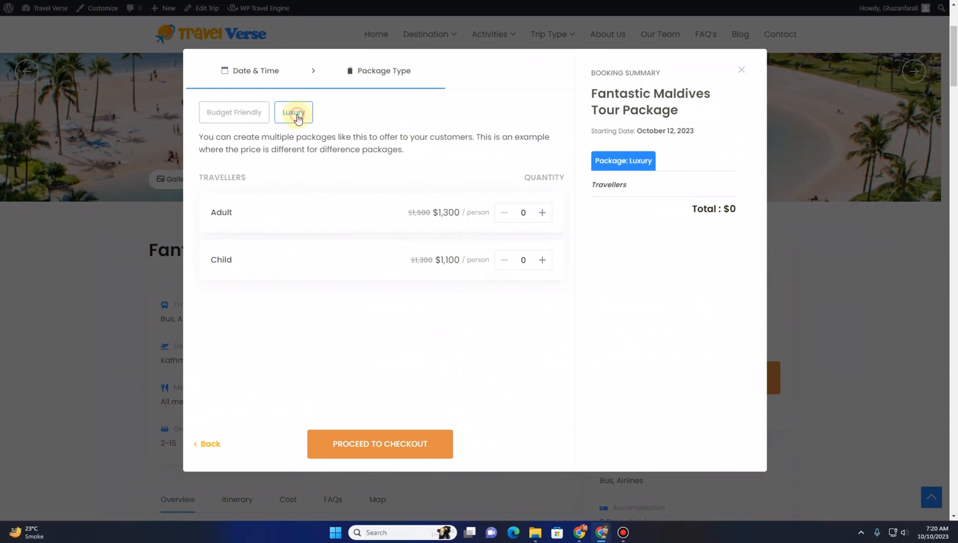
{"action": "left_click", "coordinate": [255, 119]}
{"action": "left_click", "coordinate": [312, 116]}
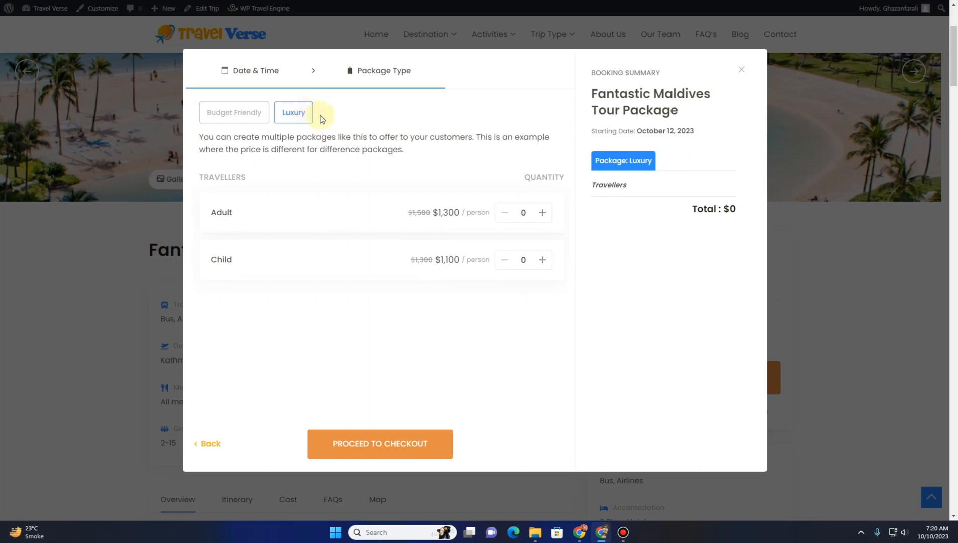
{"action": "left_click", "coordinate": [542, 214]}
{"action": "left_click", "coordinate": [545, 259]}
Proceed to checkout and place the cursor in the coupon code field
{"action": "left_click", "coordinate": [402, 439]}
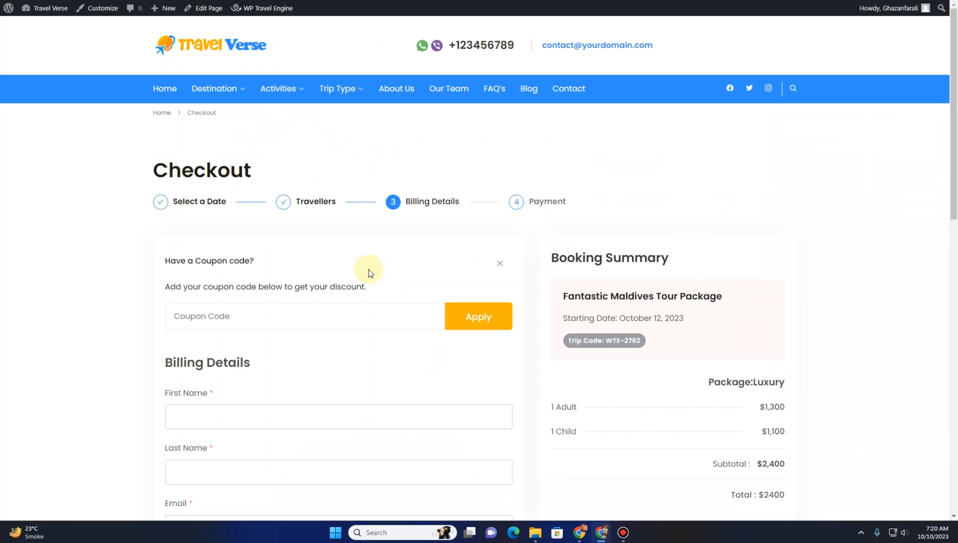
{"action": "scroll", "coordinate": [368, 269], "scroll_direction": "down", "scroll_amount": 2}
{"action": "left_click", "coordinate": [229, 215]}
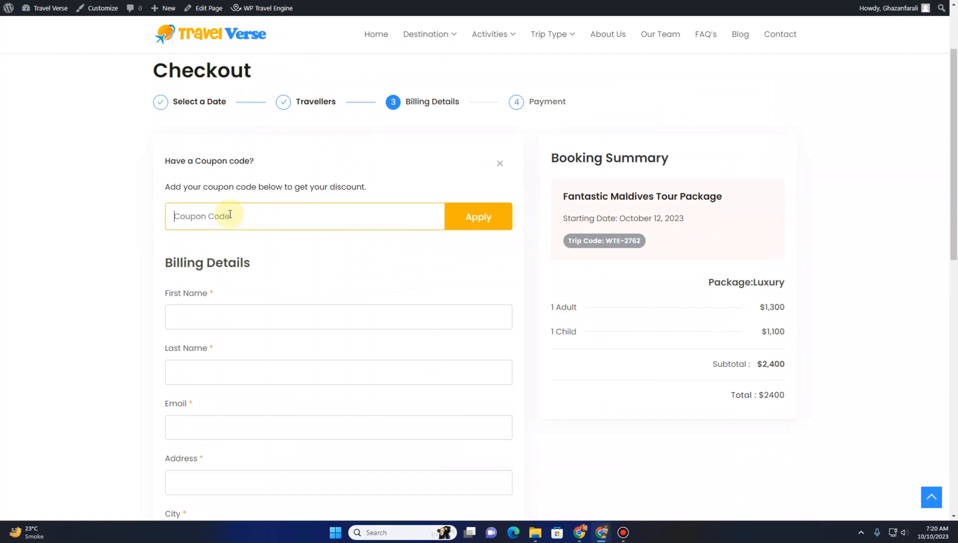
Scroll through the checkout's billing details and payment method sections
{"action": "scroll", "coordinate": [217, 170], "scroll_direction": "down", "scroll_amount": 3}
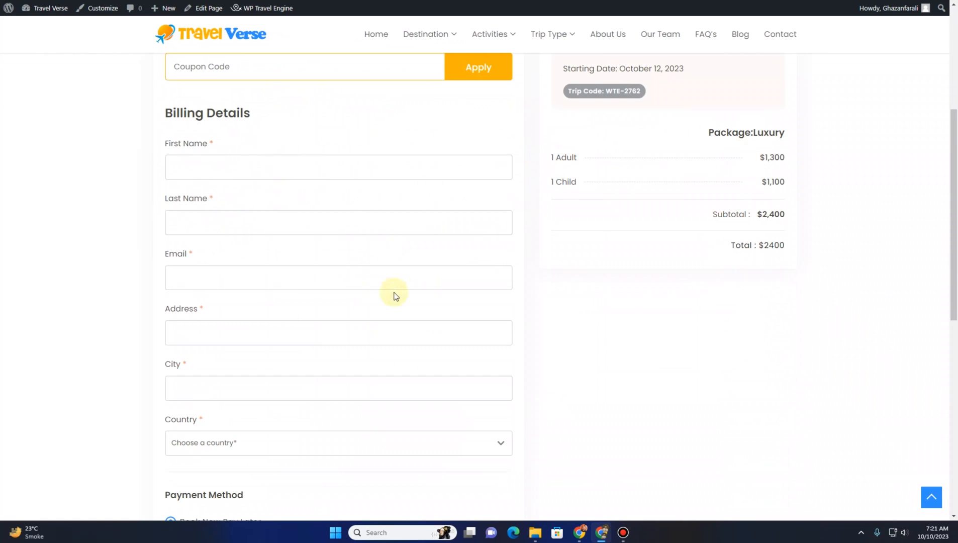
{"action": "scroll", "coordinate": [395, 295], "scroll_direction": "down", "scroll_amount": 6}
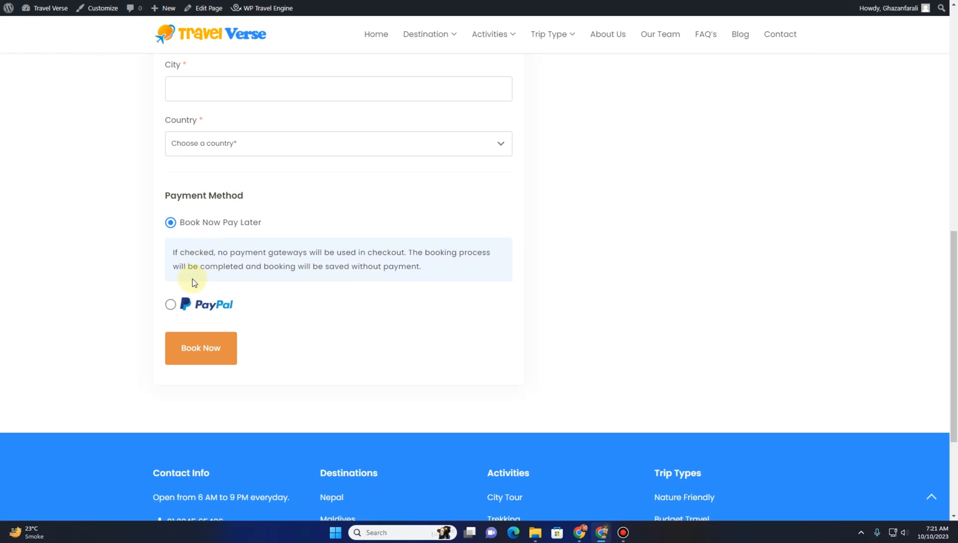
{"action": "left_click", "coordinate": [214, 357]}
{"action": "left_click", "coordinate": [161, 93]}
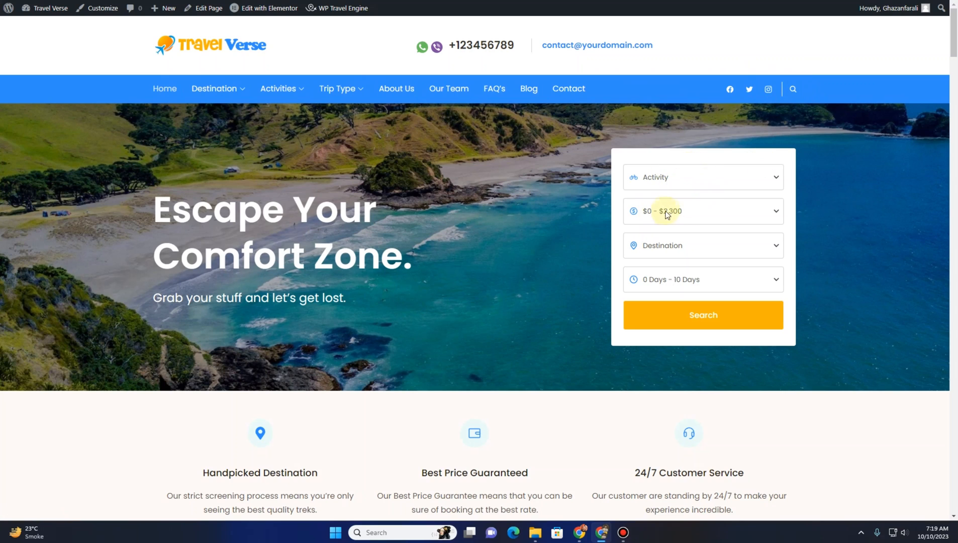
Set the trip search filters to the City Tour activity and a $1,374 – $2,300 price range
{"action": "left_click", "coordinate": [771, 179]}
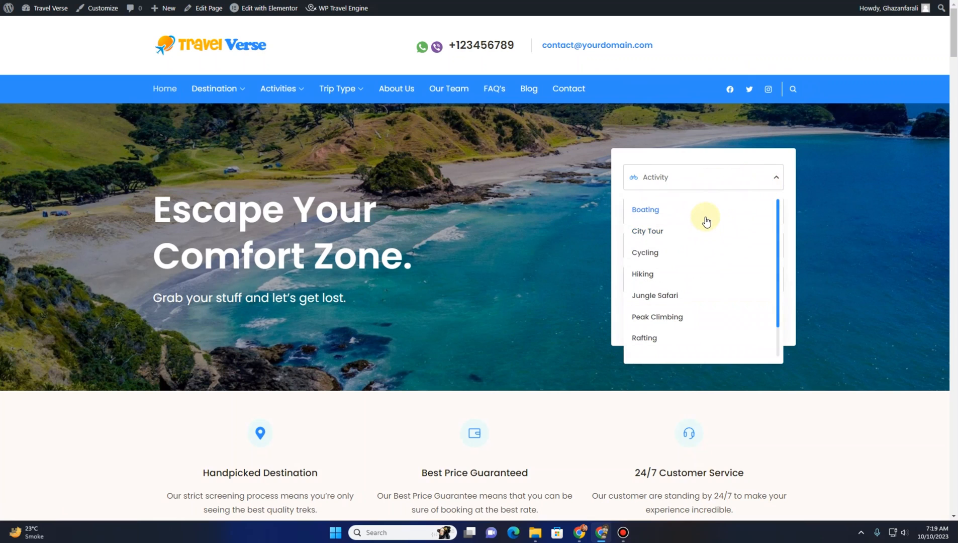
{"action": "left_click", "coordinate": [701, 236]}
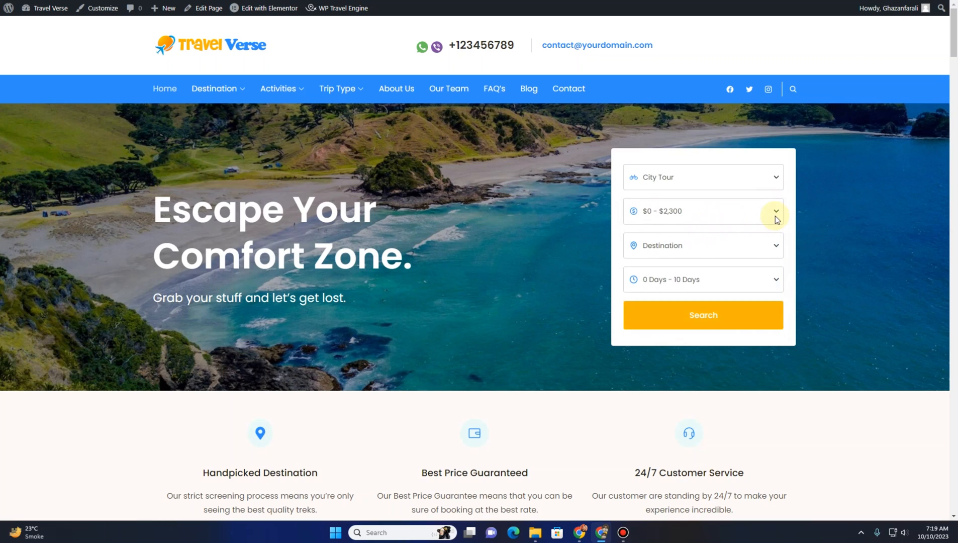
{"action": "left_click", "coordinate": [775, 216]}
{"action": "left_click_drag", "start_coordinate": [634, 236], "coordinate": [706, 242]}
{"action": "left_click", "coordinate": [713, 249]}
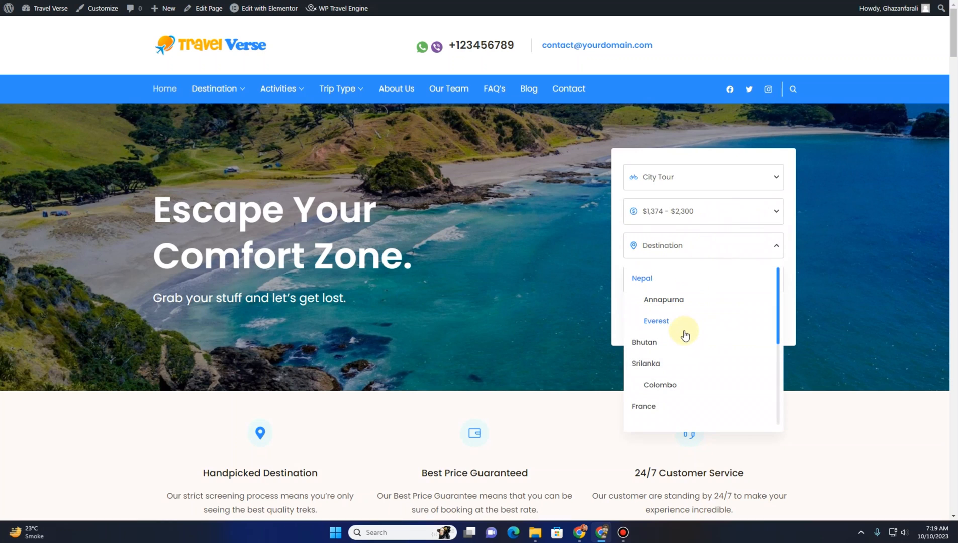
Choose Srilanka as destination, set the duration to 1 – 10 days, and run the search
{"action": "left_click", "coordinate": [663, 365]}
{"action": "left_click", "coordinate": [733, 285]}
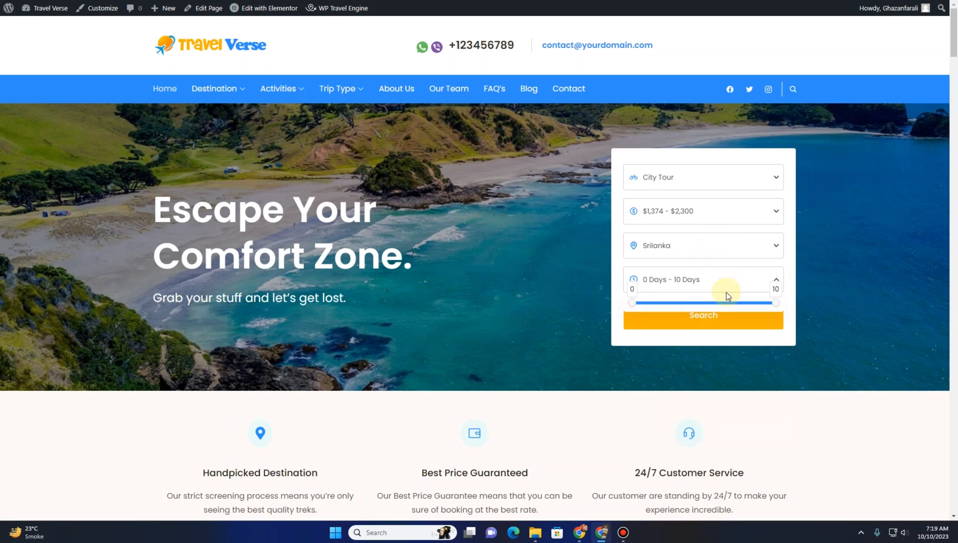
{"action": "left_click_drag", "start_coordinate": [632, 304], "coordinate": [641, 303]}
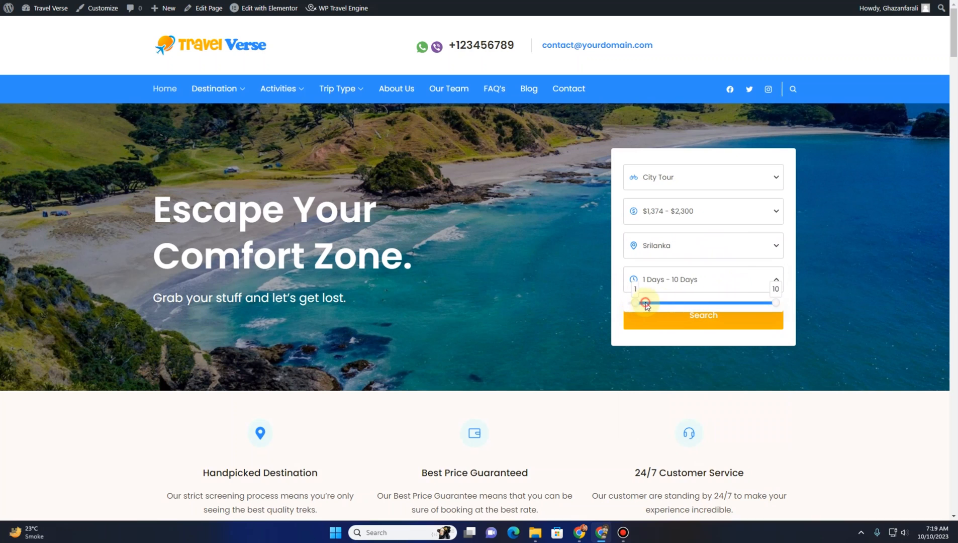
{"action": "left_click", "coordinate": [654, 329]}
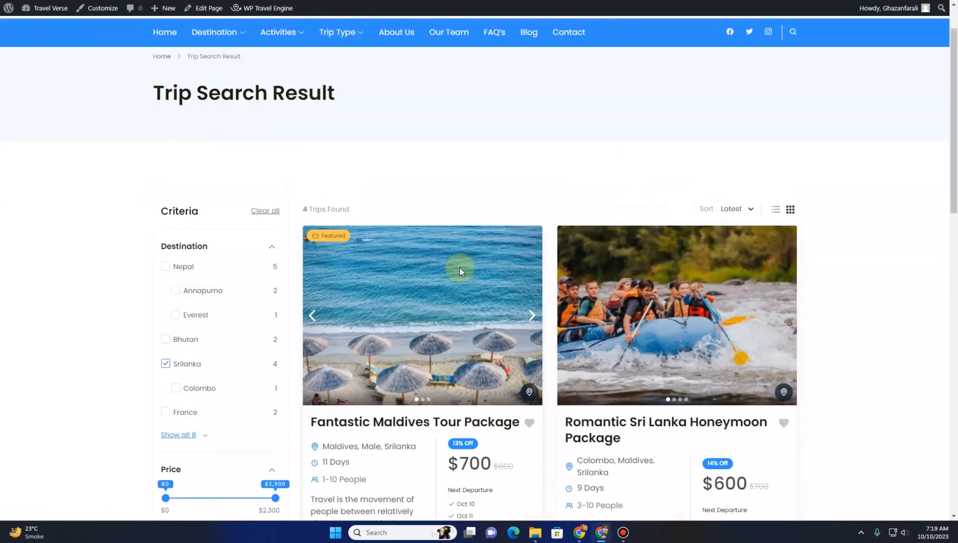
Open the Fantastic Maldives Tour Package from the trip search results
{"action": "scroll", "coordinate": [459, 267], "scroll_direction": "down", "scroll_amount": 4}
{"action": "scroll", "coordinate": [459, 271], "scroll_direction": "down", "scroll_amount": 3}
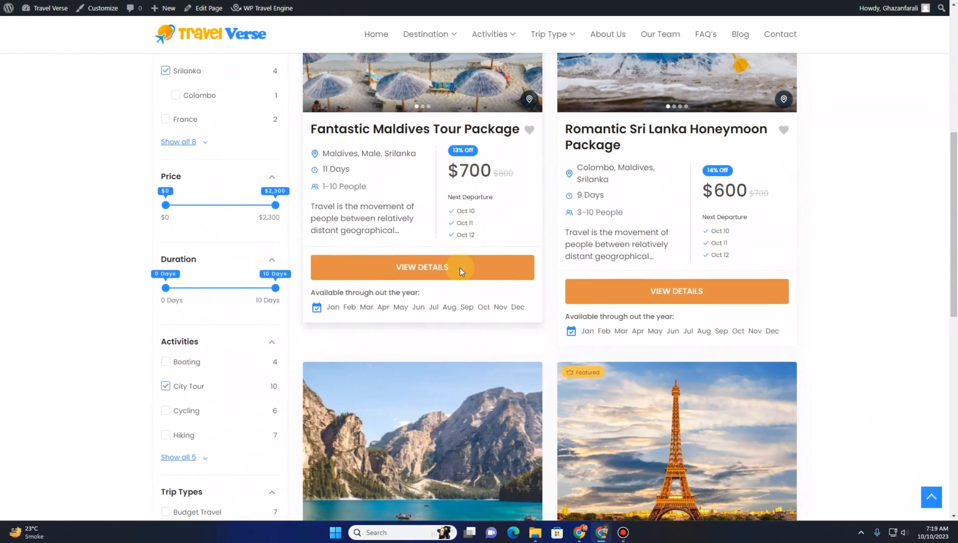
{"action": "scroll", "coordinate": [459, 271], "scroll_direction": "up", "scroll_amount": 6}
{"action": "scroll", "coordinate": [461, 272], "scroll_direction": "down", "scroll_amount": 2}
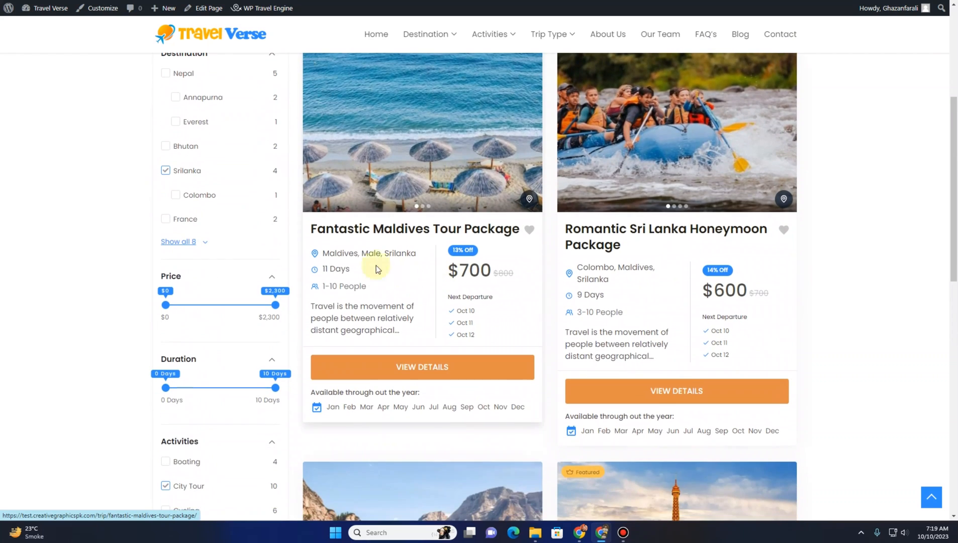
{"action": "left_click", "coordinate": [369, 231]}
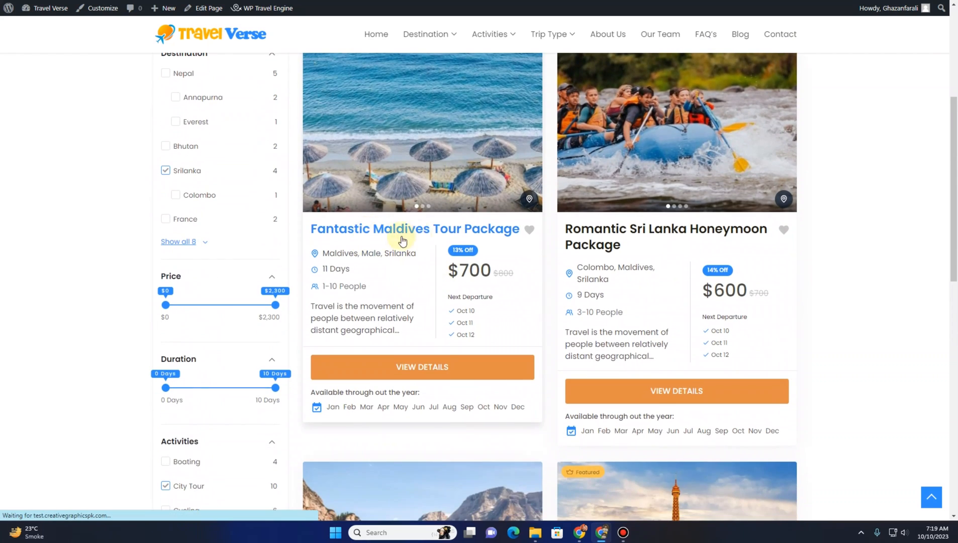
{"action": "scroll", "coordinate": [408, 237], "scroll_direction": "down", "scroll_amount": 1}
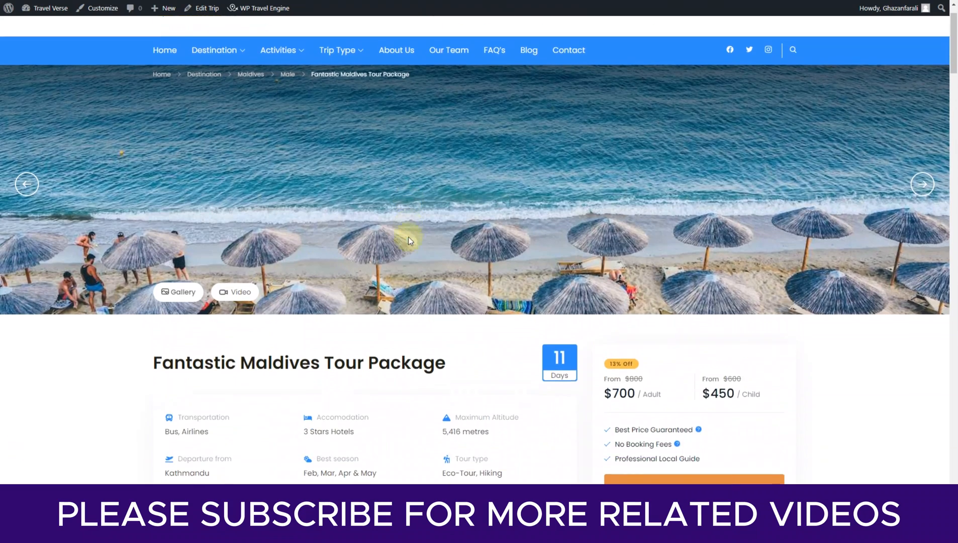
Advance through the trip's banner image slider
{"action": "left_click", "coordinate": [916, 177]}
{"action": "left_click", "coordinate": [916, 177]}
{"action": "left_click", "coordinate": [916, 177]}
{"action": "left_click", "coordinate": [916, 177]}
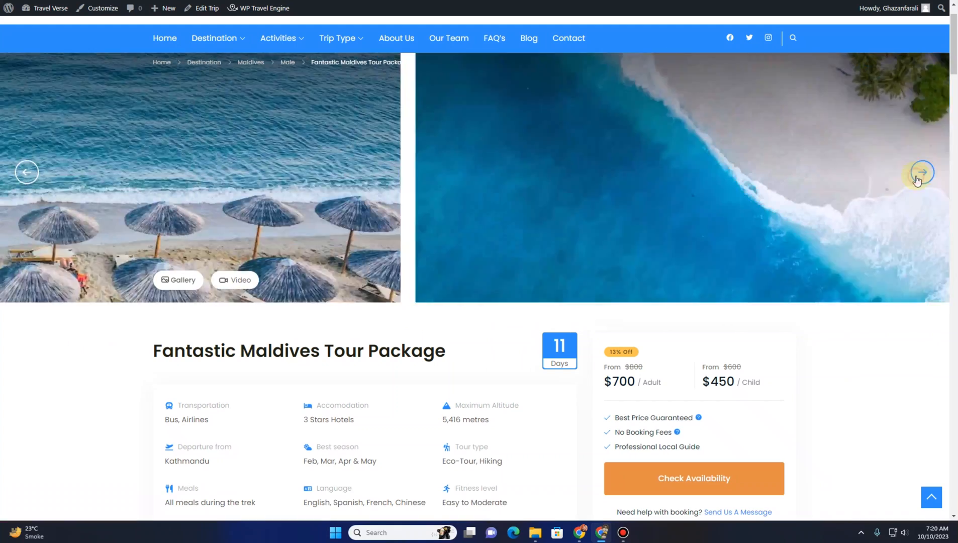
{"action": "left_click", "coordinate": [916, 176]}
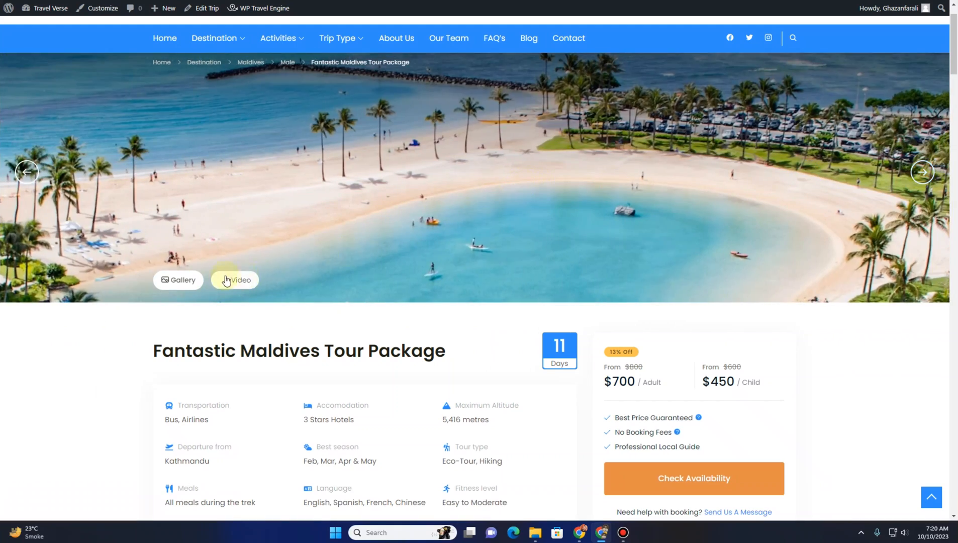
Jump to the trip's Itinerary section
{"action": "scroll", "coordinate": [371, 249], "scroll_direction": "down", "scroll_amount": 4}
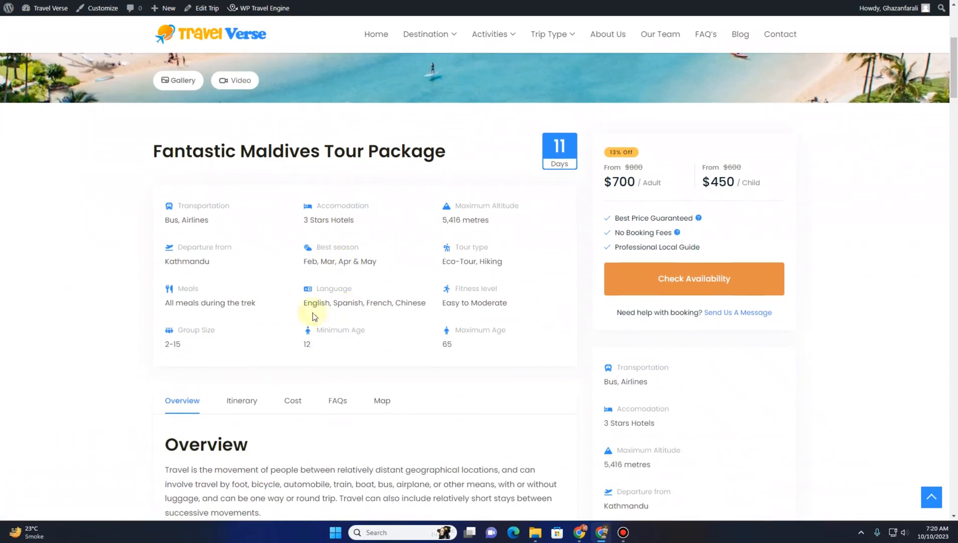
{"action": "scroll", "coordinate": [205, 213], "scroll_direction": "down", "scroll_amount": 2}
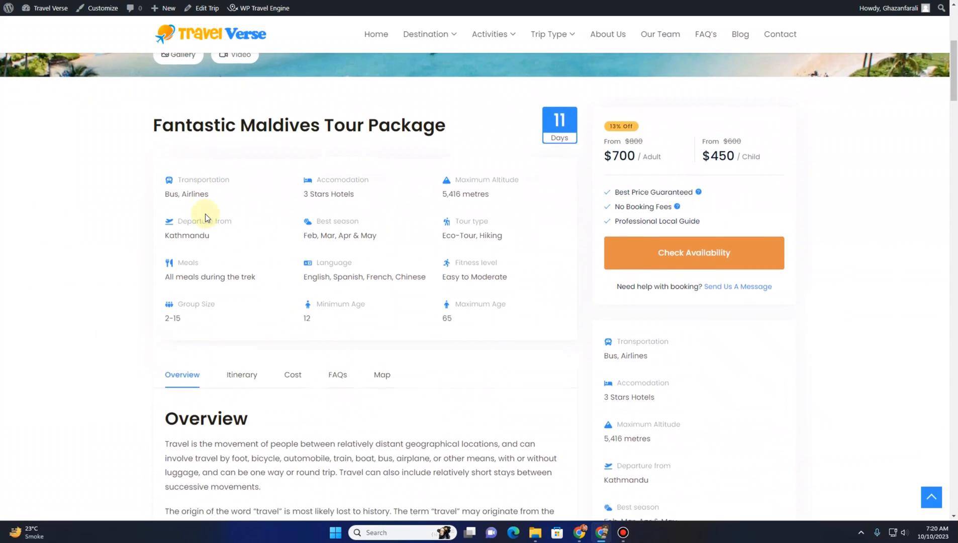
{"action": "scroll", "coordinate": [367, 208], "scroll_direction": "up", "scroll_amount": 2}
{"action": "scroll", "coordinate": [349, 361], "scroll_direction": "down", "scroll_amount": 5}
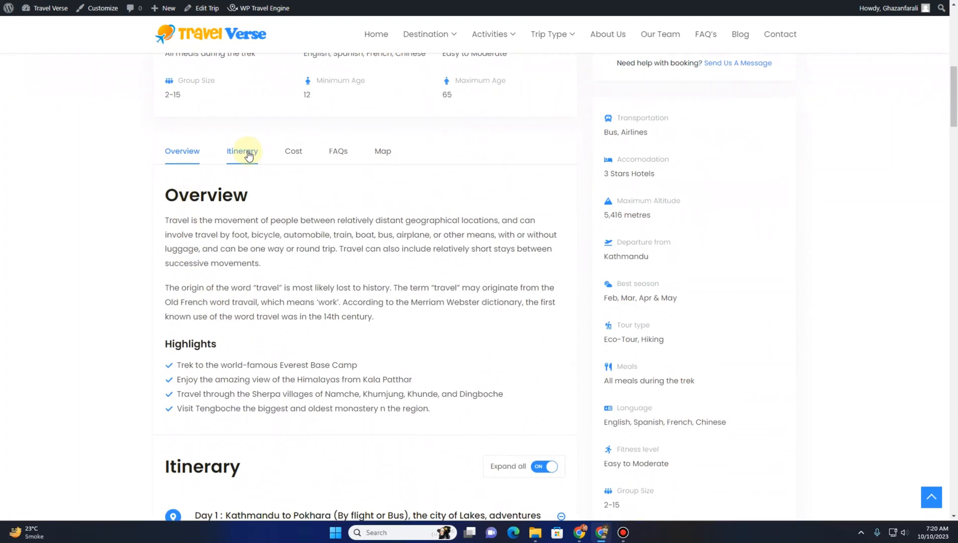
{"action": "left_click", "coordinate": [242, 151]}
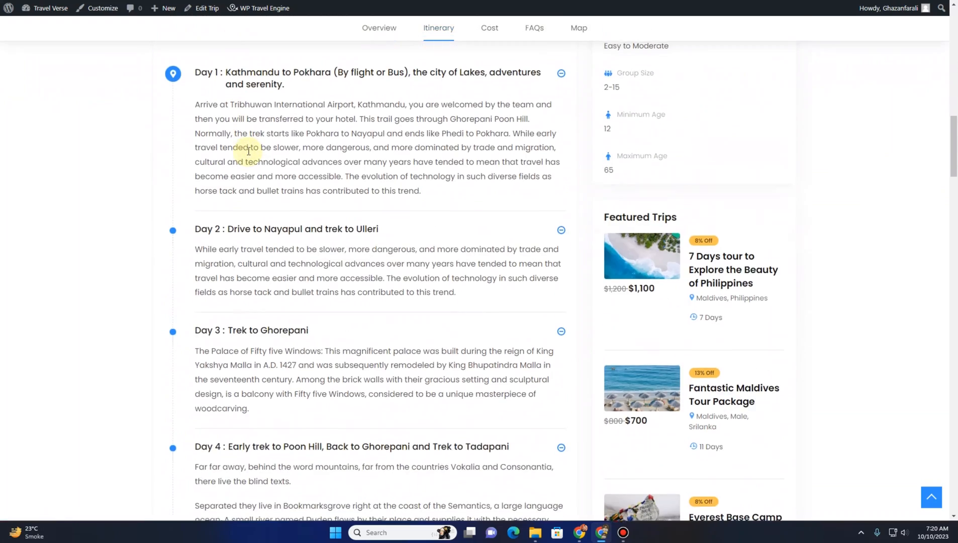
Jump to the trip's Cost section
{"action": "scroll", "coordinate": [248, 154], "scroll_direction": "up", "scroll_amount": 6}
{"action": "scroll", "coordinate": [249, 156], "scroll_direction": "up", "scroll_amount": 5}
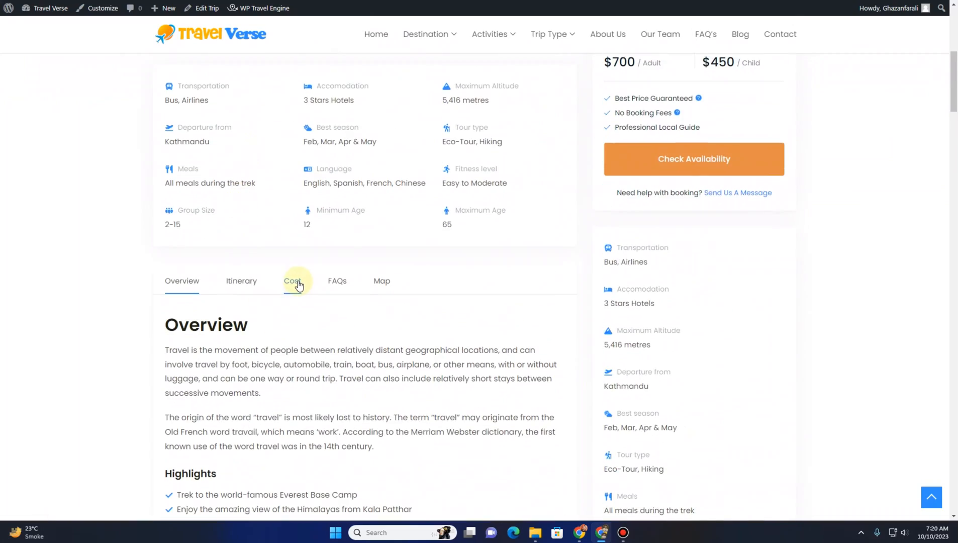
{"action": "left_click", "coordinate": [296, 281]}
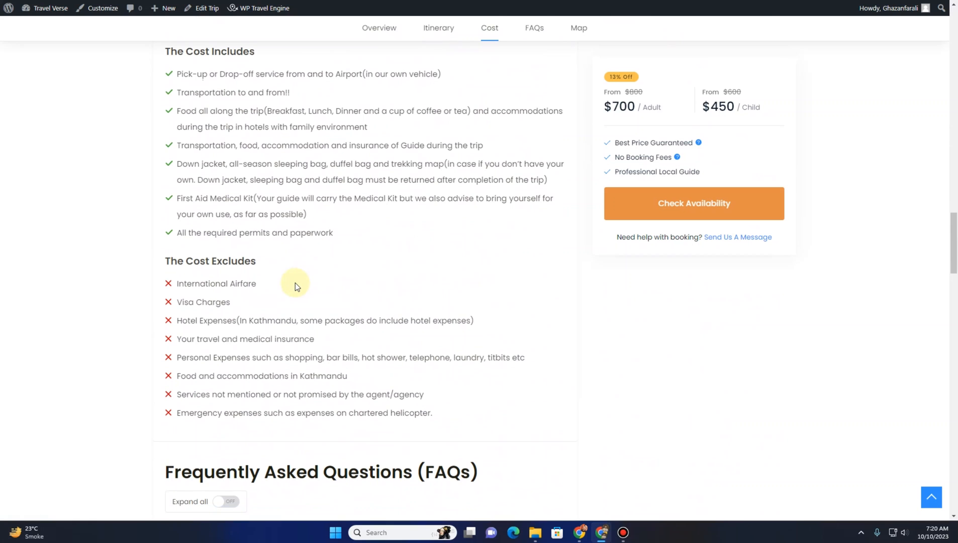
Scroll through the FAQs, map and enquiry form, then return to the top of the trip page
{"action": "scroll", "coordinate": [296, 285], "scroll_direction": "down", "scroll_amount": 4}
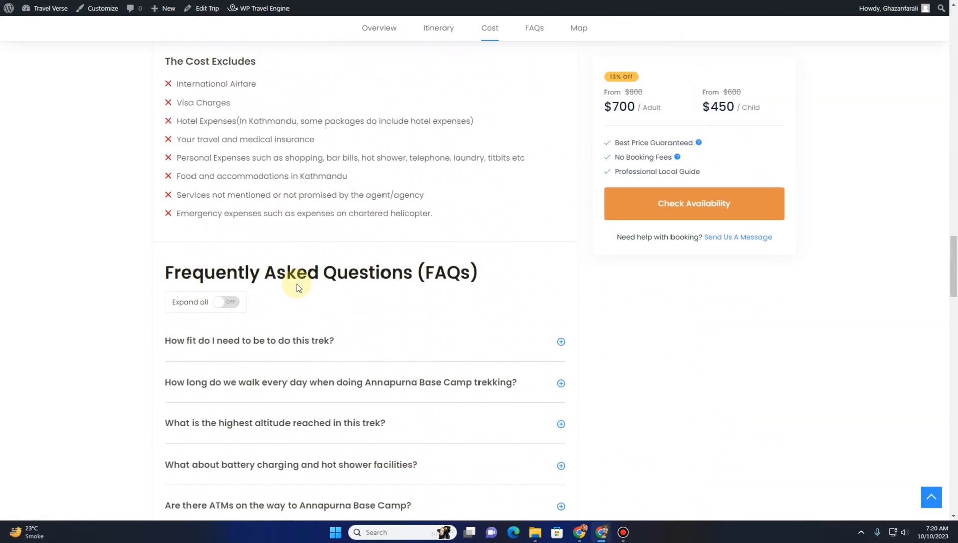
{"action": "scroll", "coordinate": [297, 283], "scroll_direction": "down", "scroll_amount": 15}
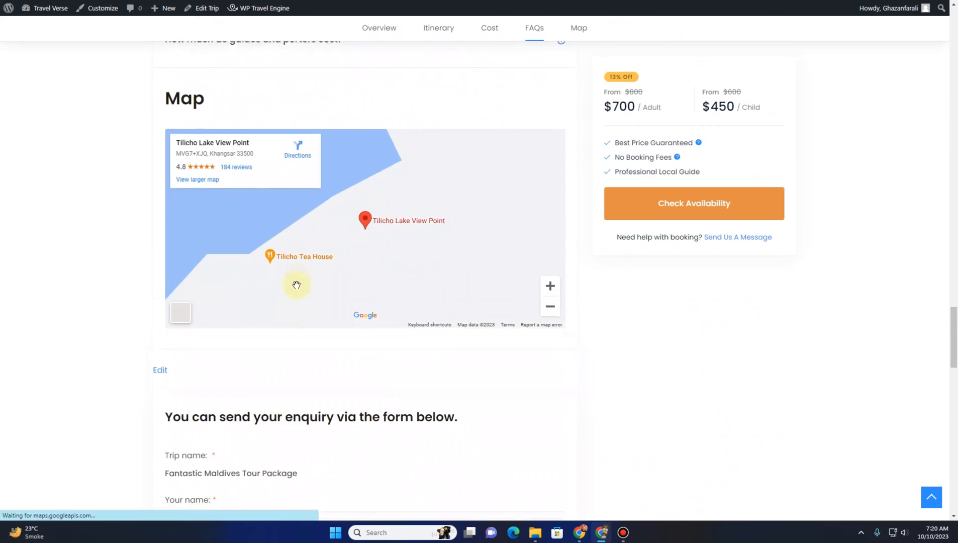
{"action": "scroll", "coordinate": [297, 284], "scroll_direction": "down", "scroll_amount": 2}
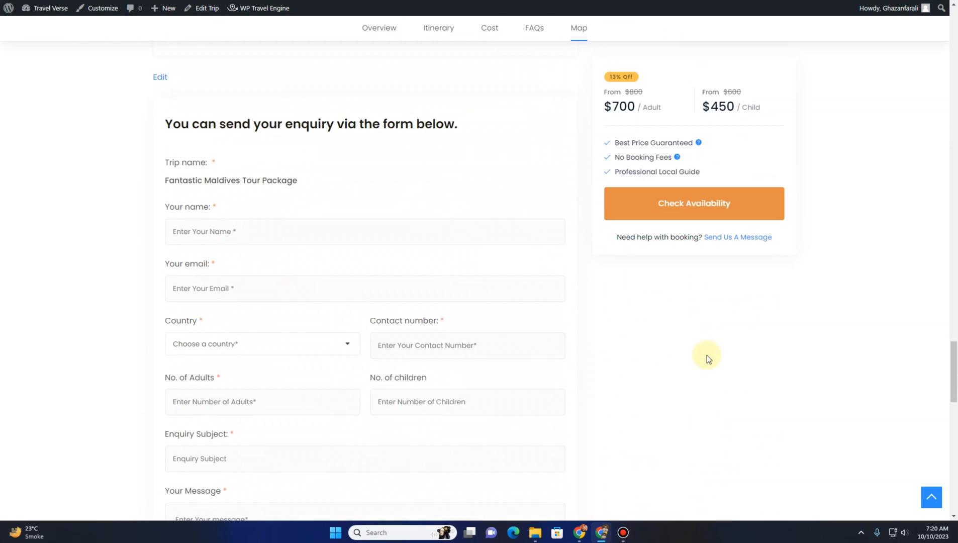
{"action": "scroll", "coordinate": [706, 355], "scroll_direction": "up", "scroll_amount": 20}
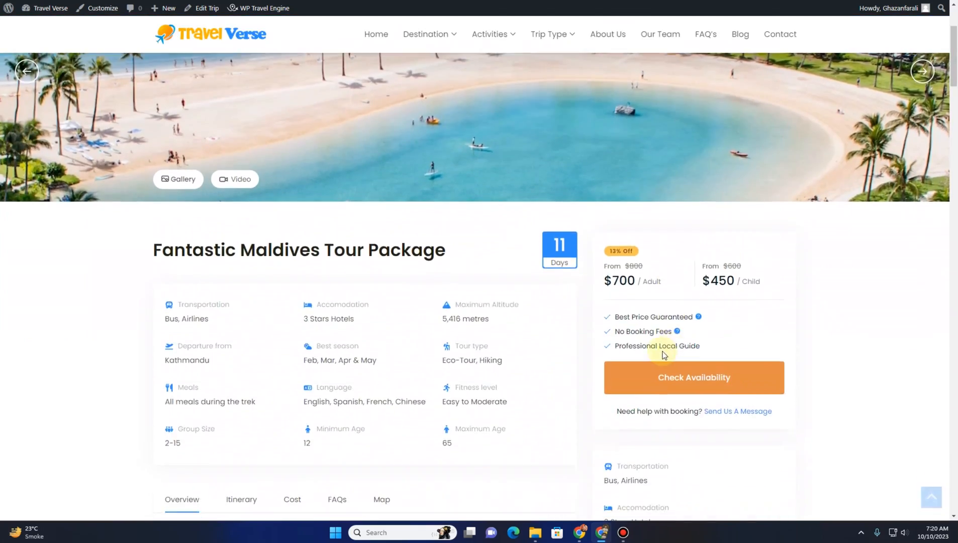
Check availability starting October 12, 2023, continue, and compare the Luxury and Budget Friendly packages
{"action": "left_click", "coordinate": [690, 377]}
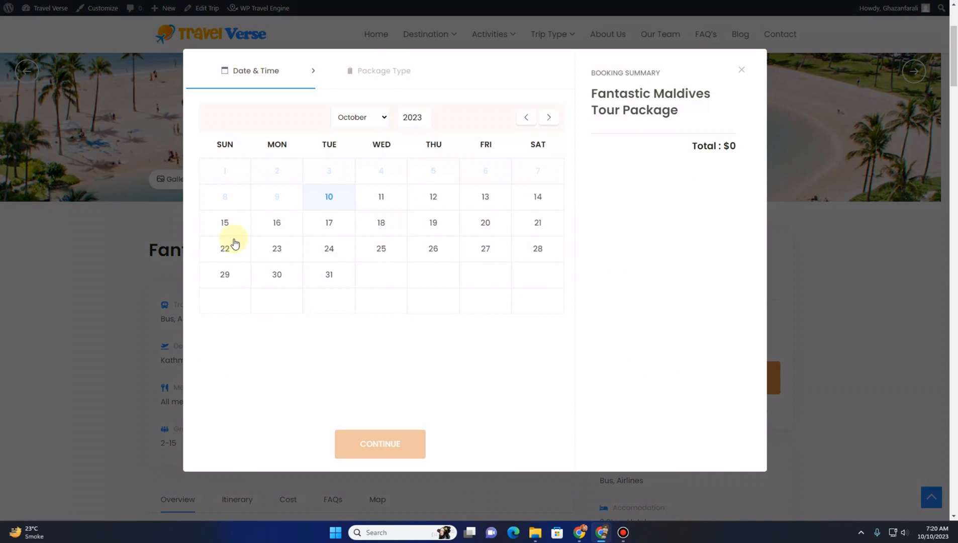
{"action": "left_click", "coordinate": [384, 201]}
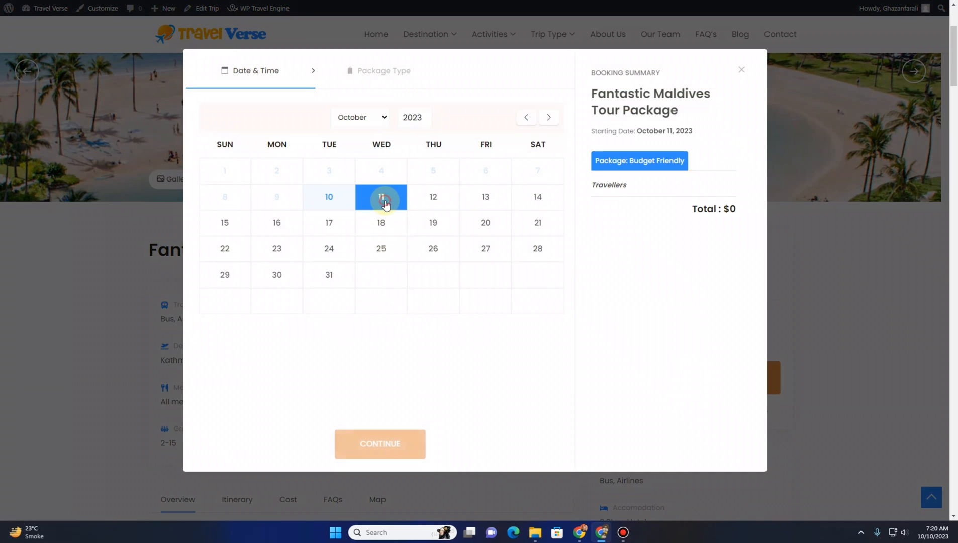
{"action": "left_click", "coordinate": [431, 204]}
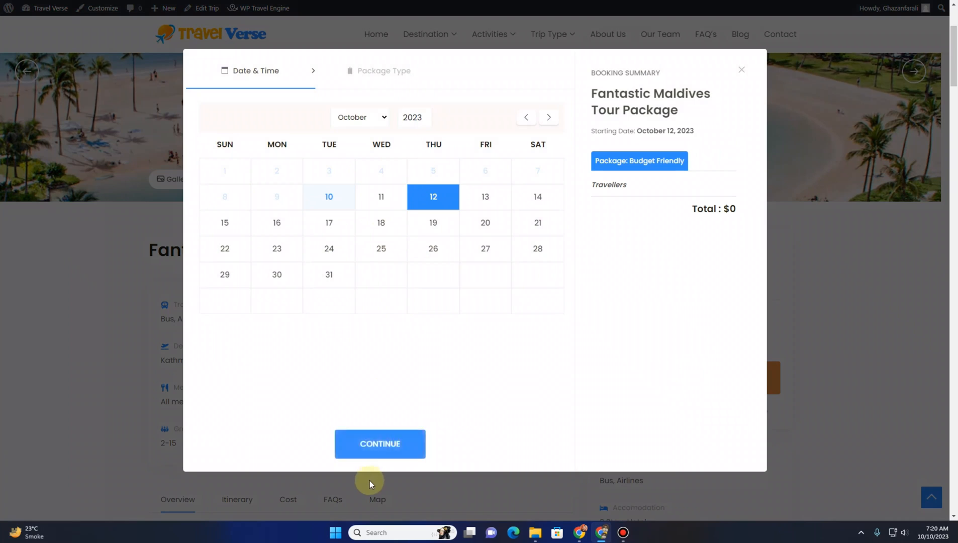
{"action": "left_click", "coordinate": [382, 446]}
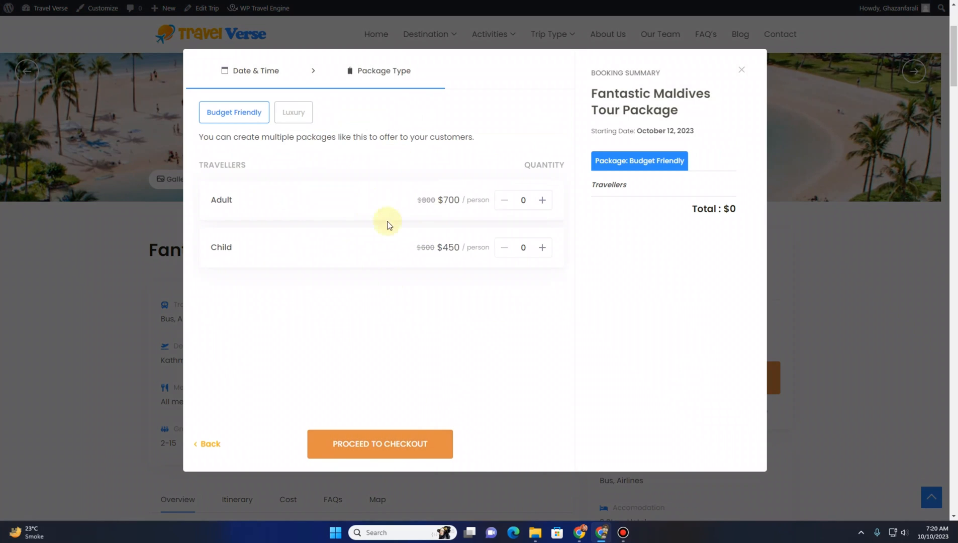
{"action": "left_click", "coordinate": [297, 118]}
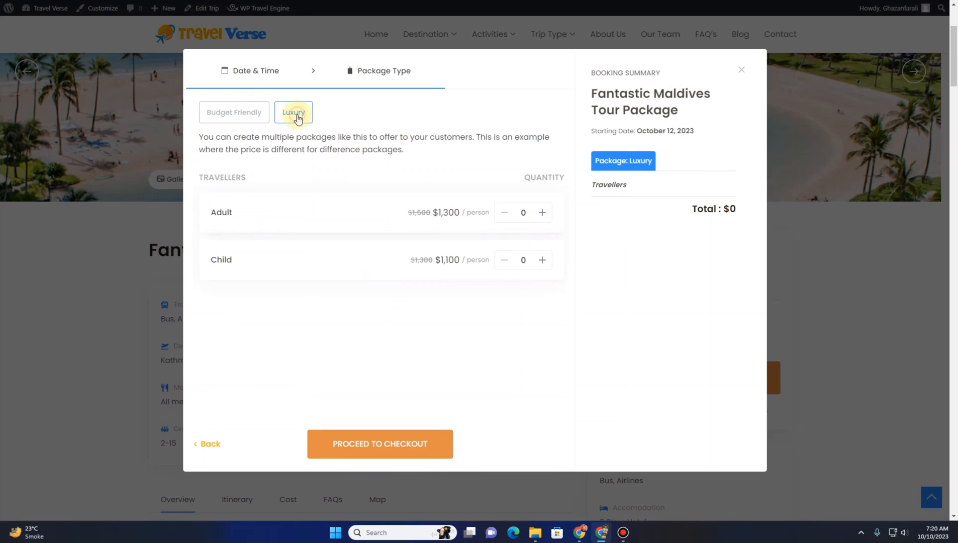
{"action": "left_click", "coordinate": [255, 118]}
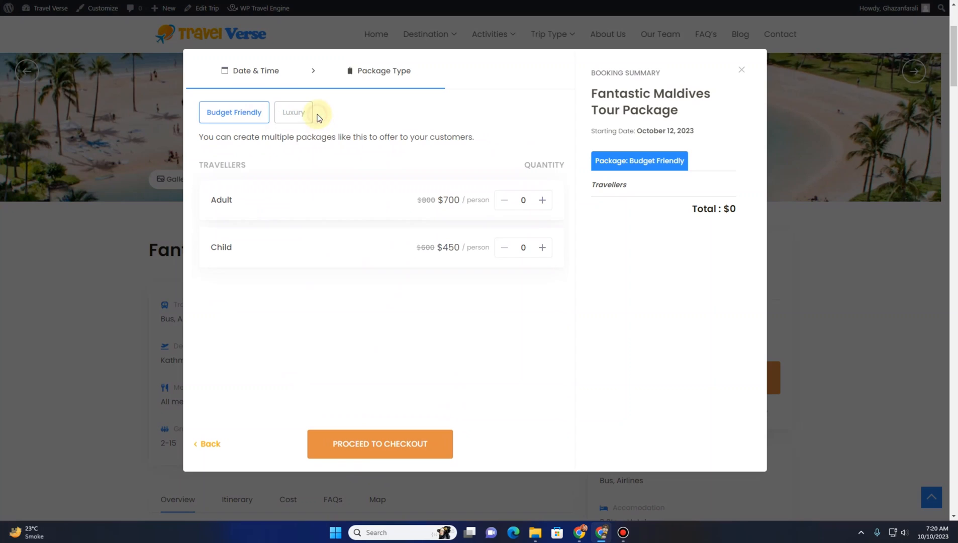
Choose the Luxury package with one adult and one child, then proceed to checkout
{"action": "left_click", "coordinate": [306, 115]}
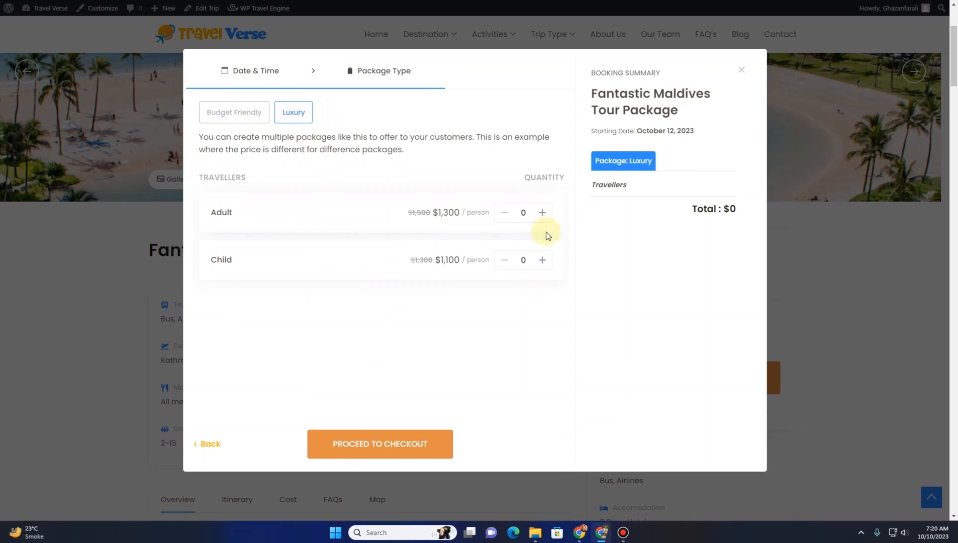
{"action": "left_click", "coordinate": [542, 213]}
{"action": "left_click", "coordinate": [542, 260]}
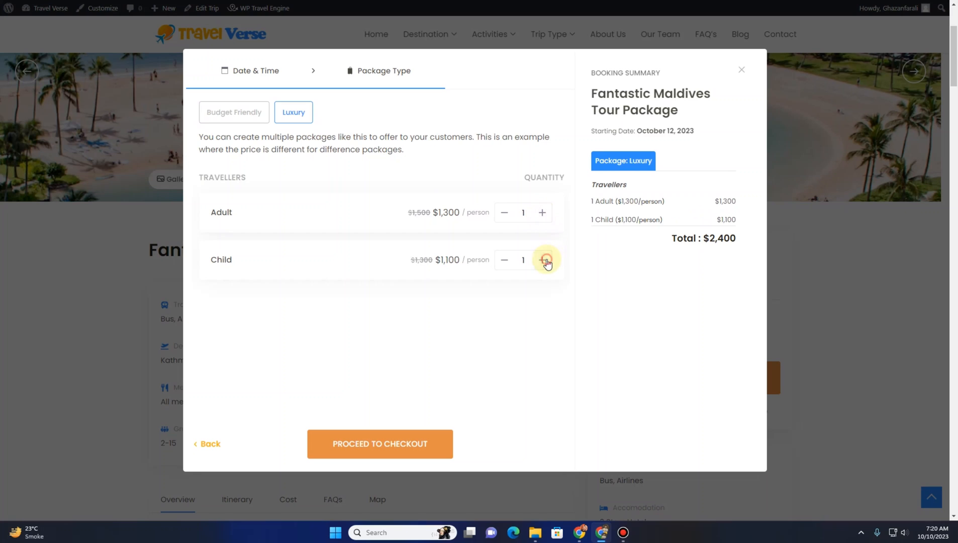
{"action": "left_click", "coordinate": [376, 442]}
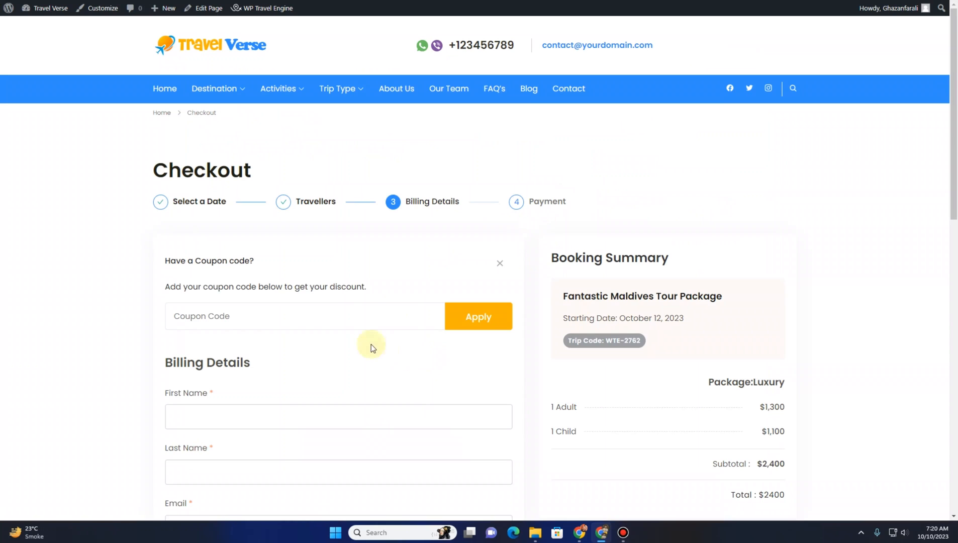
Scroll through the checkout's coupon, billing details and payment method sections and try submitting the booking
{"action": "scroll", "coordinate": [366, 272], "scroll_direction": "down", "scroll_amount": 2}
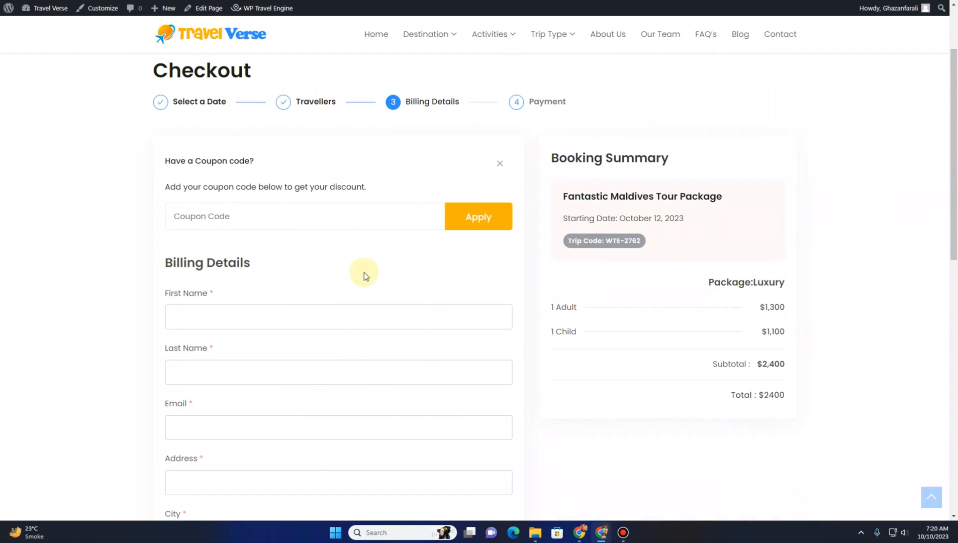
{"action": "left_click", "coordinate": [228, 214]}
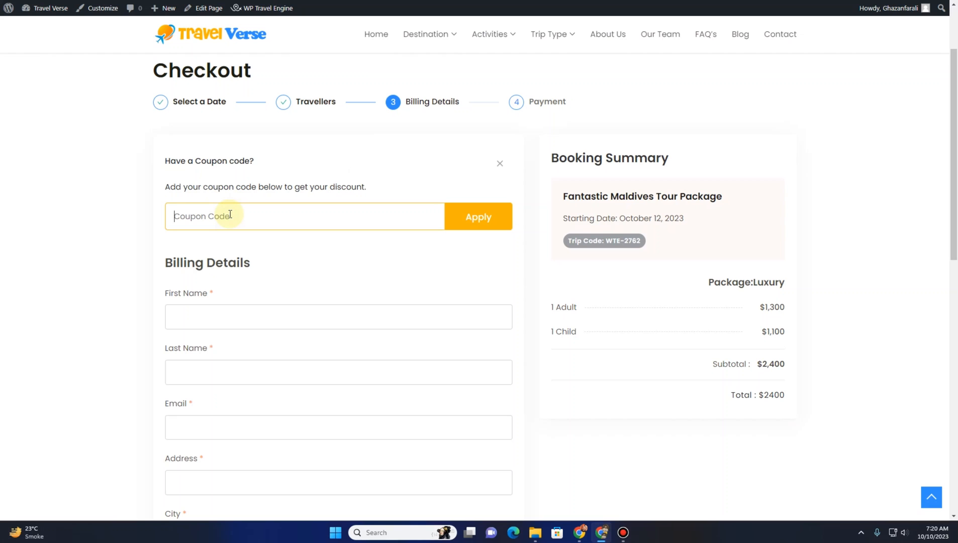
{"action": "scroll", "coordinate": [216, 170], "scroll_direction": "down", "scroll_amount": 3}
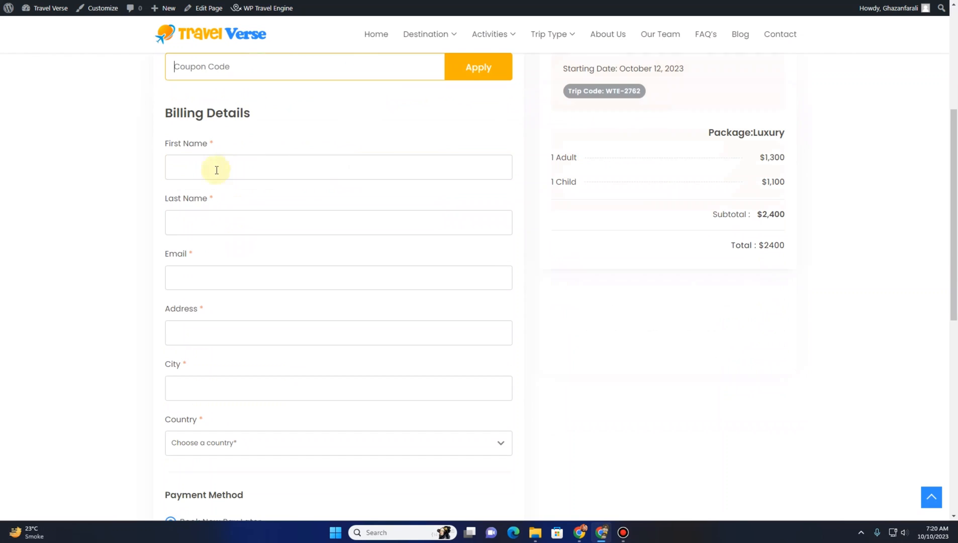
{"action": "scroll", "coordinate": [389, 295], "scroll_direction": "down", "scroll_amount": 6}
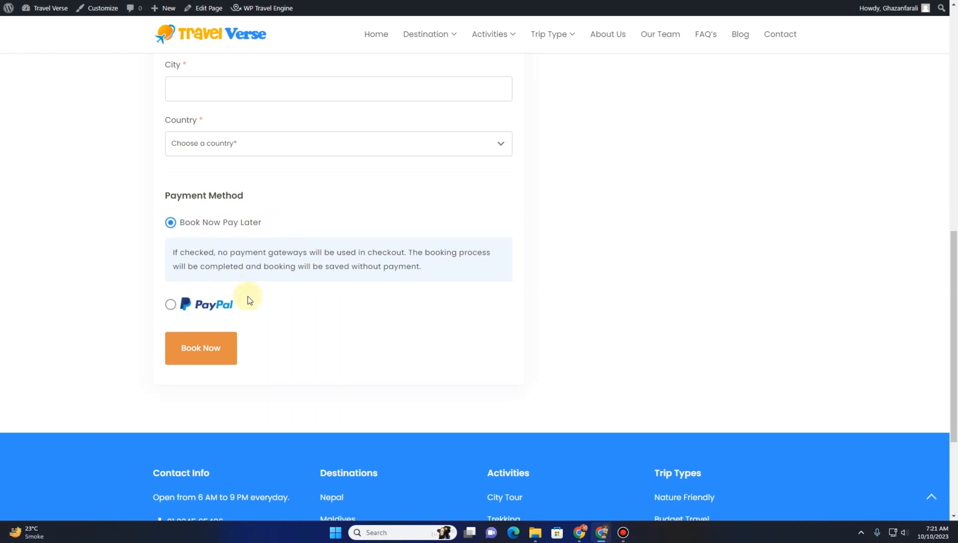
{"action": "left_click", "coordinate": [217, 361]}
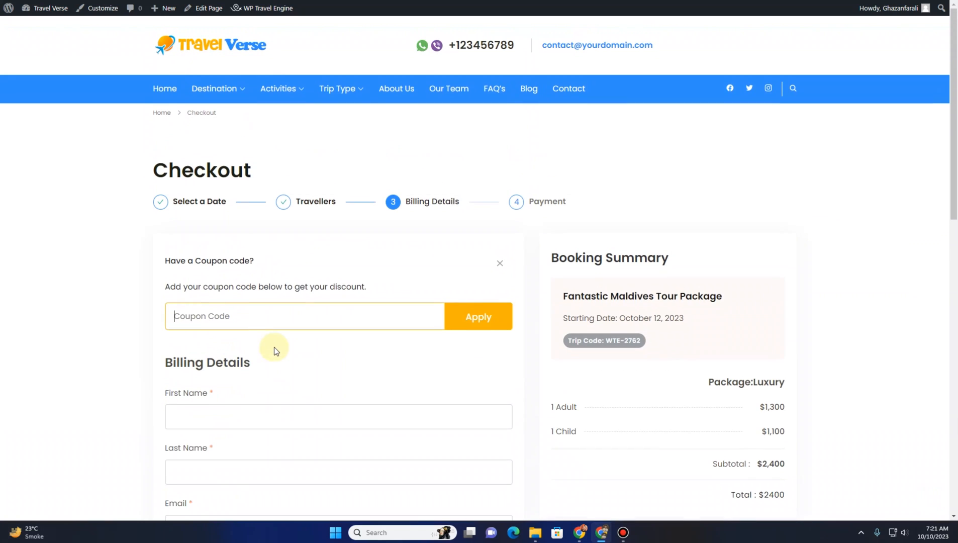
Return to the Travel Verse homepage and scroll down towards the popular trips section
{"action": "left_click", "coordinate": [161, 93]}
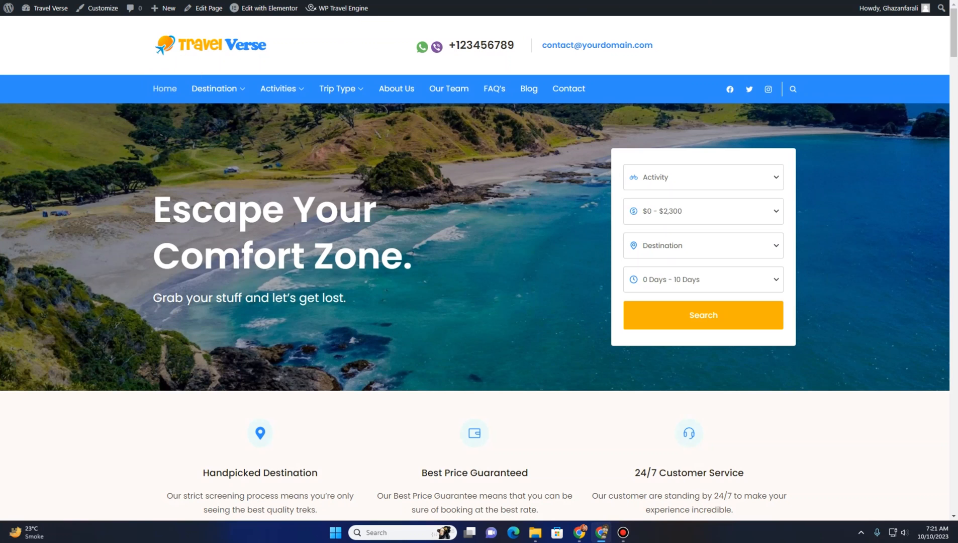
{"action": "scroll", "coordinate": [444, 221], "scroll_direction": "down", "scroll_amount": 2}
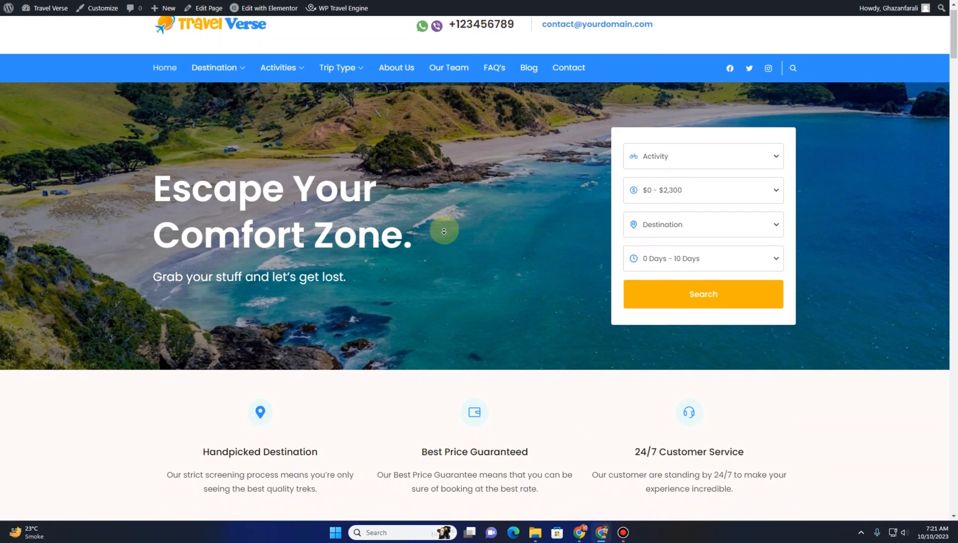
{"action": "scroll", "coordinate": [444, 230], "scroll_direction": "down", "scroll_amount": 4}
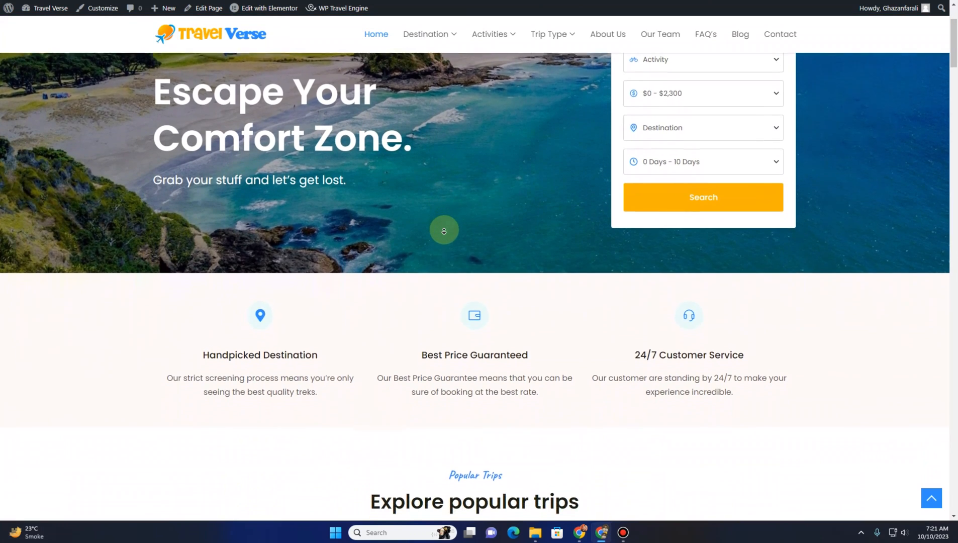
{"action": "scroll", "coordinate": [444, 230], "scroll_direction": "down", "scroll_amount": 2}
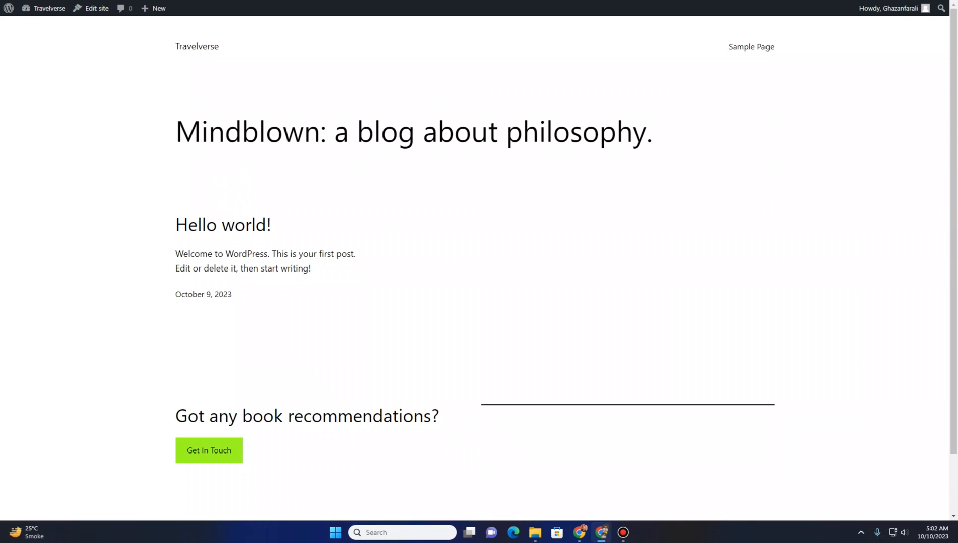
Open a new tab, search the web for wp travel engine and open the official WP Travel Engine site
{"action": "key", "text": "ctrl+t"}
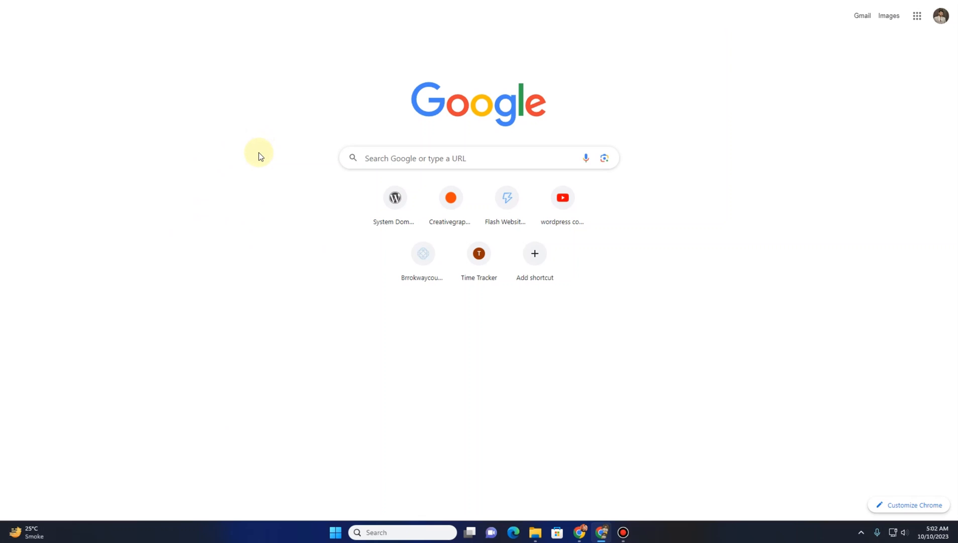
{"action": "type", "text": "wp tr"}
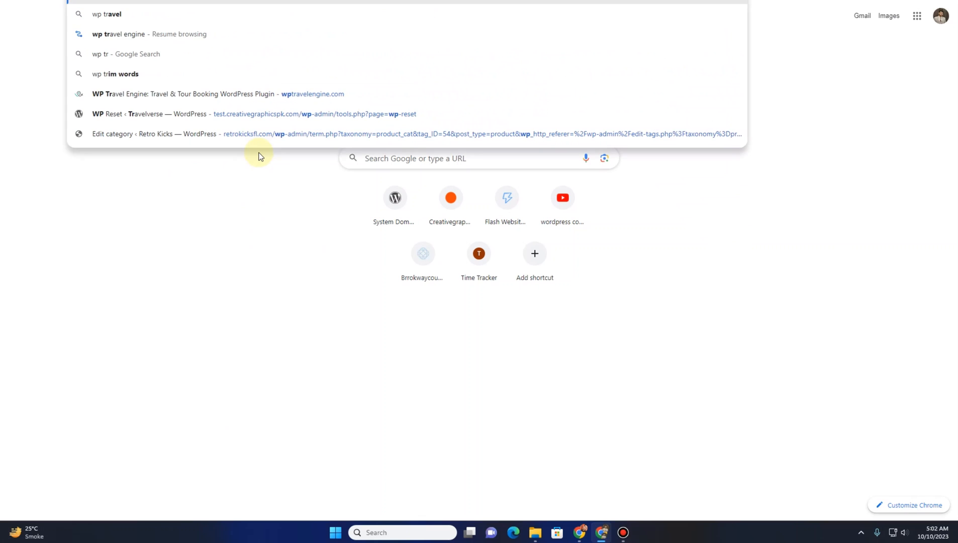
{"action": "key", "text": "Return"}
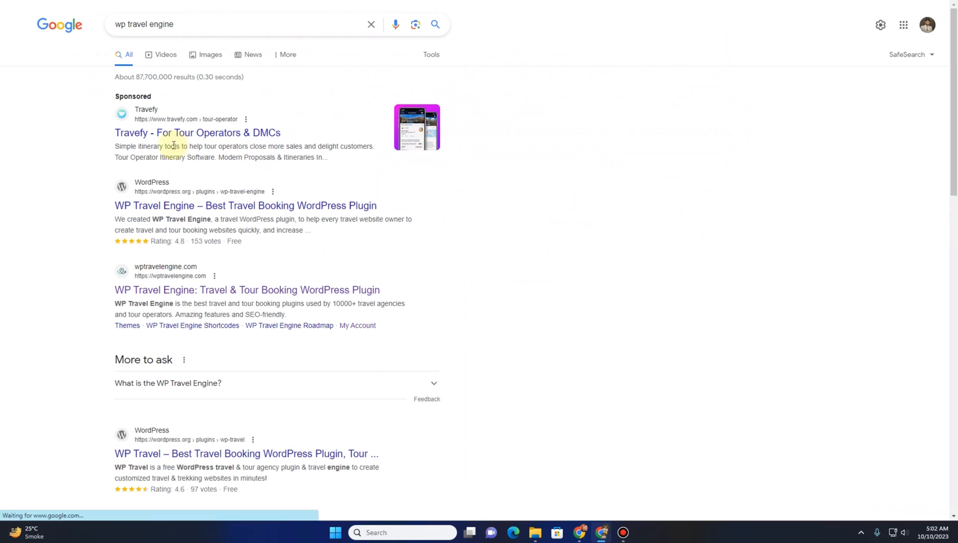
{"action": "left_click", "coordinate": [166, 293]}
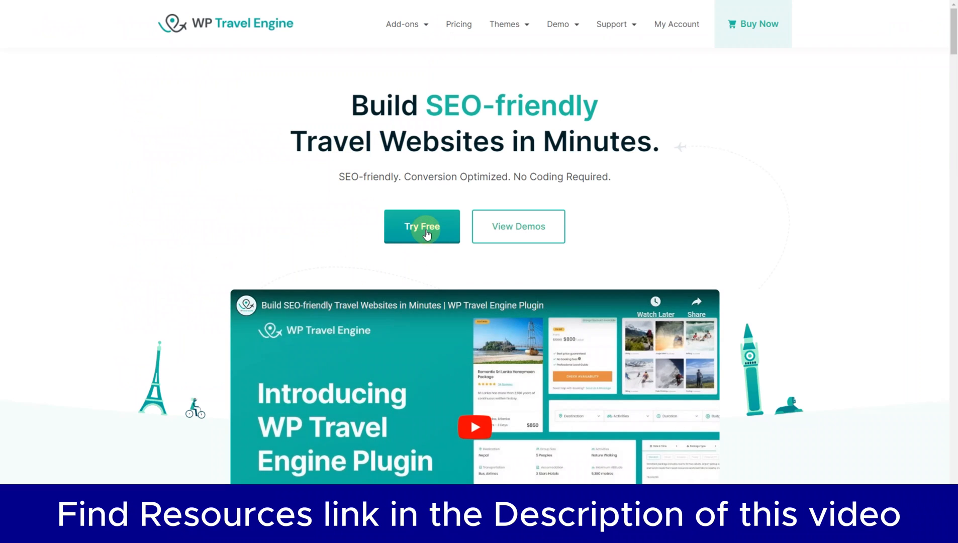
Open the free travel themes listing from the site's Themes menu and scroll through it
{"action": "mouse_move", "coordinate": [514, 31]}
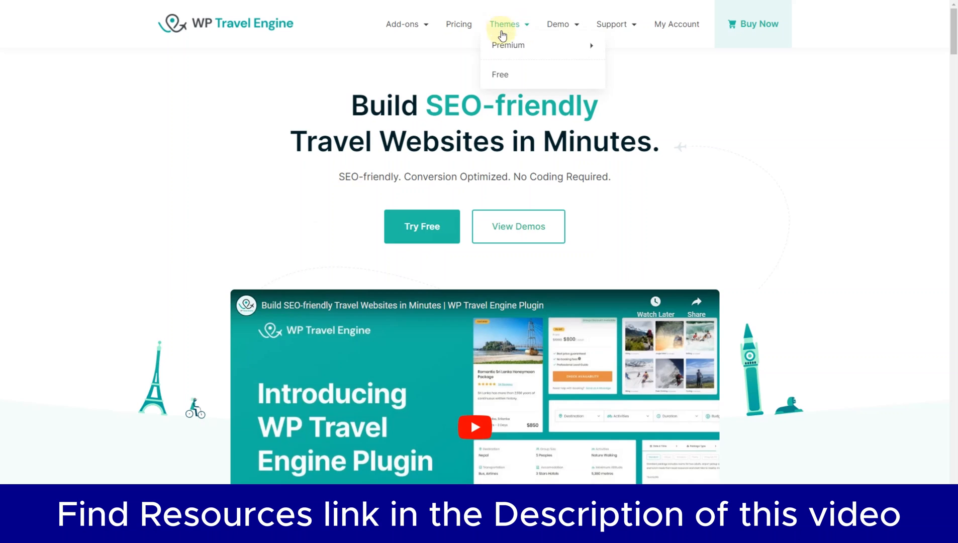
{"action": "left_click", "coordinate": [510, 75]}
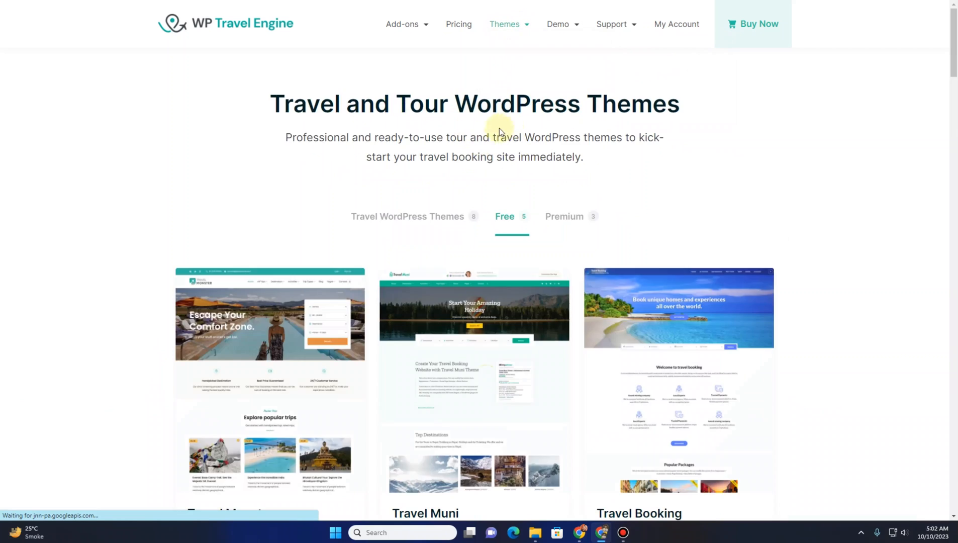
{"action": "scroll", "coordinate": [207, 214], "scroll_direction": "down", "scroll_amount": 1}
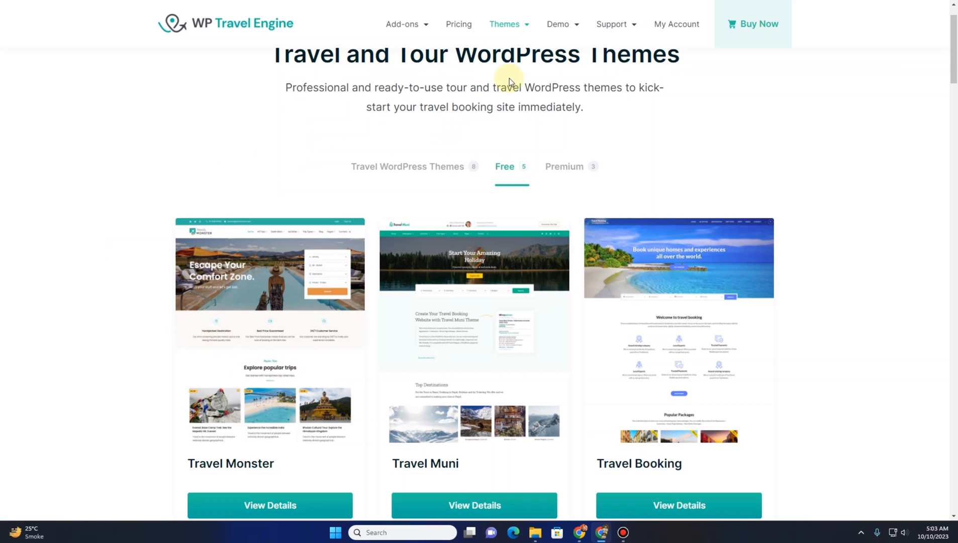
{"action": "scroll", "coordinate": [8, 200], "scroll_direction": "down", "scroll_amount": 2}
{"action": "scroll", "coordinate": [56, 216], "scroll_direction": "up", "scroll_amount": 3}
Open the Travel Monster Pro premium theme page in a new tab and switch to it
{"action": "mouse_move", "coordinate": [525, 25]}
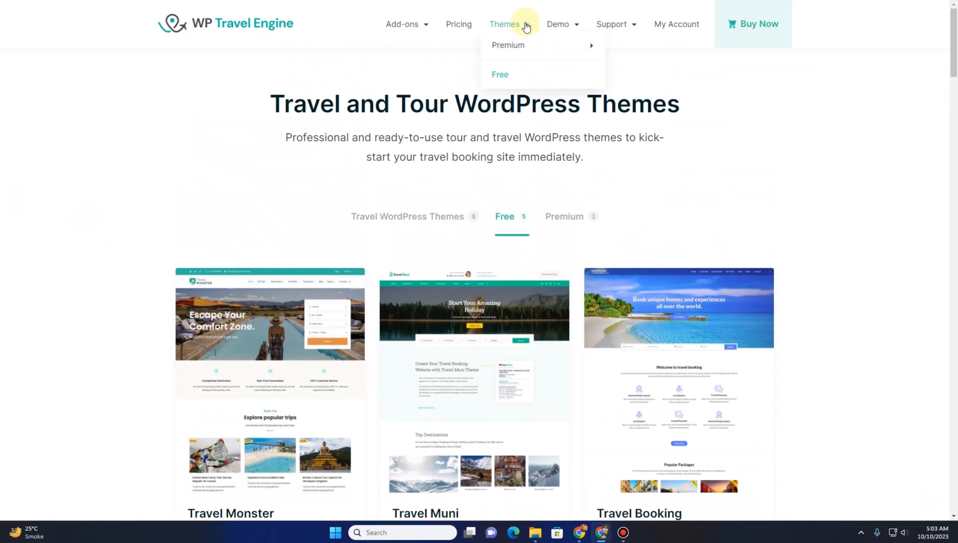
{"action": "mouse_move", "coordinate": [523, 46]}
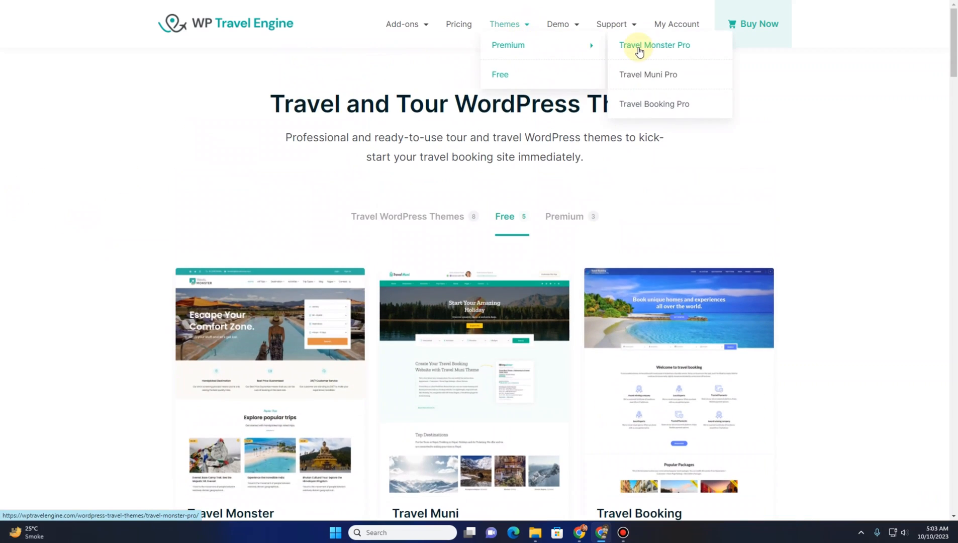
{"action": "scroll", "coordinate": [251, 302], "scroll_direction": "down", "scroll_amount": 3}
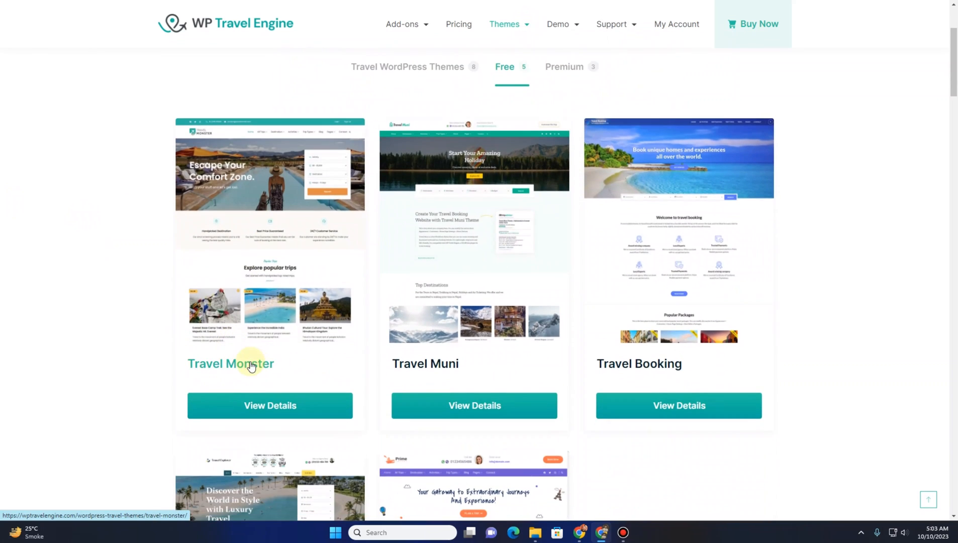
{"action": "scroll", "coordinate": [255, 365], "scroll_direction": "up", "scroll_amount": 3}
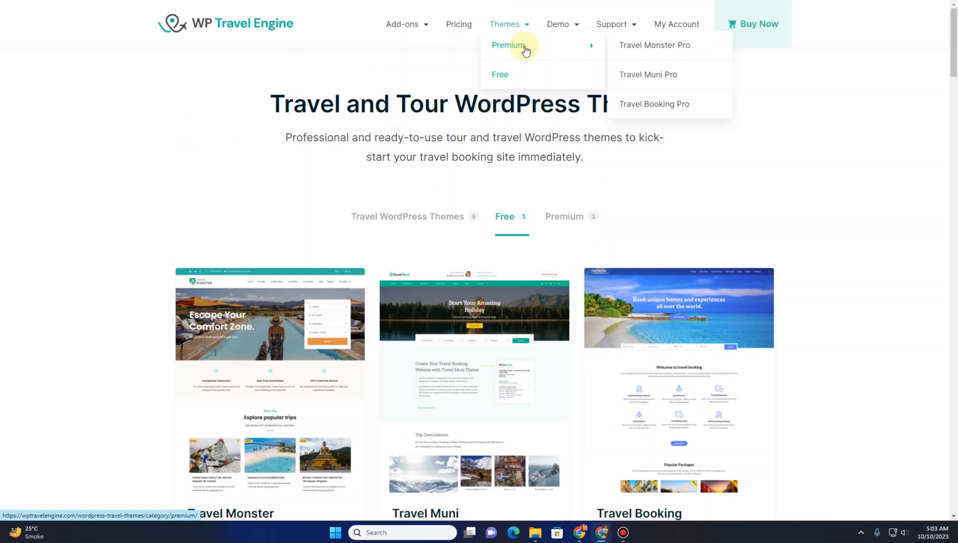
{"action": "right_click", "coordinate": [629, 44]}
{"action": "left_click", "coordinate": [635, 49]}
{"action": "left_click", "coordinate": [318, 1]}
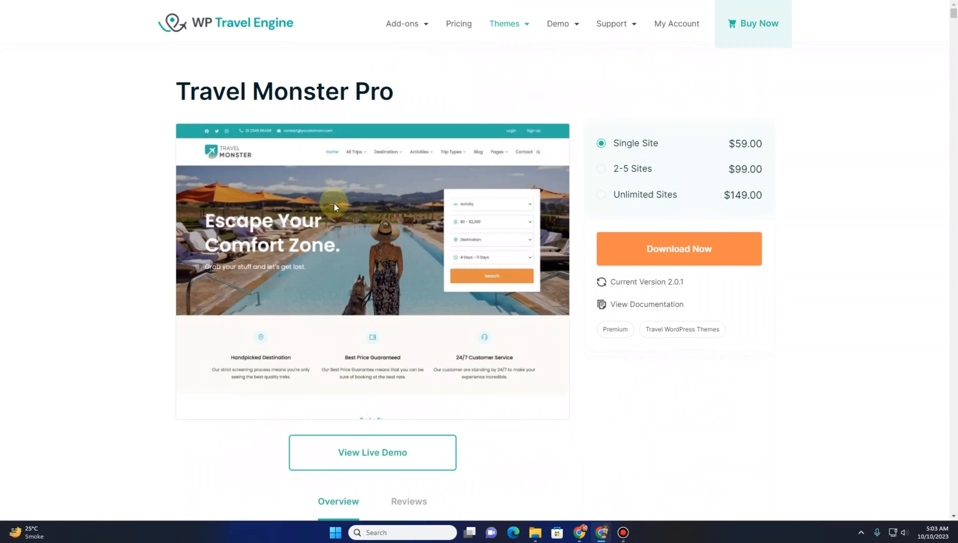
Scroll through Travel Monster Pro's Free vs Pro feature comparison table and back to the top
{"action": "scroll", "coordinate": [333, 204], "scroll_direction": "down", "scroll_amount": 10}
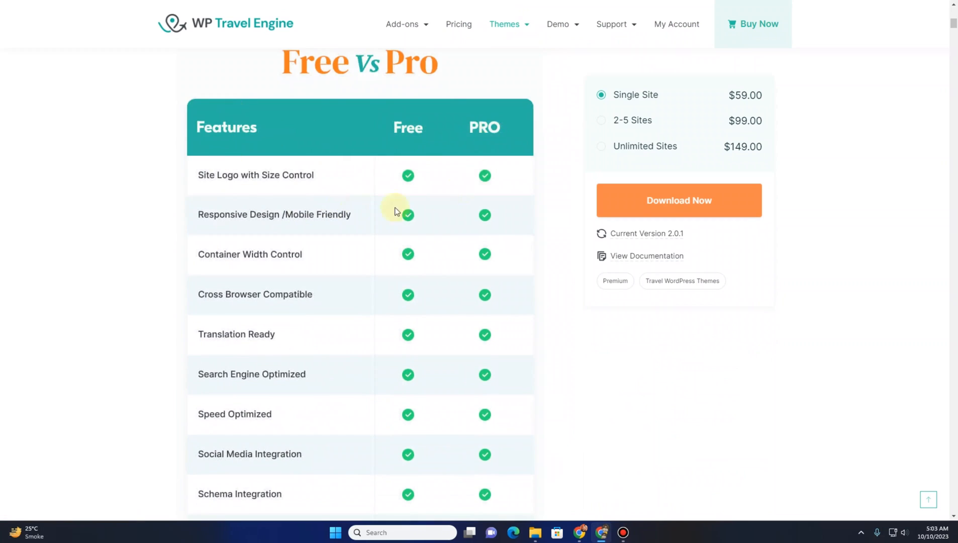
{"action": "scroll", "coordinate": [326, 193], "scroll_direction": "down", "scroll_amount": 5}
{"action": "scroll", "coordinate": [326, 195], "scroll_direction": "down", "scroll_amount": 10}
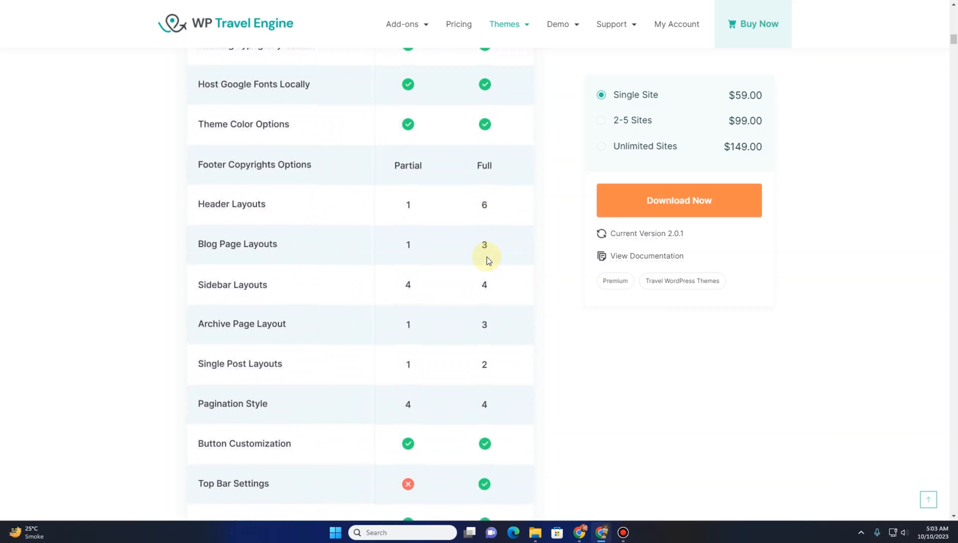
{"action": "scroll", "coordinate": [487, 255], "scroll_direction": "down", "scroll_amount": 2}
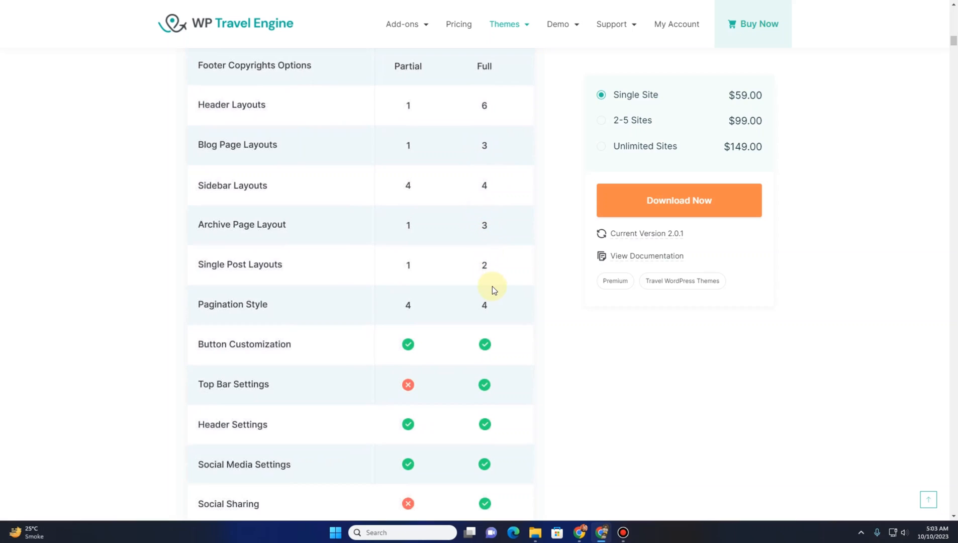
{"action": "scroll", "coordinate": [491, 286], "scroll_direction": "down", "scroll_amount": 2}
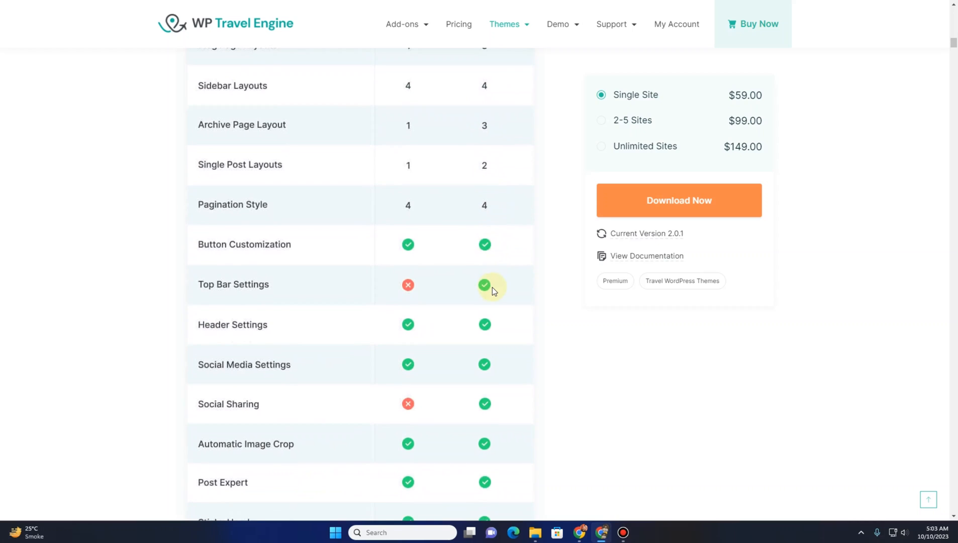
{"action": "scroll", "coordinate": [492, 290], "scroll_direction": "down", "scroll_amount": 1}
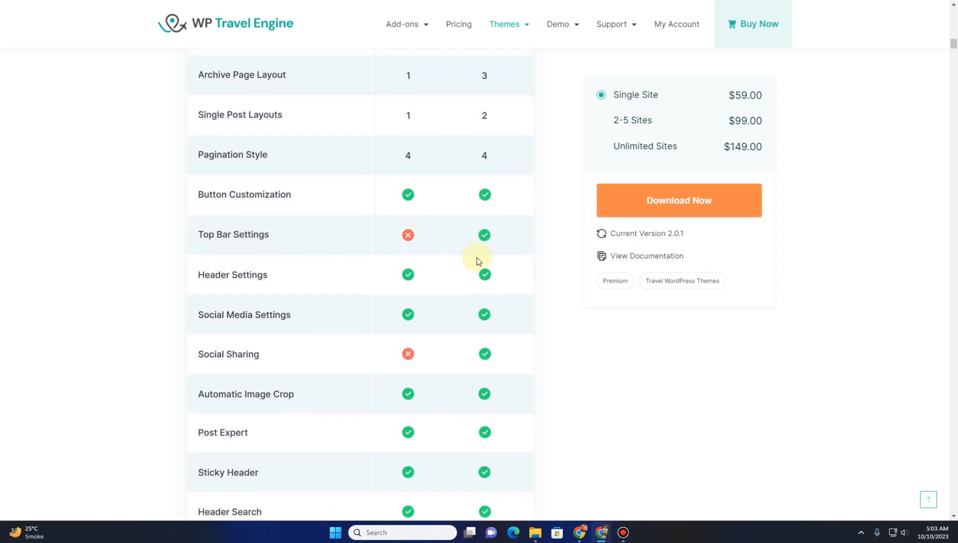
{"action": "scroll", "coordinate": [472, 266], "scroll_direction": "down", "scroll_amount": 9}
{"action": "scroll", "coordinate": [452, 247], "scroll_direction": "down", "scroll_amount": 4}
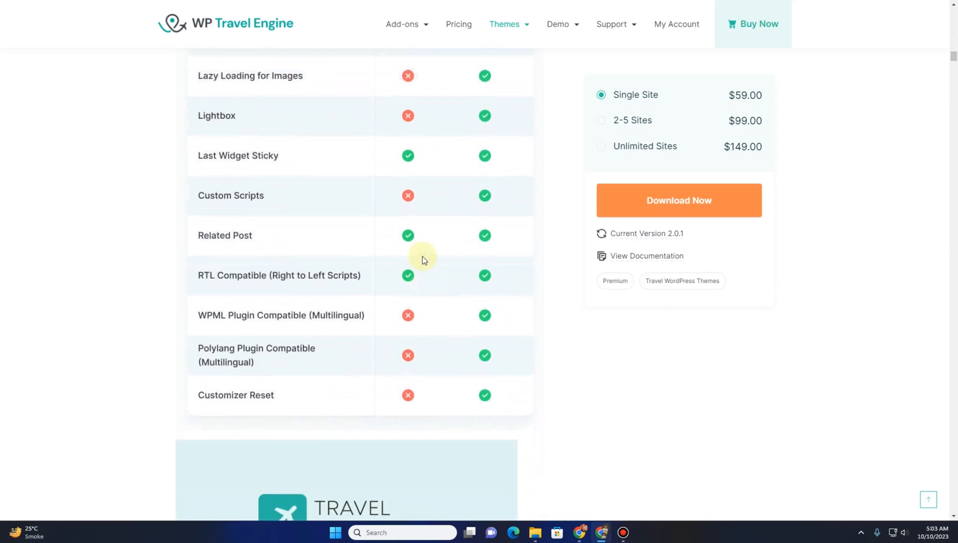
{"action": "scroll", "coordinate": [422, 256], "scroll_direction": "down", "scroll_amount": 3}
{"action": "scroll", "coordinate": [412, 255], "scroll_direction": "up", "scroll_amount": 20}
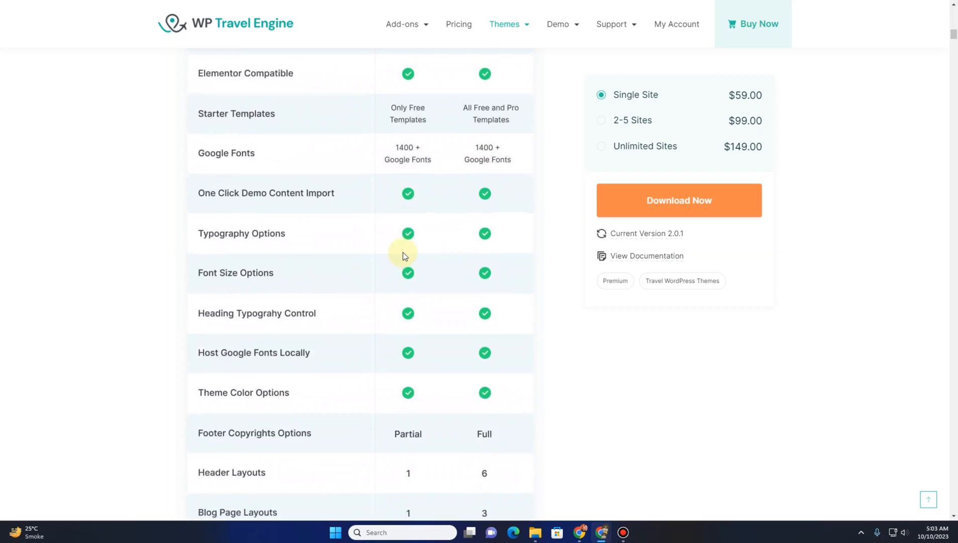
{"action": "scroll", "coordinate": [403, 255], "scroll_direction": "up", "scroll_amount": 12}
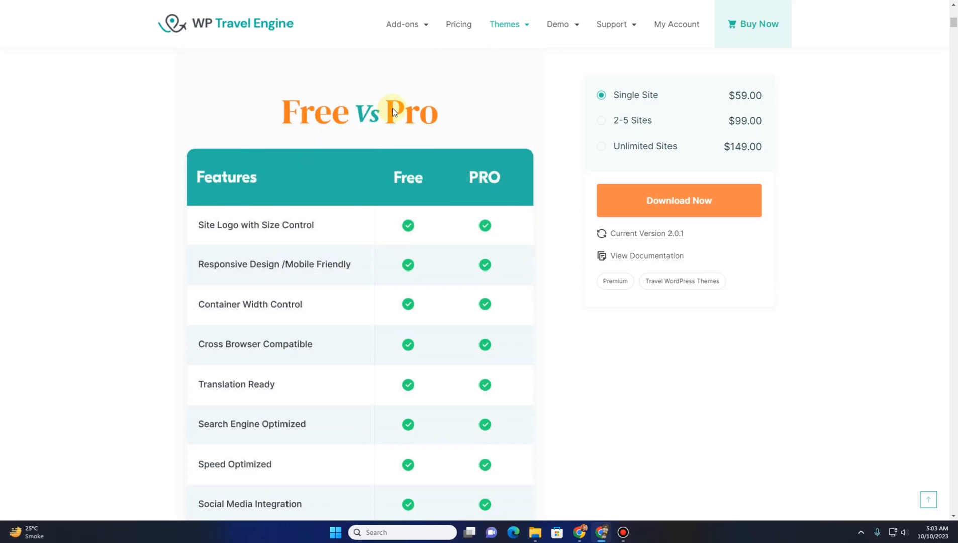
{"action": "scroll", "coordinate": [393, 111], "scroll_direction": "up", "scroll_amount": 10}
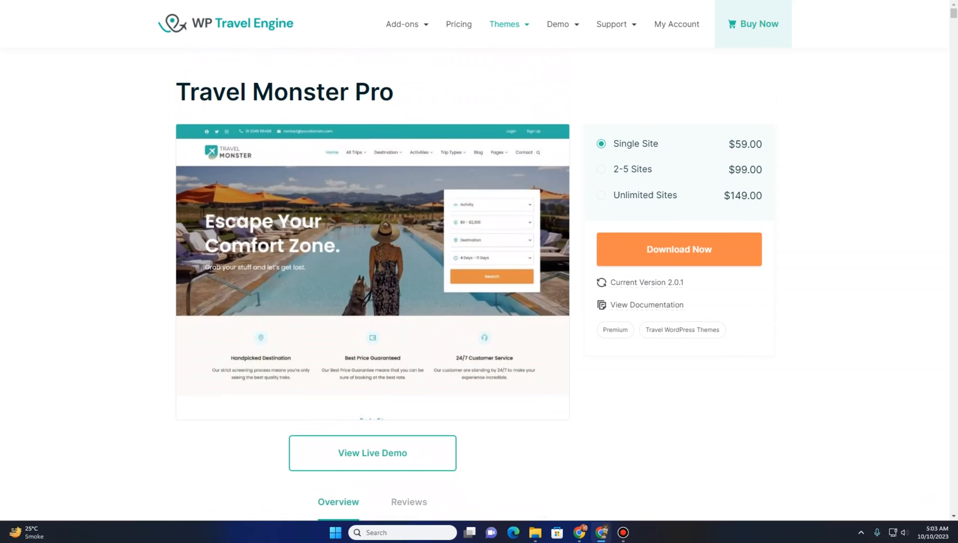
Return to the free travel themes listing and open the free Travel Monster theme's details page
{"action": "left_click", "coordinate": [168, 0]}
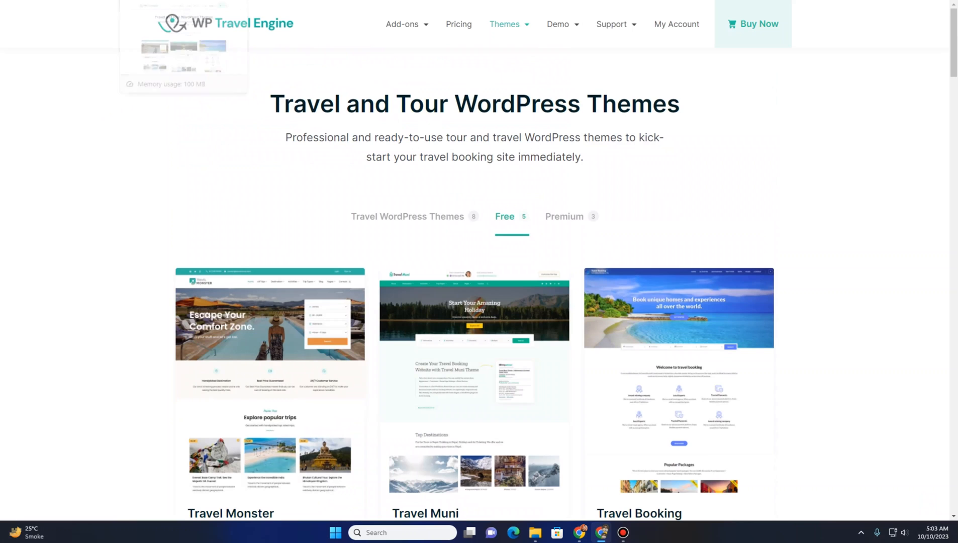
{"action": "mouse_move", "coordinate": [505, 21]}
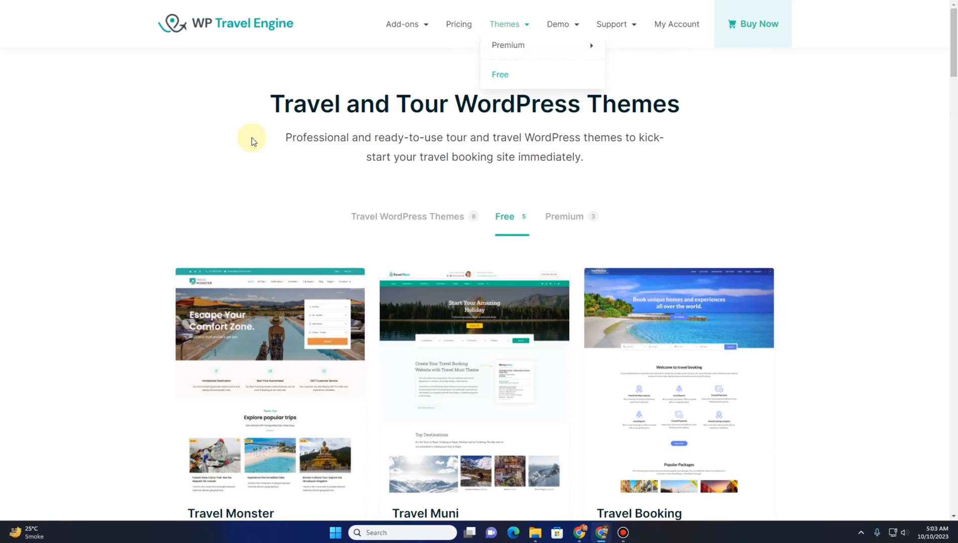
{"action": "scroll", "coordinate": [175, 241], "scroll_direction": "down", "scroll_amount": 3}
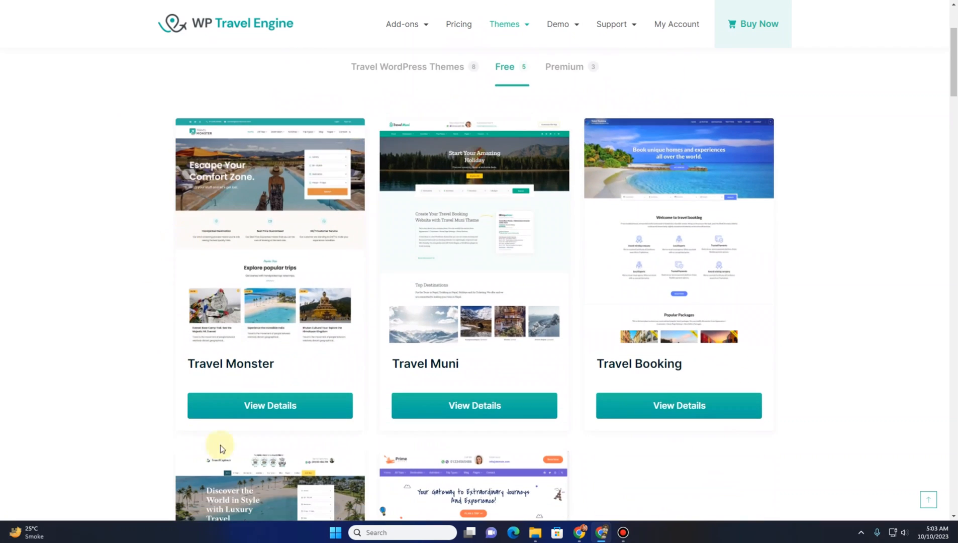
{"action": "left_click", "coordinate": [292, 408]}
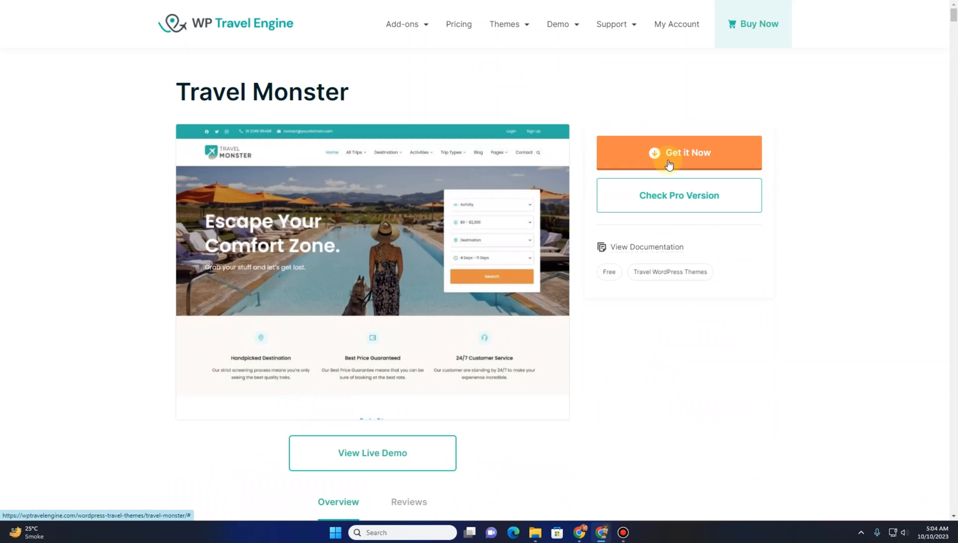
Open Travel Monster's live demo page and browse the available free and Pro demo designs
{"action": "left_click", "coordinate": [375, 458]}
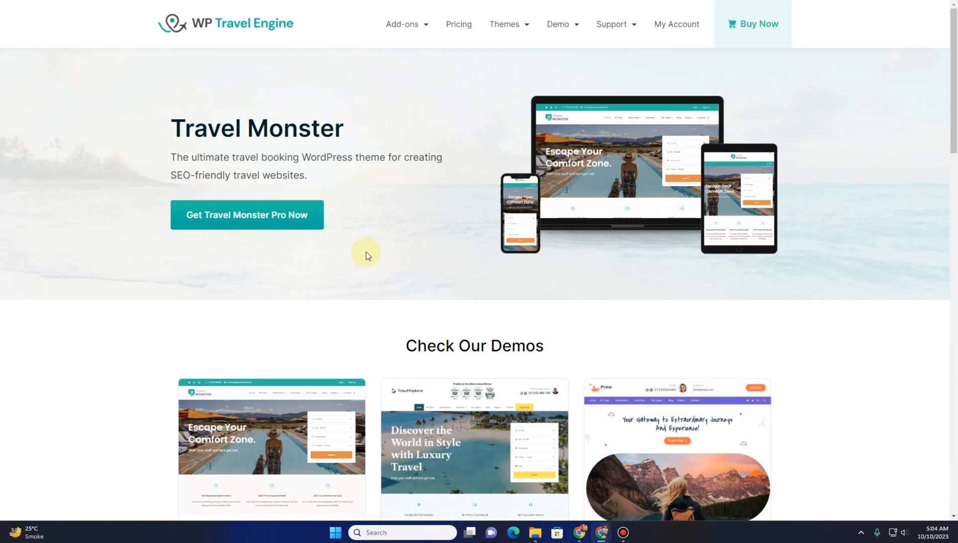
{"action": "scroll", "coordinate": [366, 254], "scroll_direction": "down", "scroll_amount": 4}
{"action": "scroll", "coordinate": [366, 251], "scroll_direction": "down", "scroll_amount": 2}
{"action": "mouse_move", "coordinate": [492, 230]}
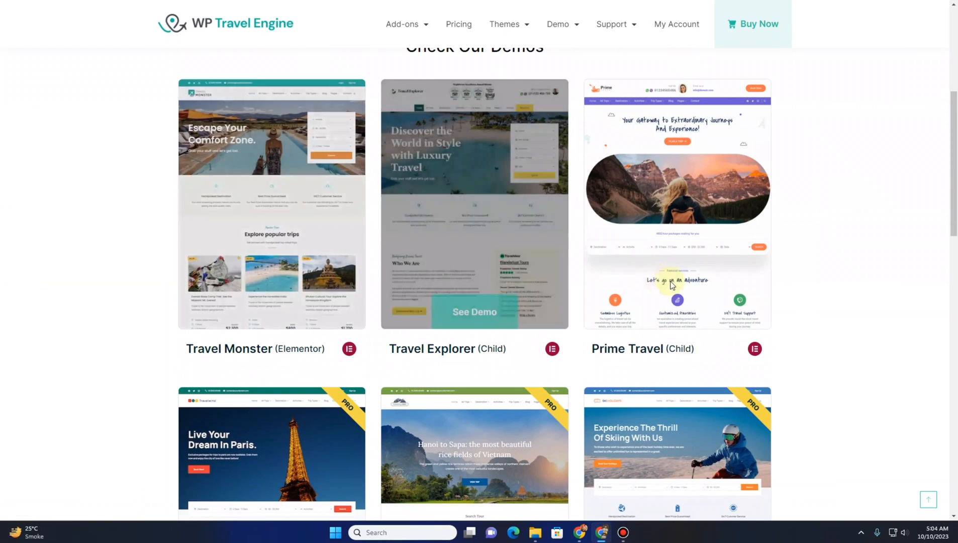
{"action": "scroll", "coordinate": [674, 295], "scroll_direction": "down", "scroll_amount": 5}
{"action": "scroll", "coordinate": [675, 295], "scroll_direction": "down", "scroll_amount": 1}
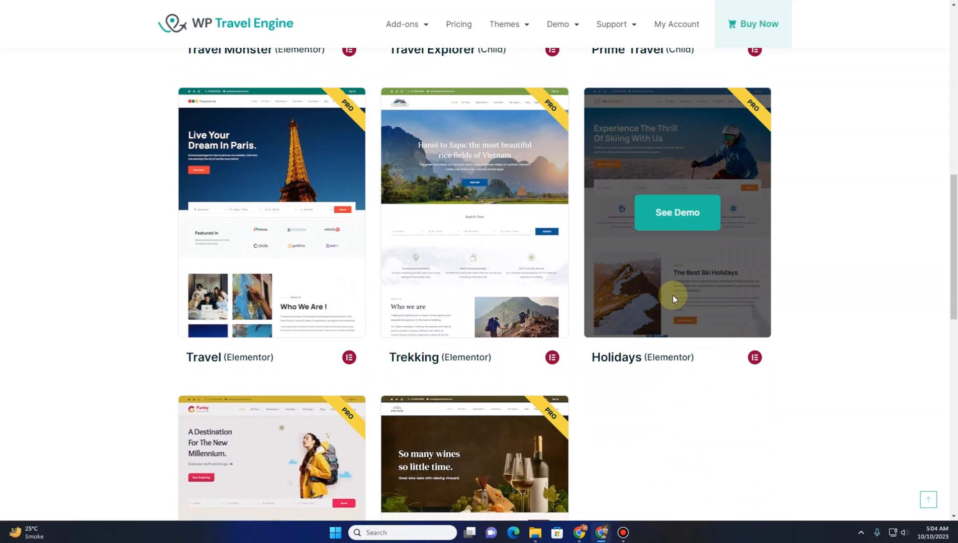
{"action": "scroll", "coordinate": [674, 297], "scroll_direction": "down", "scroll_amount": 3}
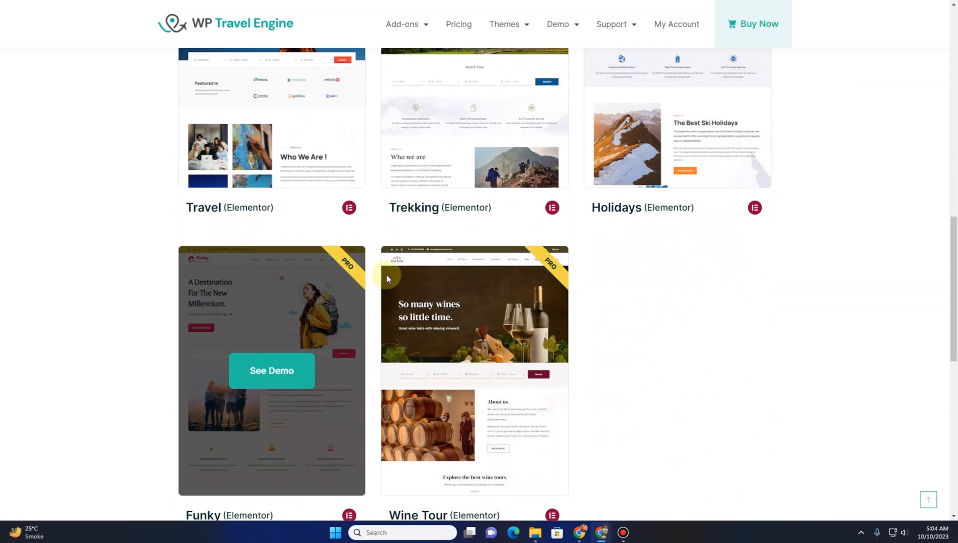
{"action": "scroll", "coordinate": [602, 314], "scroll_direction": "up", "scroll_amount": 5}
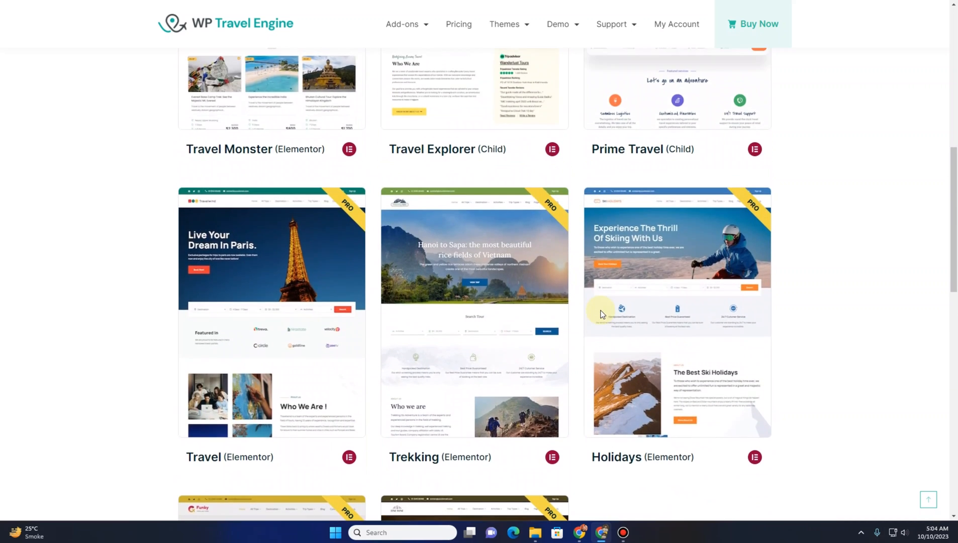
{"action": "scroll", "coordinate": [601, 313], "scroll_direction": "down", "scroll_amount": 2}
{"action": "scroll", "coordinate": [601, 312], "scroll_direction": "up", "scroll_amount": 8}
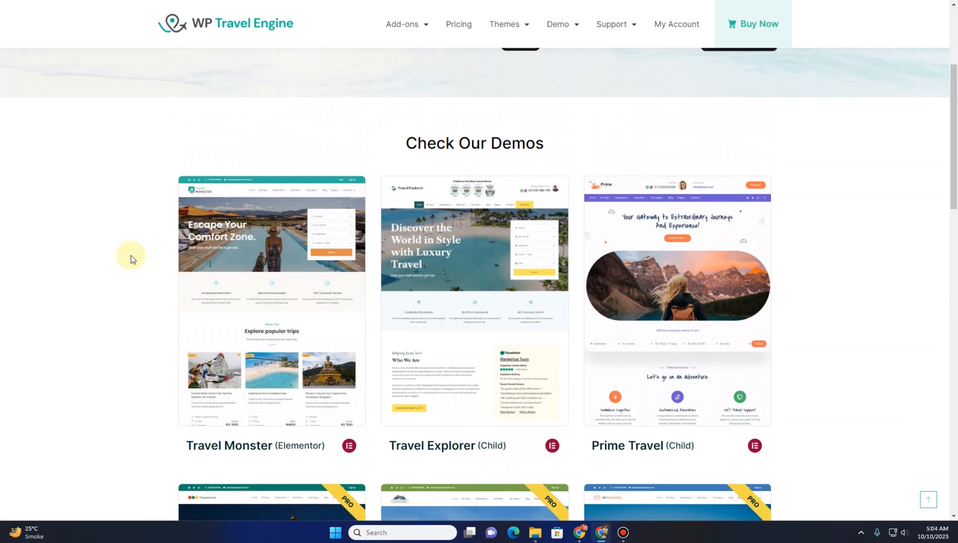
{"action": "scroll", "coordinate": [133, 254], "scroll_direction": "down", "scroll_amount": 2}
{"action": "mouse_move", "coordinate": [247, 195]}
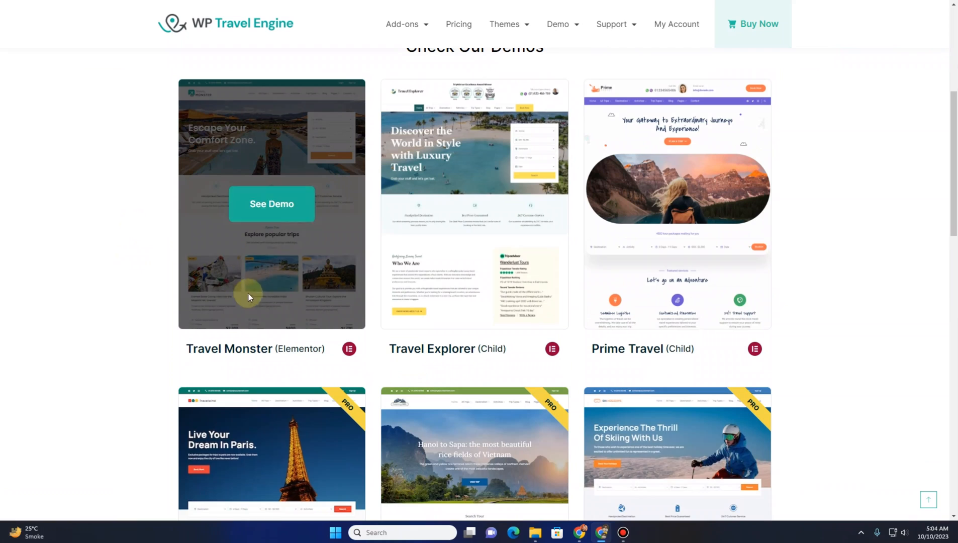
Open the Travel Monster (Elementor) demo site and scroll through its homepage trips and destinations
{"action": "left_click", "coordinate": [272, 211]}
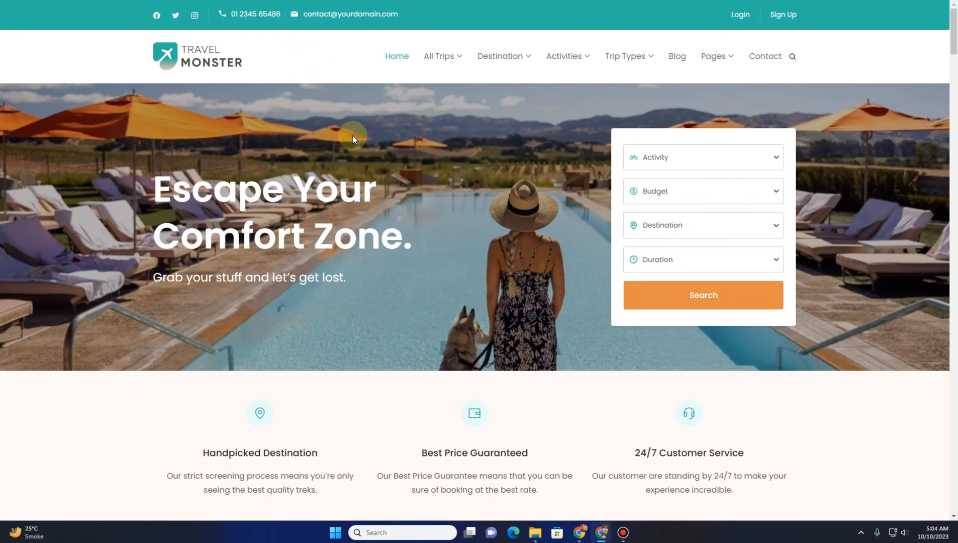
{"action": "scroll", "coordinate": [413, 235], "scroll_direction": "down", "scroll_amount": 8}
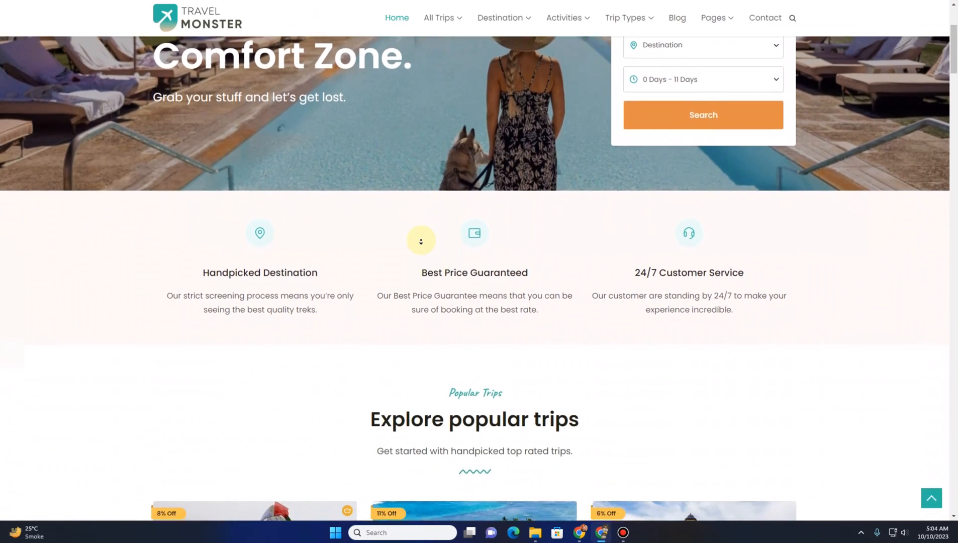
{"action": "scroll", "coordinate": [421, 242], "scroll_direction": "down", "scroll_amount": 9}
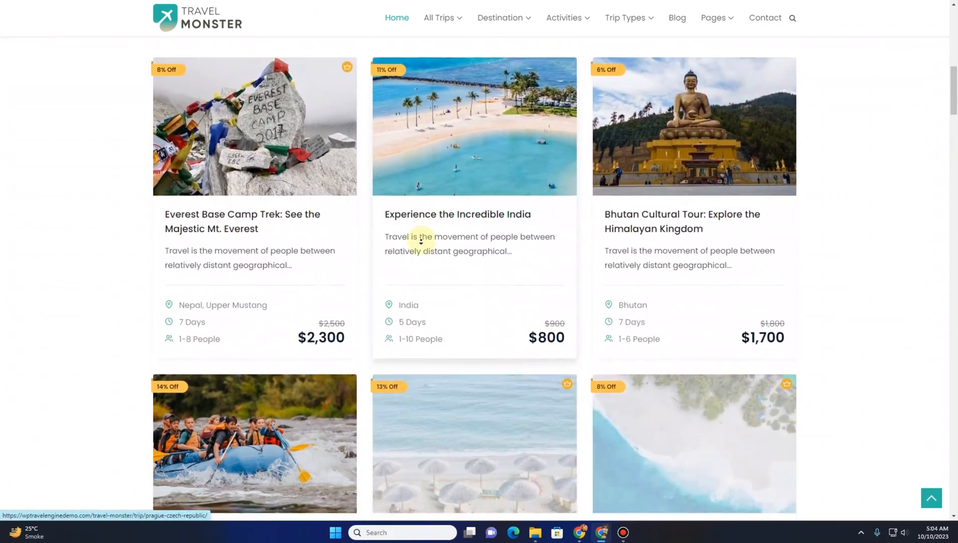
{"action": "scroll", "coordinate": [421, 241], "scroll_direction": "down", "scroll_amount": 9}
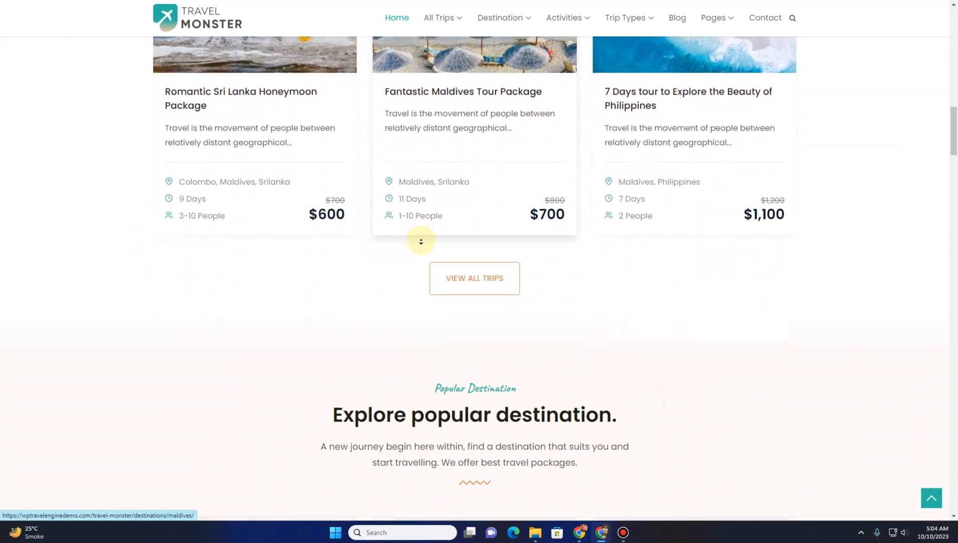
{"action": "scroll", "coordinate": [421, 242], "scroll_direction": "down", "scroll_amount": 1}
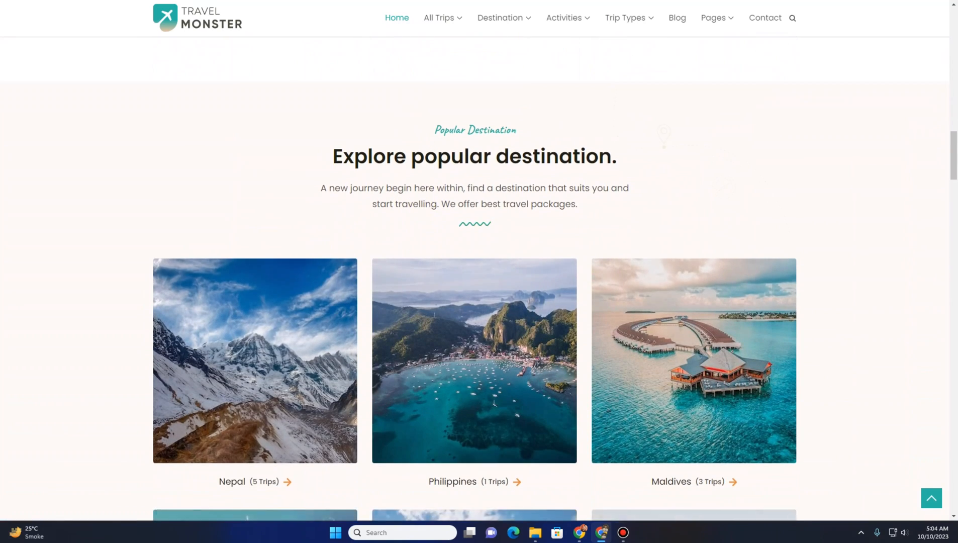
Switch back to the Travel Monster details page and start the free theme download
{"action": "key", "text": "ctrl+shift+Tab"}
{"action": "key", "text": "ctrl+shift+Tab"}
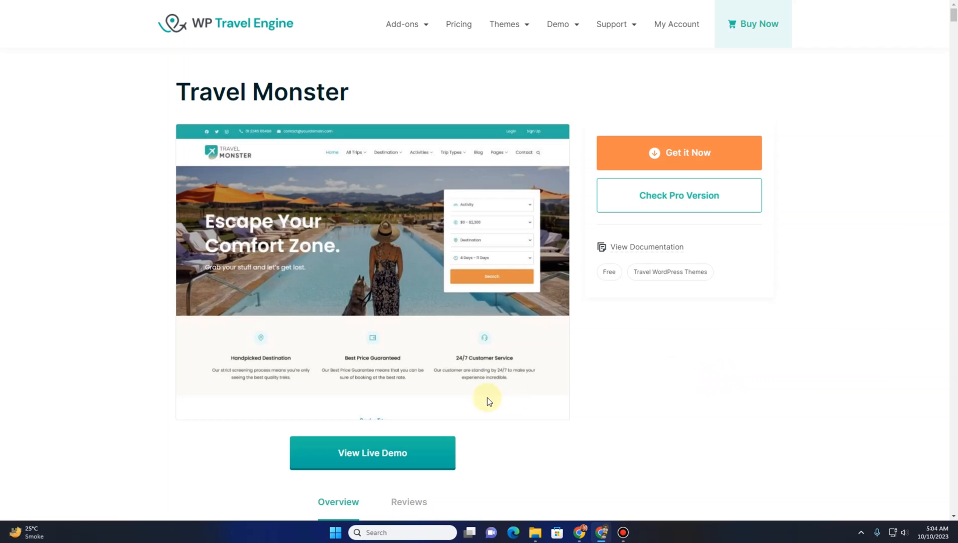
{"action": "left_click", "coordinate": [725, 151]}
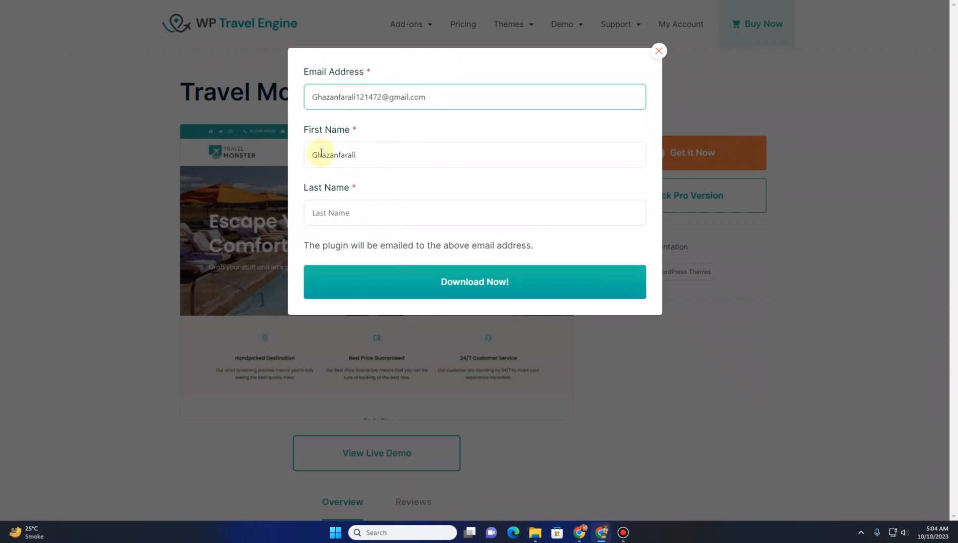
Correct the first name, enter the user's last name in the download form, and submit it
{"action": "left_click", "coordinate": [358, 155]}
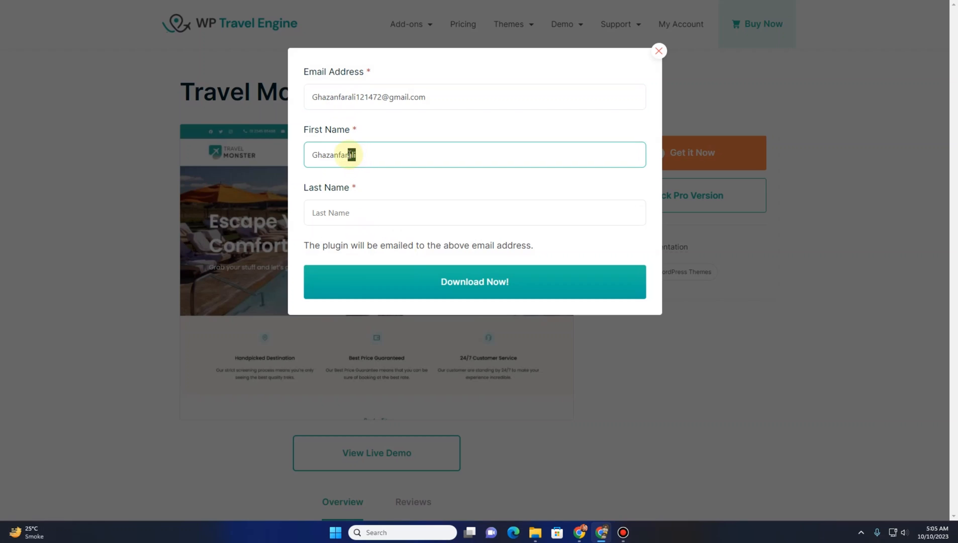
{"action": "key", "text": "BackSpace"}
{"action": "left_click", "coordinate": [350, 213]}
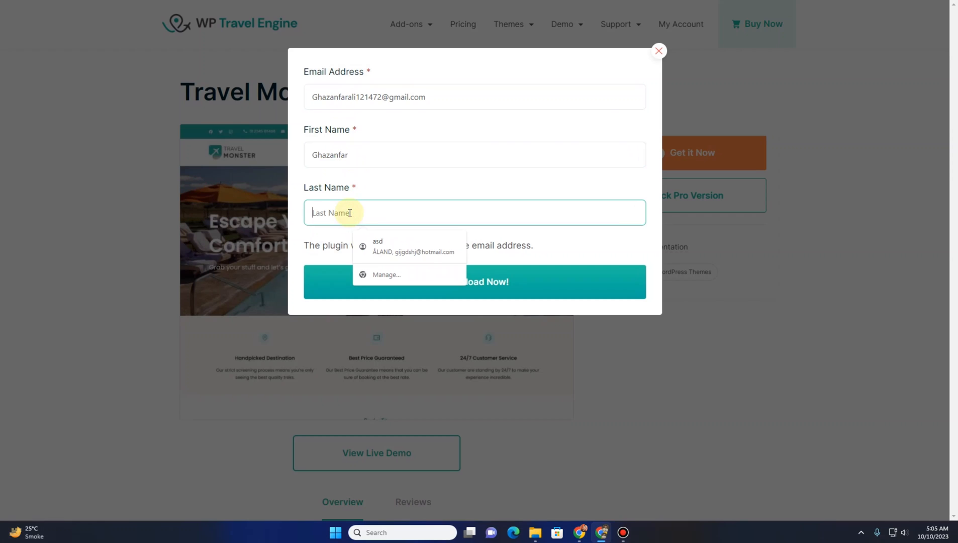
{"action": "type", "text": "Ali"}
{"action": "left_click", "coordinate": [451, 285]}
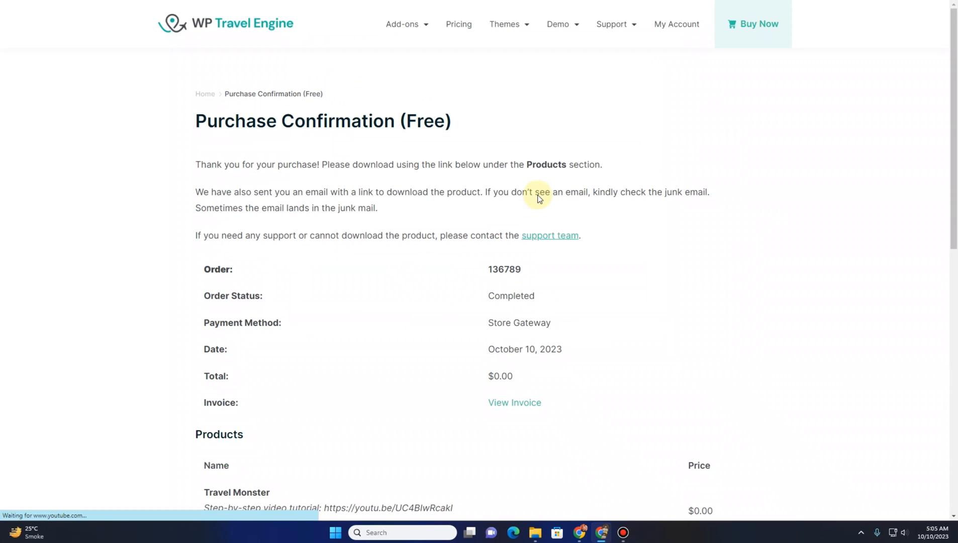
Scroll through the purchase confirmation page to review the order and the downloadable product
{"action": "scroll", "coordinate": [286, 205], "scroll_direction": "down", "scroll_amount": 5}
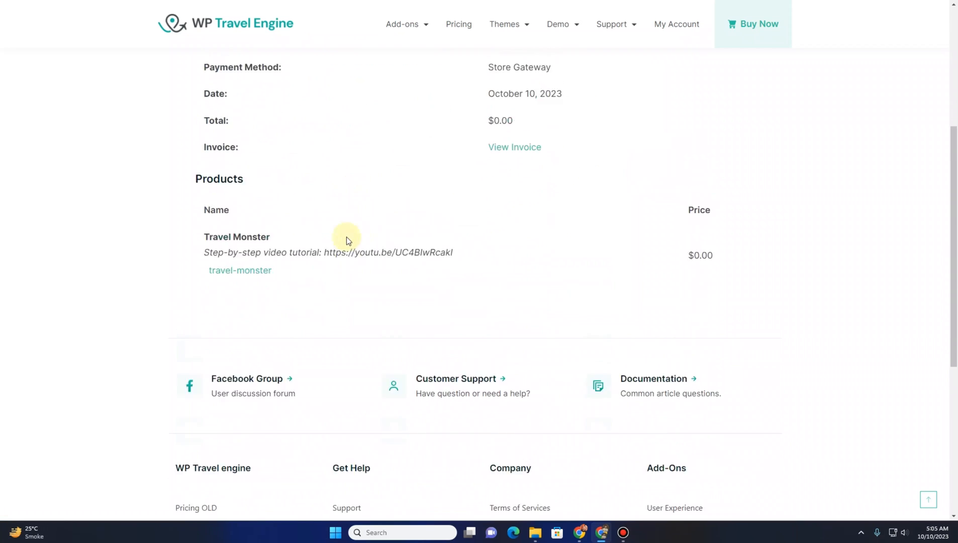
{"action": "scroll", "coordinate": [346, 240], "scroll_direction": "up", "scroll_amount": 2}
{"action": "scroll", "coordinate": [378, 224], "scroll_direction": "up", "scroll_amount": 3}
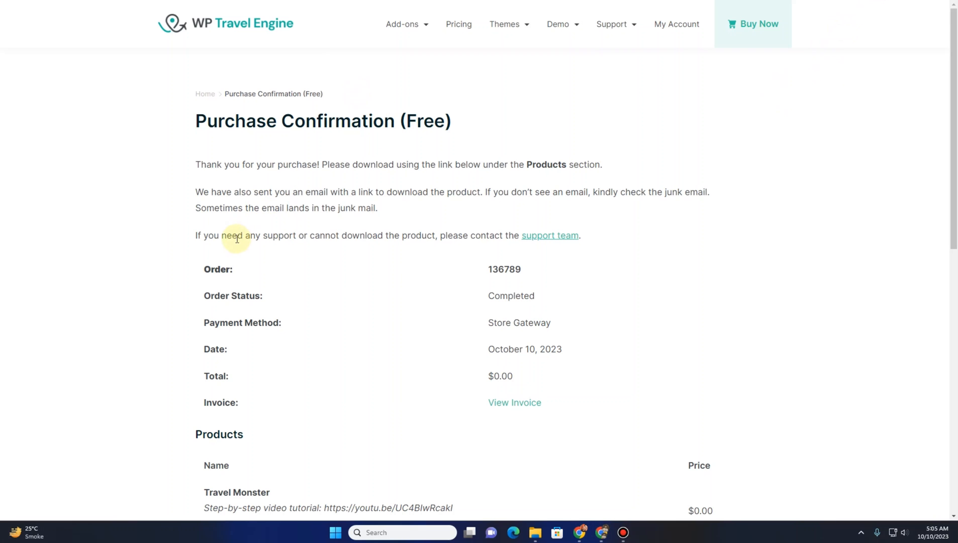
{"action": "scroll", "coordinate": [237, 238], "scroll_direction": "down", "scroll_amount": 2}
{"action": "scroll", "coordinate": [237, 238], "scroll_direction": "up", "scroll_amount": 2}
Switch to the Travelverse site tab and open the WordPress dashboard's Themes page
{"action": "left_click", "coordinate": [121, 1]}
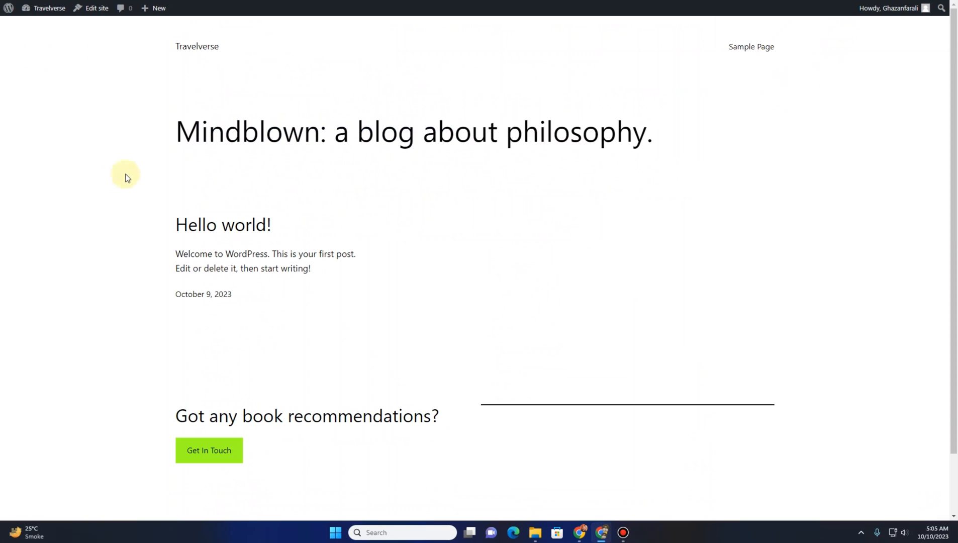
{"action": "mouse_move", "coordinate": [33, 9]}
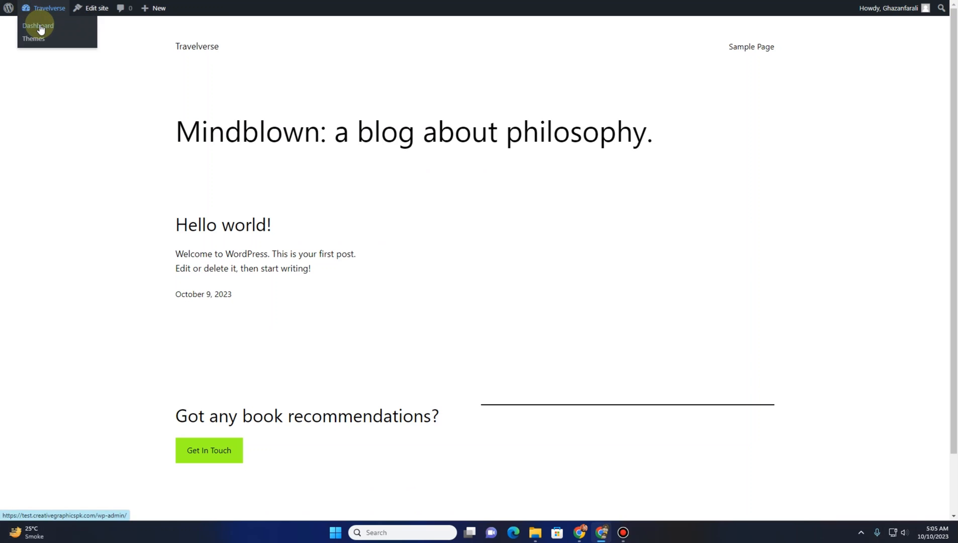
{"action": "left_click", "coordinate": [40, 26]}
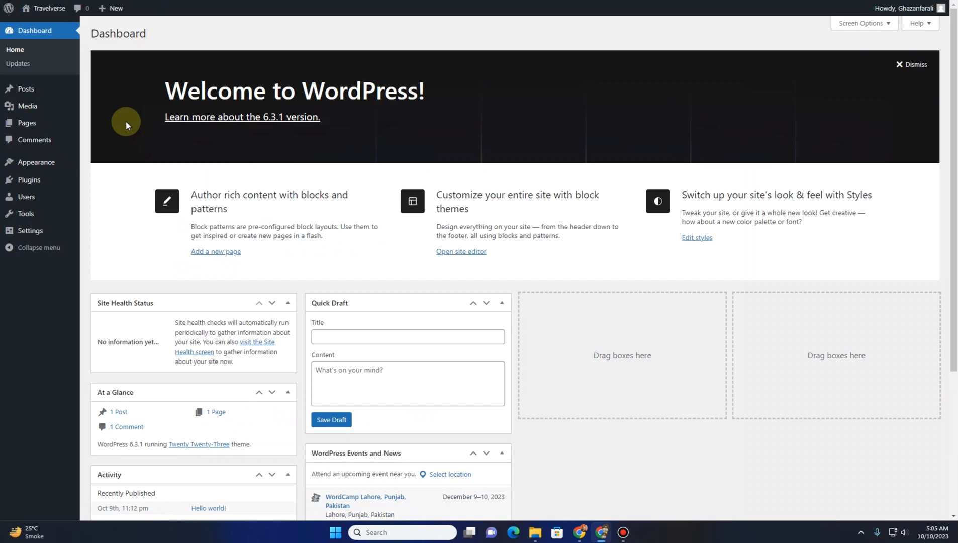
{"action": "mouse_move", "coordinate": [37, 162]}
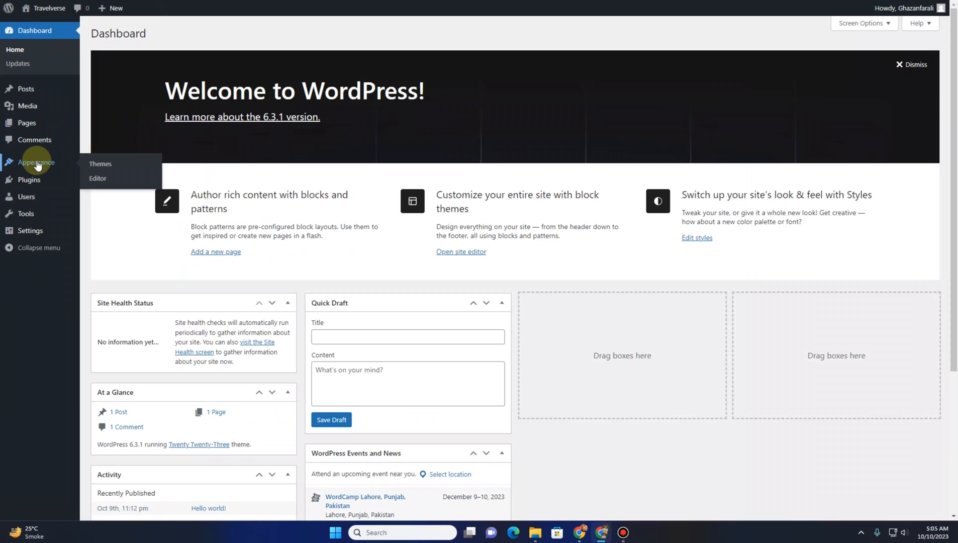
{"action": "left_click", "coordinate": [108, 164]}
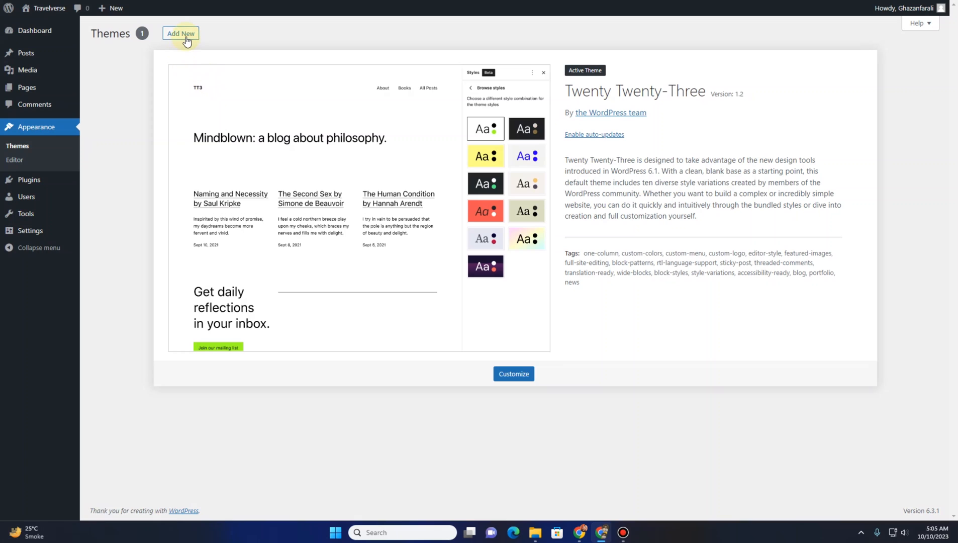
Add a new theme by searching the theme directory for travel monster
{"action": "left_click", "coordinate": [182, 34]}
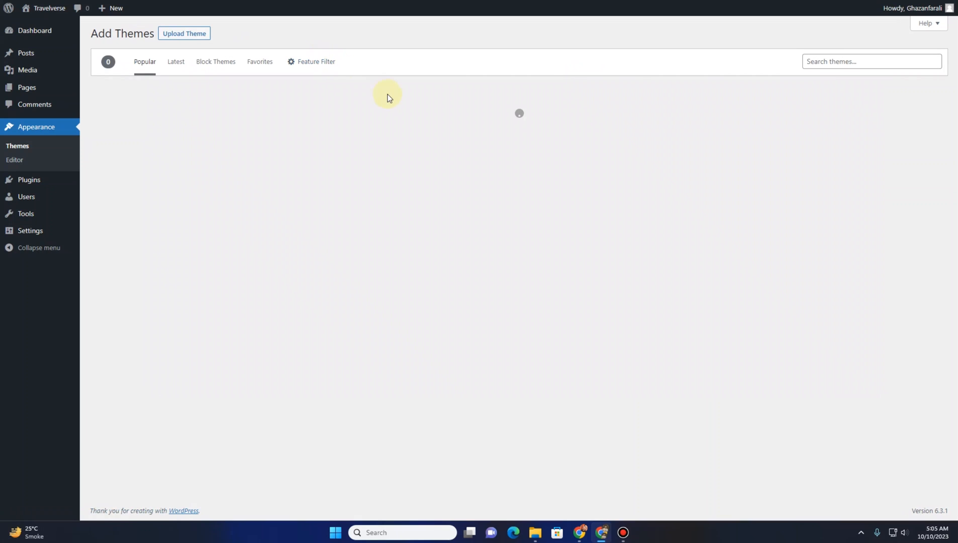
{"action": "left_click", "coordinate": [829, 62]}
{"action": "type", "text": "tr"}
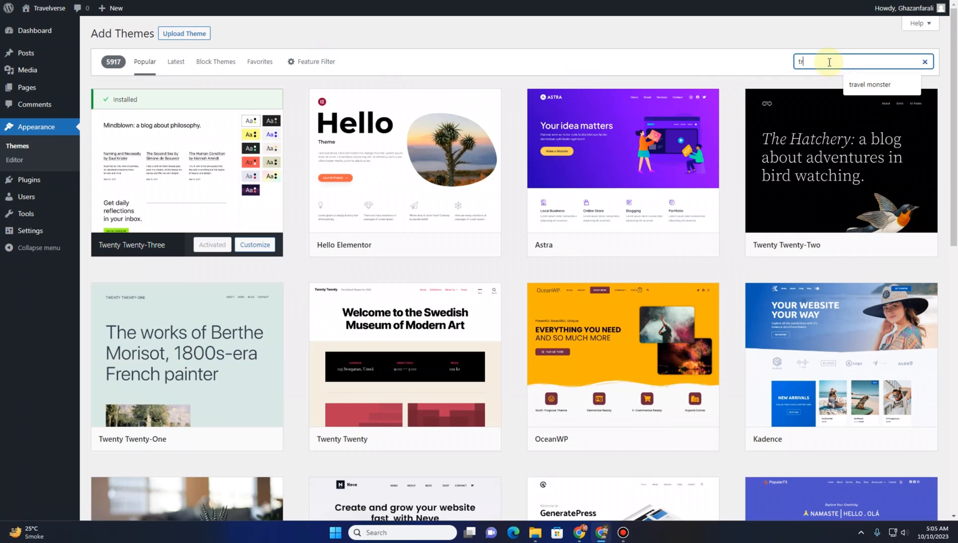
{"action": "type", "text": "avel monster"}
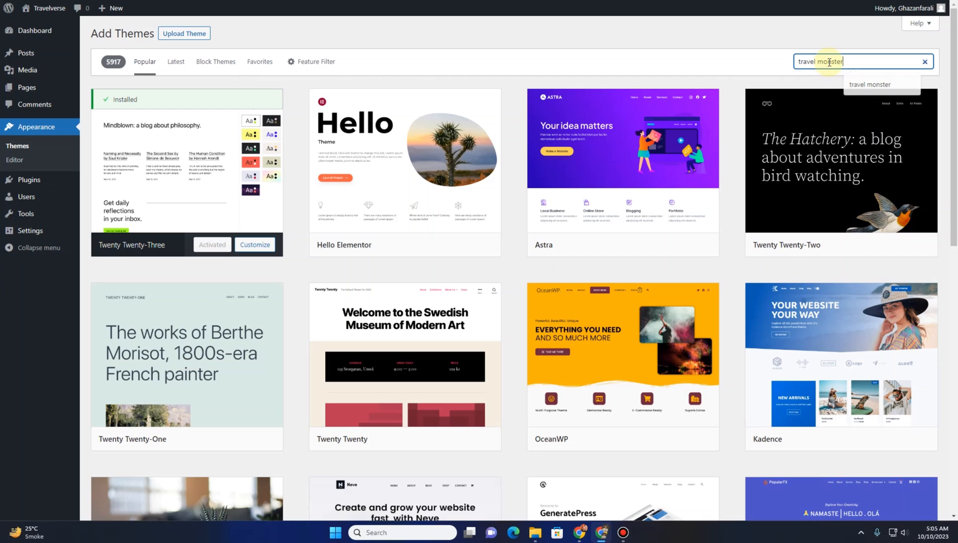
Install and activate the Travel Monster theme
{"action": "mouse_move", "coordinate": [170, 231]}
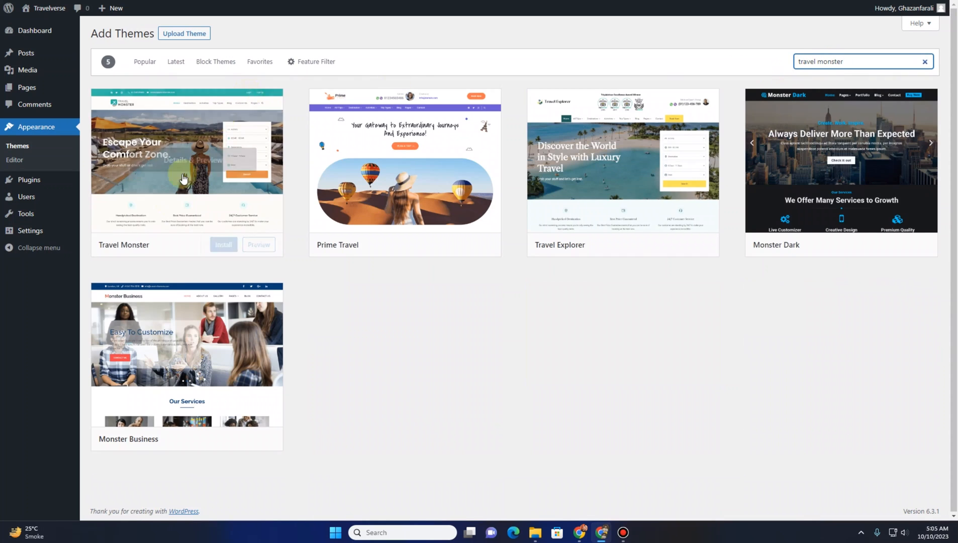
{"action": "left_click", "coordinate": [217, 249]}
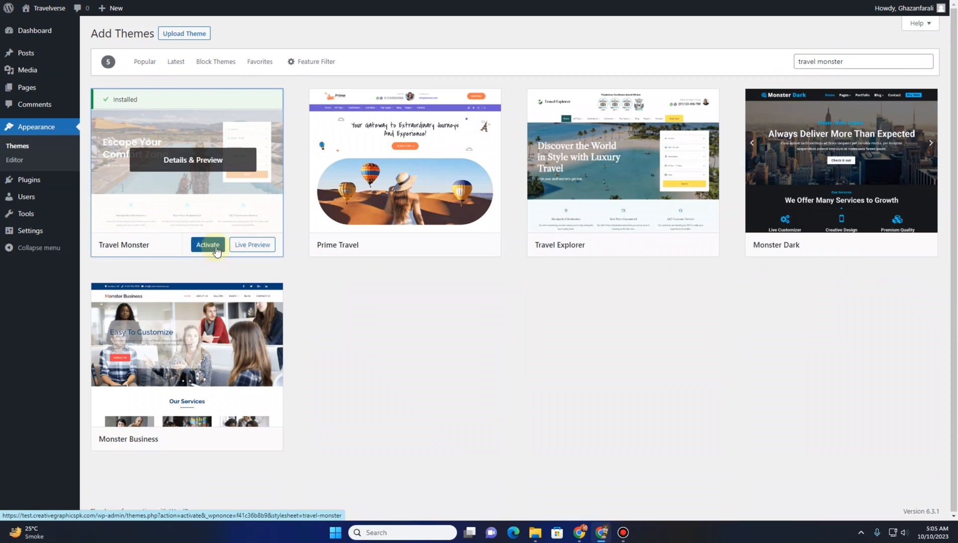
{"action": "left_click", "coordinate": [206, 246]}
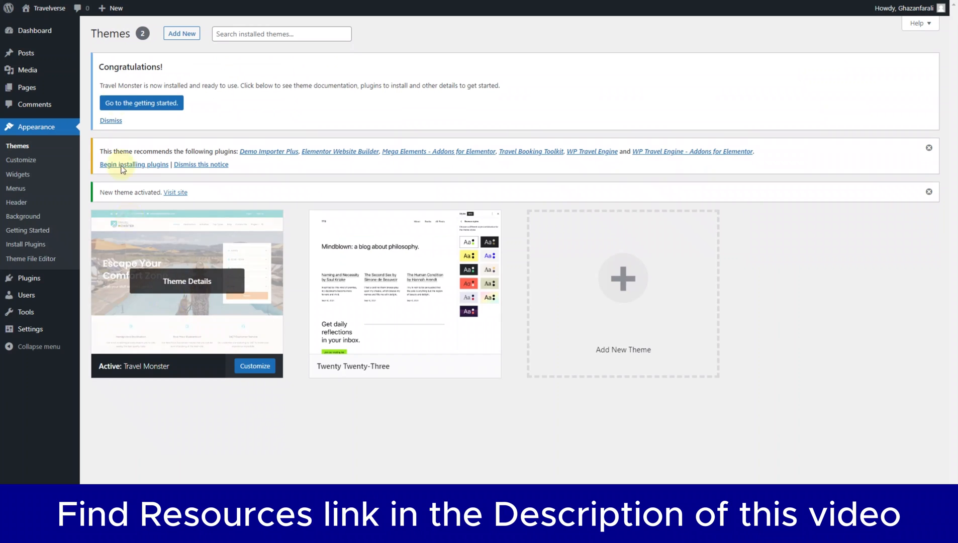
{"action": "left_click", "coordinate": [52, 23]}
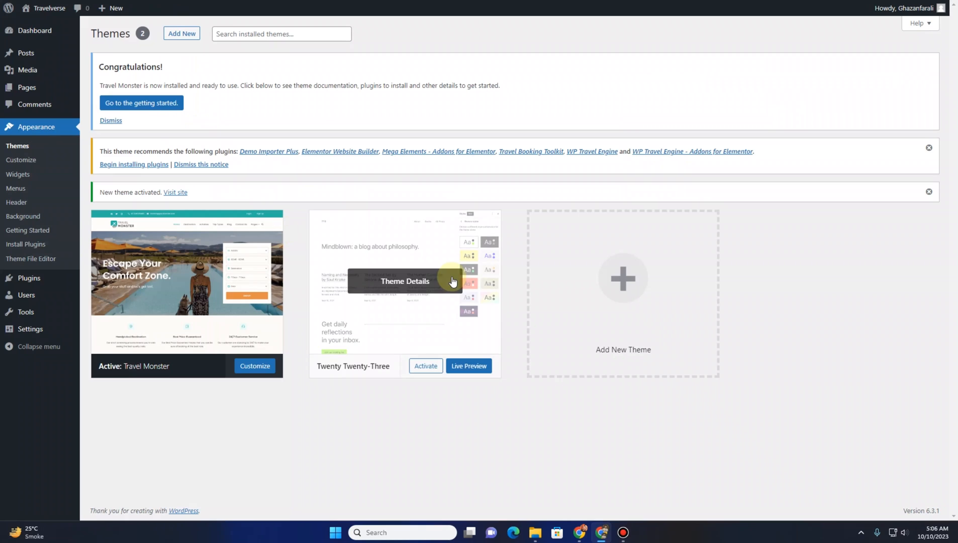
Dismiss the activation notice and bulk install all six recommended plugins for the Travel Monster theme
{"action": "left_click", "coordinate": [926, 193]}
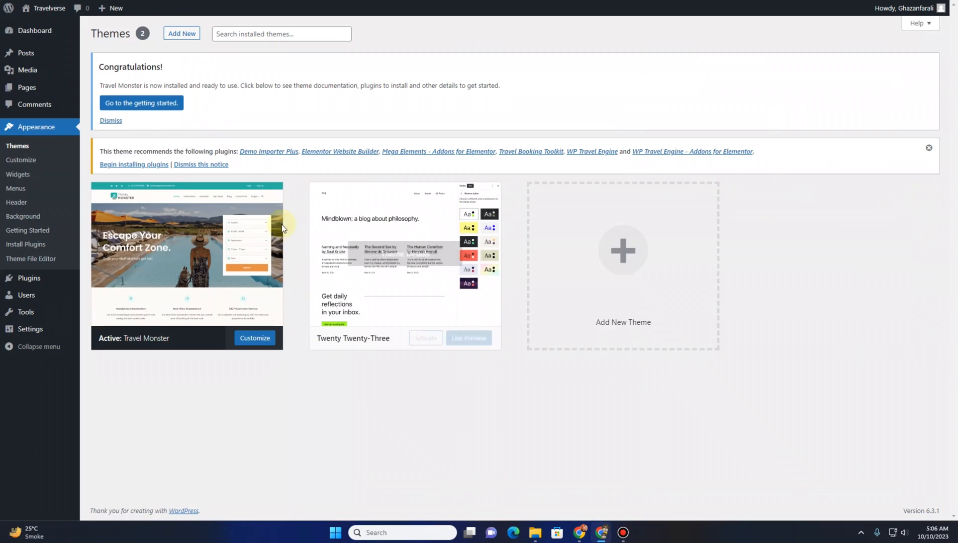
{"action": "left_click", "coordinate": [126, 166]}
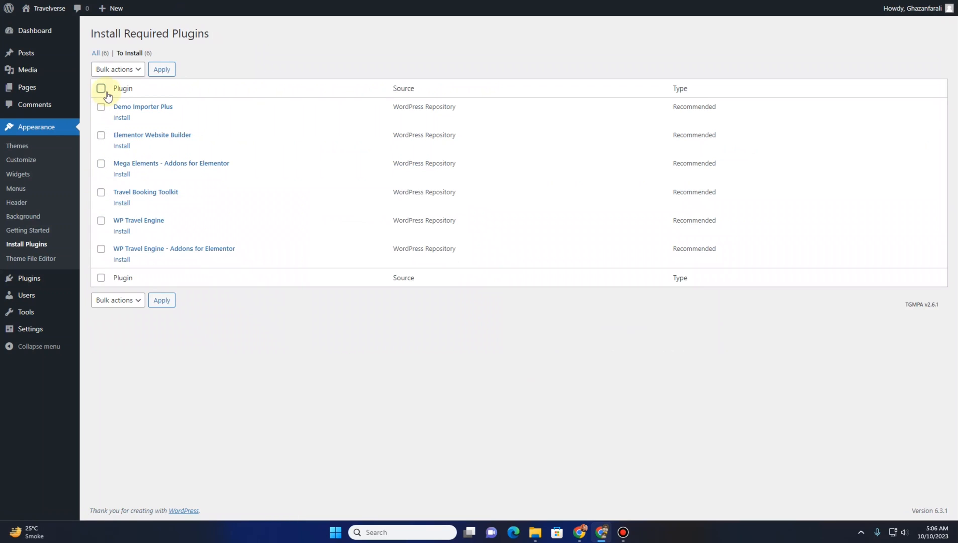
{"action": "left_click", "coordinate": [101, 90]}
{"action": "left_click", "coordinate": [121, 75]}
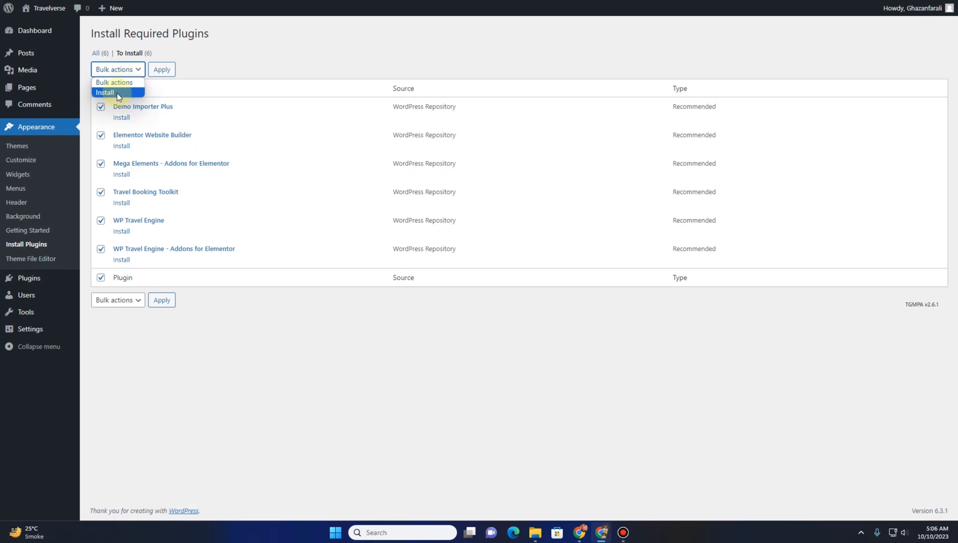
{"action": "left_click", "coordinate": [119, 93]}
{"action": "left_click", "coordinate": [165, 73]}
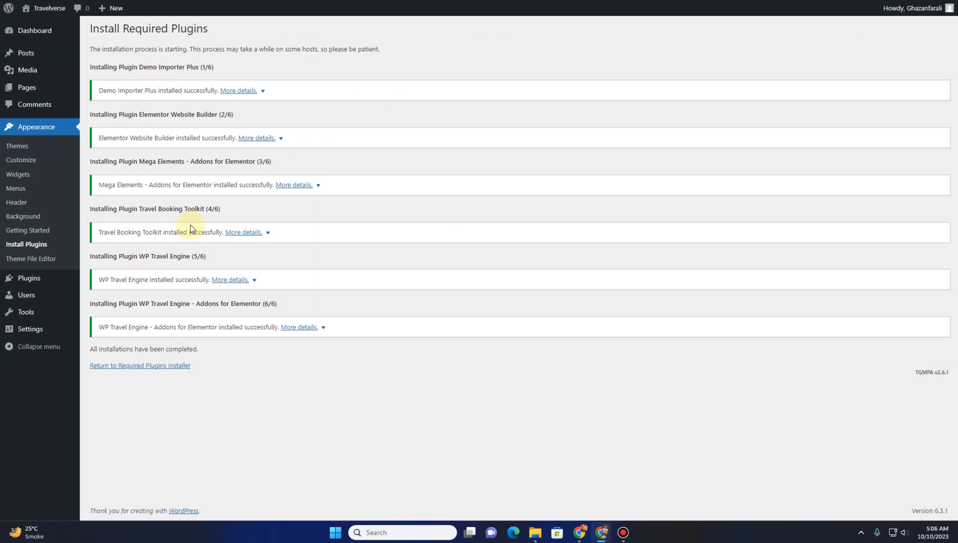
Return to the required plugins installer and bulk activate all the installed recommended plugins
{"action": "left_click", "coordinate": [137, 365]}
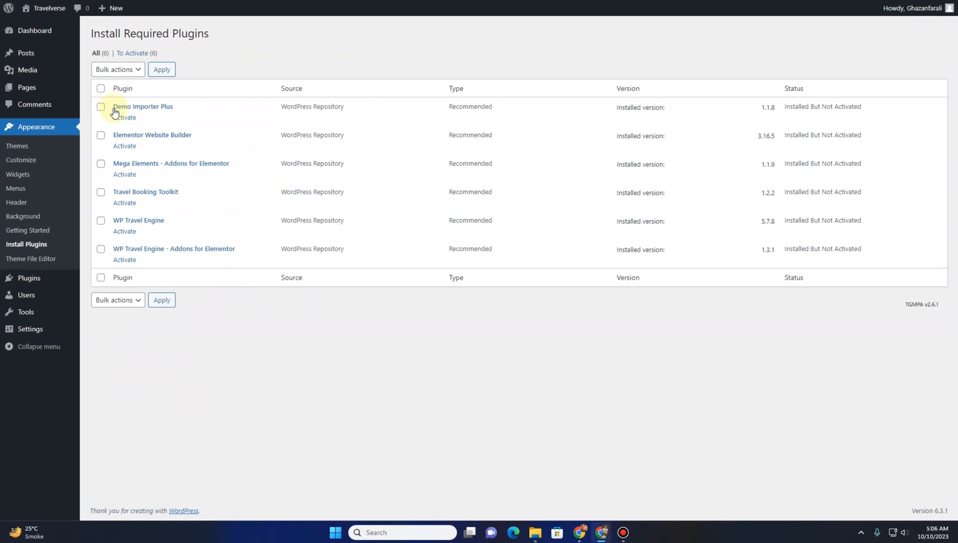
{"action": "left_click", "coordinate": [120, 69]}
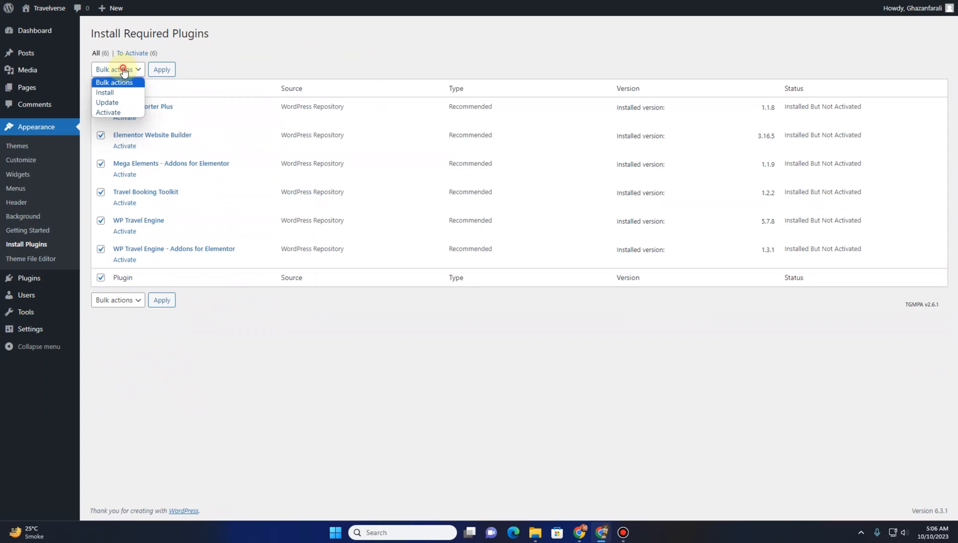
{"action": "left_click", "coordinate": [122, 112]}
{"action": "left_click", "coordinate": [162, 70]}
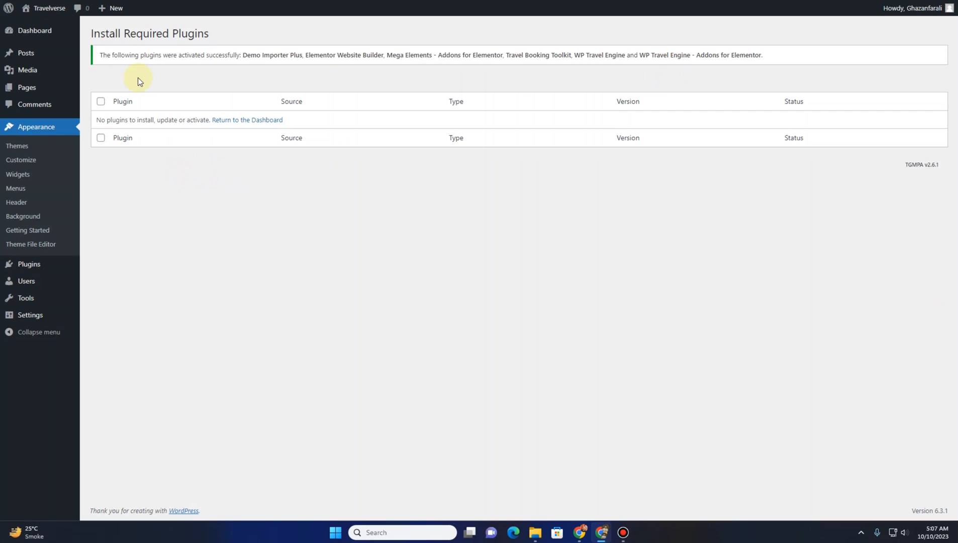
Exit the Elementor setup wizard and dismiss the Travel Booking Theme plugin notice on the Plugins page
{"action": "mouse_move", "coordinate": [32, 266]}
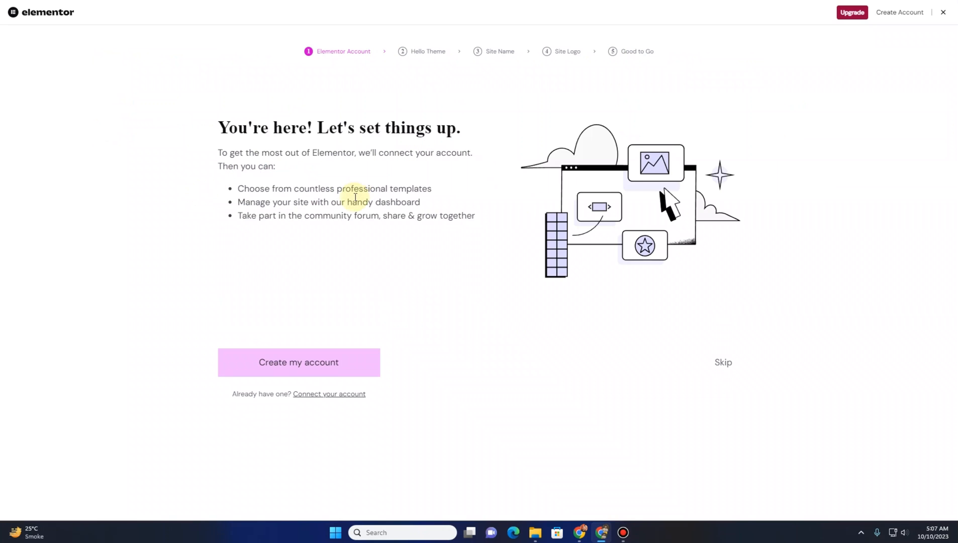
{"action": "left_click", "coordinate": [943, 15]}
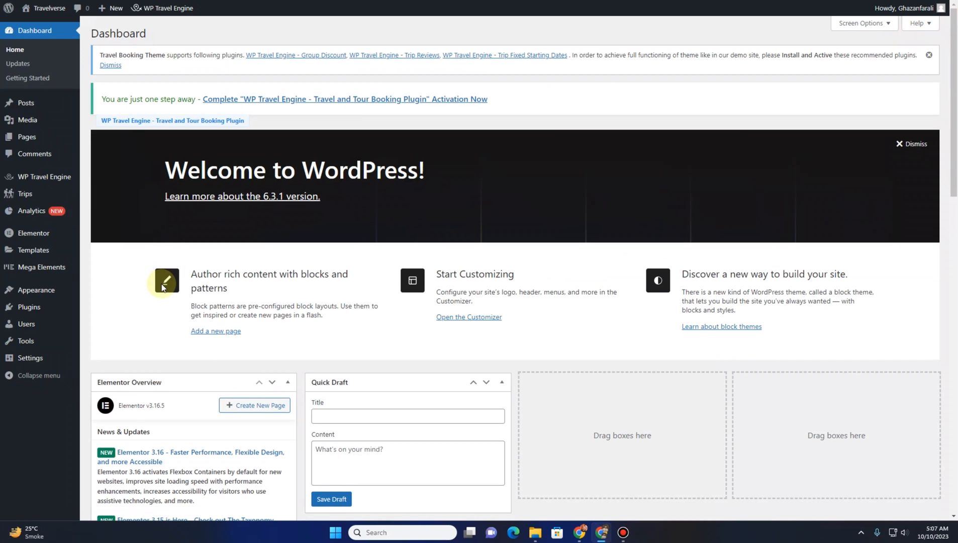
{"action": "scroll", "coordinate": [162, 286], "scroll_direction": "down", "scroll_amount": 5}
{"action": "scroll", "coordinate": [161, 284], "scroll_direction": "up", "scroll_amount": 5}
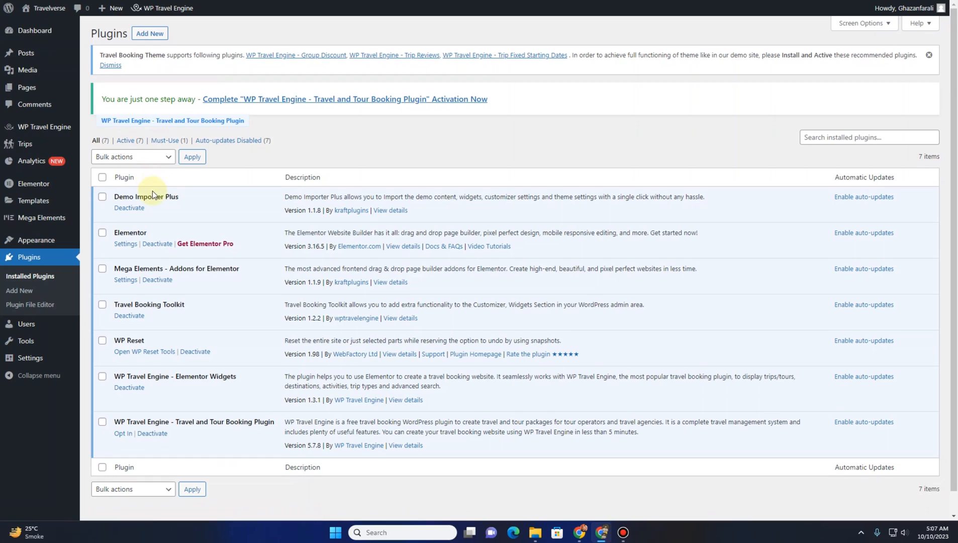
{"action": "scroll", "coordinate": [153, 201], "scroll_direction": "down", "scroll_amount": 1}
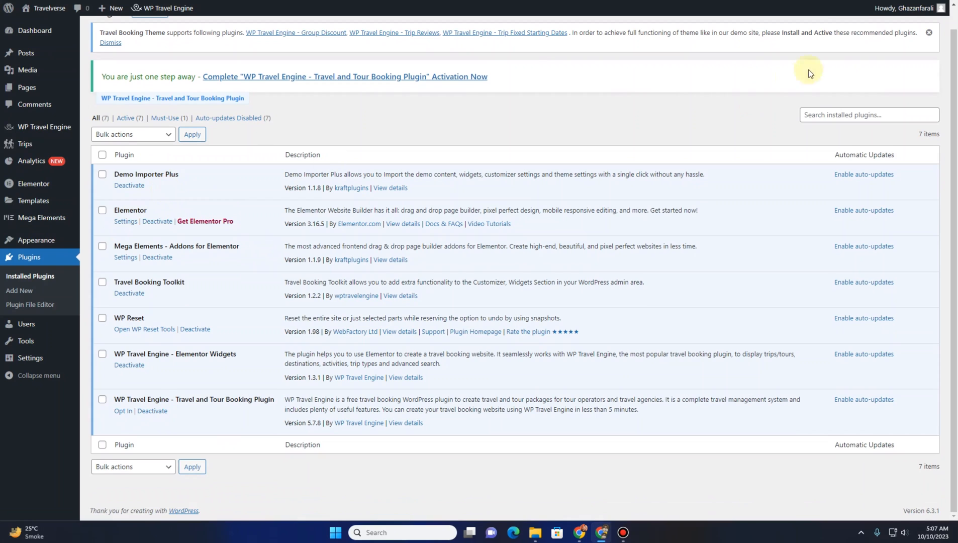
{"action": "left_click", "coordinate": [928, 32]}
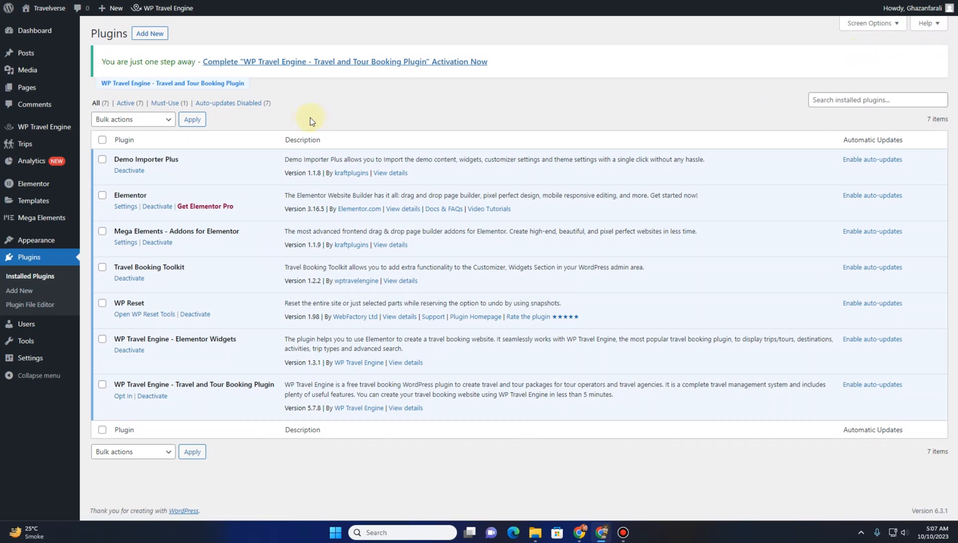
Open Demo Importer Plus and choose the Travel Monster template for import
{"action": "mouse_move", "coordinate": [36, 249]}
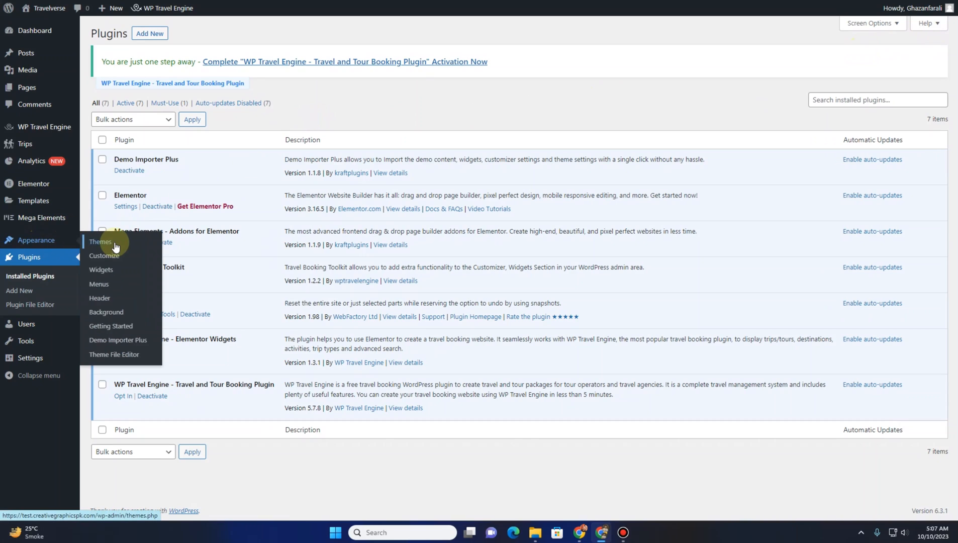
{"action": "left_click", "coordinate": [125, 342]}
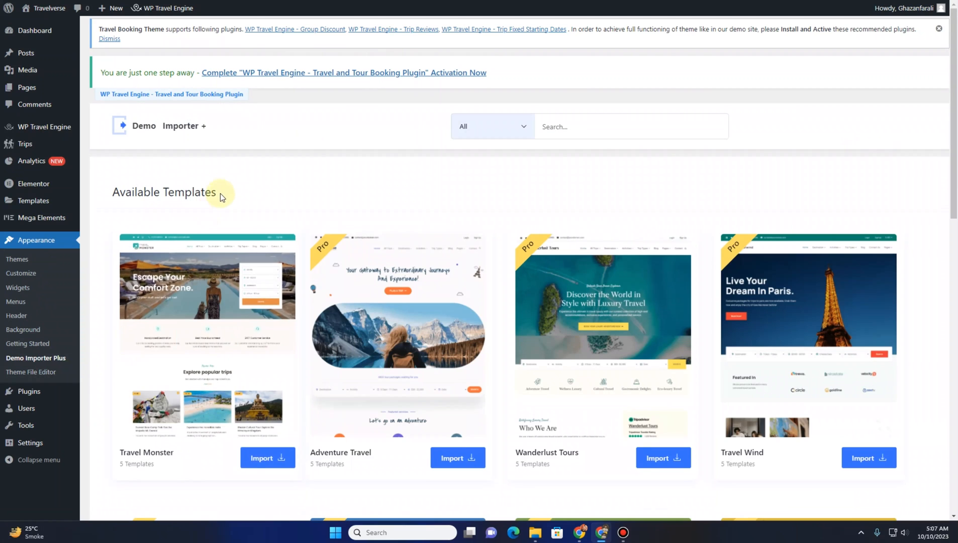
{"action": "scroll", "coordinate": [153, 302], "scroll_direction": "down", "scroll_amount": 2}
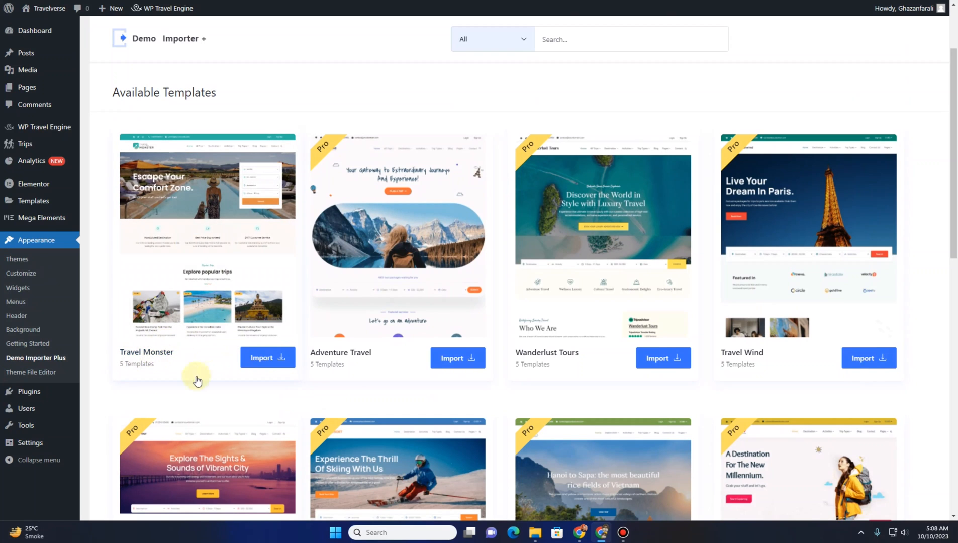
{"action": "left_click", "coordinate": [269, 360]}
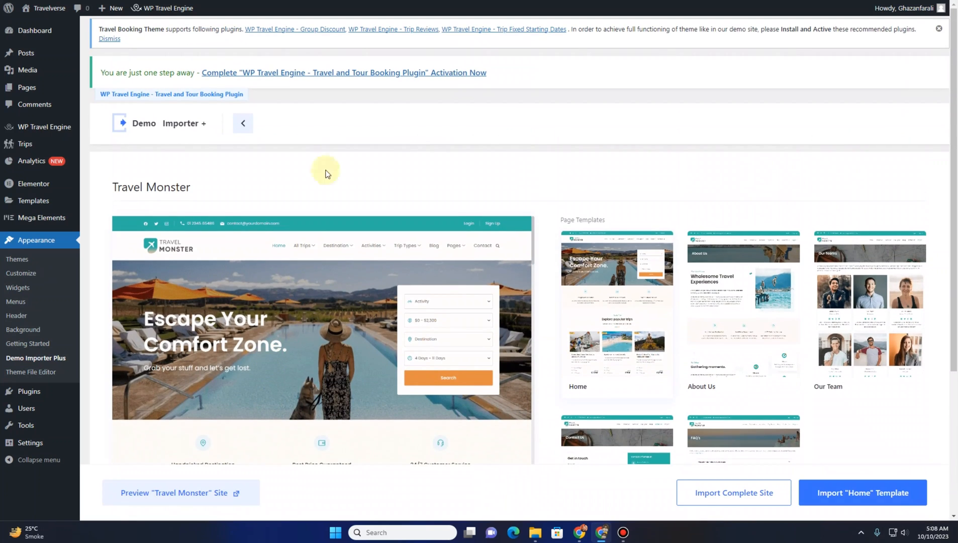
Preview the Travel Monster page templates: About Us, Our Team, FAQ's and Home
{"action": "scroll", "coordinate": [598, 164], "scroll_direction": "down", "scroll_amount": 3}
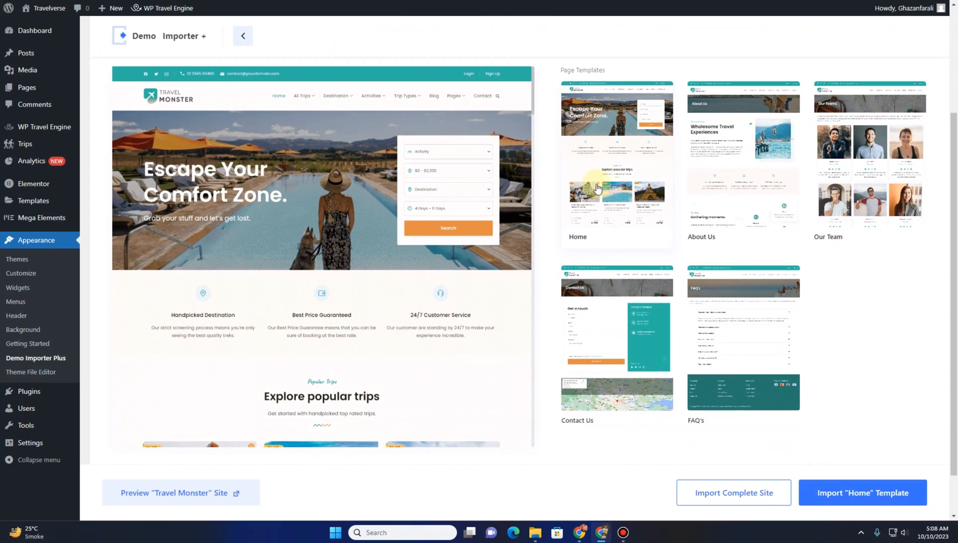
{"action": "left_click", "coordinate": [731, 189]}
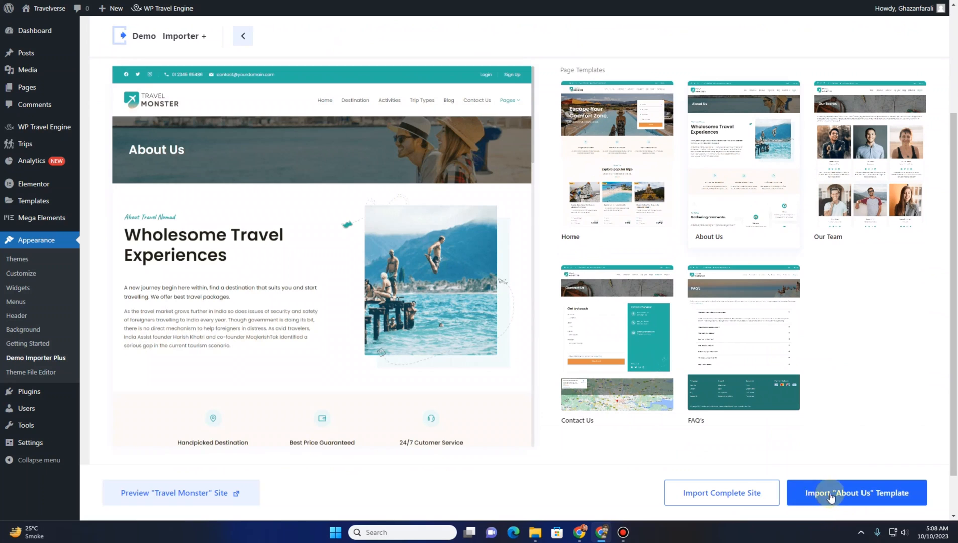
{"action": "left_click", "coordinate": [858, 182]}
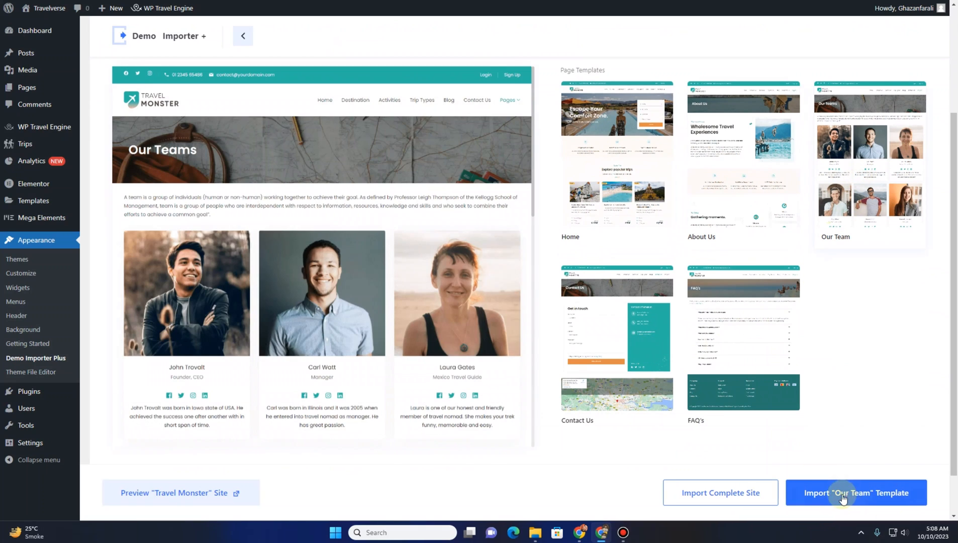
{"action": "left_click", "coordinate": [738, 356]}
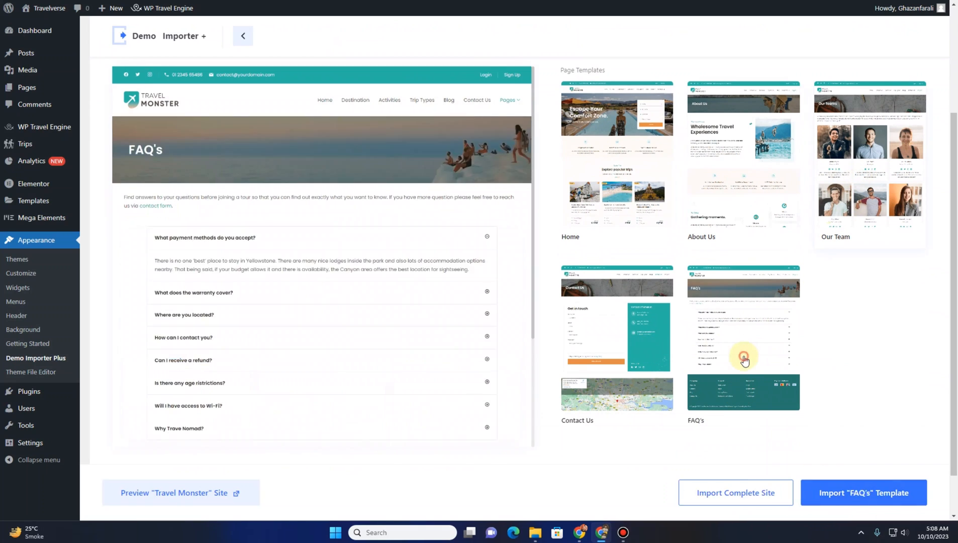
{"action": "left_click", "coordinate": [592, 122]}
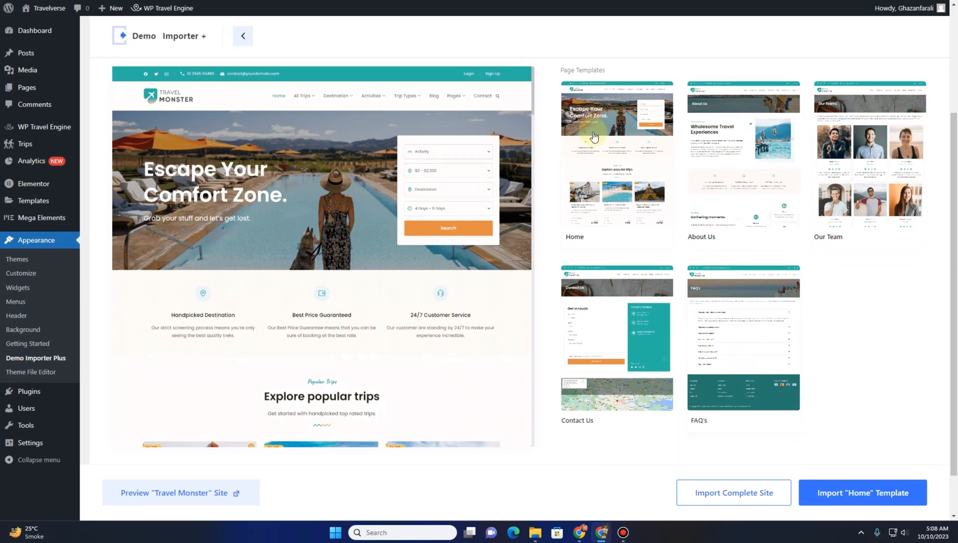
Import the complete Travel Monster site with the option to delete the previously imported site enabled
{"action": "left_click", "coordinate": [714, 495]}
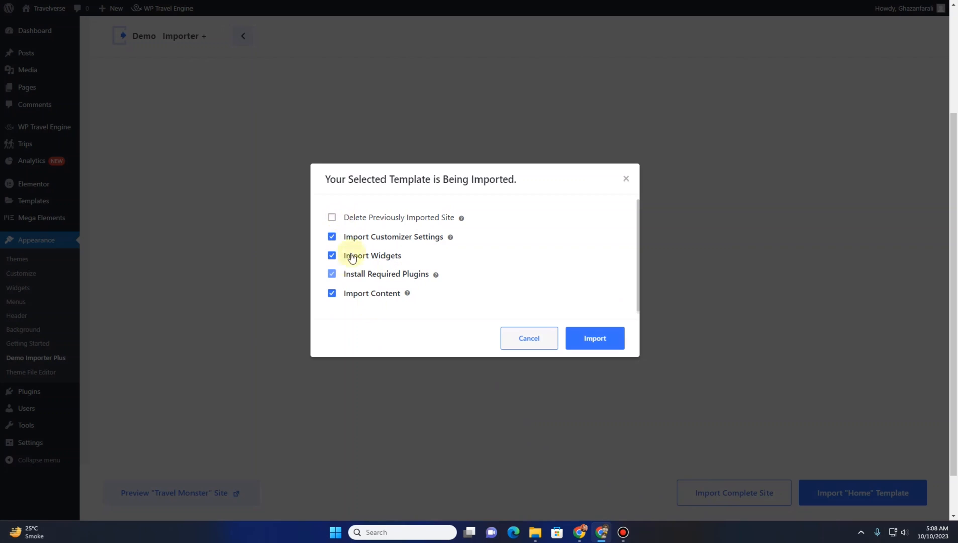
{"action": "left_click", "coordinate": [331, 219]}
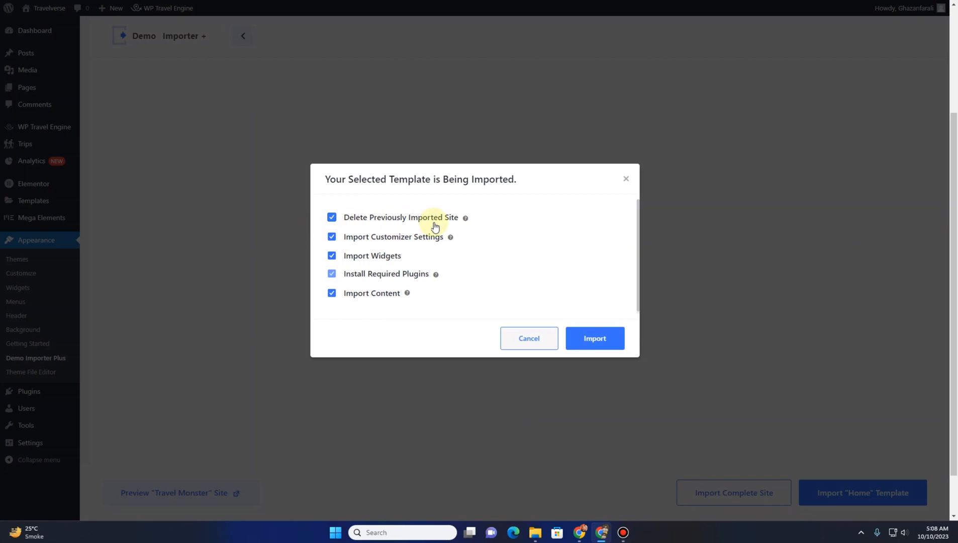
{"action": "left_click", "coordinate": [598, 344]}
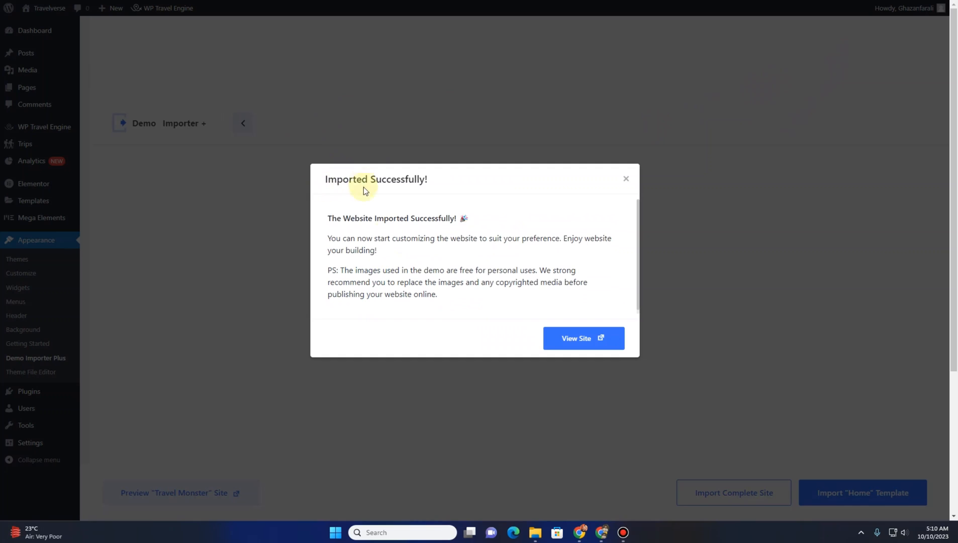
Open the site and scroll through the imported Travel Monster homepage sections
{"action": "left_click", "coordinate": [557, 345]}
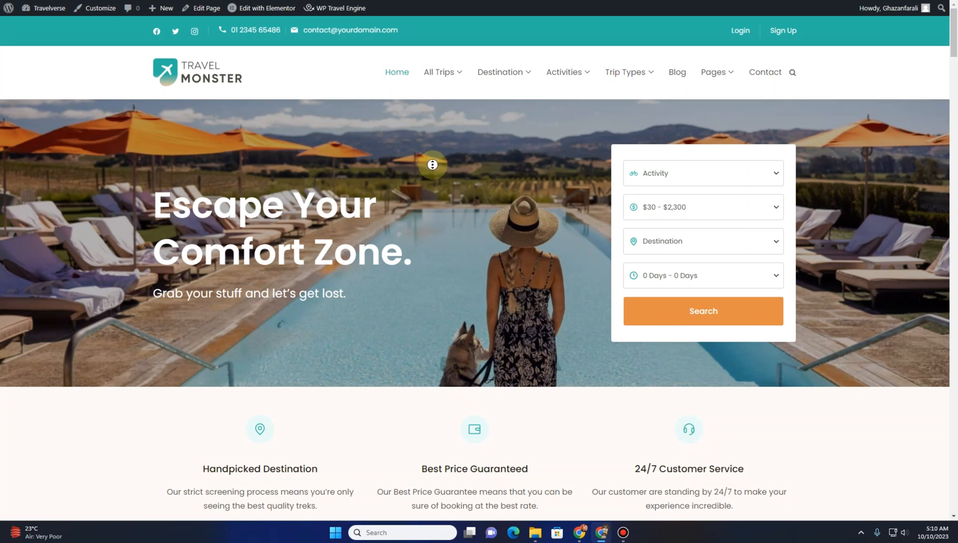
{"action": "scroll", "coordinate": [432, 179], "scroll_direction": "down", "scroll_amount": 1}
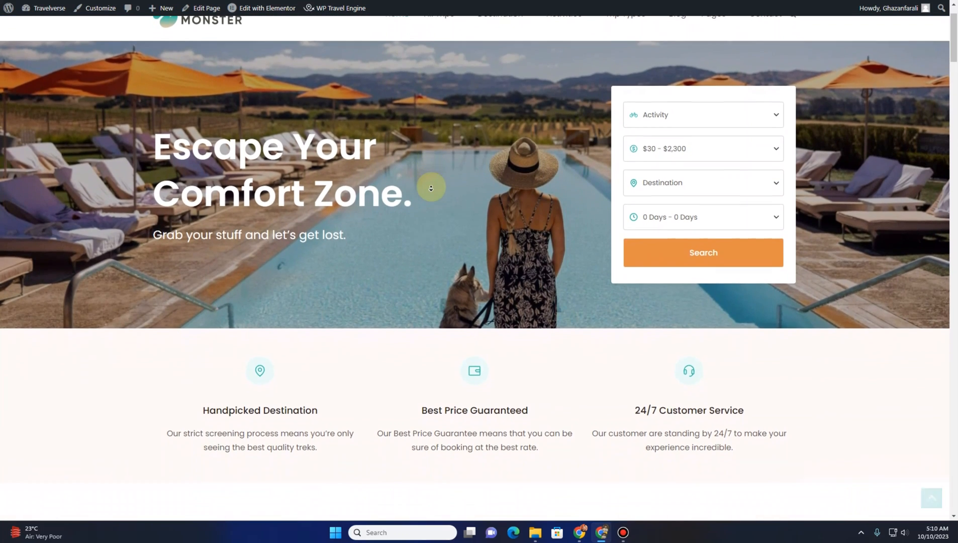
{"action": "scroll", "coordinate": [430, 188], "scroll_direction": "down", "scroll_amount": 6}
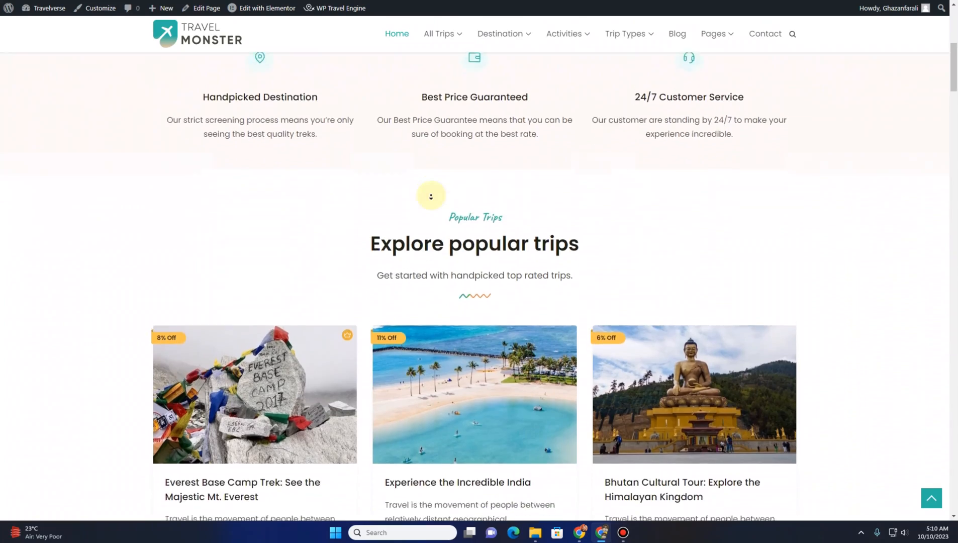
{"action": "scroll", "coordinate": [431, 197], "scroll_direction": "down", "scroll_amount": 7}
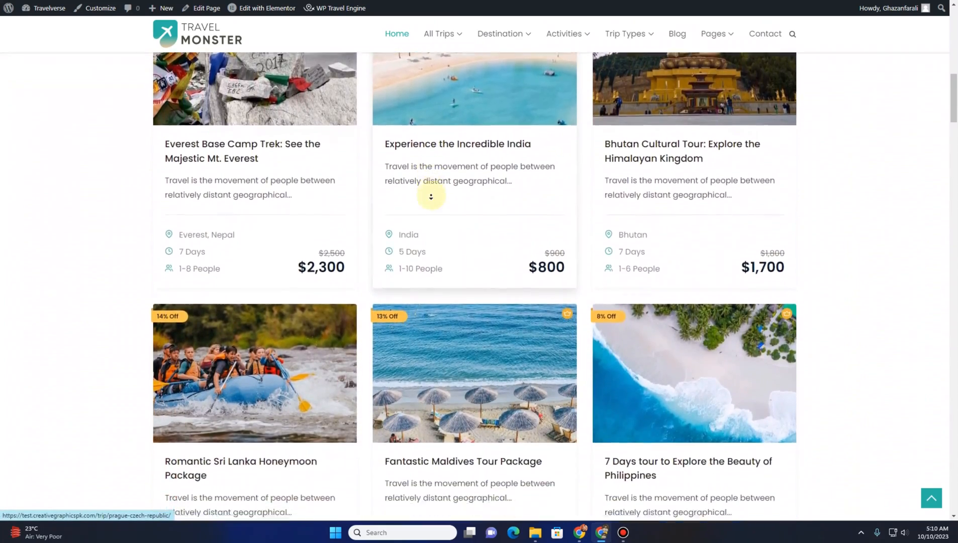
{"action": "scroll", "coordinate": [431, 196], "scroll_direction": "down", "scroll_amount": 7}
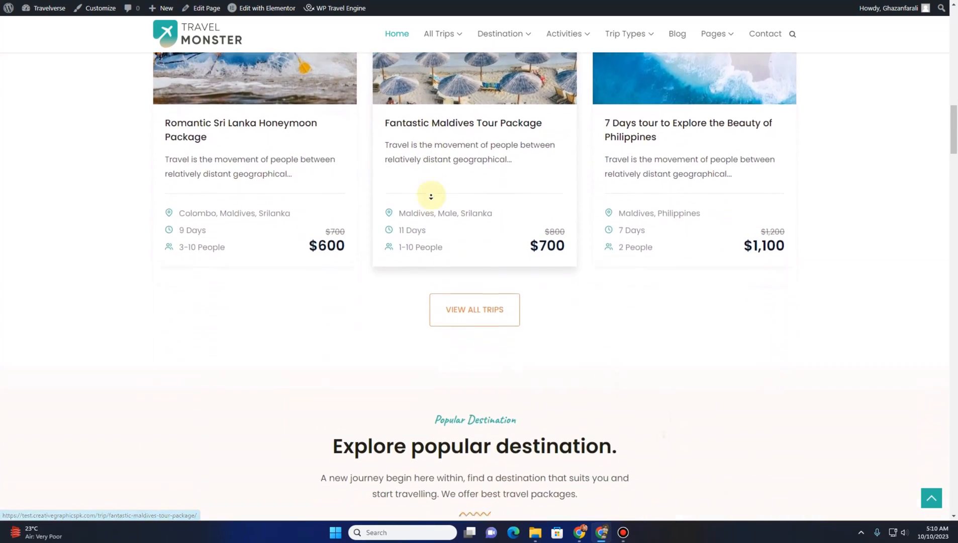
{"action": "scroll", "coordinate": [431, 196], "scroll_direction": "down", "scroll_amount": 7}
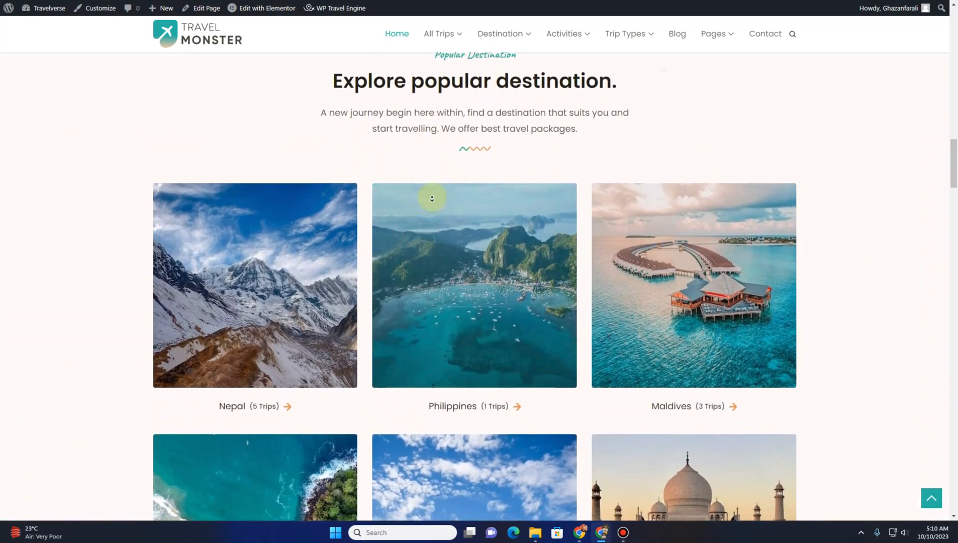
{"action": "scroll", "coordinate": [432, 199], "scroll_direction": "down", "scroll_amount": 8}
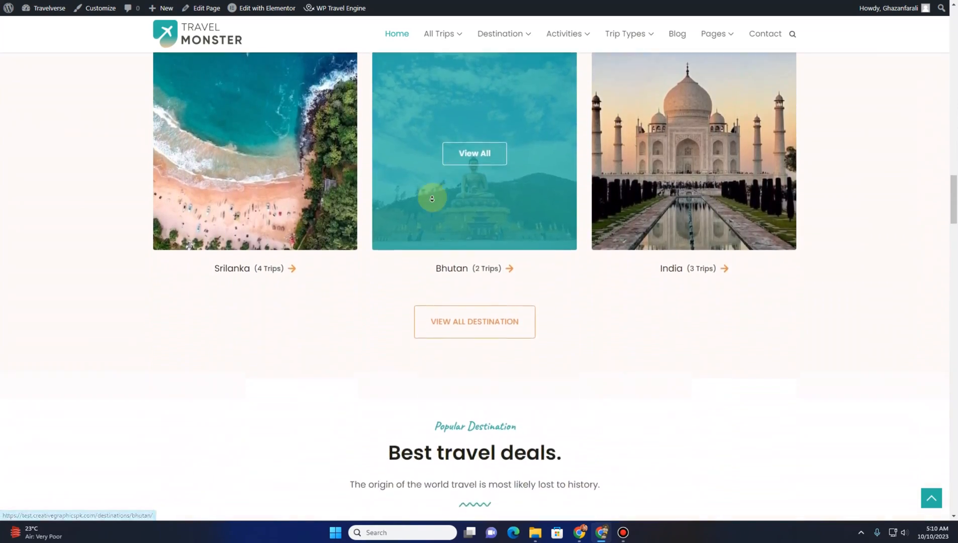
{"action": "scroll", "coordinate": [432, 198], "scroll_direction": "down", "scroll_amount": 8}
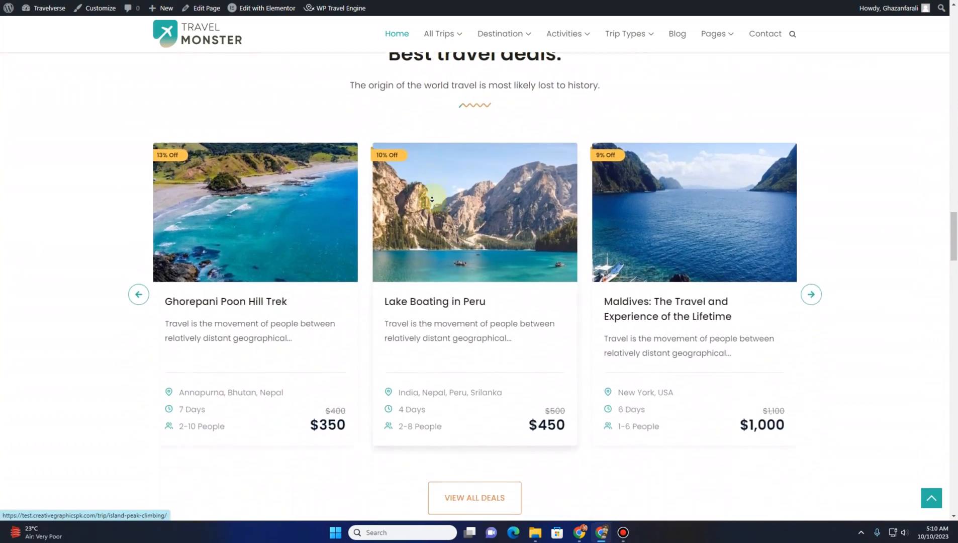
{"action": "scroll", "coordinate": [431, 199], "scroll_direction": "down", "scroll_amount": 9}
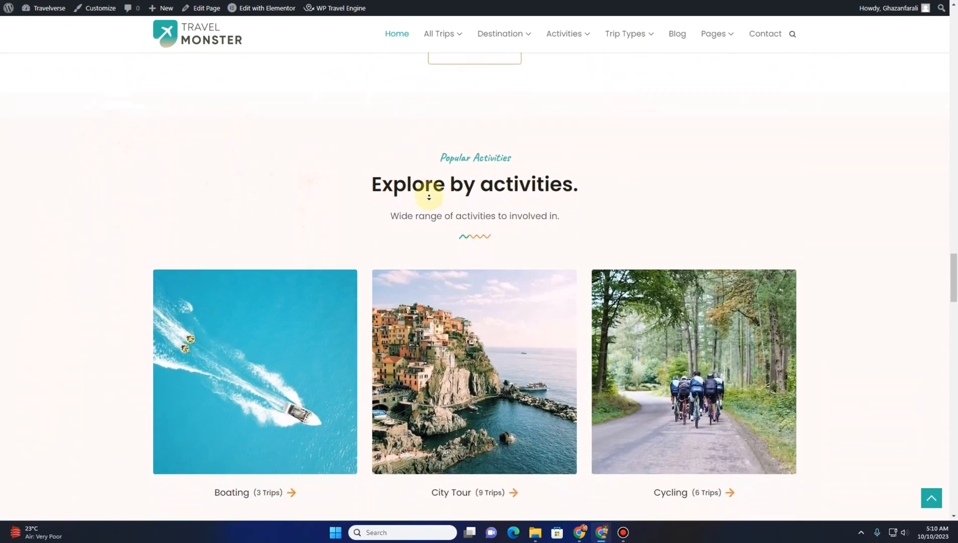
{"action": "scroll", "coordinate": [429, 197], "scroll_direction": "down", "scroll_amount": 7}
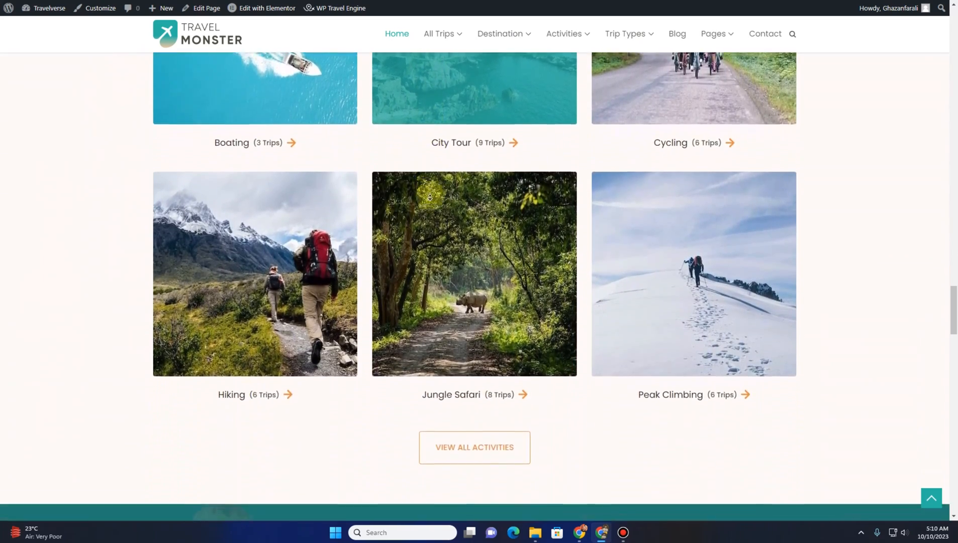
{"action": "scroll", "coordinate": [430, 197], "scroll_direction": "down", "scroll_amount": 7}
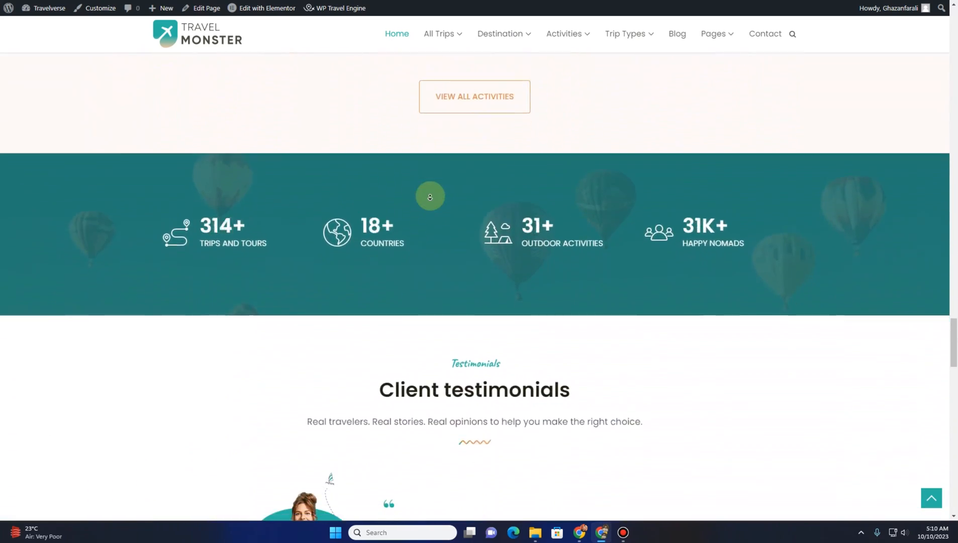
Scroll through the rest of the homepage, then open the Customizer's Site Identity settings
{"action": "scroll", "coordinate": [430, 197], "scroll_direction": "down", "scroll_amount": 7}
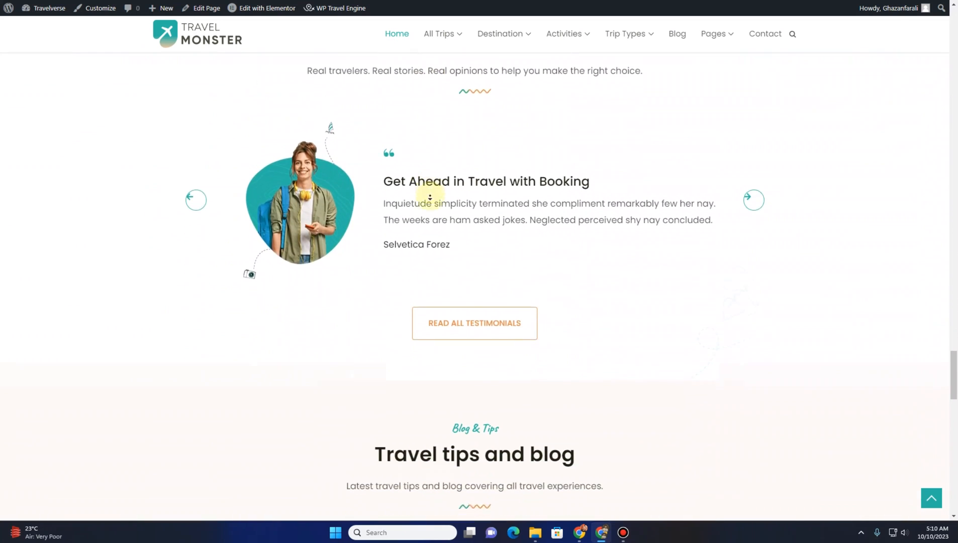
{"action": "scroll", "coordinate": [429, 197], "scroll_direction": "down", "scroll_amount": 7}
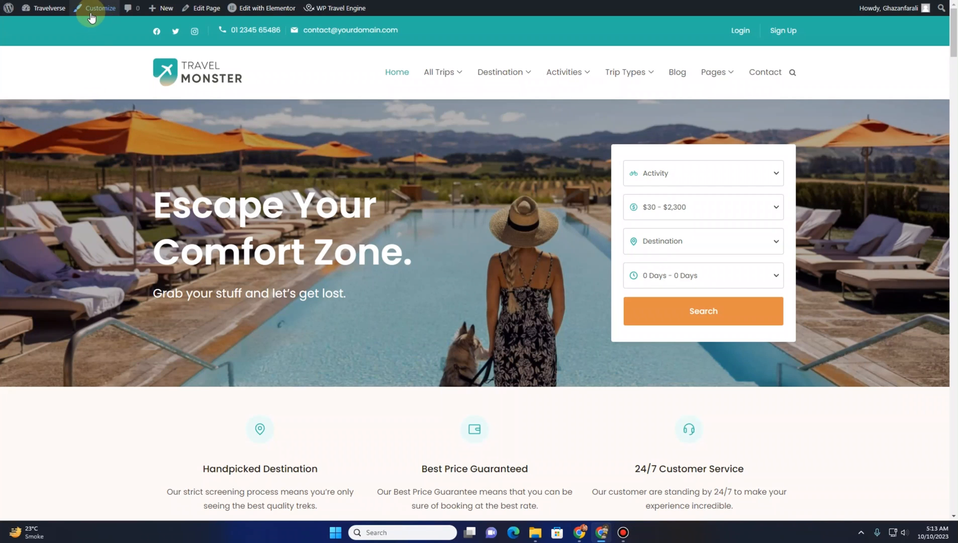
{"action": "left_click", "coordinate": [99, 14]}
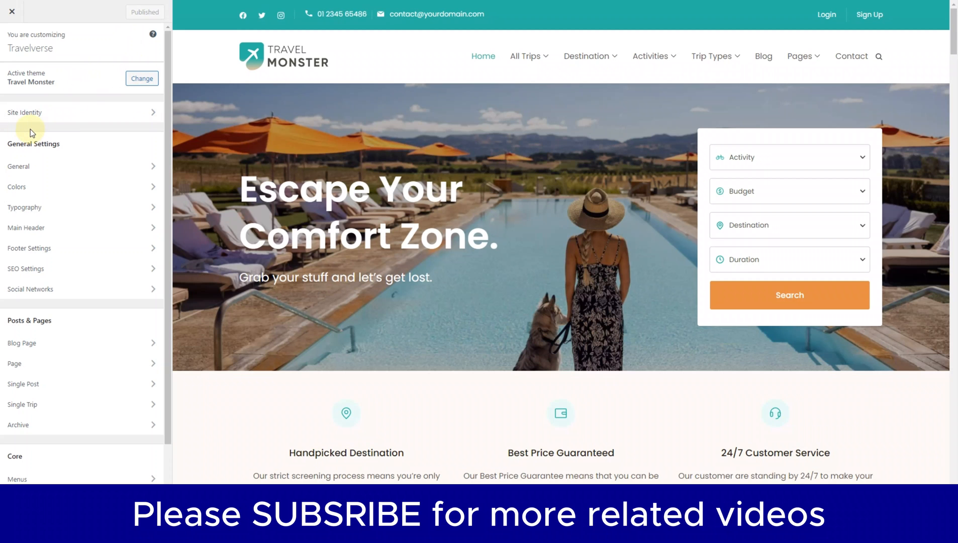
{"action": "scroll", "coordinate": [31, 163], "scroll_direction": "down", "scroll_amount": 1}
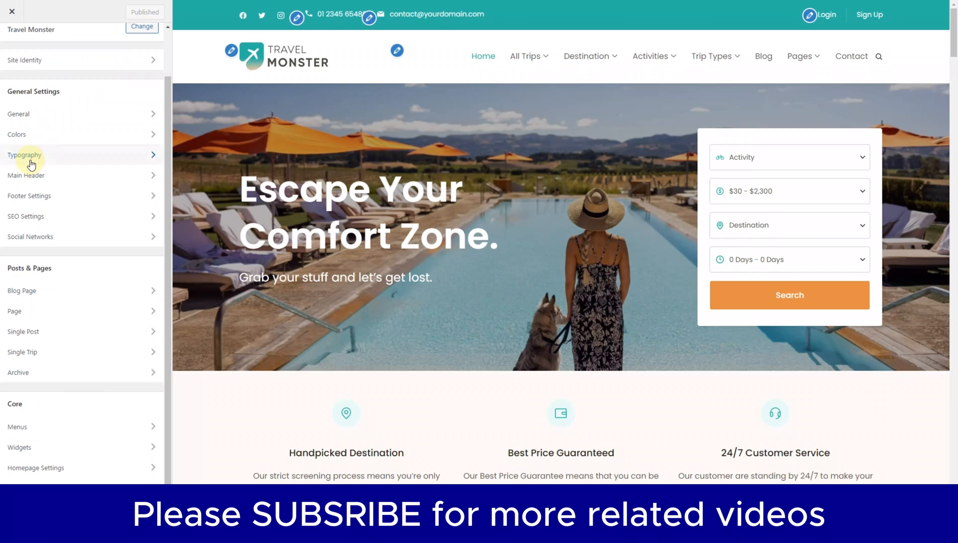
{"action": "scroll", "coordinate": [29, 156], "scroll_direction": "up", "scroll_amount": 1}
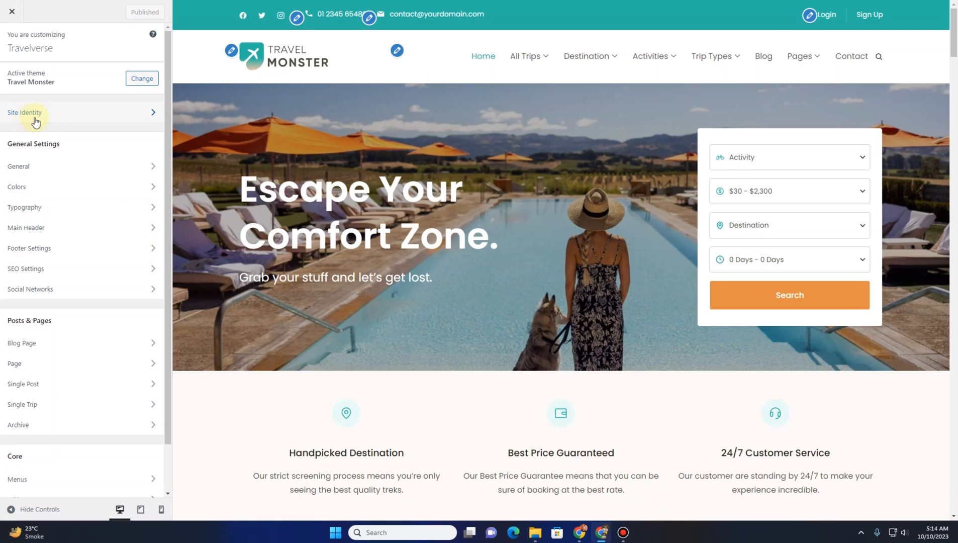
{"action": "left_click", "coordinate": [36, 114]}
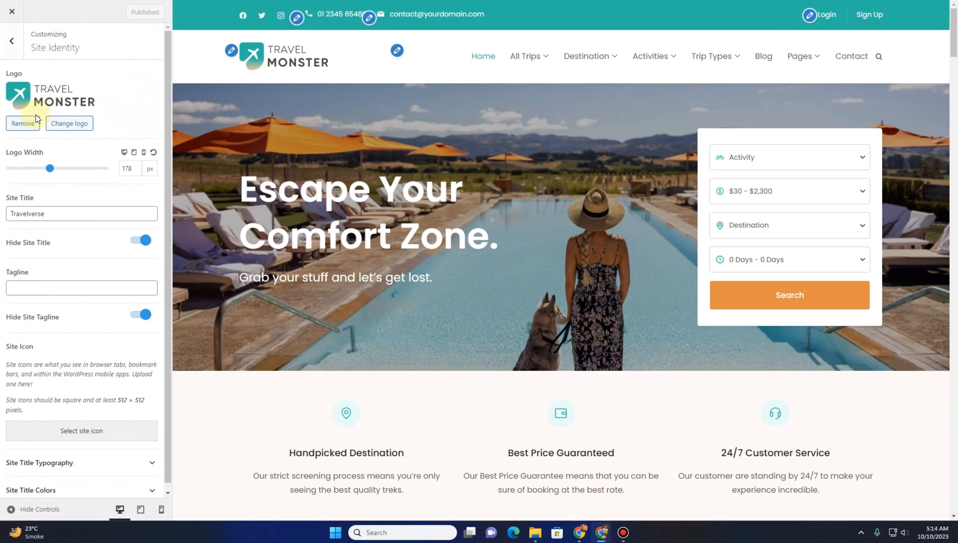
{"action": "scroll", "coordinate": [44, 143], "scroll_direction": "up", "scroll_amount": 1}
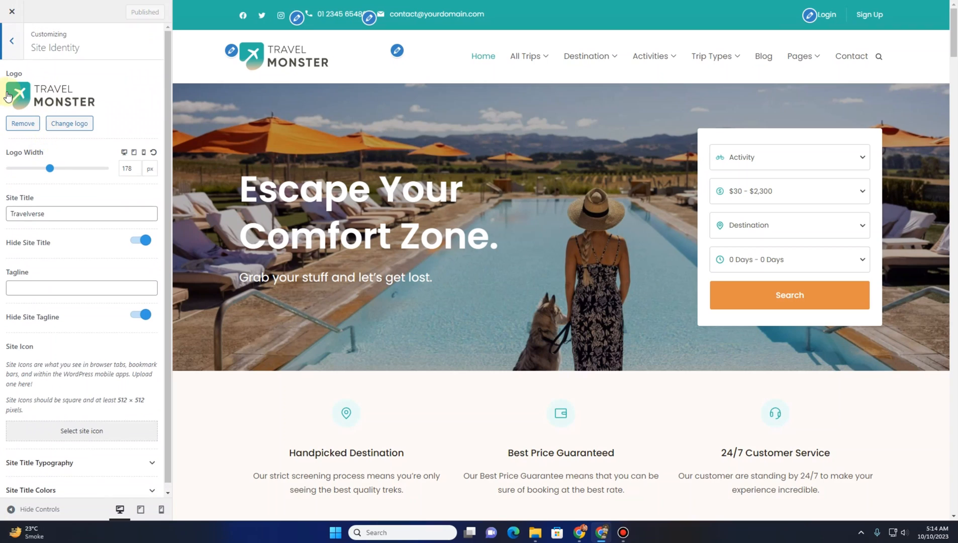
Replace the site logo with logo.png uploaded from the Travel Verse folder, skipping cropping
{"action": "left_click", "coordinate": [68, 125]}
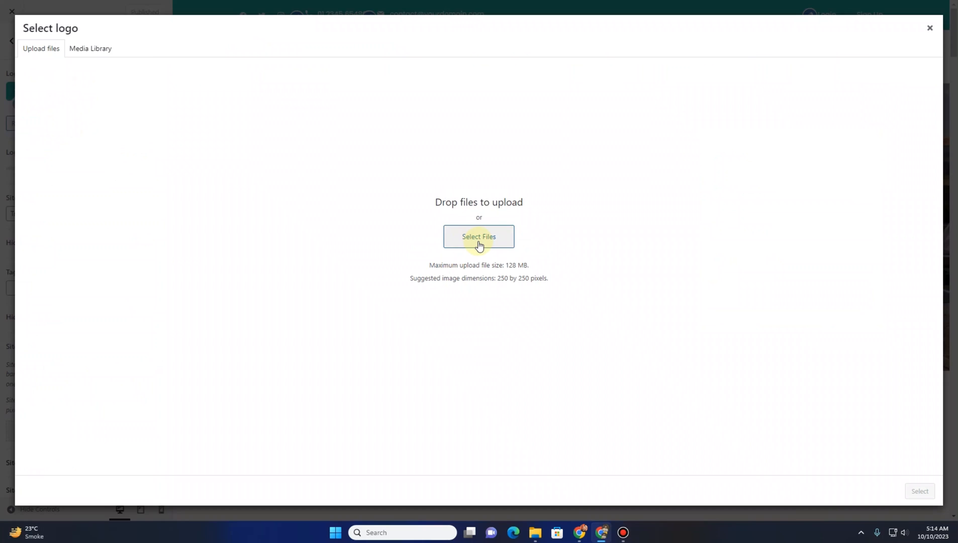
{"action": "left_click", "coordinate": [478, 245]}
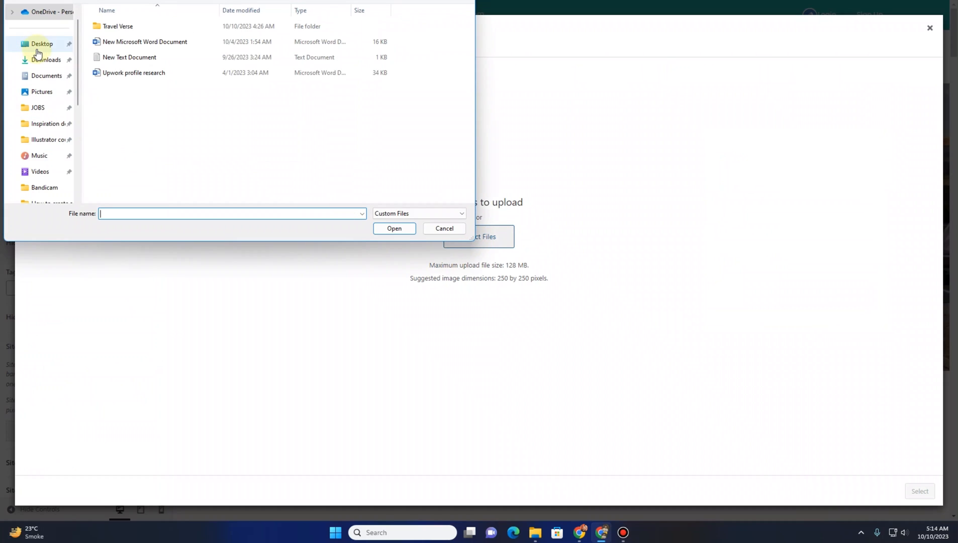
{"action": "left_click", "coordinate": [37, 50]}
{"action": "double_click", "coordinate": [113, 26]}
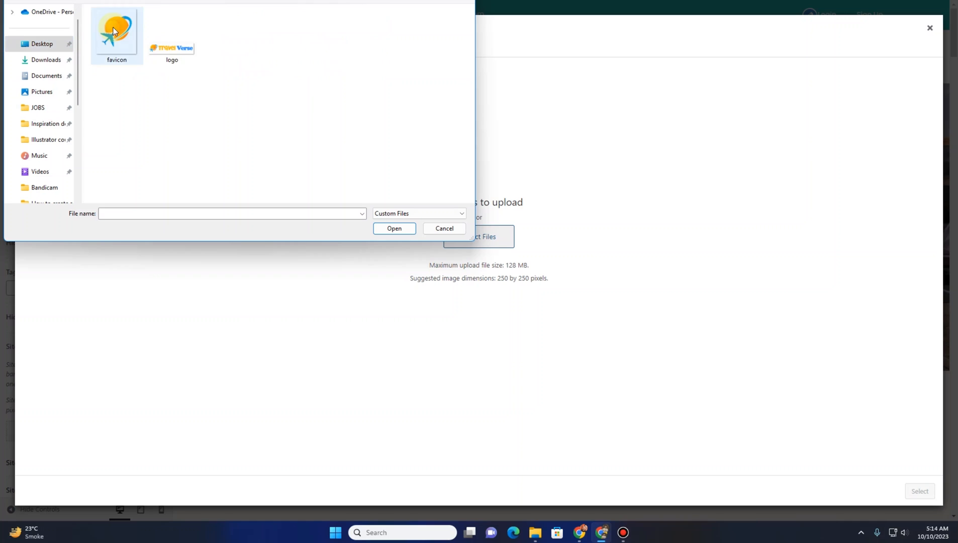
{"action": "left_click", "coordinate": [183, 59]}
{"action": "double_click", "coordinate": [184, 58]}
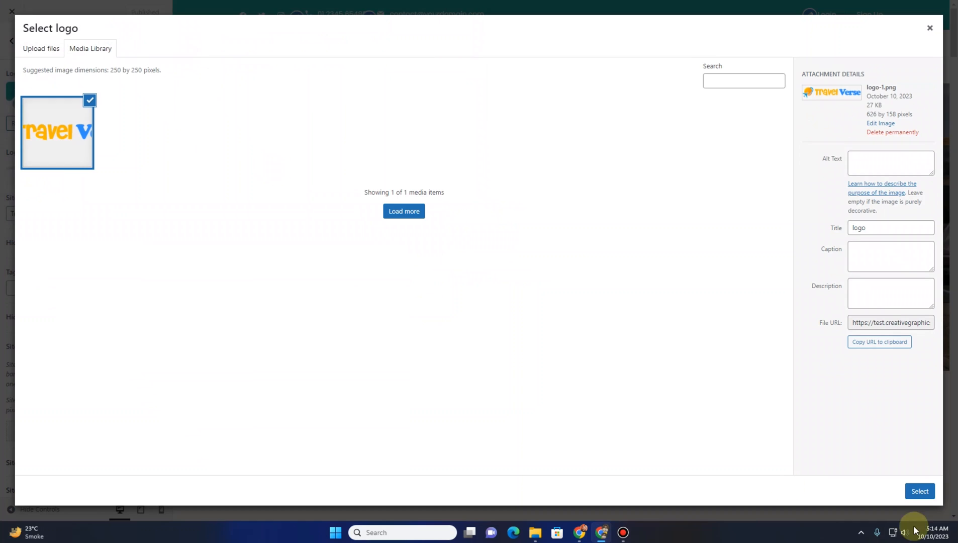
{"action": "left_click", "coordinate": [916, 488]}
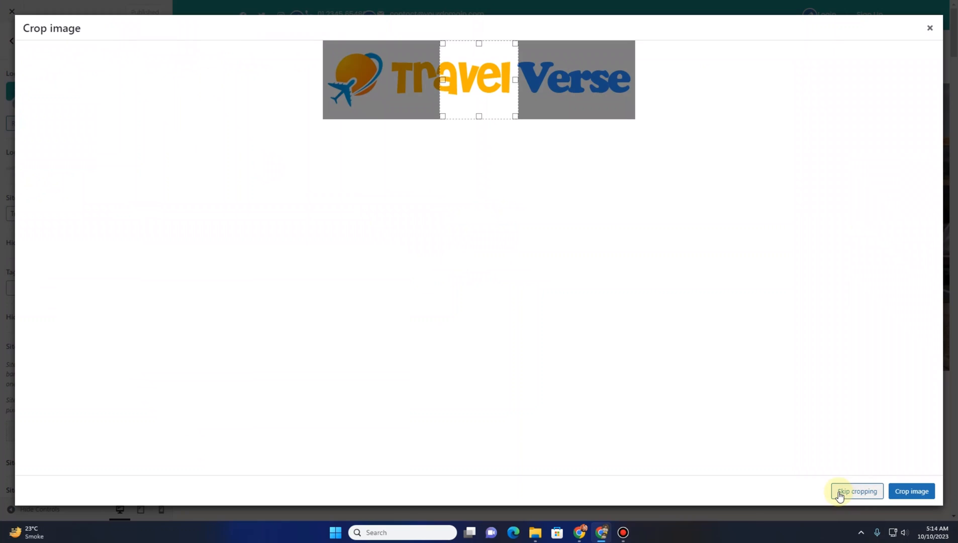
{"action": "left_click", "coordinate": [841, 493]}
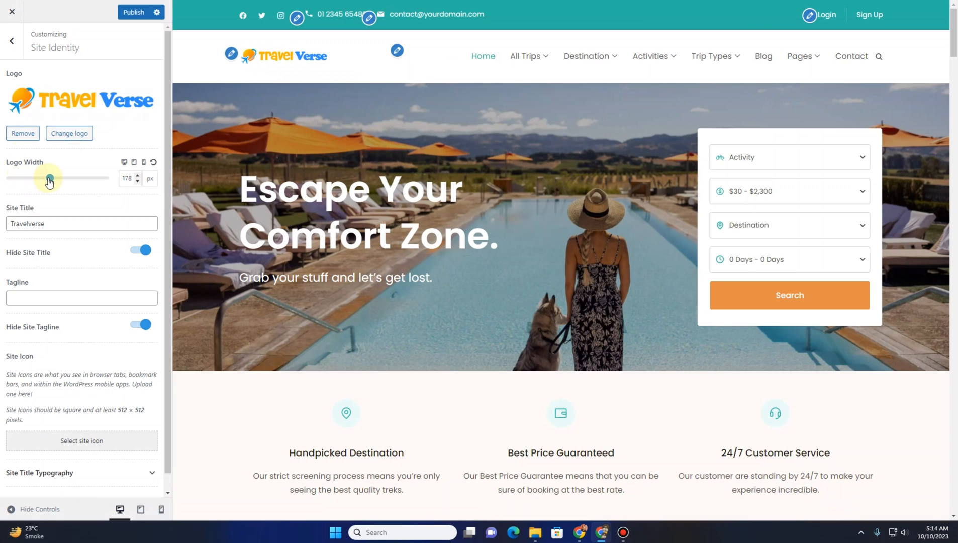
Set the logo width to about 230 px, keeping the site title hidden
{"action": "left_click_drag", "start_coordinate": [49, 182], "coordinate": [8, 206]}
{"action": "scroll", "coordinate": [36, 213], "scroll_direction": "down", "scroll_amount": 1}
{"action": "left_click", "coordinate": [35, 205]}
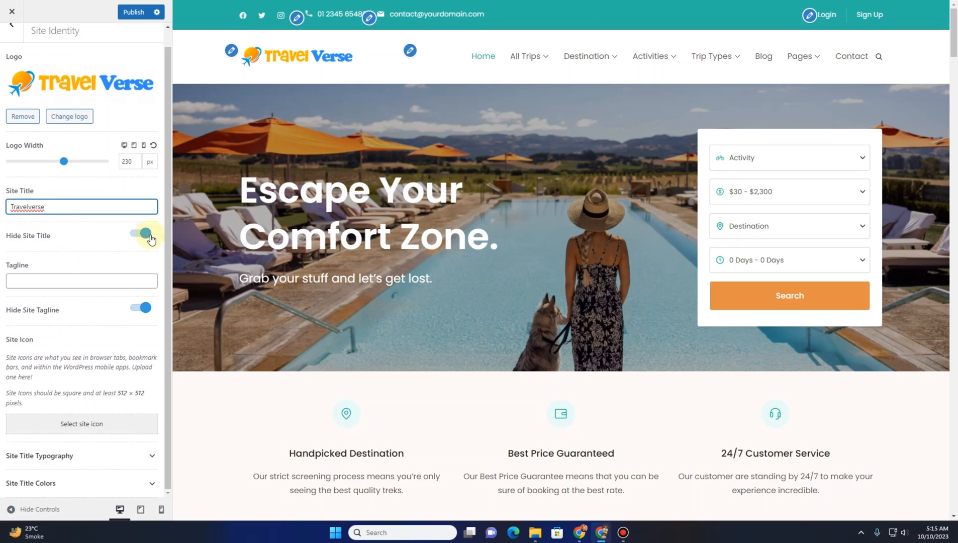
{"action": "left_click", "coordinate": [133, 234]}
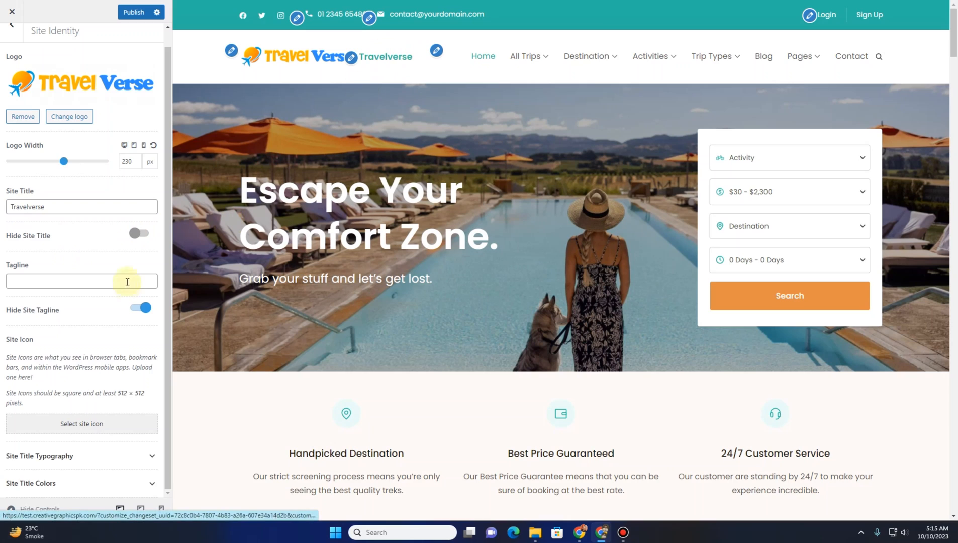
{"action": "left_click", "coordinate": [141, 233]}
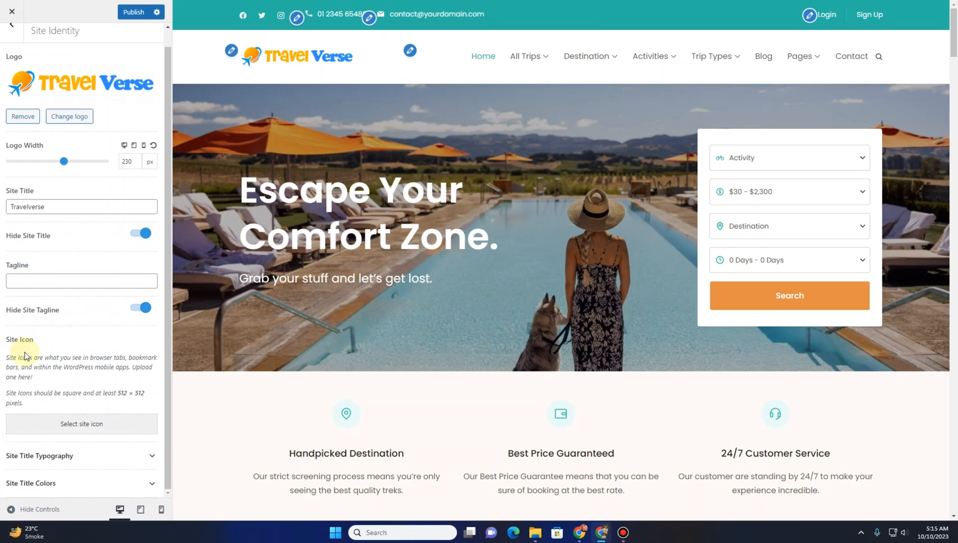
Upload favicon.png from the same folder and set it as the site icon
{"action": "left_click", "coordinate": [73, 421]}
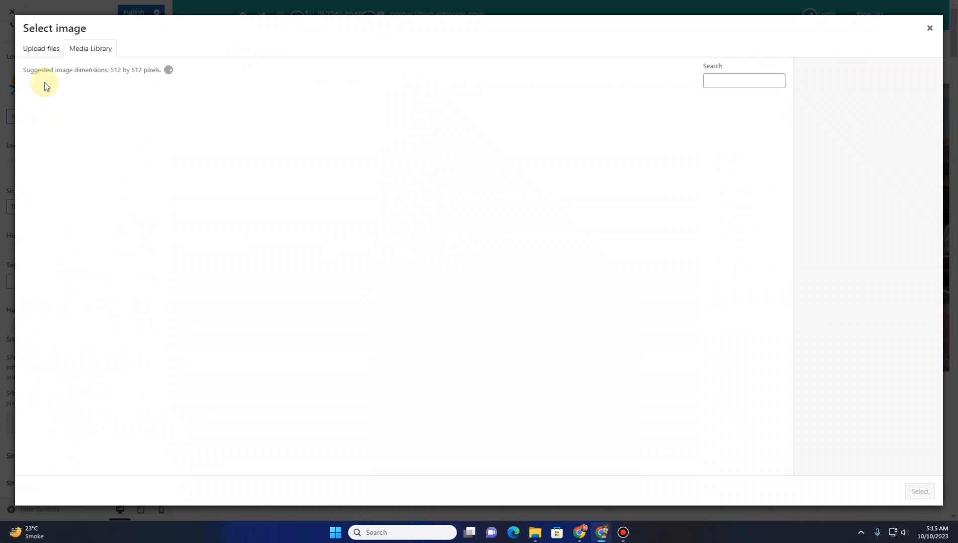
{"action": "left_click", "coordinate": [41, 50]}
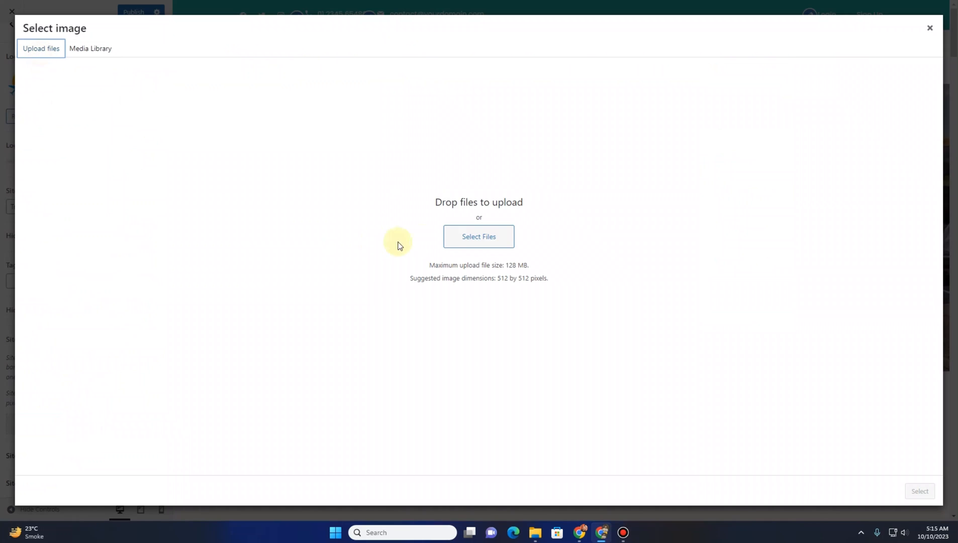
{"action": "left_click", "coordinate": [479, 239]}
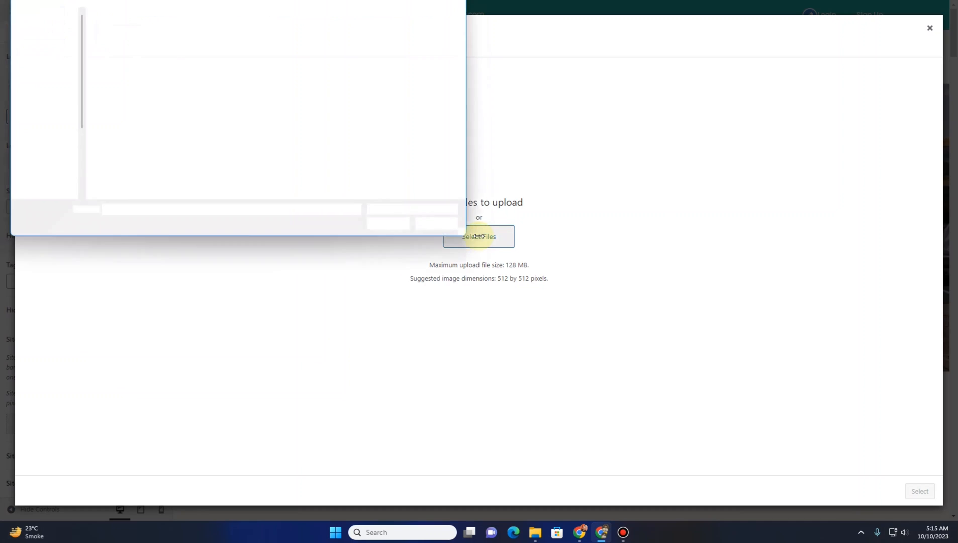
{"action": "double_click", "coordinate": [111, 44]}
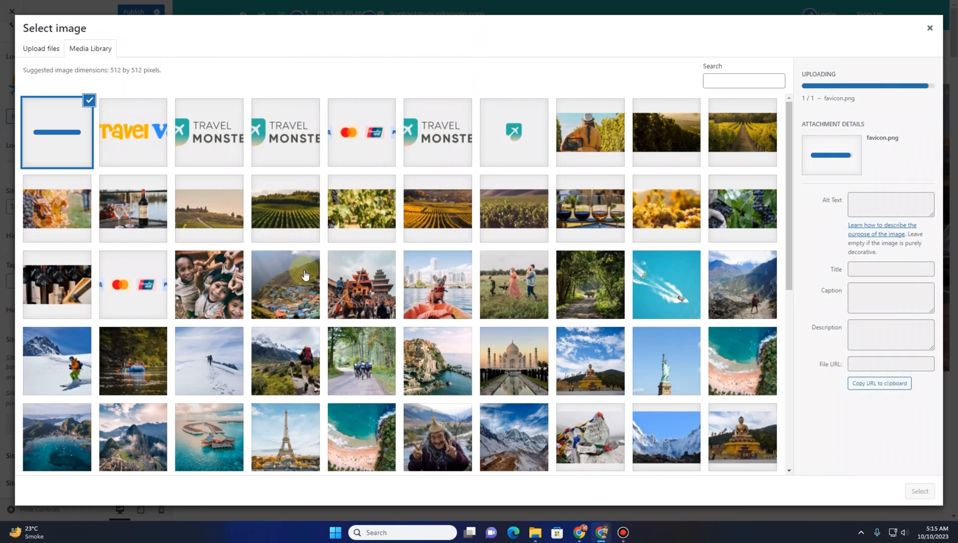
{"action": "left_click", "coordinate": [919, 491]}
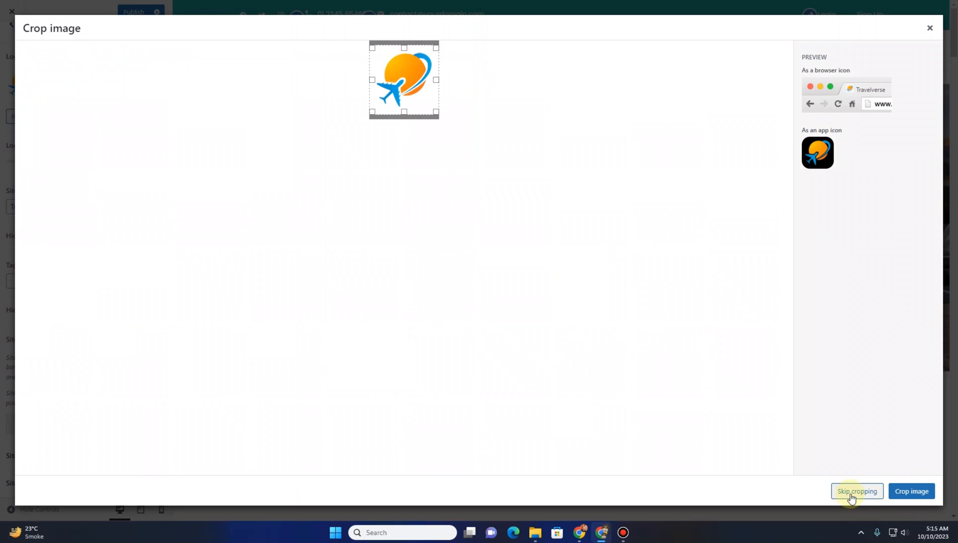
{"action": "left_click", "coordinate": [915, 492]}
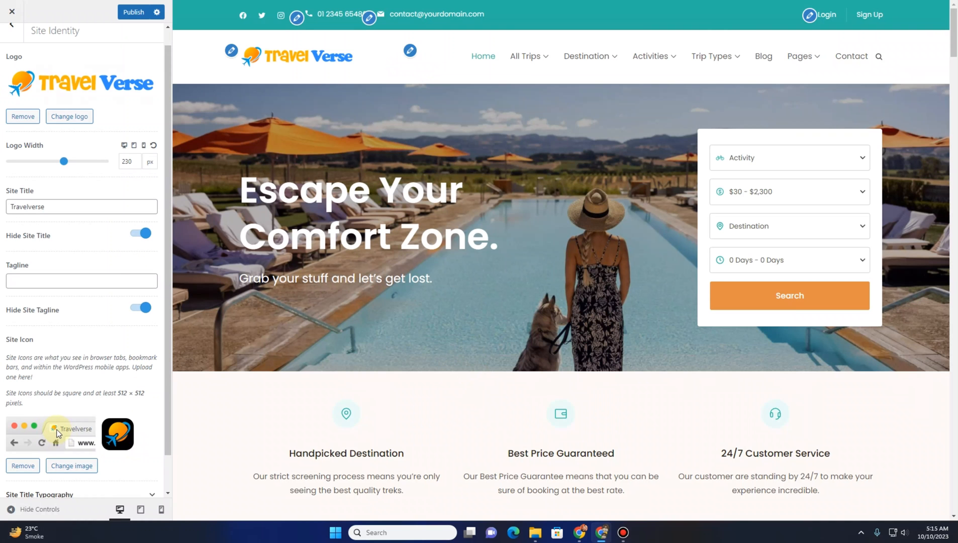
Review the Site Title Typography and Site Title Colors options in Site Identity
{"action": "scroll", "coordinate": [70, 432], "scroll_direction": "down", "scroll_amount": 1}
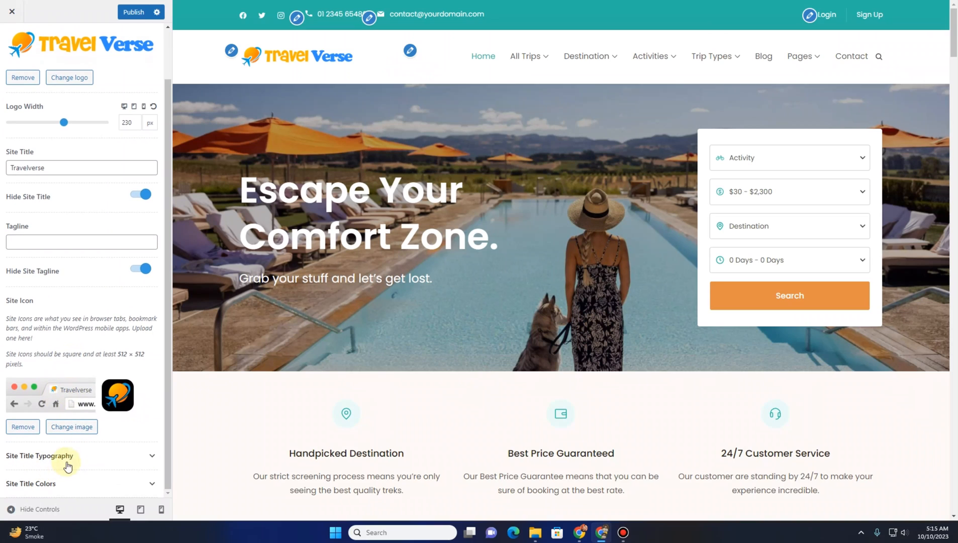
{"action": "scroll", "coordinate": [40, 282], "scroll_direction": "up", "scroll_amount": 2}
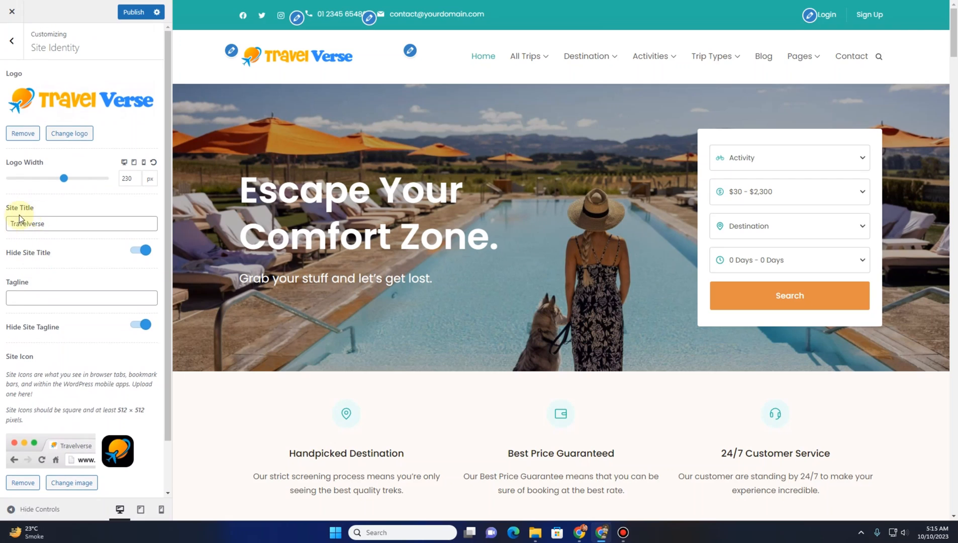
{"action": "scroll", "coordinate": [40, 251], "scroll_direction": "down", "scroll_amount": 1}
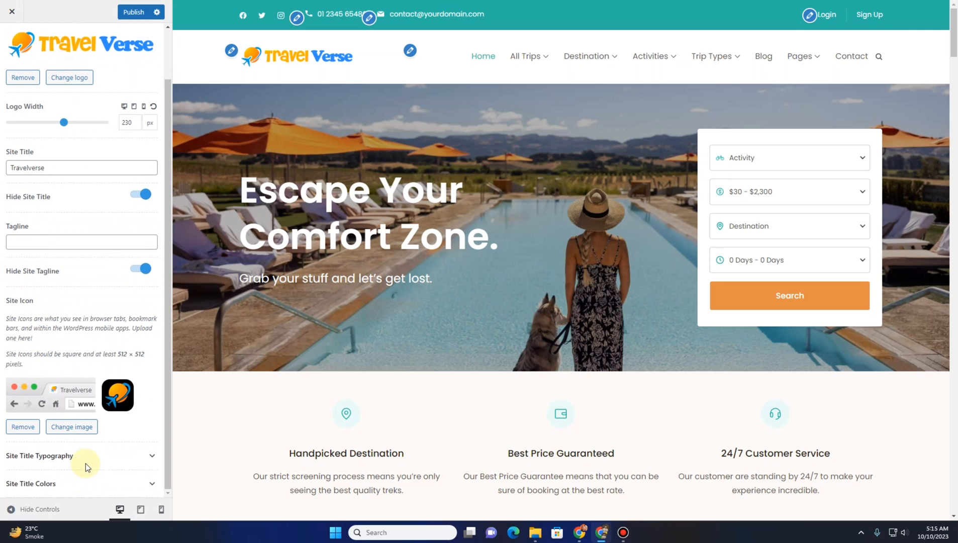
{"action": "scroll", "coordinate": [50, 322], "scroll_direction": "up", "scroll_amount": 1}
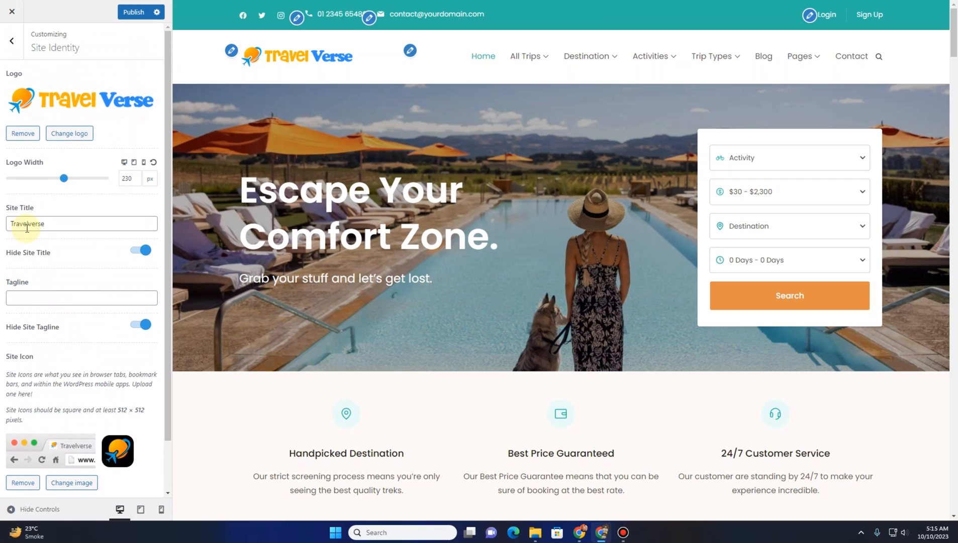
{"action": "scroll", "coordinate": [47, 334], "scroll_direction": "down", "scroll_amount": 1}
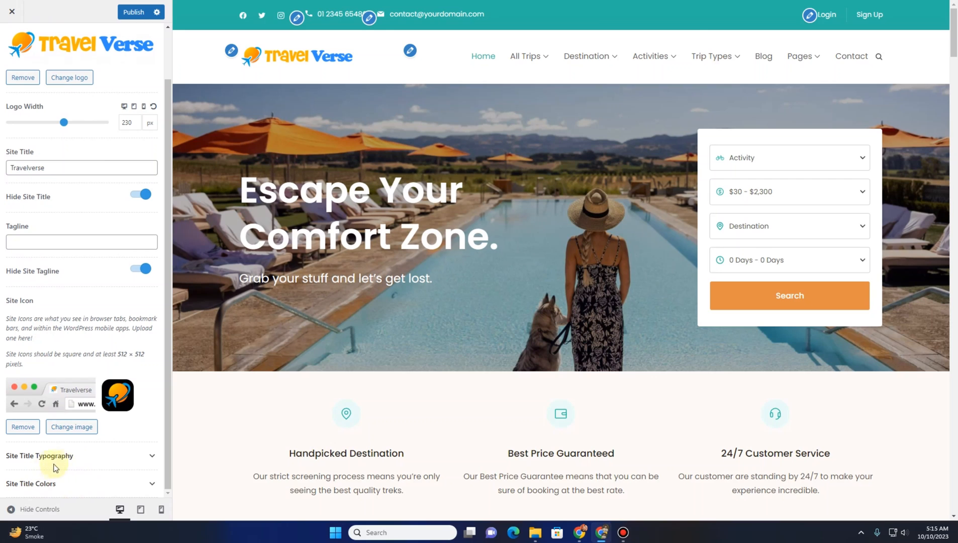
{"action": "left_click", "coordinate": [75, 455]}
{"action": "scroll", "coordinate": [41, 362], "scroll_direction": "down", "scroll_amount": 4}
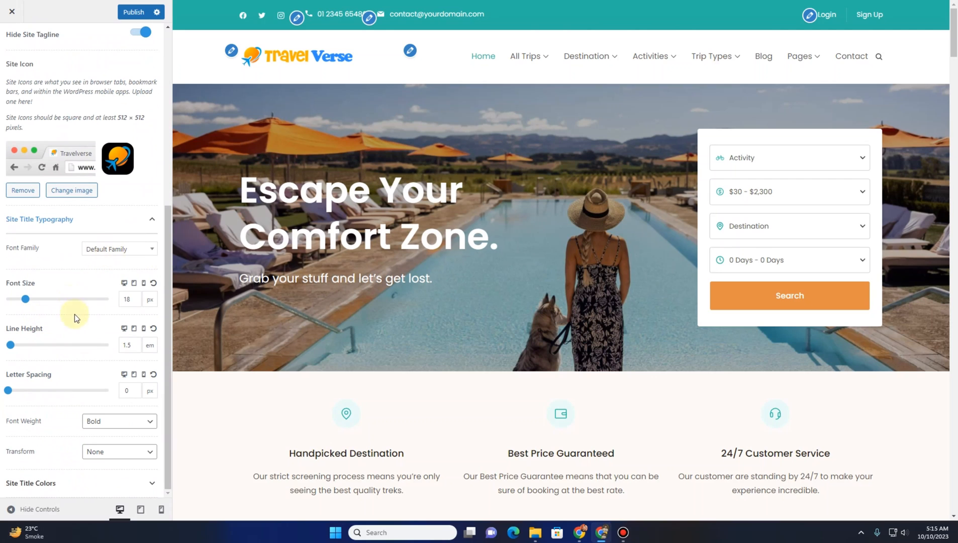
{"action": "left_click", "coordinate": [47, 481]}
{"action": "scroll", "coordinate": [53, 379], "scroll_direction": "down", "scroll_amount": 1}
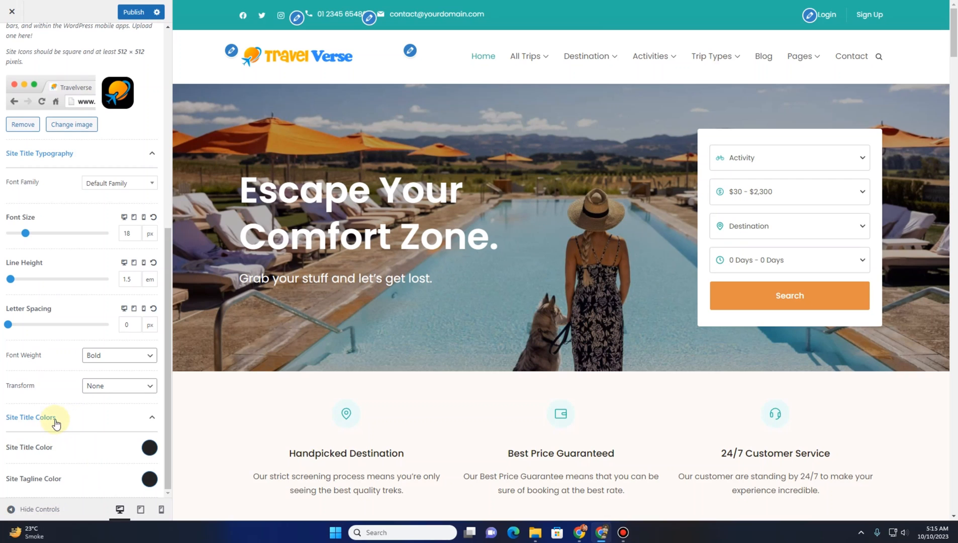
{"action": "scroll", "coordinate": [50, 402], "scroll_direction": "up", "scroll_amount": 5}
{"action": "scroll", "coordinate": [38, 367], "scroll_direction": "down", "scroll_amount": 4}
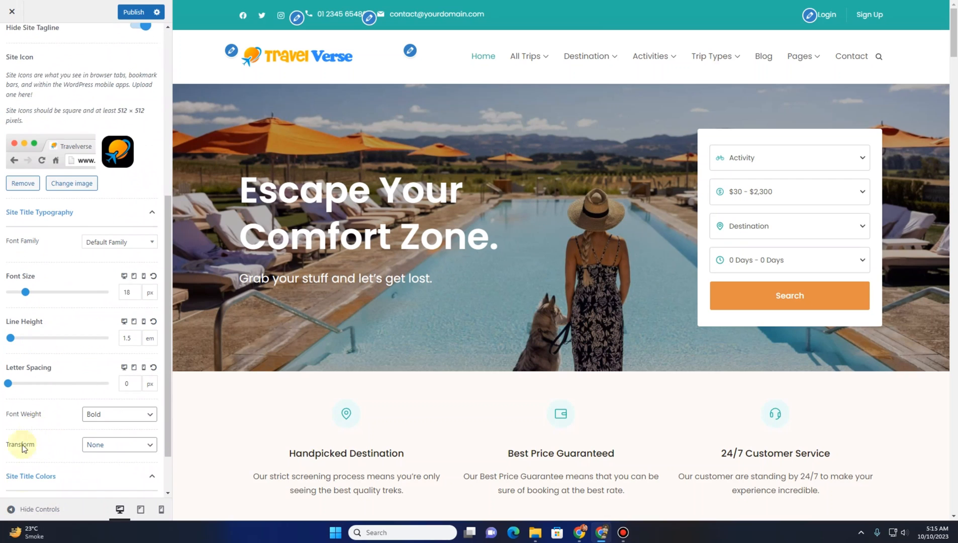
{"action": "scroll", "coordinate": [22, 448], "scroll_direction": "down", "scroll_amount": 2}
{"action": "scroll", "coordinate": [83, 200], "scroll_direction": "up", "scroll_amount": 6}
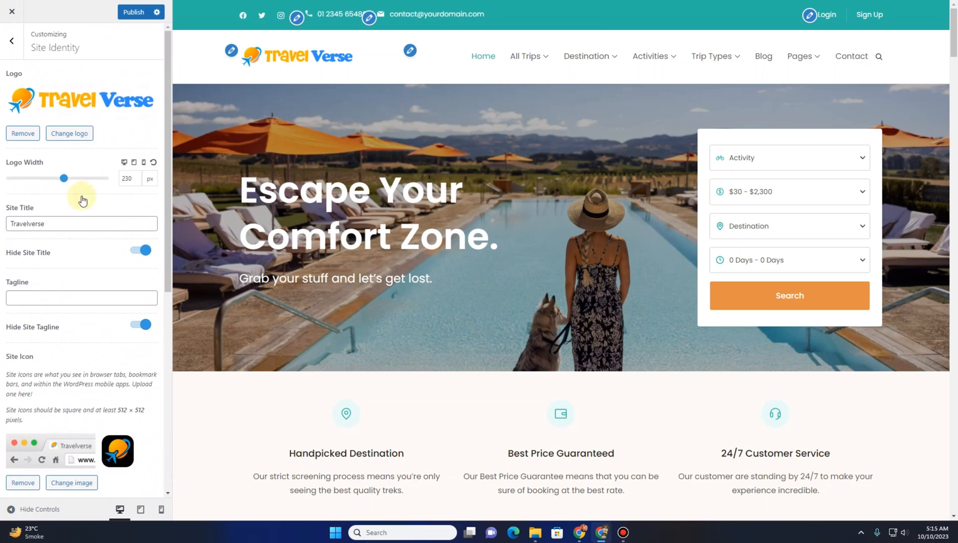
Publish the customizer changes and open the General Container settings
{"action": "left_click", "coordinate": [133, 13]}
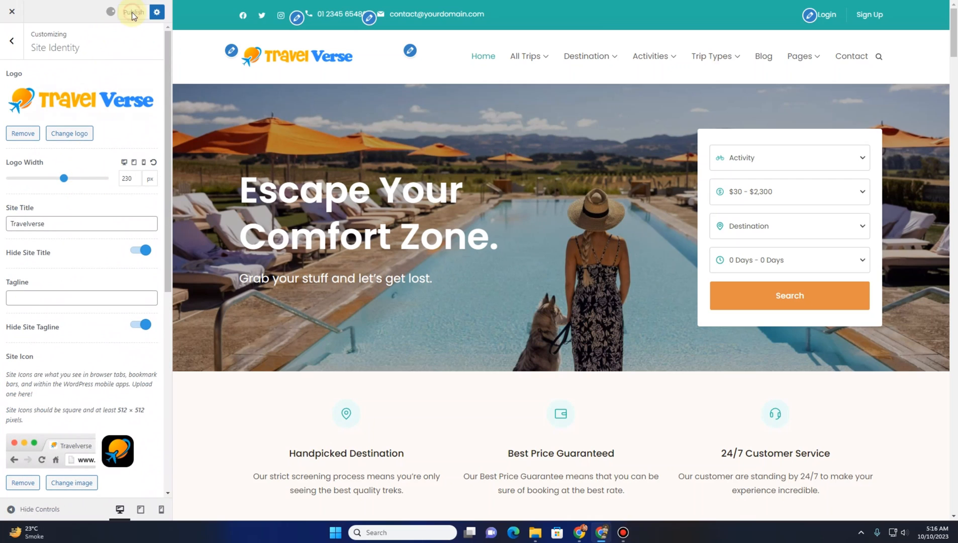
{"action": "left_click", "coordinate": [11, 41]}
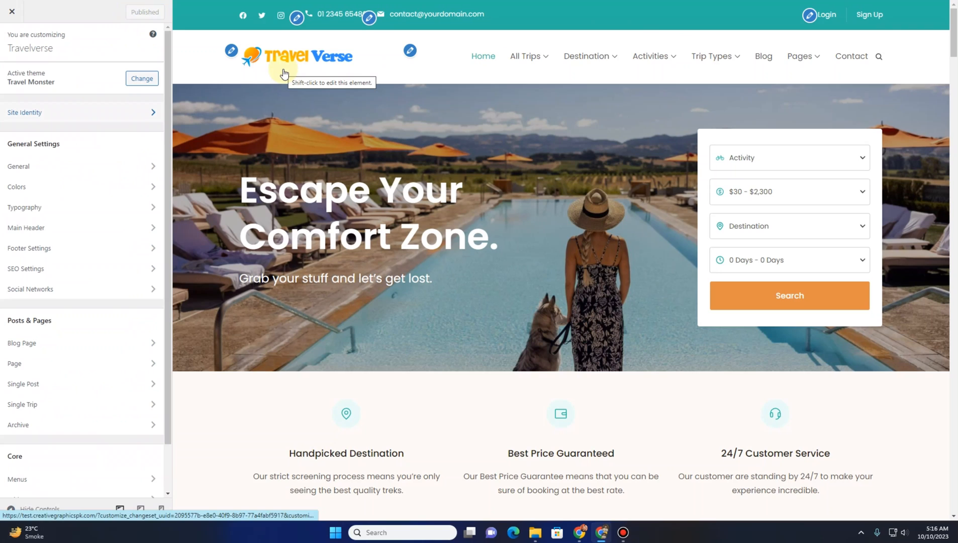
{"action": "left_click", "coordinate": [54, 170]}
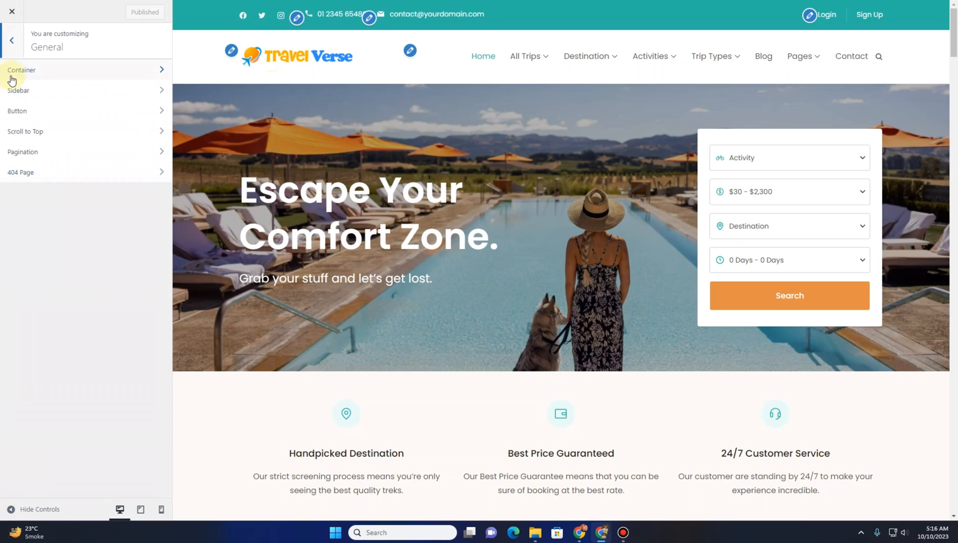
{"action": "left_click", "coordinate": [39, 78]}
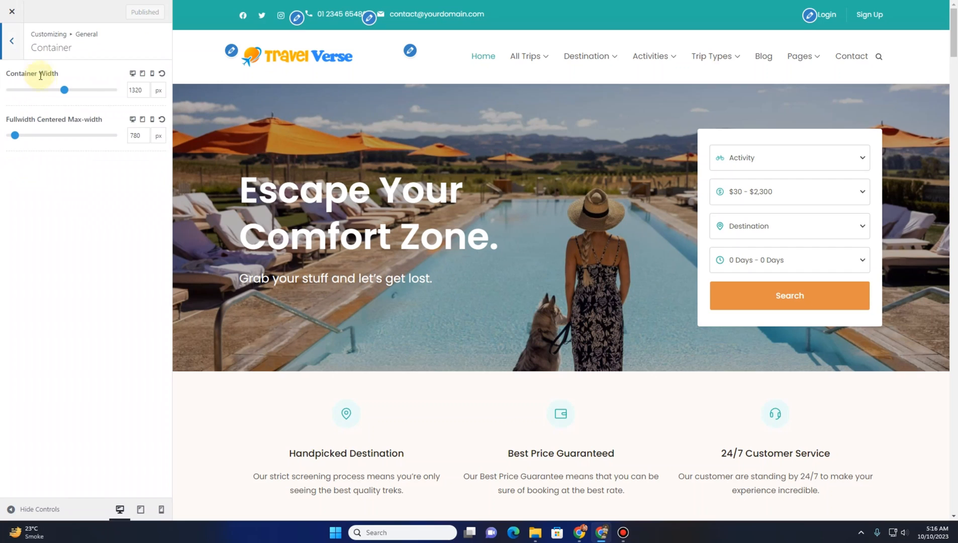
Scroll through the homepage preview to review the container width, then return to the General settings
{"action": "scroll", "coordinate": [312, 197], "scroll_direction": "down", "scroll_amount": 10}
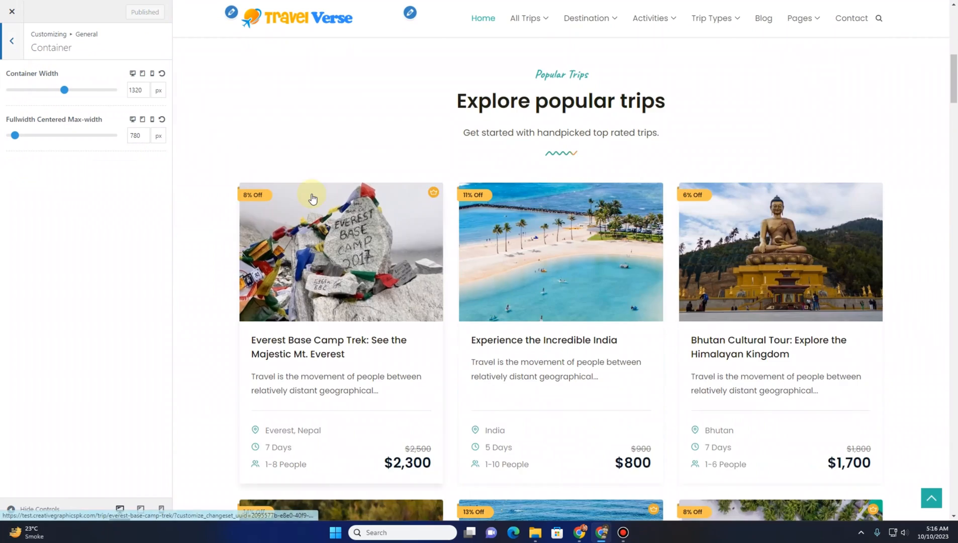
{"action": "scroll", "coordinate": [312, 197], "scroll_direction": "down", "scroll_amount": 9}
{"action": "scroll", "coordinate": [312, 197], "scroll_direction": "up", "scroll_amount": 4}
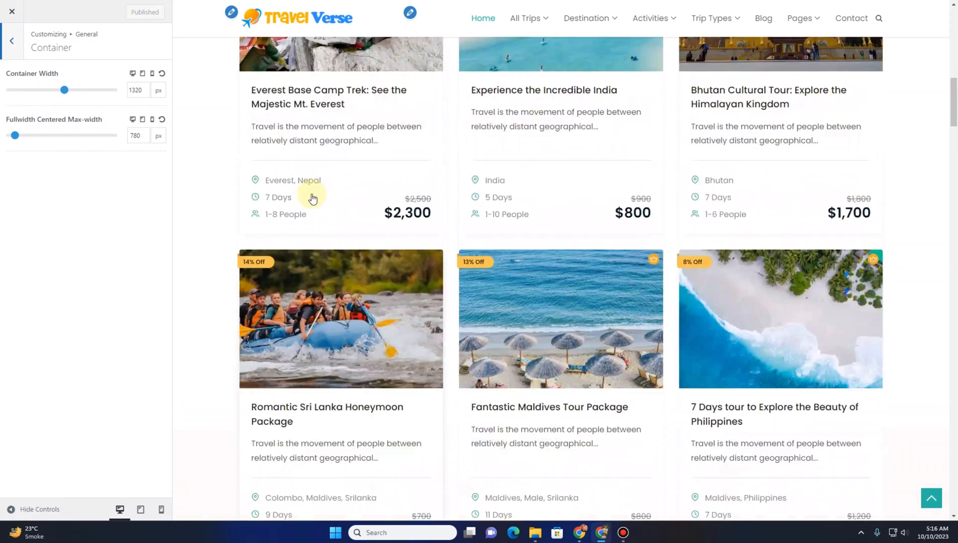
{"action": "scroll", "coordinate": [312, 198], "scroll_direction": "up", "scroll_amount": 12}
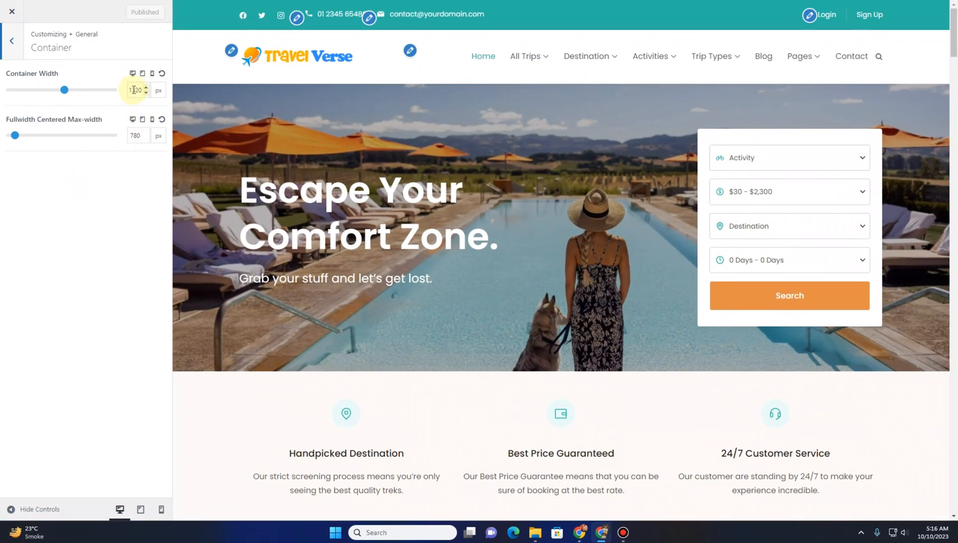
{"action": "left_click", "coordinate": [5, 46]}
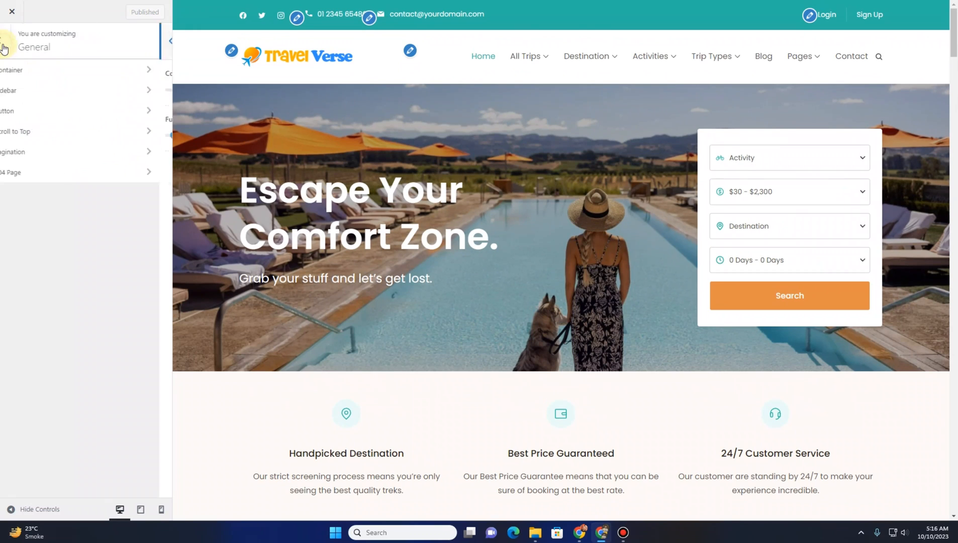
Try the full-width sidebar layout and restore the right sidebar layout
{"action": "left_click", "coordinate": [25, 96]}
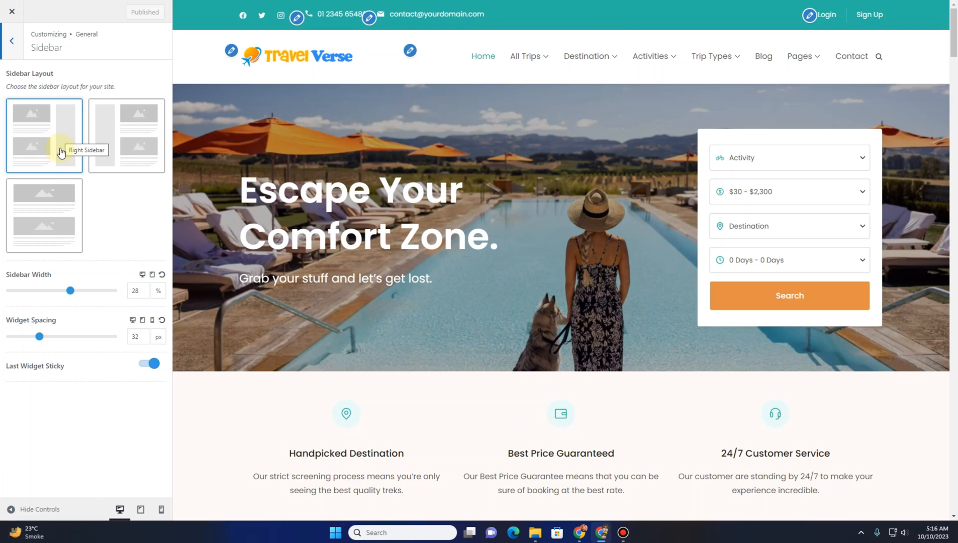
{"action": "left_click", "coordinate": [58, 222]}
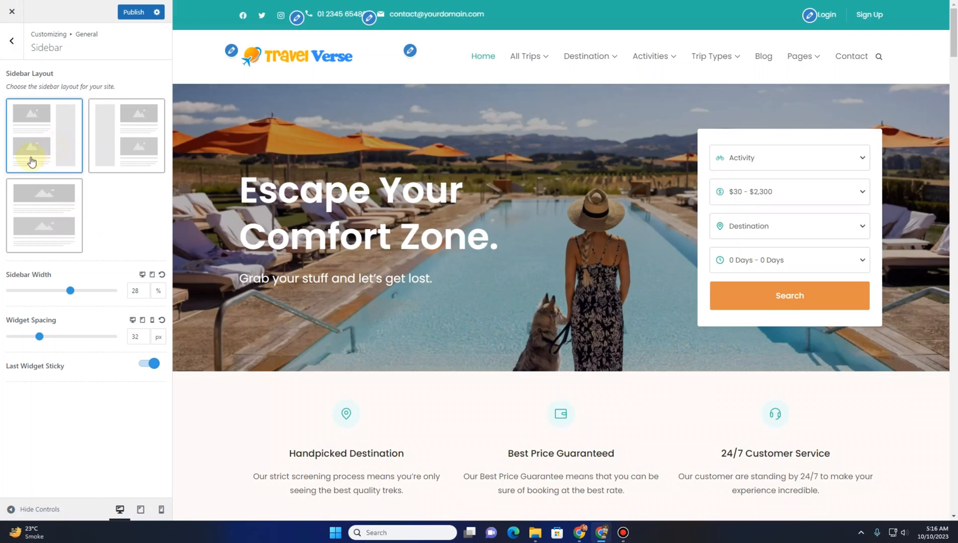
{"action": "left_click", "coordinate": [45, 145]}
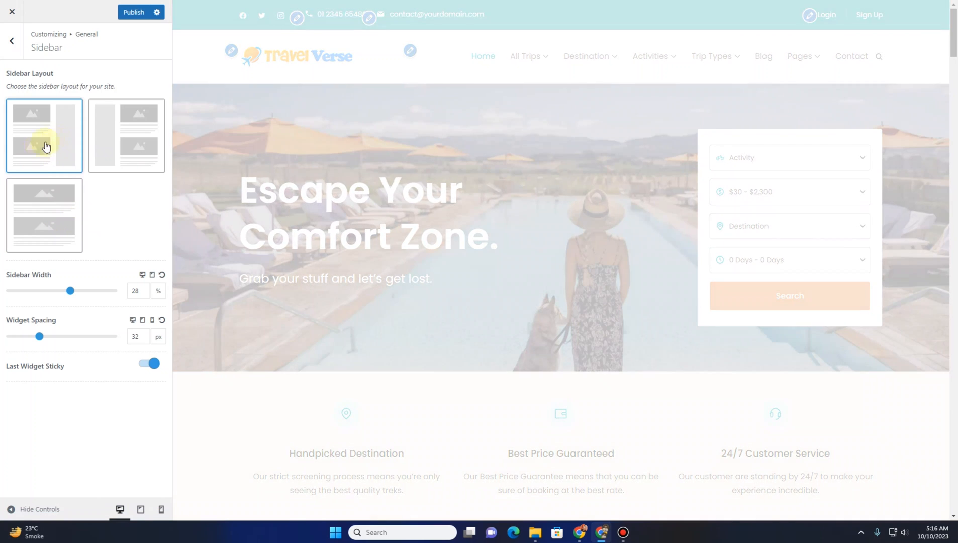
{"action": "left_click", "coordinate": [11, 41]}
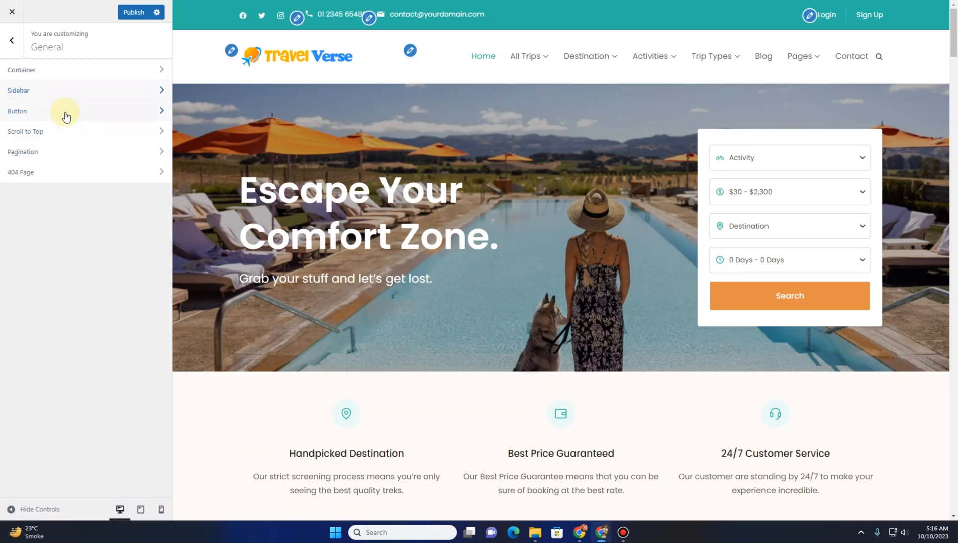
Open the Button settings and expand the Button Initial State and Button Hover State sections
{"action": "left_click", "coordinate": [65, 112]}
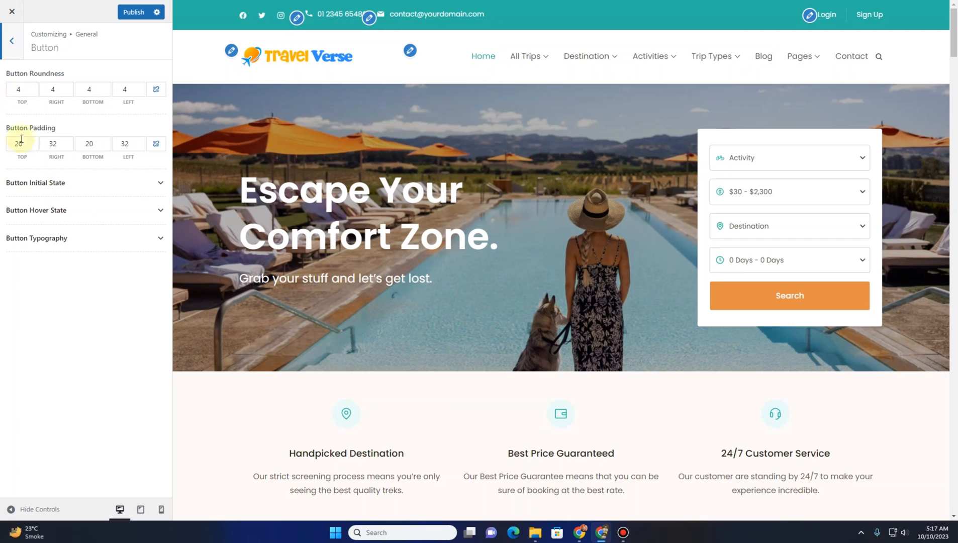
{"action": "left_click", "coordinate": [71, 182]}
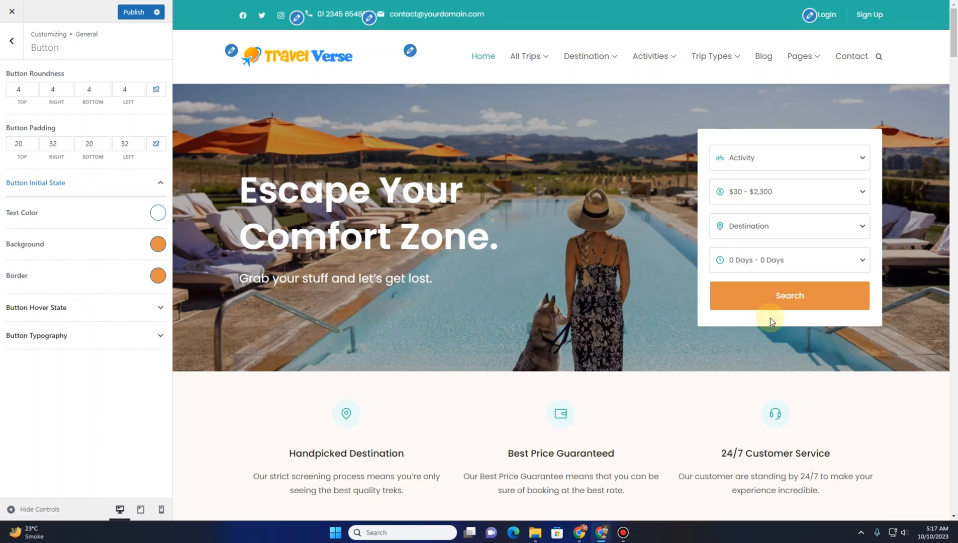
{"action": "left_click", "coordinate": [57, 309]}
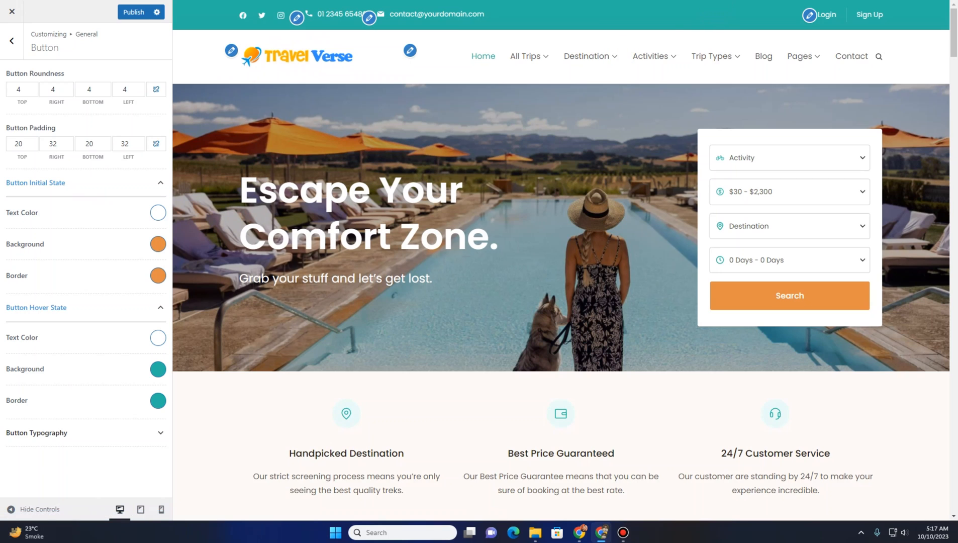
Sample the logo's blue with the color picker extension and copy its hex code 2D8DFF
{"action": "left_click", "coordinate": [753, 0]}
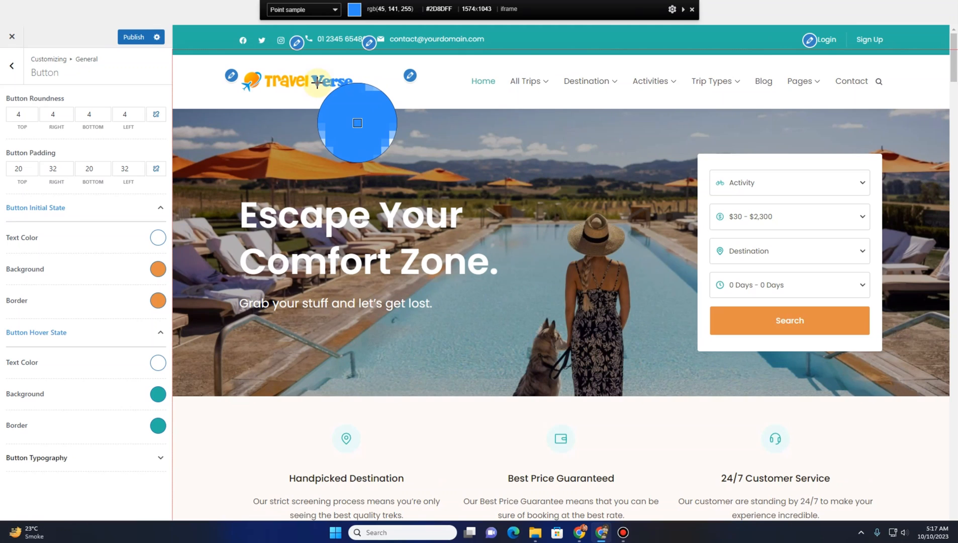
{"action": "left_click", "coordinate": [317, 83]}
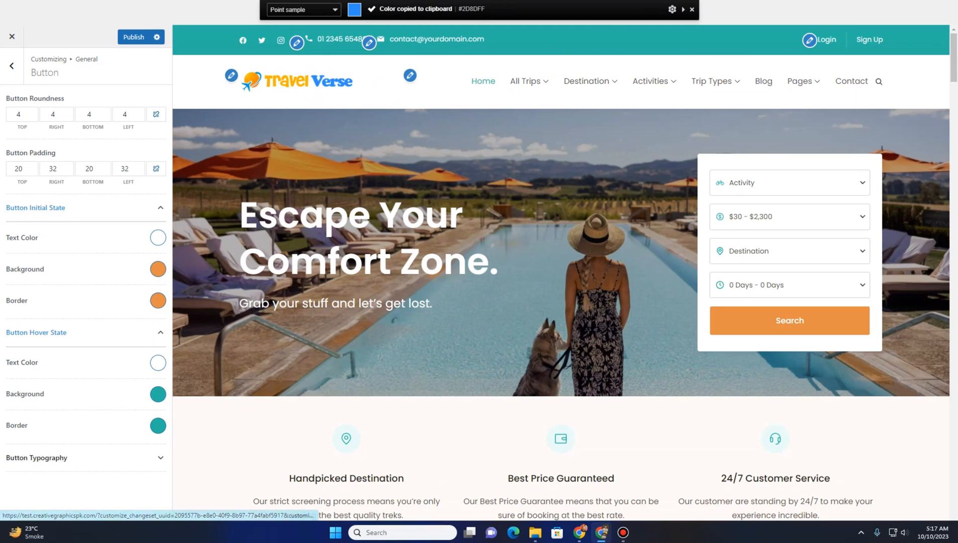
{"action": "left_click", "coordinate": [754, 0]}
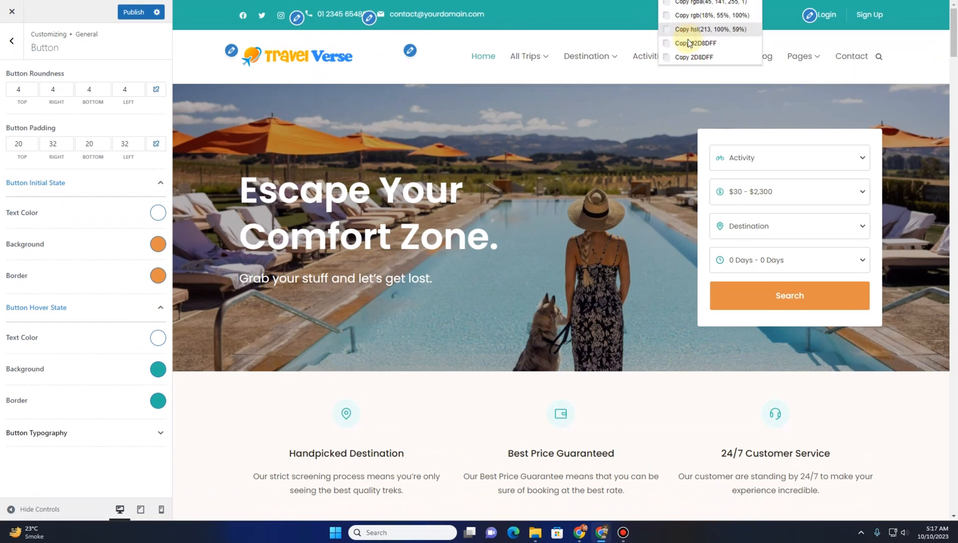
{"action": "left_click", "coordinate": [693, 56]}
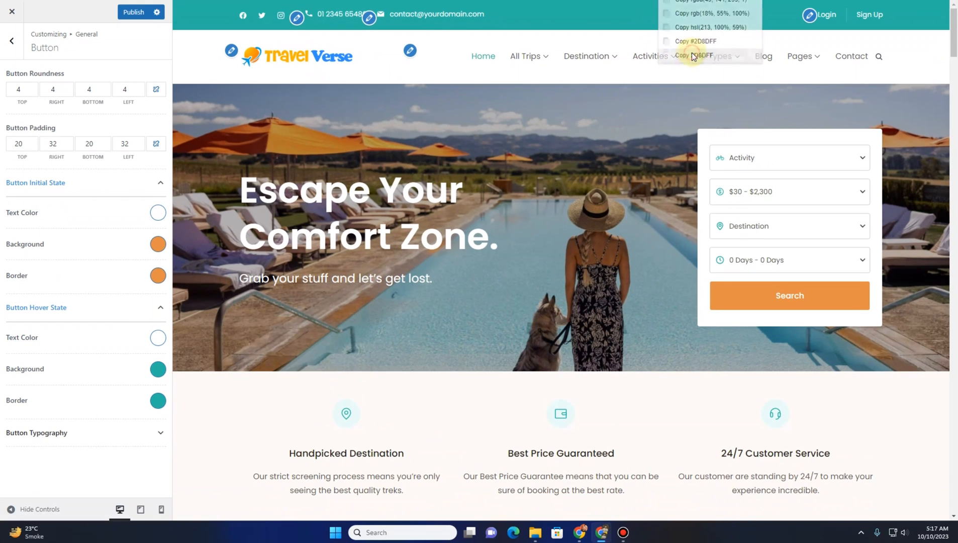
Set the button hover background and border colors to #2D8DFF
{"action": "left_click", "coordinate": [157, 370]}
{"action": "triple_click", "coordinate": [108, 388]}
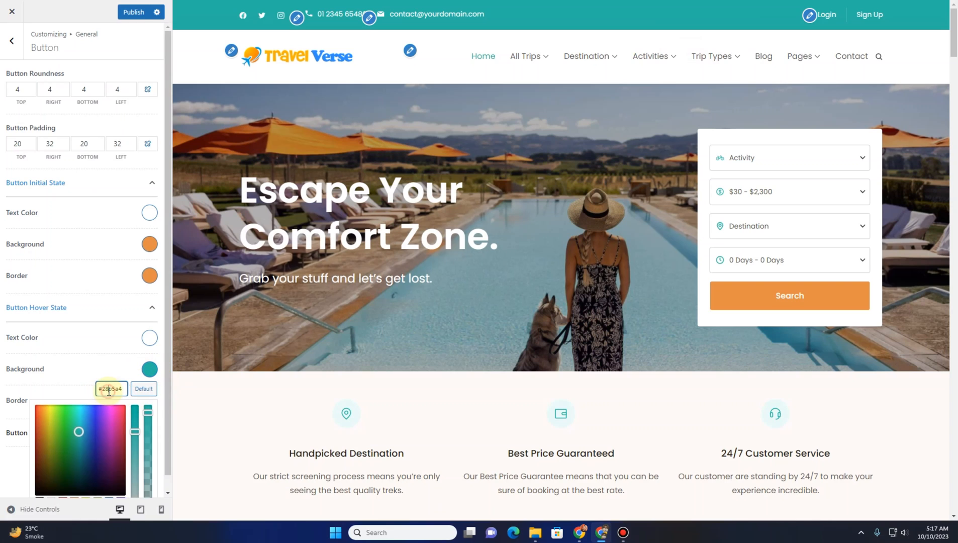
{"action": "key", "text": "ctrl+v"}
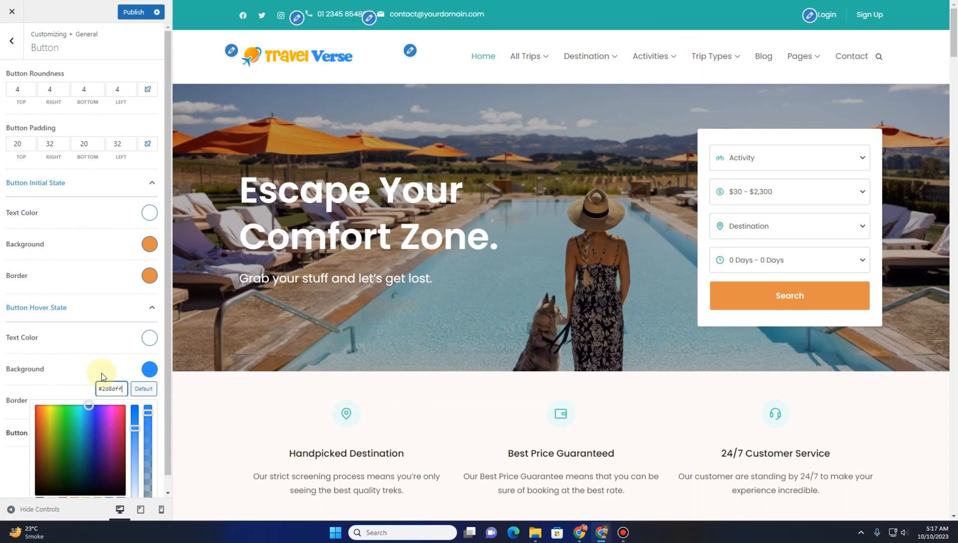
{"action": "left_click", "coordinate": [102, 373]}
{"action": "left_click", "coordinate": [151, 401]}
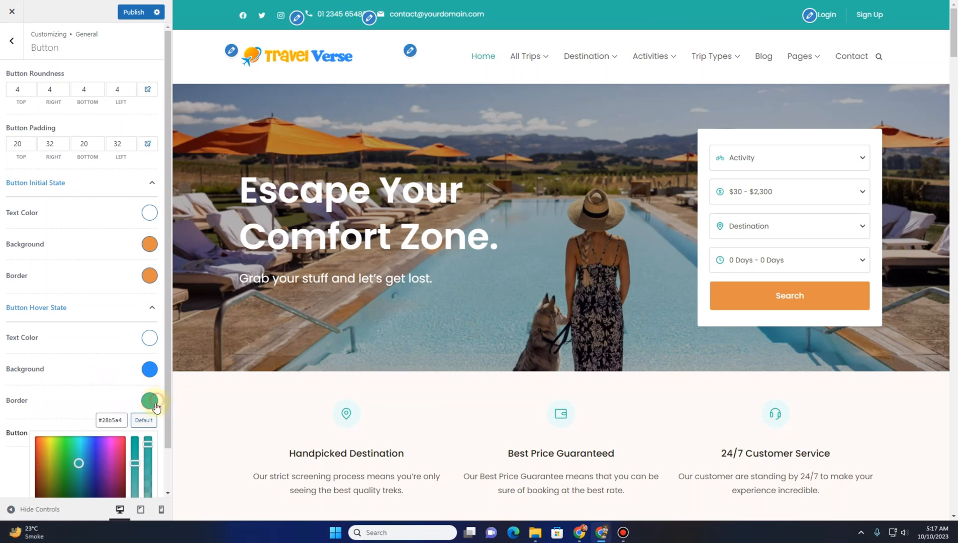
{"action": "triple_click", "coordinate": [109, 419]}
{"action": "key", "text": "ctrl+v"}
{"action": "left_click", "coordinate": [248, 151]}
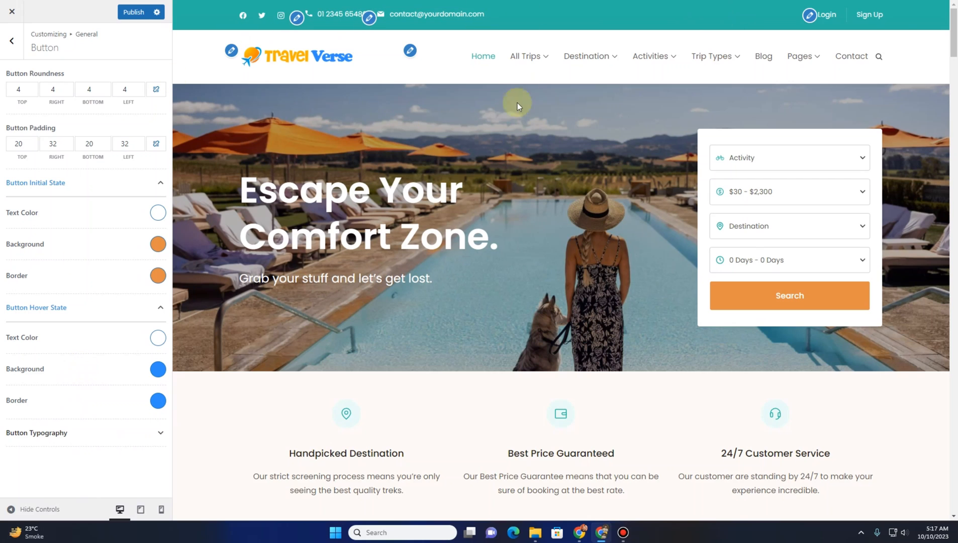
Review the Button Typography font family and size options
{"action": "left_click", "coordinate": [56, 437]}
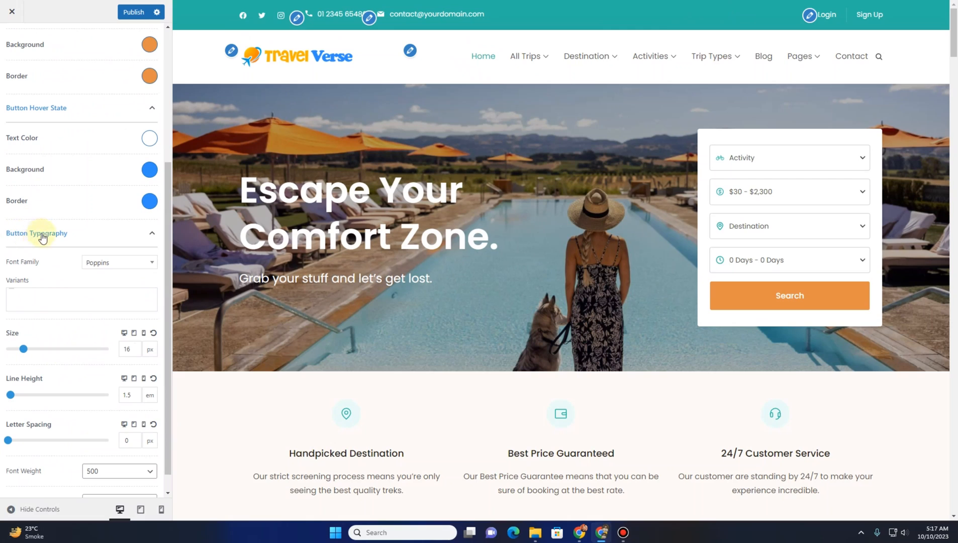
{"action": "scroll", "coordinate": [50, 316], "scroll_direction": "down", "scroll_amount": 1}
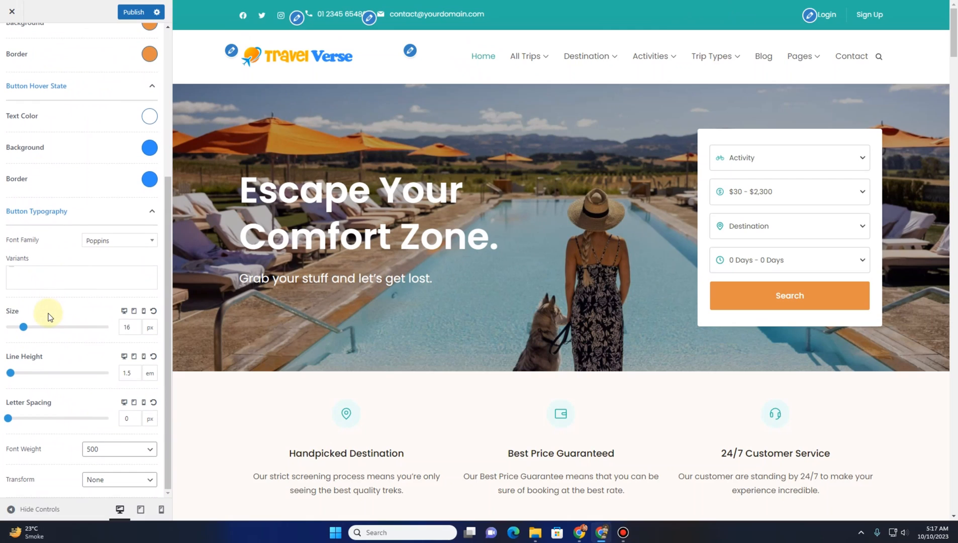
{"action": "left_click", "coordinate": [111, 241]}
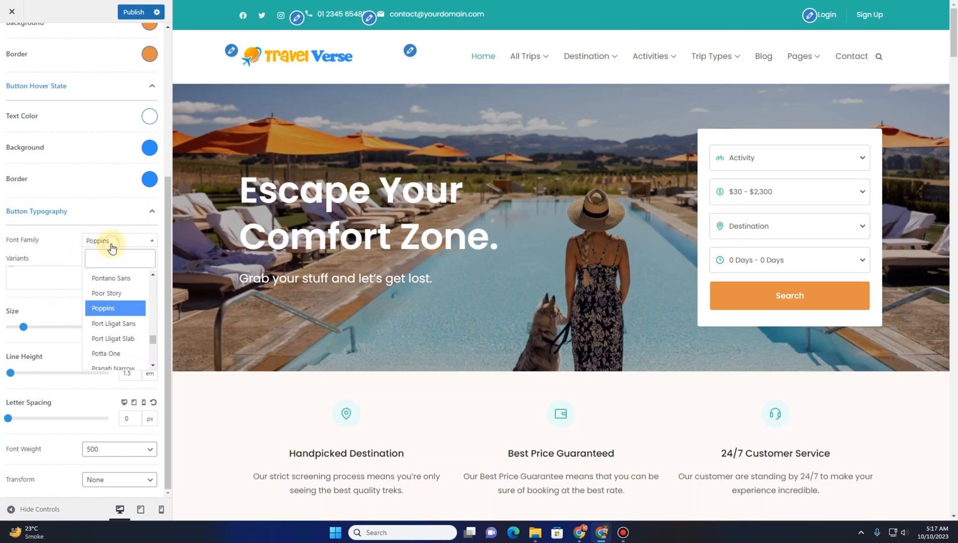
{"action": "left_click", "coordinate": [111, 241]}
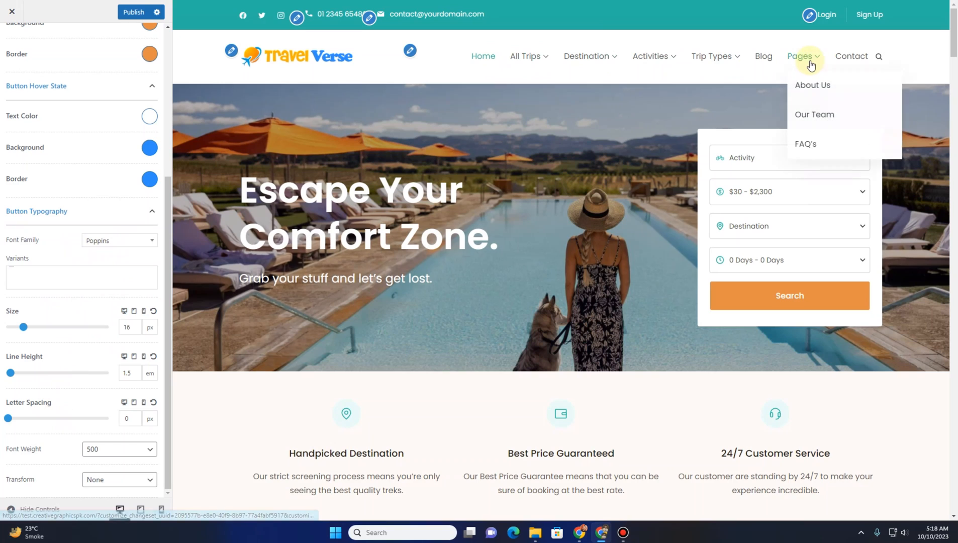
{"action": "left_click", "coordinate": [136, 324]}
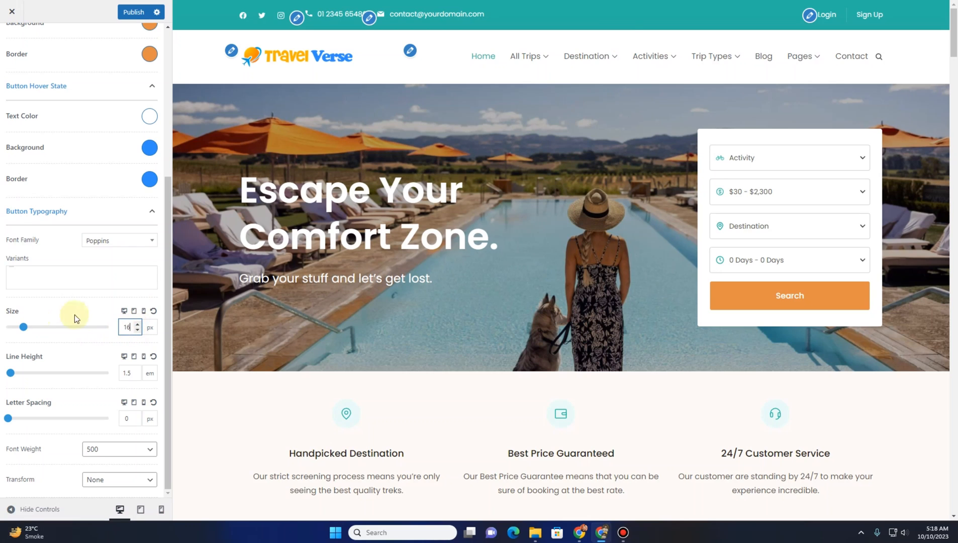
{"action": "scroll", "coordinate": [5, 45], "scroll_direction": "up", "scroll_amount": 5}
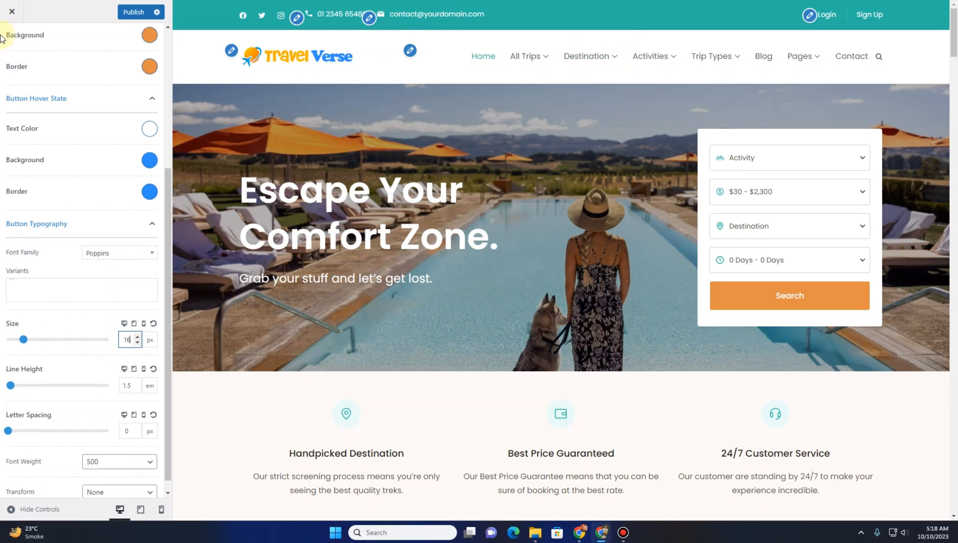
Open the Scroll to Top settings and toggle Show Scroll to Top off and back on
{"action": "left_click", "coordinate": [4, 48]}
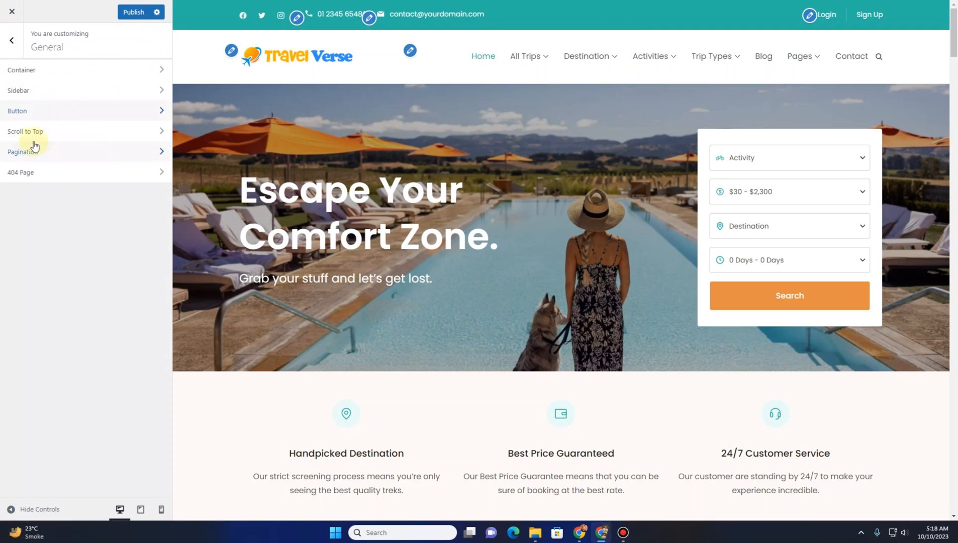
{"action": "left_click", "coordinate": [54, 138]}
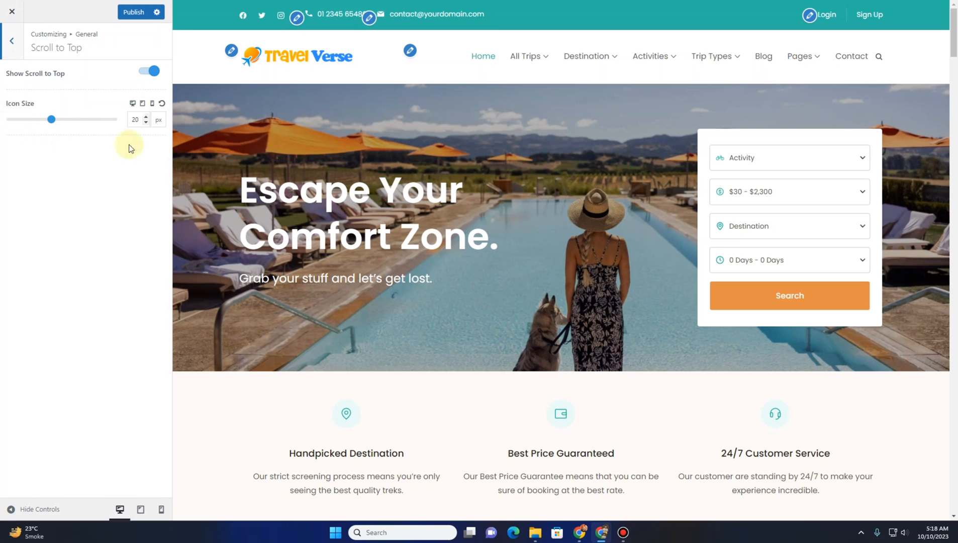
{"action": "scroll", "coordinate": [509, 290], "scroll_direction": "down", "scroll_amount": 10}
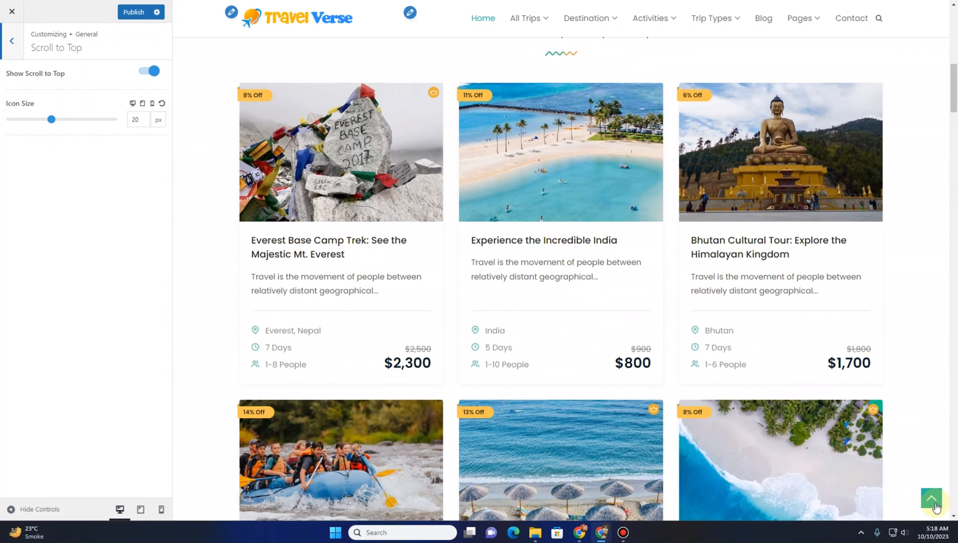
{"action": "left_click", "coordinate": [145, 74]}
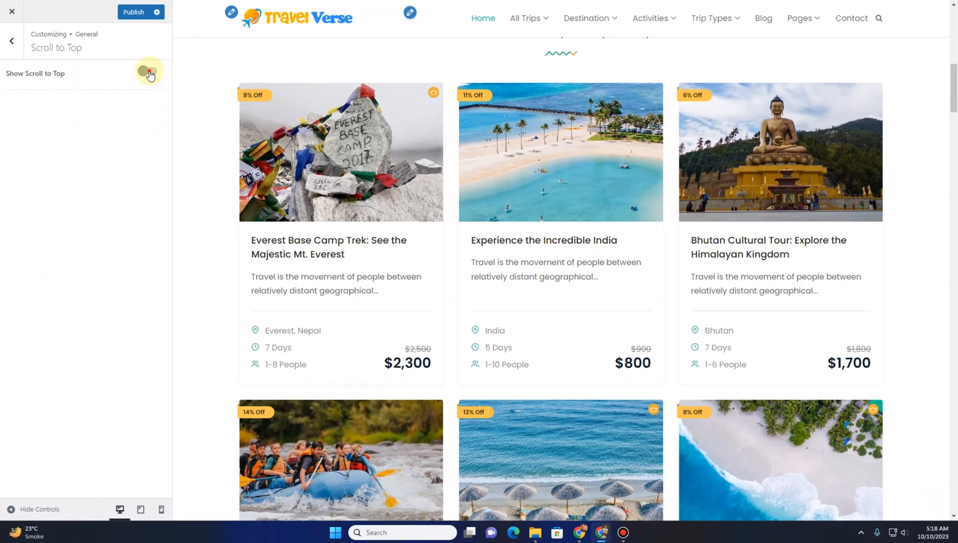
{"action": "left_click", "coordinate": [149, 72]}
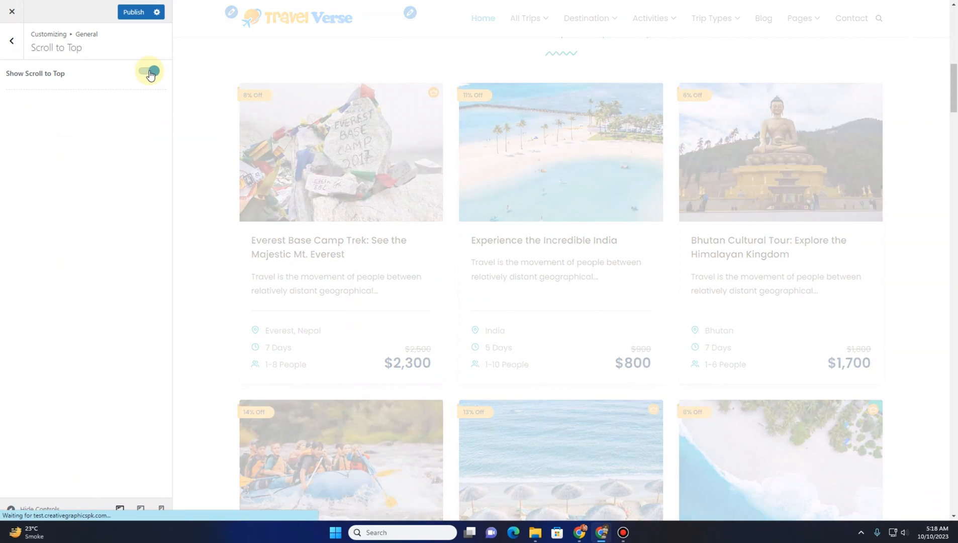
Review the Pagination type options in General settings
{"action": "left_click", "coordinate": [11, 41]}
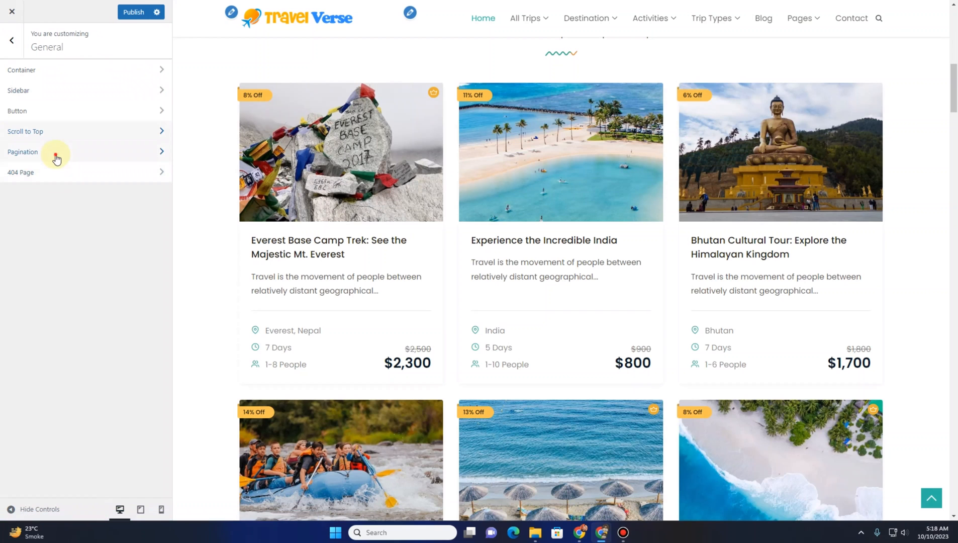
{"action": "left_click", "coordinate": [56, 156]}
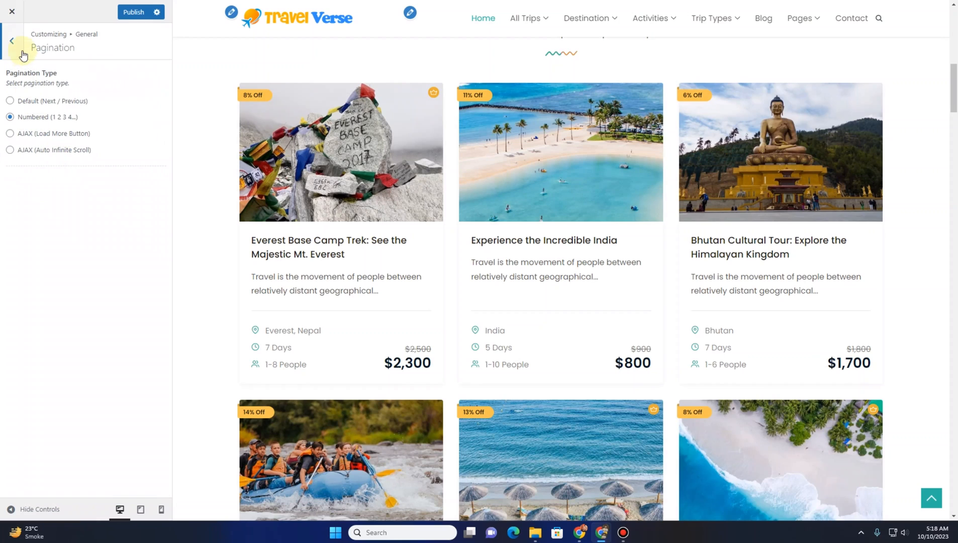
{"action": "left_click", "coordinate": [9, 41]}
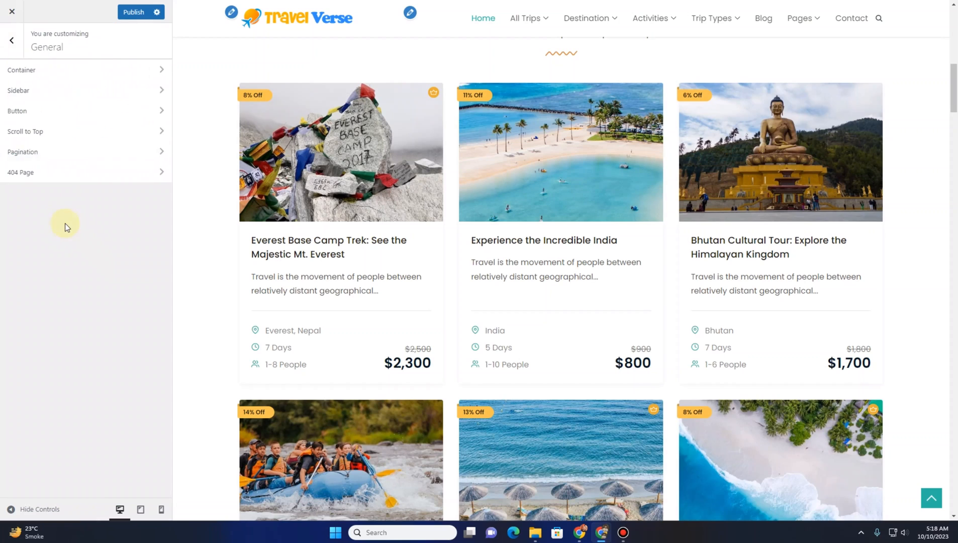
Review the 404 Page settings and return to the main customizer panel
{"action": "left_click", "coordinate": [51, 175]}
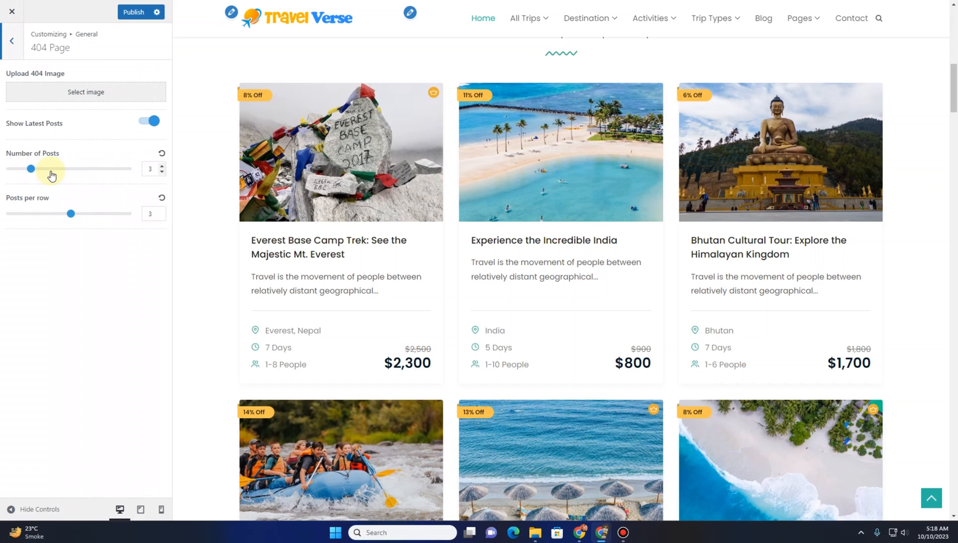
{"action": "left_click", "coordinate": [11, 41]}
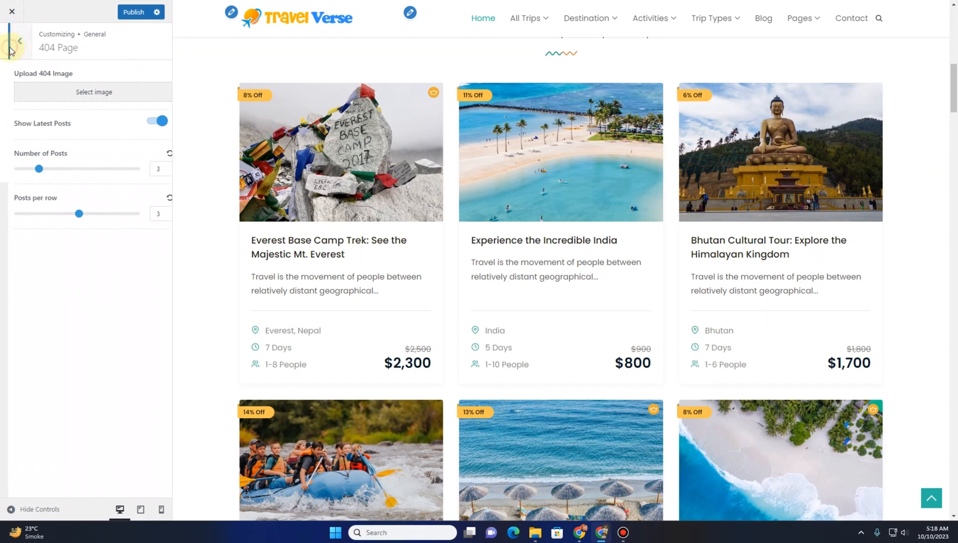
{"action": "left_click", "coordinate": [10, 45]}
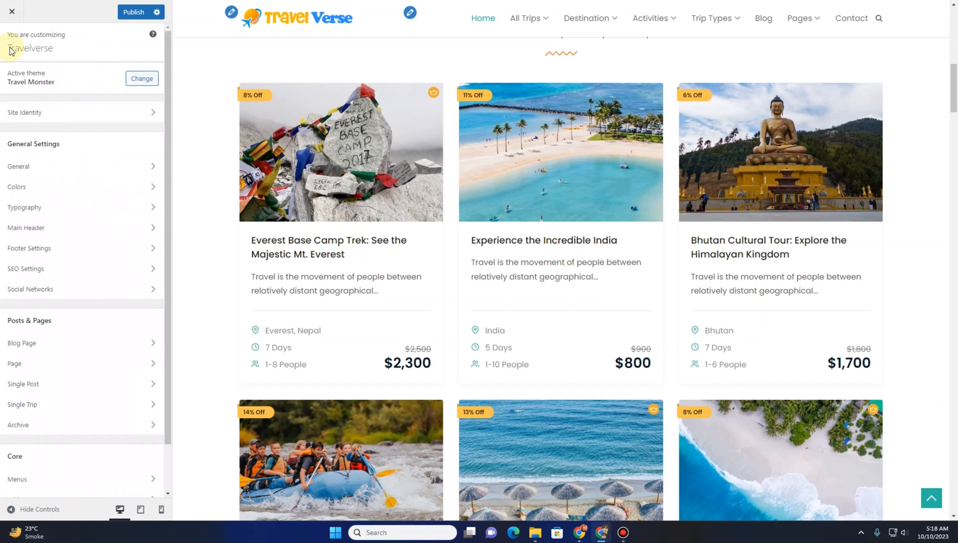
Open the Colors settings and copy the logo's blue hex code #2D8DFF with the color picker extension
{"action": "left_click", "coordinate": [42, 199]}
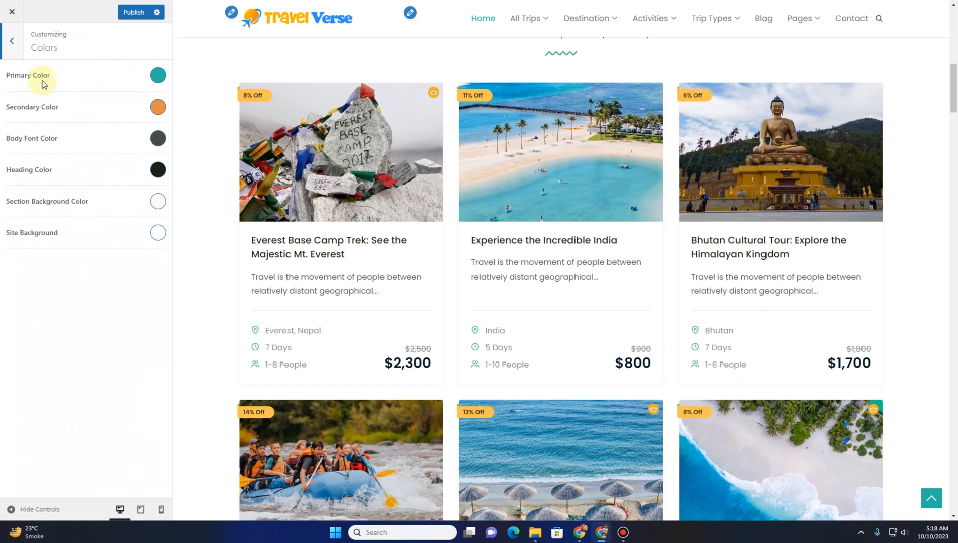
{"action": "scroll", "coordinate": [272, 136], "scroll_direction": "up", "scroll_amount": 7}
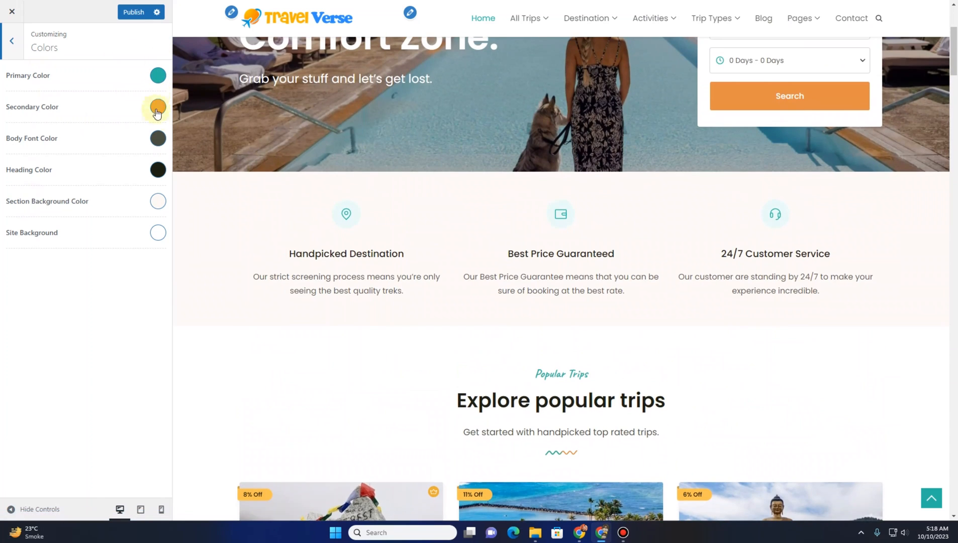
{"action": "scroll", "coordinate": [321, 209], "scroll_direction": "up", "scroll_amount": 4}
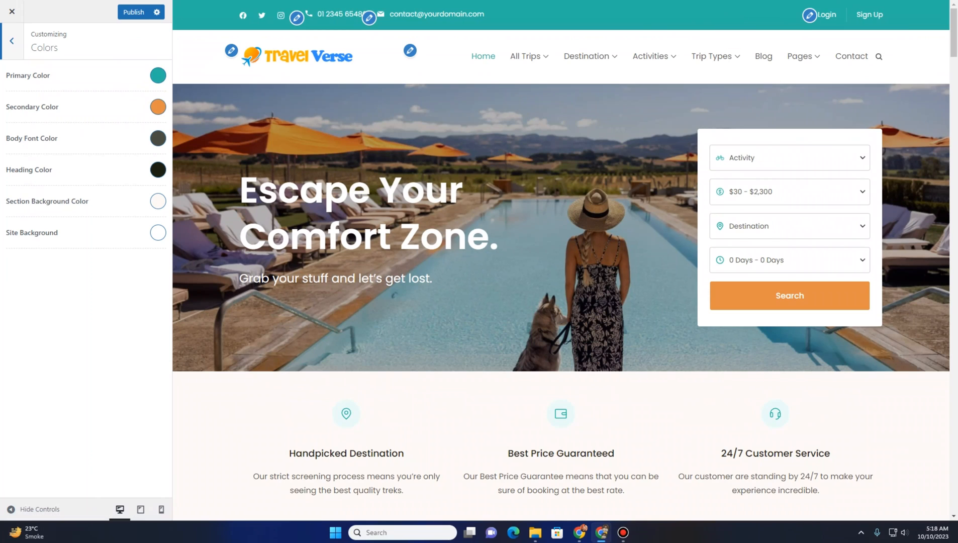
{"action": "left_click", "coordinate": [755, 1]}
{"action": "left_click", "coordinate": [688, 36]}
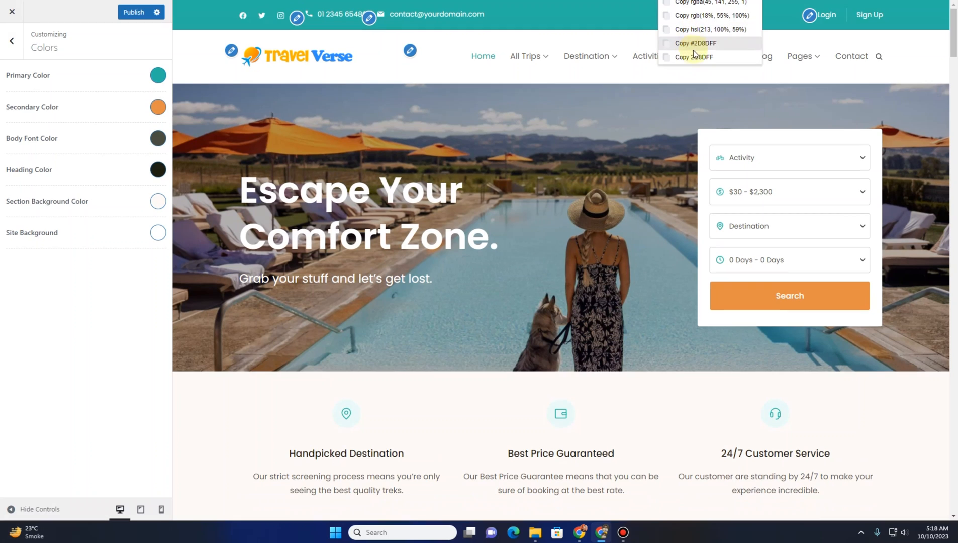
{"action": "left_click", "coordinate": [693, 54]}
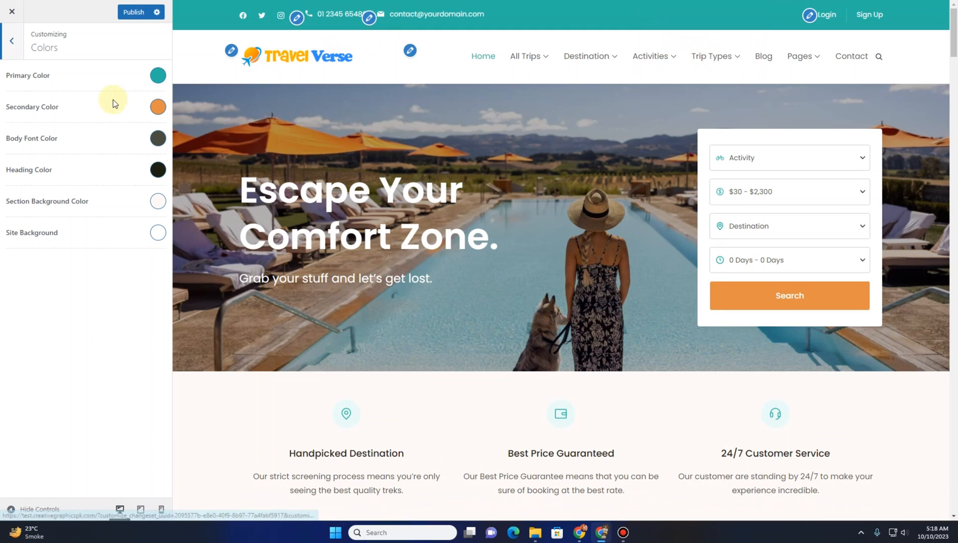
Set the Primary Color to the copied #2D8DFF
{"action": "left_click", "coordinate": [157, 77]}
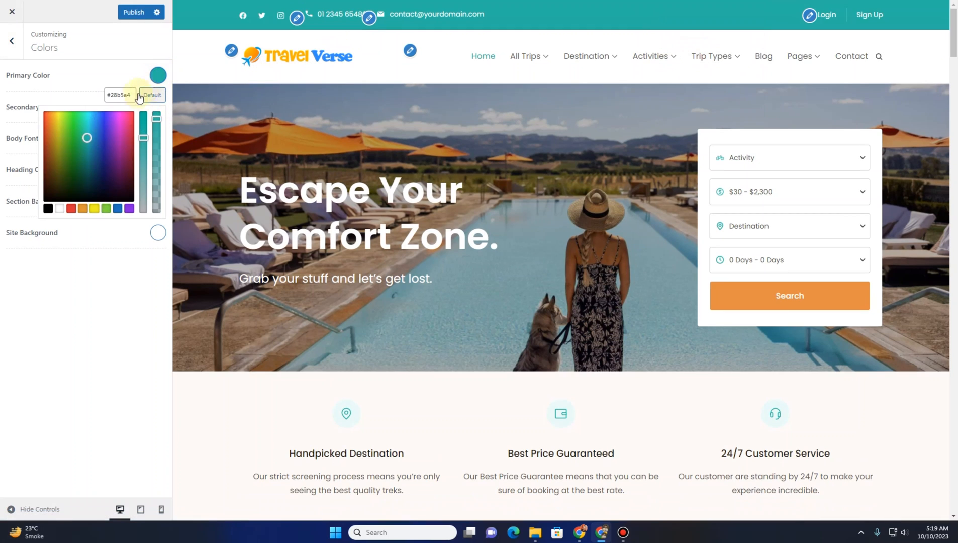
{"action": "double_click", "coordinate": [125, 94]}
{"action": "key", "text": "ctrl+v"}
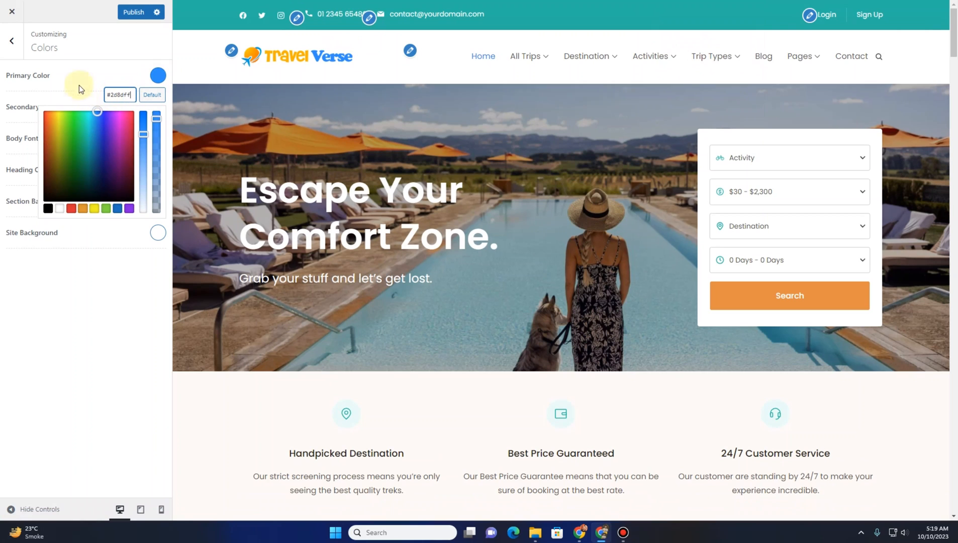
{"action": "left_click", "coordinate": [78, 83]}
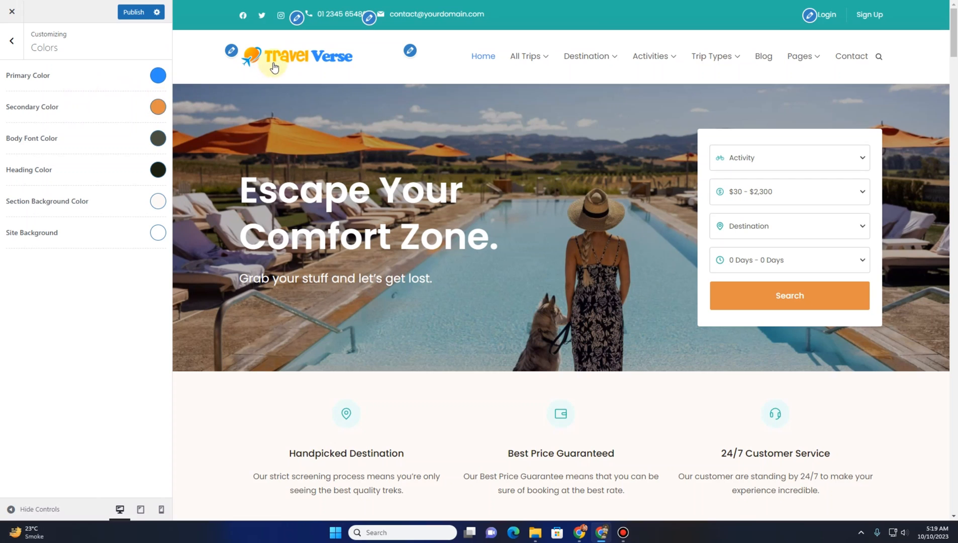
Sample the logo's yellow #FEB300 with the color picker extension and set it as the Secondary Color
{"action": "left_click", "coordinate": [772, 0]}
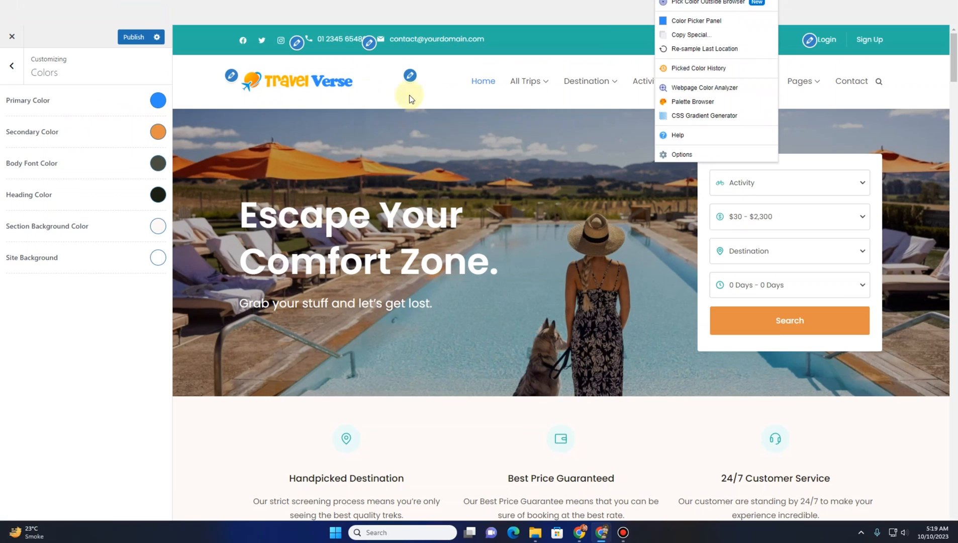
{"action": "left_click", "coordinate": [274, 80]}
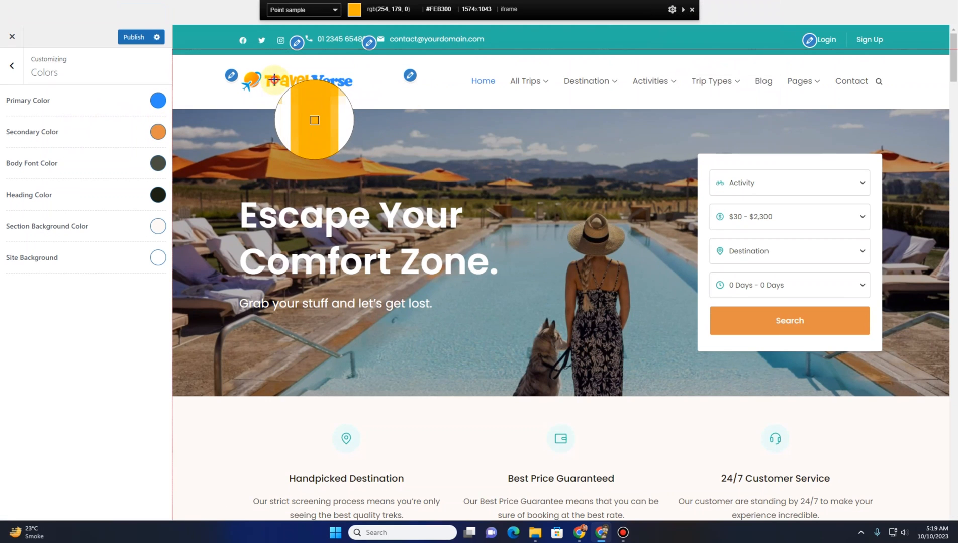
{"action": "left_click", "coordinate": [274, 80]}
{"action": "left_click", "coordinate": [772, 0]}
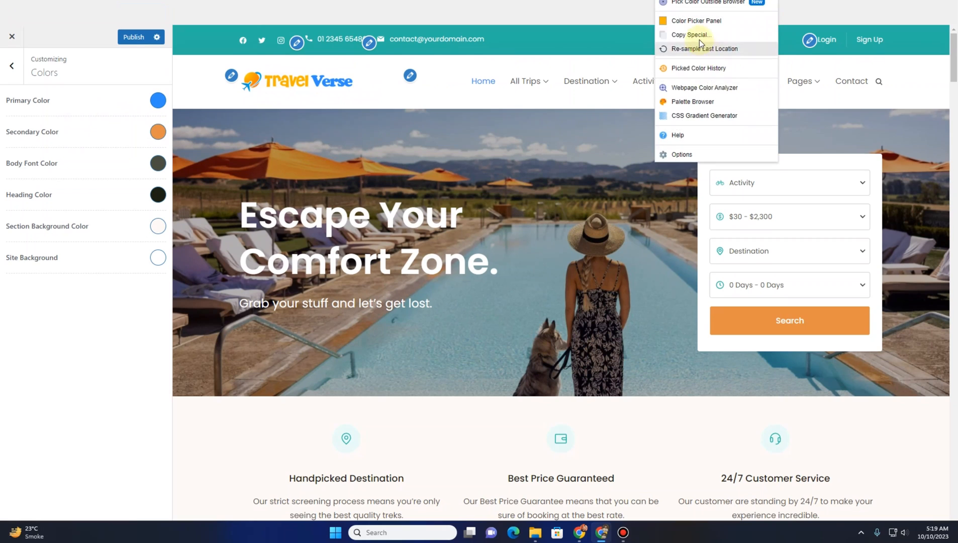
{"action": "left_click", "coordinate": [699, 37]}
{"action": "left_click", "coordinate": [704, 59]}
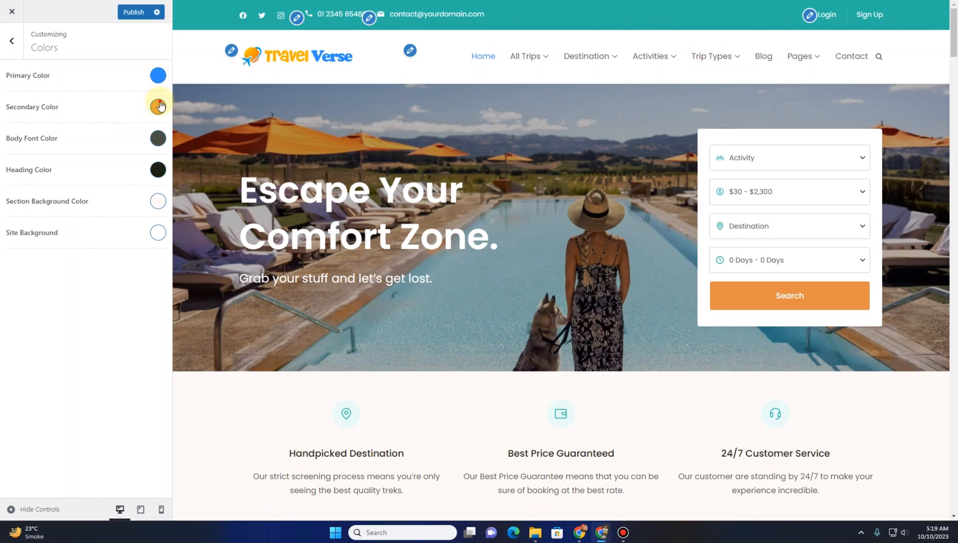
{"action": "left_click", "coordinate": [158, 106]}
{"action": "double_click", "coordinate": [125, 125]}
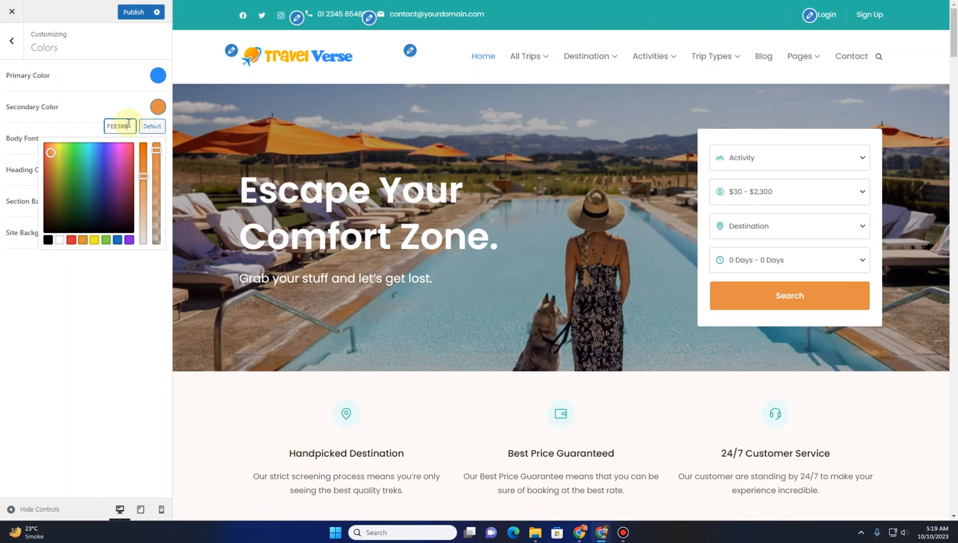
{"action": "key", "text": "ctrl+v"}
{"action": "left_click", "coordinate": [78, 105]}
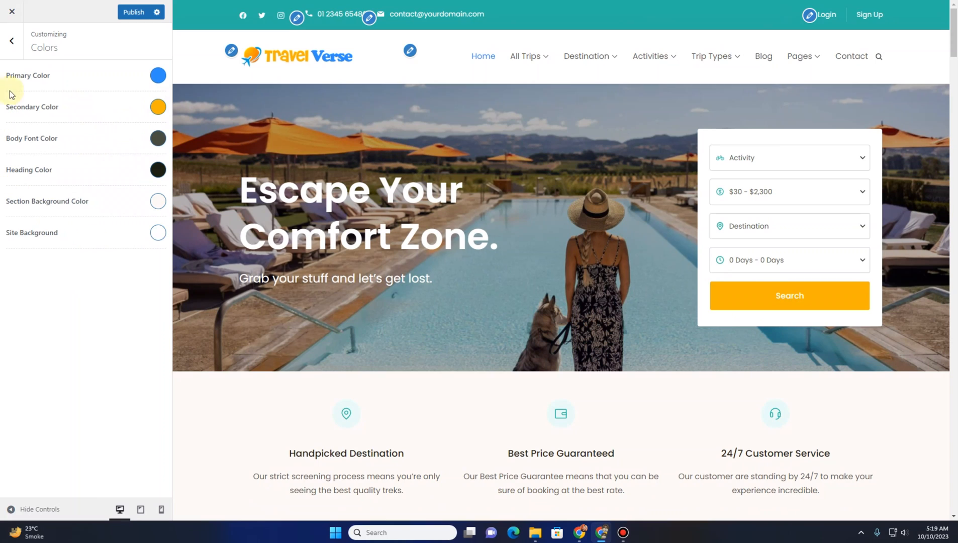
Review the Primary Font options in Typography and return to the main customizer panel
{"action": "left_click", "coordinate": [11, 40]}
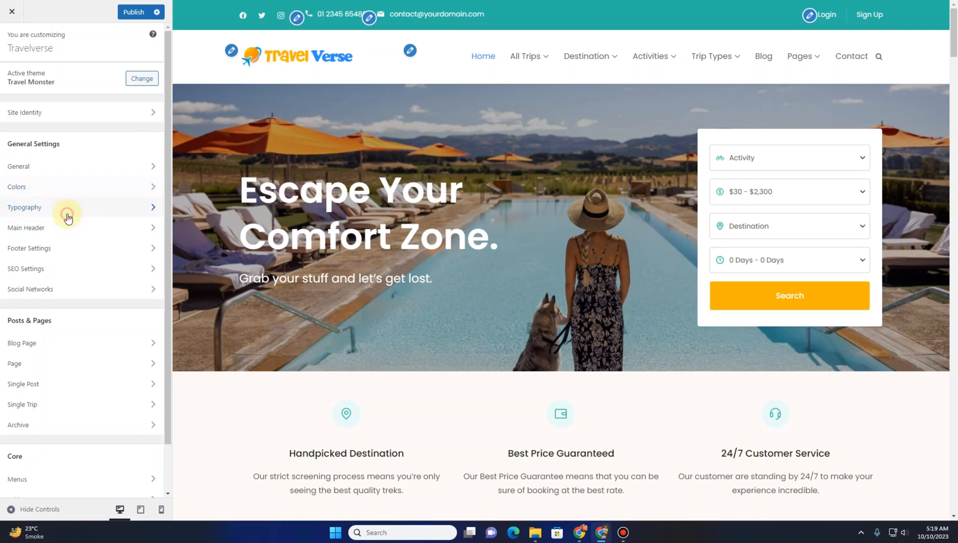
{"action": "left_click", "coordinate": [67, 217]}
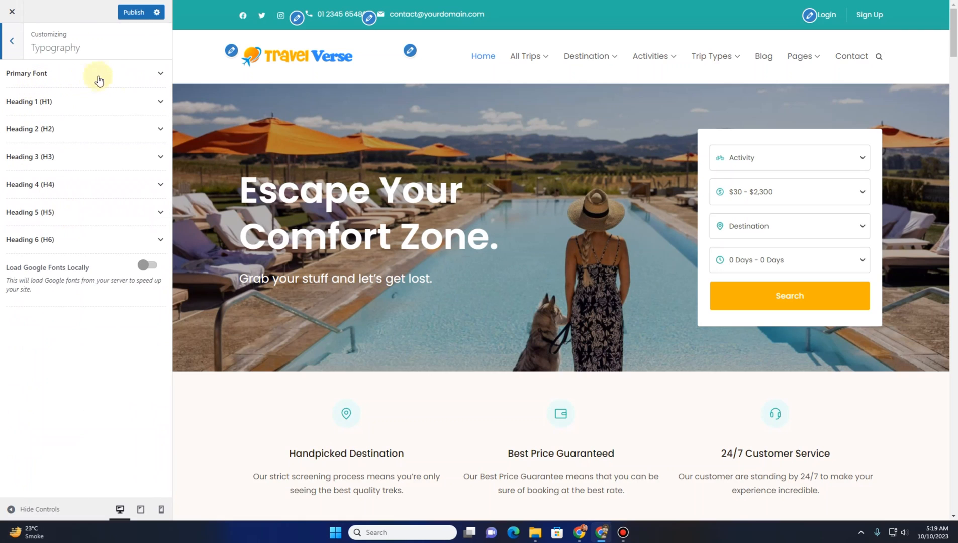
{"action": "left_click", "coordinate": [159, 74]}
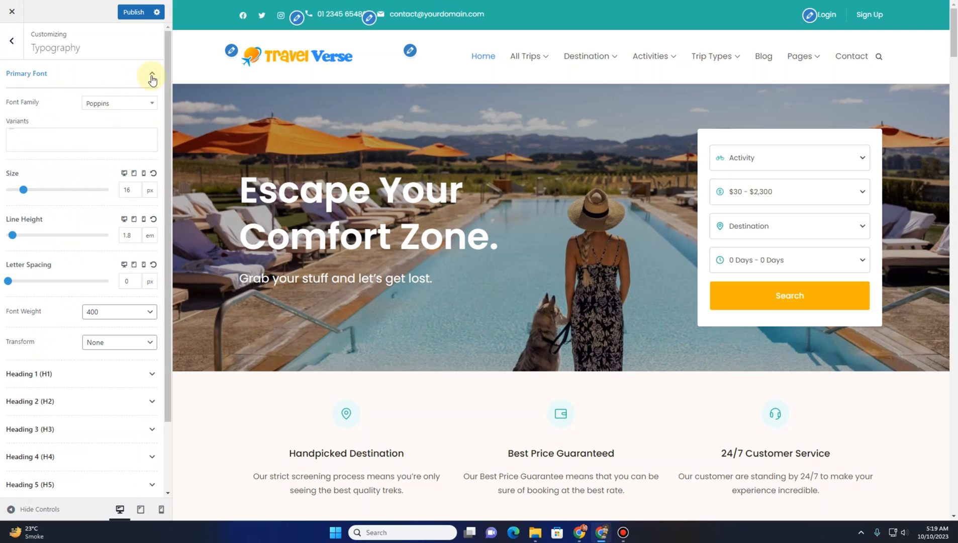
{"action": "left_click", "coordinate": [152, 78]}
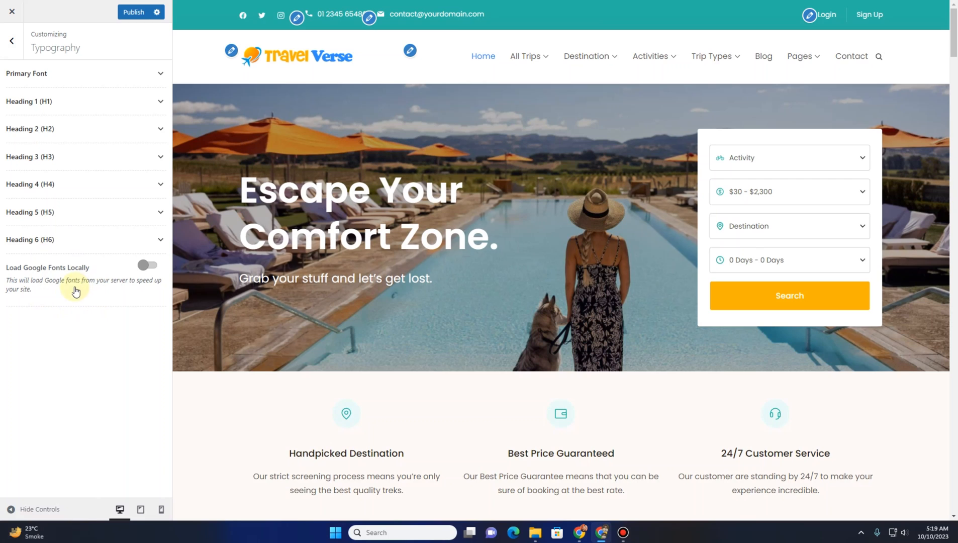
{"action": "left_click", "coordinate": [12, 41]}
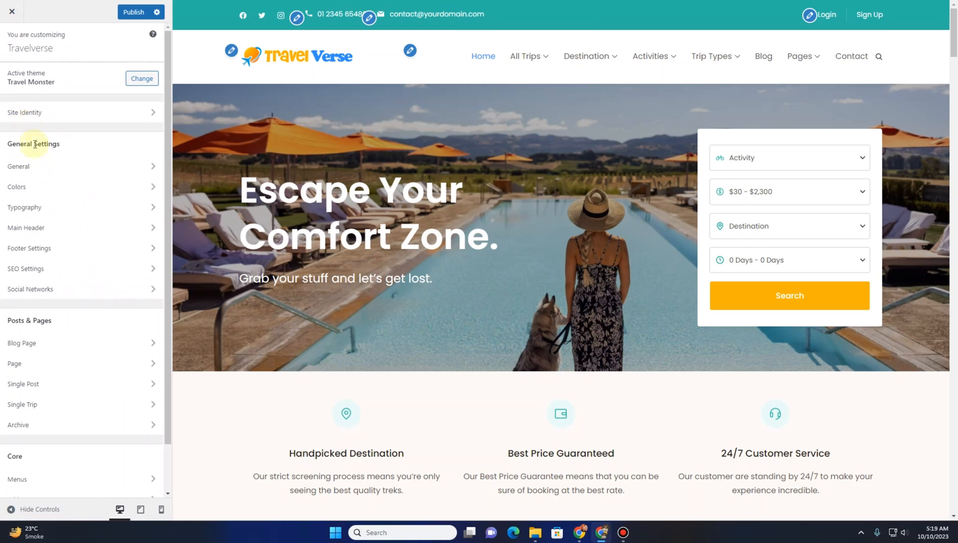
Set the Main Header's Top Header Color to #2D8DFF, copied from the color picker extension's history
{"action": "left_click", "coordinate": [61, 229]}
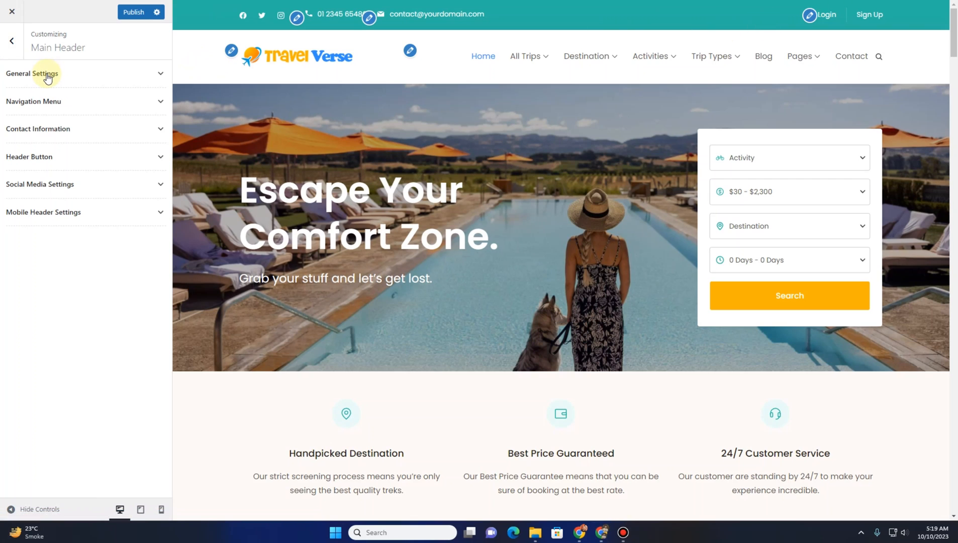
{"action": "left_click", "coordinate": [47, 77]}
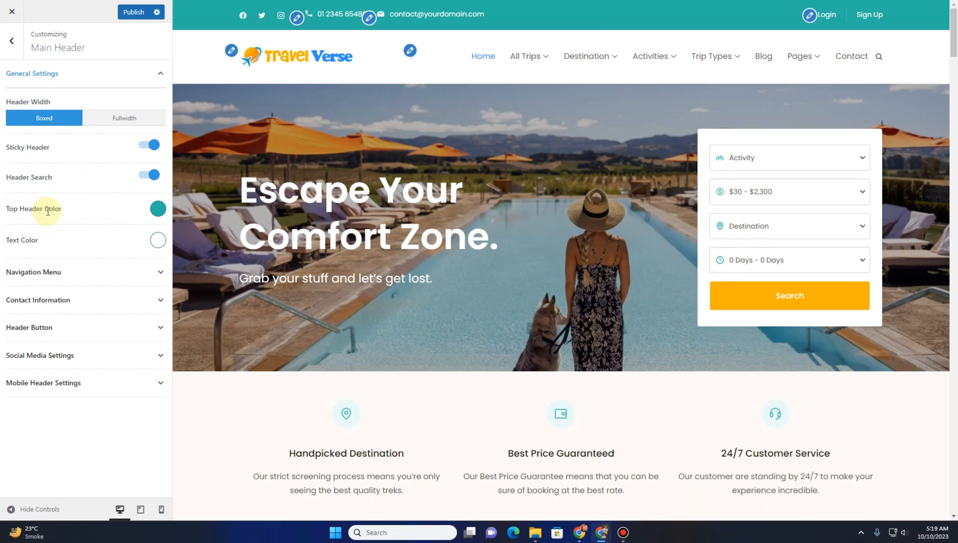
{"action": "left_click", "coordinate": [154, 213]}
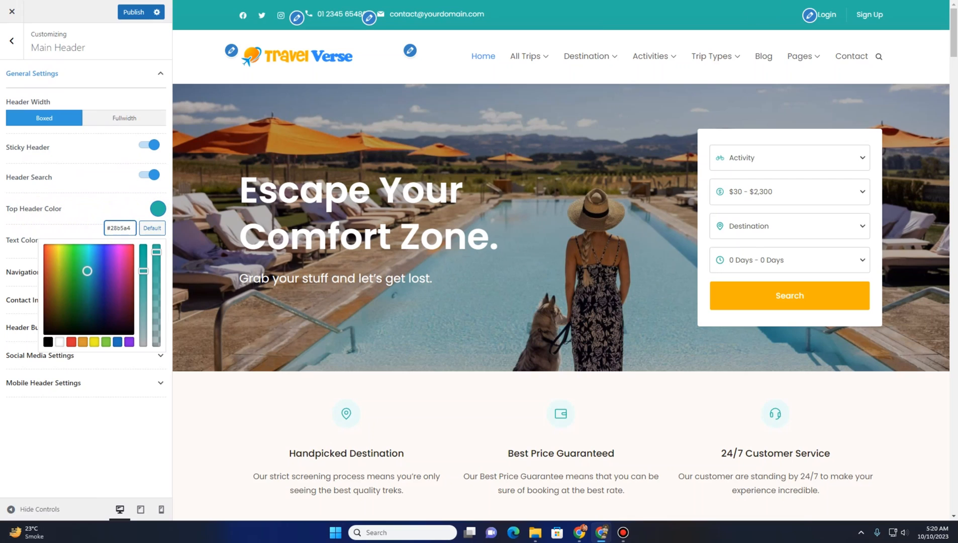
{"action": "left_click", "coordinate": [770, 0]}
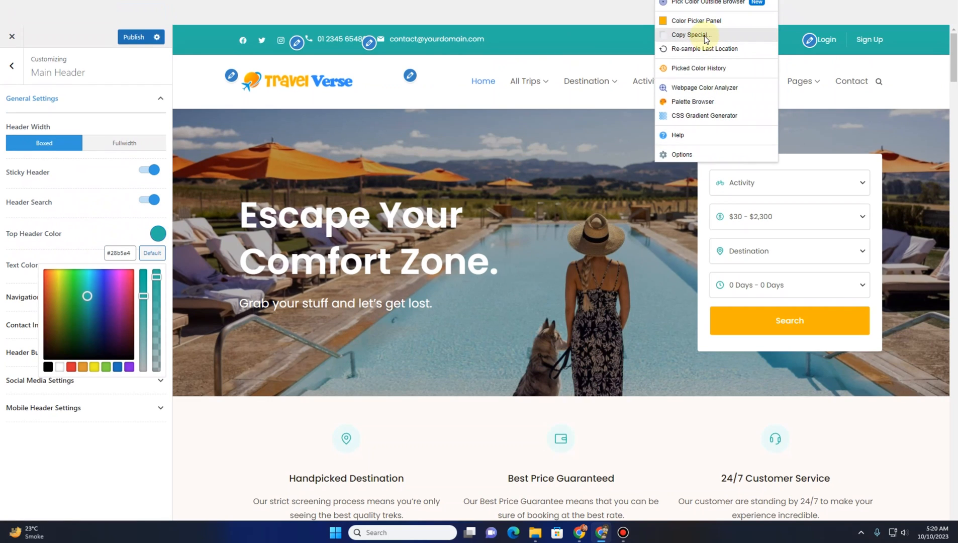
{"action": "left_click", "coordinate": [699, 68]}
{"action": "left_click", "coordinate": [727, 36]}
{"action": "left_click", "coordinate": [683, 124]}
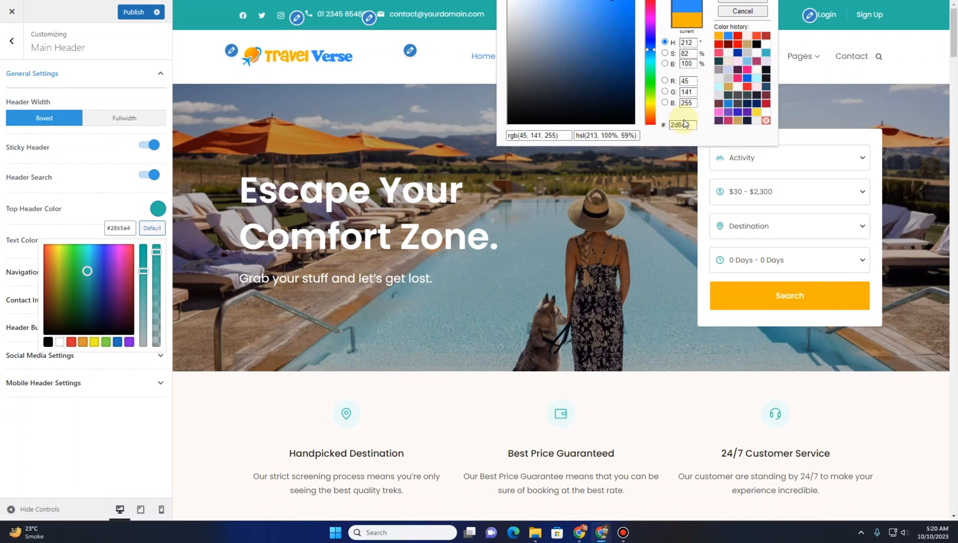
{"action": "double_click", "coordinate": [687, 124]}
{"action": "left_click", "coordinate": [742, 11]}
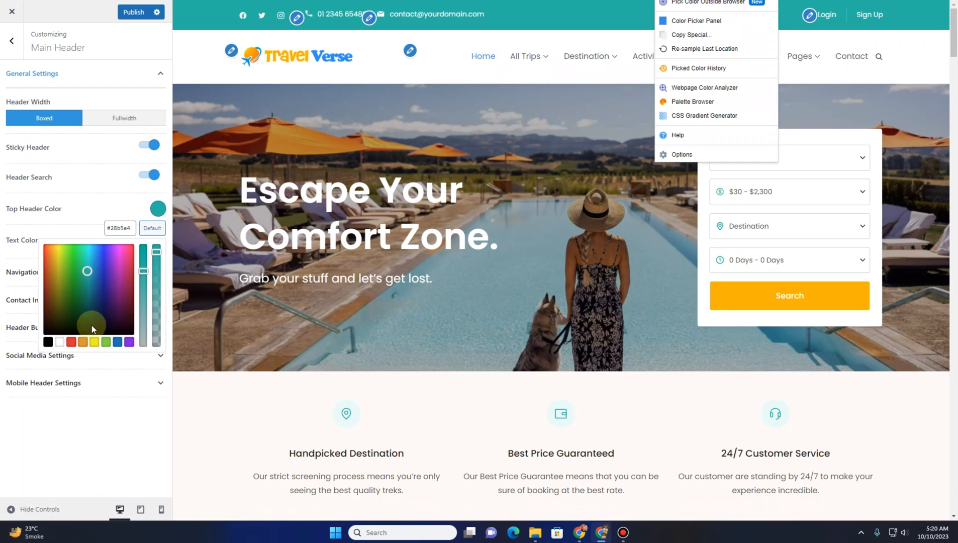
{"action": "double_click", "coordinate": [123, 227]}
{"action": "key", "text": "ctrl+v"}
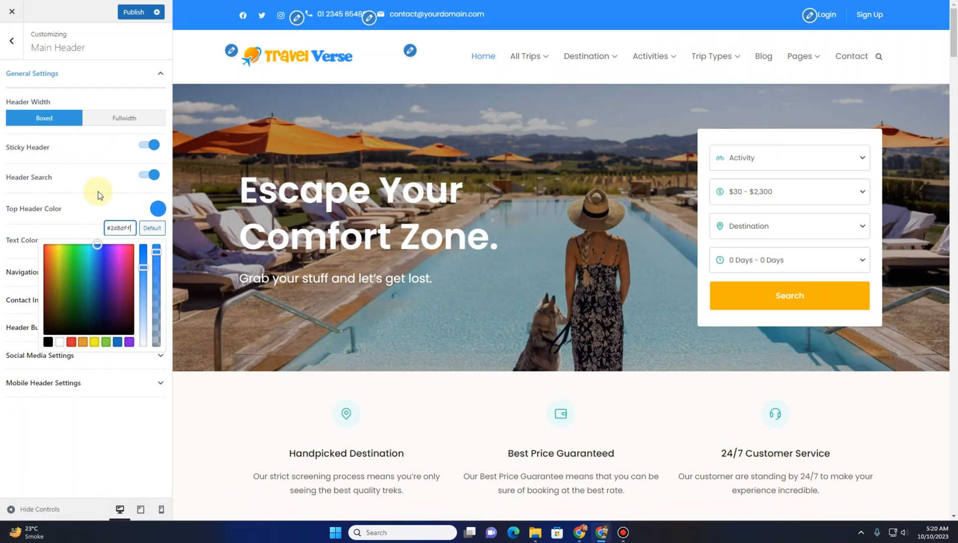
{"action": "left_click", "coordinate": [98, 192]}
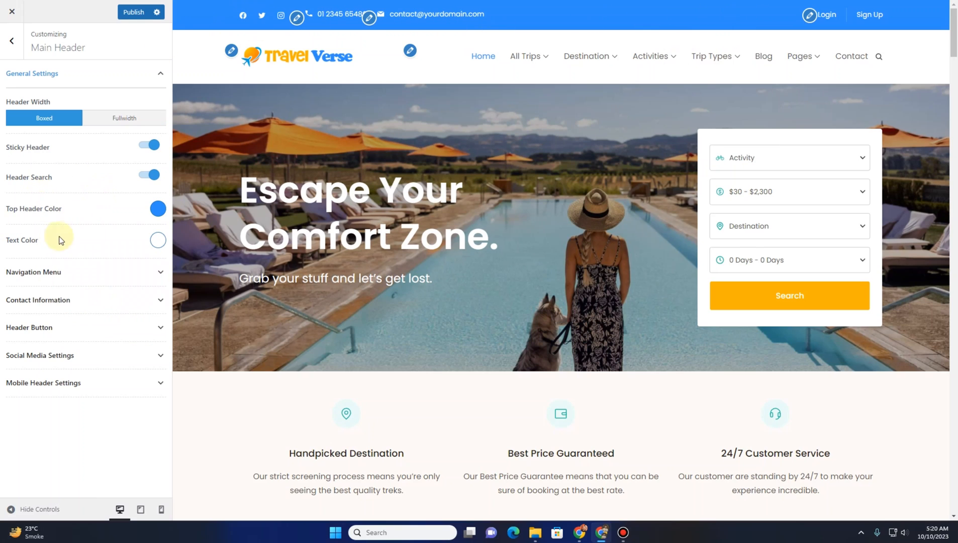
Replace the phone number in the Main Header's Contact Information with a new number
{"action": "left_click", "coordinate": [58, 275]}
{"action": "scroll", "coordinate": [80, 234], "scroll_direction": "down", "scroll_amount": 1}
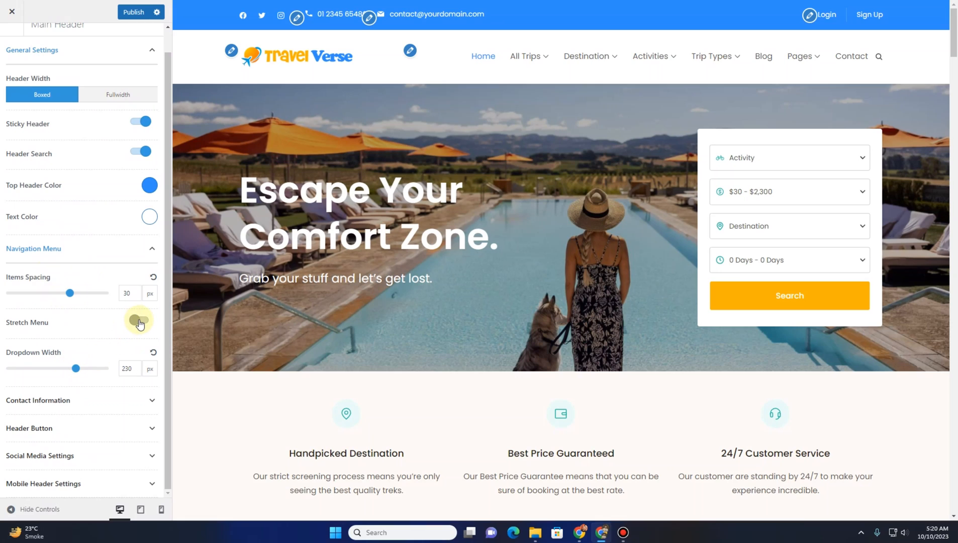
{"action": "mouse_move", "coordinate": [528, 56]}
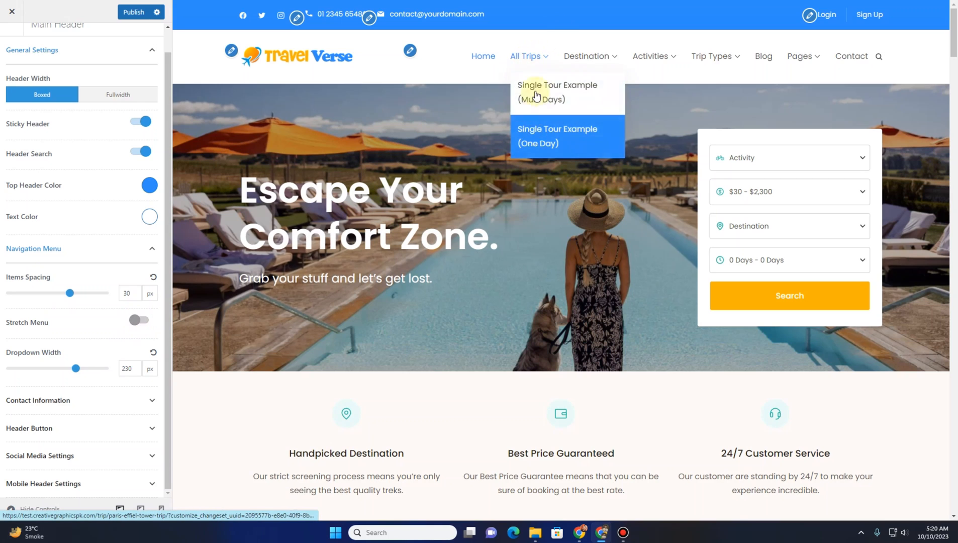
{"action": "left_click", "coordinate": [61, 407]}
{"action": "scroll", "coordinate": [24, 345], "scroll_direction": "down", "scroll_amount": 2}
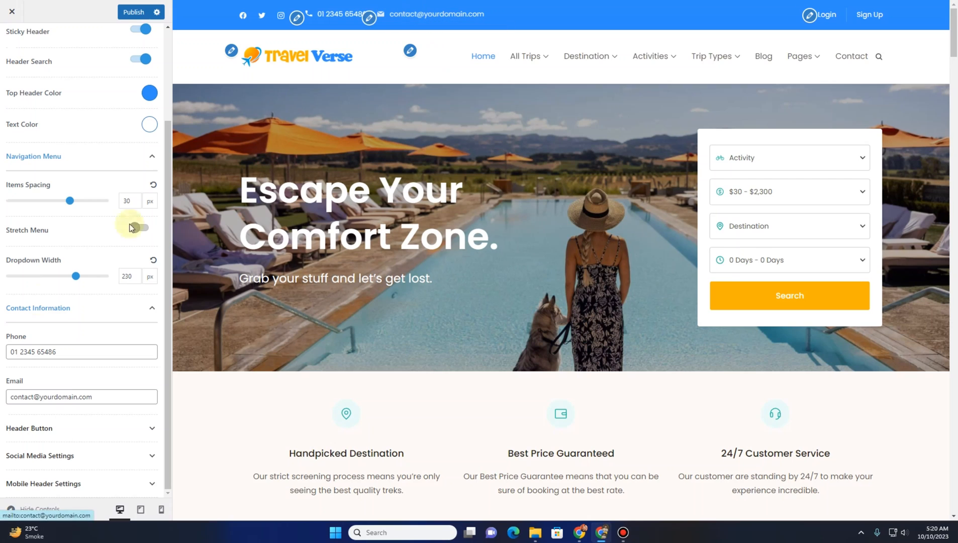
{"action": "left_click_drag", "start_coordinate": [60, 351], "coordinate": [5, 356]}
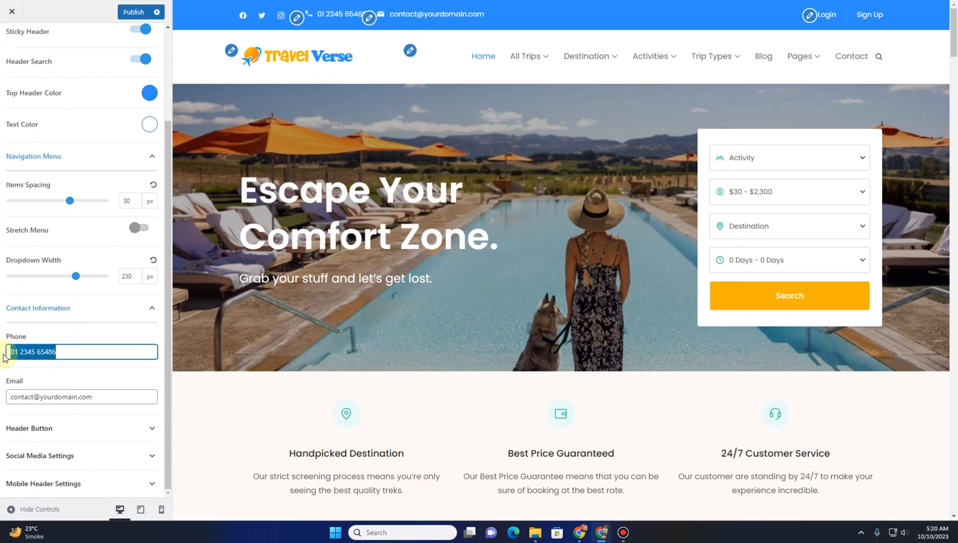
{"action": "type", "text": "+1"}
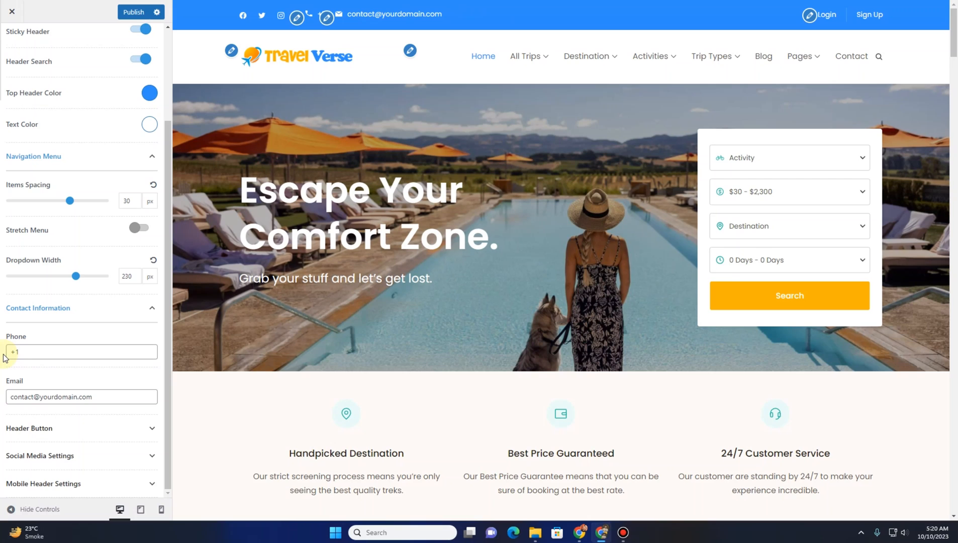
{"action": "left_click", "coordinate": [40, 352]}
{"action": "type", "text": "234567"}
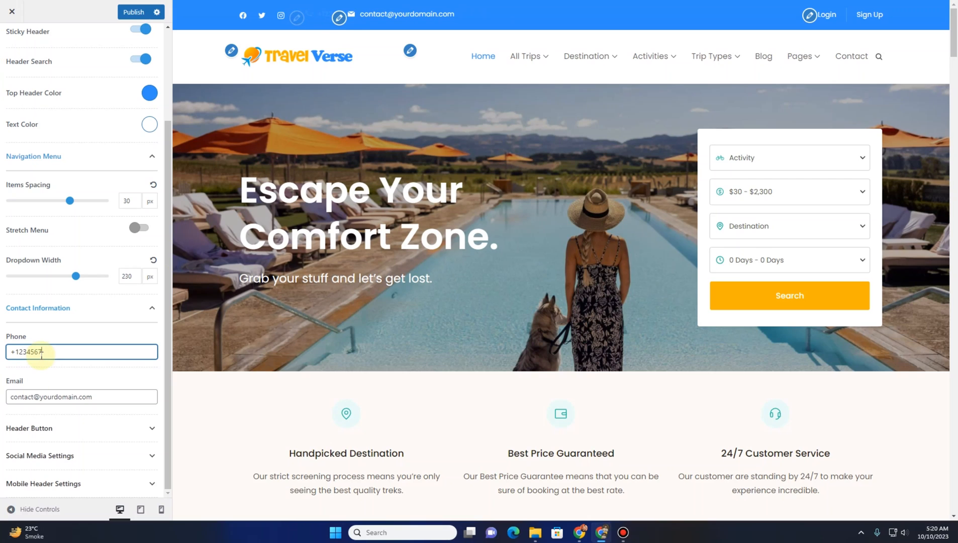
{"action": "type", "text": "89"}
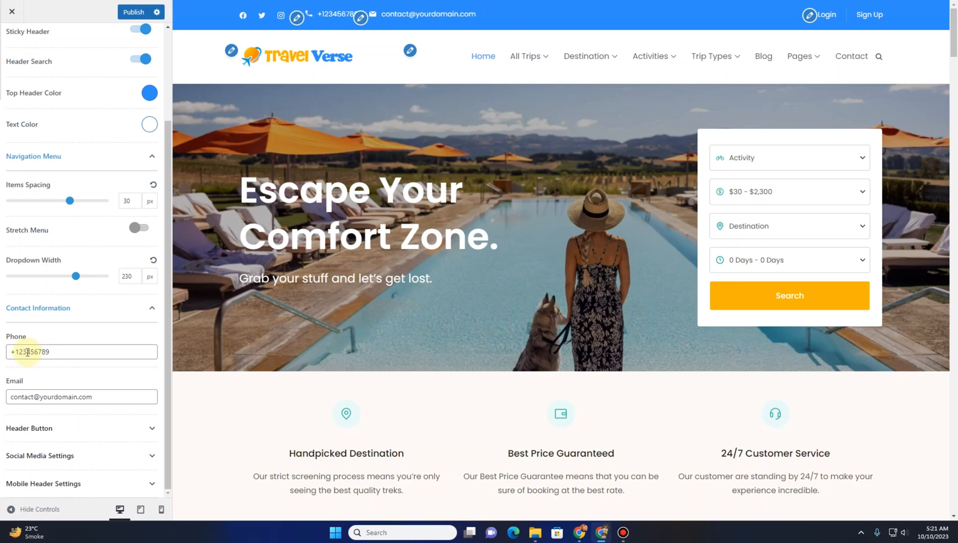
{"action": "left_click", "coordinate": [20, 352]}
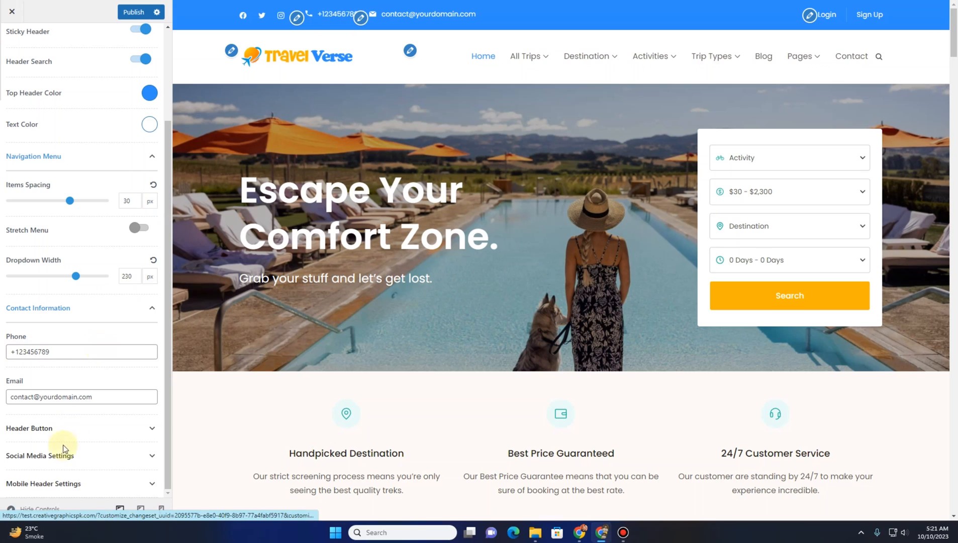
Select the contact email text and review the Header Button options in the Main Header
{"action": "left_click", "coordinate": [72, 398]}
{"action": "left_click_drag", "start_coordinate": [102, 396], "coordinate": [7, 396]}
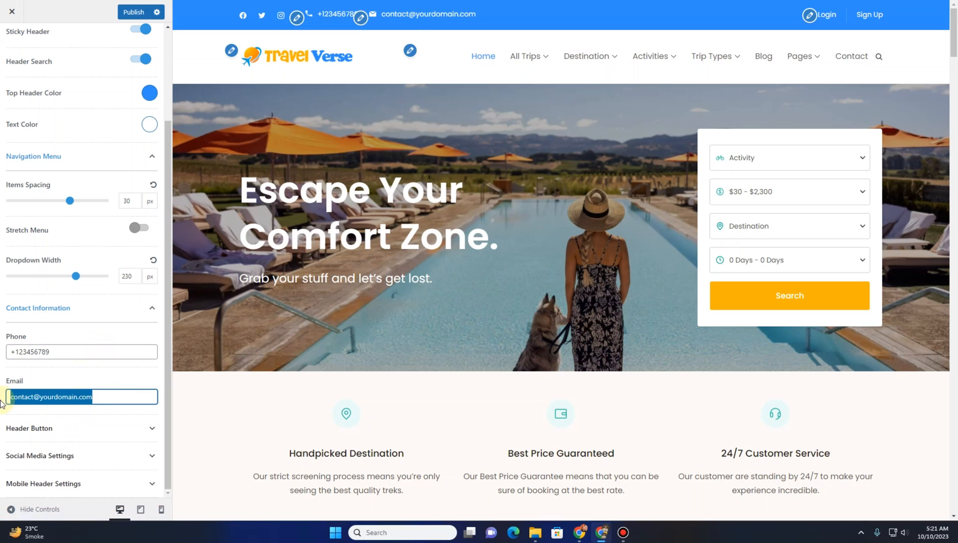
{"action": "left_click", "coordinate": [62, 430]}
{"action": "scroll", "coordinate": [53, 377], "scroll_direction": "down", "scroll_amount": 5}
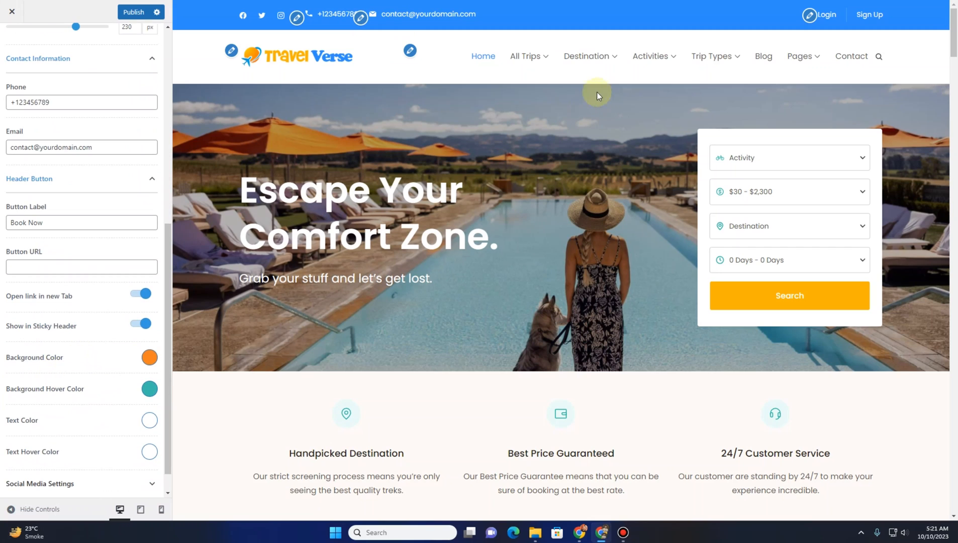
{"action": "left_click", "coordinate": [57, 184]}
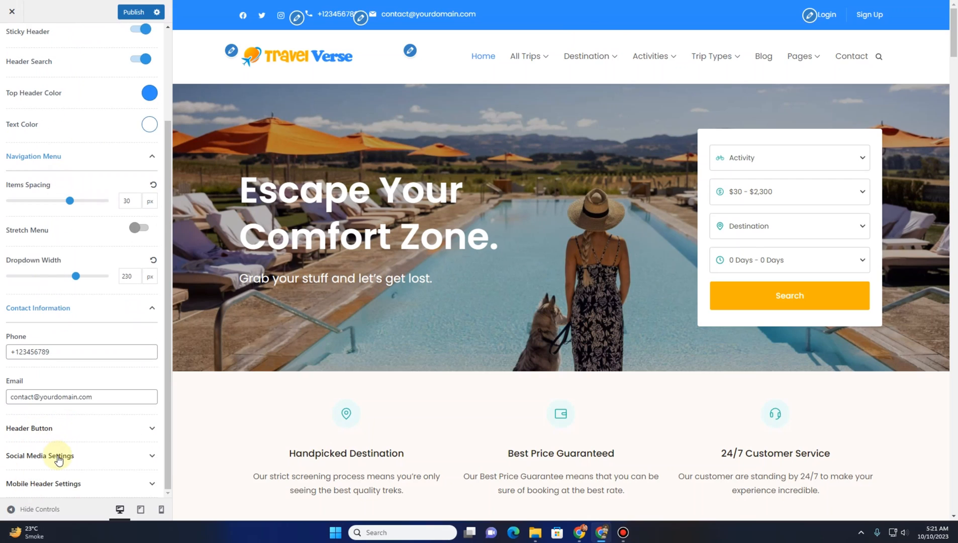
Expand Social Media Settings and toggle the header's Social Media display off and back on
{"action": "left_click", "coordinate": [58, 455]}
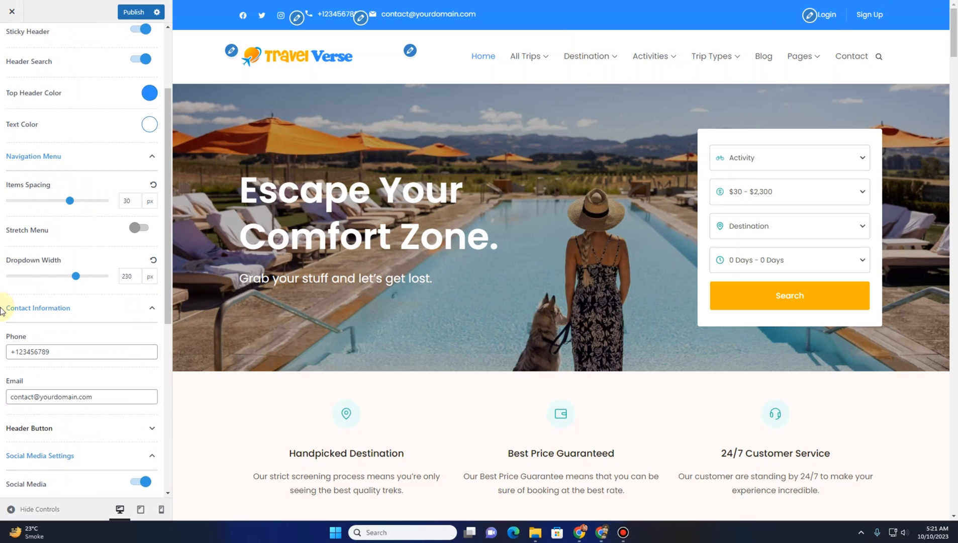
{"action": "scroll", "coordinate": [2, 312], "scroll_direction": "down", "scroll_amount": 4}
{"action": "scroll", "coordinate": [32, 310], "scroll_direction": "down", "scroll_amount": 1}
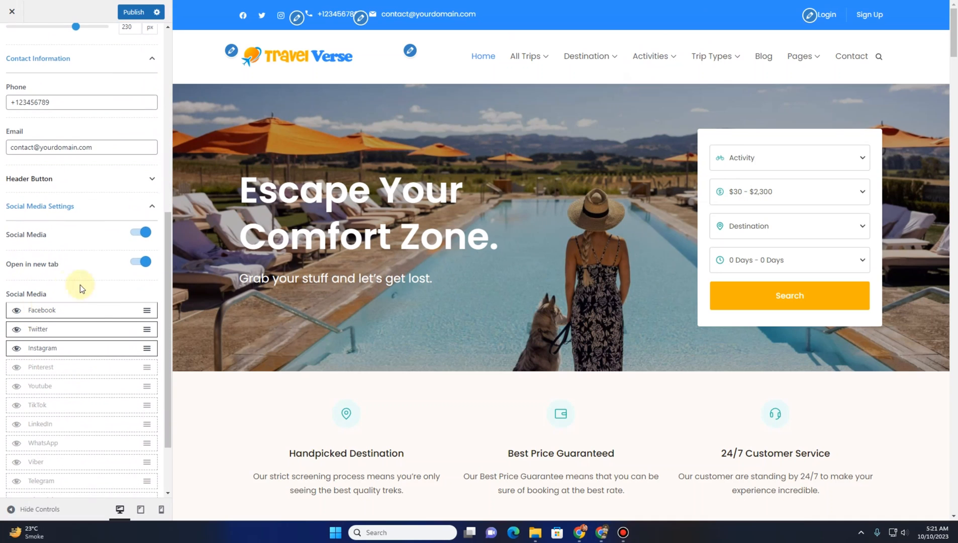
{"action": "left_click", "coordinate": [137, 234]}
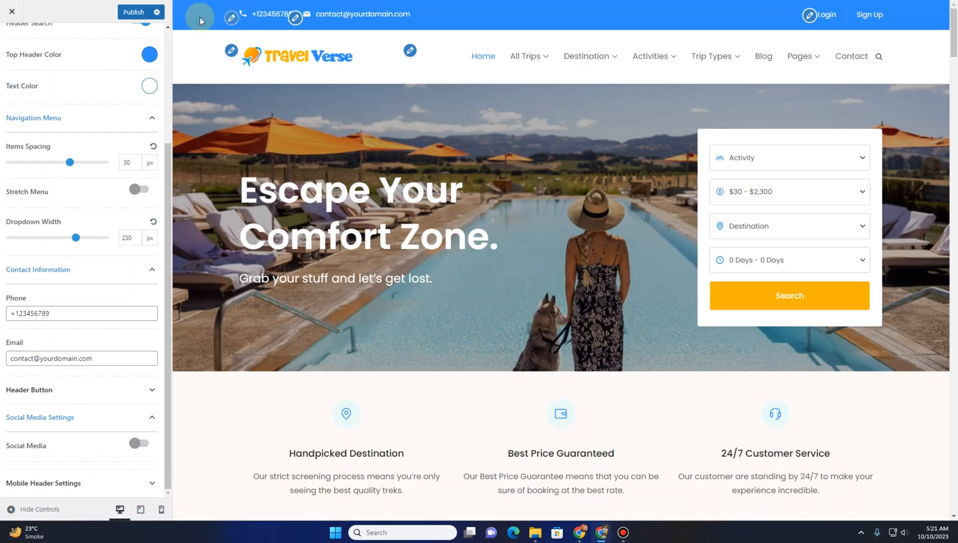
{"action": "left_click", "coordinate": [140, 444]}
Enable the Pinterest icon in the header's social media list, then disable it again
{"action": "scroll", "coordinate": [140, 445], "scroll_direction": "down", "scroll_amount": 4}
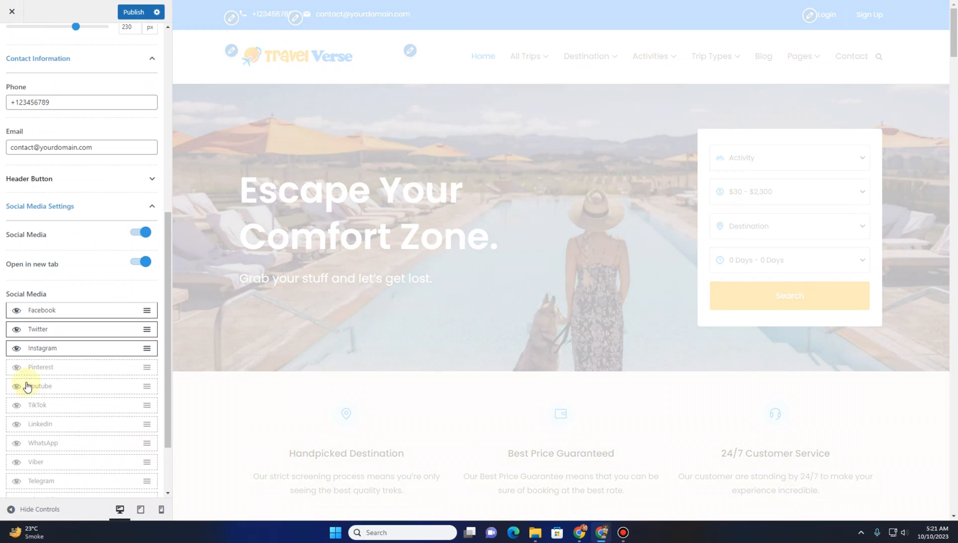
{"action": "scroll", "coordinate": [33, 421], "scroll_direction": "down", "scroll_amount": 2}
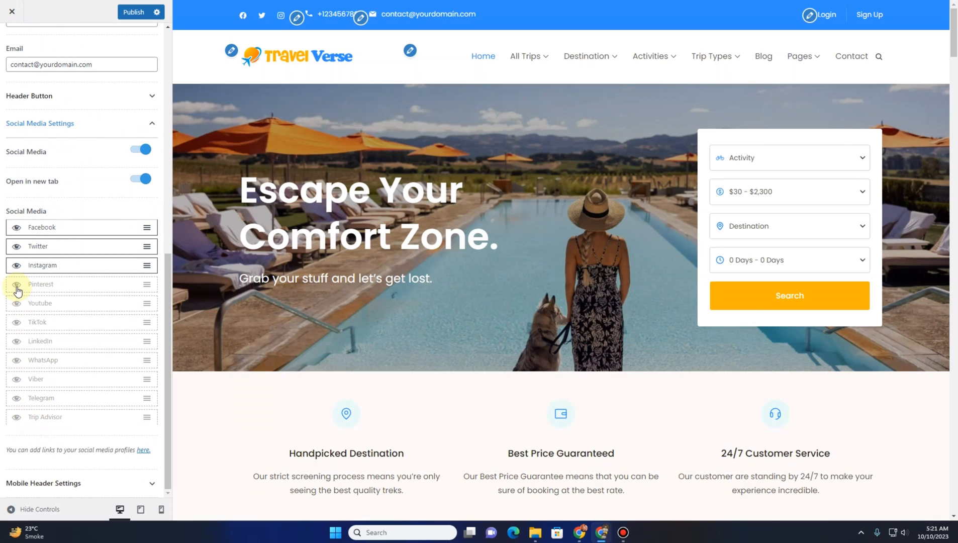
{"action": "left_click", "coordinate": [16, 285]}
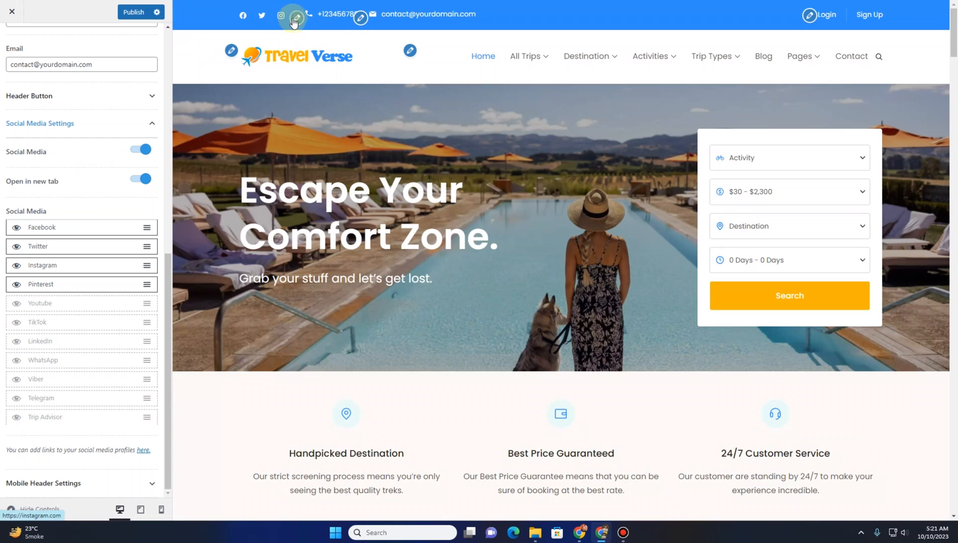
{"action": "left_click", "coordinate": [17, 285]}
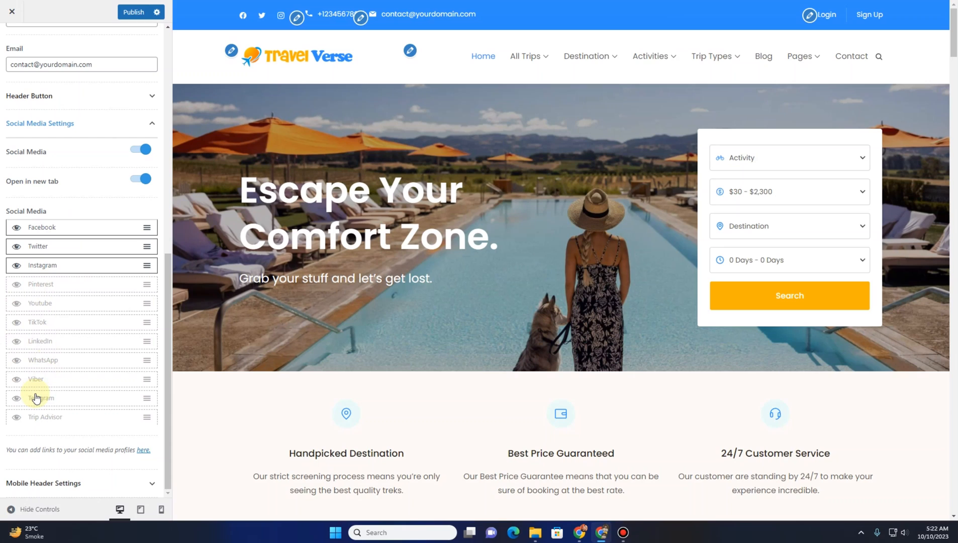
{"action": "left_click", "coordinate": [144, 450]}
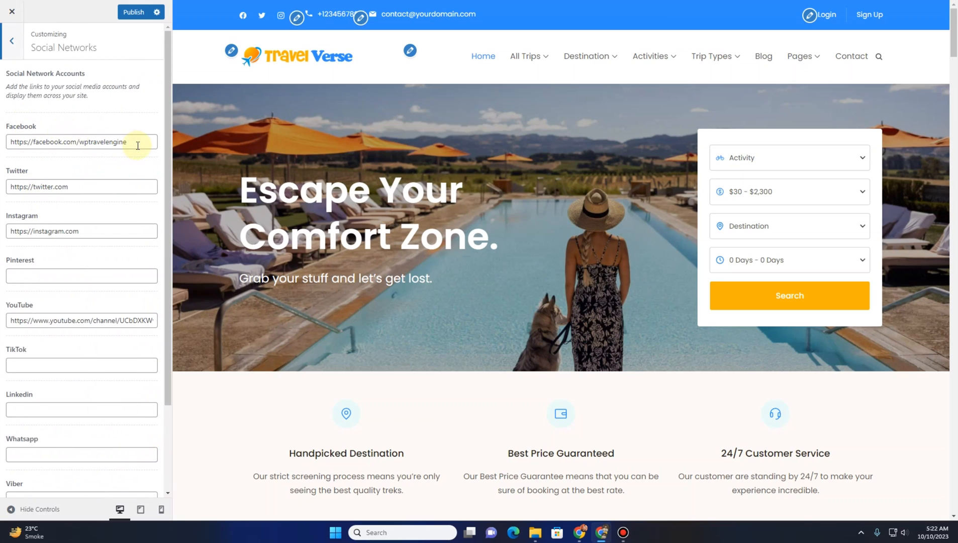
{"action": "left_click_drag", "start_coordinate": [137, 145], "coordinate": [80, 142]}
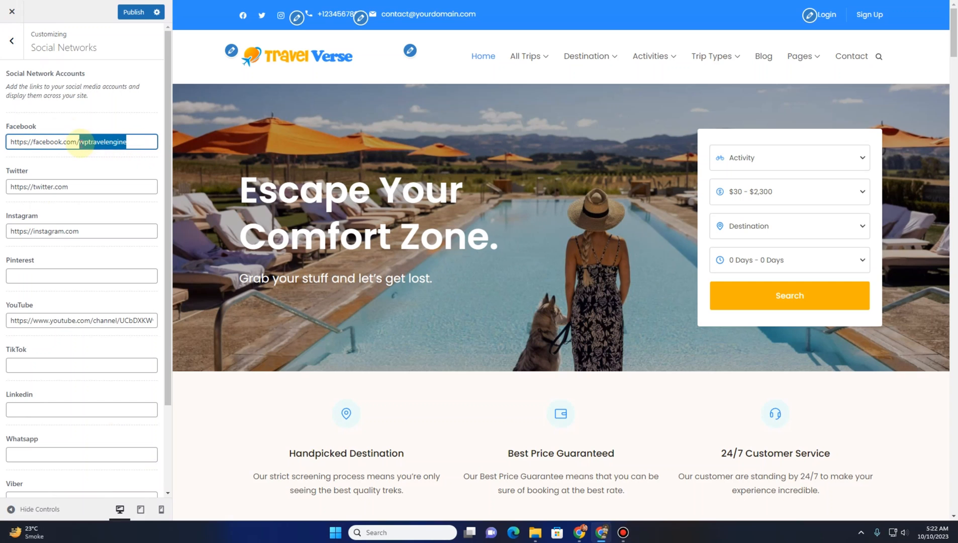
{"action": "type", "text": "#"}
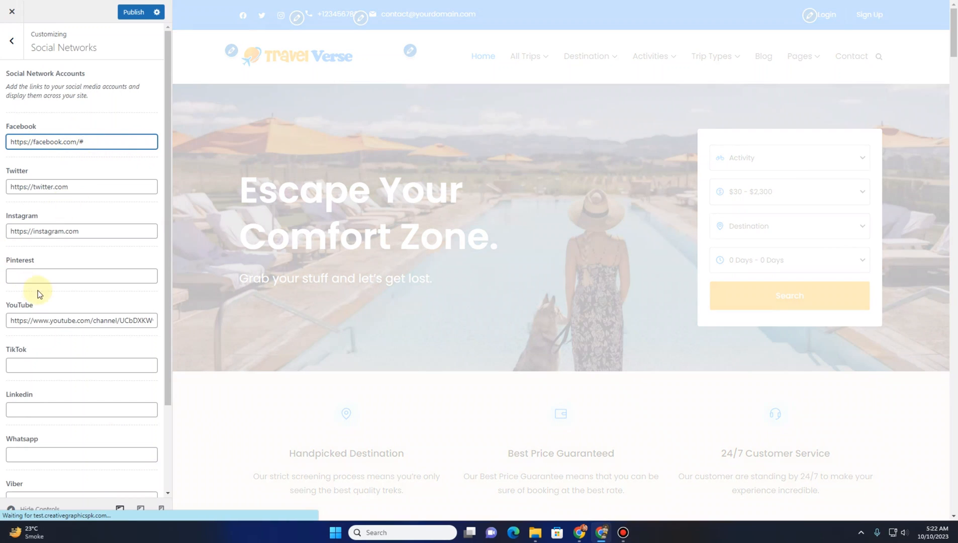
Return to the Main Header section and expand its Mobile Header Settings
{"action": "scroll", "coordinate": [32, 321], "scroll_direction": "down", "scroll_amount": 2}
{"action": "left_click", "coordinate": [11, 41]}
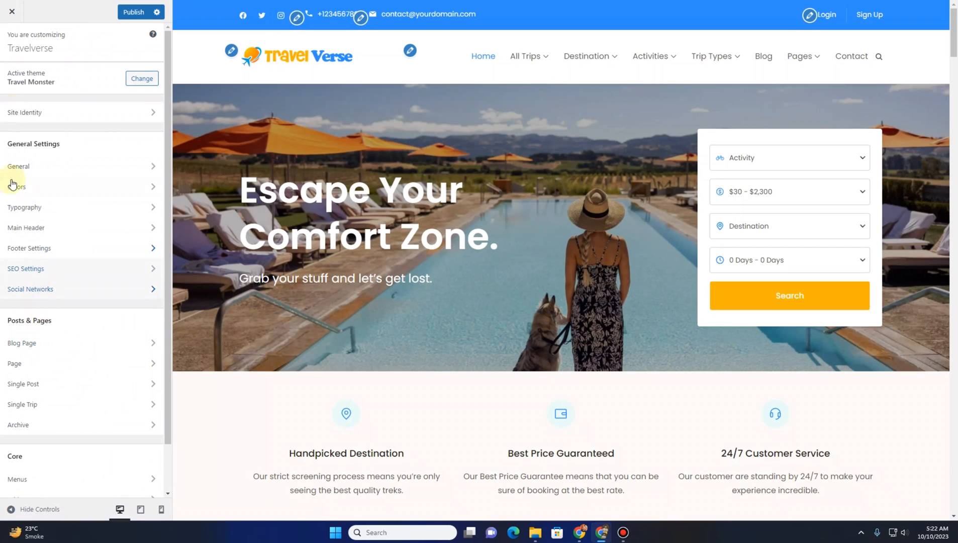
{"action": "left_click", "coordinate": [37, 235]}
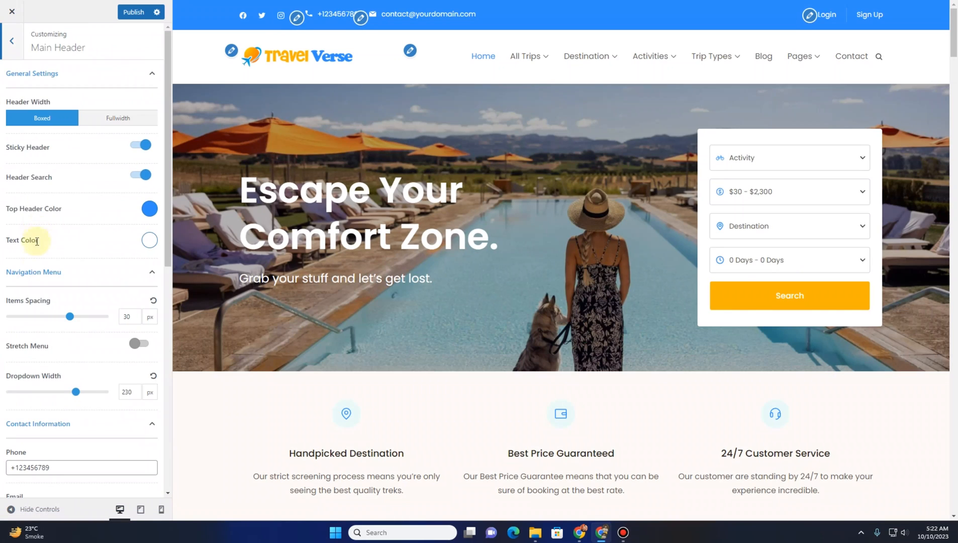
{"action": "scroll", "coordinate": [35, 257], "scroll_direction": "down", "scroll_amount": 6}
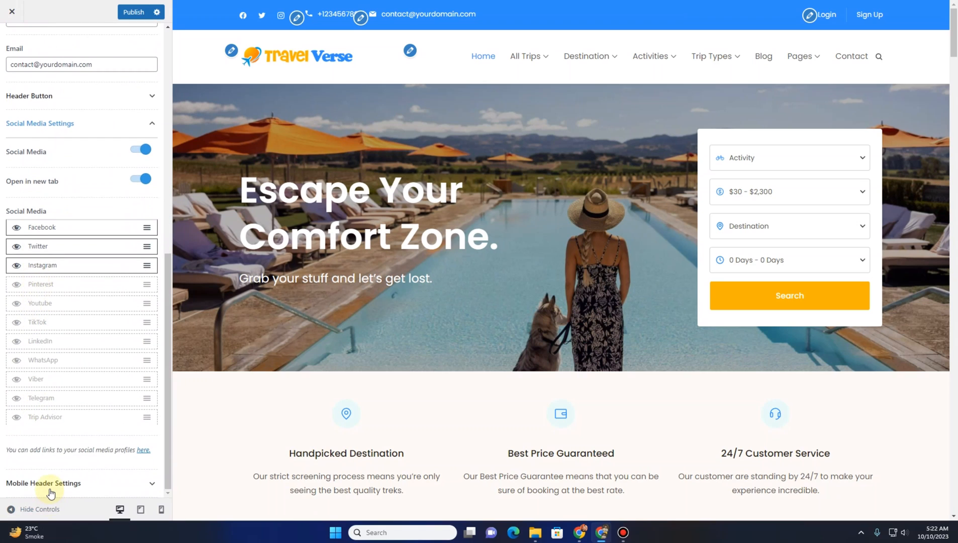
{"action": "left_click", "coordinate": [51, 483]}
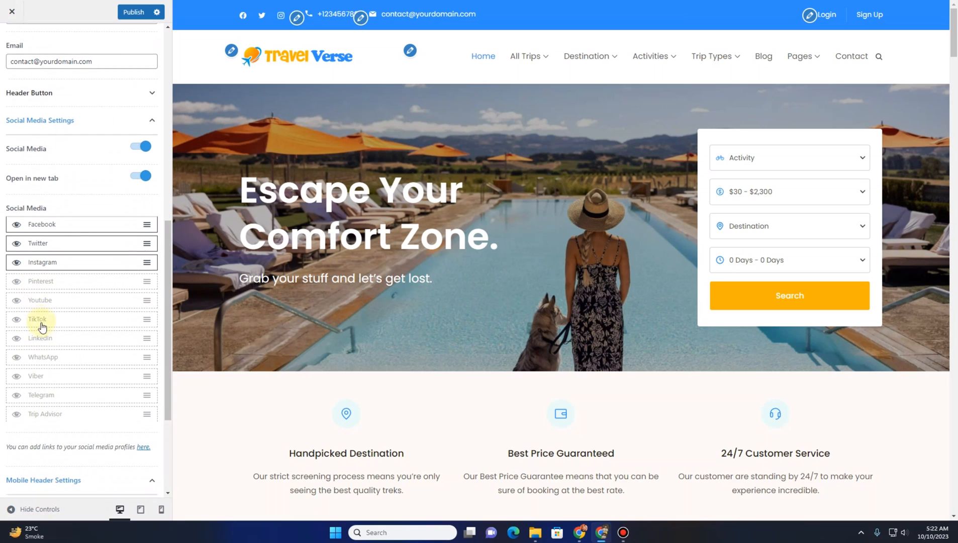
Preview the site in mobile view, toggling Show Search off and back on and opening the mobile menu
{"action": "left_click", "coordinate": [161, 509]}
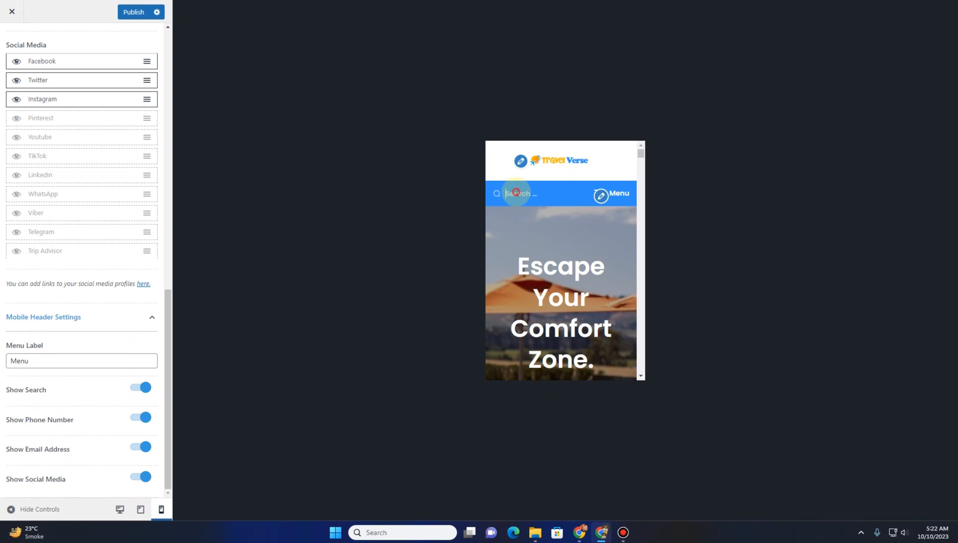
{"action": "left_click", "coordinate": [508, 193]}
{"action": "left_click", "coordinate": [140, 387]}
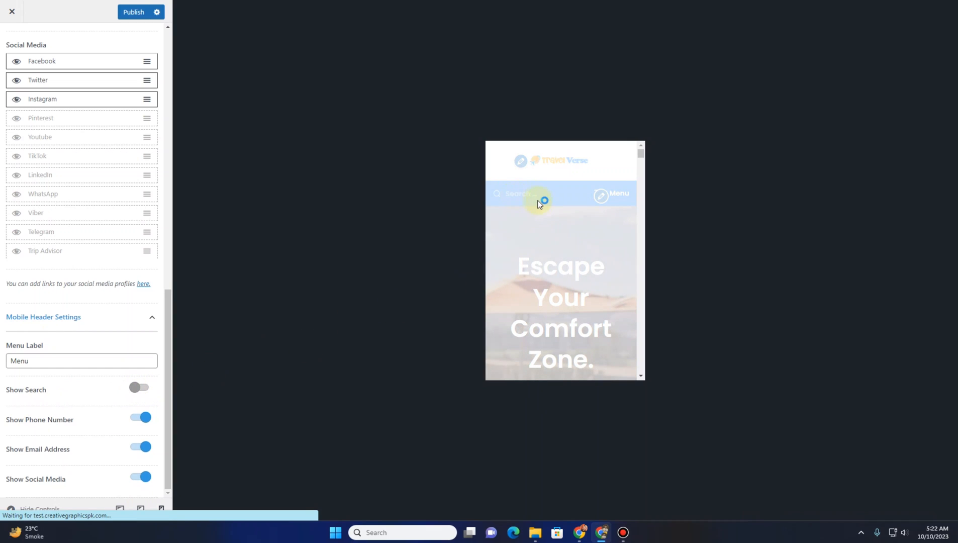
{"action": "left_click", "coordinate": [144, 389]}
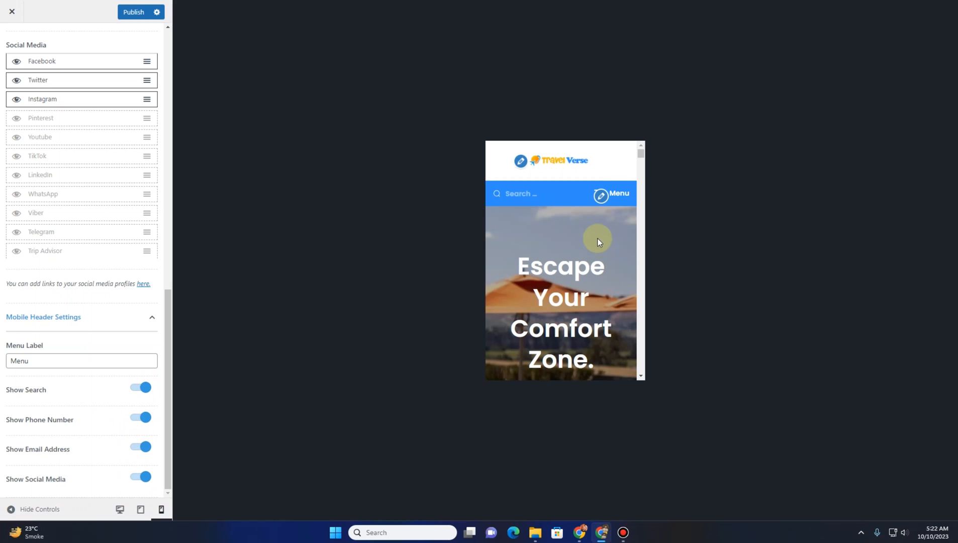
{"action": "left_click", "coordinate": [596, 194]}
{"action": "scroll", "coordinate": [540, 238], "scroll_direction": "down", "scroll_amount": 4}
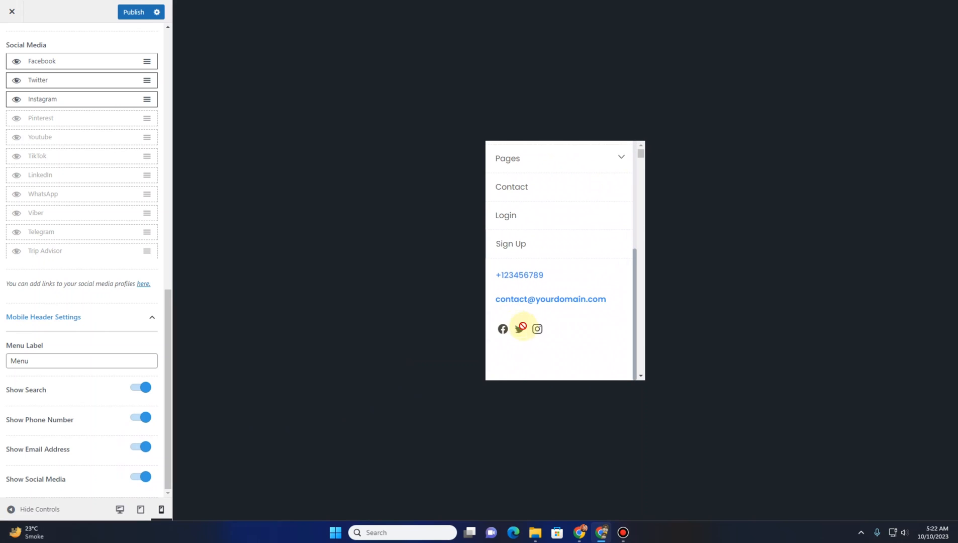
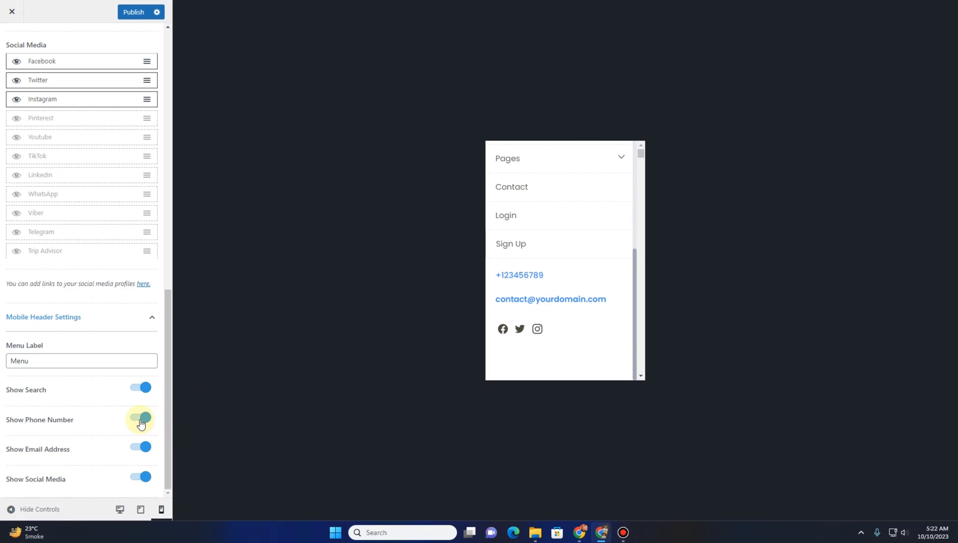
Switch back to desktop preview, publish the changes and leave the Main Header section
{"action": "left_click", "coordinate": [120, 510]}
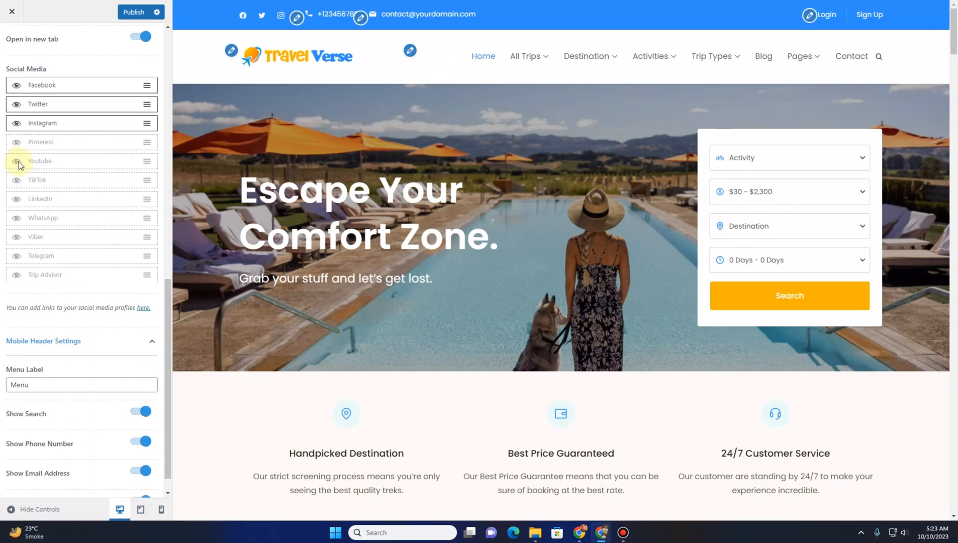
{"action": "left_click", "coordinate": [134, 11]}
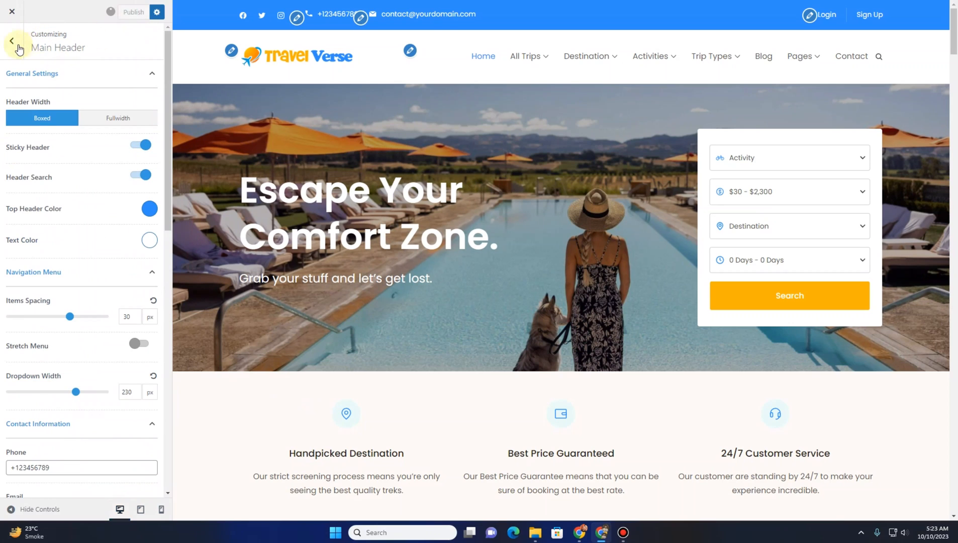
{"action": "left_click", "coordinate": [7, 45]}
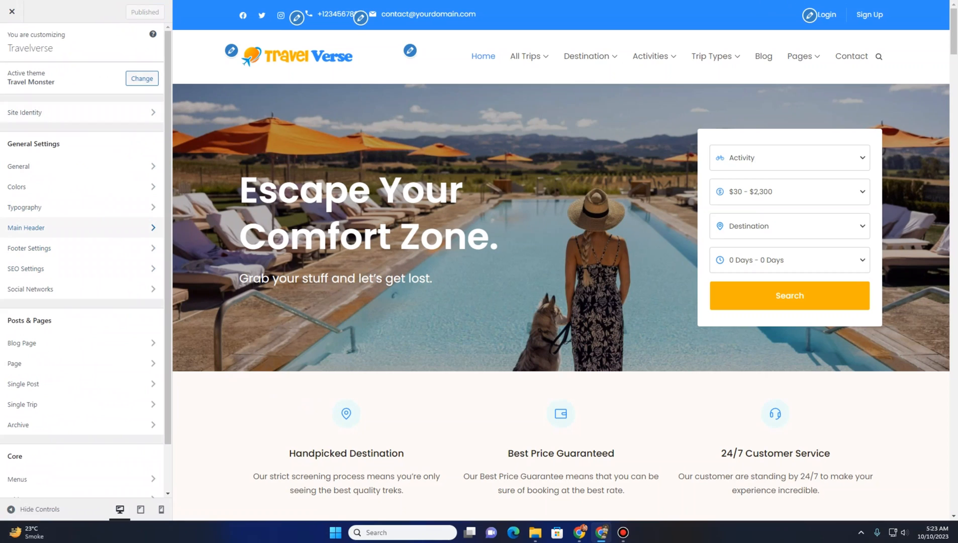
Set the Upper Footer background color to the header's blue, #2D8DFF, copied with the color picker extension
{"action": "left_click", "coordinate": [53, 251]}
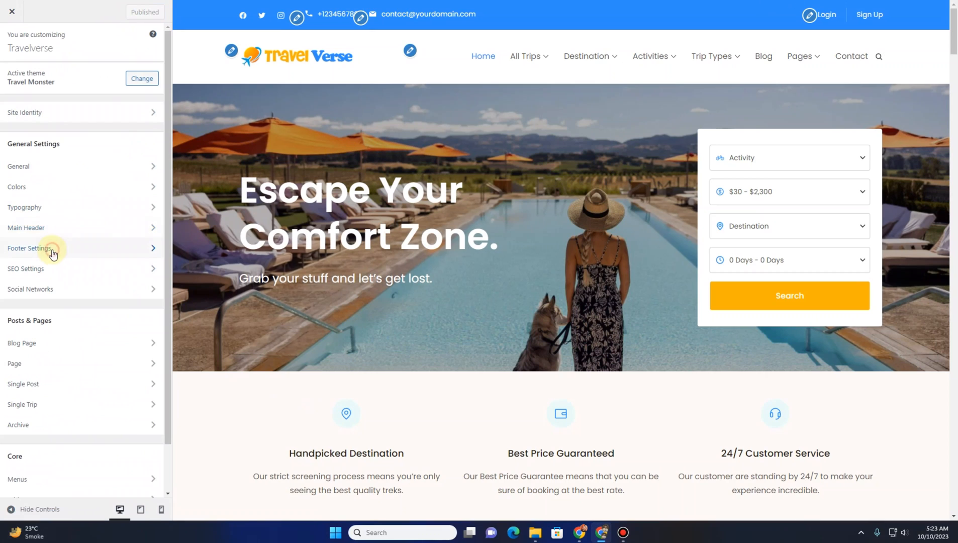
{"action": "scroll", "coordinate": [367, 261], "scroll_direction": "down", "scroll_amount": 15}
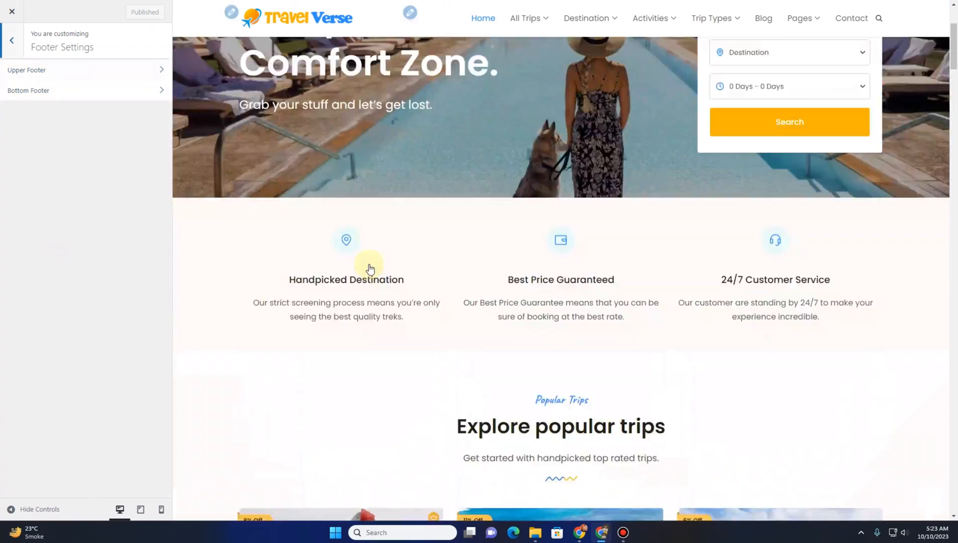
{"action": "scroll", "coordinate": [359, 267], "scroll_direction": "down", "scroll_amount": 15}
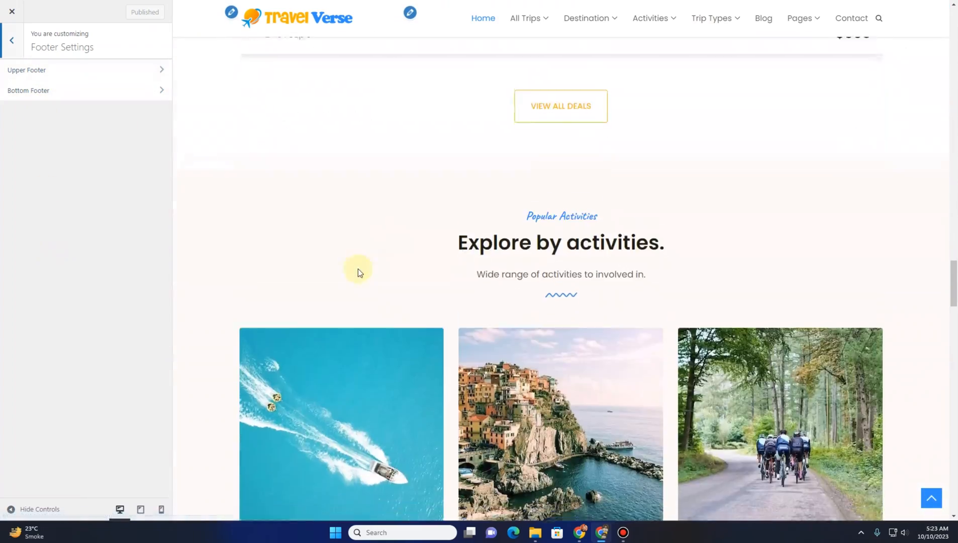
{"action": "scroll", "coordinate": [354, 269], "scroll_direction": "down", "scroll_amount": 15}
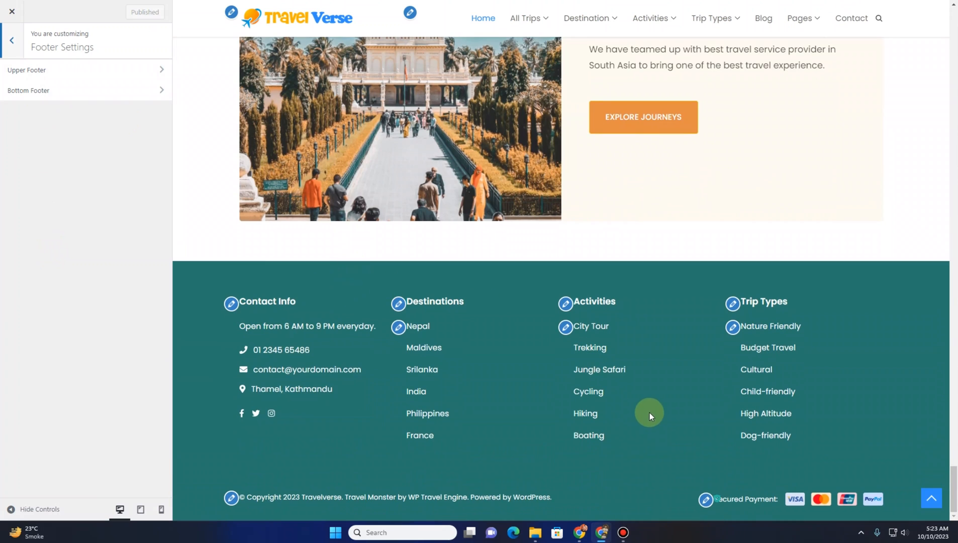
{"action": "left_click", "coordinate": [39, 76]}
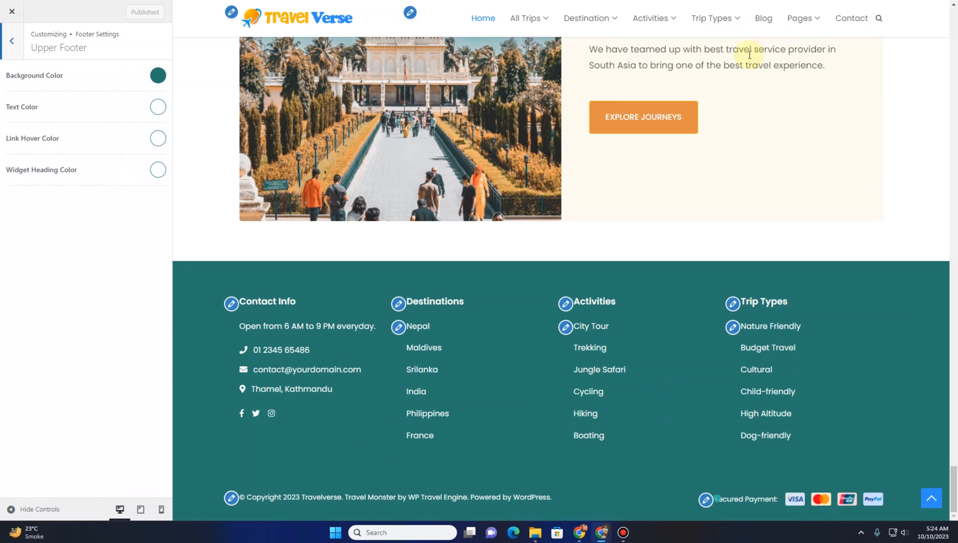
{"action": "left_click", "coordinate": [764, 1]}
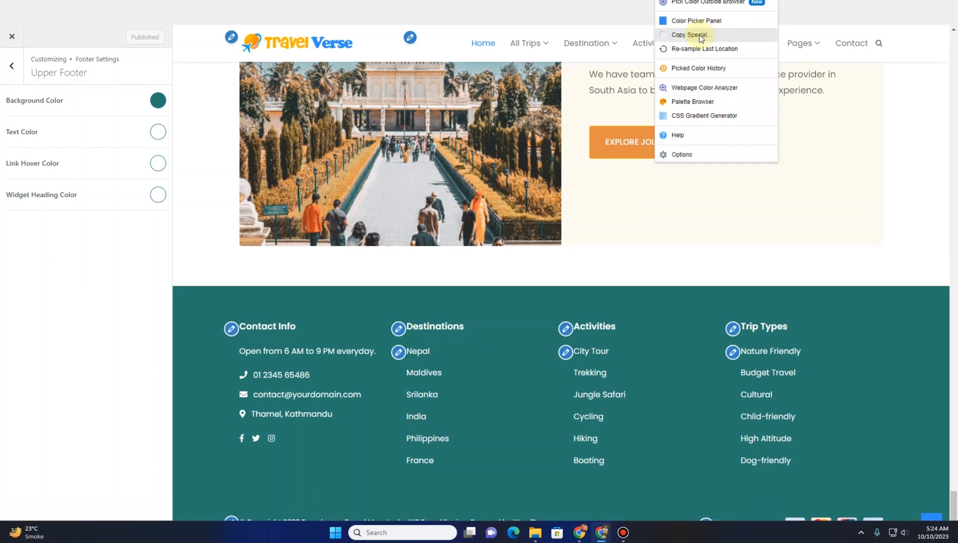
{"action": "left_click", "coordinate": [699, 34]}
{"action": "left_click", "coordinate": [699, 54]}
{"action": "left_click", "coordinate": [157, 75]}
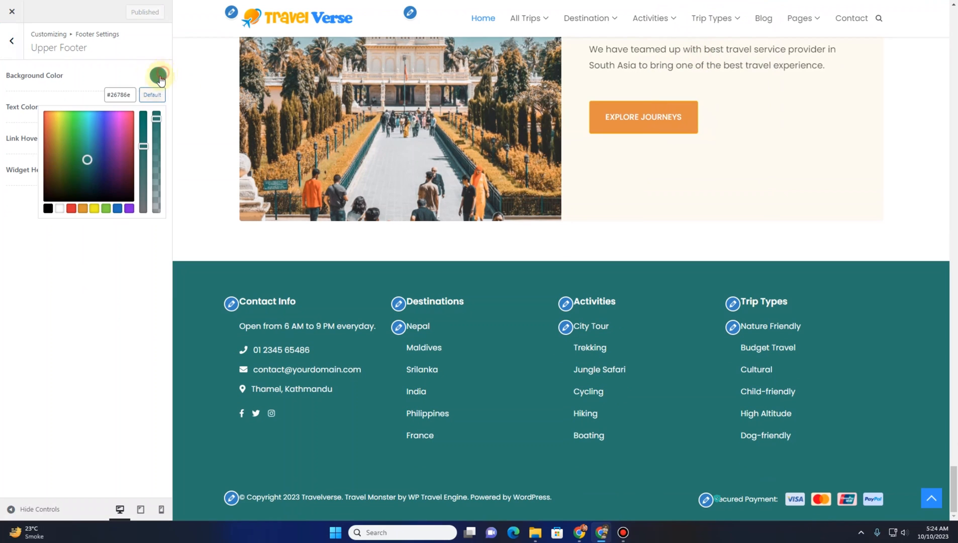
{"action": "triple_click", "coordinate": [129, 96]}
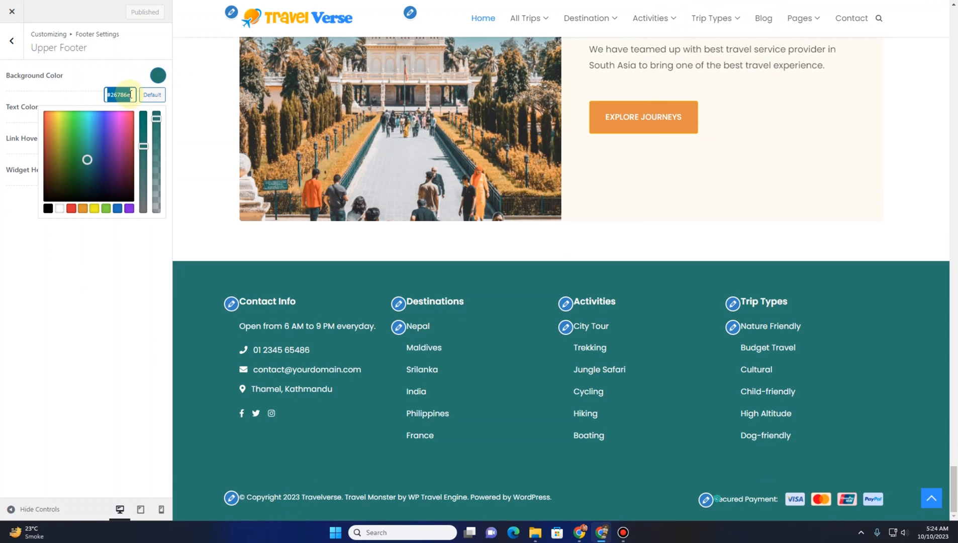
{"action": "key", "text": "ctrl+v"}
{"action": "left_click", "coordinate": [96, 281]}
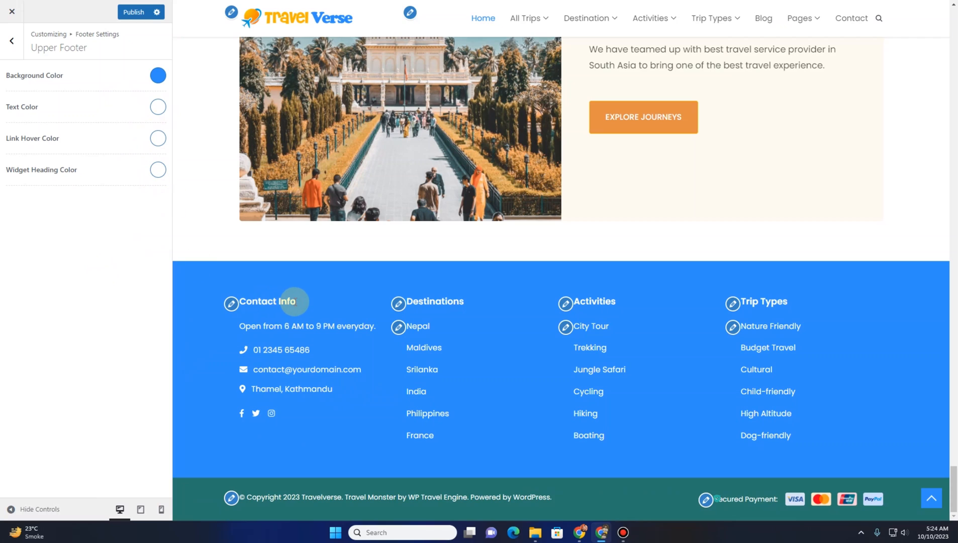
In Bottom Footer's Copyright Settings, set the footer copyright text to © Copyright 2023 Travelverse
{"action": "left_click_drag", "start_coordinate": [296, 300], "coordinate": [246, 301]}
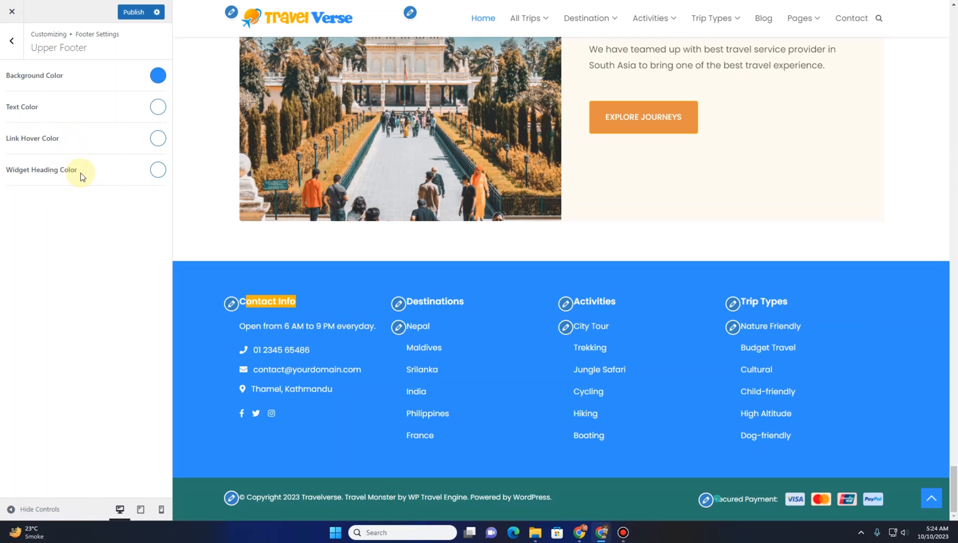
{"action": "left_click", "coordinate": [6, 43]}
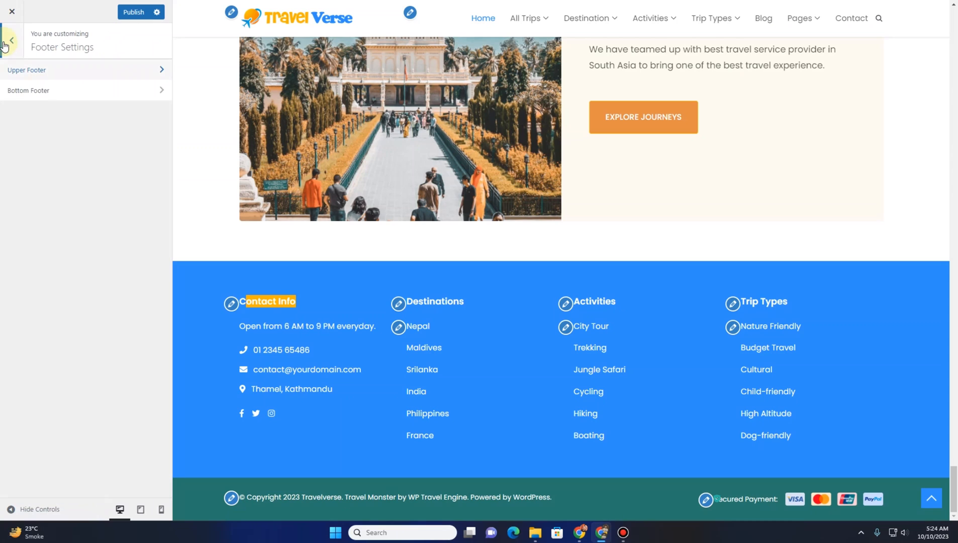
{"action": "left_click", "coordinate": [31, 98]}
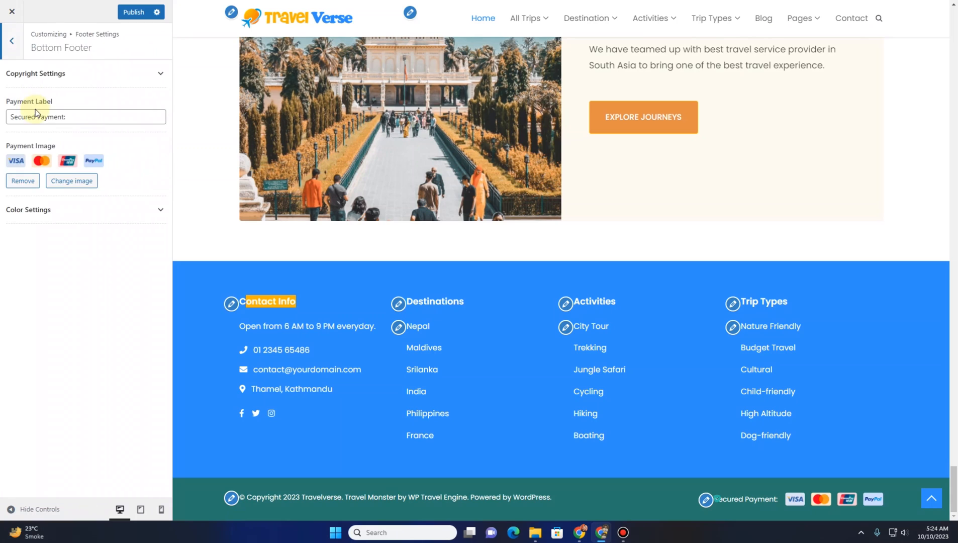
{"action": "left_click", "coordinate": [161, 76]}
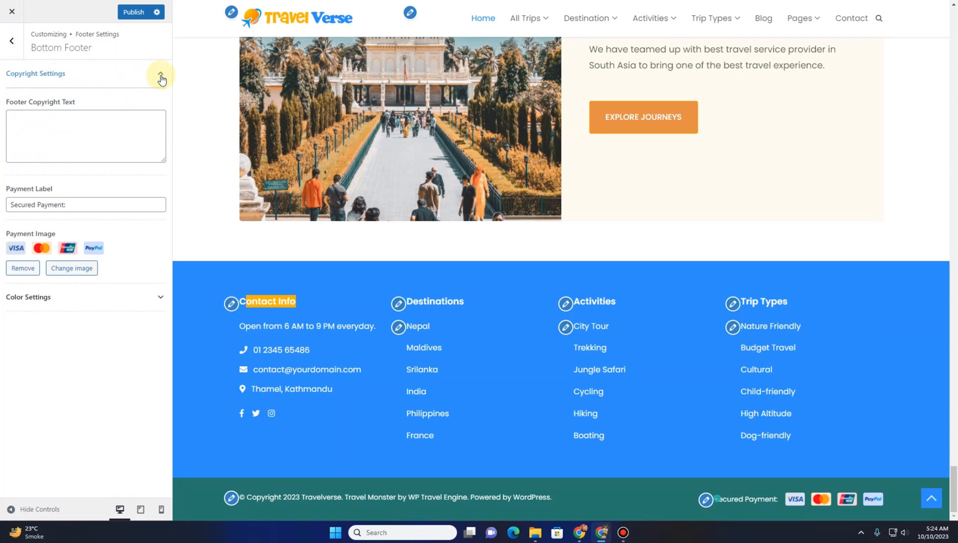
{"action": "left_click", "coordinate": [160, 77]}
{"action": "left_click", "coordinate": [160, 77]}
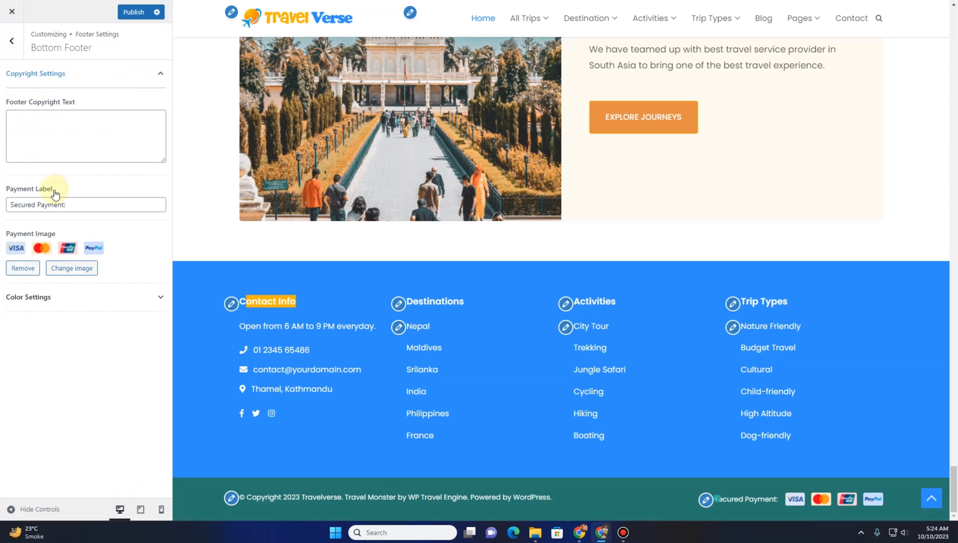
{"action": "left_click", "coordinate": [62, 143]}
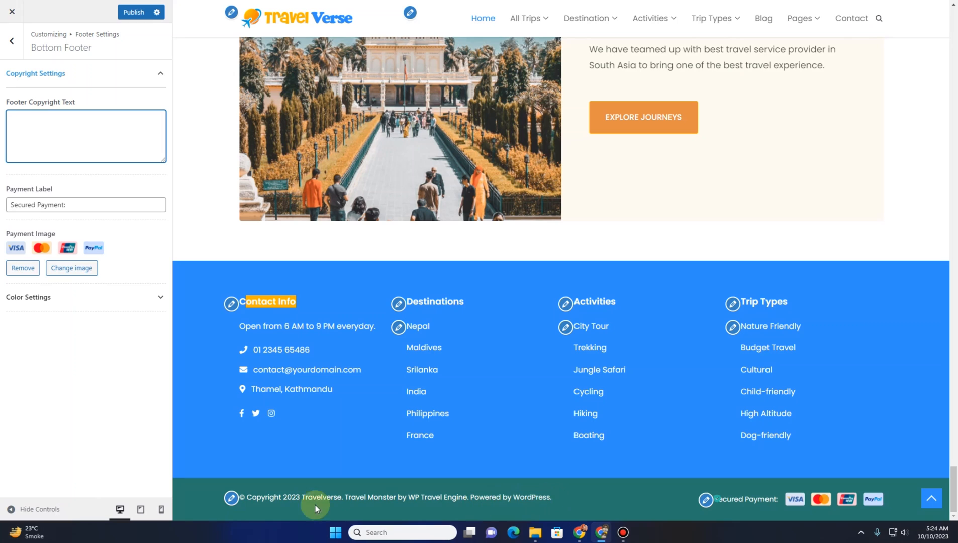
{"action": "left_click_drag", "start_coordinate": [241, 497], "coordinate": [342, 499]}
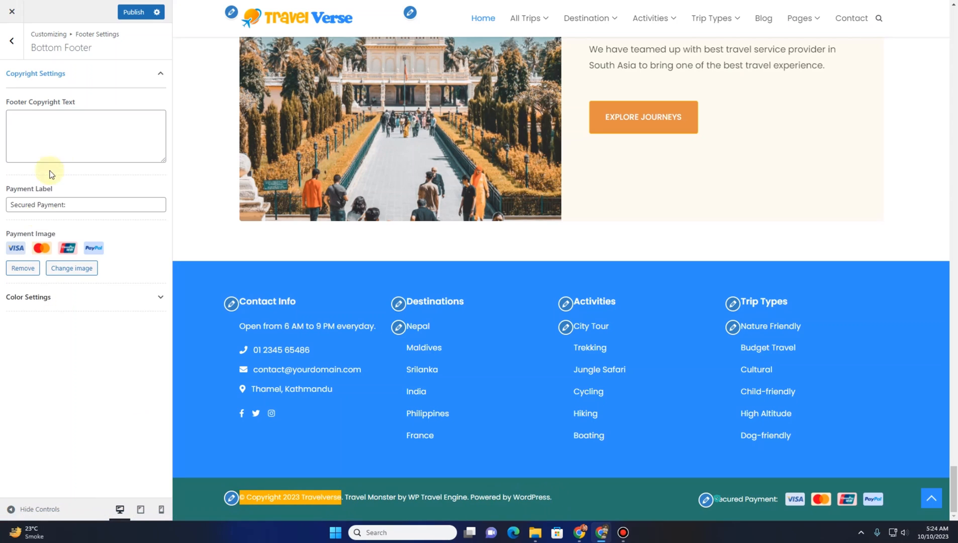
{"action": "left_click", "coordinate": [64, 121]}
{"action": "key", "text": "ctrl+v"}
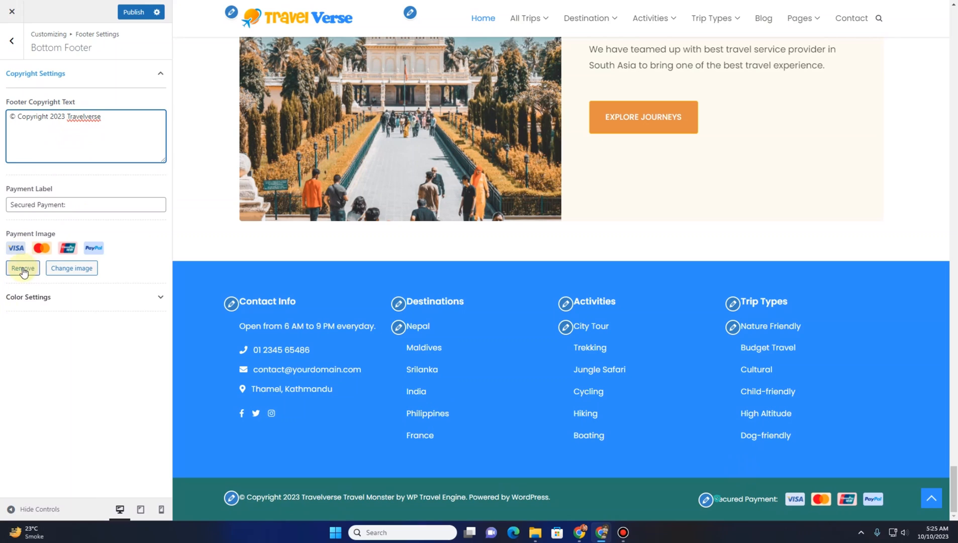
Set the Bottom Footer background color to #2D8DFF, copied from the header with the color picker extension
{"action": "left_click", "coordinate": [71, 303]}
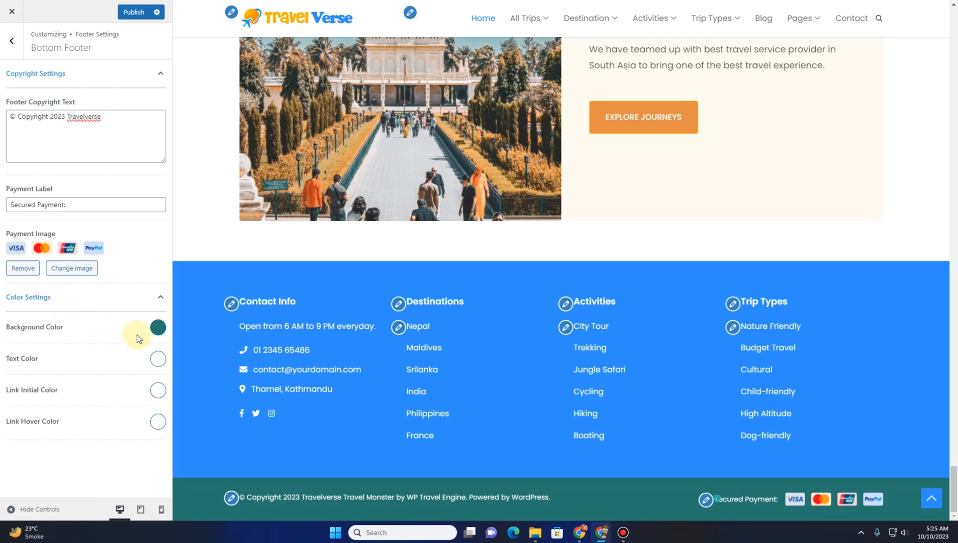
{"action": "left_click", "coordinate": [157, 328]}
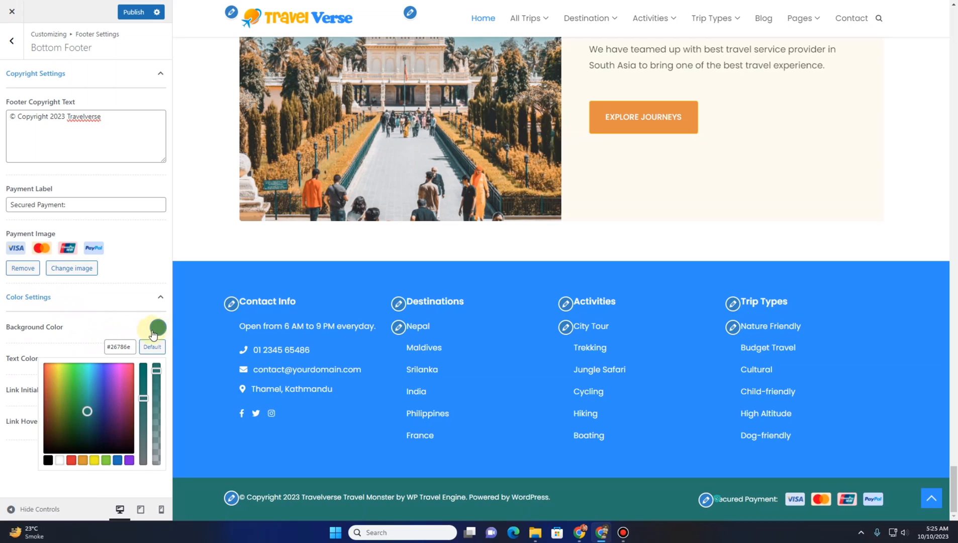
{"action": "left_click", "coordinate": [125, 346]}
{"action": "key", "text": "ctrl+v"}
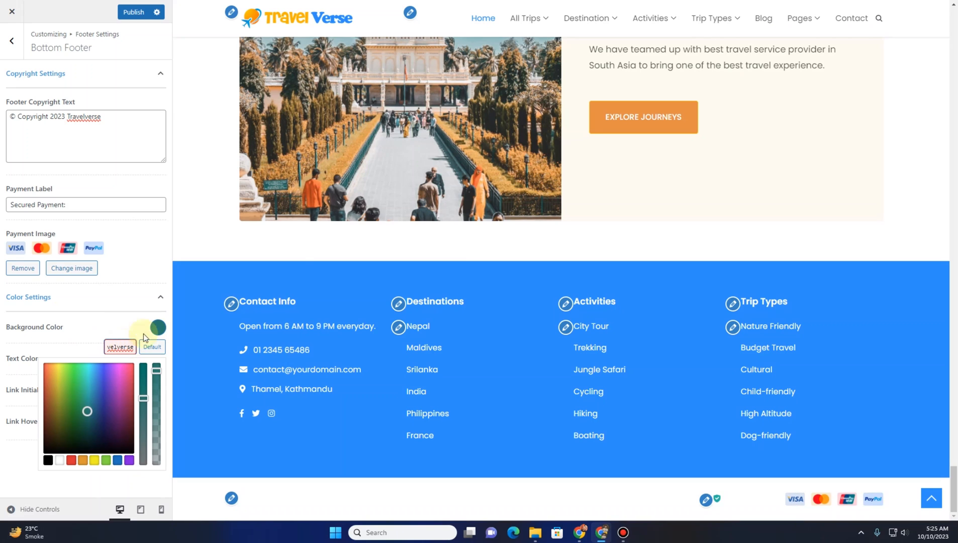
{"action": "left_click", "coordinate": [772, 2]}
{"action": "left_click", "coordinate": [714, 34]}
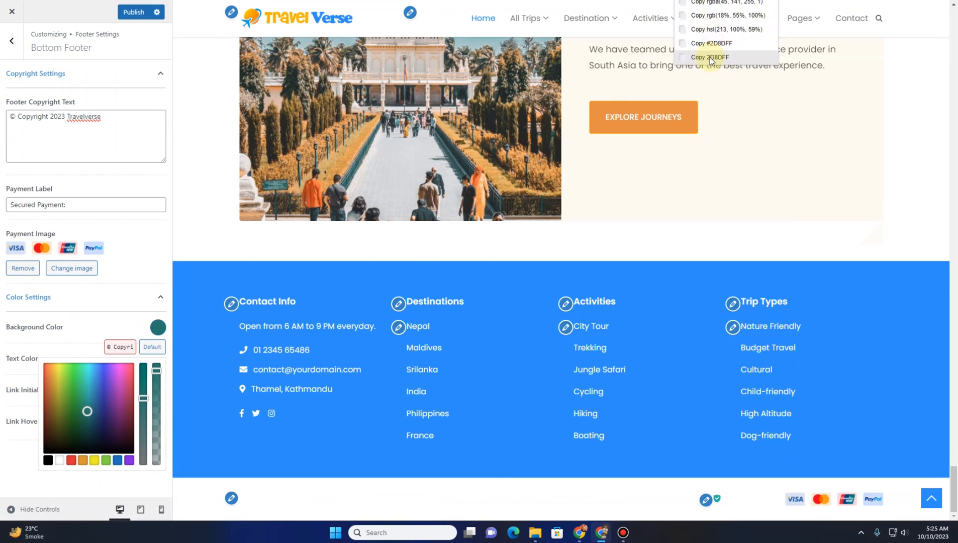
{"action": "left_click", "coordinate": [711, 58]}
{"action": "key", "text": "ctrl+a"}
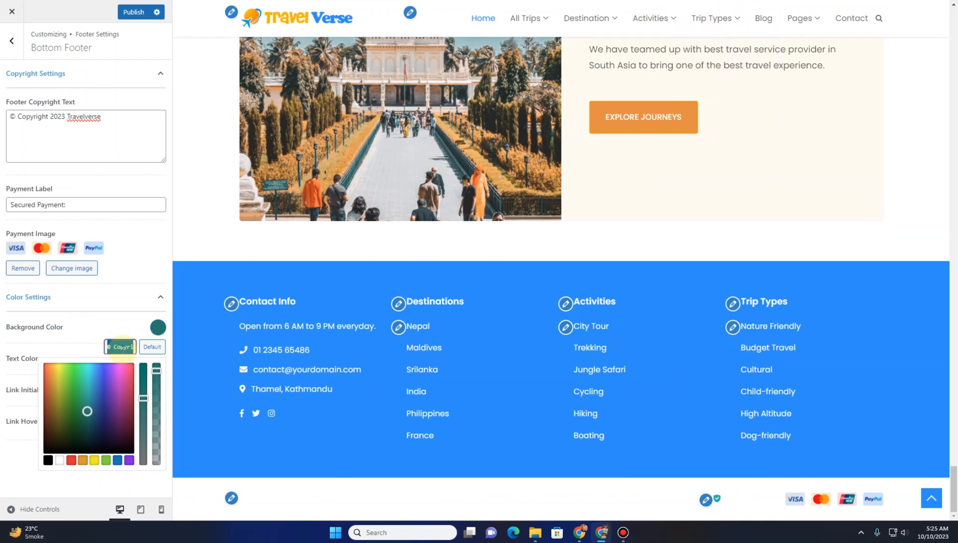
{"action": "key", "text": "ctrl+v"}
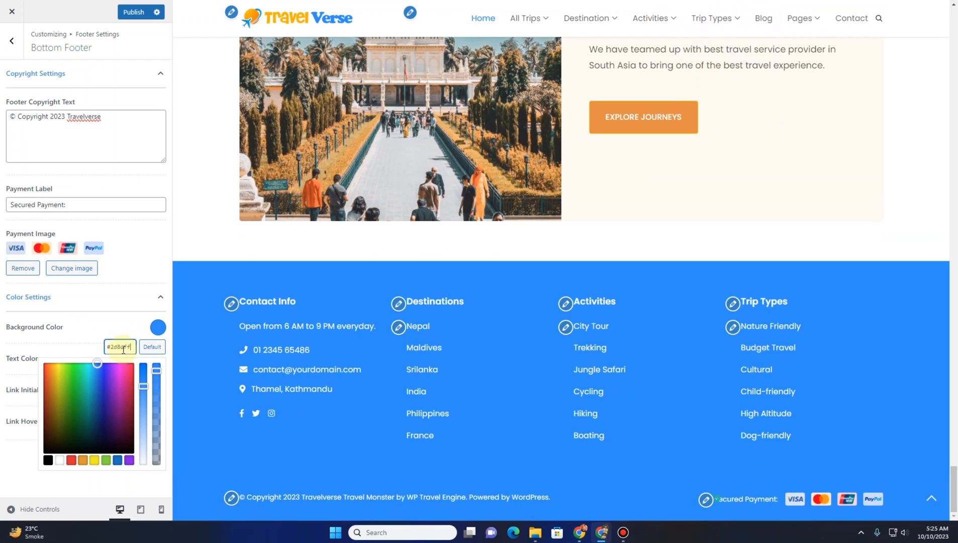
{"action": "left_click", "coordinate": [56, 322]}
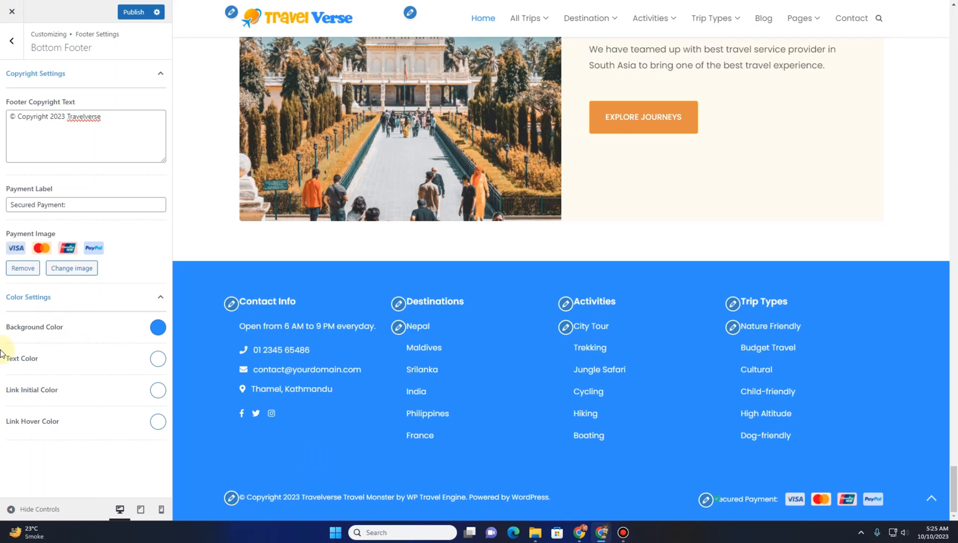
Open SEO Settings and preview the breadcrumb on the France destination page and the Paris Effiel Tower Tour 1 Day Tour page
{"action": "left_click", "coordinate": [9, 55]}
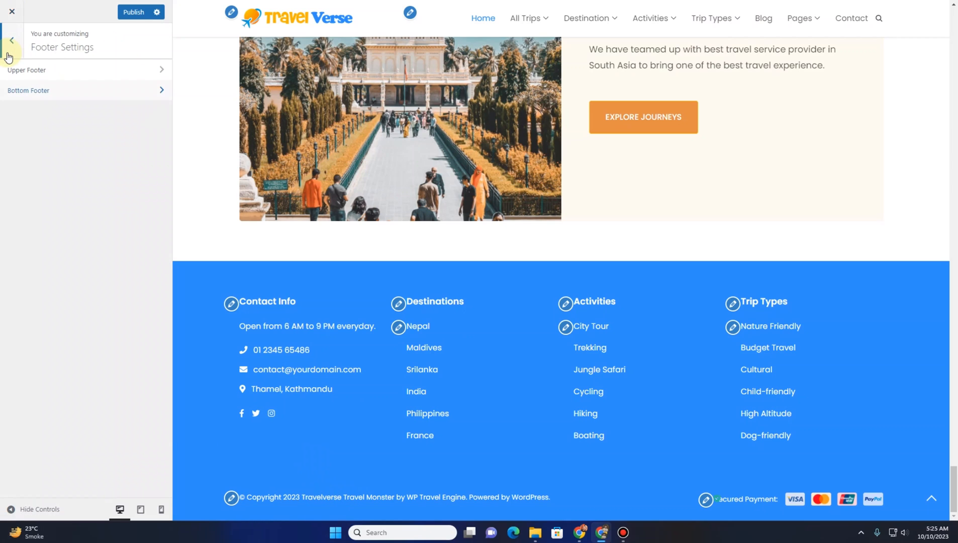
{"action": "left_click", "coordinate": [8, 55]}
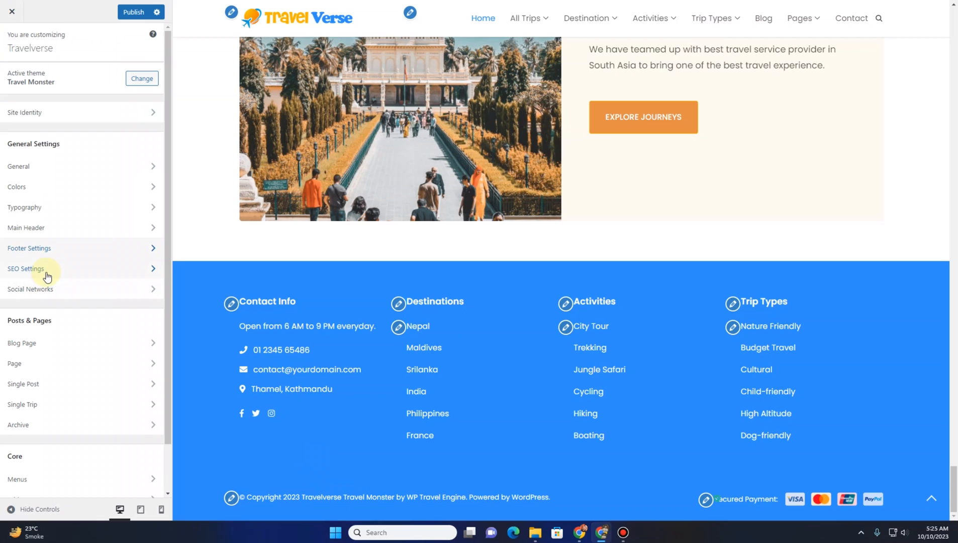
{"action": "left_click", "coordinate": [47, 273]}
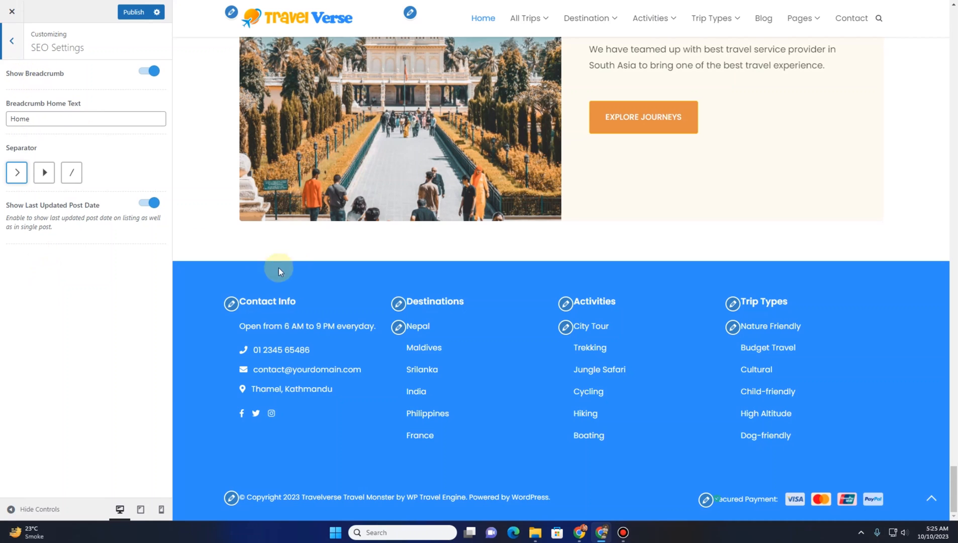
{"action": "scroll", "coordinate": [277, 269], "scroll_direction": "up", "scroll_amount": 20}
{"action": "scroll", "coordinate": [246, 285], "scroll_direction": "up", "scroll_amount": 10}
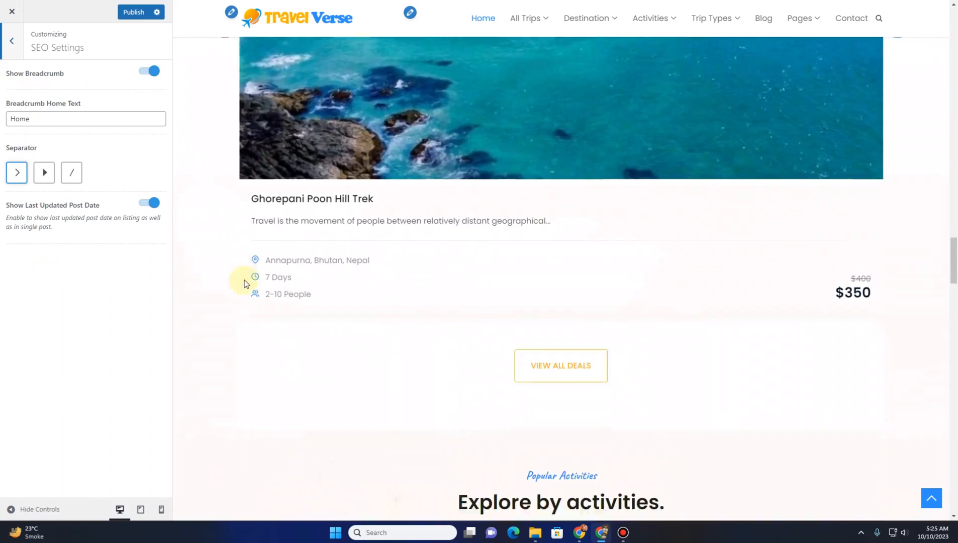
{"action": "scroll", "coordinate": [306, 297], "scroll_direction": "up", "scroll_amount": 15}
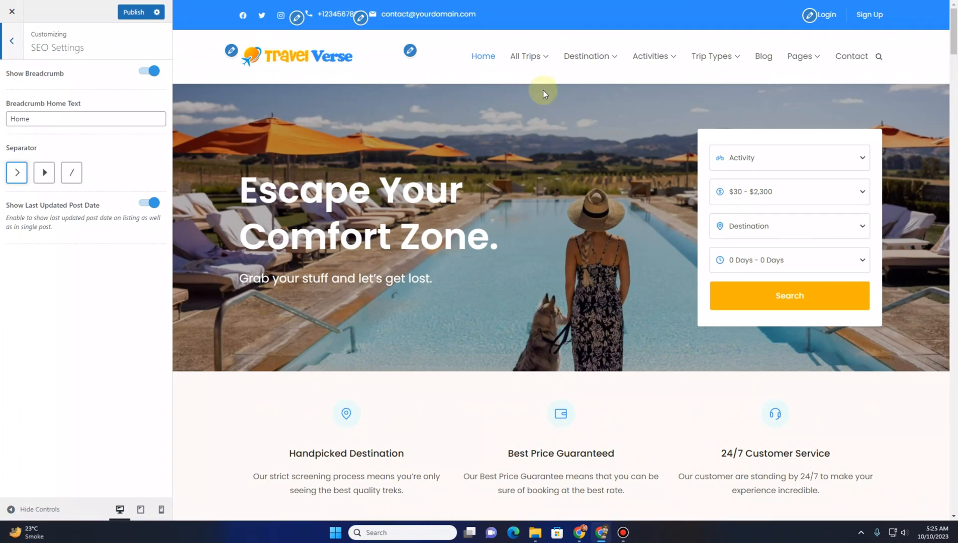
{"action": "mouse_move", "coordinate": [566, 59]}
{"action": "mouse_move", "coordinate": [587, 95]}
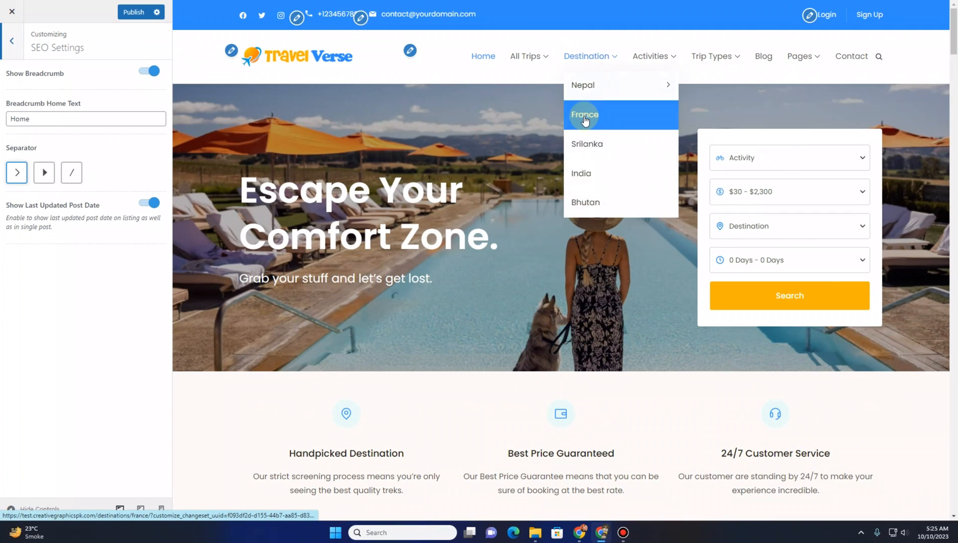
{"action": "left_click", "coordinate": [583, 116]}
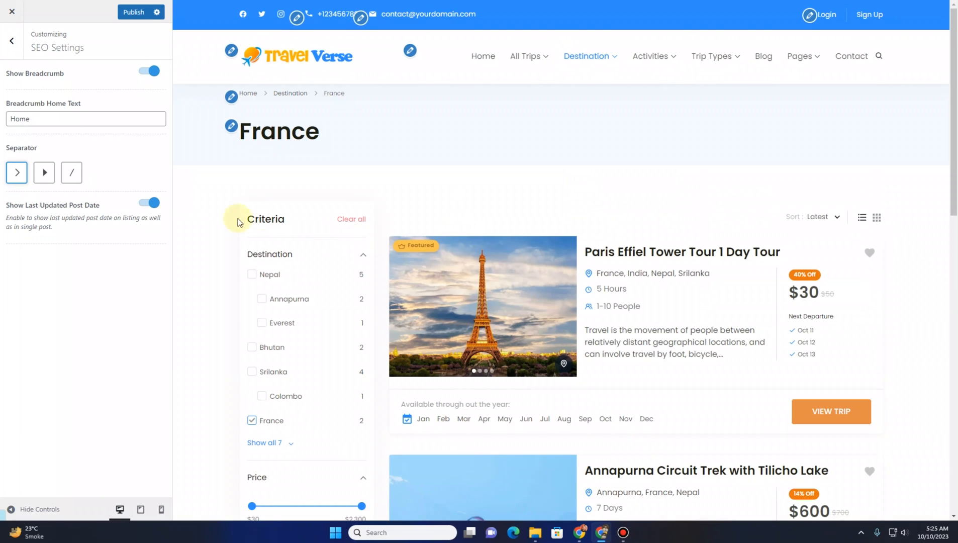
{"action": "left_click", "coordinate": [682, 255]}
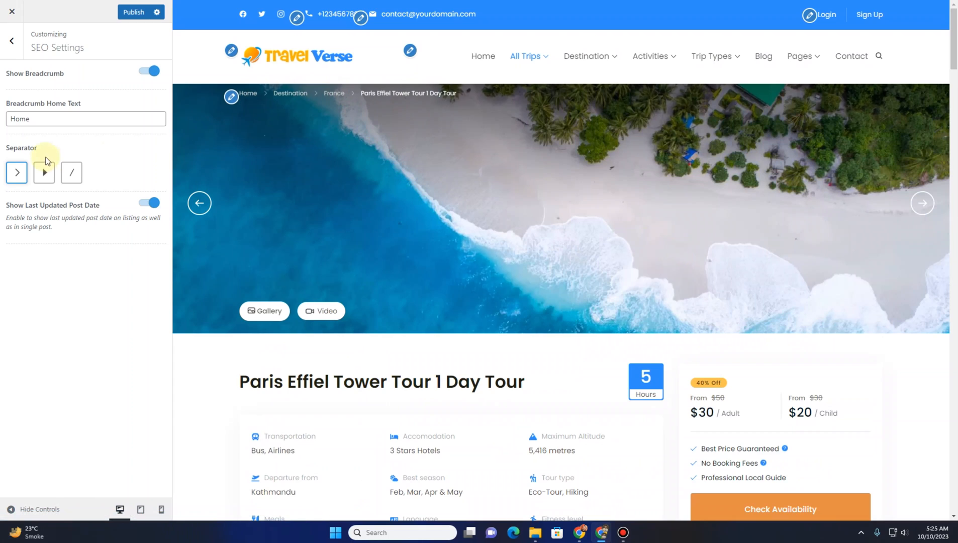
Switch the breadcrumb off and back on, then leave SEO Settings
{"action": "left_click", "coordinate": [141, 73]}
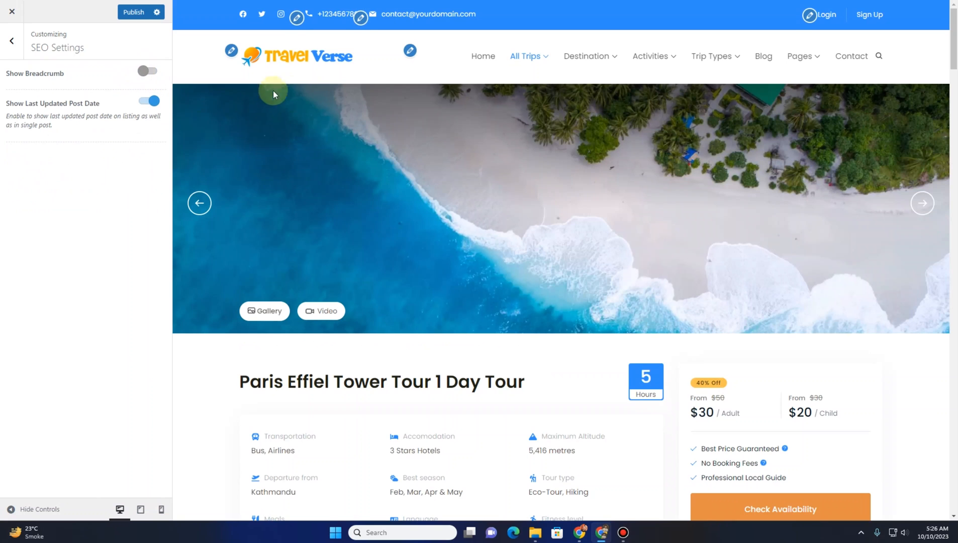
{"action": "left_click", "coordinate": [151, 74]}
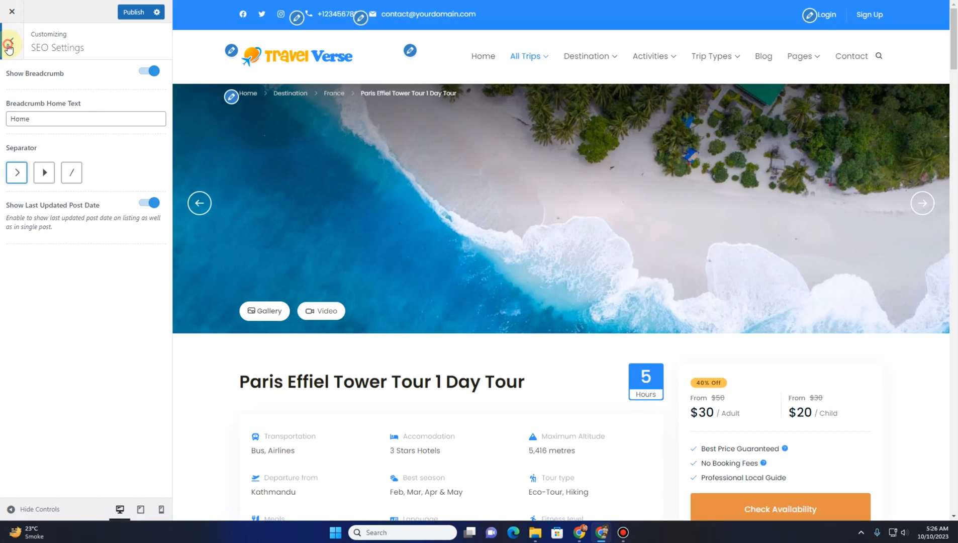
{"action": "left_click", "coordinate": [9, 46]}
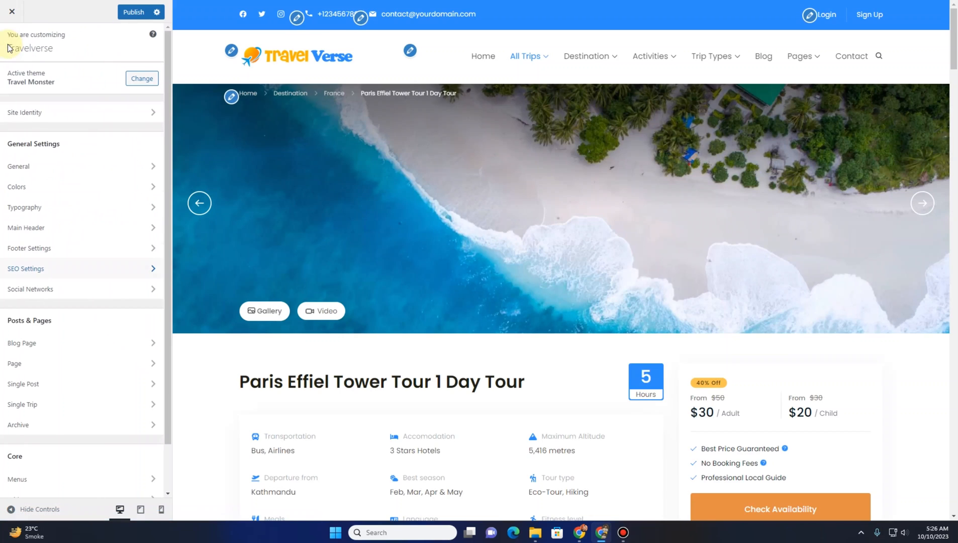
Open Social Networks to review the social media account links, then return to the main customizer menu
{"action": "left_click", "coordinate": [38, 296]}
{"action": "scroll", "coordinate": [41, 181], "scroll_direction": "down", "scroll_amount": 2}
{"action": "scroll", "coordinate": [43, 189], "scroll_direction": "up", "scroll_amount": 2}
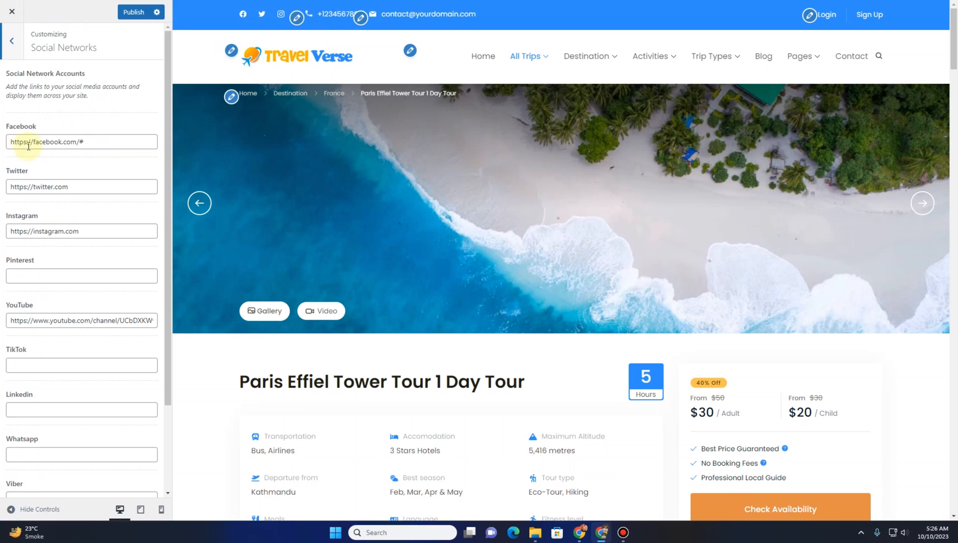
{"action": "left_click", "coordinate": [2, 45]}
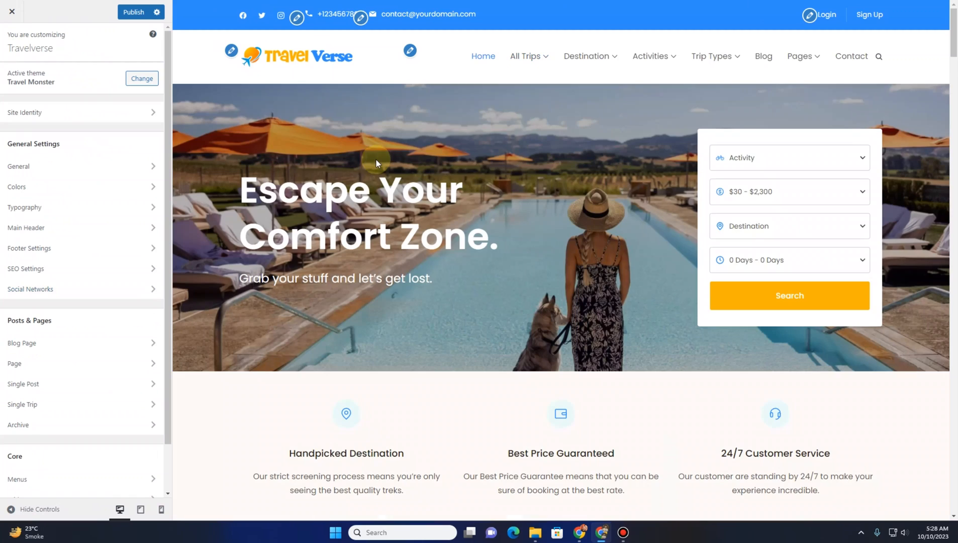
Open the Blog Page settings and preview the Blog page through its posts
{"action": "left_click", "coordinate": [49, 345]}
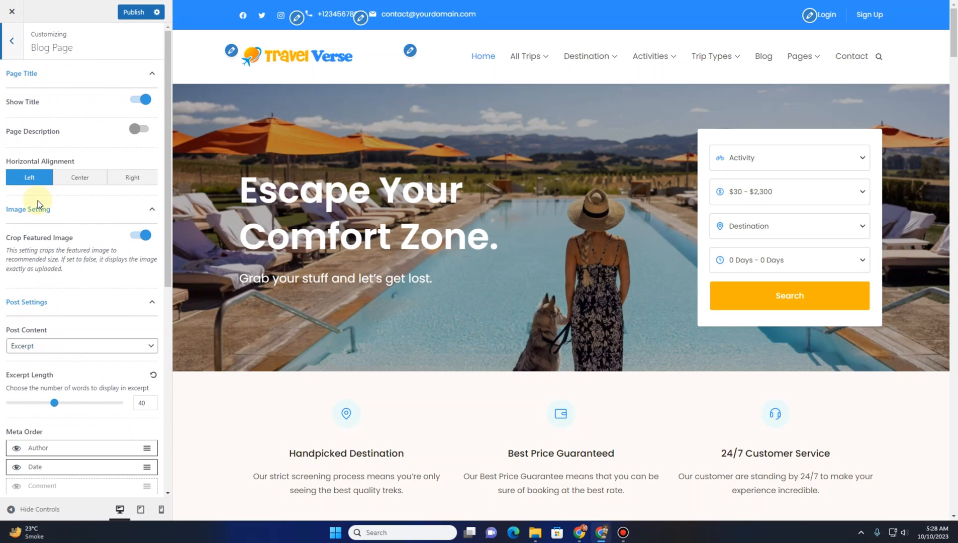
{"action": "left_click", "coordinate": [764, 59]}
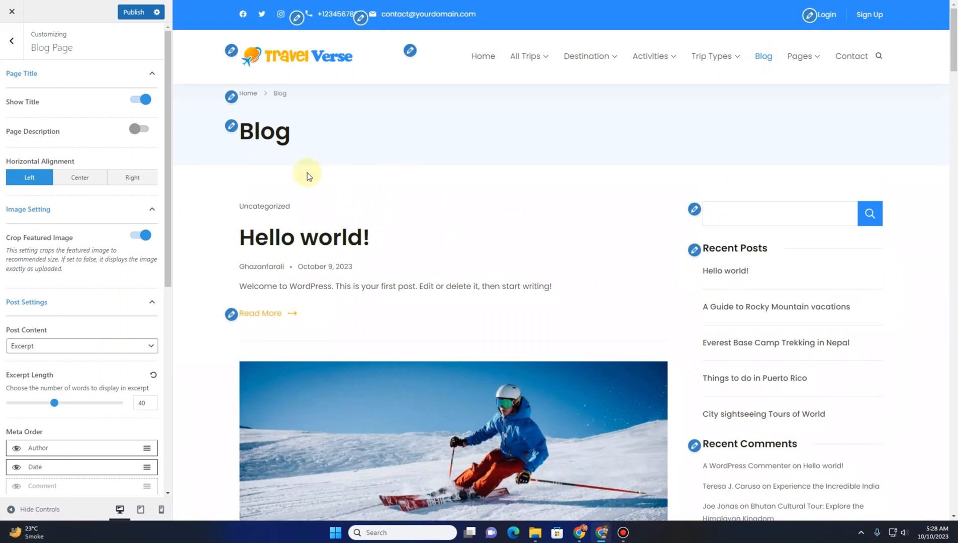
{"action": "scroll", "coordinate": [410, 248], "scroll_direction": "down", "scroll_amount": 5}
{"action": "scroll", "coordinate": [410, 248], "scroll_direction": "down", "scroll_amount": 5}
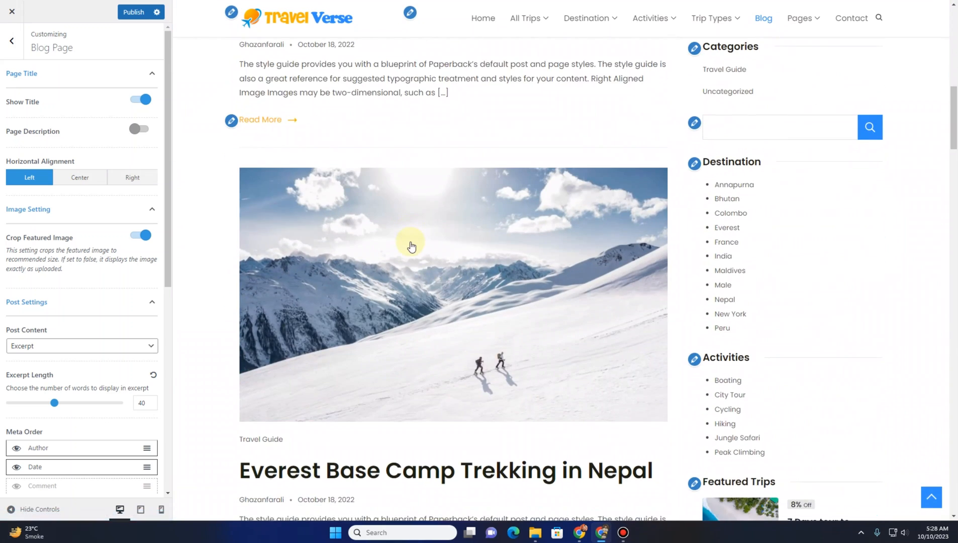
{"action": "scroll", "coordinate": [411, 246], "scroll_direction": "up", "scroll_amount": 10}
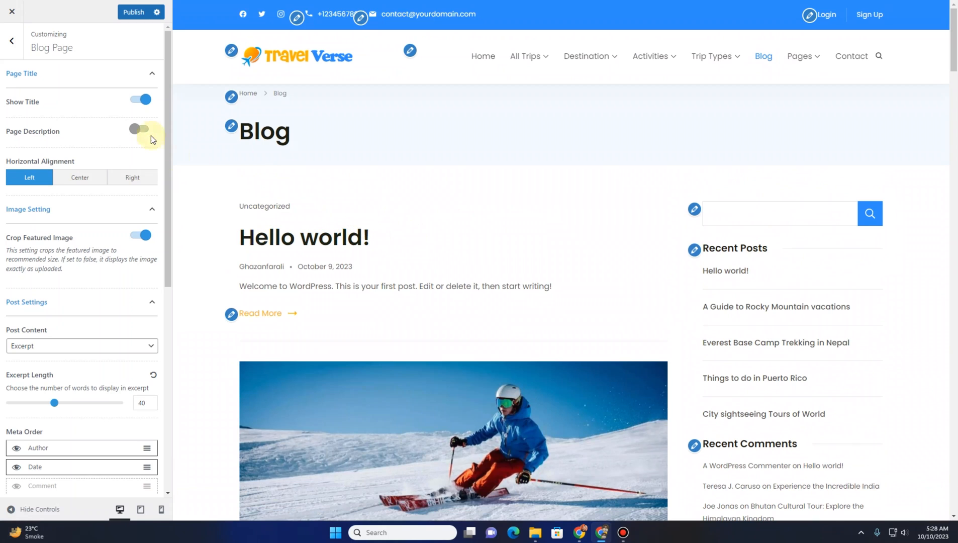
Try switching the blog Show Title and Page Description options off and on in the preview
{"action": "left_click", "coordinate": [141, 103]}
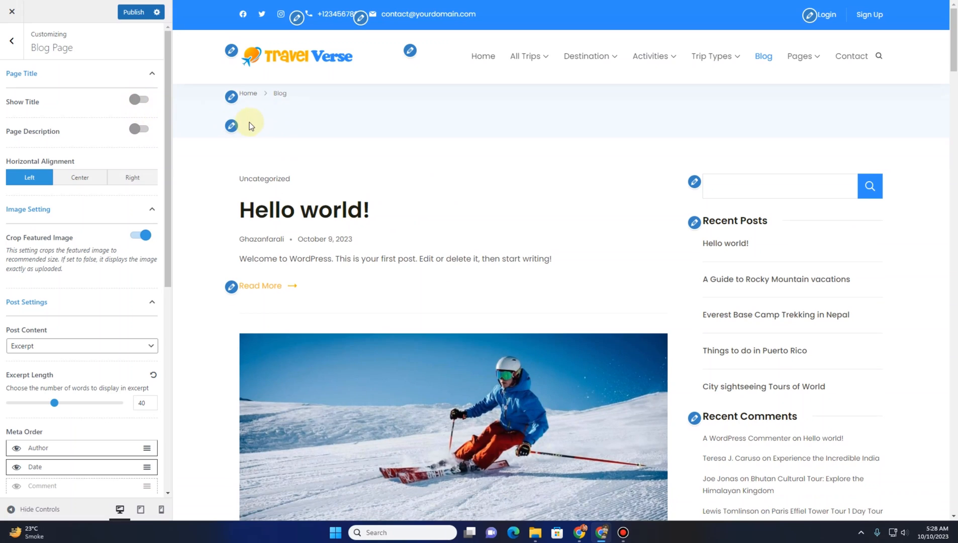
{"action": "left_click", "coordinate": [146, 102]}
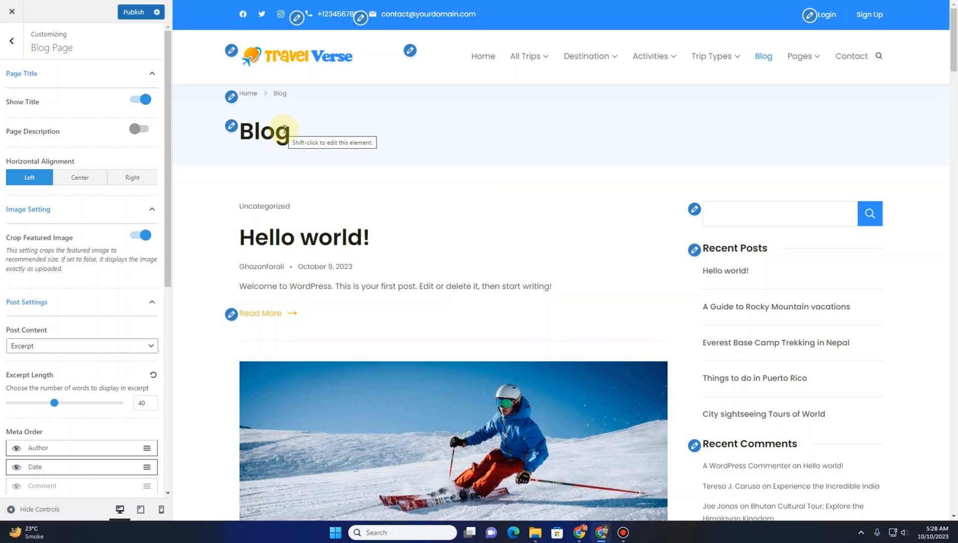
{"action": "left_click", "coordinate": [142, 131]}
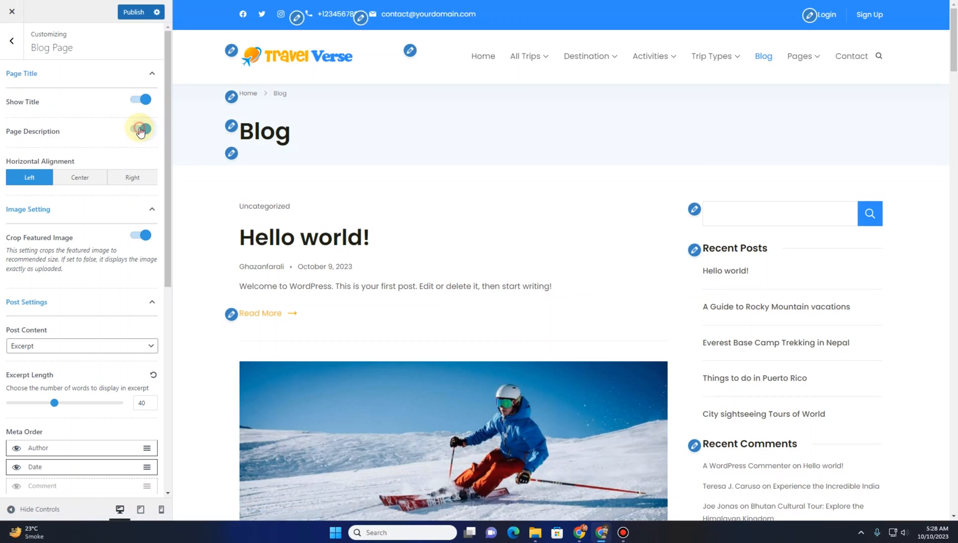
{"action": "left_click", "coordinate": [140, 130]}
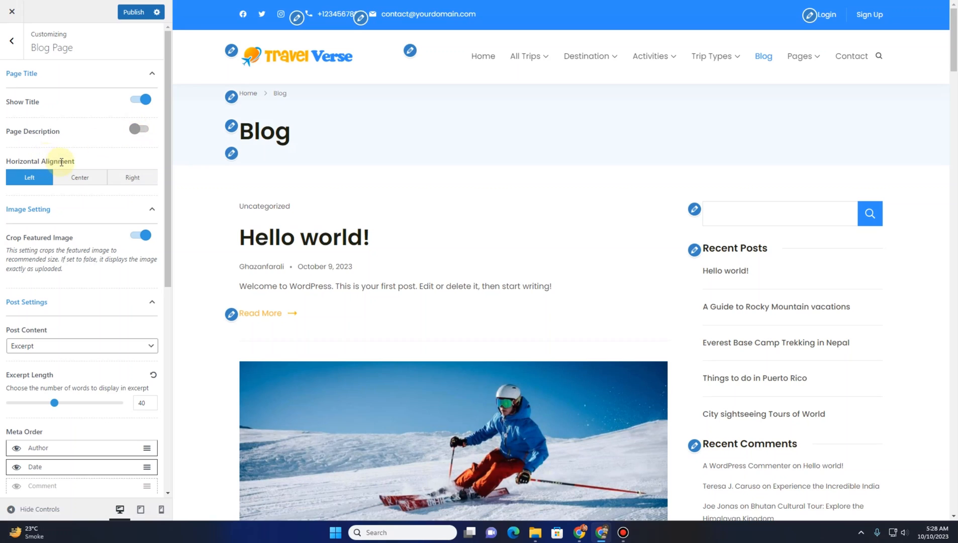
Try Center and Right horizontal alignment for the blog page title, returning it to Left
{"action": "left_click", "coordinate": [80, 180]}
{"action": "left_click", "coordinate": [146, 183]}
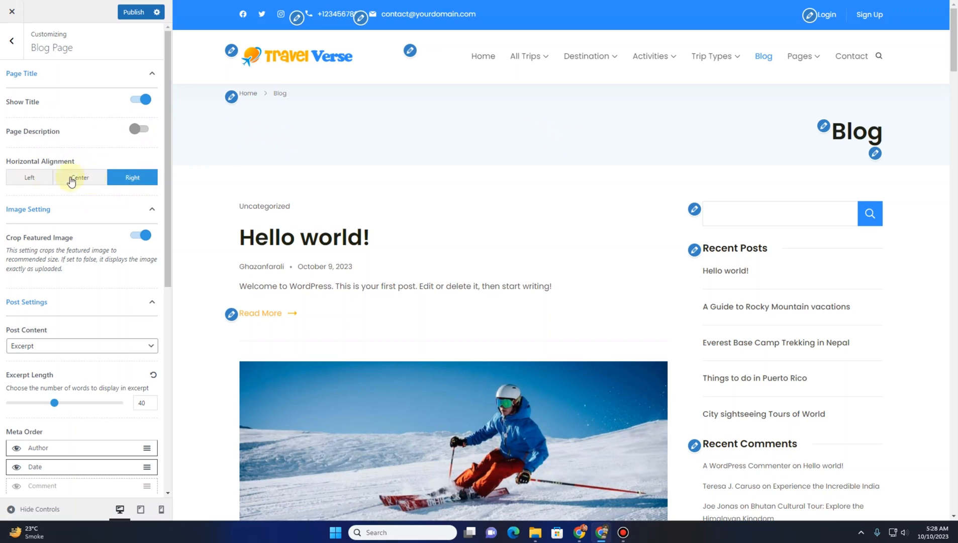
{"action": "left_click", "coordinate": [41, 182]}
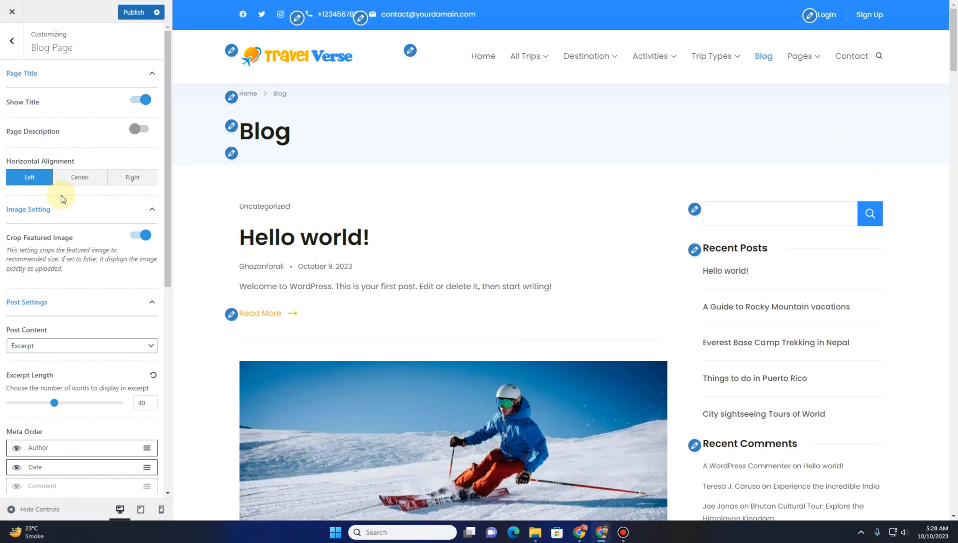
Scroll through the blog posts in the preview to examine the layout
{"action": "scroll", "coordinate": [71, 218], "scroll_direction": "down", "scroll_amount": 2}
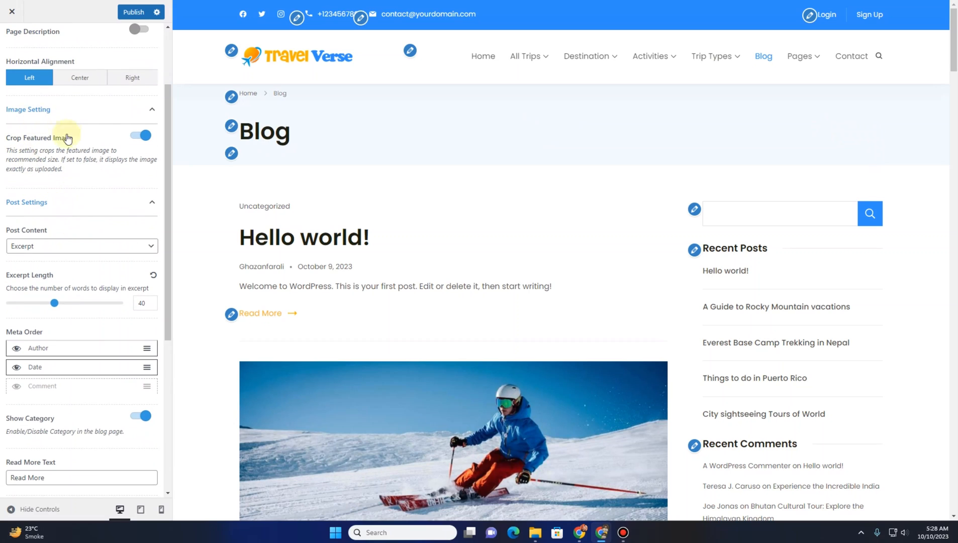
{"action": "scroll", "coordinate": [287, 257], "scroll_direction": "down", "scroll_amount": 3}
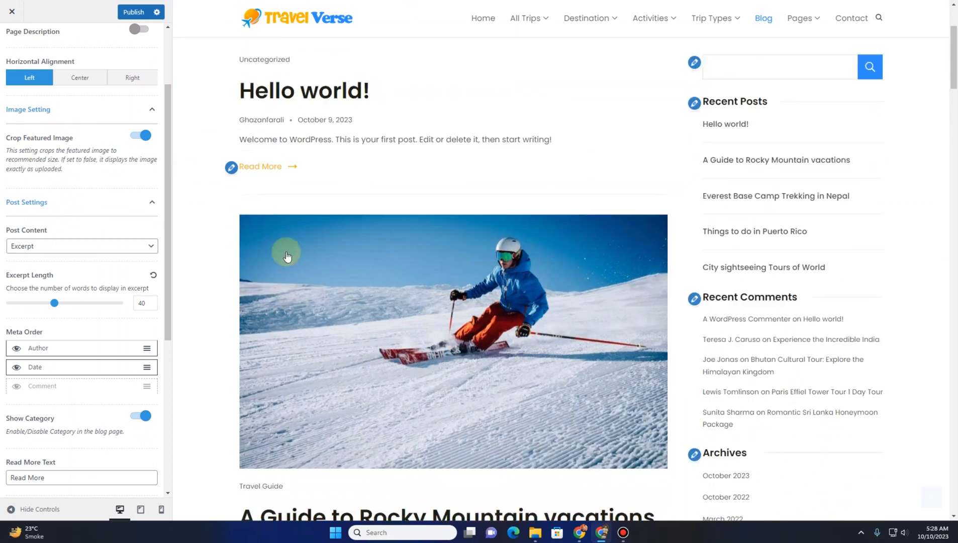
{"action": "scroll", "coordinate": [287, 256], "scroll_direction": "down", "scroll_amount": 2}
{"action": "scroll", "coordinate": [361, 198], "scroll_direction": "down", "scroll_amount": 7}
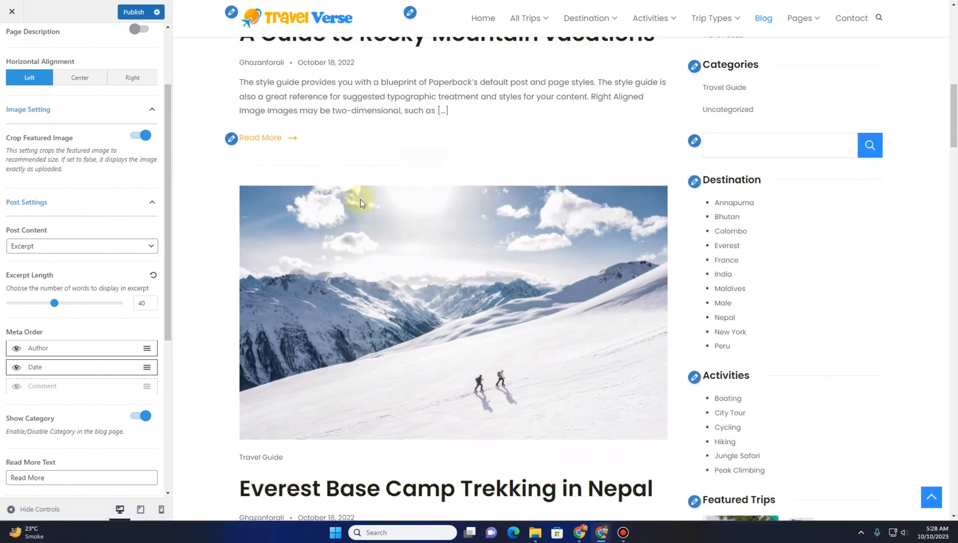
{"action": "scroll", "coordinate": [360, 198], "scroll_direction": "down", "scroll_amount": 12}
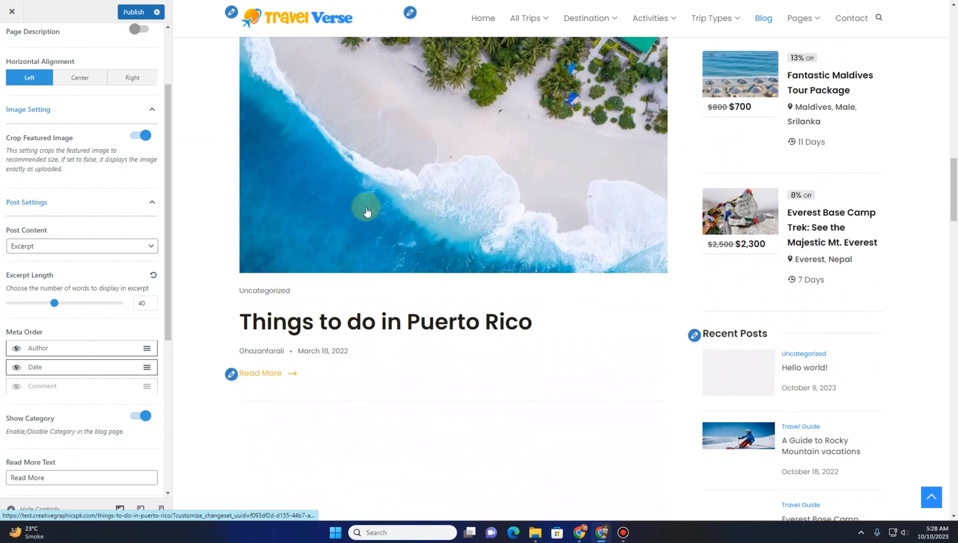
{"action": "scroll", "coordinate": [366, 211], "scroll_direction": "down", "scroll_amount": 10}
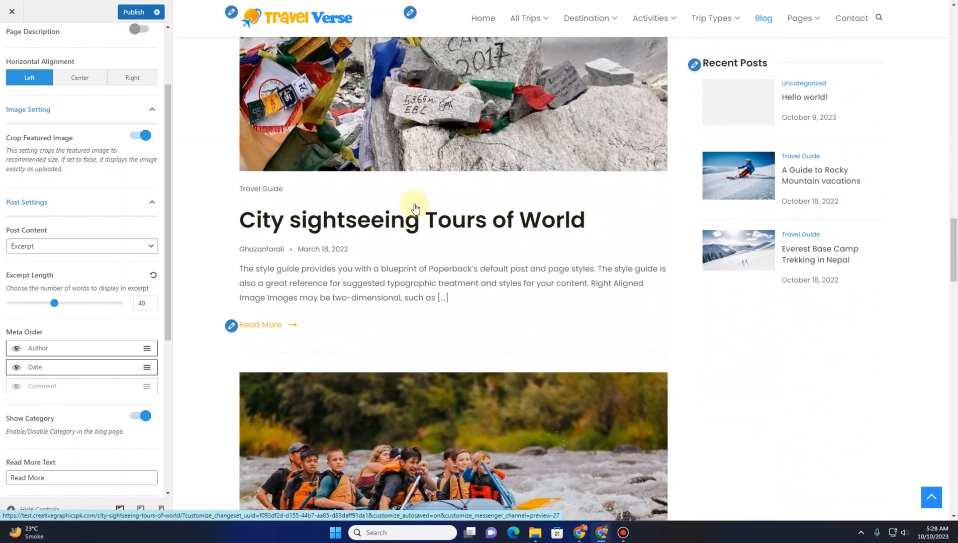
{"action": "scroll", "coordinate": [415, 208], "scroll_direction": "down", "scroll_amount": 6}
{"action": "scroll", "coordinate": [415, 209], "scroll_direction": "up", "scroll_amount": 20}
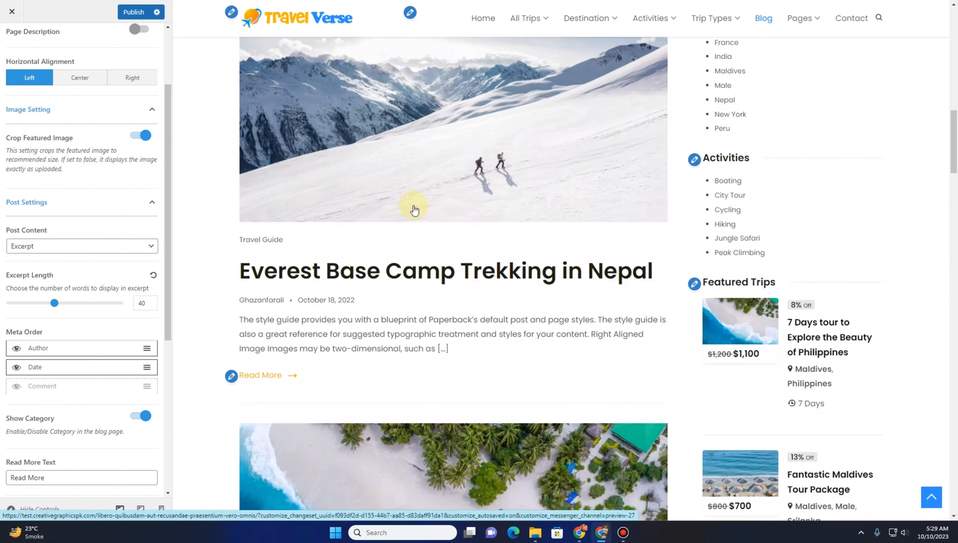
Turn off Crop Featured Image, compare the post images in the preview, and turn it back on
{"action": "left_click", "coordinate": [134, 139]}
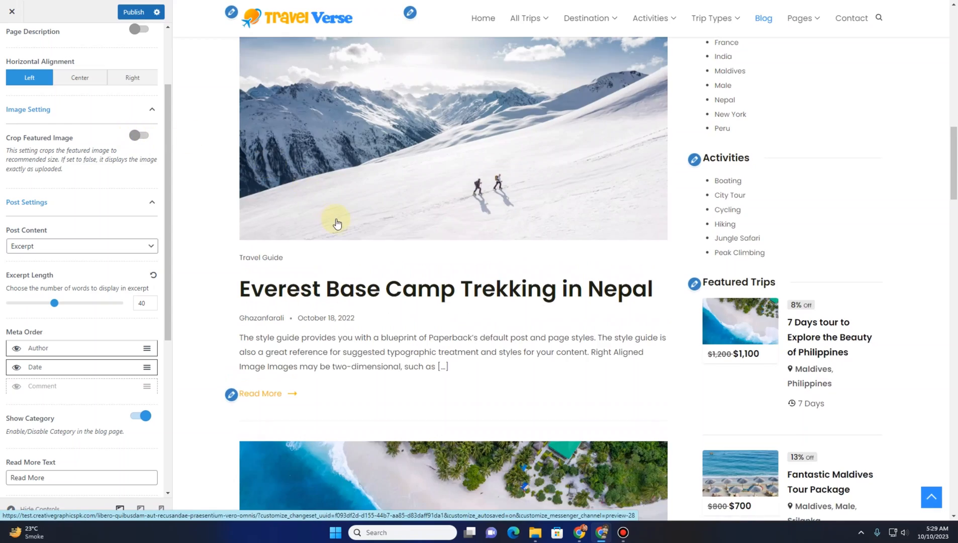
{"action": "scroll", "coordinate": [335, 221], "scroll_direction": "down", "scroll_amount": 6}
{"action": "scroll", "coordinate": [336, 224], "scroll_direction": "up", "scroll_amount": 15}
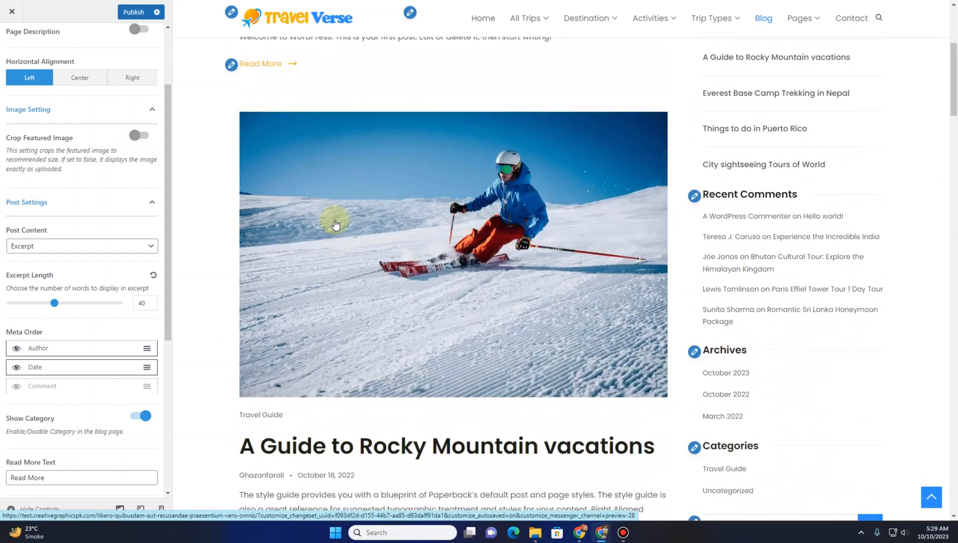
{"action": "scroll", "coordinate": [335, 223], "scroll_direction": "down", "scroll_amount": 10}
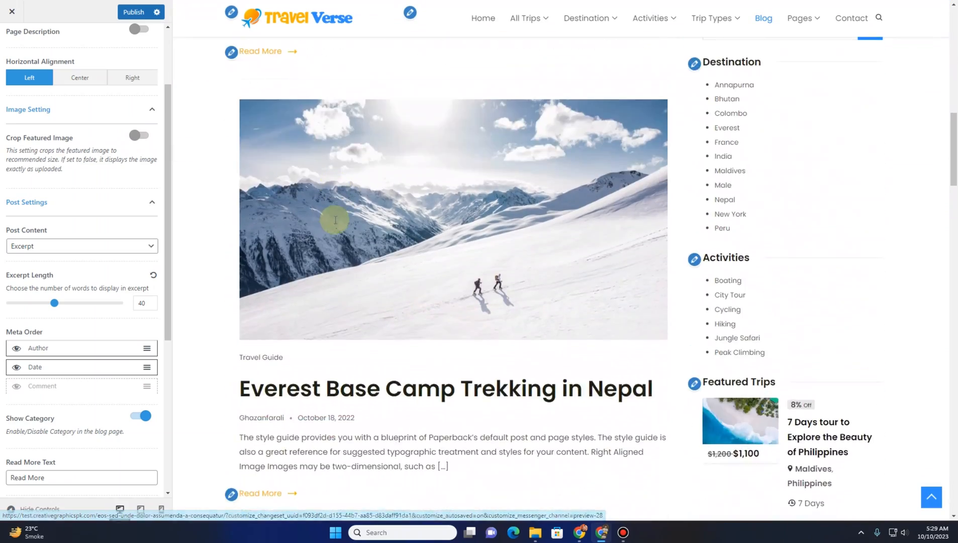
{"action": "scroll", "coordinate": [336, 223], "scroll_direction": "down", "scroll_amount": 8}
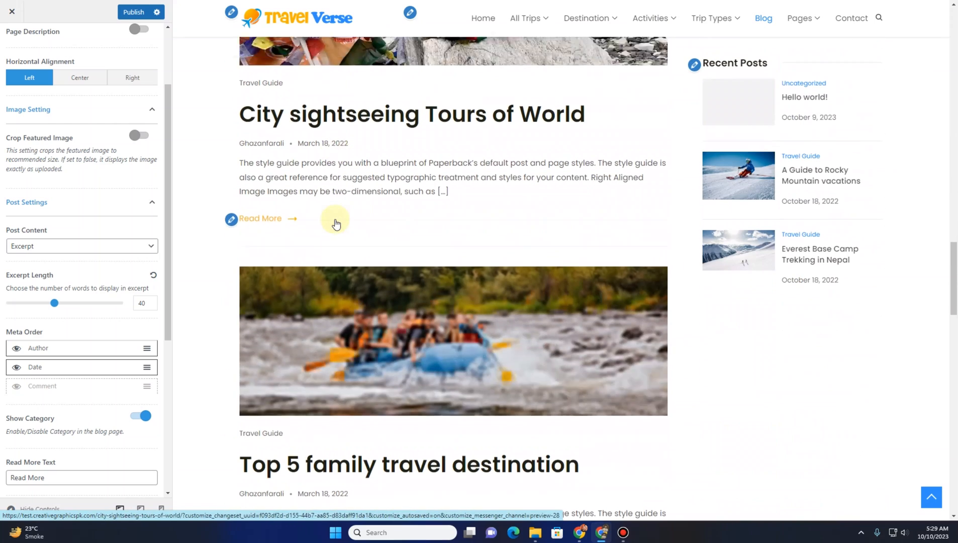
{"action": "scroll", "coordinate": [333, 219], "scroll_direction": "up", "scroll_amount": 8}
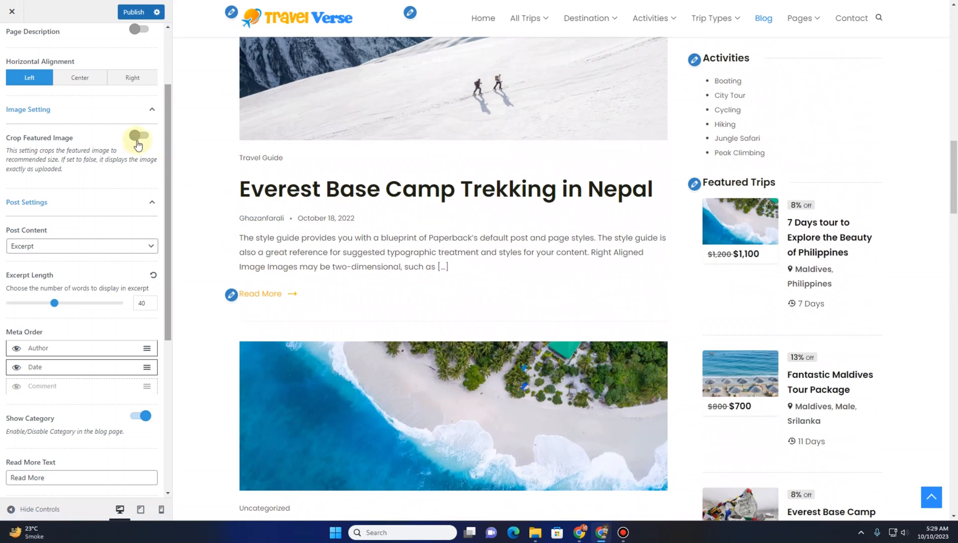
{"action": "left_click", "coordinate": [140, 135]}
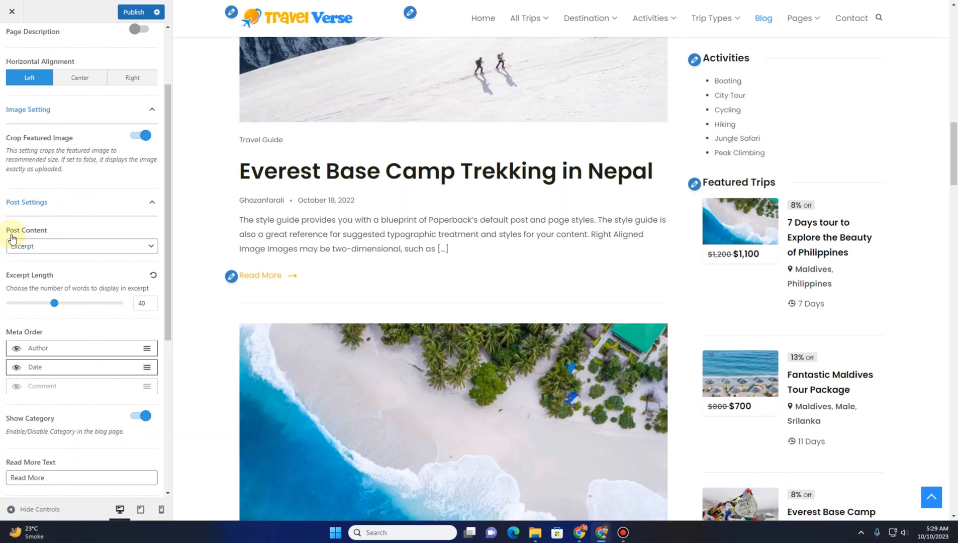
Set Post Content to Excerpt and the excerpt length to 30 words
{"action": "left_click", "coordinate": [61, 250]}
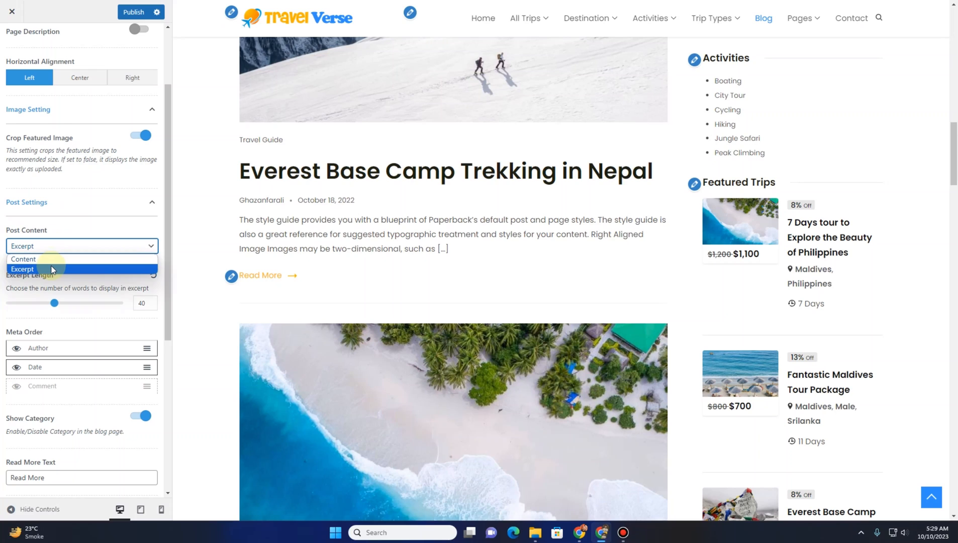
{"action": "left_click", "coordinate": [53, 269]}
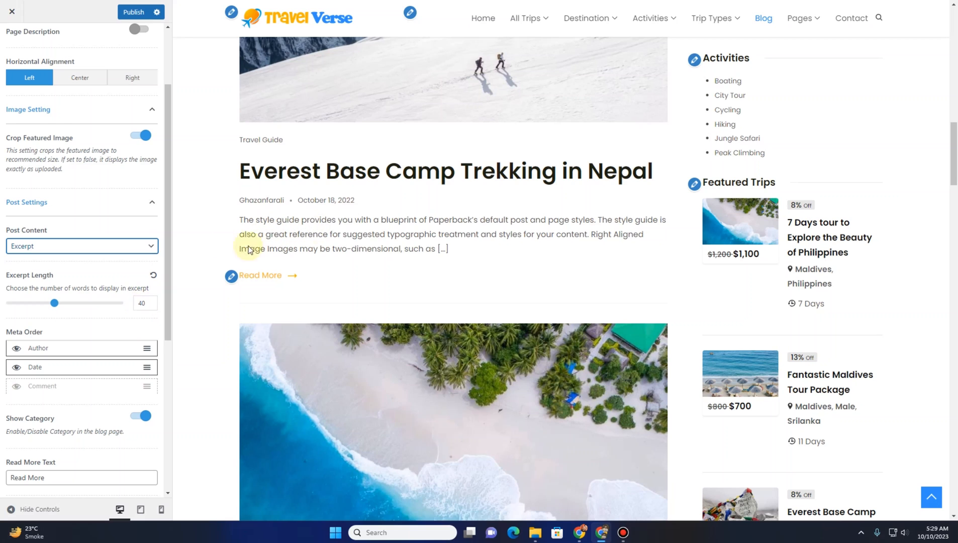
{"action": "left_click", "coordinate": [142, 302]}
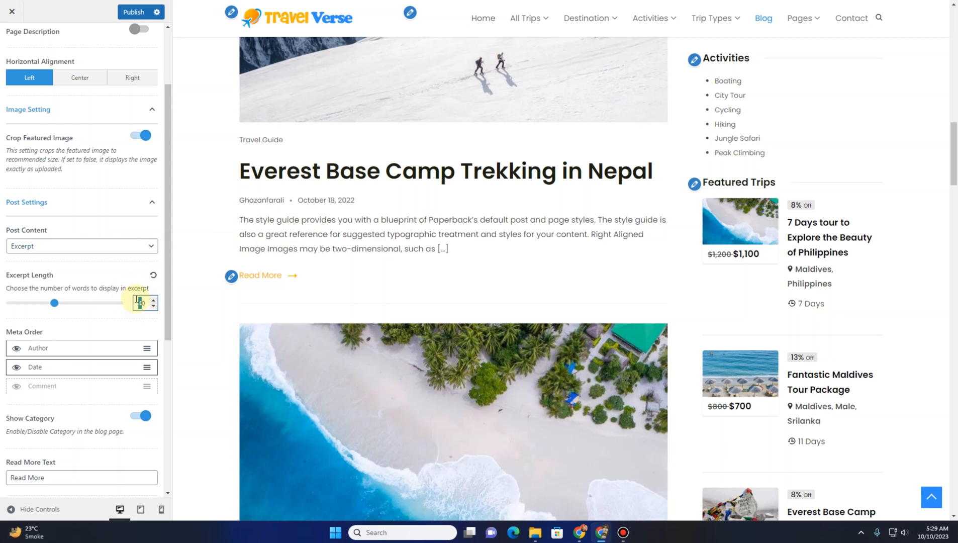
{"action": "type", "text": "2"}
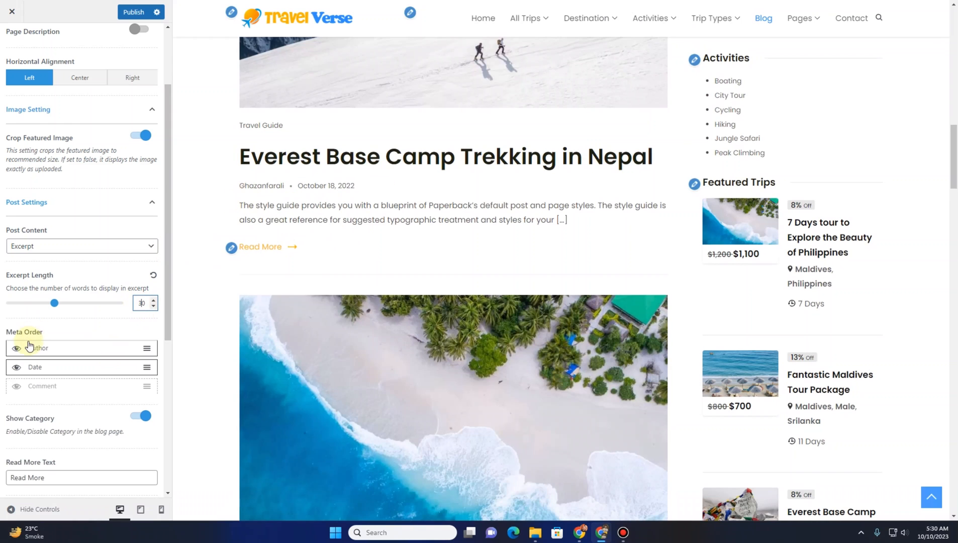
Hide the Author and Date items in the blog post meta order
{"action": "scroll", "coordinate": [9, 283], "scroll_direction": "down", "scroll_amount": 2}
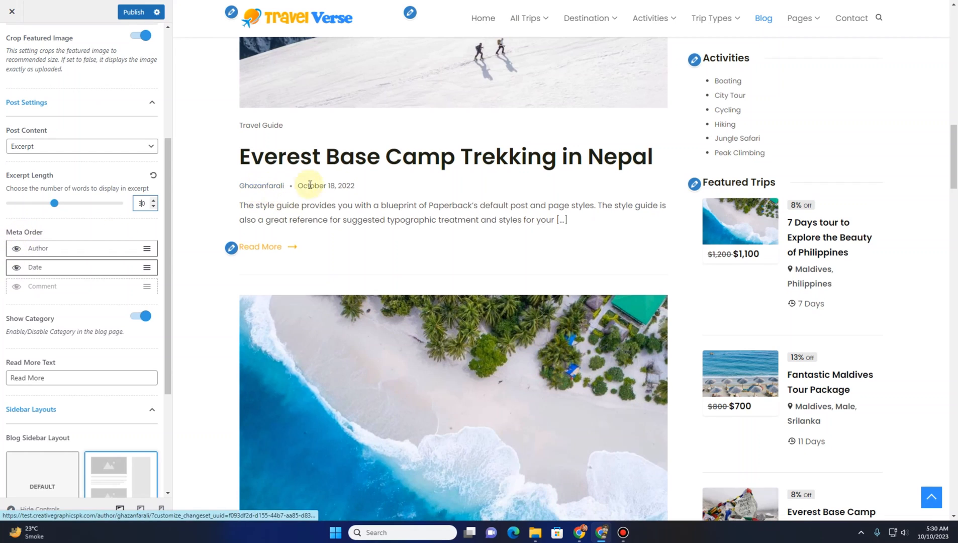
{"action": "left_click", "coordinate": [17, 250]}
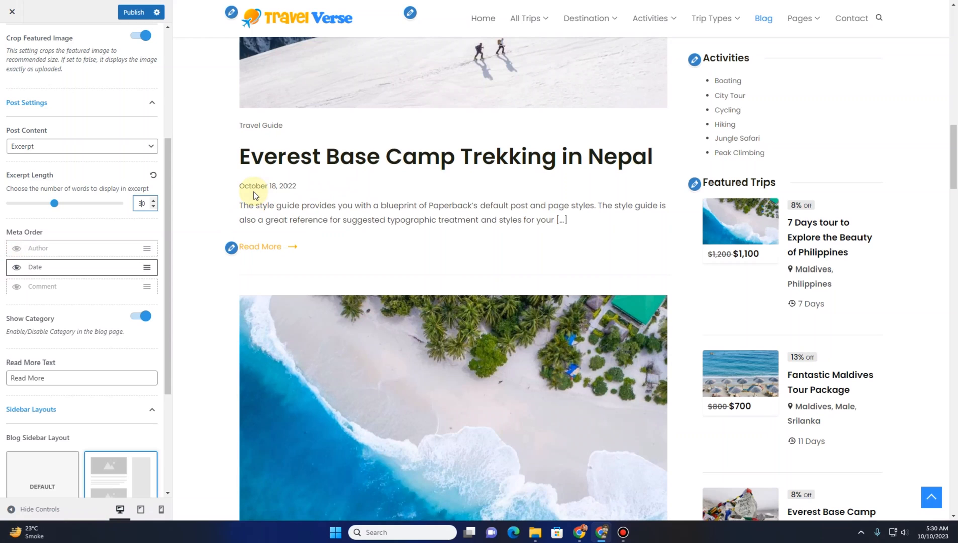
{"action": "left_click", "coordinate": [16, 269]}
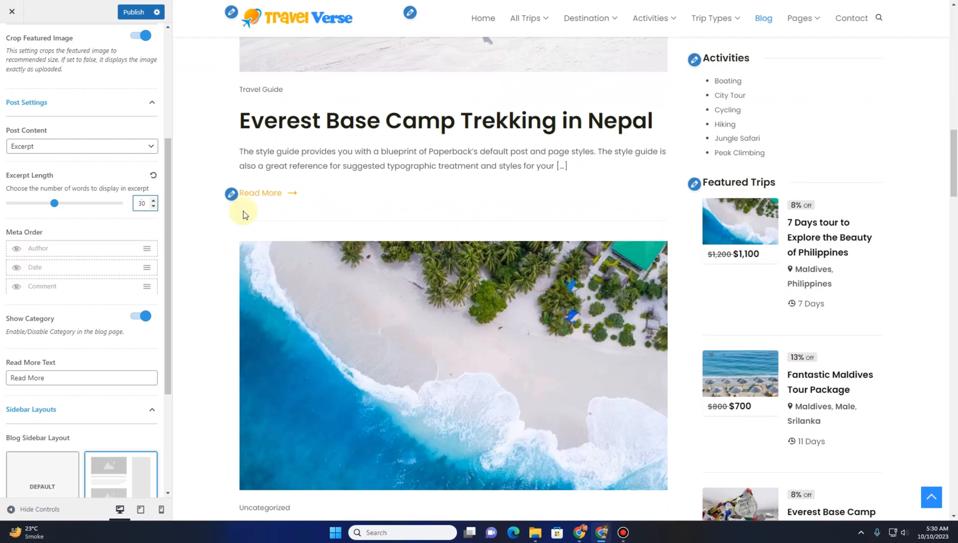
{"action": "scroll", "coordinate": [61, 326], "scroll_direction": "down", "scroll_amount": 3}
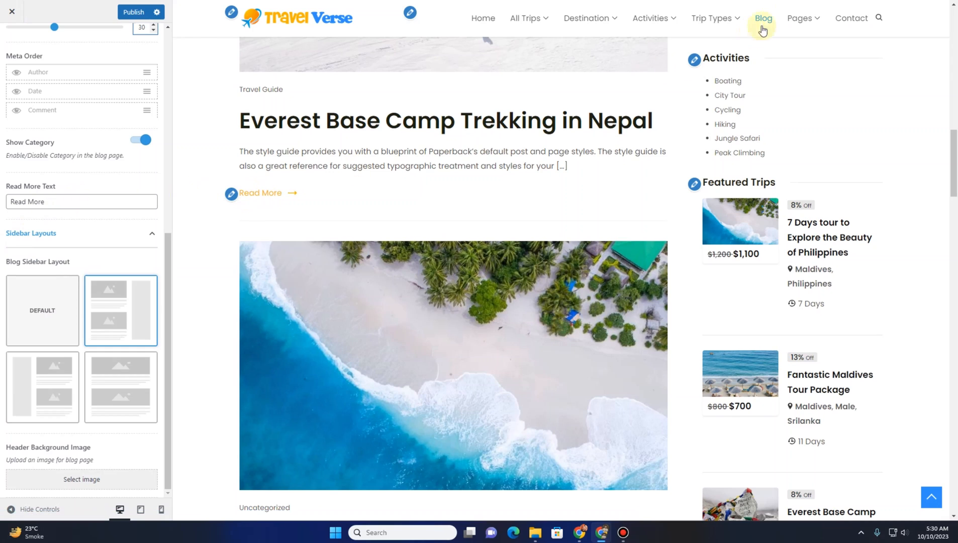
Change the blog's Read More text to Learn More
{"action": "left_click", "coordinate": [52, 199]}
{"action": "left_click_drag", "start_coordinate": [26, 201], "coordinate": [1, 208]}
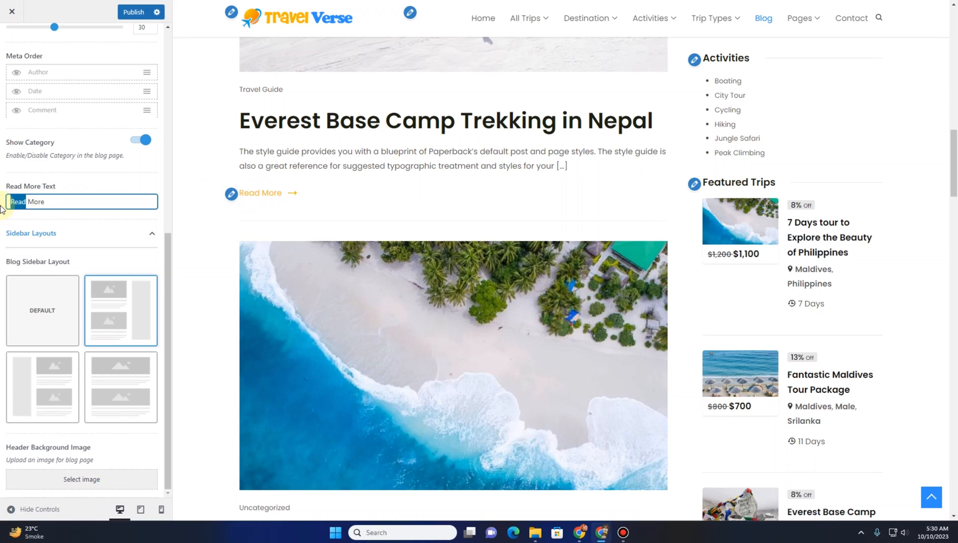
{"action": "type", "text": "Learn"}
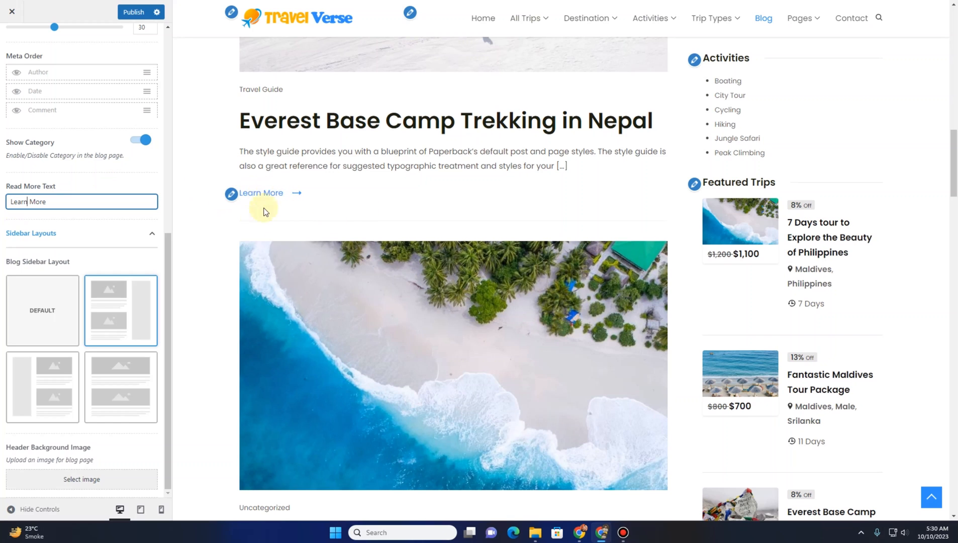
{"action": "scroll", "coordinate": [219, 347], "scroll_direction": "down", "scroll_amount": 8}
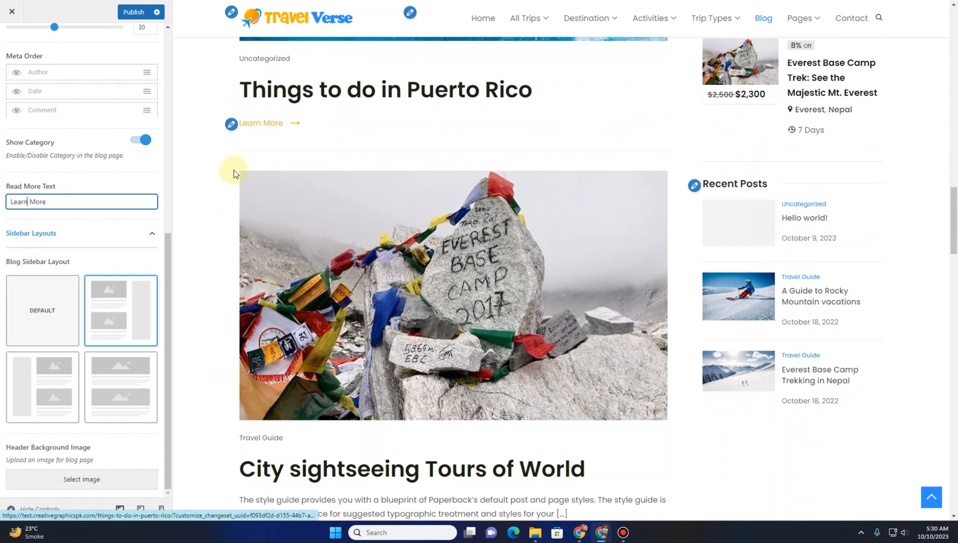
{"action": "scroll", "coordinate": [194, 249], "scroll_direction": "up", "scroll_amount": 10}
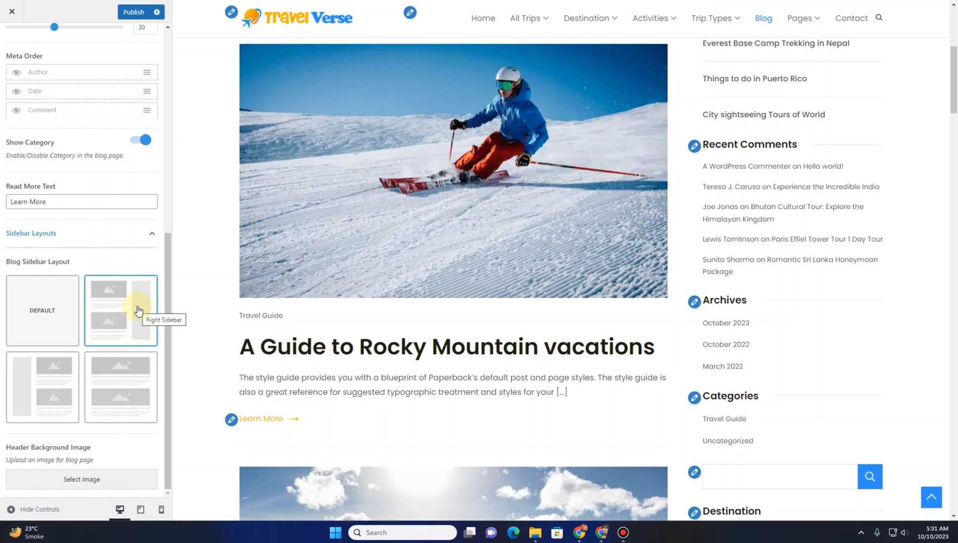
Try the left-sidebar and no-sidebar blog layouts, then return to the right-sidebar layout
{"action": "left_click", "coordinate": [39, 395]}
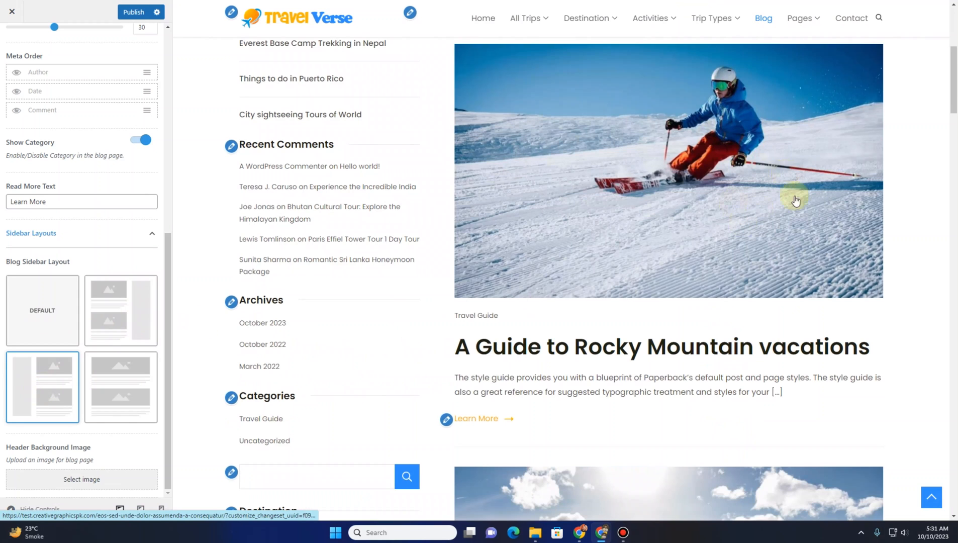
{"action": "left_click", "coordinate": [121, 393]}
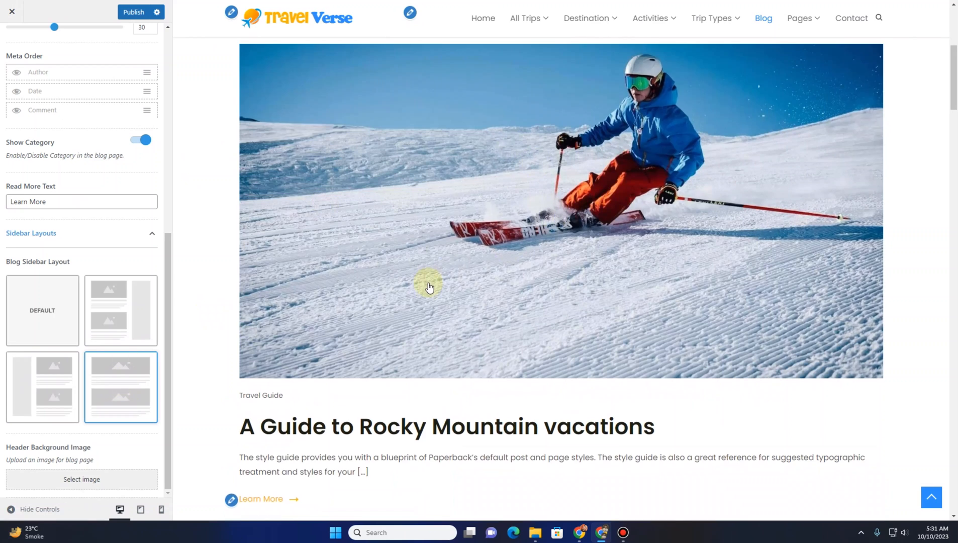
{"action": "scroll", "coordinate": [429, 286], "scroll_direction": "down", "scroll_amount": 10}
{"action": "left_click", "coordinate": [125, 314]}
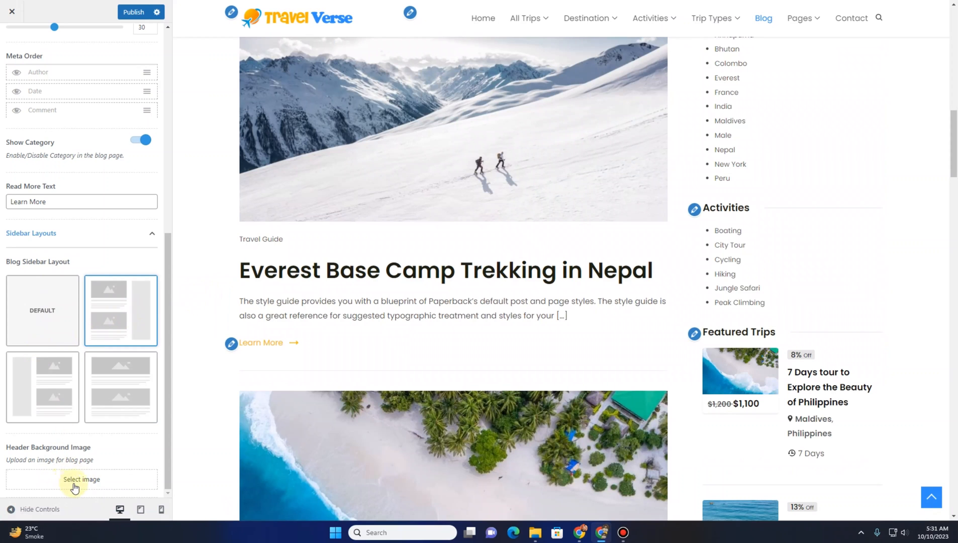
{"action": "scroll", "coordinate": [417, 222], "scroll_direction": "up", "scroll_amount": 15}
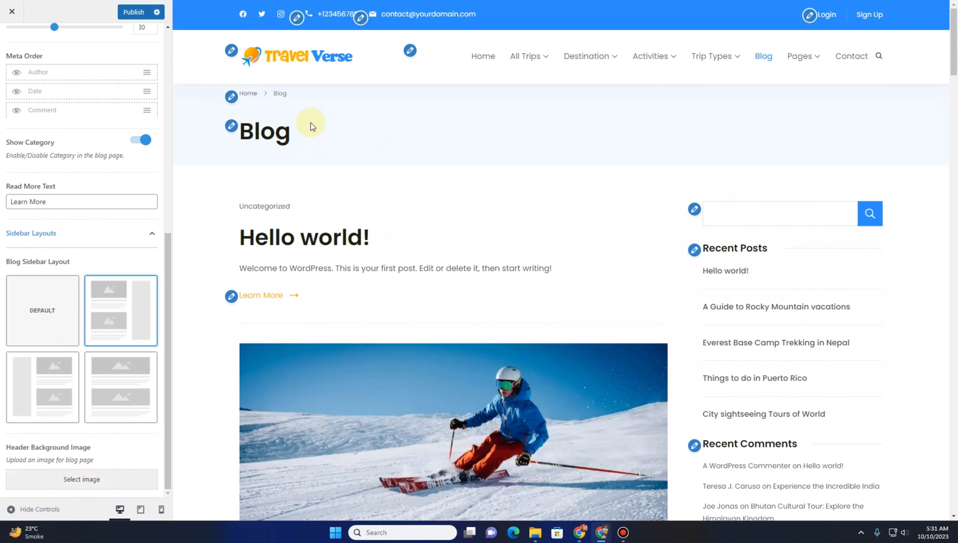
Add a cropped vineyard landscape photo as the blog header background image, then remove it
{"action": "left_click", "coordinate": [70, 479]}
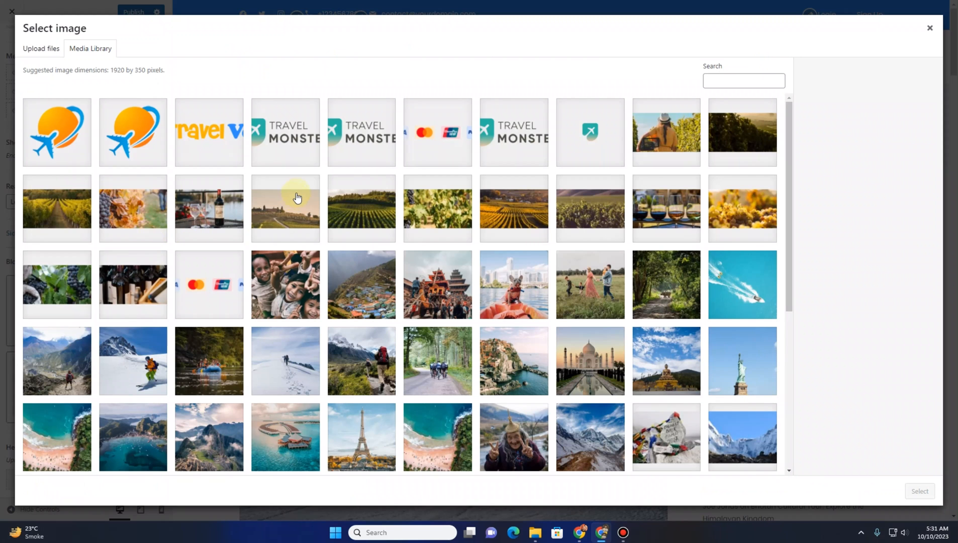
{"action": "left_click", "coordinate": [296, 193]}
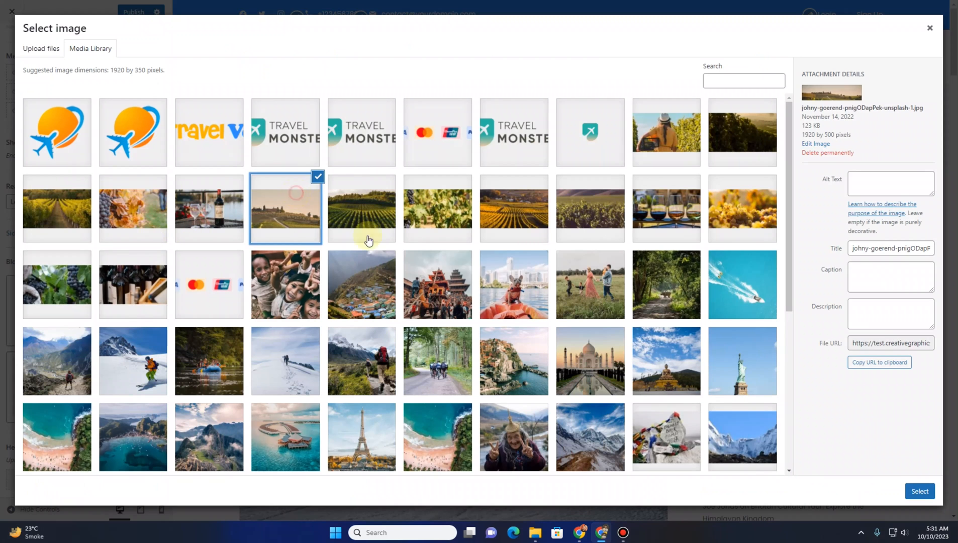
{"action": "left_click", "coordinate": [918, 491]}
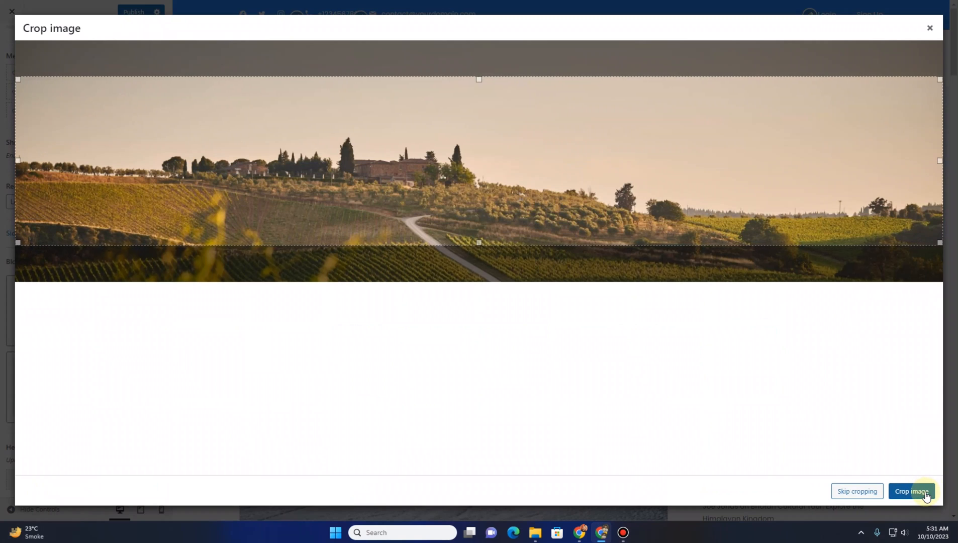
{"action": "left_click", "coordinate": [863, 492]}
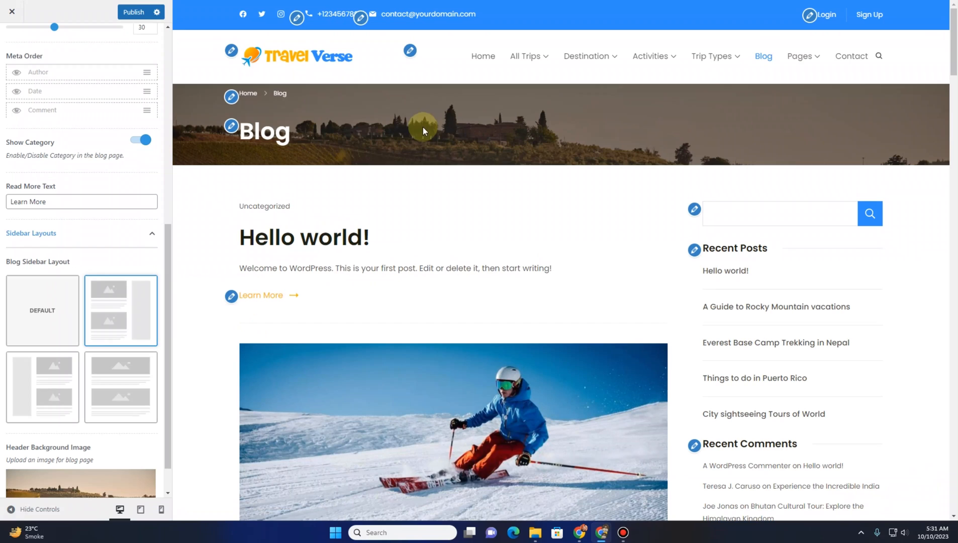
{"action": "scroll", "coordinate": [119, 477], "scroll_direction": "down", "scroll_amount": 1}
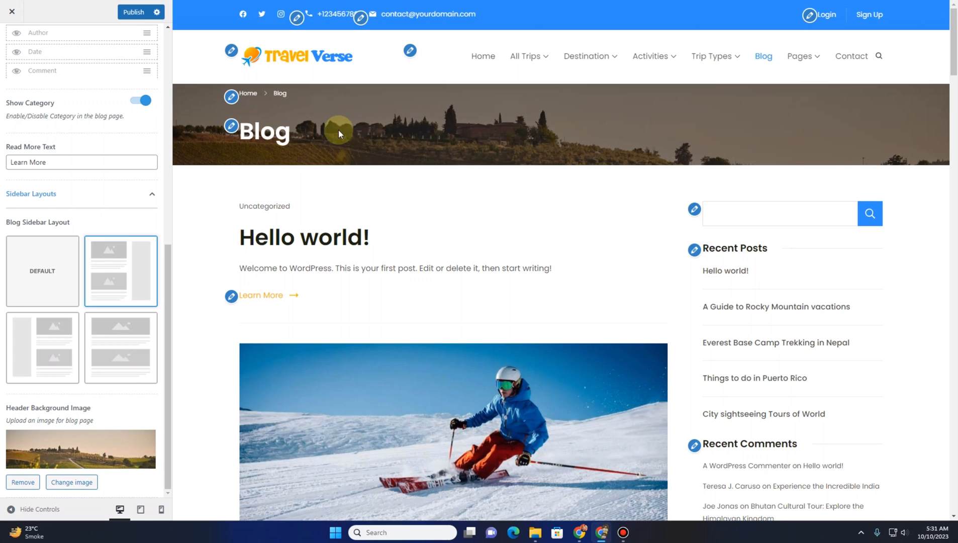
{"action": "left_click", "coordinate": [22, 481]}
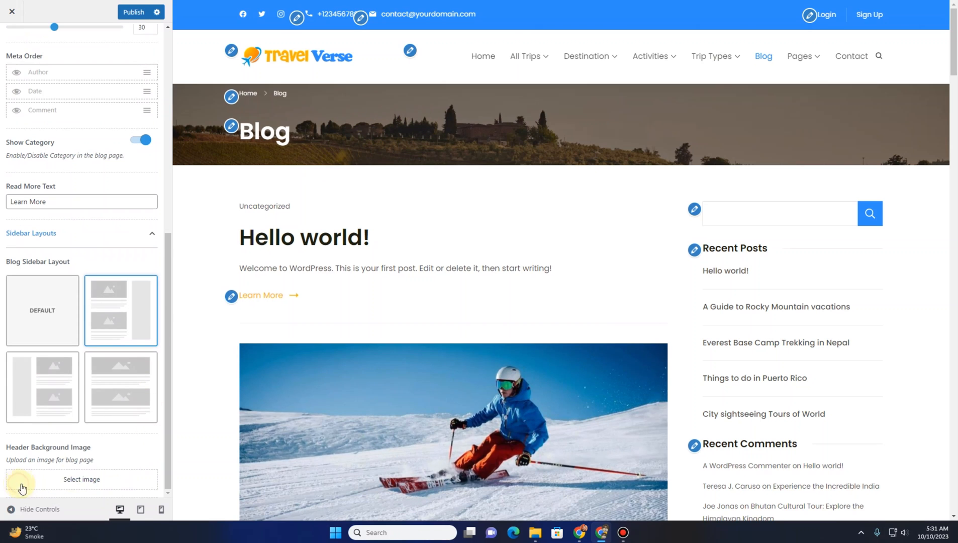
Publish the customizer changes and go back to the main customizer menu
{"action": "scroll", "coordinate": [44, 182], "scroll_direction": "up", "scroll_amount": 8}
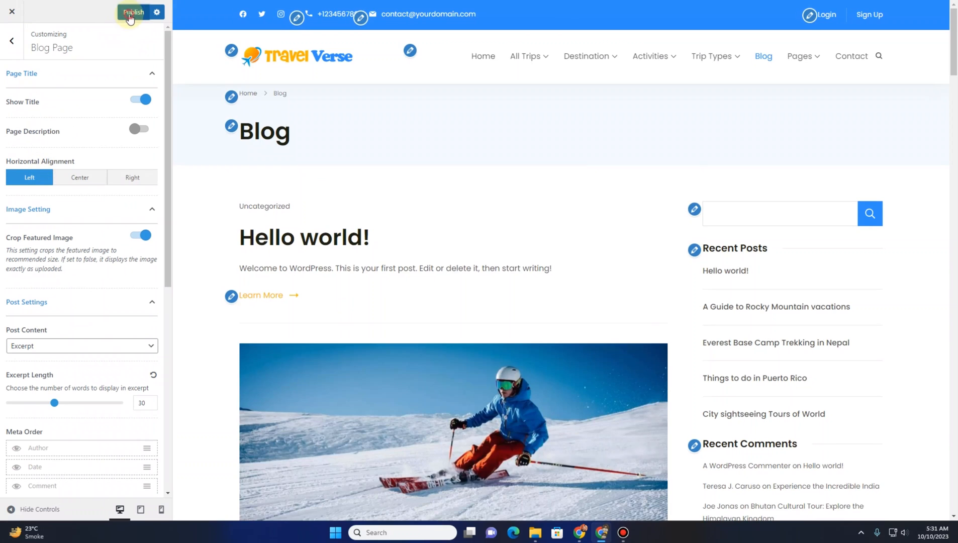
{"action": "left_click", "coordinate": [129, 15]}
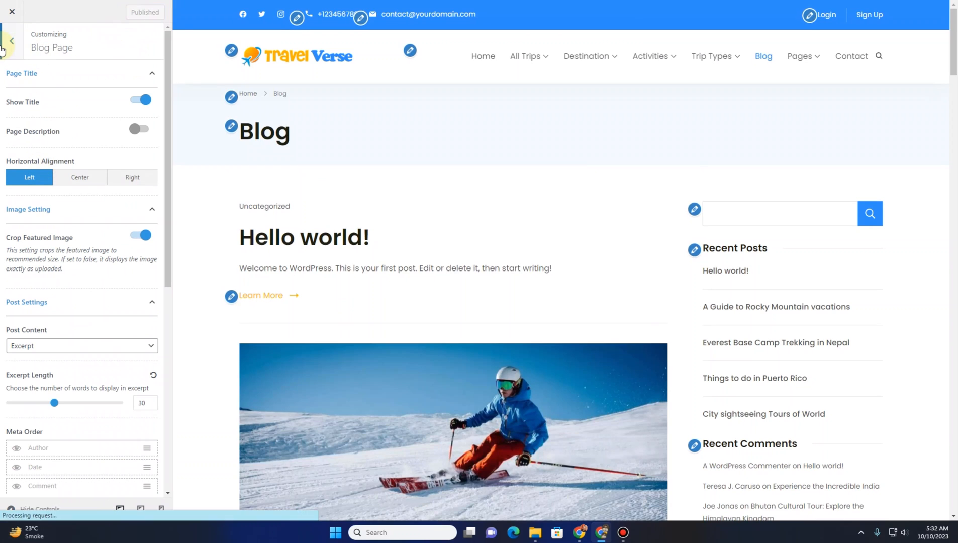
{"action": "left_click", "coordinate": [11, 44]}
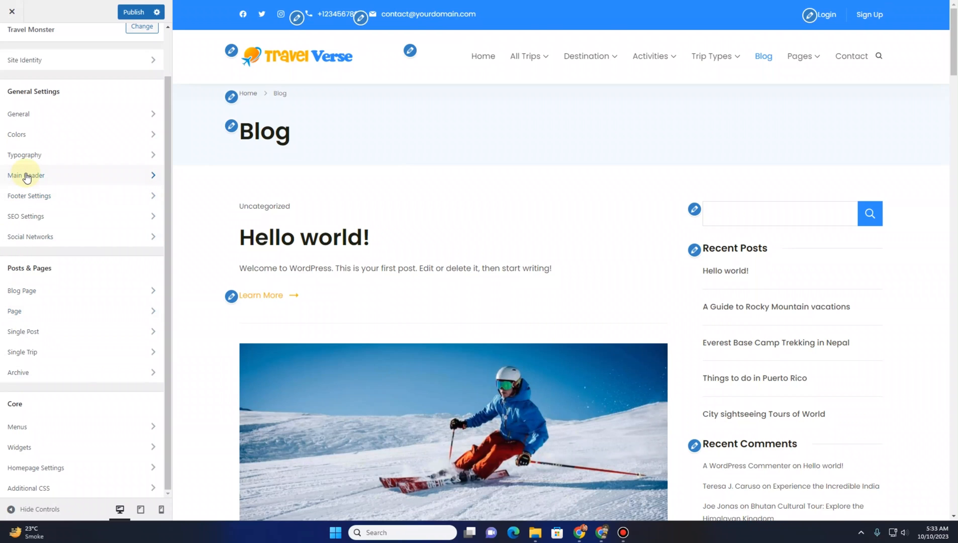
Open the Sidebar widget area and dismiss the block widgets welcome notice
{"action": "left_click", "coordinate": [41, 455]}
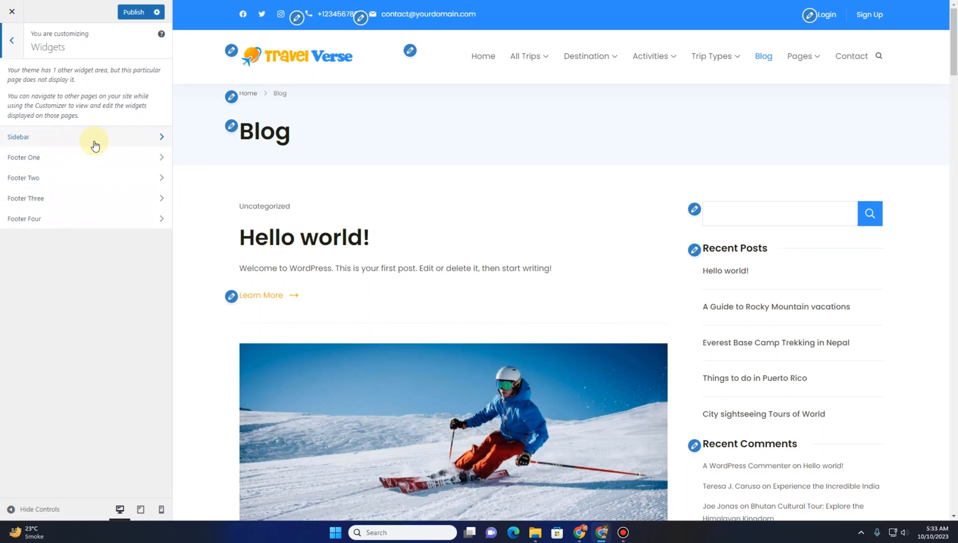
{"action": "left_click", "coordinate": [38, 136]}
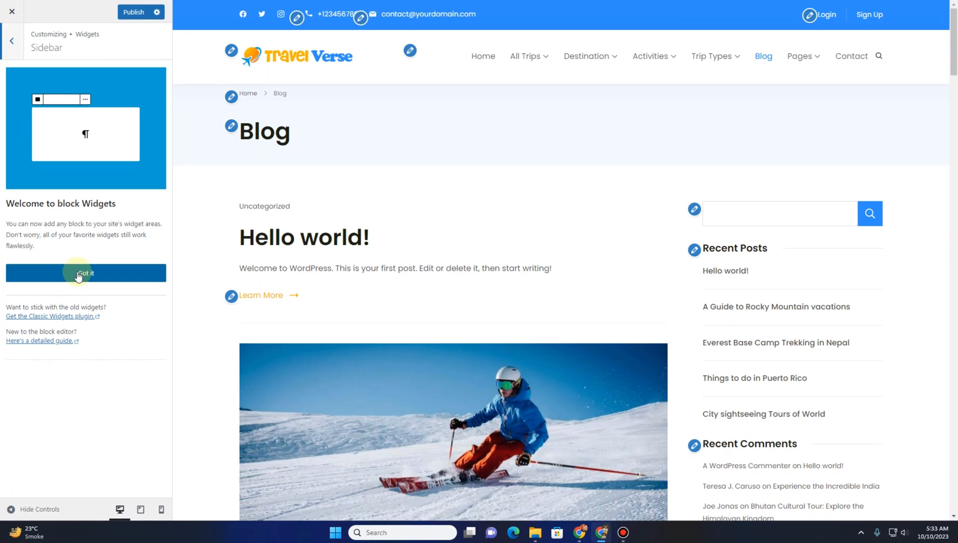
{"action": "left_click", "coordinate": [78, 274]}
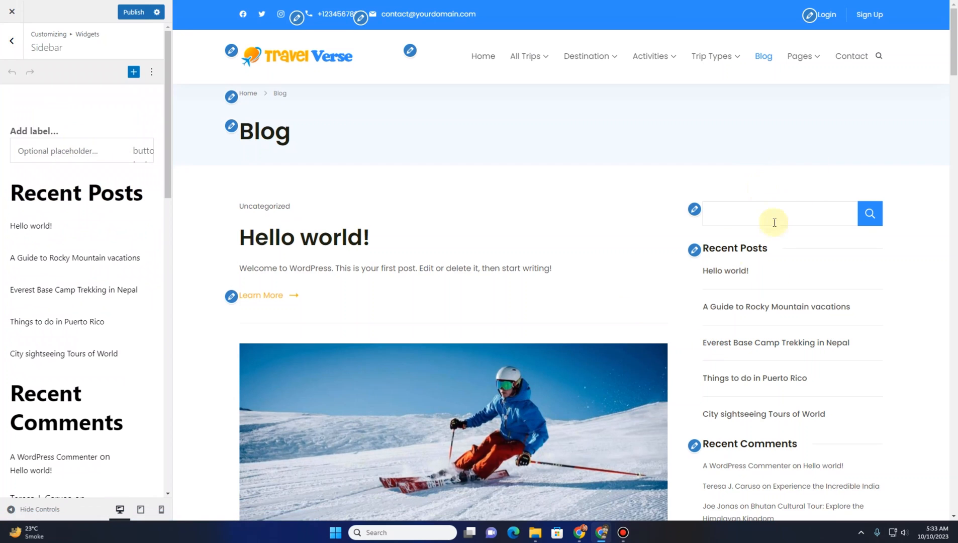
{"action": "scroll", "coordinate": [774, 281], "scroll_direction": "down", "scroll_amount": 10}
{"action": "scroll", "coordinate": [774, 302], "scroll_direction": "up", "scroll_amount": 7}
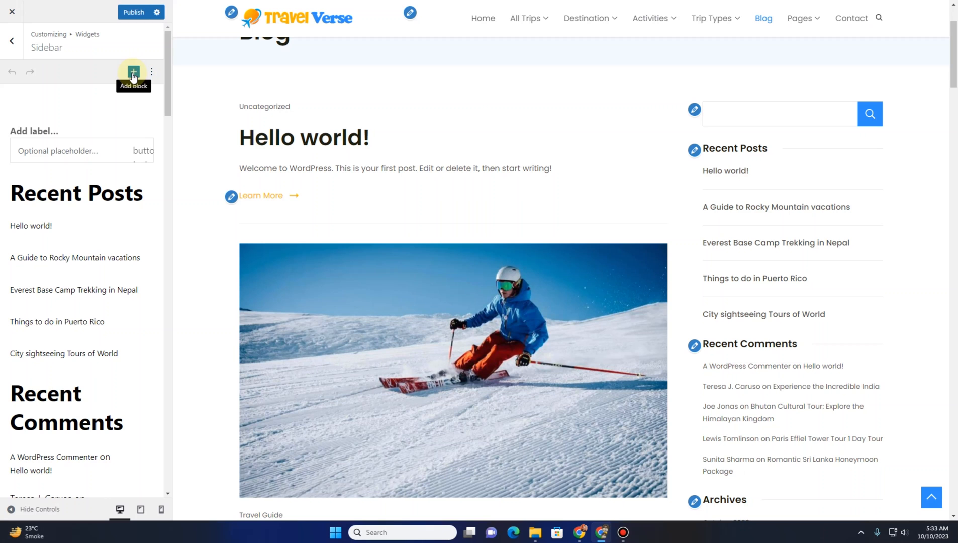
{"action": "left_click", "coordinate": [134, 73]}
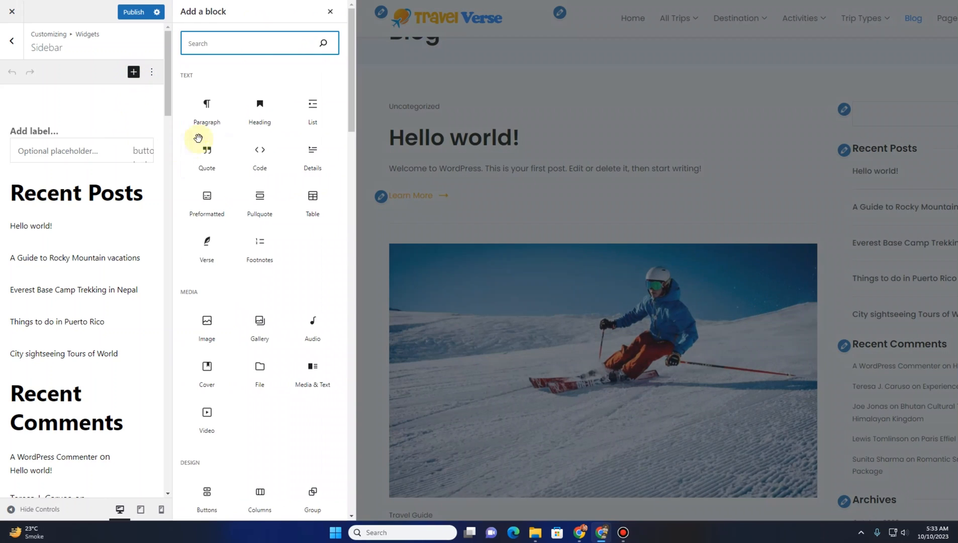
{"action": "left_click", "coordinate": [329, 12]}
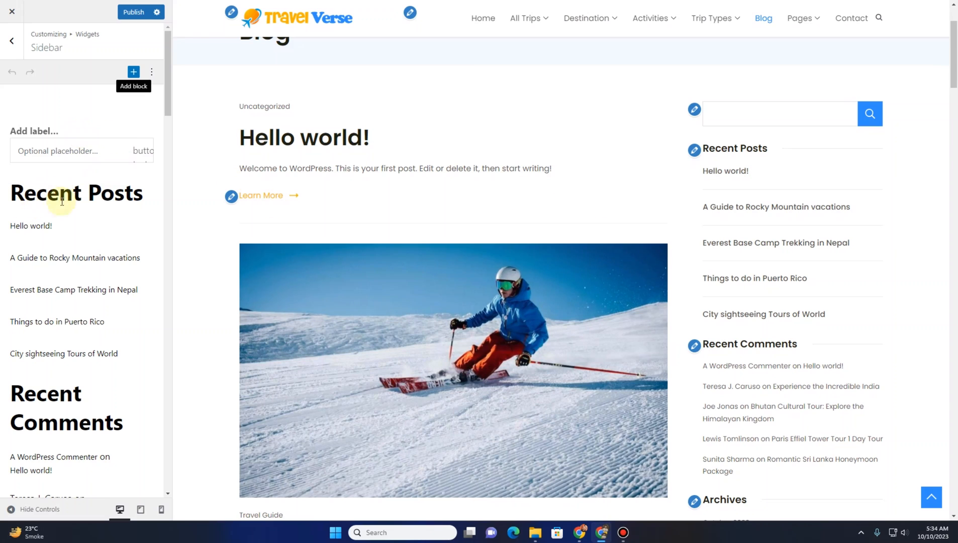
Delete the Recent Comments list and its heading from the sidebar widgets
{"action": "scroll", "coordinate": [90, 250], "scroll_direction": "down", "scroll_amount": 4}
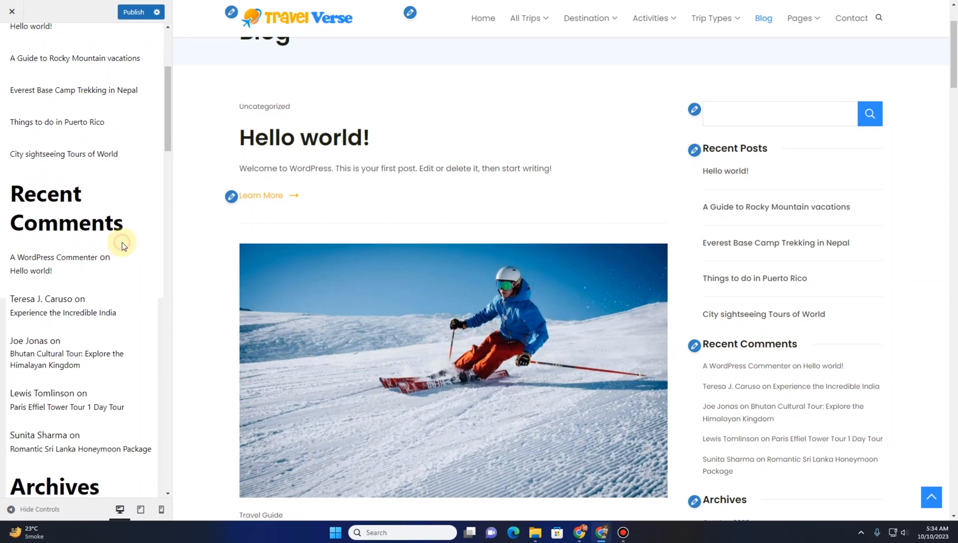
{"action": "left_click", "coordinate": [101, 271]}
{"action": "left_click", "coordinate": [156, 232]}
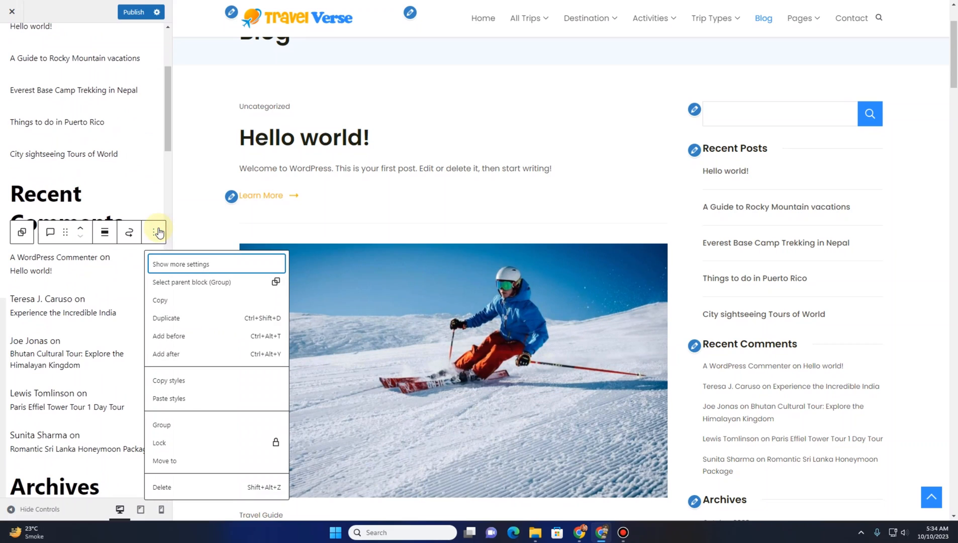
{"action": "left_click", "coordinate": [189, 487]}
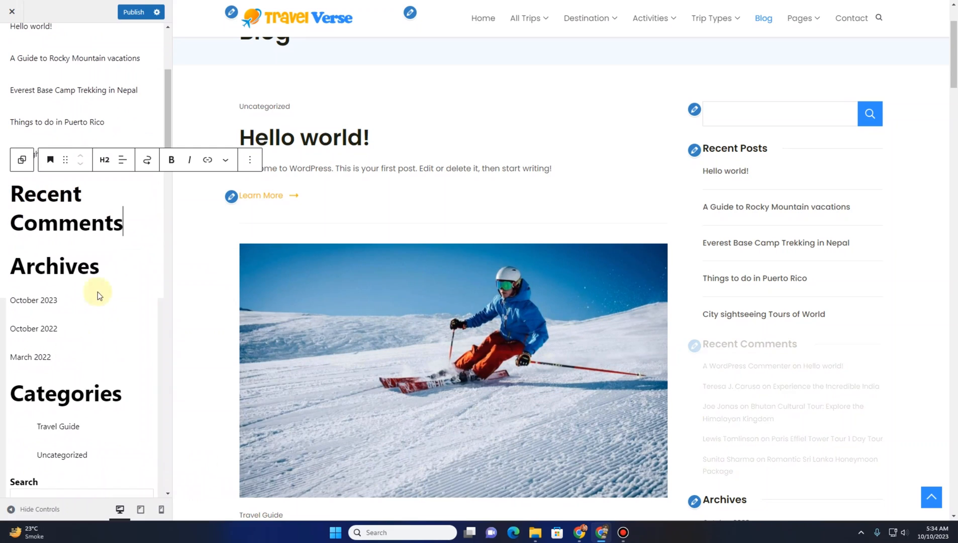
{"action": "left_click", "coordinate": [249, 160]}
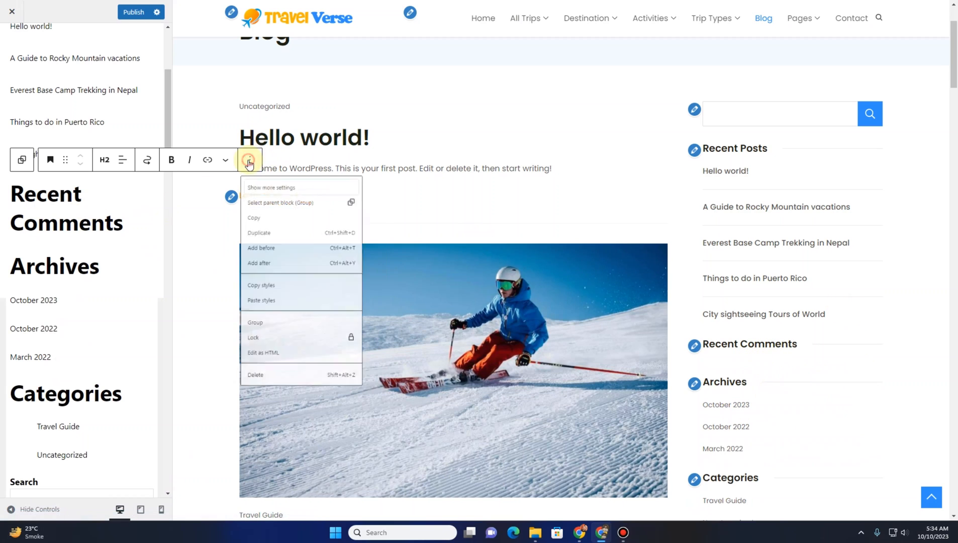
{"action": "left_click", "coordinate": [269, 414]}
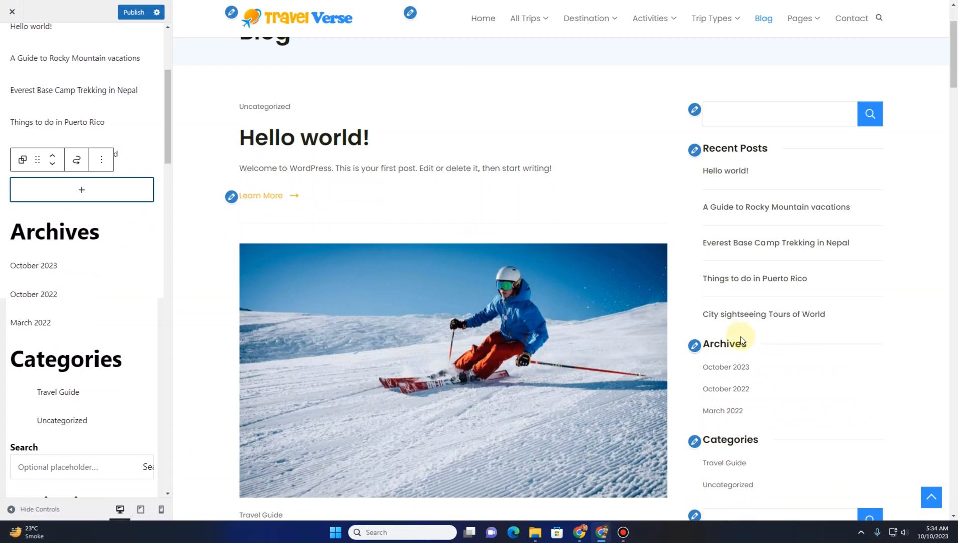
Delete the Archives heading and its list from the sidebar widgets
{"action": "left_click", "coordinate": [111, 239]}
{"action": "left_click", "coordinate": [249, 198]}
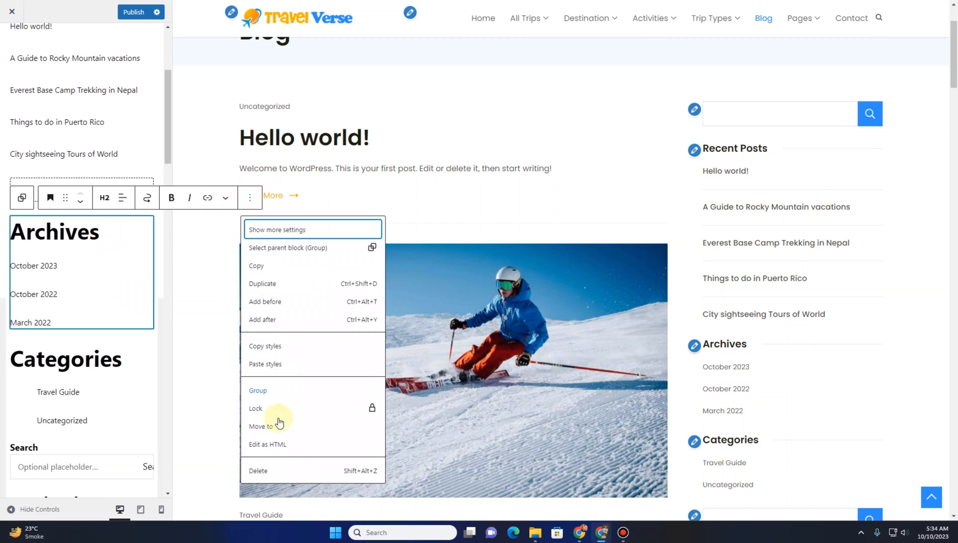
{"action": "left_click", "coordinate": [282, 470]}
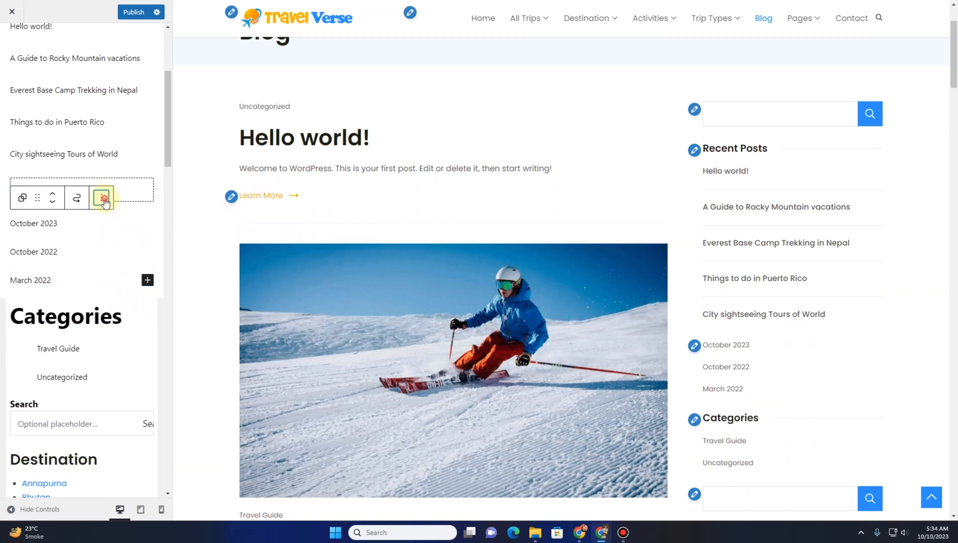
{"action": "left_click", "coordinate": [101, 197]}
{"action": "left_click", "coordinate": [141, 451]}
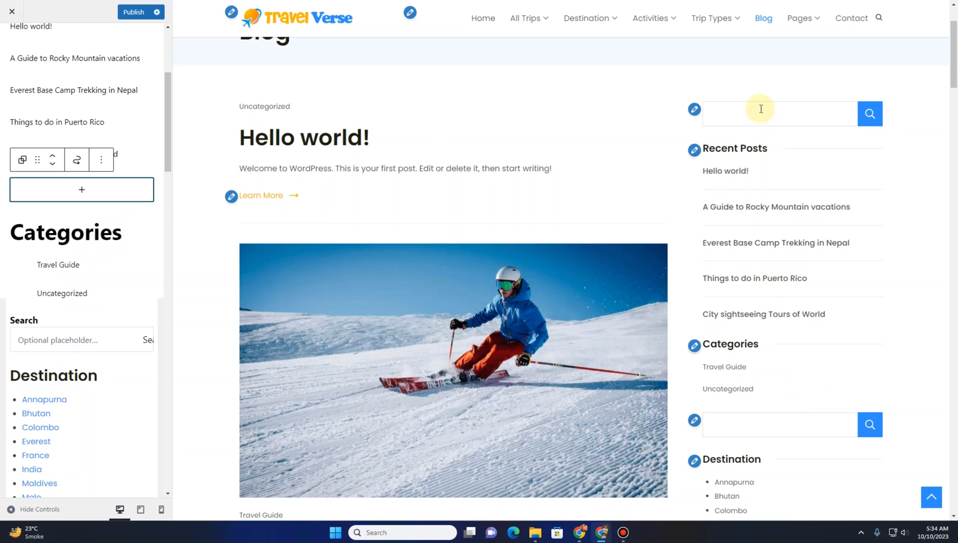
Delete the Search block and the Categories widget from the sidebar
{"action": "left_click", "coordinate": [138, 326]}
{"action": "left_click", "coordinate": [246, 295]}
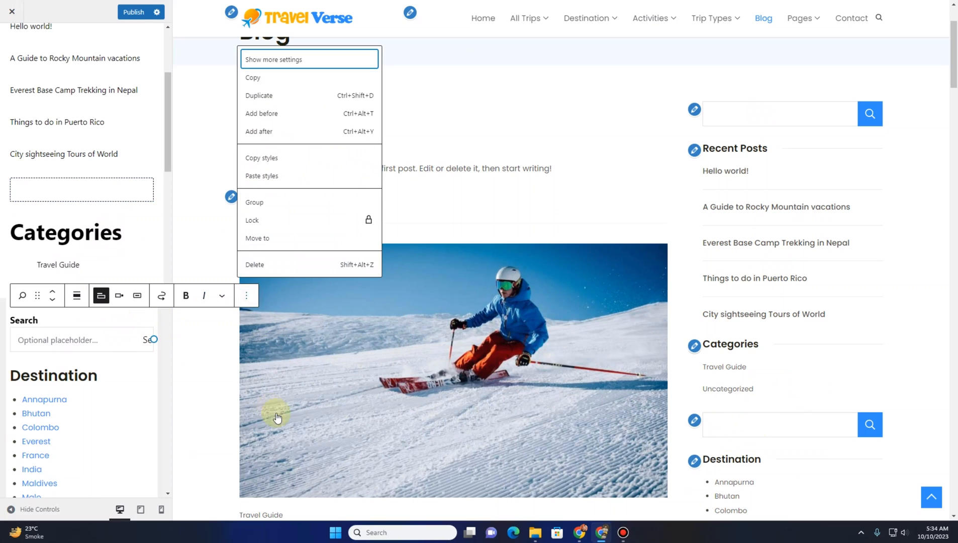
{"action": "left_click", "coordinate": [269, 265]}
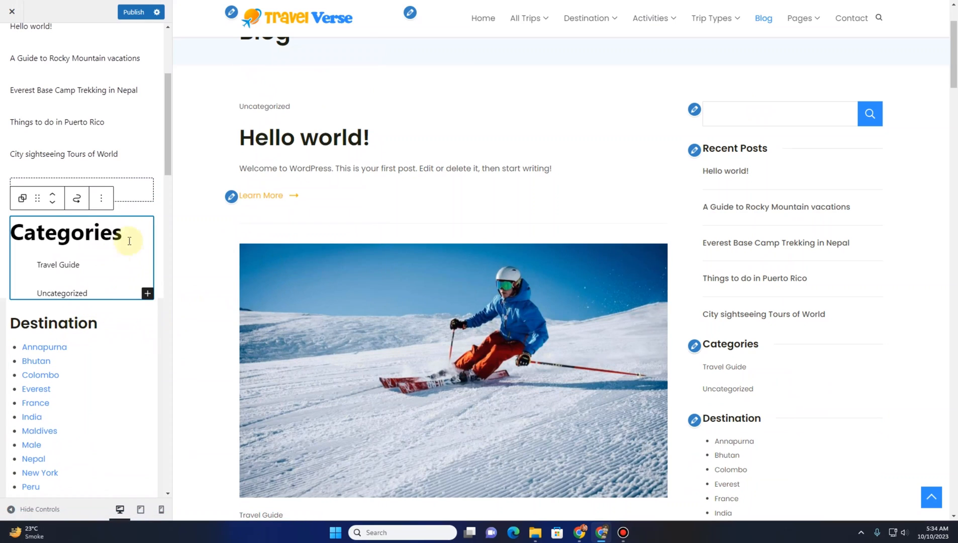
{"action": "left_click", "coordinate": [100, 206]}
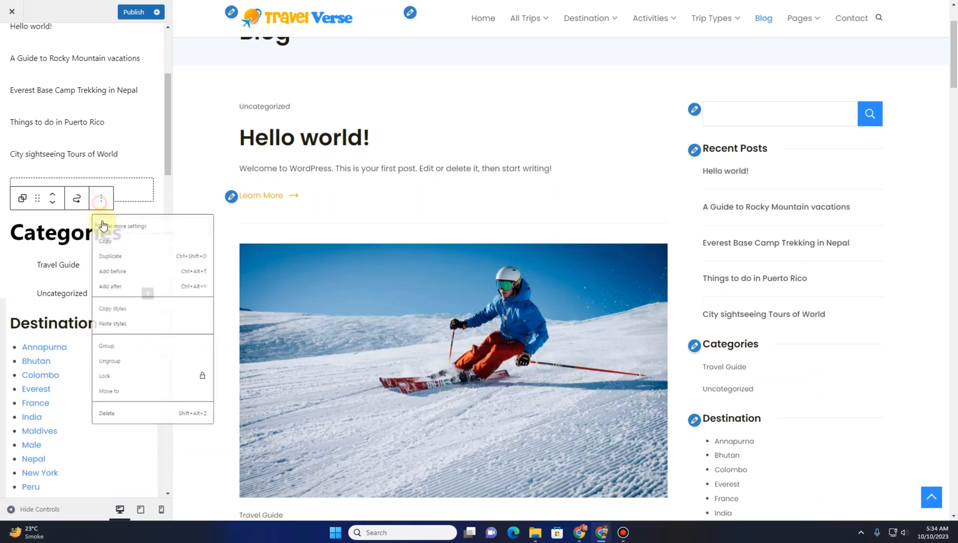
{"action": "left_click", "coordinate": [129, 453]}
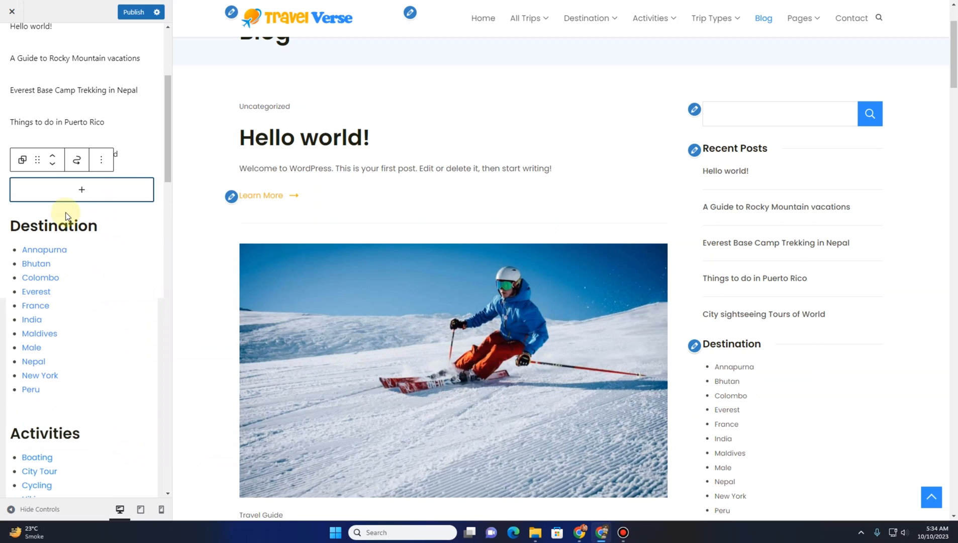
{"action": "left_click", "coordinate": [96, 186]}
{"action": "left_click", "coordinate": [101, 160]}
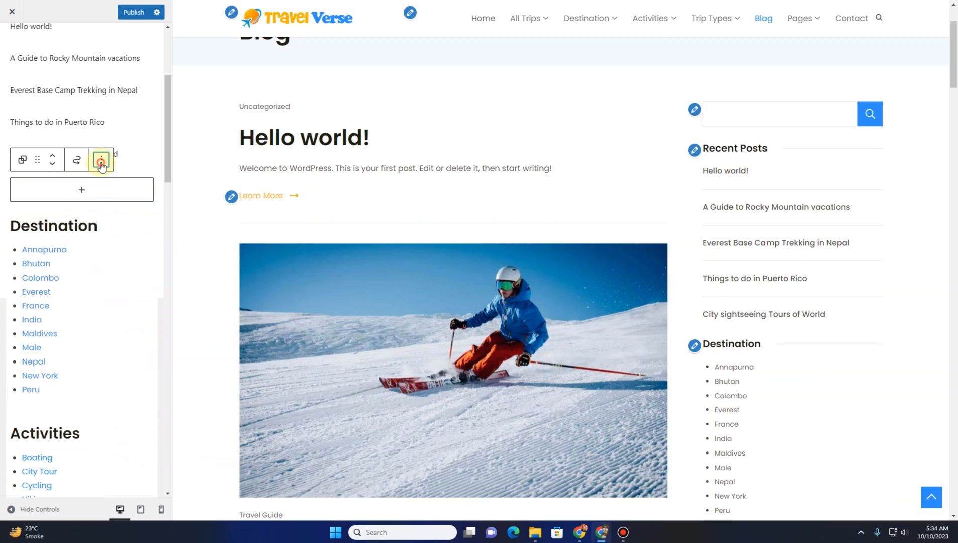
{"action": "left_click", "coordinate": [139, 404]}
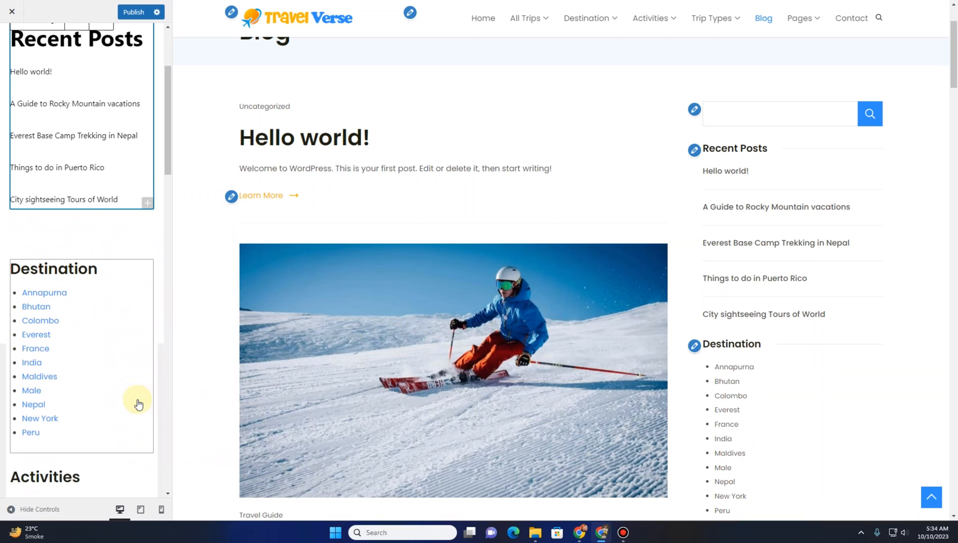
Delete the WP Travel Engine Recent Posts widget at the end of the sidebar widget area
{"action": "scroll", "coordinate": [97, 311], "scroll_direction": "down", "scroll_amount": 2}
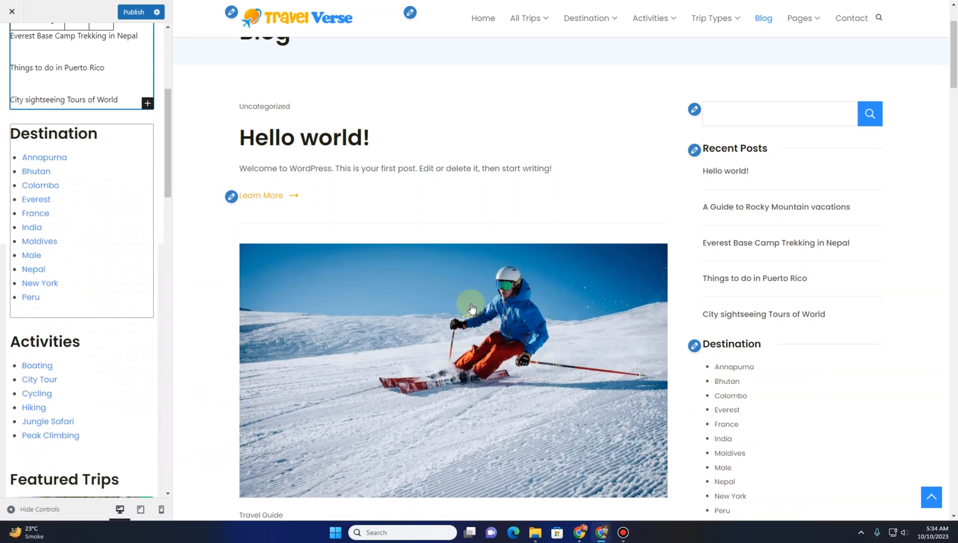
{"action": "scroll", "coordinate": [731, 336], "scroll_direction": "down", "scroll_amount": 6}
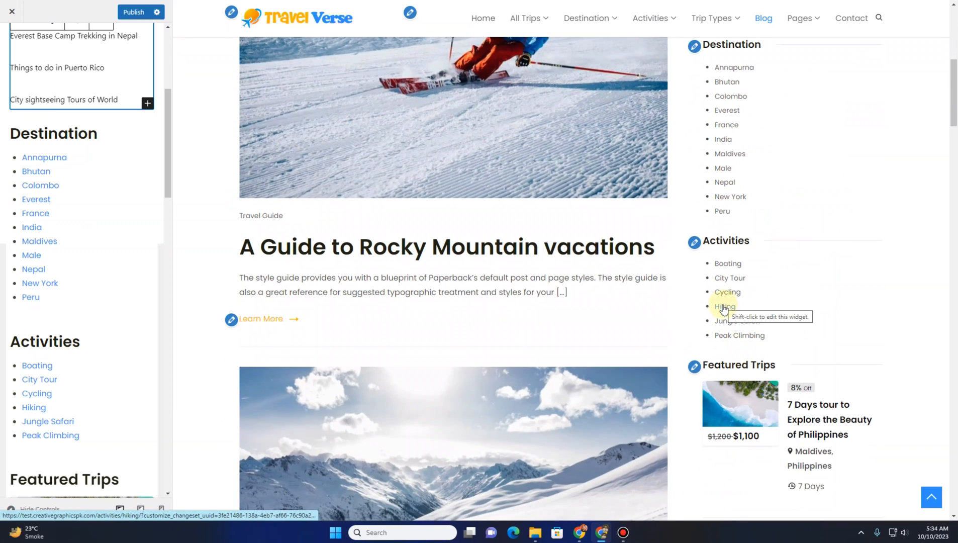
{"action": "scroll", "coordinate": [33, 226], "scroll_direction": "down", "scroll_amount": 5}
{"action": "scroll", "coordinate": [33, 221], "scroll_direction": "down", "scroll_amount": 3}
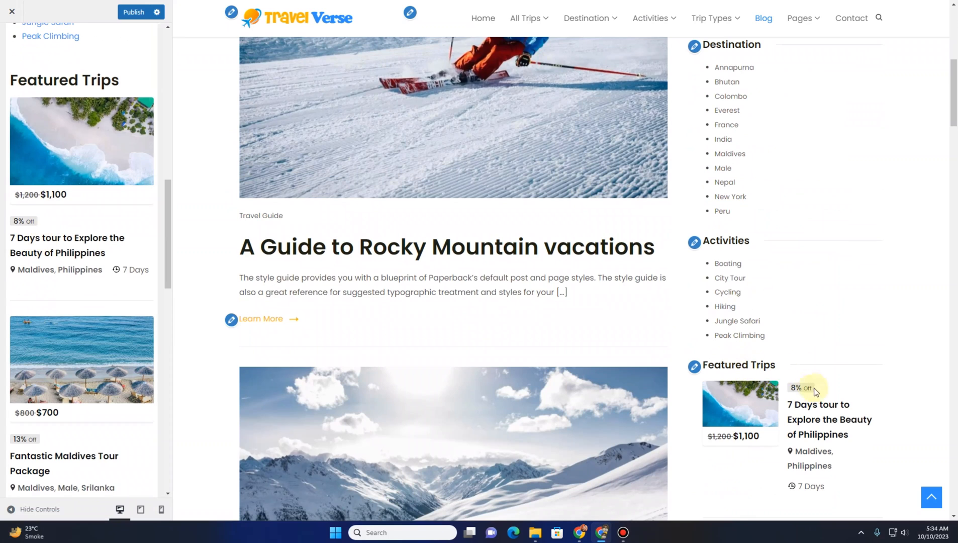
{"action": "scroll", "coordinate": [801, 391], "scroll_direction": "down", "scroll_amount": 10}
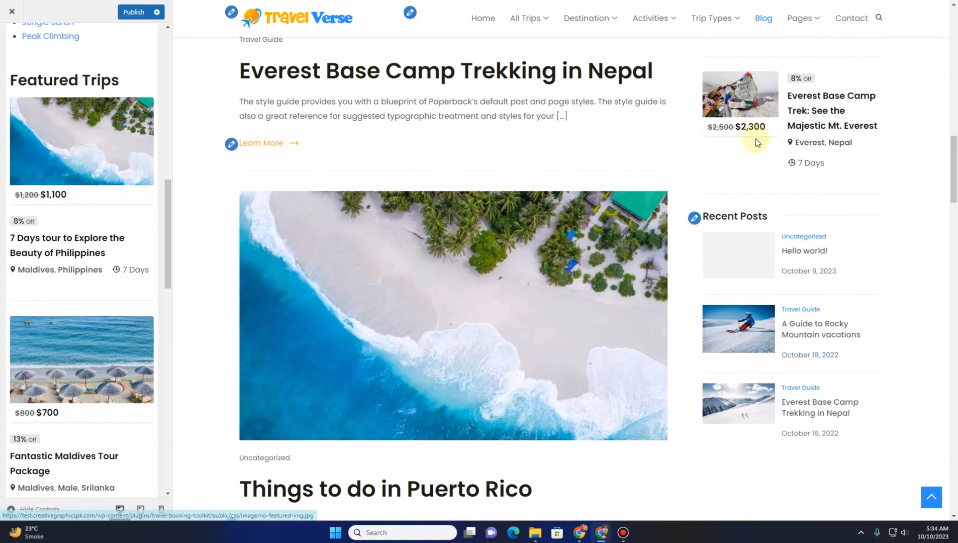
{"action": "scroll", "coordinate": [35, 319], "scroll_direction": "down", "scroll_amount": 9}
{"action": "scroll", "coordinate": [39, 329], "scroll_direction": "down", "scroll_amount": 5}
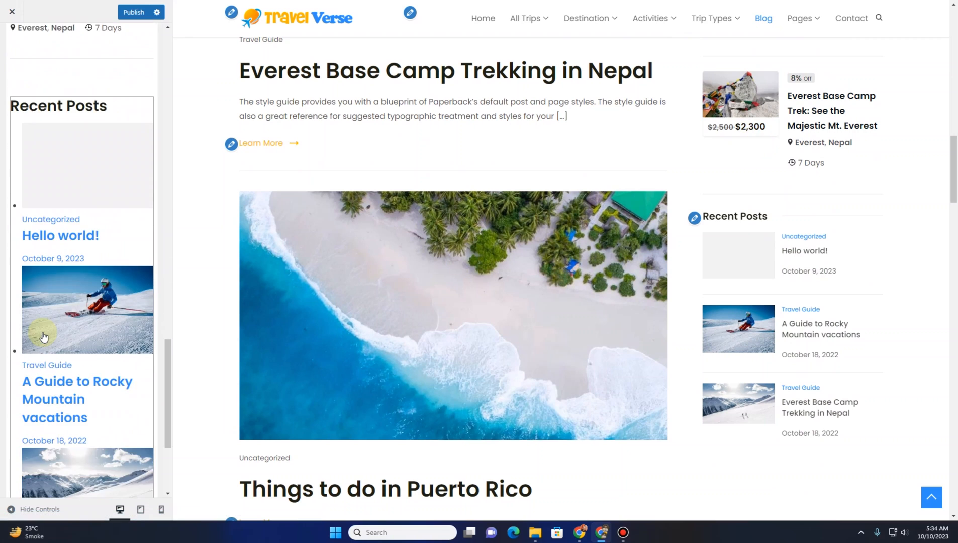
{"action": "scroll", "coordinate": [8, 175], "scroll_direction": "up", "scroll_amount": 1}
{"action": "left_click", "coordinate": [122, 159]}
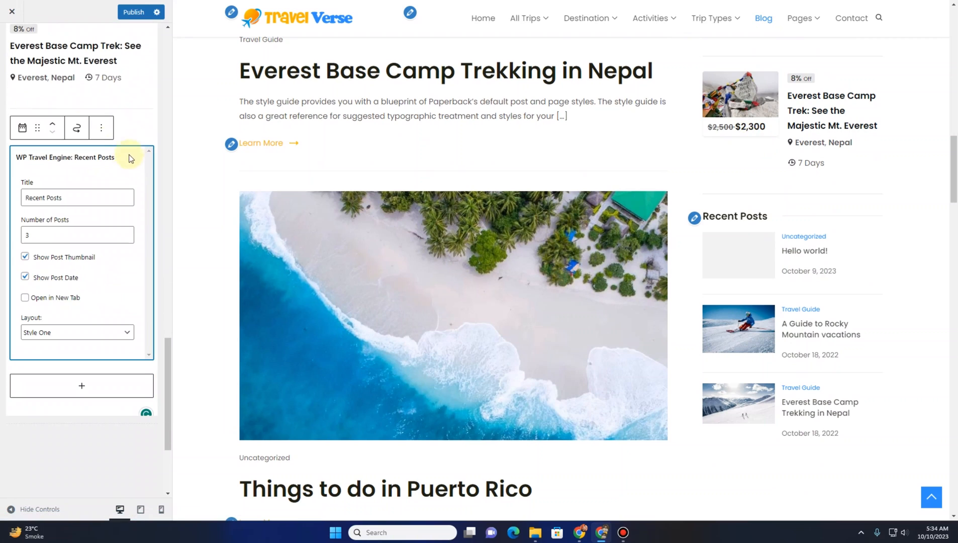
{"action": "left_click", "coordinate": [101, 128]}
{"action": "left_click", "coordinate": [126, 339]}
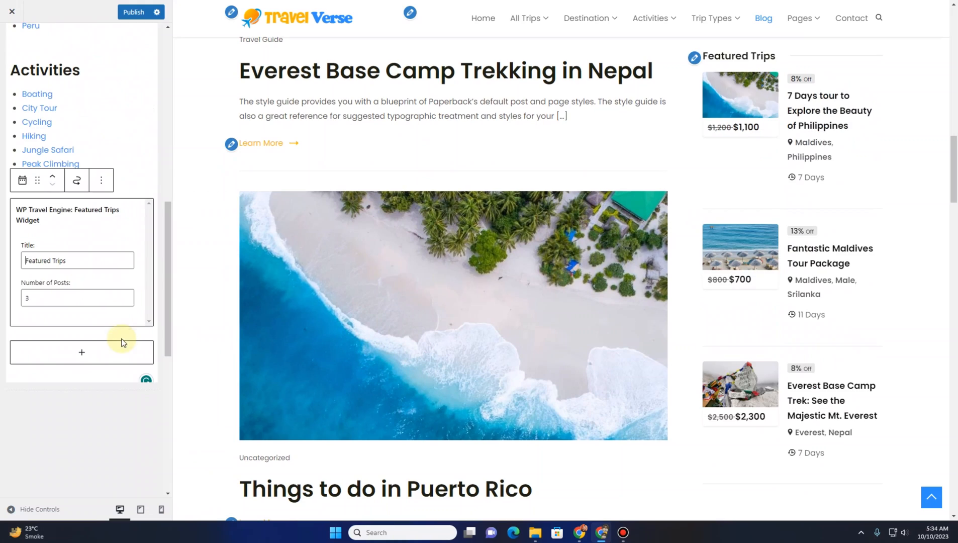
Review the sidebar on the blog preview, then return to the list of widget areas
{"action": "scroll", "coordinate": [730, 323], "scroll_direction": "down", "scroll_amount": 6}
{"action": "scroll", "coordinate": [717, 330], "scroll_direction": "up", "scroll_amount": 18}
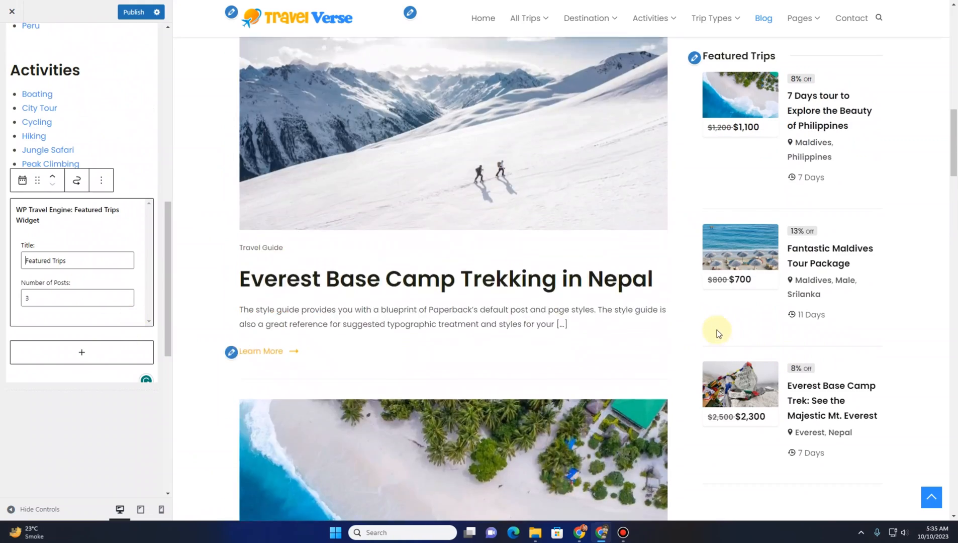
{"action": "scroll", "coordinate": [712, 331], "scroll_direction": "down", "scroll_amount": 6}
{"action": "scroll", "coordinate": [711, 331], "scroll_direction": "up", "scroll_amount": 6}
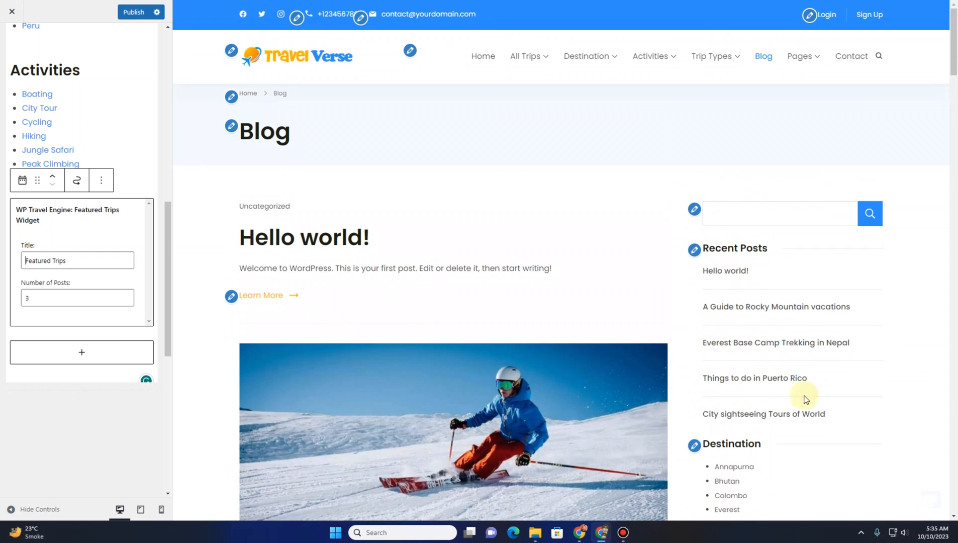
{"action": "scroll", "coordinate": [5, 123], "scroll_direction": "up", "scroll_amount": 4}
{"action": "scroll", "coordinate": [2, 123], "scroll_direction": "up", "scroll_amount": 6}
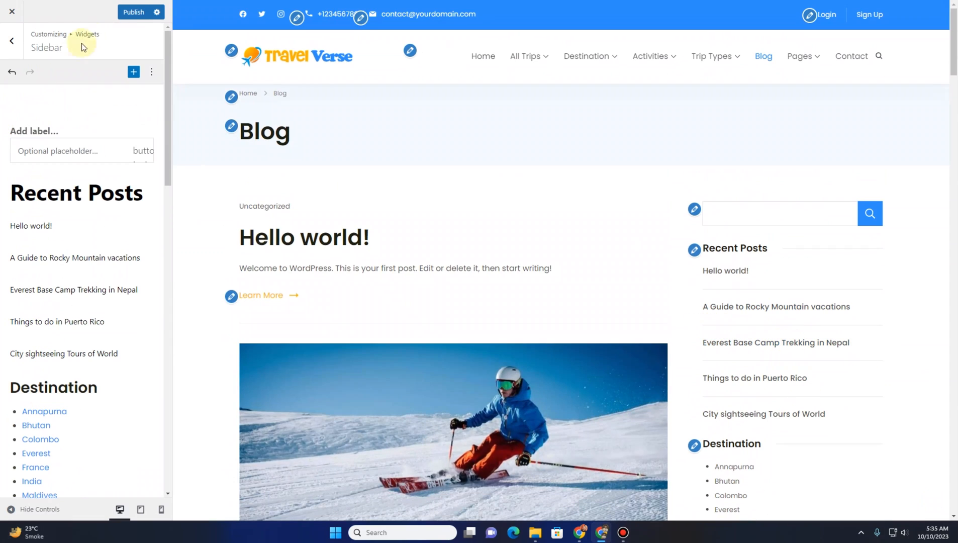
{"action": "left_click", "coordinate": [10, 42]}
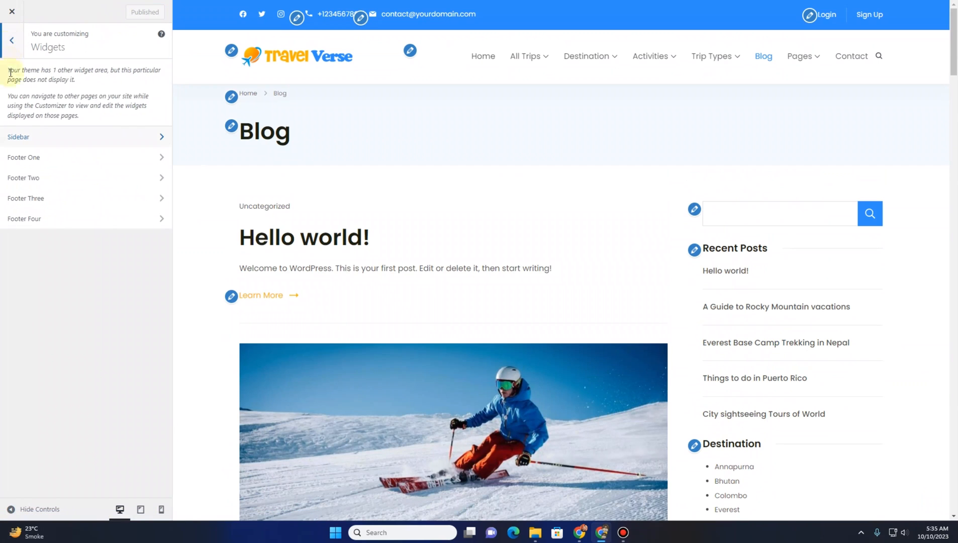
Open the Footer One widget area to inspect its Contact Info widget, then go back
{"action": "scroll", "coordinate": [428, 222], "scroll_direction": "down", "scroll_amount": 20}
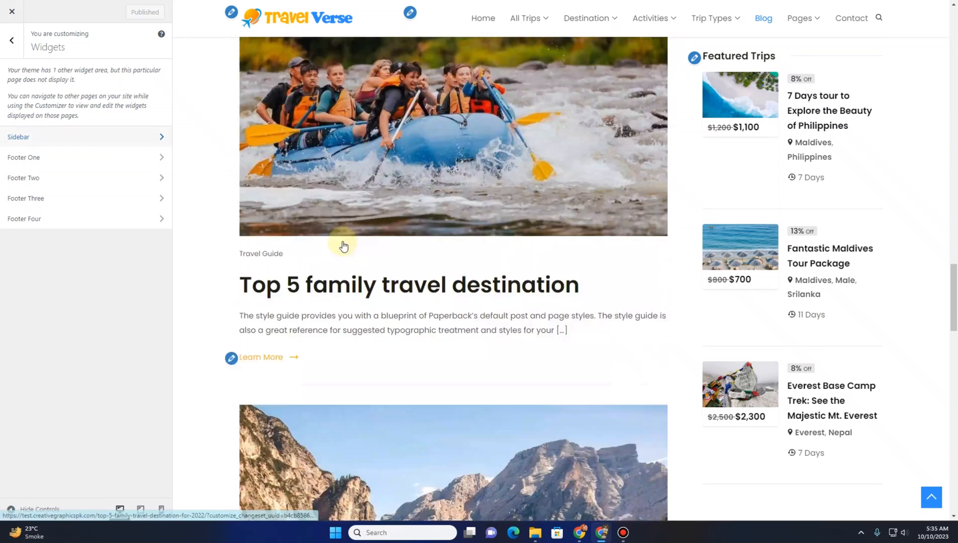
{"action": "scroll", "coordinate": [343, 245], "scroll_direction": "down", "scroll_amount": 10}
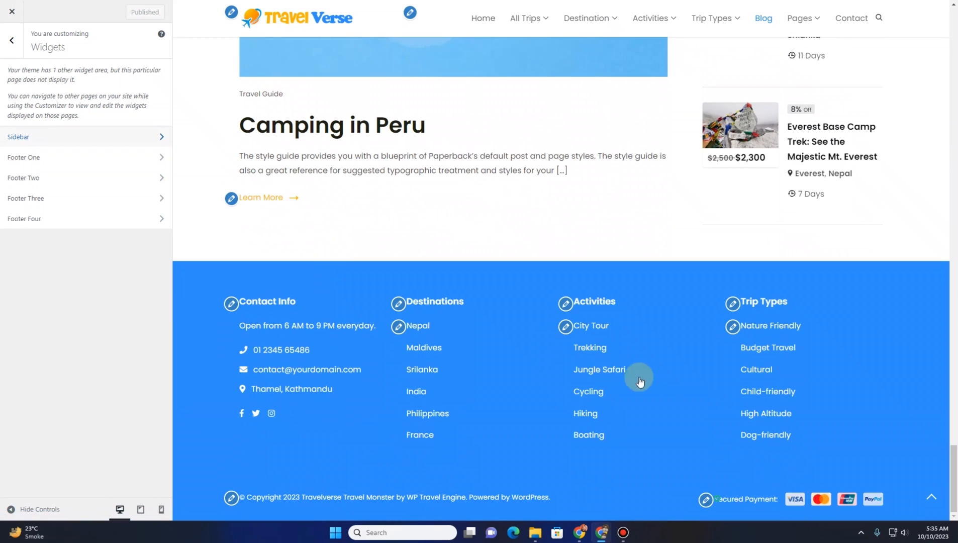
{"action": "left_click", "coordinate": [30, 158]}
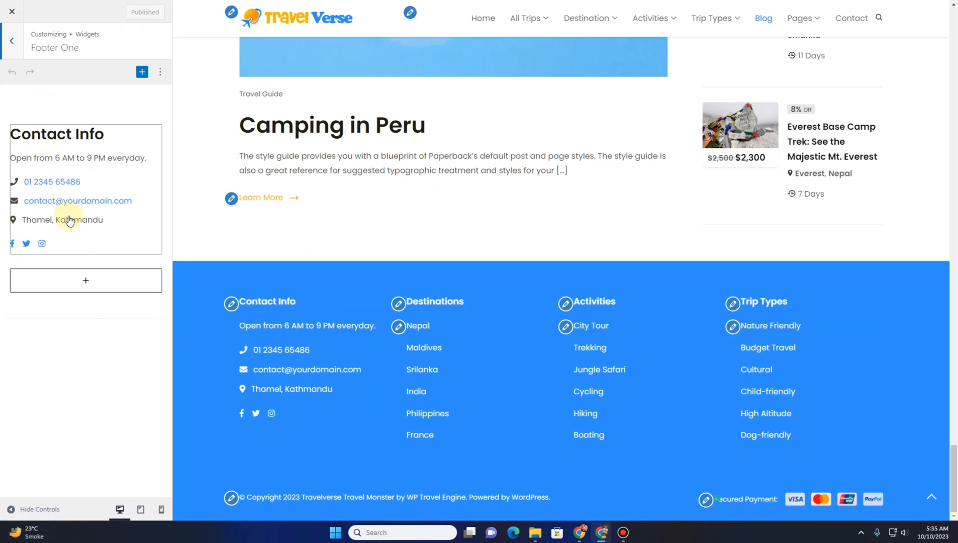
{"action": "left_click", "coordinate": [11, 41]}
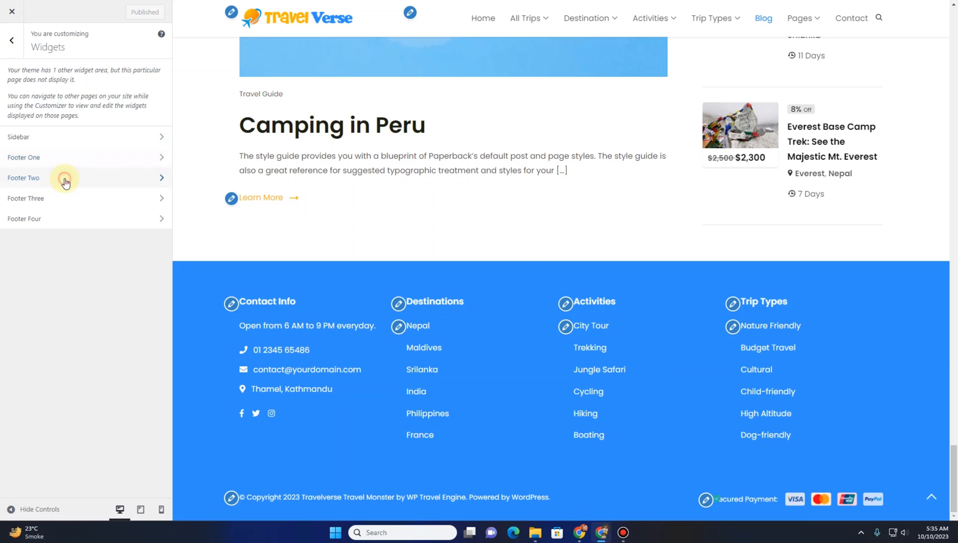
Check the Footer Two navigation menu widget titled Destinations, keeping the Destination menu selected
{"action": "left_click", "coordinate": [65, 181]}
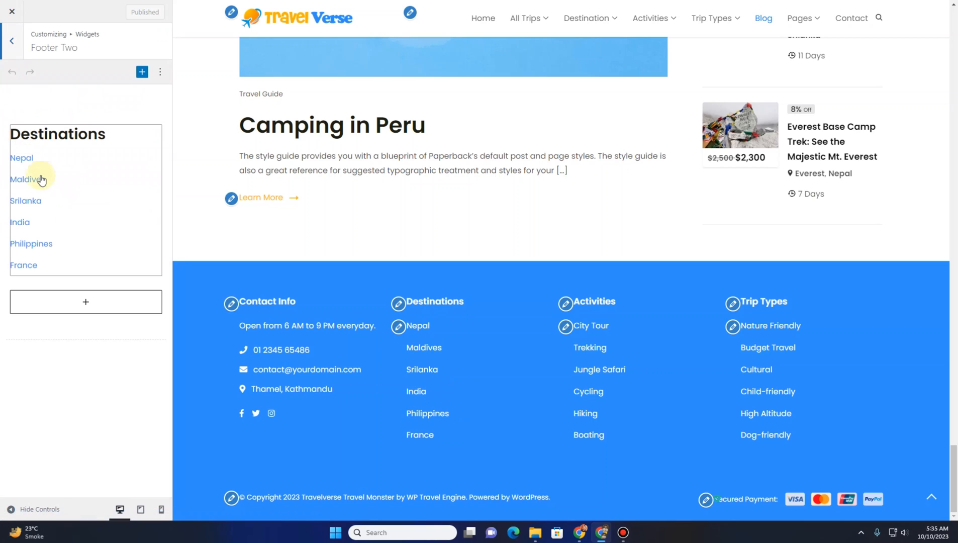
{"action": "left_click", "coordinate": [95, 175]}
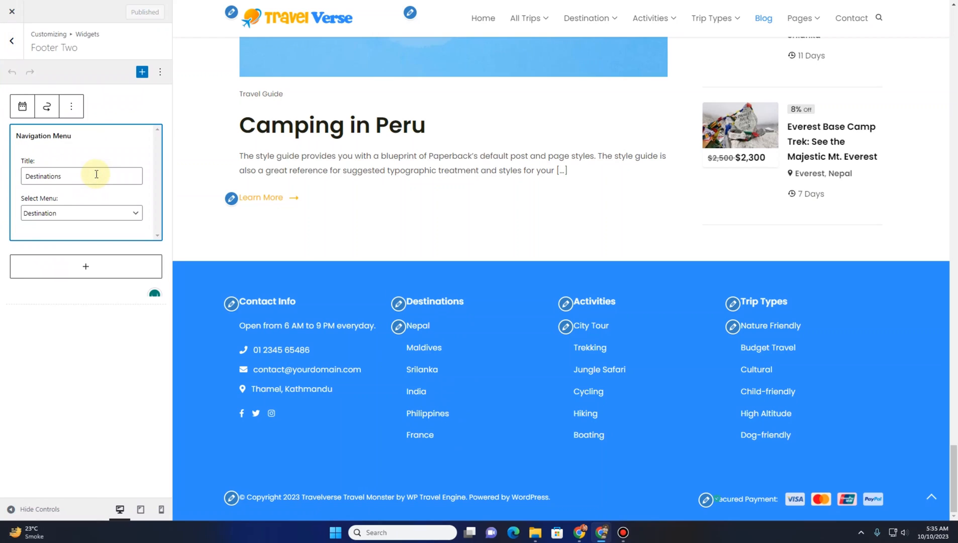
{"action": "left_click", "coordinate": [106, 213]}
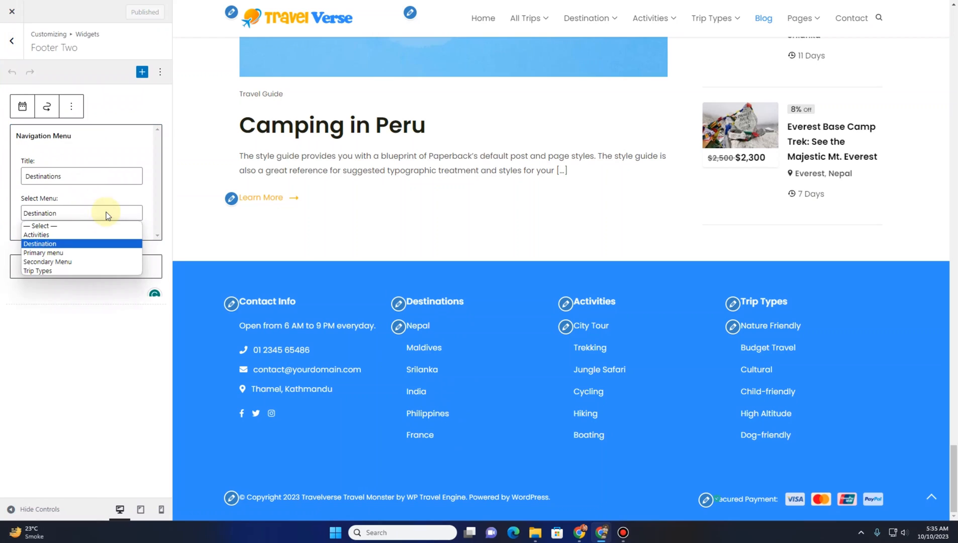
{"action": "left_click", "coordinate": [71, 244]}
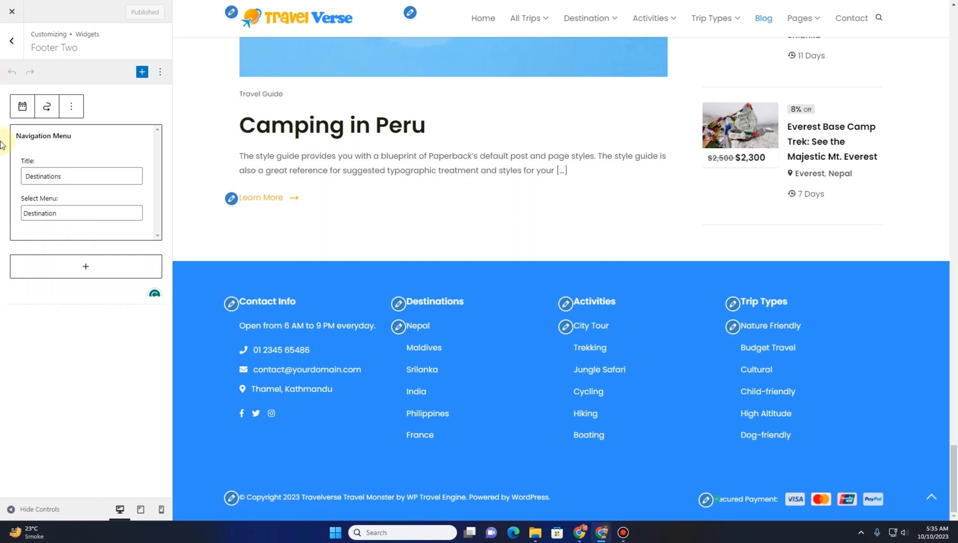
{"action": "left_click", "coordinate": [10, 56]}
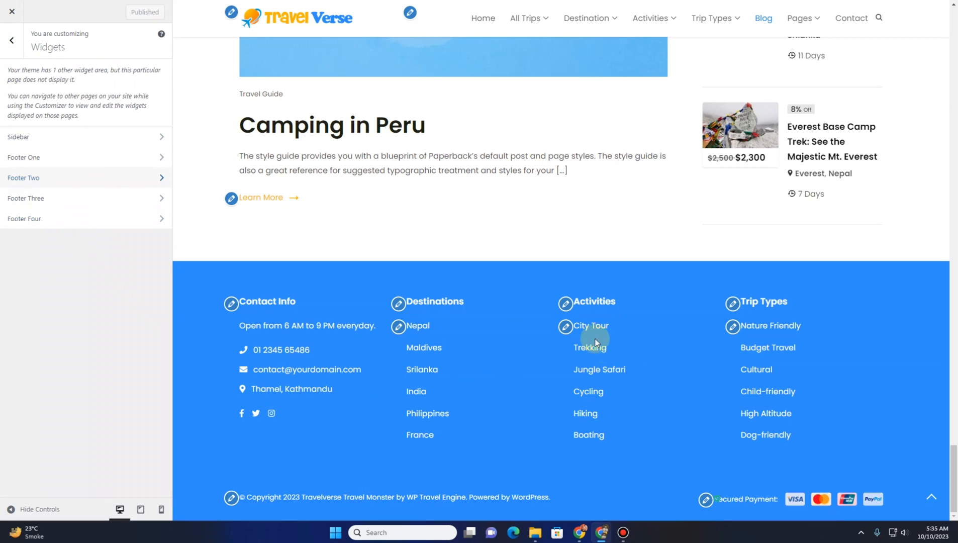
Check the Footer Three navigation menu widget titled Activities and its Activities menu choice
{"action": "left_click", "coordinate": [62, 198]}
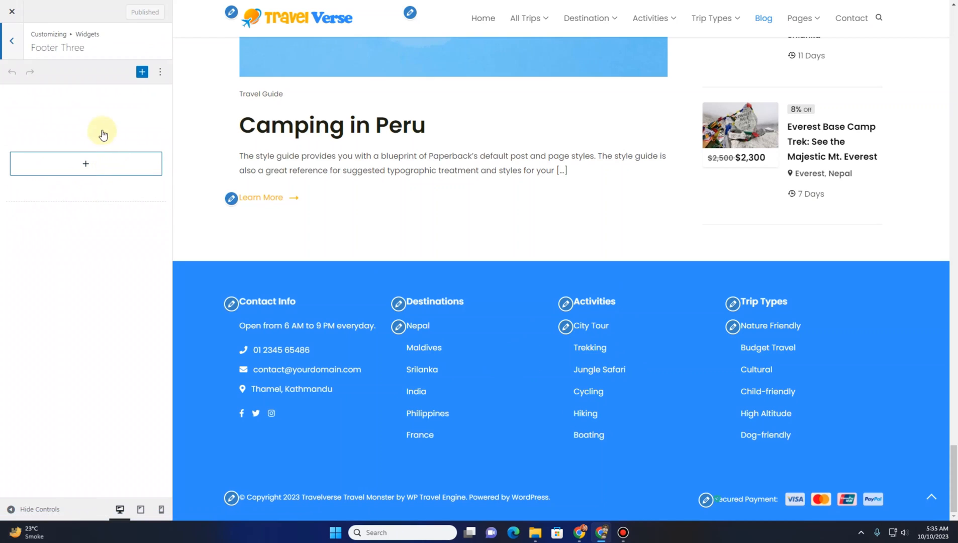
{"action": "left_click", "coordinate": [102, 162]}
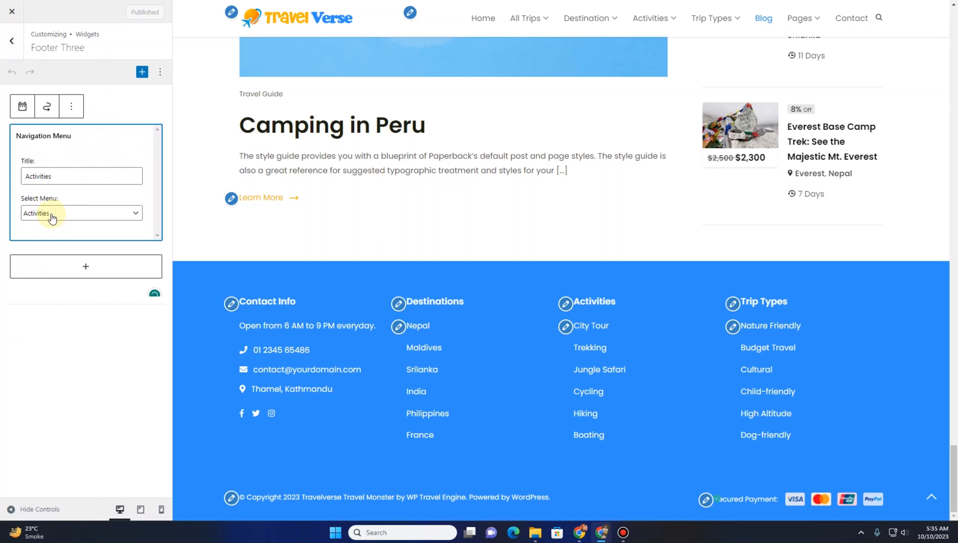
{"action": "left_click", "coordinate": [66, 221]}
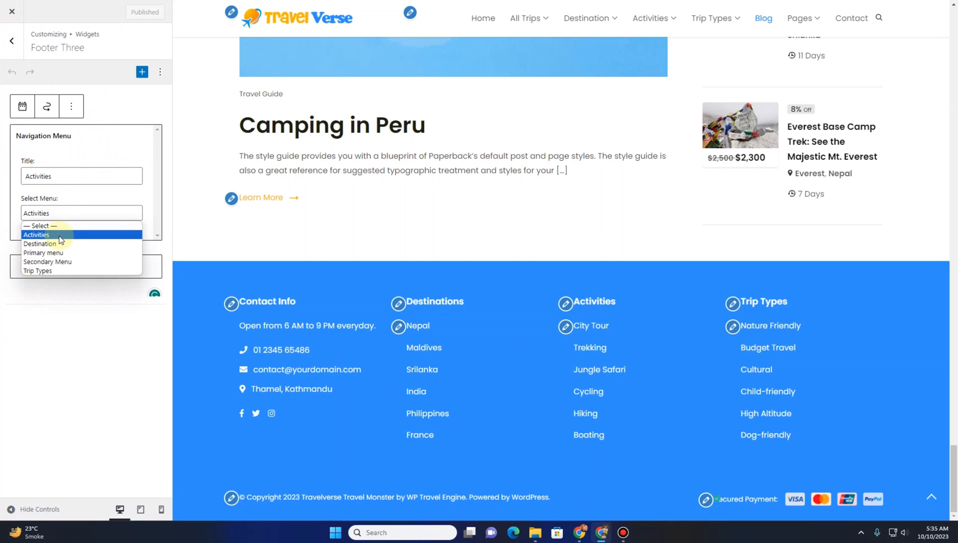
{"action": "left_click", "coordinate": [3, 43]}
Check the Footer Four navigation menu widget titled Trip Types, keeping the Trip Types menu selected
{"action": "left_click", "coordinate": [71, 217]}
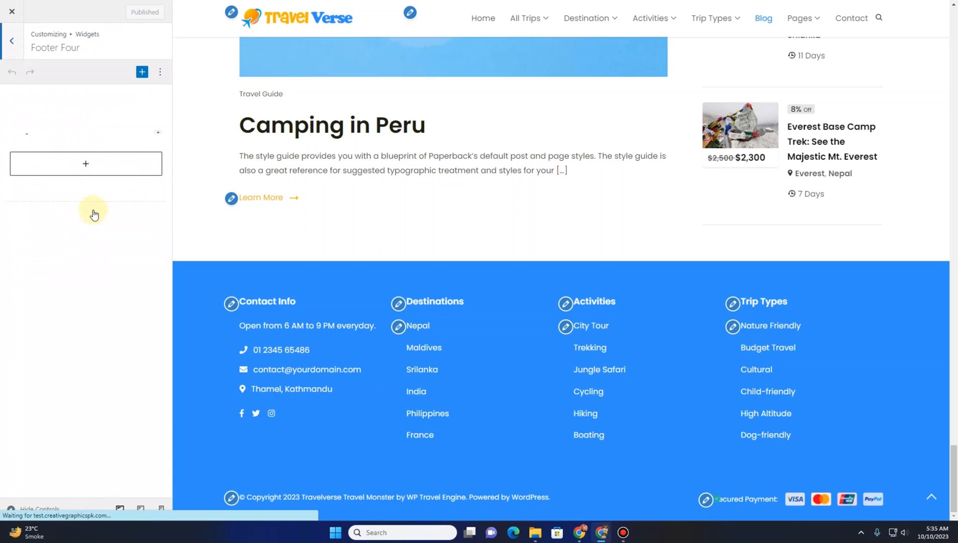
{"action": "left_click", "coordinate": [113, 167]}
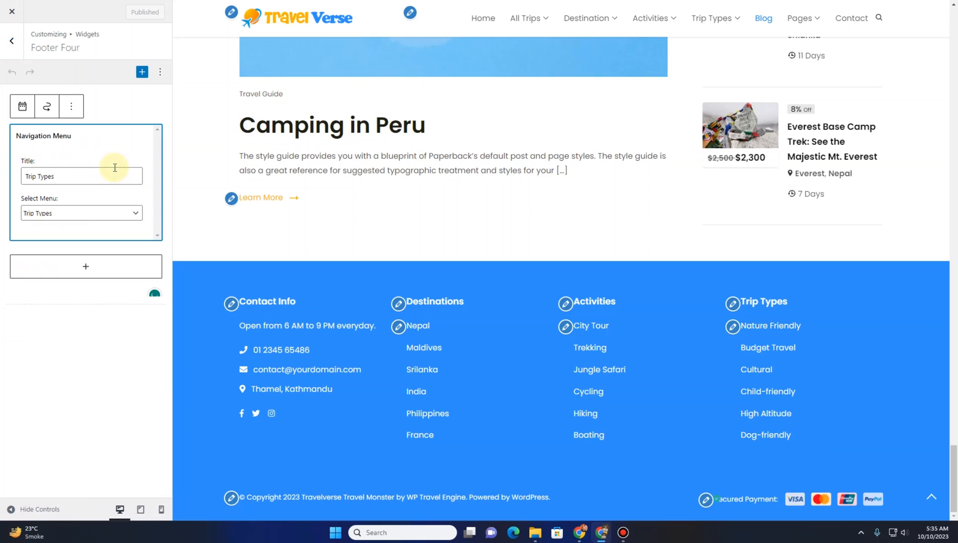
{"action": "left_click", "coordinate": [90, 213]}
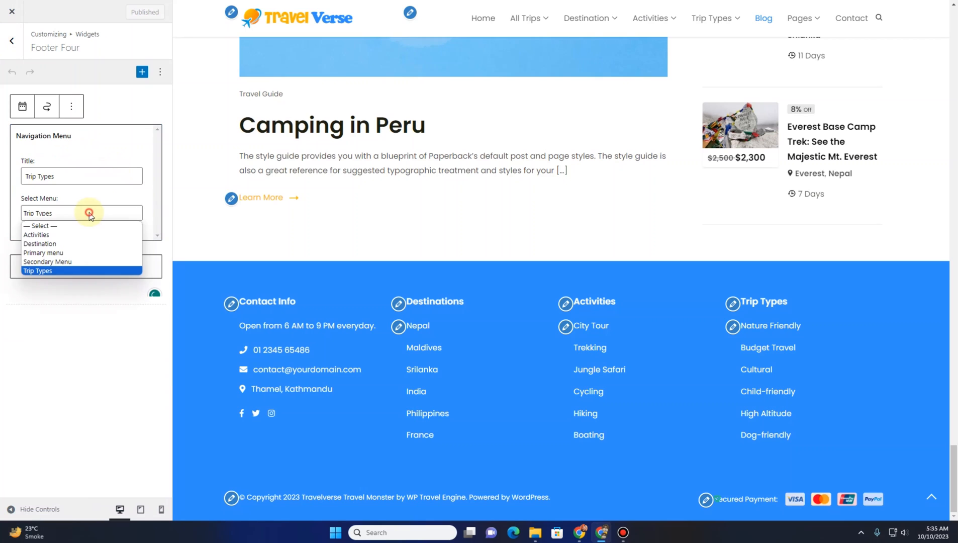
{"action": "left_click", "coordinate": [77, 270]}
{"action": "left_click", "coordinate": [12, 40]}
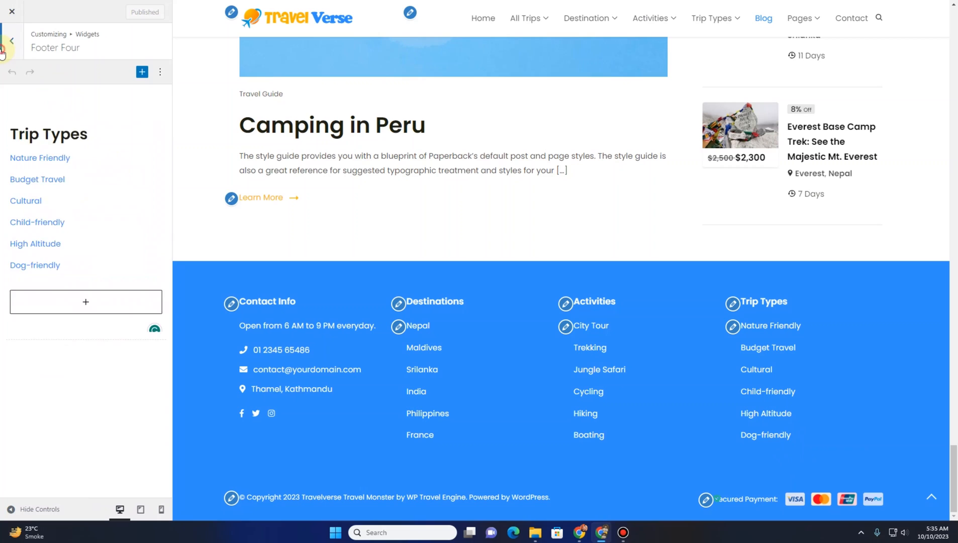
{"action": "left_click", "coordinate": [16, 54]}
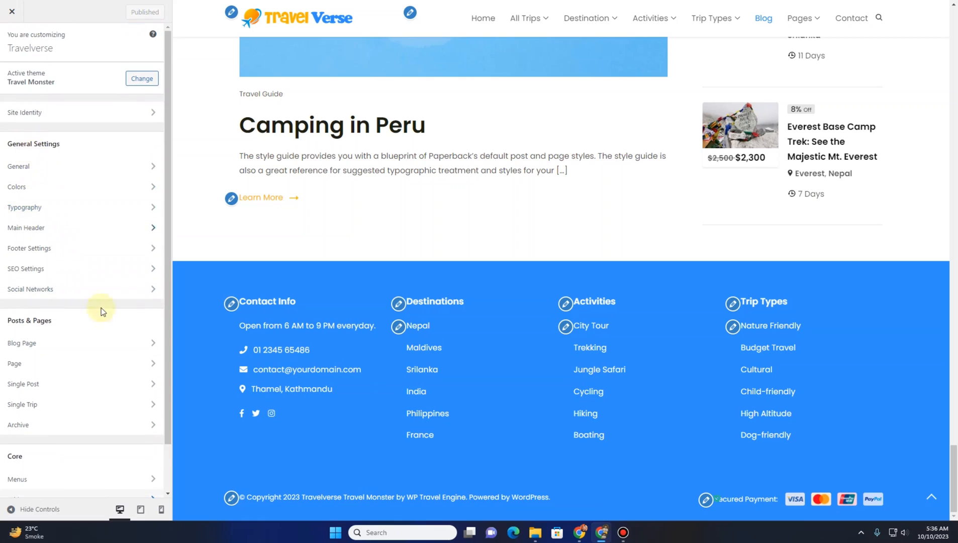
Close the Customizer and return to the site's homepage
{"action": "scroll", "coordinate": [103, 321], "scroll_direction": "down", "scroll_amount": 2}
{"action": "scroll", "coordinate": [47, 168], "scroll_direction": "up", "scroll_amount": 2}
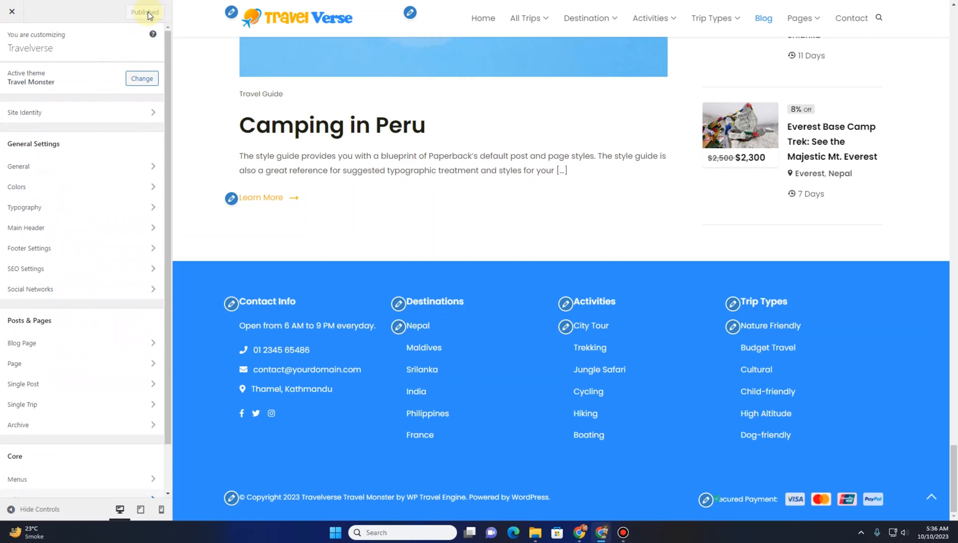
{"action": "left_click", "coordinate": [11, 14]}
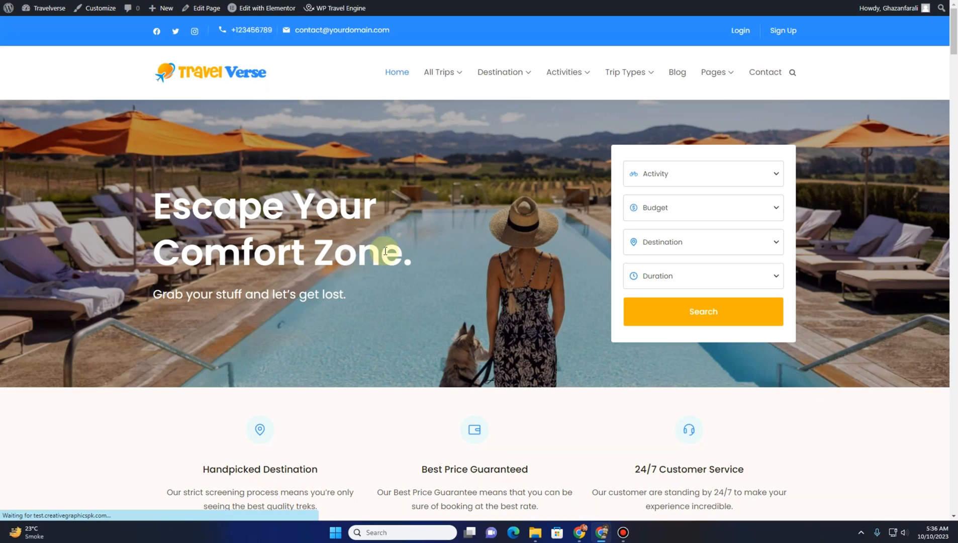
Scroll through the homepage down to the footer and back to review the finished site
{"action": "scroll", "coordinate": [414, 273], "scroll_direction": "down", "scroll_amount": 1}
{"action": "scroll", "coordinate": [414, 273], "scroll_direction": "down", "scroll_amount": 5}
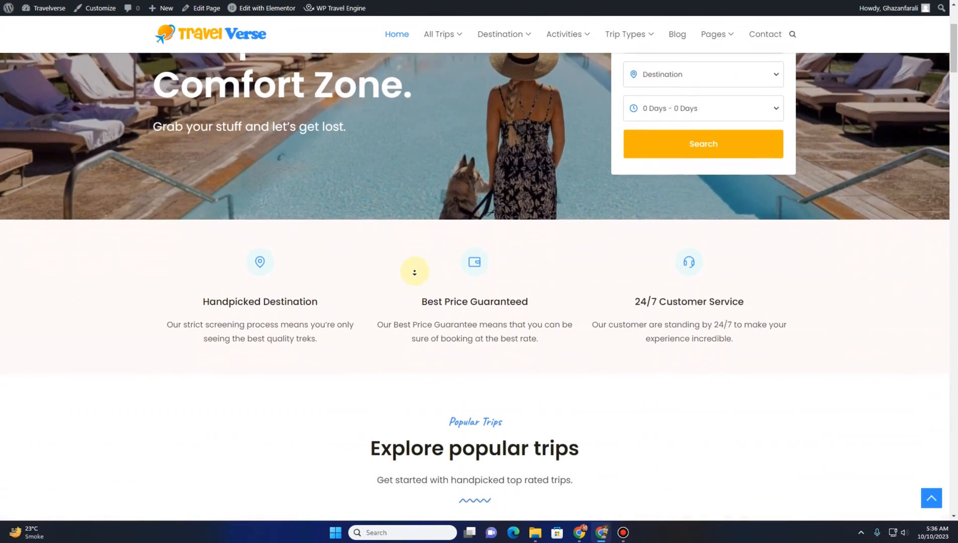
{"action": "left_click_drag", "start_coordinate": [956, 67], "coordinate": [954, 502]}
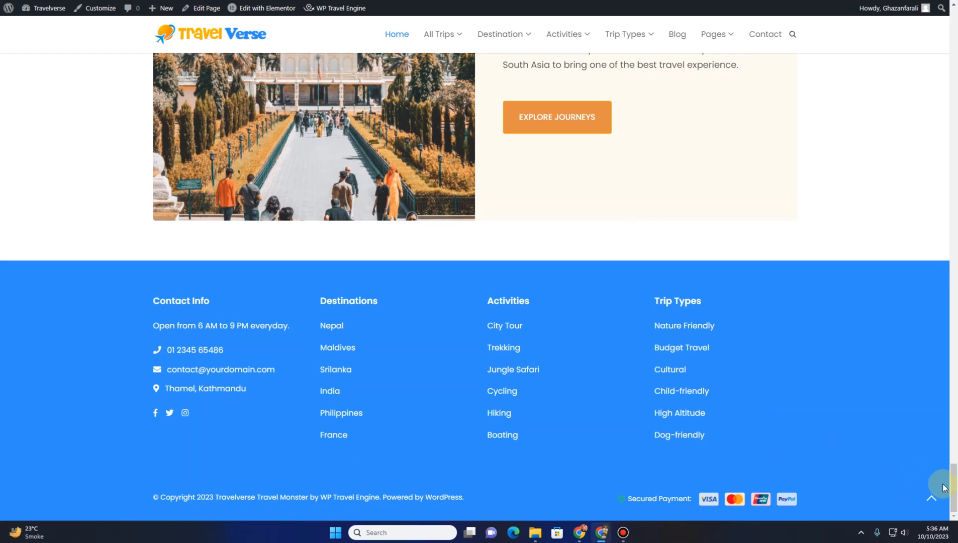
{"action": "left_click_drag", "start_coordinate": [954, 488], "coordinate": [948, 65]}
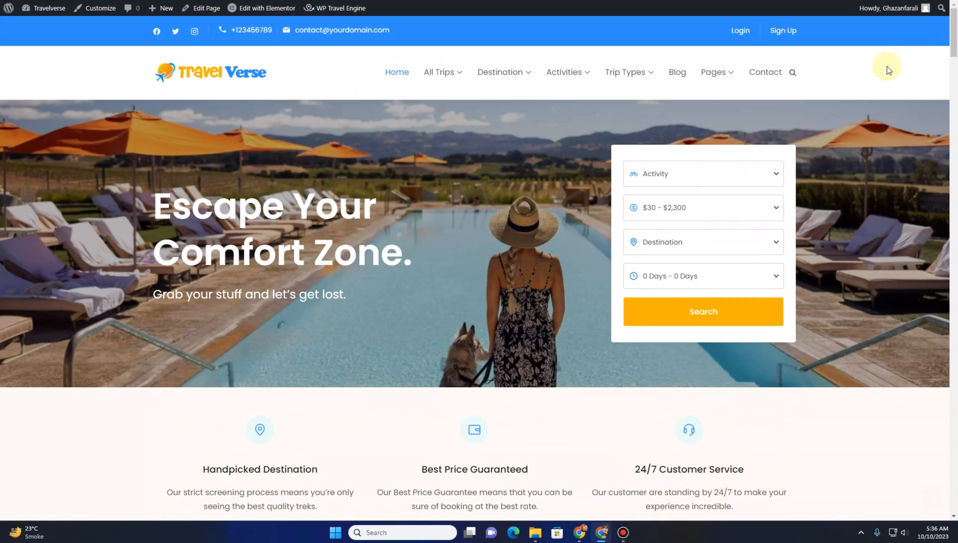
Open the site's Blog page and scroll through its posts and sidebar widgets
{"action": "mouse_move", "coordinate": [461, 79]}
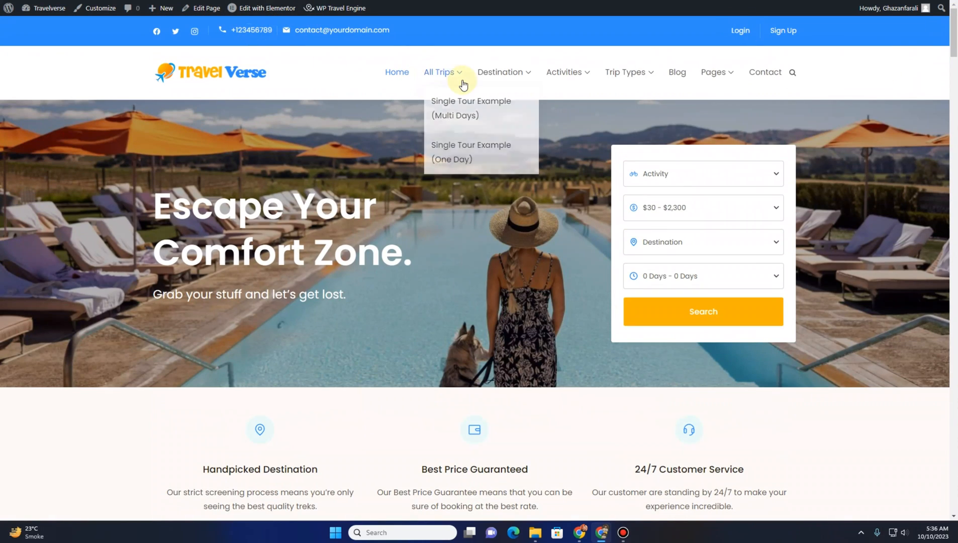
{"action": "left_click", "coordinate": [677, 74]}
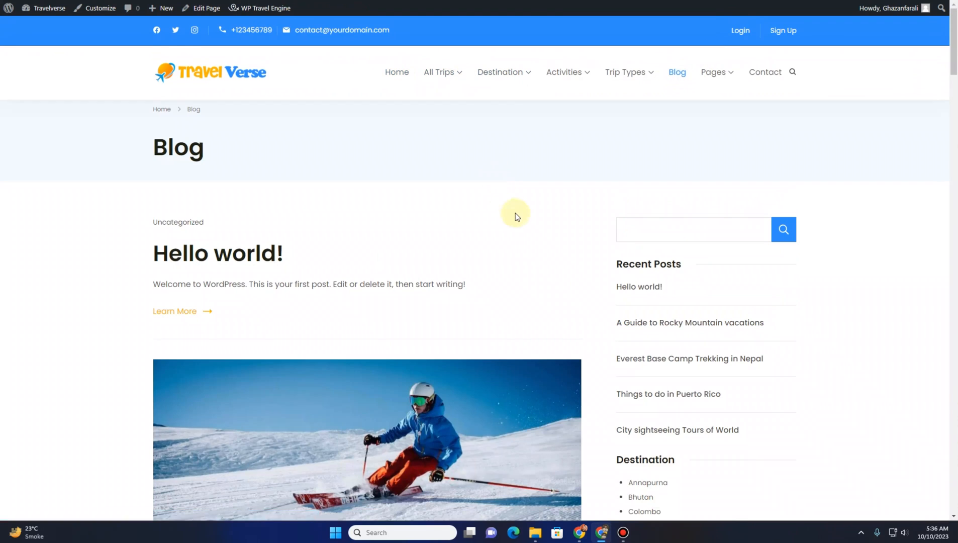
{"action": "scroll", "coordinate": [577, 235], "scroll_direction": "down", "scroll_amount": 3}
{"action": "scroll", "coordinate": [760, 248], "scroll_direction": "down", "scroll_amount": 15}
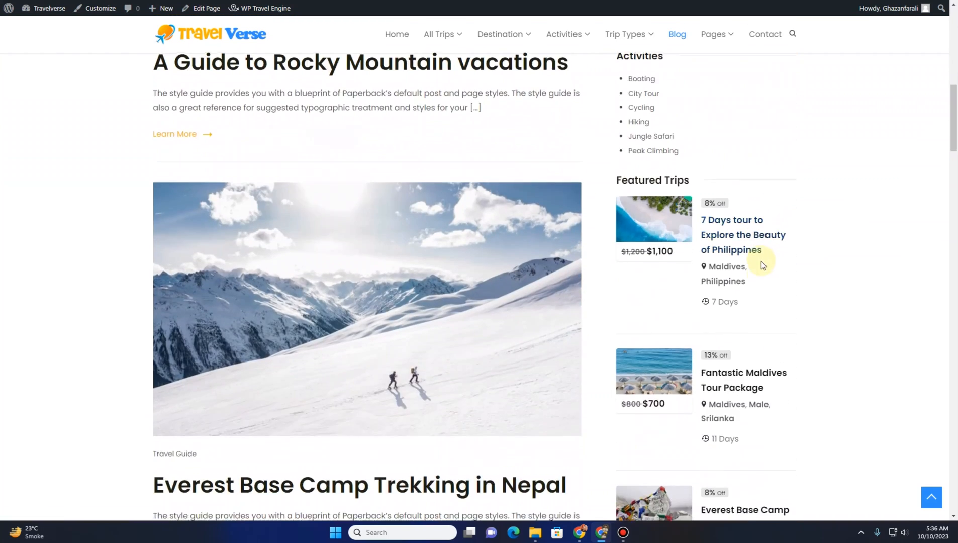
{"action": "scroll", "coordinate": [760, 266], "scroll_direction": "down", "scroll_amount": 6}
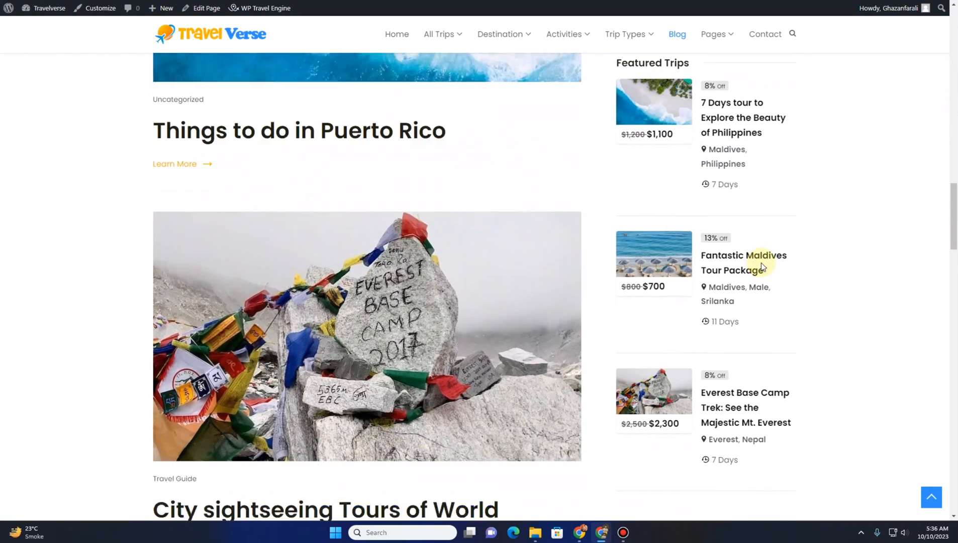
{"action": "scroll", "coordinate": [759, 261], "scroll_direction": "up", "scroll_amount": 15}
{"action": "scroll", "coordinate": [505, 211], "scroll_direction": "up", "scroll_amount": 10}
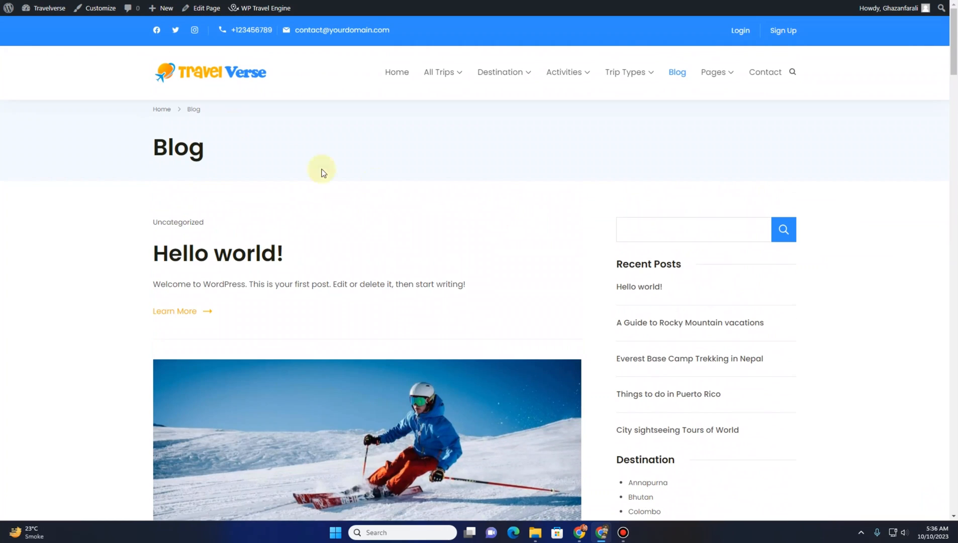
Browse the Travel Monster demo homepage to compare it with the customized site
{"action": "left_click", "coordinate": [225, 70]}
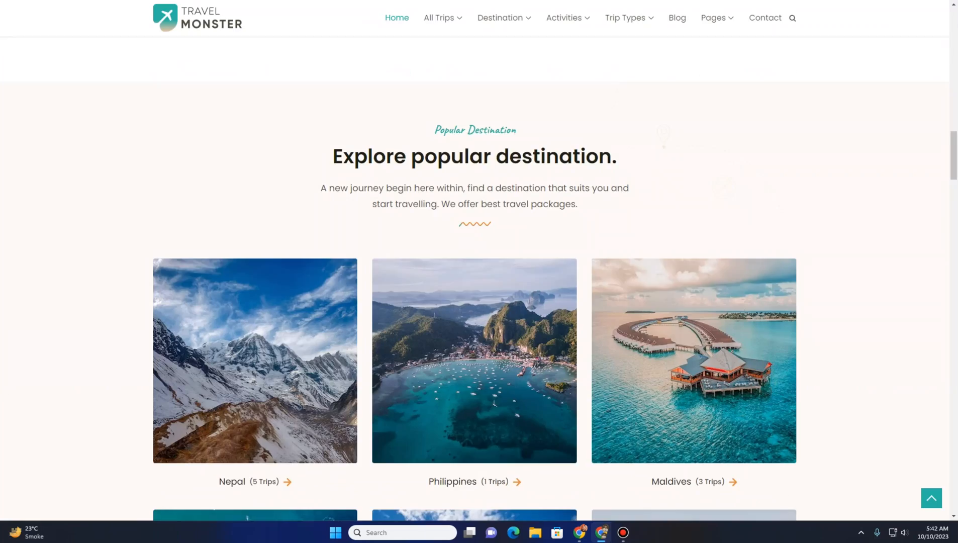
{"action": "scroll", "coordinate": [211, 146], "scroll_direction": "down", "scroll_amount": 2}
{"action": "scroll", "coordinate": [187, 152], "scroll_direction": "up", "scroll_amount": 20}
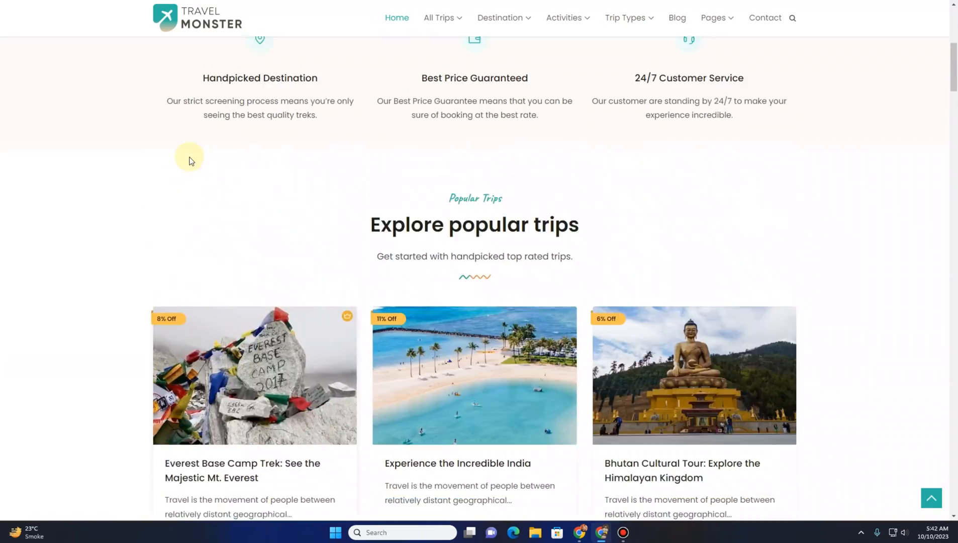
{"action": "scroll", "coordinate": [188, 154], "scroll_direction": "up", "scroll_amount": 2}
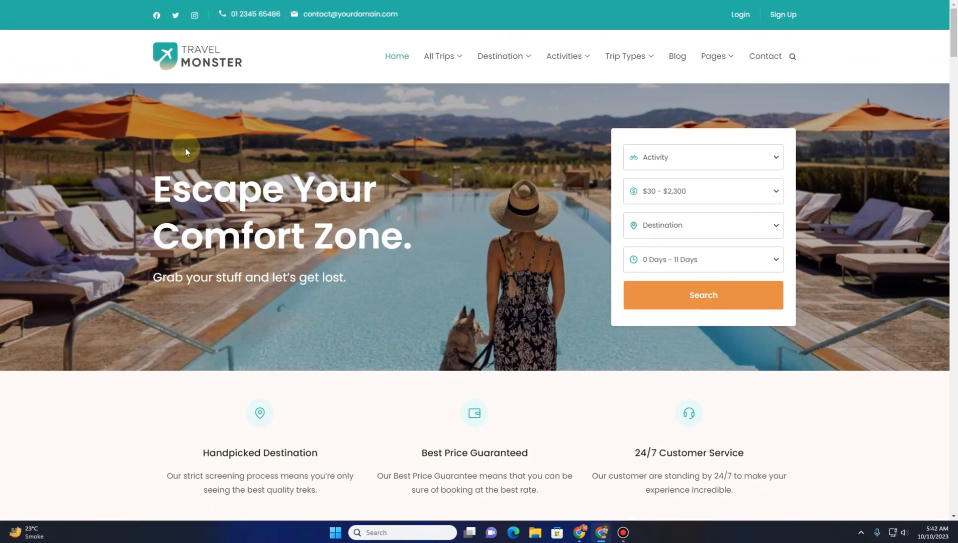
{"action": "left_click", "coordinate": [178, 63]}
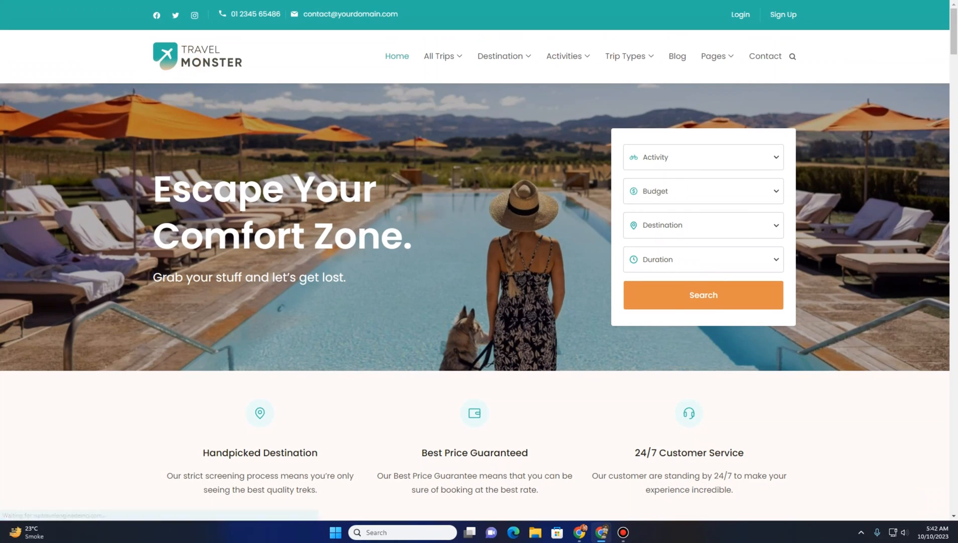
Switch to the WP Travel Engine website and open the Travel Monster Pro premium theme page
{"action": "key", "text": "ctrl+shift+Tab"}
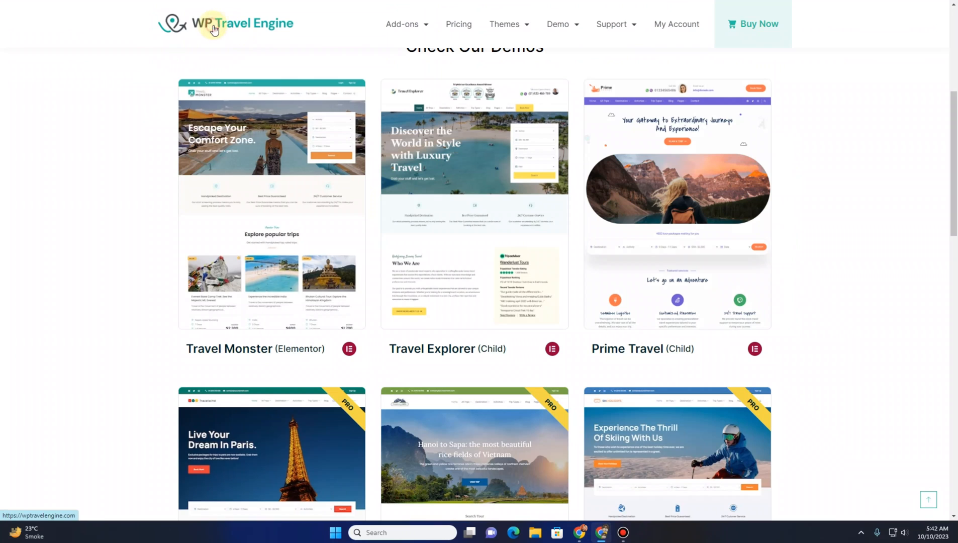
{"action": "left_click", "coordinate": [229, 30]}
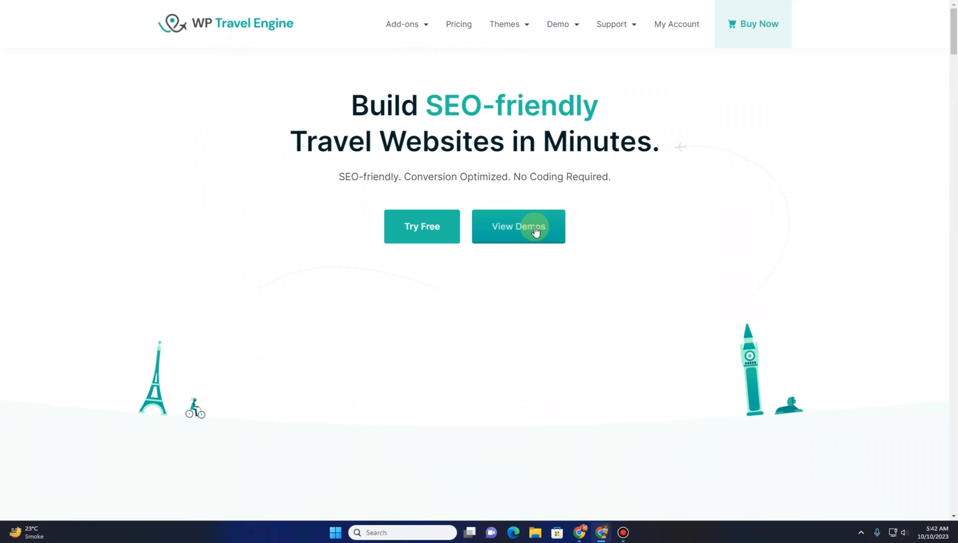
{"action": "mouse_move", "coordinate": [506, 26]}
{"action": "mouse_move", "coordinate": [505, 43]}
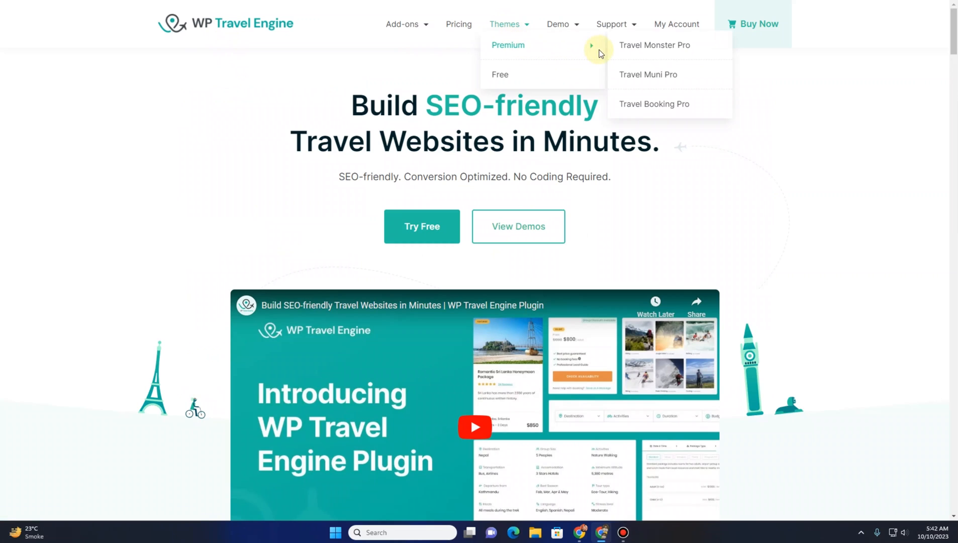
{"action": "left_click", "coordinate": [673, 46]}
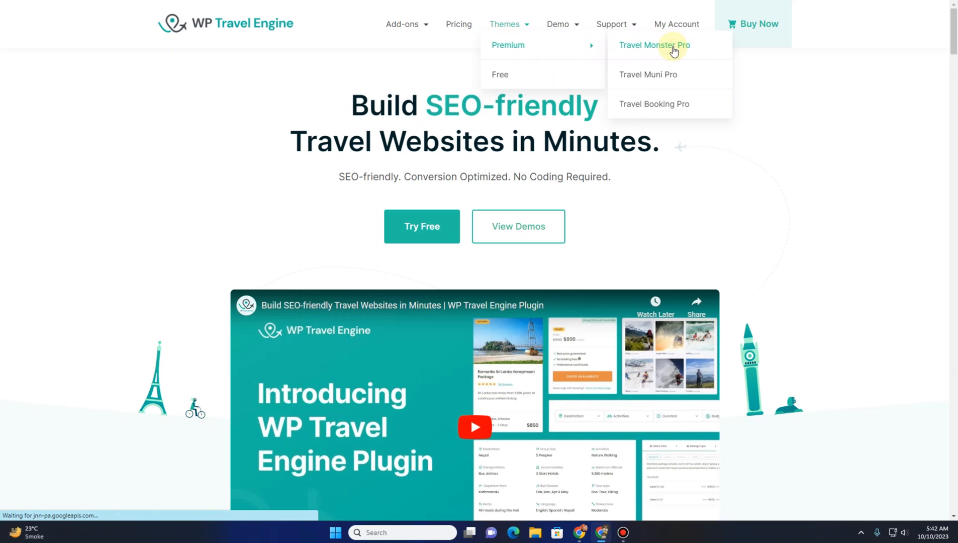
Review the Free vs Pro feature comparison table for Travel Monster Pro
{"action": "scroll", "coordinate": [301, 186], "scroll_direction": "down", "scroll_amount": 10}
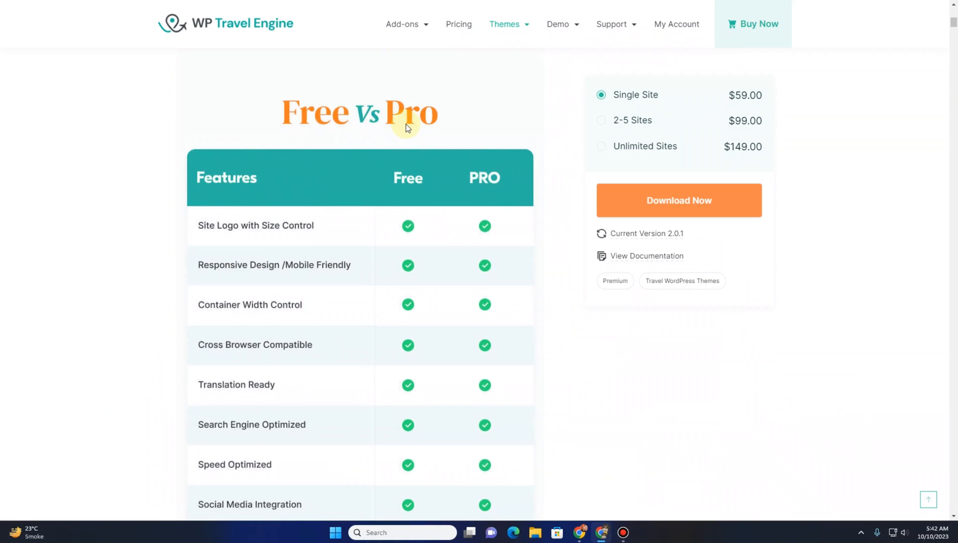
{"action": "scroll", "coordinate": [406, 127], "scroll_direction": "down", "scroll_amount": 4}
{"action": "scroll", "coordinate": [374, 178], "scroll_direction": "down", "scroll_amount": 8}
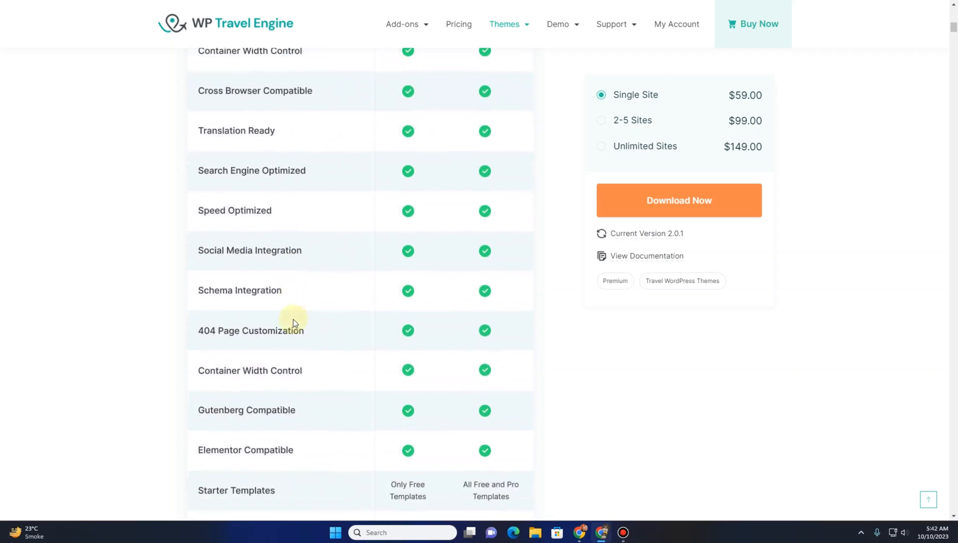
{"action": "scroll", "coordinate": [381, 303], "scroll_direction": "down", "scroll_amount": 5}
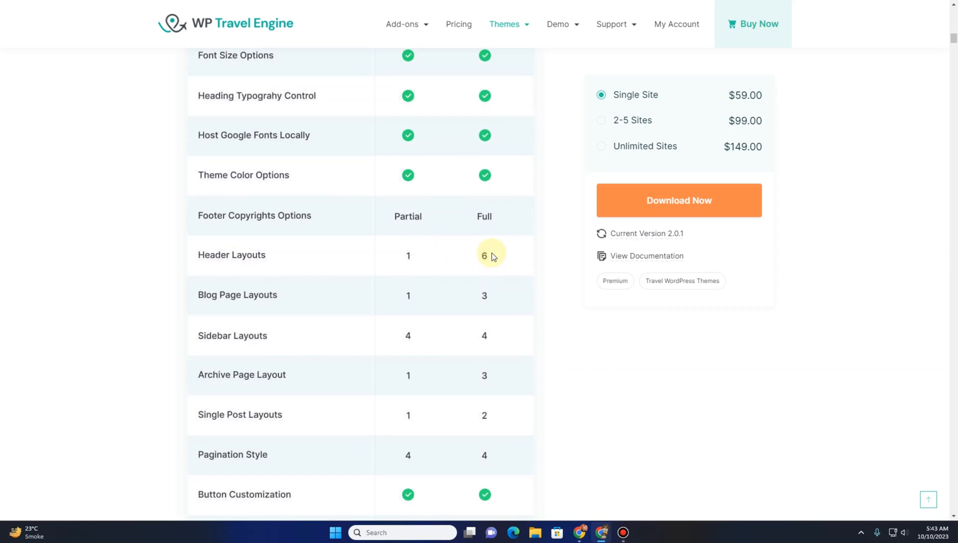
{"action": "scroll", "coordinate": [295, 267], "scroll_direction": "down", "scroll_amount": 2}
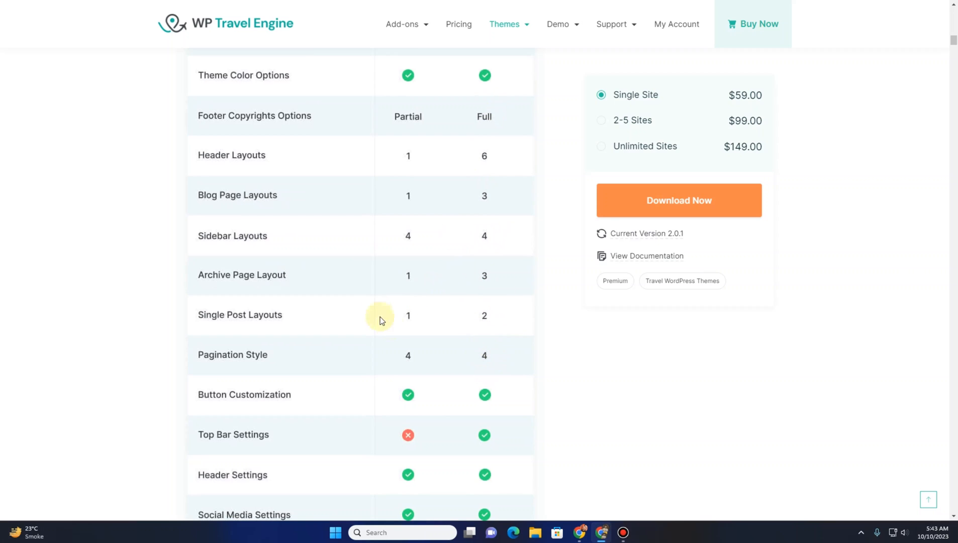
{"action": "scroll", "coordinate": [380, 317], "scroll_direction": "down", "scroll_amount": 4}
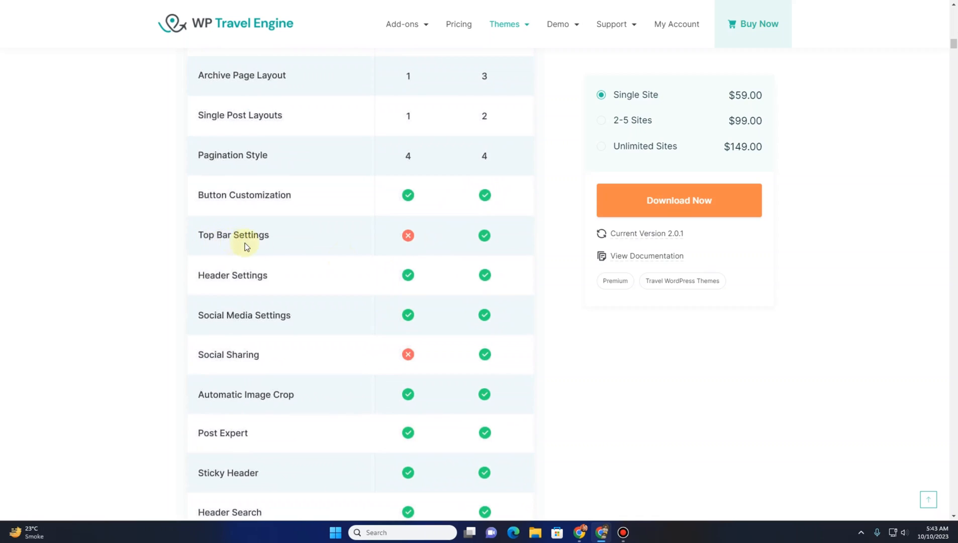
{"action": "scroll", "coordinate": [477, 247], "scroll_direction": "down", "scroll_amount": 4}
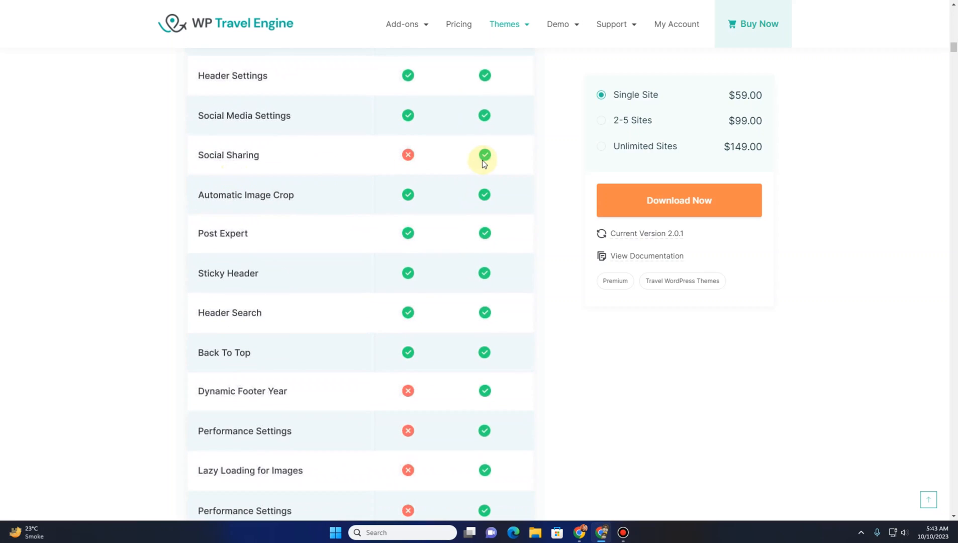
{"action": "scroll", "coordinate": [483, 163], "scroll_direction": "down", "scroll_amount": 5}
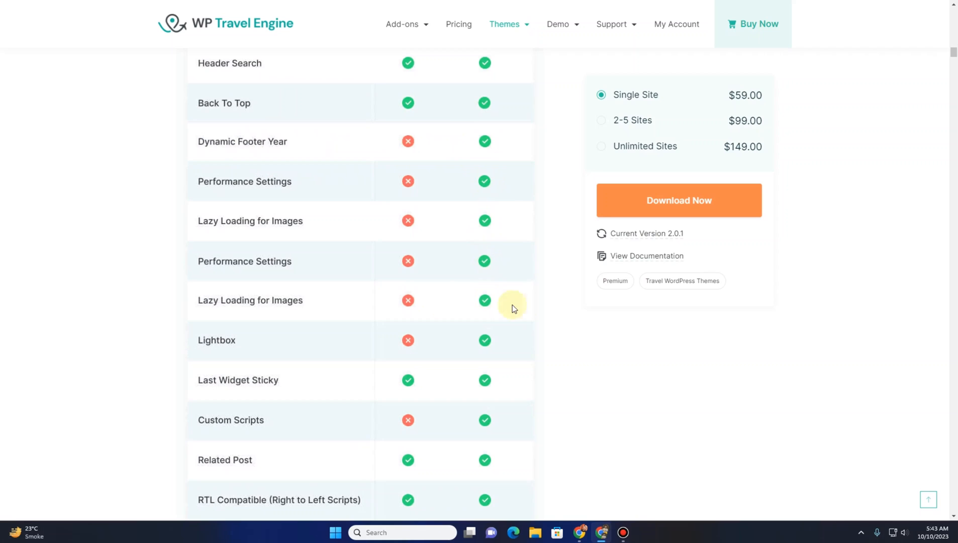
{"action": "scroll", "coordinate": [412, 242], "scroll_direction": "down", "scroll_amount": 5}
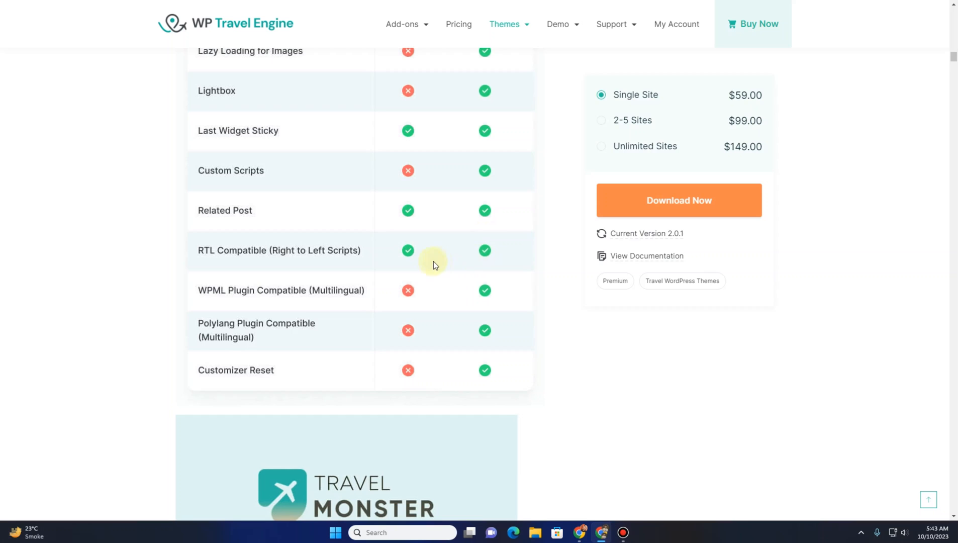
{"action": "scroll", "coordinate": [431, 261], "scroll_direction": "down", "scroll_amount": 2}
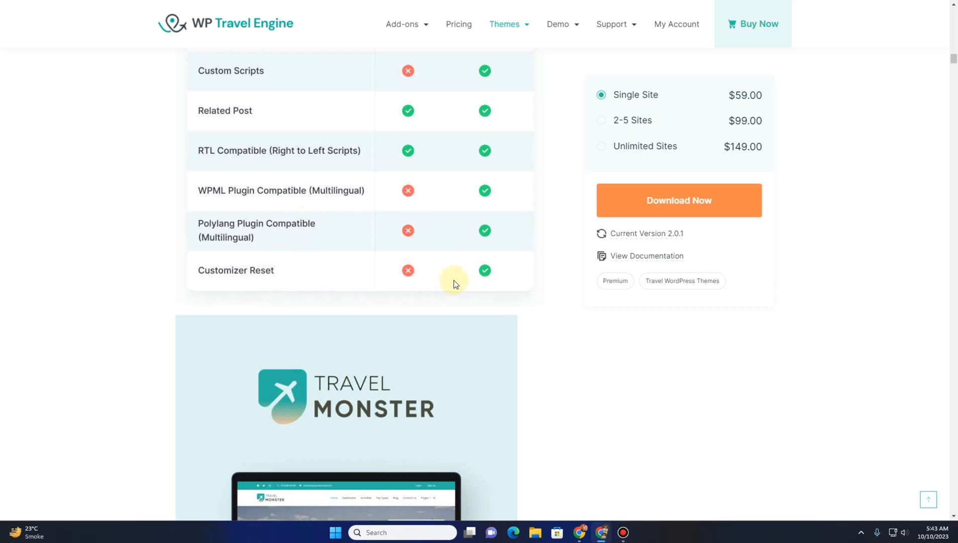
{"action": "scroll", "coordinate": [412, 268], "scroll_direction": "up", "scroll_amount": 10}
{"action": "scroll", "coordinate": [407, 266], "scroll_direction": "up", "scroll_amount": 15}
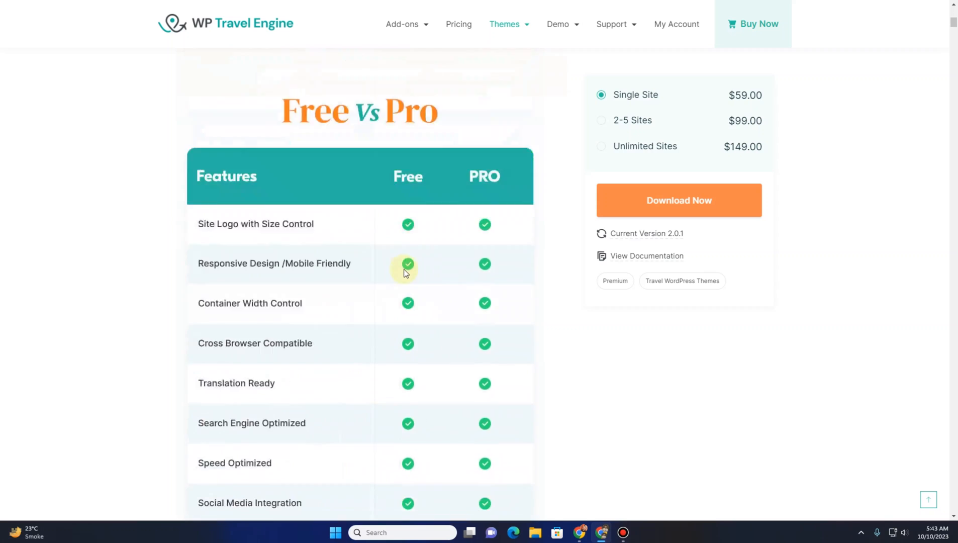
{"action": "scroll", "coordinate": [405, 270], "scroll_direction": "down", "scroll_amount": 6}
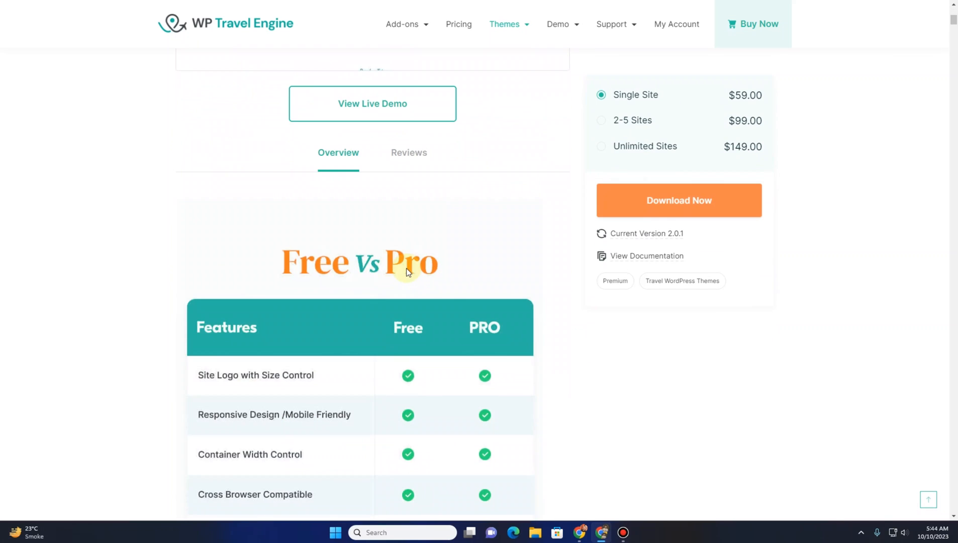
{"action": "scroll", "coordinate": [408, 272], "scroll_direction": "up", "scroll_amount": 7}
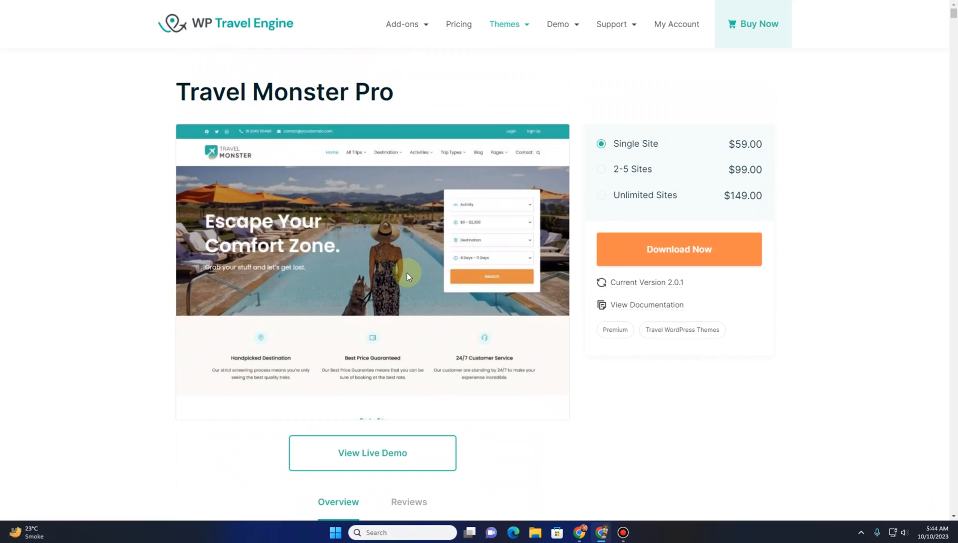
{"action": "scroll", "coordinate": [407, 273], "scroll_direction": "down", "scroll_amount": 1}
{"action": "scroll", "coordinate": [407, 276], "scroll_direction": "down", "scroll_amount": 4}
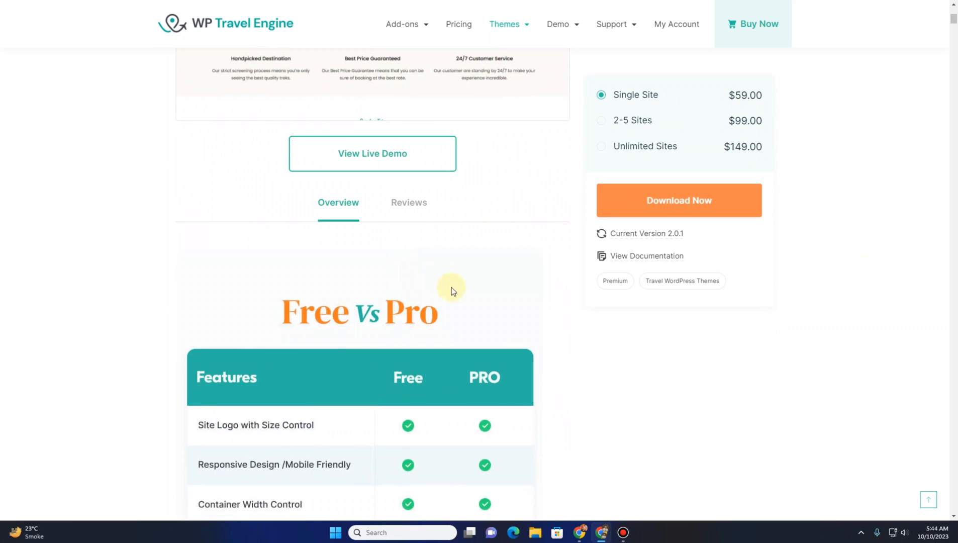
{"action": "scroll", "coordinate": [406, 308], "scroll_direction": "up", "scroll_amount": 5}
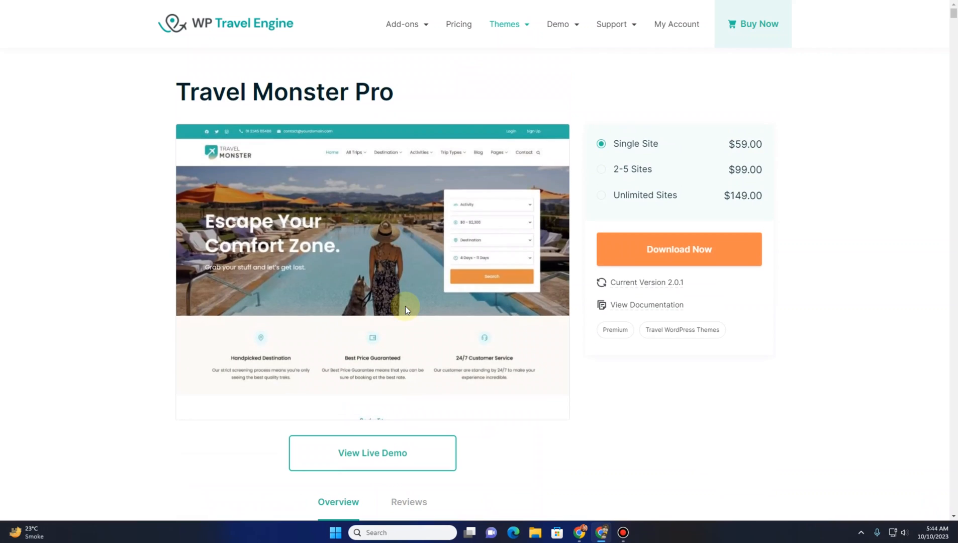
Open the Single Site checkout for Travel Monster Pro and look over the order and payment form
{"action": "left_click", "coordinate": [686, 259]}
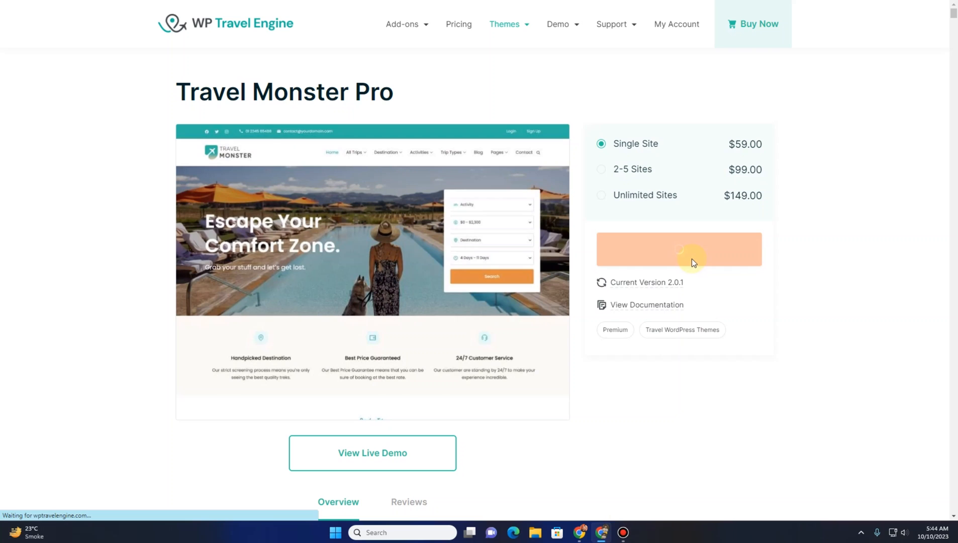
{"action": "scroll", "coordinate": [327, 243], "scroll_direction": "down", "scroll_amount": 1}
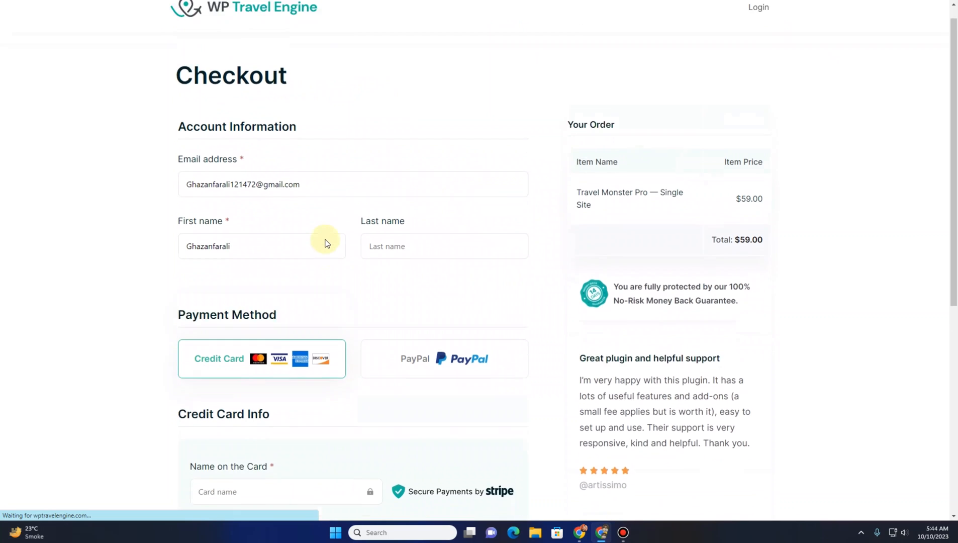
{"action": "scroll", "coordinate": [226, 137], "scroll_direction": "down", "scroll_amount": 3}
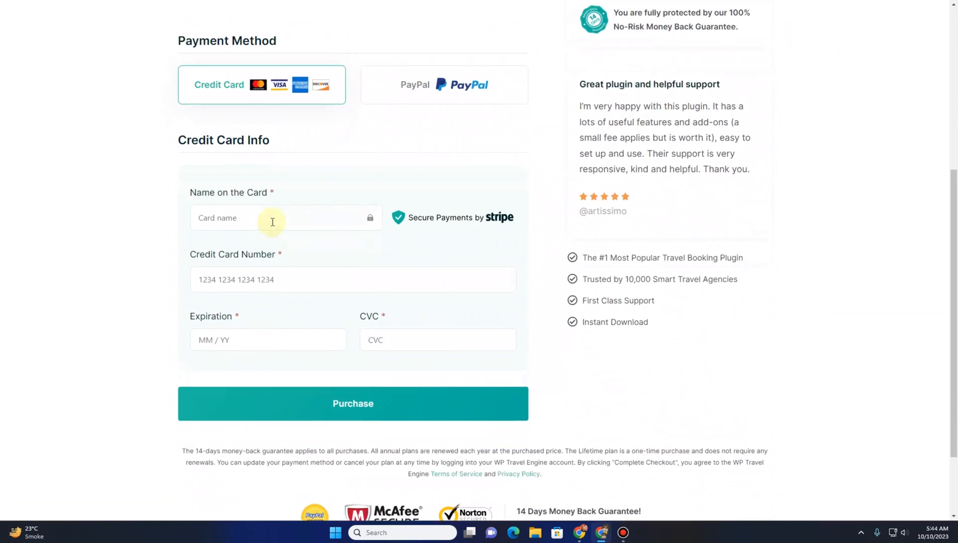
{"action": "scroll", "coordinate": [287, 306], "scroll_direction": "down", "scroll_amount": 2}
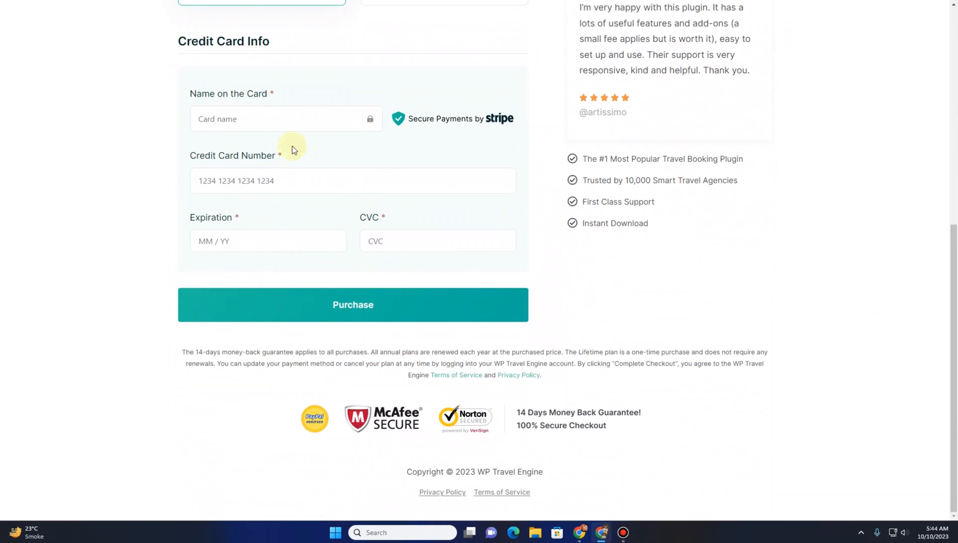
{"action": "scroll", "coordinate": [369, 193], "scroll_direction": "up", "scroll_amount": 3}
{"action": "scroll", "coordinate": [347, 262], "scroll_direction": "down", "scroll_amount": 3}
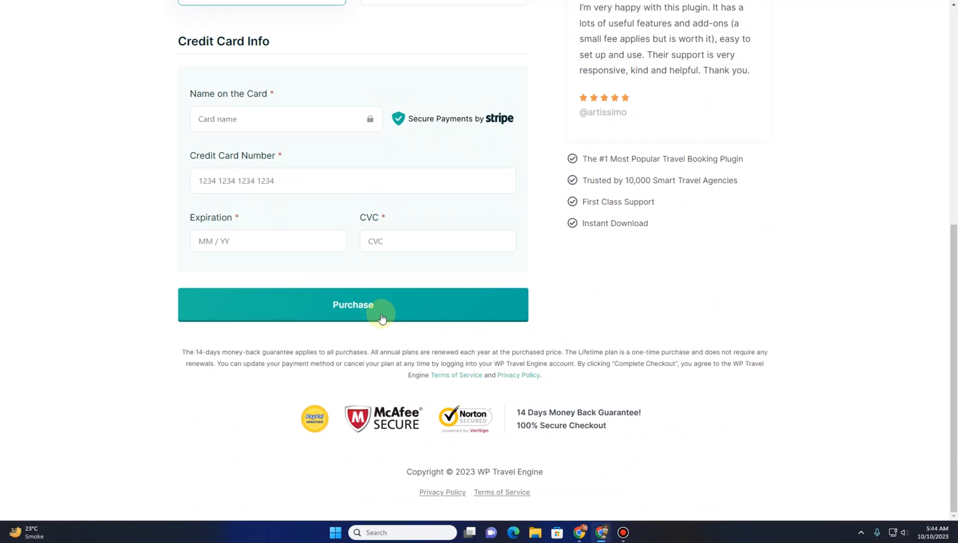
{"action": "scroll", "coordinate": [424, 213], "scroll_direction": "up", "scroll_amount": 8}
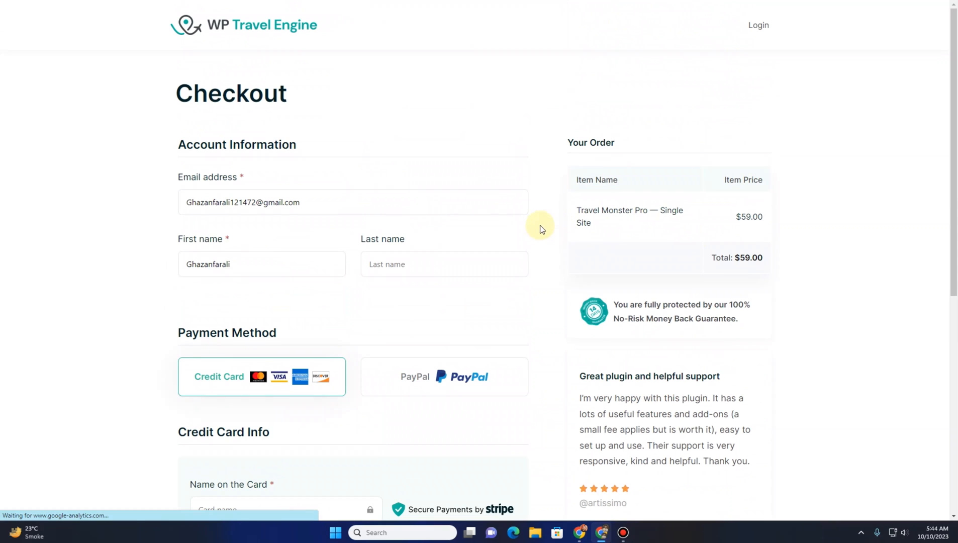
Leave the checkout and open the My Account page to see the licence key history
{"action": "key", "text": "alt+Left"}
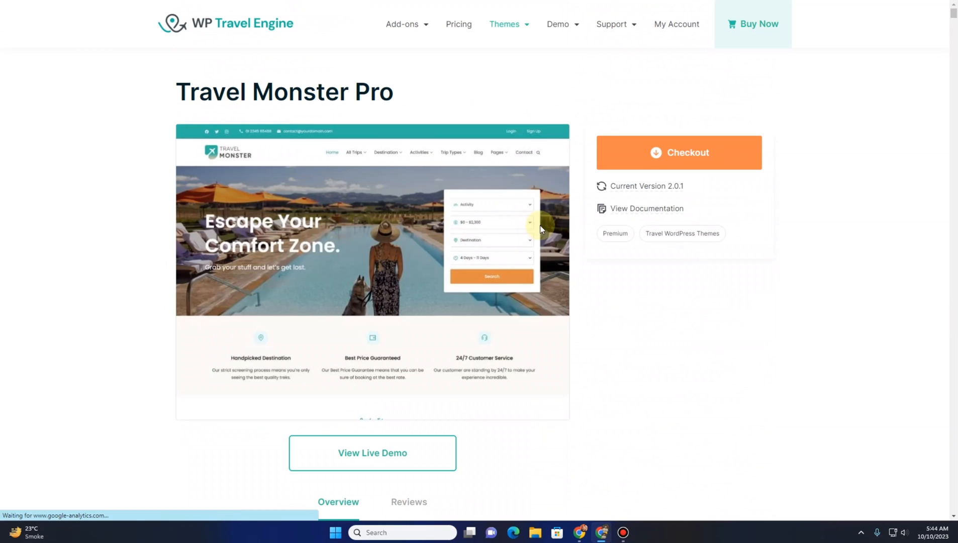
{"action": "left_click", "coordinate": [678, 29]}
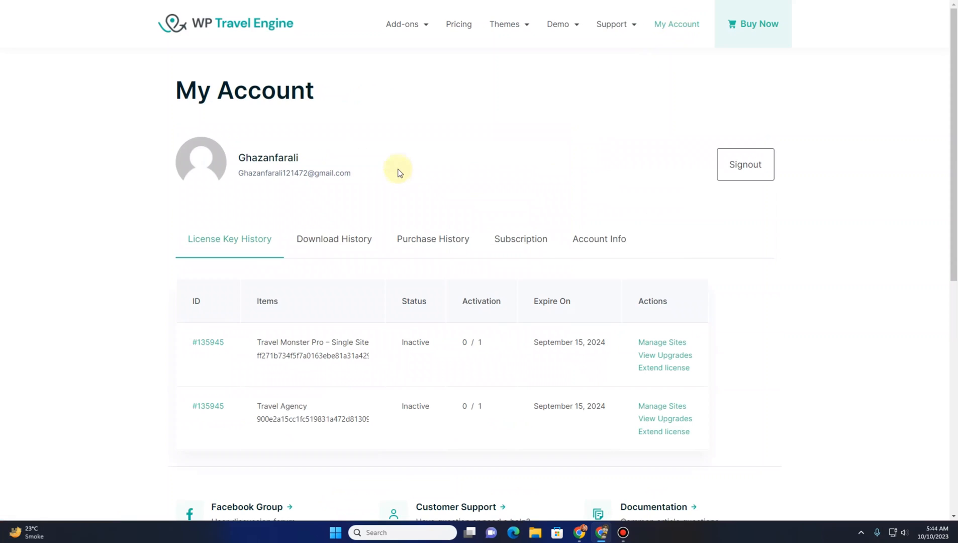
Download the travel-monster-pro-plugin_2.0.1 file from the account's download history
{"action": "scroll", "coordinate": [397, 170], "scroll_direction": "down", "scroll_amount": 2}
{"action": "scroll", "coordinate": [397, 175], "scroll_direction": "down", "scroll_amount": 1}
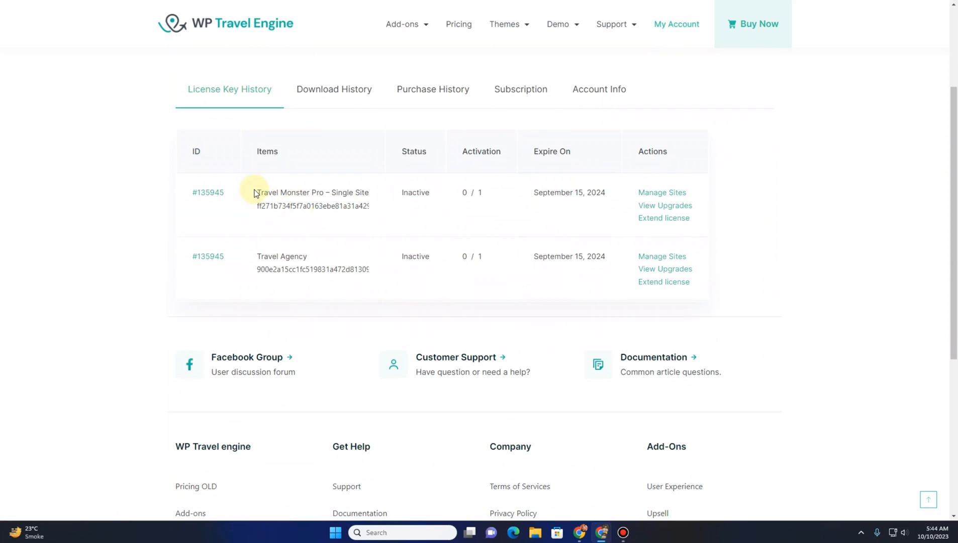
{"action": "left_click_drag", "start_coordinate": [255, 192], "coordinate": [358, 193]}
{"action": "left_click", "coordinate": [358, 194]}
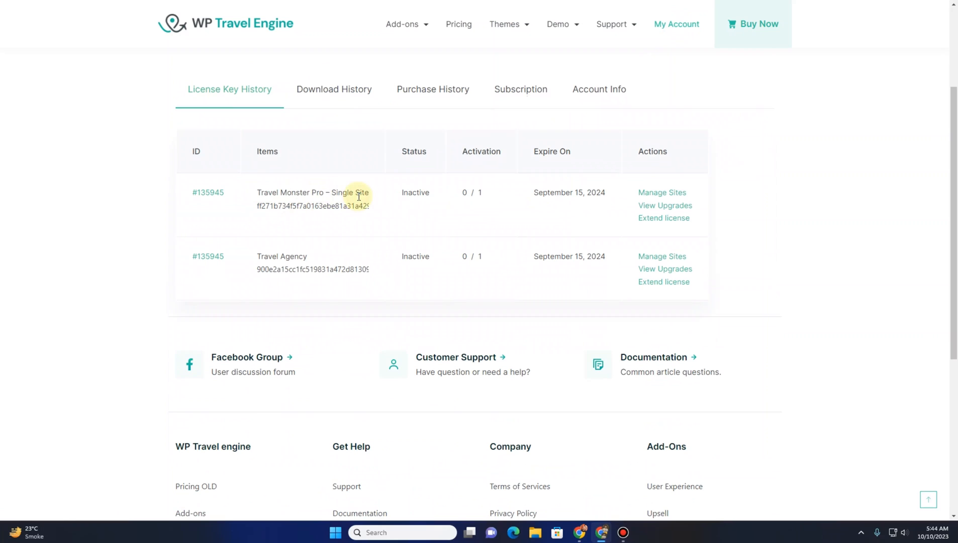
{"action": "left_click", "coordinate": [341, 90]}
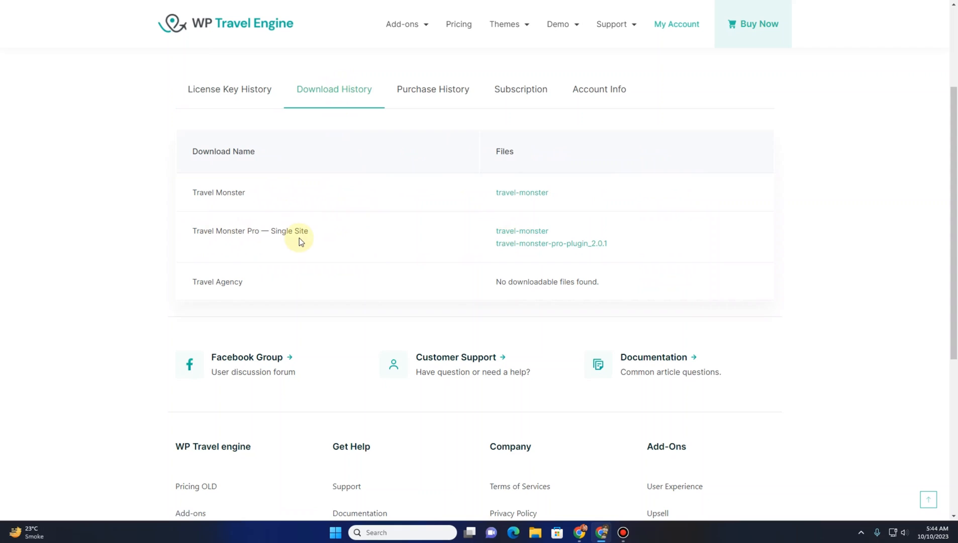
{"action": "left_click", "coordinate": [528, 246]}
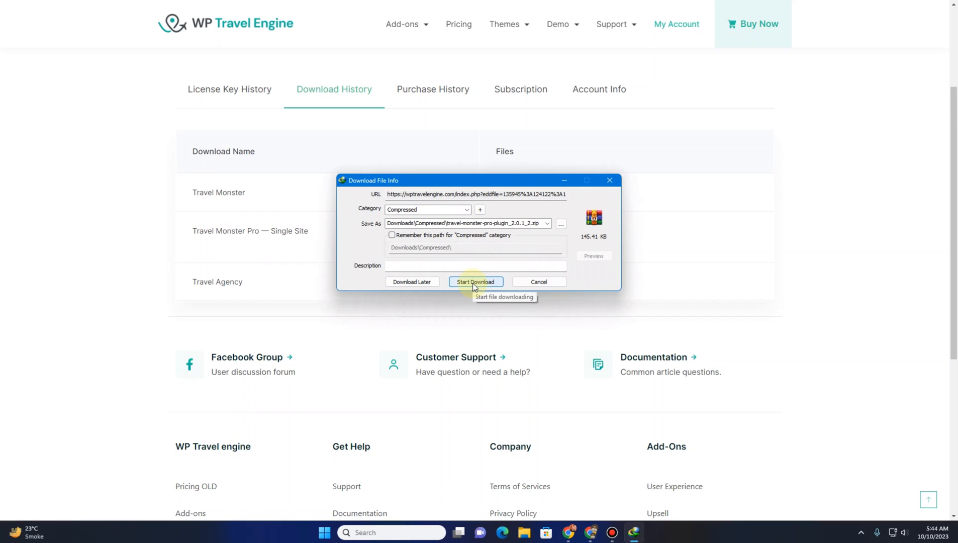
{"action": "left_click", "coordinate": [472, 285]}
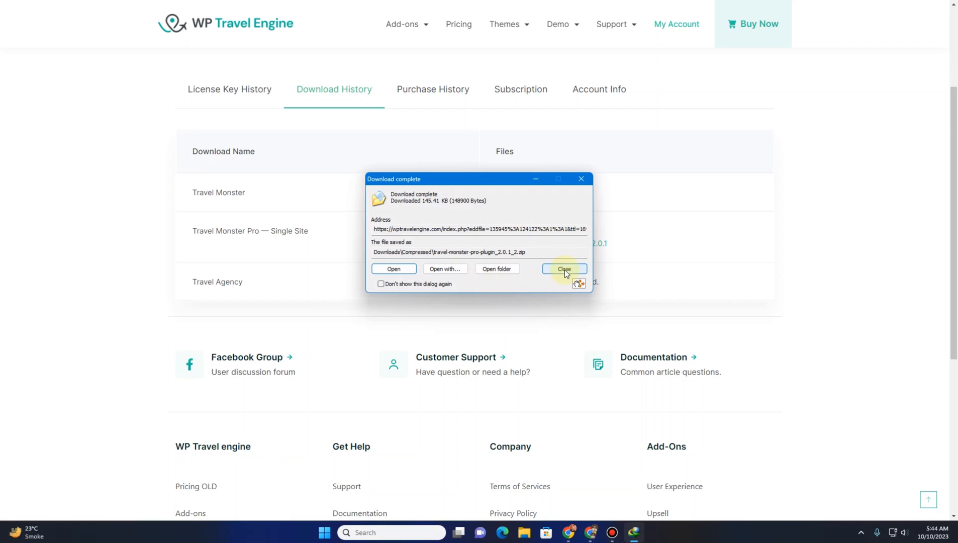
{"action": "left_click", "coordinate": [564, 270]}
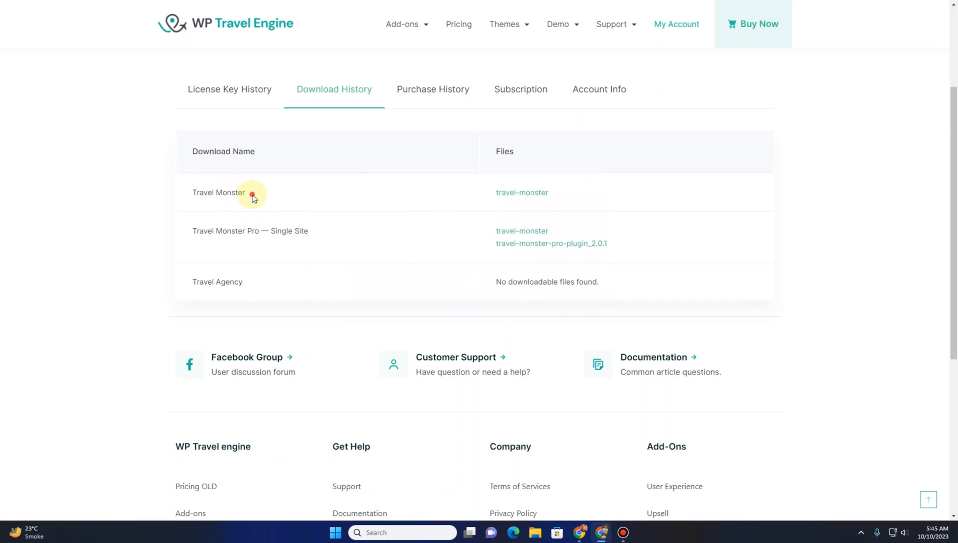
Return to the WordPress dashboard, dismiss the import message and open the plugin upload page
{"action": "left_click_drag", "start_coordinate": [249, 192], "coordinate": [190, 193]}
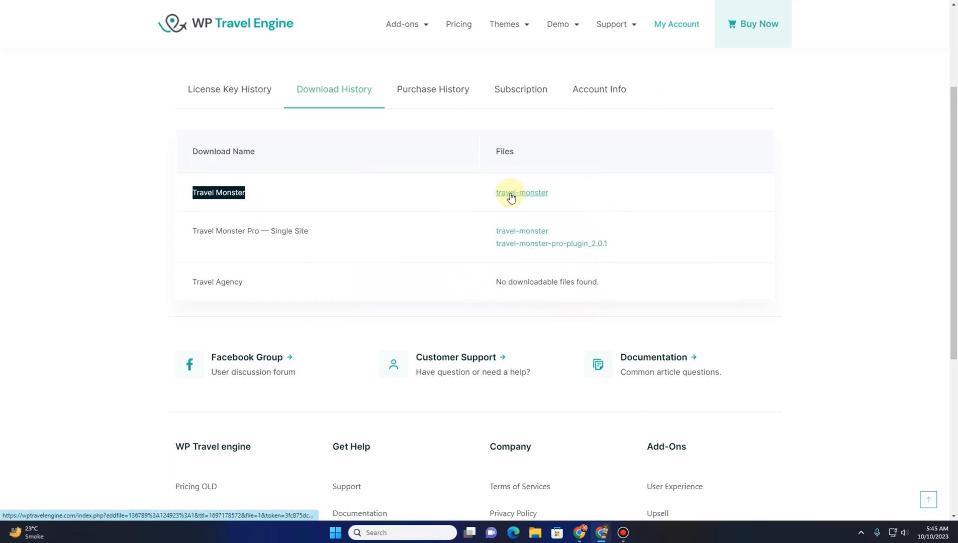
{"action": "left_click", "coordinate": [456, 227]}
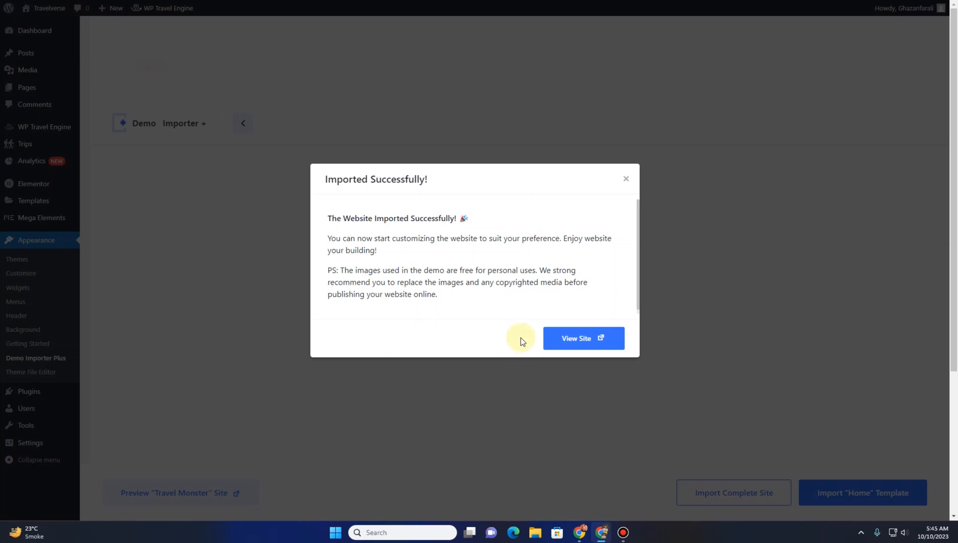
{"action": "left_click", "coordinate": [629, 179]}
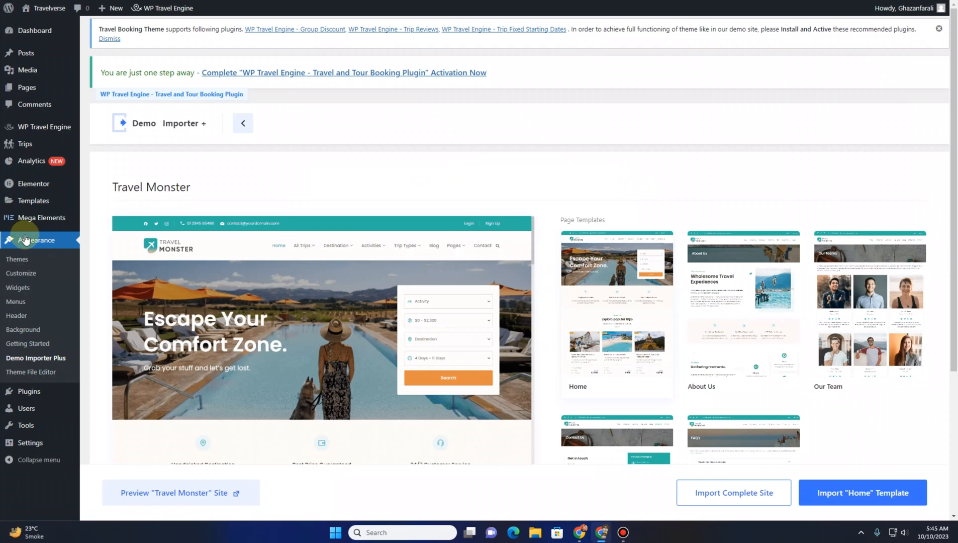
{"action": "scroll", "coordinate": [42, 421], "scroll_direction": "down", "scroll_amount": 2}
{"action": "left_click", "coordinate": [43, 395]}
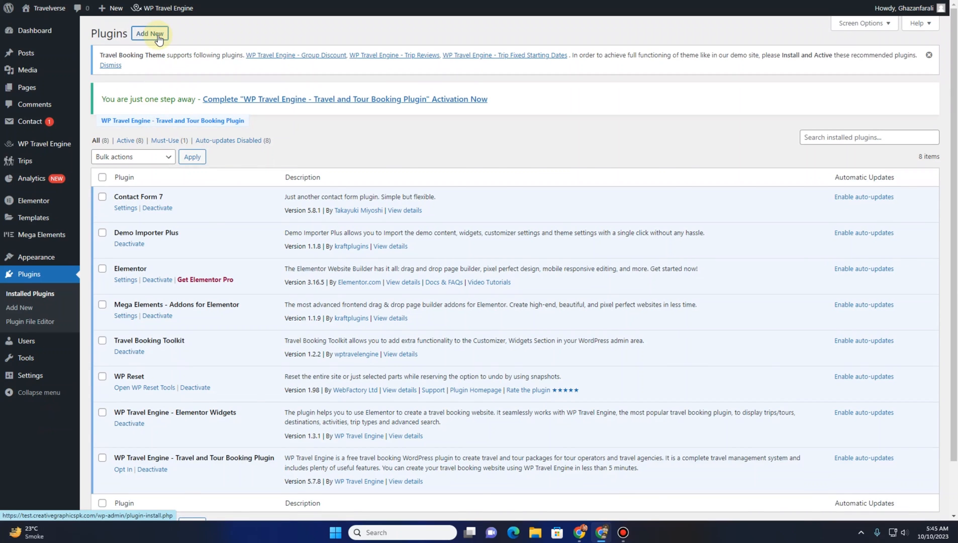
{"action": "left_click", "coordinate": [157, 36]}
{"action": "left_click", "coordinate": [184, 35]}
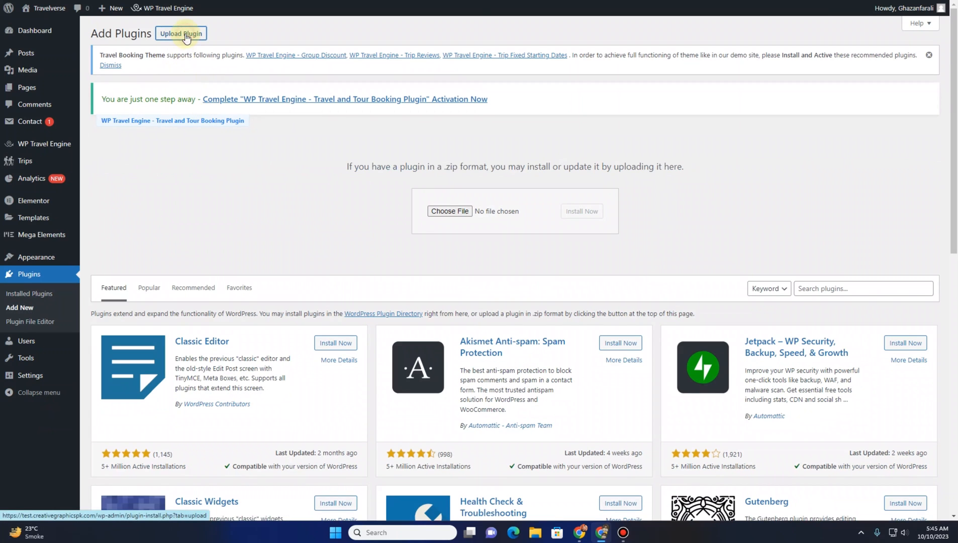
Upload travel-monster-pro-plugin_2.0.1_2.zip from Downloads\Compressed, install it and activate the plugin
{"action": "left_click", "coordinate": [449, 211]}
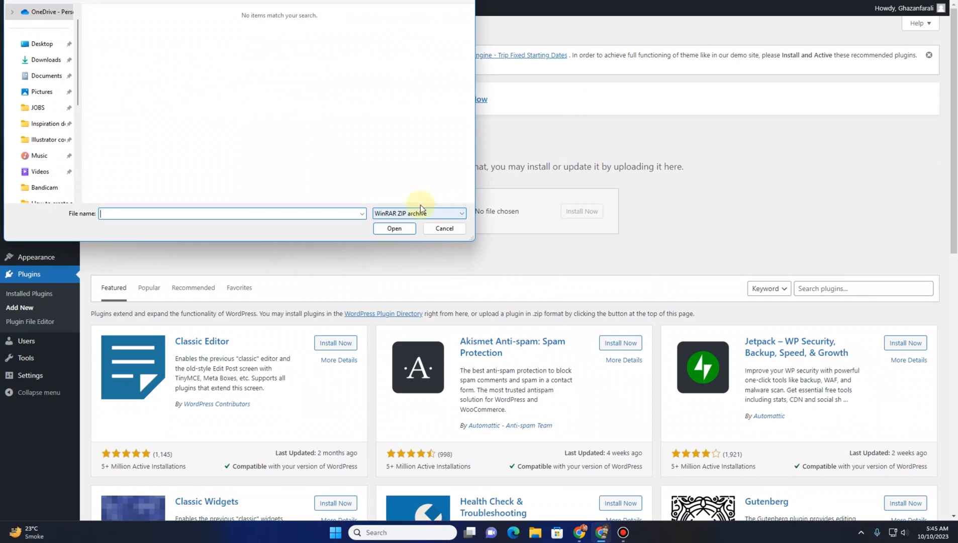
{"action": "left_click", "coordinate": [50, 60]}
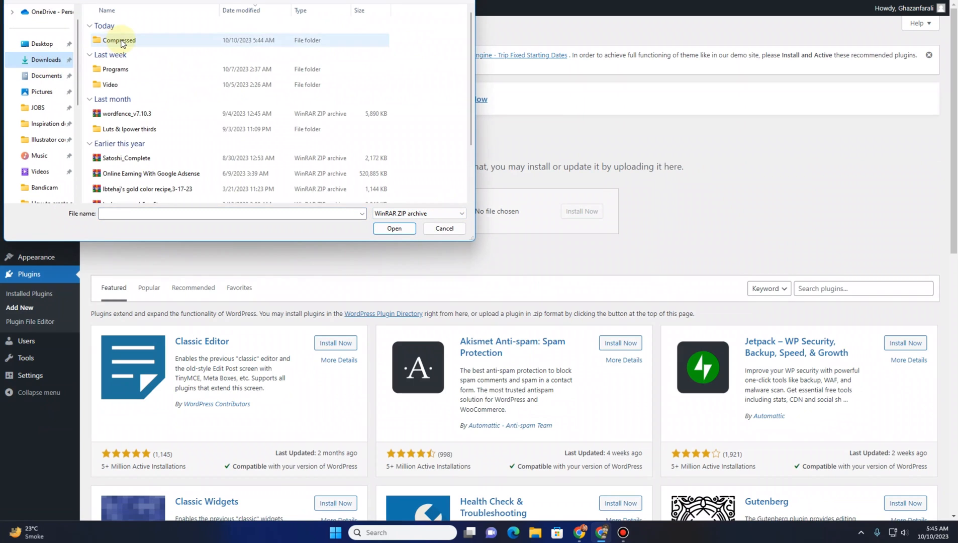
{"action": "double_click", "coordinate": [121, 43]}
{"action": "left_click", "coordinate": [121, 44]}
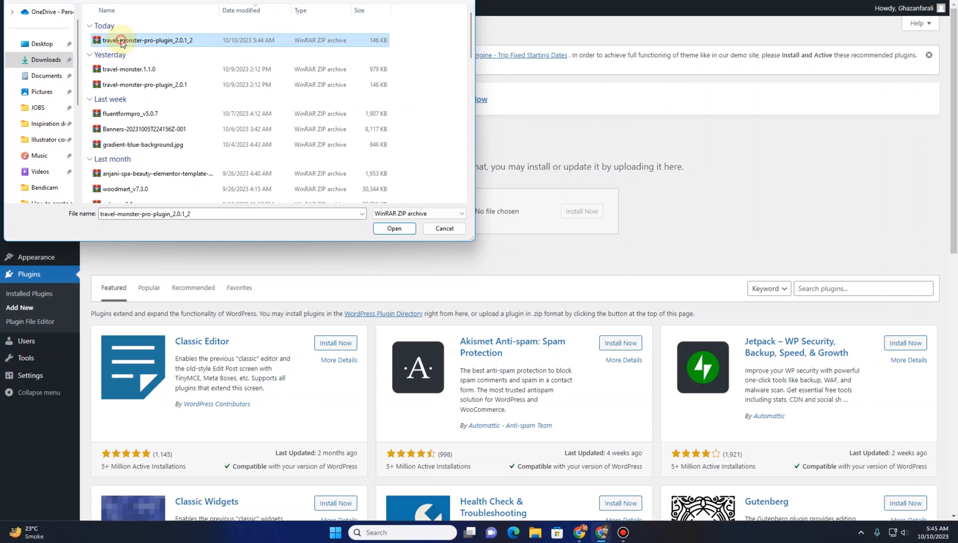
{"action": "left_click", "coordinate": [394, 229]}
{"action": "left_click", "coordinate": [575, 216]}
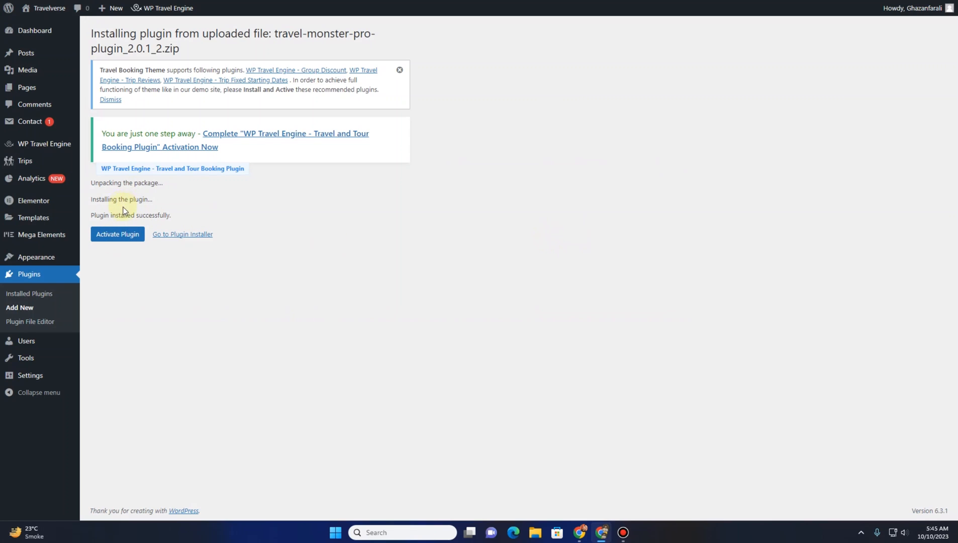
{"action": "left_click", "coordinate": [119, 239]}
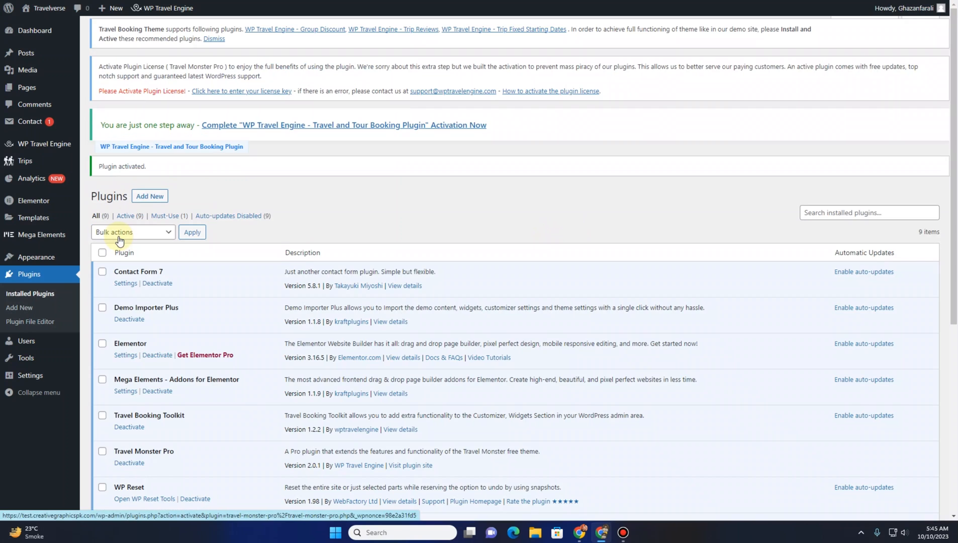
Locate Travel Monster Pro in the installed plugins list and reload the site's front end
{"action": "scroll", "coordinate": [131, 295], "scroll_direction": "down", "scroll_amount": 1}
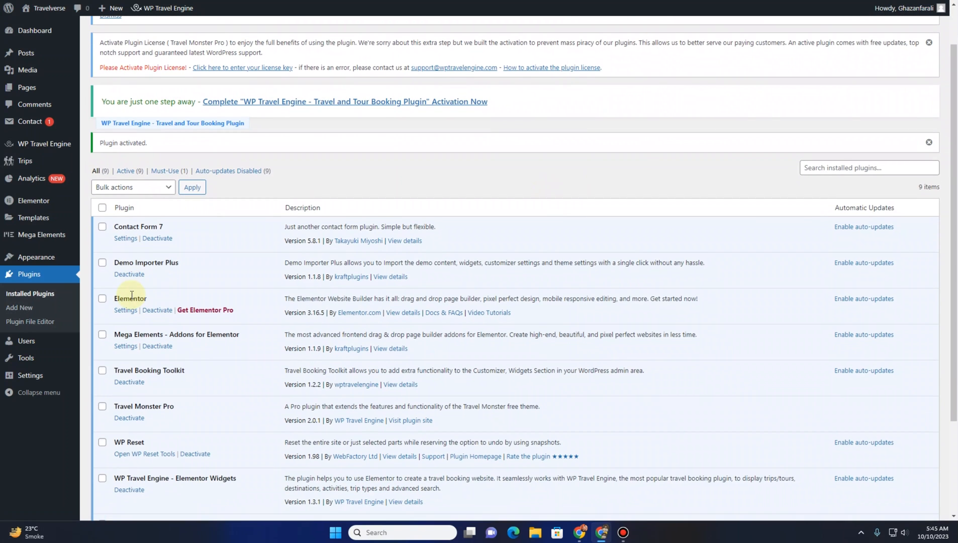
{"action": "scroll", "coordinate": [151, 301], "scroll_direction": "down", "scroll_amount": 2}
{"action": "left_click_drag", "start_coordinate": [174, 310], "coordinate": [115, 305]}
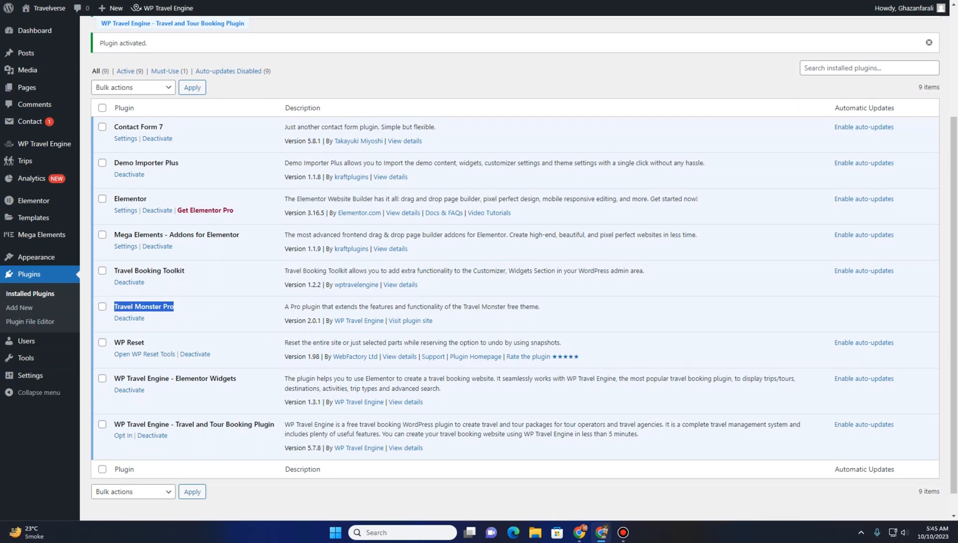
{"action": "left_click", "coordinate": [107, 0]}
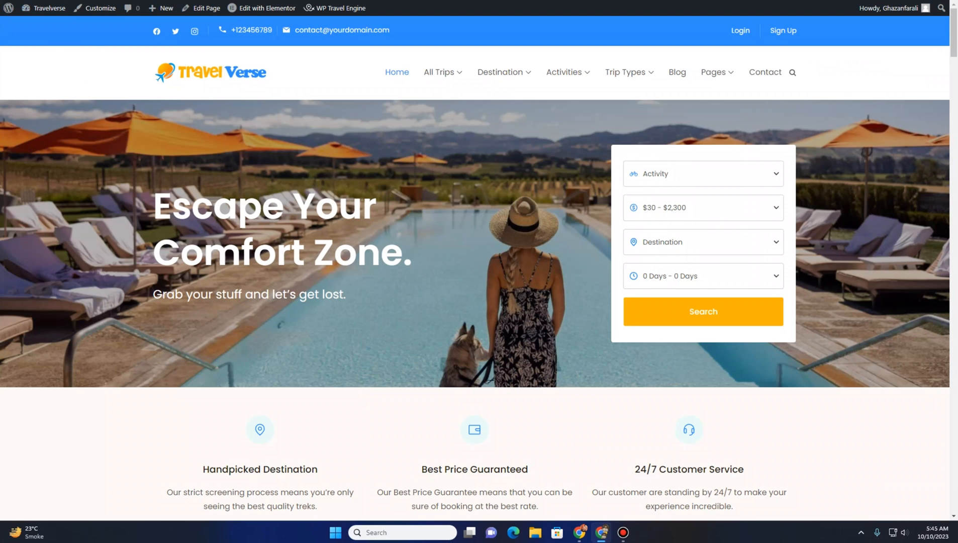
{"action": "key", "text": "F5"}
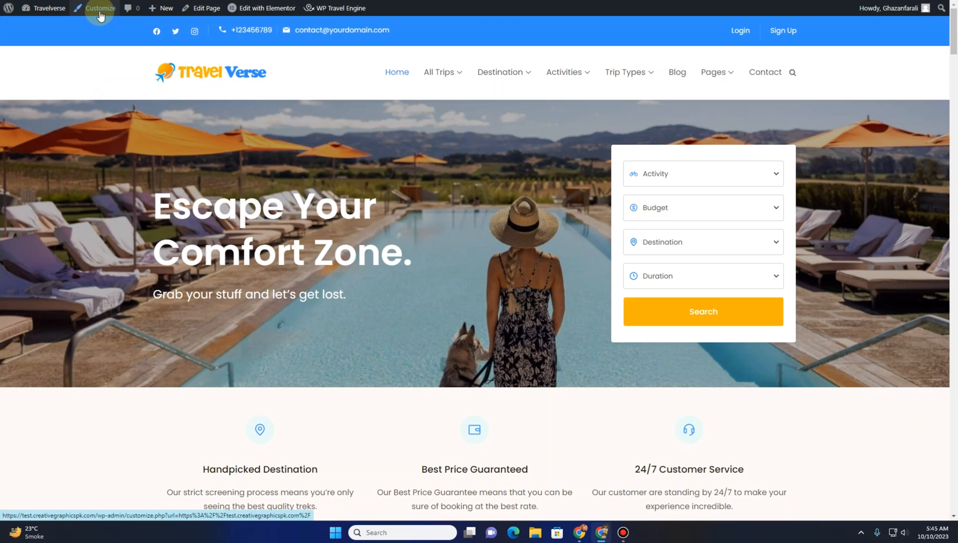
Open the Customizer's Main Header settings and browse its sections down to Header Layouts
{"action": "left_click", "coordinate": [100, 15]}
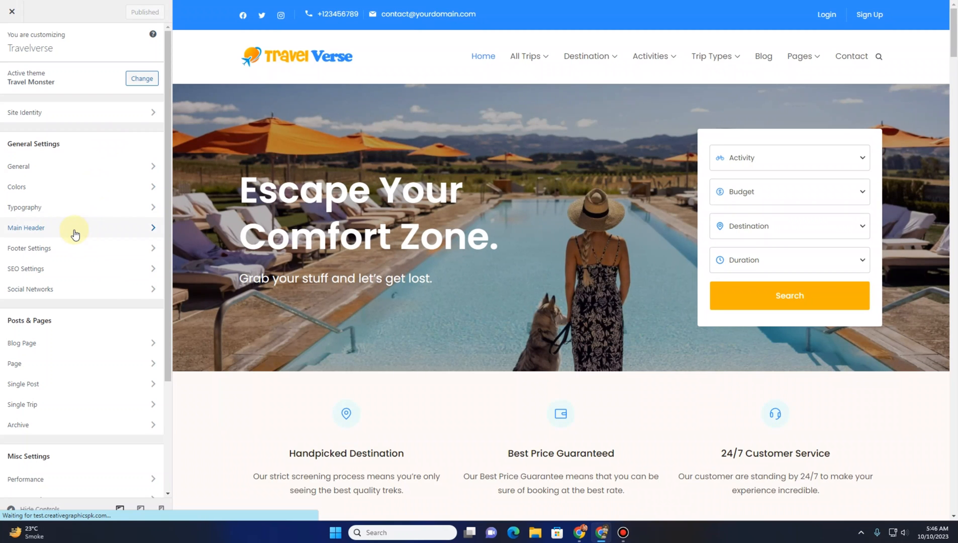
{"action": "left_click", "coordinate": [74, 231]}
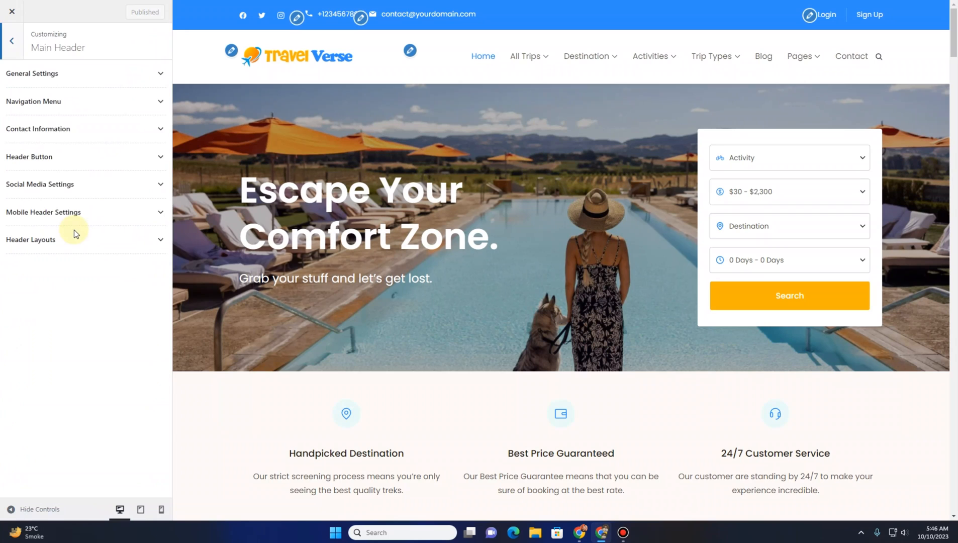
{"action": "left_click", "coordinate": [54, 74]}
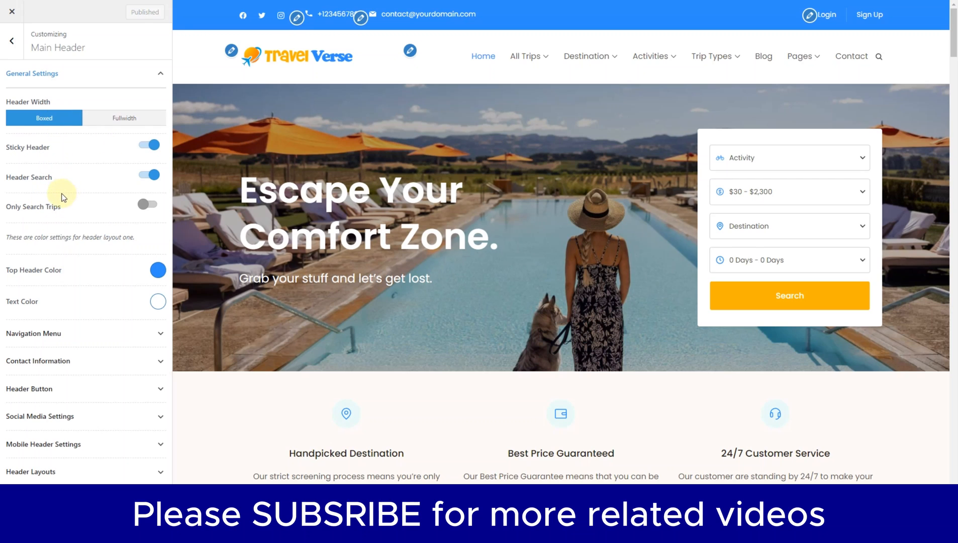
{"action": "left_click", "coordinate": [69, 334]}
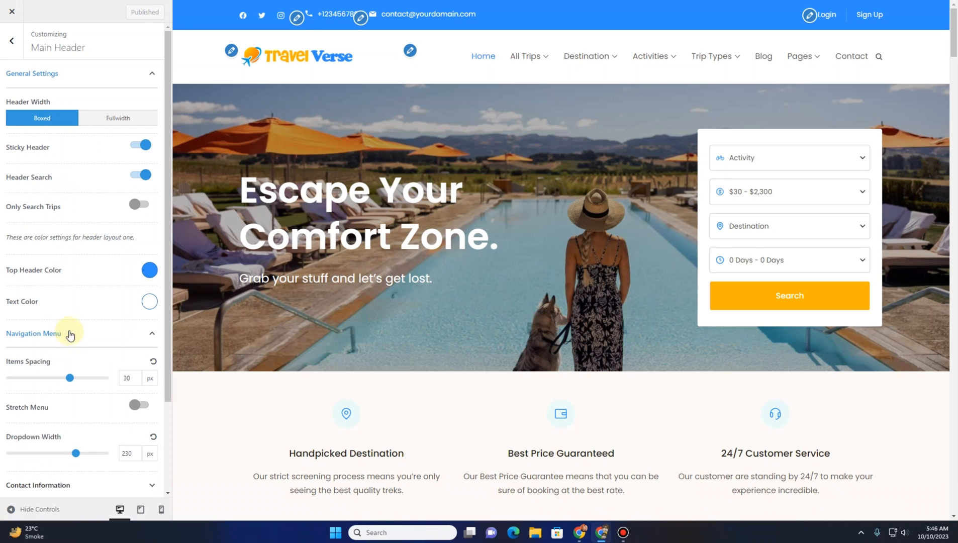
{"action": "scroll", "coordinate": [70, 251], "scroll_direction": "down", "scroll_amount": 3}
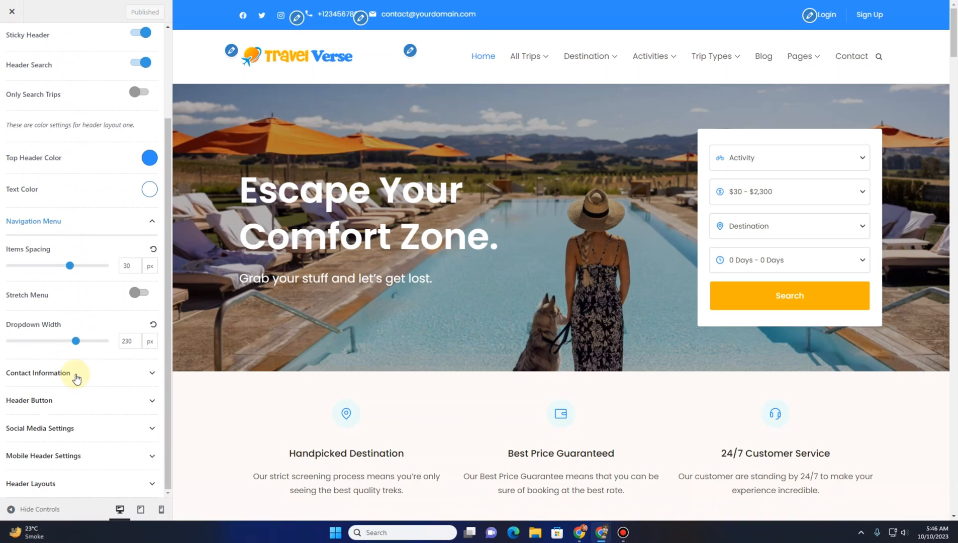
{"action": "left_click", "coordinate": [76, 374]}
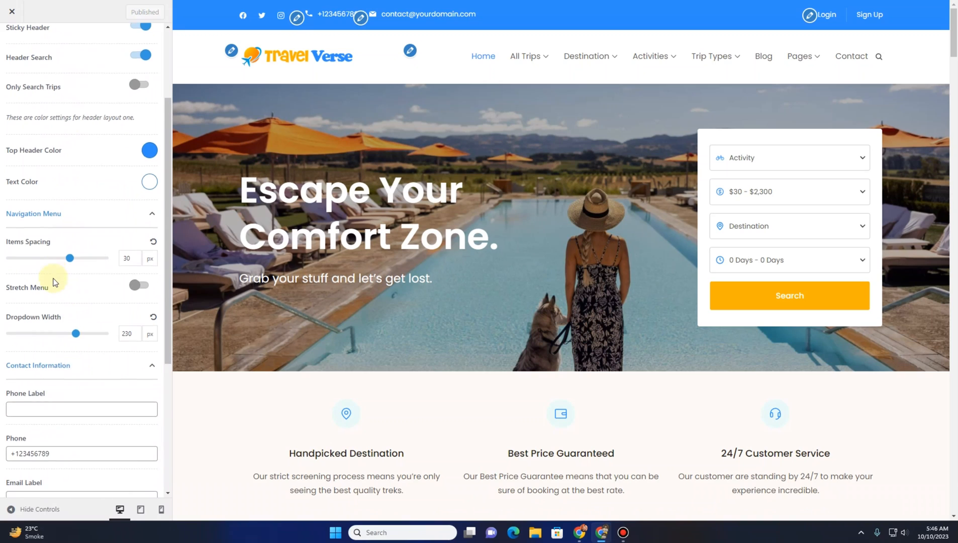
{"action": "scroll", "coordinate": [70, 370], "scroll_direction": "down", "scroll_amount": 5}
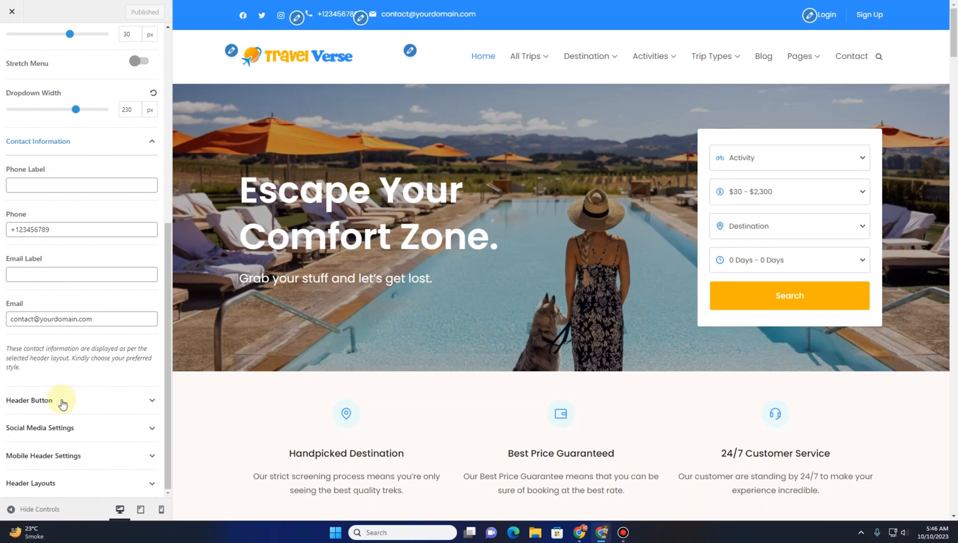
{"action": "left_click", "coordinate": [57, 484]}
{"action": "scroll", "coordinate": [60, 351], "scroll_direction": "down", "scroll_amount": 6}
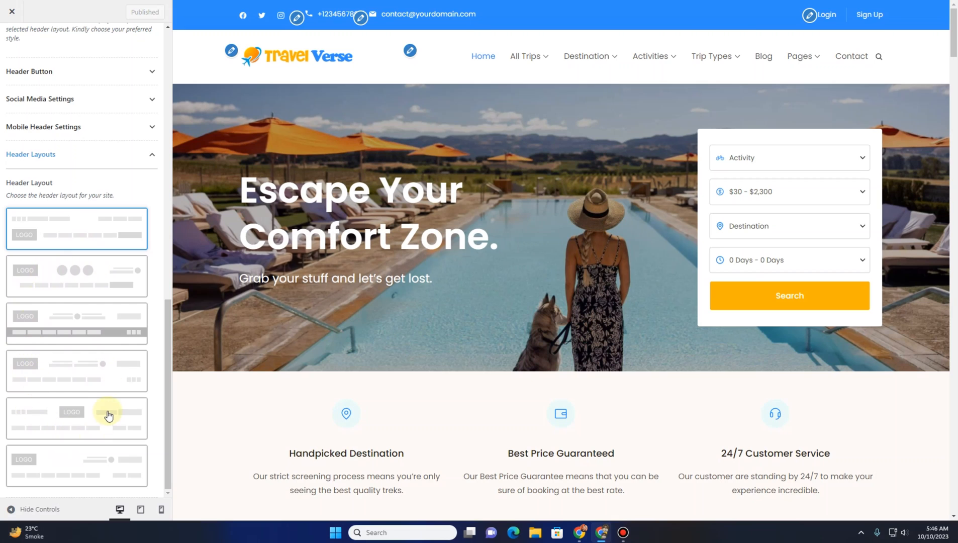
Preview the header layout styles one by one and settle on Style Three
{"action": "left_click", "coordinate": [84, 285]}
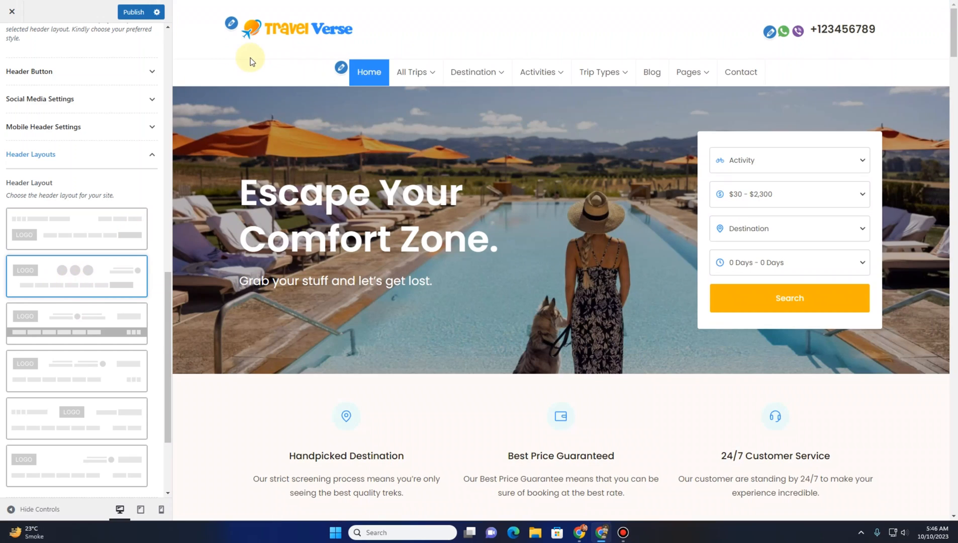
{"action": "left_click", "coordinate": [74, 326]}
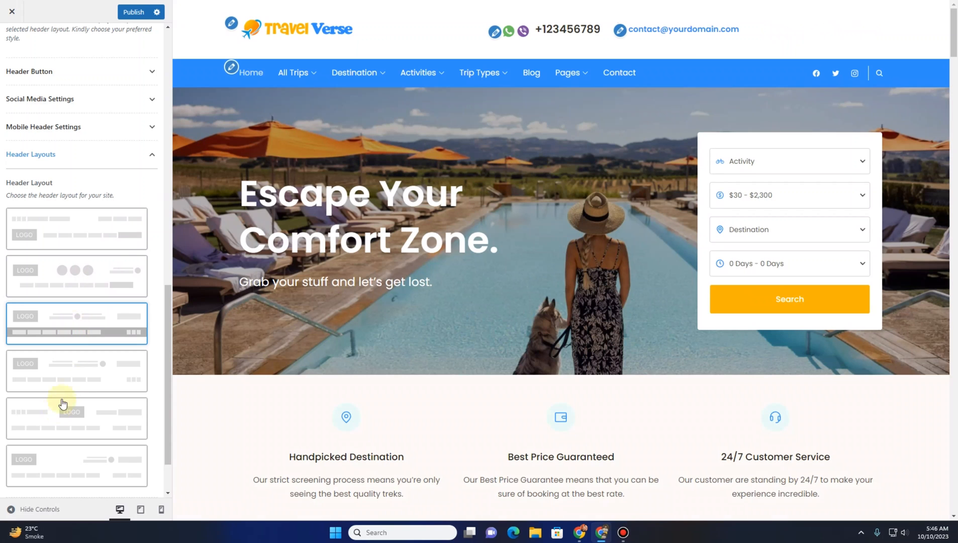
{"action": "left_click", "coordinate": [75, 376]}
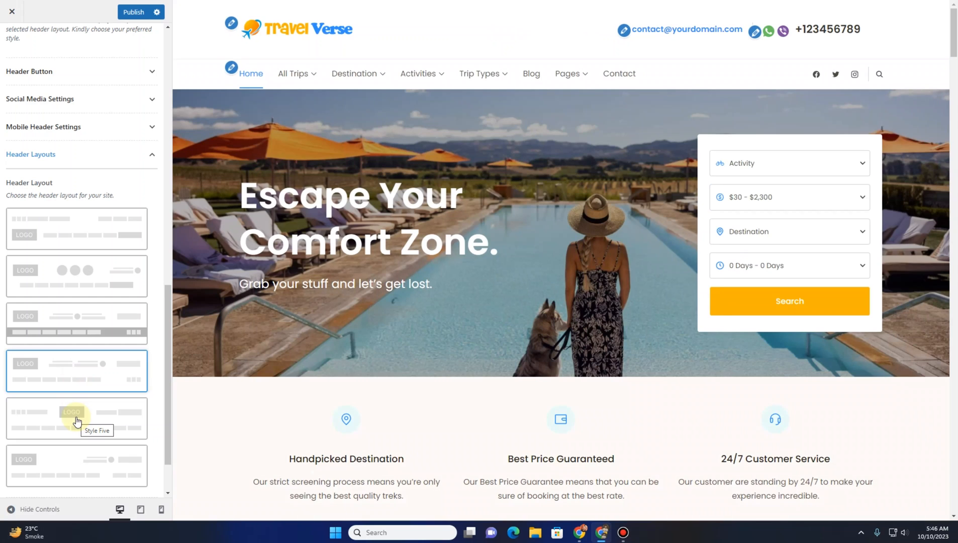
{"action": "left_click", "coordinate": [76, 420]}
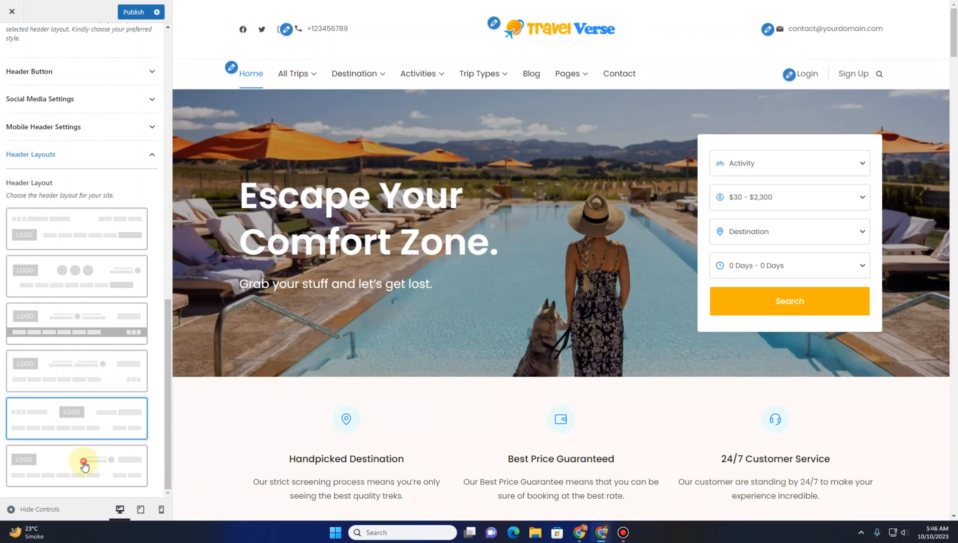
{"action": "left_click", "coordinate": [84, 462]}
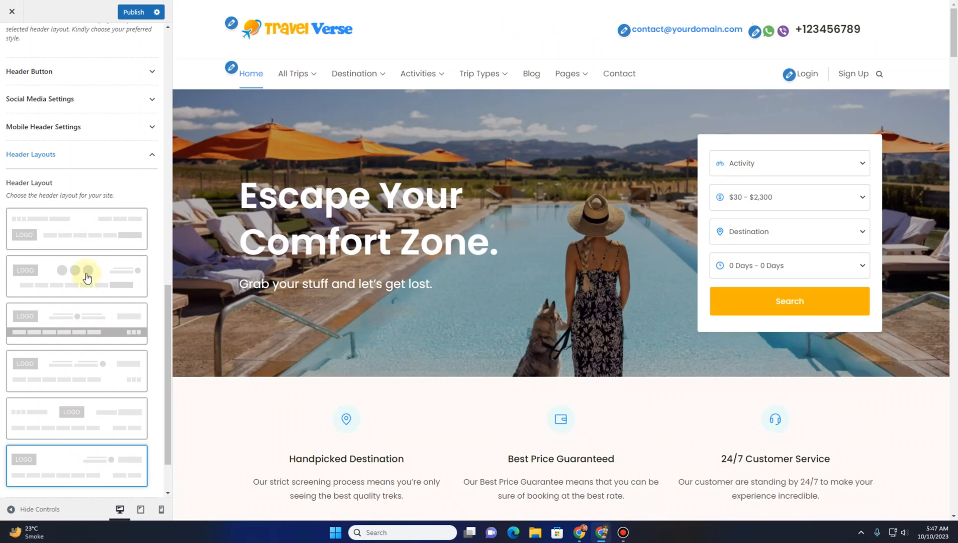
{"action": "left_click", "coordinate": [83, 315]}
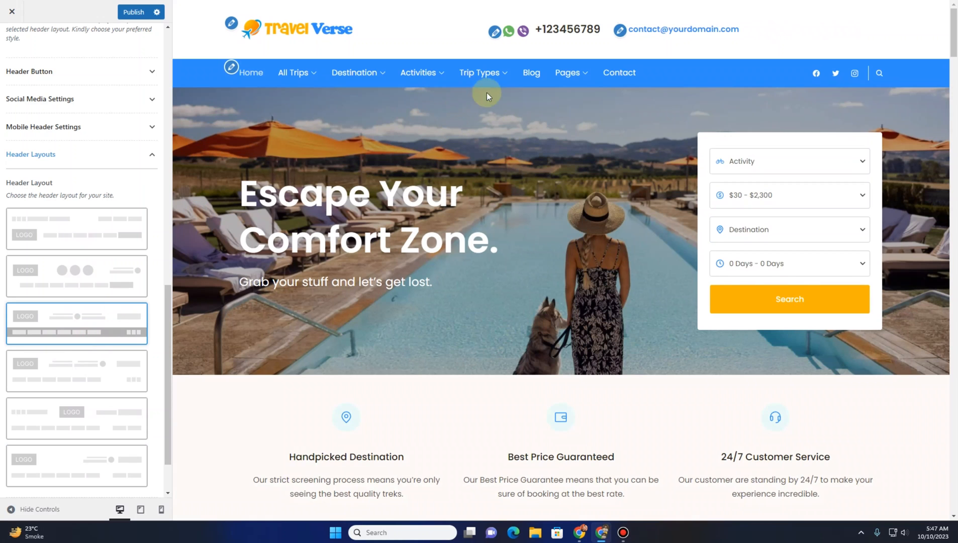
Navigate the Customizer preview from the header settings to the site's Blog page
{"action": "left_click", "coordinate": [495, 33]}
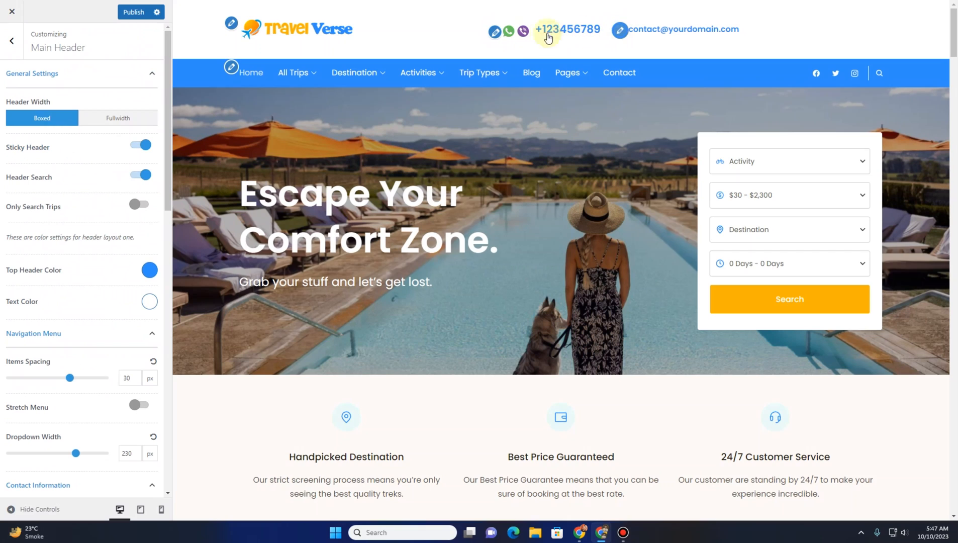
{"action": "left_click", "coordinate": [8, 50]}
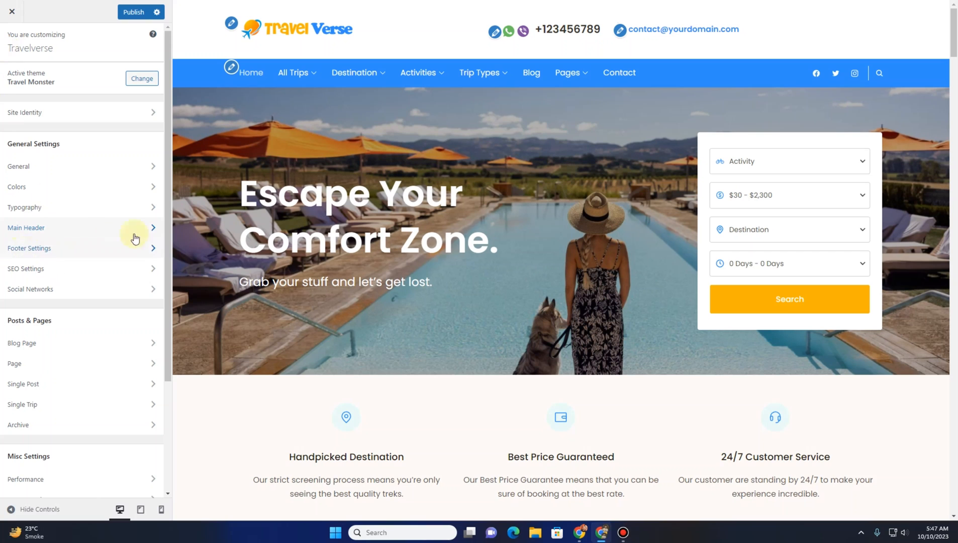
{"action": "left_click", "coordinate": [535, 74]}
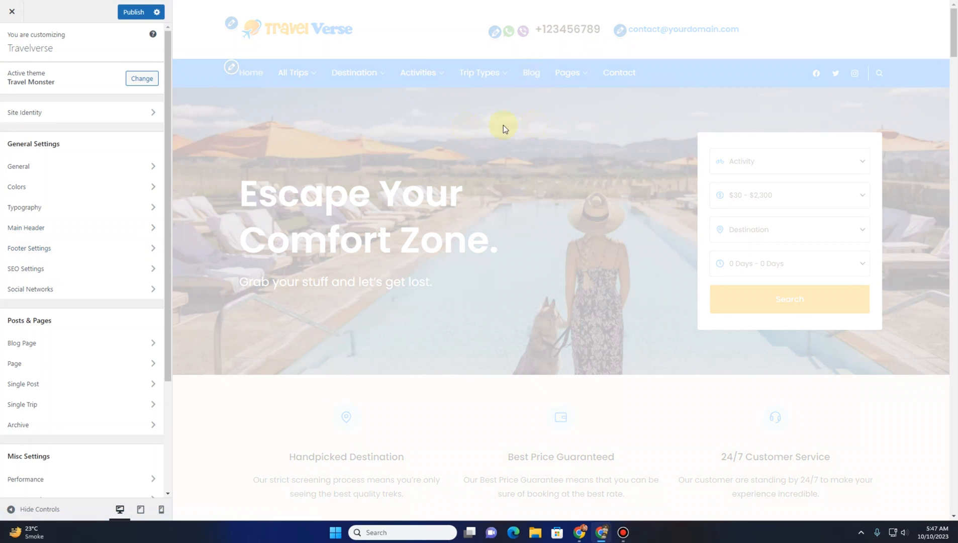
{"action": "scroll", "coordinate": [357, 200], "scroll_direction": "down", "scroll_amount": 5}
{"action": "scroll", "coordinate": [355, 205], "scroll_direction": "up", "scroll_amount": 5}
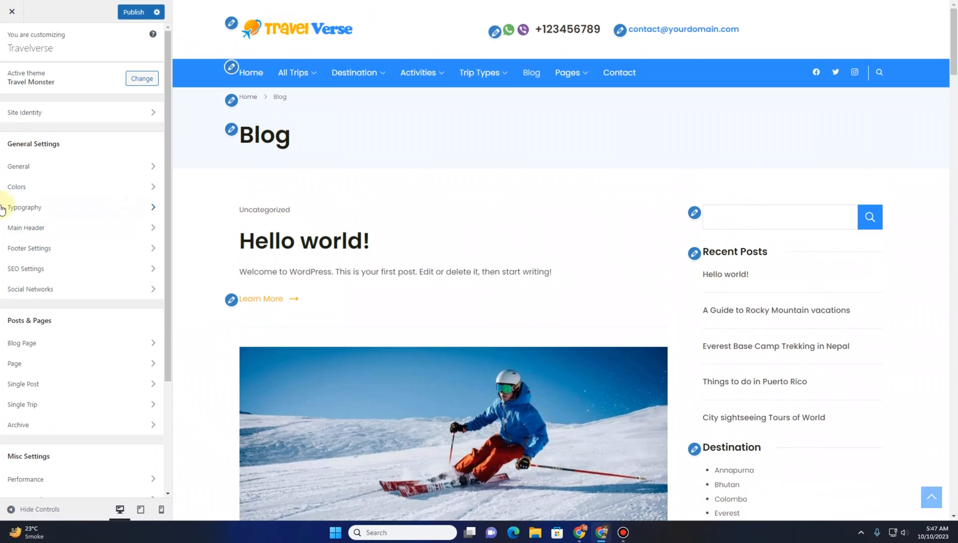
Open the Blog Page layout settings and choose the Listing Layout for the blog page
{"action": "left_click", "coordinate": [38, 345]}
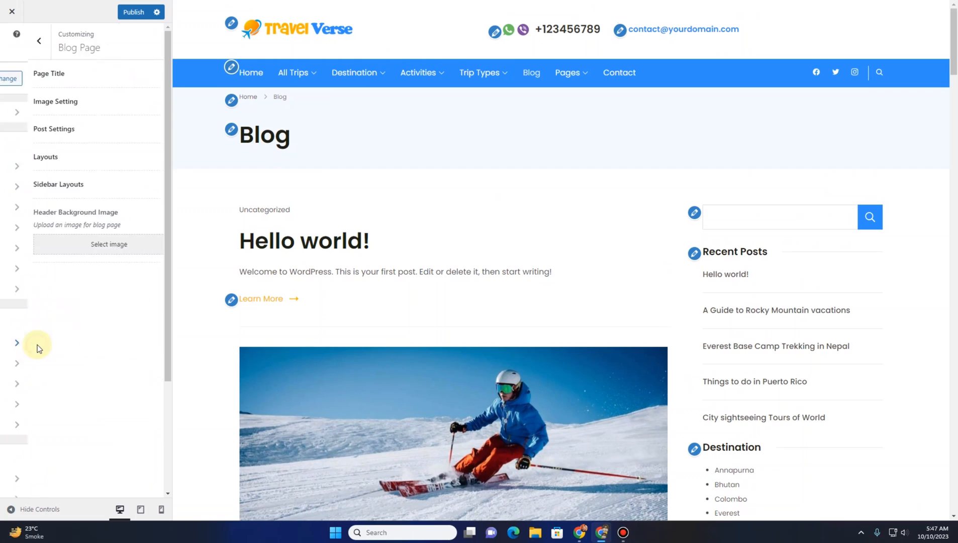
{"action": "left_click", "coordinate": [111, 157]}
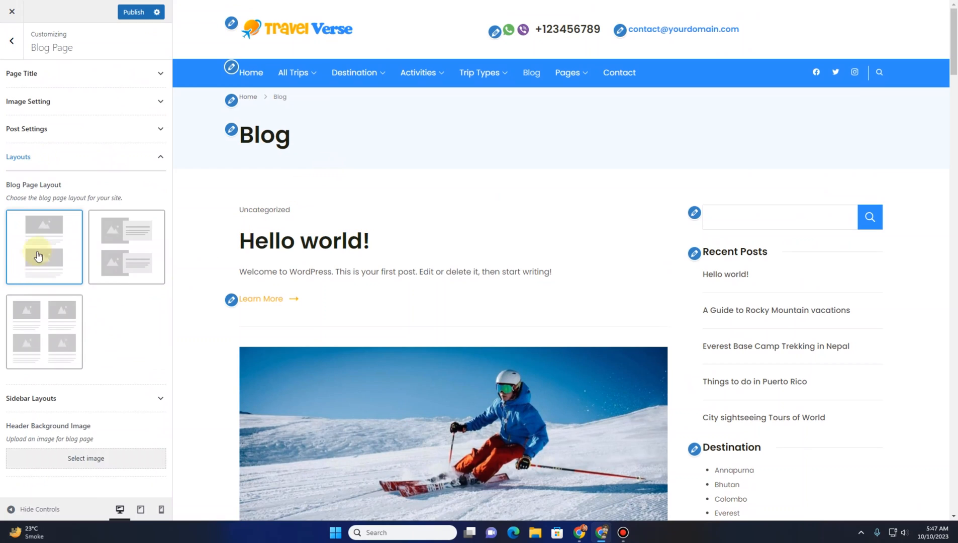
{"action": "scroll", "coordinate": [358, 285], "scroll_direction": "down", "scroll_amount": 4}
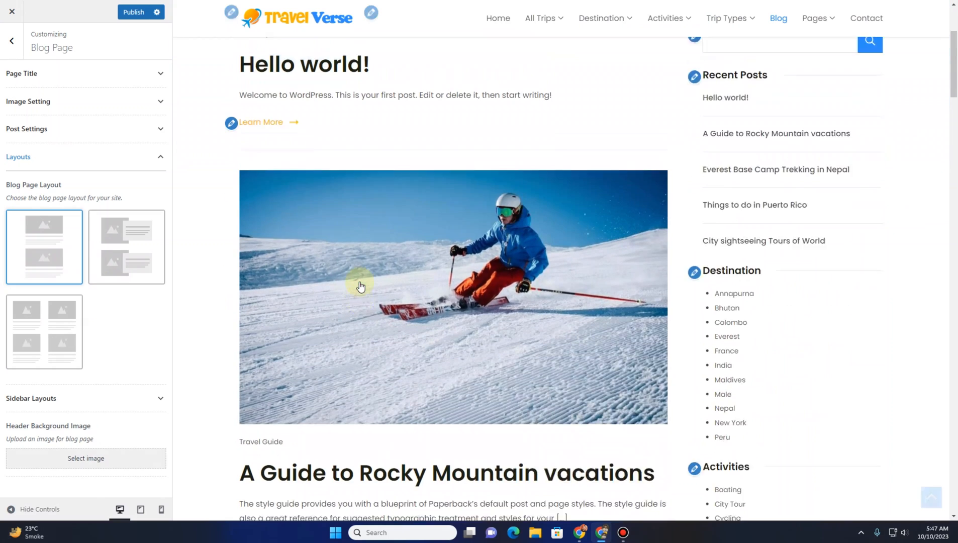
{"action": "scroll", "coordinate": [354, 315], "scroll_direction": "down", "scroll_amount": 2}
{"action": "scroll", "coordinate": [386, 277], "scroll_direction": "down", "scroll_amount": 1}
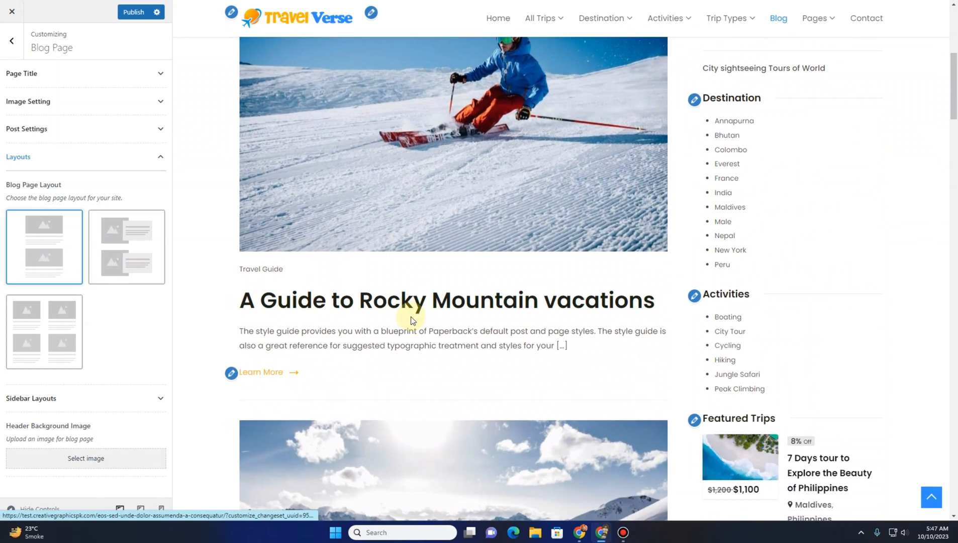
{"action": "scroll", "coordinate": [410, 316], "scroll_direction": "up", "scroll_amount": 1}
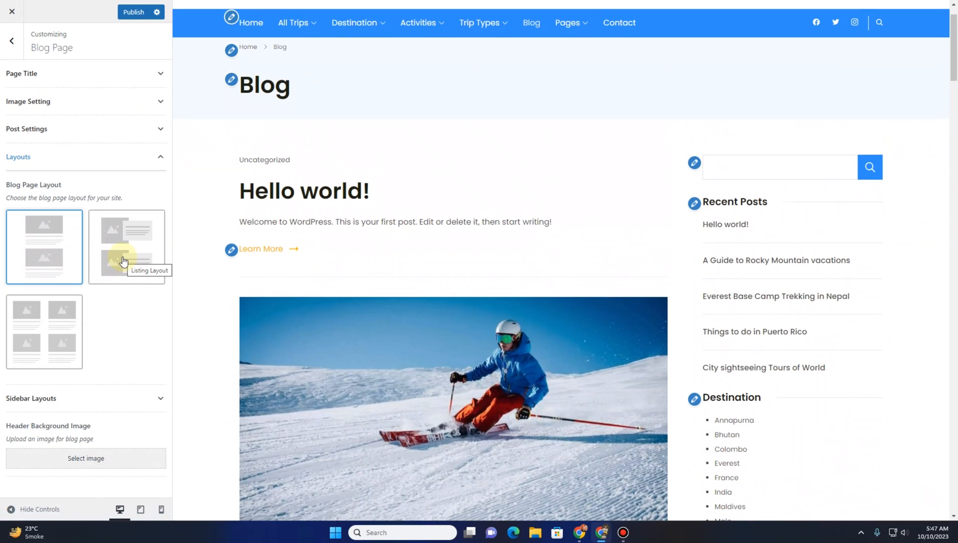
{"action": "left_click", "coordinate": [123, 260]}
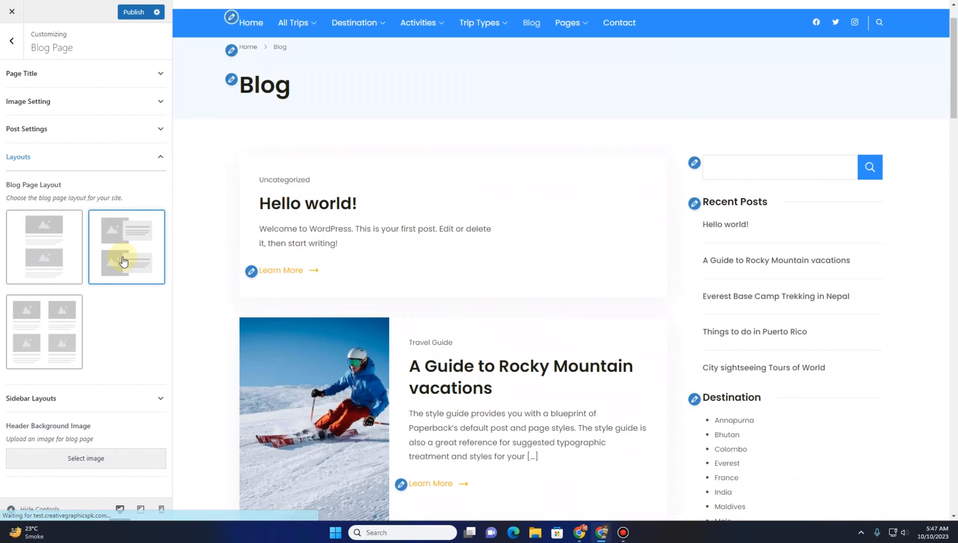
Switch the Blog Page layout to the grid layout and scroll through the blog preview
{"action": "scroll", "coordinate": [472, 240], "scroll_direction": "down", "scroll_amount": 5}
{"action": "scroll", "coordinate": [487, 287], "scroll_direction": "down", "scroll_amount": 5}
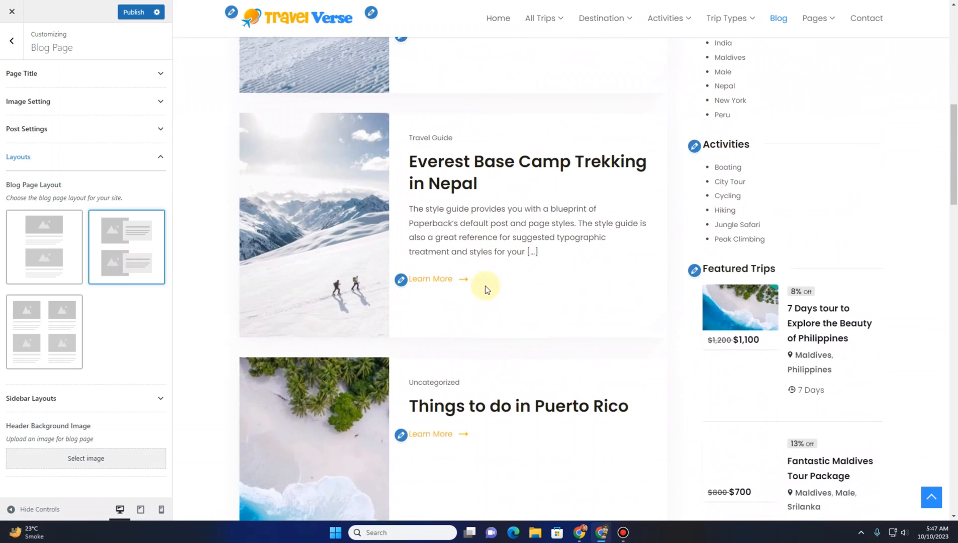
{"action": "left_click", "coordinate": [36, 336]}
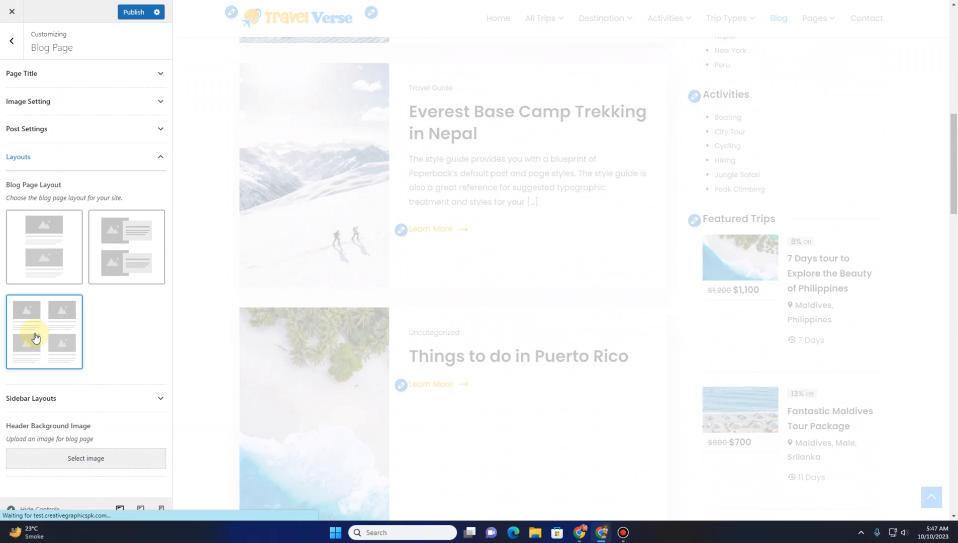
{"action": "scroll", "coordinate": [440, 290], "scroll_direction": "up", "scroll_amount": 5}
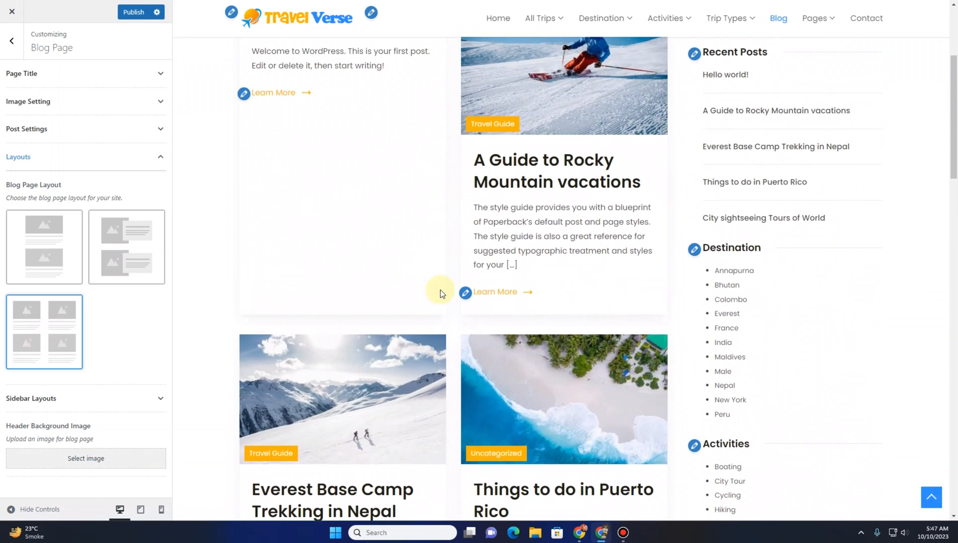
{"action": "scroll", "coordinate": [440, 290], "scroll_direction": "down", "scroll_amount": 15}
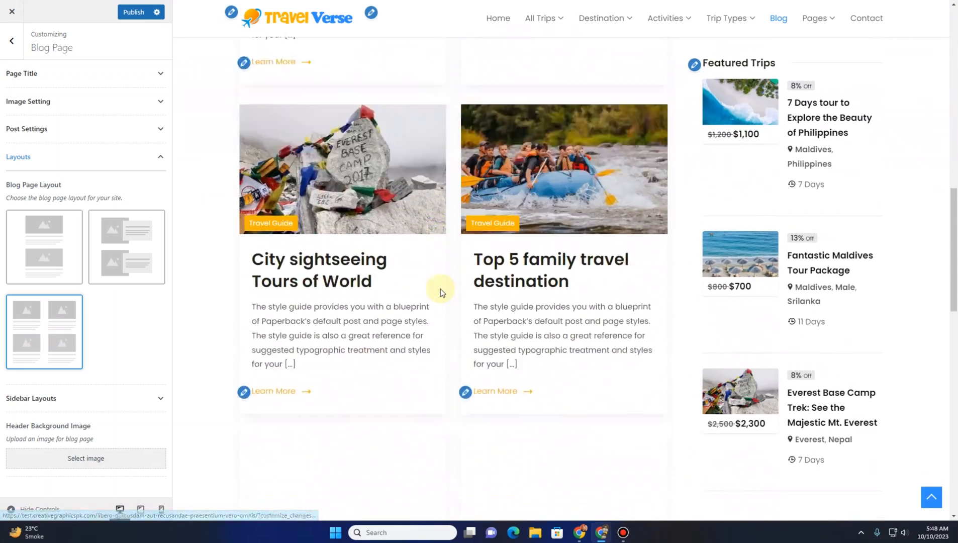
{"action": "scroll", "coordinate": [442, 292], "scroll_direction": "down", "scroll_amount": 8}
{"action": "scroll", "coordinate": [440, 292], "scroll_direction": "down", "scroll_amount": 6}
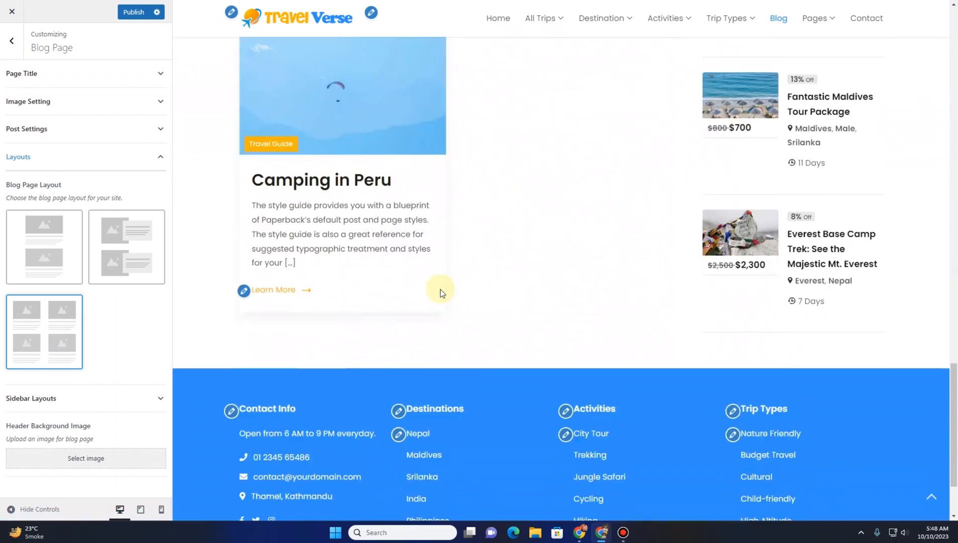
{"action": "scroll", "coordinate": [440, 291], "scroll_direction": "up", "scroll_amount": 14}
{"action": "scroll", "coordinate": [438, 292], "scroll_direction": "up", "scroll_amount": 1}
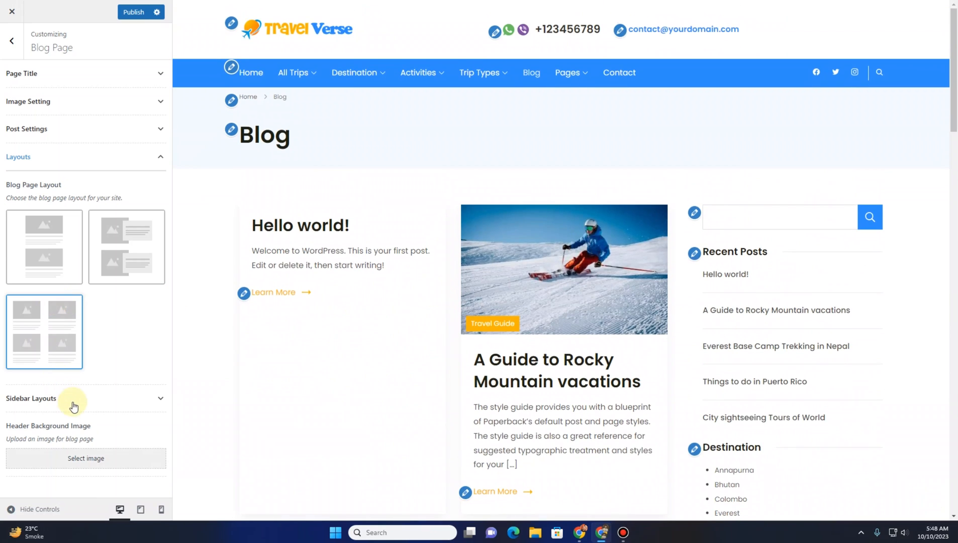
{"action": "scroll", "coordinate": [463, 337], "scroll_direction": "down", "scroll_amount": 5}
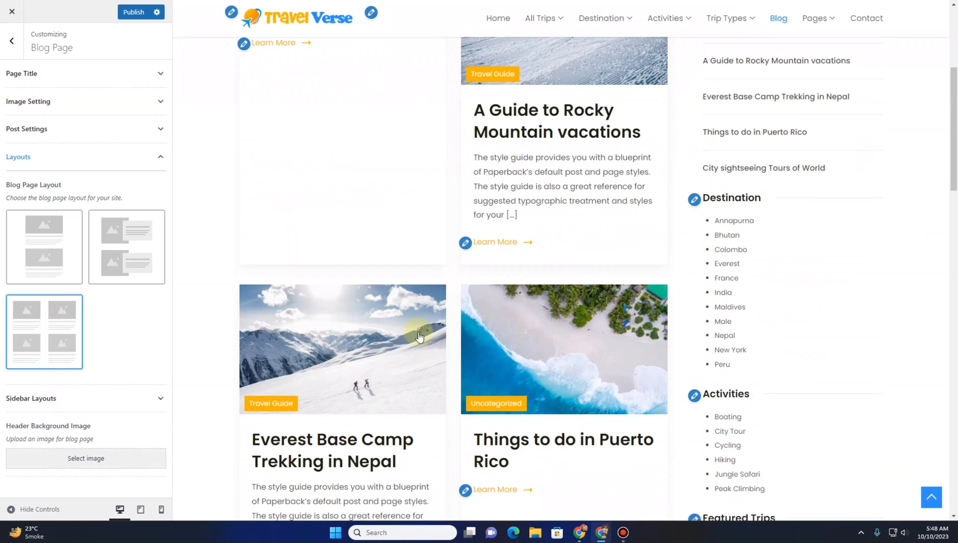
Set the Blog Sidebar Layout to the full-width option without a sidebar and review the preview
{"action": "left_click", "coordinate": [101, 397]}
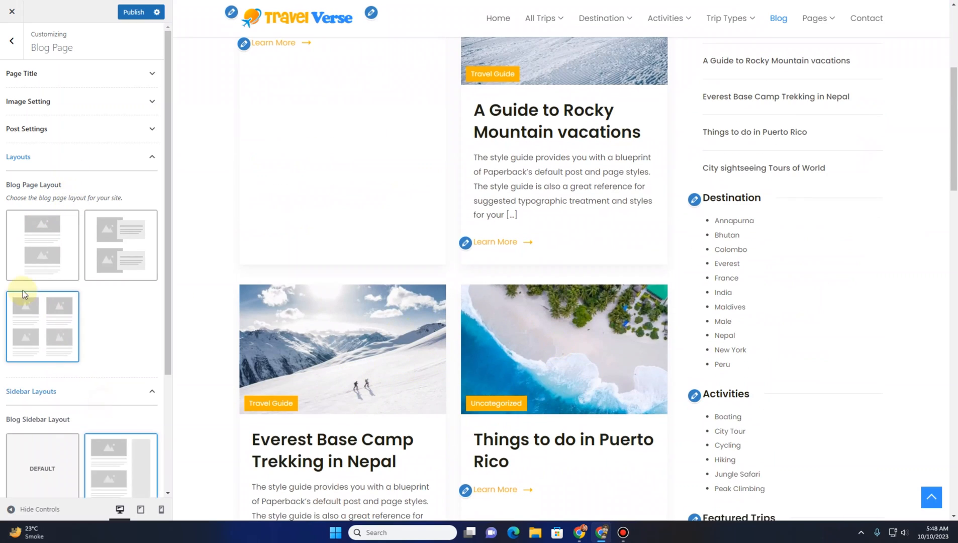
{"action": "scroll", "coordinate": [61, 349], "scroll_direction": "down", "scroll_amount": 3}
{"action": "left_click", "coordinate": [121, 398]}
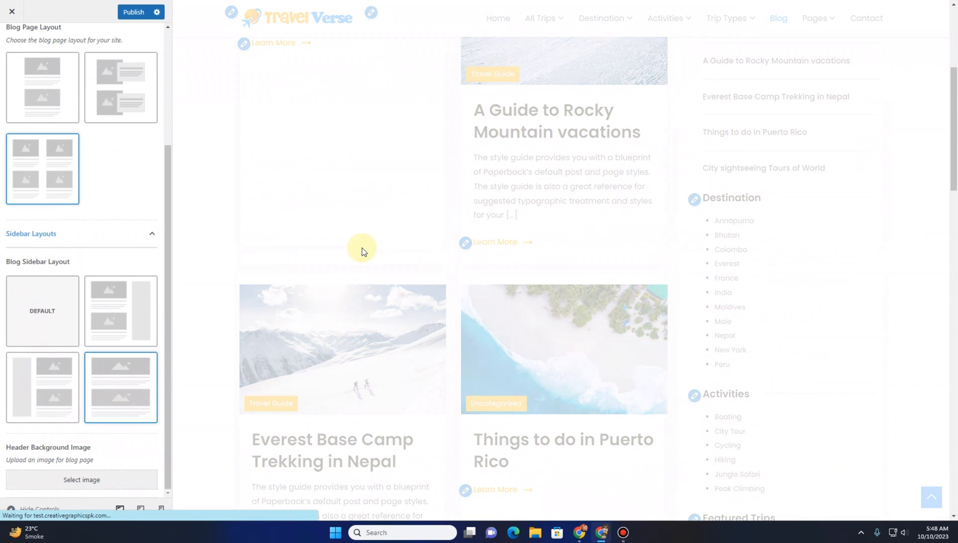
{"action": "scroll", "coordinate": [342, 290], "scroll_direction": "down", "scroll_amount": 6}
{"action": "scroll", "coordinate": [342, 289], "scroll_direction": "up", "scroll_amount": 9}
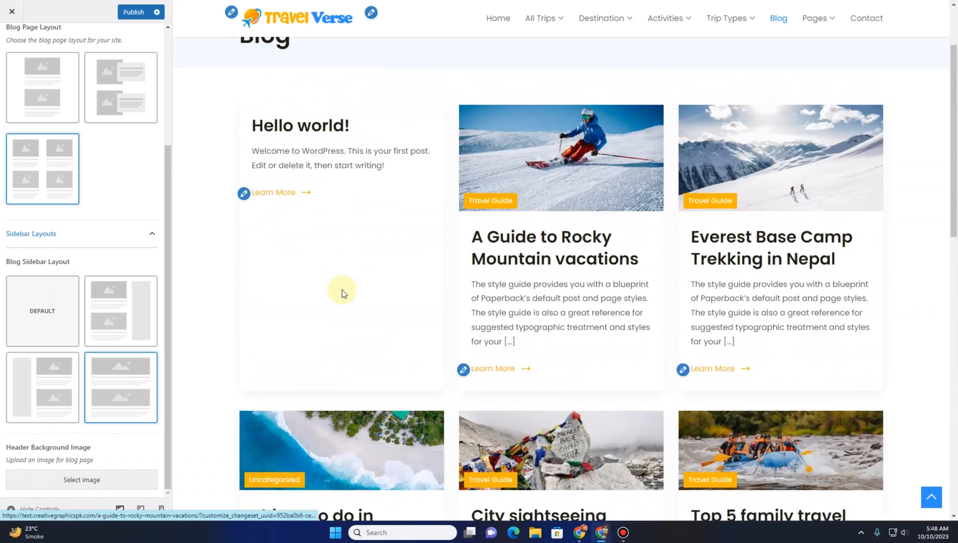
{"action": "scroll", "coordinate": [342, 291], "scroll_direction": "up", "scroll_amount": 2}
{"action": "scroll", "coordinate": [342, 291], "scroll_direction": "down", "scroll_amount": 17}
{"action": "scroll", "coordinate": [338, 293], "scroll_direction": "up", "scroll_amount": 5}
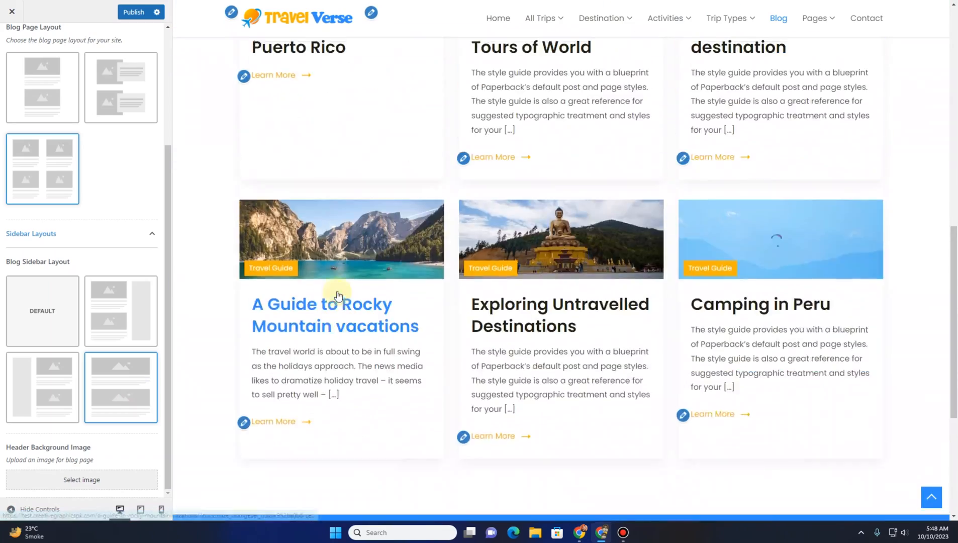
{"action": "scroll", "coordinate": [338, 295], "scroll_direction": "up", "scroll_amount": 10}
{"action": "scroll", "coordinate": [15, 227], "scroll_direction": "up", "scroll_amount": 3}
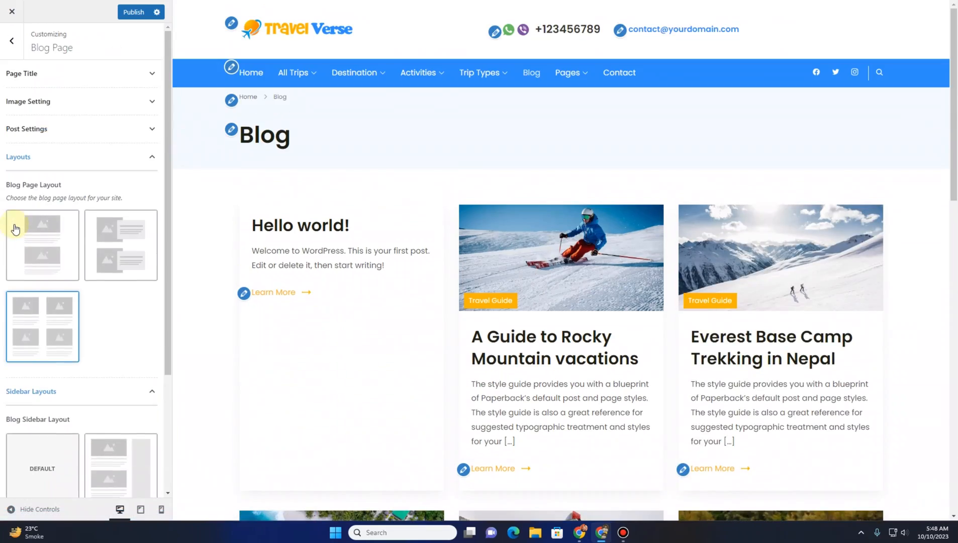
Return to the main Customizer panel and publish the changes
{"action": "left_click", "coordinate": [27, 162]}
{"action": "left_click", "coordinate": [8, 48]}
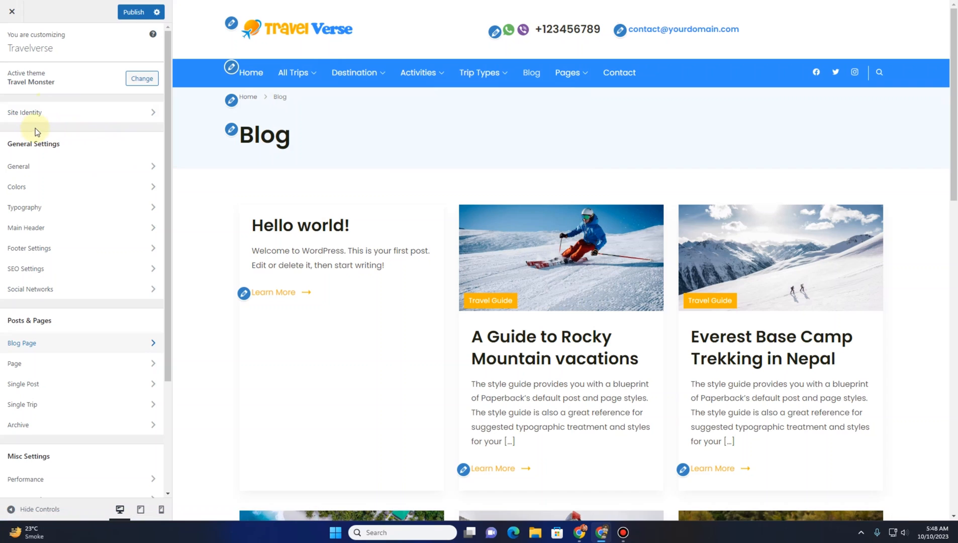
{"action": "left_click", "coordinate": [128, 19]}
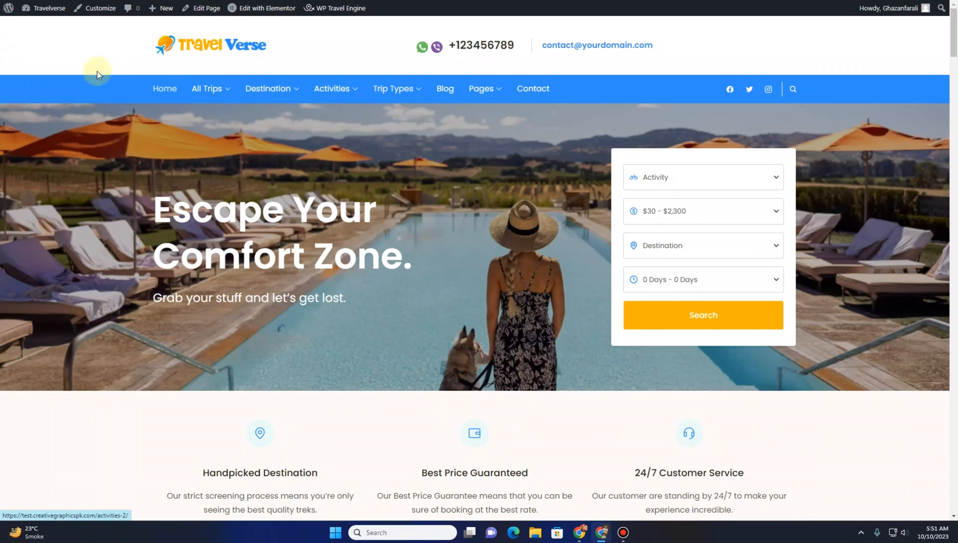
Go to the dashboard's Menus screen, select Primary menu (Primary) for editing and review its structure
{"action": "mouse_move", "coordinate": [28, 8]}
{"action": "left_click", "coordinate": [49, 31]}
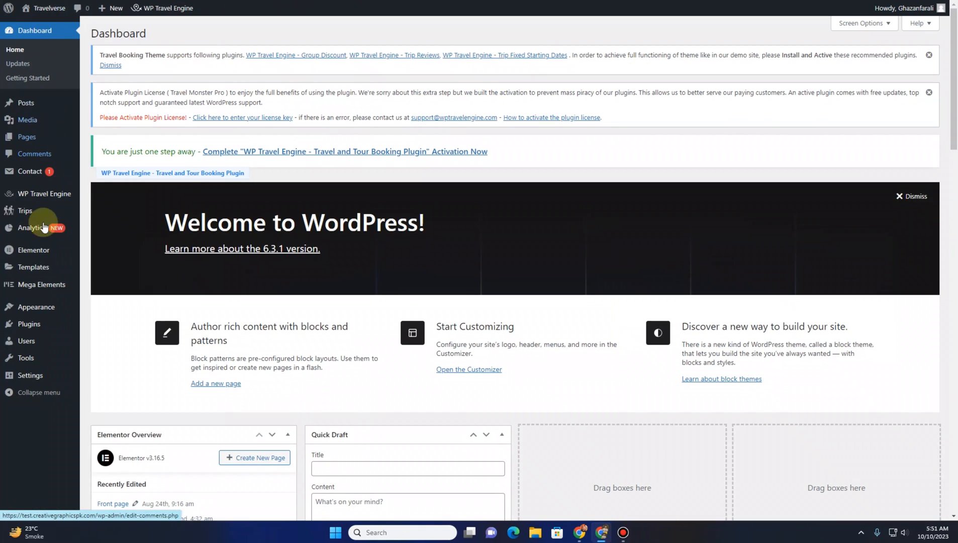
{"action": "mouse_move", "coordinate": [42, 310]}
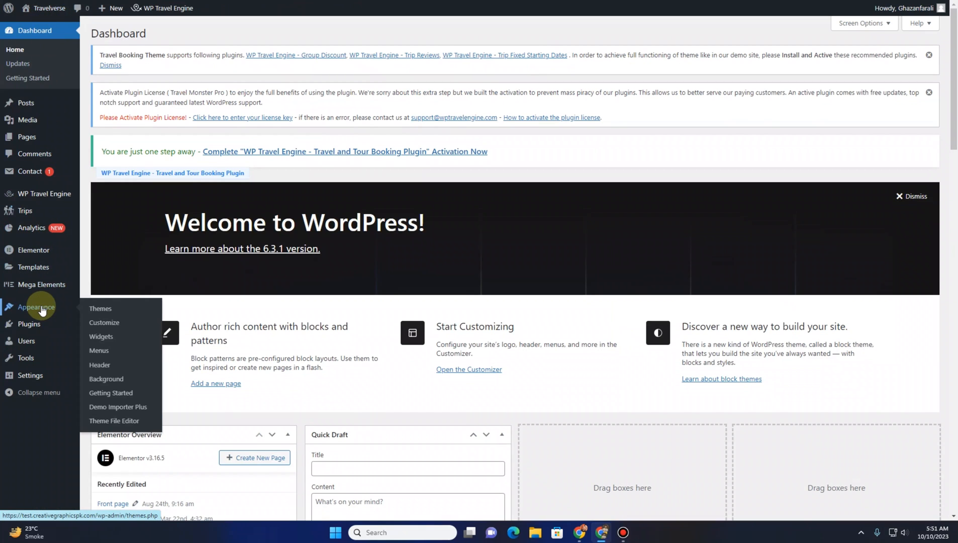
{"action": "left_click", "coordinate": [115, 355]}
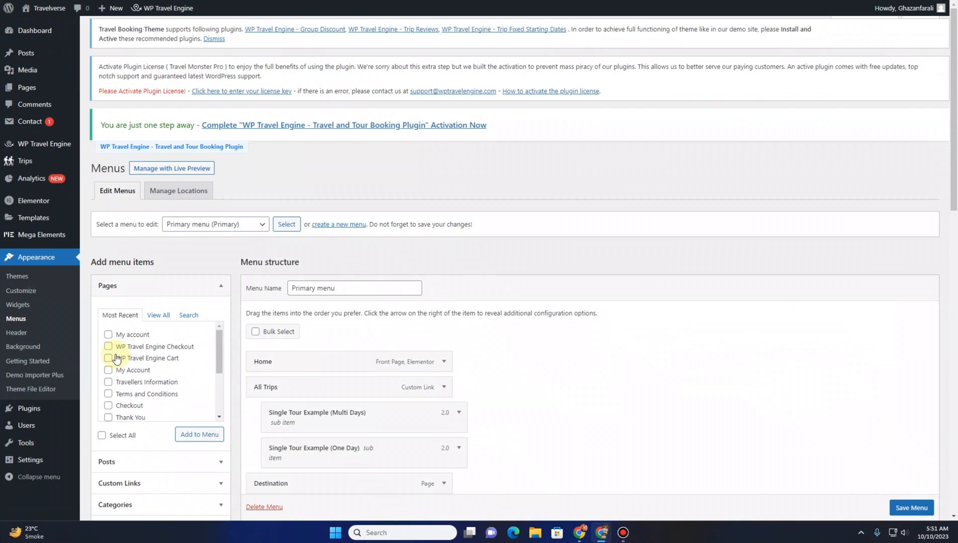
{"action": "left_click", "coordinate": [239, 235]}
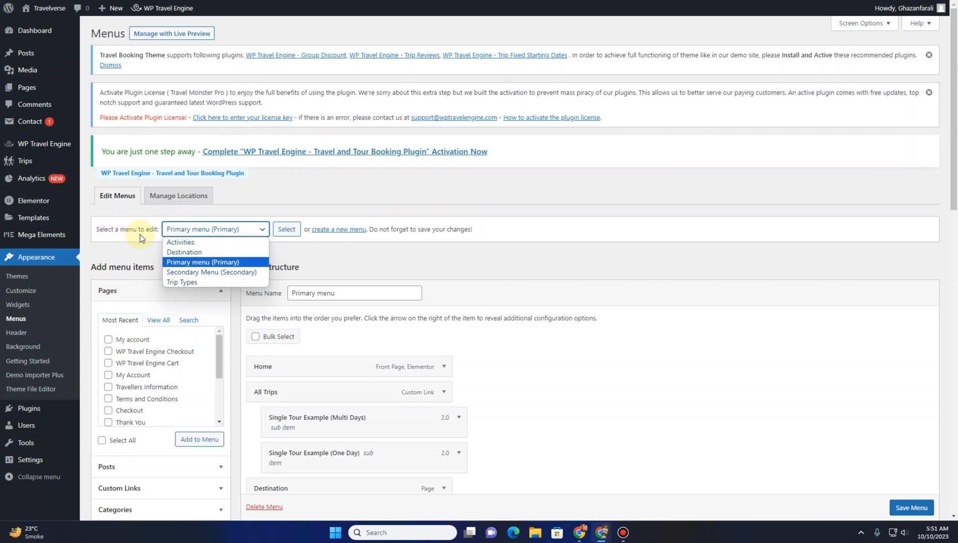
{"action": "left_click", "coordinate": [205, 265]}
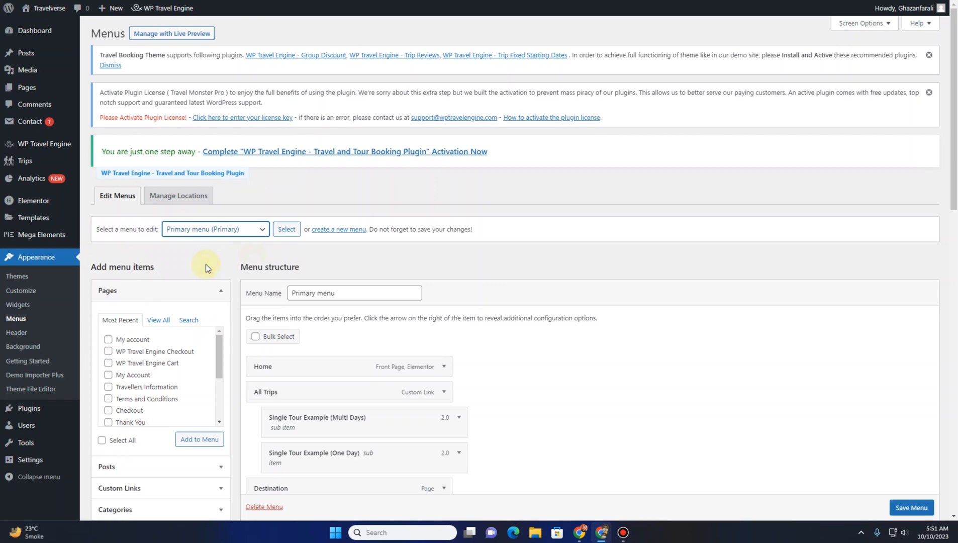
{"action": "left_click", "coordinate": [284, 229]}
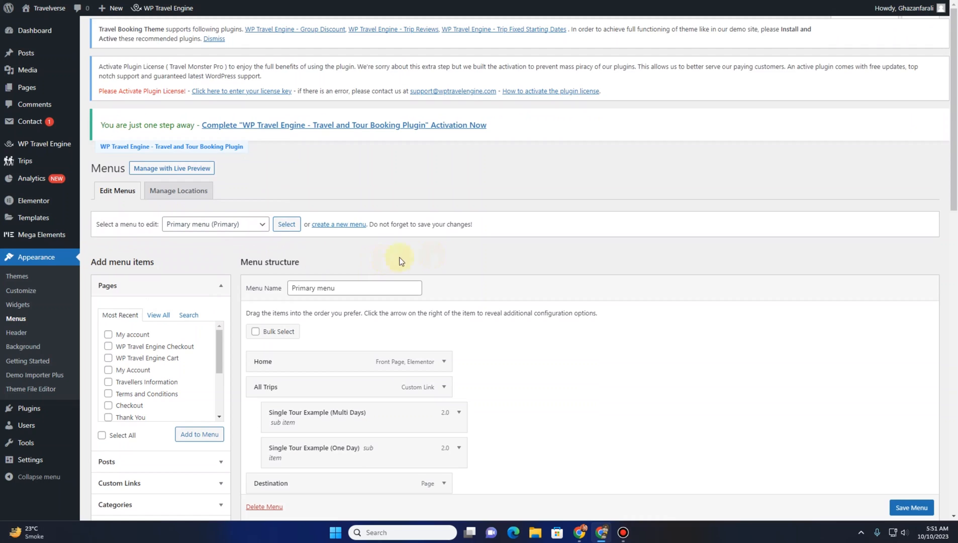
{"action": "scroll", "coordinate": [434, 253], "scroll_direction": "down", "scroll_amount": 3}
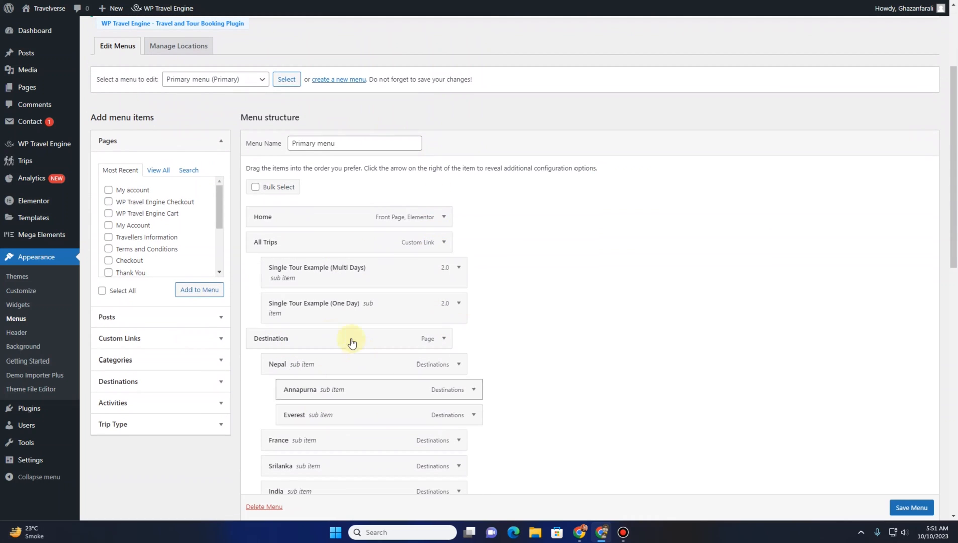
{"action": "scroll", "coordinate": [592, 272], "scroll_direction": "down", "scroll_amount": 2}
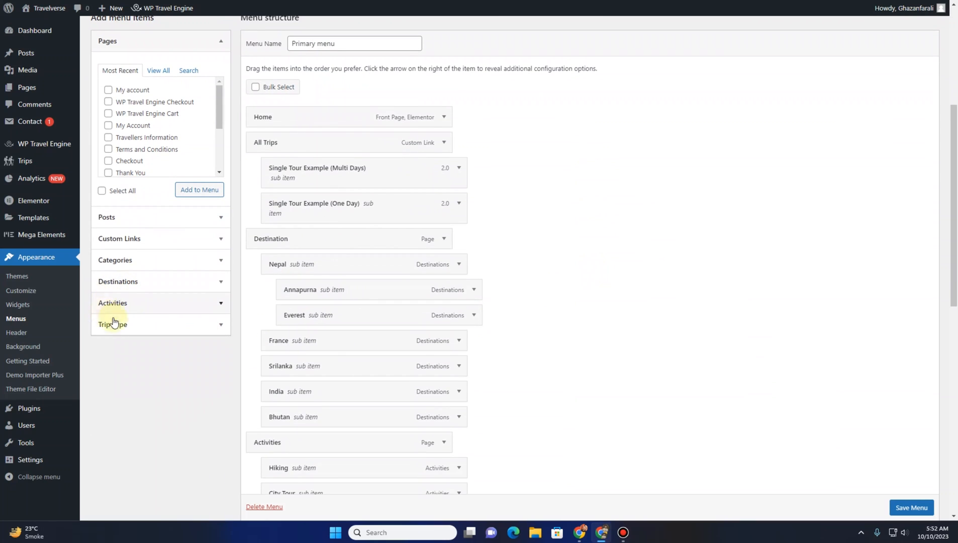
{"action": "scroll", "coordinate": [656, 271], "scroll_direction": "up", "scroll_amount": 5}
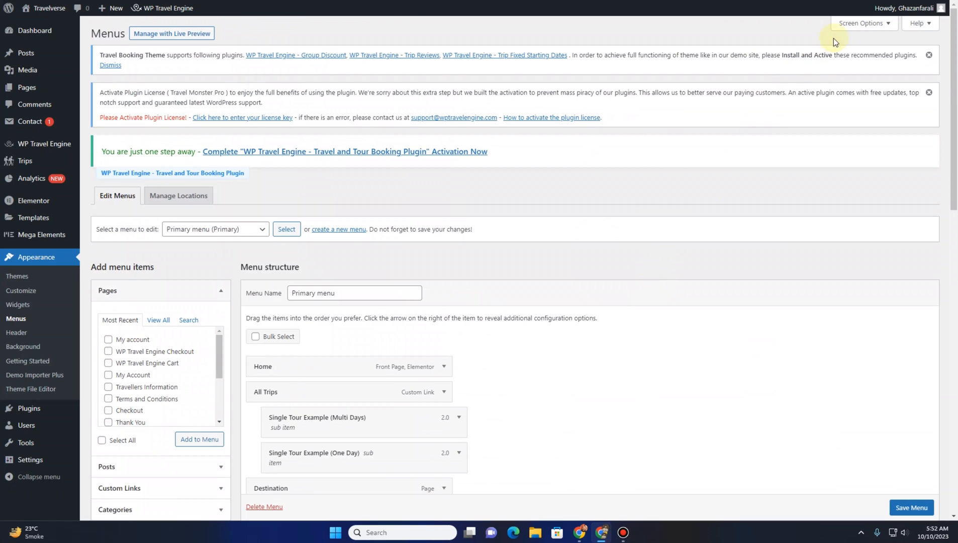
Enable the Destinations item box in the menu screen options
{"action": "left_click", "coordinate": [863, 24]}
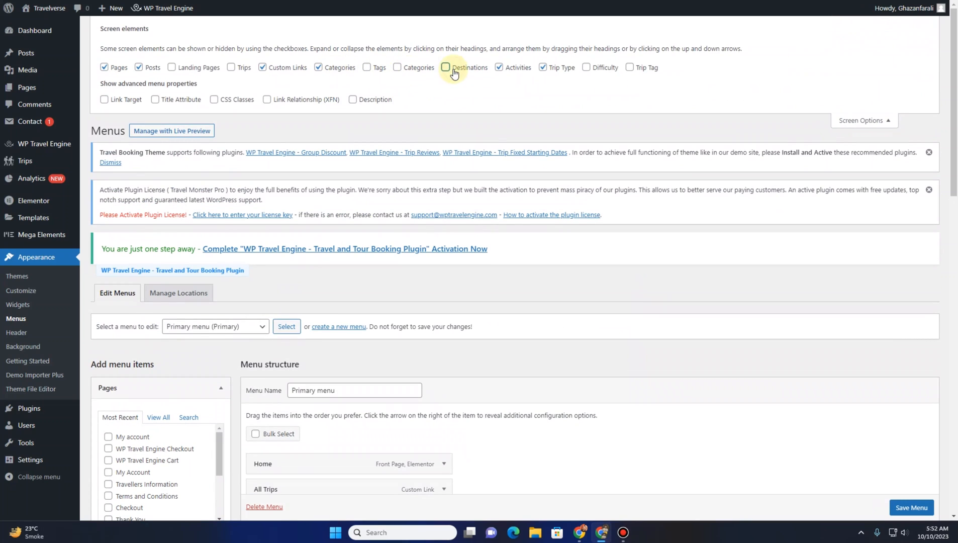
{"action": "double_click", "coordinate": [505, 71]}
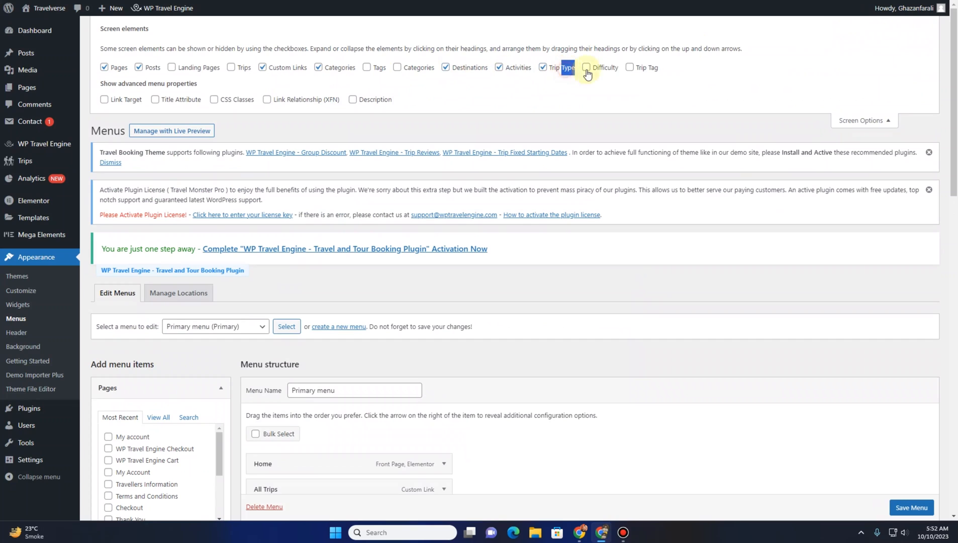
Scroll through the Primary menu structure to review its items and sub items
{"action": "scroll", "coordinate": [546, 145], "scroll_direction": "down", "scroll_amount": 5}
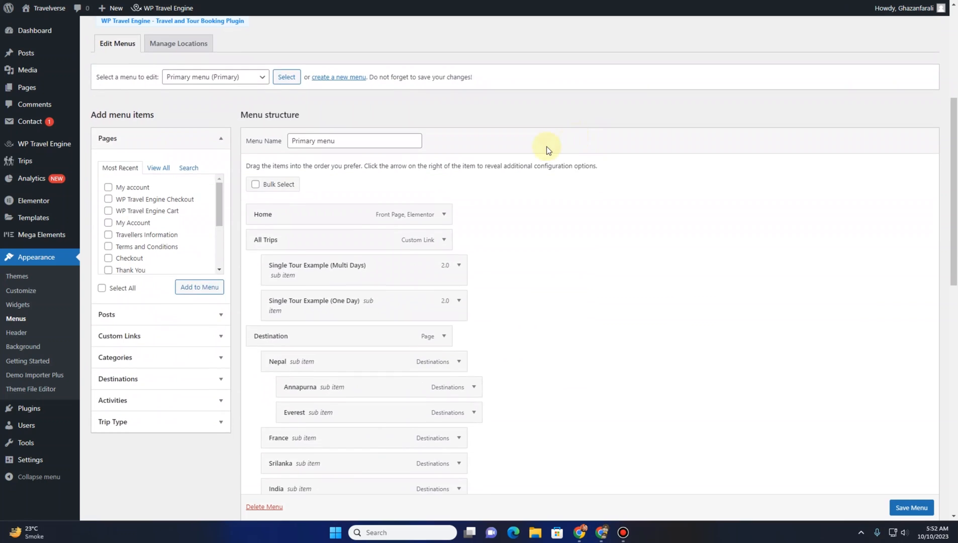
{"action": "scroll", "coordinate": [546, 146], "scroll_direction": "down", "scroll_amount": 6}
{"action": "scroll", "coordinate": [151, 231], "scroll_direction": "up", "scroll_amount": 3}
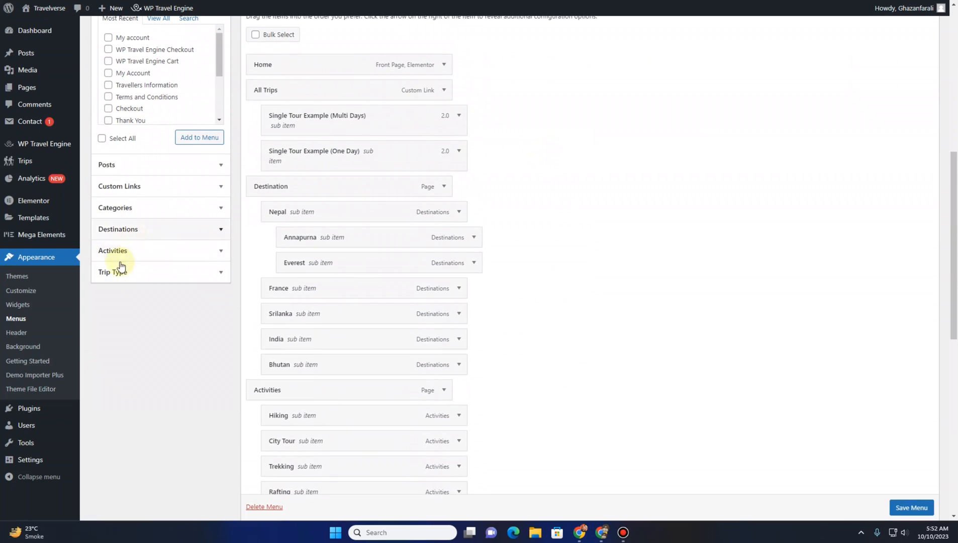
{"action": "scroll", "coordinate": [139, 327], "scroll_direction": "up", "scroll_amount": 3}
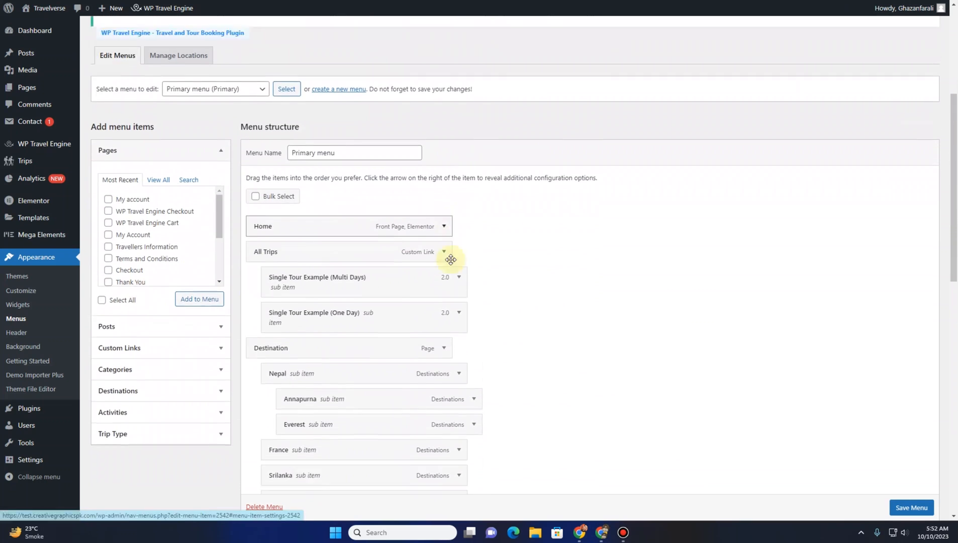
{"action": "scroll", "coordinate": [450, 260], "scroll_direction": "down", "scroll_amount": 11}
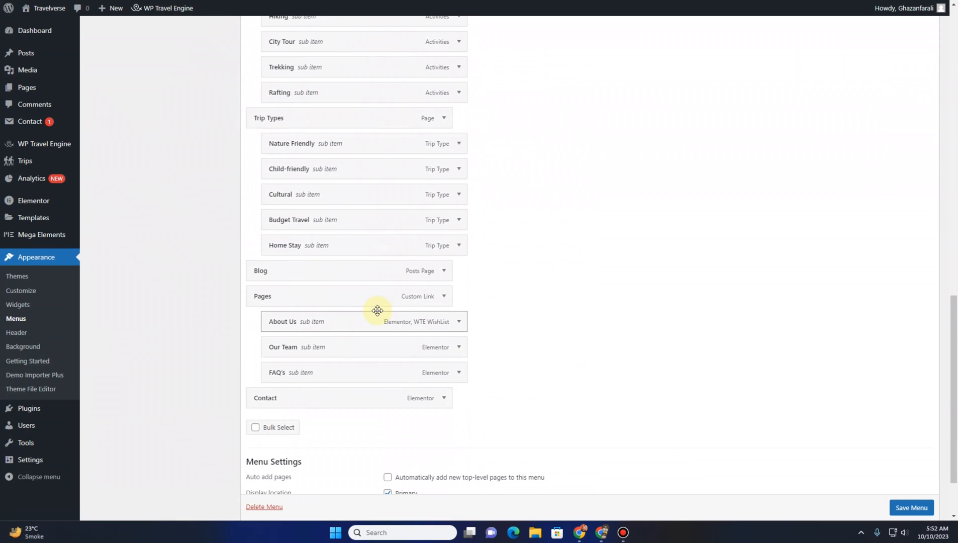
{"action": "scroll", "coordinate": [377, 310], "scroll_direction": "up", "scroll_amount": 4}
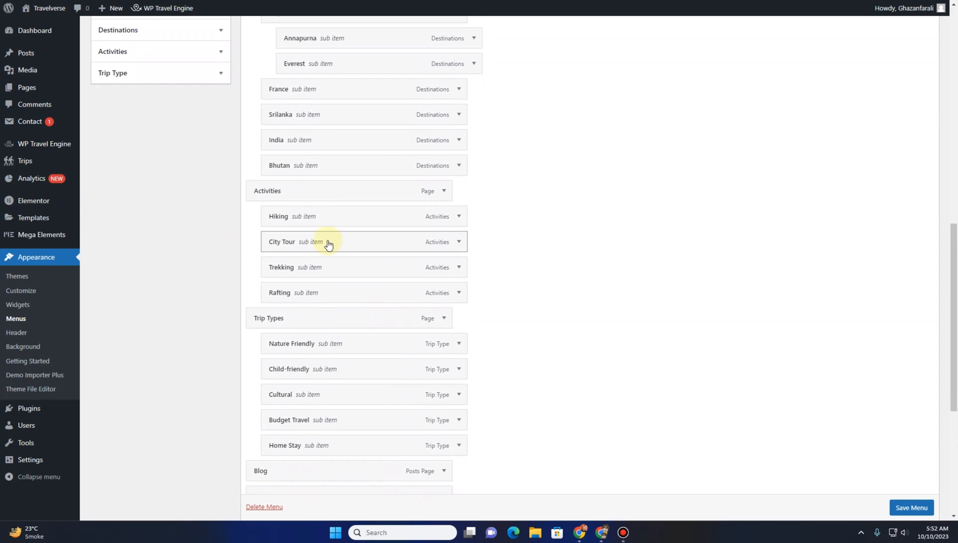
{"action": "scroll", "coordinate": [328, 245], "scroll_direction": "up", "scroll_amount": 6}
{"action": "scroll", "coordinate": [328, 245], "scroll_direction": "down", "scroll_amount": 1}
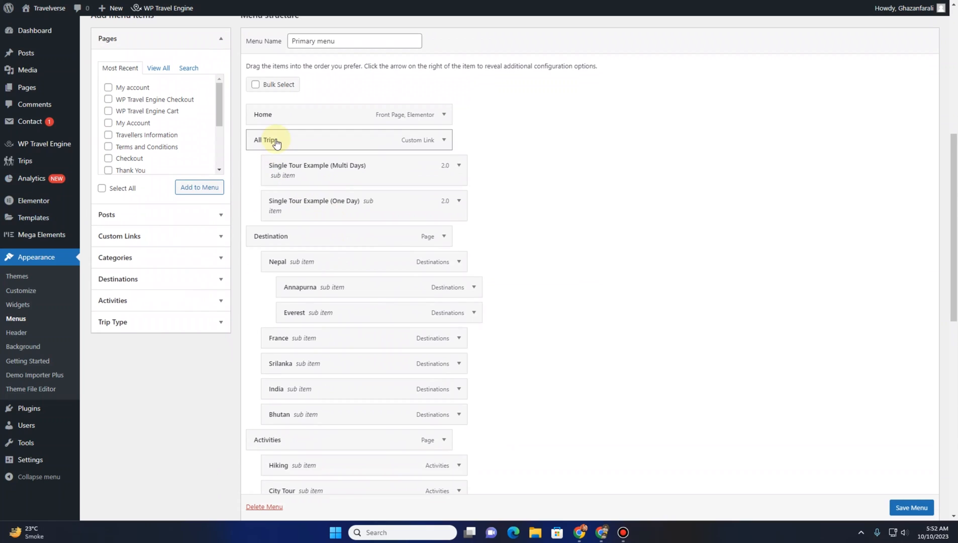
Remove the All Trips item and both Single Tour Example items from the menu
{"action": "left_click", "coordinate": [443, 141]}
{"action": "left_click", "coordinate": [263, 239]}
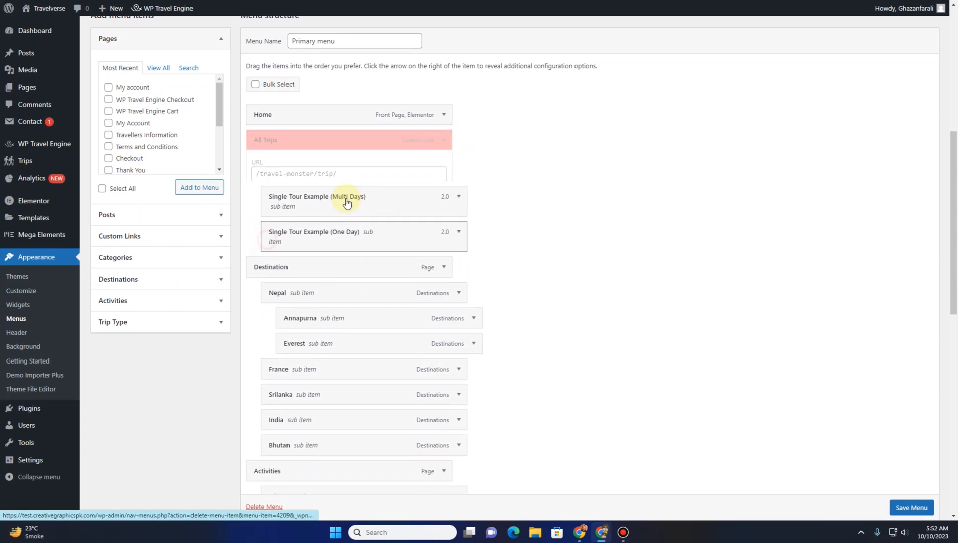
{"action": "left_click", "coordinate": [443, 140]}
{"action": "left_click", "coordinate": [263, 231]}
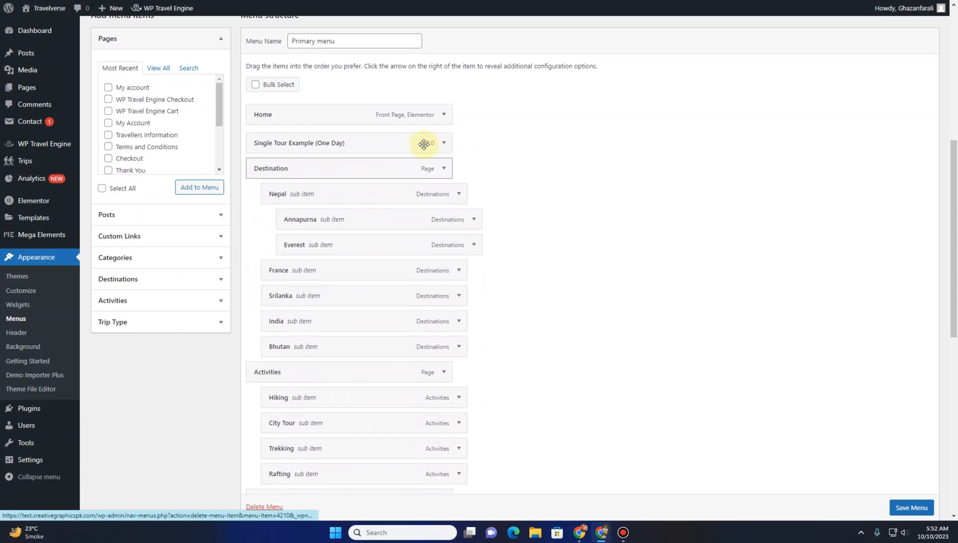
{"action": "left_click", "coordinate": [443, 139]}
{"action": "left_click", "coordinate": [262, 231]}
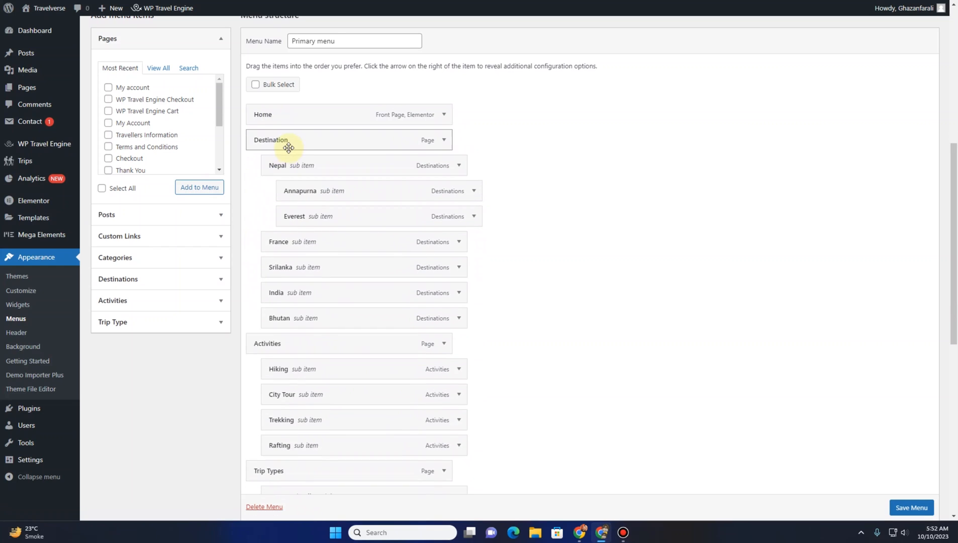
Move About Us out of Pages to the top level before Blog and nest Our Team and FAQ's under it
{"action": "scroll", "coordinate": [280, 216], "scroll_direction": "down", "scroll_amount": 2}
{"action": "scroll", "coordinate": [279, 241], "scroll_direction": "down", "scroll_amount": 3}
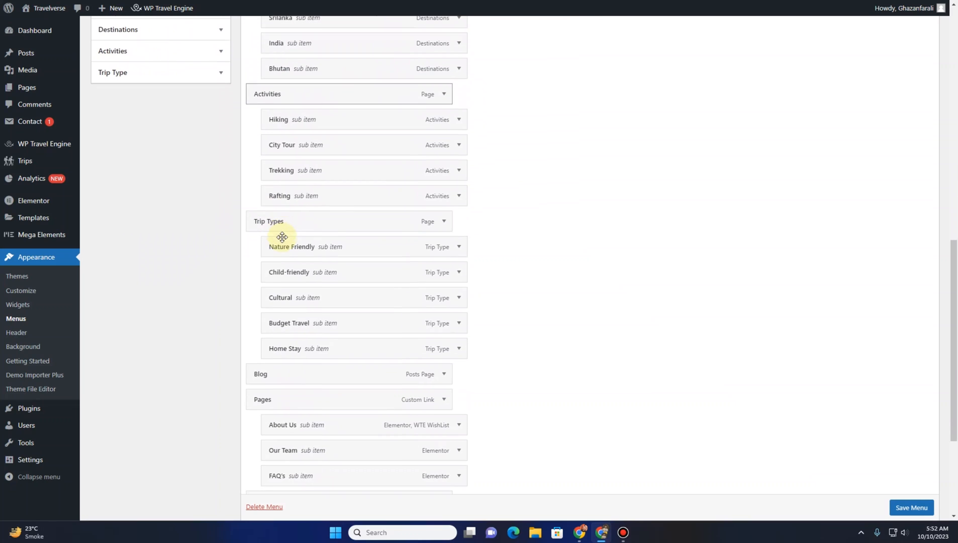
{"action": "scroll", "coordinate": [276, 228], "scroll_direction": "down", "scroll_amount": 4}
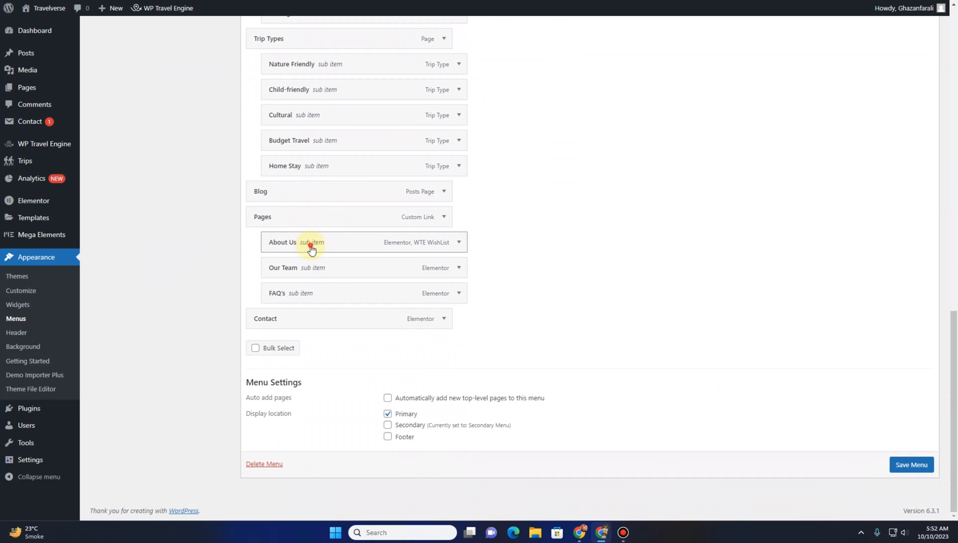
{"action": "left_click_drag", "start_coordinate": [311, 249], "coordinate": [296, 203]}
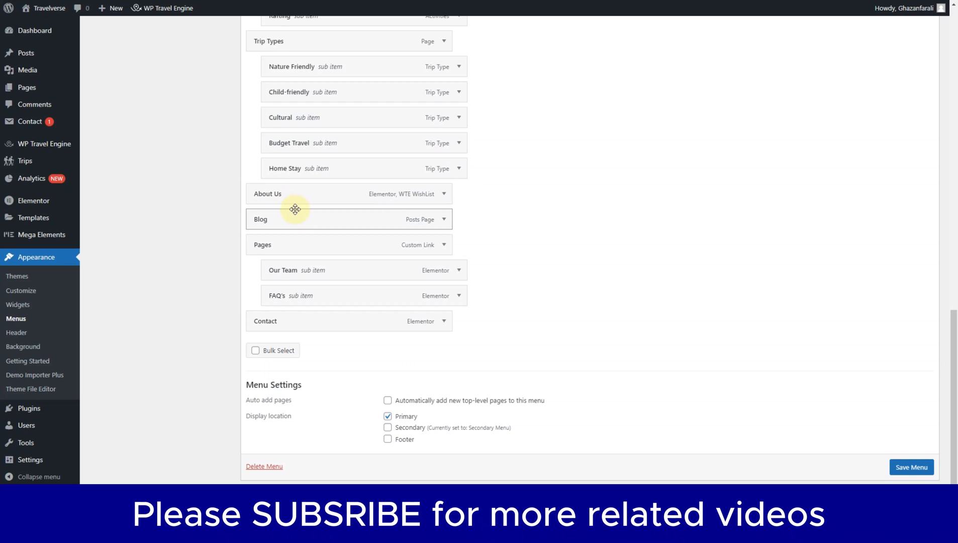
{"action": "left_click_drag", "start_coordinate": [304, 276], "coordinate": [317, 220]}
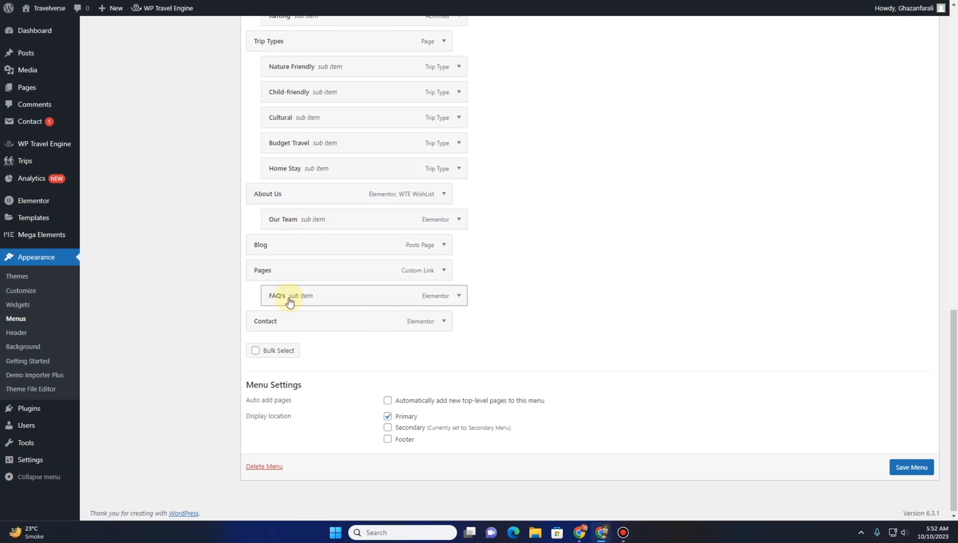
{"action": "left_click_drag", "start_coordinate": [290, 300], "coordinate": [291, 252]}
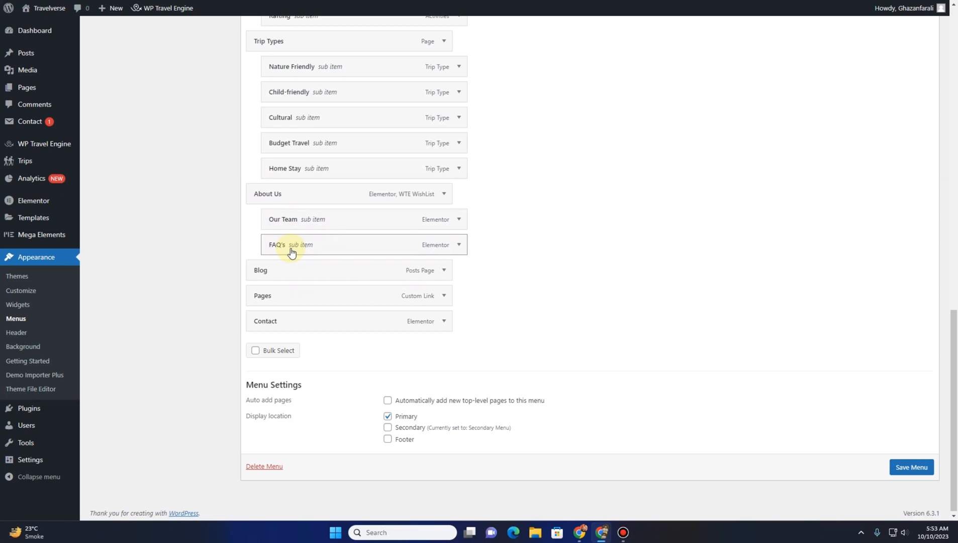
Remove the Pages custom link item from the menu and save the menu
{"action": "left_click", "coordinate": [445, 298]}
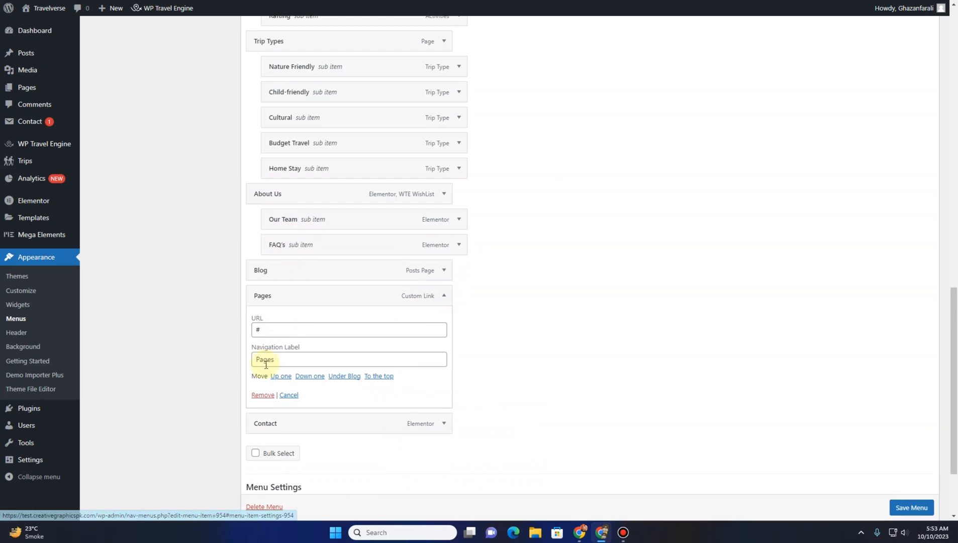
{"action": "left_click", "coordinate": [256, 394]}
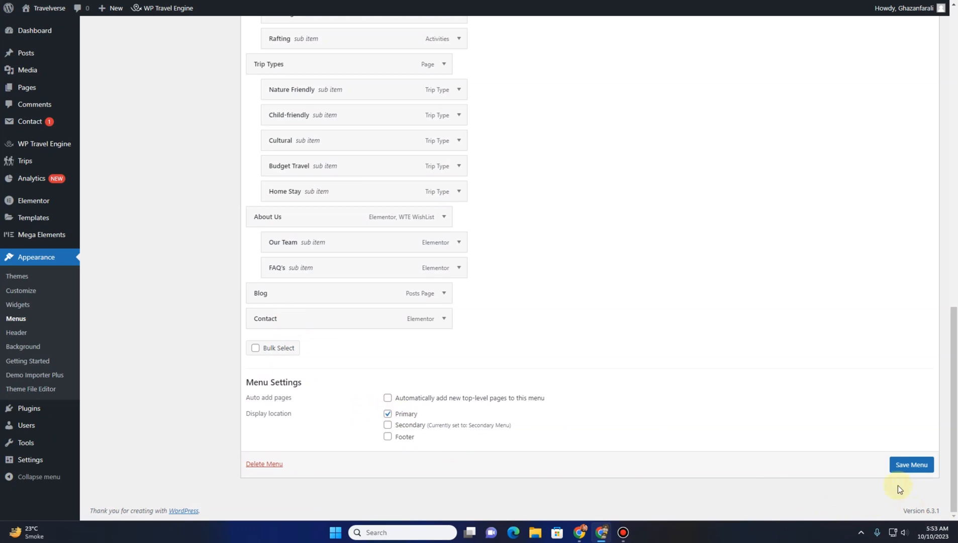
{"action": "left_click", "coordinate": [910, 466]}
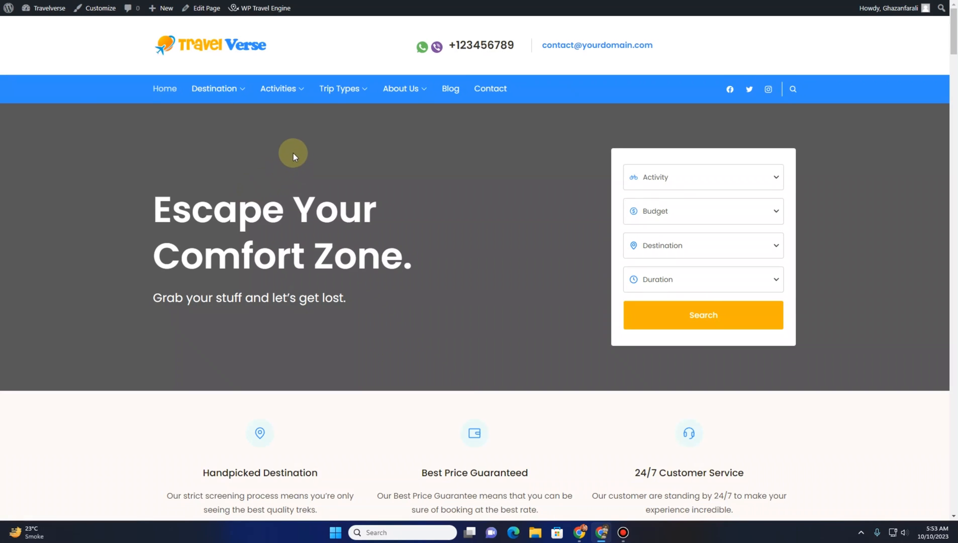
Move Our Team and FAQ's to the top level of the menu and save the menu
{"action": "mouse_move", "coordinate": [231, 95]}
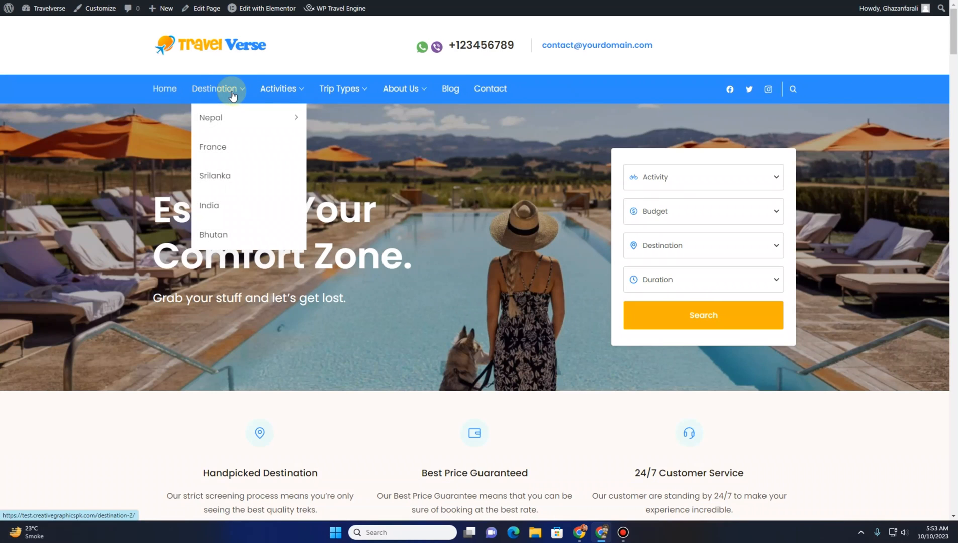
{"action": "mouse_move", "coordinate": [288, 94]}
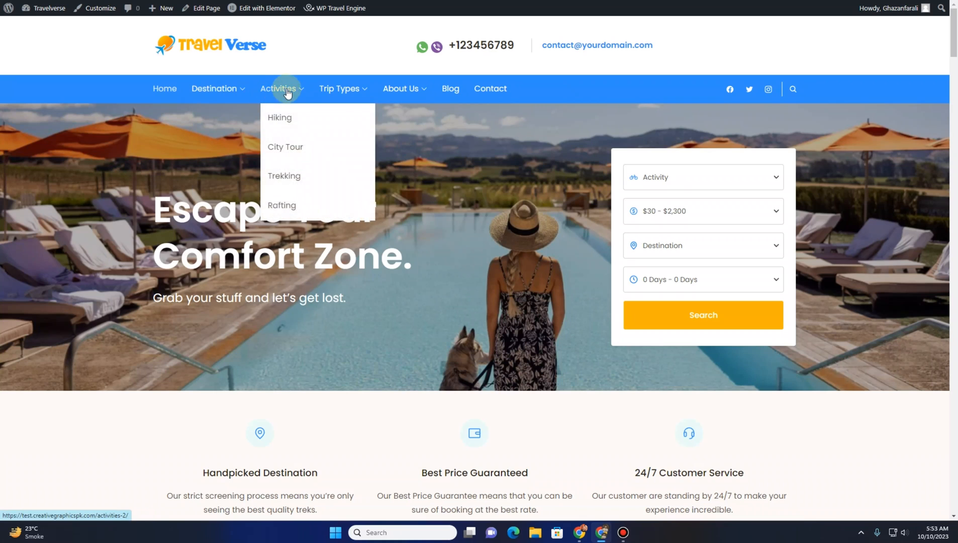
{"action": "mouse_move", "coordinate": [398, 88]}
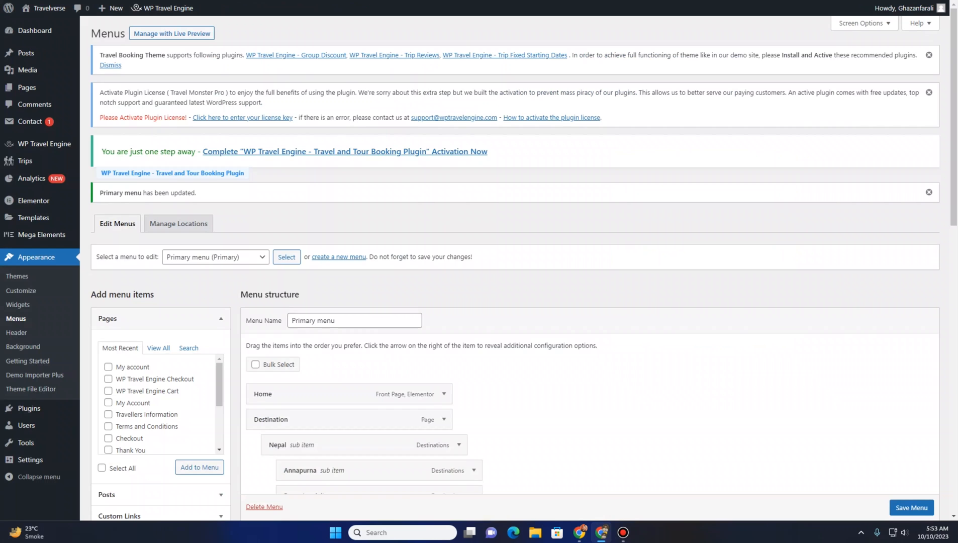
{"action": "scroll", "coordinate": [276, 339], "scroll_direction": "down", "scroll_amount": 10}
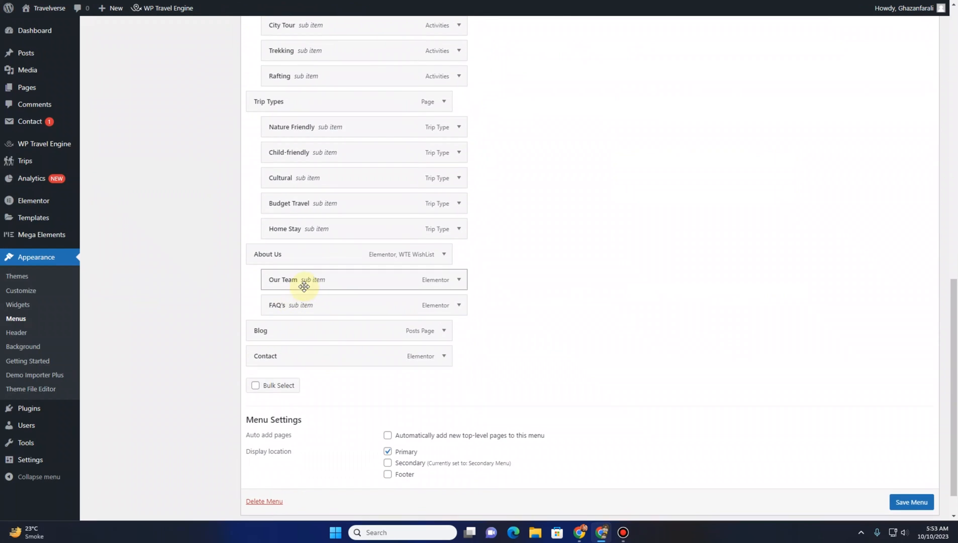
{"action": "left_click_drag", "start_coordinate": [298, 288], "coordinate": [307, 258]}
{"action": "left_click_drag", "start_coordinate": [290, 304], "coordinate": [288, 257]}
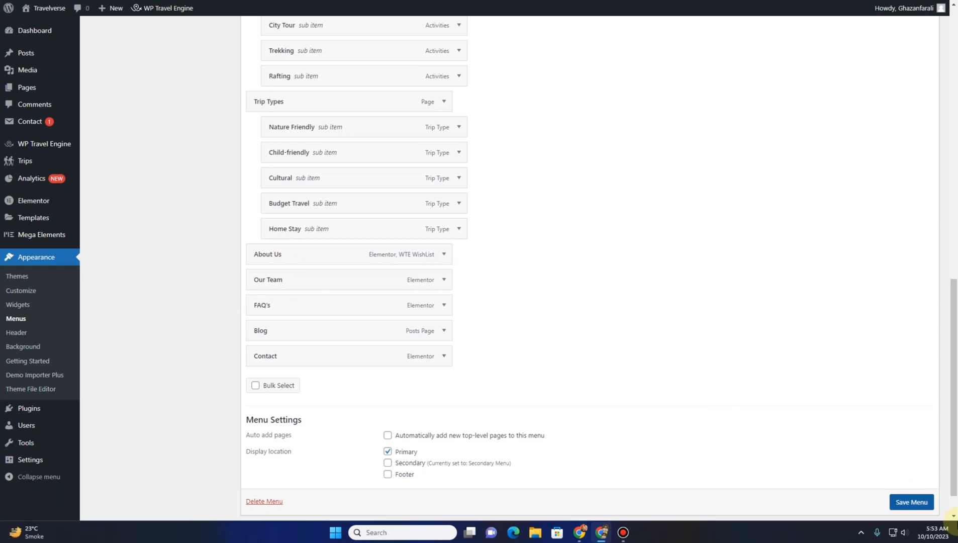
{"action": "left_click", "coordinate": [912, 503]}
{"action": "left_click", "coordinate": [914, 480]}
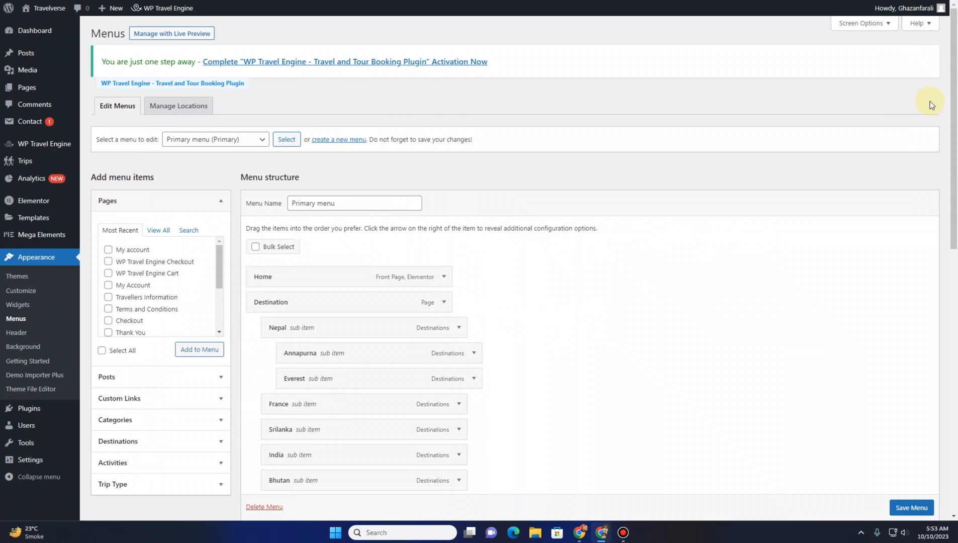
In General Settings, rename the Site Title to Travel Verse and save the changes
{"action": "left_click", "coordinate": [33, 462]}
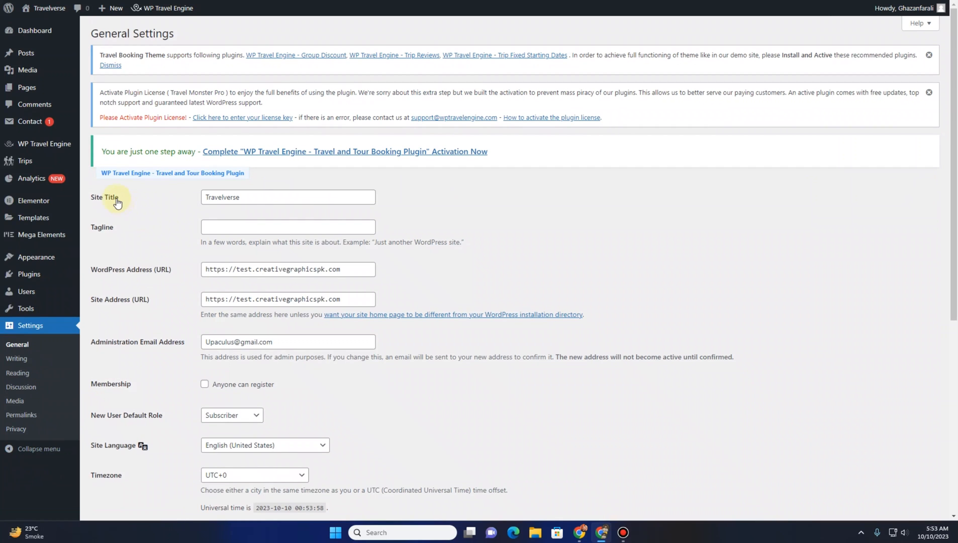
{"action": "left_click_drag", "start_coordinate": [255, 198], "coordinate": [230, 196]}
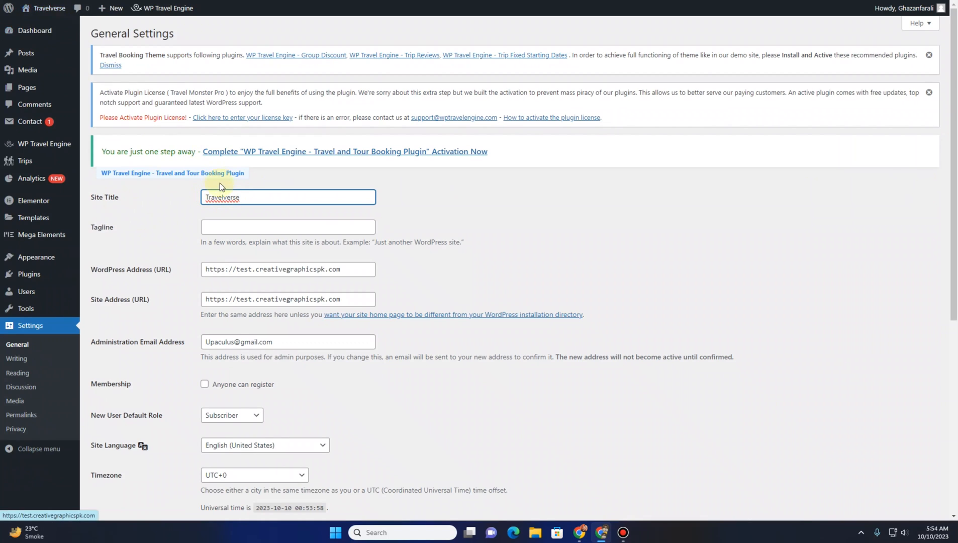
{"action": "left_click", "coordinate": [224, 198]}
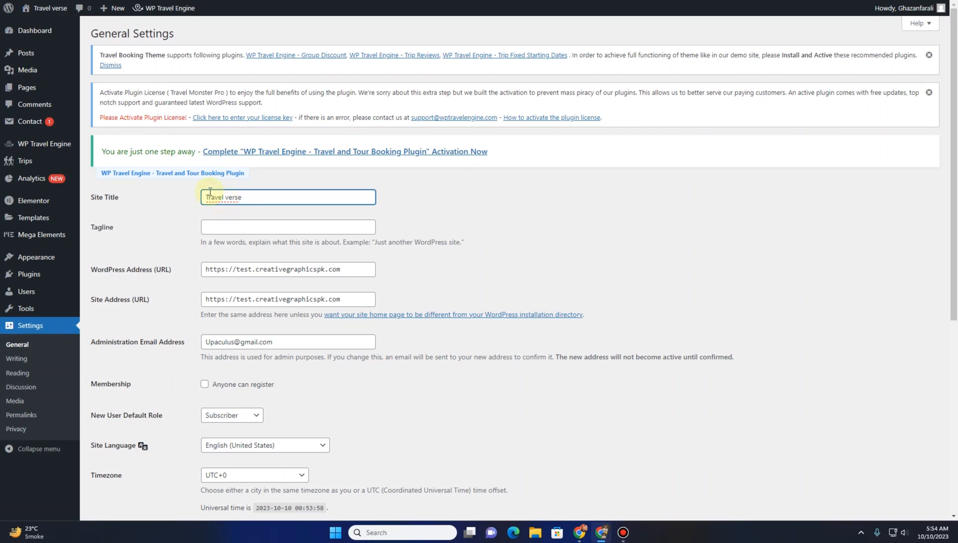
{"action": "mouse_move", "coordinate": [53, 17]}
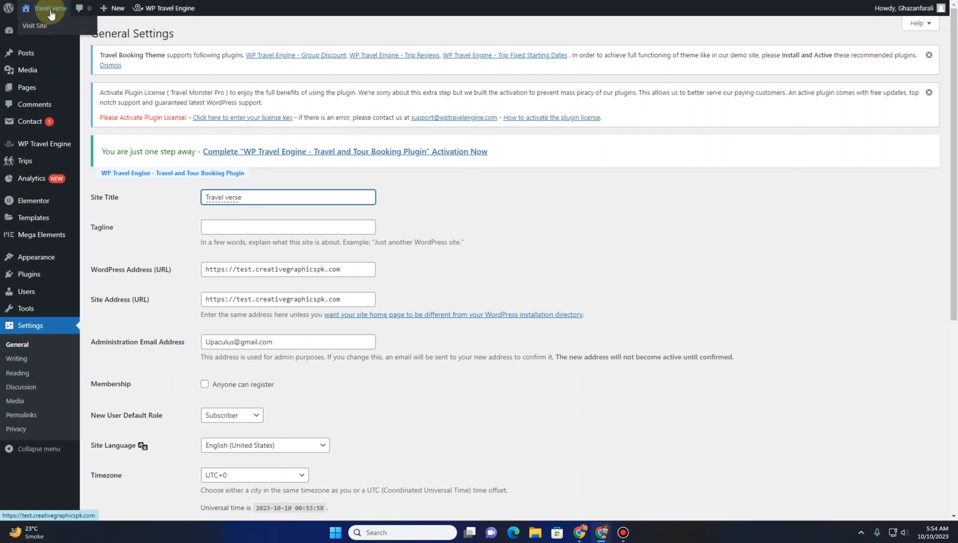
{"action": "left_click", "coordinate": [233, 227]}
{"action": "left_click", "coordinate": [170, 270]}
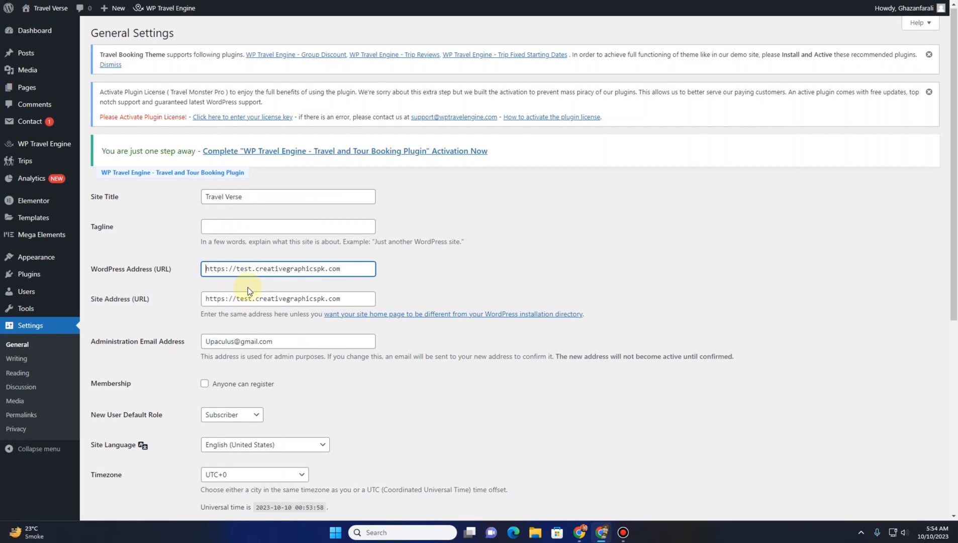
{"action": "scroll", "coordinate": [216, 193], "scroll_direction": "down", "scroll_amount": 2}
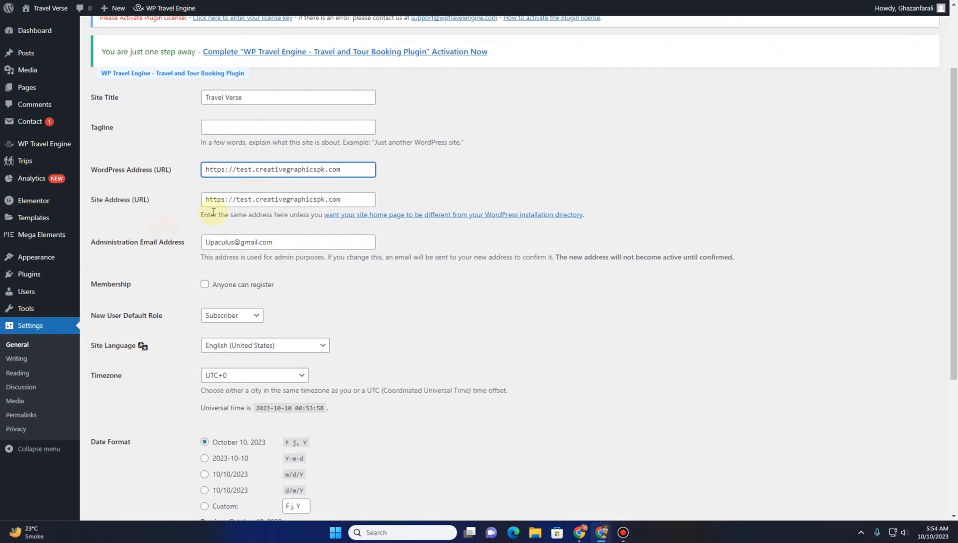
{"action": "scroll", "coordinate": [213, 212], "scroll_direction": "down", "scroll_amount": 2}
{"action": "left_click", "coordinate": [257, 141]}
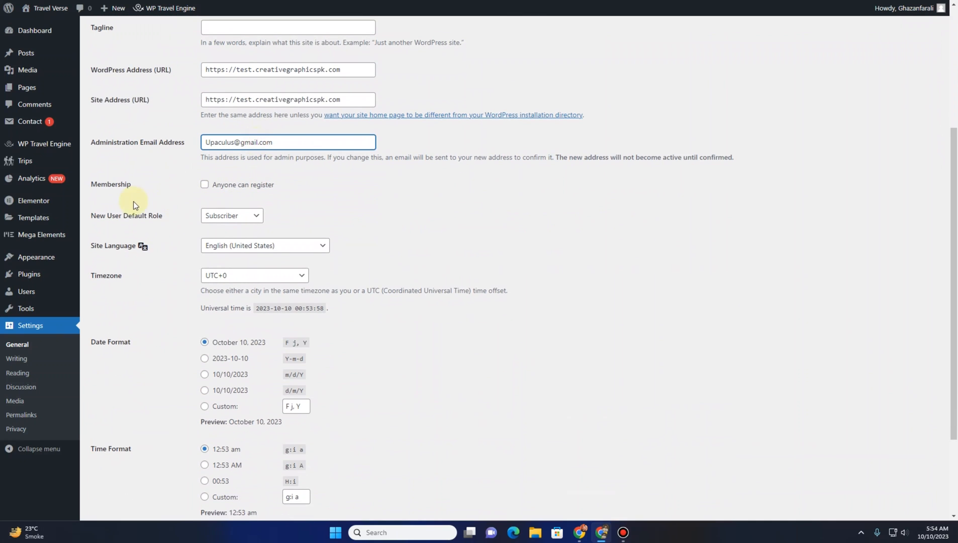
{"action": "scroll", "coordinate": [133, 202], "scroll_direction": "down", "scroll_amount": 3}
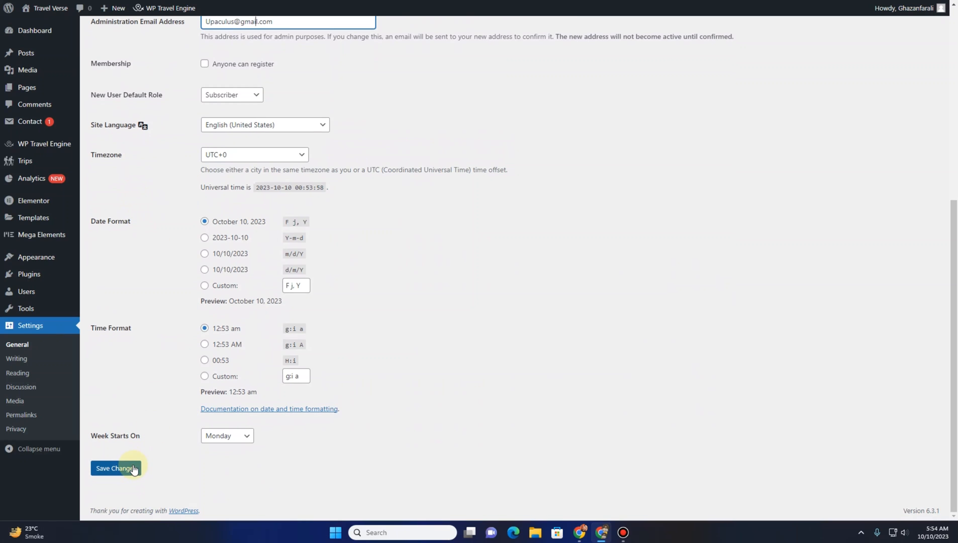
{"action": "left_click", "coordinate": [133, 468]}
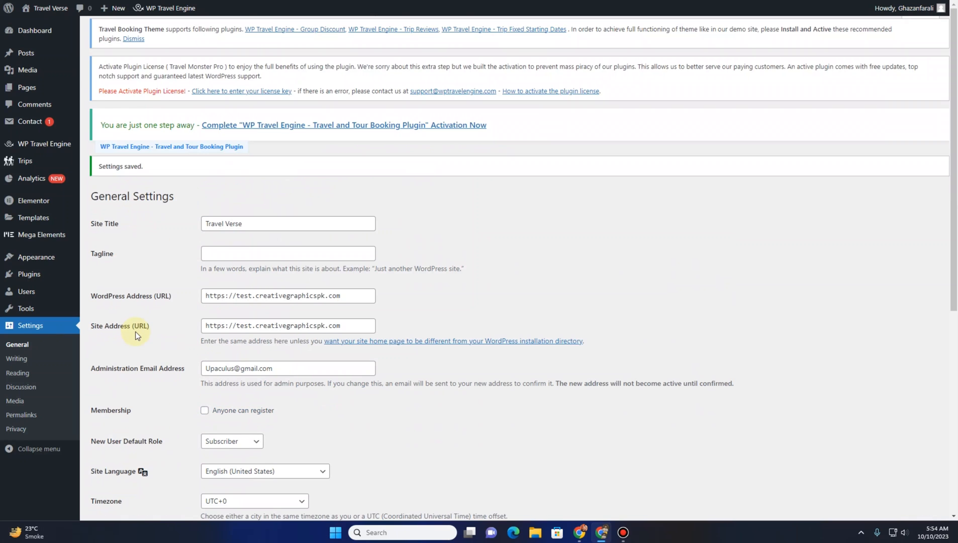
Dismiss the plugin notices on the Reading Settings screen and save the reading settings
{"action": "left_click", "coordinate": [18, 373]}
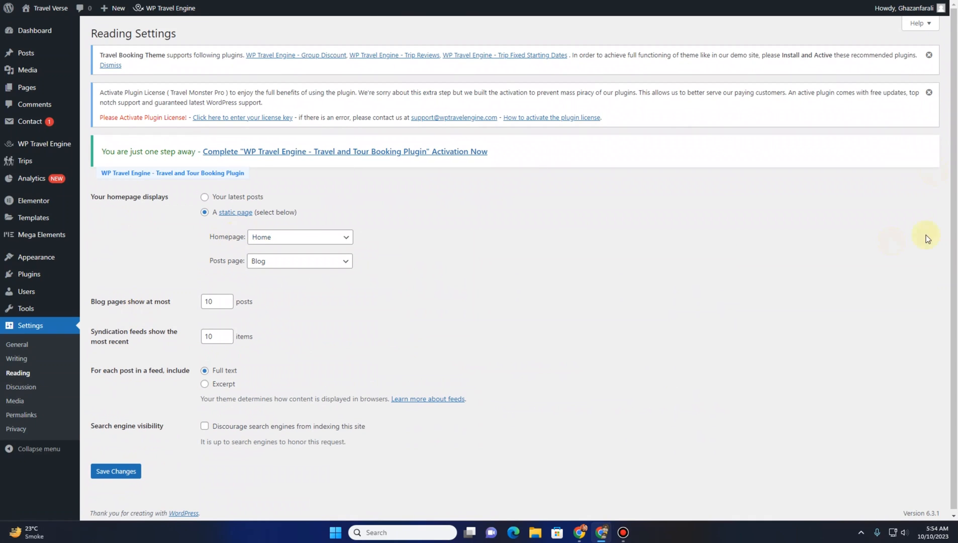
{"action": "left_click", "coordinate": [929, 92]}
{"action": "left_click", "coordinate": [928, 54]}
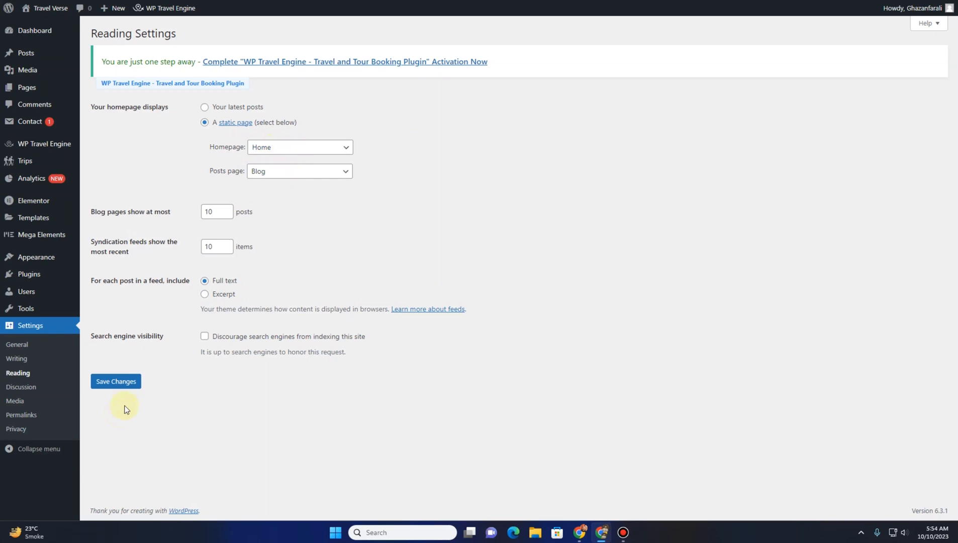
{"action": "left_click", "coordinate": [127, 382]}
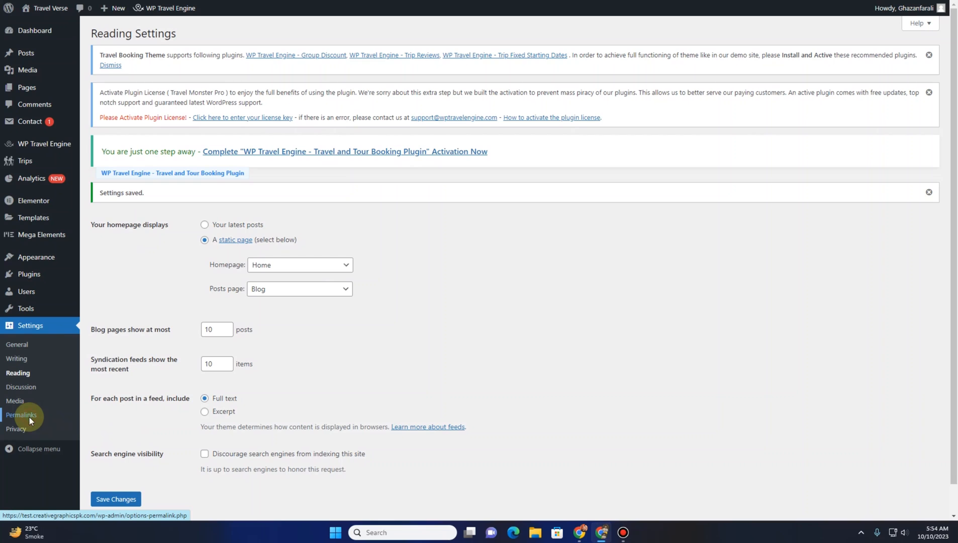
Open Permalink Settings and save the permalink structure with Post name selected
{"action": "left_click", "coordinate": [29, 418]}
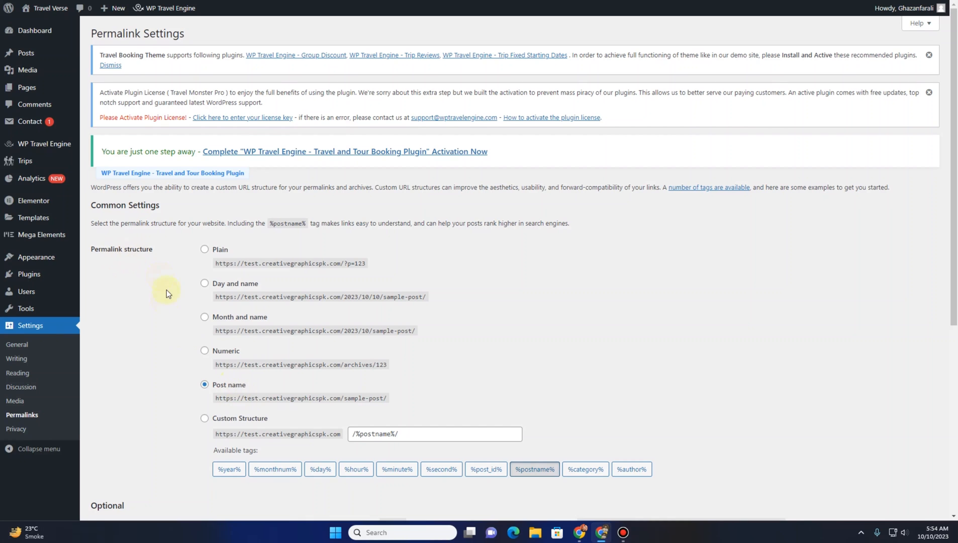
{"action": "scroll", "coordinate": [165, 299], "scroll_direction": "down", "scroll_amount": 6}
{"action": "left_click", "coordinate": [117, 469]}
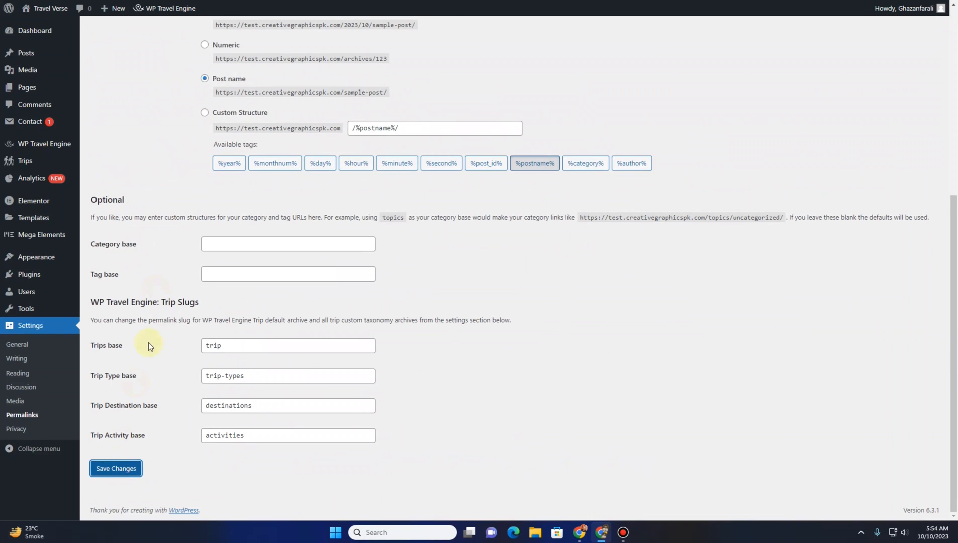
Visit the live site and examine the header navigation dropdowns for Destination, Trip Types and Activities
{"action": "left_click", "coordinate": [36, 26]}
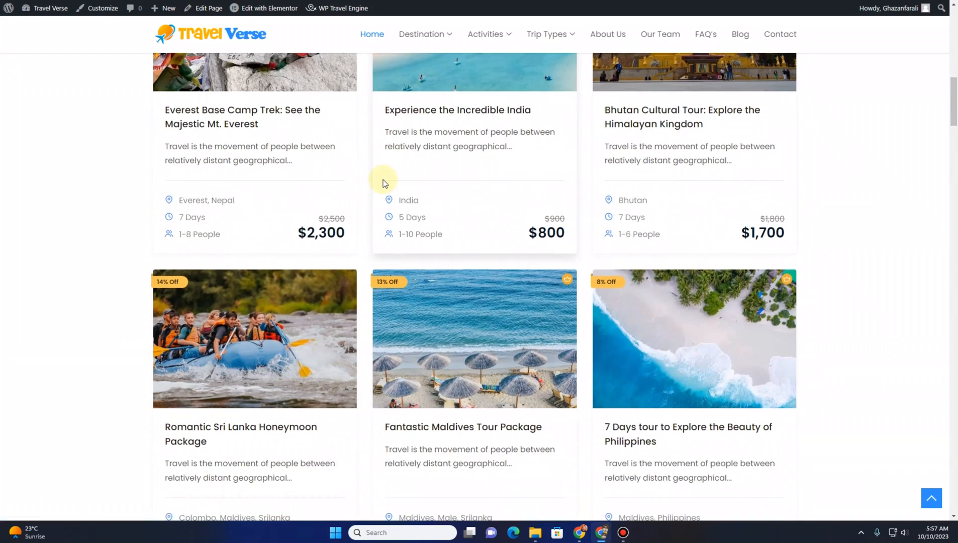
{"action": "scroll", "coordinate": [367, 171], "scroll_direction": "up", "scroll_amount": 10}
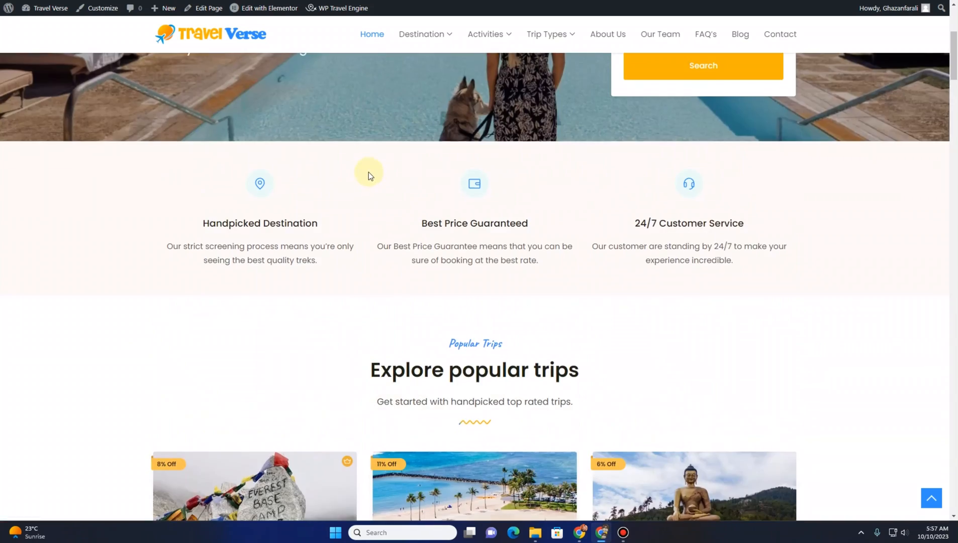
{"action": "mouse_move", "coordinate": [221, 89]}
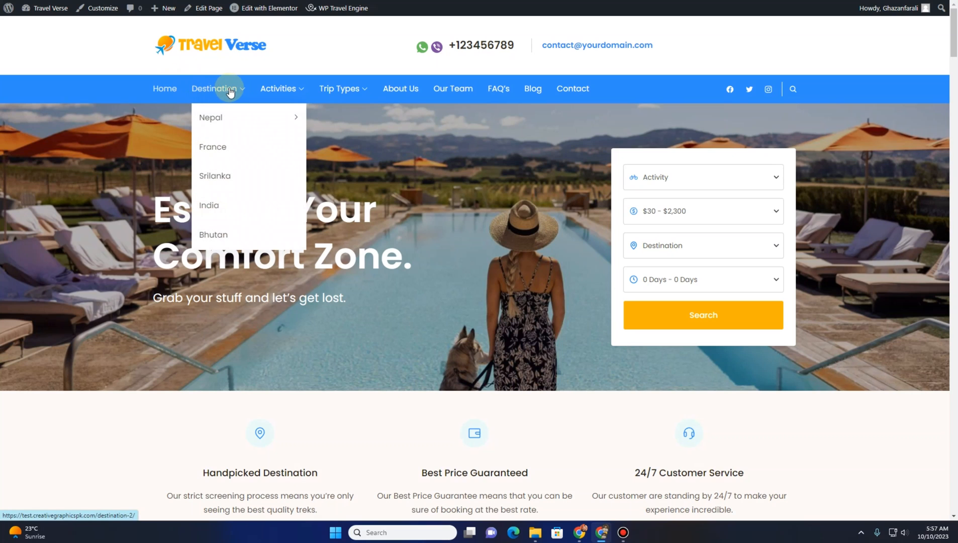
{"action": "mouse_move", "coordinate": [336, 92]}
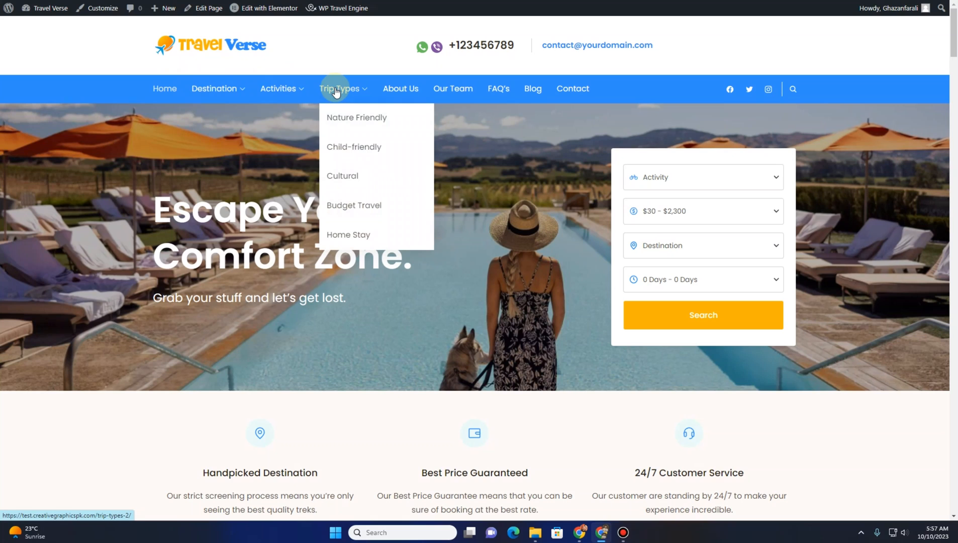
{"action": "mouse_move", "coordinate": [300, 86]}
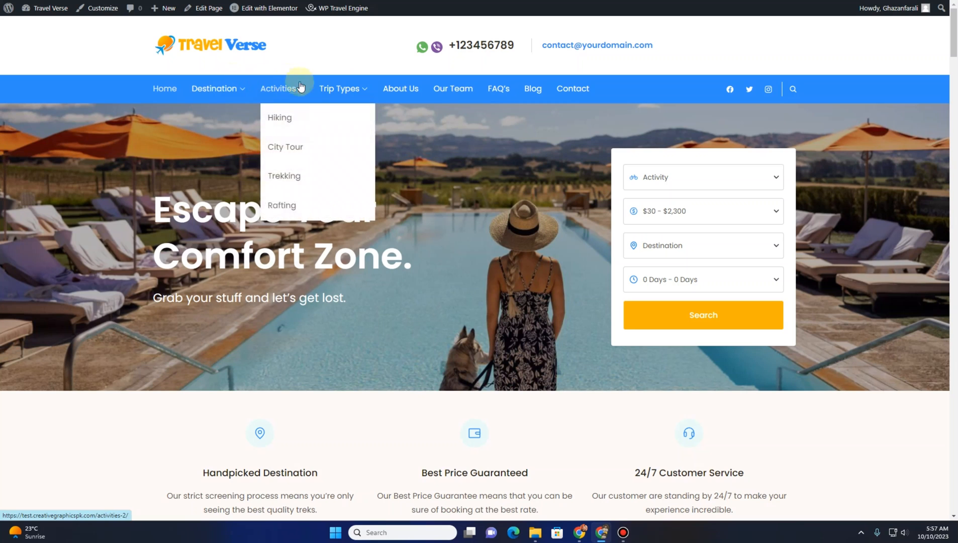
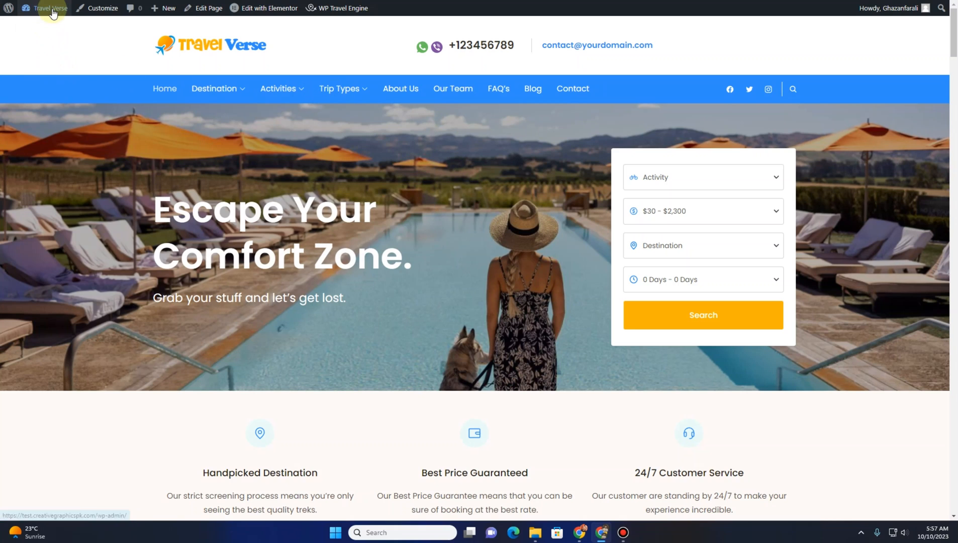
Go to the dashboard and dismiss the recommended plugins notice
{"action": "mouse_move", "coordinate": [48, 8]}
{"action": "left_click", "coordinate": [48, 30]}
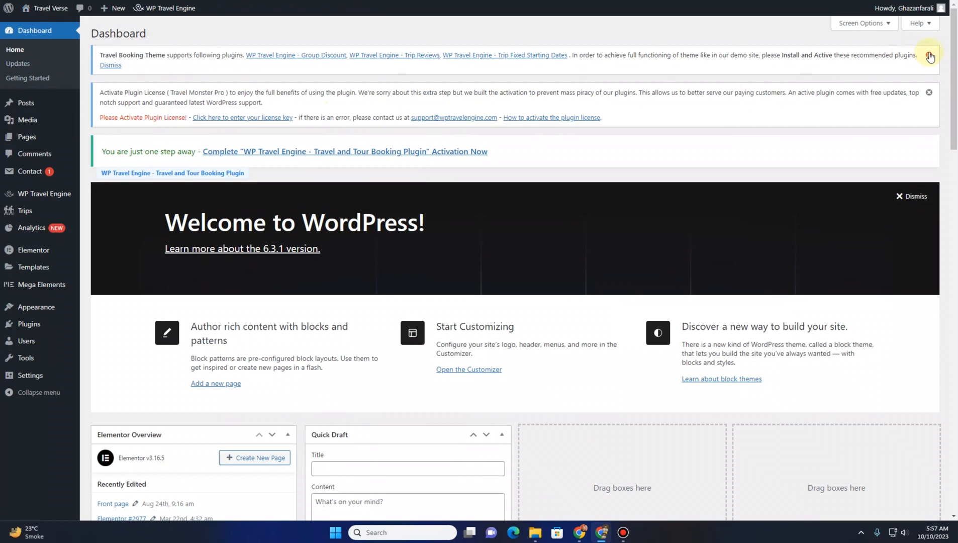
{"action": "left_click", "coordinate": [928, 55]}
{"action": "left_click", "coordinate": [928, 55]}
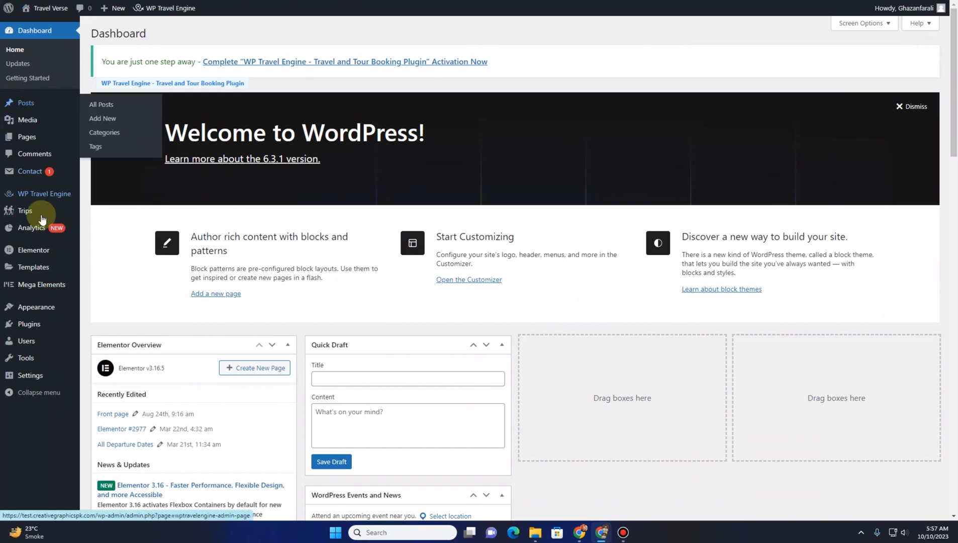
Open the Trips list and scroll through the existing trips
{"action": "mouse_move", "coordinate": [24, 215]}
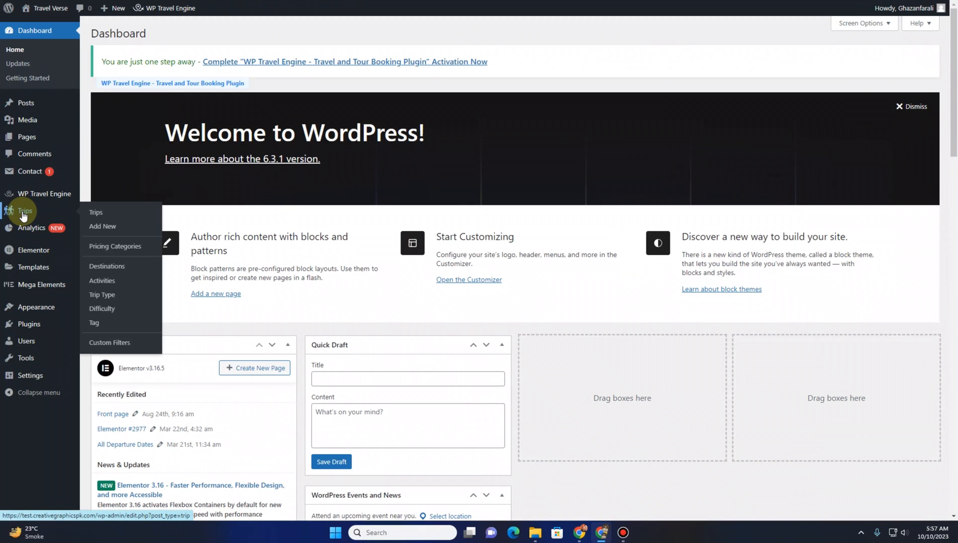
{"action": "left_click", "coordinate": [109, 213]}
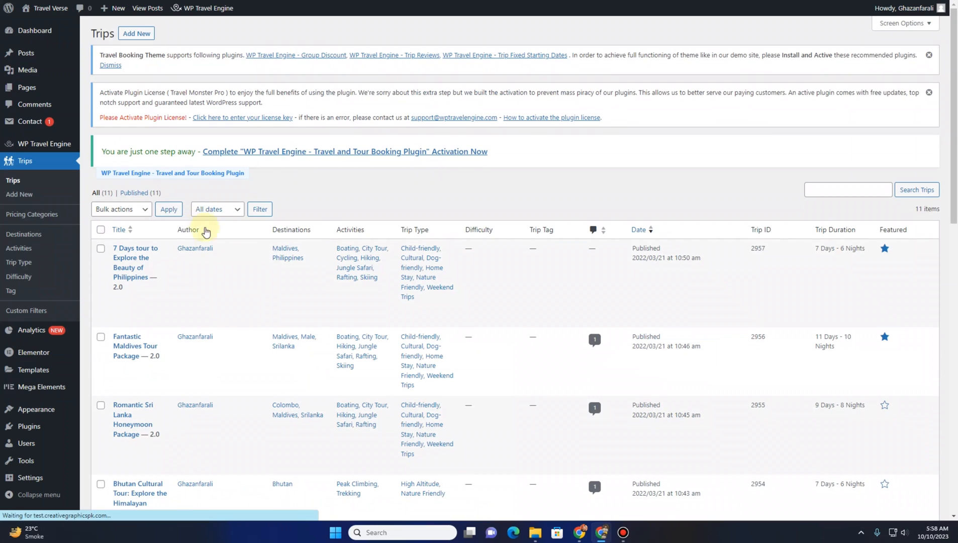
{"action": "scroll", "coordinate": [210, 250], "scroll_direction": "down", "scroll_amount": 1}
{"action": "scroll", "coordinate": [210, 250], "scroll_direction": "down", "scroll_amount": 4}
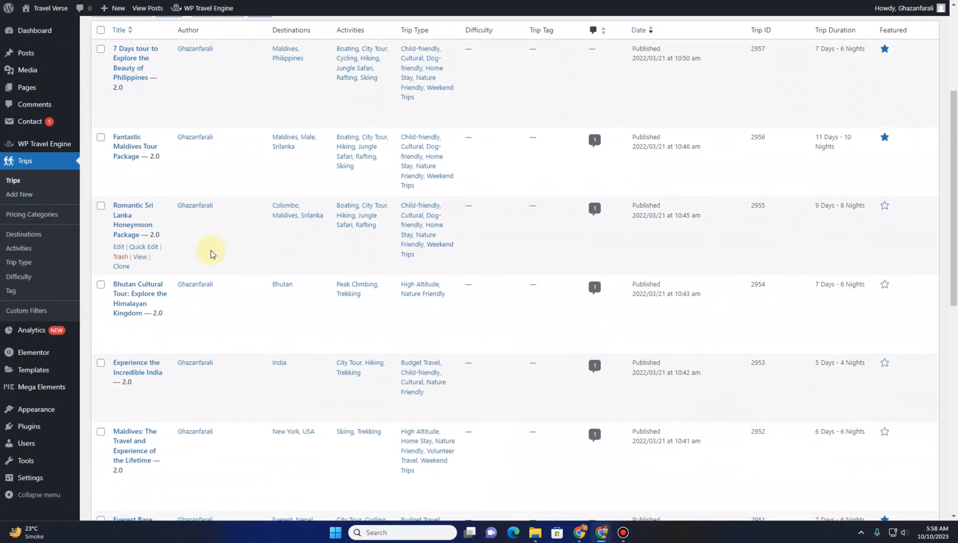
{"action": "scroll", "coordinate": [210, 250], "scroll_direction": "down", "scroll_amount": 3}
{"action": "scroll", "coordinate": [210, 250], "scroll_direction": "down", "scroll_amount": 6}
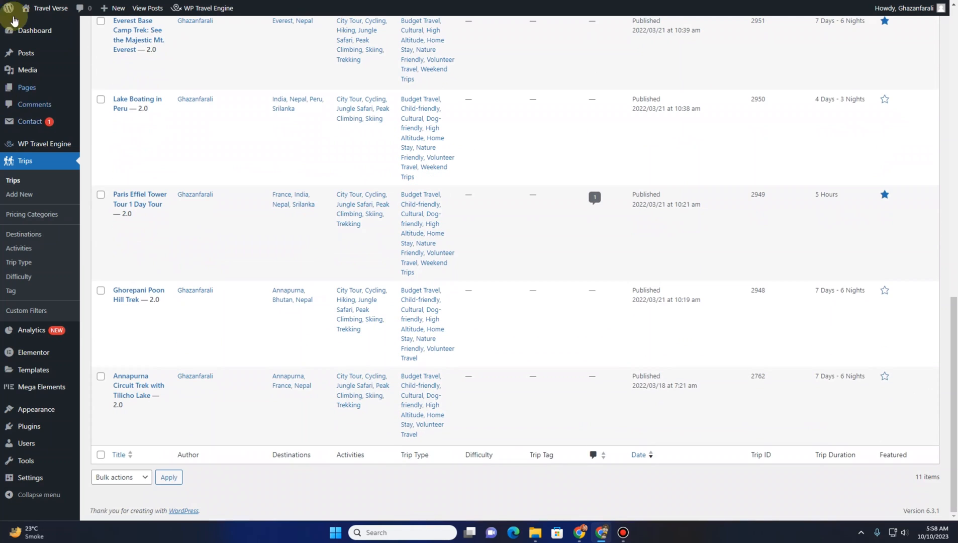
Visit the live site, open the France destination page and examine its trip listings
{"action": "mouse_move", "coordinate": [35, 8]}
{"action": "left_click", "coordinate": [35, 26]}
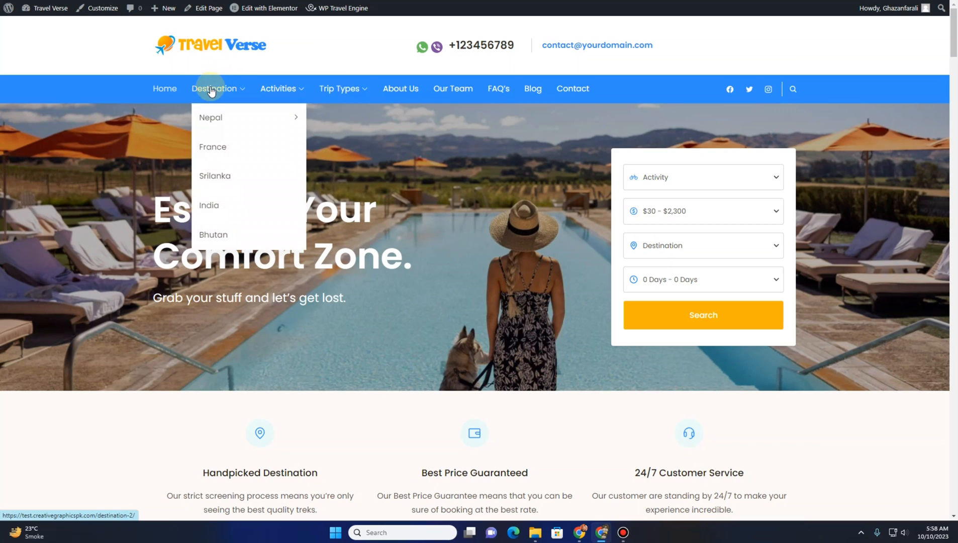
{"action": "left_click", "coordinate": [221, 146]}
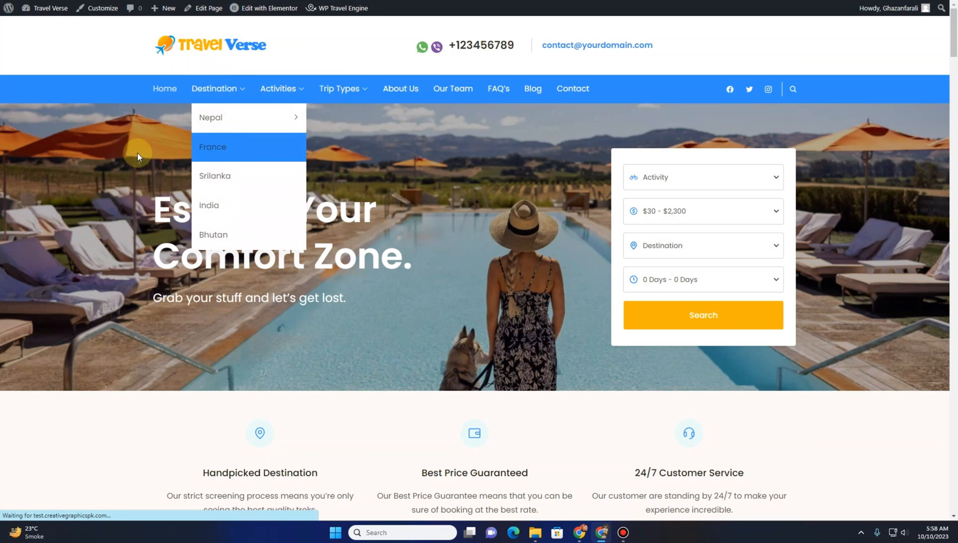
{"action": "scroll", "coordinate": [445, 197], "scroll_direction": "down", "scroll_amount": 2}
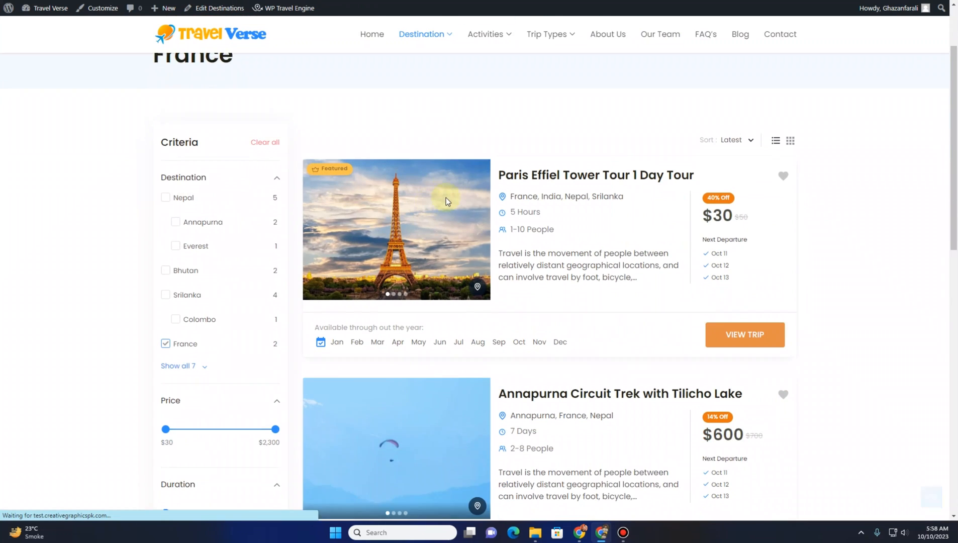
{"action": "scroll", "coordinate": [528, 158], "scroll_direction": "down", "scroll_amount": 8}
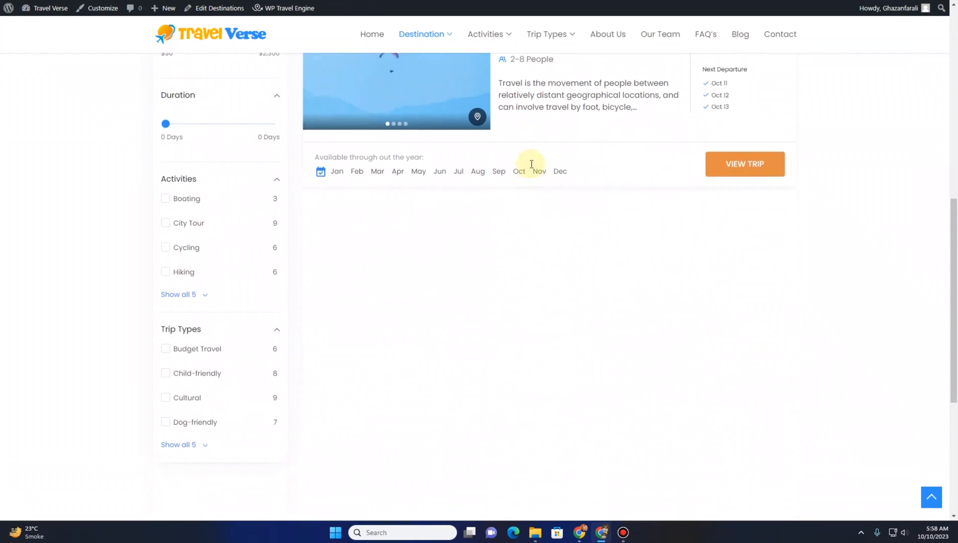
{"action": "scroll", "coordinate": [529, 168], "scroll_direction": "up", "scroll_amount": 8}
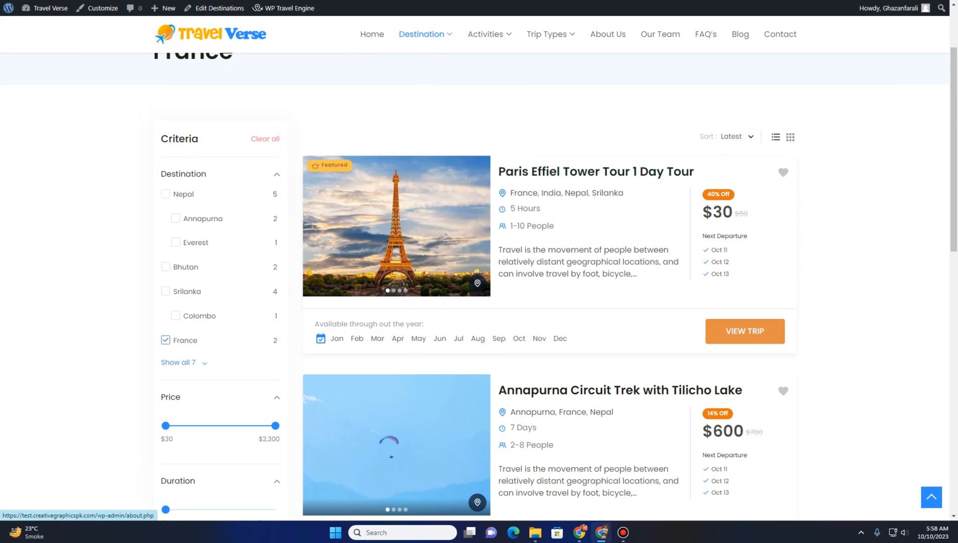
Return to the admin Trips list and open the Trip Destinations screen
{"action": "left_click", "coordinate": [88, 1]}
{"action": "scroll", "coordinate": [128, 117], "scroll_direction": "up", "scroll_amount": 15}
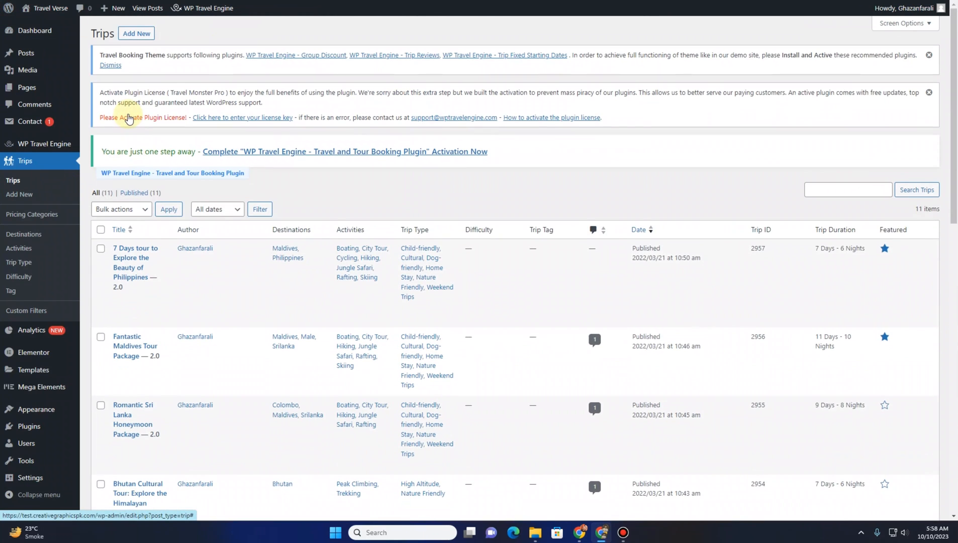
{"action": "scroll", "coordinate": [132, 121], "scroll_direction": "down", "scroll_amount": 2}
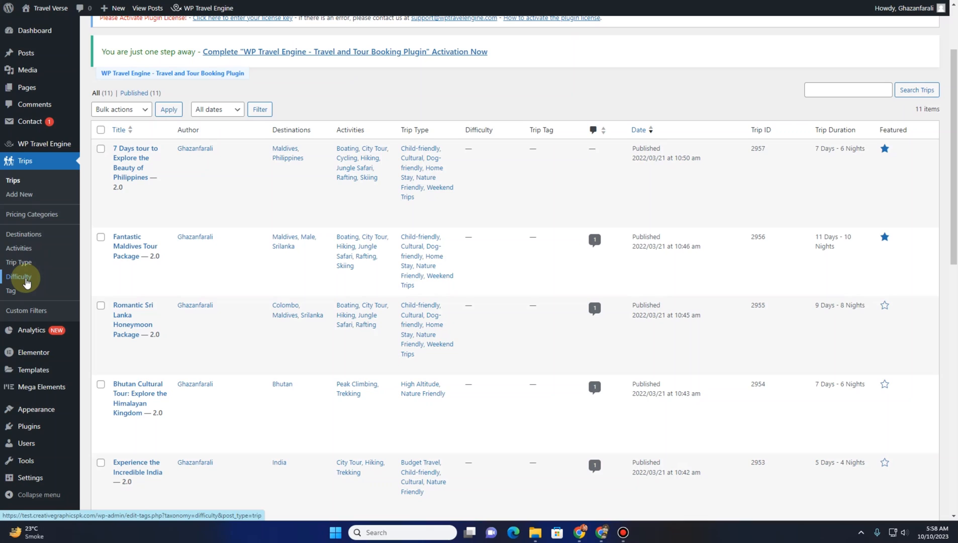
{"action": "left_click", "coordinate": [41, 240]}
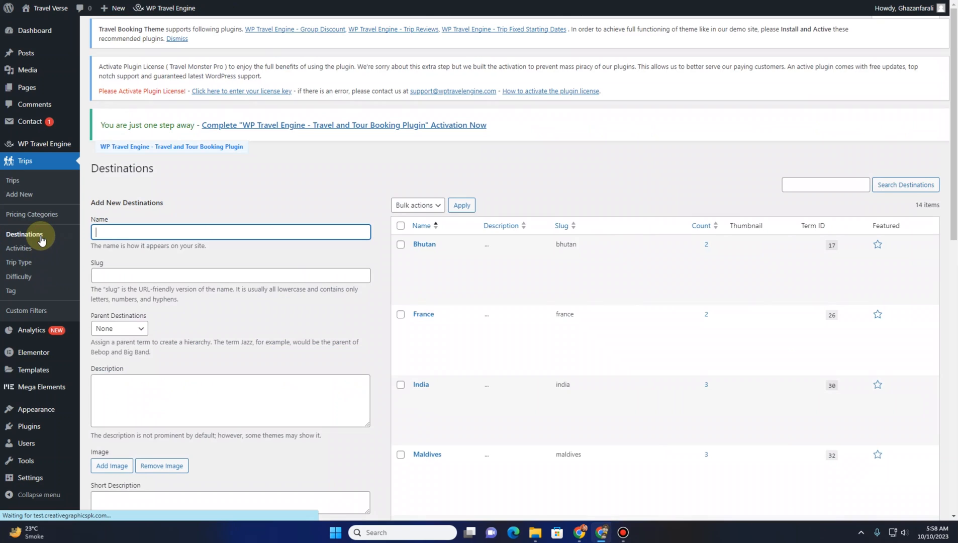
Scroll through the existing destinations list to review their names, hierarchy, slugs and thumbnails
{"action": "scroll", "coordinate": [491, 194], "scroll_direction": "down", "scroll_amount": 4}
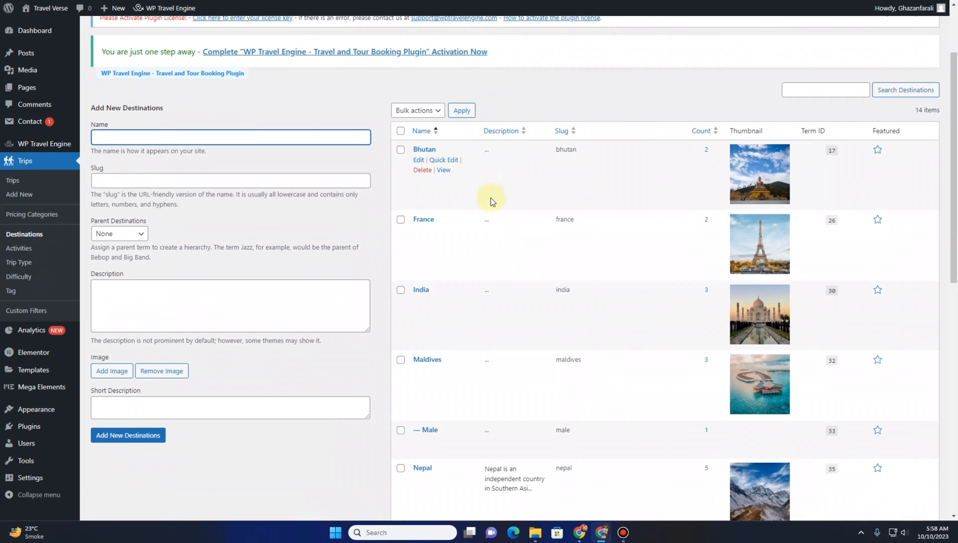
{"action": "scroll", "coordinate": [487, 213], "scroll_direction": "down", "scroll_amount": 6}
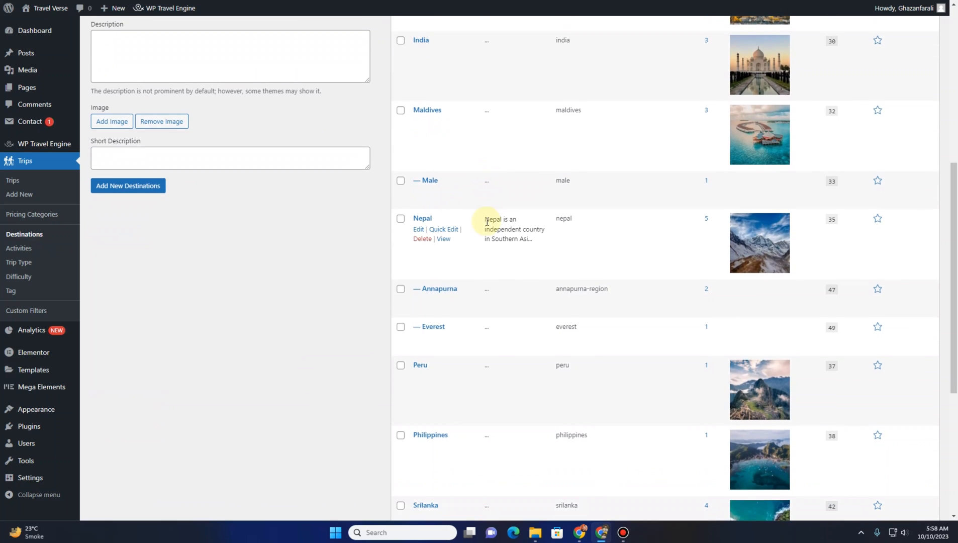
{"action": "scroll", "coordinate": [486, 222], "scroll_direction": "down", "scroll_amount": 4}
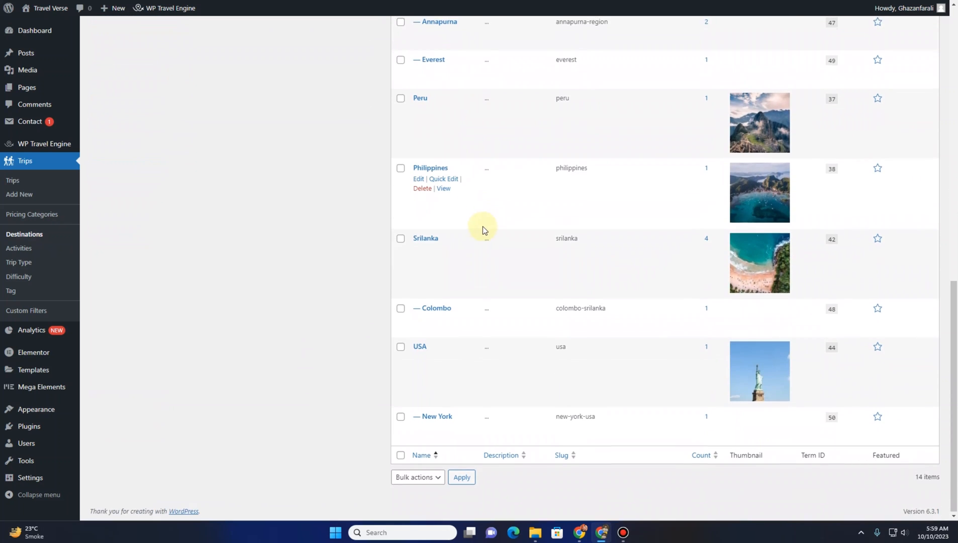
{"action": "scroll", "coordinate": [482, 226], "scroll_direction": "up", "scroll_amount": 7}
{"action": "scroll", "coordinate": [481, 226], "scroll_direction": "up", "scroll_amount": 5}
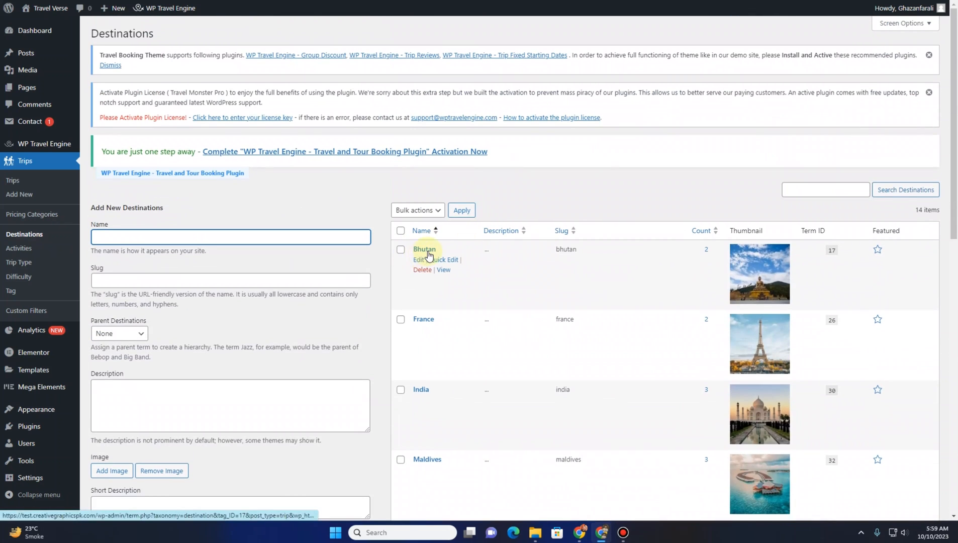
{"action": "scroll", "coordinate": [426, 254], "scroll_direction": "down", "scroll_amount": 1}
{"action": "scroll", "coordinate": [425, 282], "scroll_direction": "down", "scroll_amount": 1}
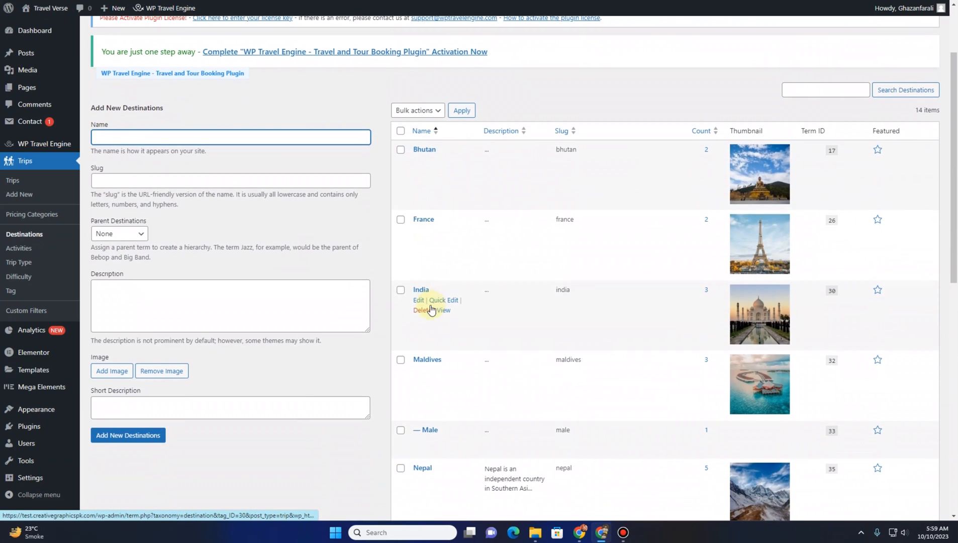
{"action": "scroll", "coordinate": [437, 365], "scroll_direction": "down", "scroll_amount": 2}
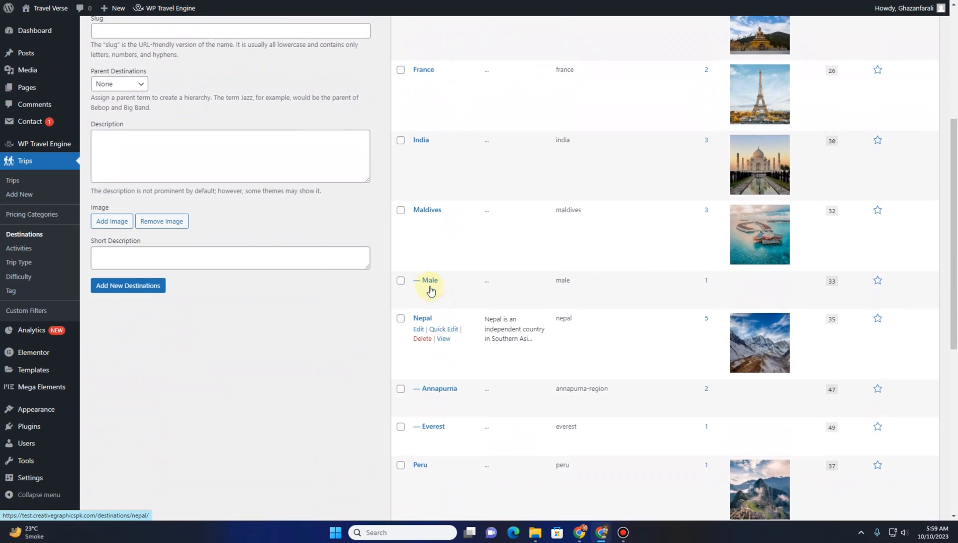
{"action": "scroll", "coordinate": [444, 397], "scroll_direction": "down", "scroll_amount": 1}
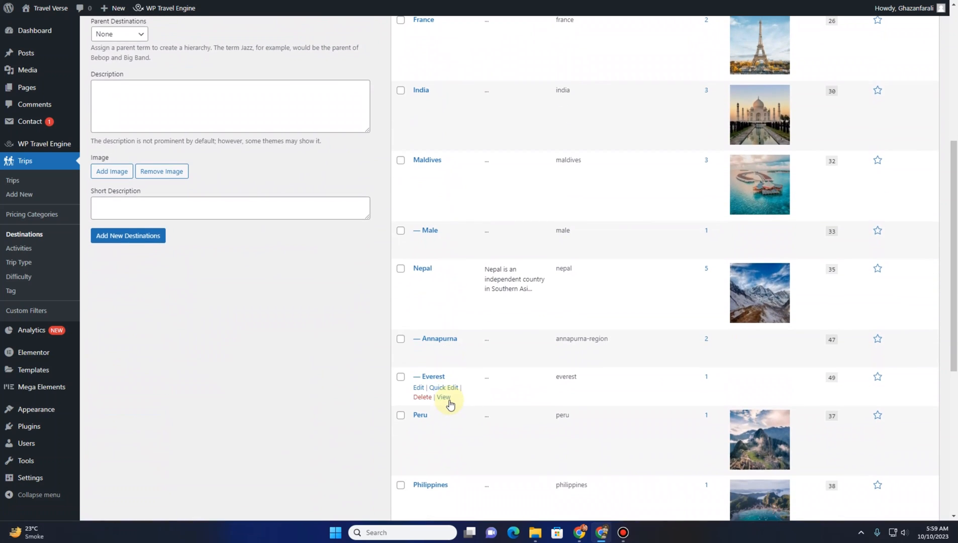
{"action": "scroll", "coordinate": [443, 411], "scroll_direction": "down", "scroll_amount": 3}
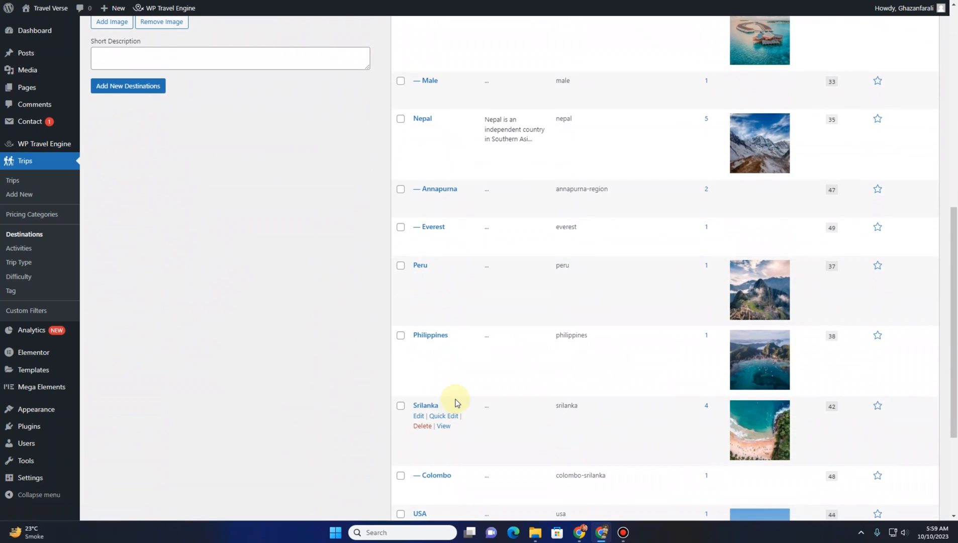
{"action": "scroll", "coordinate": [455, 402], "scroll_direction": "down", "scroll_amount": 2}
{"action": "scroll", "coordinate": [452, 404], "scroll_direction": "down", "scroll_amount": 1}
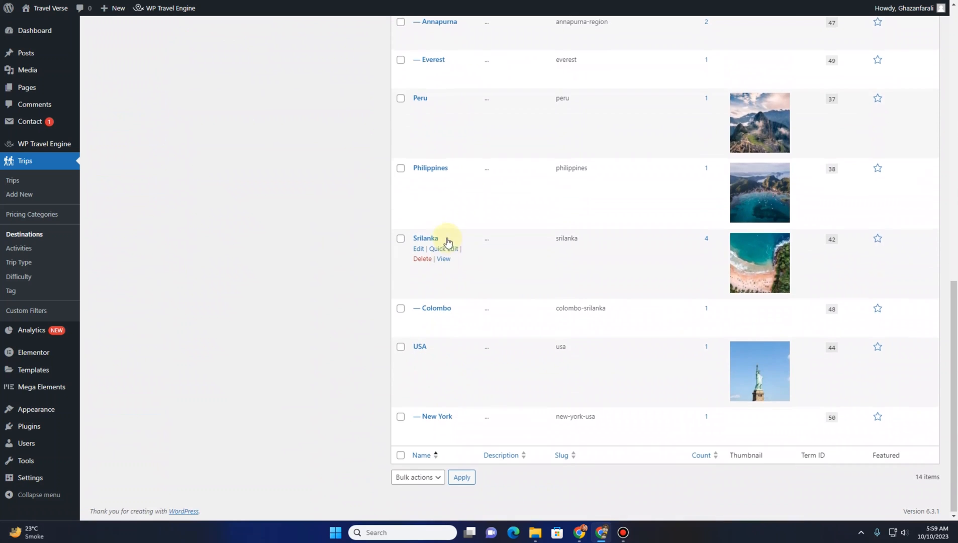
{"action": "scroll", "coordinate": [444, 241], "scroll_direction": "up", "scroll_amount": 9}
{"action": "scroll", "coordinate": [443, 245], "scroll_direction": "up", "scroll_amount": 3}
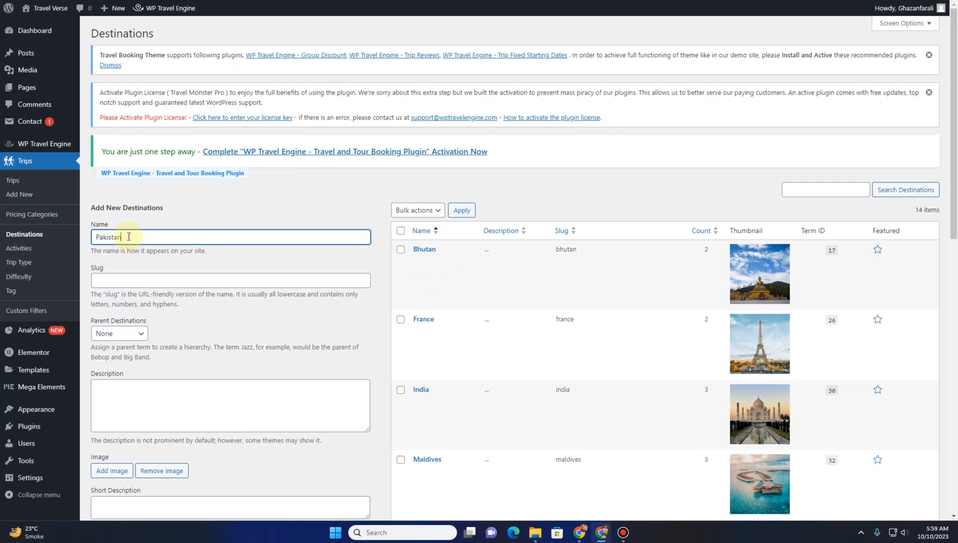
Fill in Pakistan as the new destination name and start adding a destination image
{"action": "scroll", "coordinate": [216, 331], "scroll_direction": "down", "scroll_amount": 4}
{"action": "left_click", "coordinate": [118, 196]}
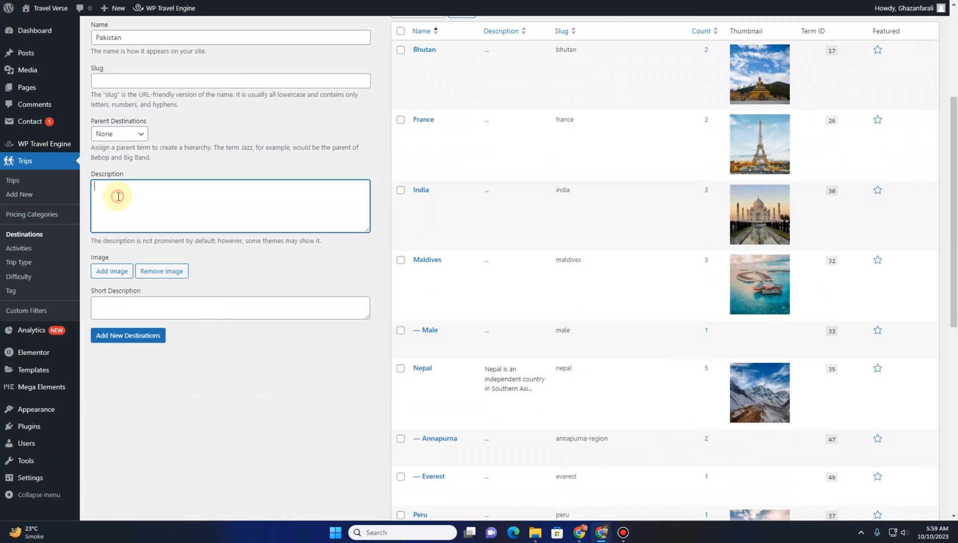
{"action": "left_click", "coordinate": [111, 275]}
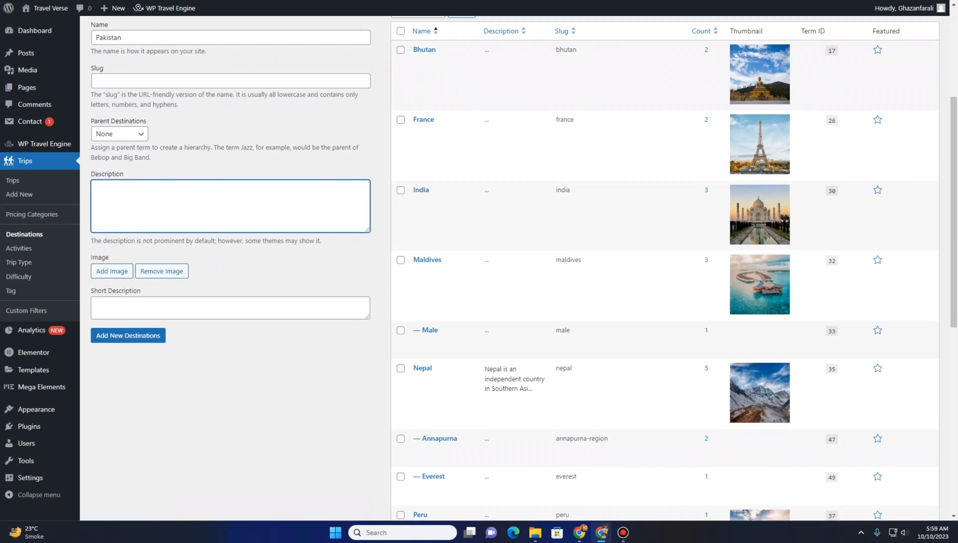
Open a new browser tab and search Google images for pakistan
{"action": "key", "text": "ctrl+t"}
{"action": "type", "text": "pakista"}
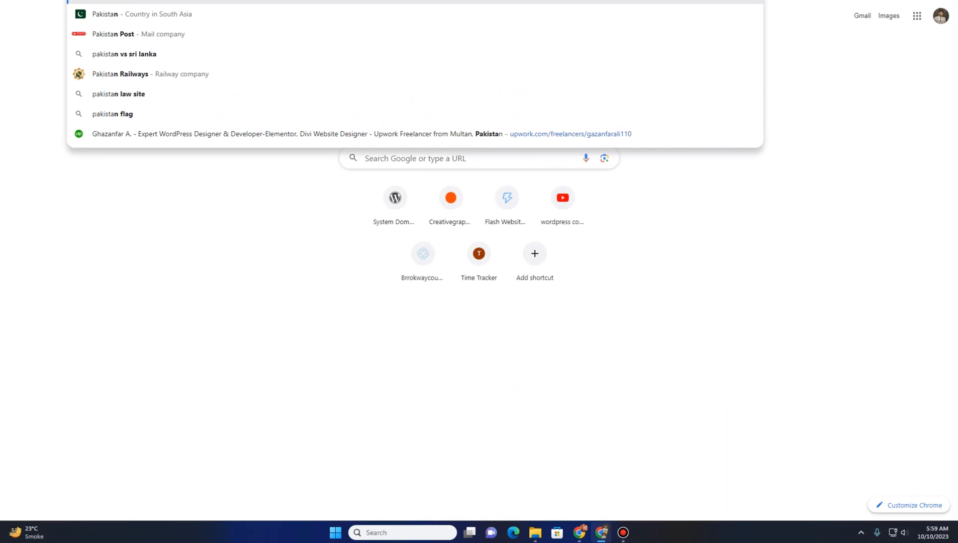
{"action": "key", "text": "Return"}
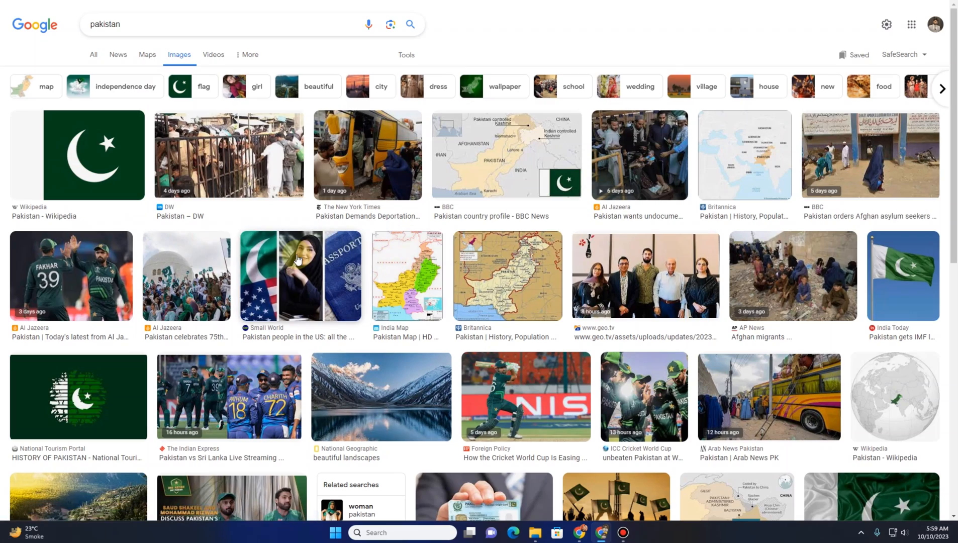
Browse the Pakistan image results and open a mountain lake photo
{"action": "scroll", "coordinate": [296, 259], "scroll_direction": "down", "scroll_amount": 6}
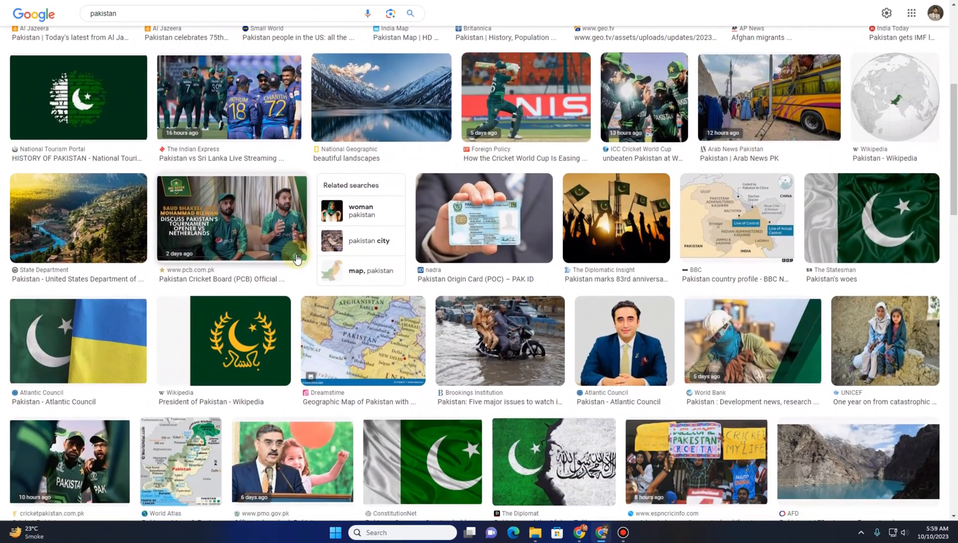
{"action": "scroll", "coordinate": [297, 253], "scroll_direction": "down", "scroll_amount": 2}
{"action": "scroll", "coordinate": [297, 253], "scroll_direction": "down", "scroll_amount": 3}
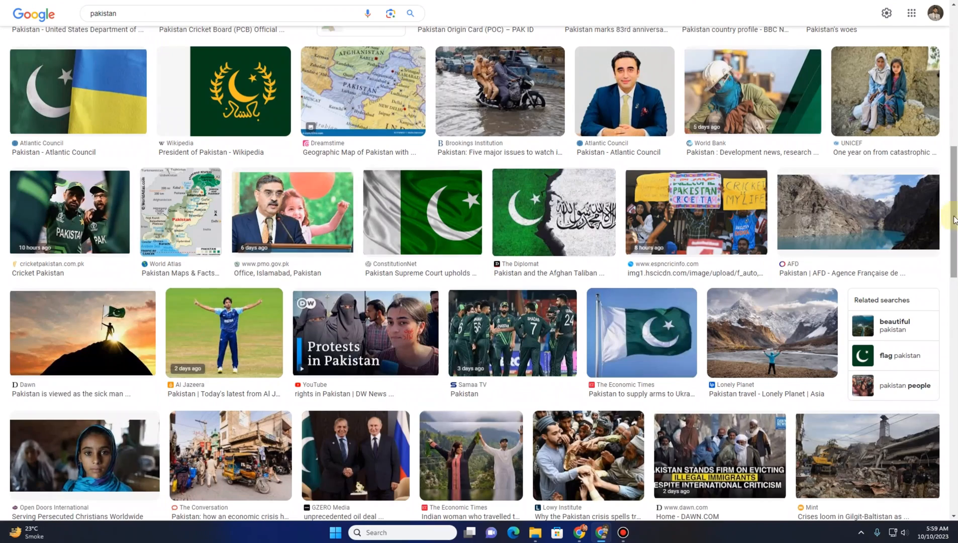
{"action": "left_click", "coordinate": [848, 199]}
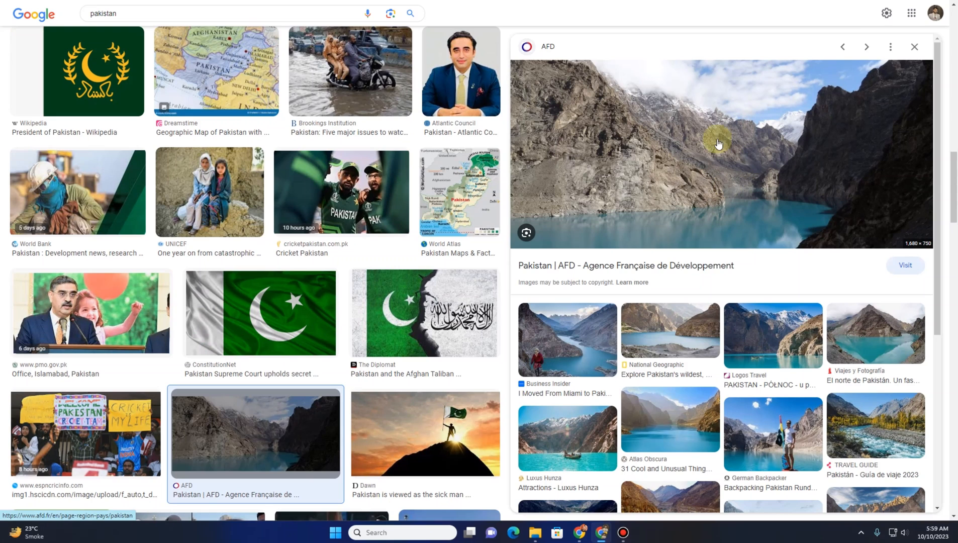
Save the lake photo as Lac-Pakistan in the Travel Verse folder
{"action": "right_click", "coordinate": [709, 123]}
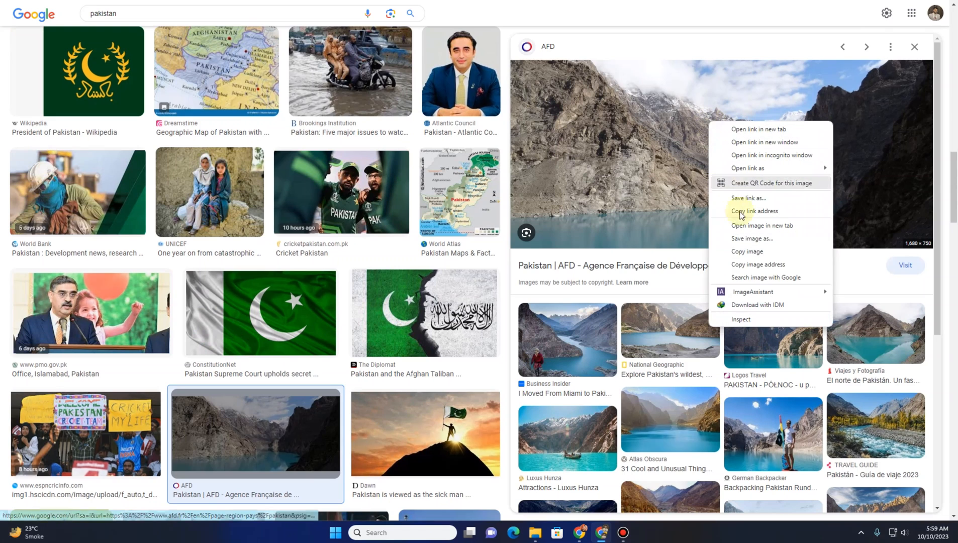
{"action": "left_click", "coordinate": [756, 240]}
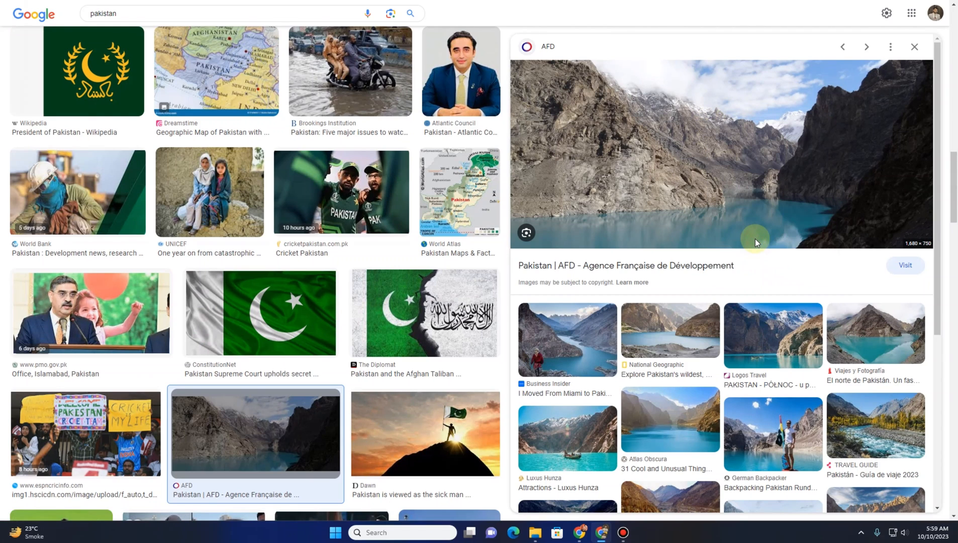
{"action": "left_click", "coordinate": [125, 28]}
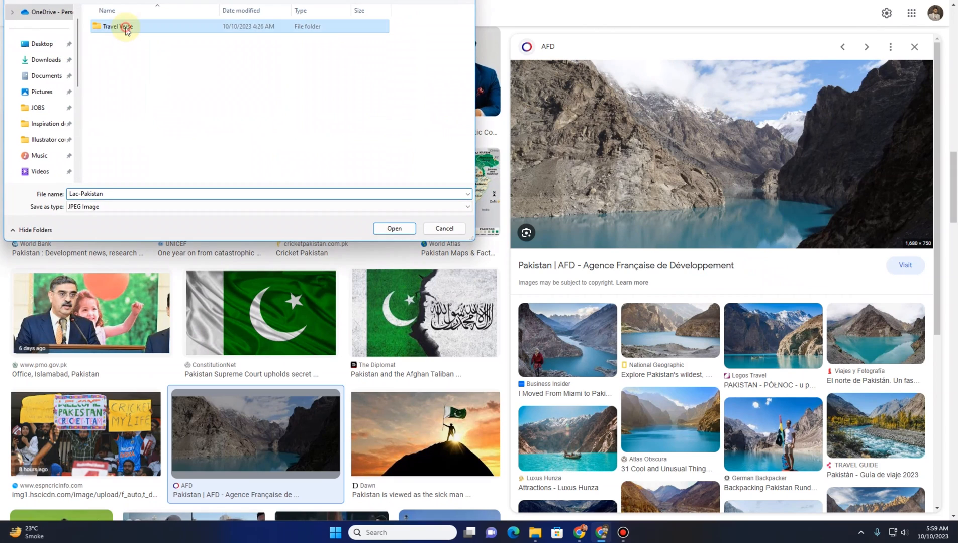
{"action": "double_click", "coordinate": [126, 28]}
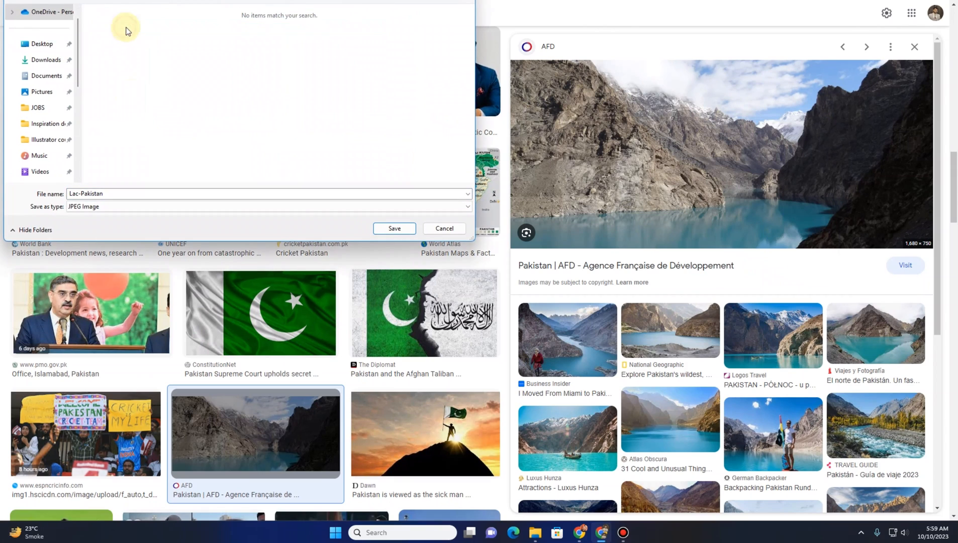
{"action": "left_click", "coordinate": [393, 229]}
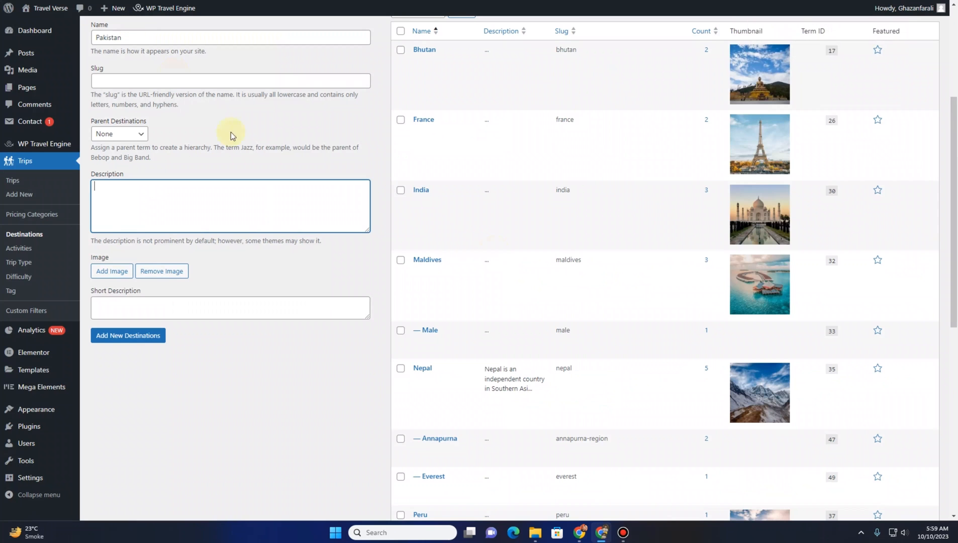
Try to upload the Lac-Pakistan image from the Travel Verse folder as the destination image
{"action": "left_click", "coordinate": [119, 273]}
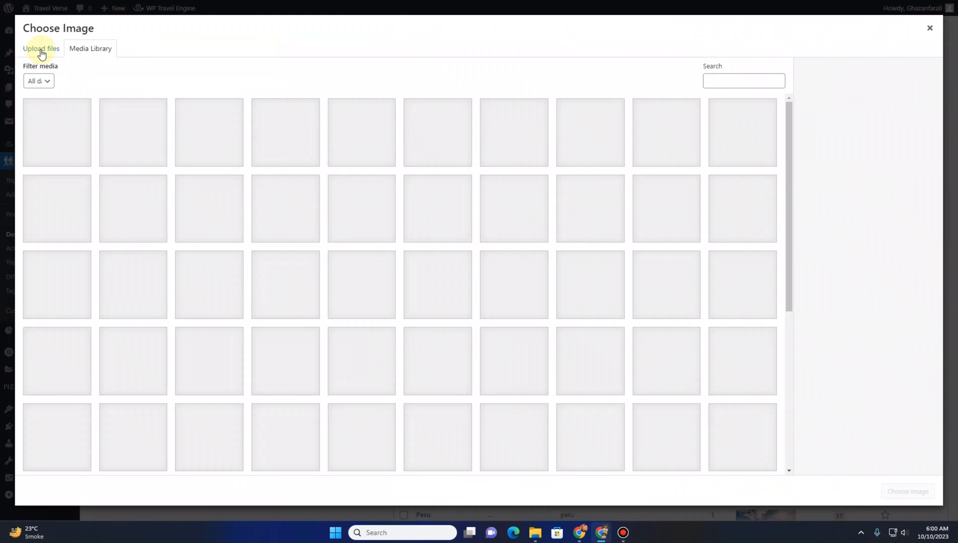
{"action": "left_click", "coordinate": [40, 50]}
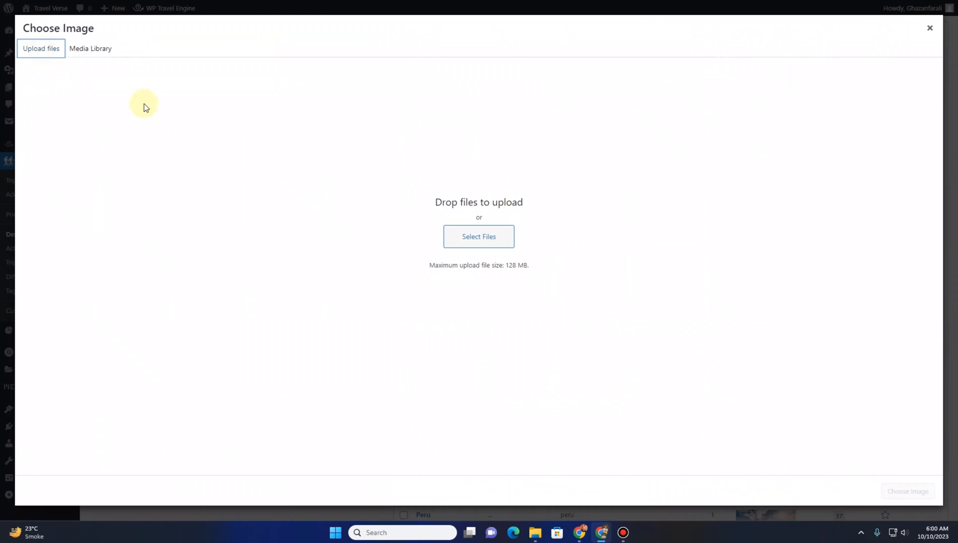
{"action": "left_click", "coordinate": [472, 244]}
{"action": "left_click", "coordinate": [42, 44]}
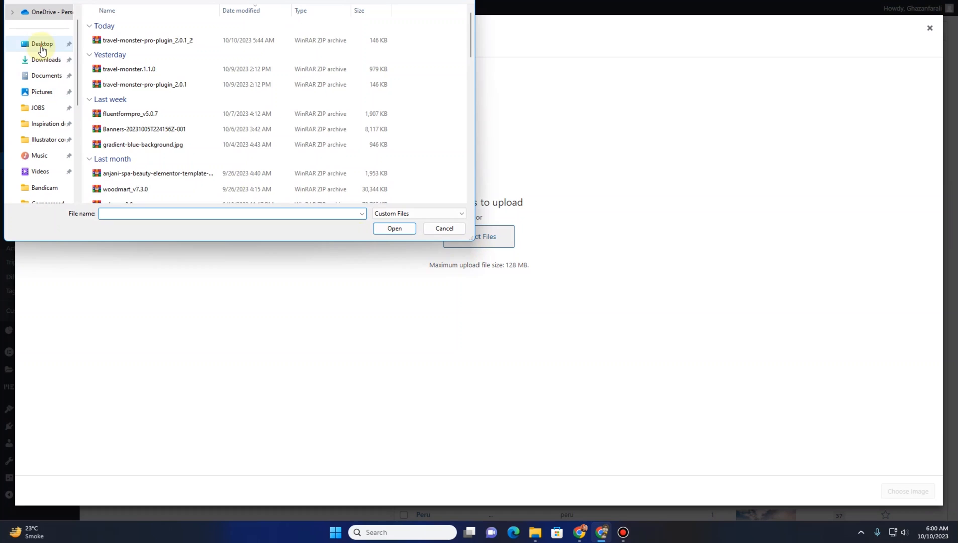
{"action": "double_click", "coordinate": [120, 26]}
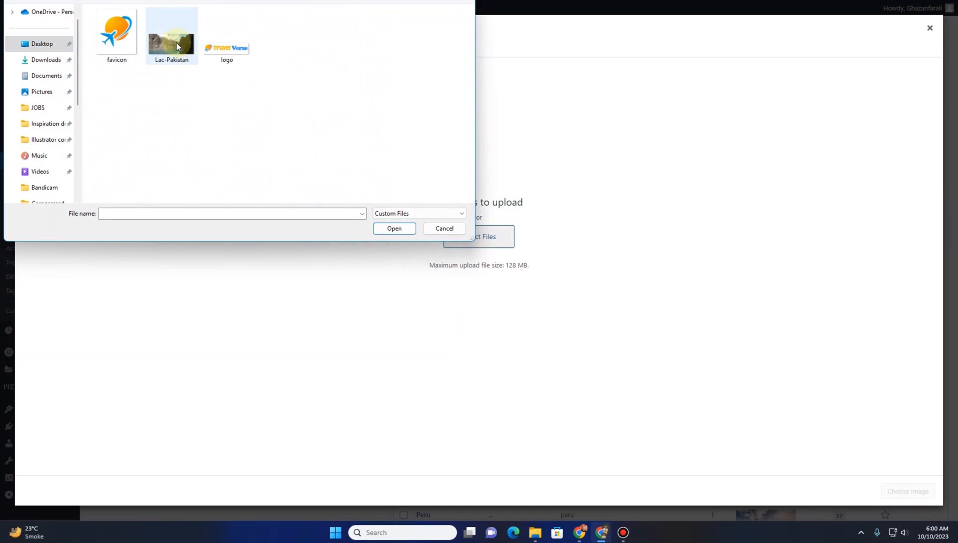
{"action": "left_click", "coordinate": [170, 42]}
{"action": "left_click", "coordinate": [392, 230]}
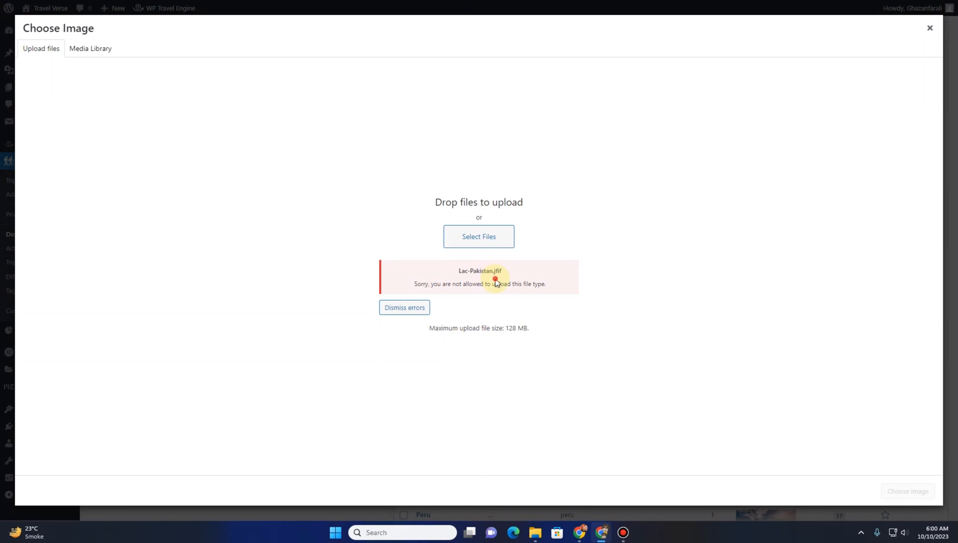
Return to the Google image results and search for pakistan jpg file
{"action": "left_click", "coordinate": [274, 1]}
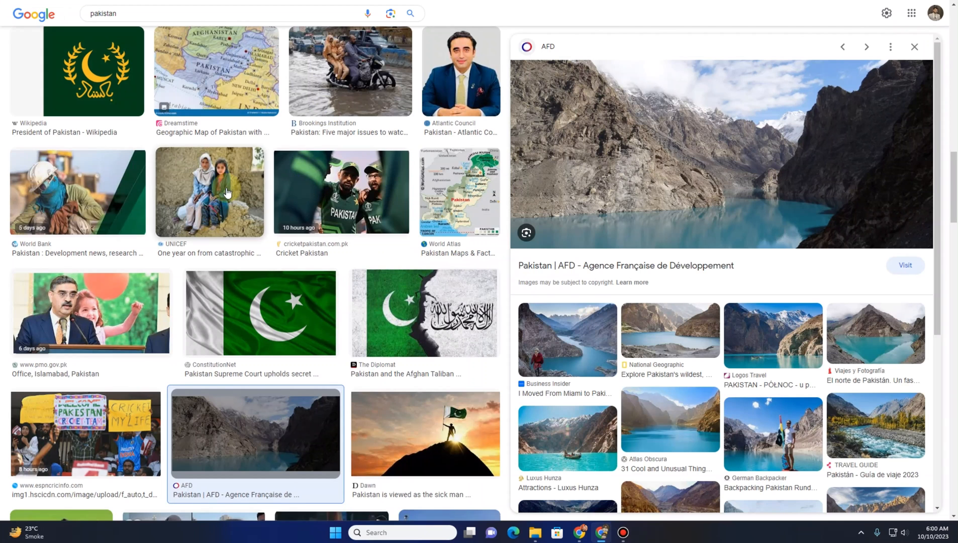
{"action": "scroll", "coordinate": [231, 205], "scroll_direction": "up", "scroll_amount": 8}
{"action": "scroll", "coordinate": [231, 207], "scroll_direction": "down", "scroll_amount": 10}
{"action": "scroll", "coordinate": [231, 207], "scroll_direction": "down", "scroll_amount": 2}
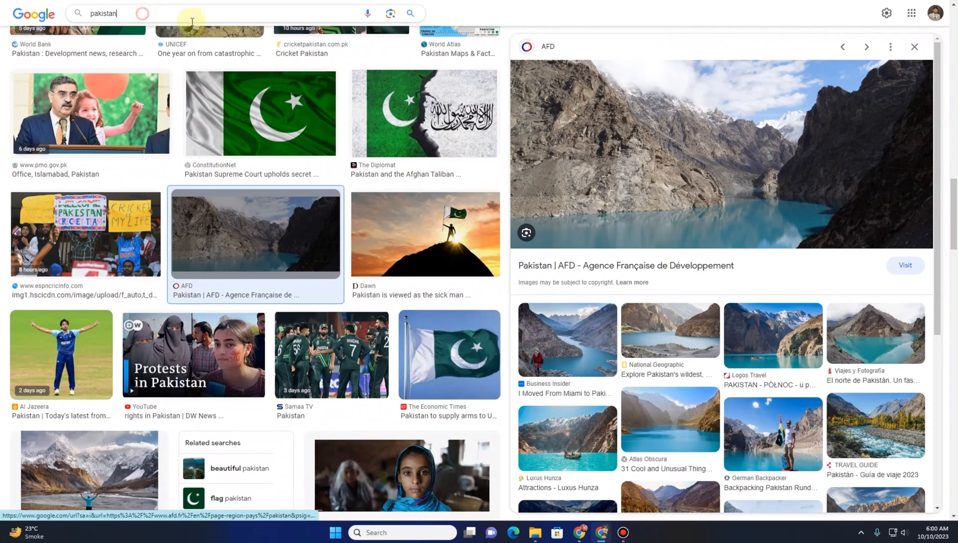
{"action": "left_click", "coordinate": [194, 17]}
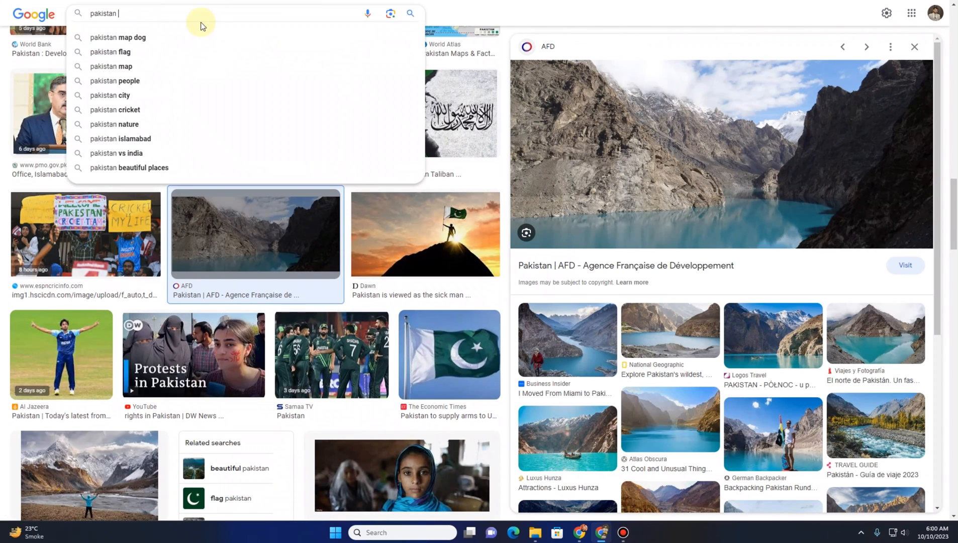
{"action": "type", "text": "jpg file"}
{"action": "key", "text": "Return"}
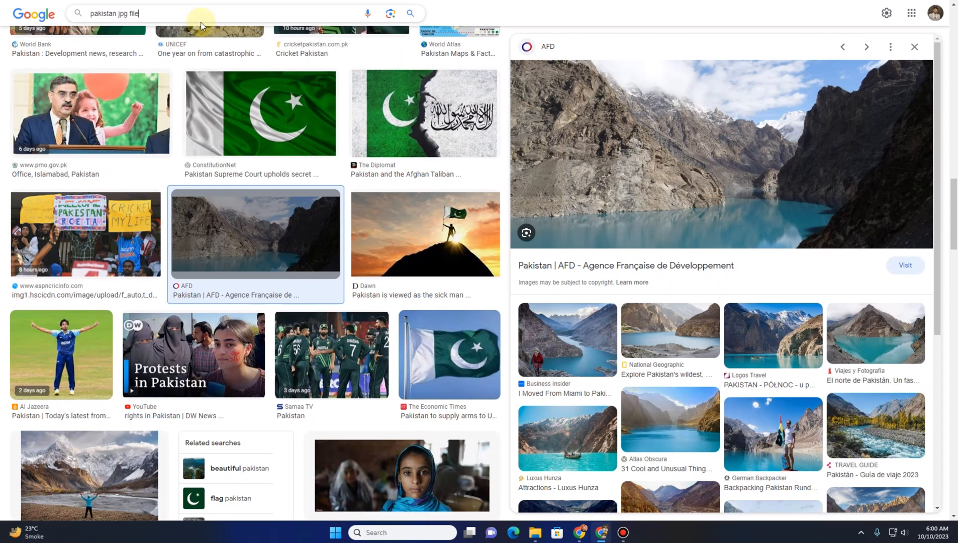
Save the Murree, Pakistan valley photo under its default file name
{"action": "right_click", "coordinate": [708, 114]}
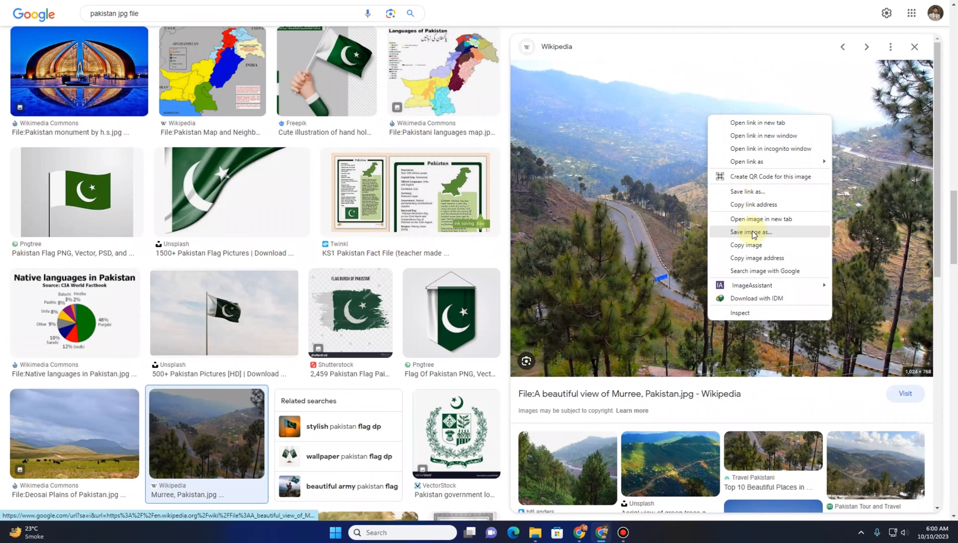
{"action": "left_click", "coordinate": [750, 231]}
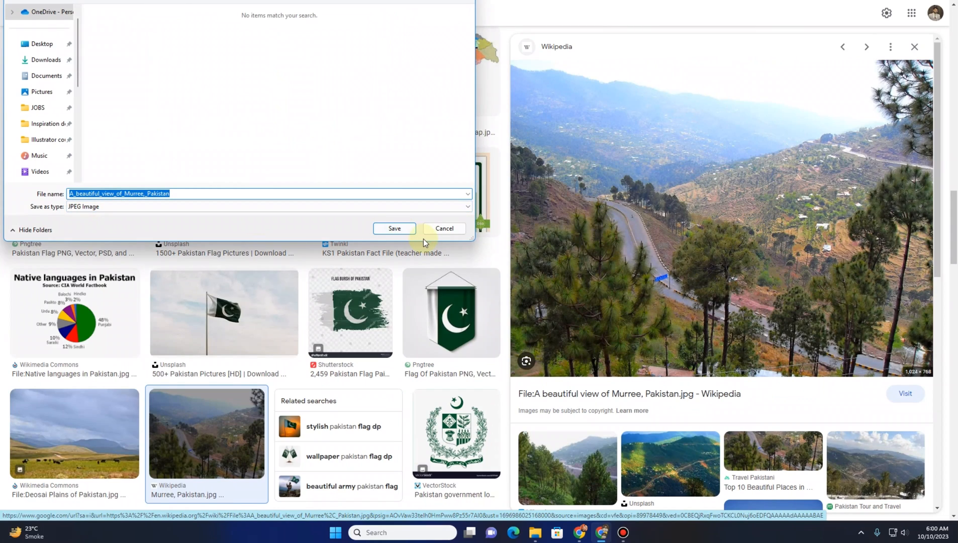
{"action": "left_click", "coordinate": [394, 228]}
Upload A_beautiful_view_of_Murree_Pakistan and choose it as the Pakistan destination image
{"action": "key", "text": "ctrl+Tab"}
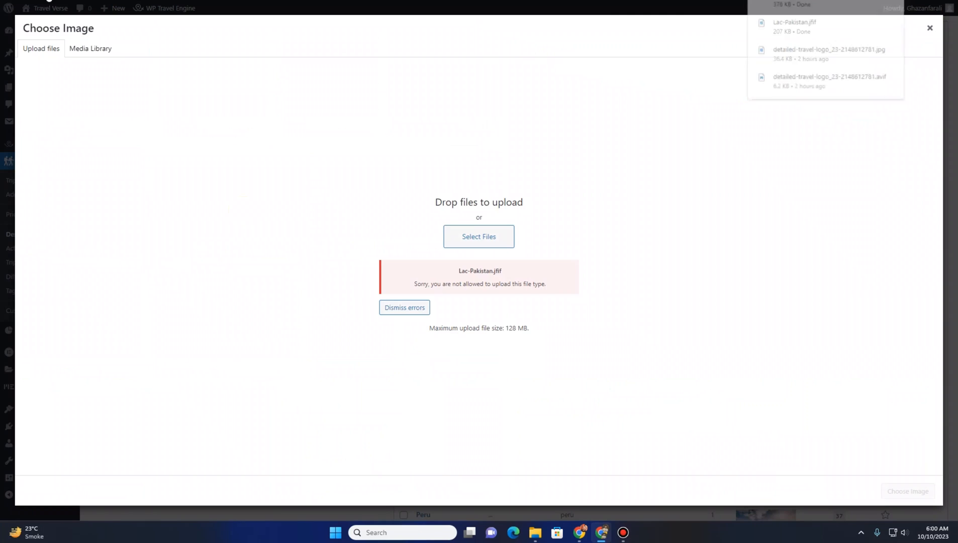
{"action": "left_click", "coordinate": [475, 232]}
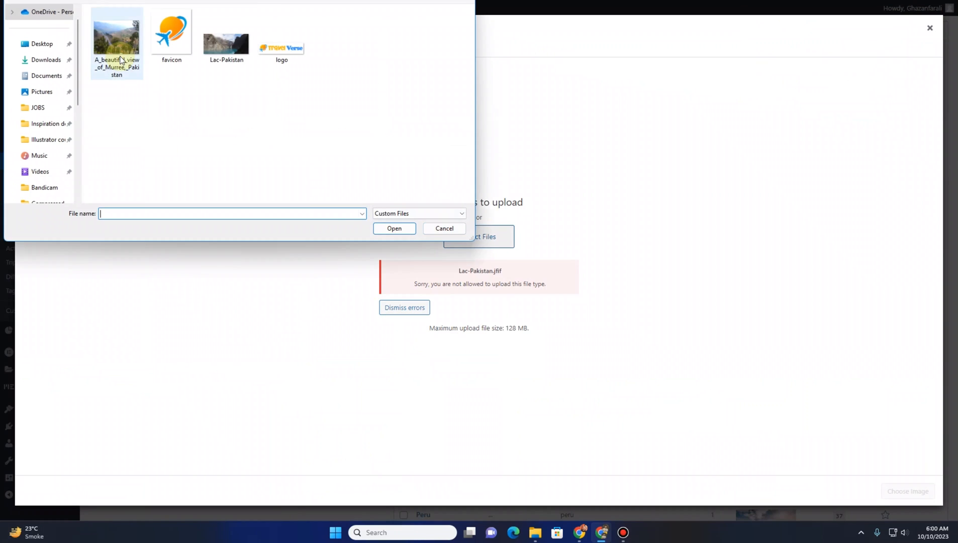
{"action": "left_click", "coordinate": [121, 60]}
{"action": "double_click", "coordinate": [121, 60]}
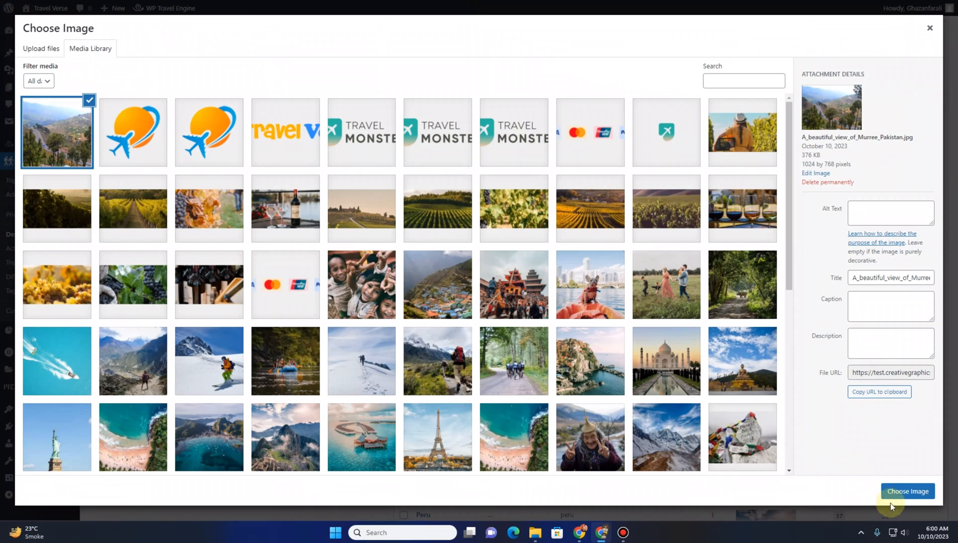
{"action": "left_click", "coordinate": [899, 493]}
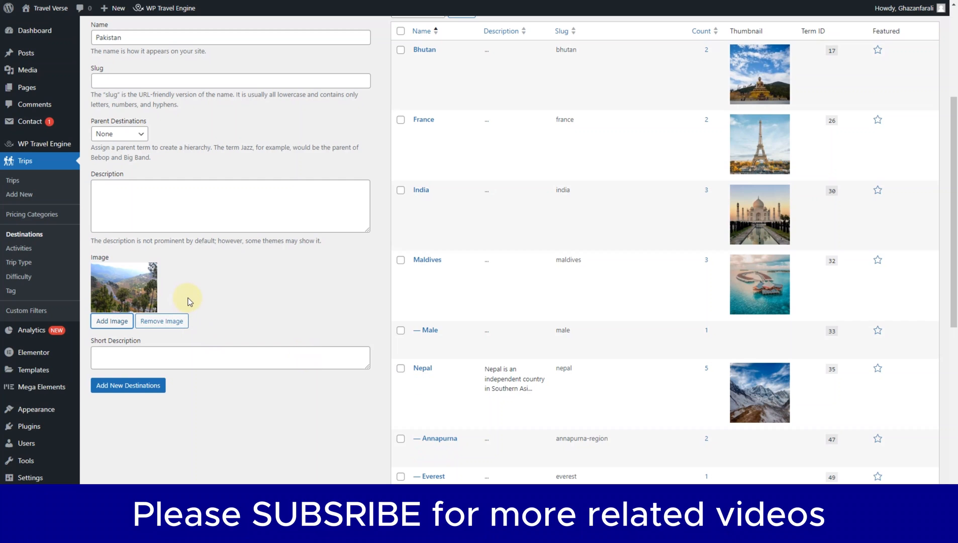
Switch to the Google web results and open the Wikipedia page for Pakistan Map.jpg
{"action": "scroll", "coordinate": [190, 301], "scroll_direction": "up", "scroll_amount": 1}
{"action": "left_click", "coordinate": [134, 252]}
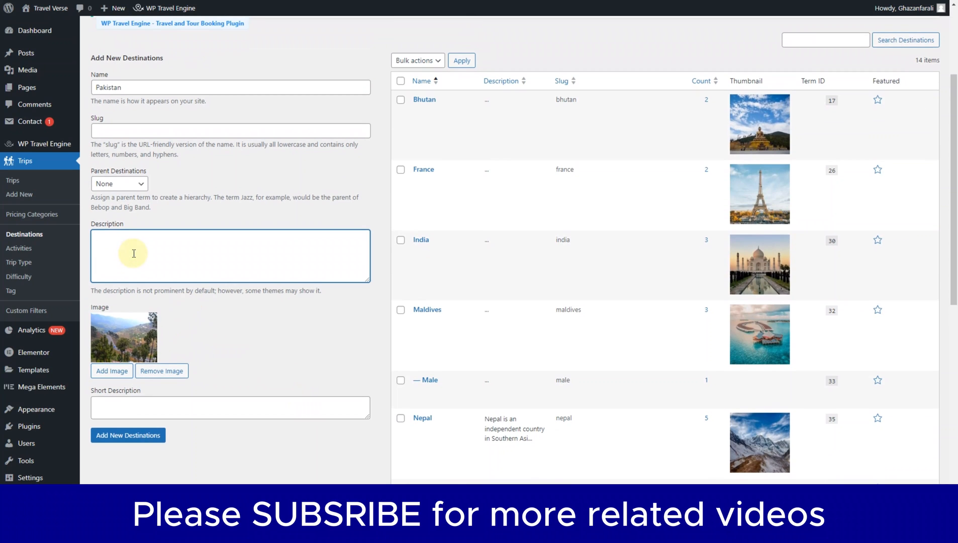
{"action": "left_click", "coordinate": [30, 1]}
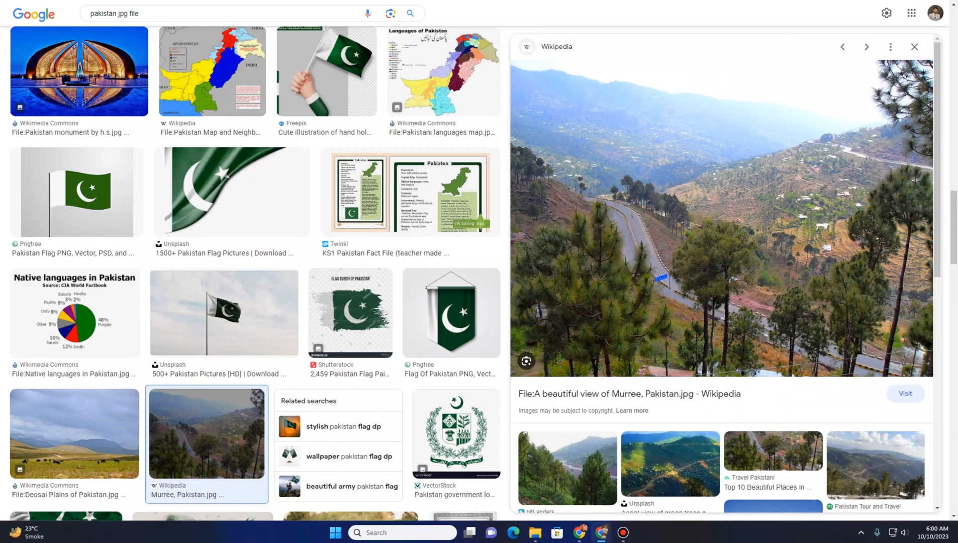
{"action": "scroll", "coordinate": [60, 100], "scroll_direction": "up", "scroll_amount": 15}
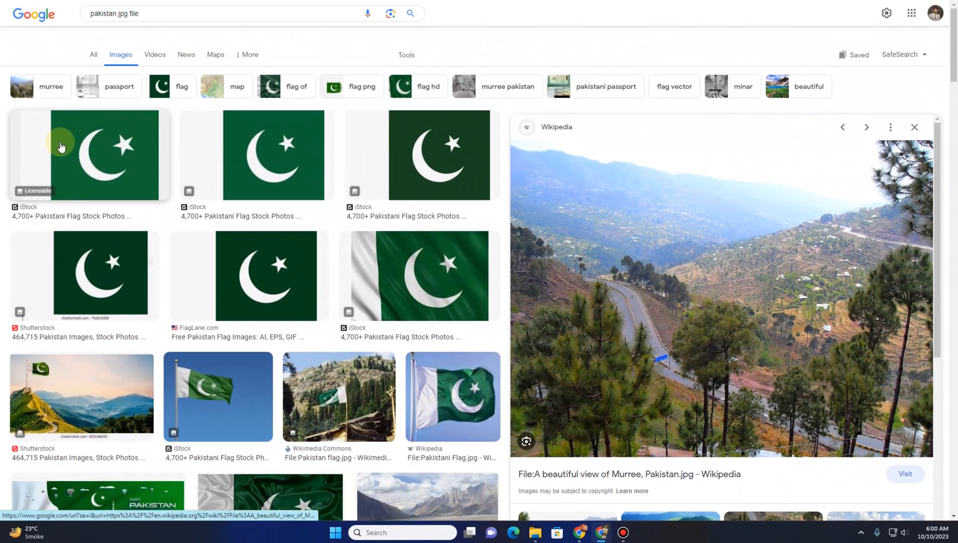
{"action": "left_click", "coordinate": [91, 61]}
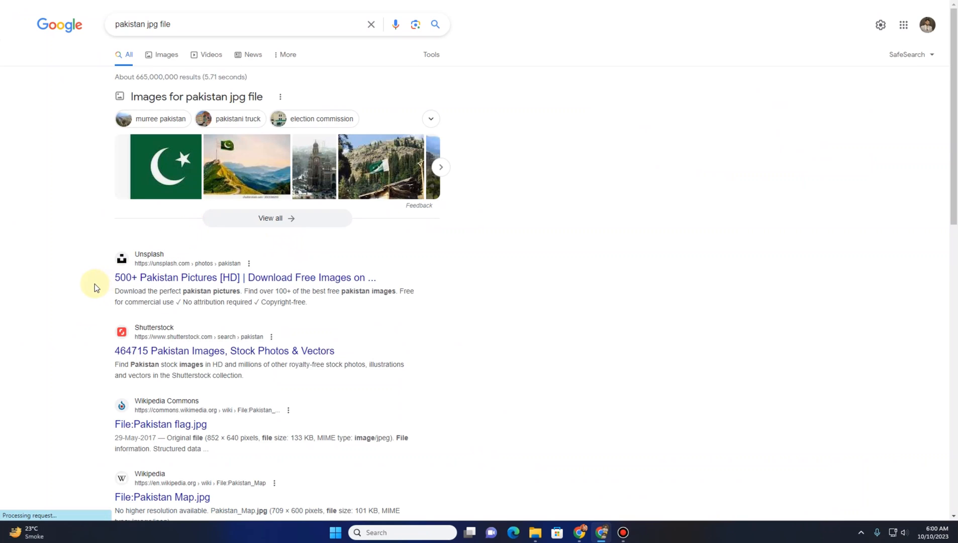
{"action": "scroll", "coordinate": [95, 283], "scroll_direction": "down", "scroll_amount": 5}
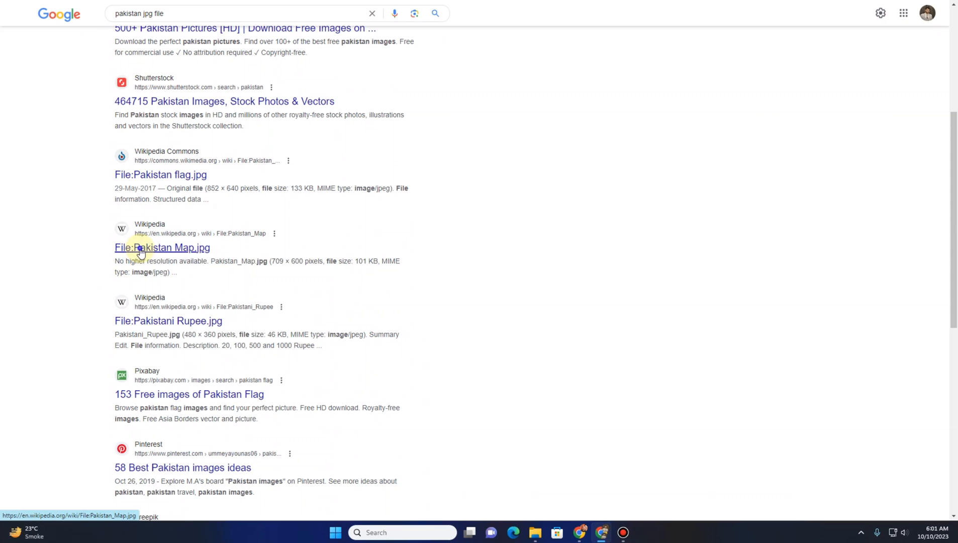
{"action": "right_click", "coordinate": [146, 249]}
{"action": "left_click", "coordinate": [151, 256]}
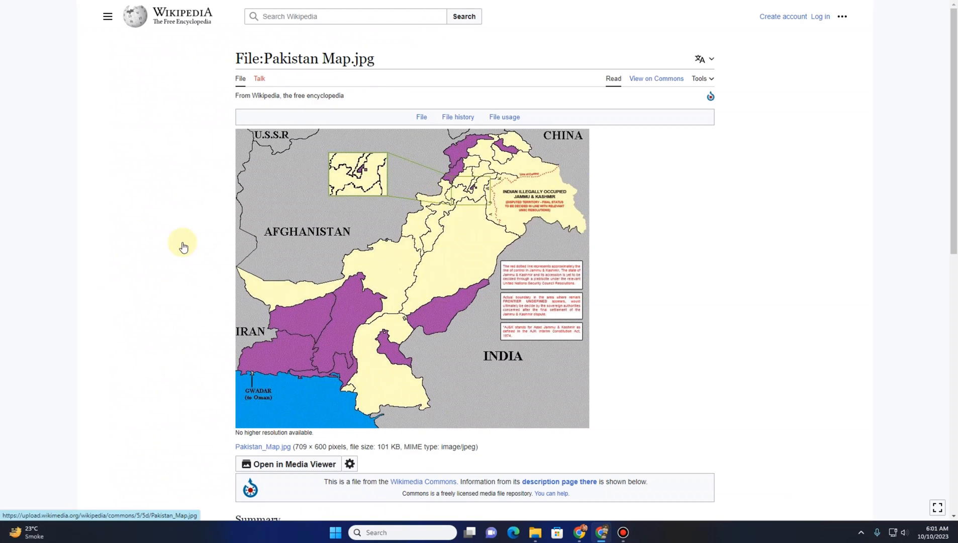
Search Wikipedia for the Pakistan article
{"action": "scroll", "coordinate": [192, 239], "scroll_direction": "down", "scroll_amount": 8}
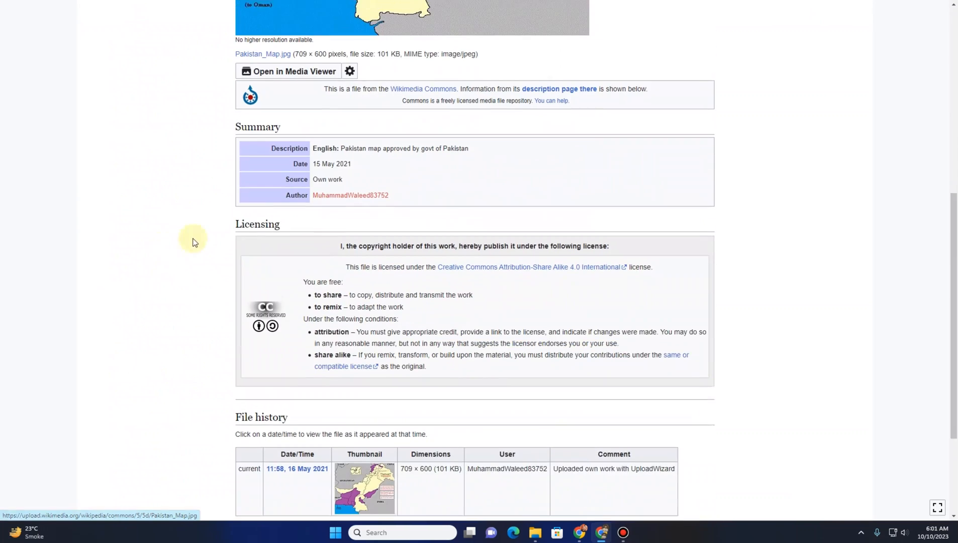
{"action": "scroll", "coordinate": [279, 201], "scroll_direction": "down", "scroll_amount": 3}
{"action": "scroll", "coordinate": [278, 202], "scroll_direction": "up", "scroll_amount": 6}
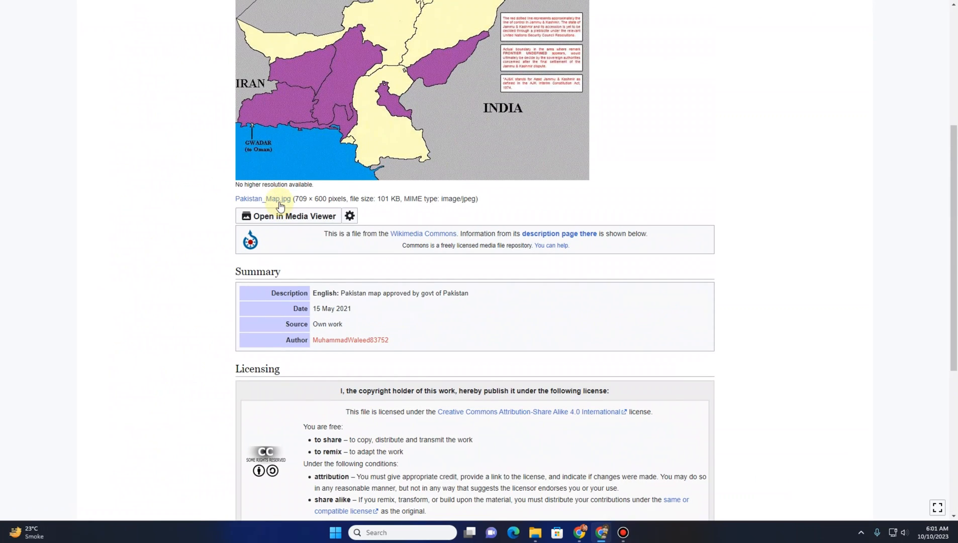
{"action": "scroll", "coordinate": [359, 345], "scroll_direction": "up", "scroll_amount": 2}
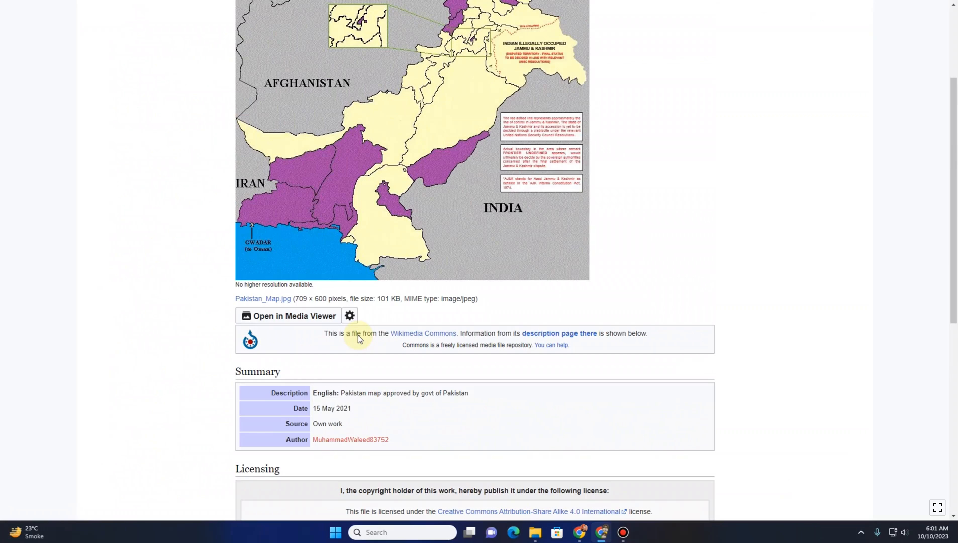
{"action": "scroll", "coordinate": [359, 335], "scroll_direction": "up", "scroll_amount": 3}
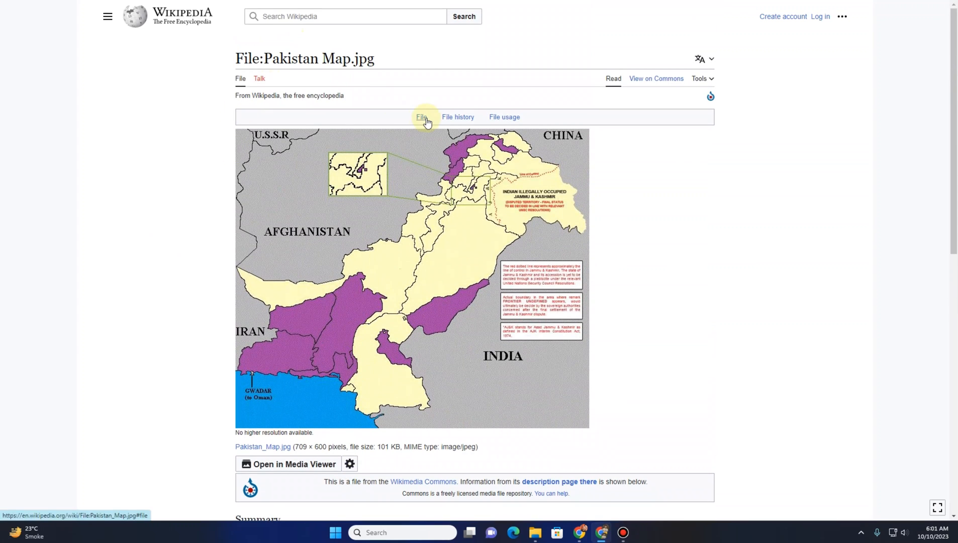
{"action": "left_click", "coordinate": [294, 23]}
{"action": "type", "text": "p"}
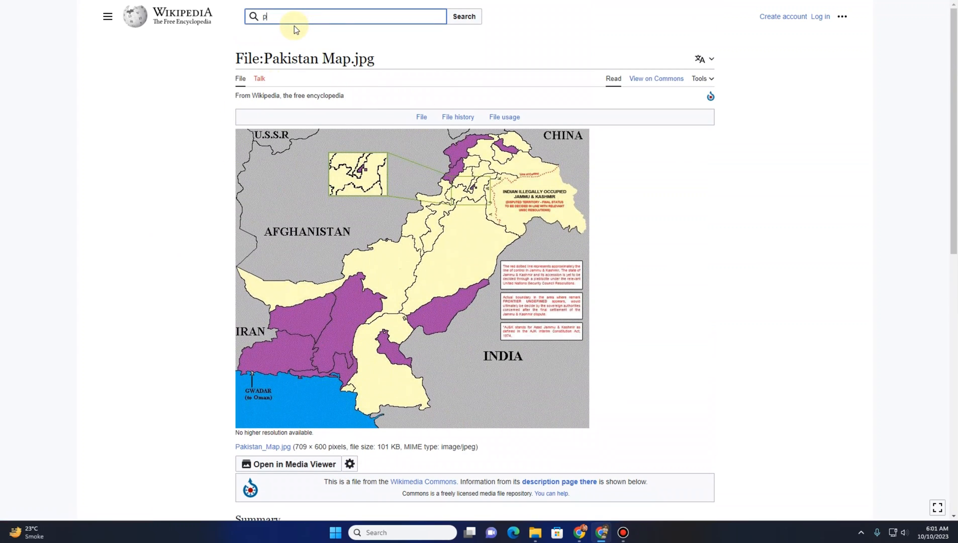
{"action": "type", "text": "akistan"}
{"action": "key", "text": "Return"}
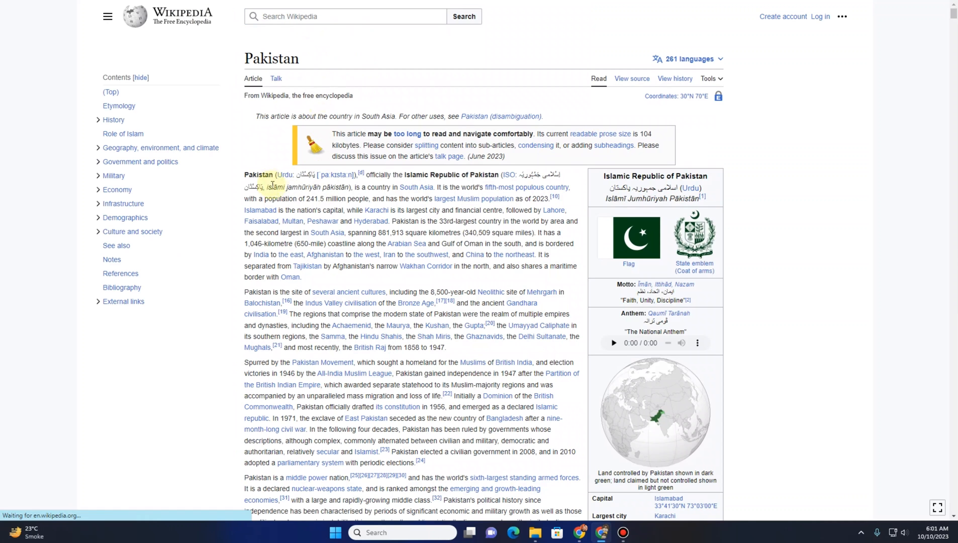
Paste the Pakistan article's opening paragraph into the description and add the Pakistan destination
{"action": "left_click_drag", "start_coordinate": [244, 174], "coordinate": [544, 232]}
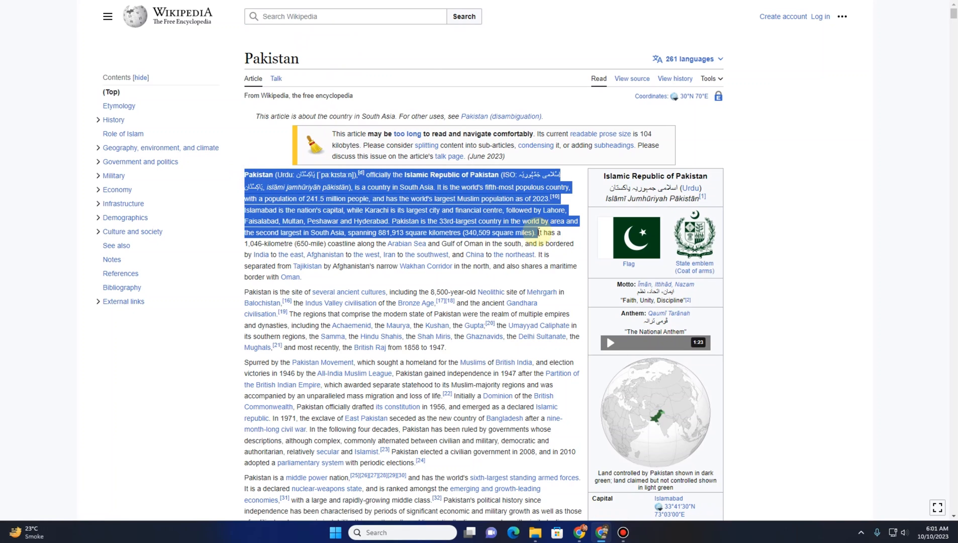
{"action": "left_click", "coordinate": [100, 1]}
{"action": "left_click", "coordinate": [218, 254]}
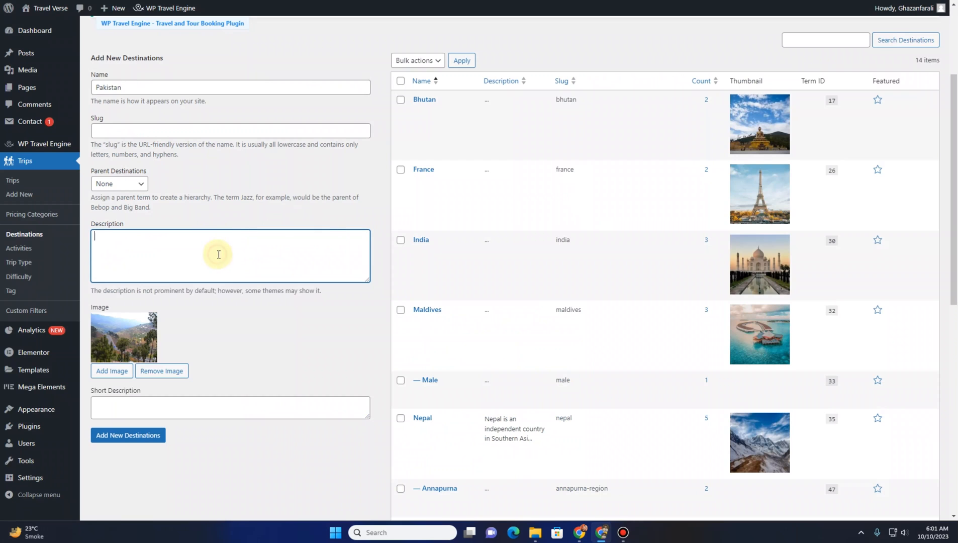
{"action": "key", "text": "ctrl+v"}
{"action": "left_click", "coordinate": [143, 441]}
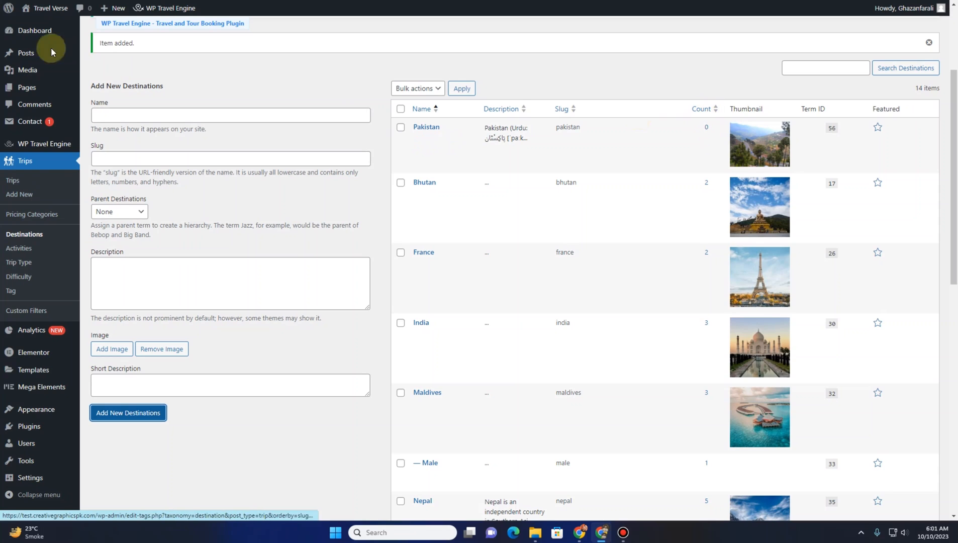
Open the trip Activities page and review the existing activities list
{"action": "left_click", "coordinate": [26, 249]}
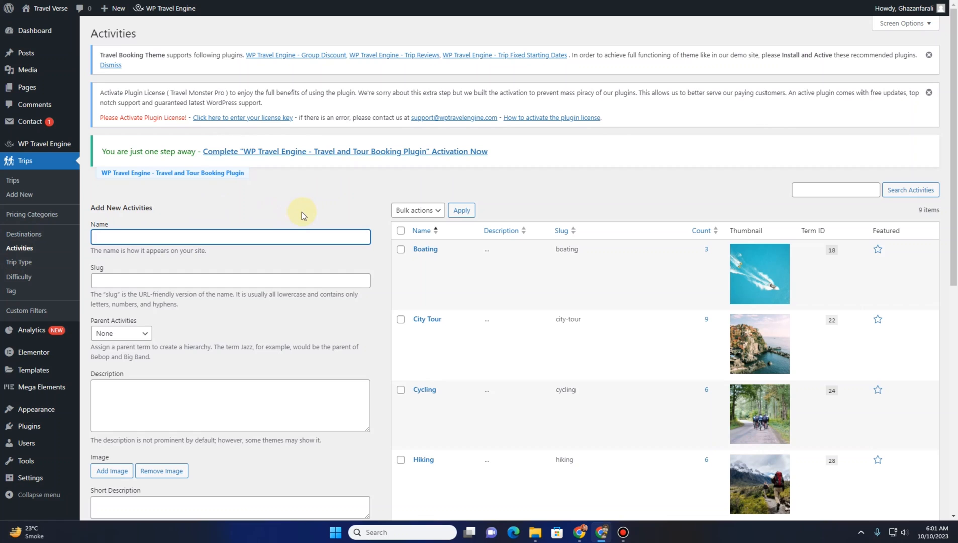
{"action": "scroll", "coordinate": [367, 223], "scroll_direction": "down", "scroll_amount": 2}
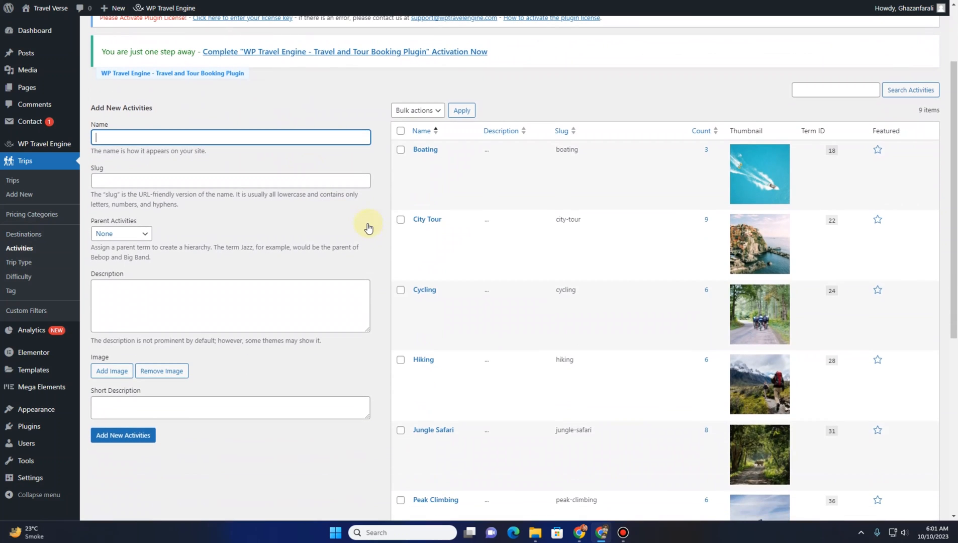
{"action": "mouse_move", "coordinate": [439, 170]}
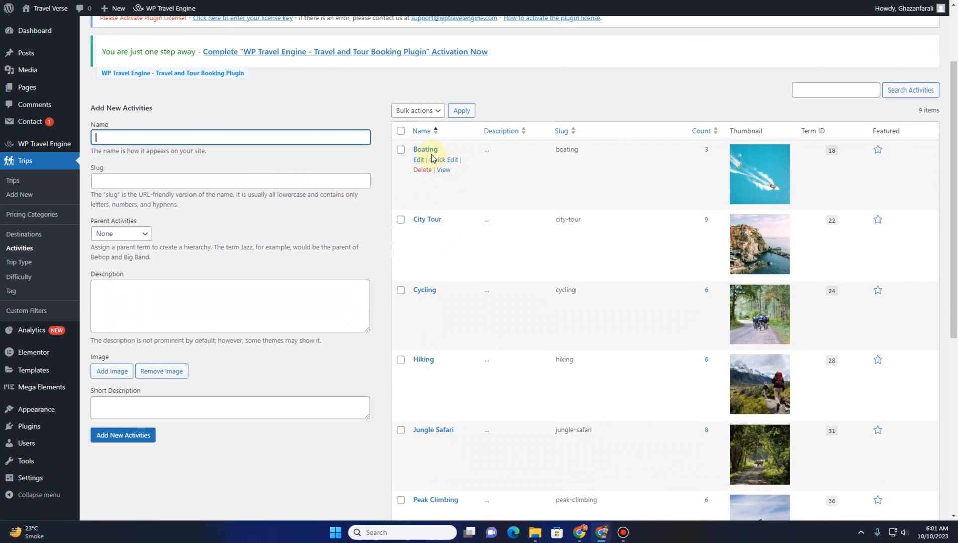
{"action": "scroll", "coordinate": [435, 241], "scroll_direction": "down", "scroll_amount": 3}
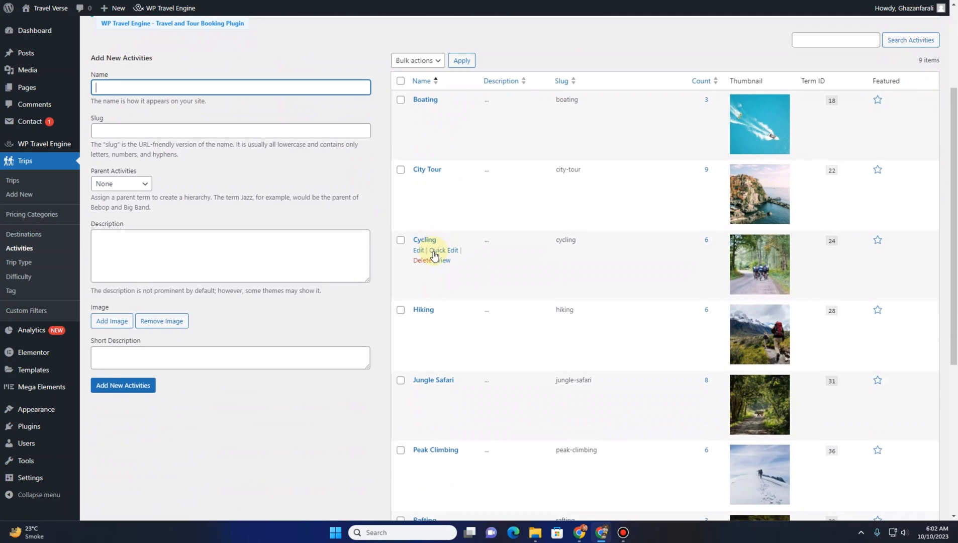
{"action": "scroll", "coordinate": [434, 342], "scroll_direction": "down", "scroll_amount": 4}
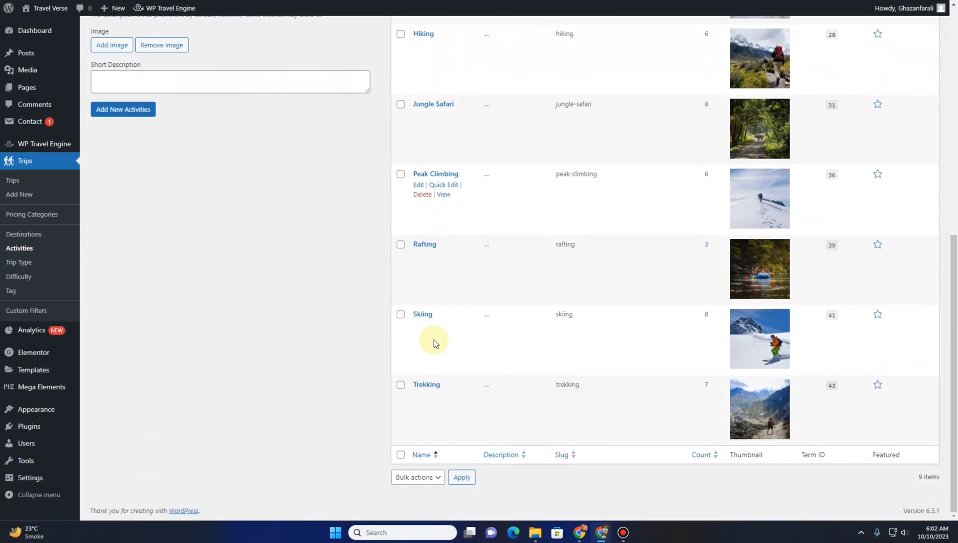
Review the Activities page's add-new form and existing activities list
{"action": "scroll", "coordinate": [429, 337], "scroll_direction": "up", "scroll_amount": 8}
{"action": "scroll", "coordinate": [428, 335], "scroll_direction": "up", "scroll_amount": 1}
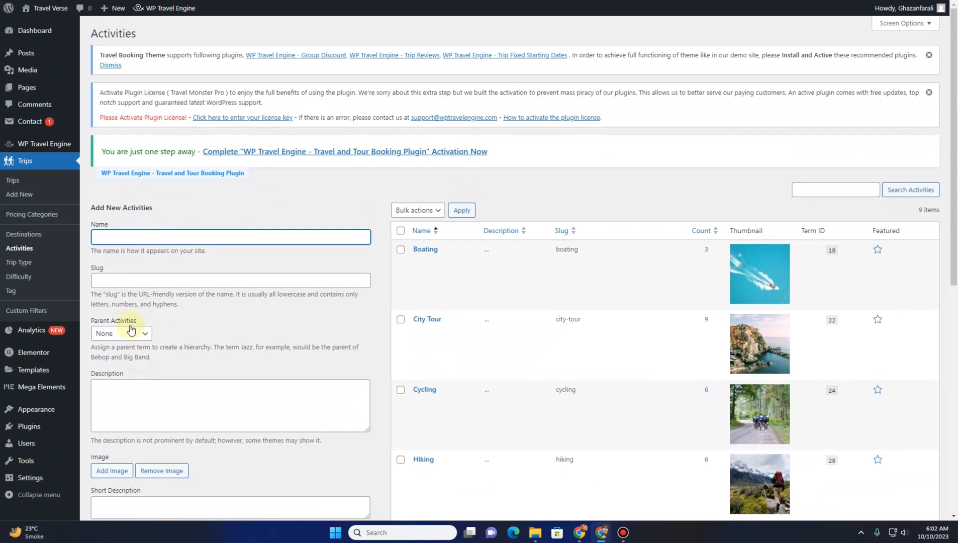
{"action": "left_click", "coordinate": [150, 392]}
{"action": "scroll", "coordinate": [223, 280], "scroll_direction": "down", "scroll_amount": 2}
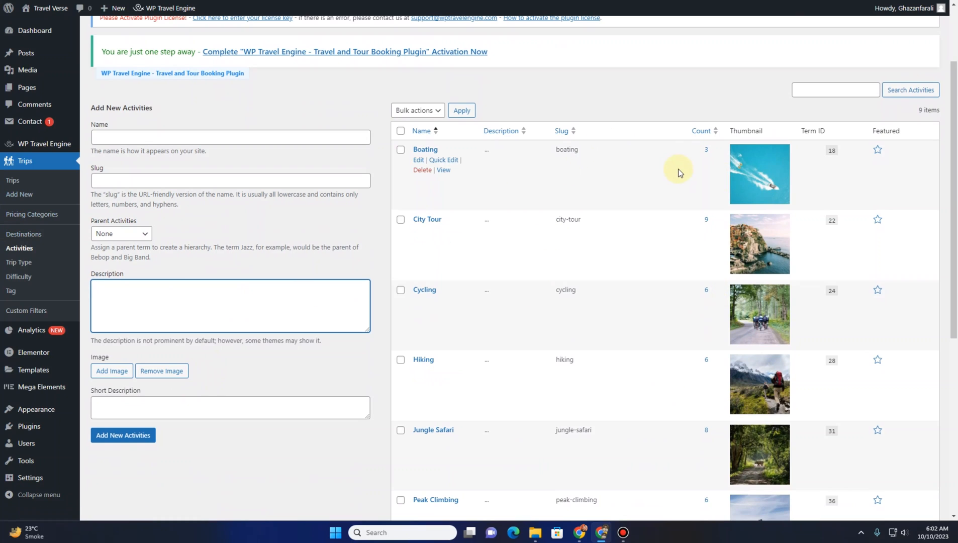
Open the Trip Type page and review its add-new form and the existing trip types
{"action": "left_click", "coordinate": [9, 266]}
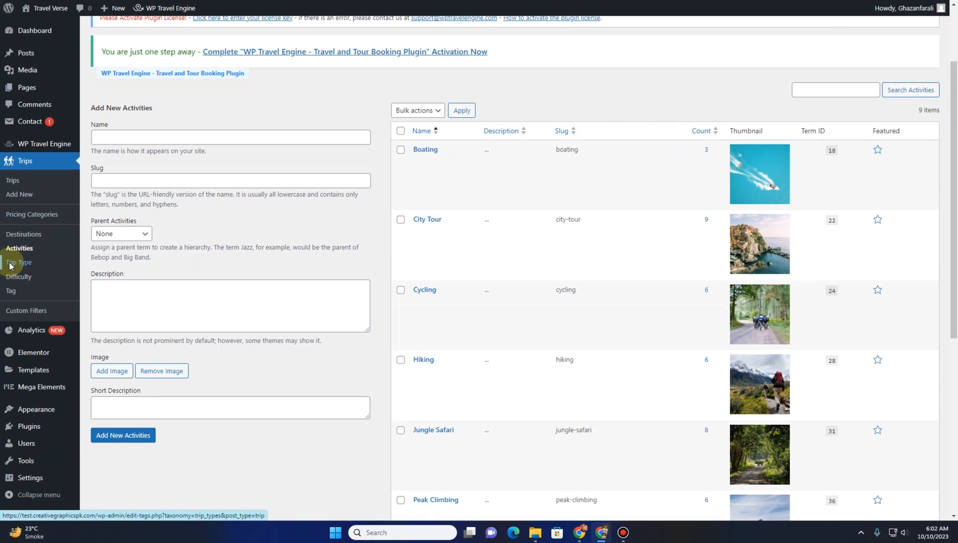
{"action": "scroll", "coordinate": [393, 208], "scroll_direction": "down", "scroll_amount": 9}
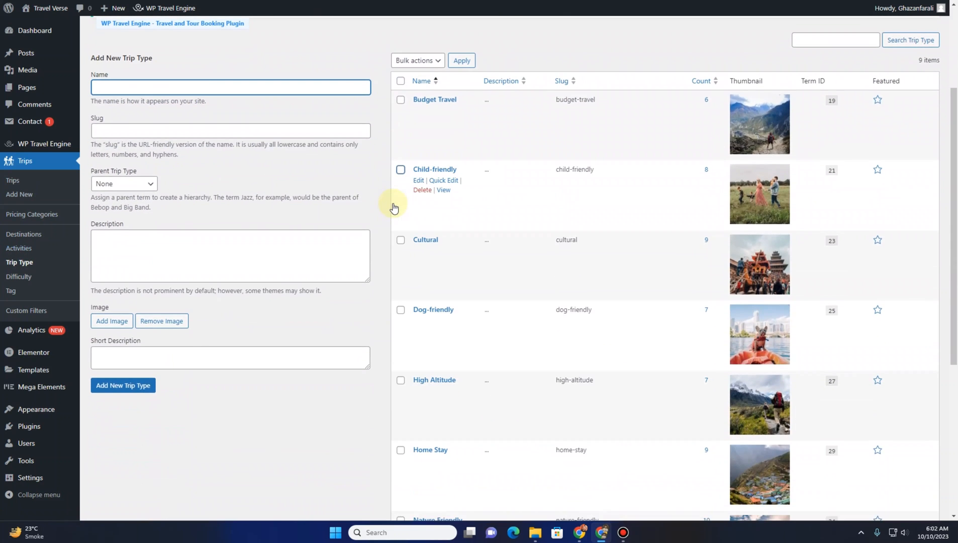
{"action": "scroll", "coordinate": [394, 207], "scroll_direction": "up", "scroll_amount": 8}
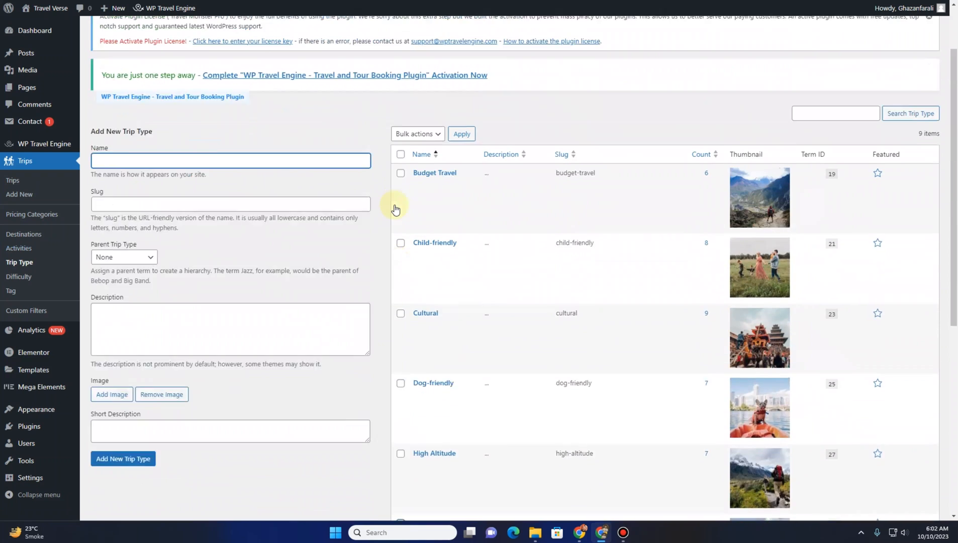
{"action": "scroll", "coordinate": [395, 207], "scroll_direction": "down", "scroll_amount": 1}
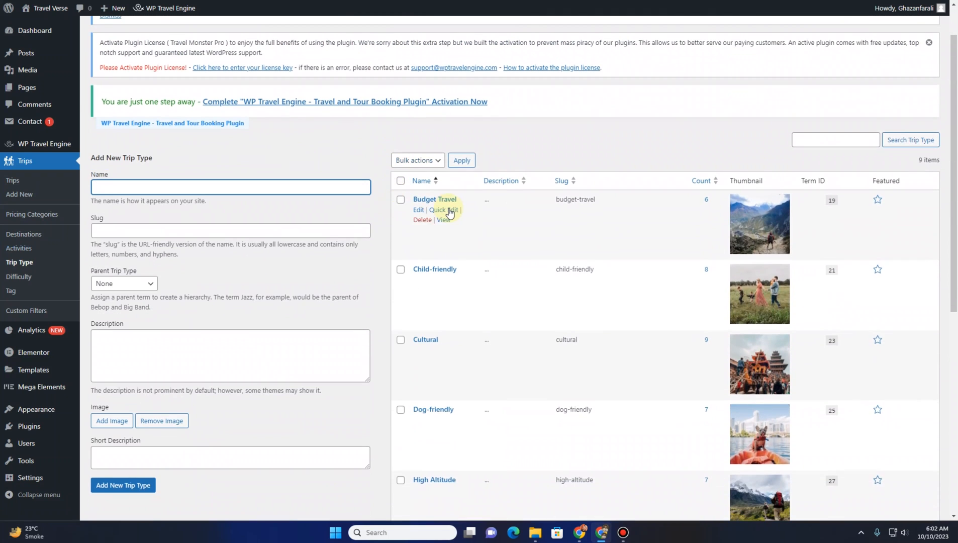
{"action": "scroll", "coordinate": [450, 212], "scroll_direction": "down", "scroll_amount": 1}
{"action": "scroll", "coordinate": [446, 226], "scroll_direction": "down", "scroll_amount": 1}
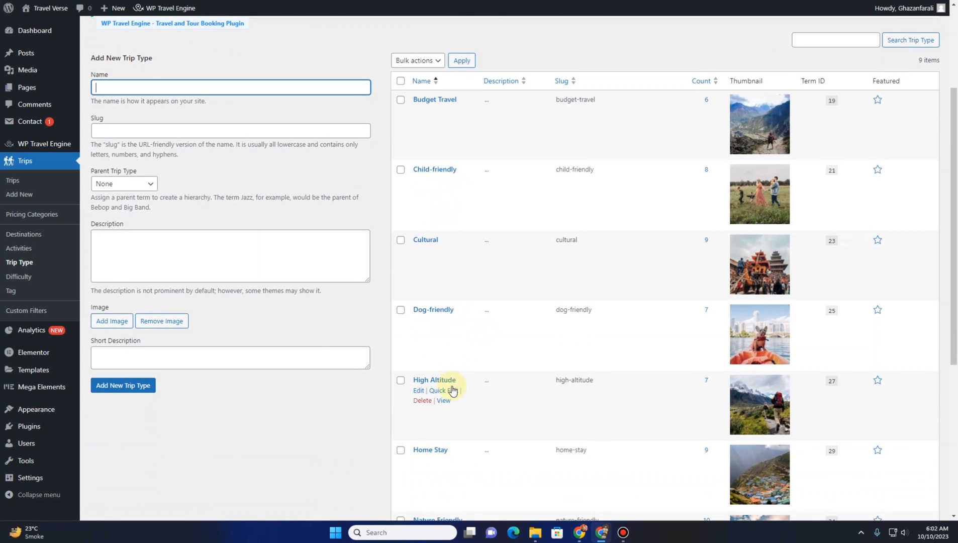
{"action": "scroll", "coordinate": [444, 388], "scroll_direction": "down", "scroll_amount": 2}
{"action": "scroll", "coordinate": [444, 362], "scroll_direction": "down", "scroll_amount": 2}
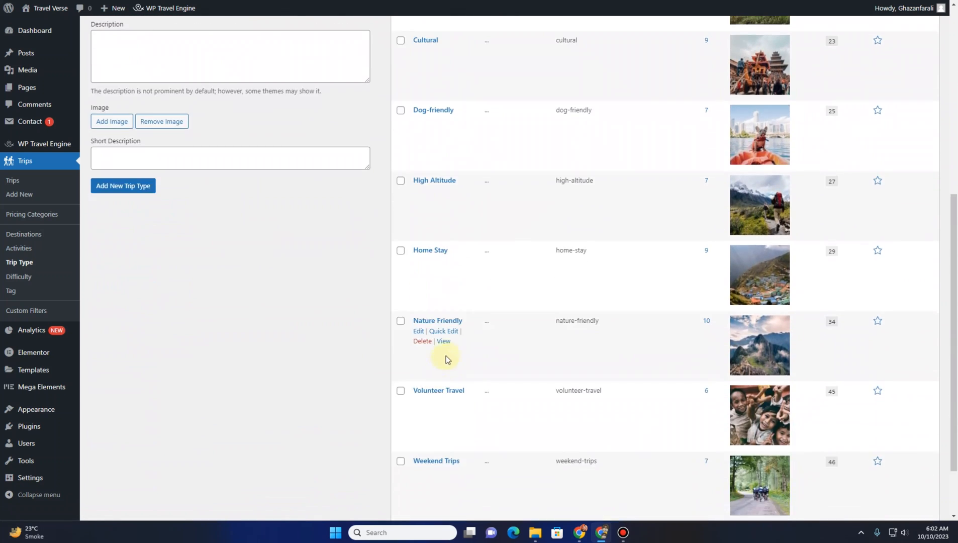
{"action": "scroll", "coordinate": [450, 416], "scroll_direction": "down", "scroll_amount": 2}
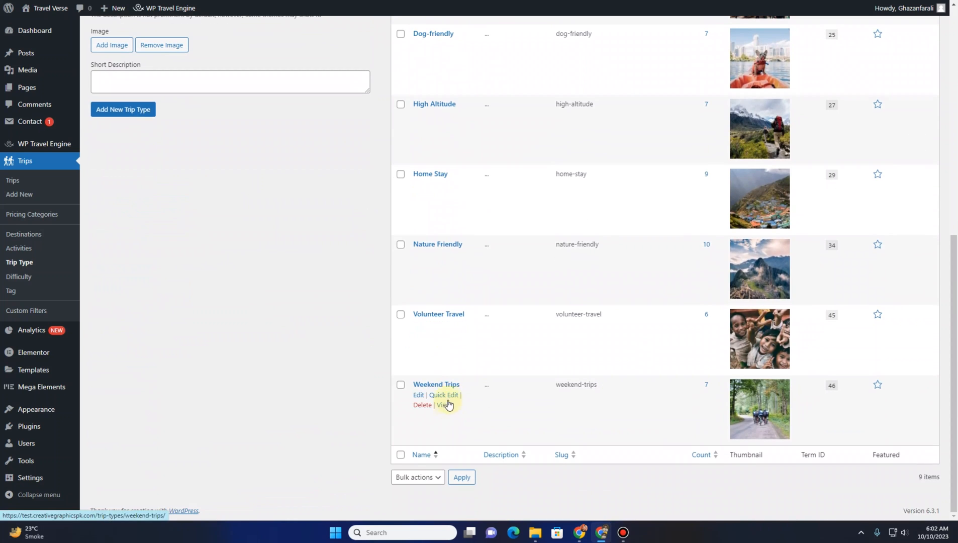
{"action": "scroll", "coordinate": [445, 367], "scroll_direction": "up", "scroll_amount": 10}
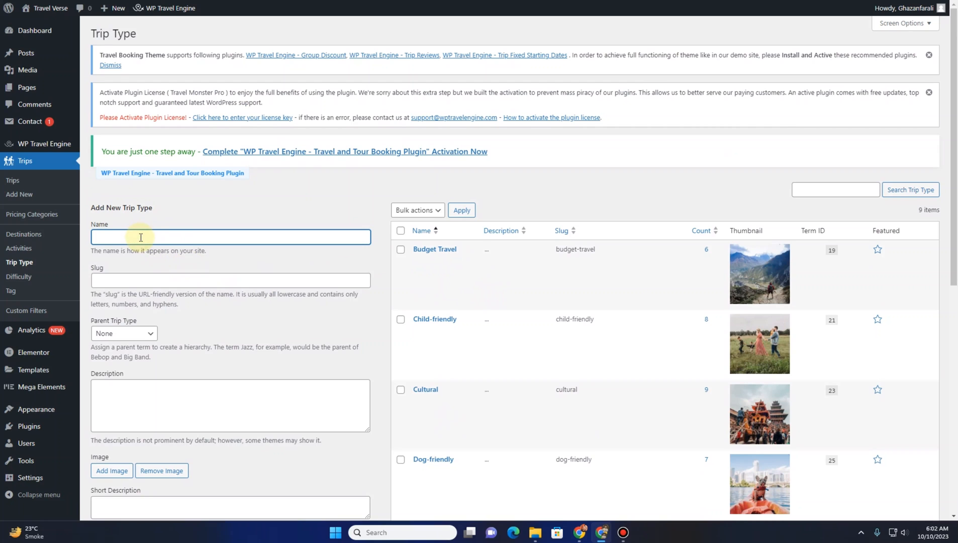
{"action": "scroll", "coordinate": [138, 216], "scroll_direction": "down", "scroll_amount": 1}
{"action": "scroll", "coordinate": [151, 302], "scroll_direction": "down", "scroll_amount": 2}
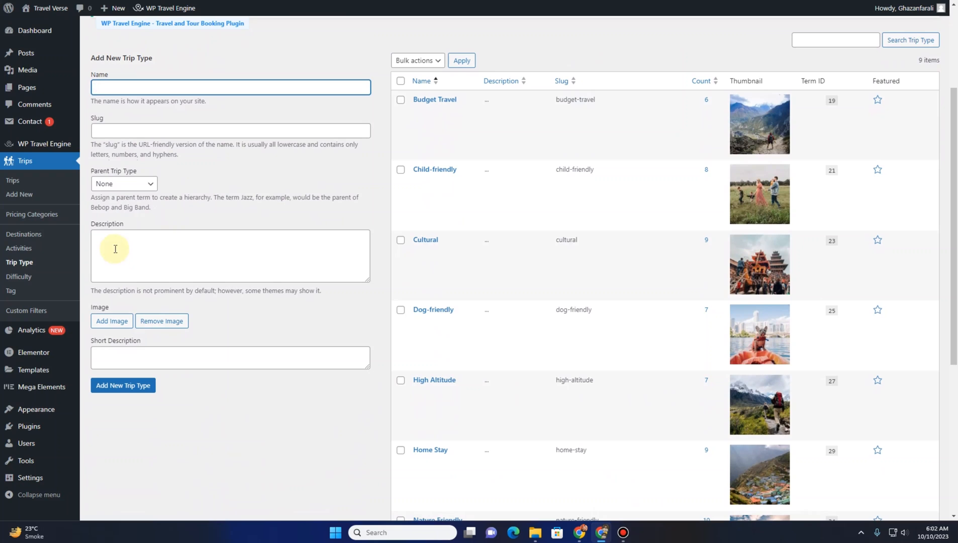
{"action": "left_click", "coordinate": [115, 249]}
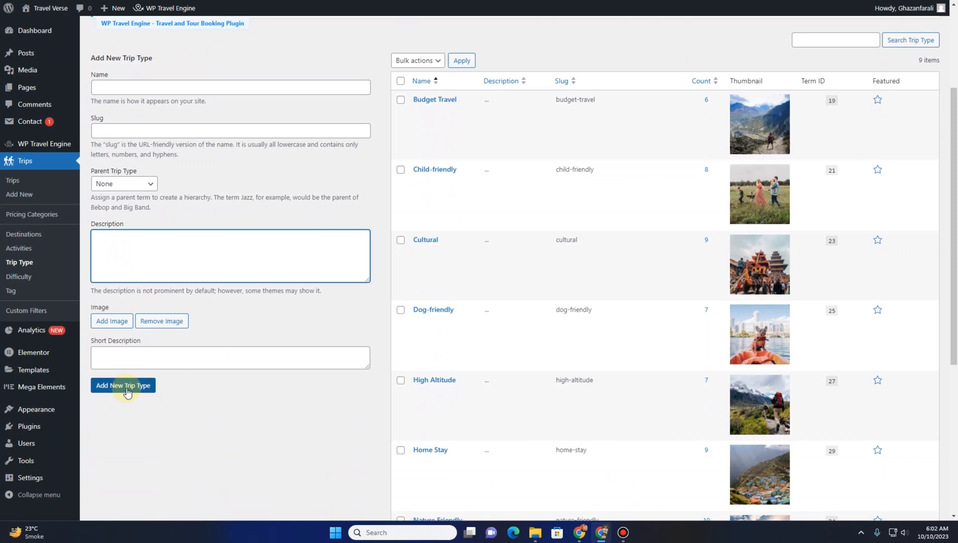
Open the Difficulty page and dismiss the two plugin notice banners at its top
{"action": "left_click", "coordinate": [18, 276]}
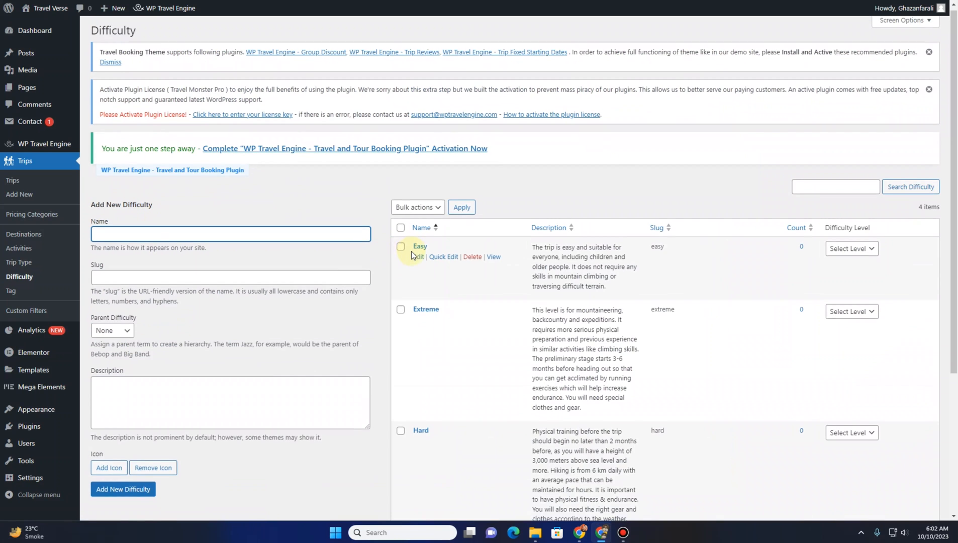
{"action": "scroll", "coordinate": [411, 254], "scroll_direction": "down", "scroll_amount": 4}
{"action": "scroll", "coordinate": [411, 258], "scroll_direction": "up", "scroll_amount": 4}
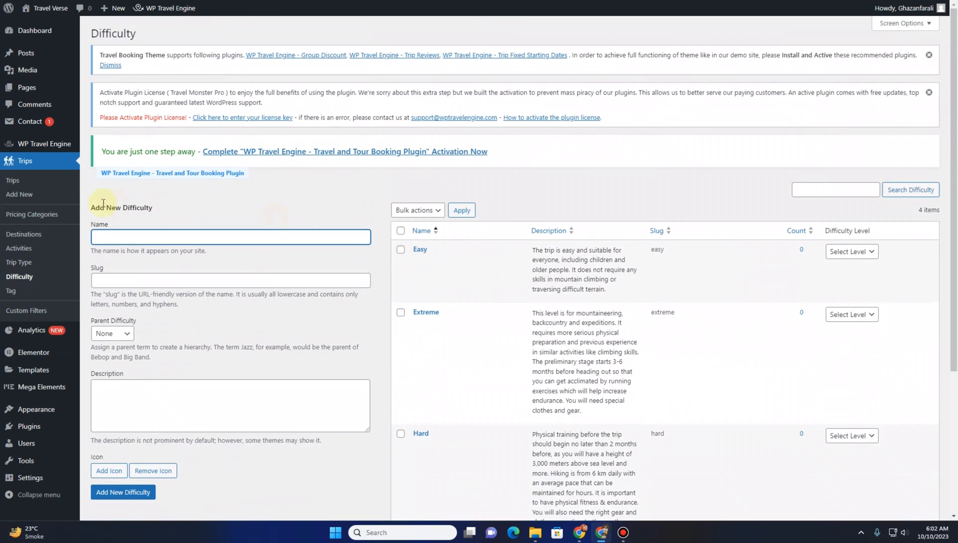
{"action": "left_click", "coordinate": [929, 93]}
{"action": "left_click", "coordinate": [929, 54]}
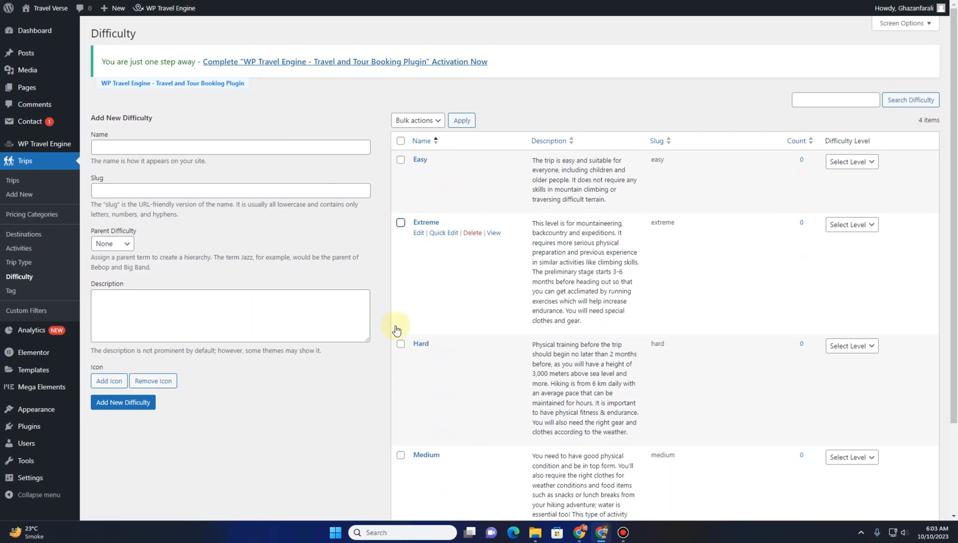
{"action": "scroll", "coordinate": [428, 362], "scroll_direction": "down", "scroll_amount": 3}
{"action": "scroll", "coordinate": [430, 383], "scroll_direction": "up", "scroll_amount": 3}
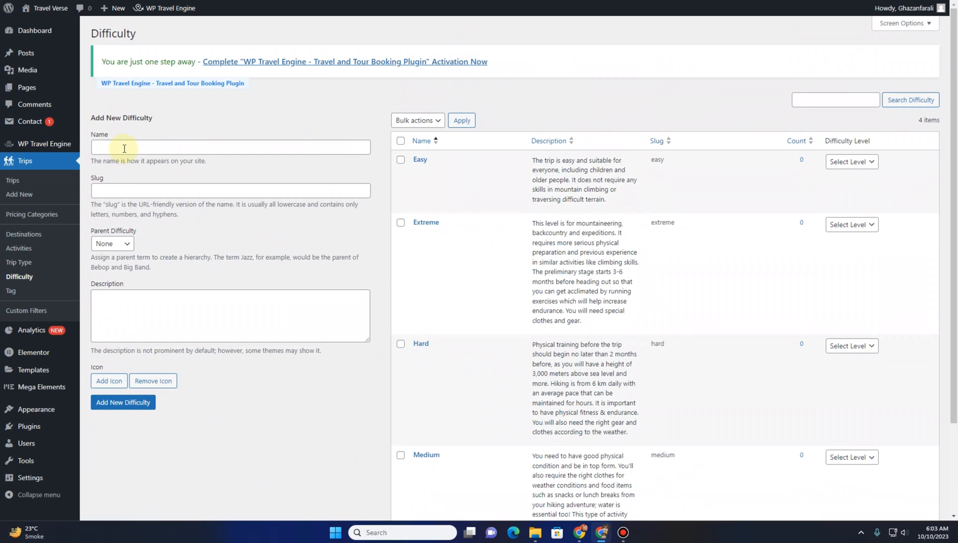
Add a new pricing category named Couples with an age group of 25
{"action": "left_click", "coordinate": [41, 215]}
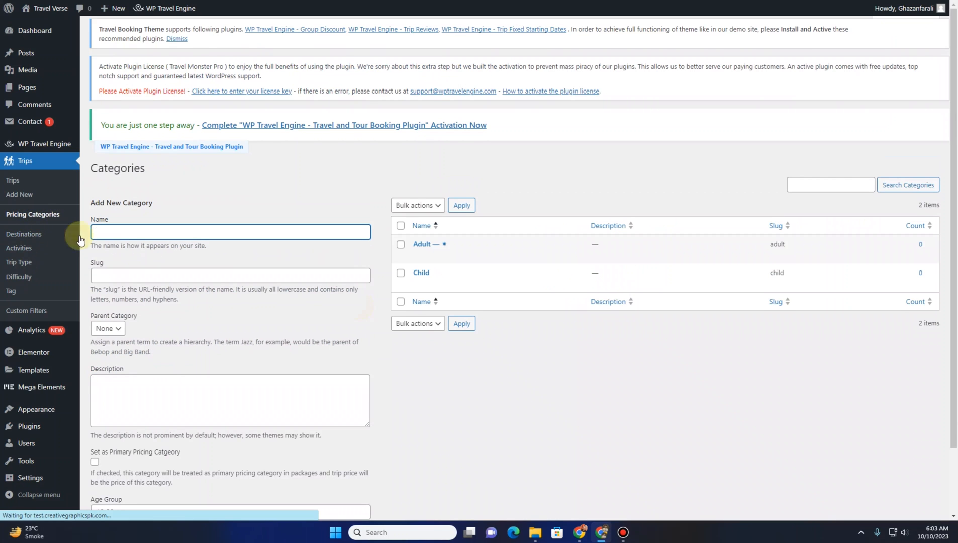
{"action": "mouse_move", "coordinate": [425, 258]}
{"action": "mouse_move", "coordinate": [427, 284]}
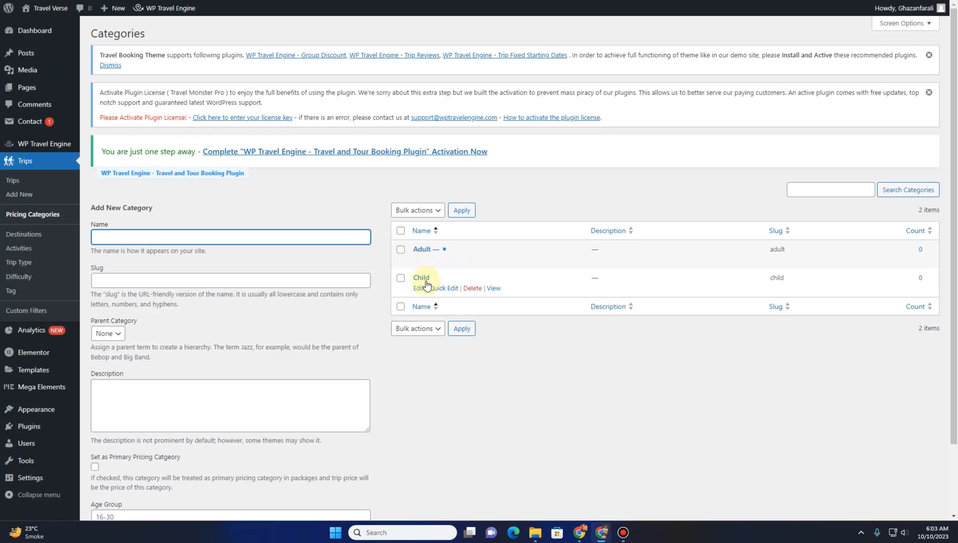
{"action": "left_click", "coordinate": [143, 236]}
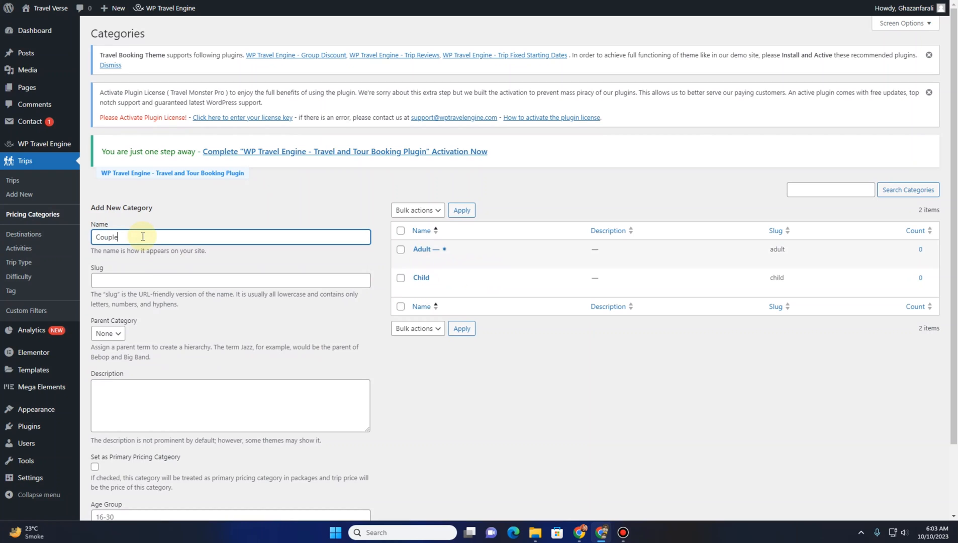
{"action": "scroll", "coordinate": [209, 333], "scroll_direction": "down", "scroll_amount": 2}
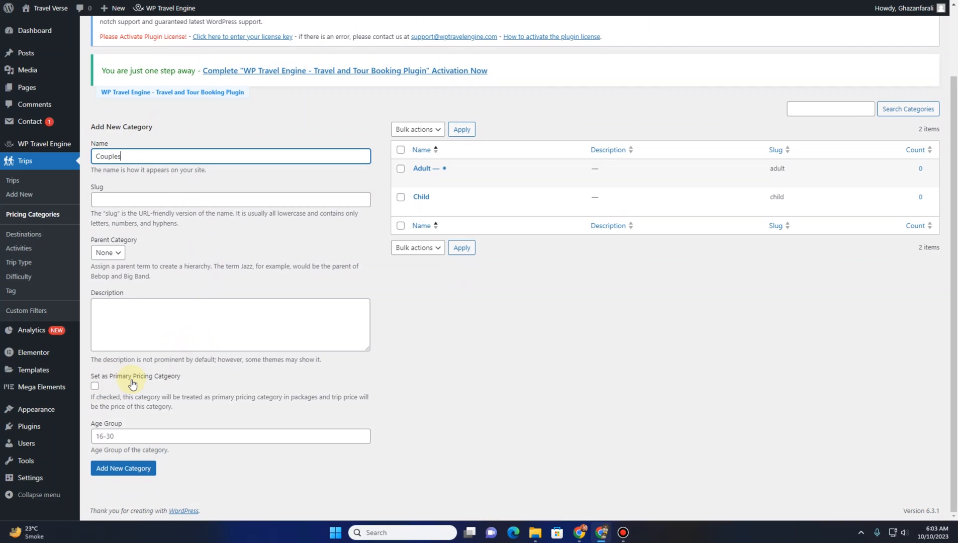
{"action": "left_click", "coordinate": [130, 440]}
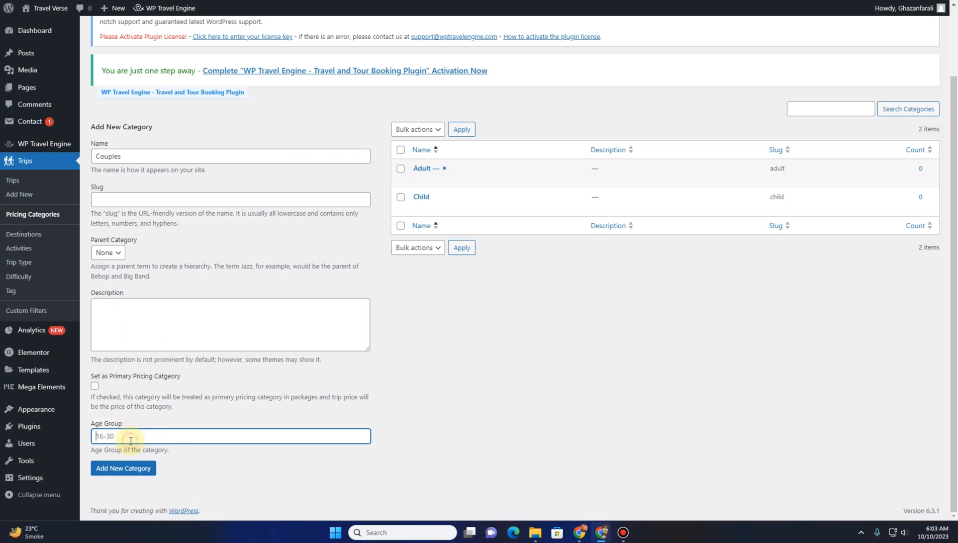
{"action": "type", "text": "25-88"}
{"action": "left_click", "coordinate": [136, 471]}
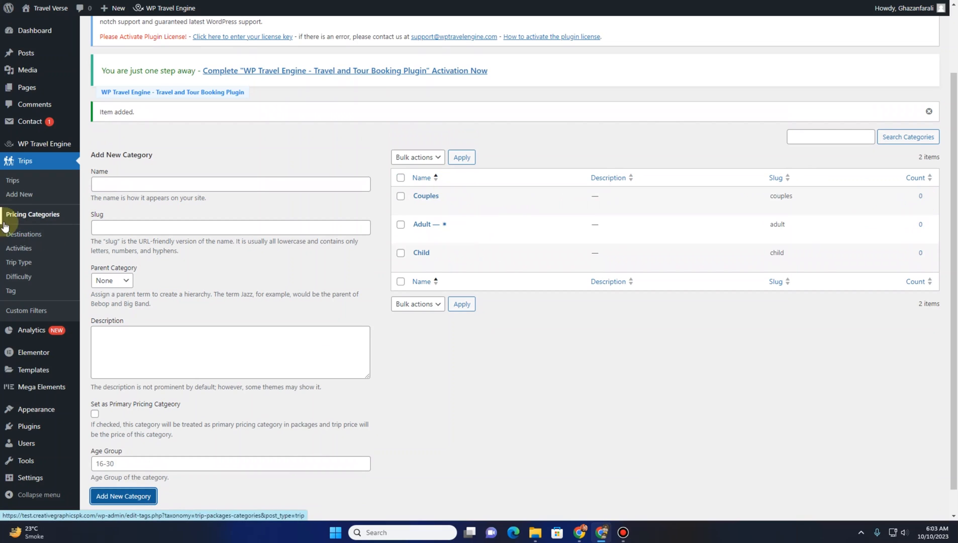
Open the trips list and view the Annapurna Circuit Trek with Tilicho Lake trip page on the live site
{"action": "left_click", "coordinate": [16, 181]}
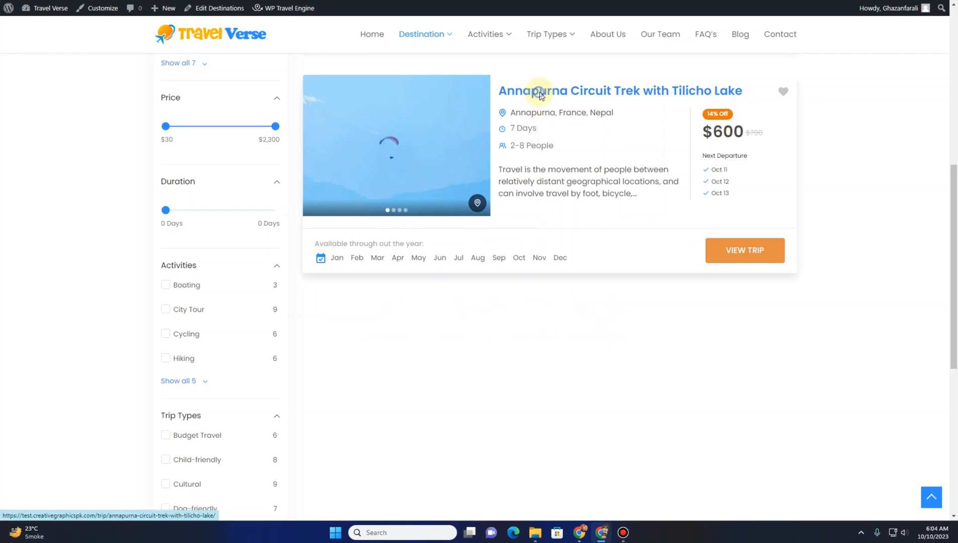
{"action": "right_click", "coordinate": [538, 94]}
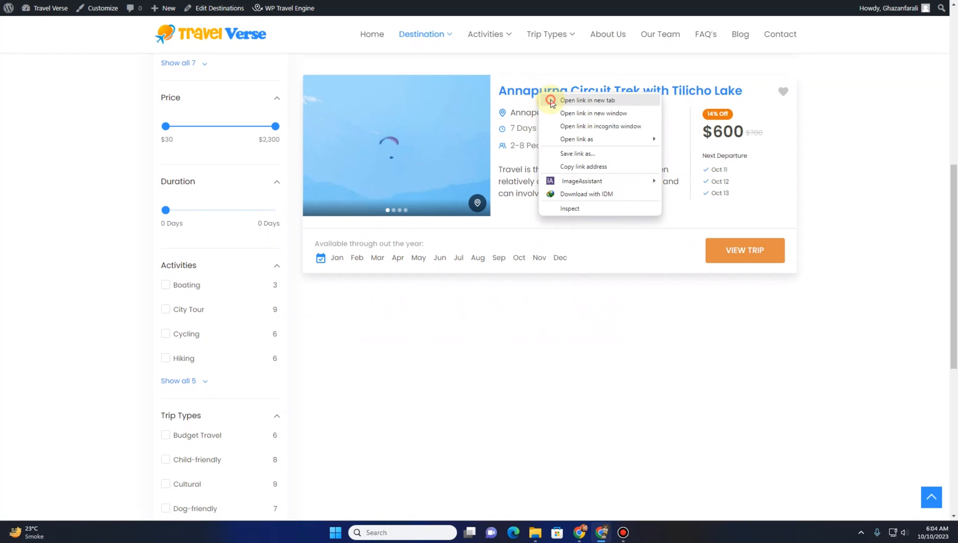
{"action": "left_click", "coordinate": [513, 161]}
{"action": "scroll", "coordinate": [514, 161], "scroll_direction": "up", "scroll_amount": 6}
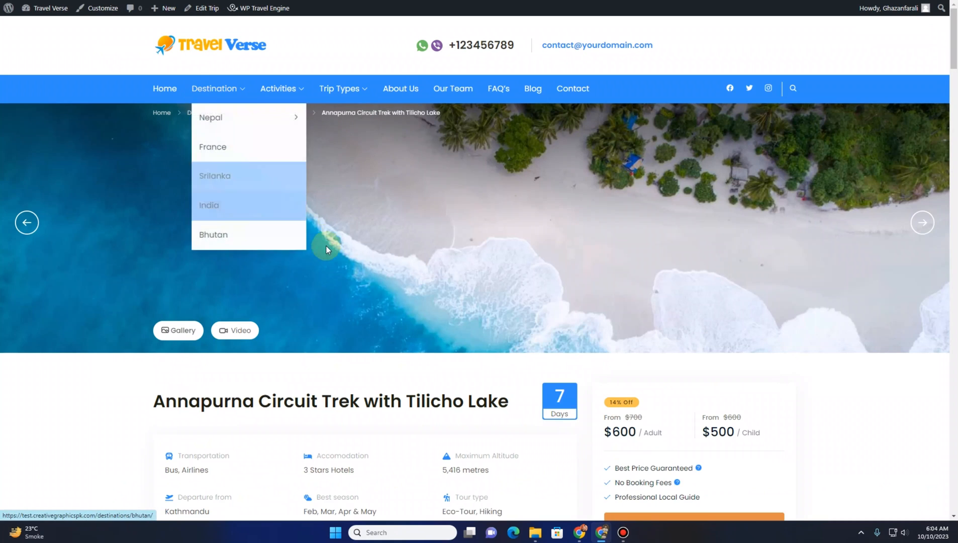
{"action": "scroll", "coordinate": [340, 312], "scroll_direction": "down", "scroll_amount": 6}
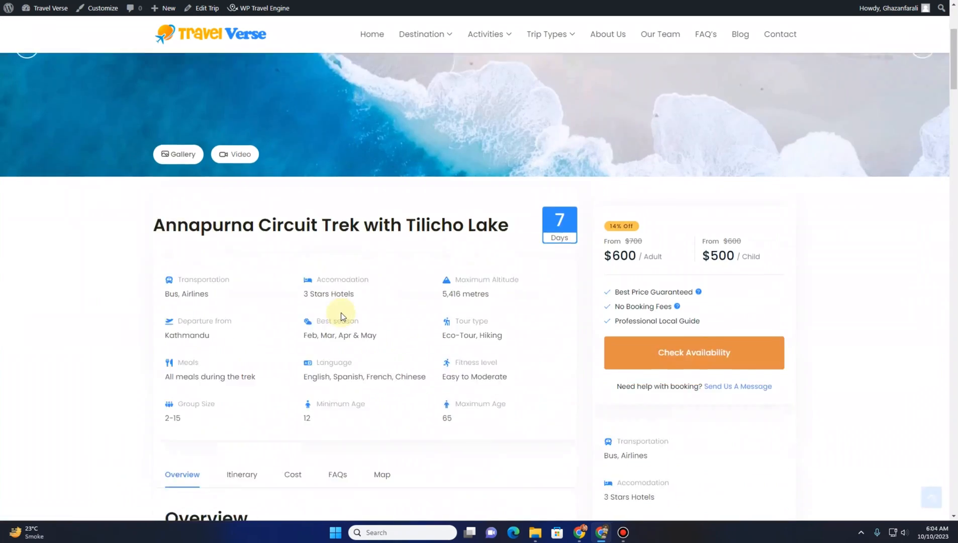
{"action": "scroll", "coordinate": [341, 320], "scroll_direction": "up", "scroll_amount": 5}
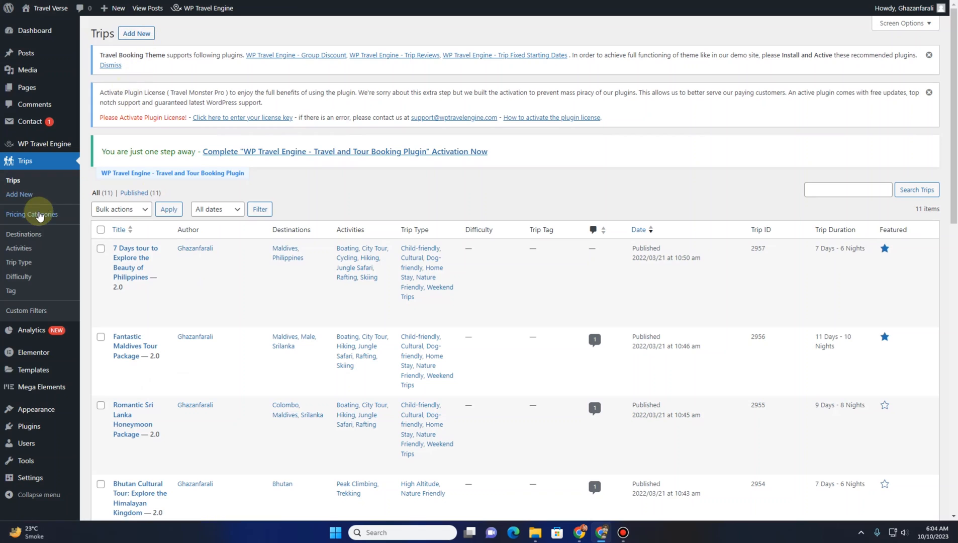
Start a new trip and put the cursor in its title
{"action": "left_click", "coordinate": [133, 34]}
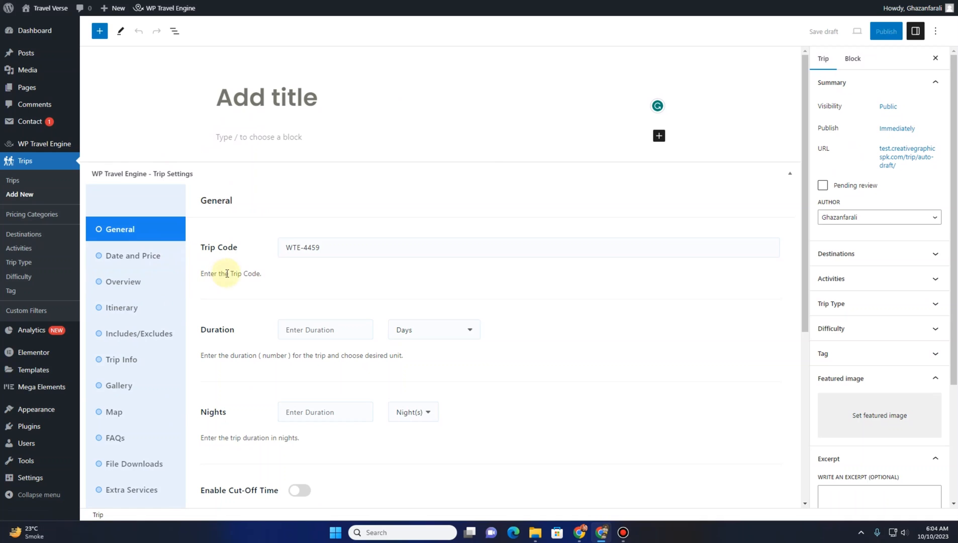
{"action": "scroll", "coordinate": [220, 273], "scroll_direction": "down", "scroll_amount": 3}
{"action": "scroll", "coordinate": [220, 273], "scroll_direction": "up", "scroll_amount": 3}
{"action": "left_click", "coordinate": [262, 99]}
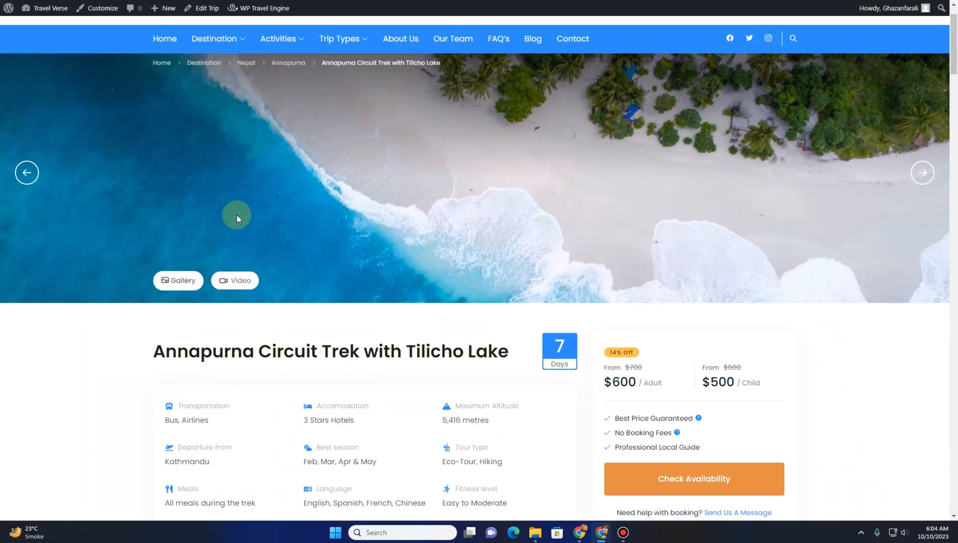
Copy the Annapurna Circuit Trek with Tilicho Lake title from the live trip page and paste it as the new trip's title
{"action": "scroll", "coordinate": [173, 279], "scroll_direction": "down", "scroll_amount": 2}
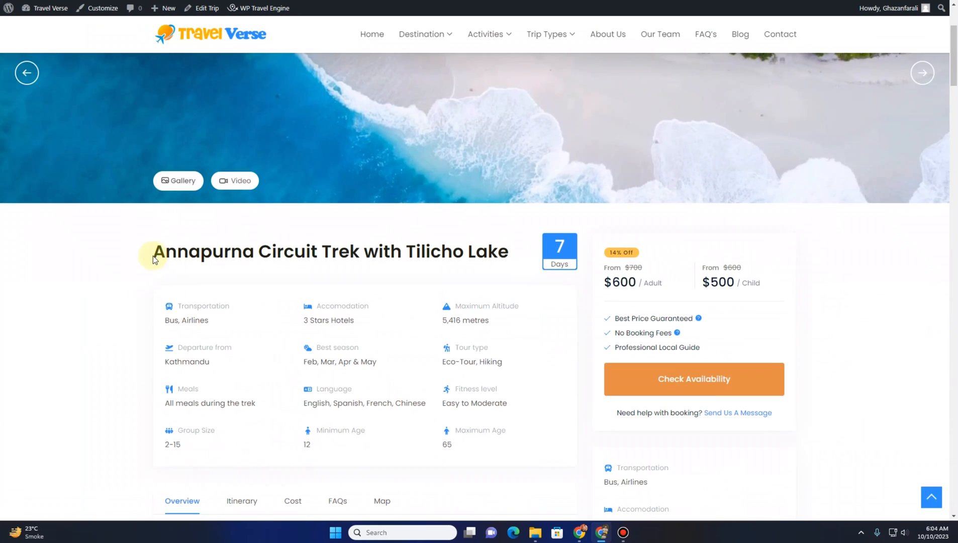
{"action": "left_click_drag", "start_coordinate": [147, 252], "coordinate": [511, 262]}
{"action": "key", "text": "ctrl+c"}
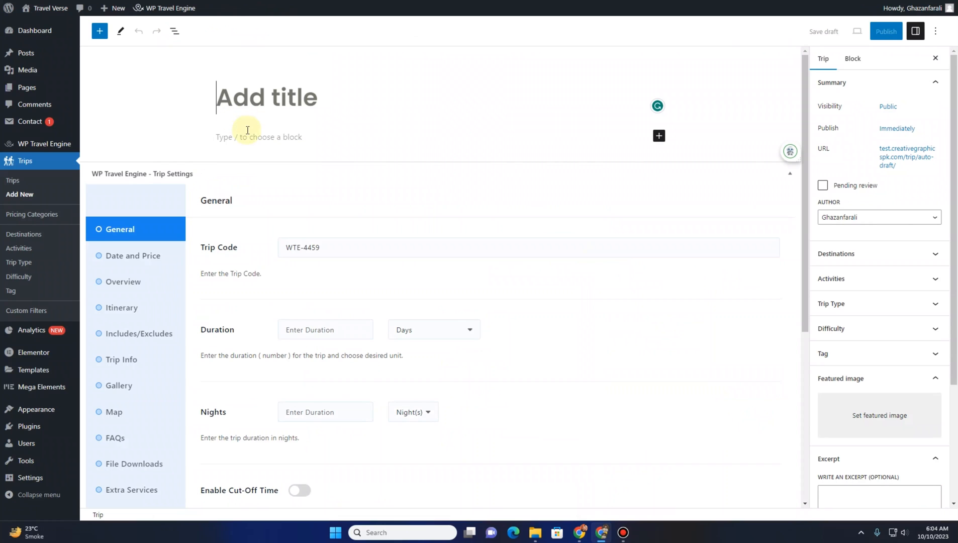
{"action": "left_click", "coordinate": [251, 101]}
{"action": "key", "text": "ctrl+v"}
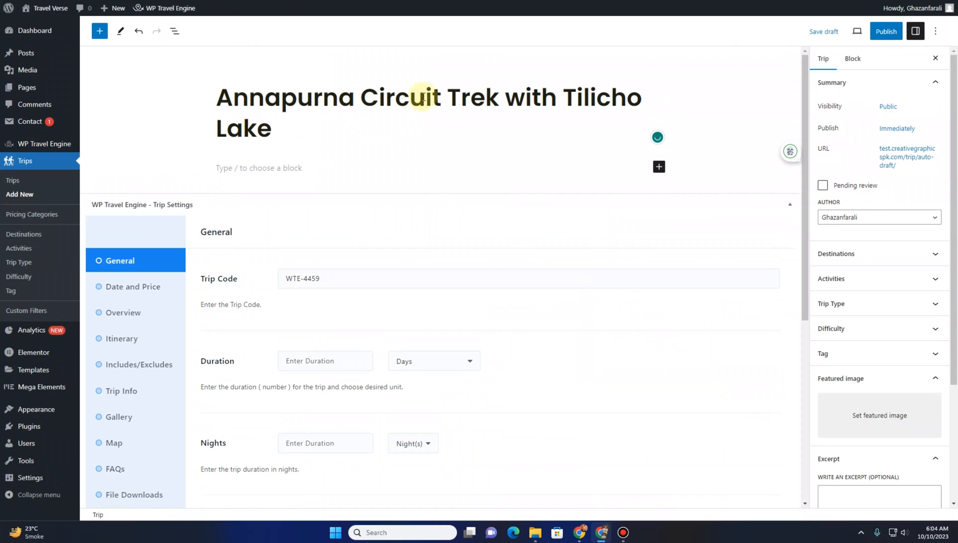
Replace the trip title with "Pakistan's Capital city trip"
{"action": "left_click_drag", "start_coordinate": [445, 98], "coordinate": [194, 96]}
{"action": "left_click", "coordinate": [216, 100]}
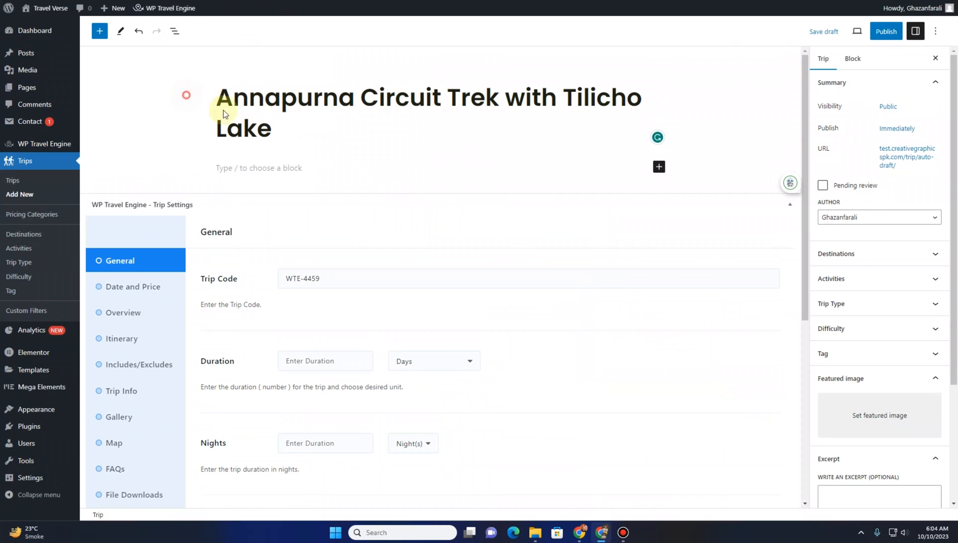
{"action": "left_click_drag", "start_coordinate": [443, 100], "coordinate": [271, 122]}
{"action": "left_click", "coordinate": [196, 106]}
{"action": "type", "text": "Pakis"}
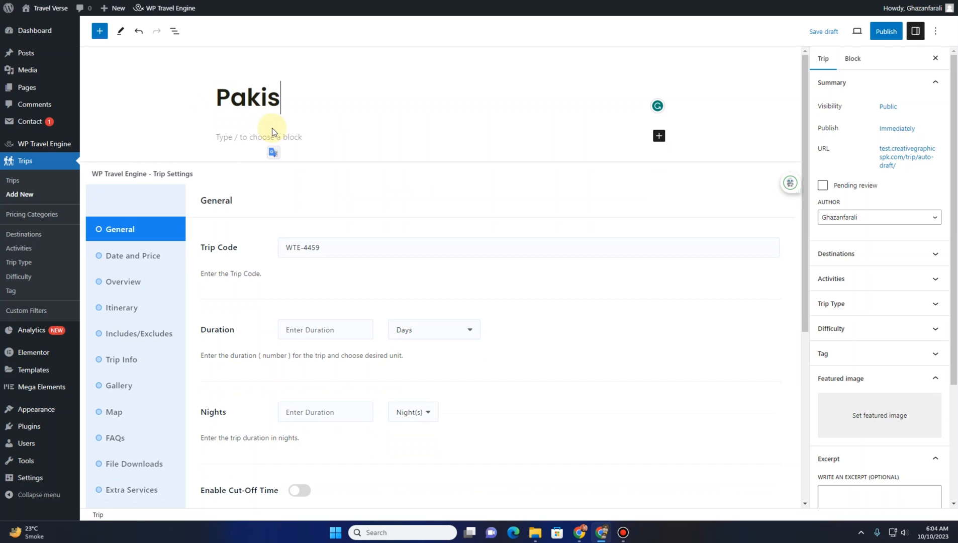
{"action": "type", "text": "tan's"}
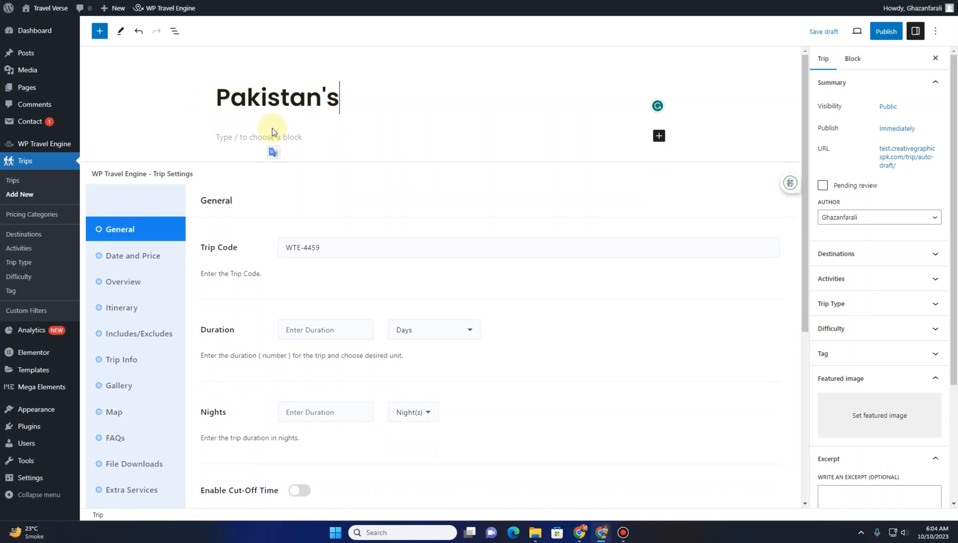
{"action": "type", "text": " Capital "}
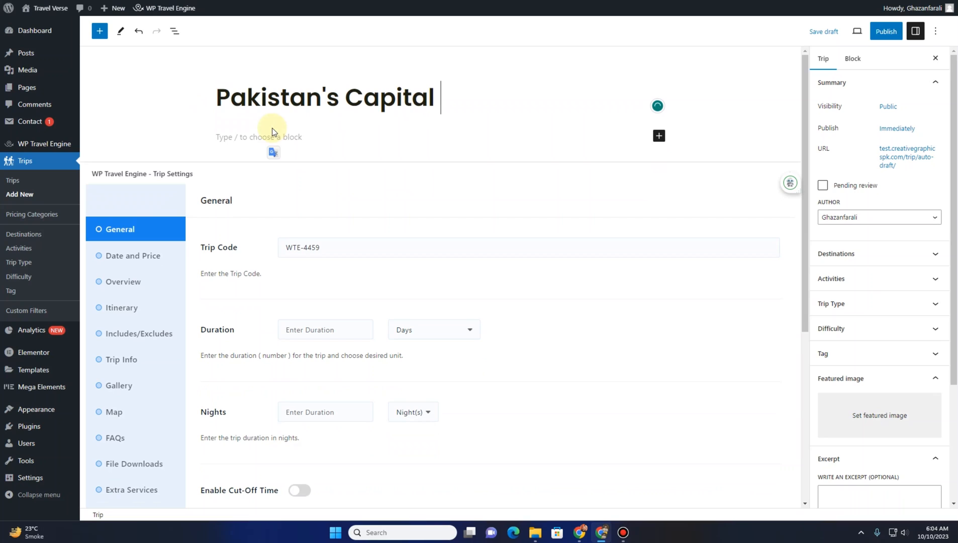
{"action": "type", "text": "city "}
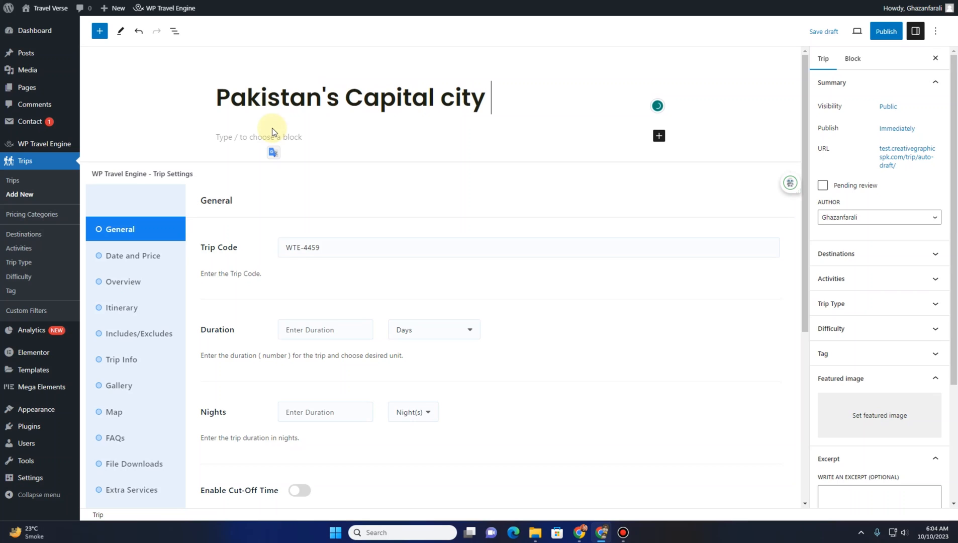
{"action": "type", "text": "trip"}
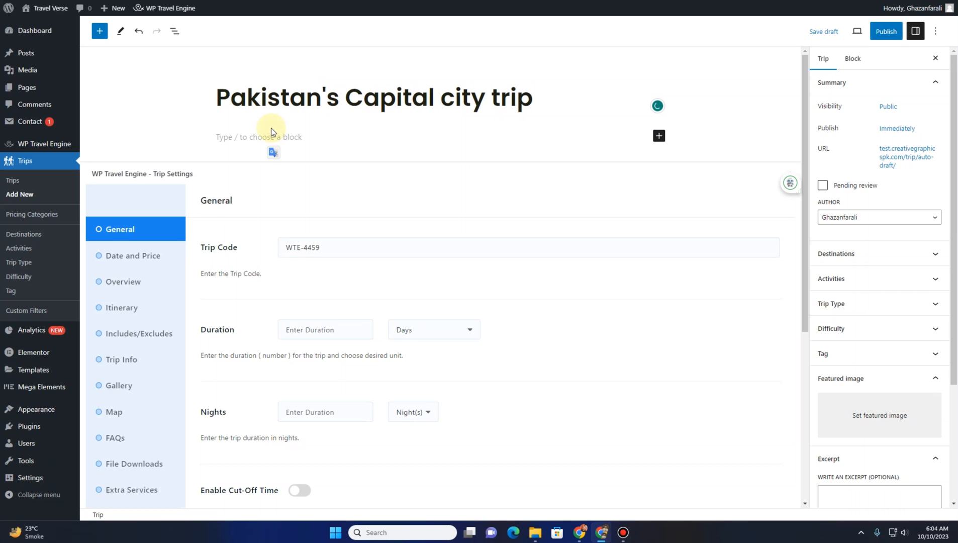
Copy the Overview paragraphs and Highlights heading from the live trip page and paste them into the trip's content
{"action": "left_click", "coordinate": [227, 137]}
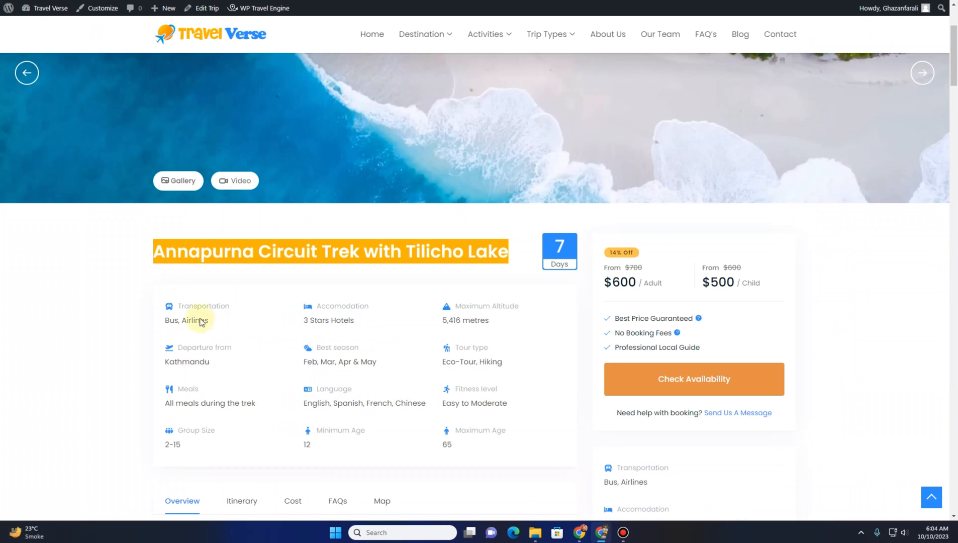
{"action": "scroll", "coordinate": [156, 272], "scroll_direction": "down", "scroll_amount": 5}
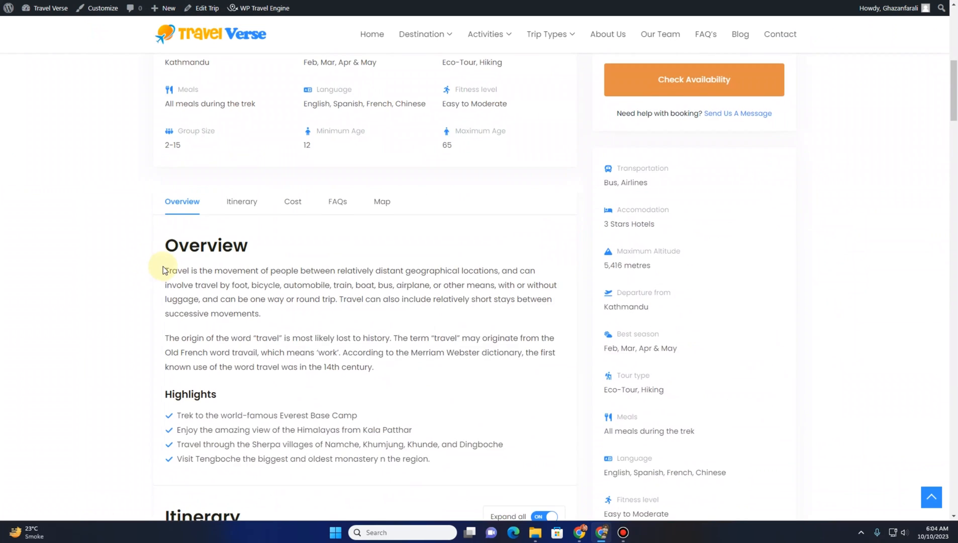
{"action": "scroll", "coordinate": [164, 270], "scroll_direction": "down", "scroll_amount": 1}
{"action": "left_click_drag", "start_coordinate": [167, 223], "coordinate": [386, 331]}
{"action": "key", "text": "ctrl+c"}
{"action": "scroll", "coordinate": [366, 307], "scroll_direction": "down", "scroll_amount": 5}
{"action": "scroll", "coordinate": [366, 308], "scroll_direction": "up", "scroll_amount": 6}
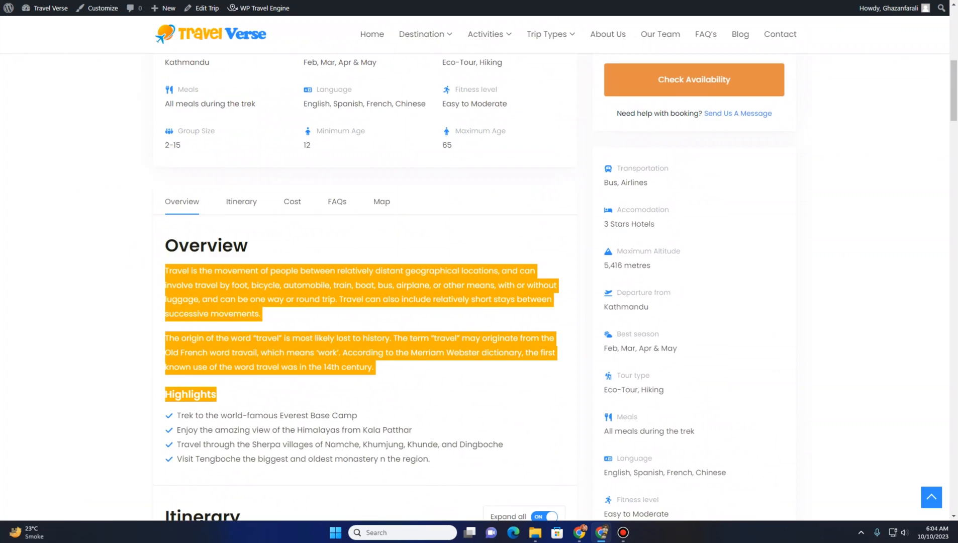
{"action": "left_click", "coordinate": [161, 1]}
{"action": "key", "text": "ctrl+v"}
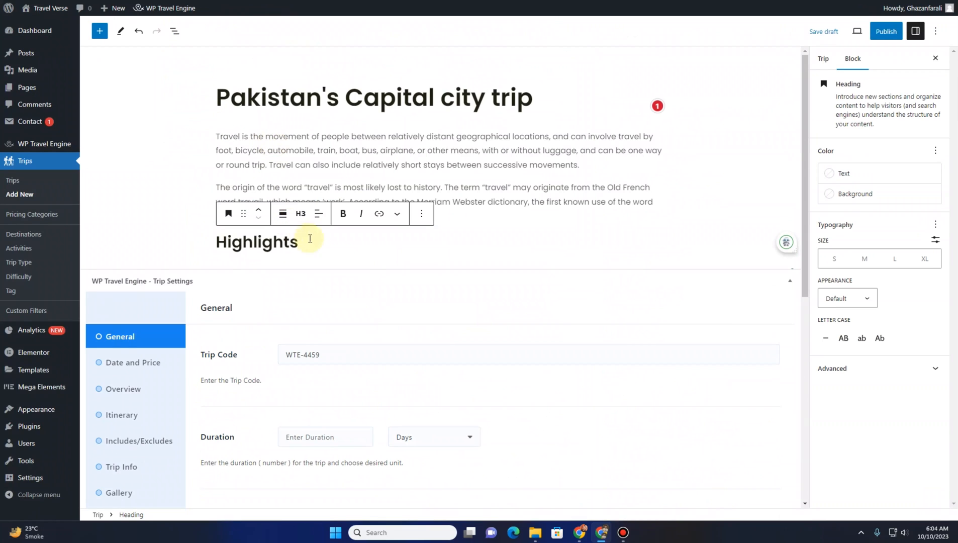
Delete the text of the pasted Highlights heading
{"action": "left_click_drag", "start_coordinate": [312, 241], "coordinate": [215, 236]}
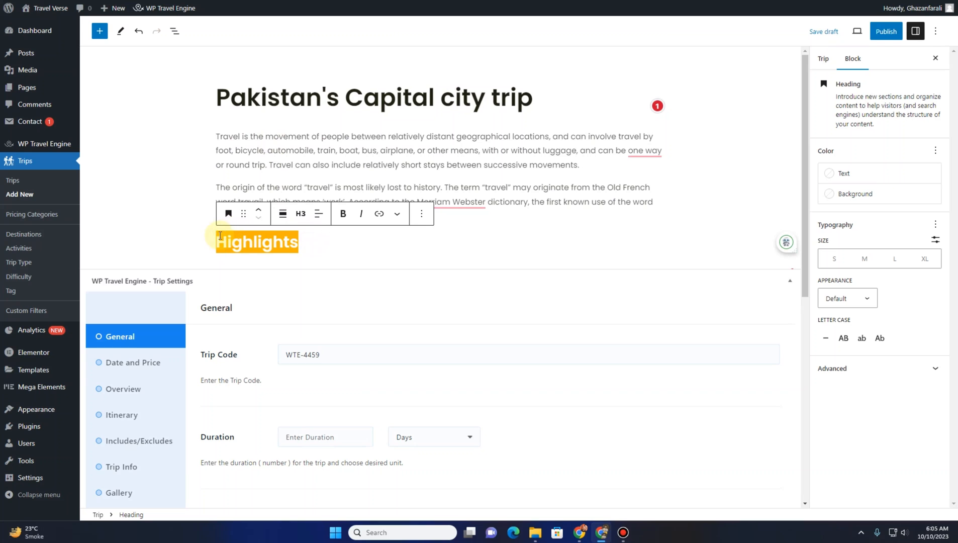
{"action": "key", "text": "BackSpace"}
{"action": "key", "text": "BackSpace"}
Set the trip code to PK-72 in the General trip settings
{"action": "scroll", "coordinate": [153, 231], "scroll_direction": "down", "scroll_amount": 3}
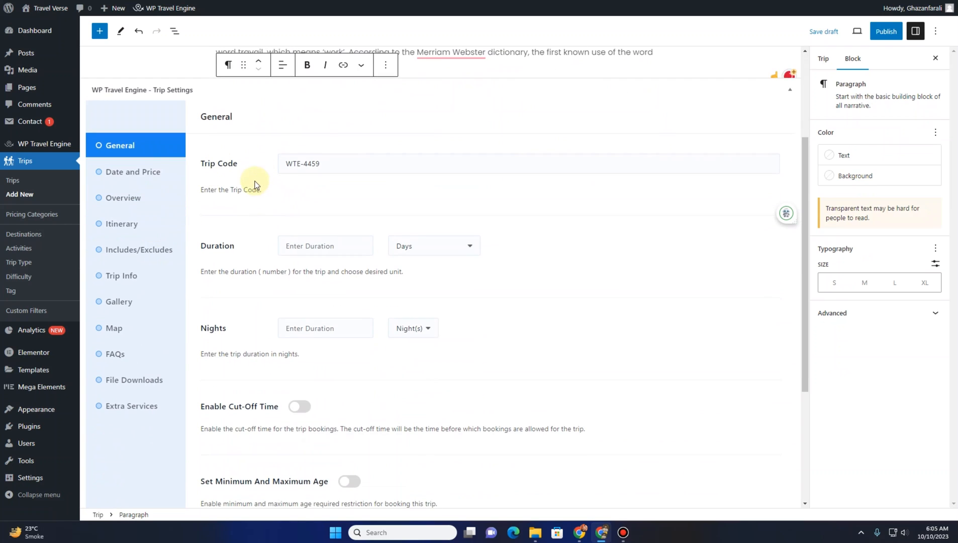
{"action": "left_click", "coordinate": [325, 166]}
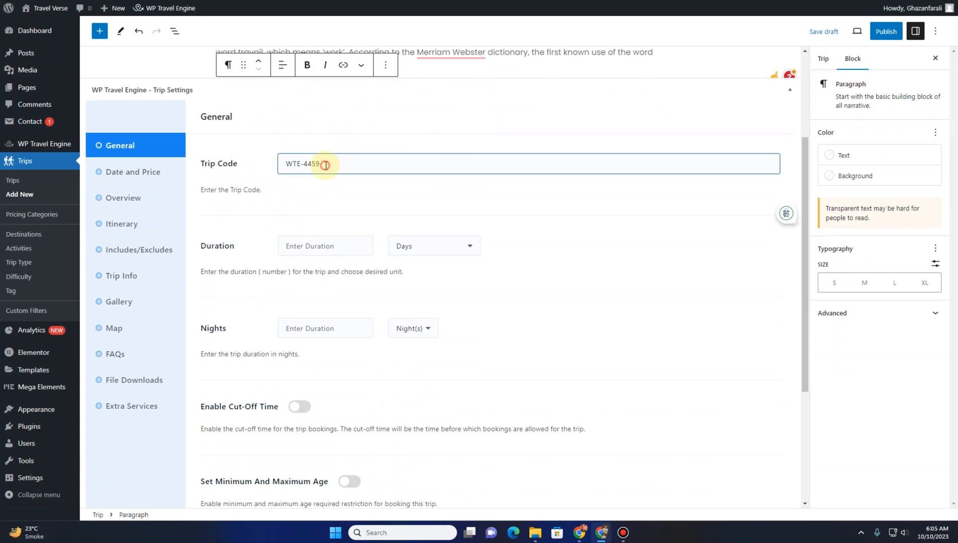
{"action": "left_click_drag", "start_coordinate": [325, 166], "coordinate": [285, 163]}
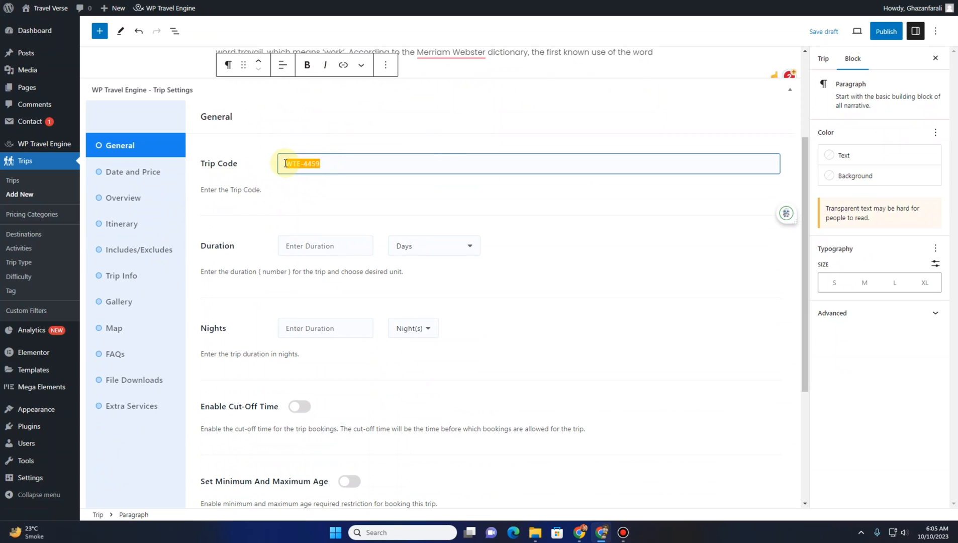
{"action": "left_click", "coordinate": [263, 193]}
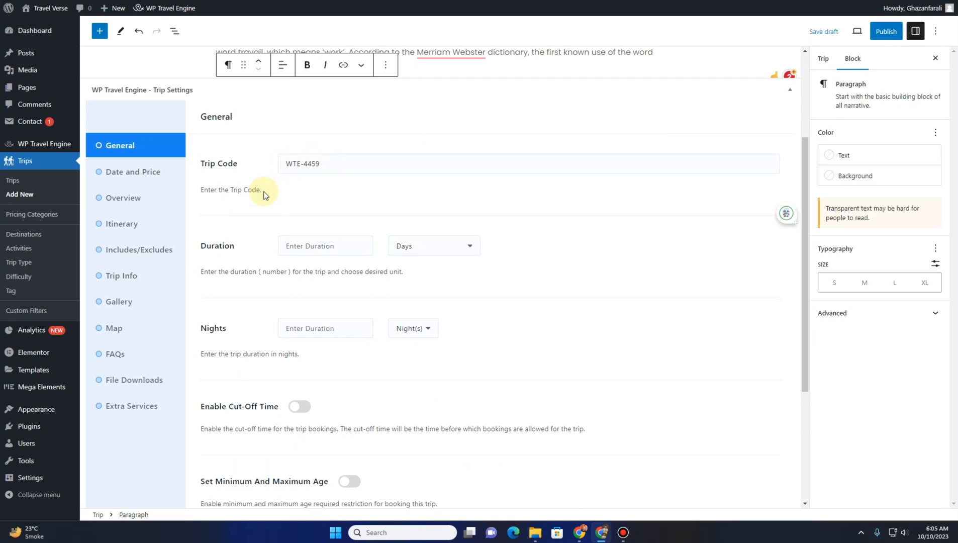
{"action": "left_click", "coordinate": [313, 163]}
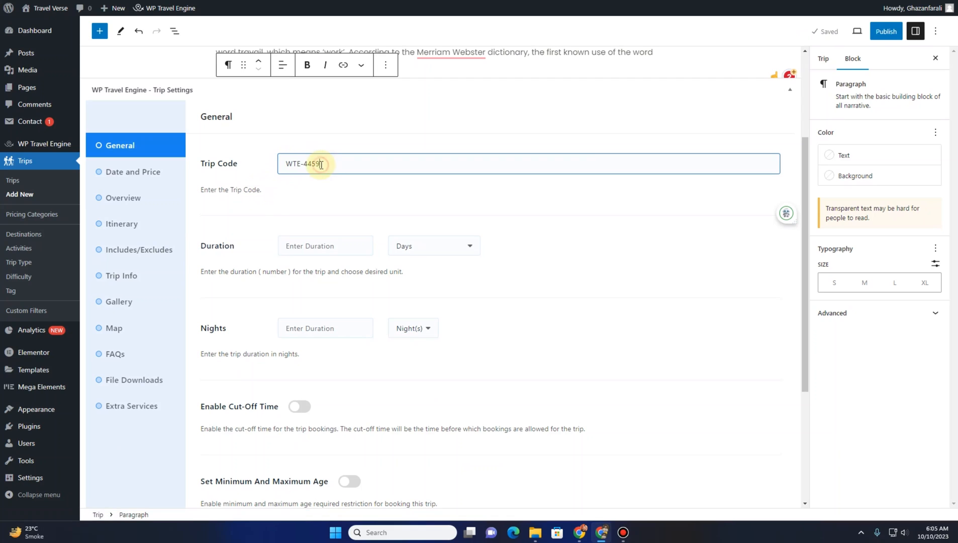
{"action": "left_click_drag", "start_coordinate": [325, 165], "coordinate": [287, 168]}
{"action": "type", "text": "es"}
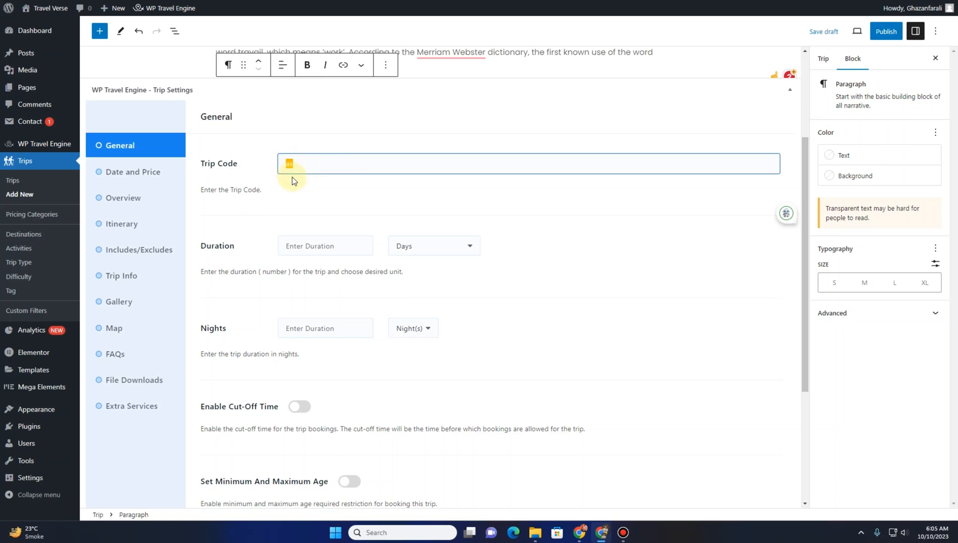
{"action": "key", "text": "ctrl+z"}
{"action": "left_click", "coordinate": [305, 189]}
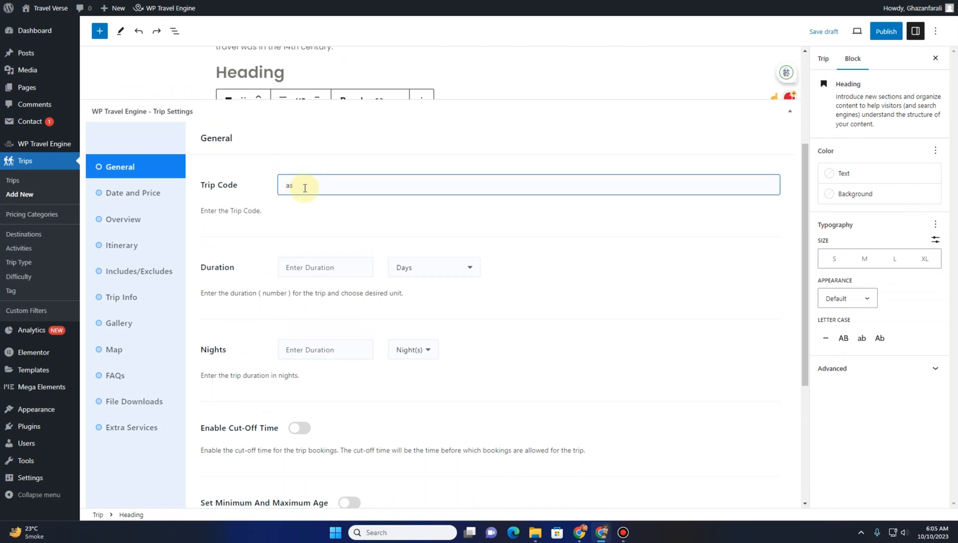
{"action": "left_click_drag", "start_coordinate": [305, 187], "coordinate": [275, 190]}
Remove the empty heading block below the pasted overview text
{"action": "scroll", "coordinate": [187, 208], "scroll_direction": "up", "scroll_amount": 3}
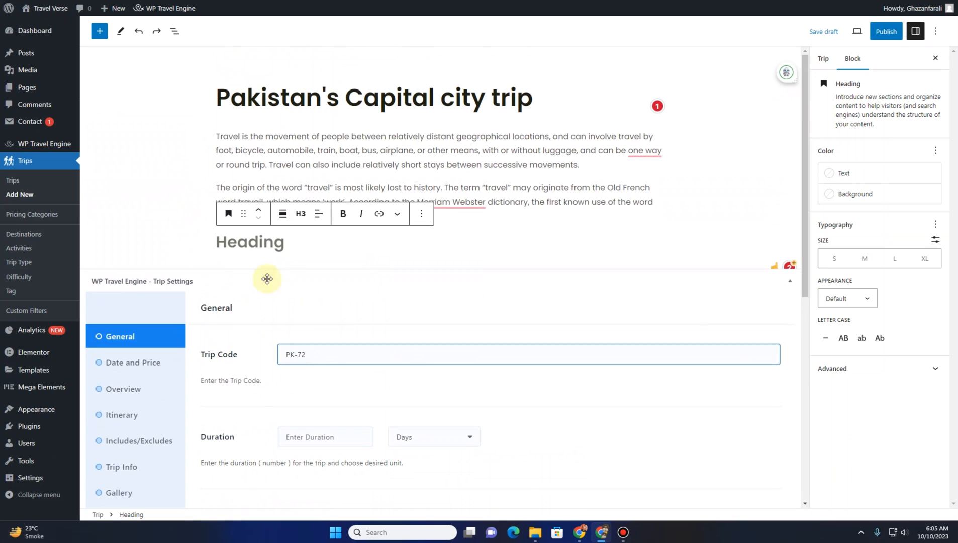
{"action": "left_click", "coordinate": [255, 243]}
{"action": "key", "text": "BackSpace"}
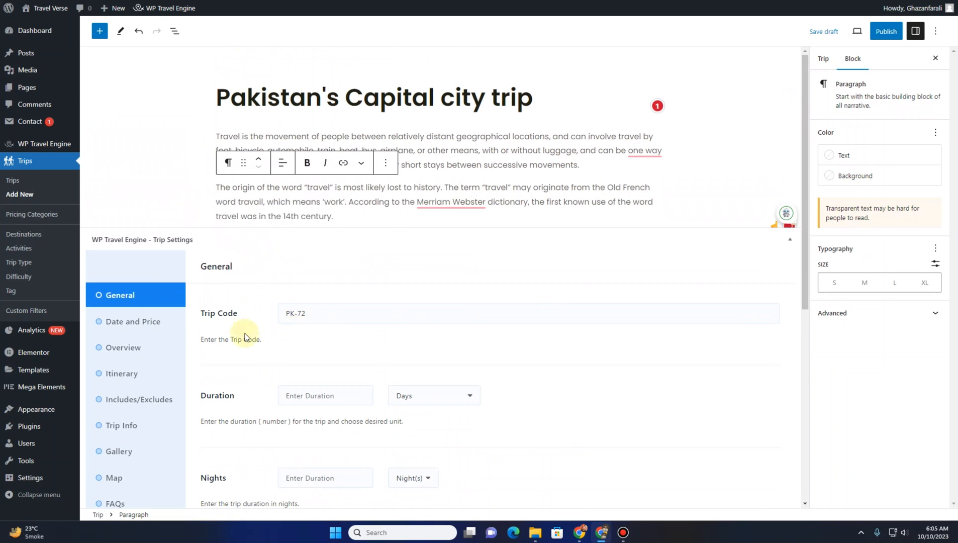
Set the trip duration to 10 with Days as the unit
{"action": "scroll", "coordinate": [219, 327], "scroll_direction": "down", "scroll_amount": 4}
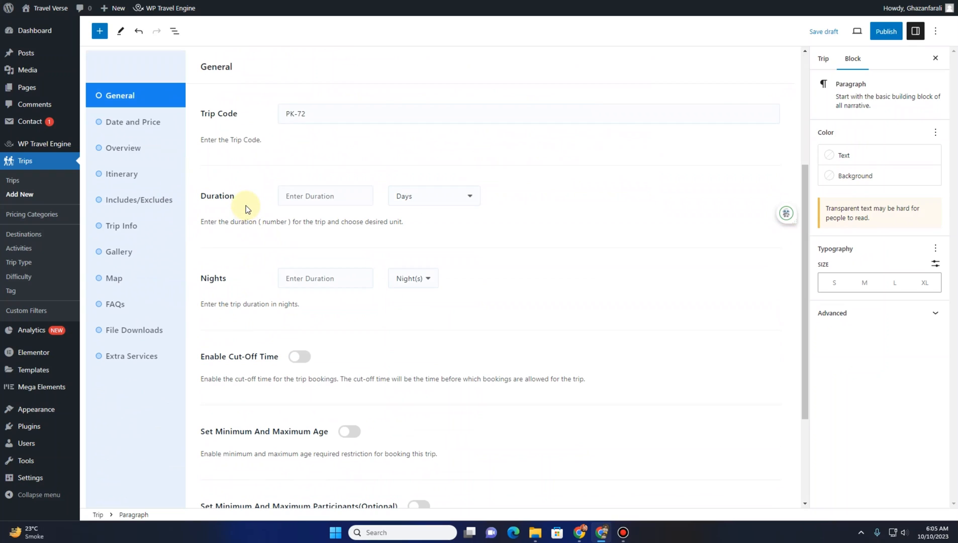
{"action": "left_click", "coordinate": [417, 197]}
{"action": "left_click", "coordinate": [415, 196]}
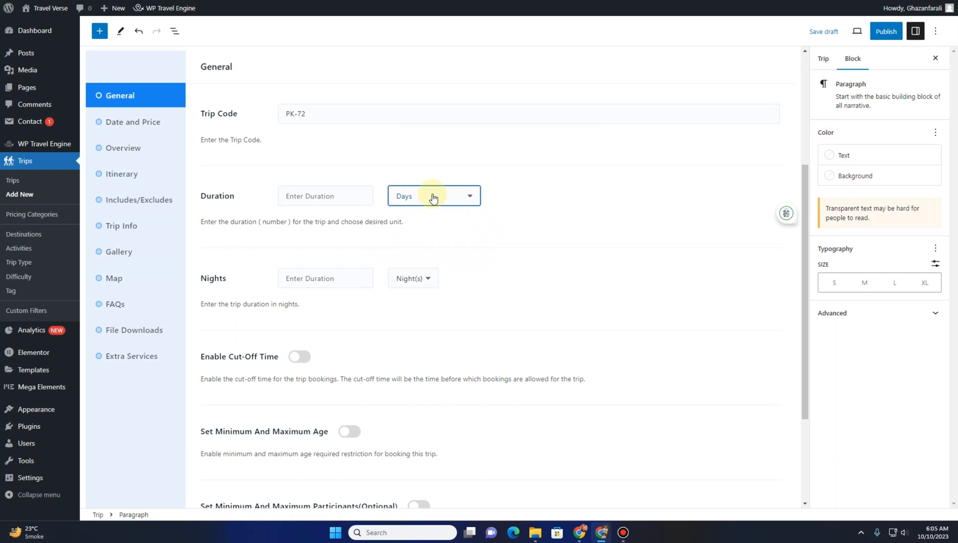
{"action": "left_click", "coordinate": [322, 196]}
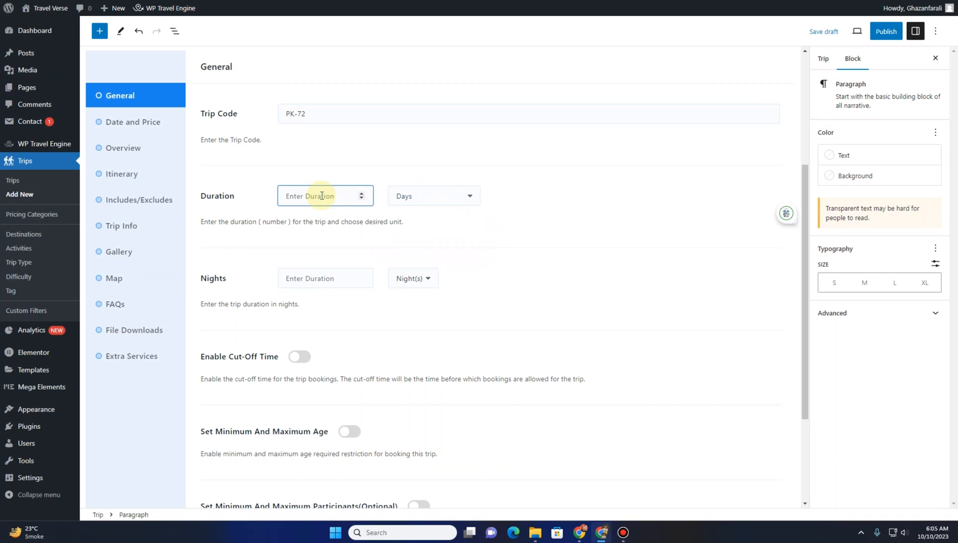
{"action": "type", "text": "10"}
{"action": "left_click", "coordinate": [438, 197]}
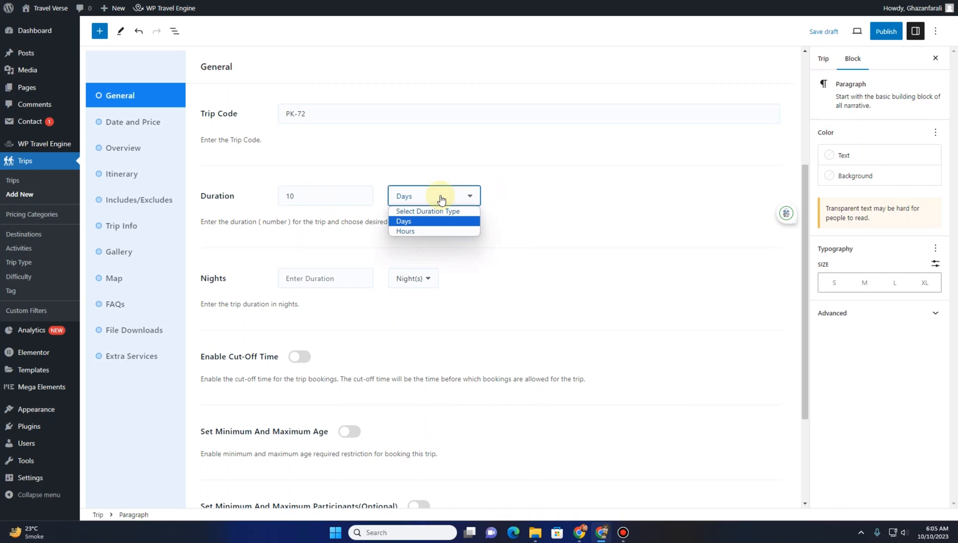
{"action": "left_click", "coordinate": [425, 221]}
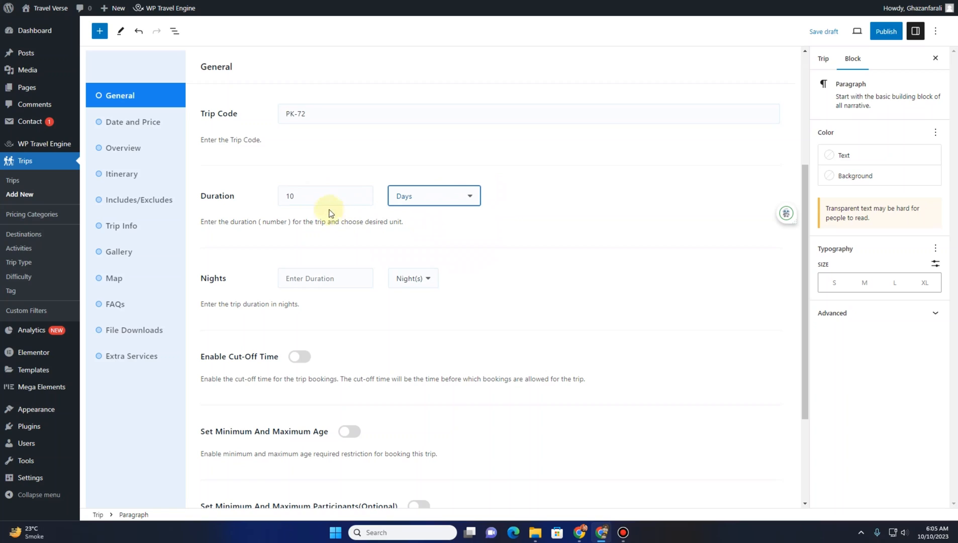
{"action": "left_click", "coordinate": [313, 200]}
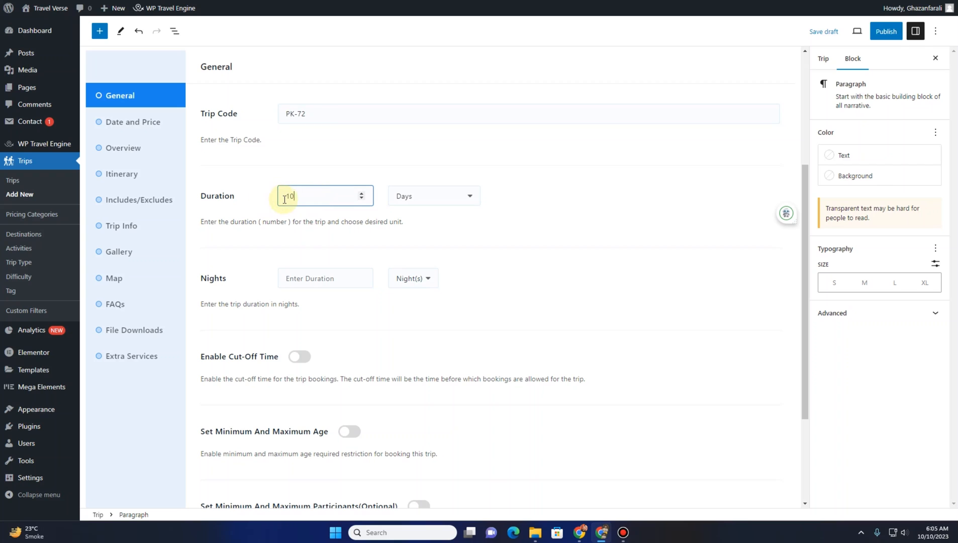
{"action": "left_click", "coordinate": [406, 195]}
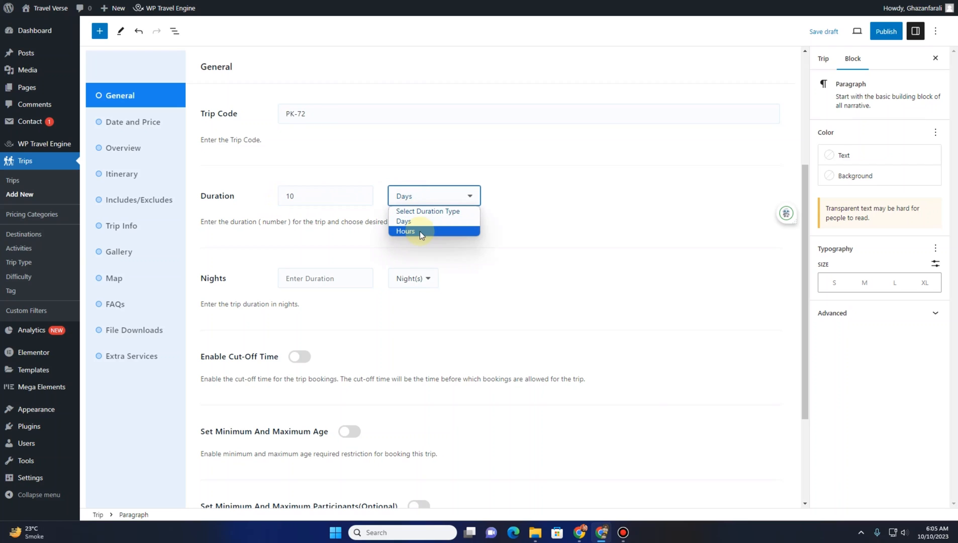
{"action": "left_click", "coordinate": [419, 232]}
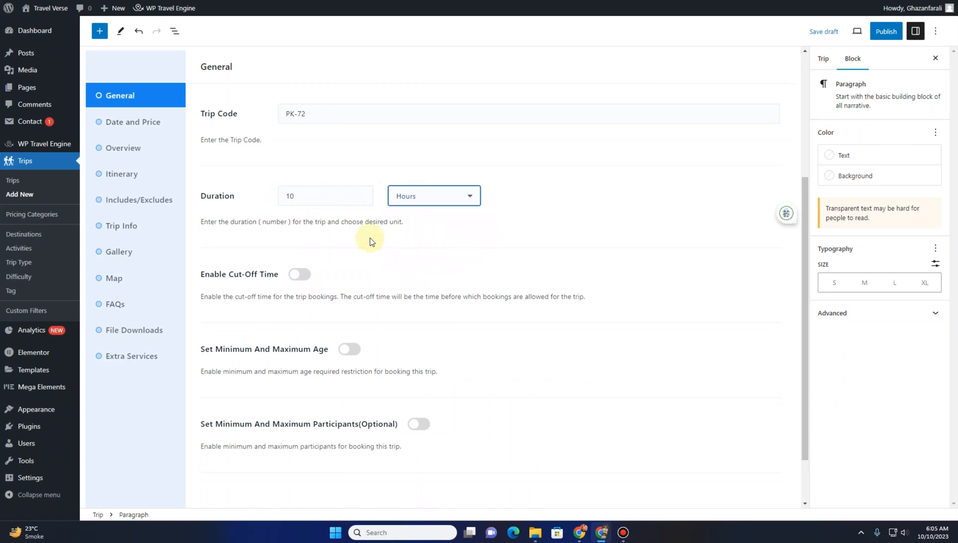
{"action": "left_click", "coordinate": [406, 196]}
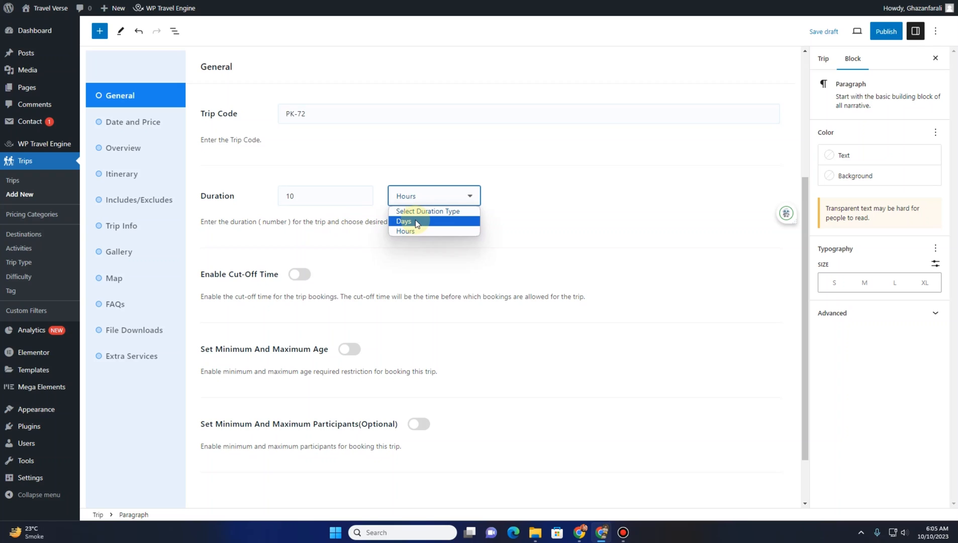
{"action": "left_click", "coordinate": [415, 221]}
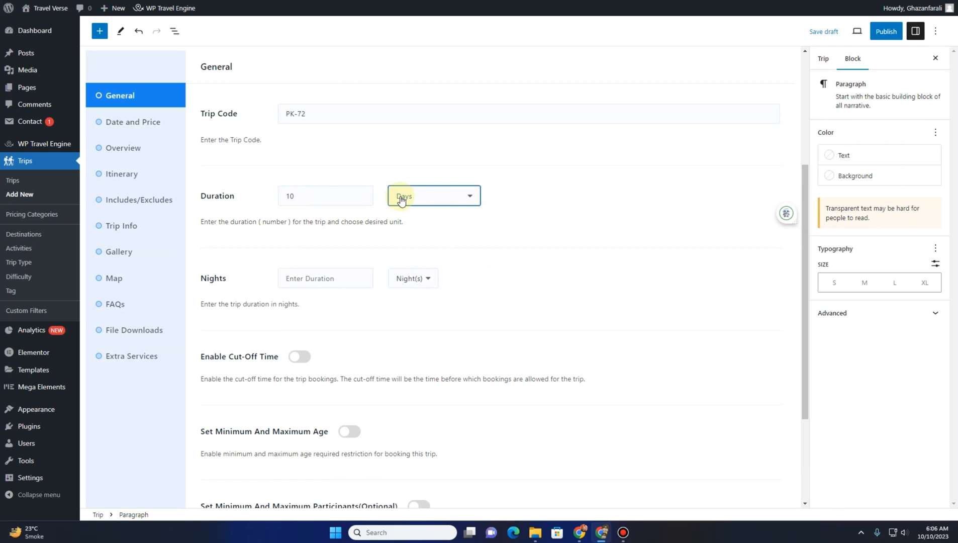
Set the trip's nights to 9 Night(s) and turn on Enable Cut-Off Time
{"action": "scroll", "coordinate": [282, 226], "scroll_direction": "down", "scroll_amount": 2}
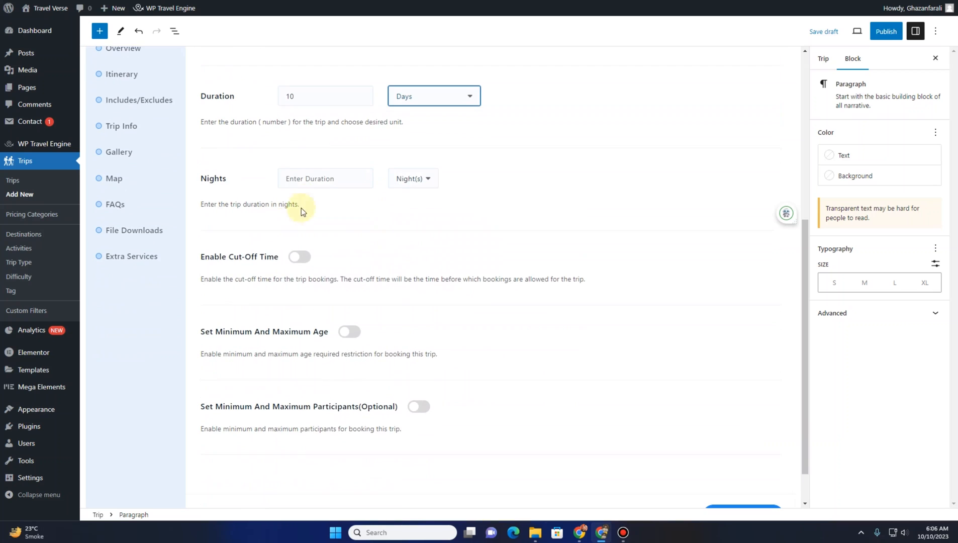
{"action": "left_click", "coordinate": [318, 182]}
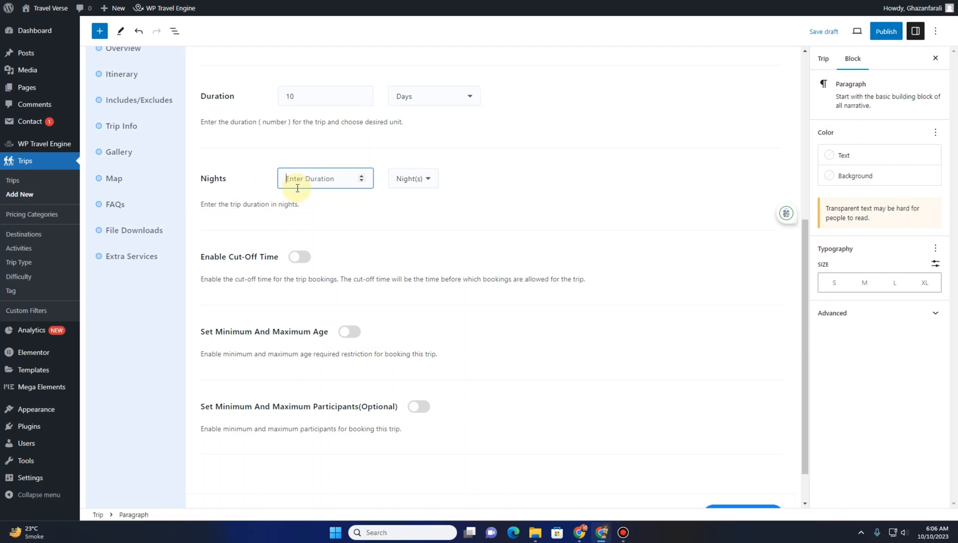
{"action": "type", "text": "9"}
{"action": "left_click", "coordinate": [415, 180]}
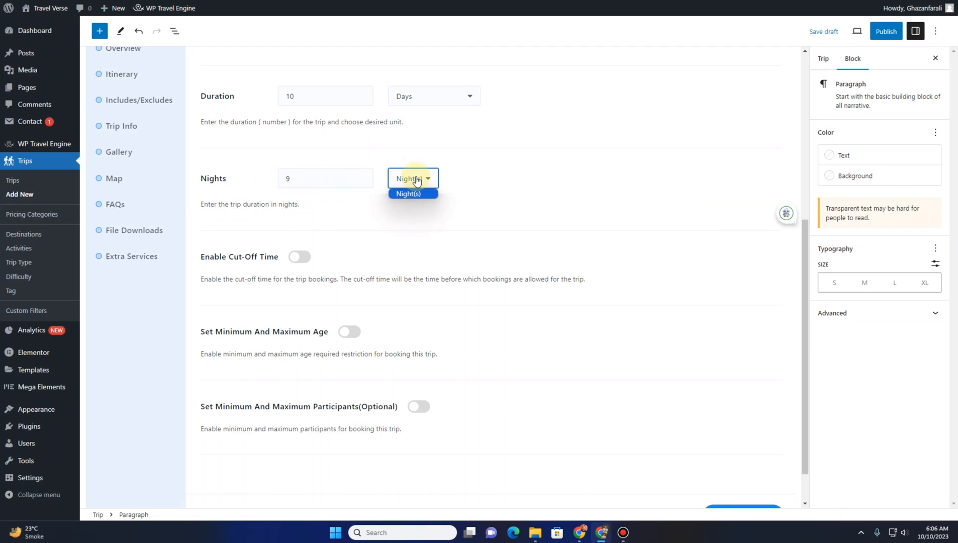
{"action": "left_click", "coordinate": [409, 193]}
{"action": "scroll", "coordinate": [245, 221], "scroll_direction": "down", "scroll_amount": 1}
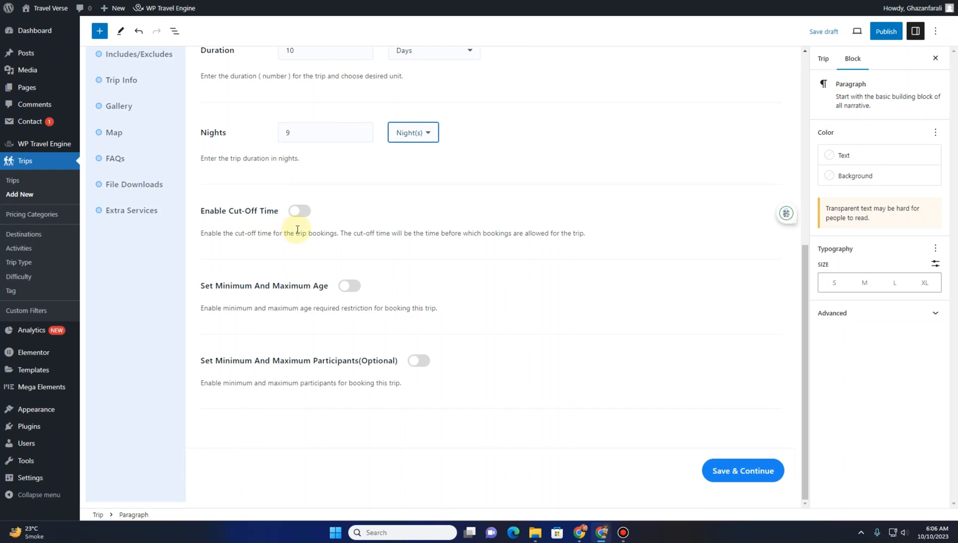
{"action": "left_click", "coordinate": [302, 211]}
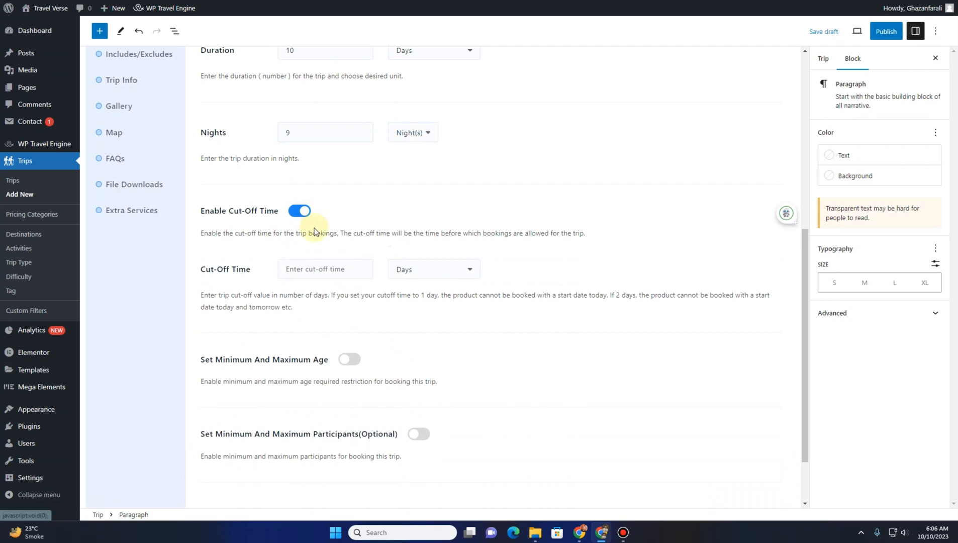
Set the trip's cut-off time to 02 Days
{"action": "left_click", "coordinate": [336, 271]}
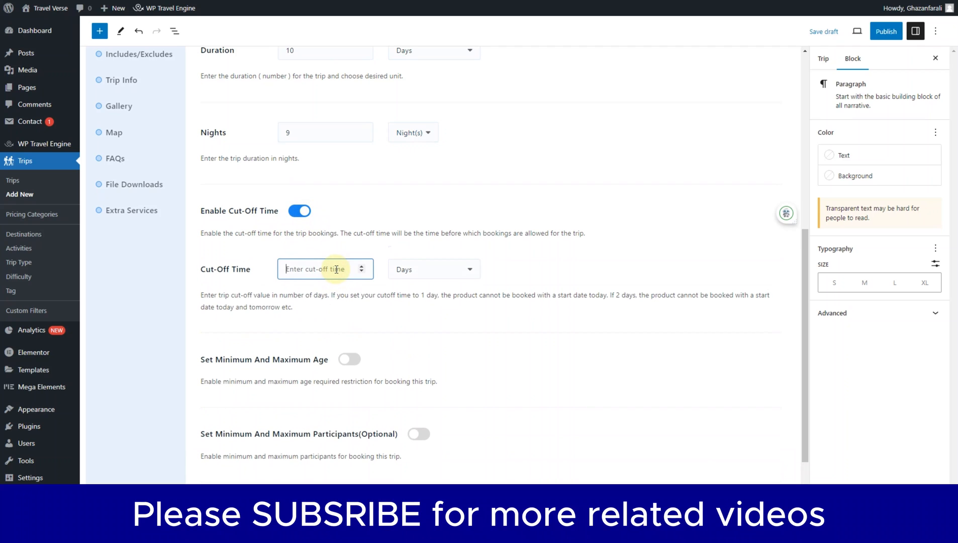
{"action": "type", "text": "02"}
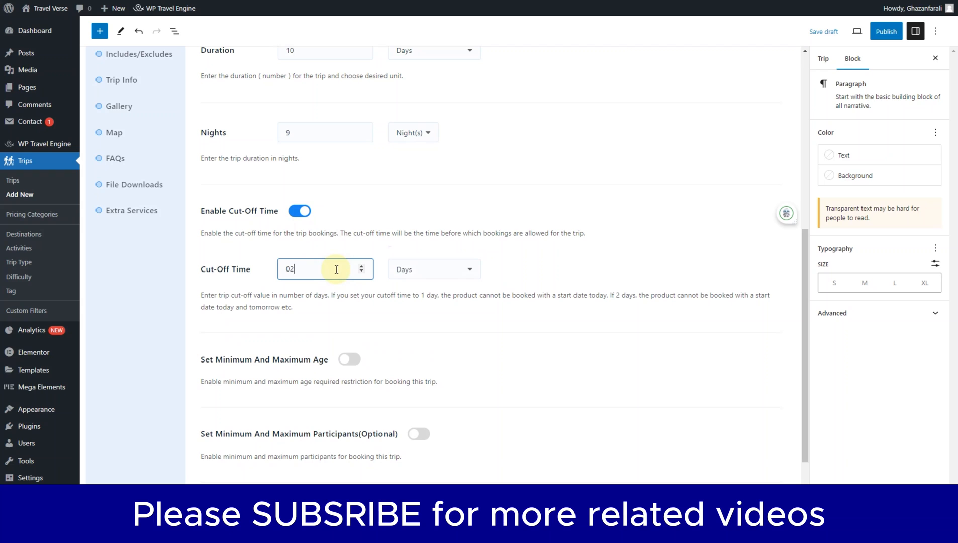
{"action": "left_click", "coordinate": [332, 242]}
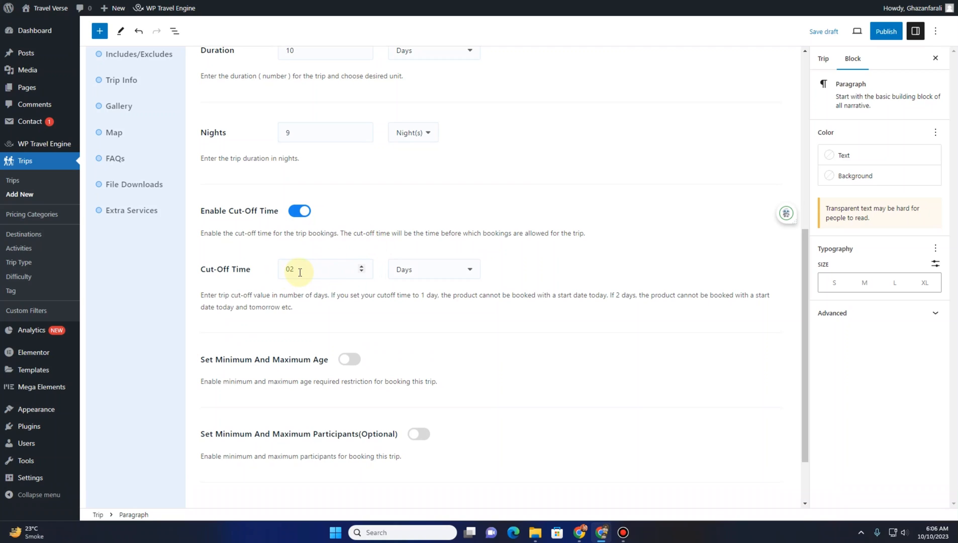
Enable the minimum and maximum age restriction with a minimum age of 18 and maximum of 40
{"action": "scroll", "coordinate": [289, 335], "scroll_direction": "down", "scroll_amount": 2}
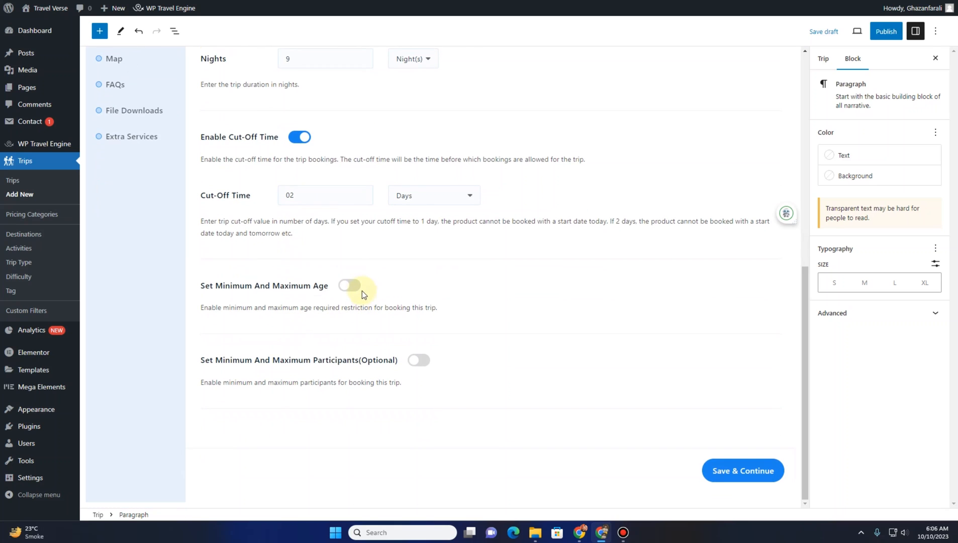
{"action": "left_click", "coordinate": [359, 289]}
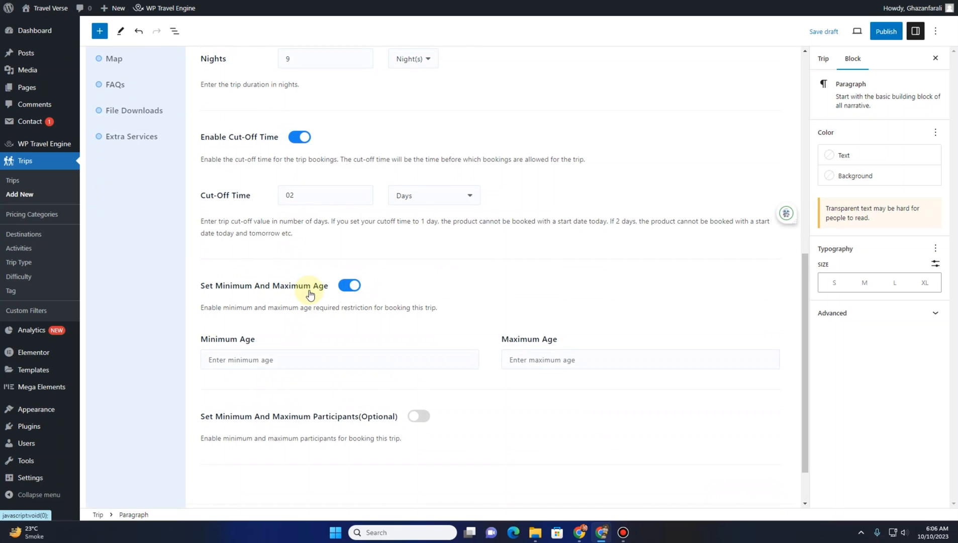
{"action": "left_click", "coordinate": [270, 359]}
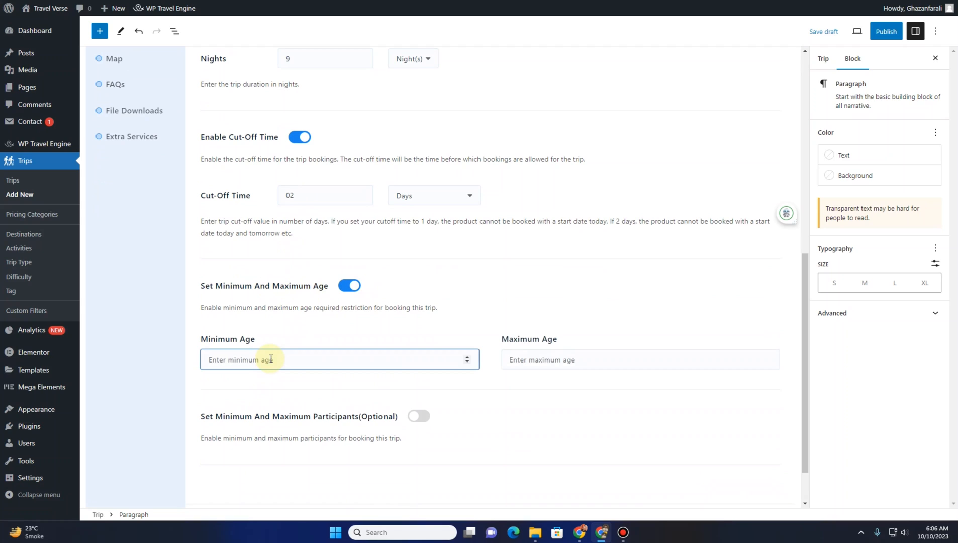
{"action": "type", "text": "18"}
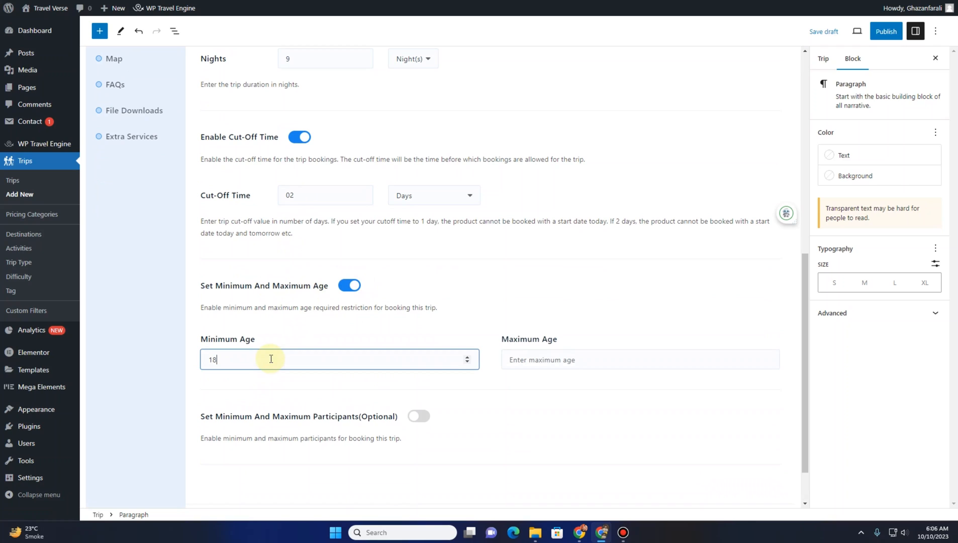
{"action": "left_click", "coordinate": [550, 361]}
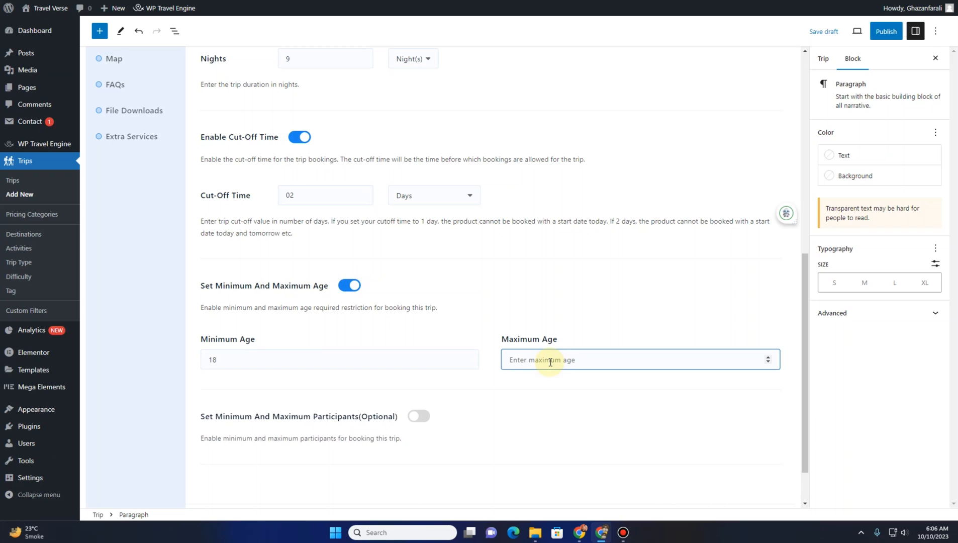
{"action": "type", "text": "40"}
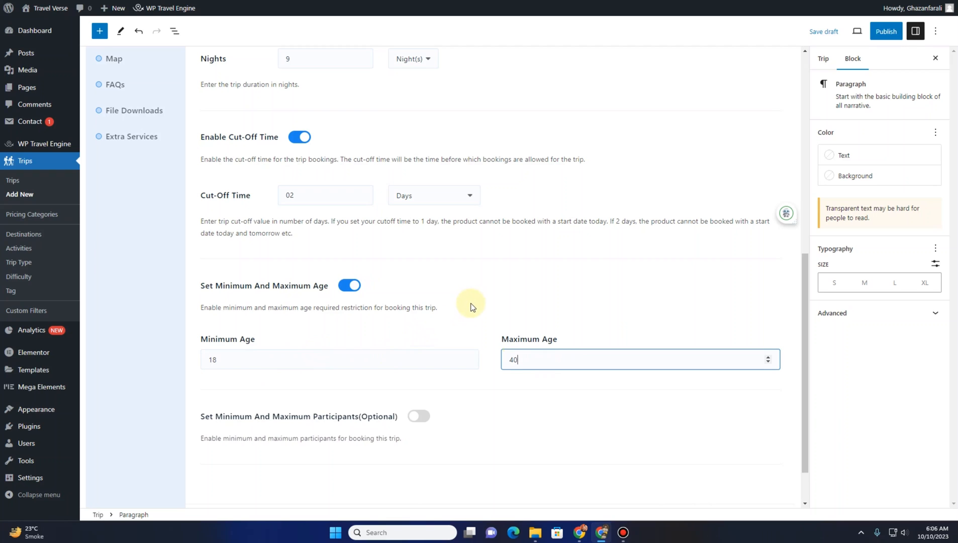
Enable participant limits with minimum 2 and maximum 4 participants, then save and continue
{"action": "scroll", "coordinate": [467, 314], "scroll_direction": "down", "scroll_amount": 2}
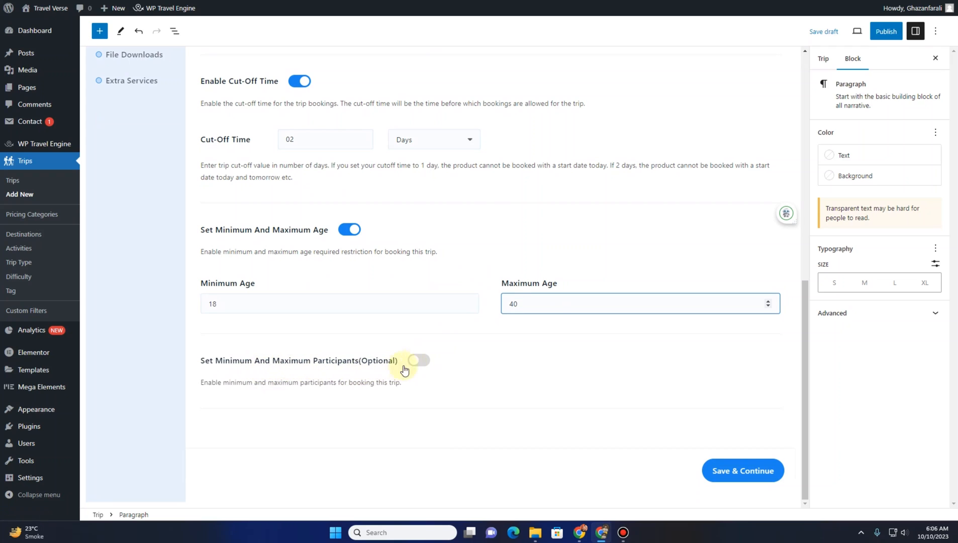
{"action": "left_click", "coordinate": [426, 361]}
{"action": "scroll", "coordinate": [351, 396], "scroll_direction": "down", "scroll_amount": 2}
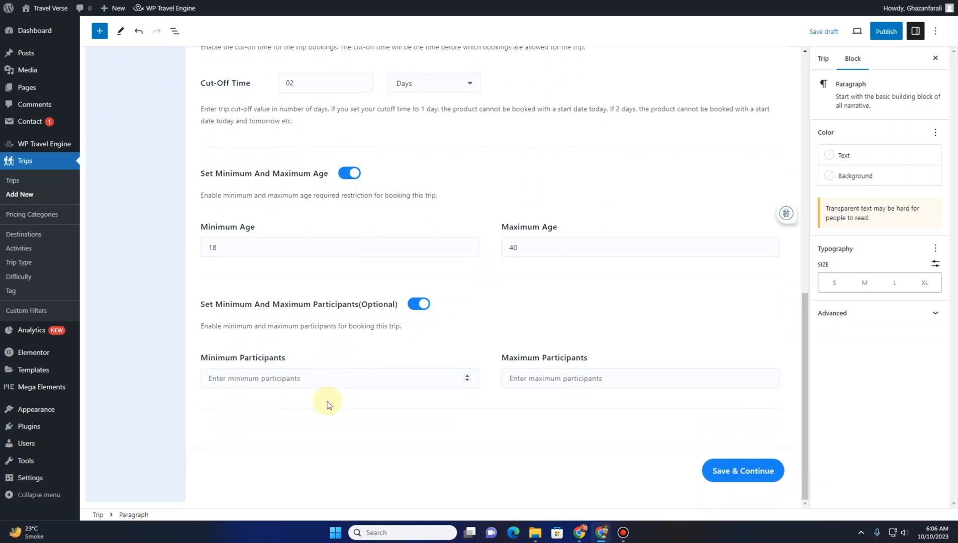
{"action": "left_click", "coordinate": [298, 382]}
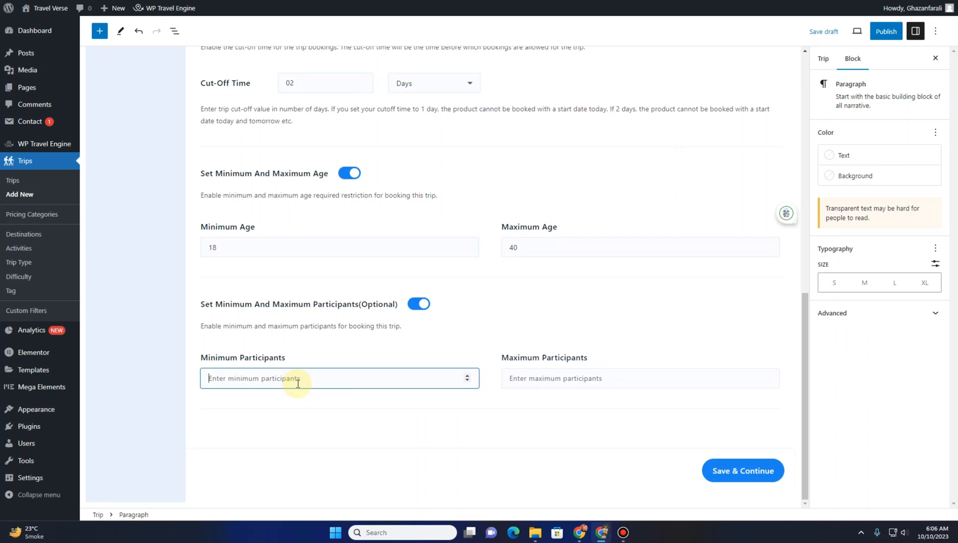
{"action": "type", "text": "2"}
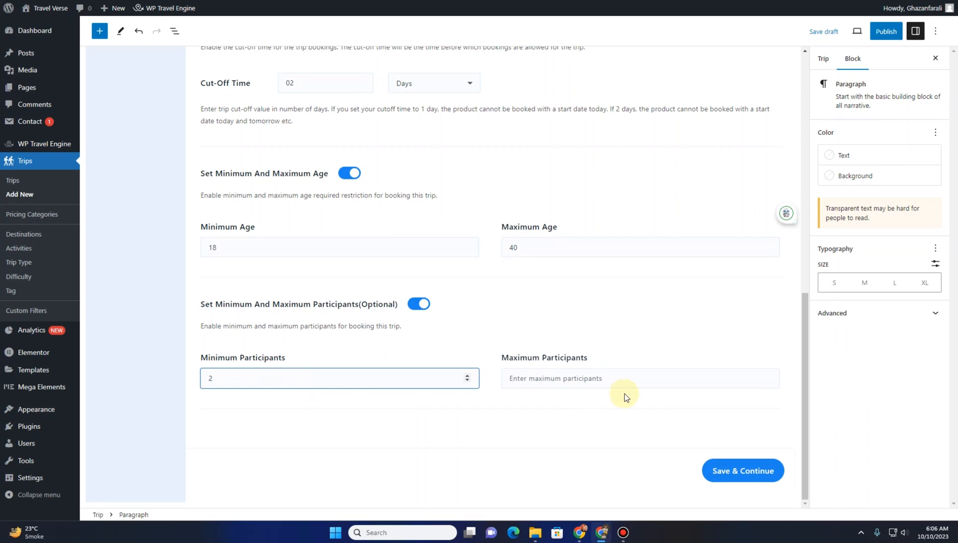
{"action": "left_click", "coordinate": [572, 377]}
{"action": "type", "text": "4"}
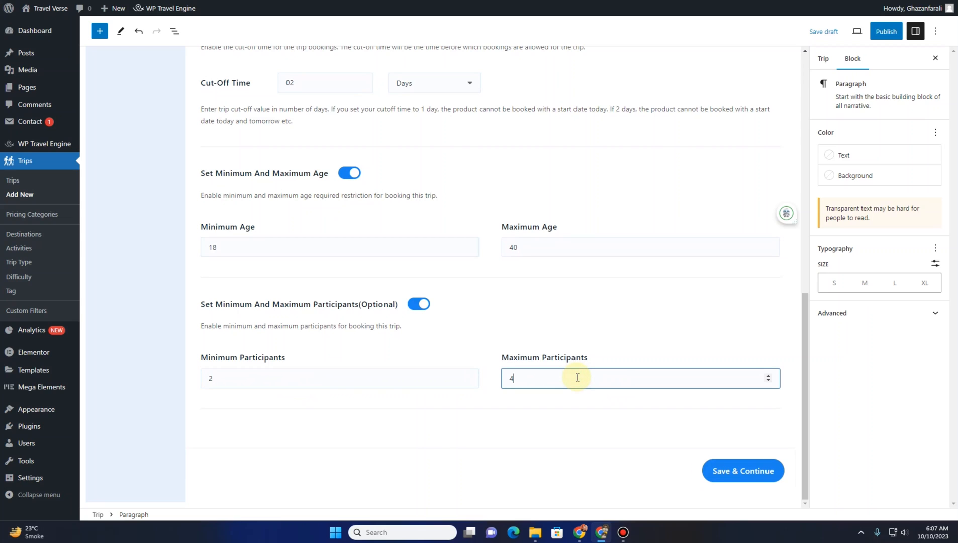
{"action": "left_click", "coordinate": [765, 483]}
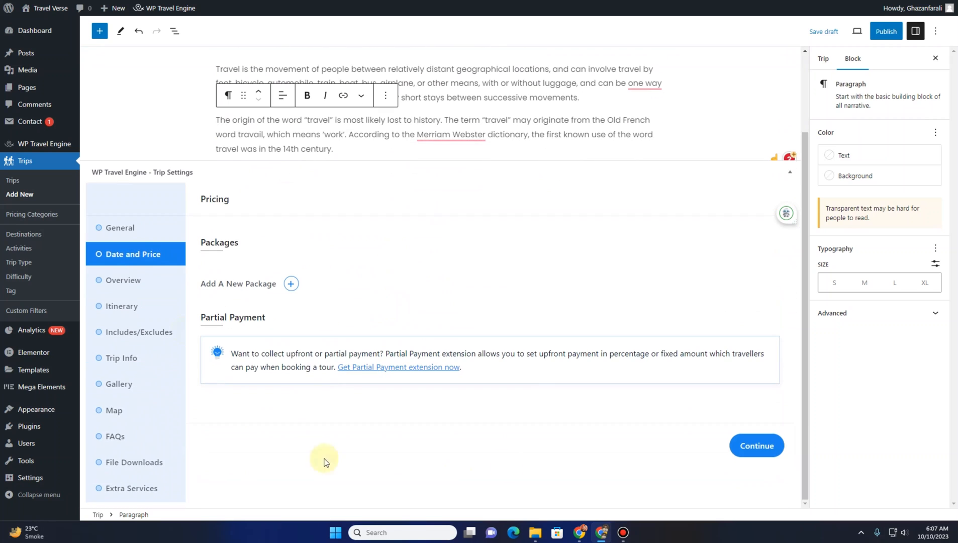
Add a new trip package named Travel Explorers under Date and Price
{"action": "left_click", "coordinate": [823, 59]}
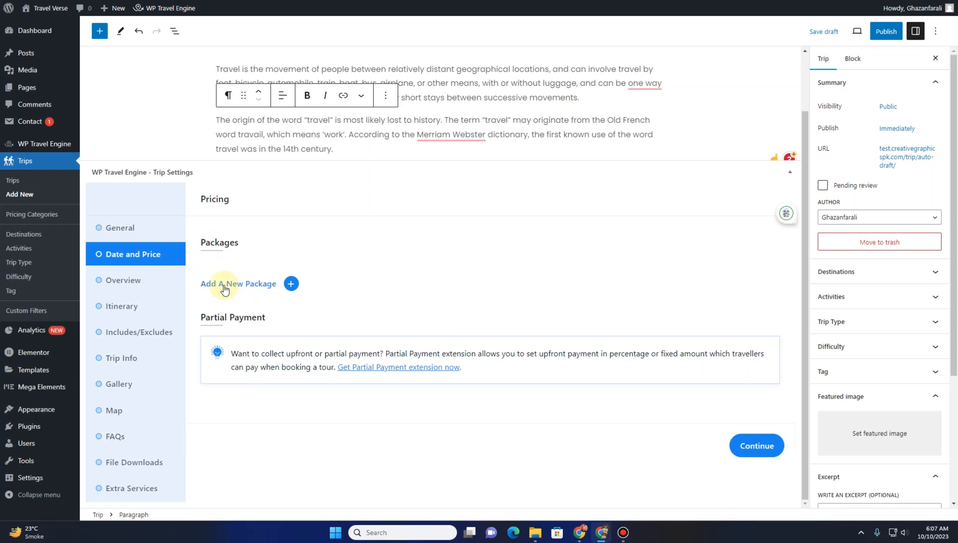
{"action": "left_click", "coordinate": [292, 284]}
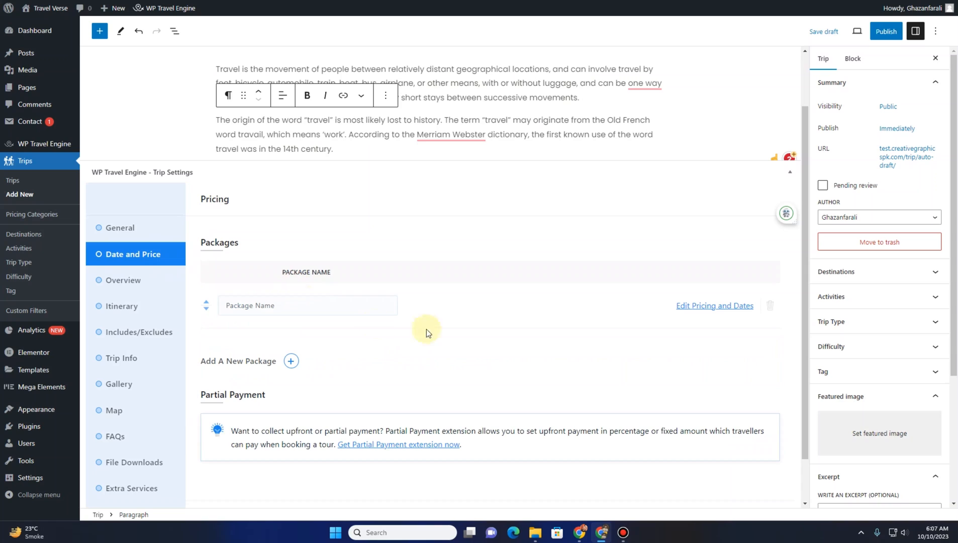
{"action": "left_click", "coordinate": [281, 305]}
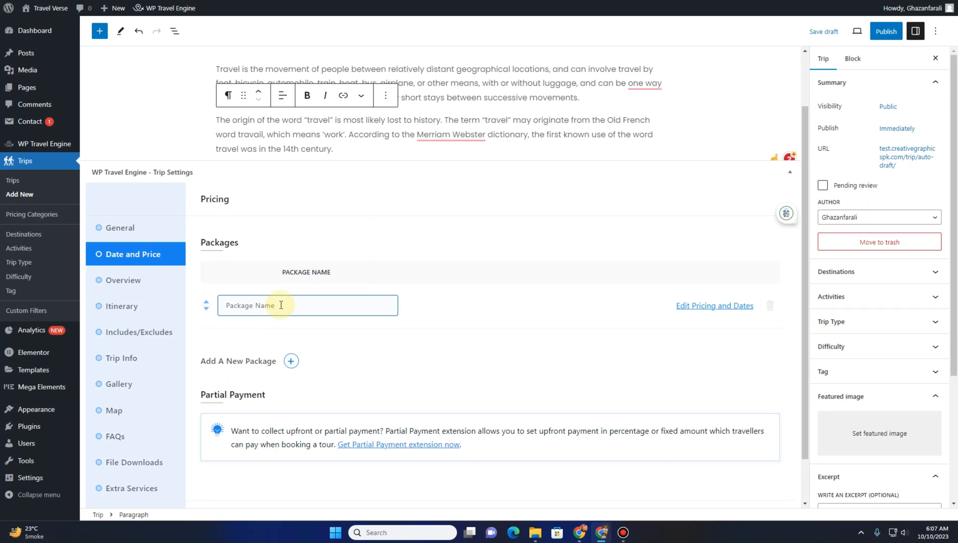
{"action": "type", "text": "Travel Explorers"}
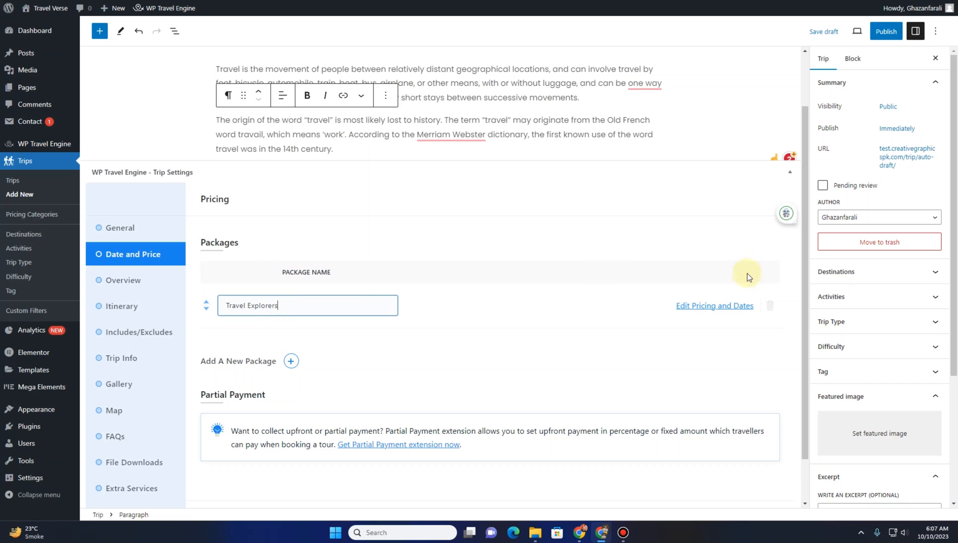
Open the package's pricing, select the Couples category and set its price to $100
{"action": "left_click", "coordinate": [702, 306]}
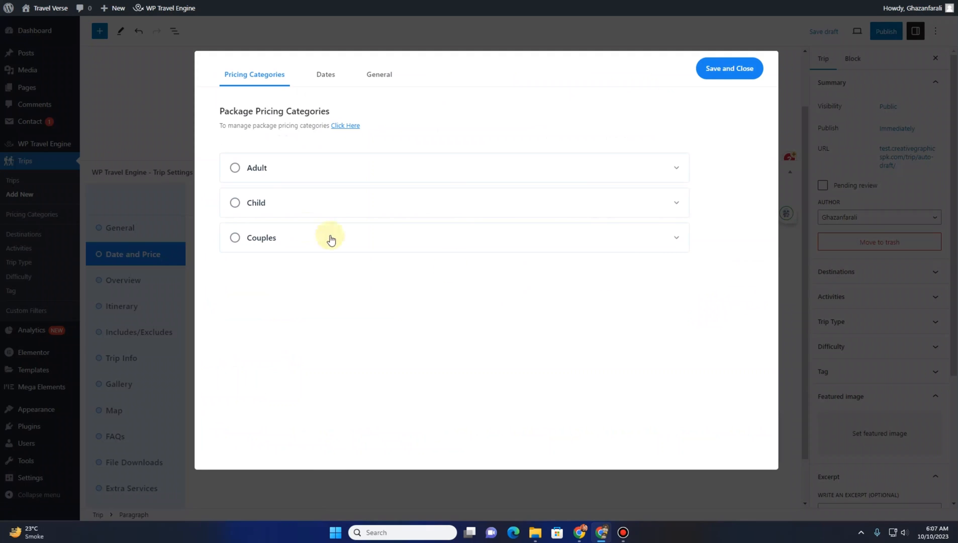
{"action": "left_click", "coordinate": [267, 243]}
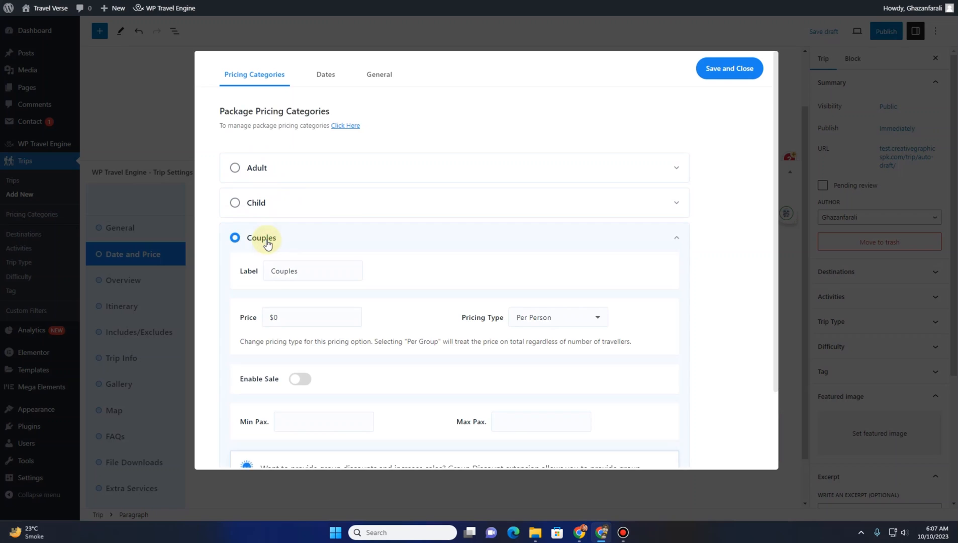
{"action": "scroll", "coordinate": [266, 249], "scroll_direction": "down", "scroll_amount": 2}
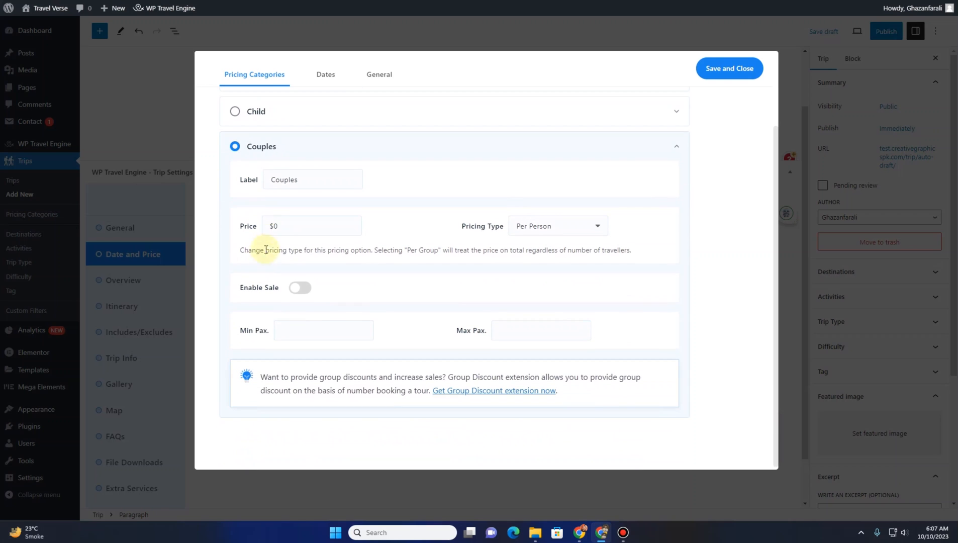
{"action": "left_click", "coordinate": [283, 228]}
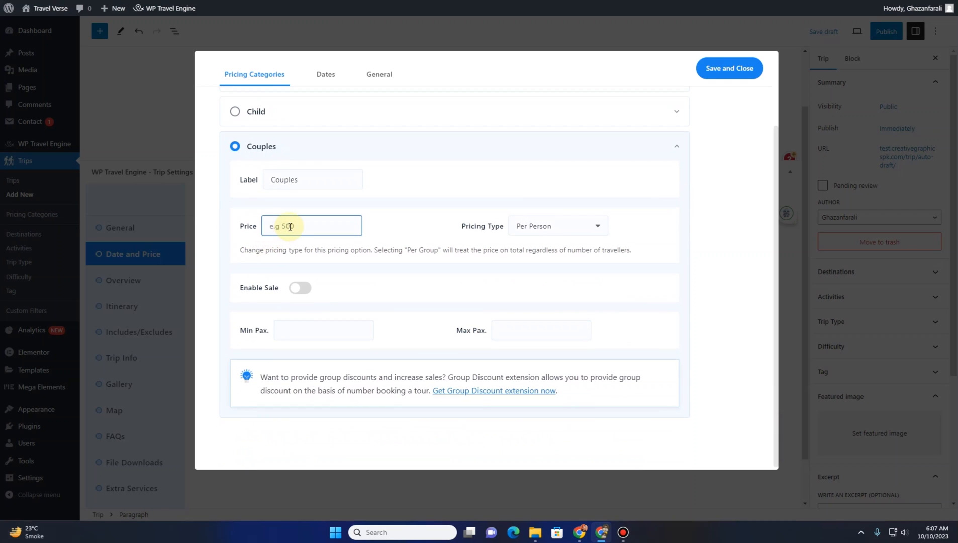
{"action": "type", "text": "100"}
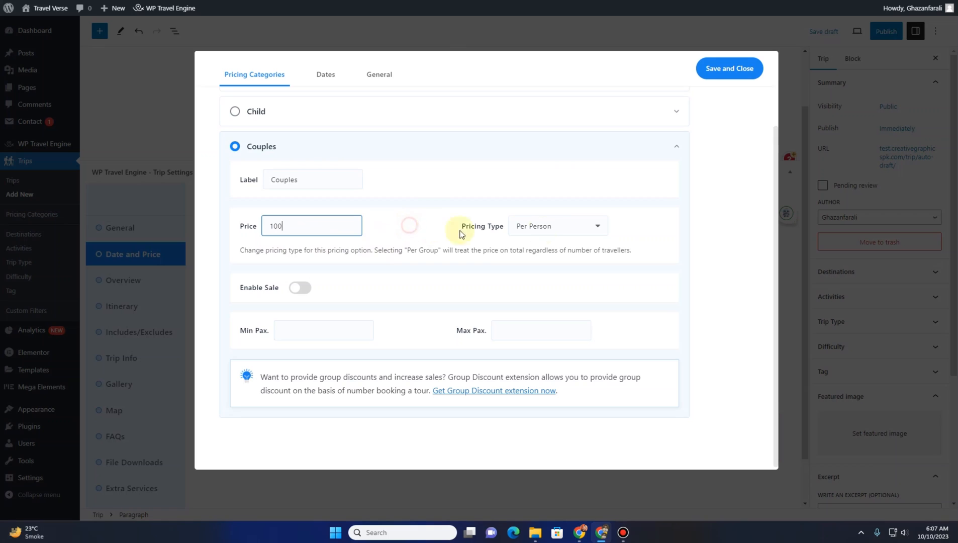
{"action": "left_click", "coordinate": [562, 233]}
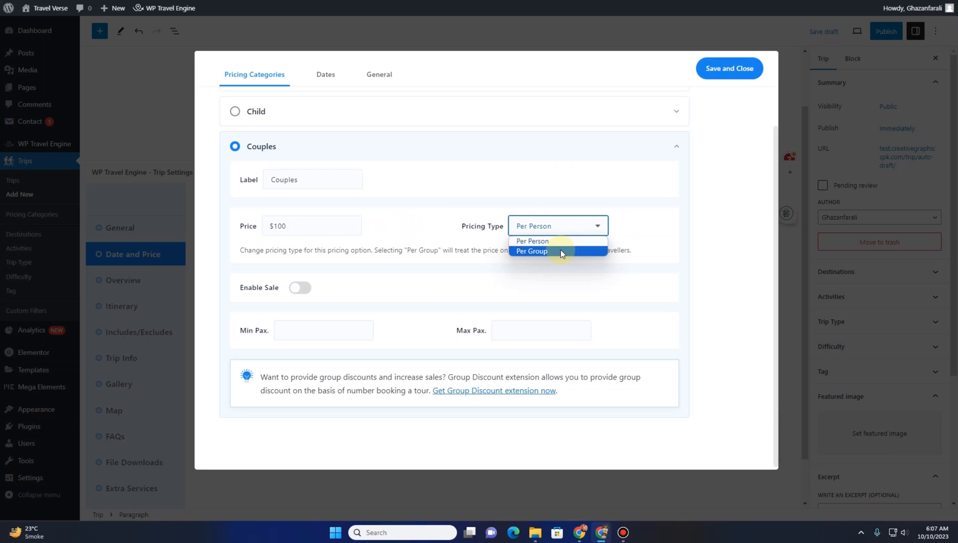
{"action": "left_click", "coordinate": [560, 249]}
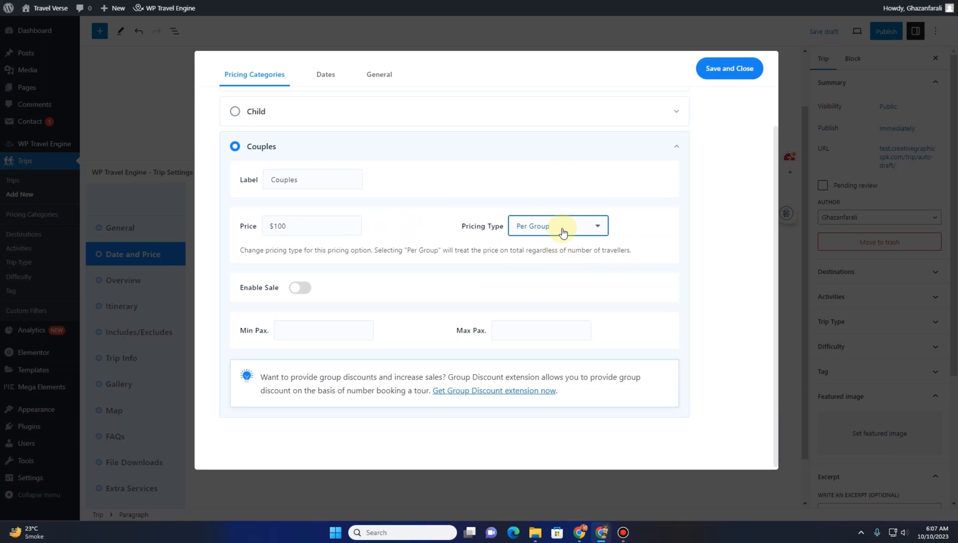
{"action": "left_click", "coordinate": [562, 231]}
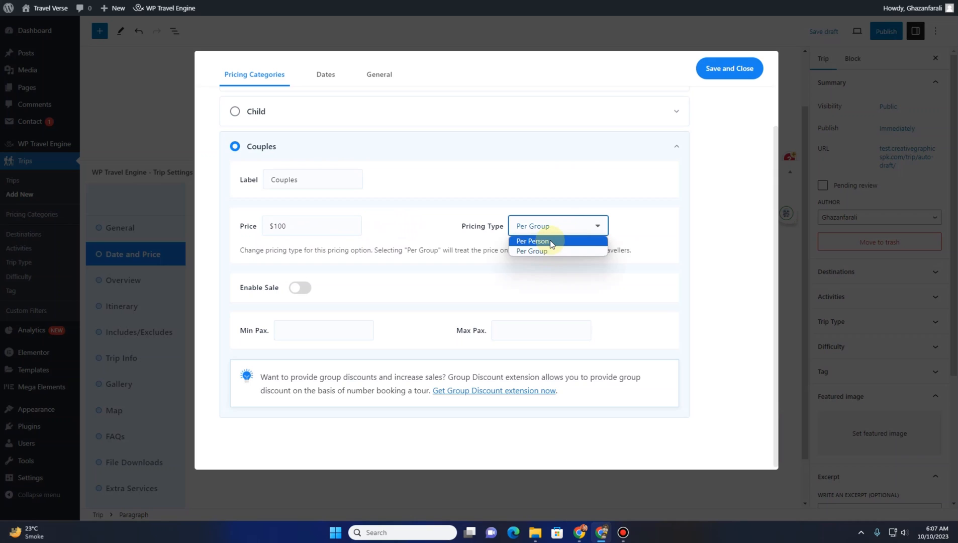
{"action": "left_click", "coordinate": [550, 242]}
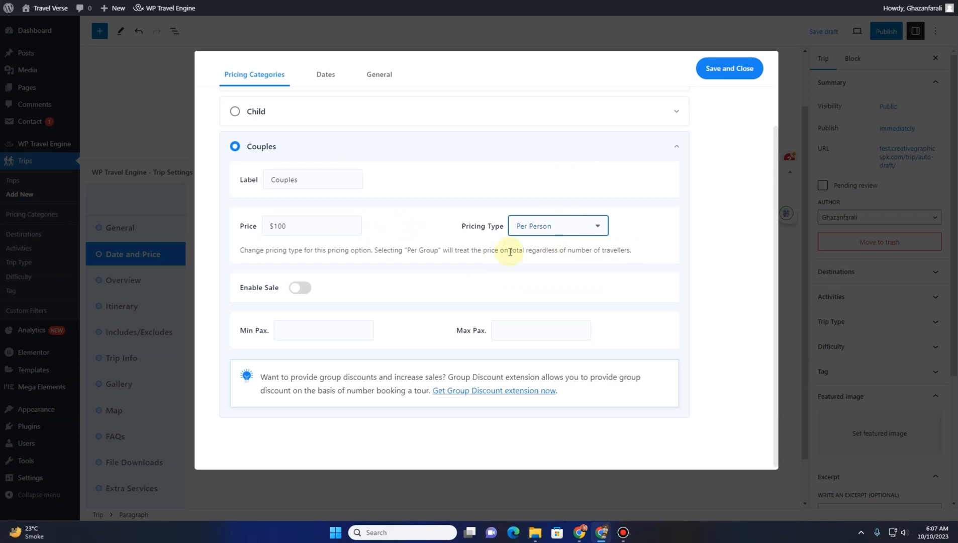
Enable a $95 sale price for Couples and set Min Pax to 50 and Max Pax to 95
{"action": "left_click", "coordinate": [302, 289]}
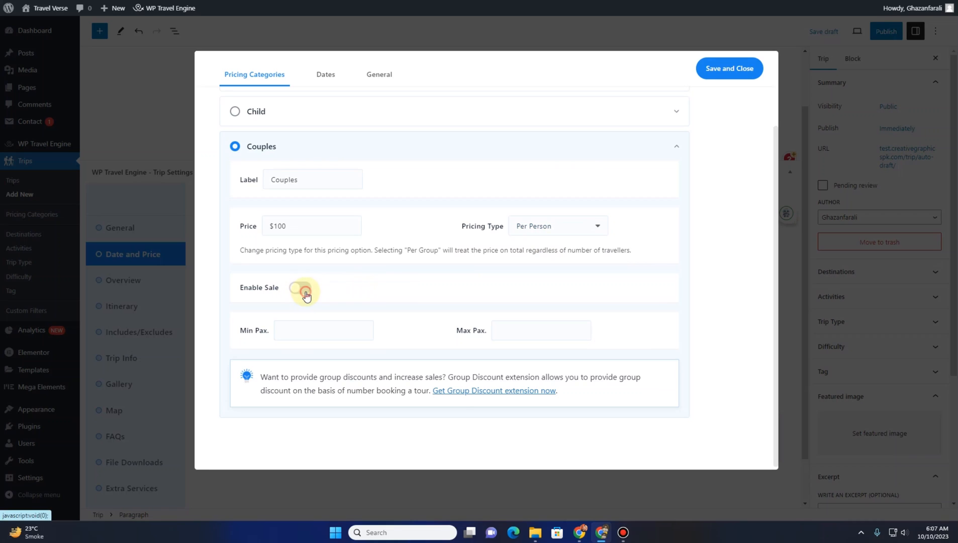
{"action": "left_click", "coordinate": [353, 289]}
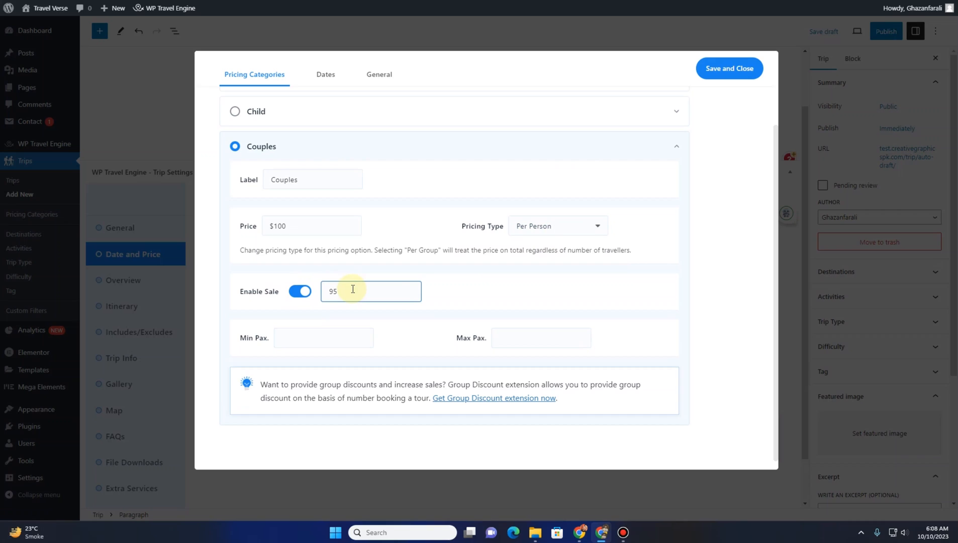
{"action": "left_click", "coordinate": [298, 336]}
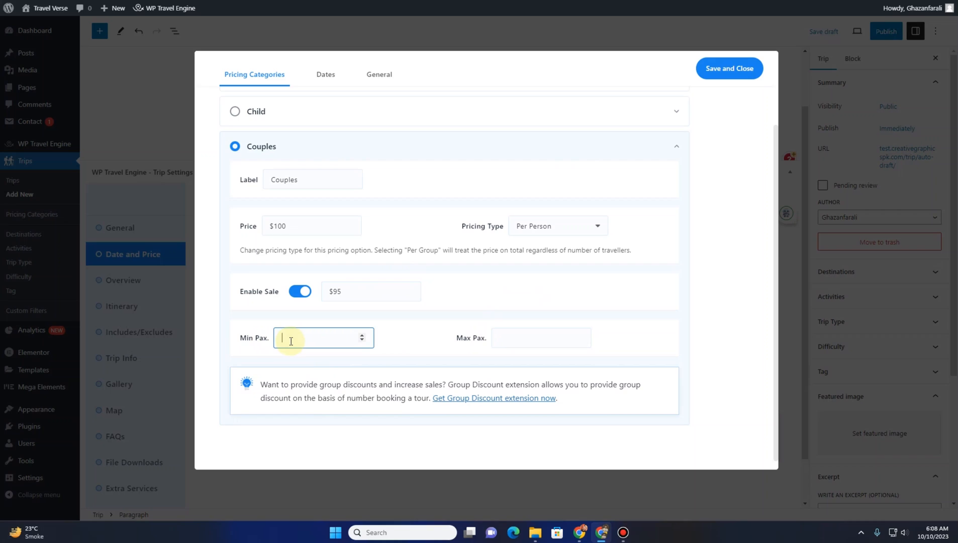
{"action": "left_click", "coordinate": [555, 336]}
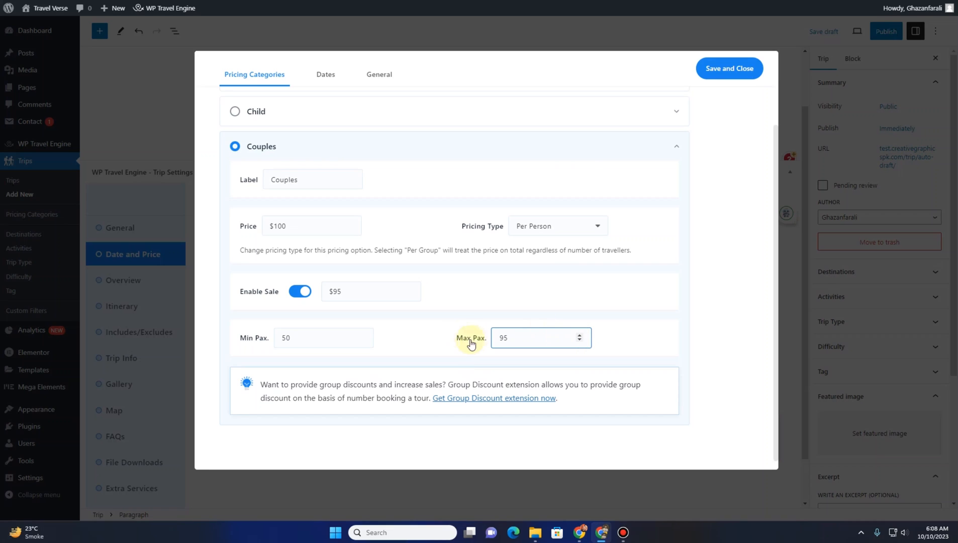
{"action": "left_click", "coordinate": [470, 401]}
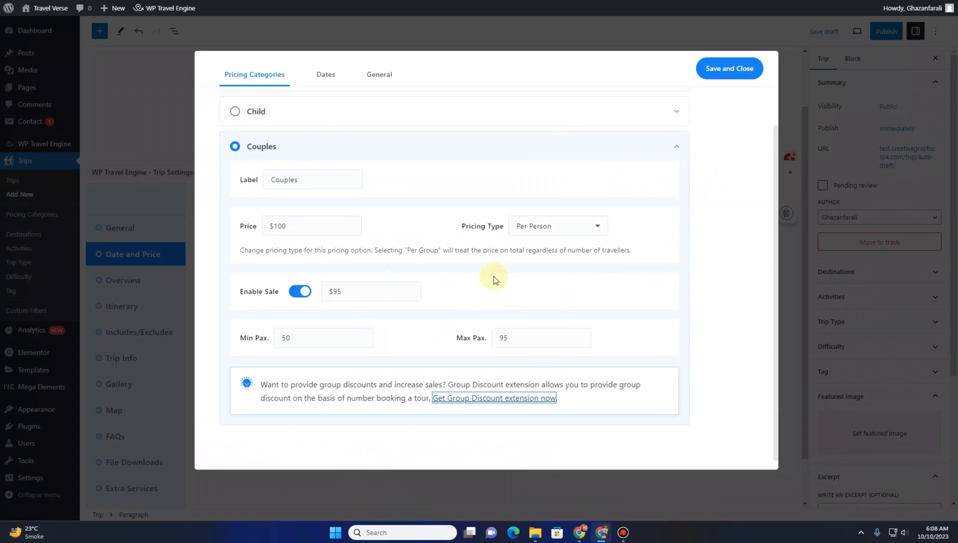
Open the package's Dates settings
{"action": "scroll", "coordinate": [436, 332], "scroll_direction": "up", "scroll_amount": 2}
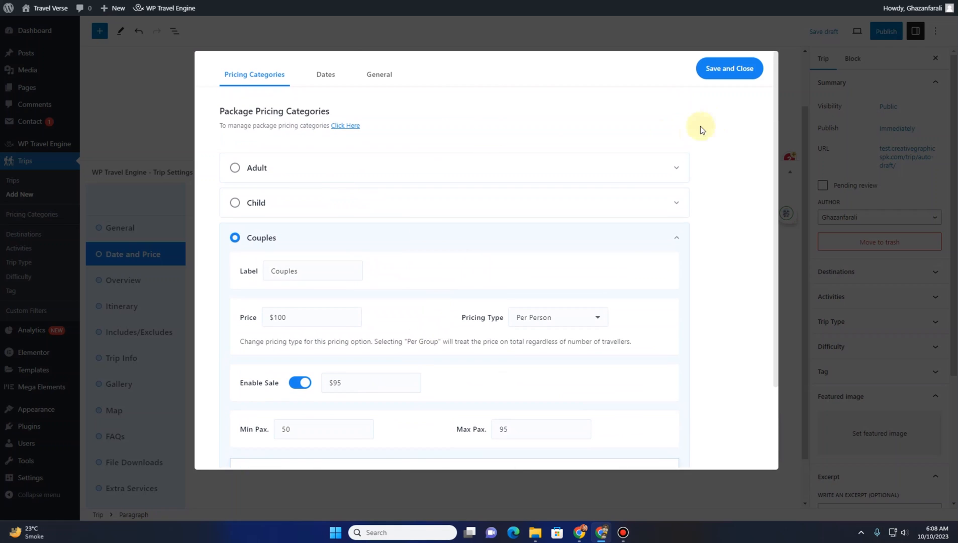
{"action": "left_click", "coordinate": [319, 78]}
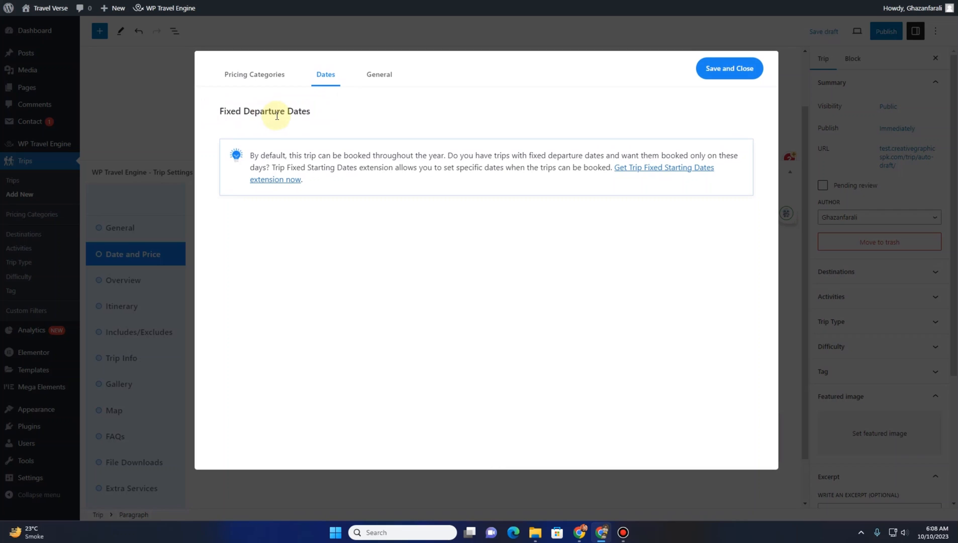
Open the Trip Fixed Starting Dates add-on page from the Dates notice and review its features
{"action": "right_click", "coordinate": [635, 170]}
{"action": "left_click", "coordinate": [644, 178]}
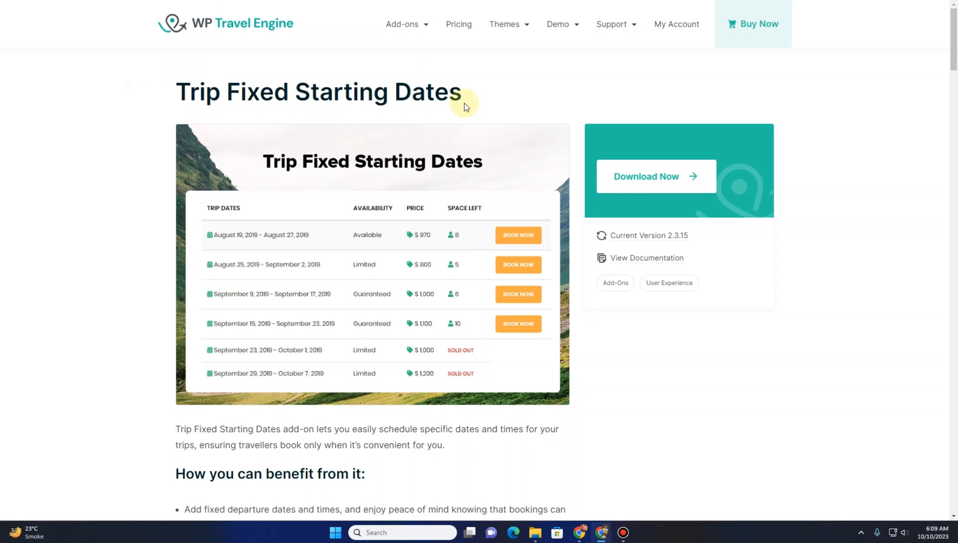
{"action": "scroll", "coordinate": [310, 267], "scroll_direction": "down", "scroll_amount": 4}
{"action": "scroll", "coordinate": [308, 274], "scroll_direction": "up", "scroll_amount": 2}
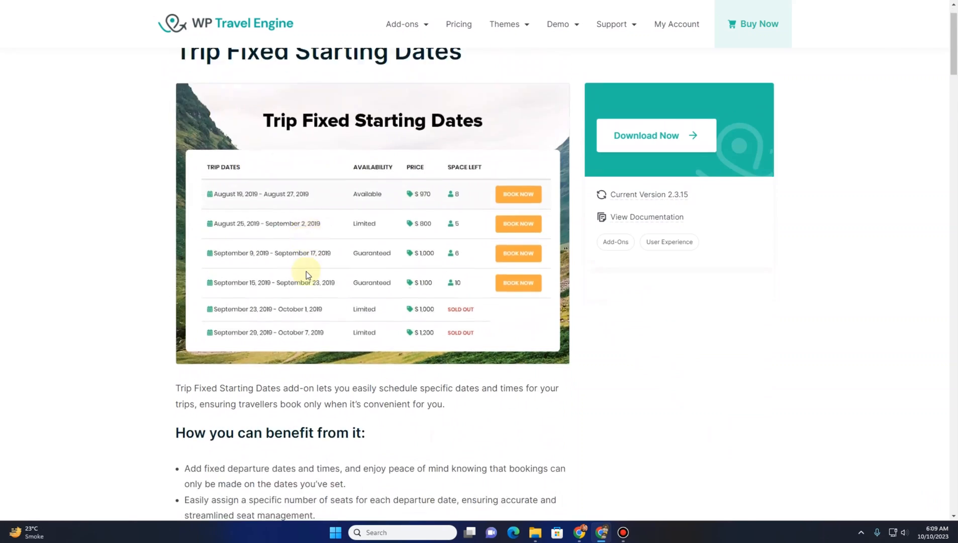
{"action": "scroll", "coordinate": [308, 275], "scroll_direction": "down", "scroll_amount": 18}
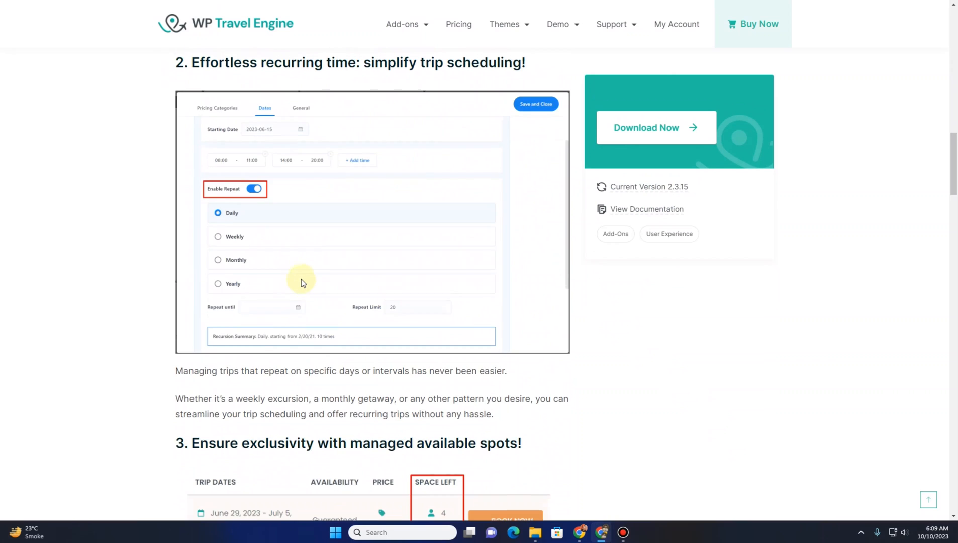
{"action": "scroll", "coordinate": [301, 278], "scroll_direction": "up", "scroll_amount": 5}
{"action": "scroll", "coordinate": [237, 252], "scroll_direction": "down", "scroll_amount": 9}
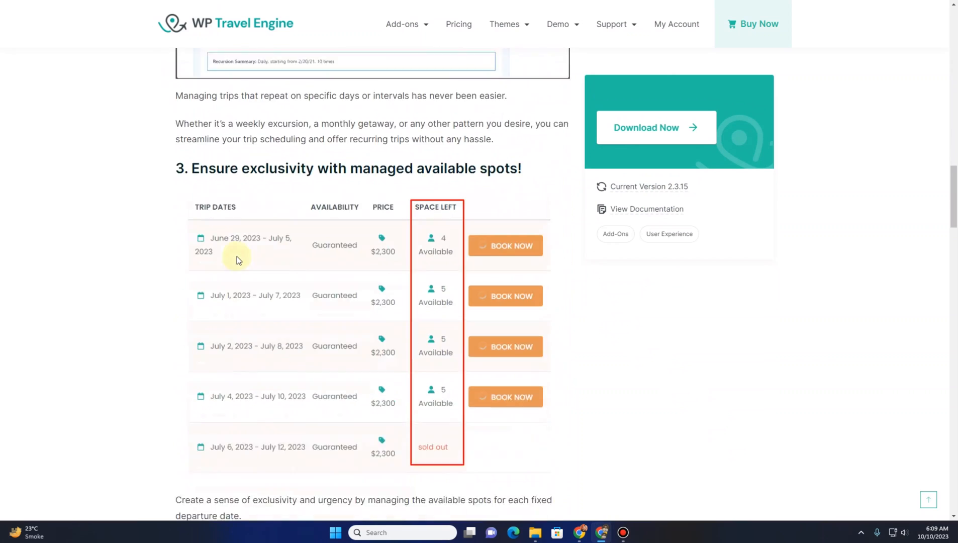
{"action": "scroll", "coordinate": [237, 256], "scroll_direction": "down", "scroll_amount": 7}
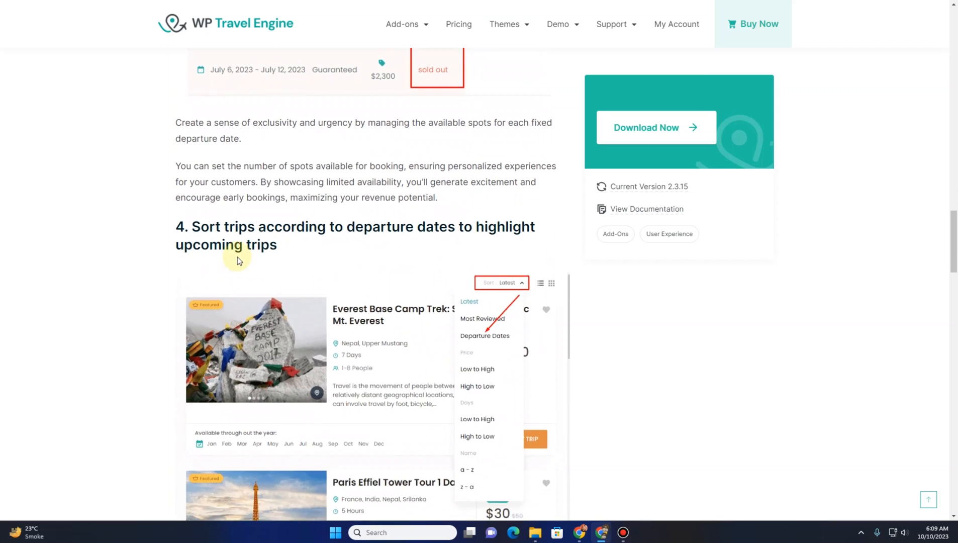
{"action": "scroll", "coordinate": [238, 257], "scroll_direction": "down", "scroll_amount": 2}
{"action": "scroll", "coordinate": [321, 282], "scroll_direction": "up", "scroll_amount": 6}
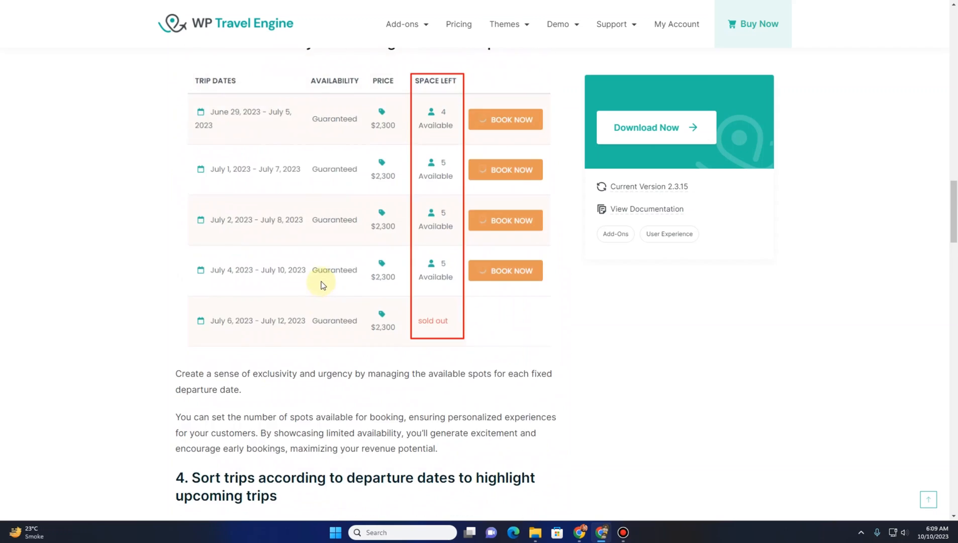
{"action": "scroll", "coordinate": [322, 284], "scroll_direction": "up", "scroll_amount": 14}
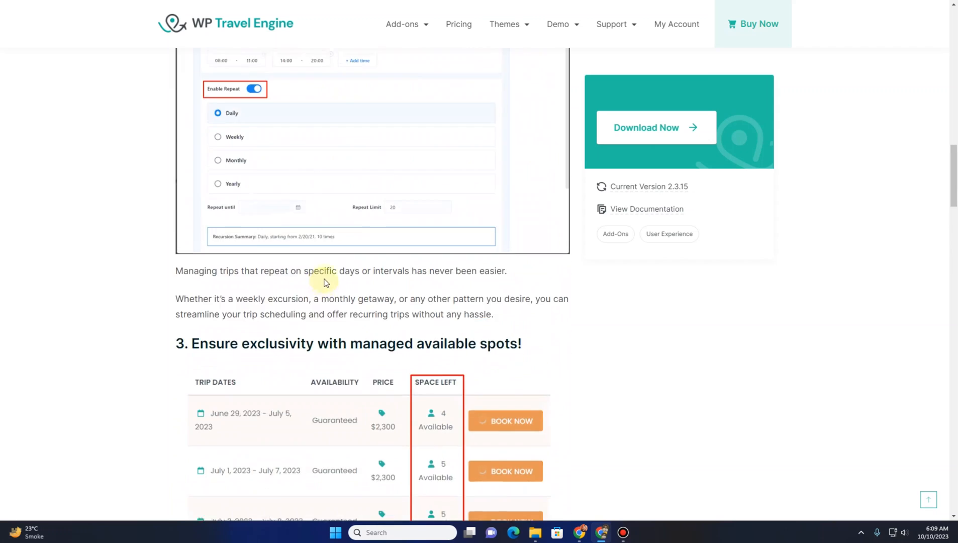
{"action": "left_click", "coordinate": [668, 132]}
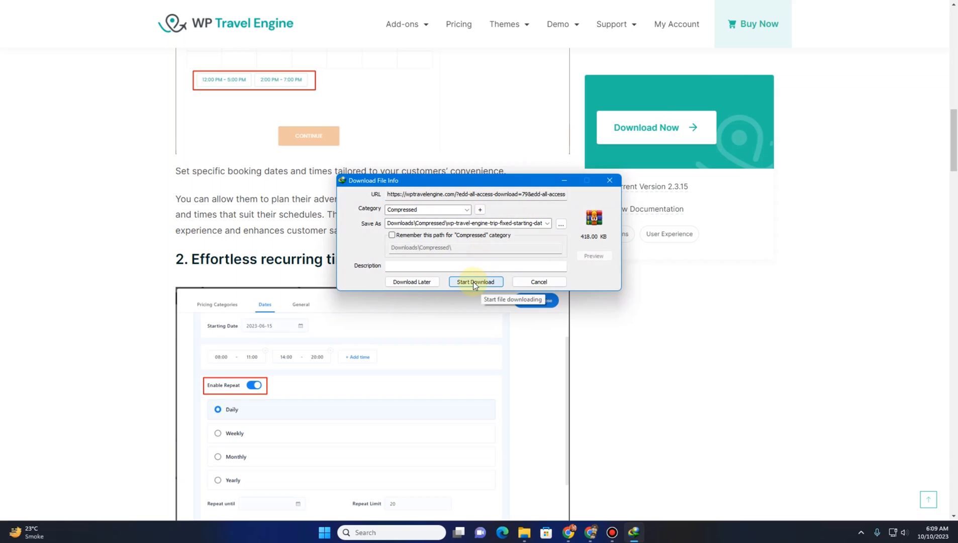
{"action": "left_click", "coordinate": [534, 281]}
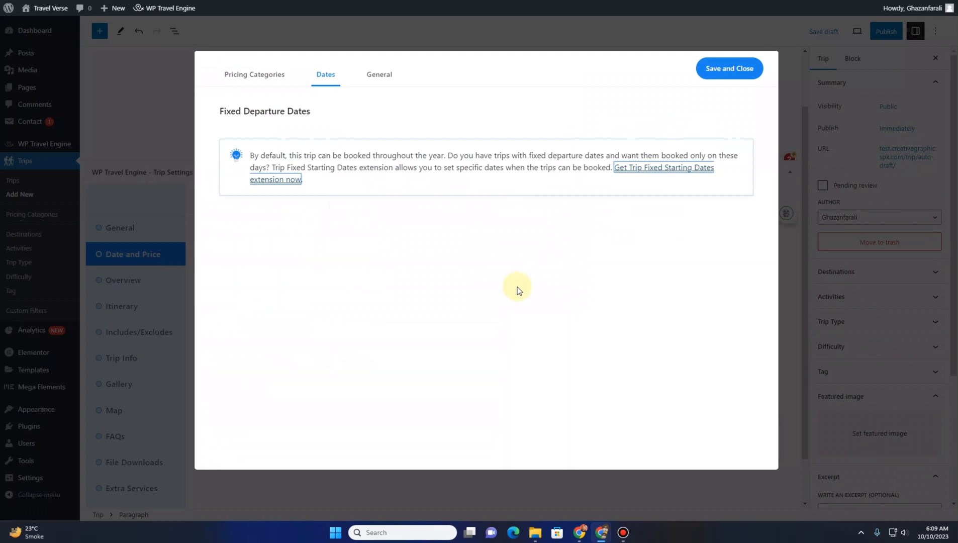
Paste the Pakistan coastline sentence copied from Wikipedia as the package's General short description, then save and close
{"action": "left_click", "coordinate": [379, 75]}
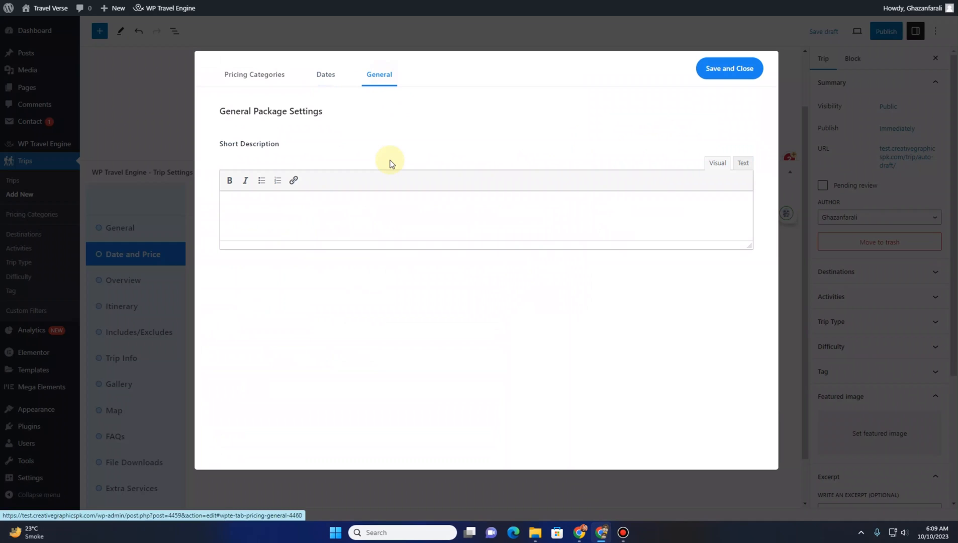
{"action": "left_click", "coordinate": [317, 225]}
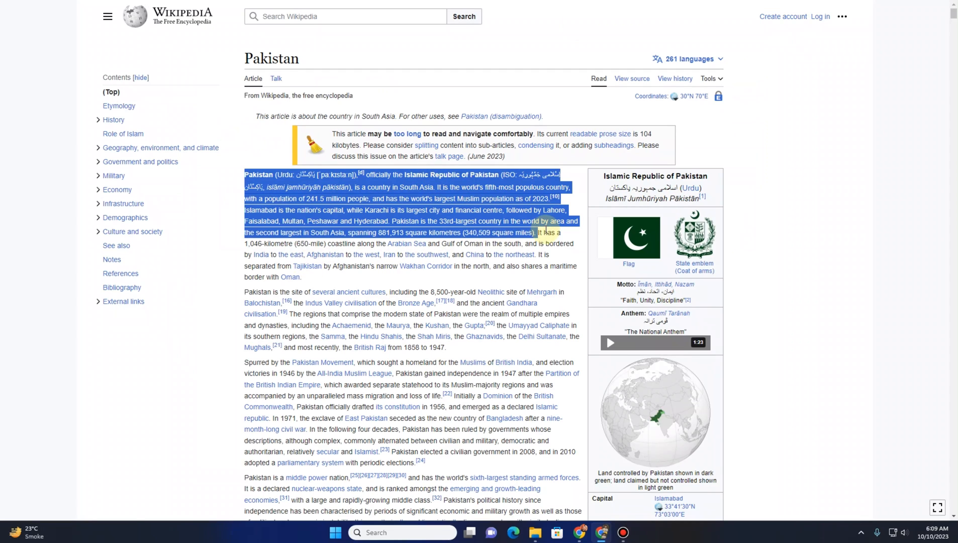
{"action": "left_click_drag", "start_coordinate": [536, 233], "coordinate": [540, 254]}
{"action": "key", "text": "ctrl+c"}
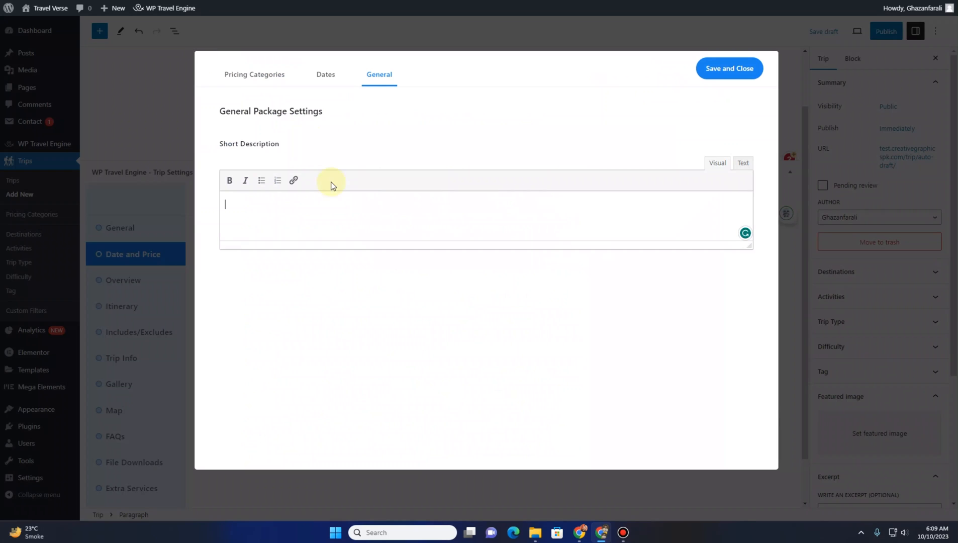
{"action": "left_click", "coordinate": [333, 211]}
{"action": "key", "text": "ctrl+v"}
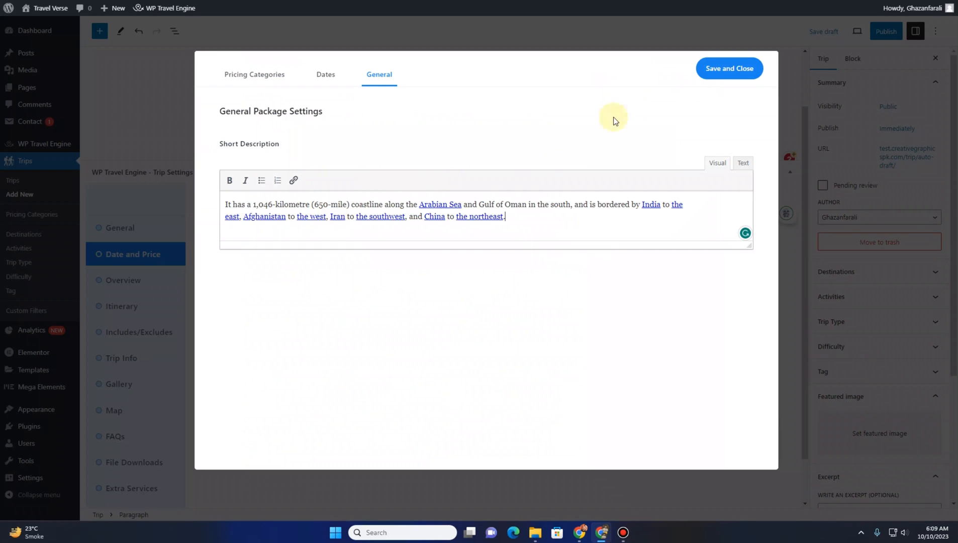
{"action": "left_click", "coordinate": [724, 75]}
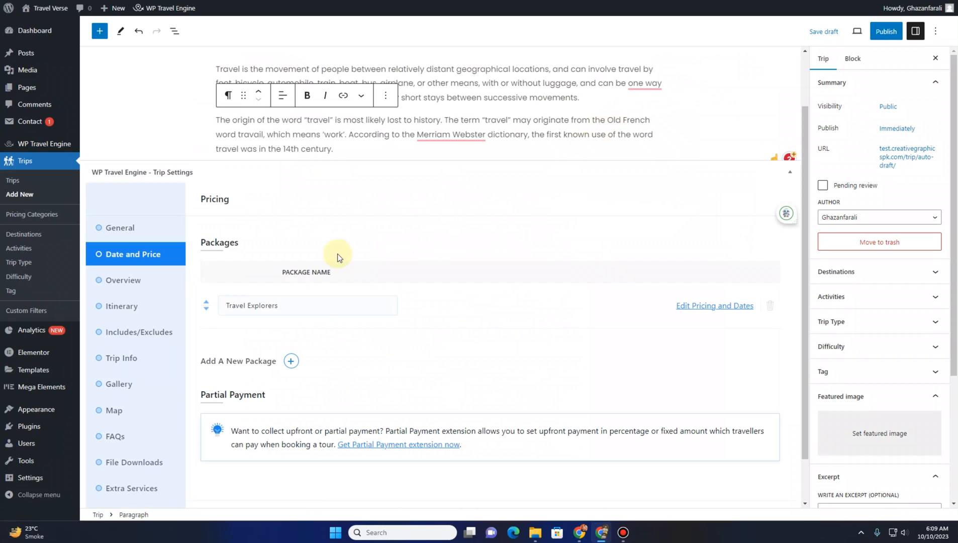
Continue from Date and Price to the trip's Overview section
{"action": "scroll", "coordinate": [336, 255], "scroll_direction": "down", "scroll_amount": 1}
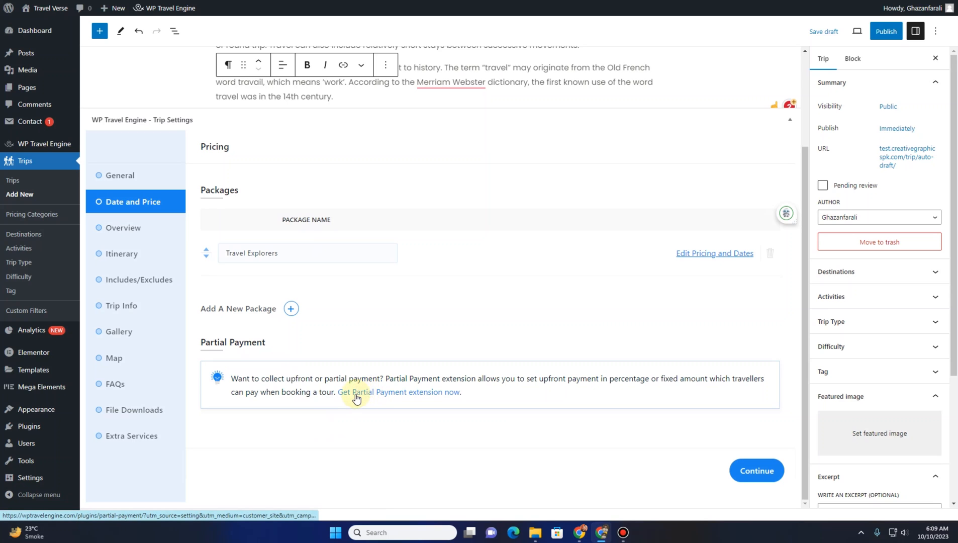
{"action": "left_click", "coordinate": [376, 397]}
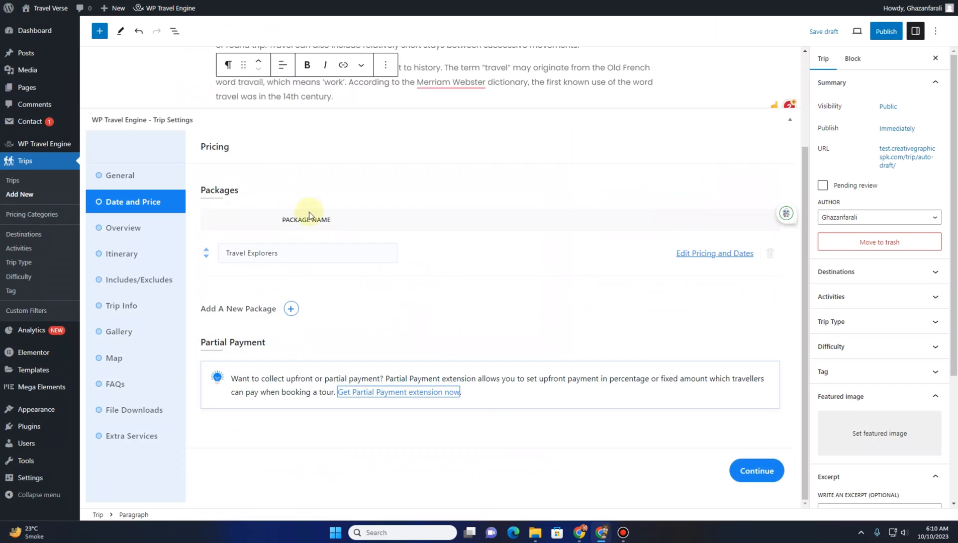
{"action": "left_click", "coordinate": [759, 471]}
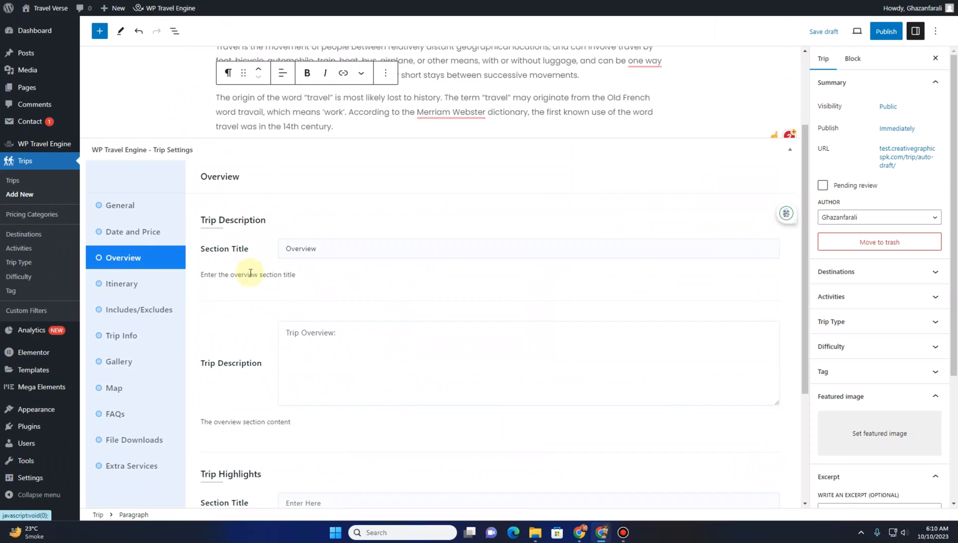
Select the sample trip's overview and highlights text on the live site and try pasting it into Trip Description
{"action": "scroll", "coordinate": [184, 70], "scroll_direction": "down", "scroll_amount": 1}
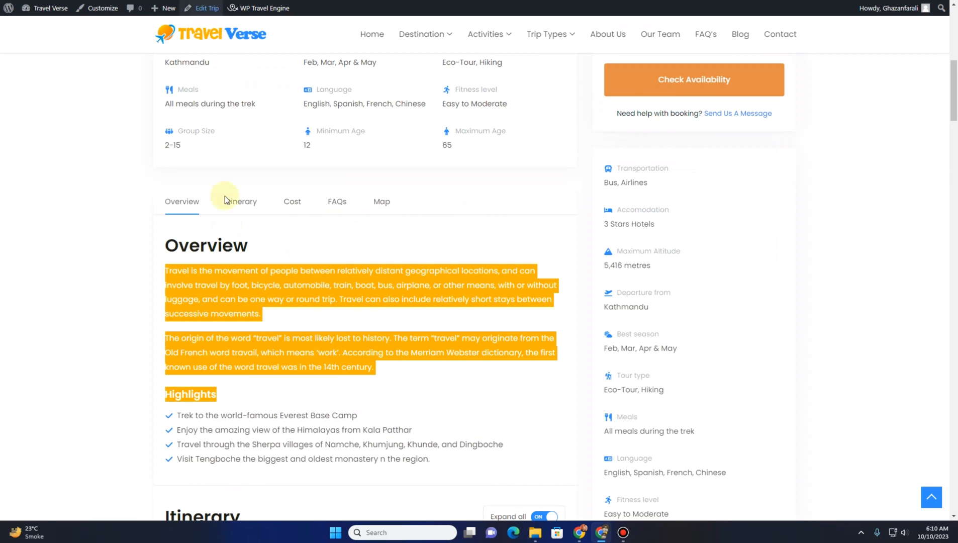
{"action": "left_click", "coordinate": [193, 242]}
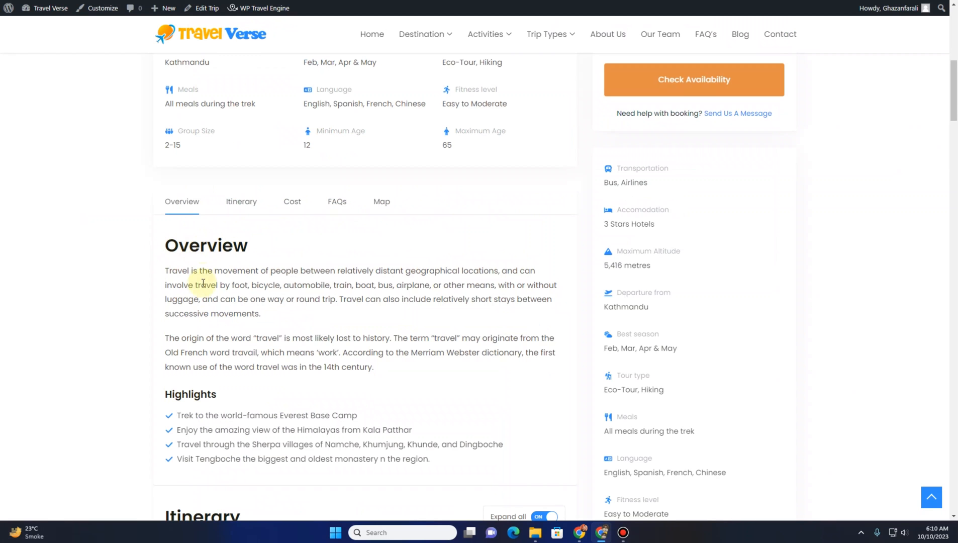
{"action": "scroll", "coordinate": [171, 311], "scroll_direction": "down", "scroll_amount": 2}
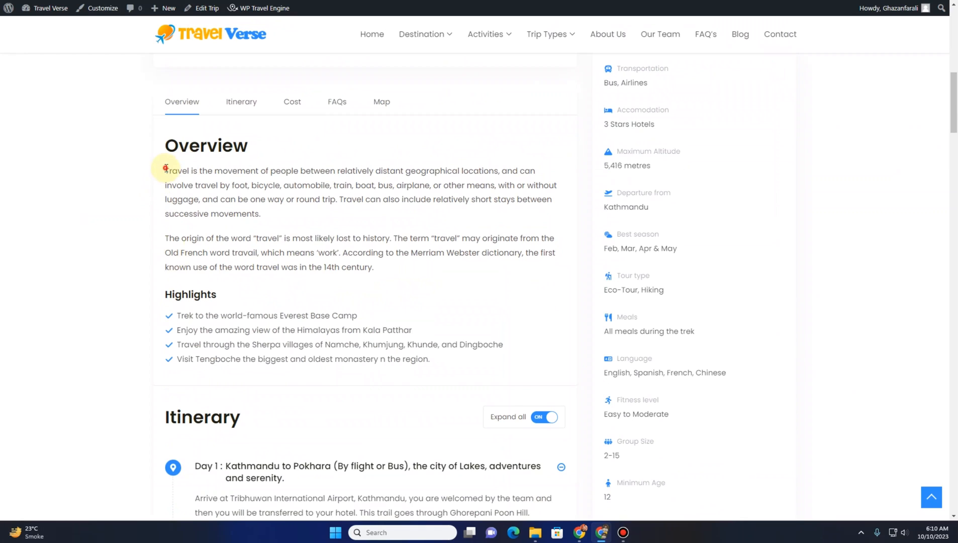
{"action": "left_click_drag", "start_coordinate": [165, 168], "coordinate": [488, 358]}
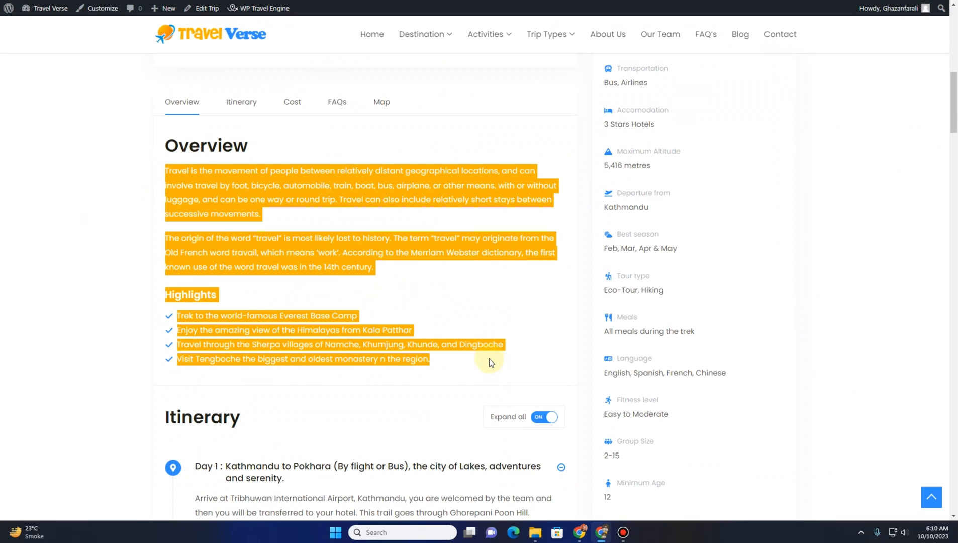
{"action": "left_click", "coordinate": [151, 1]}
{"action": "left_click", "coordinate": [341, 310]}
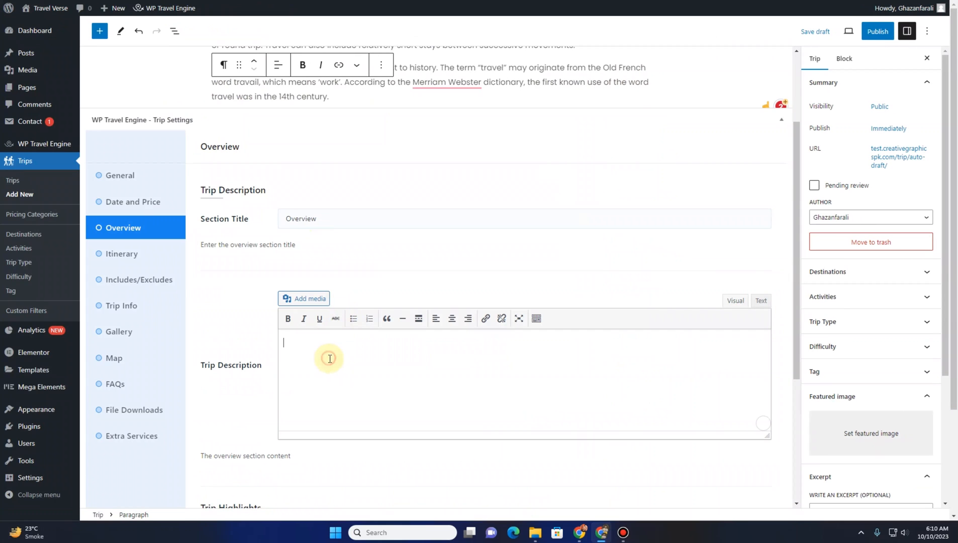
{"action": "key", "text": "ctrl+v"}
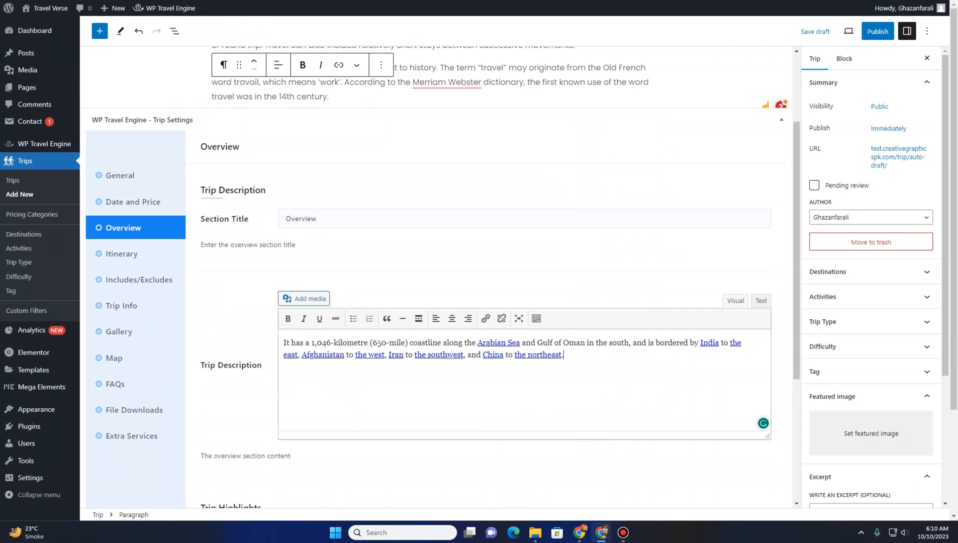
Copy the sample trip's overview text and replace the Trip Description content with it
{"action": "left_click", "coordinate": [241, 1]}
{"action": "right_click", "coordinate": [266, 253]}
{"action": "left_click", "coordinate": [275, 263]}
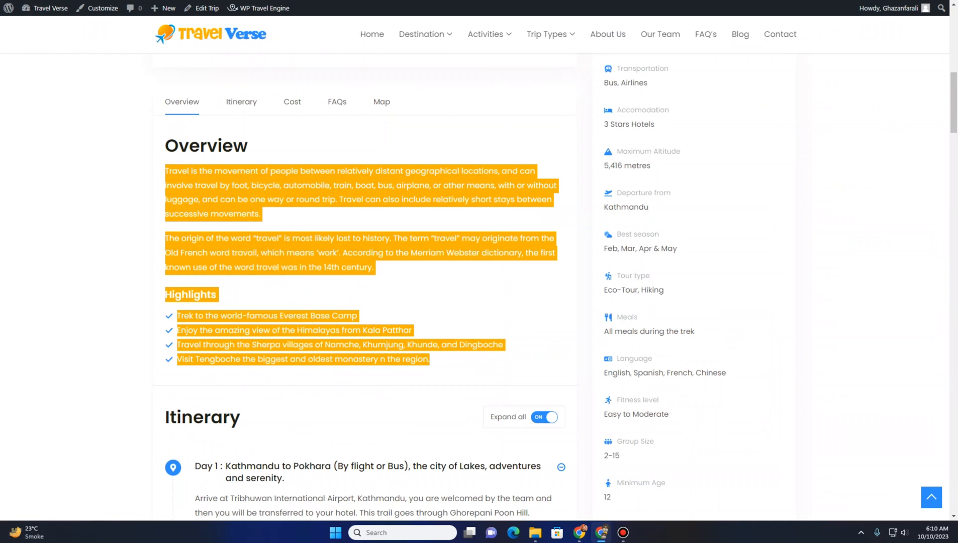
{"action": "left_click", "coordinate": [121, 1]}
{"action": "left_click", "coordinate": [378, 397]}
{"action": "key", "text": "ctrl+a"}
{"action": "key", "text": "BackSpace"}
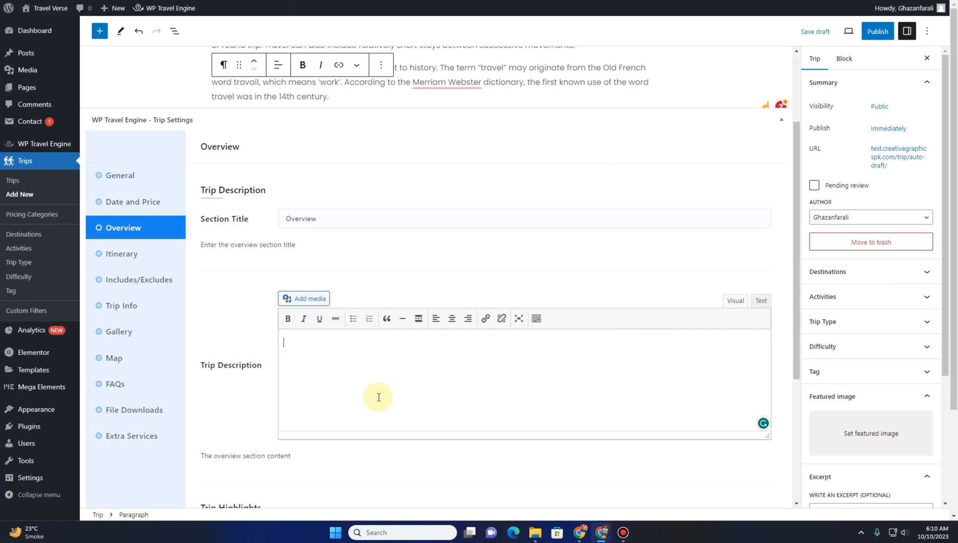
{"action": "key", "text": "ctrl+v"}
Delete the Highlights heading and its bullet list from the Trip Description
{"action": "scroll", "coordinate": [344, 391], "scroll_direction": "up", "scroll_amount": 5}
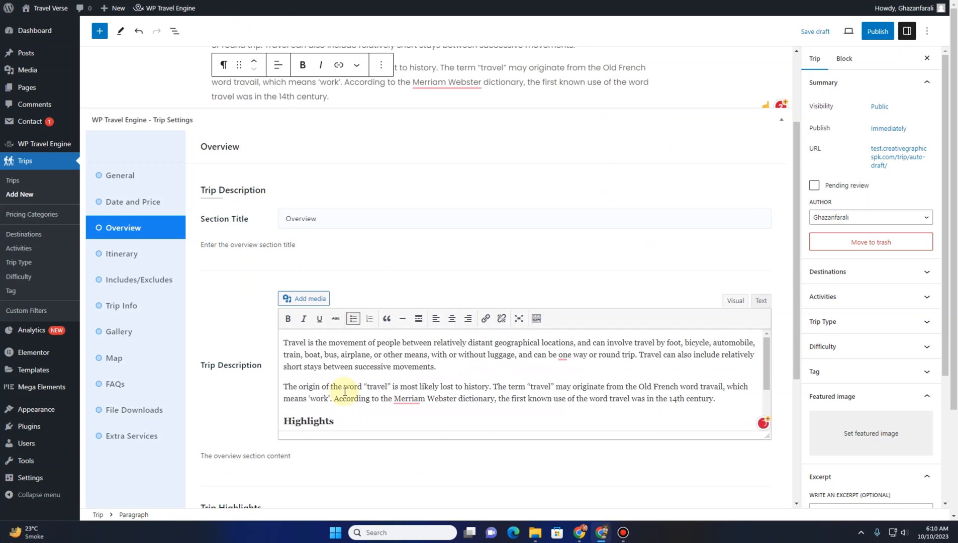
{"action": "scroll", "coordinate": [226, 376], "scroll_direction": "down", "scroll_amount": 4}
{"action": "scroll", "coordinate": [231, 427], "scroll_direction": "up", "scroll_amount": 1}
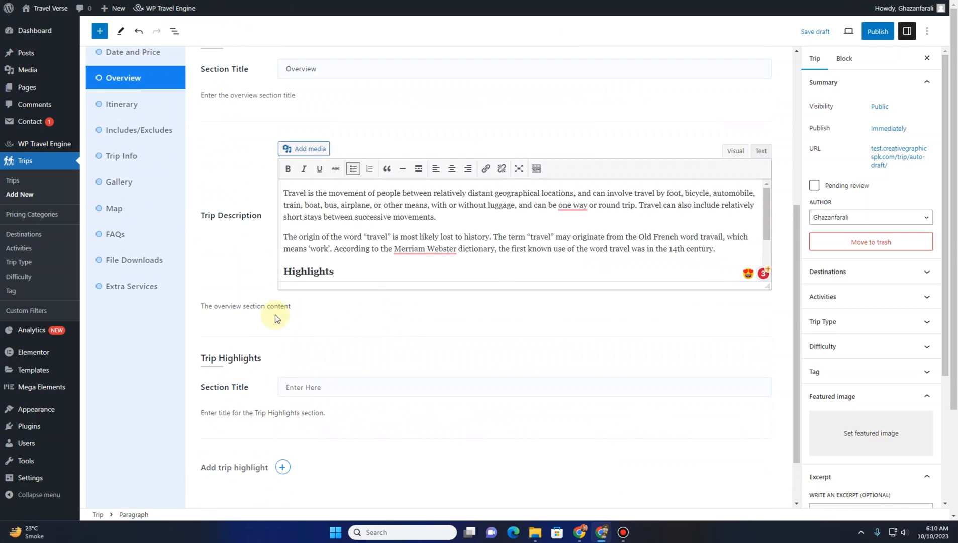
{"action": "scroll", "coordinate": [343, 255], "scroll_direction": "down", "scroll_amount": 2}
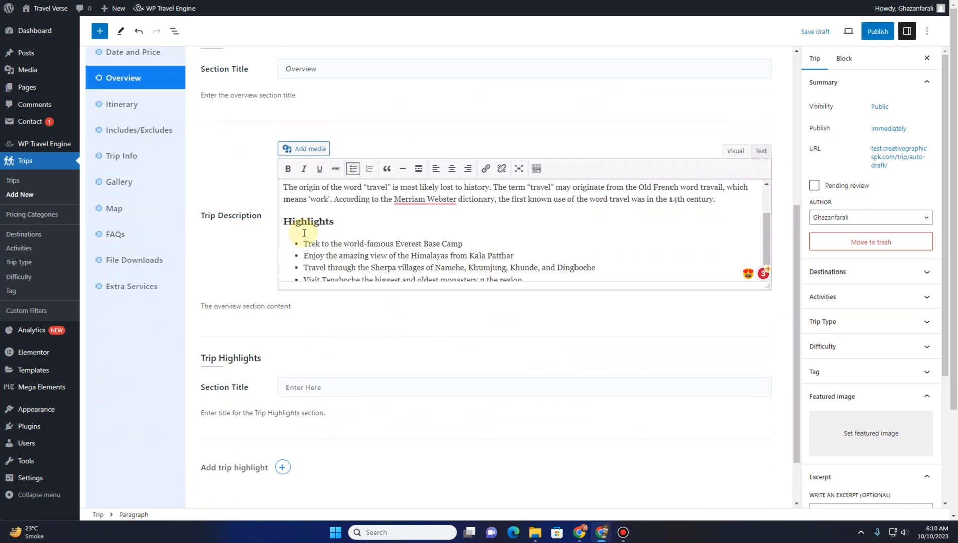
{"action": "left_click_drag", "start_coordinate": [334, 221], "coordinate": [538, 291]}
{"action": "key", "text": "BackSpace"}
{"action": "key", "text": "BackSpace"}
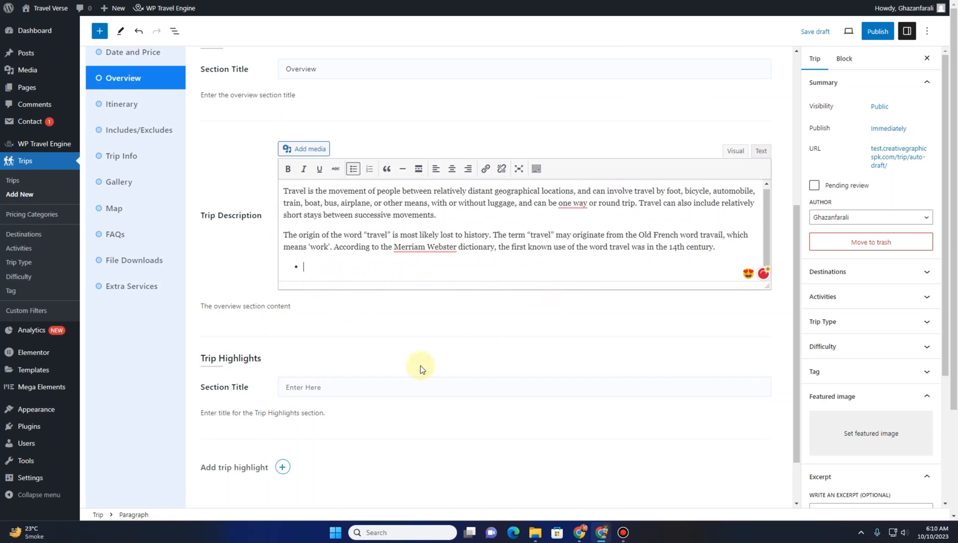
Set the Trip Highlights section title to Highlights
{"action": "scroll", "coordinate": [254, 354], "scroll_direction": "down", "scroll_amount": 1}
{"action": "left_click", "coordinate": [301, 321]}
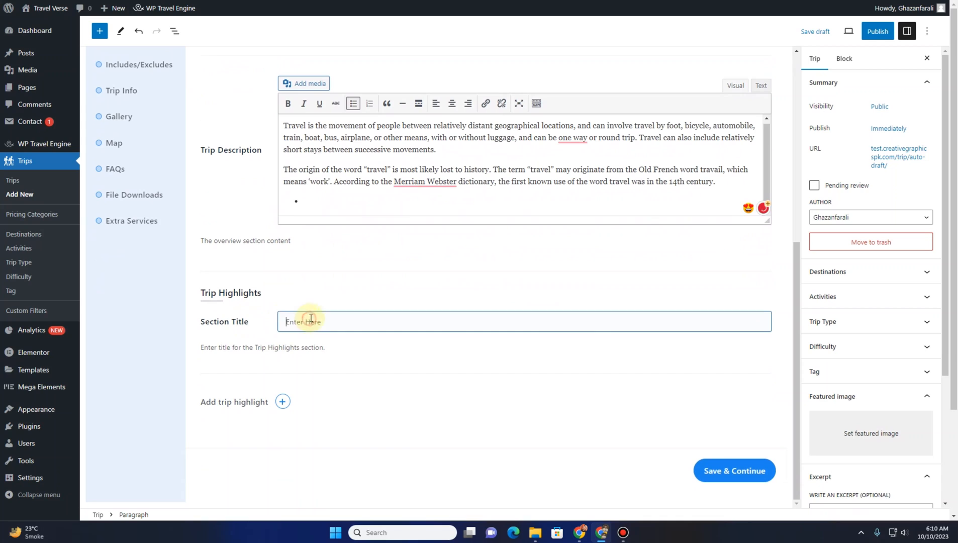
{"action": "left_click_drag", "start_coordinate": [262, 293], "coordinate": [220, 293]}
{"action": "key", "text": "ctrl+c"}
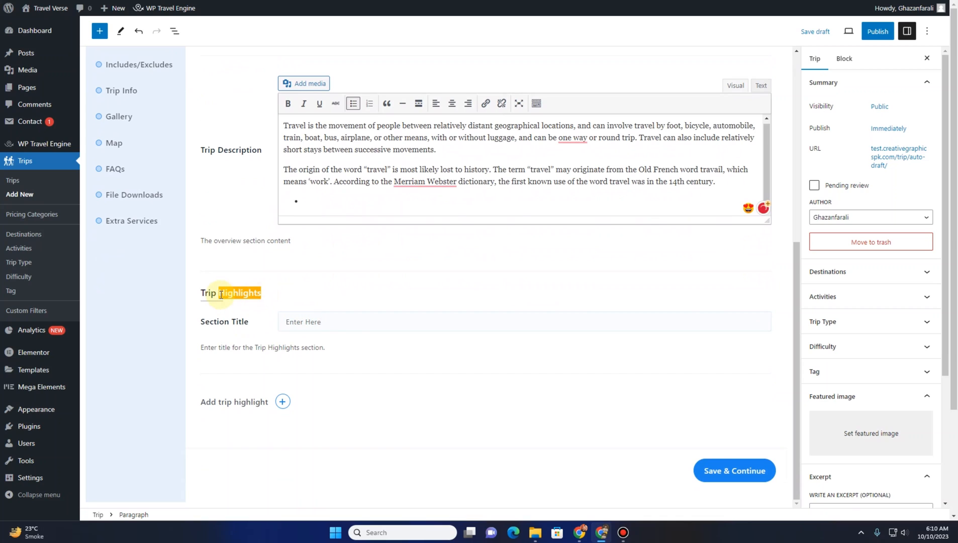
{"action": "left_click", "coordinate": [335, 321]}
{"action": "key", "text": "ctrl+v"}
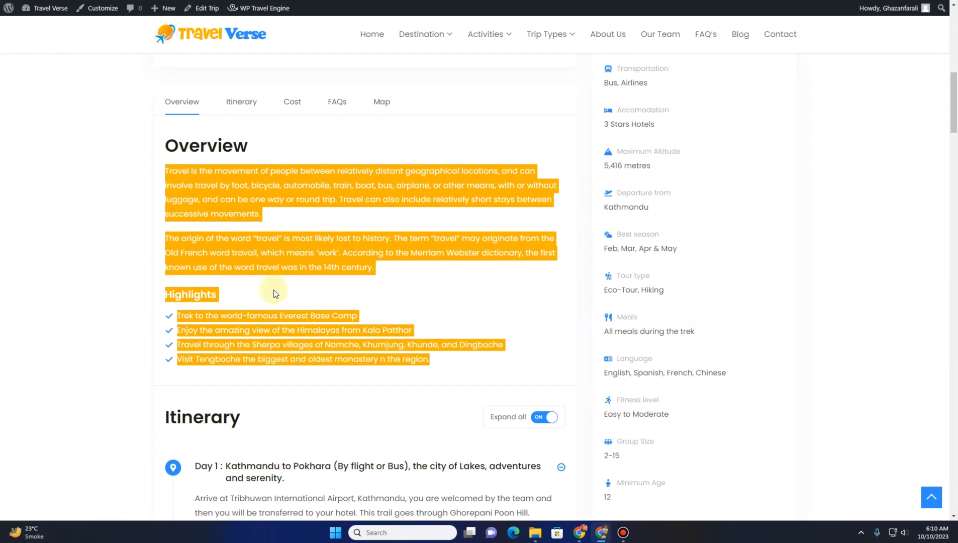
Add a trip highlight 'Trek to the world-famous Everest Base Camp' copied from the sample trip, and open another highlight row
{"action": "left_click", "coordinate": [259, 287]}
{"action": "left_click_drag", "start_coordinate": [357, 315], "coordinate": [181, 319]}
{"action": "key", "text": "ctrl+c"}
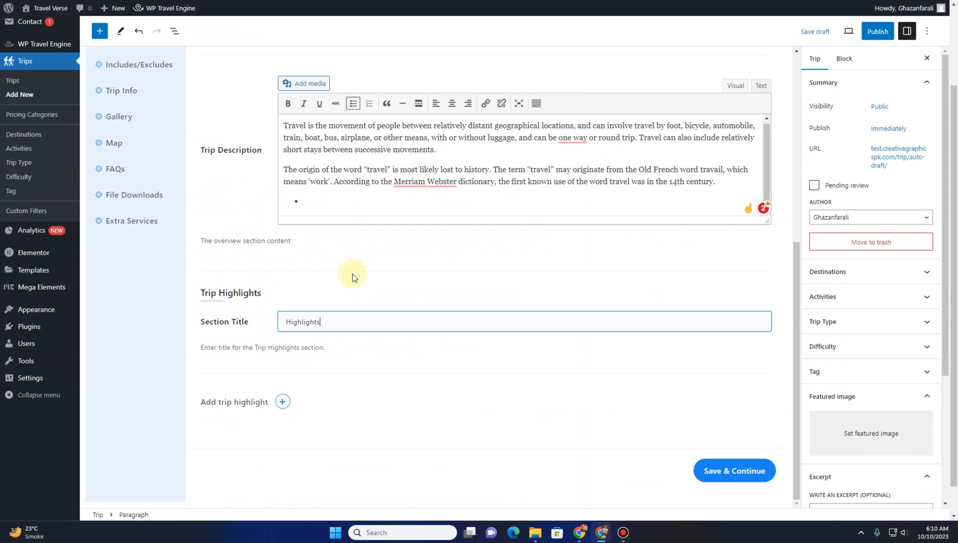
{"action": "left_click", "coordinate": [283, 402]}
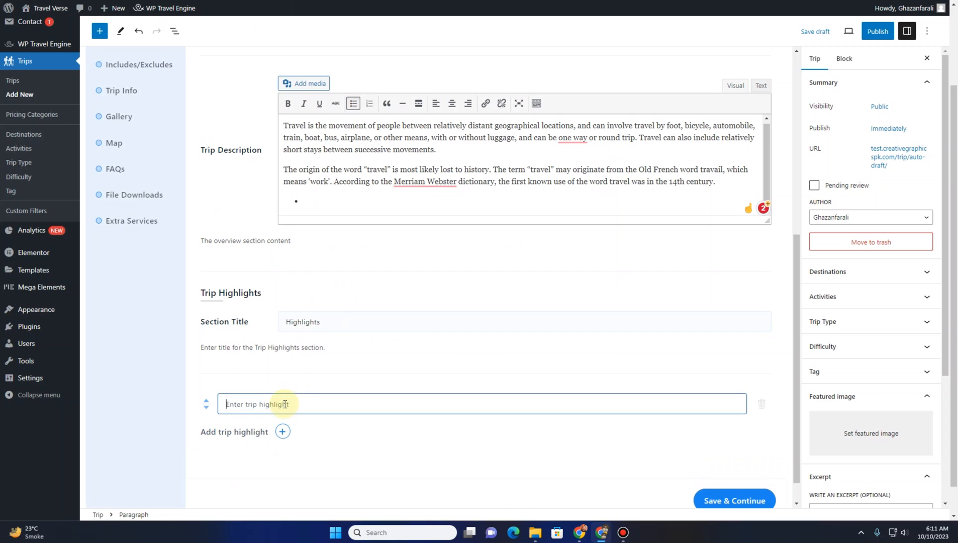
{"action": "key", "text": "ctrl+v"}
{"action": "left_click", "coordinate": [282, 431]}
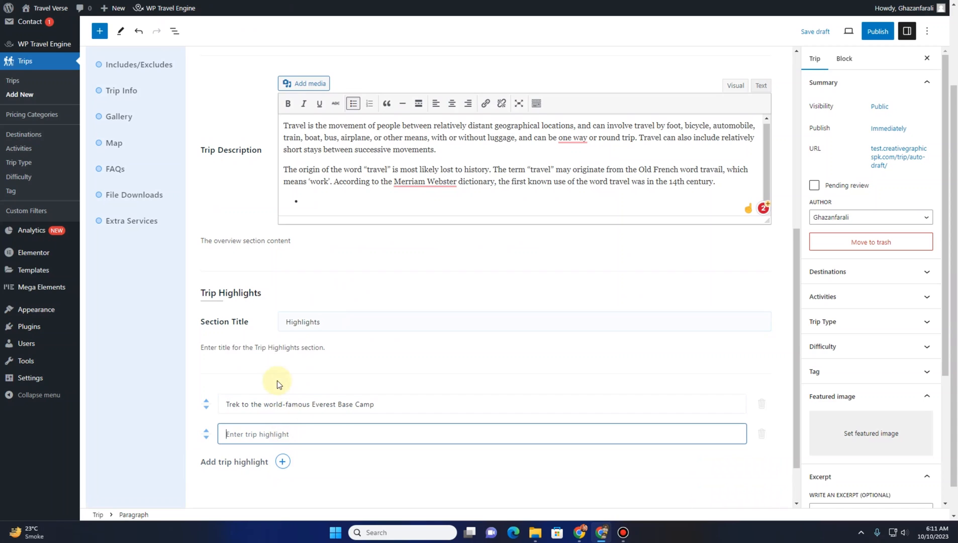
Copy the highlight 'Enjoy the amazing view of the Himalayas from Kala Patthar' from the sample trip into the new highlight row, and add another row
{"action": "scroll", "coordinate": [276, 380], "scroll_direction": "down", "scroll_amount": 2}
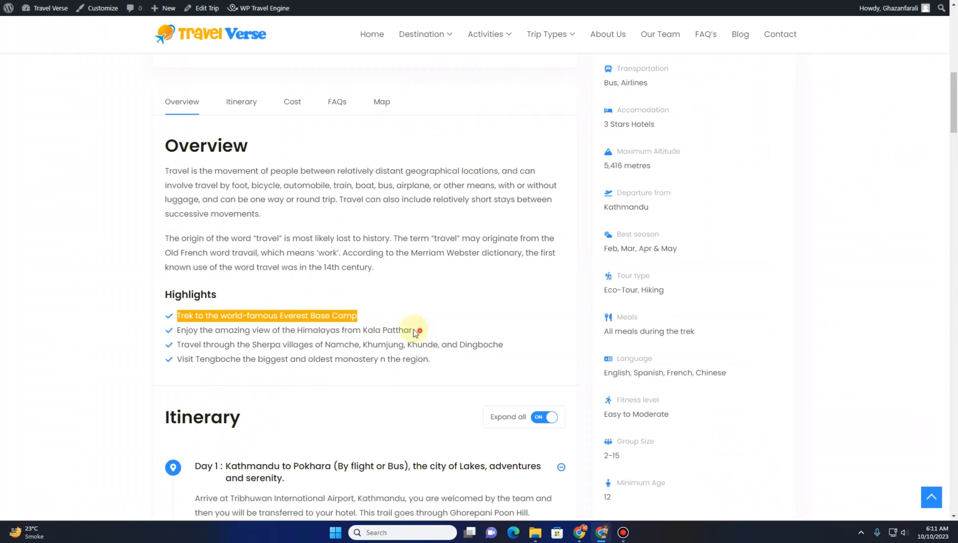
{"action": "left_click_drag", "start_coordinate": [413, 330], "coordinate": [175, 331]}
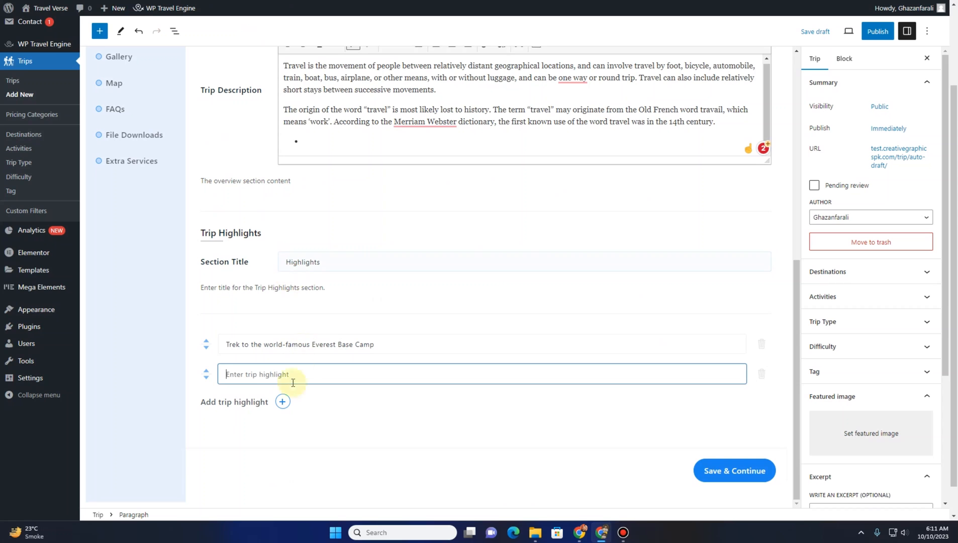
{"action": "type", "text": "Enjoy the amazing view of the Himalayas from Kala Patthar"}
{"action": "left_click", "coordinate": [284, 400]}
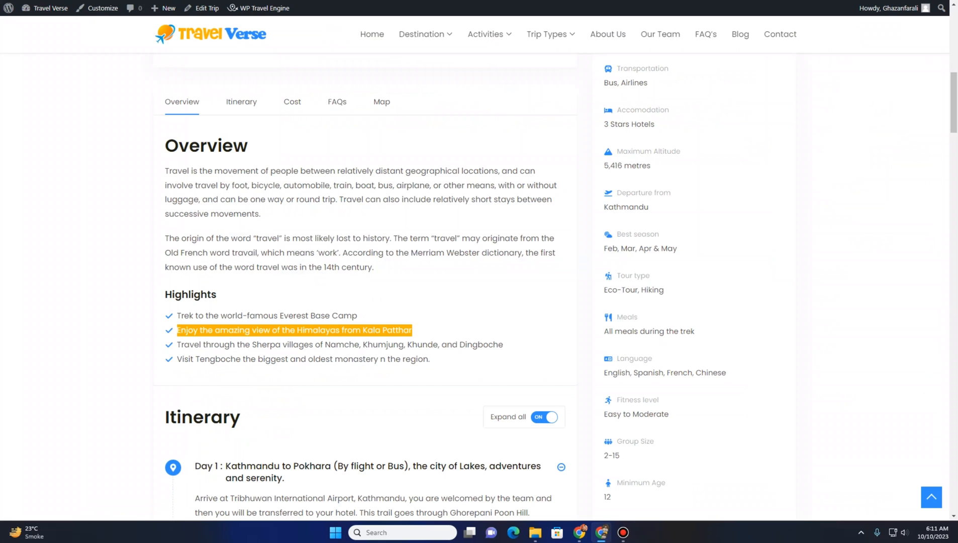
Add the highlight 'Travel through the Sherpa villages of Namche, Khumjung, Khunde, and Dingboche' copied from the sample, and open another row
{"action": "left_click_drag", "start_coordinate": [508, 349], "coordinate": [165, 345]}
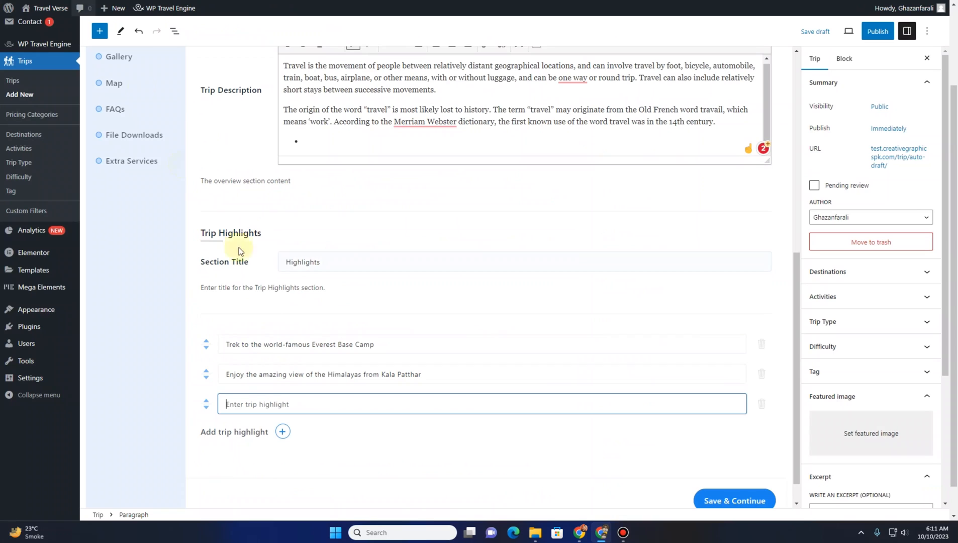
{"action": "type", "text": "Travel through the Sherpa villages of Namche, Khumjung, Khunde, and Dingboche"}
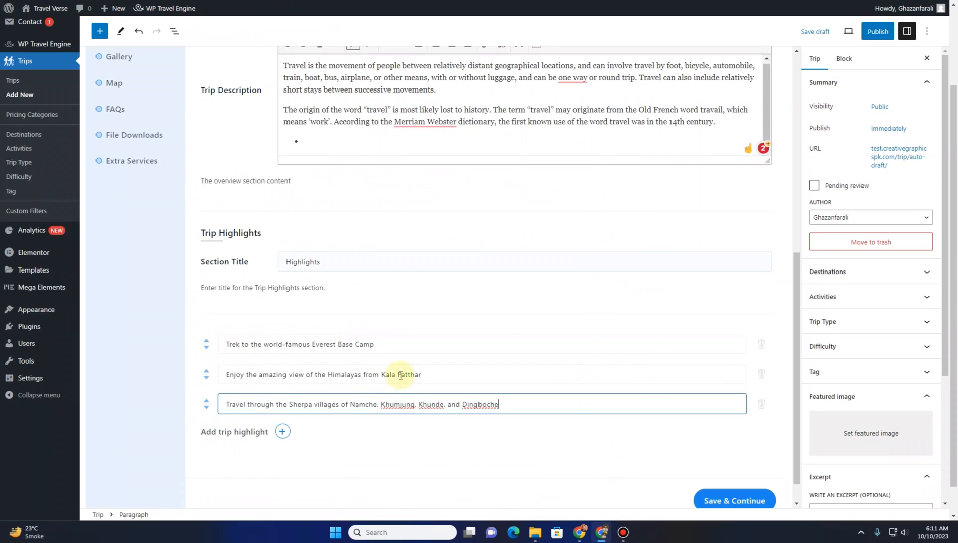
{"action": "left_click", "coordinate": [282, 432]}
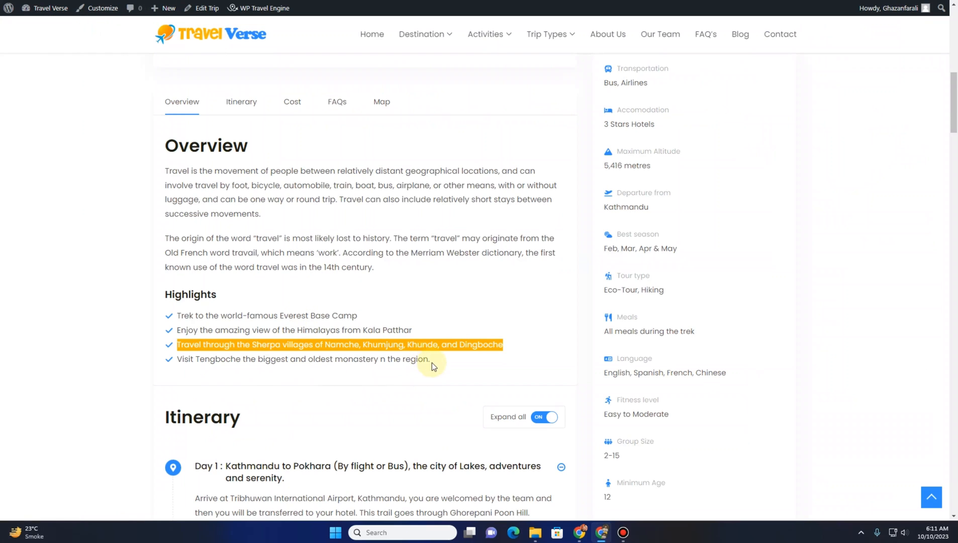
Paste the highlight 'Visit Tengboche the biggest and oldest monastery n the region.' from the sample trip into the fourth row
{"action": "left_click_drag", "start_coordinate": [433, 362], "coordinate": [182, 355]}
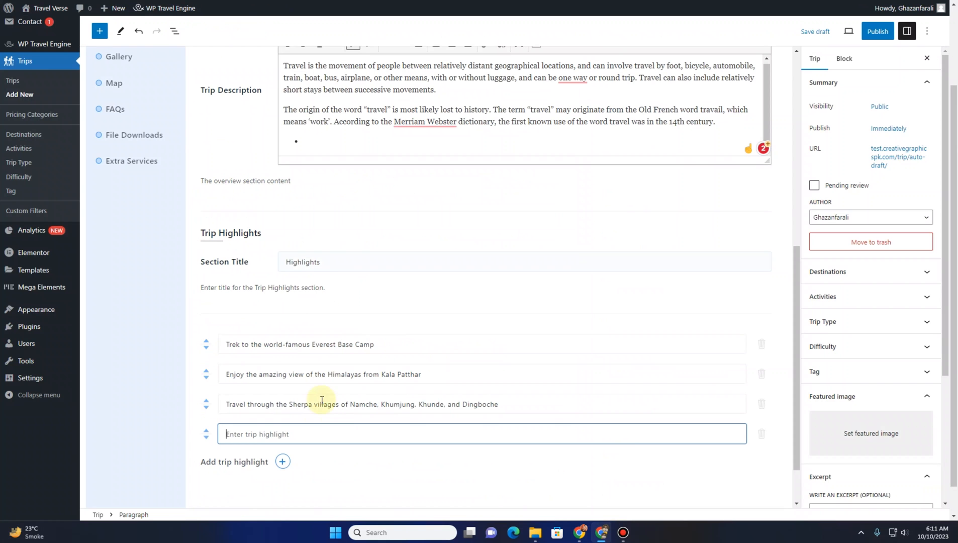
{"action": "type", "text": "Visit Tengboche the biggest and oldest monastery n the region."}
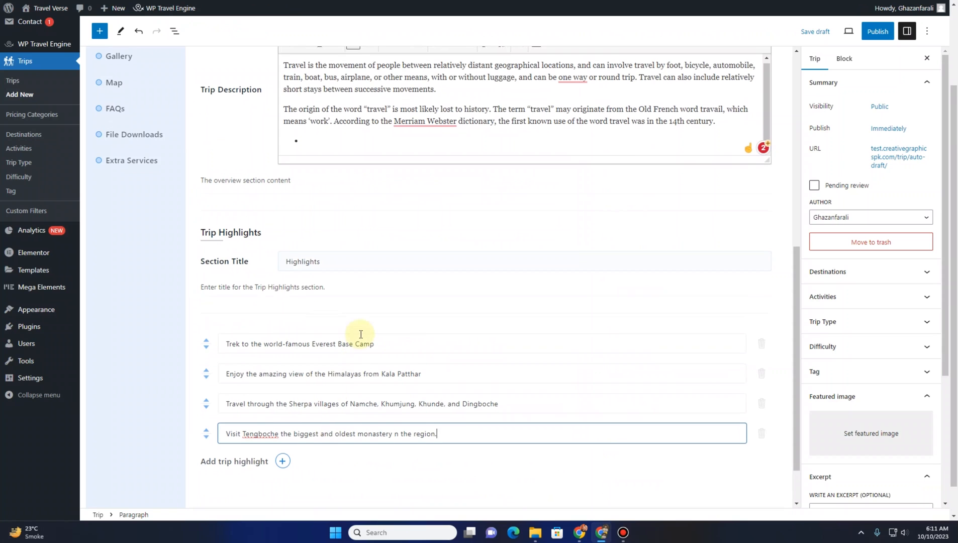
{"action": "scroll", "coordinate": [360, 334], "scroll_direction": "down", "scroll_amount": 1}
{"action": "scroll", "coordinate": [360, 336], "scroll_direction": "up", "scroll_amount": 4}
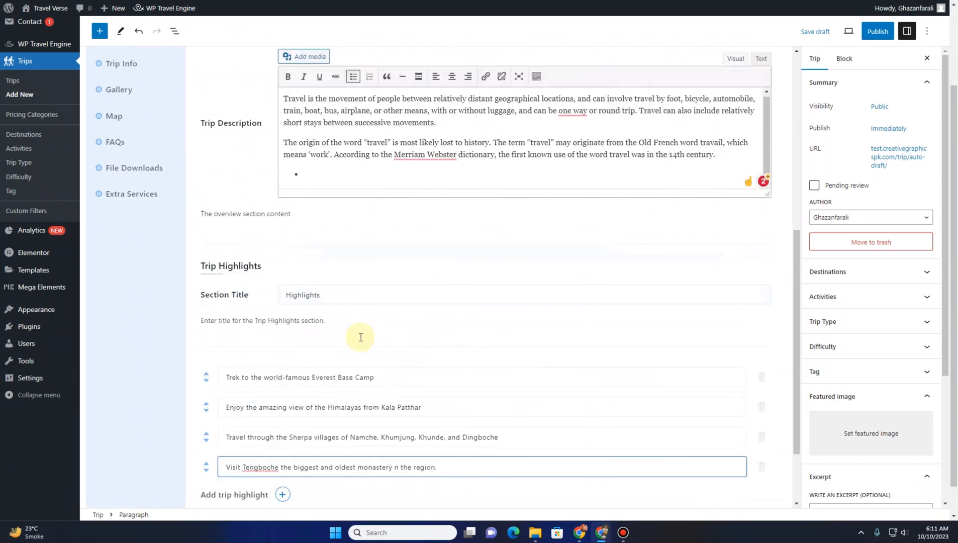
Delete the empty bullet line at the end of the Trip Description text
{"action": "left_click", "coordinate": [312, 285]}
{"action": "key", "text": "BackSpace"}
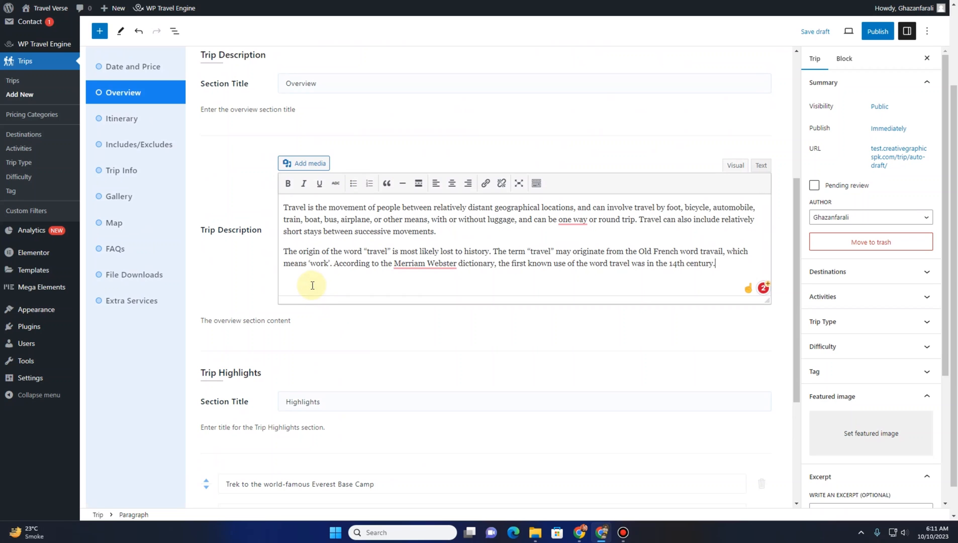
{"action": "scroll", "coordinate": [341, 256], "scroll_direction": "up", "scroll_amount": 4}
{"action": "scroll", "coordinate": [343, 259], "scroll_direction": "down", "scroll_amount": 8}
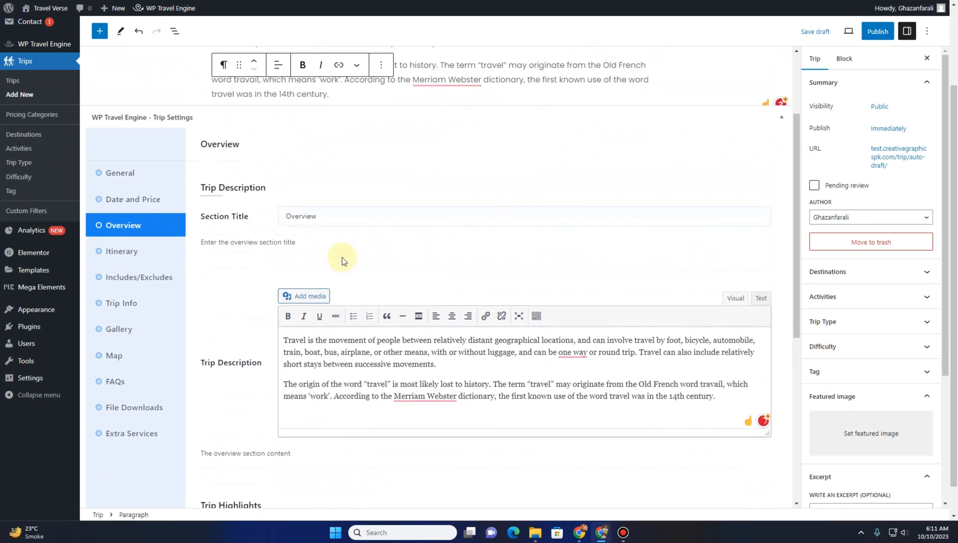
Open the Itinerary section of the trip settings
{"action": "left_click", "coordinate": [733, 475]}
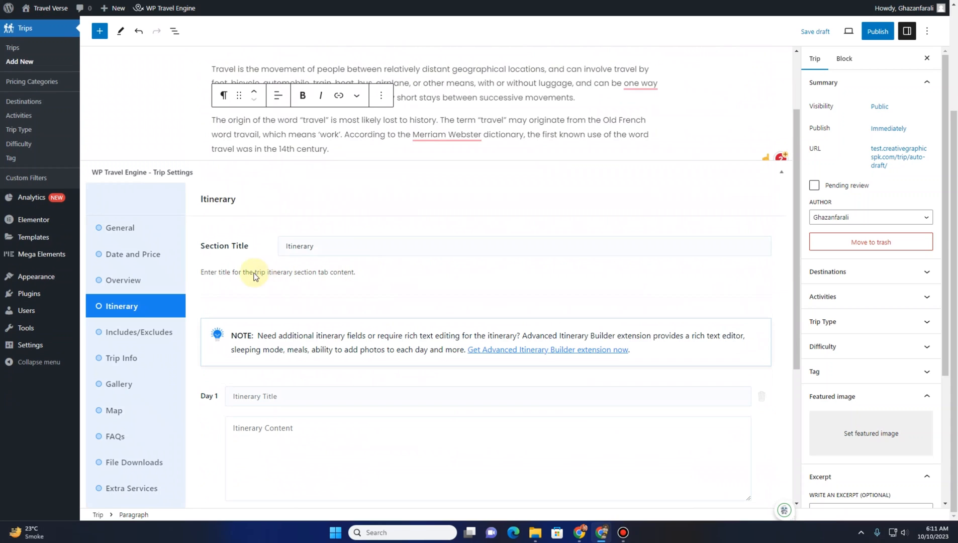
{"action": "scroll", "coordinate": [256, 276], "scroll_direction": "down", "scroll_amount": 2}
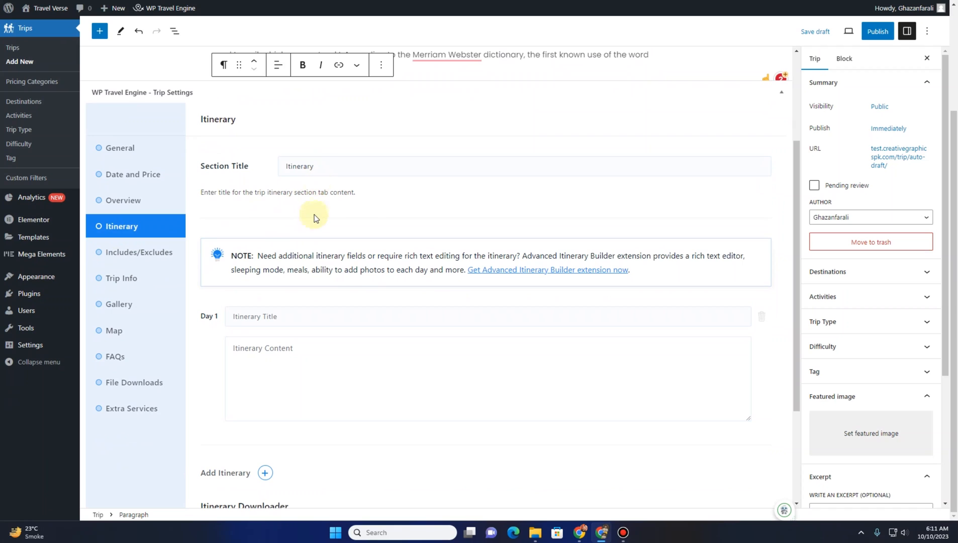
{"action": "scroll", "coordinate": [312, 221], "scroll_direction": "down", "scroll_amount": 1}
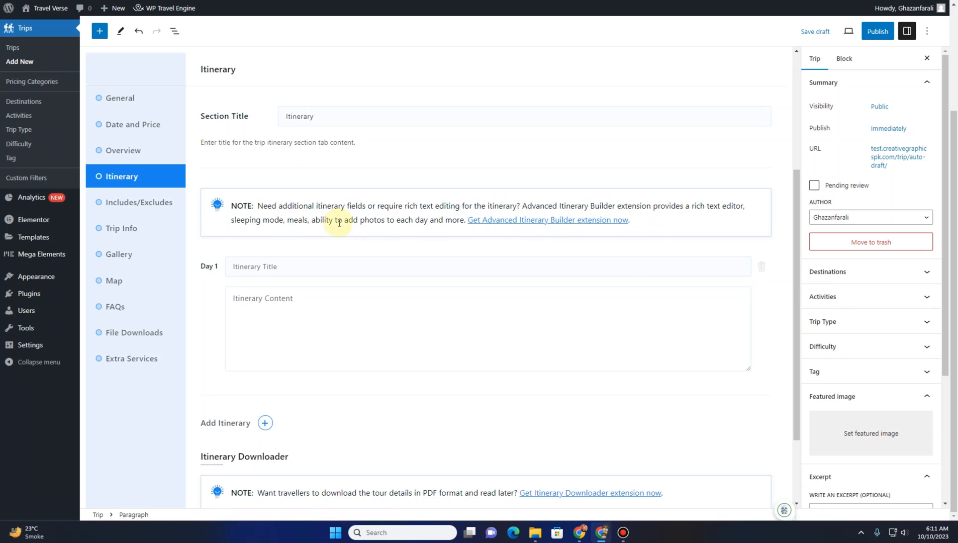
Open the Advanced Itinerary Builder extension page in a new tab and try to download it
{"action": "right_click", "coordinate": [505, 223]}
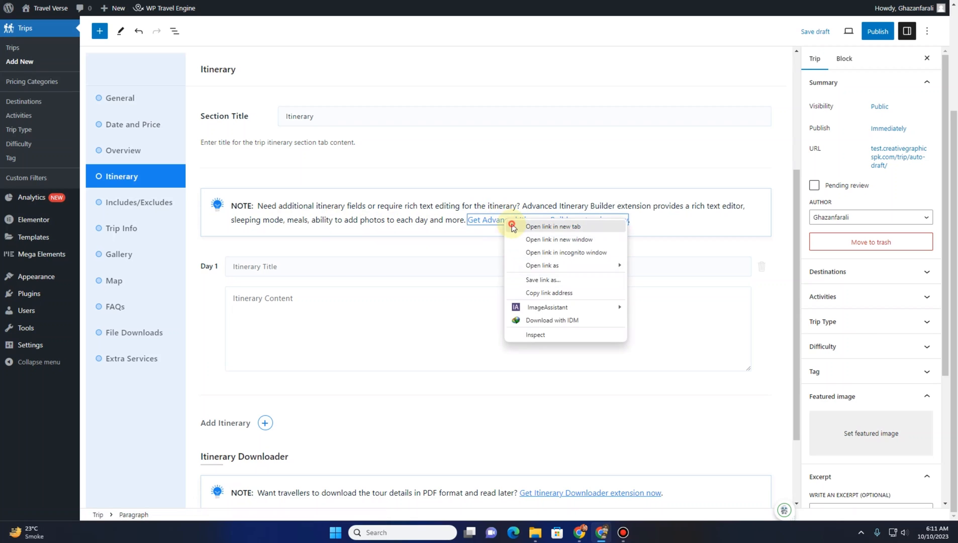
{"action": "left_click", "coordinate": [510, 227]}
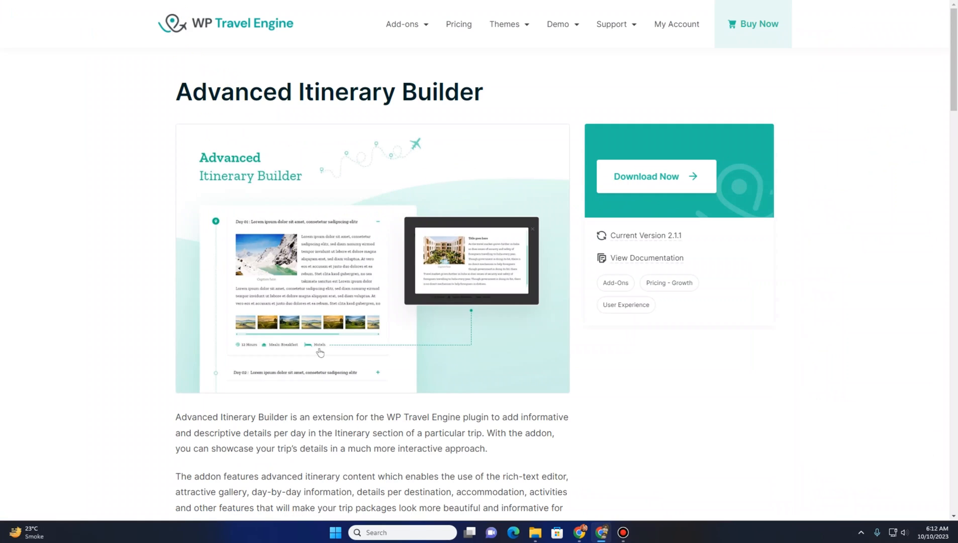
{"action": "mouse_move", "coordinate": [505, 25]}
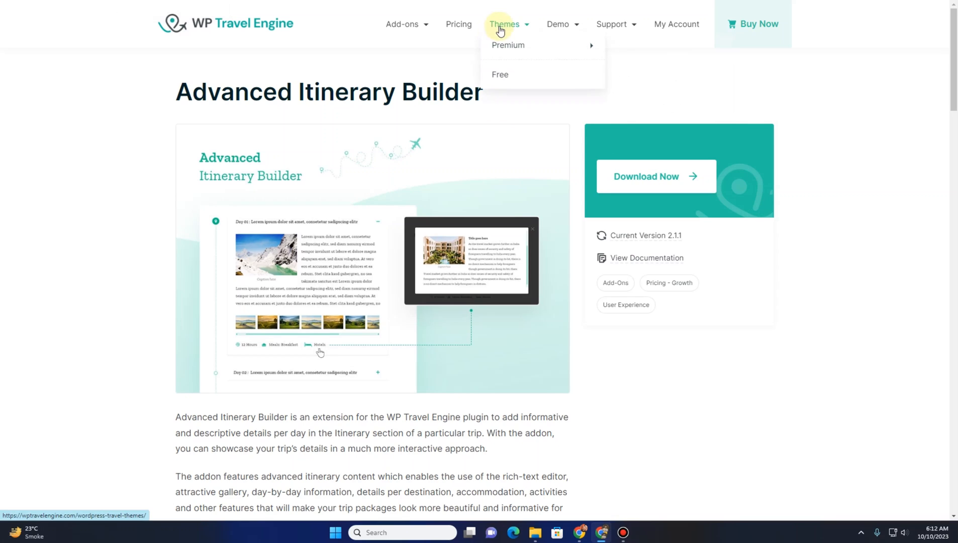
{"action": "mouse_move", "coordinate": [575, 52]}
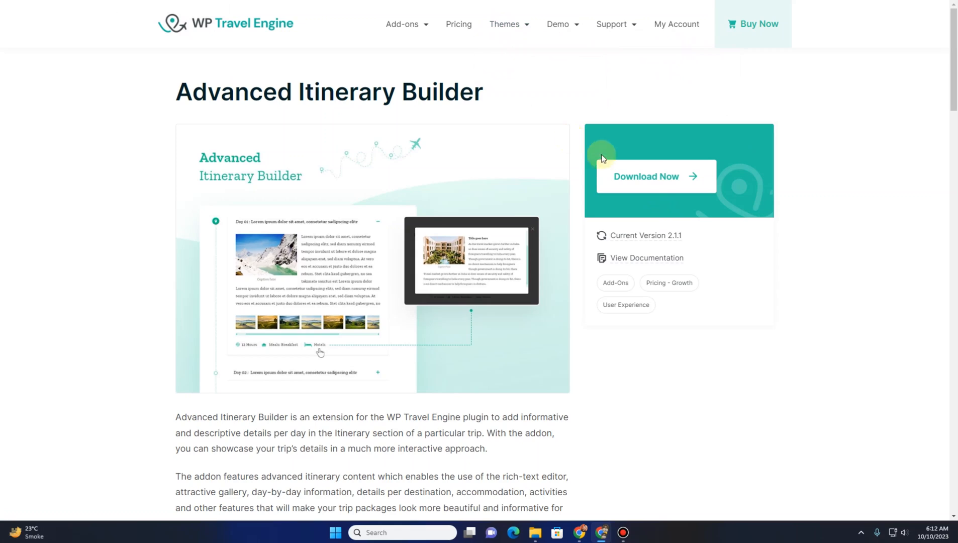
{"action": "left_click", "coordinate": [660, 187]}
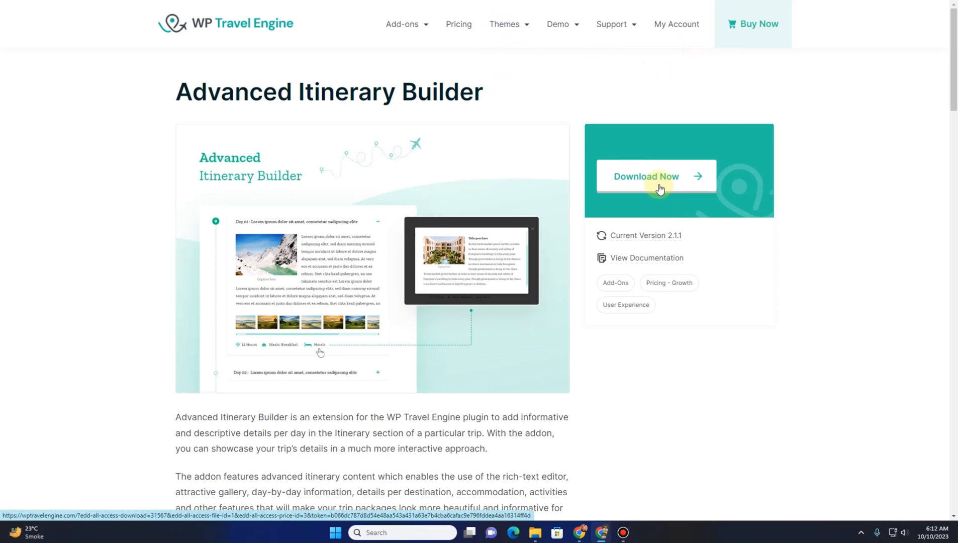
{"action": "left_click", "coordinate": [659, 188]}
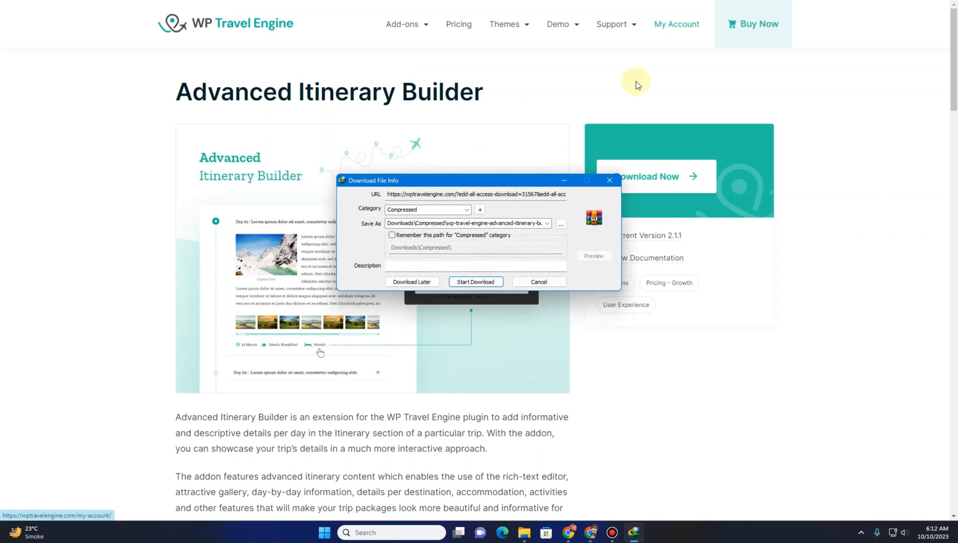
{"action": "left_click", "coordinate": [534, 282]}
{"action": "left_click", "coordinate": [504, 281]}
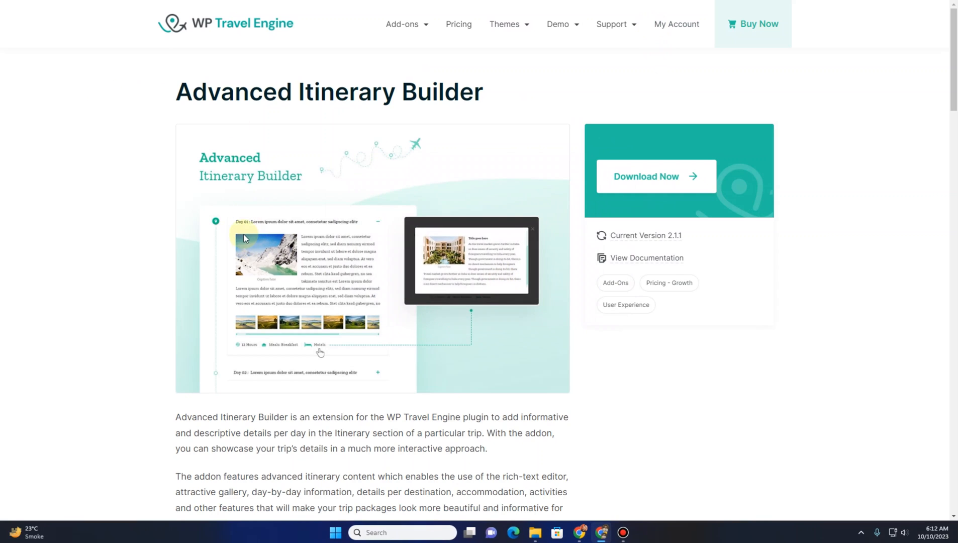
{"action": "scroll", "coordinate": [245, 235], "scroll_direction": "down", "scroll_amount": 4}
{"action": "scroll", "coordinate": [245, 235], "scroll_direction": "up", "scroll_amount": 3}
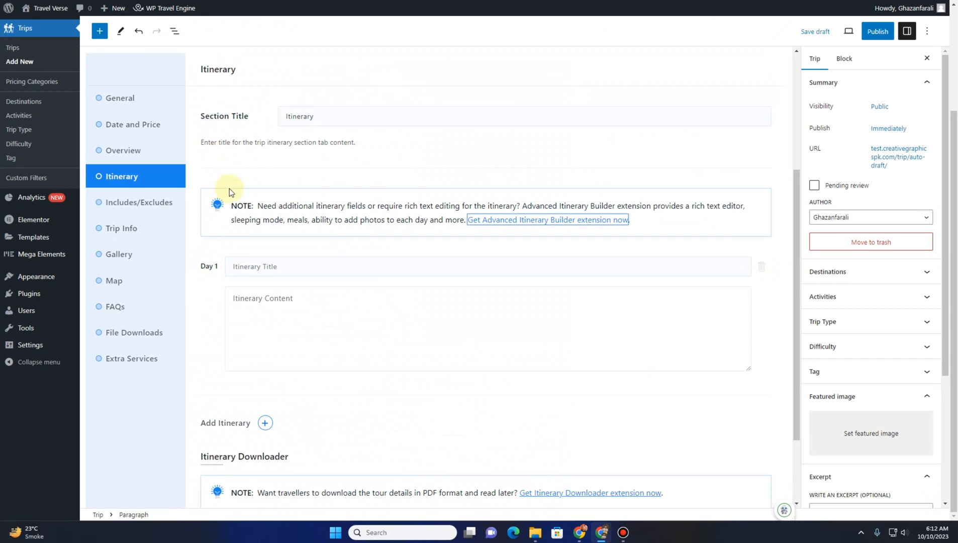
Enter the Day 1 title 'Kathmandu to Pokhara (By flight or Bus), the city of Lakes, adventures and serenity.' copied from the sample trip
{"action": "scroll", "coordinate": [229, 188], "scroll_direction": "down", "scroll_amount": 2}
{"action": "left_click", "coordinate": [241, 166]}
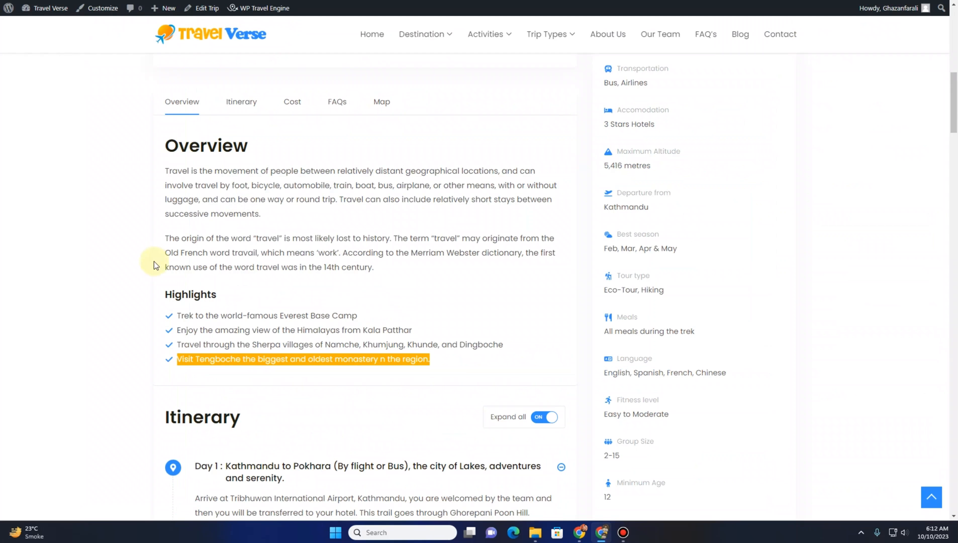
{"action": "scroll", "coordinate": [168, 250], "scroll_direction": "down", "scroll_amount": 6}
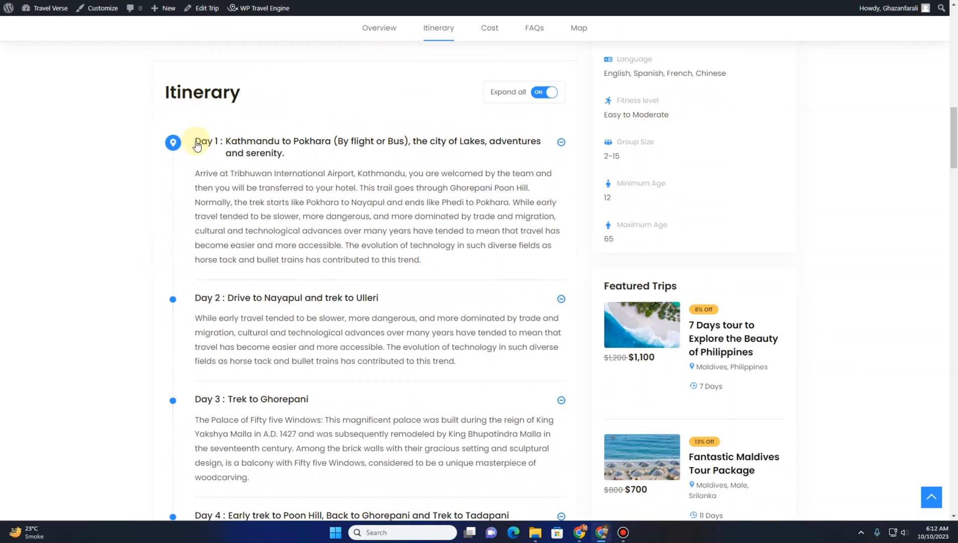
{"action": "left_click_drag", "start_coordinate": [226, 146], "coordinate": [128, 99]}
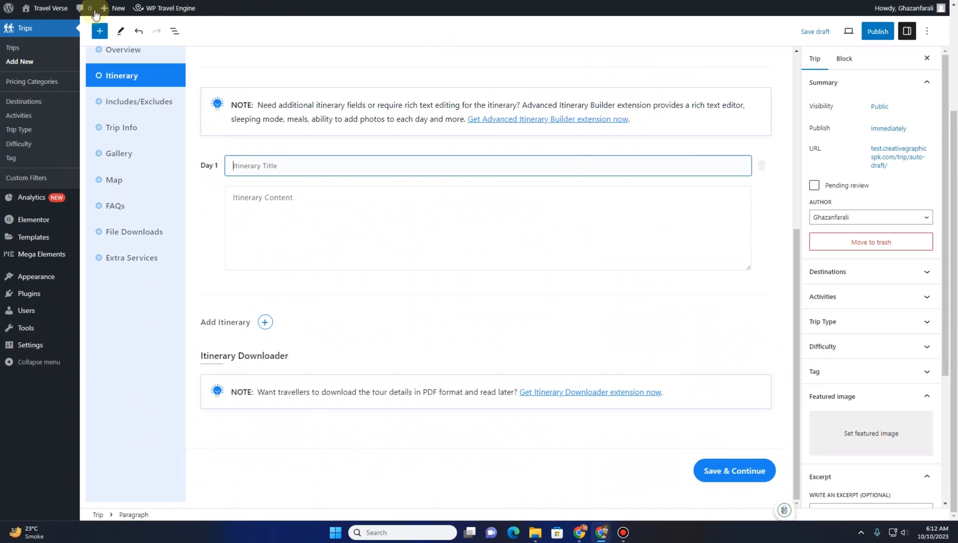
{"action": "left_click", "coordinate": [269, 158]}
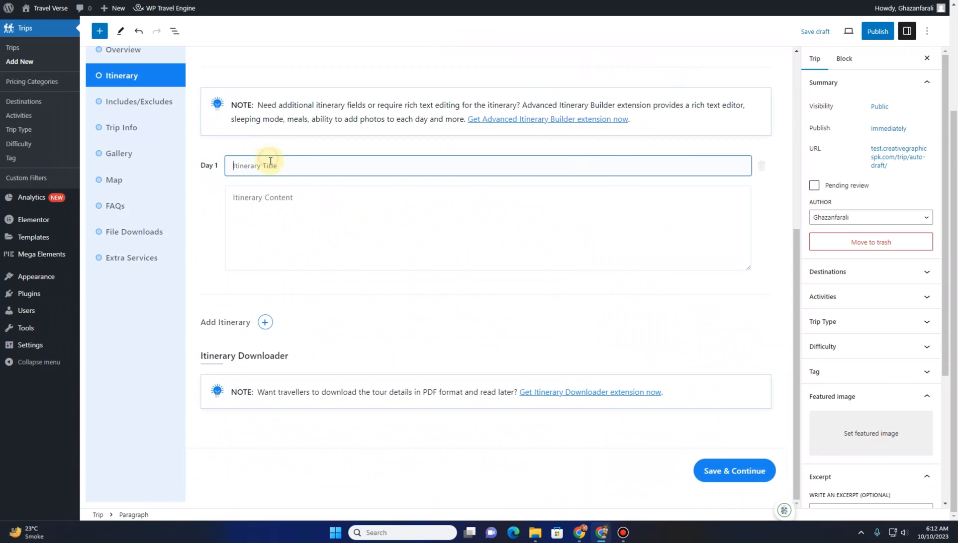
{"action": "type", "text": "Day 1 : Kathmandu to Pokhara (By flight or Bus), the city of Lakes, adventures and serenity. Arrive at Tribhuwan Interna"}
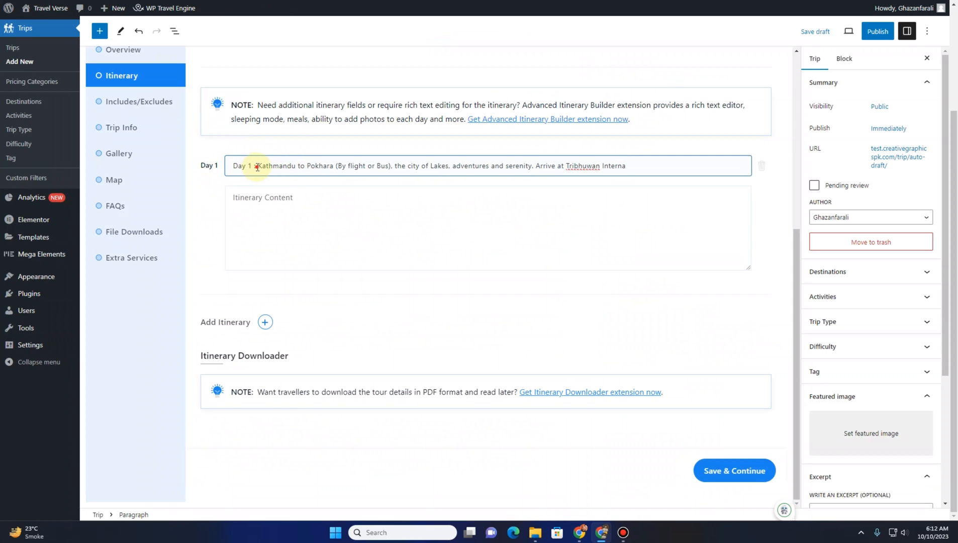
{"action": "left_click_drag", "start_coordinate": [257, 165], "coordinate": [229, 166]}
{"action": "key", "text": "BackSpace"}
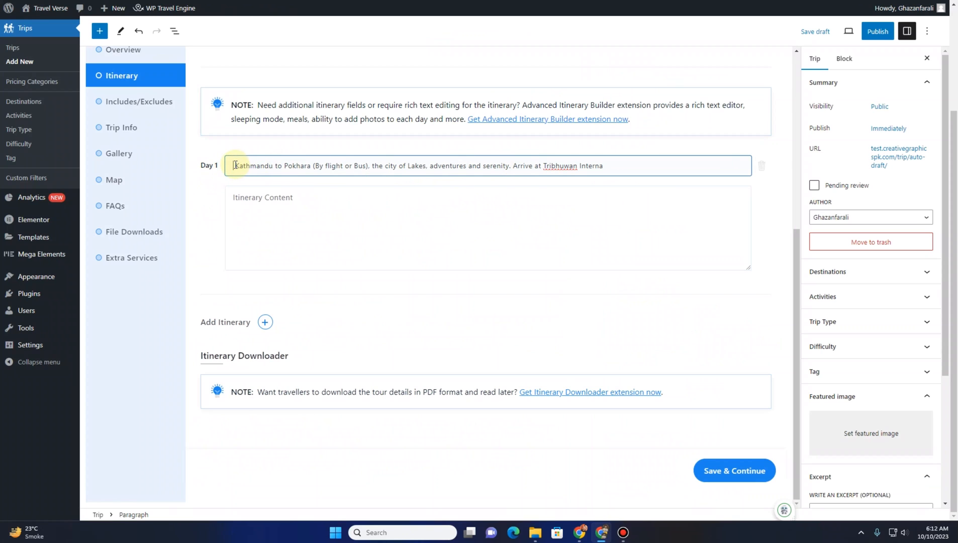
{"action": "key", "text": "Delete"}
{"action": "left_click_drag", "start_coordinate": [615, 164], "coordinate": [518, 166]}
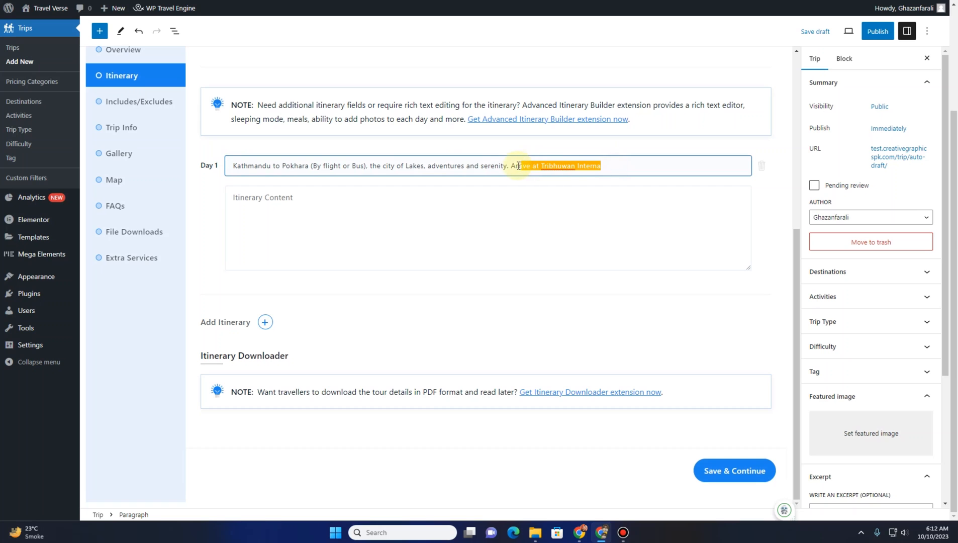
{"action": "key", "text": "BackSpace"}
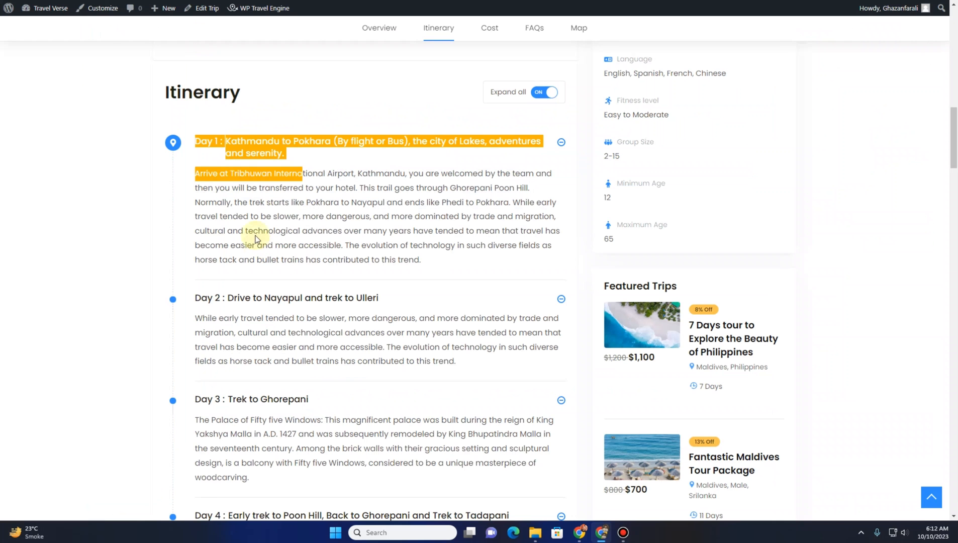
Paste the Day 1 description from the sample trip into the itinerary content and add a second day
{"action": "left_click", "coordinate": [213, 182]}
{"action": "left_click_drag", "start_coordinate": [196, 173], "coordinate": [444, 265]}
{"action": "key", "text": "ctrl+c"}
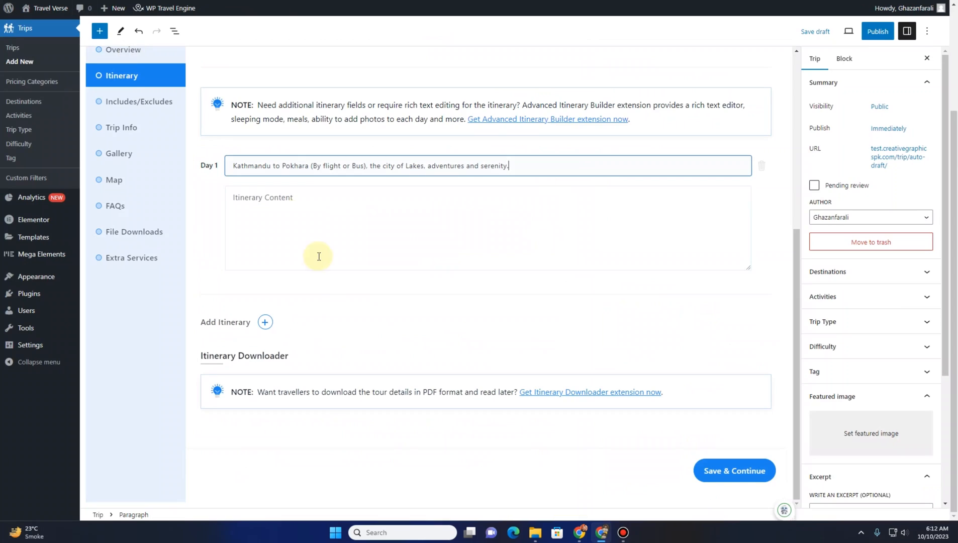
{"action": "left_click", "coordinate": [298, 206]}
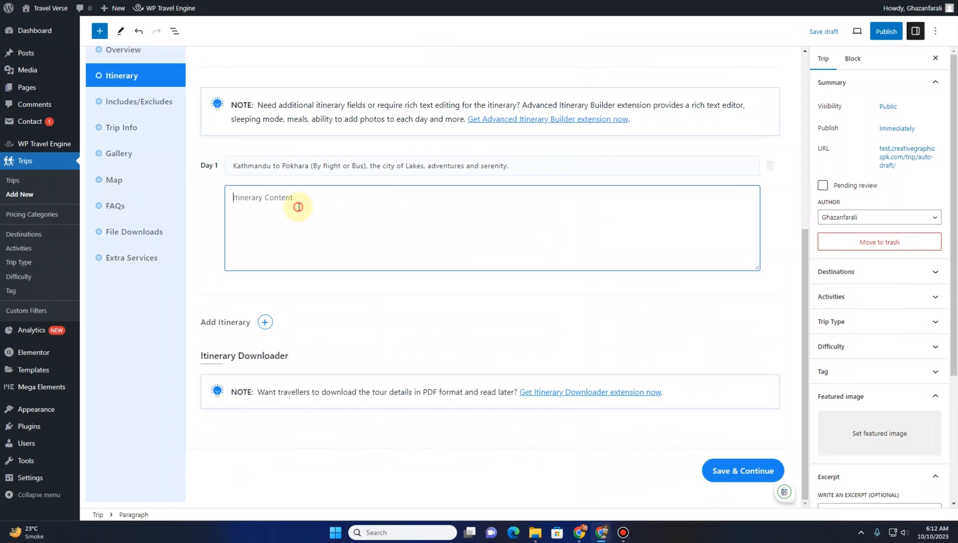
{"action": "key", "text": "ctrl+v"}
{"action": "left_click", "coordinate": [265, 321]}
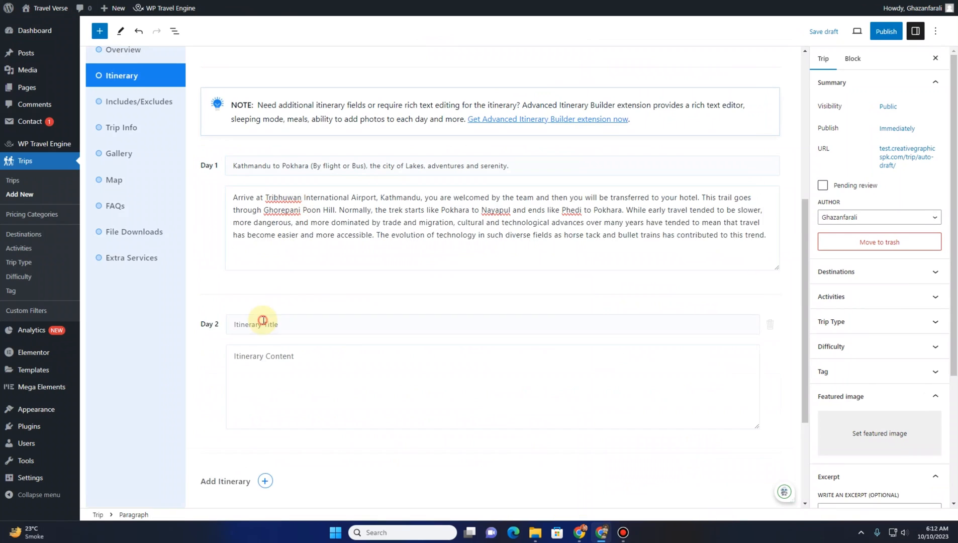
Enter the Day 2 title 'Drive to Nayapul and trek to Ulleri' copied from the sample trip
{"action": "scroll", "coordinate": [213, 252], "scroll_direction": "down", "scroll_amount": 2}
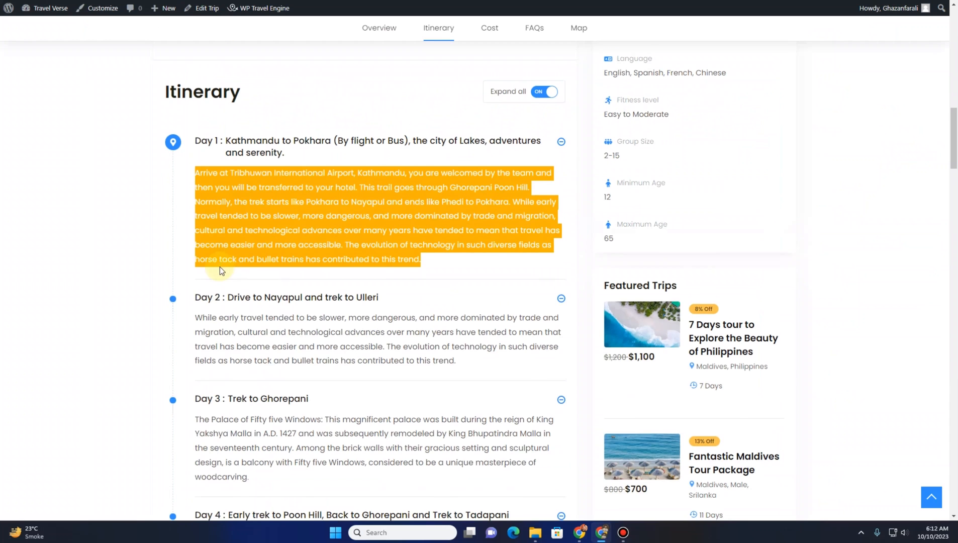
{"action": "scroll", "coordinate": [229, 207], "scroll_direction": "down", "scroll_amount": 2}
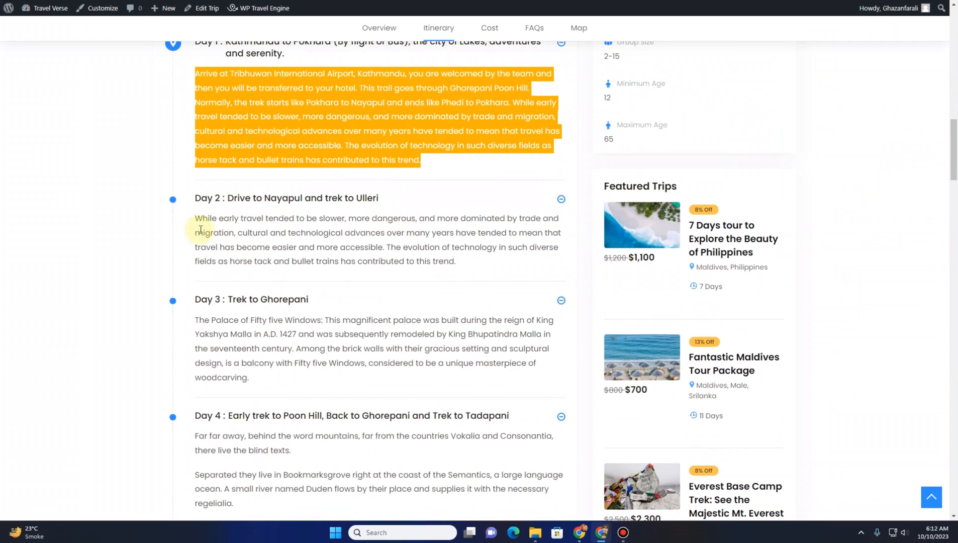
{"action": "left_click_drag", "start_coordinate": [217, 220], "coordinate": [230, 202]}
{"action": "key", "text": "ctrl+c"}
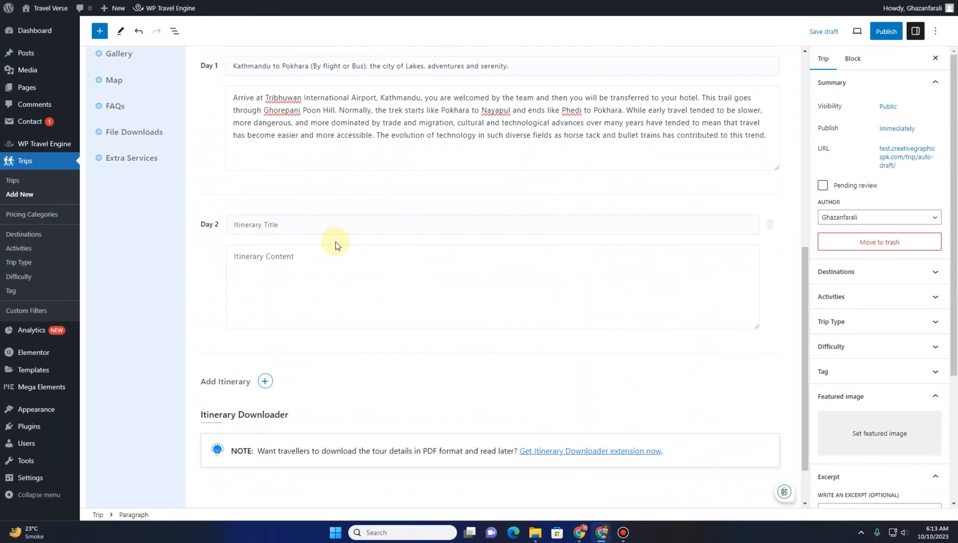
{"action": "left_click", "coordinate": [316, 221]}
{"action": "key", "text": "ctrl+v"}
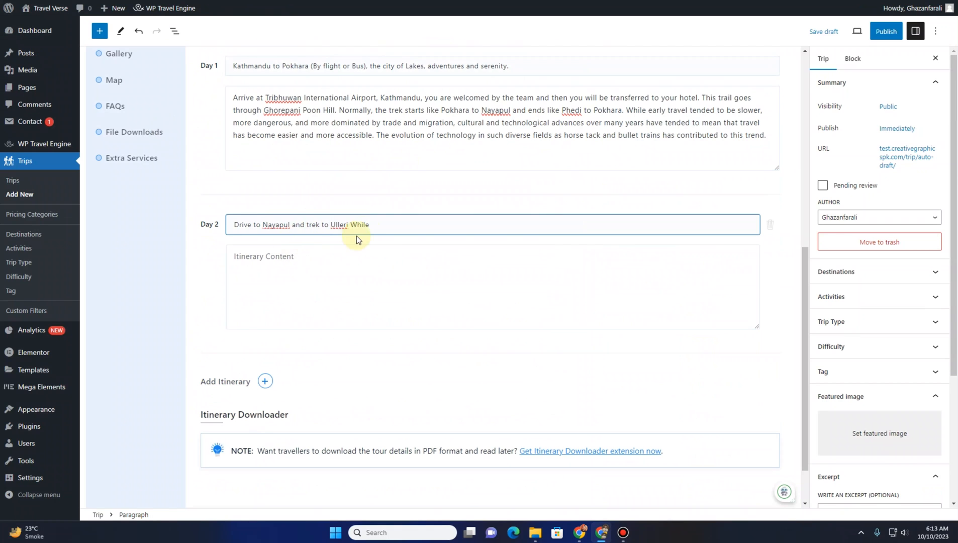
{"action": "left_click_drag", "start_coordinate": [369, 226], "coordinate": [356, 226]}
{"action": "key", "text": "BackSpace"}
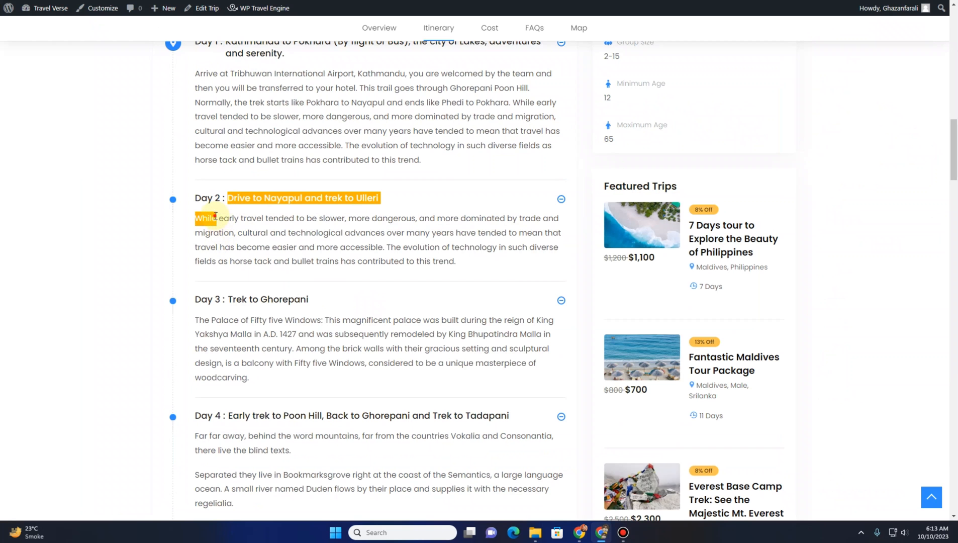
Copy the Day 2 description from the sample trip into the Day 2 content and add a third day
{"action": "left_click_drag", "start_coordinate": [195, 217], "coordinate": [472, 264]}
{"action": "key", "text": "ctrl+c"}
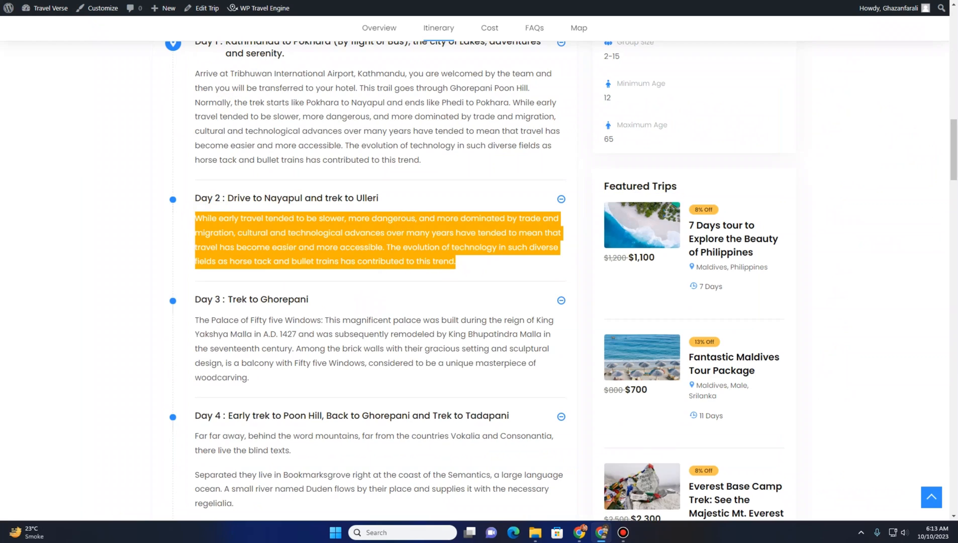
{"action": "key", "text": "ctrl+Tab"}
{"action": "left_click", "coordinate": [285, 283]}
{"action": "key", "text": "ctrl+v"}
{"action": "scroll", "coordinate": [271, 321], "scroll_direction": "down", "scroll_amount": 2}
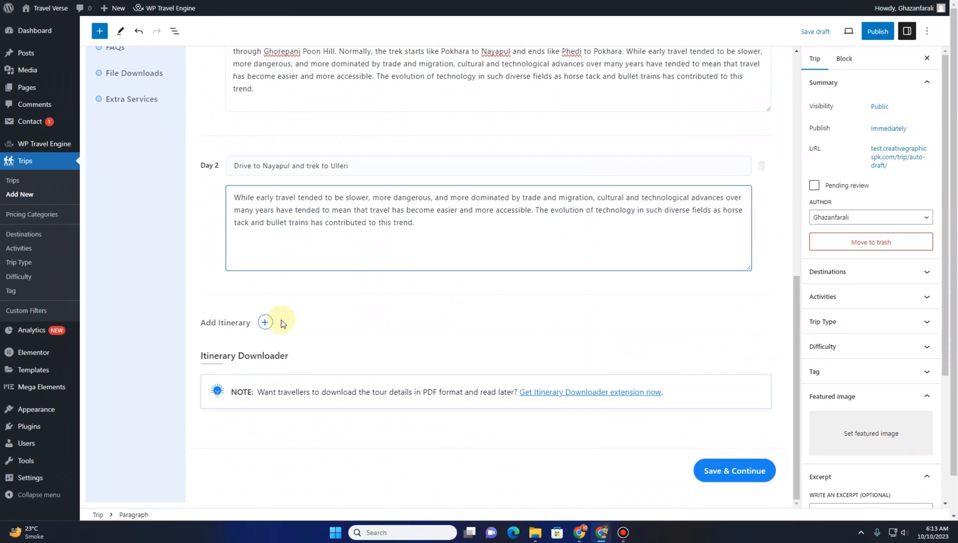
{"action": "left_click", "coordinate": [265, 321]}
Enter the Day 3 title 'Trek to Ghorepani' copied from the sample trip
{"action": "scroll", "coordinate": [213, 252], "scroll_direction": "down", "scroll_amount": 3}
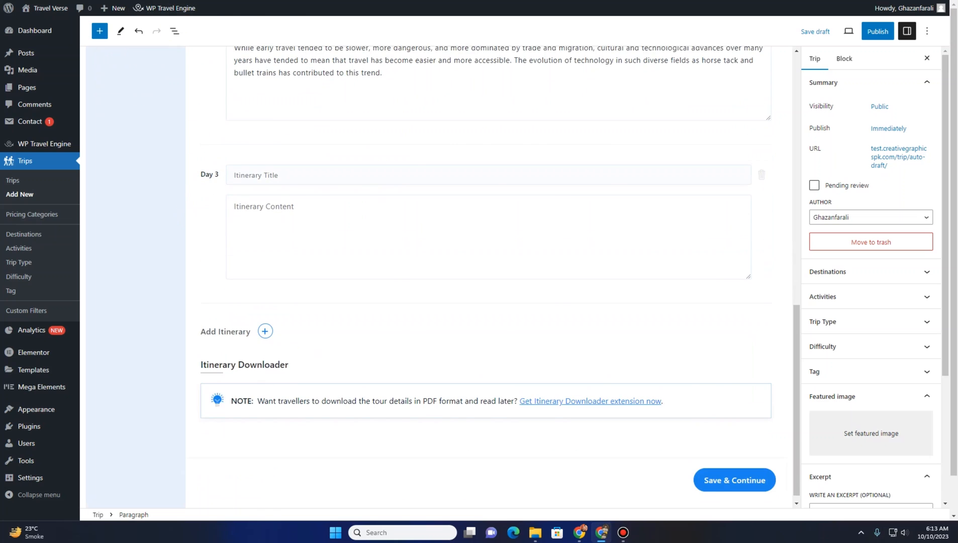
{"action": "key", "text": "ctrl+Tab"}
{"action": "scroll", "coordinate": [238, 272], "scroll_direction": "down", "scroll_amount": 2}
{"action": "left_click_drag", "start_coordinate": [207, 219], "coordinate": [229, 201]}
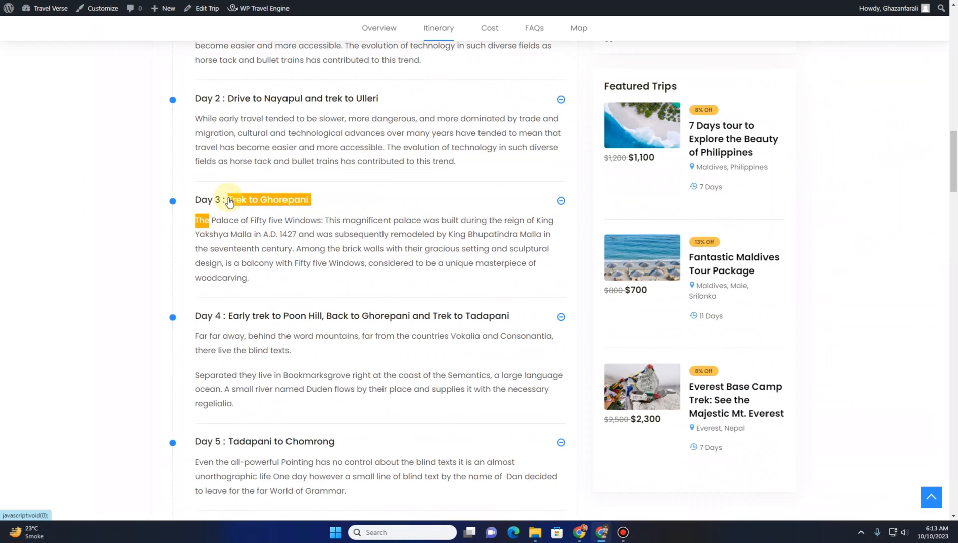
{"action": "left_click", "coordinate": [115, 1]}
{"action": "left_click", "coordinate": [279, 221]}
{"action": "key", "text": "ctrl+v"}
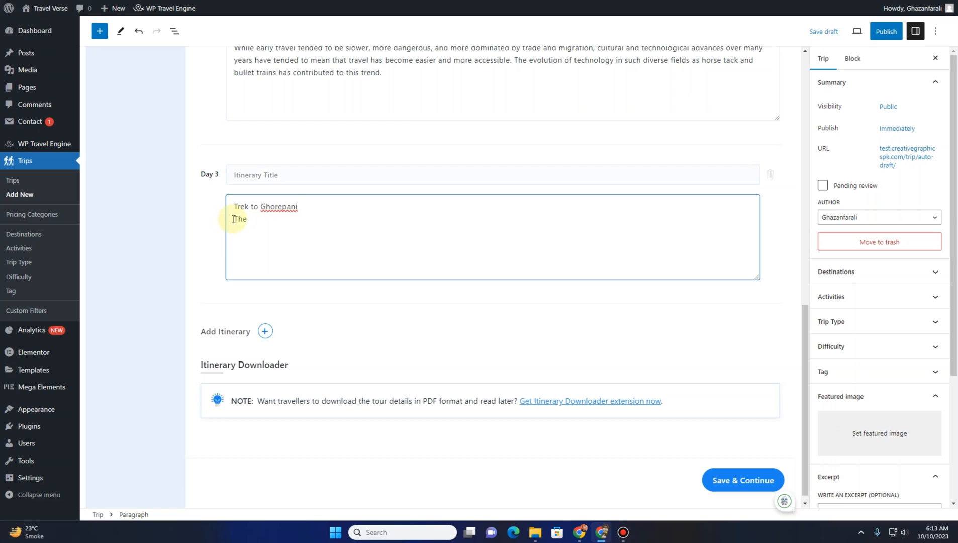
{"action": "left_click_drag", "start_coordinate": [233, 219], "coordinate": [234, 205]}
{"action": "key", "text": "ctrl+x"}
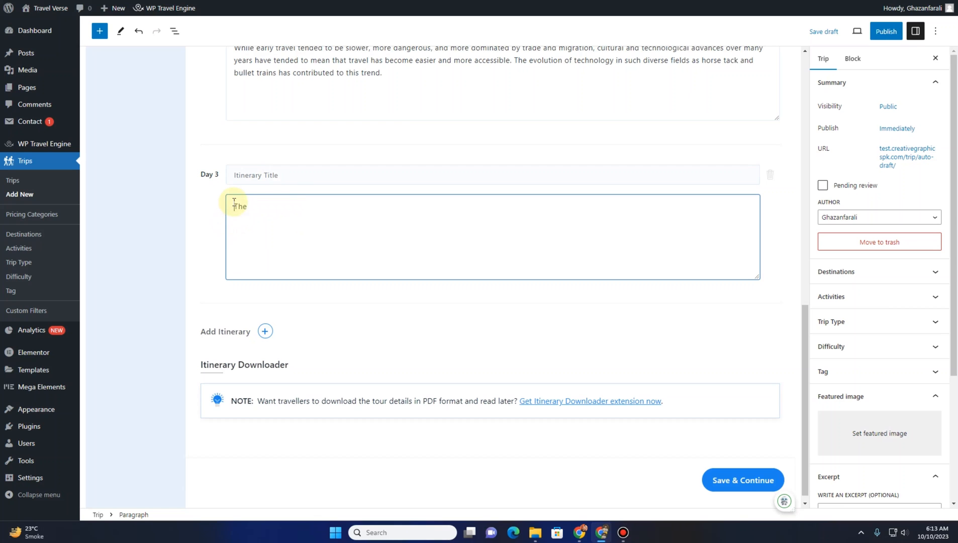
{"action": "left_click", "coordinate": [244, 176]}
{"action": "key", "text": "ctrl+v"}
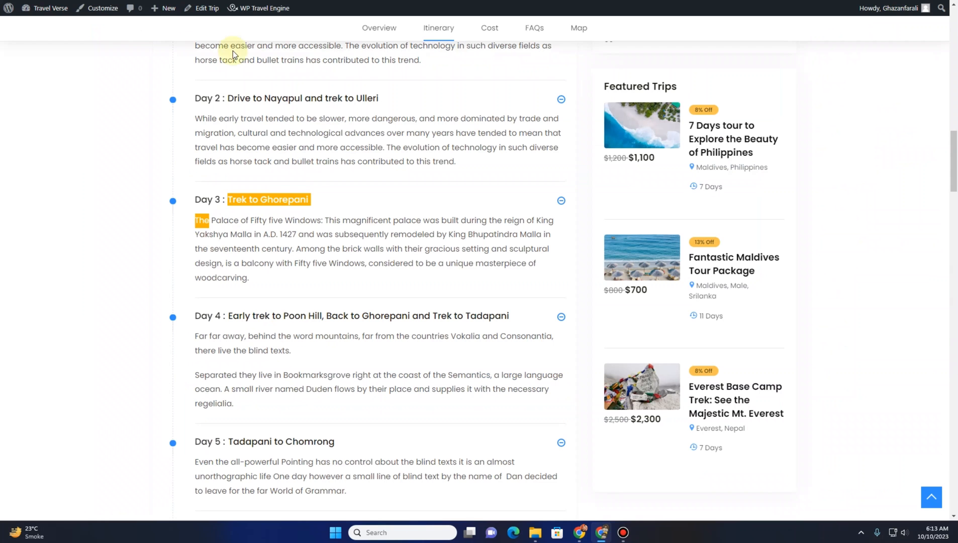
Paste the Day 3 description about the Palace of Fifty five Windows and add a fourth day
{"action": "left_click", "coordinate": [271, 220]}
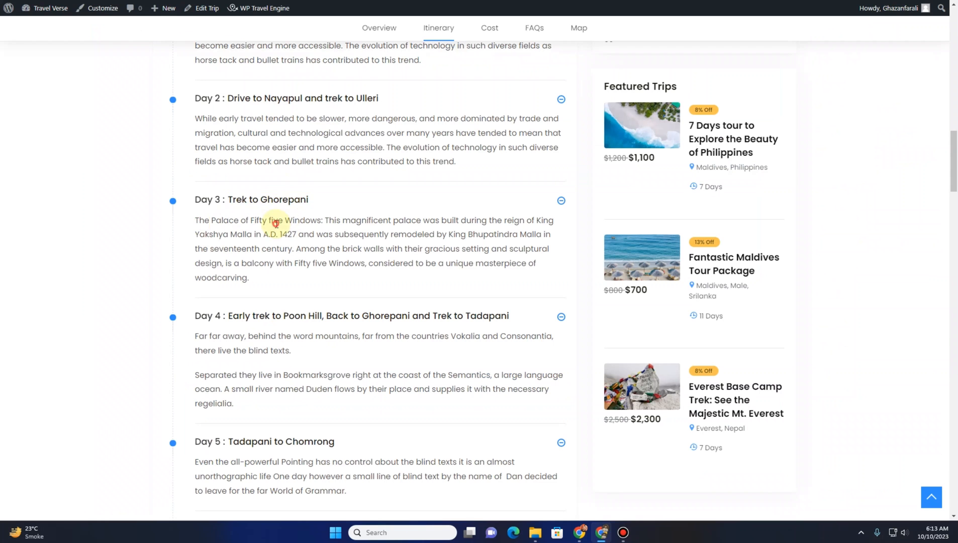
{"action": "left_click_drag", "start_coordinate": [194, 221], "coordinate": [261, 285]}
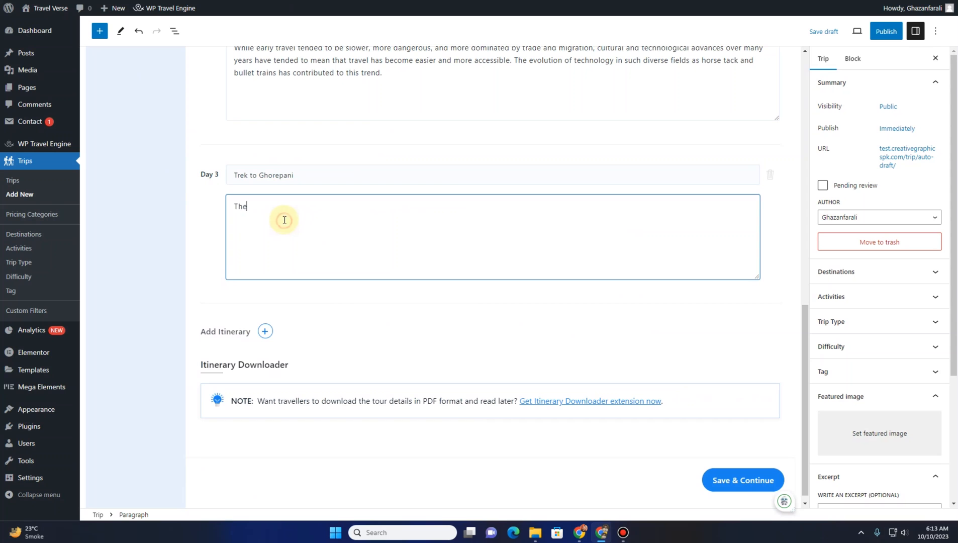
{"action": "key", "text": "ctrl+v"}
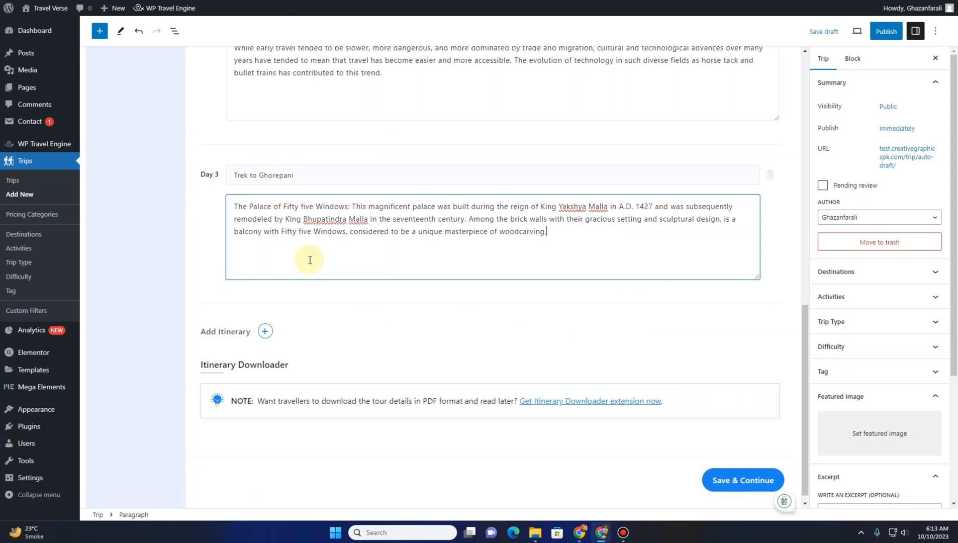
{"action": "left_click", "coordinate": [265, 296]}
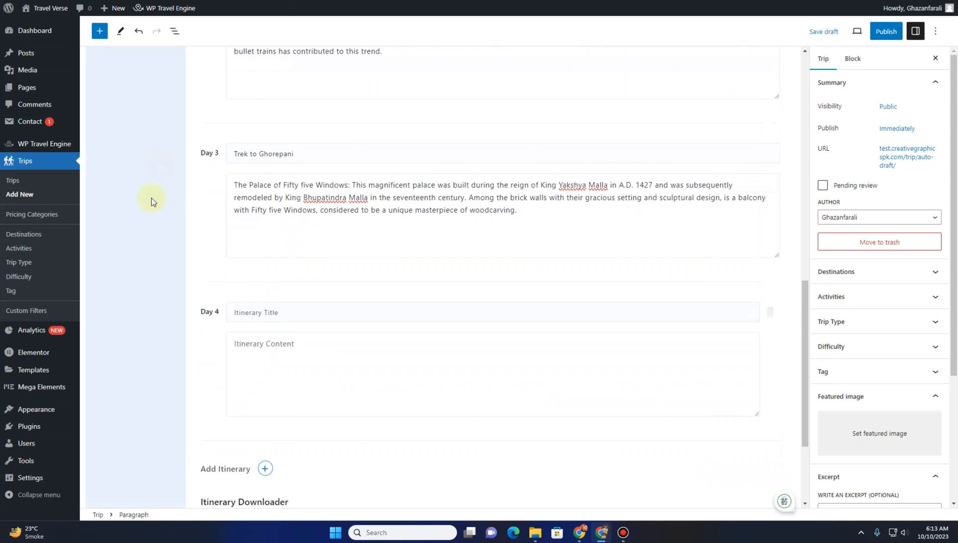
Enter the Day 4 title 'Early trek to Poon Hill, Back to Ghorepani and Trek to Tadapani' copied from the sample trip
{"action": "scroll", "coordinate": [151, 198], "scroll_direction": "down", "scroll_amount": 3}
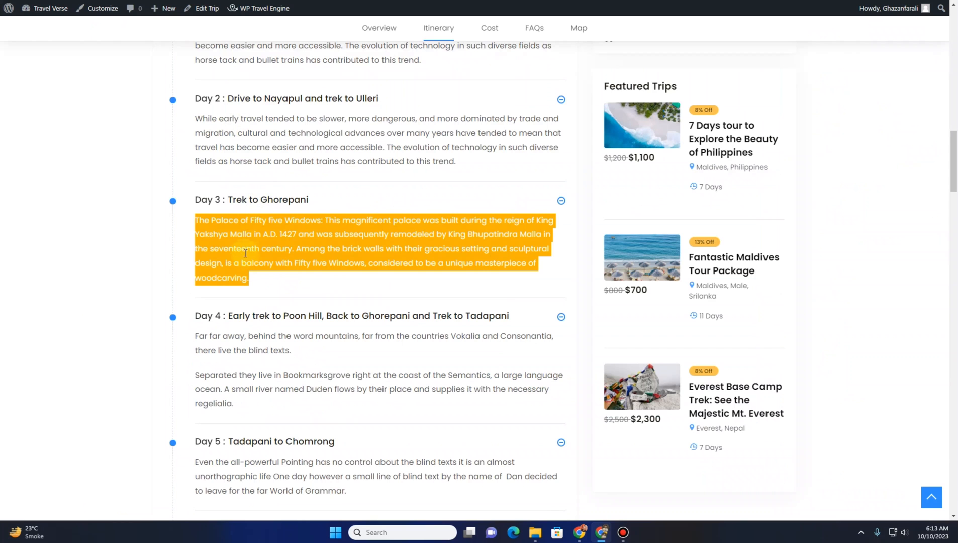
{"action": "scroll", "coordinate": [203, 239], "scroll_direction": "down", "scroll_amount": 2}
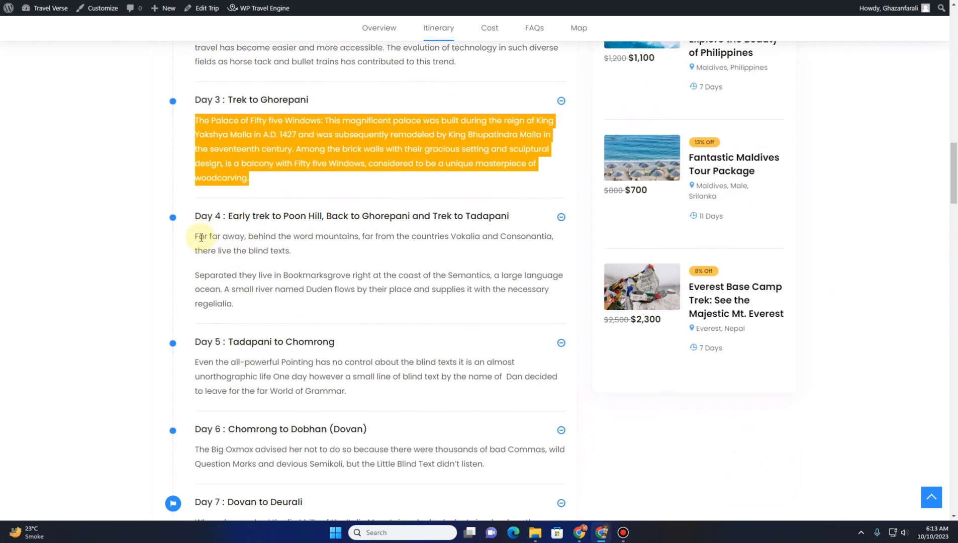
{"action": "left_click_drag", "start_coordinate": [210, 234], "coordinate": [241, 211]}
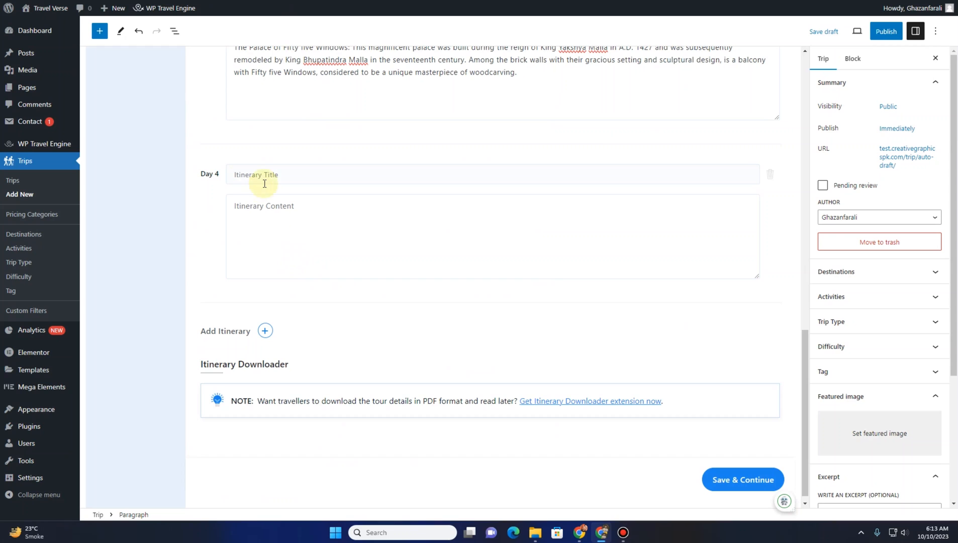
{"action": "left_click", "coordinate": [277, 220]}
{"action": "key", "text": "ctrl+v"}
{"action": "left_click_drag", "start_coordinate": [235, 217], "coordinate": [236, 212]}
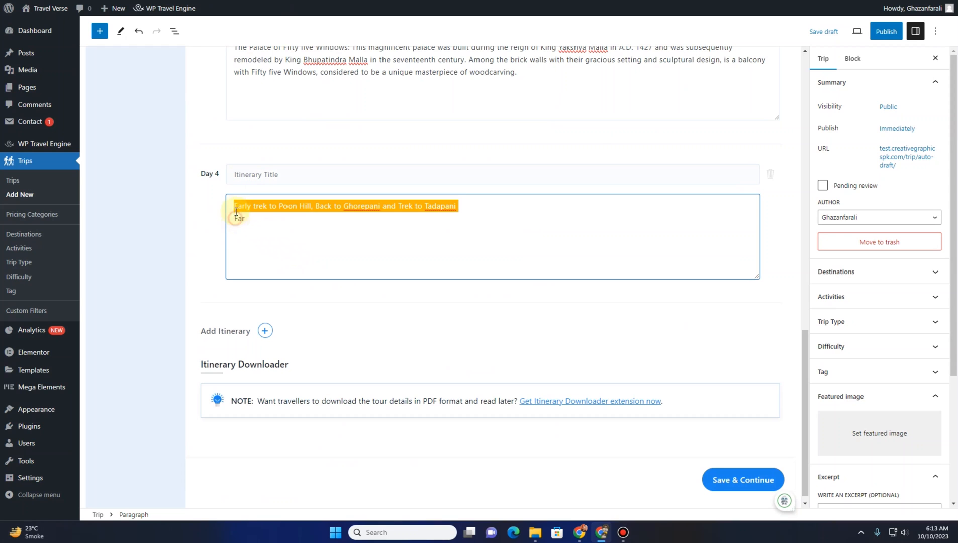
{"action": "key", "text": "ctrl+x"}
{"action": "left_click", "coordinate": [257, 176]}
{"action": "key", "text": "ctrl+v"}
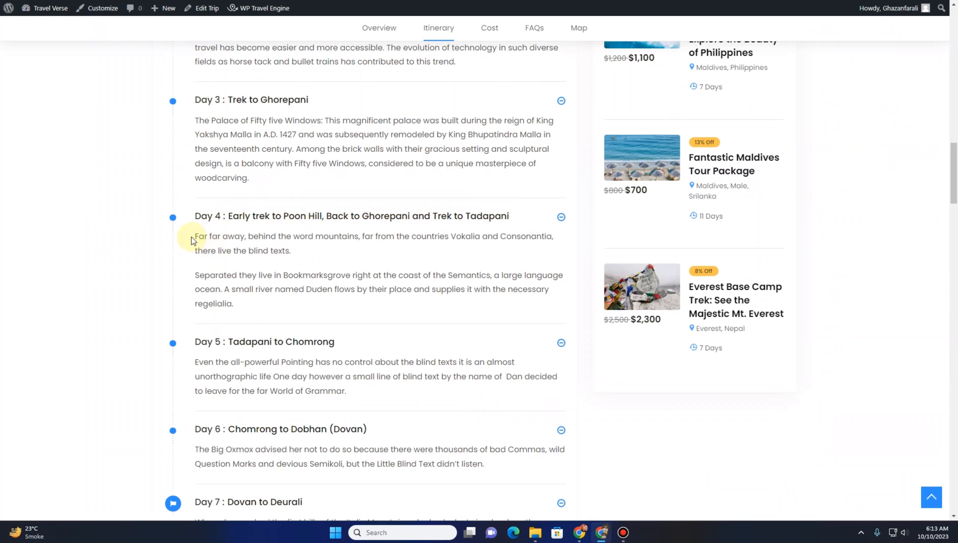
Paste the Day 4 description copied from the sample trip into the Day 4 content
{"action": "left_click_drag", "start_coordinate": [196, 236], "coordinate": [265, 314]}
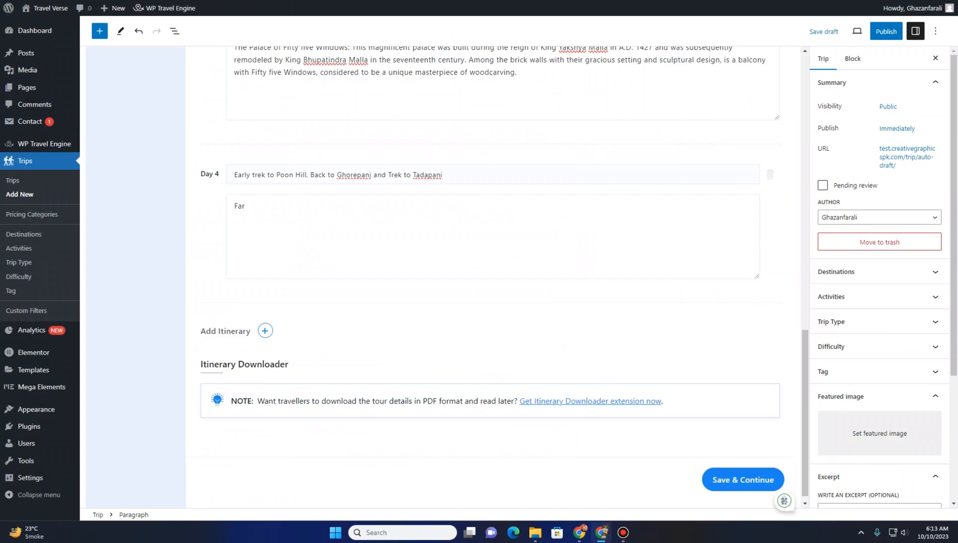
{"action": "left_click", "coordinate": [281, 211]}
{"action": "key", "text": "ctrl+v"}
{"action": "scroll", "coordinate": [209, 284], "scroll_direction": "down", "scroll_amount": 1}
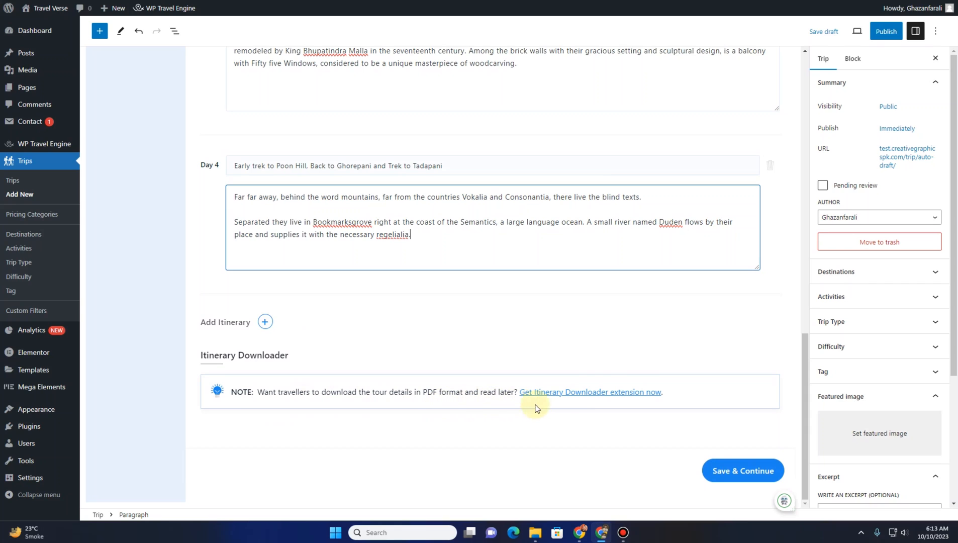
Save the itinerary and continue to the Includes/Excludes settings
{"action": "left_click", "coordinate": [576, 397]}
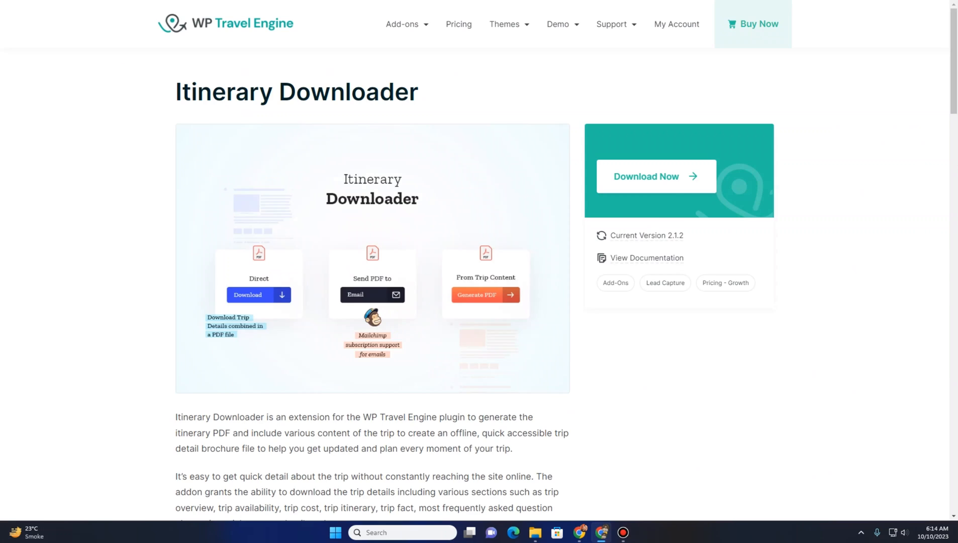
{"action": "left_click", "coordinate": [144, 1]}
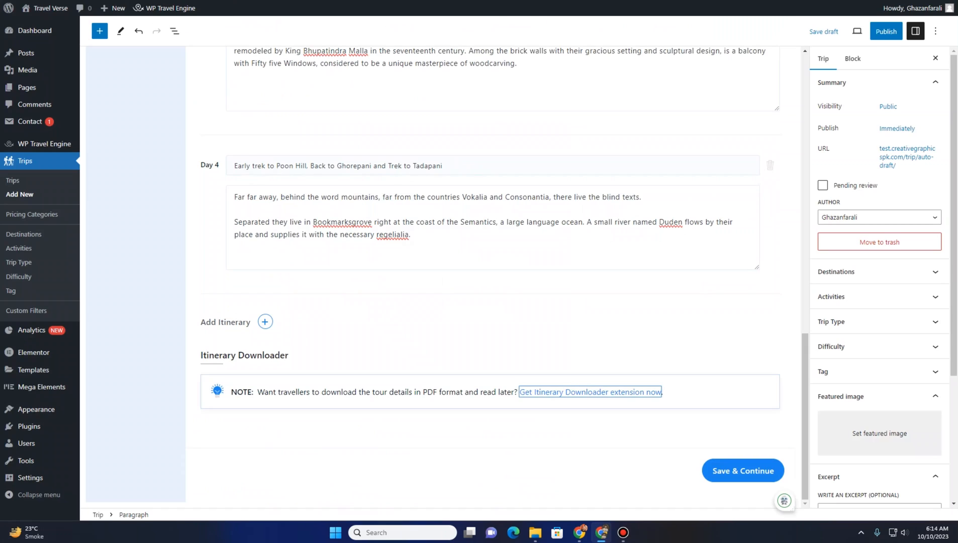
{"action": "left_click", "coordinate": [722, 478]}
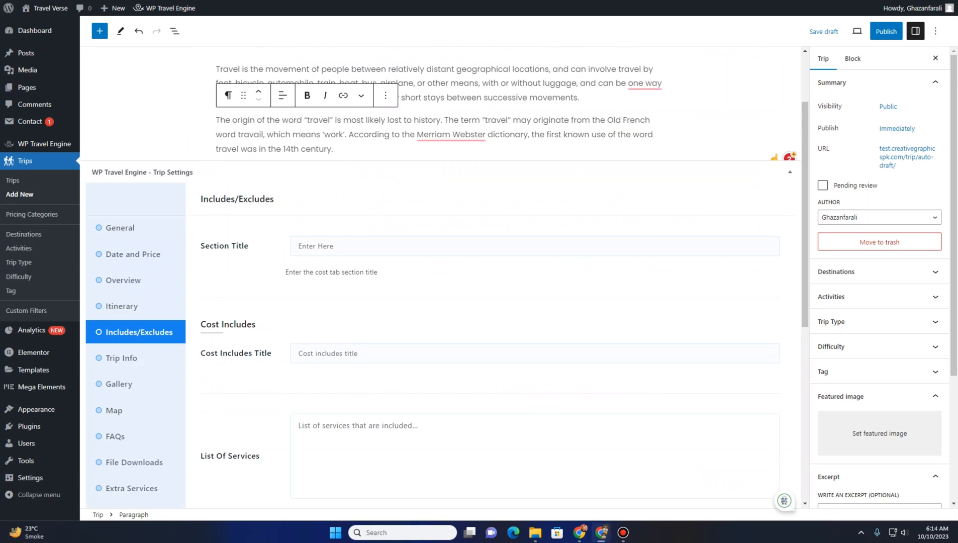
{"action": "scroll", "coordinate": [221, 231], "scroll_direction": "down", "scroll_amount": 1}
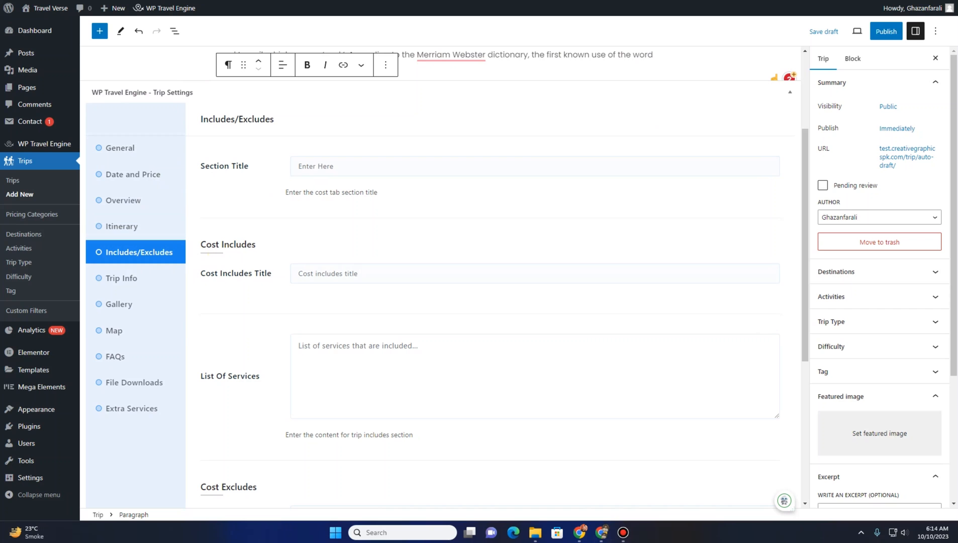
Paste the sample trip's cost includes list into the Cost Includes list of services
{"action": "left_click", "coordinate": [181, 0]}
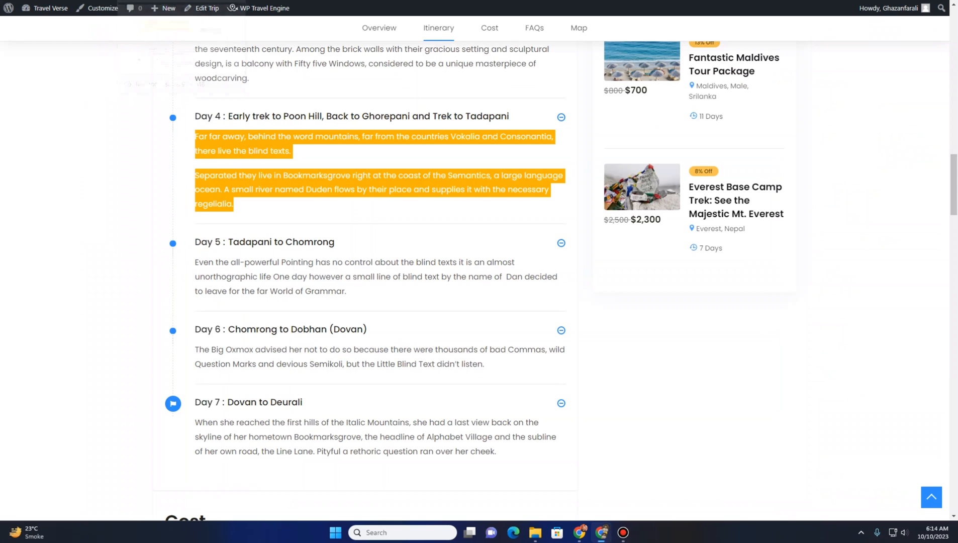
{"action": "scroll", "coordinate": [203, 161], "scroll_direction": "down", "scroll_amount": 10}
{"action": "scroll", "coordinate": [191, 163], "scroll_direction": "up", "scroll_amount": 2}
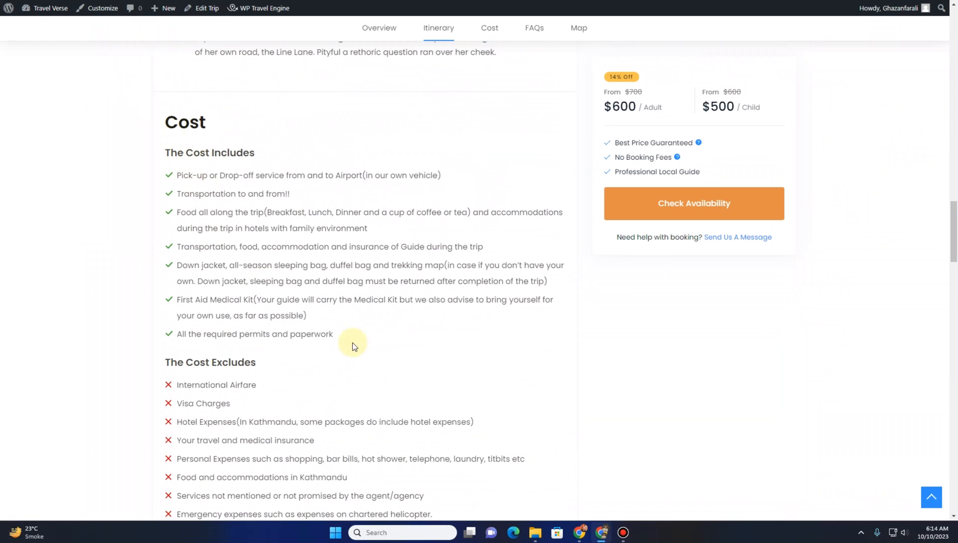
{"action": "left_click_drag", "start_coordinate": [340, 340], "coordinate": [174, 177]}
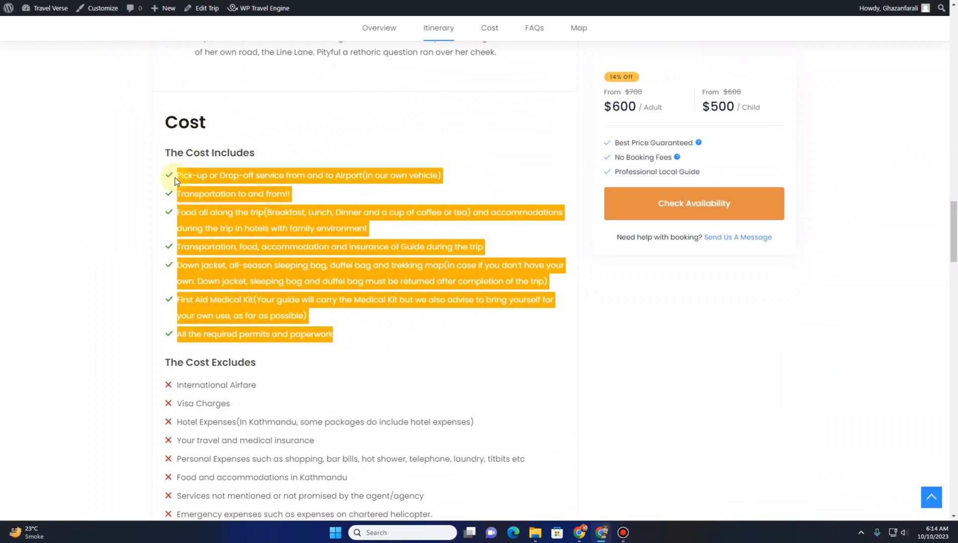
{"action": "left_click", "coordinate": [95, 0]}
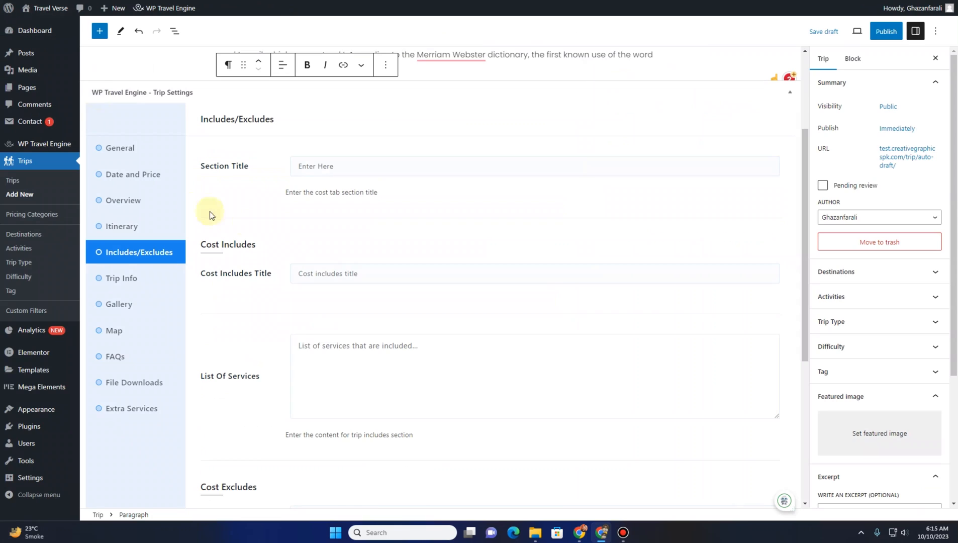
{"action": "left_click", "coordinate": [321, 363]}
{"action": "key", "text": "ctrl+v"}
Set the Cost Includes Title to 'Includes'
{"action": "scroll", "coordinate": [325, 378], "scroll_direction": "up", "scroll_amount": 3}
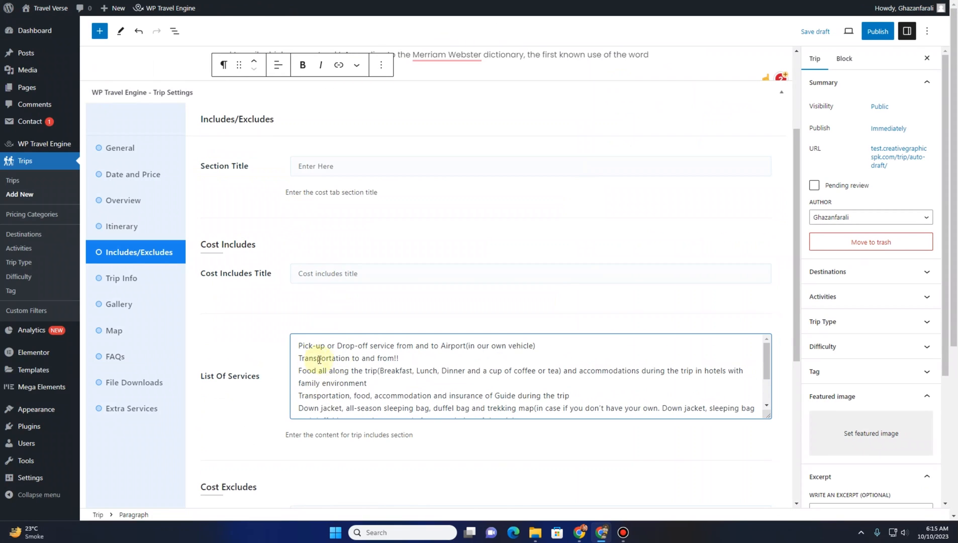
{"action": "left_click_drag", "start_coordinate": [255, 245], "coordinate": [222, 245]}
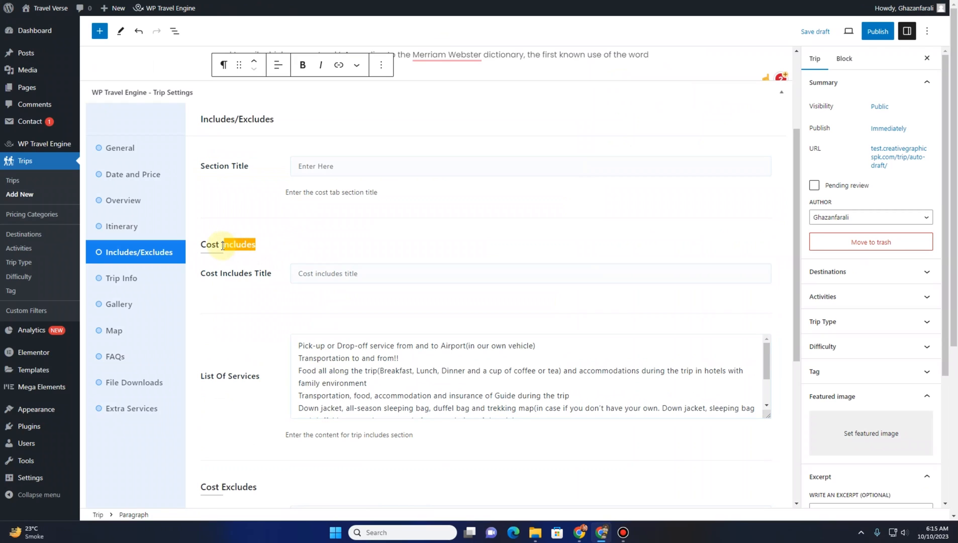
{"action": "left_click", "coordinate": [333, 272]}
{"action": "key", "text": "ctrl+v"}
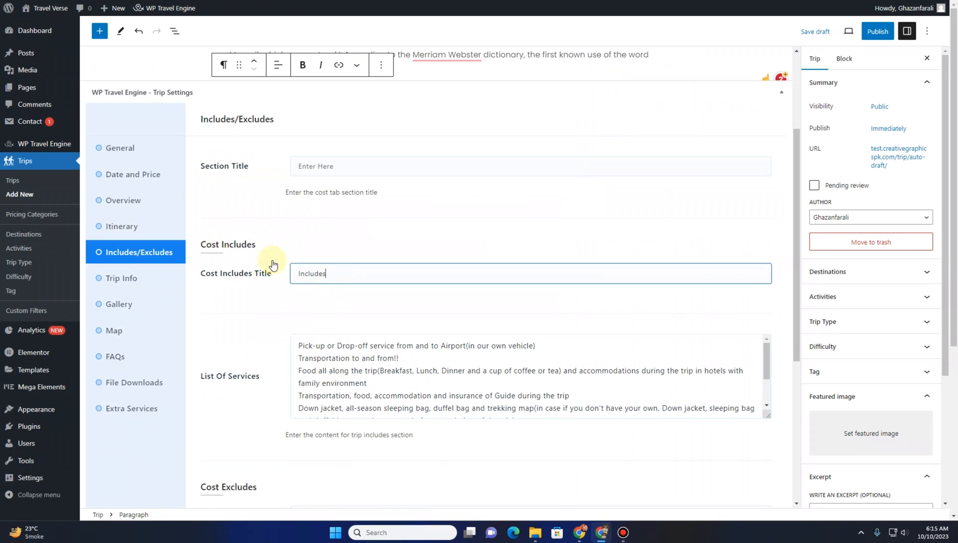
Copy the cost section heading from the sample trip into the Includes/Excludes Section Title
{"action": "key", "text": "ctrl+Tab"}
{"action": "scroll", "coordinate": [239, 244], "scroll_direction": "up", "scroll_amount": 2}
{"action": "left_click_drag", "start_coordinate": [216, 228], "coordinate": [170, 228]}
{"action": "key", "text": "ctrl+Tab"}
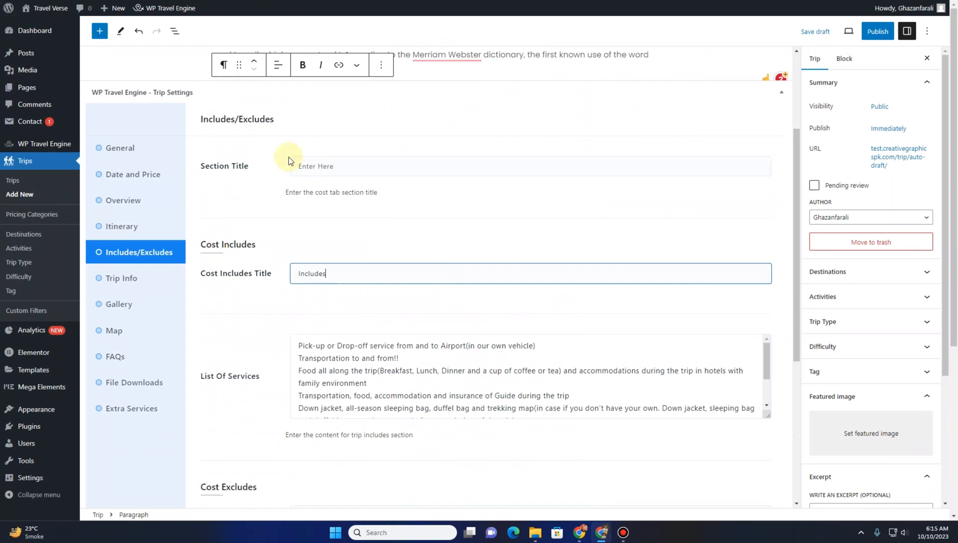
{"action": "left_click", "coordinate": [318, 167]}
{"action": "key", "text": "ctrl+v"}
{"action": "scroll", "coordinate": [246, 250], "scroll_direction": "down", "scroll_amount": 5}
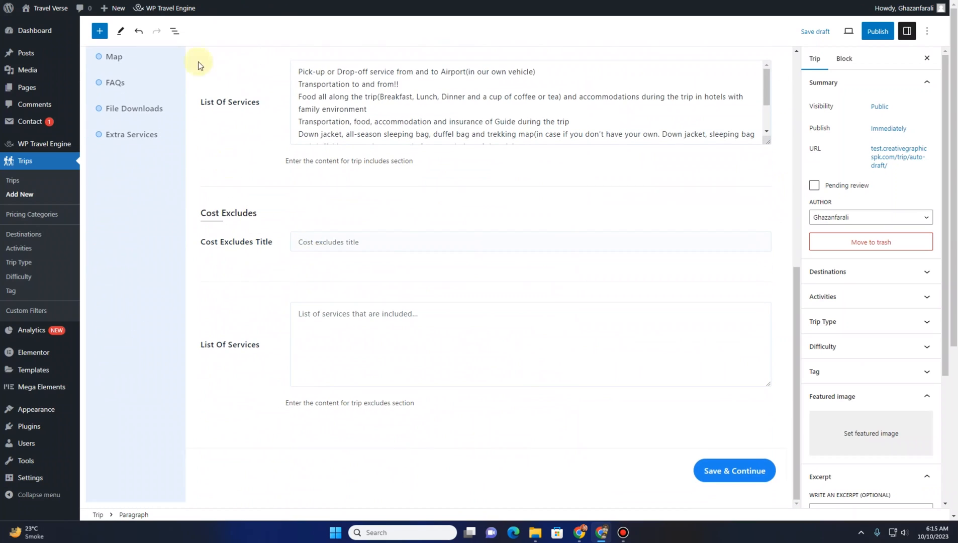
Set the Cost Excludes Title to 'The Cost Excludes' copied from the sample trip
{"action": "key", "text": "ctrl+Tab"}
{"action": "scroll", "coordinate": [264, 215], "scroll_direction": "down", "scroll_amount": 5}
{"action": "left_click_drag", "start_coordinate": [265, 215], "coordinate": [151, 211]}
{"action": "key", "text": "ctrl+c"}
{"action": "key", "text": "ctrl+Tab"}
{"action": "left_click", "coordinate": [331, 239]}
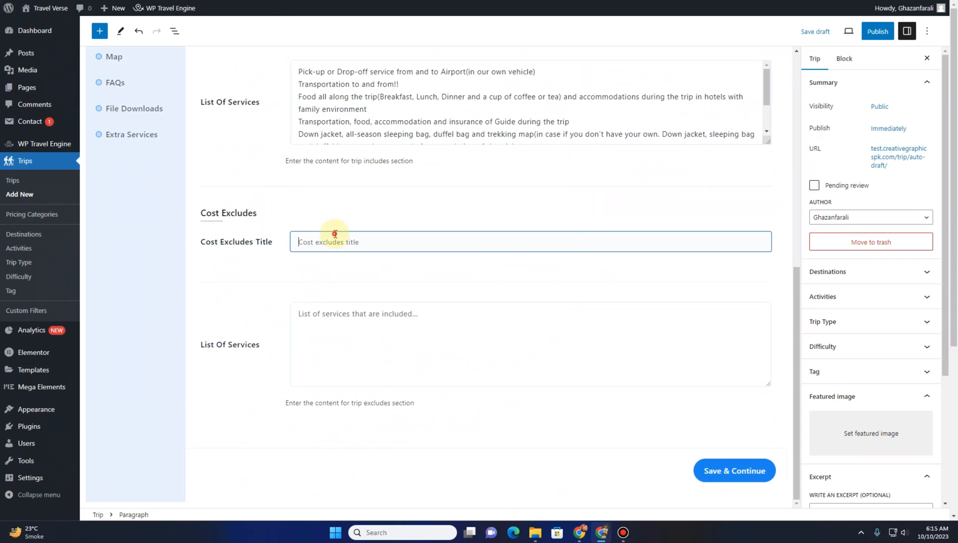
{"action": "key", "text": "ctrl+v"}
Paste the sample trip's cost excludes list into the Cost Excludes list of services
{"action": "key", "text": "ctrl+Tab"}
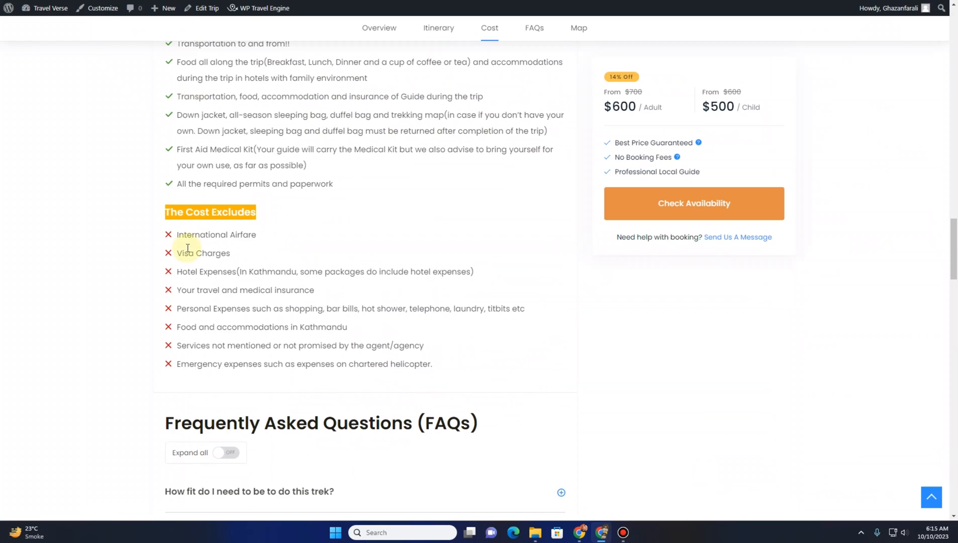
{"action": "scroll", "coordinate": [458, 349], "scroll_direction": "down", "scroll_amount": 1}
{"action": "left_click_drag", "start_coordinate": [439, 313], "coordinate": [173, 180]}
{"action": "key", "text": "ctrl+c"}
{"action": "key", "text": "ctrl+Tab"}
{"action": "left_click", "coordinate": [329, 393]}
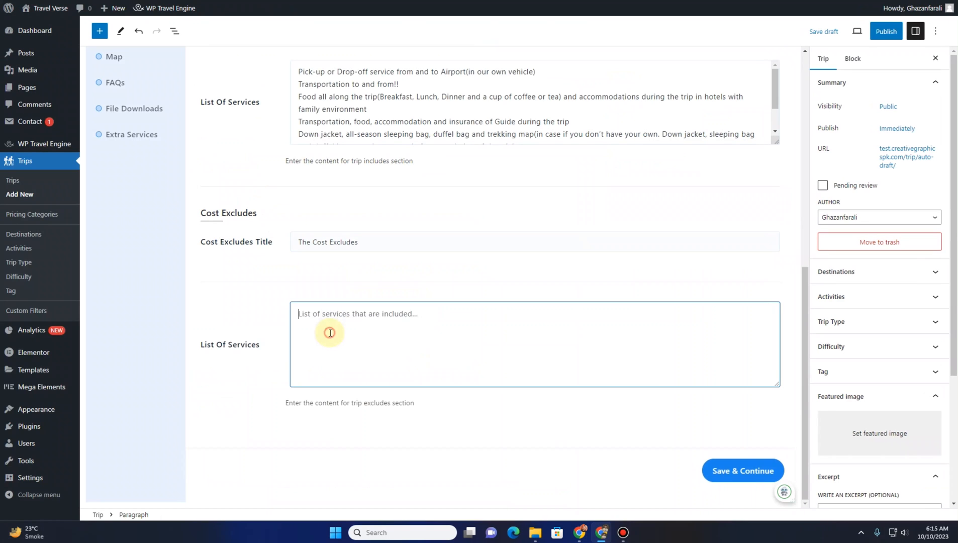
{"action": "key", "text": "ctrl+v"}
Save the Includes/Excludes settings and continue to the Trip Info section
{"action": "scroll", "coordinate": [284, 335], "scroll_direction": "up", "scroll_amount": 3}
{"action": "scroll", "coordinate": [247, 320], "scroll_direction": "down", "scroll_amount": 6}
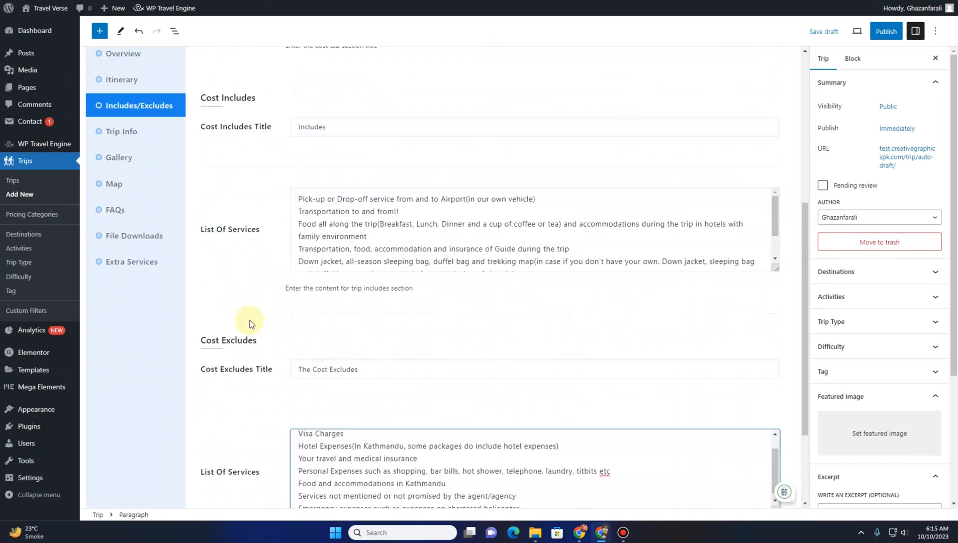
{"action": "left_click", "coordinate": [704, 474]}
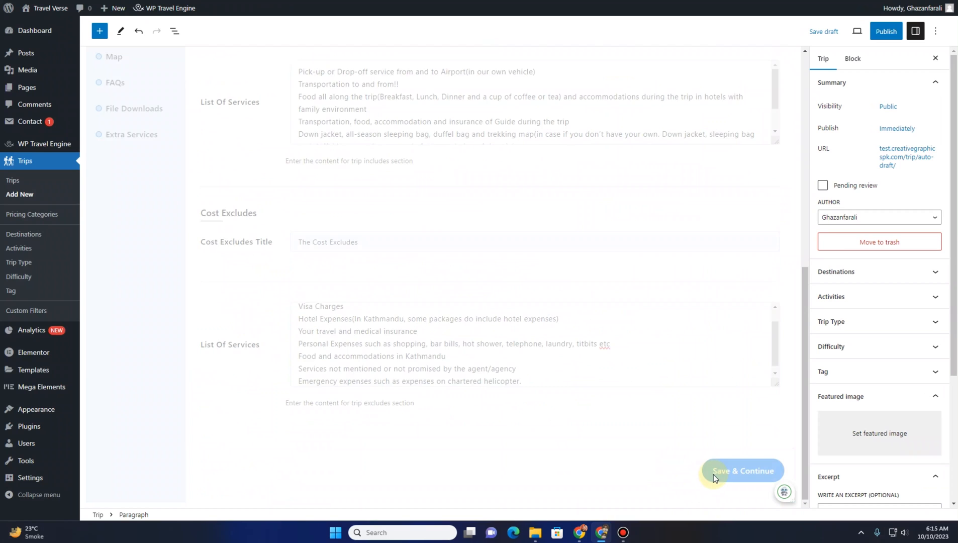
{"action": "scroll", "coordinate": [244, 362], "scroll_direction": "down", "scroll_amount": 1}
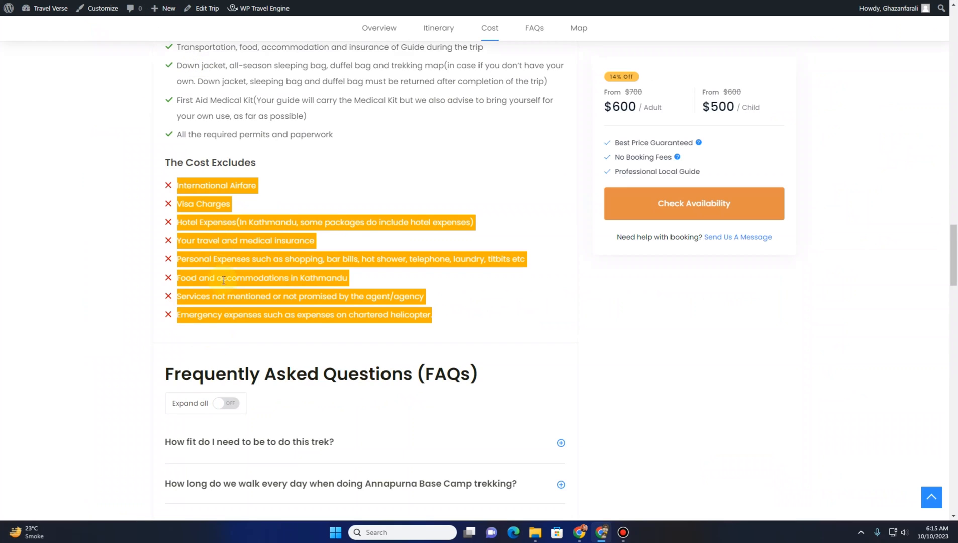
{"action": "scroll", "coordinate": [223, 279], "scroll_direction": "down", "scroll_amount": 3}
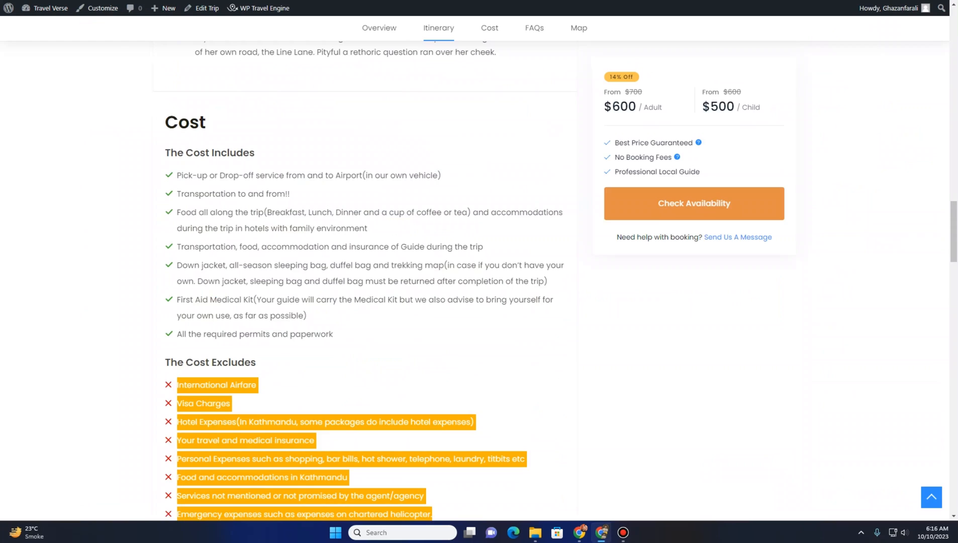
{"action": "scroll", "coordinate": [273, 342], "scroll_direction": "up", "scroll_amount": 15}
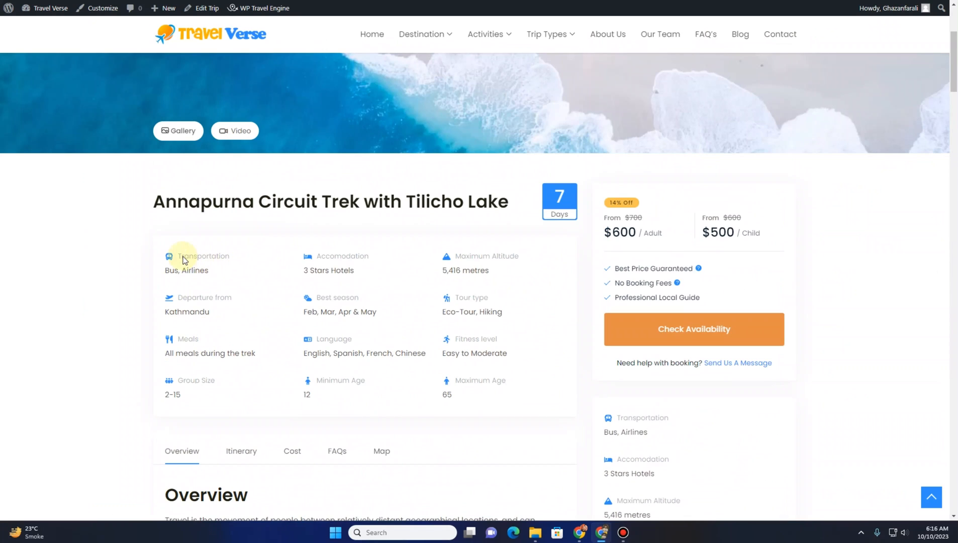
Add a Transportation trip fact and fill it with 'Bus, Airlines' copied from the sample trip
{"action": "left_click_drag", "start_coordinate": [210, 272], "coordinate": [180, 280]}
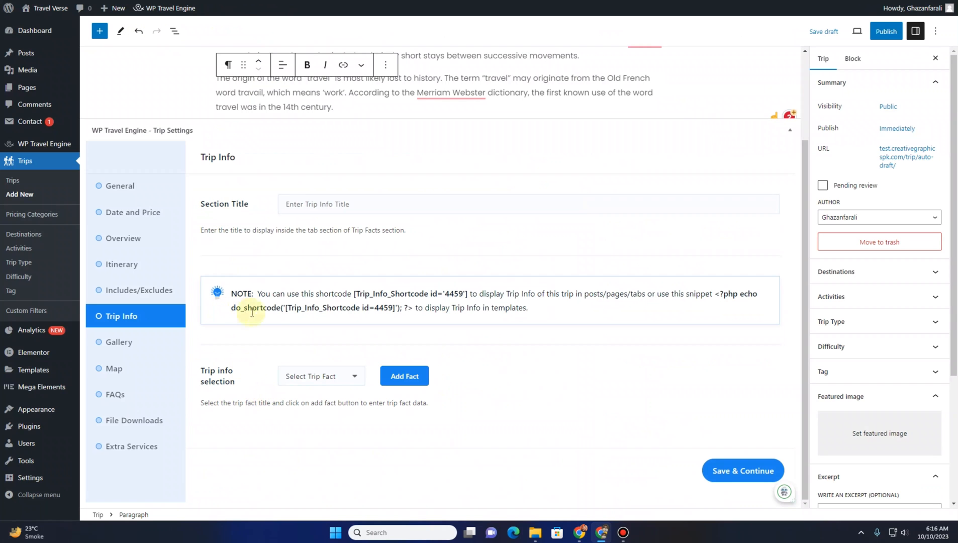
{"action": "left_click", "coordinate": [358, 377]}
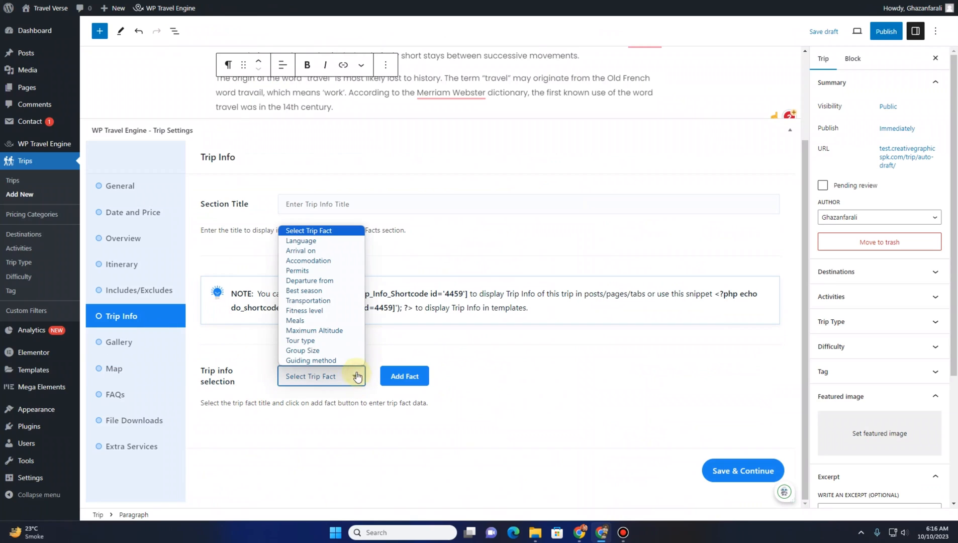
{"action": "left_click", "coordinate": [309, 301]}
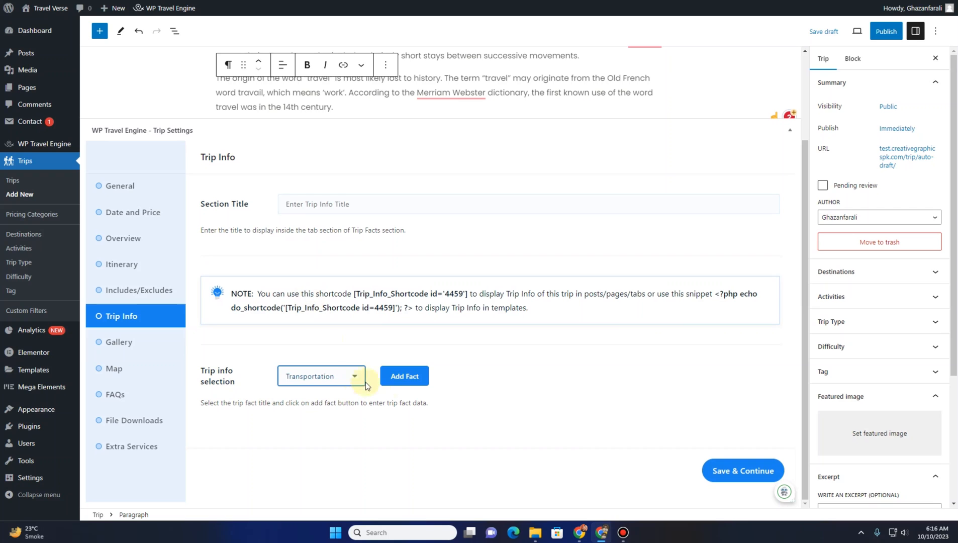
{"action": "left_click", "coordinate": [407, 386]}
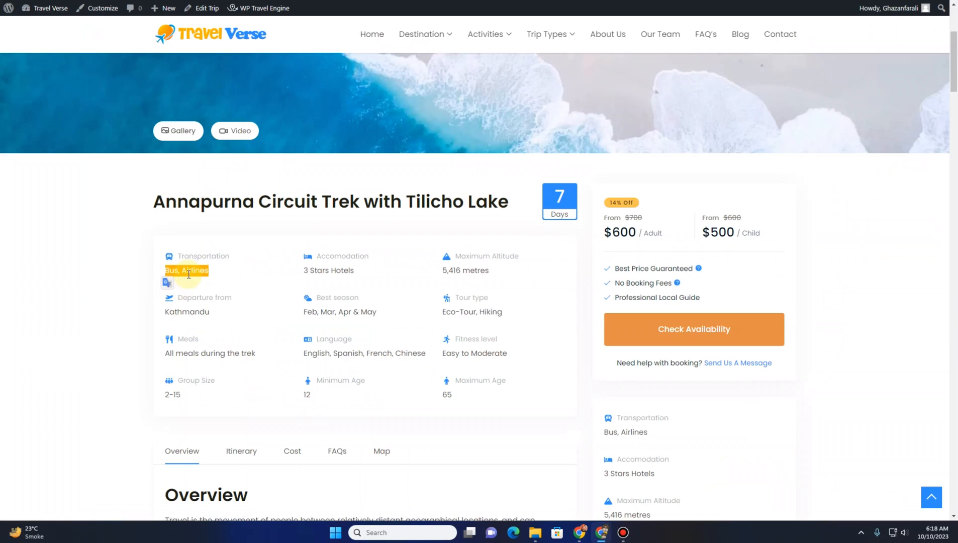
{"action": "left_click_drag", "start_coordinate": [214, 273], "coordinate": [157, 273]}
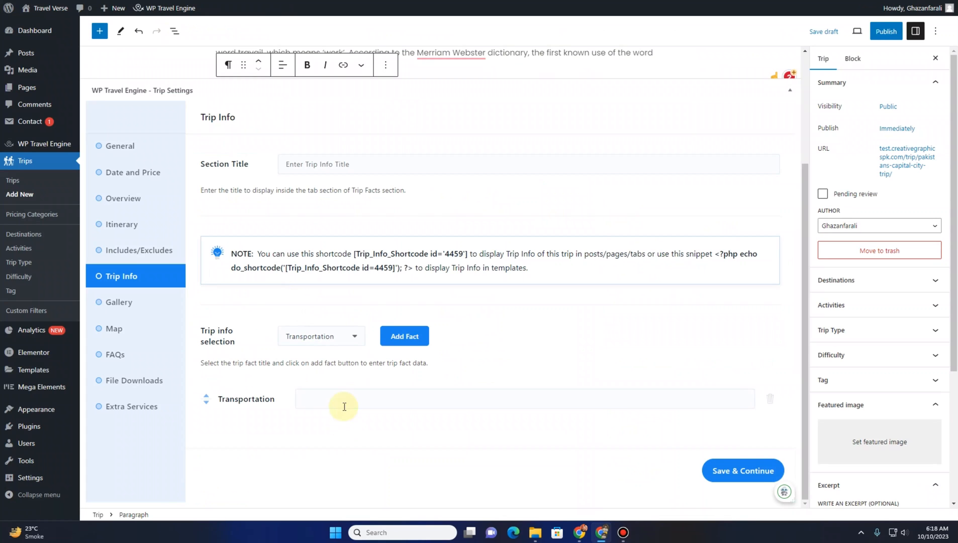
{"action": "left_click", "coordinate": [344, 406]}
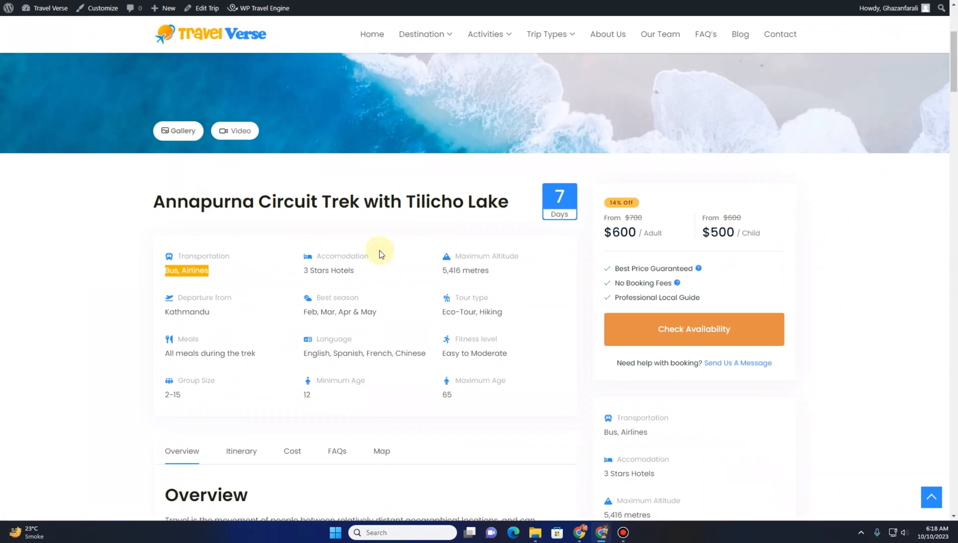
Add an Accomodation trip fact and fill it with '3 Stars Hotels' copied from the sample trip
{"action": "left_click_drag", "start_coordinate": [358, 271], "coordinate": [305, 269]}
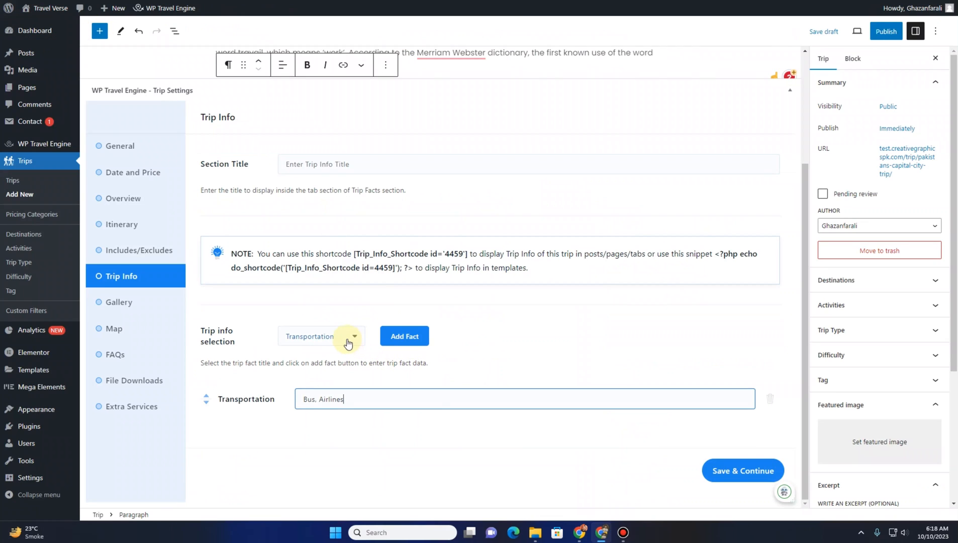
{"action": "left_click", "coordinate": [332, 347]}
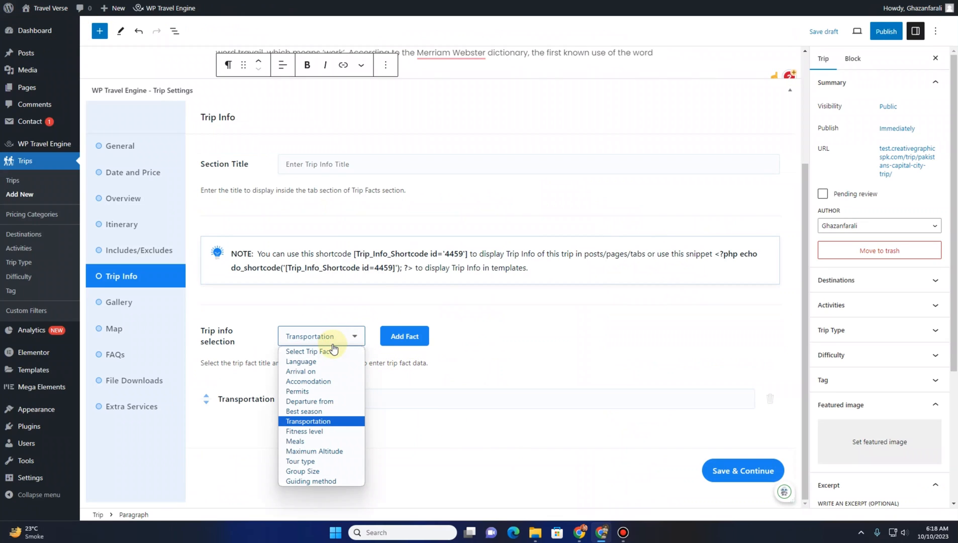
{"action": "left_click", "coordinate": [321, 381]}
{"action": "left_click", "coordinate": [412, 341]}
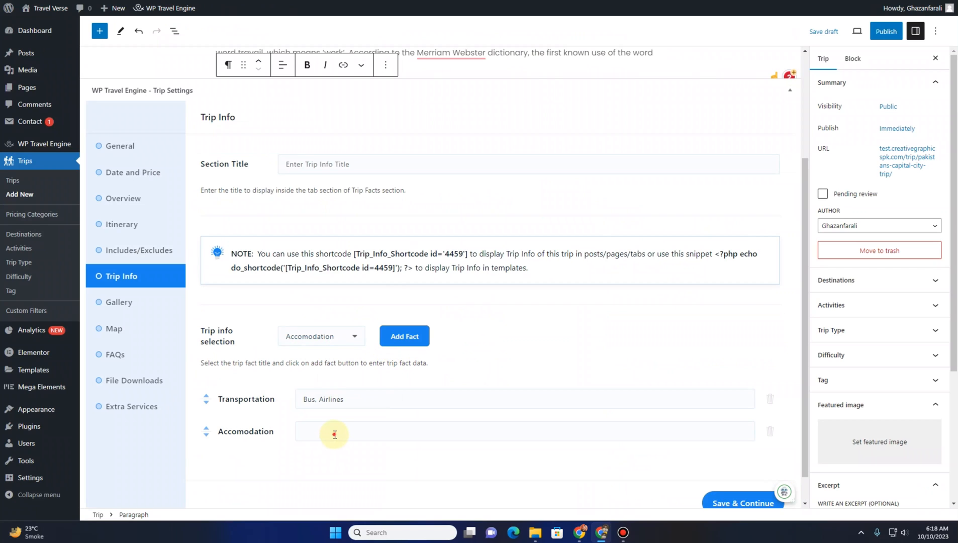
{"action": "left_click", "coordinate": [334, 434]}
{"action": "key", "text": "ctrl+v"}
{"action": "scroll", "coordinate": [438, 386], "scroll_direction": "down", "scroll_amount": 1}
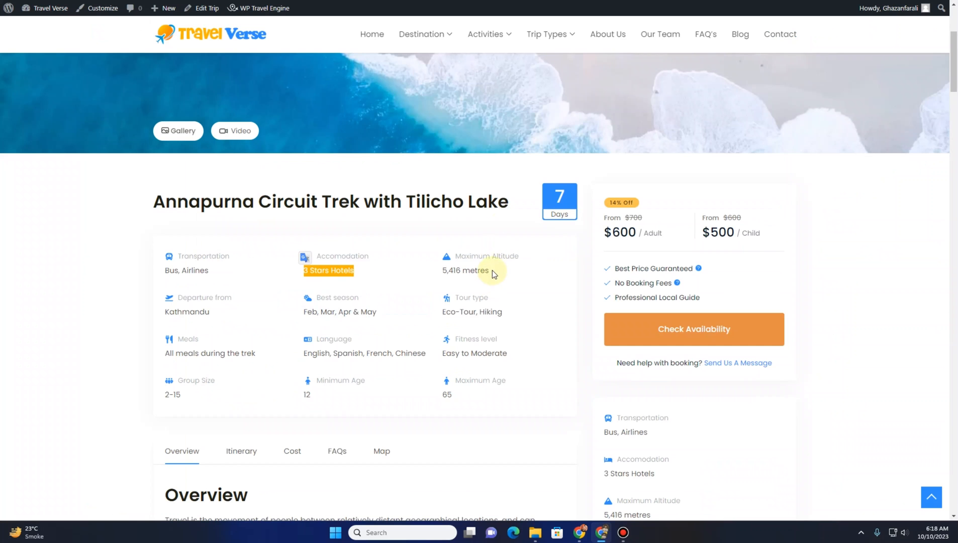
Add a Maximum Altitude trip fact and fill it with '5,416 metres' copied from the sample trip
{"action": "left_click_drag", "start_coordinate": [493, 270], "coordinate": [436, 274]}
{"action": "left_click", "coordinate": [449, 274]}
{"action": "left_click_drag", "start_coordinate": [504, 270], "coordinate": [442, 271]}
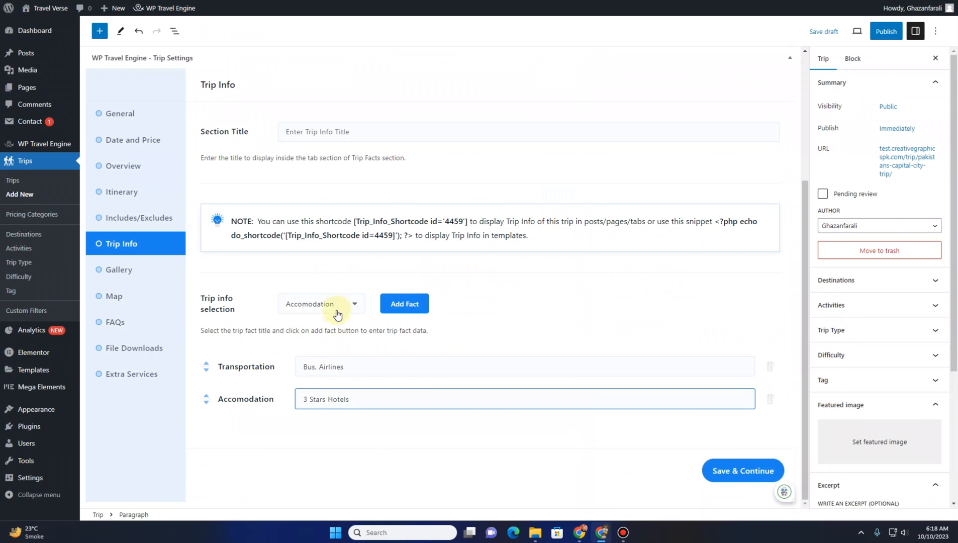
{"action": "left_click", "coordinate": [336, 305]}
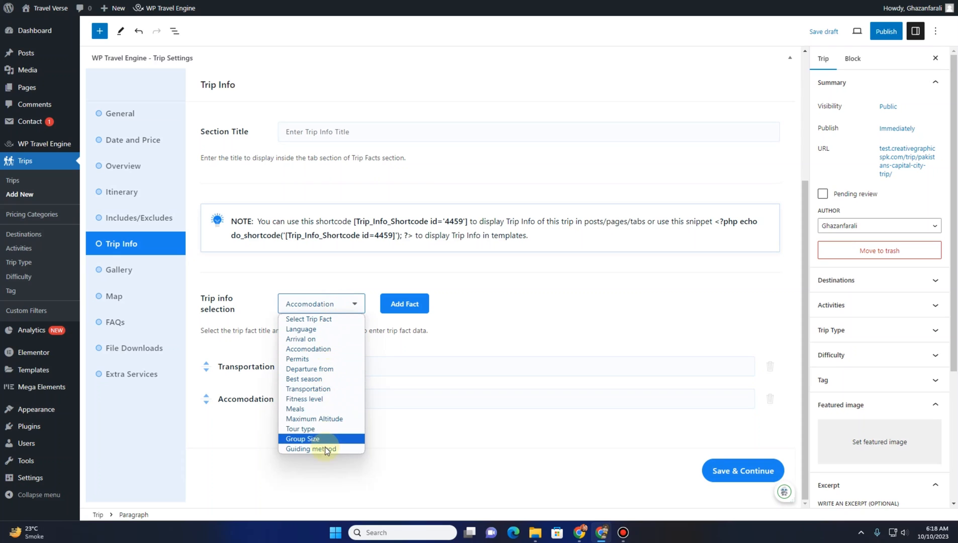
{"action": "left_click", "coordinate": [314, 419]}
{"action": "left_click", "coordinate": [398, 304]}
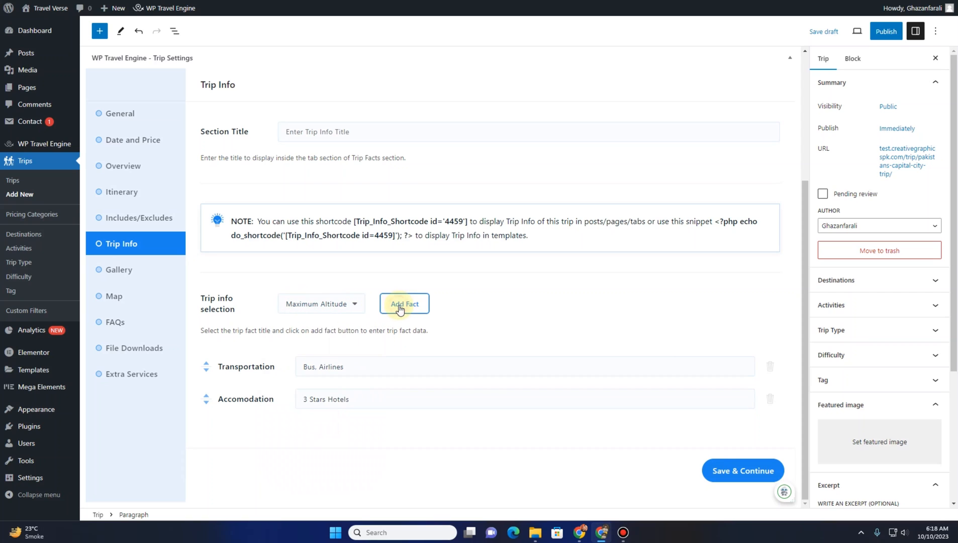
{"action": "left_click", "coordinate": [369, 436]}
{"action": "type", "text": "5,416 metres"}
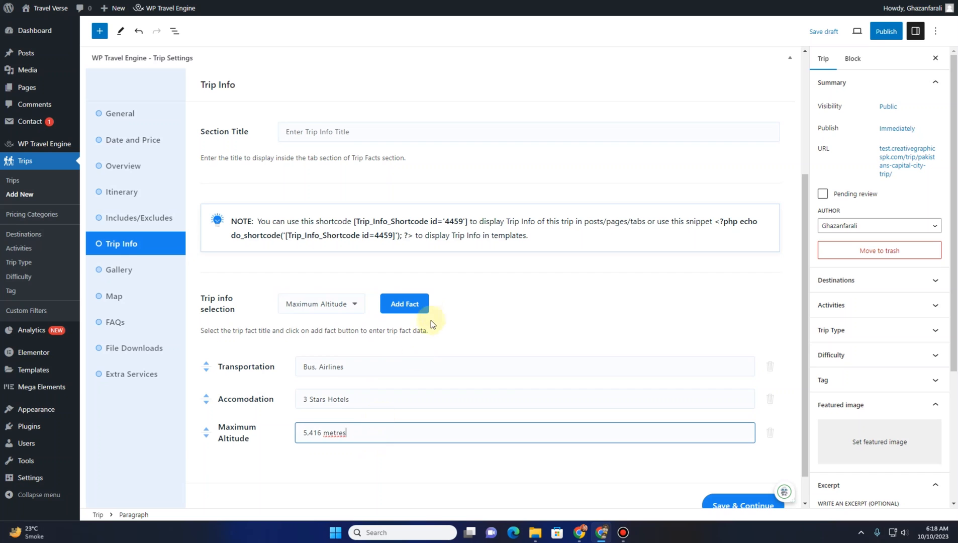
{"action": "scroll", "coordinate": [434, 314], "scroll_direction": "down", "scroll_amount": 1}
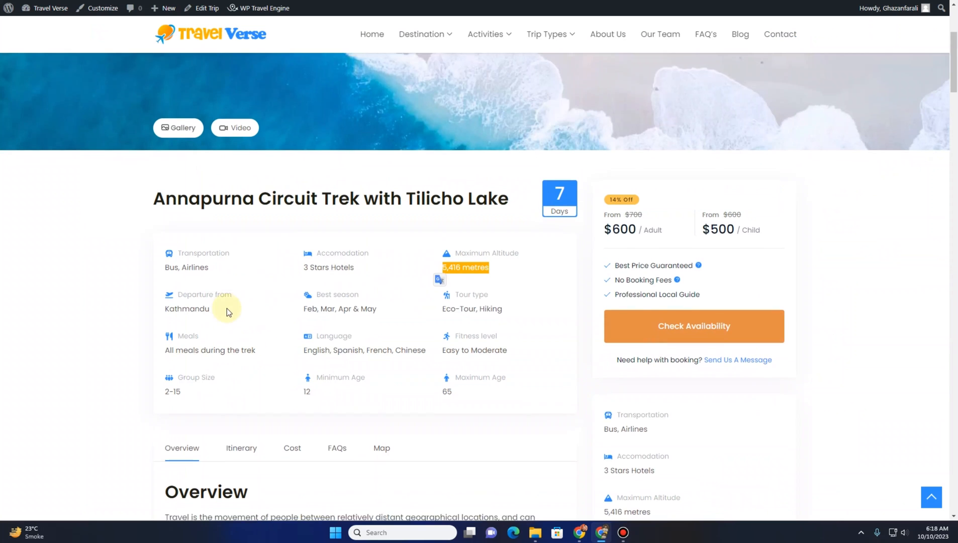
Add a Departure from trip fact and fill it with 'Kathmandu' copied from the sample trip
{"action": "scroll", "coordinate": [225, 309], "scroll_direction": "down", "scroll_amount": 1}
{"action": "left_click_drag", "start_coordinate": [214, 265], "coordinate": [147, 255]}
{"action": "key", "text": "ctrl+c"}
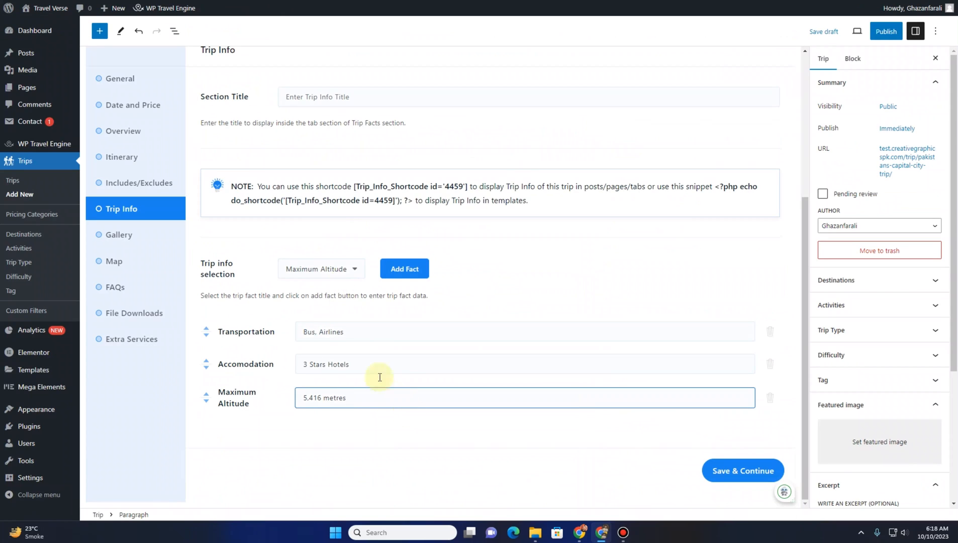
{"action": "left_click", "coordinate": [352, 269]}
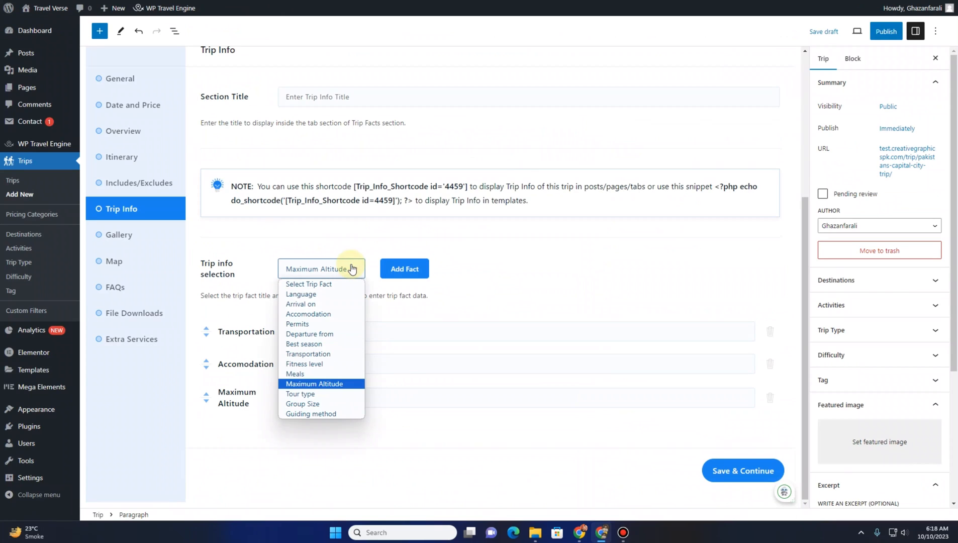
{"action": "left_click", "coordinate": [330, 334]}
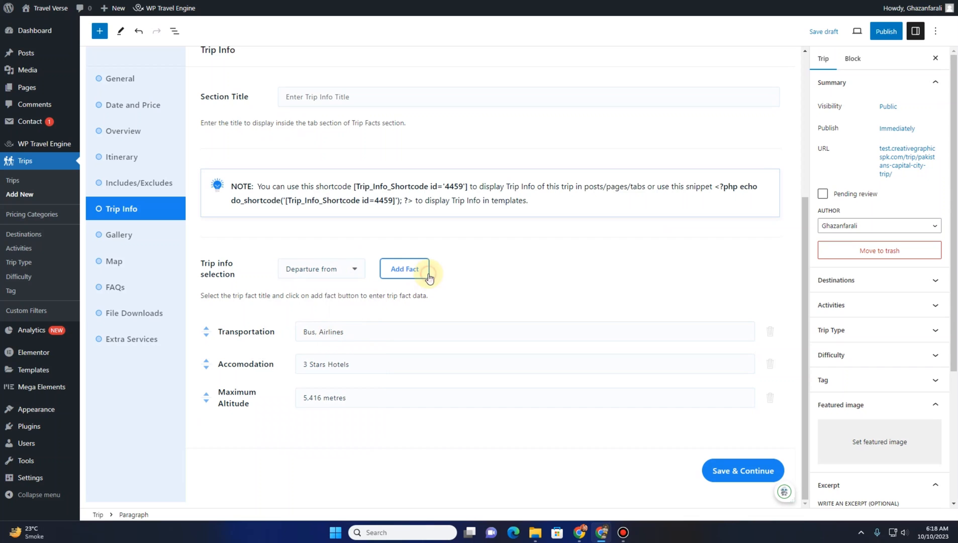
{"action": "left_click", "coordinate": [404, 269]}
{"action": "left_click", "coordinate": [345, 436]}
{"action": "key", "text": "ctrl+v"}
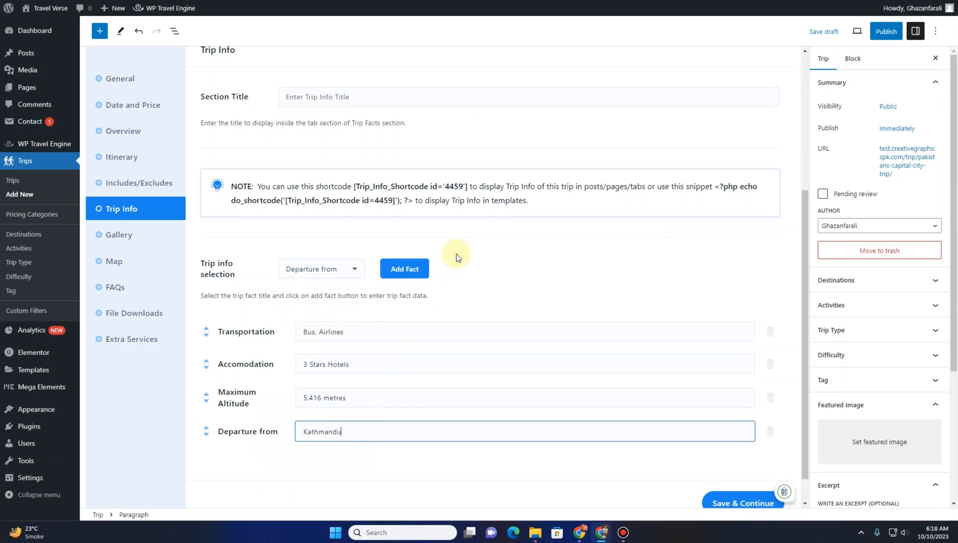
{"action": "scroll", "coordinate": [455, 254], "scroll_direction": "down", "scroll_amount": 1}
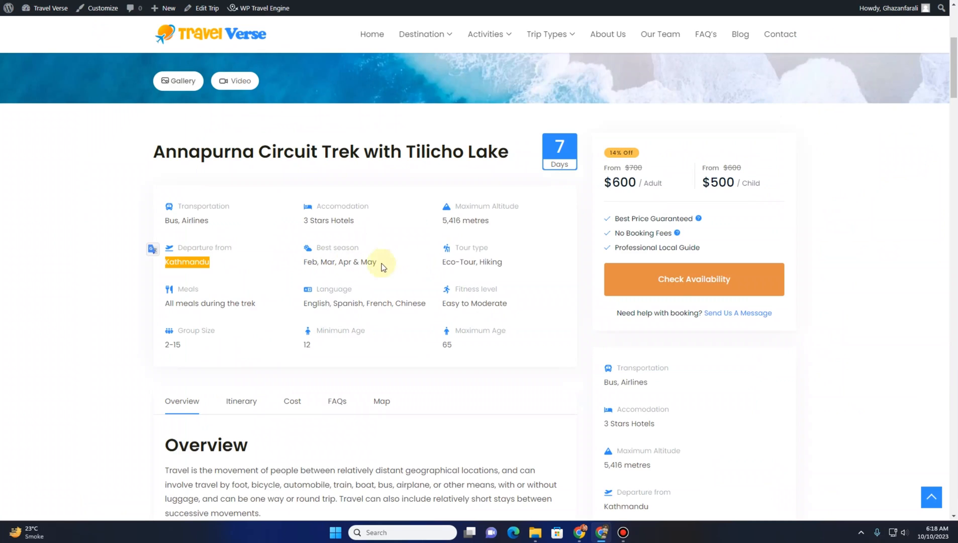
Add a Best season trip fact and fill it with 'Feb, Mar, Apr & May' copied from the sample trip
{"action": "left_click_drag", "start_coordinate": [388, 261], "coordinate": [306, 264]}
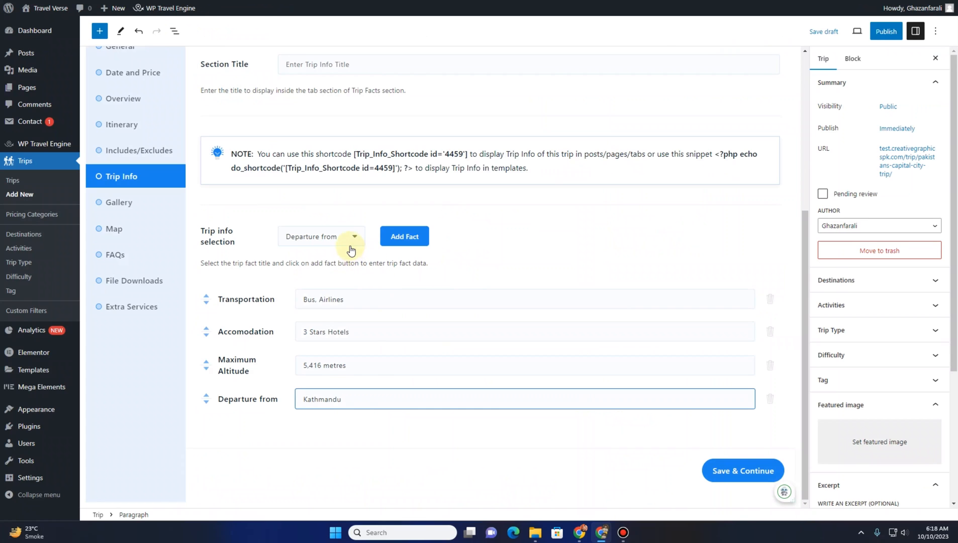
{"action": "left_click", "coordinate": [350, 246]}
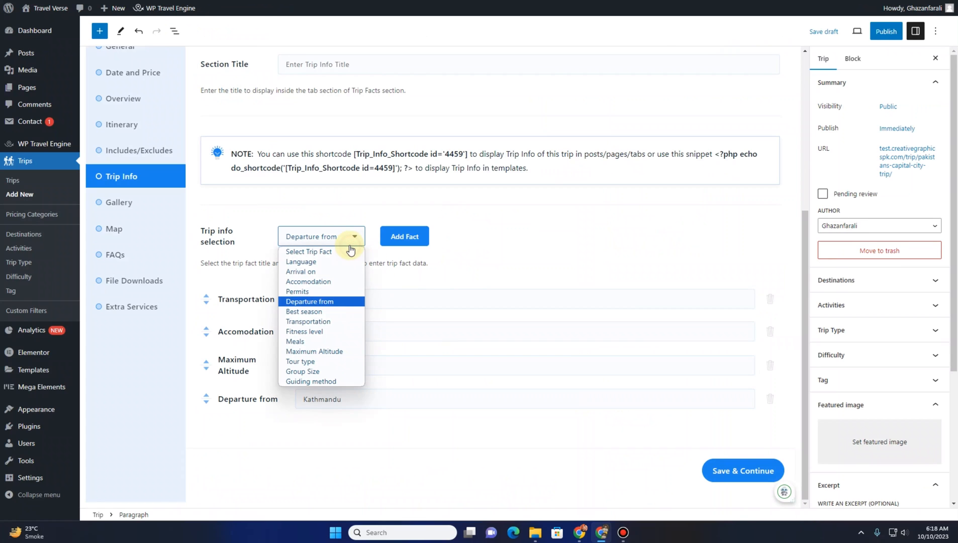
{"action": "left_click", "coordinate": [321, 311]}
{"action": "left_click", "coordinate": [402, 236]}
{"action": "left_click", "coordinate": [367, 433]}
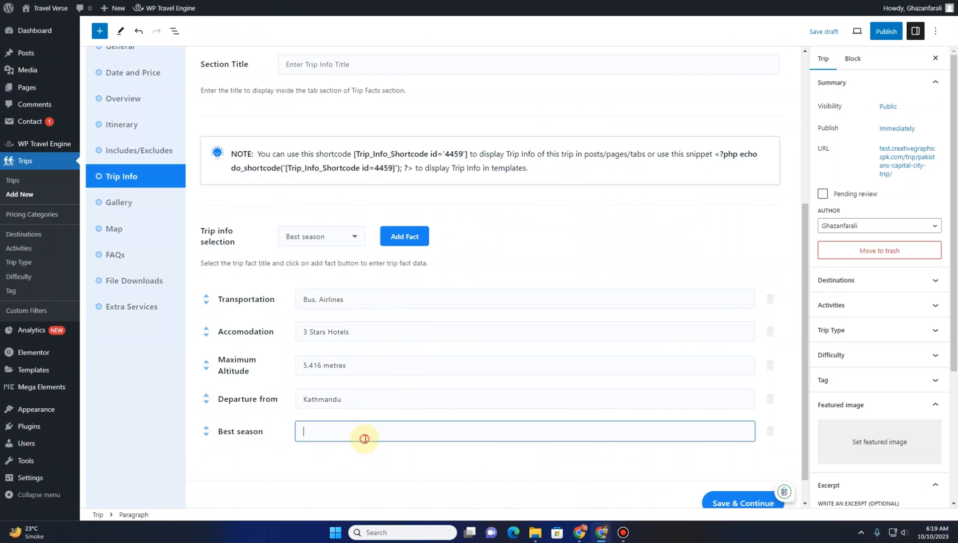
{"action": "type", "text": "Feb, Mar, Apr & May"}
{"action": "scroll", "coordinate": [266, 416], "scroll_direction": "down", "scroll_amount": 1}
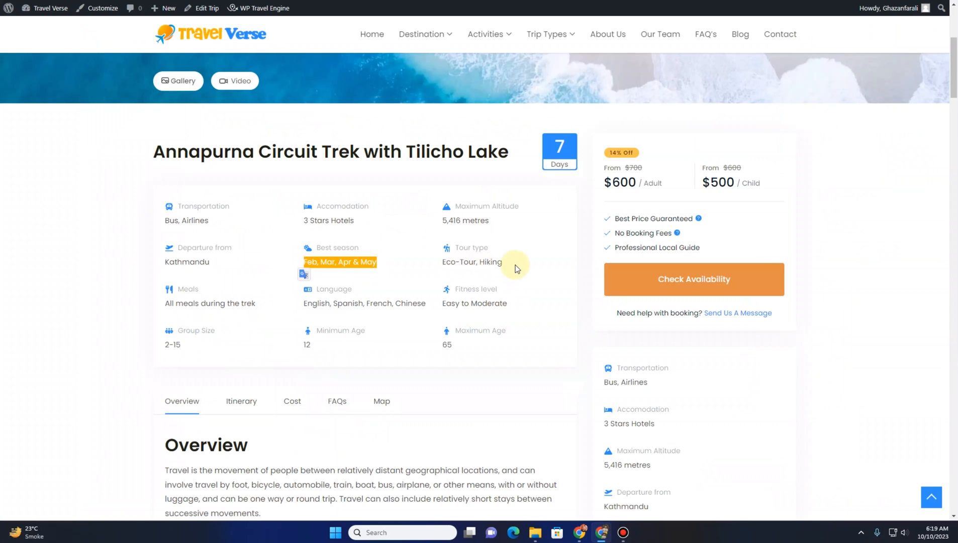
Add a Tour type trip fact and fill it with 'Eco-Tour, Hiking' copied from the sample trip
{"action": "left_click_drag", "start_coordinate": [513, 262], "coordinate": [444, 265]}
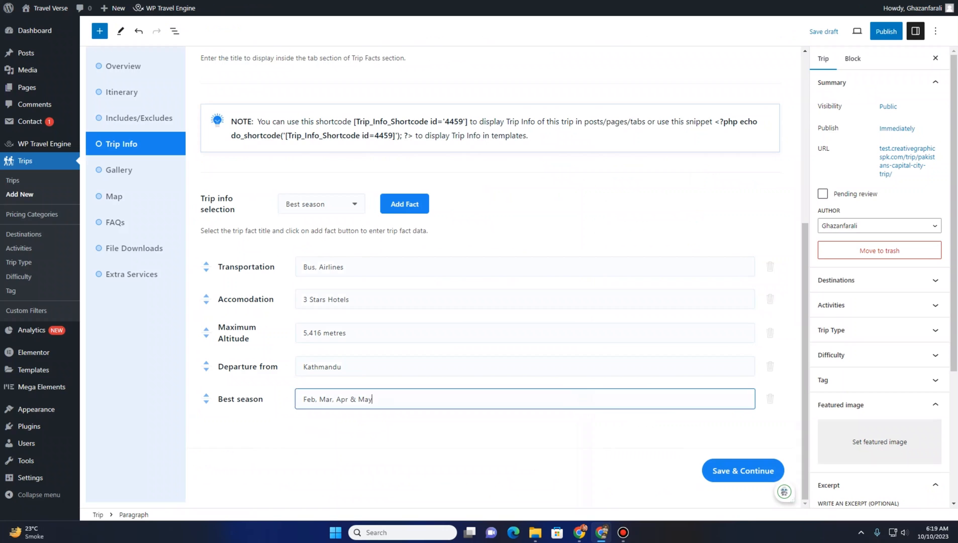
{"action": "left_click", "coordinate": [340, 207]}
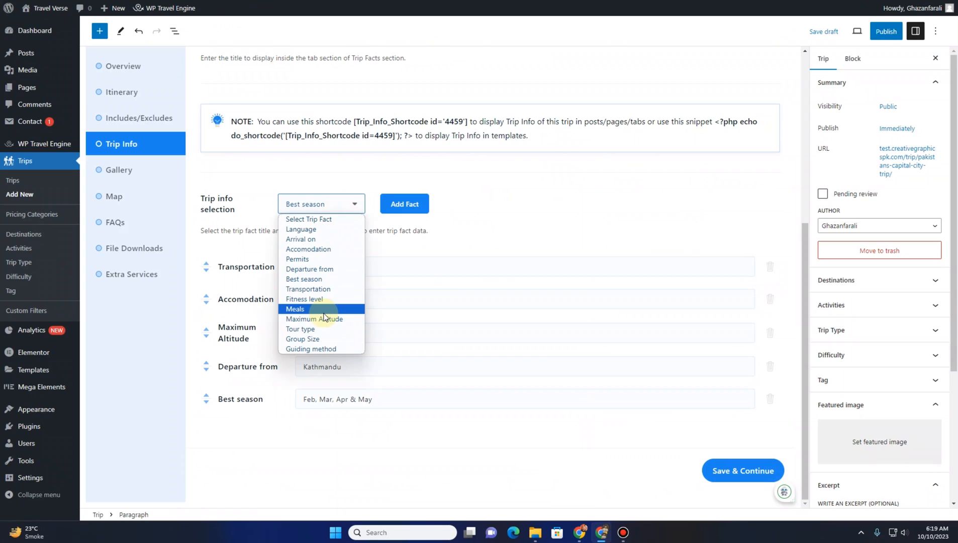
{"action": "left_click", "coordinate": [324, 329]}
{"action": "left_click", "coordinate": [400, 205]}
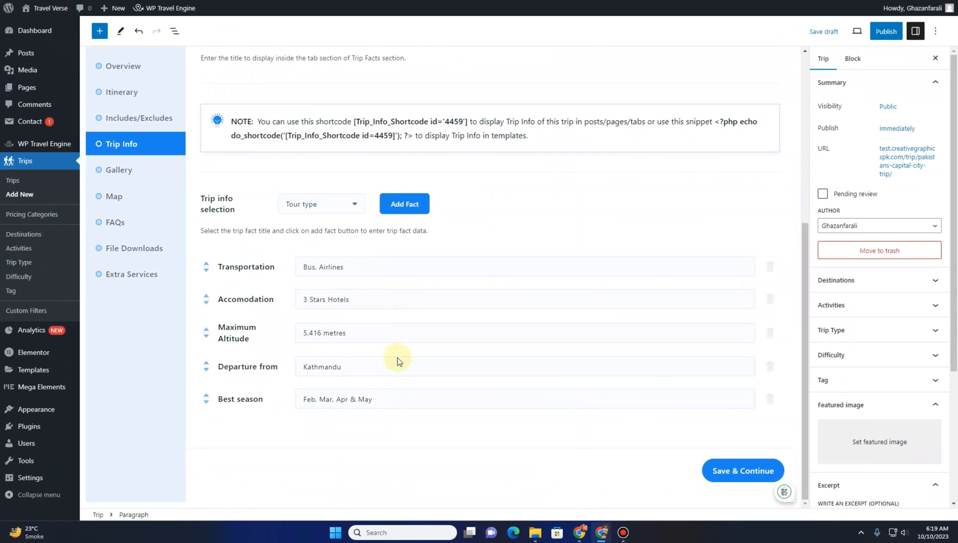
{"action": "left_click", "coordinate": [324, 435]}
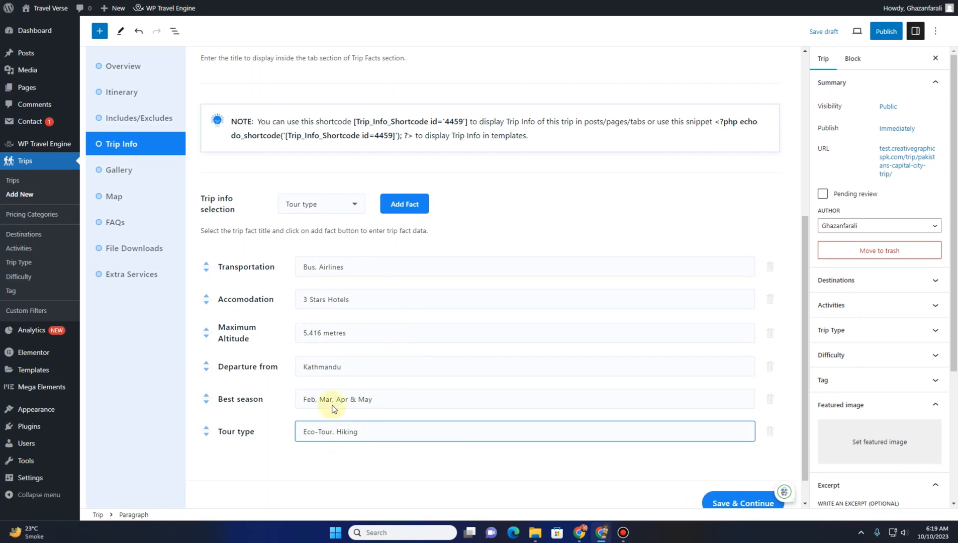
{"action": "scroll", "coordinate": [255, 301], "scroll_direction": "down", "scroll_amount": 1}
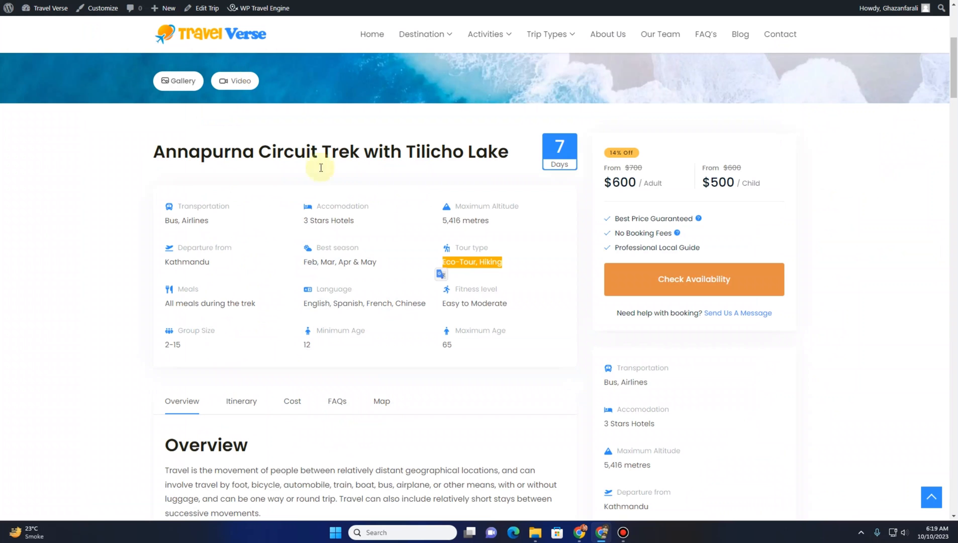
Add a Meals trip fact with the value 'All meals during the trek'
{"action": "left_click_drag", "start_coordinate": [257, 304], "coordinate": [166, 304]}
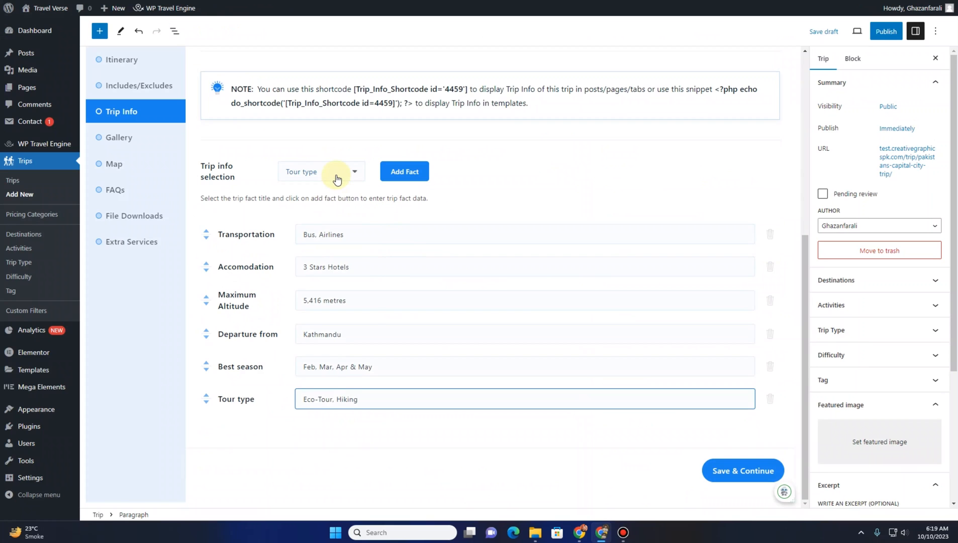
{"action": "left_click", "coordinate": [337, 174]}
{"action": "left_click", "coordinate": [317, 276]}
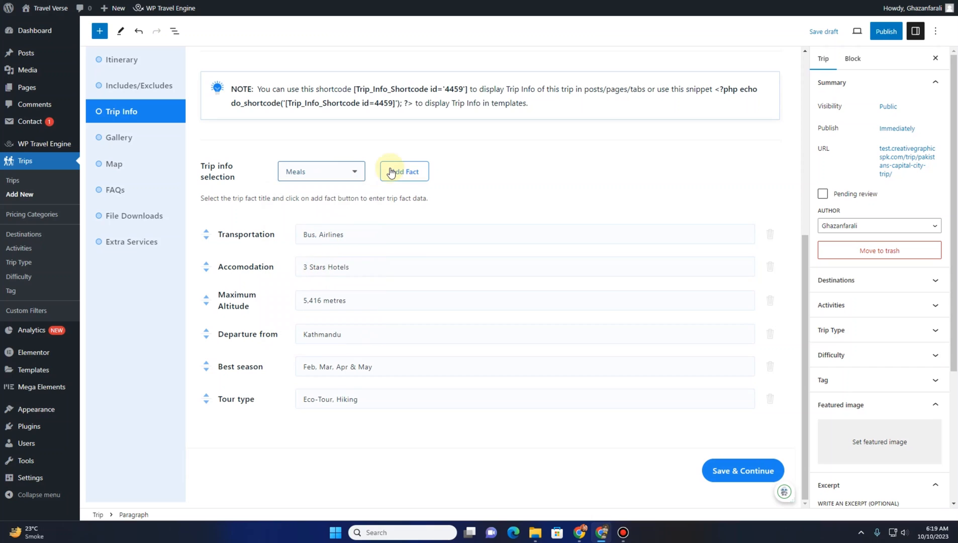
{"action": "left_click", "coordinate": [391, 172]}
{"action": "left_click", "coordinate": [348, 434]}
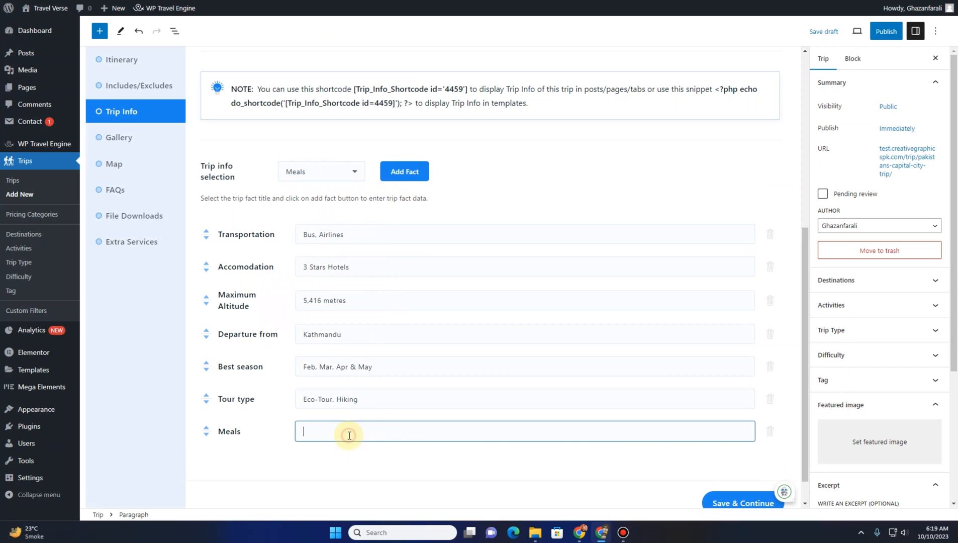
{"action": "type", "text": "All meals during the trek"}
{"action": "scroll", "coordinate": [449, 445], "scroll_direction": "down", "scroll_amount": 1}
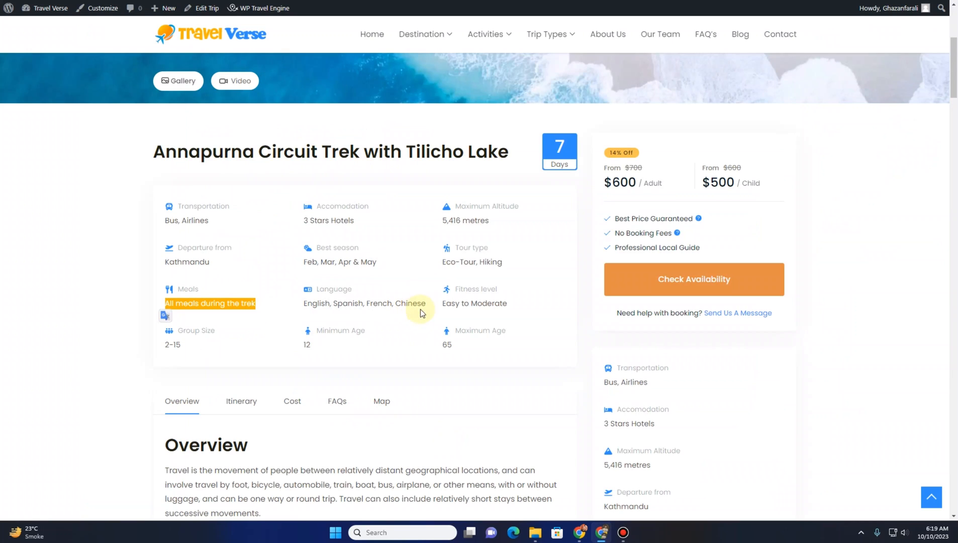
Add a Language trip fact and fill it with 'English, Spanish, French, Chinese' copied from the sample trip
{"action": "left_click_drag", "start_coordinate": [425, 303], "coordinate": [315, 303]}
{"action": "key", "text": "ctrl+c"}
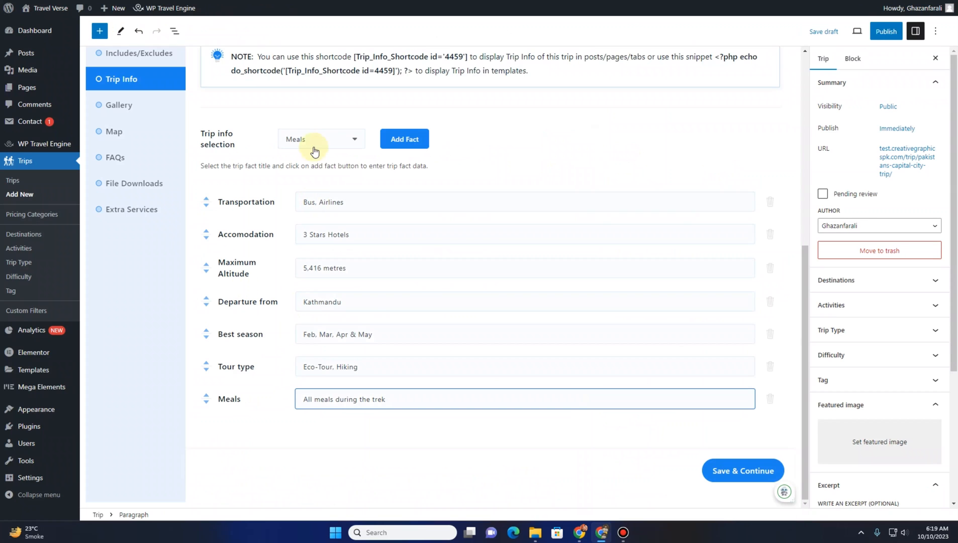
{"action": "left_click", "coordinate": [319, 137]}
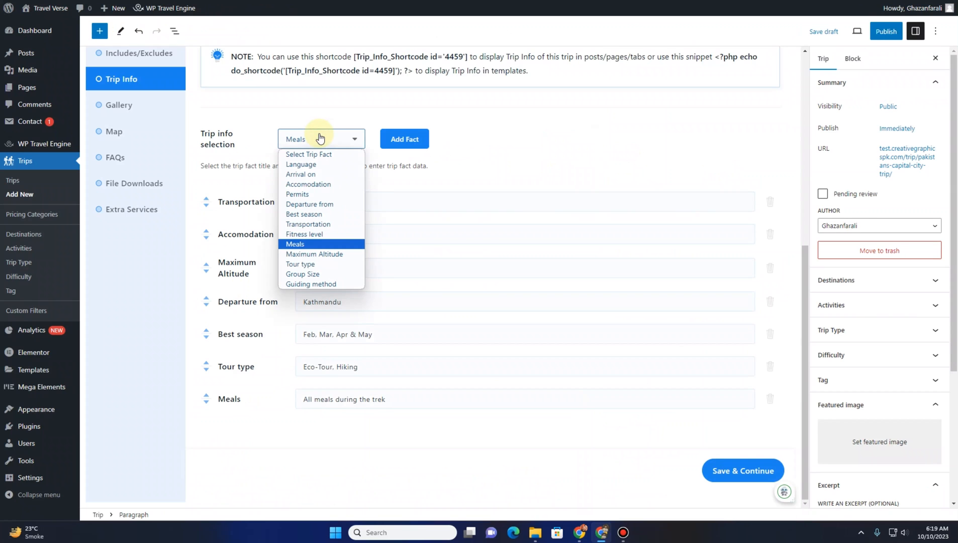
{"action": "left_click", "coordinate": [316, 164]}
{"action": "left_click", "coordinate": [405, 139]}
{"action": "left_click", "coordinate": [345, 431]}
{"action": "type", "text": "Eng"}
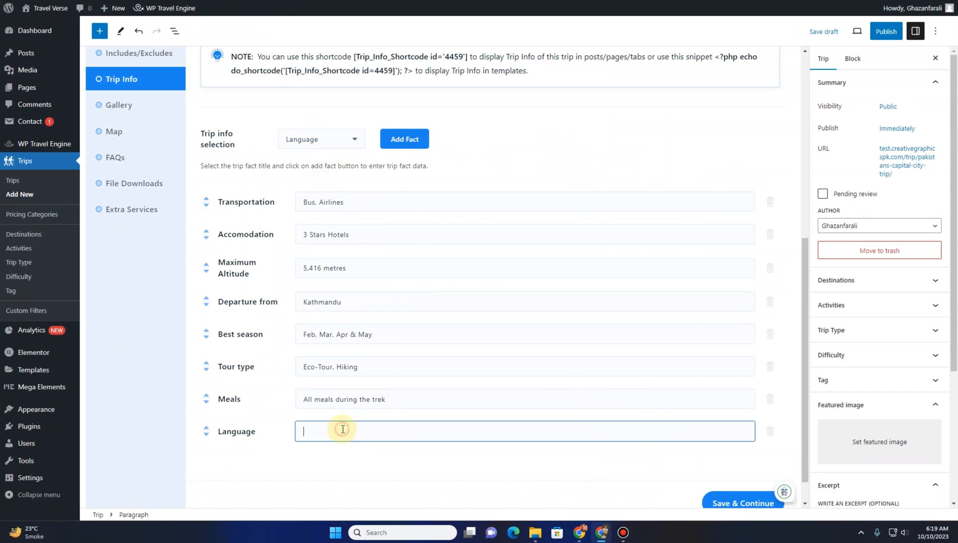
{"action": "key", "text": "ctrl+v"}
{"action": "scroll", "coordinate": [294, 392], "scroll_direction": "down", "scroll_amount": 1}
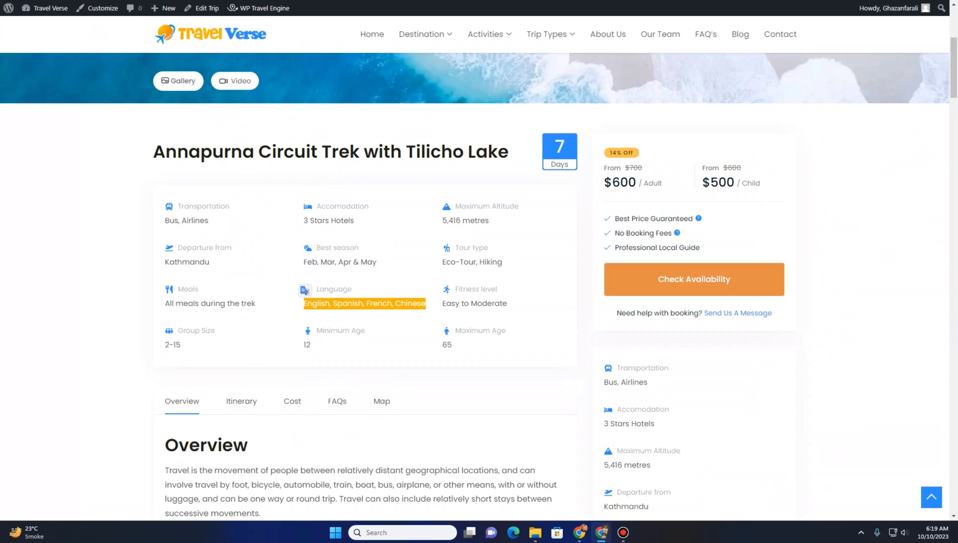
Add a Fitness level trip fact and fill it with 'Easy to Moderate' copied from the sample trip
{"action": "left_click_drag", "start_coordinate": [513, 303], "coordinate": [436, 298]}
{"action": "key", "text": "ctrl+c"}
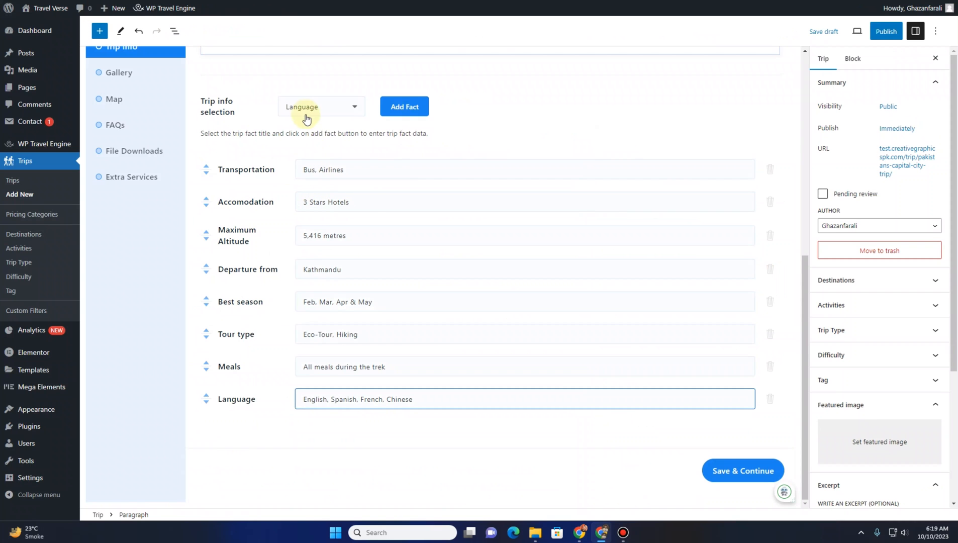
{"action": "left_click", "coordinate": [307, 109]}
{"action": "left_click", "coordinate": [305, 203]}
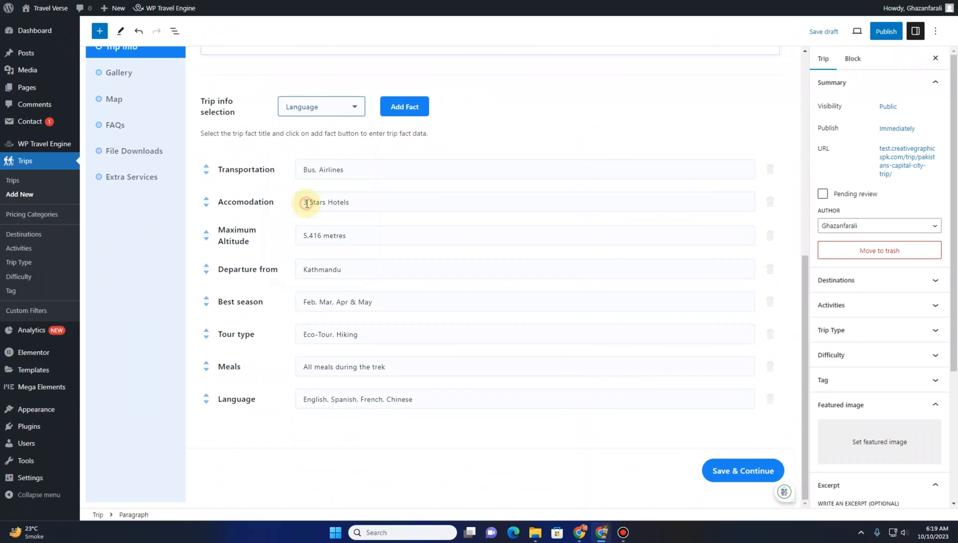
{"action": "left_click", "coordinate": [397, 112]}
{"action": "left_click", "coordinate": [373, 431]}
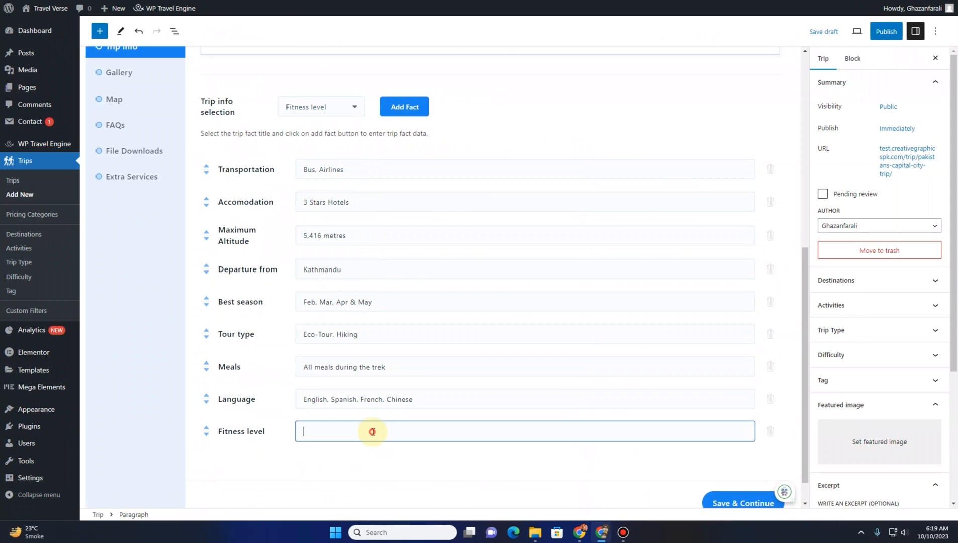
{"action": "key", "text": "ctrl+v"}
{"action": "scroll", "coordinate": [245, 376], "scroll_direction": "down", "scroll_amount": 1}
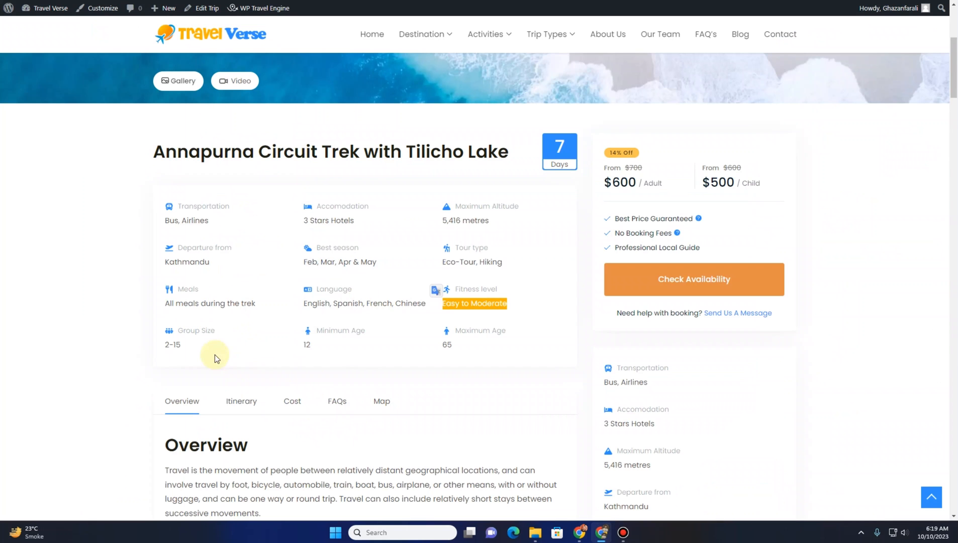
Add a Group Size trip fact and fill it with '2-15' copied from the sample trip
{"action": "left_click_drag", "start_coordinate": [185, 344], "coordinate": [161, 346]}
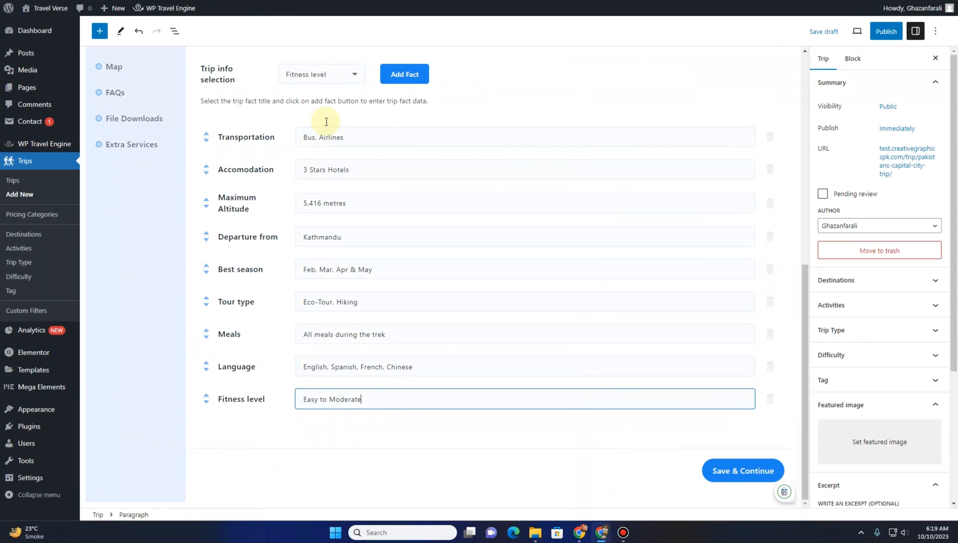
{"action": "left_click", "coordinate": [326, 75]}
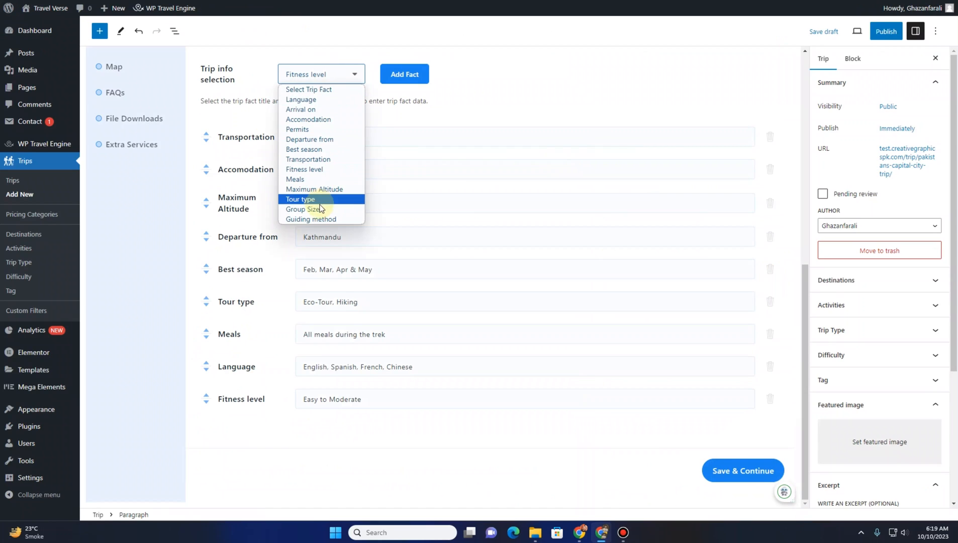
{"action": "left_click", "coordinate": [305, 209]}
{"action": "left_click", "coordinate": [392, 80]}
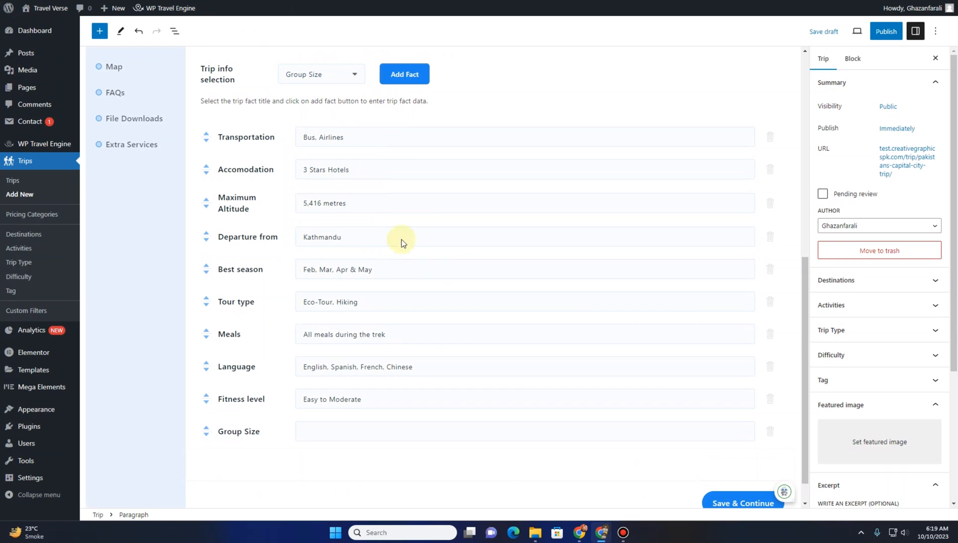
{"action": "left_click", "coordinate": [342, 426]}
{"action": "type", "text": "2-15"}
Set the Trip Info section title to 'Trip Facts', copied from the field's help text
{"action": "scroll", "coordinate": [257, 391], "scroll_direction": "down", "scroll_amount": 1}
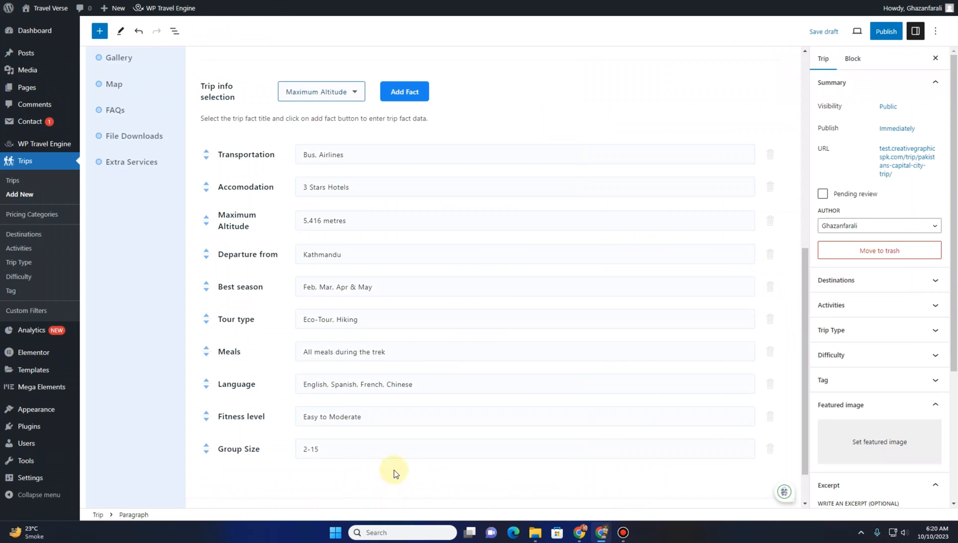
{"action": "scroll", "coordinate": [495, 469], "scroll_direction": "down", "scroll_amount": 1}
{"action": "scroll", "coordinate": [494, 469], "scroll_direction": "up", "scroll_amount": 1}
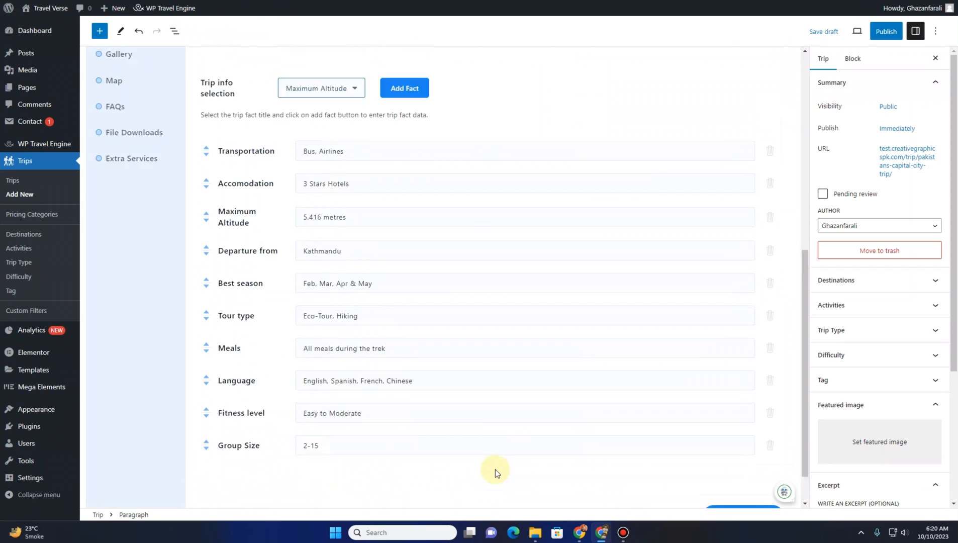
{"action": "scroll", "coordinate": [494, 469], "scroll_direction": "up", "scroll_amount": 4}
{"action": "left_click", "coordinate": [323, 118]}
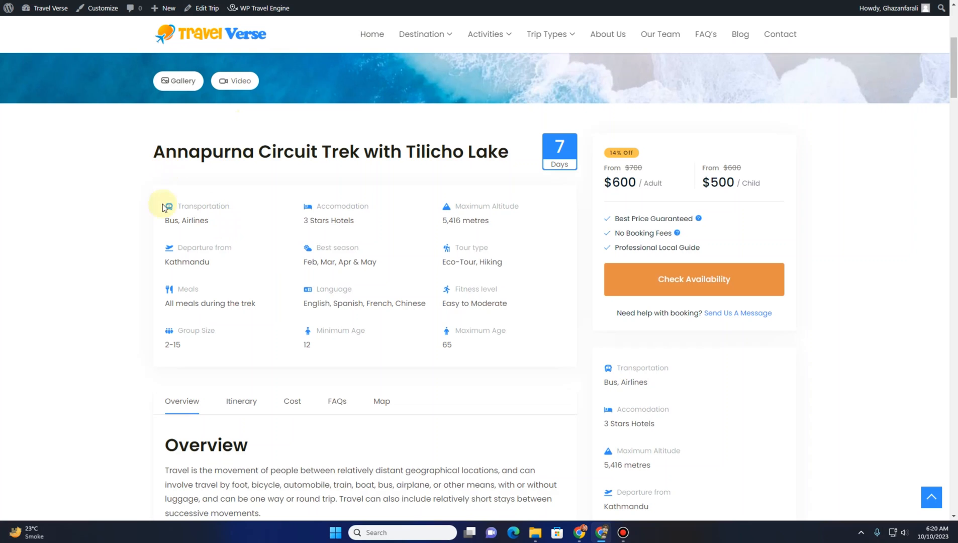
{"action": "scroll", "coordinate": [161, 226], "scroll_direction": "up", "scroll_amount": 1}
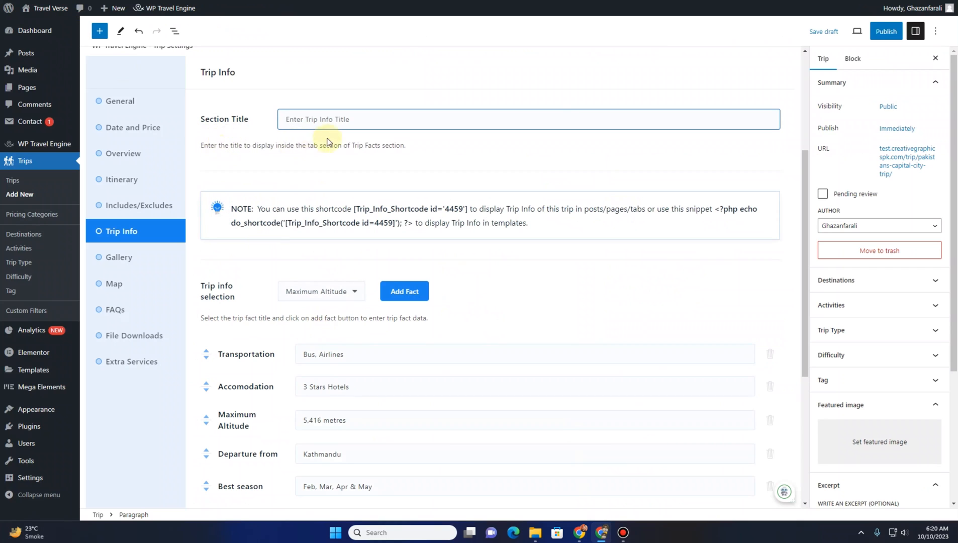
{"action": "left_click_drag", "start_coordinate": [352, 146], "coordinate": [378, 147]}
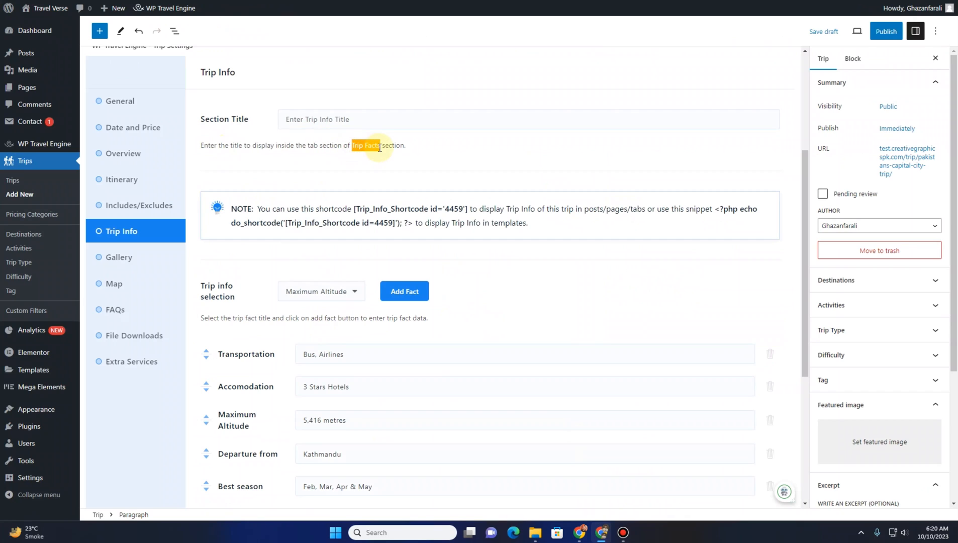
{"action": "left_click", "coordinate": [353, 112]}
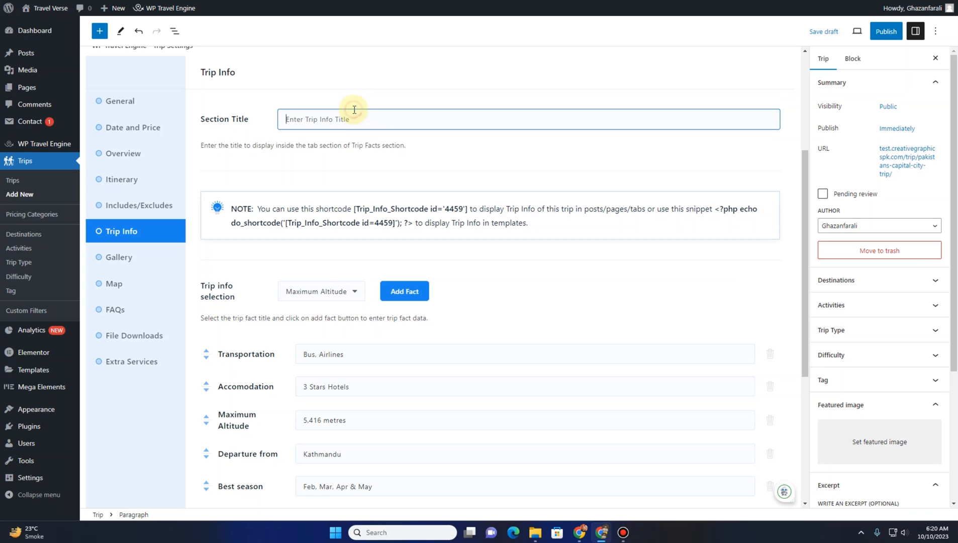
{"action": "type", "text": "Trip Facts"}
Save and continue to the Gallery settings, then enable the image gallery
{"action": "scroll", "coordinate": [595, 321], "scroll_direction": "down", "scroll_amount": 5}
{"action": "left_click", "coordinate": [737, 472]}
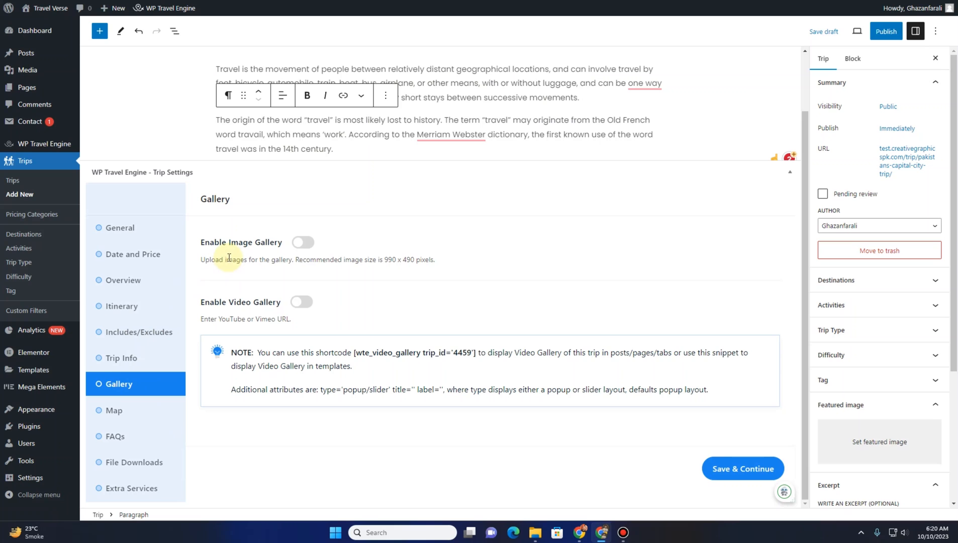
{"action": "left_click", "coordinate": [315, 243]}
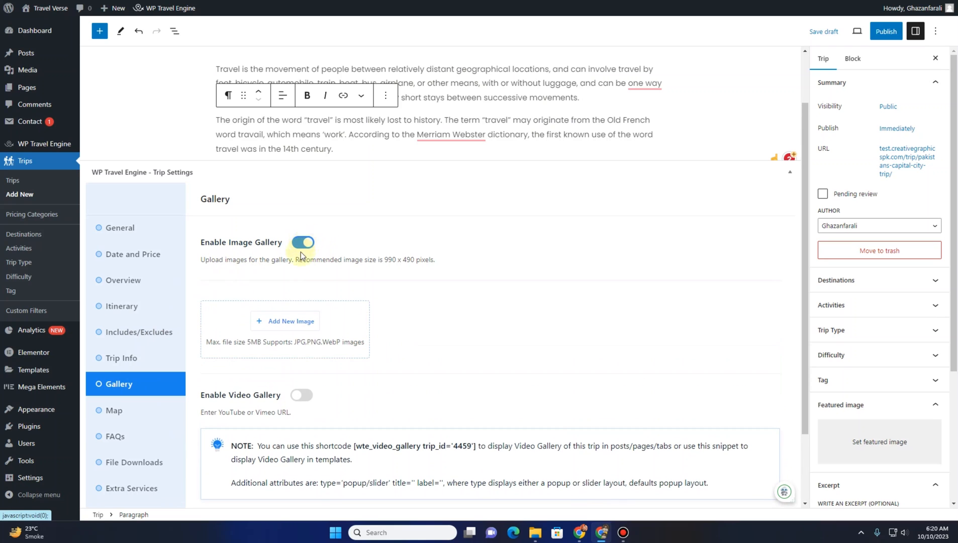
Add three images, including the Murree view, from the media library to the gallery and enable the video gallery
{"action": "left_click", "coordinate": [291, 322]}
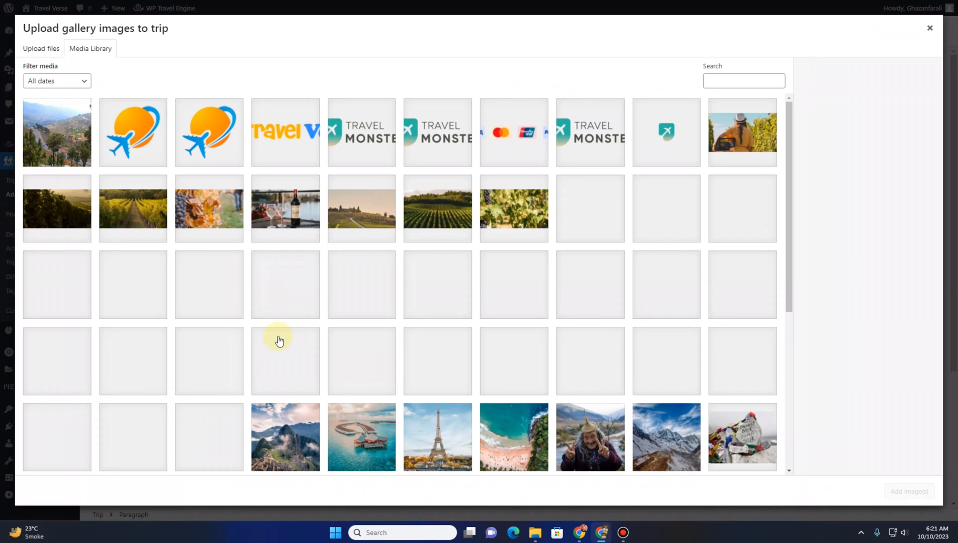
{"action": "left_click", "coordinate": [69, 130]}
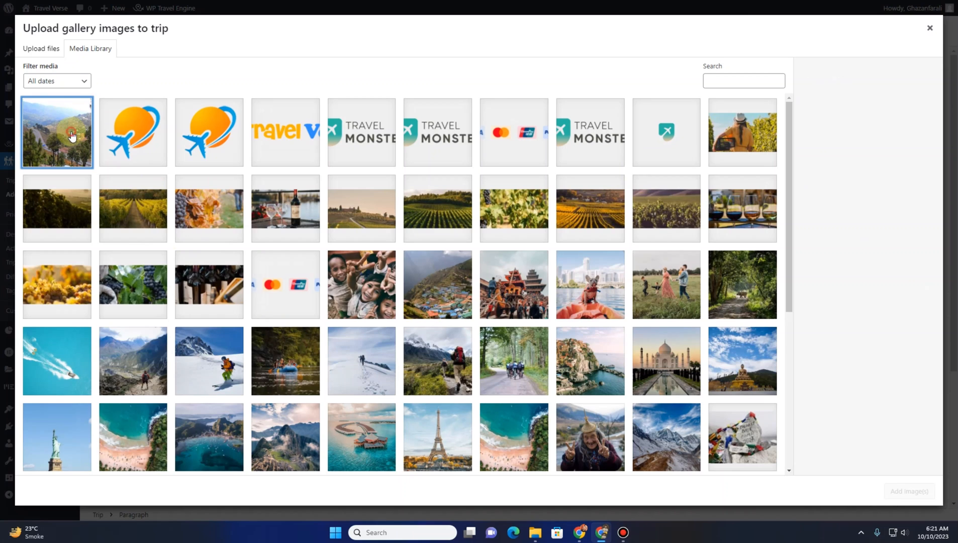
{"action": "left_click", "coordinate": [82, 215]}
{"action": "left_click", "coordinate": [132, 214]}
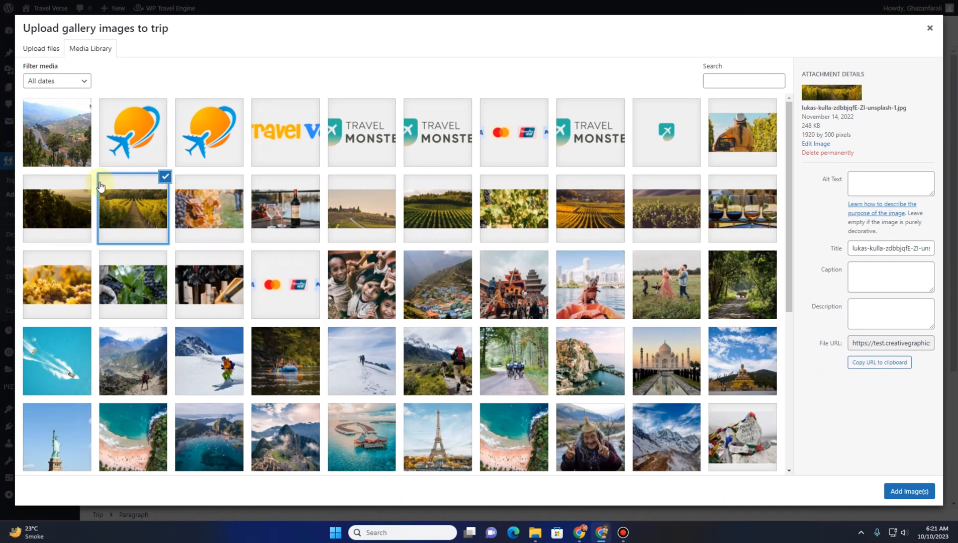
{"action": "left_click", "coordinate": [70, 190]}
{"action": "left_click", "coordinate": [71, 141]}
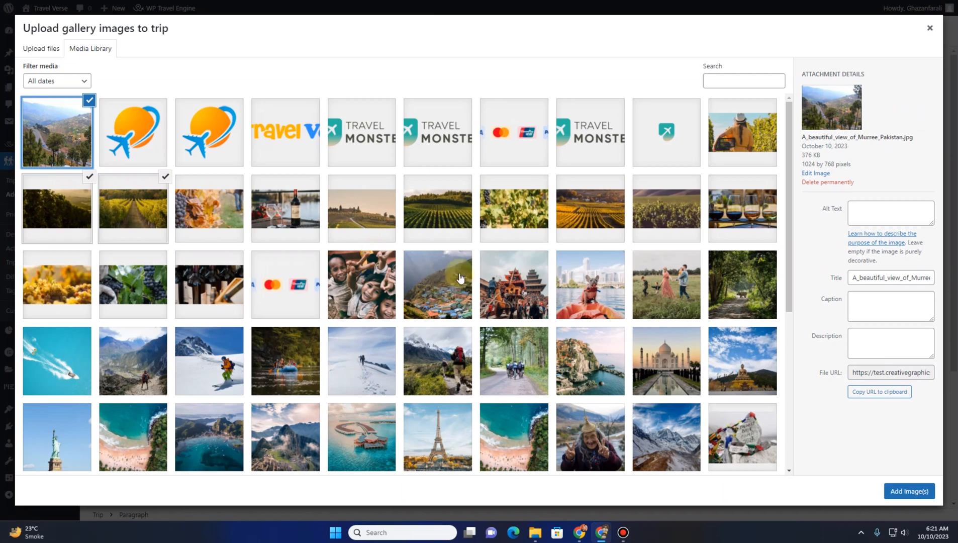
{"action": "left_click", "coordinate": [909, 486]}
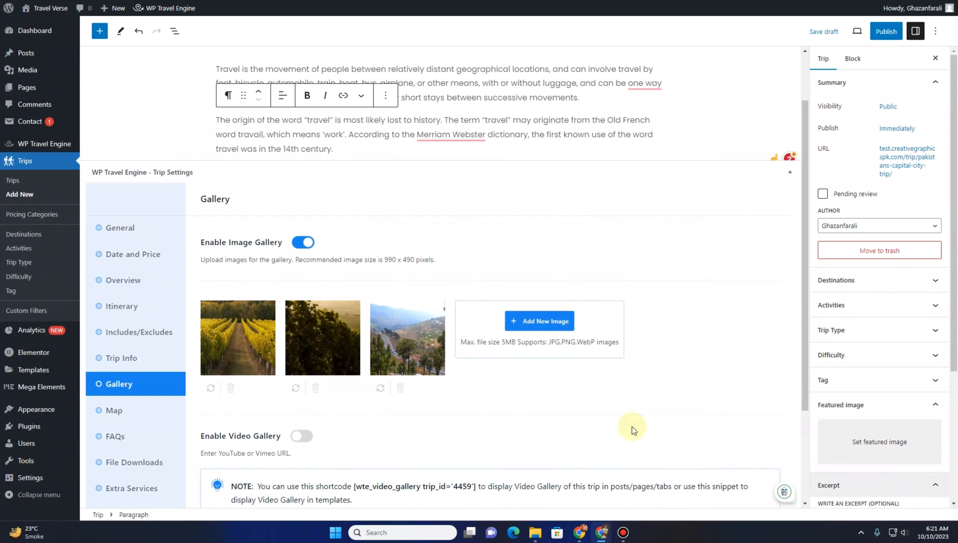
{"action": "scroll", "coordinate": [368, 315], "scroll_direction": "down", "scroll_amount": 4}
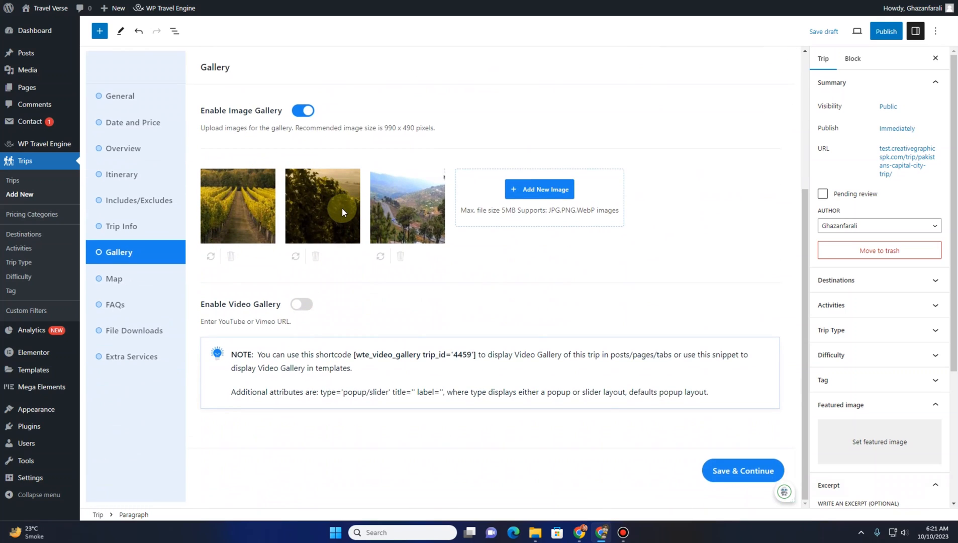
{"action": "left_click", "coordinate": [303, 305]}
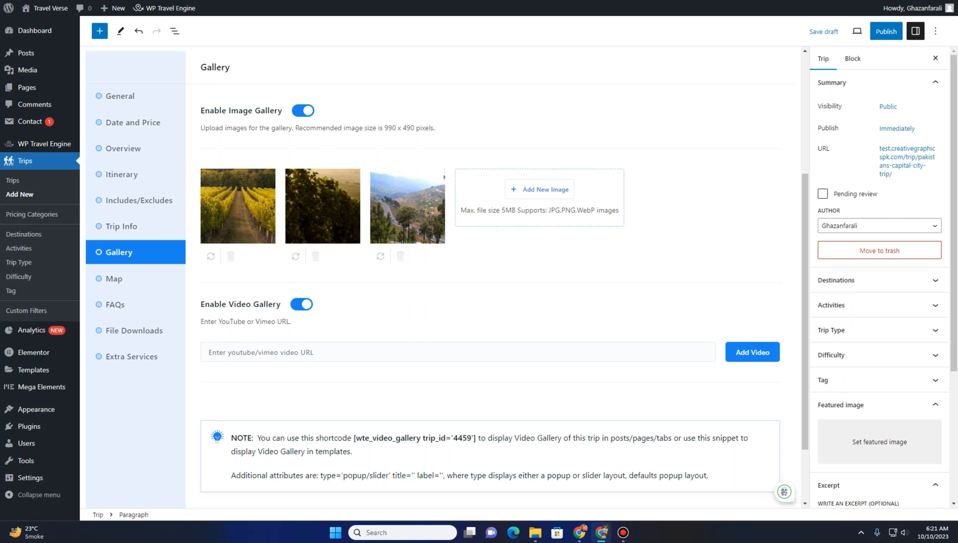
Open YouTube in a new tab, search for the tutorial author's channel and open it
{"action": "key", "text": "ctrl+t"}
{"action": "type", "text": "y"}
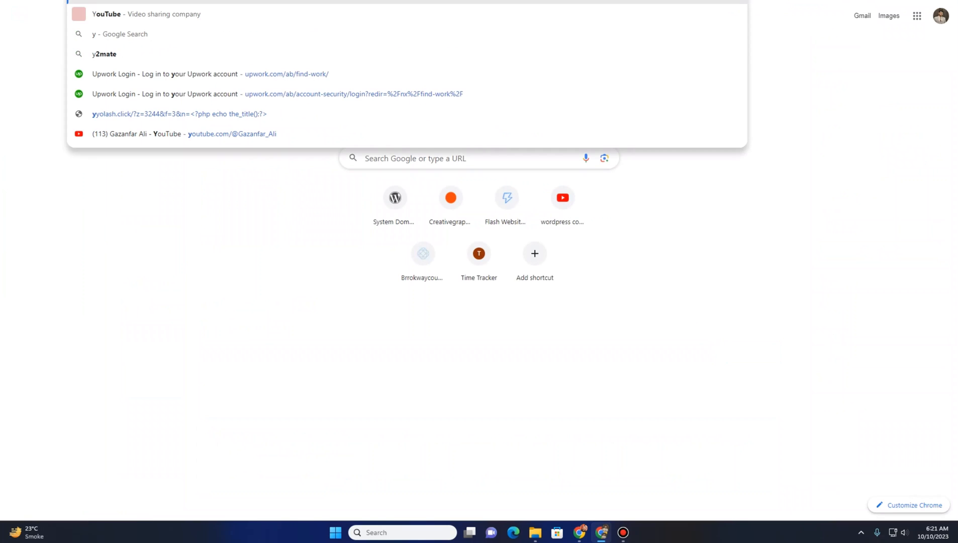
{"action": "left_click", "coordinate": [340, 14]}
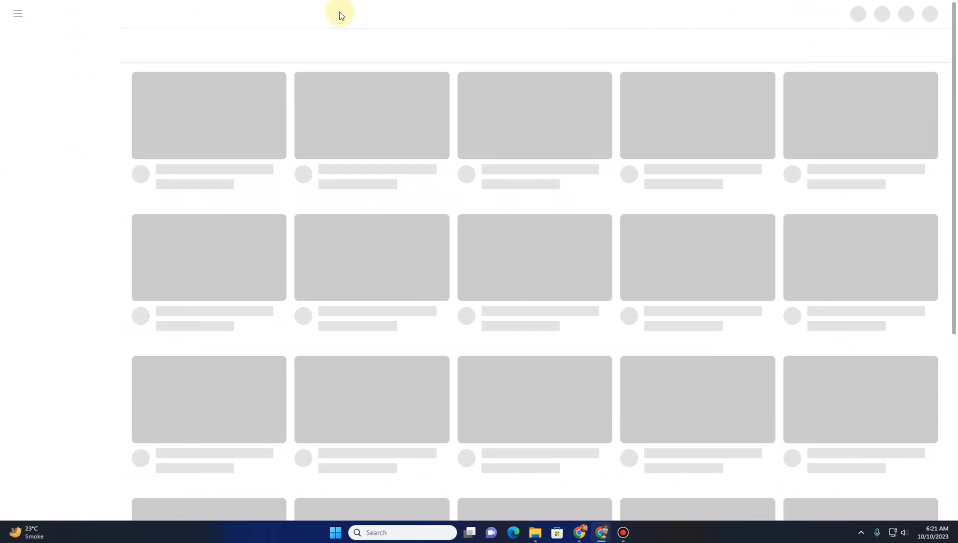
{"action": "left_click", "coordinate": [414, 19]}
{"action": "type", "text": "ga"}
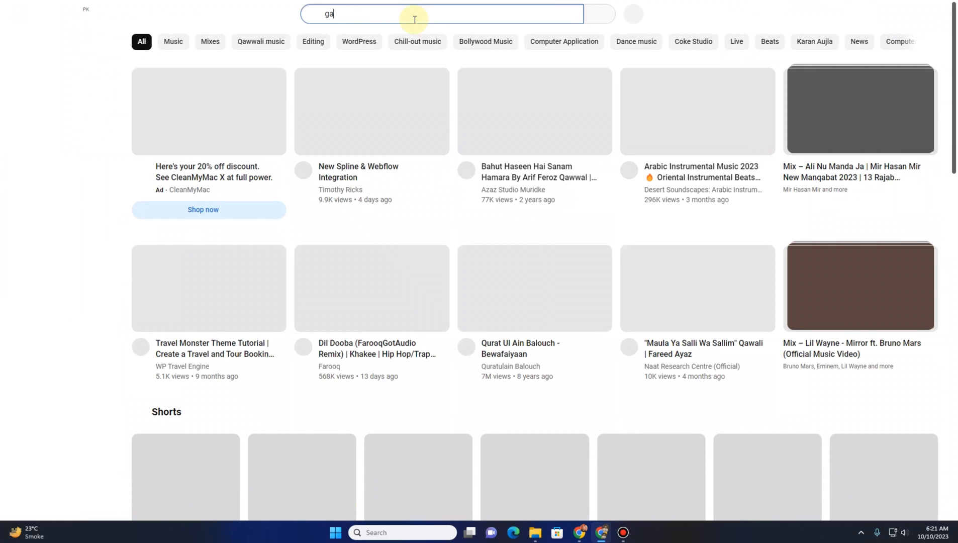
{"action": "type", "text": "zan"}
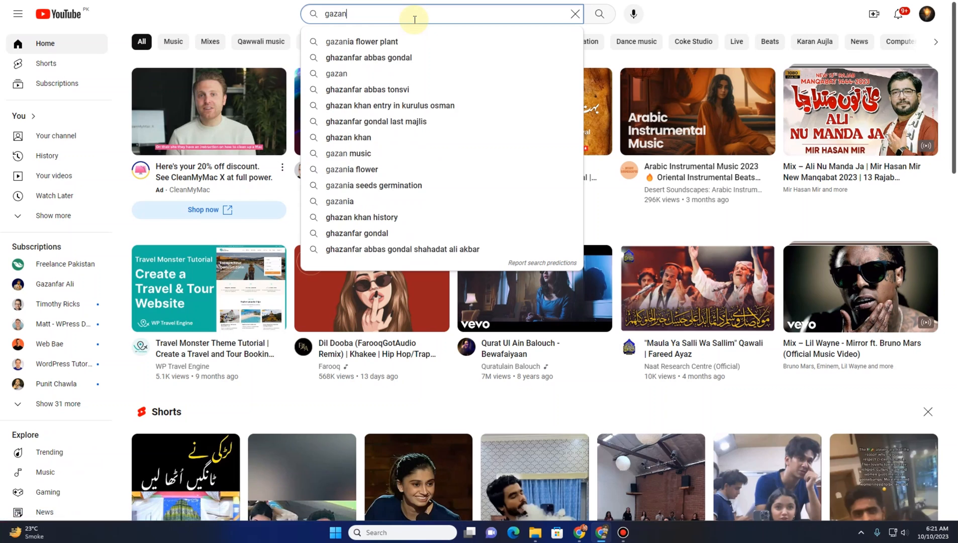
{"action": "type", "text": "far ali"}
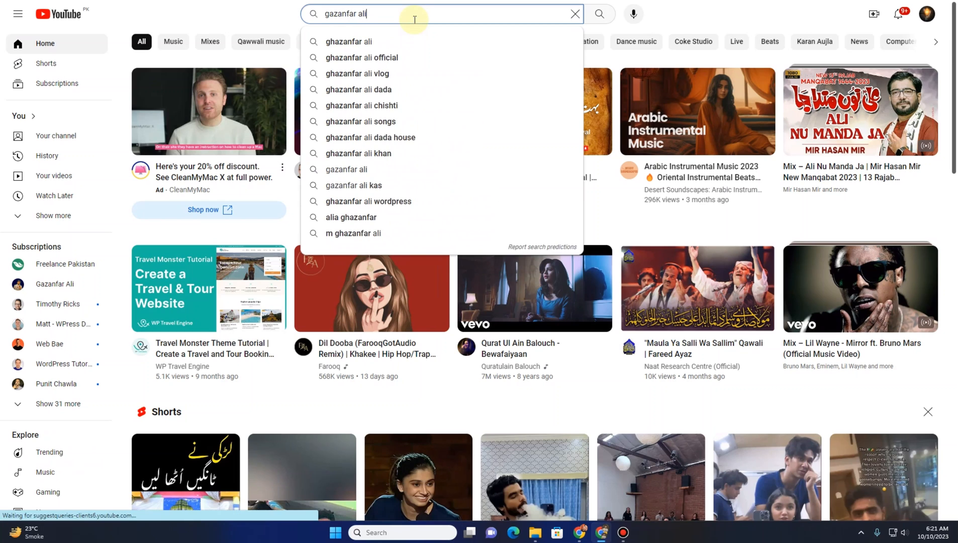
{"action": "key", "text": "Return"}
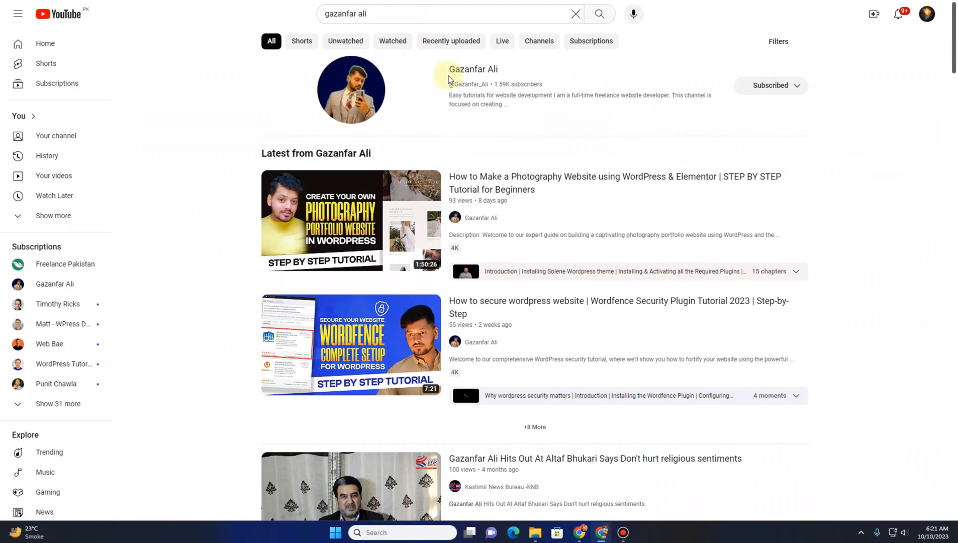
{"action": "left_click", "coordinate": [466, 72]}
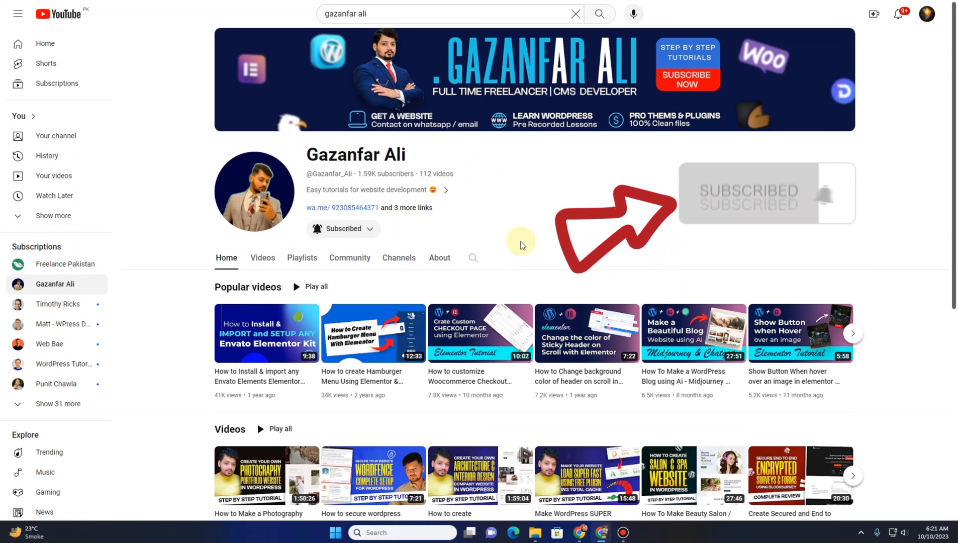
Copy the share link of the 'How to Make a Photography Website' video from the channel's videos
{"action": "scroll", "coordinate": [520, 244], "scroll_direction": "down", "scroll_amount": 1}
{"action": "scroll", "coordinate": [520, 245], "scroll_direction": "up", "scroll_amount": 1}
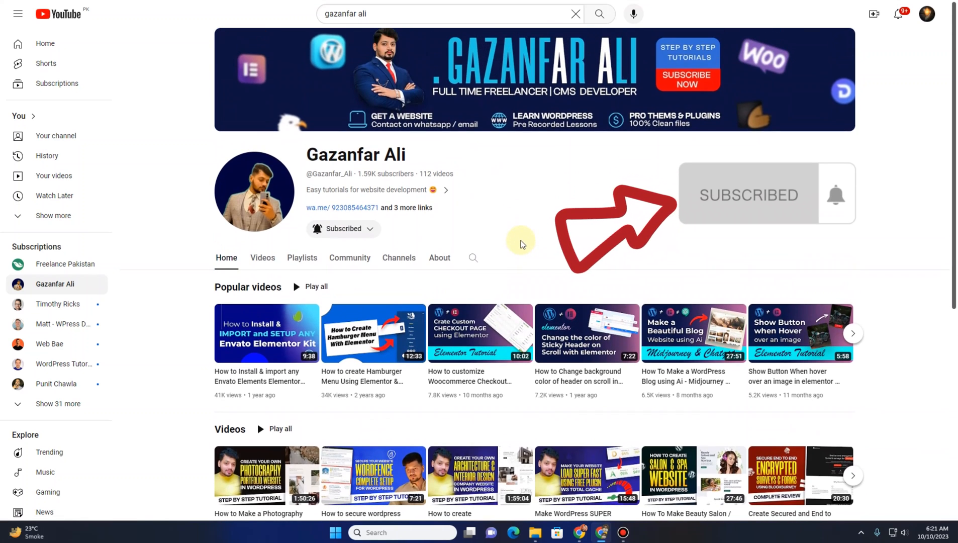
{"action": "scroll", "coordinate": [520, 246], "scroll_direction": "down", "scroll_amount": 1}
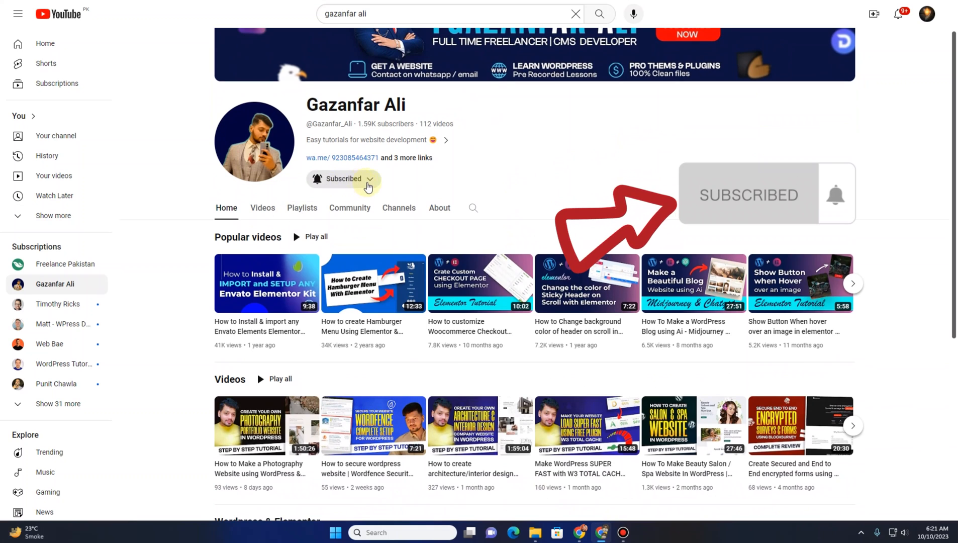
{"action": "scroll", "coordinate": [490, 200], "scroll_direction": "up", "scroll_amount": 1}
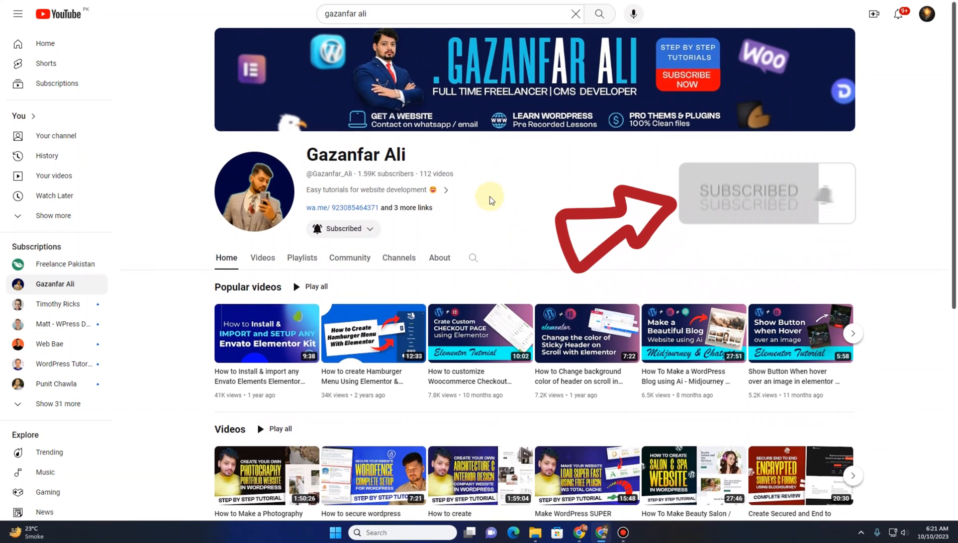
{"action": "scroll", "coordinate": [489, 200], "scroll_direction": "down", "scroll_amount": 2}
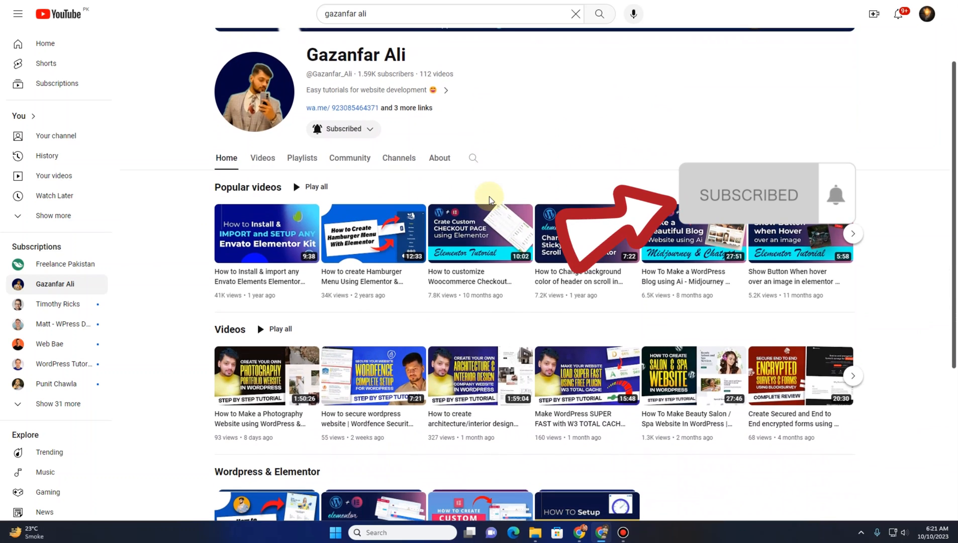
{"action": "scroll", "coordinate": [474, 198], "scroll_direction": "up", "scroll_amount": 2}
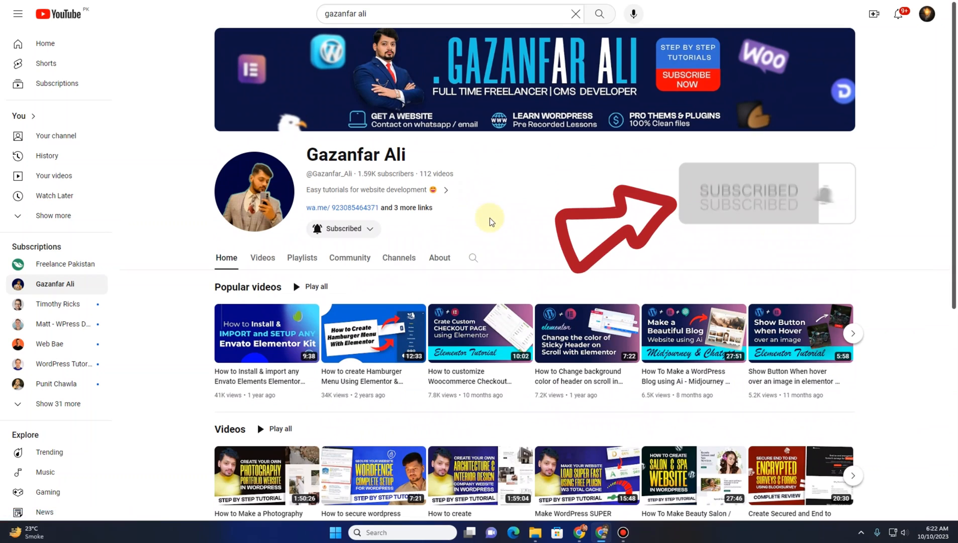
{"action": "scroll", "coordinate": [488, 213], "scroll_direction": "down", "scroll_amount": 2}
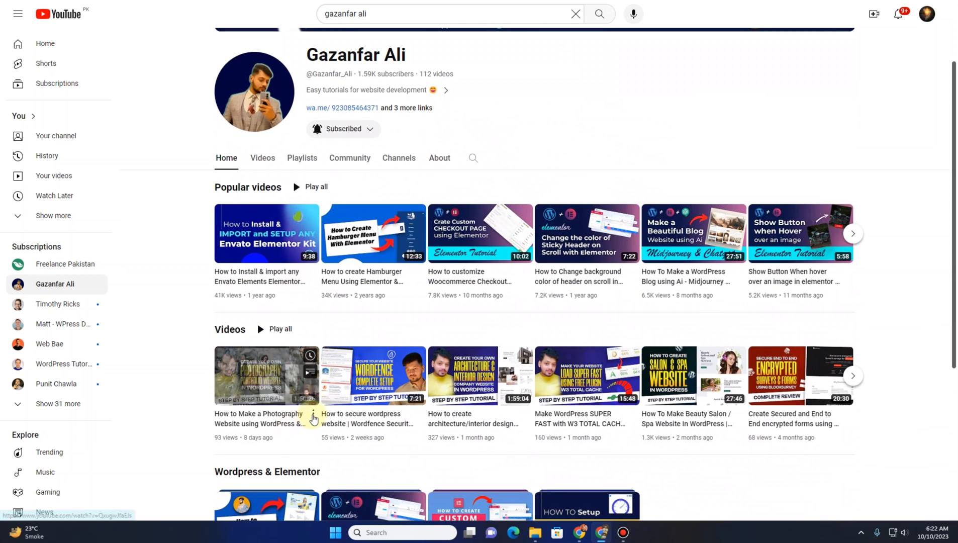
{"action": "left_click", "coordinate": [313, 415]}
{"action": "left_click", "coordinate": [385, 487]}
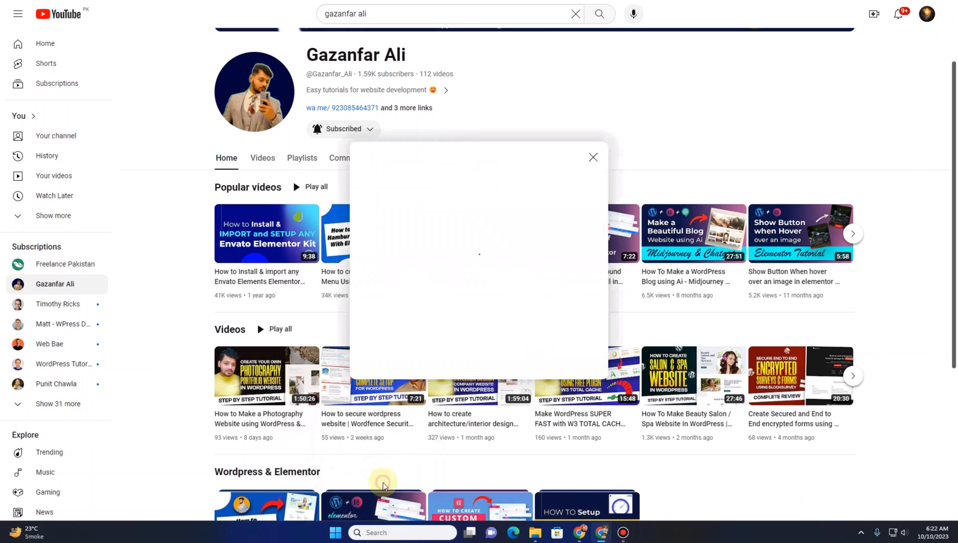
{"action": "left_click", "coordinate": [576, 280]}
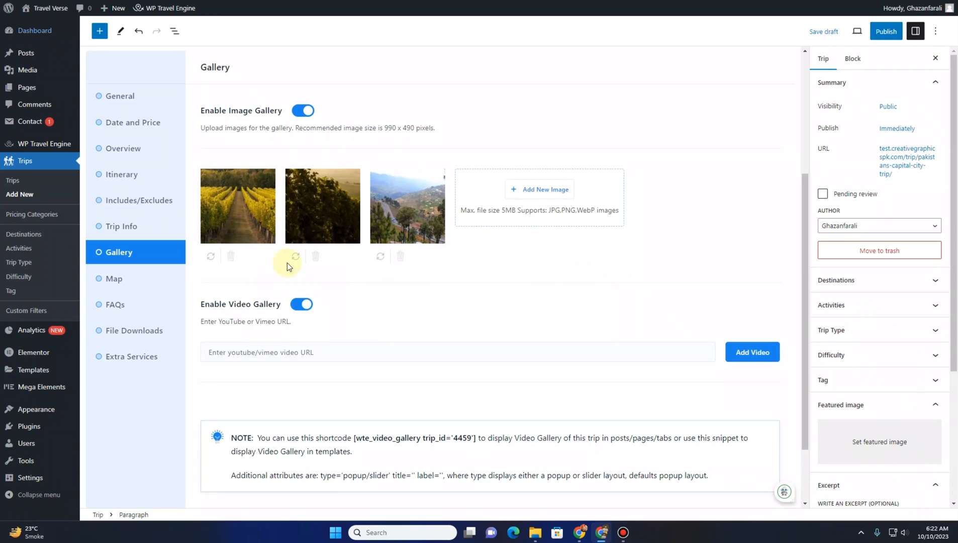
Paste the YouTube video link into the video URL field and add it to the video gallery
{"action": "left_click", "coordinate": [306, 357]}
{"action": "key", "text": "ctrl+v"}
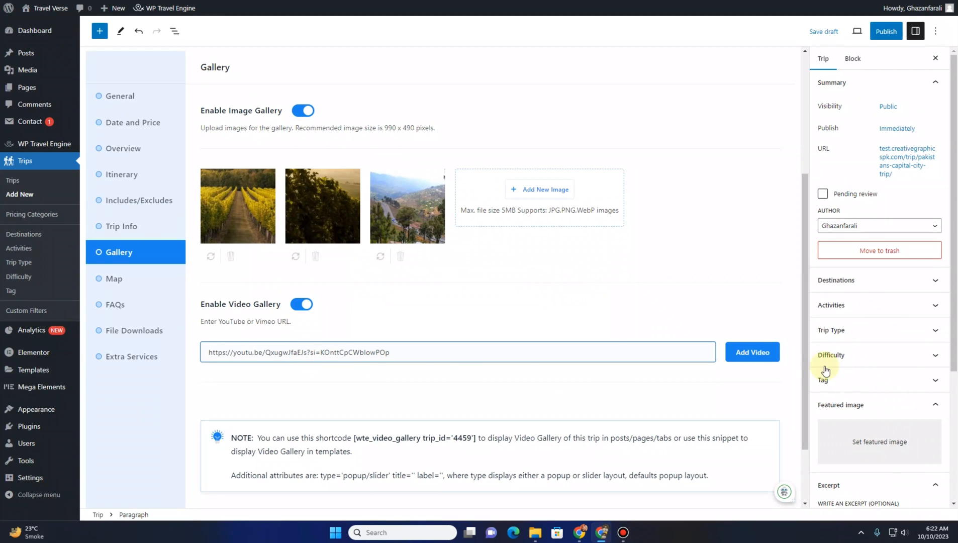
{"action": "left_click", "coordinate": [756, 353]}
{"action": "scroll", "coordinate": [426, 324], "scroll_direction": "down", "scroll_amount": 4}
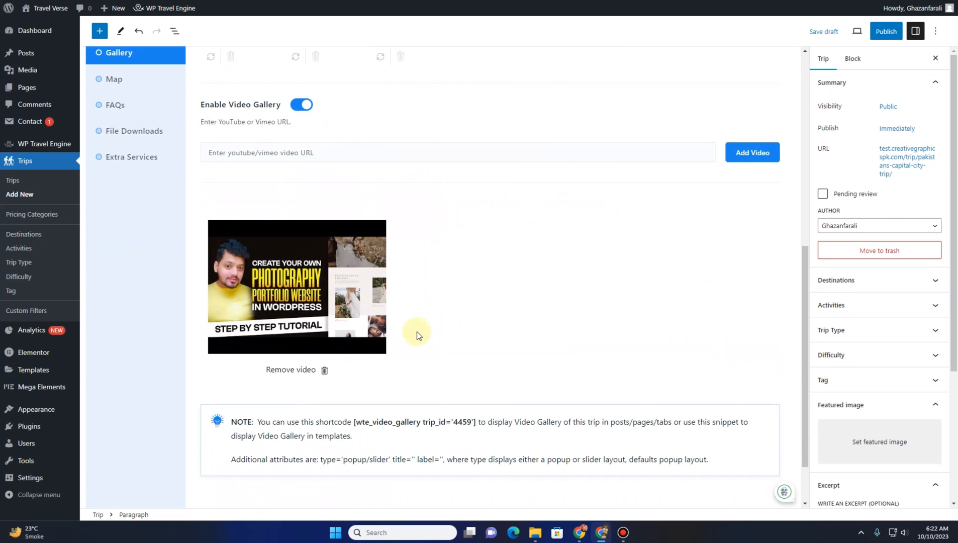
Save the gallery settings and continue to the trip's Map section
{"action": "scroll", "coordinate": [449, 239], "scroll_direction": "down", "scroll_amount": 2}
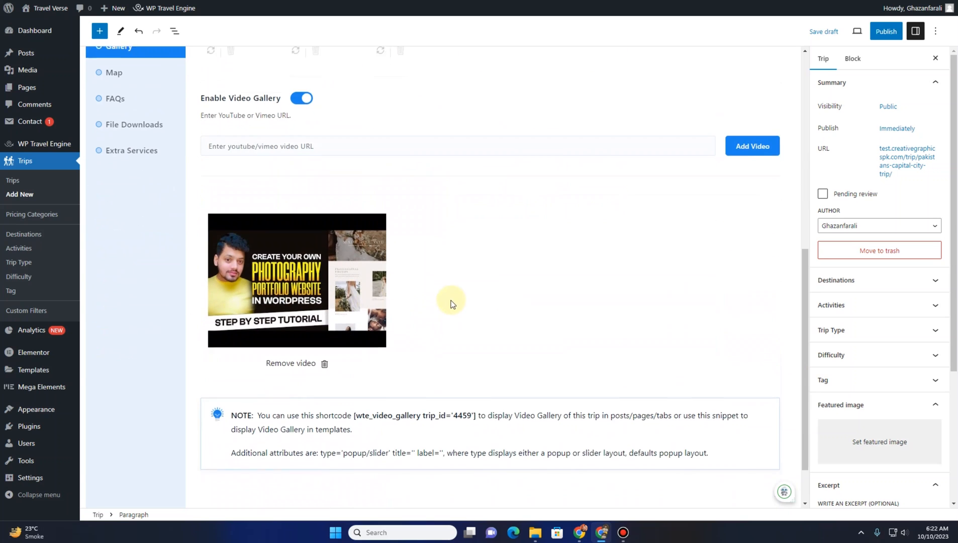
{"action": "left_click", "coordinate": [734, 471]}
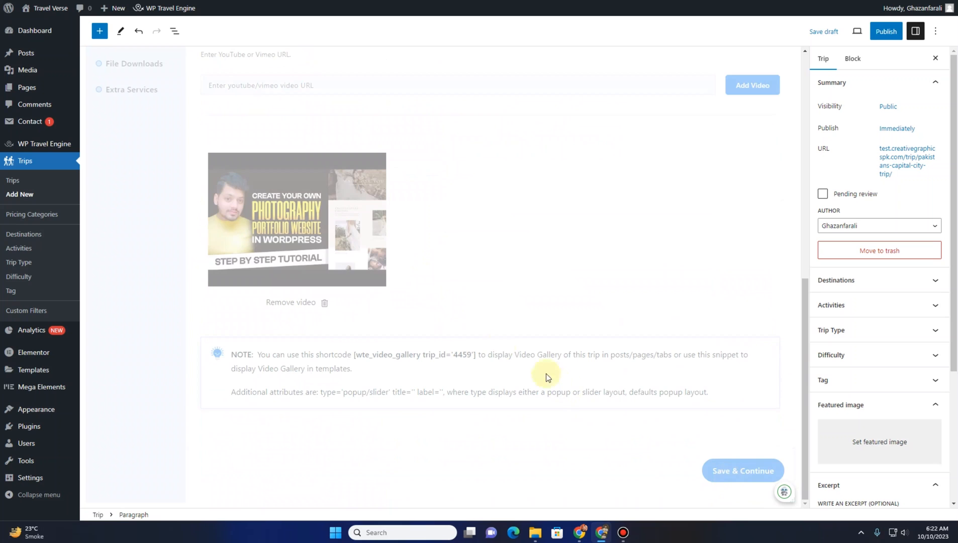
{"action": "scroll", "coordinate": [184, 382], "scroll_direction": "down", "scroll_amount": 2}
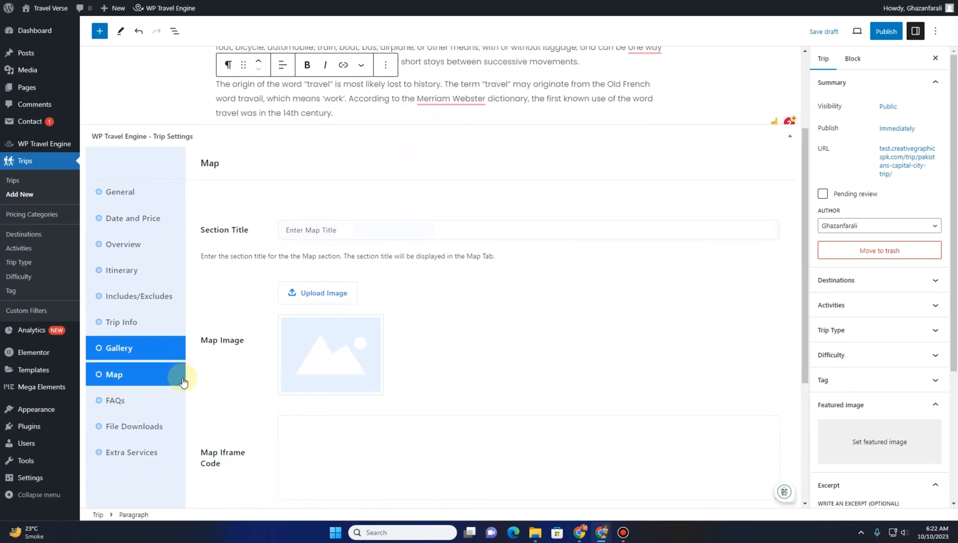
{"action": "scroll", "coordinate": [235, 270], "scroll_direction": "down", "scroll_amount": 3}
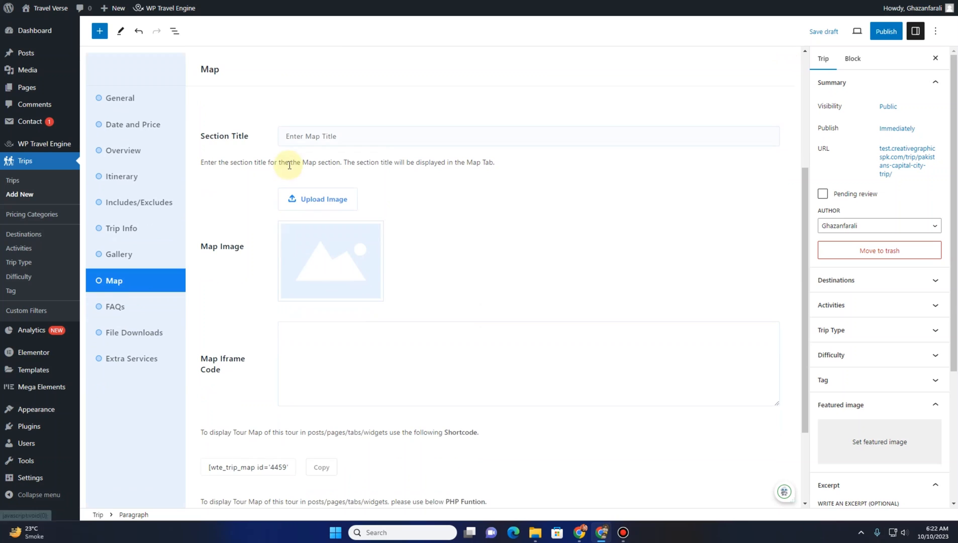
{"action": "scroll", "coordinate": [236, 271], "scroll_direction": "up", "scroll_amount": 3}
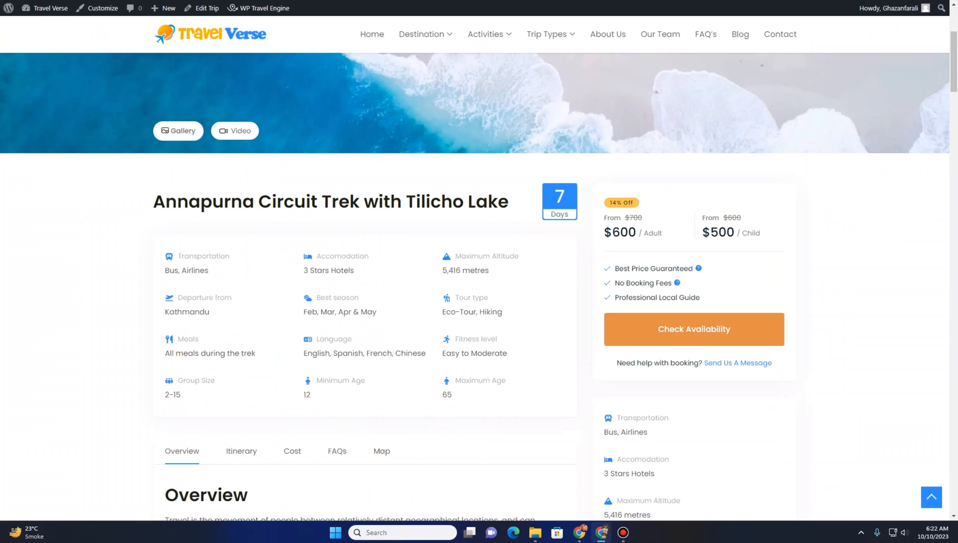
Set the Map section title to Map, copying the heading wording from the demo trip page
{"action": "scroll", "coordinate": [197, 356], "scroll_direction": "down", "scroll_amount": 10}
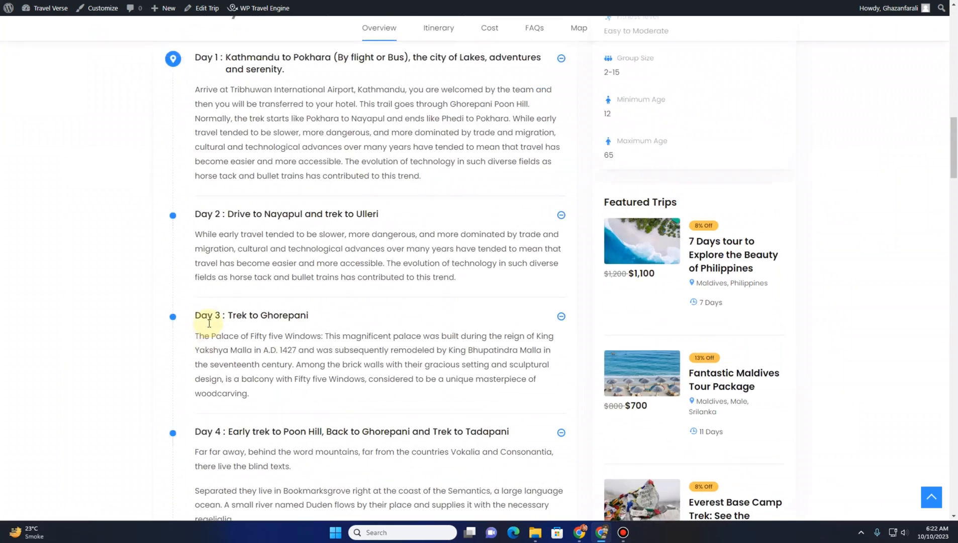
{"action": "scroll", "coordinate": [197, 356], "scroll_direction": "down", "scroll_amount": 15}
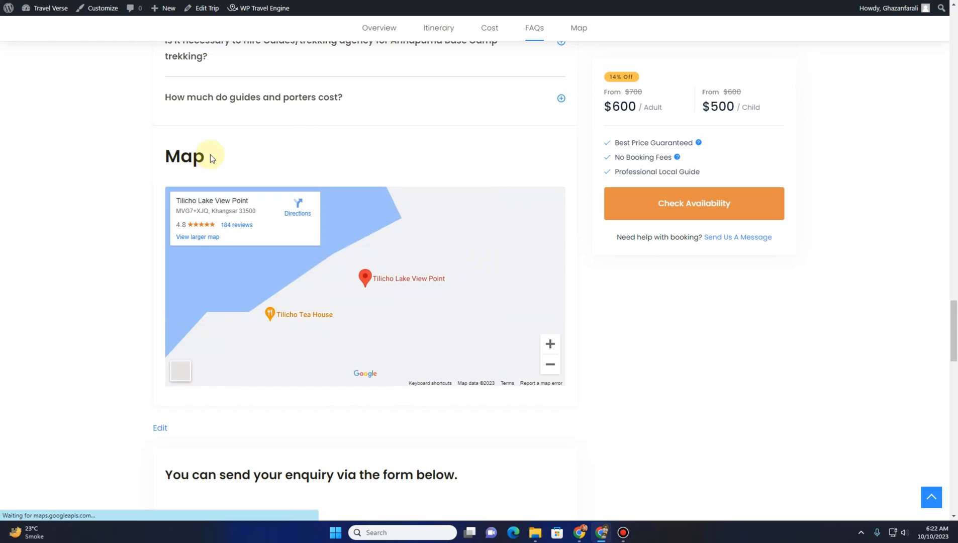
{"action": "left_click_drag", "start_coordinate": [213, 153], "coordinate": [167, 152]}
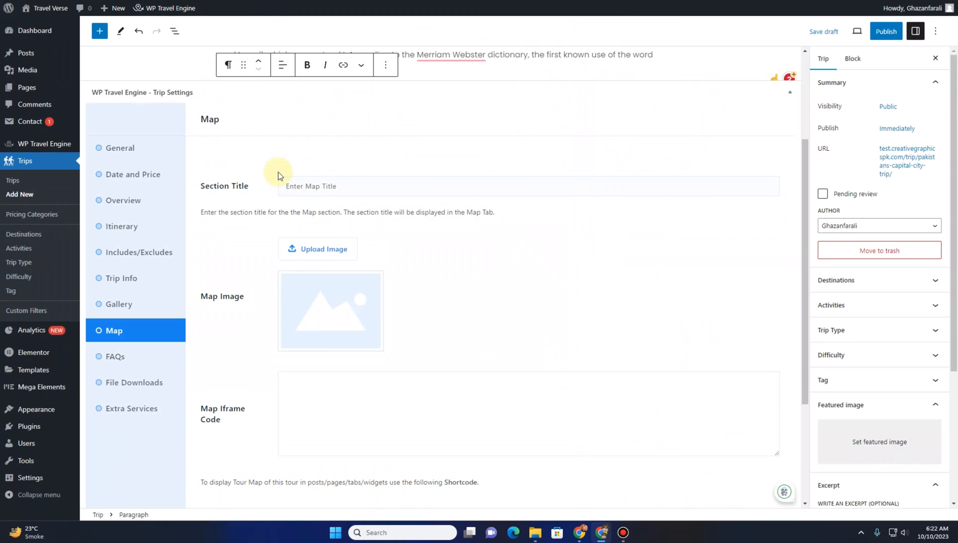
{"action": "left_click", "coordinate": [298, 185]}
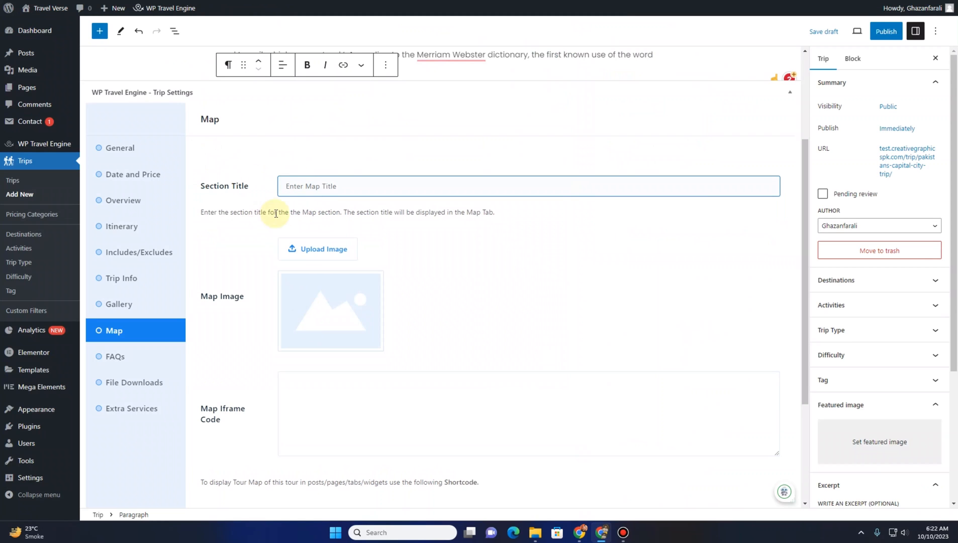
{"action": "key", "text": "ctrl+v"}
{"action": "triple_click", "coordinate": [429, 191]}
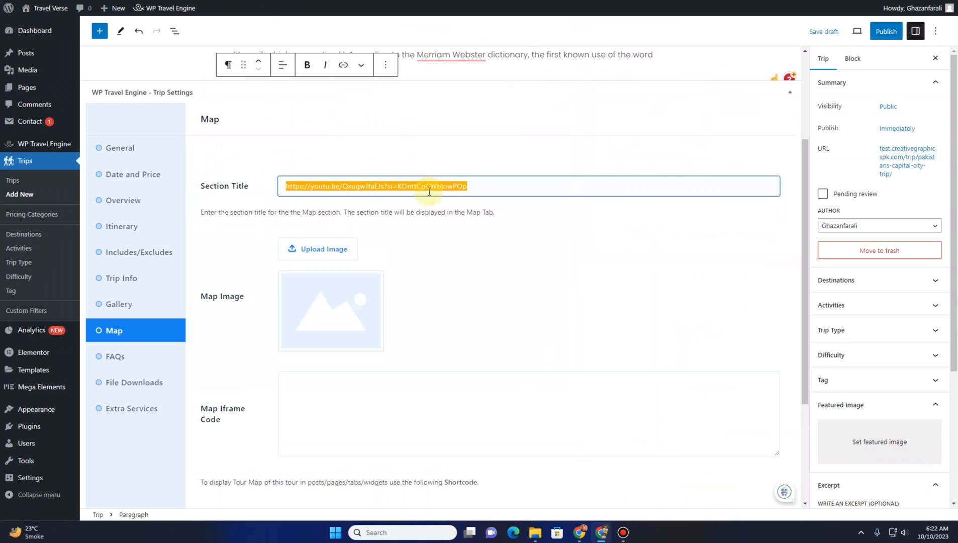
{"action": "key", "text": "BackSpace"}
{"action": "left_click", "coordinate": [467, 211]}
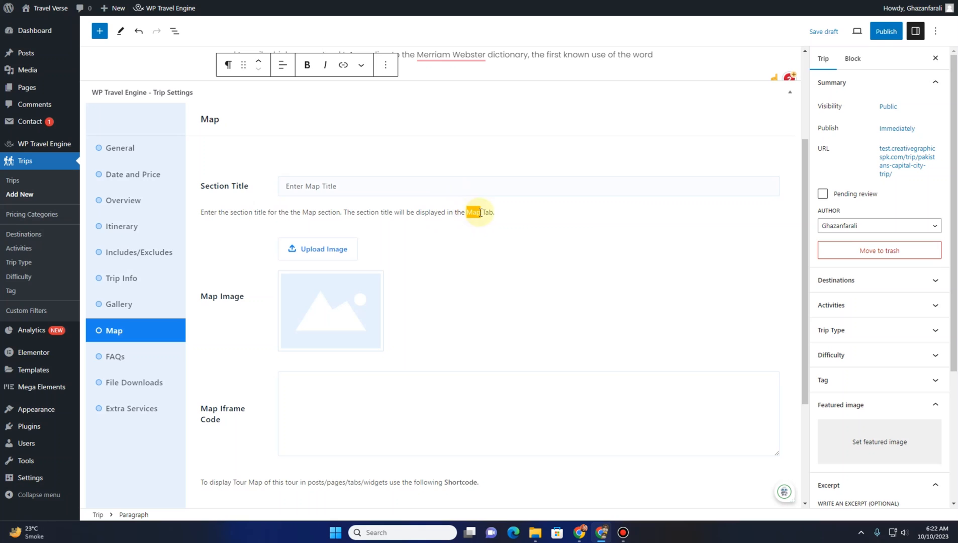
{"action": "left_click", "coordinate": [380, 188]}
{"action": "key", "text": "ctrl+v"}
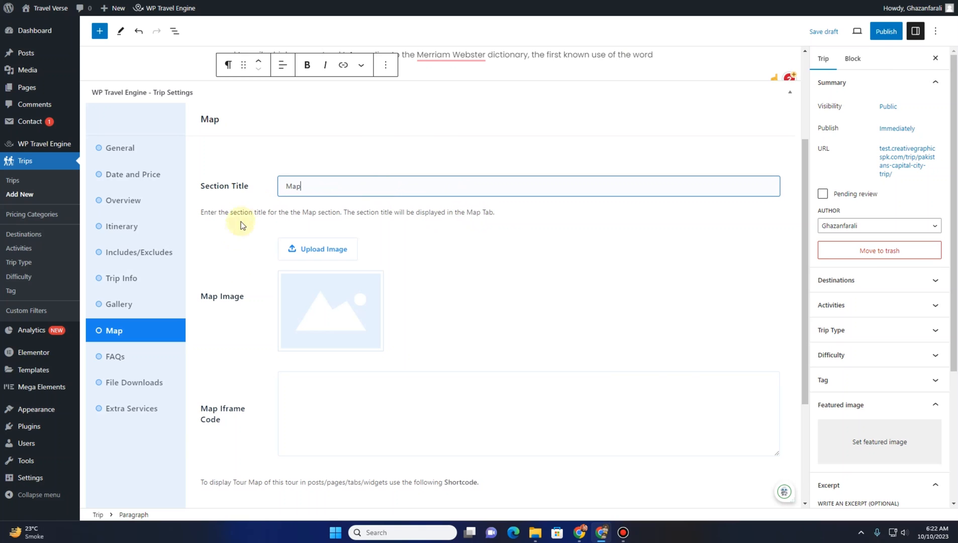
Open Google Maps in the other tab, search for Islamabad and copy its medium embed-map HTML code
{"action": "scroll", "coordinate": [223, 284], "scroll_direction": "down", "scroll_amount": 2}
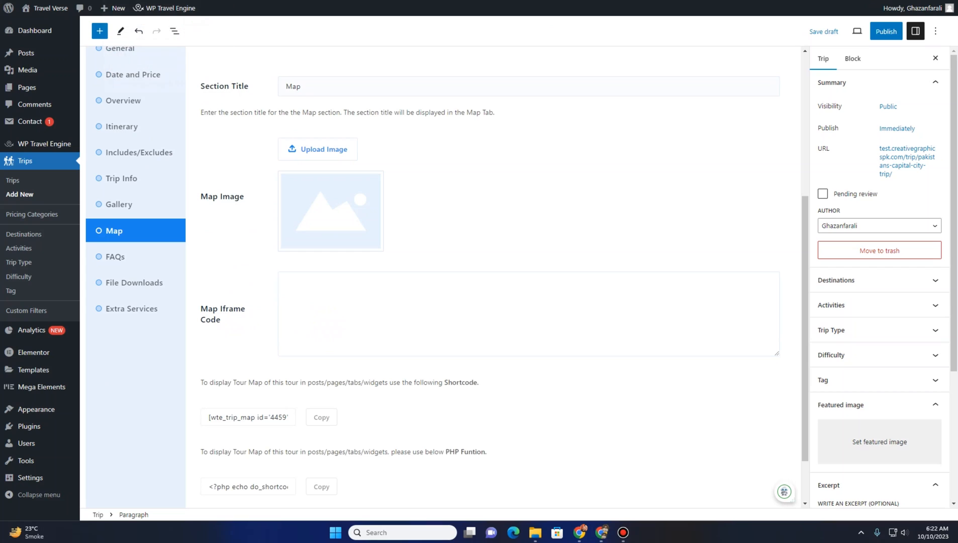
{"action": "left_click", "coordinate": [301, 86]}
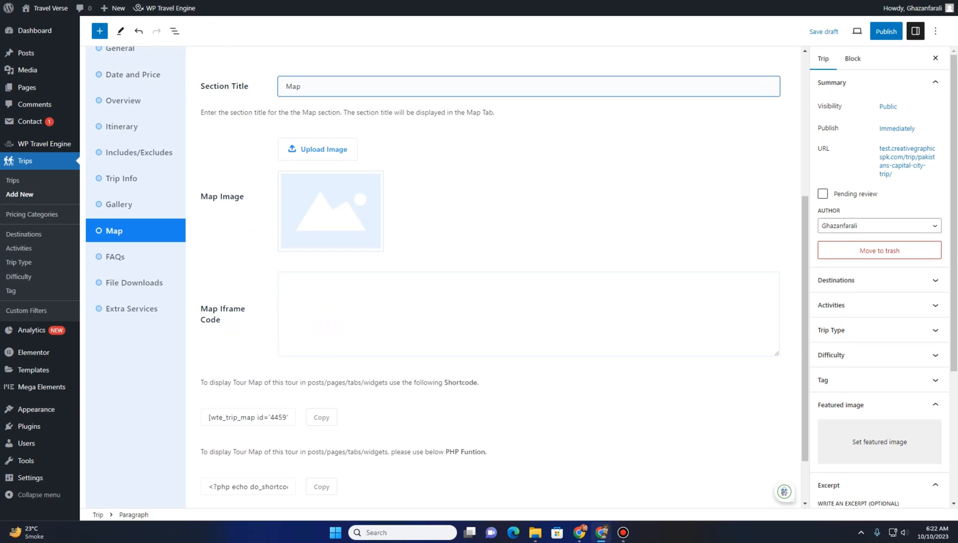
{"action": "key", "text": "ctrl+Tab"}
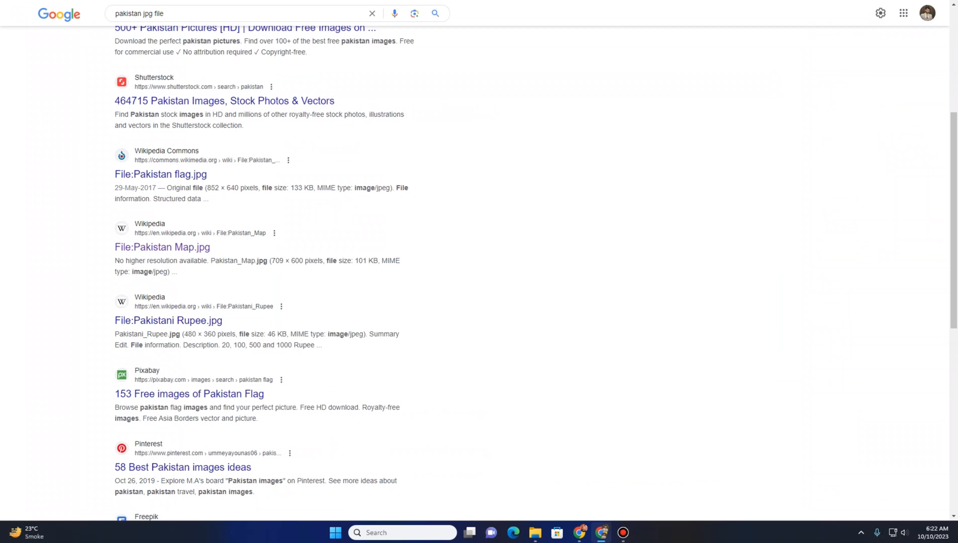
{"action": "key", "text": "ctrl+l"}
{"action": "type", "text": "g"}
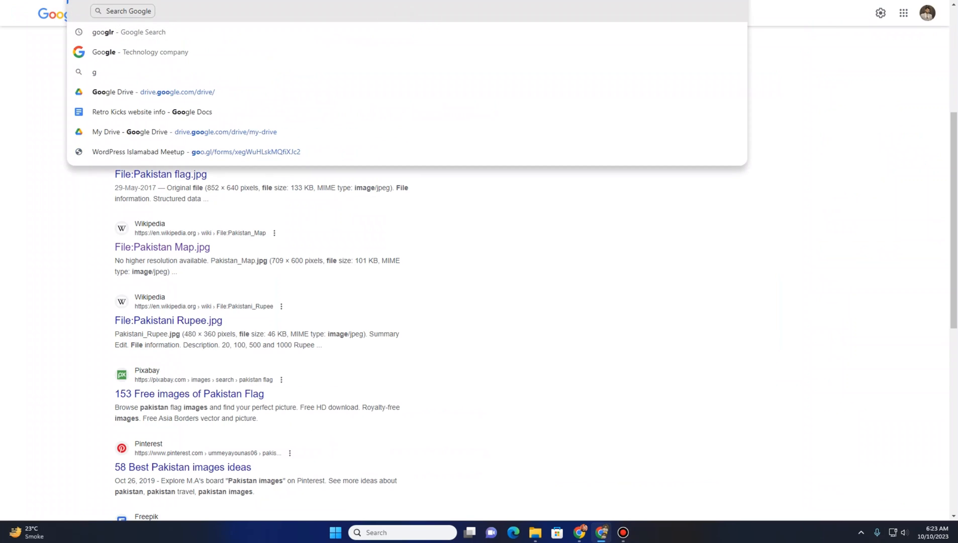
{"action": "key", "text": "Return"}
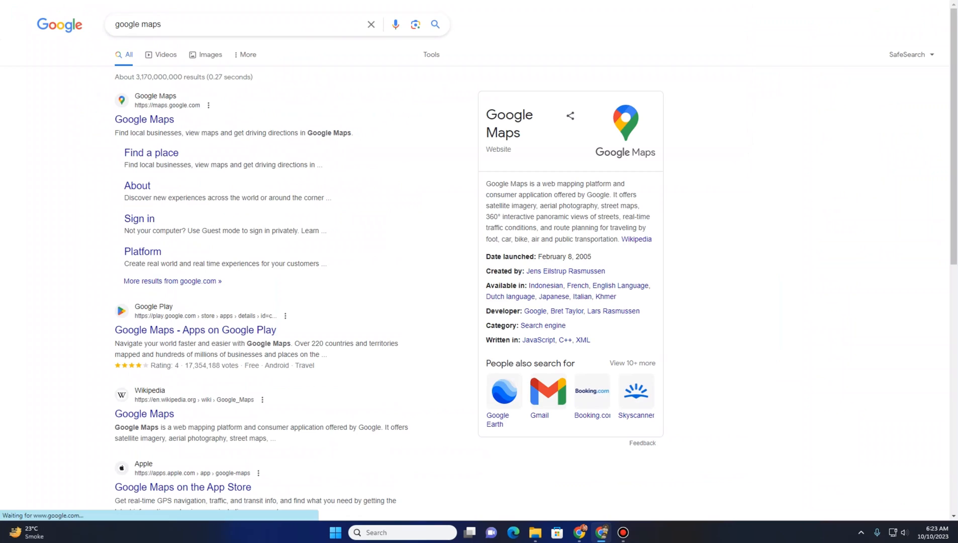
{"action": "left_click", "coordinate": [153, 121]}
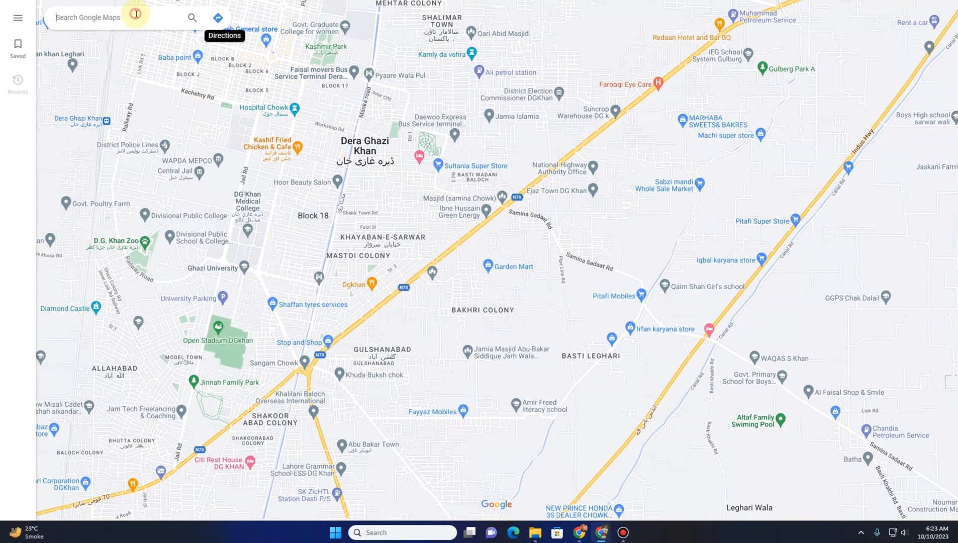
{"action": "type", "text": "isl"}
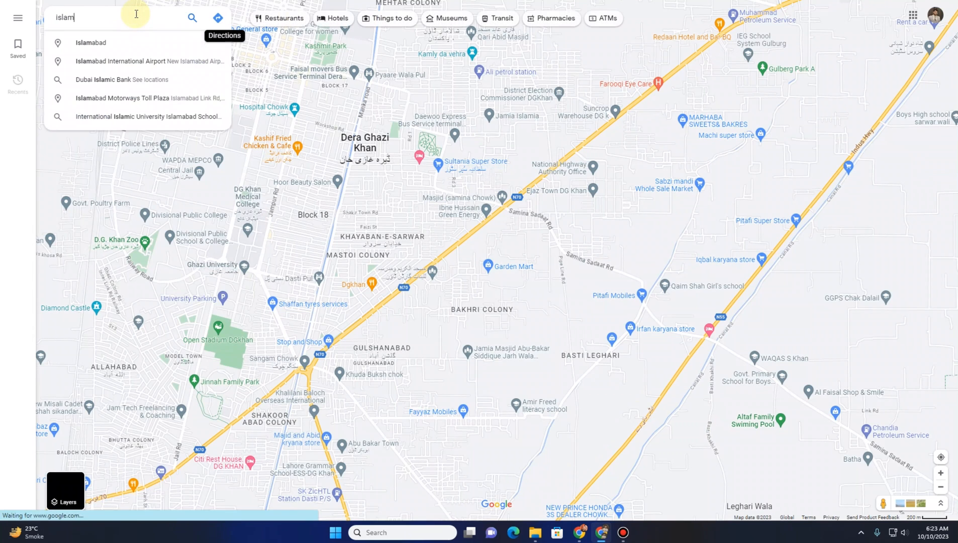
{"action": "left_click", "coordinate": [133, 42]}
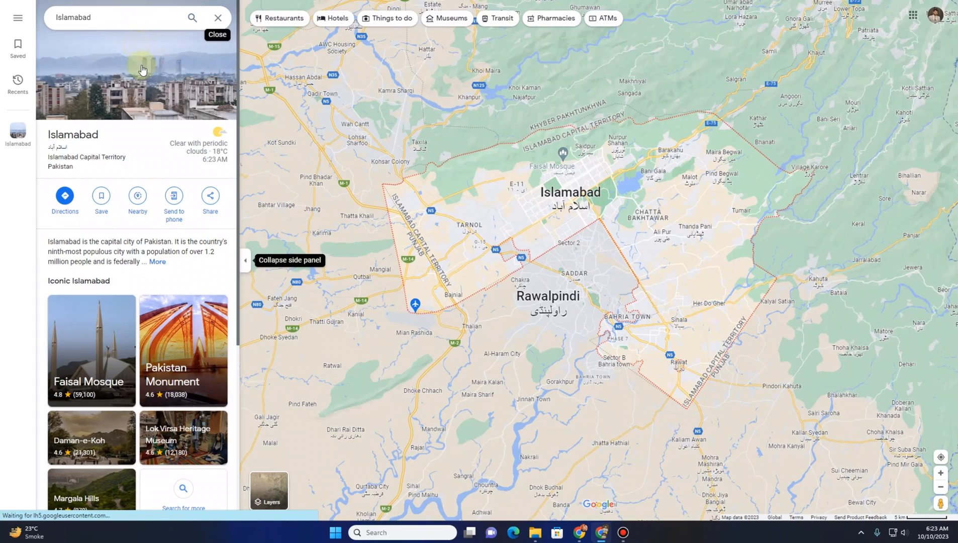
{"action": "left_click", "coordinate": [218, 200]}
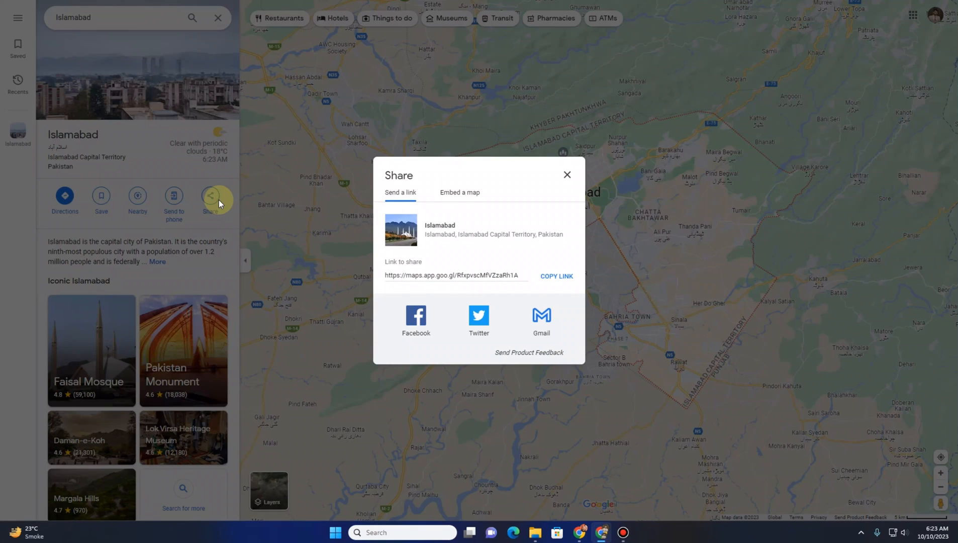
{"action": "left_click", "coordinate": [467, 194]}
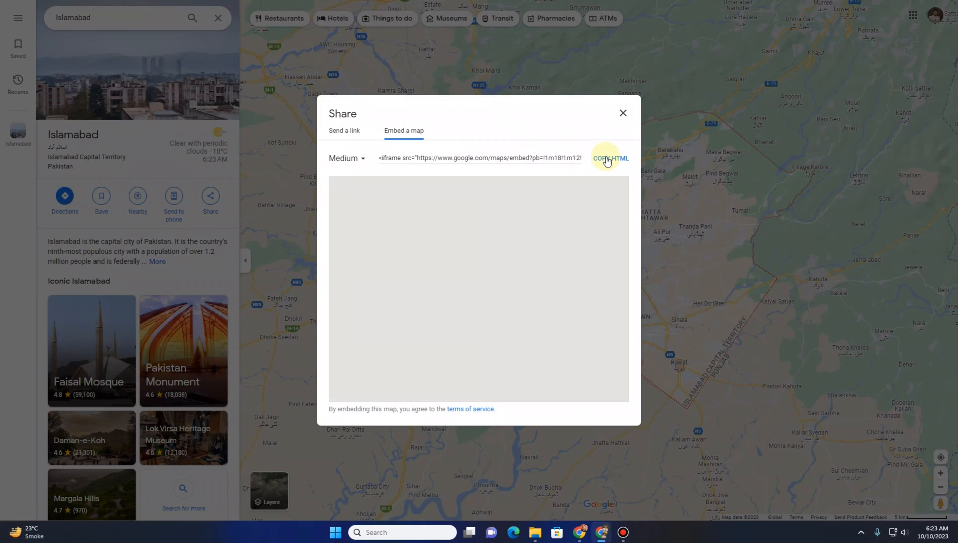
{"action": "left_click", "coordinate": [608, 160]}
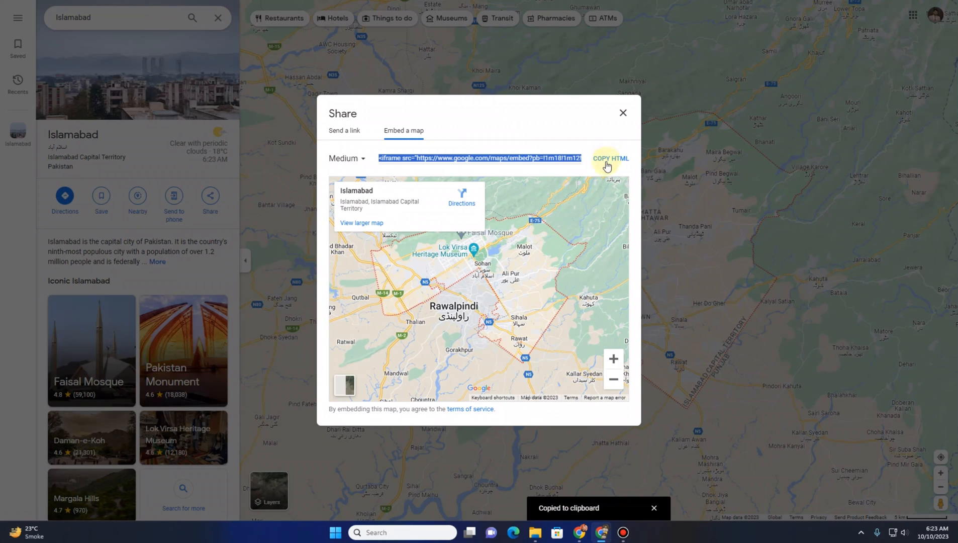
Paste the Islamabad embed code into the Map Iframe Code field and save to continue to FAQs
{"action": "key", "text": "alt+Tab"}
{"action": "left_click", "coordinate": [316, 310]}
{"action": "key", "text": "ctrl+v"}
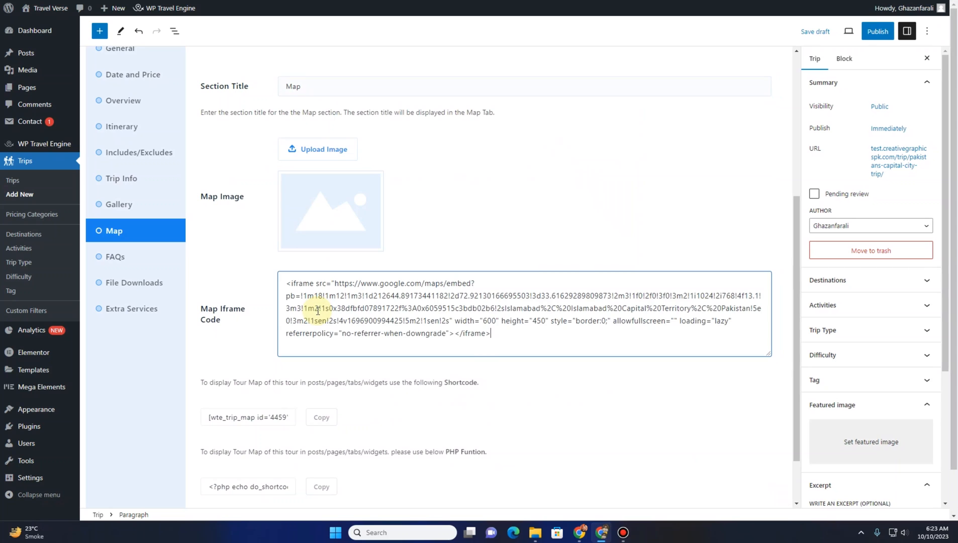
{"action": "scroll", "coordinate": [207, 505], "scroll_direction": "down", "scroll_amount": 2}
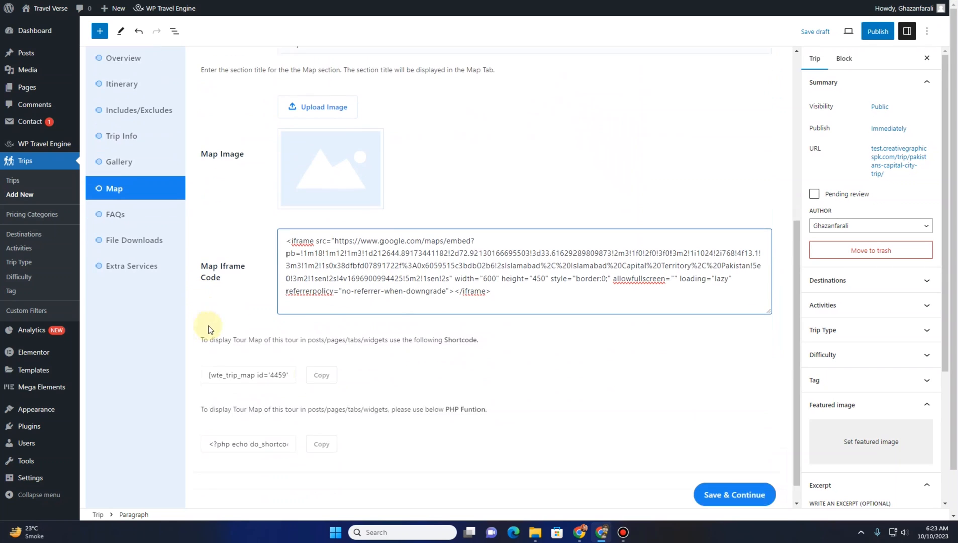
{"action": "left_click", "coordinate": [735, 470]}
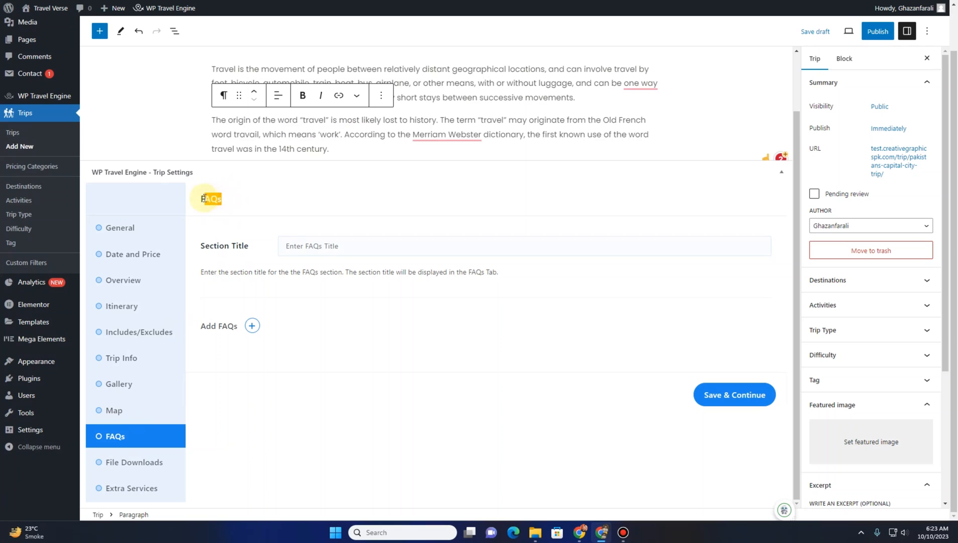
Set the FAQs section title to FAQs and copy the first question from the demo trip's expanded FAQs
{"action": "left_click", "coordinate": [309, 247]}
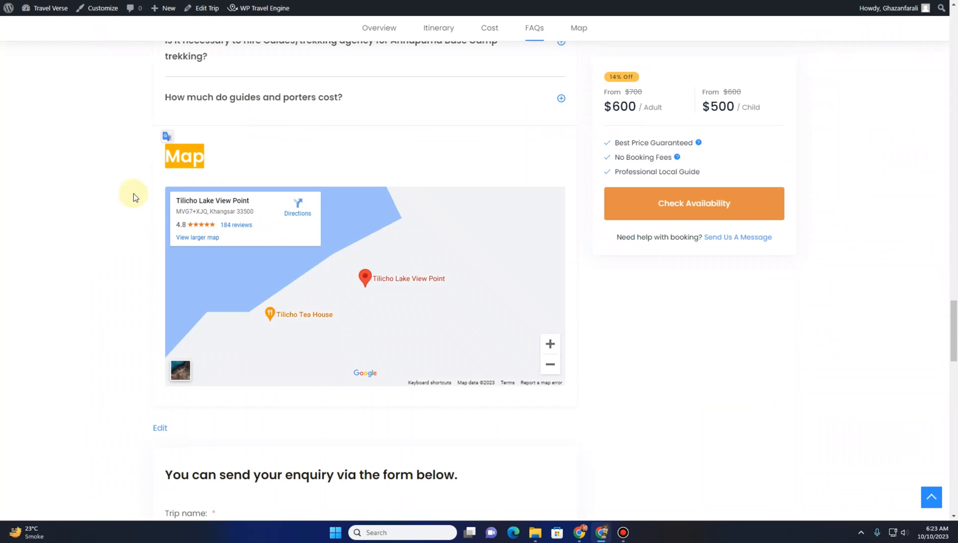
{"action": "scroll", "coordinate": [130, 198], "scroll_direction": "up", "scroll_amount": 2}
{"action": "scroll", "coordinate": [129, 198], "scroll_direction": "up", "scroll_amount": 5}
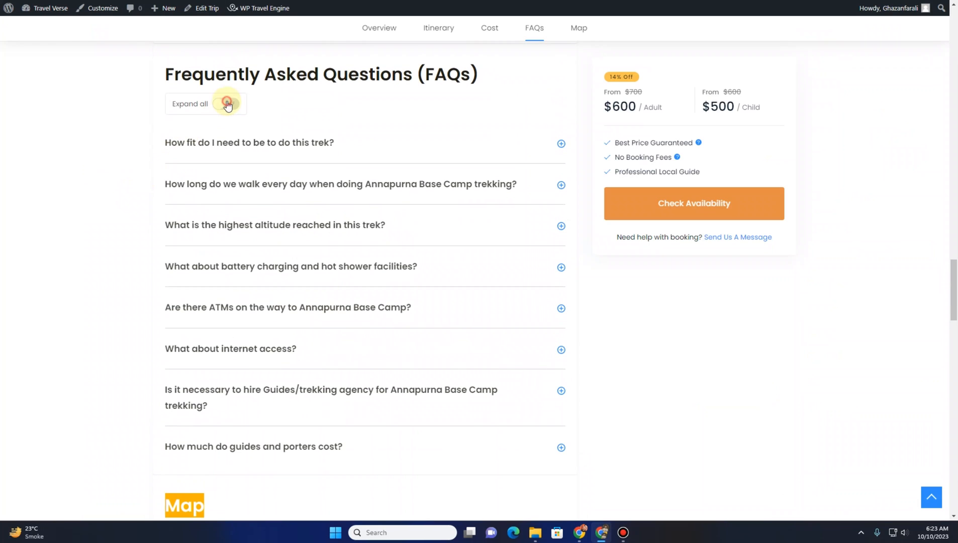
{"action": "left_click", "coordinate": [226, 103]}
{"action": "left_click_drag", "start_coordinate": [208, 146], "coordinate": [349, 149]}
{"action": "left_click", "coordinate": [345, 156]}
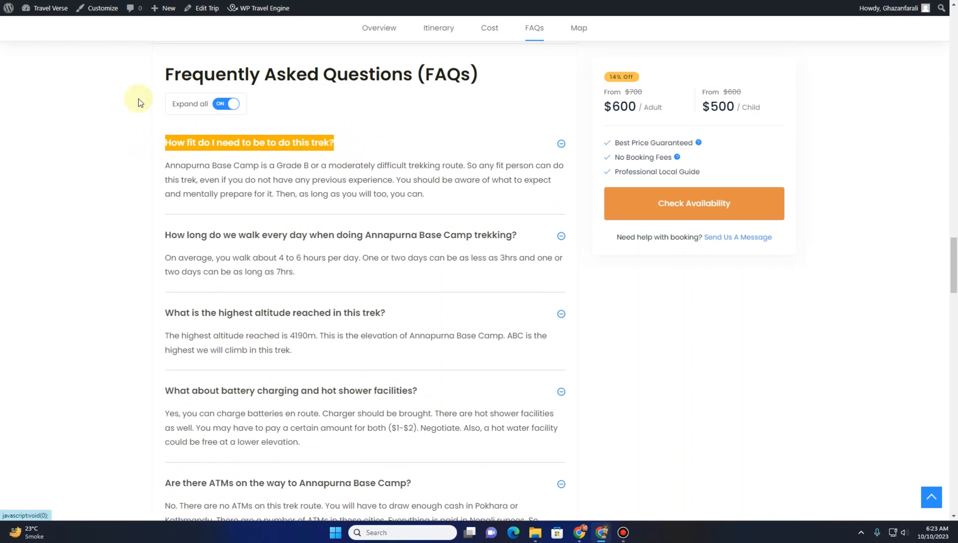
Add an FAQ with the question 'How fit do I need to be to do this trek?'
{"action": "left_click", "coordinate": [60, 1]}
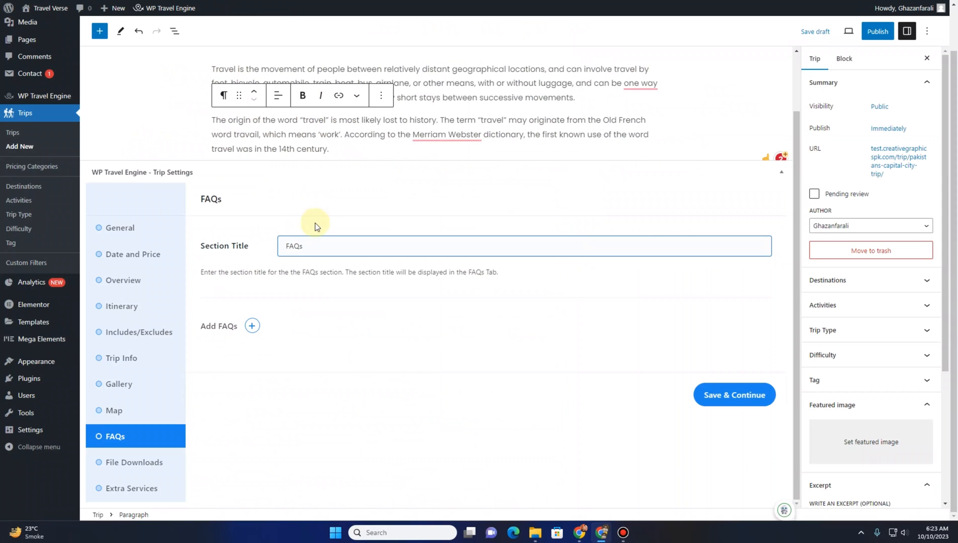
{"action": "left_click", "coordinate": [252, 325]}
{"action": "left_click", "coordinate": [308, 345]}
{"action": "key", "text": "ctrl+v"}
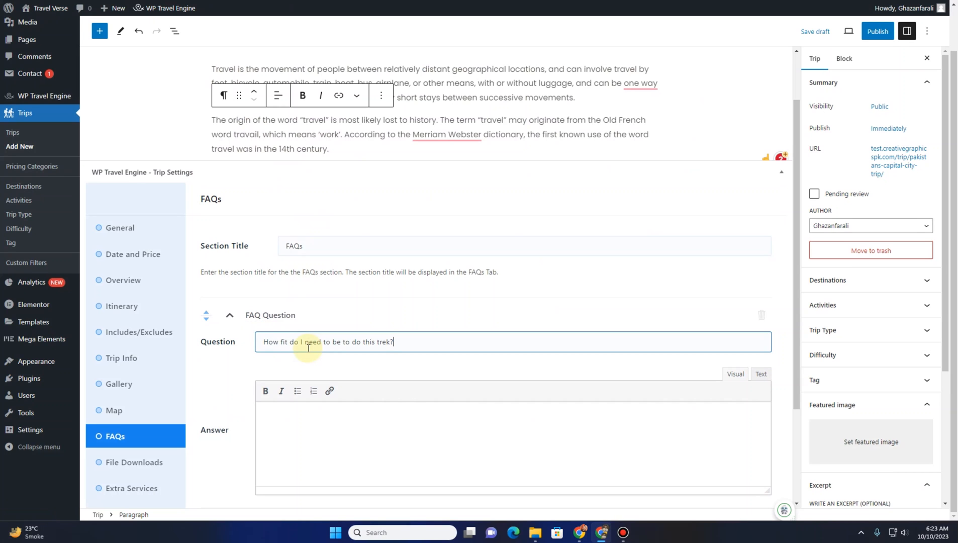
Copy the matching answer about the Grade B trekking route from the demo and paste it as the FAQ's answer
{"action": "left_click", "coordinate": [46, 1]}
{"action": "left_click_drag", "start_coordinate": [166, 166], "coordinate": [474, 212]}
{"action": "left_click", "coordinate": [171, 1]}
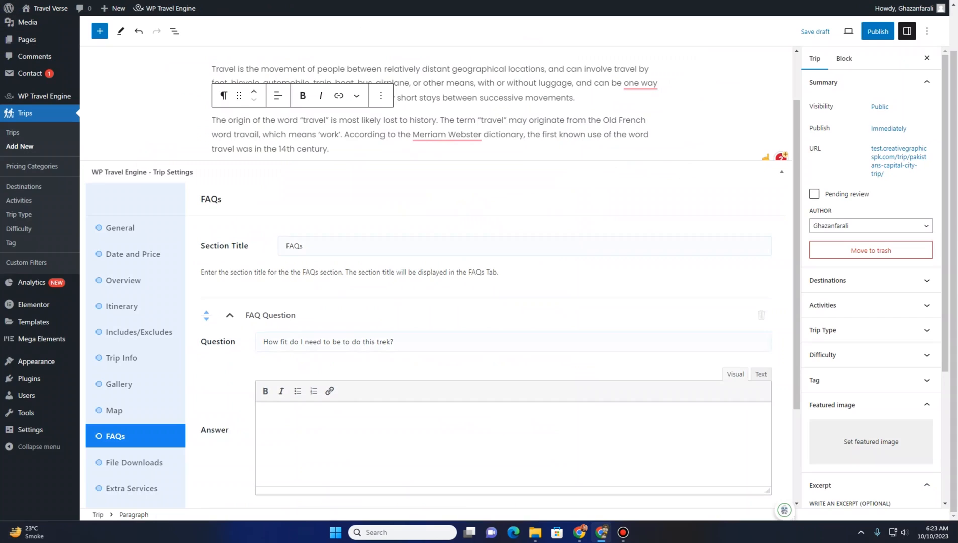
{"action": "left_click", "coordinate": [309, 419]}
{"action": "key", "text": "ctrl+v"}
Add a second FAQ with the question 'How long do we walk every day when doing Annapurna Base Camp trekking?'
{"action": "scroll", "coordinate": [201, 371], "scroll_direction": "down", "scroll_amount": 3}
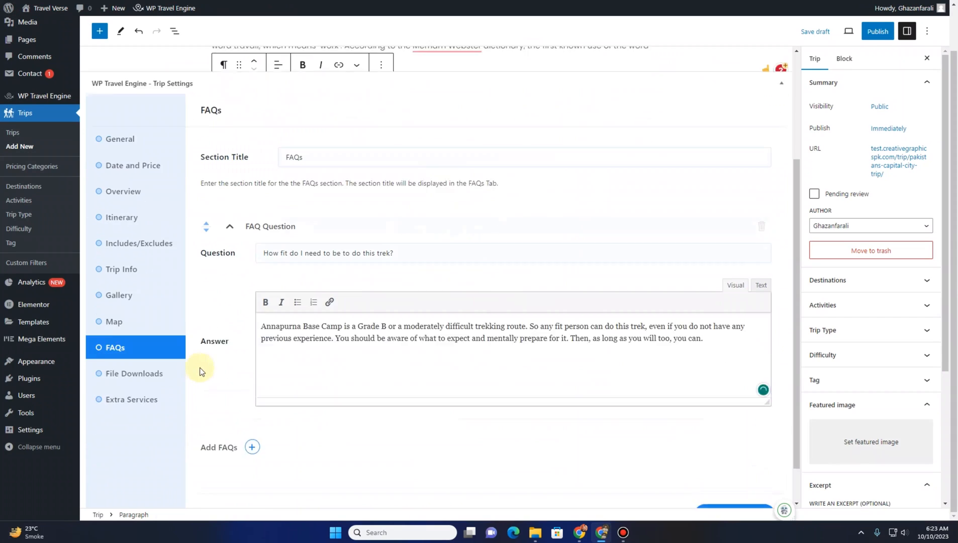
{"action": "left_click", "coordinate": [250, 404]}
{"action": "scroll", "coordinate": [244, 331], "scroll_direction": "down", "scroll_amount": 3}
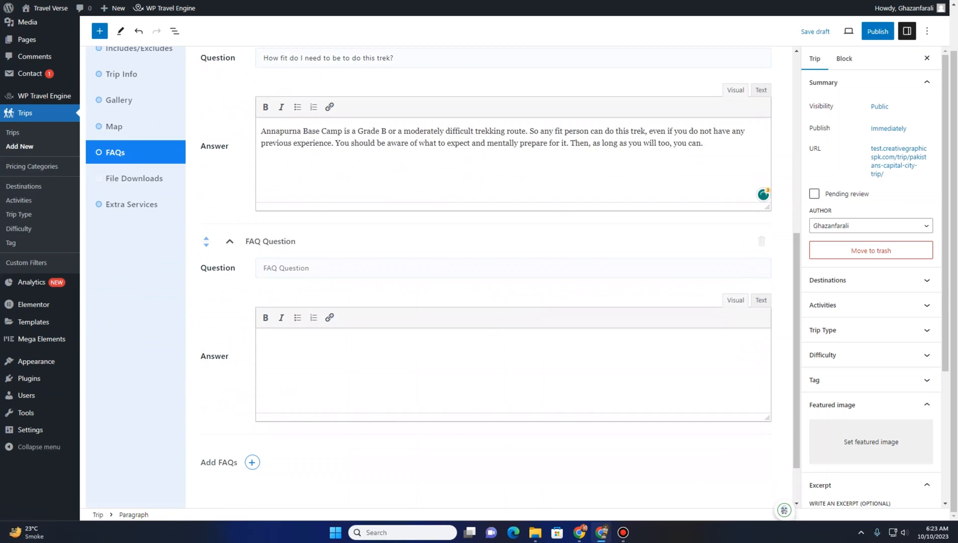
{"action": "left_click", "coordinate": [100, 1]}
{"action": "left_click_drag", "start_coordinate": [165, 236], "coordinate": [532, 227]}
{"action": "key", "text": "ctrl+c"}
{"action": "key", "text": "ctrl+shift+Tab"}
{"action": "left_click", "coordinate": [306, 266]}
{"action": "key", "text": "ctrl+v"}
{"action": "key", "text": "ctrl+Tab"}
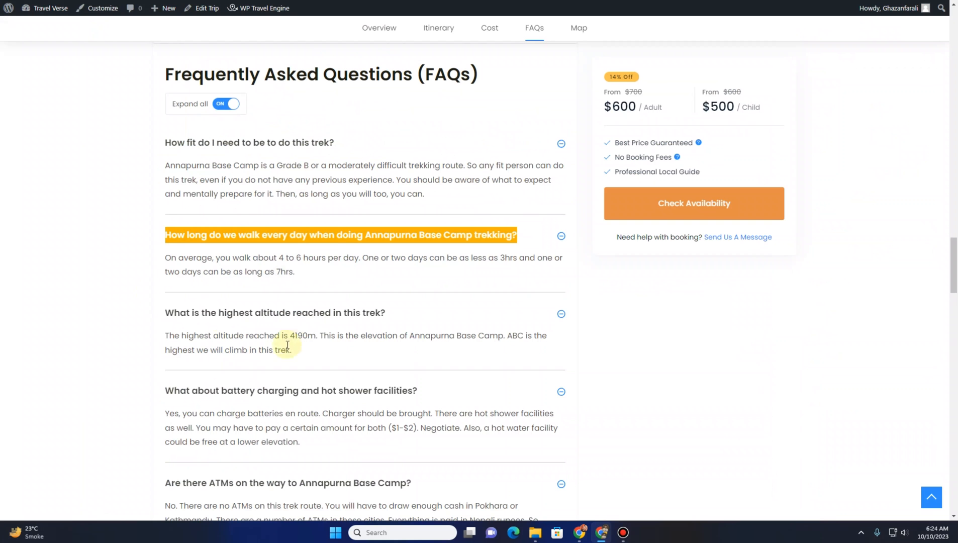
Copy the demo's answer about walking 4 to 6 hours per day and paste it as the second FAQ's answer
{"action": "left_click_drag", "start_coordinate": [154, 267], "coordinate": [317, 277]}
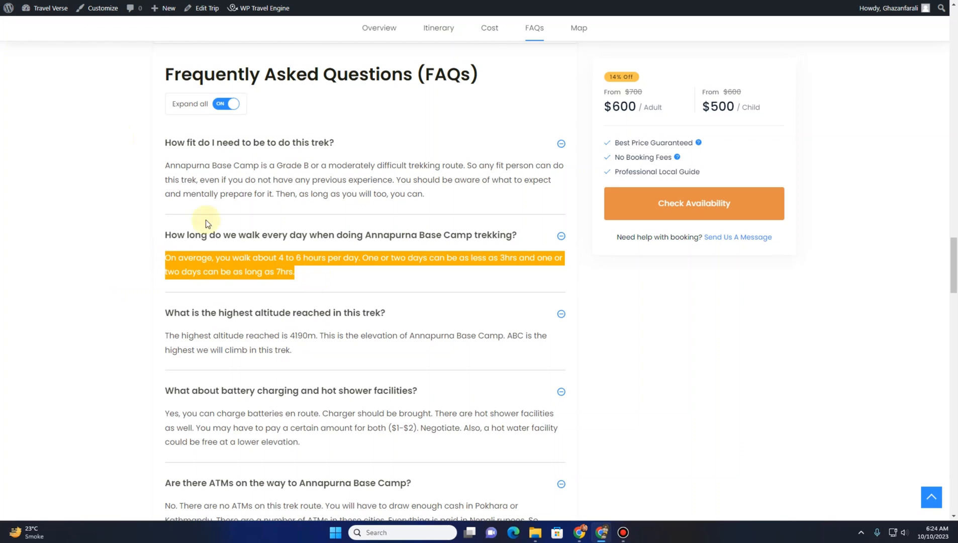
{"action": "key", "text": "ctrl+c"}
{"action": "key", "text": "ctrl+shift+Tab"}
{"action": "left_click", "coordinate": [314, 369]}
{"action": "key", "text": "ctrl+v"}
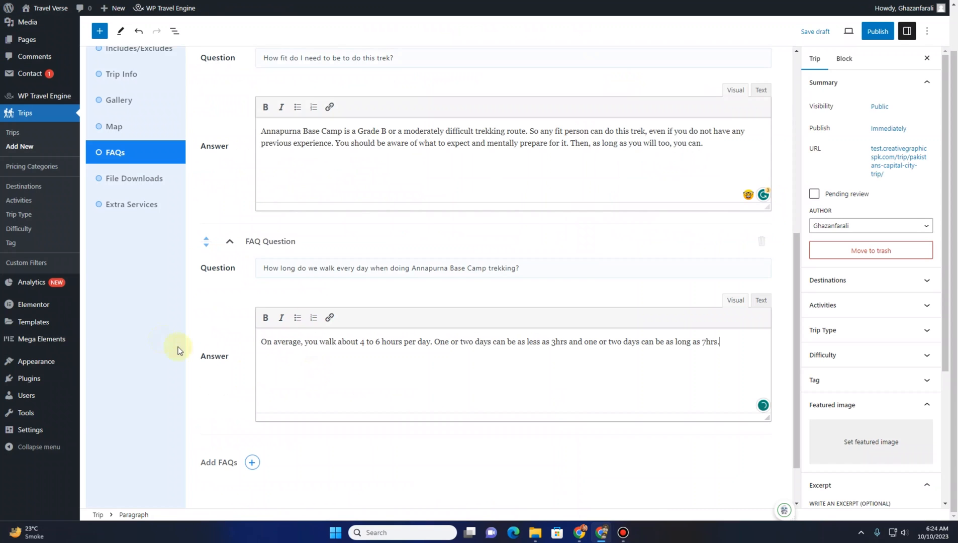
Add a third FAQ with the question 'What is the highest altitude reached in this trek?' copied from the demo
{"action": "scroll", "coordinate": [177, 351], "scroll_direction": "down", "scroll_amount": 1}
{"action": "left_click", "coordinate": [252, 401]}
{"action": "scroll", "coordinate": [216, 320], "scroll_direction": "down", "scroll_amount": 3}
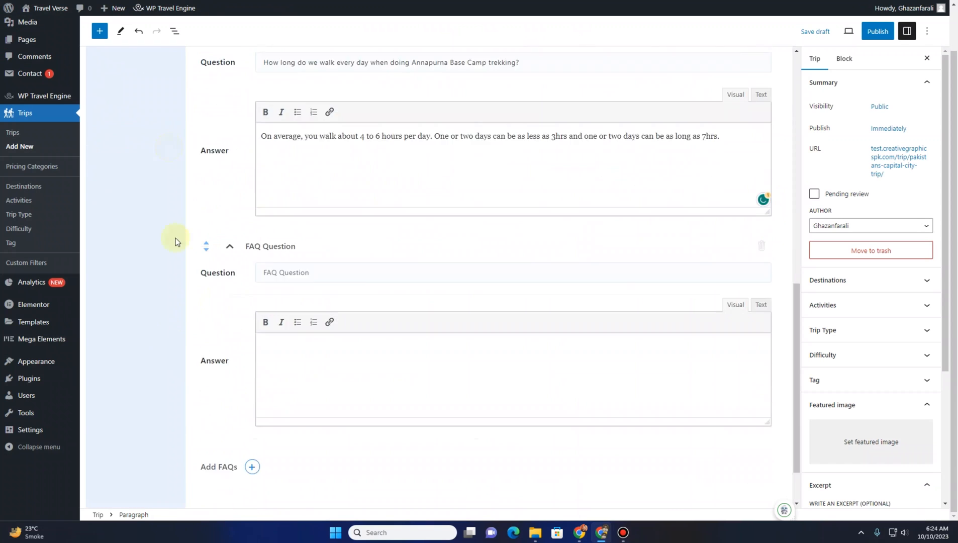
{"action": "key", "text": "ctrl+Tab"}
{"action": "scroll", "coordinate": [143, 340], "scroll_direction": "down", "scroll_amount": 2}
{"action": "left_click_drag", "start_coordinate": [157, 214], "coordinate": [418, 206]}
{"action": "key", "text": "ctrl+Tab"}
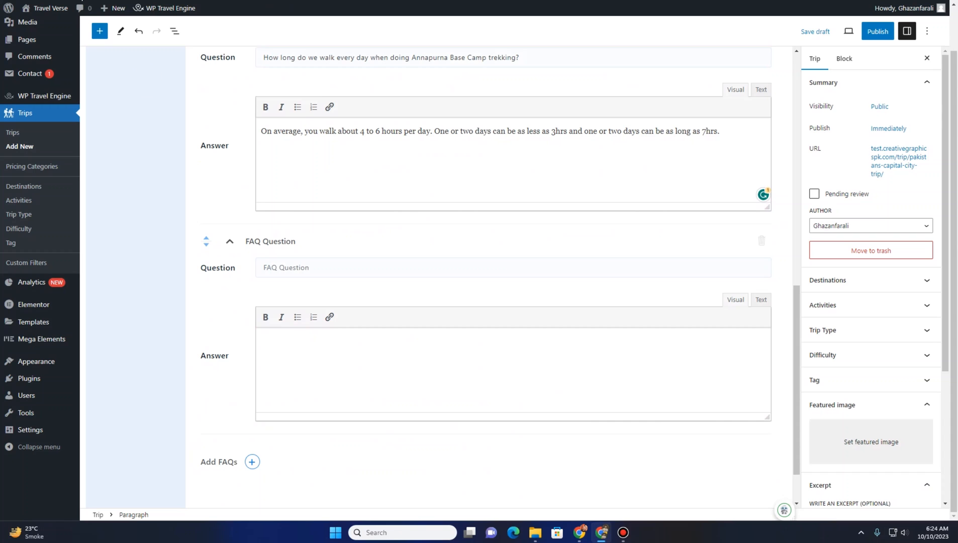
{"action": "left_click", "coordinate": [320, 273]}
{"action": "key", "text": "ctrl+v"}
Copy the demo's highest-altitude answer and paste it as the third FAQ's answer
{"action": "key", "text": "ctrl+shift+Tab"}
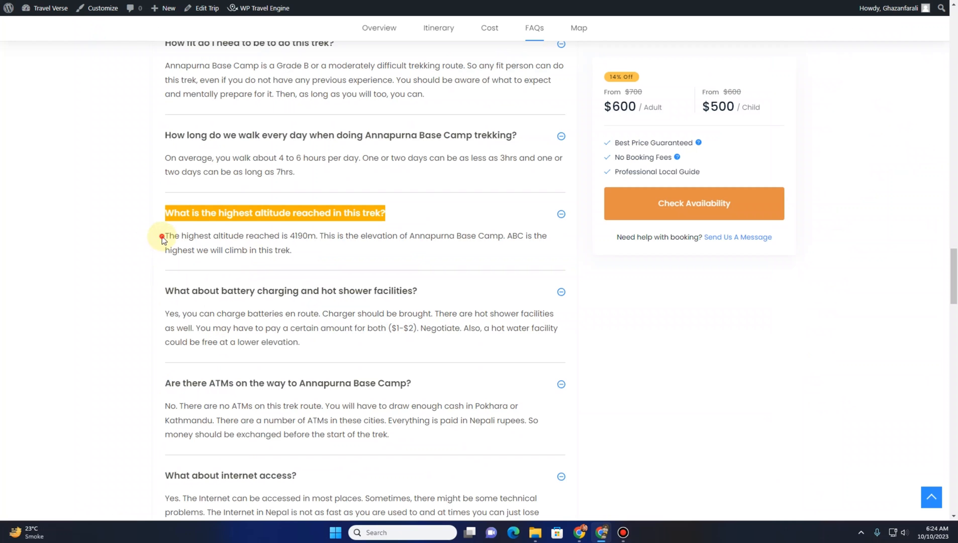
{"action": "left_click_drag", "start_coordinate": [161, 237], "coordinate": [321, 266]}
{"action": "key", "text": "ctrl+c"}
{"action": "key", "text": "ctrl+Tab"}
{"action": "left_click", "coordinate": [325, 378]}
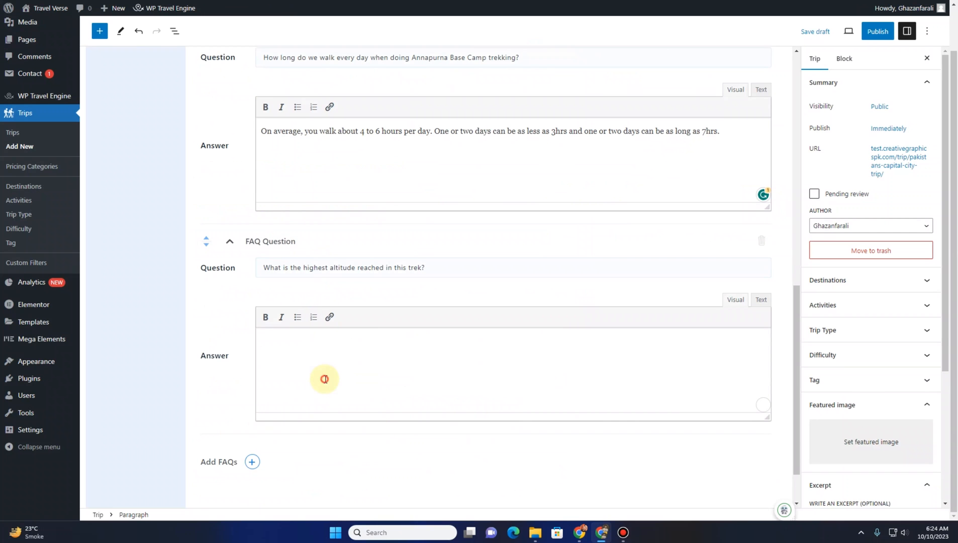
{"action": "key", "text": "ctrl+v"}
Save the FAQs and continue to the File Downloads settings
{"action": "scroll", "coordinate": [139, 399], "scroll_direction": "up", "scroll_amount": 8}
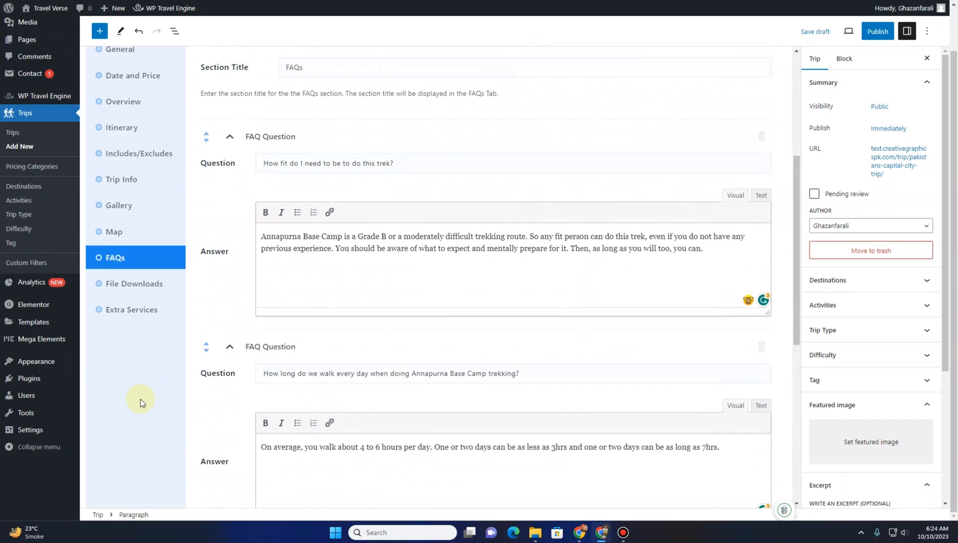
{"action": "scroll", "coordinate": [151, 407], "scroll_direction": "down", "scroll_amount": 7}
{"action": "scroll", "coordinate": [171, 413], "scroll_direction": "down", "scroll_amount": 2}
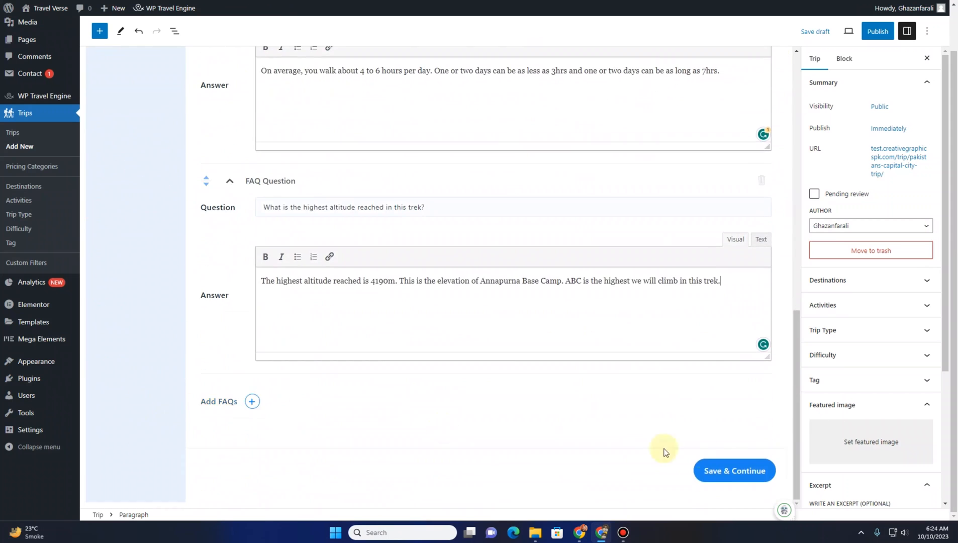
{"action": "left_click", "coordinate": [726, 474]}
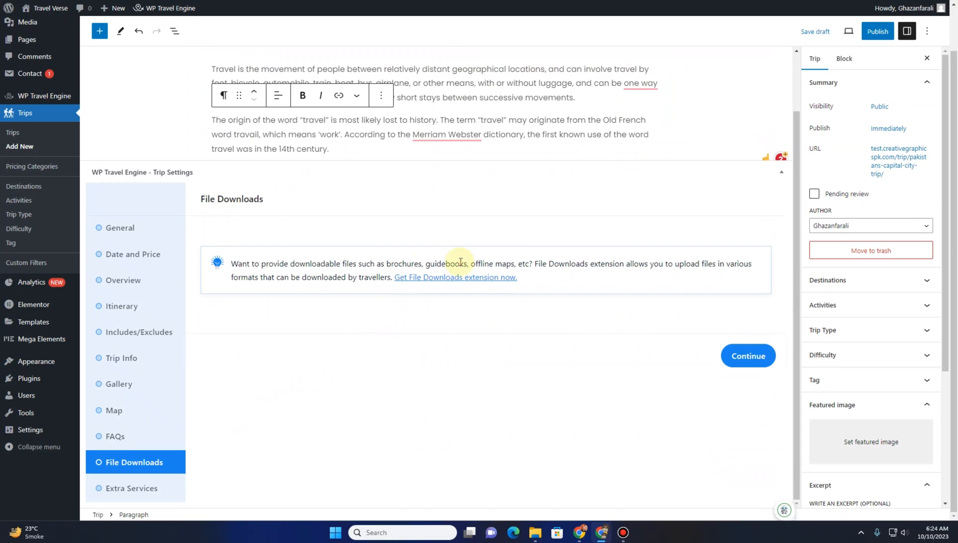
Open the File Downloads extension page and look over what it offers
{"action": "left_click", "coordinate": [445, 277]}
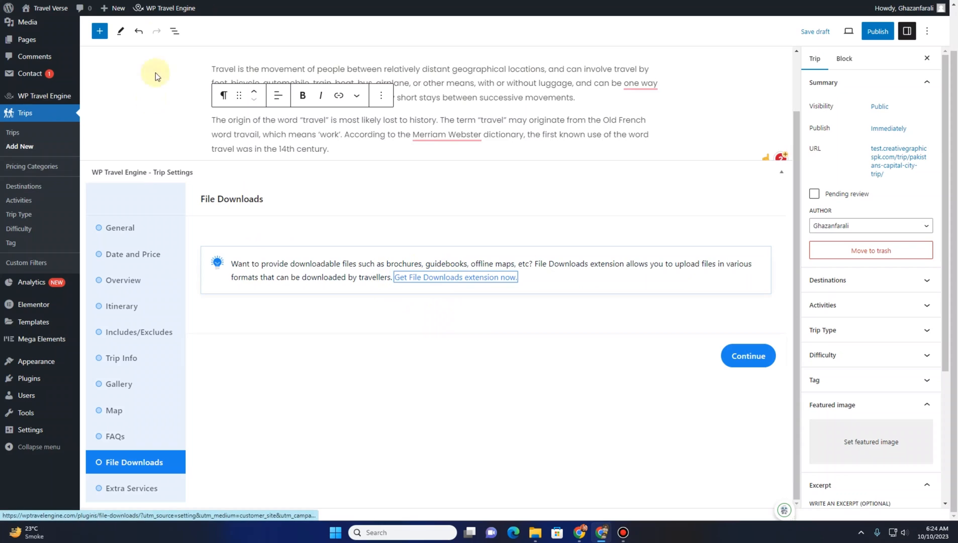
{"action": "left_click", "coordinate": [156, 1]}
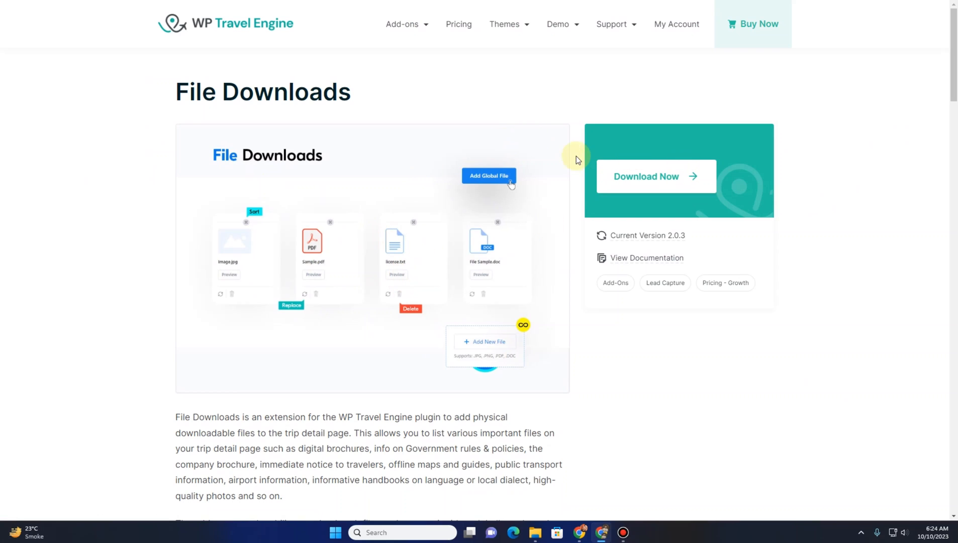
{"action": "mouse_move", "coordinate": [507, 24]}
{"action": "mouse_move", "coordinate": [542, 45]}
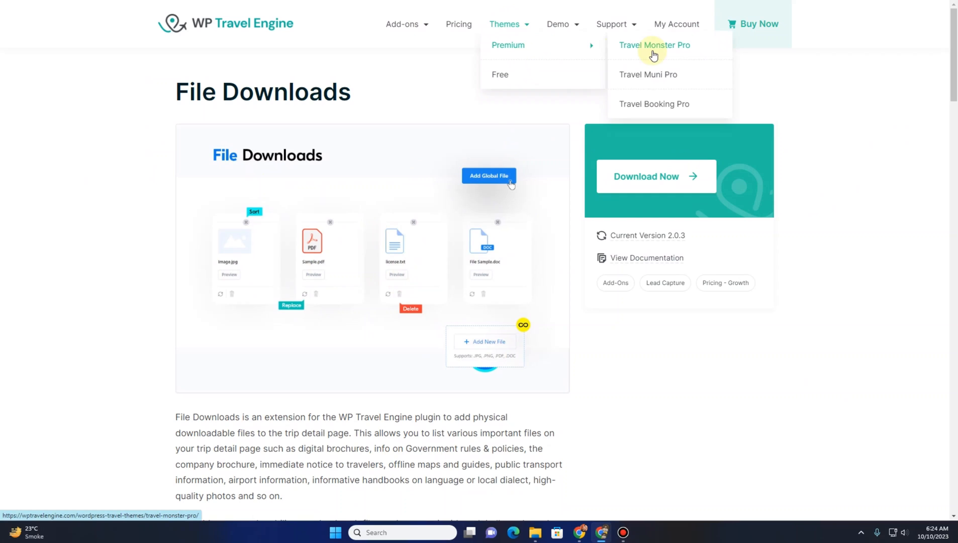
{"action": "left_click", "coordinate": [135, 1]}
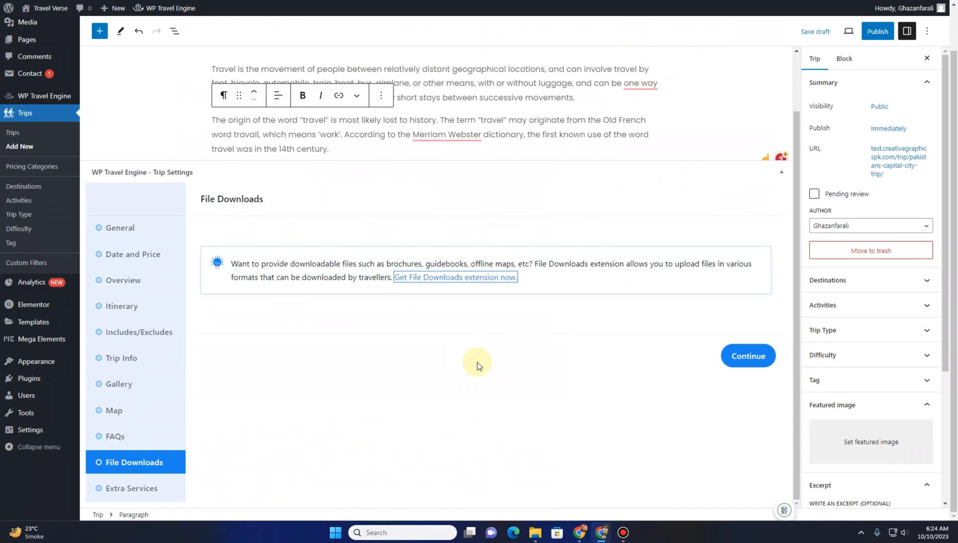
Continue to Extra Services and look over the Extra Services extension page
{"action": "left_click", "coordinate": [761, 356]}
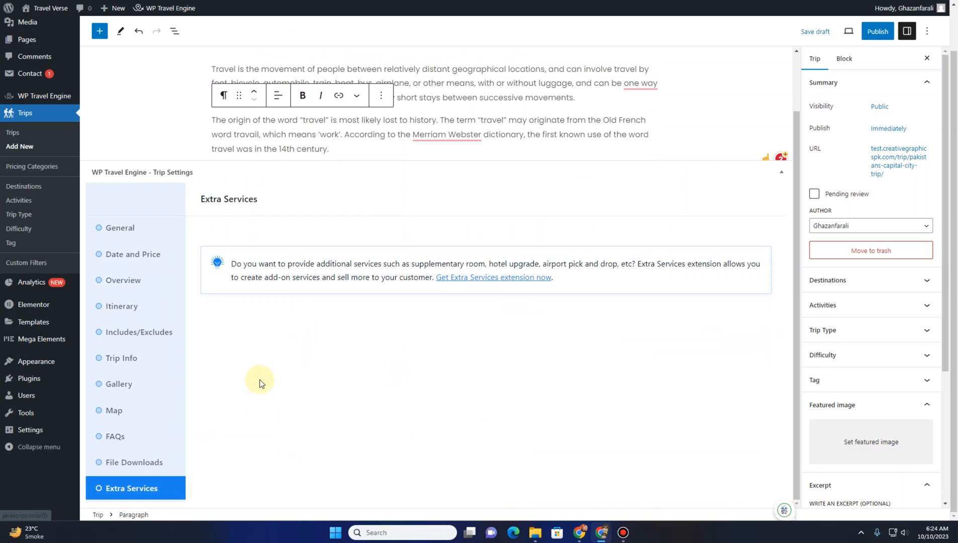
{"action": "left_click", "coordinate": [455, 276]}
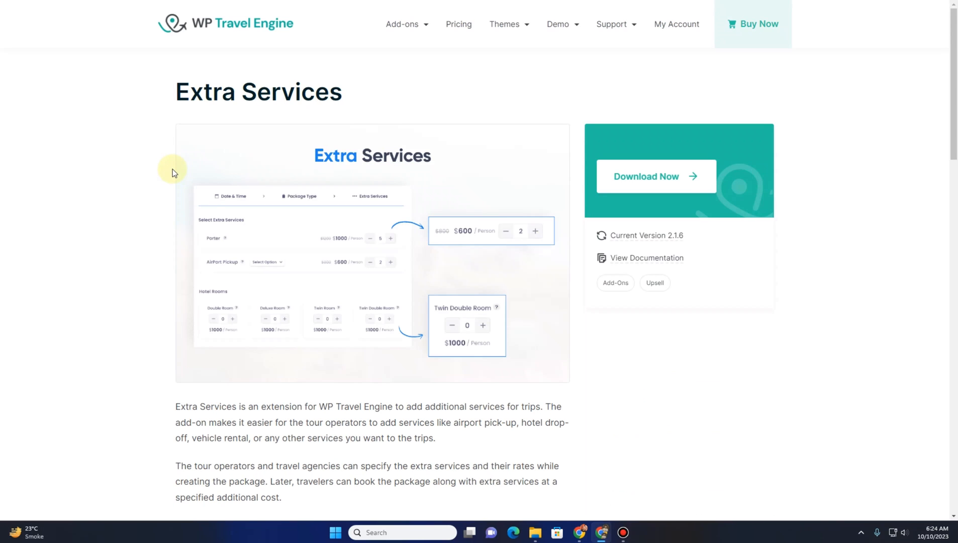
{"action": "scroll", "coordinate": [171, 170], "scroll_direction": "down", "scroll_amount": 2}
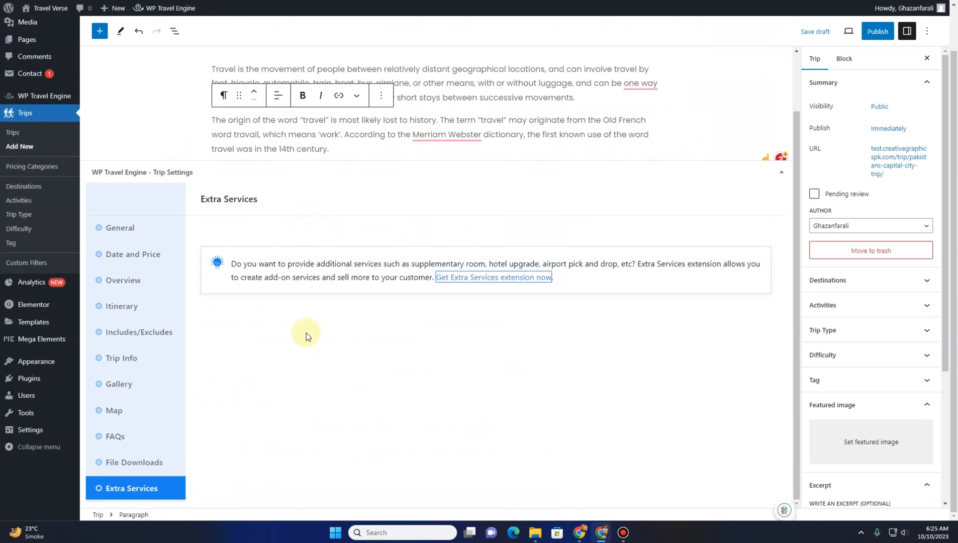
{"action": "scroll", "coordinate": [306, 335], "scroll_direction": "up", "scroll_amount": 1}
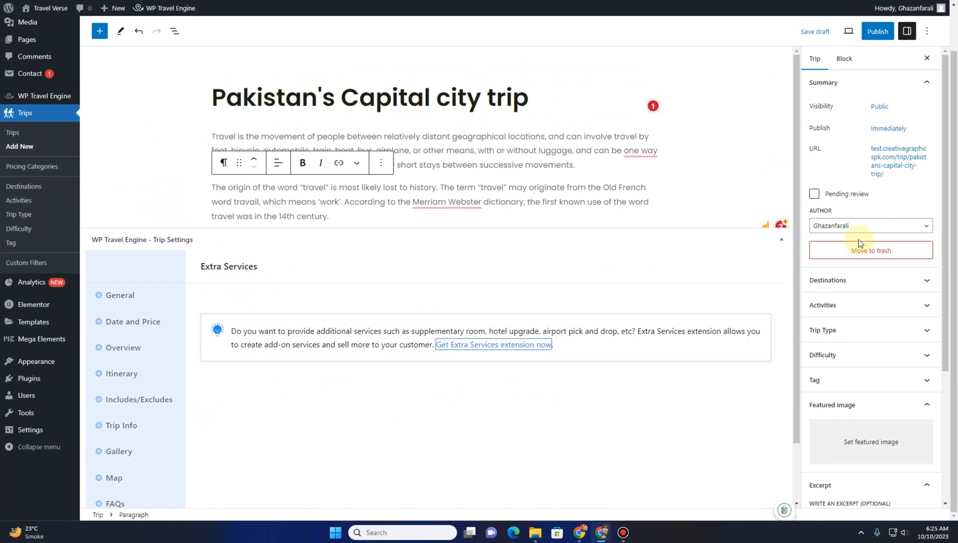
Assign the trip to the Pakistan destination
{"action": "scroll", "coordinate": [861, 226], "scroll_direction": "down", "scroll_amount": 3}
{"action": "left_click", "coordinate": [926, 132]}
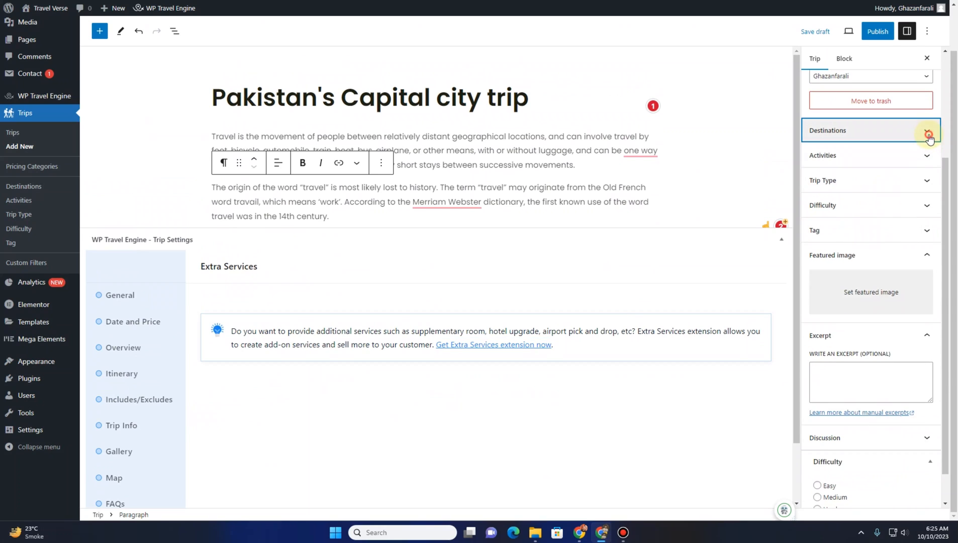
{"action": "scroll", "coordinate": [844, 219], "scroll_direction": "down", "scroll_amount": 3}
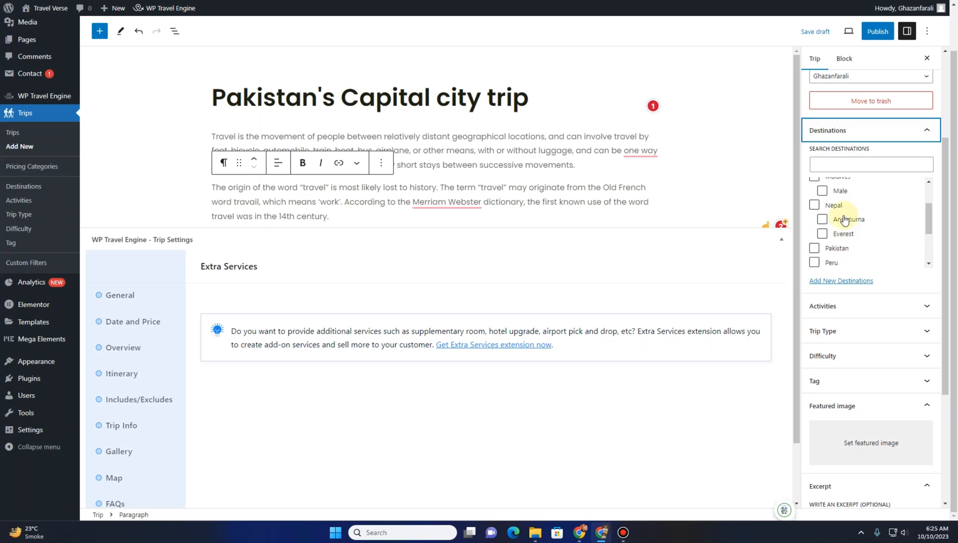
{"action": "scroll", "coordinate": [834, 243], "scroll_direction": "up", "scroll_amount": 1}
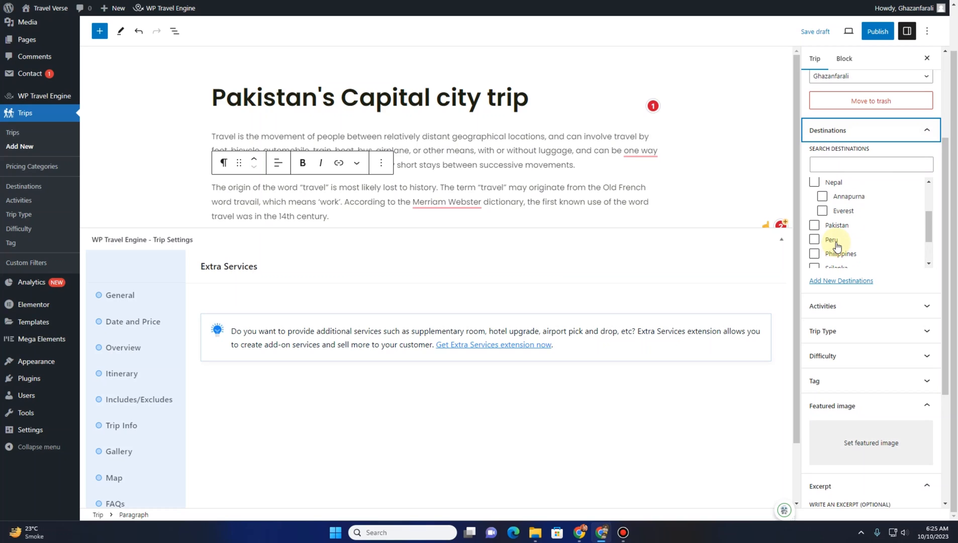
{"action": "left_click", "coordinate": [814, 227]}
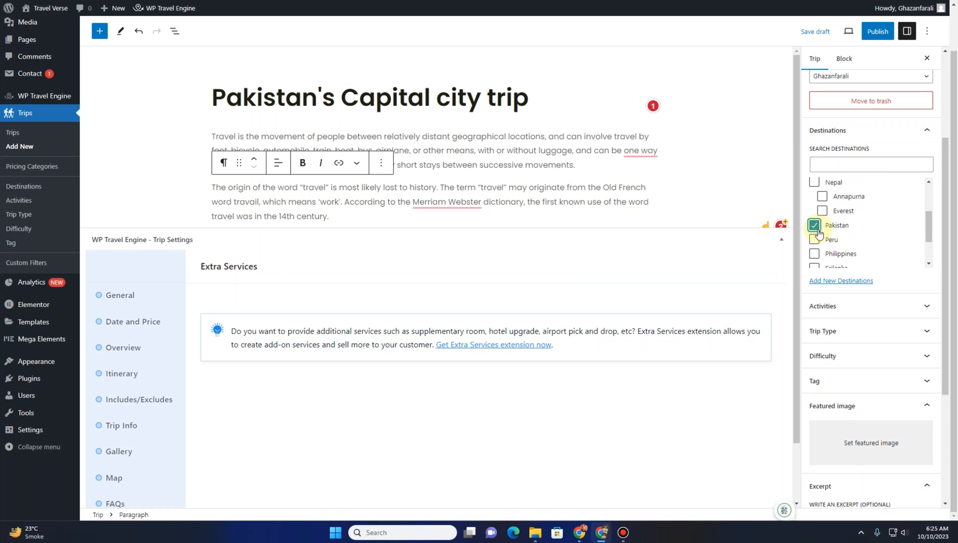
{"action": "scroll", "coordinate": [819, 234], "scroll_direction": "up", "scroll_amount": 2}
{"action": "scroll", "coordinate": [819, 234], "scroll_direction": "down", "scroll_amount": 2}
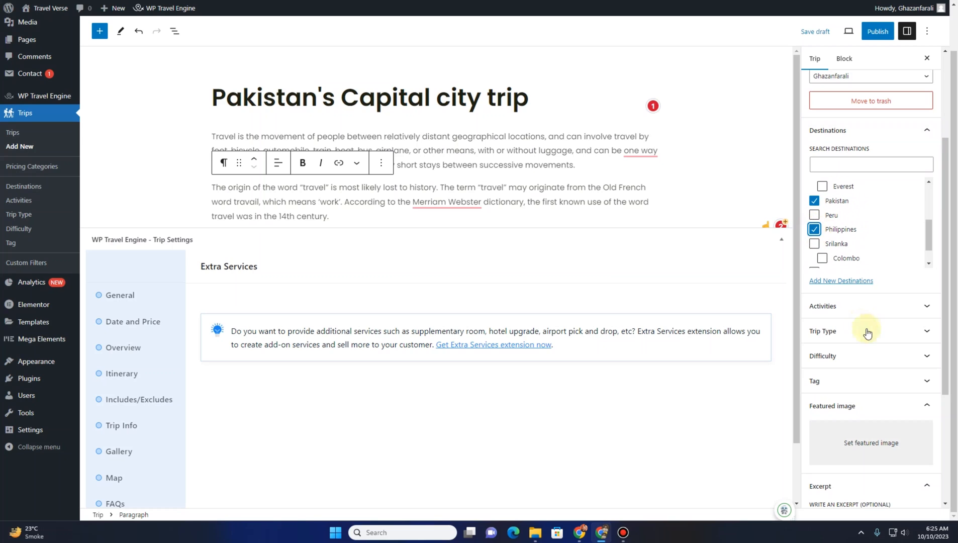
Tick the trip activities Boating, Hiking, Jungle Safari, Peak Climbing and Skiing
{"action": "left_click", "coordinate": [846, 304]}
{"action": "scroll", "coordinate": [844, 246], "scroll_direction": "down", "scroll_amount": 1}
{"action": "scroll", "coordinate": [815, 377], "scroll_direction": "down", "scroll_amount": 1}
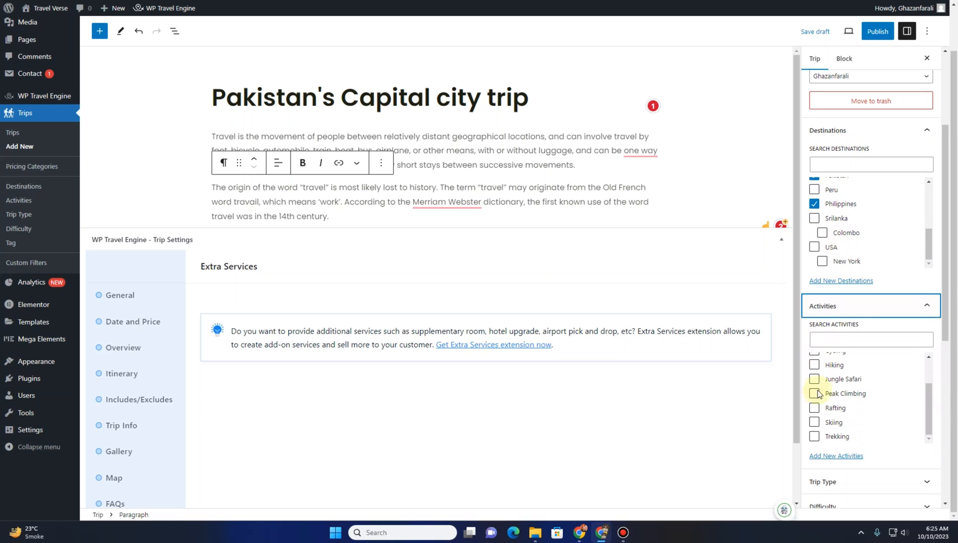
{"action": "left_click", "coordinate": [814, 393]}
{"action": "left_click", "coordinate": [814, 366]}
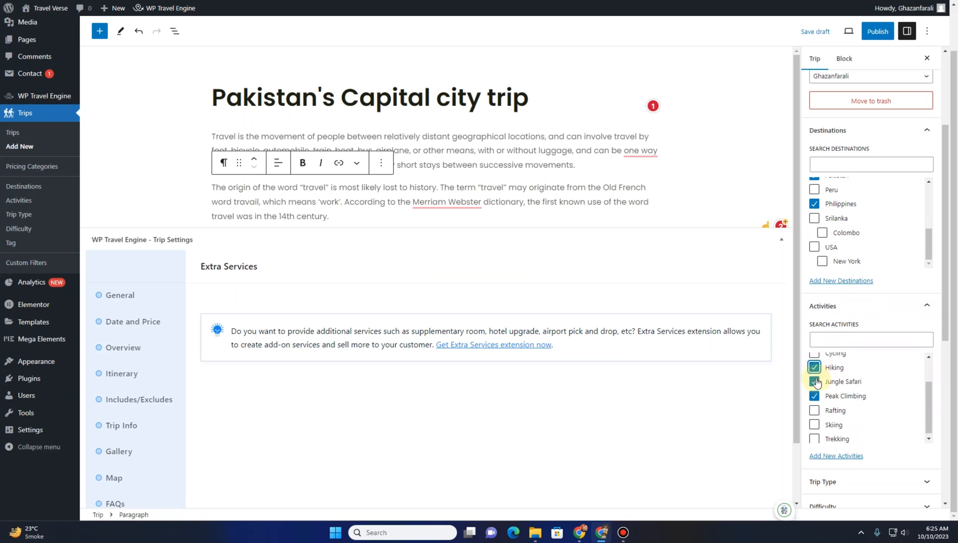
{"action": "scroll", "coordinate": [816, 381], "scroll_direction": "up", "scroll_amount": 1}
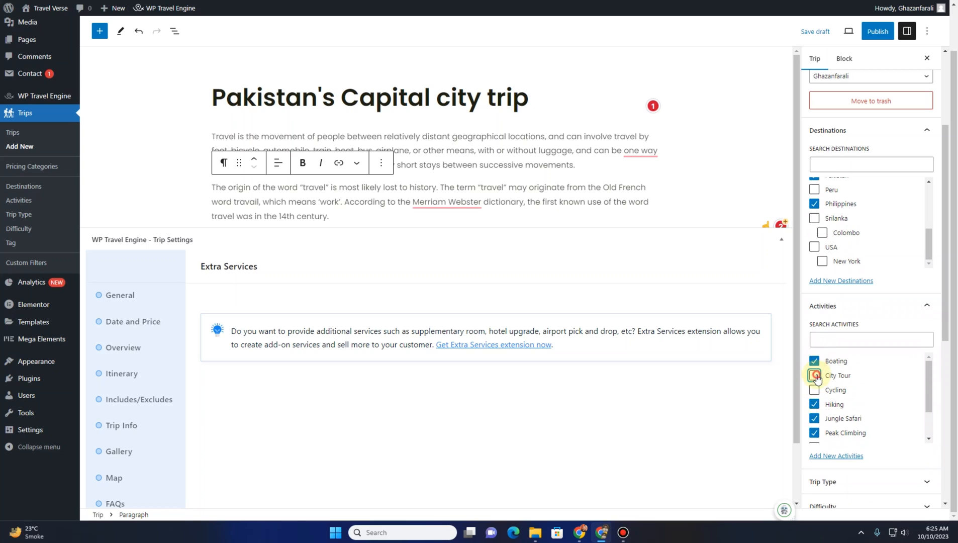
{"action": "scroll", "coordinate": [824, 392], "scroll_direction": "down", "scroll_amount": 2}
{"action": "left_click", "coordinate": [814, 422]}
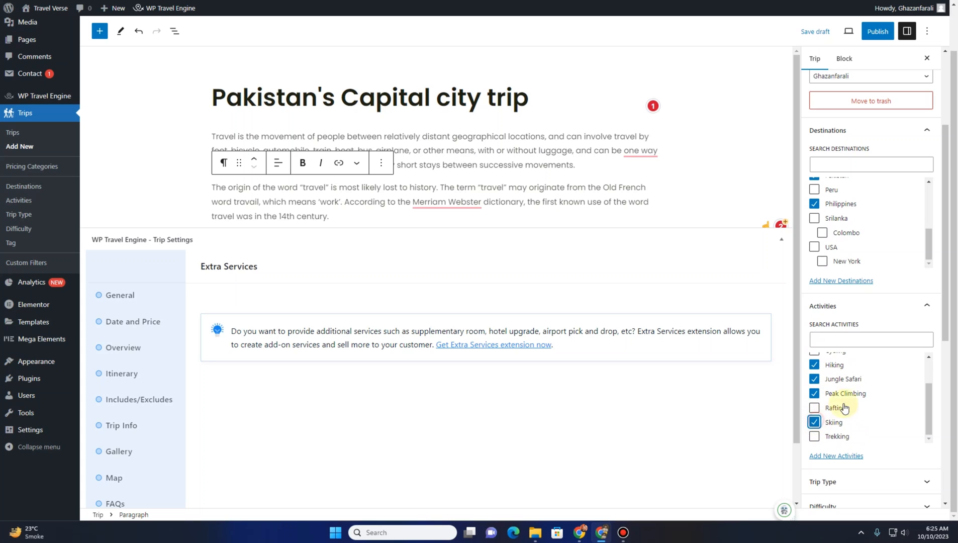
Tick trip types including Budget Travel, Cultural, Dog-friendly, Home Stay and Nature Friendly
{"action": "left_click", "coordinate": [859, 483]}
{"action": "scroll", "coordinate": [864, 329], "scroll_direction": "down", "scroll_amount": 5}
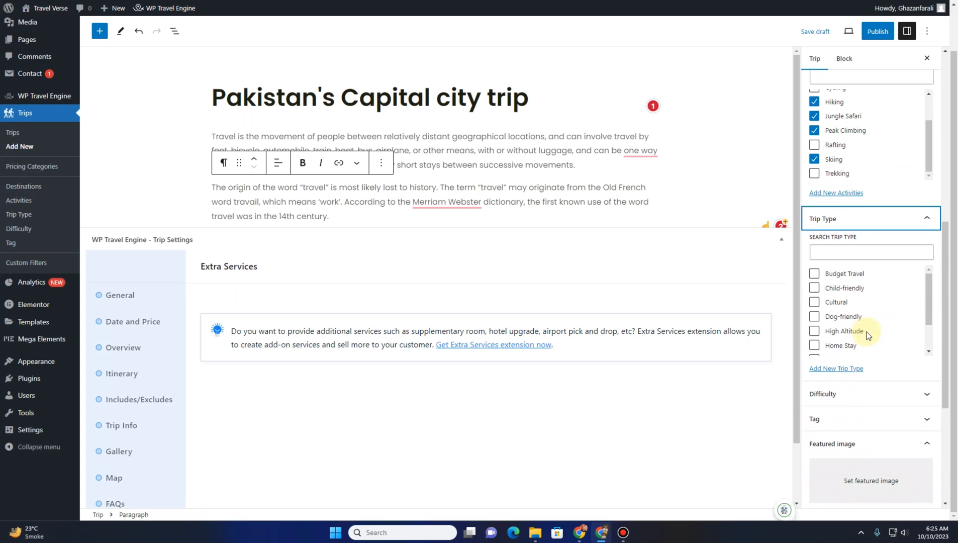
{"action": "left_click", "coordinate": [814, 275]}
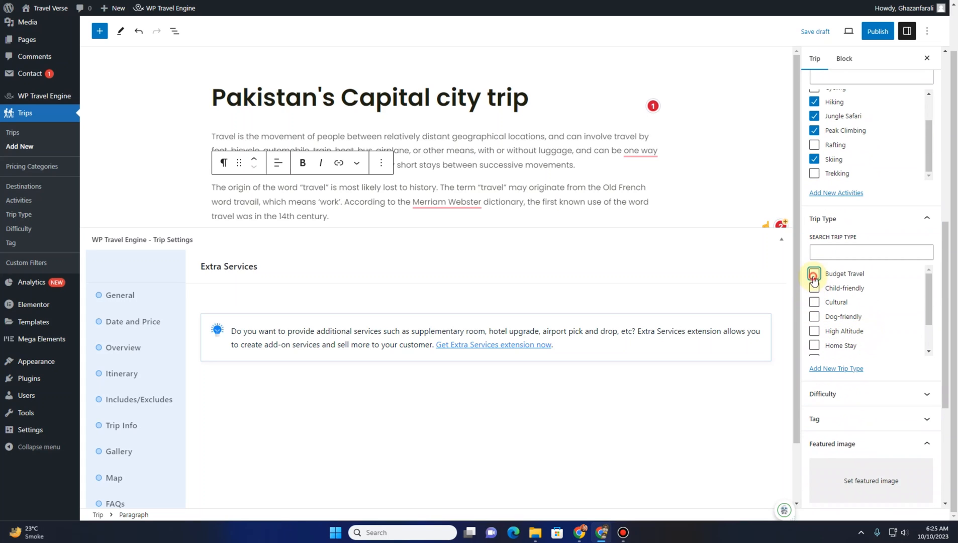
{"action": "left_click", "coordinate": [814, 301]}
{"action": "scroll", "coordinate": [816, 308], "scroll_direction": "down", "scroll_amount": 1}
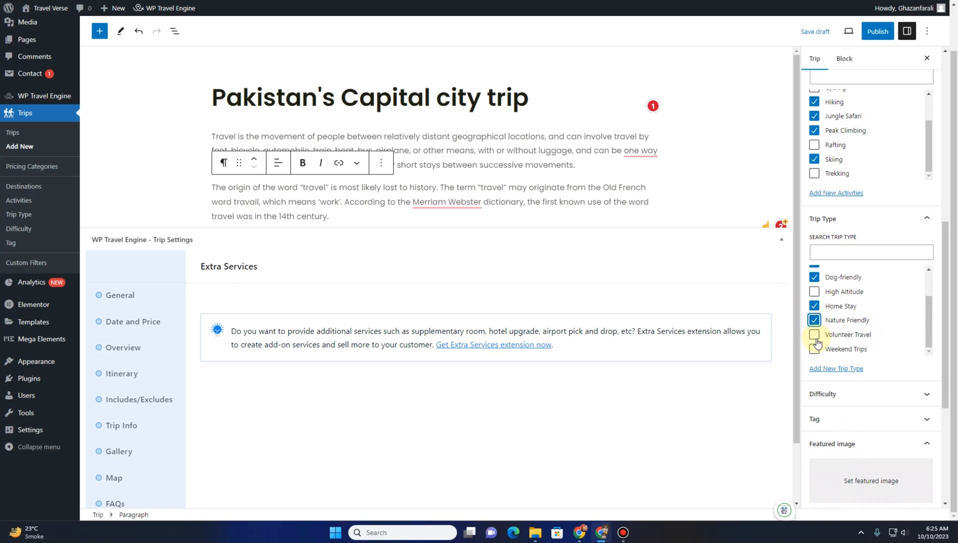
{"action": "scroll", "coordinate": [824, 332], "scroll_direction": "down", "scroll_amount": 2}
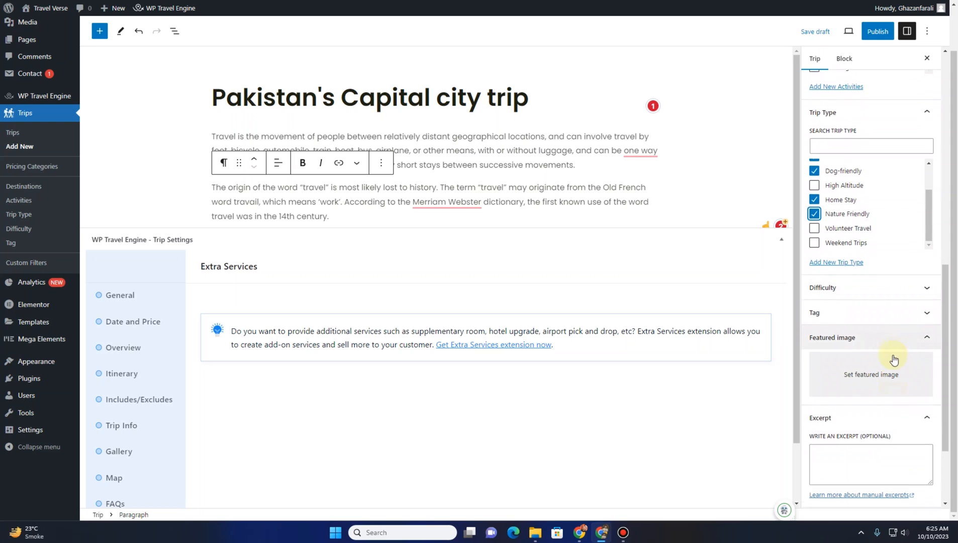
Set the A_beautiful_view_of_Murree_Pakistan image as the trip's featured image
{"action": "scroll", "coordinate": [893, 360], "scroll_direction": "down", "scroll_amount": 2}
{"action": "left_click", "coordinate": [856, 282]}
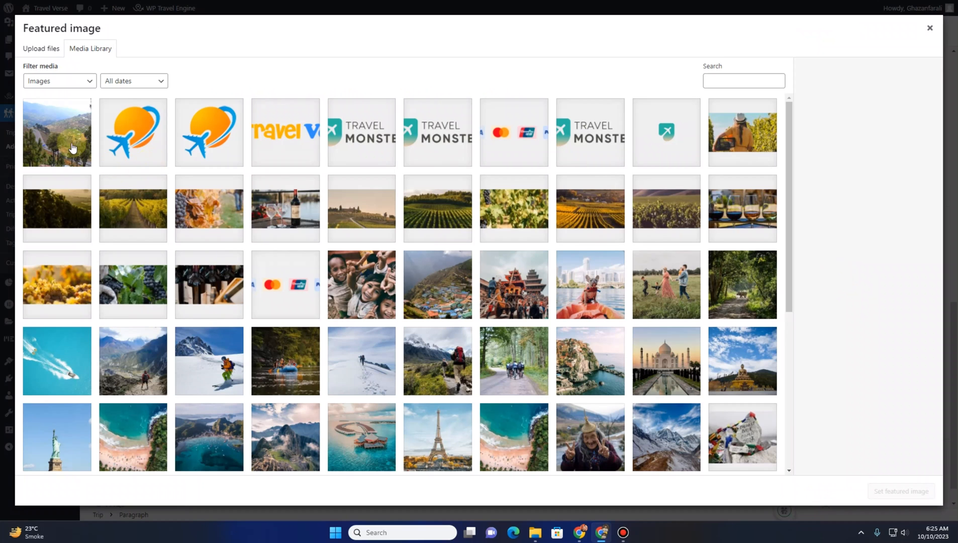
{"action": "left_click", "coordinate": [71, 143]}
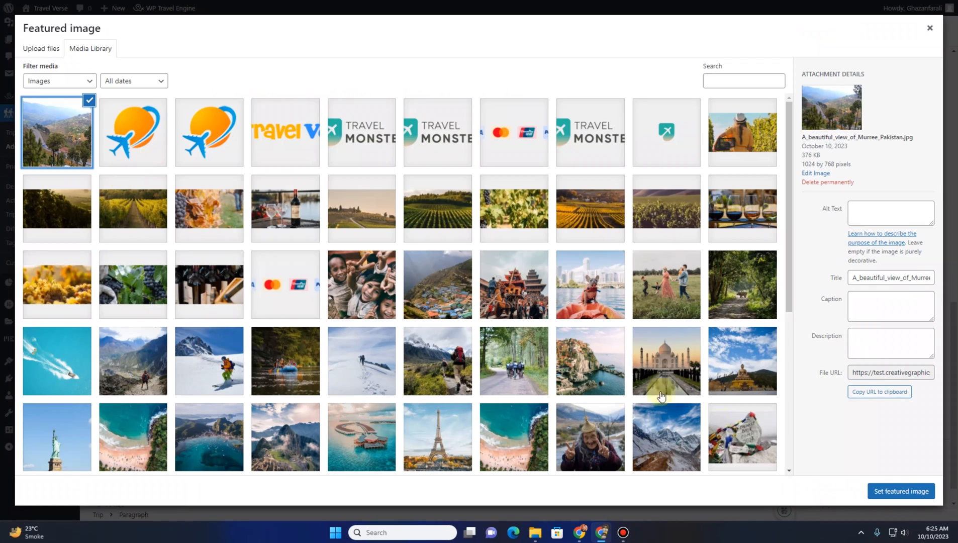
{"action": "left_click", "coordinate": [877, 490]}
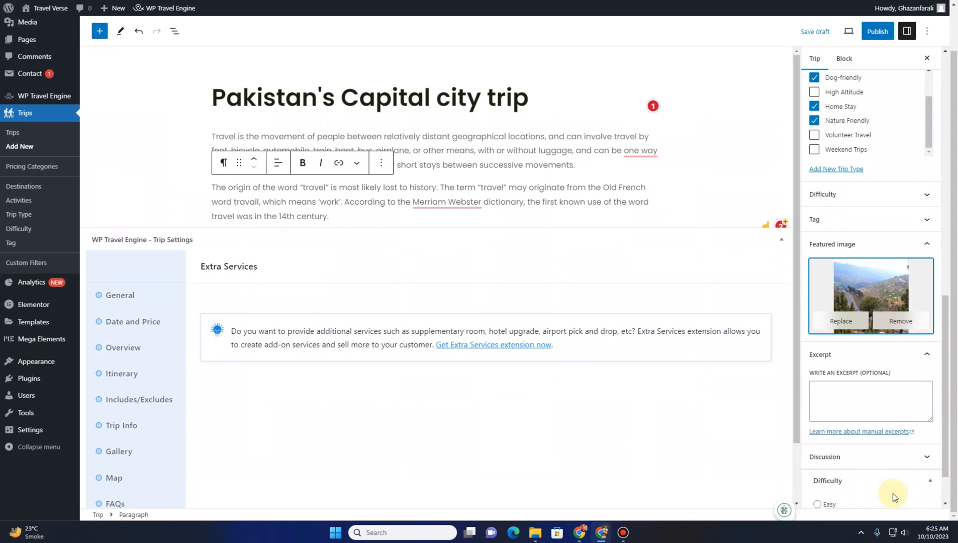
Set the trip difficulty to Medium
{"action": "scroll", "coordinate": [864, 442], "scroll_direction": "down", "scroll_amount": 1}
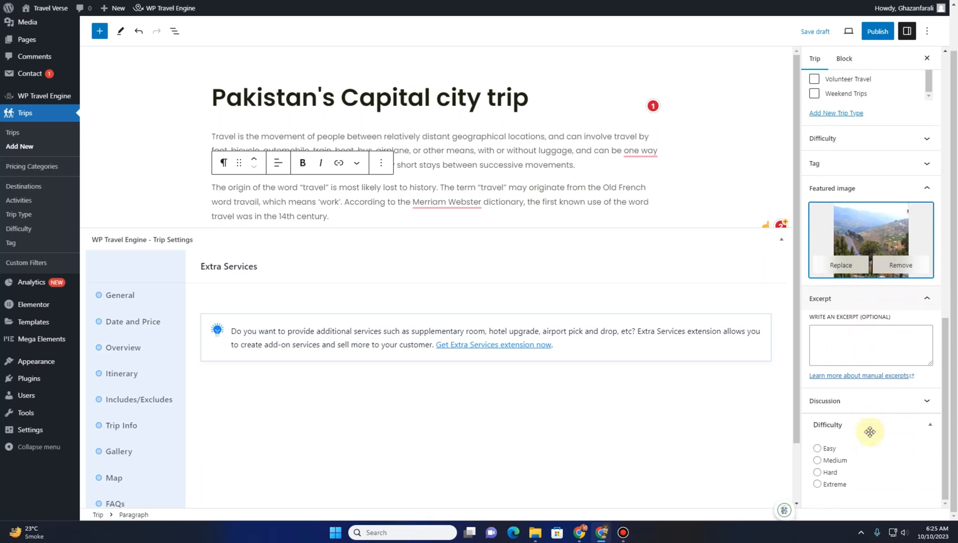
{"action": "left_click", "coordinate": [827, 452]}
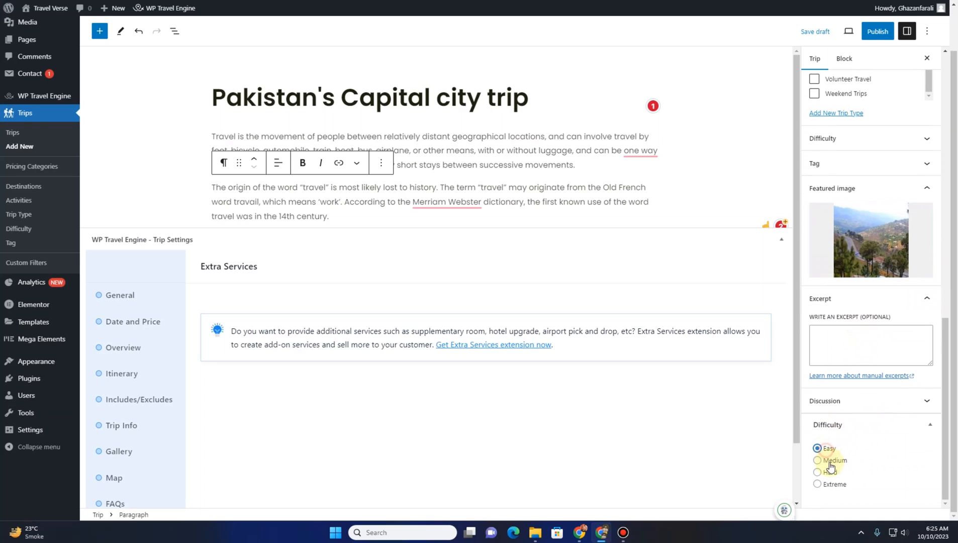
Tick the Easy, Extreme and Hard difficulty terms for the trip
{"action": "left_click", "coordinate": [891, 143]}
{"action": "left_click", "coordinate": [827, 162]}
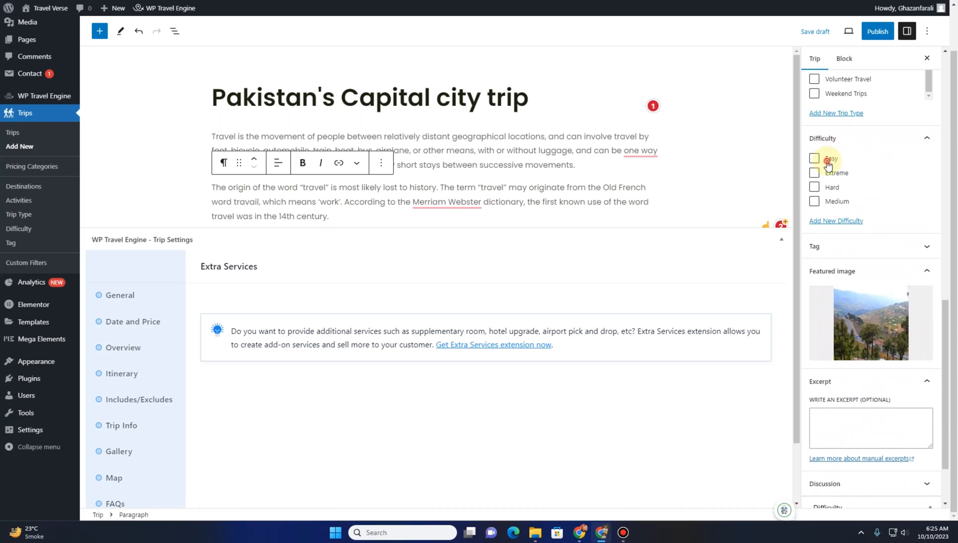
{"action": "left_click", "coordinate": [813, 187]}
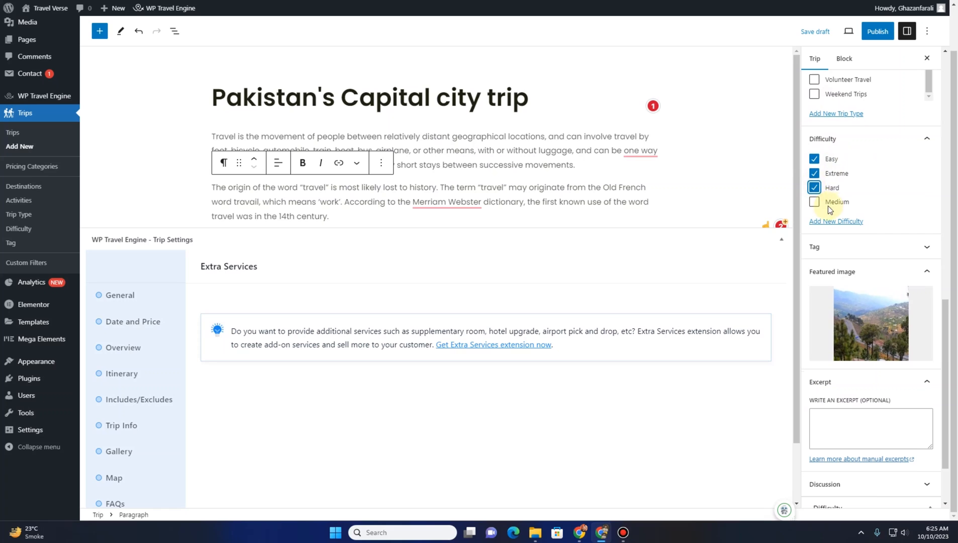
Publish the trip
{"action": "scroll", "coordinate": [826, 211], "scroll_direction": "up", "scroll_amount": 9}
{"action": "scroll", "coordinate": [824, 233], "scroll_direction": "up", "scroll_amount": 5}
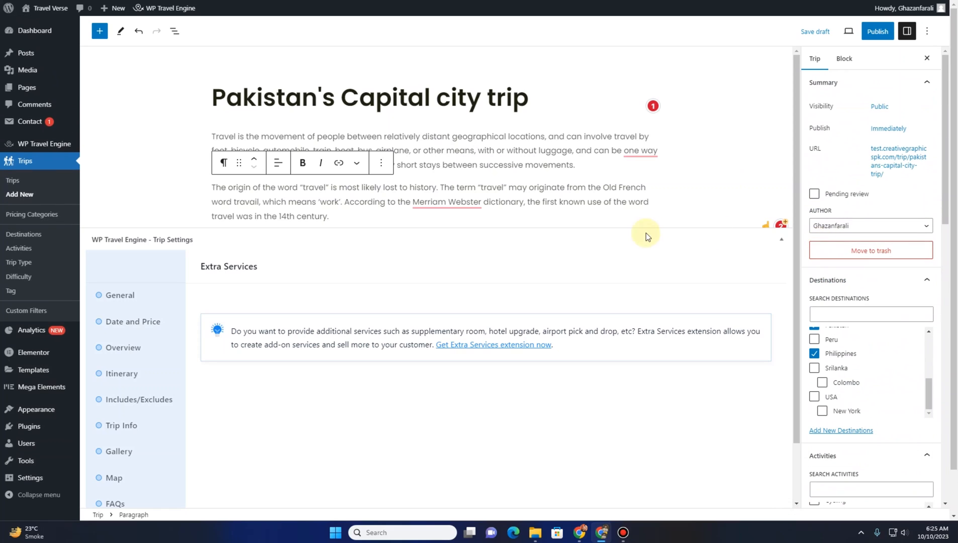
{"action": "mouse_move", "coordinate": [879, 9]}
{"action": "left_click", "coordinate": [877, 32]}
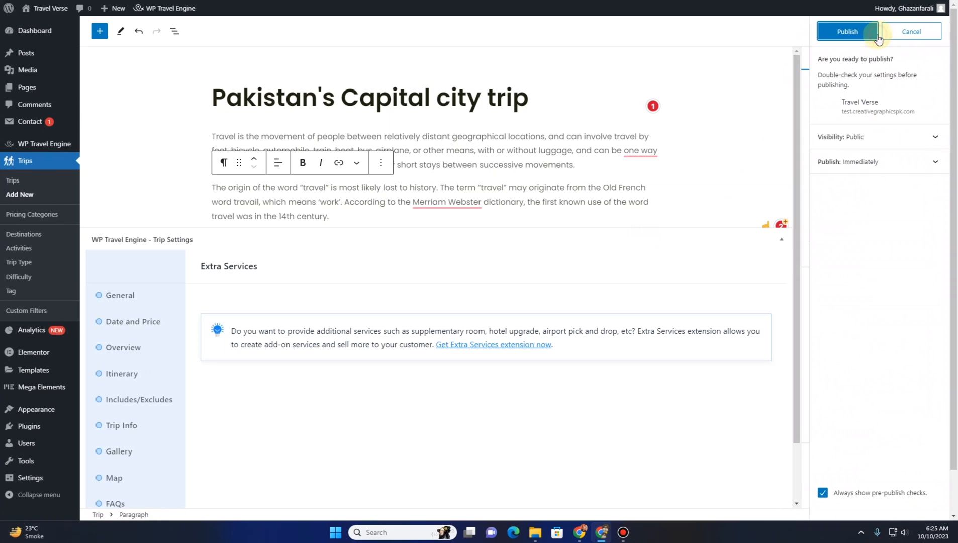
{"action": "left_click", "coordinate": [859, 38]}
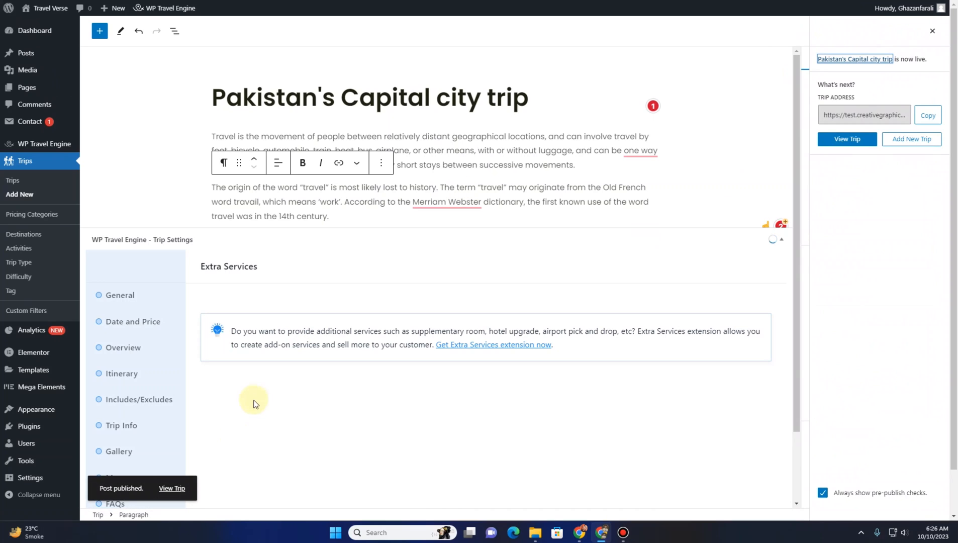
Open the published trip page in a new tab and cycle through its header slider images
{"action": "right_click", "coordinate": [171, 487]}
{"action": "left_click", "coordinate": [199, 386]}
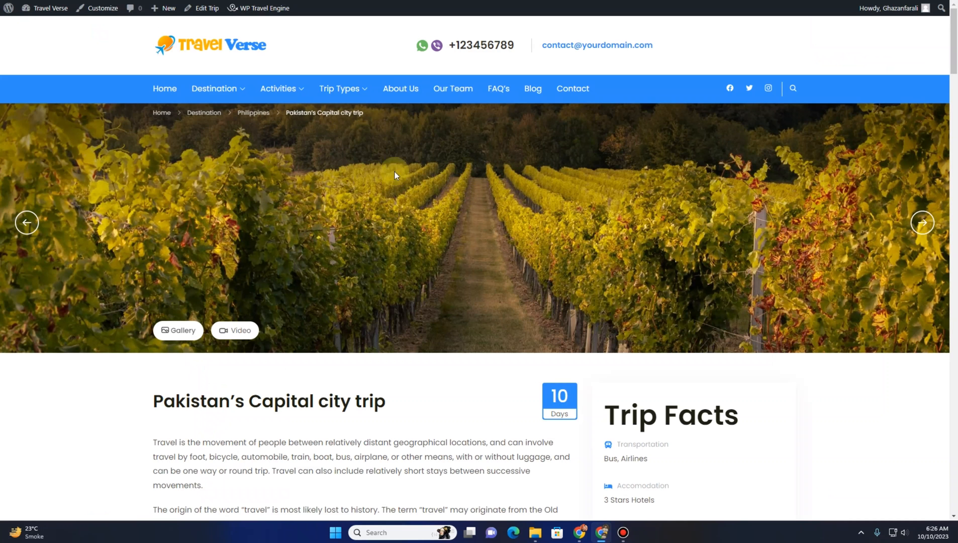
{"action": "left_click", "coordinate": [923, 223]}
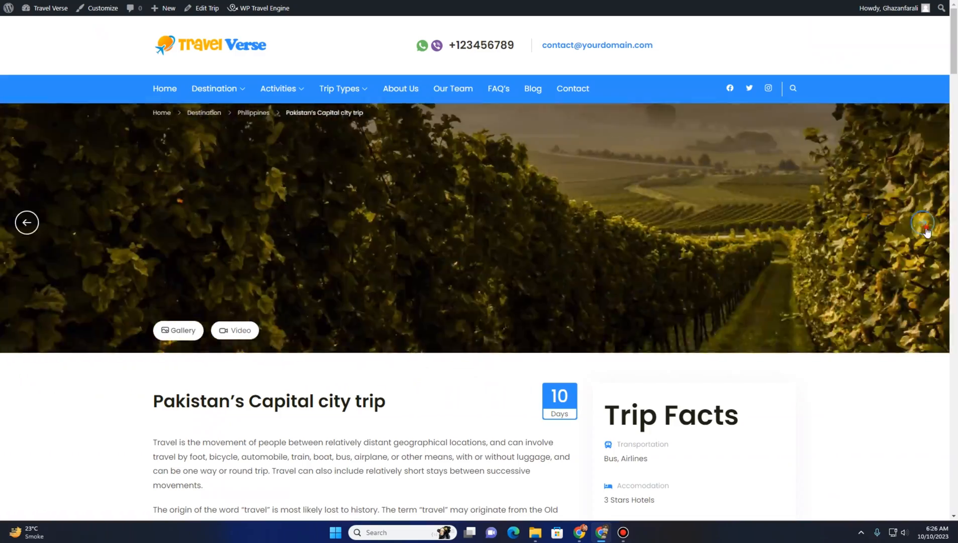
{"action": "left_click", "coordinate": [922, 222]}
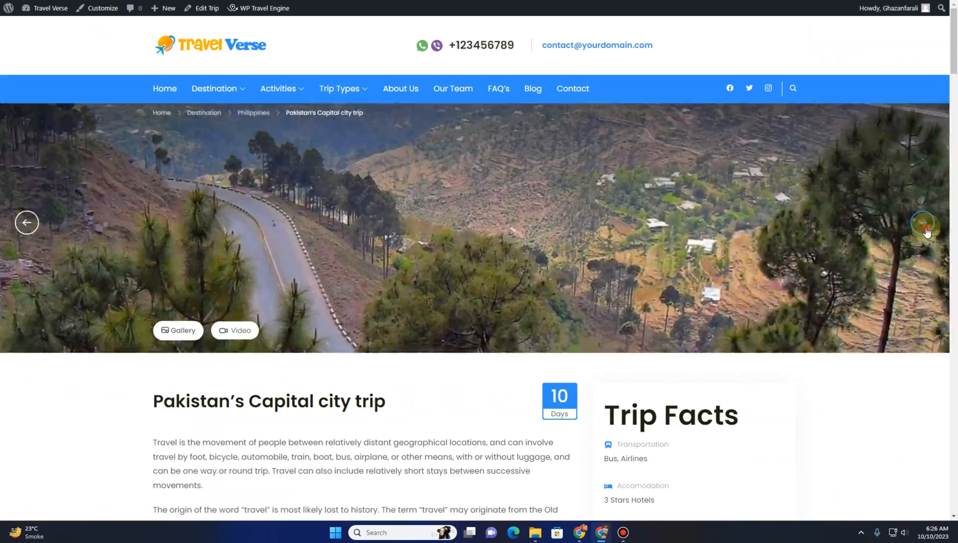
{"action": "left_click", "coordinate": [923, 222]}
{"action": "left_click", "coordinate": [922, 223]}
{"action": "left_click", "coordinate": [923, 226]}
Play the trip video from the page header and close it
{"action": "scroll", "coordinate": [370, 191], "scroll_direction": "down", "scroll_amount": 3}
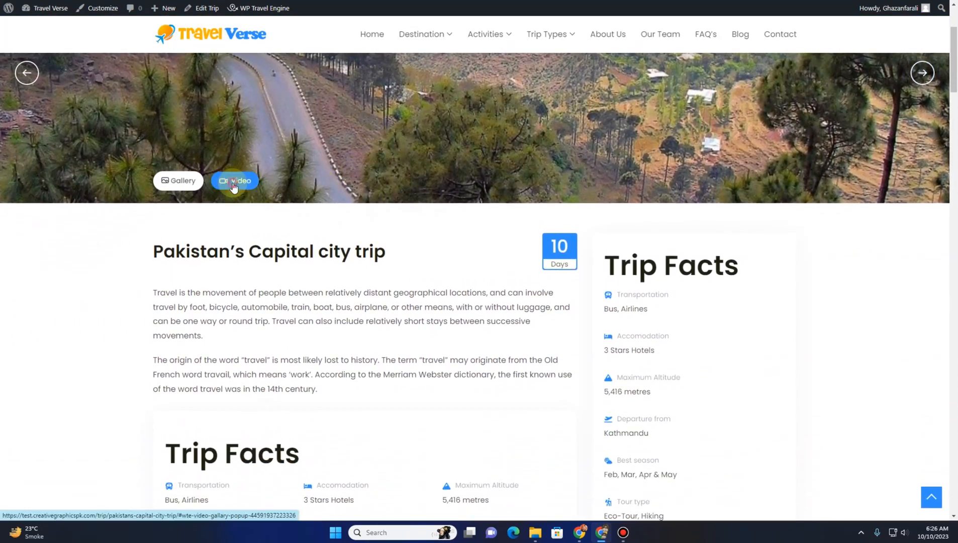
{"action": "left_click", "coordinate": [235, 184]}
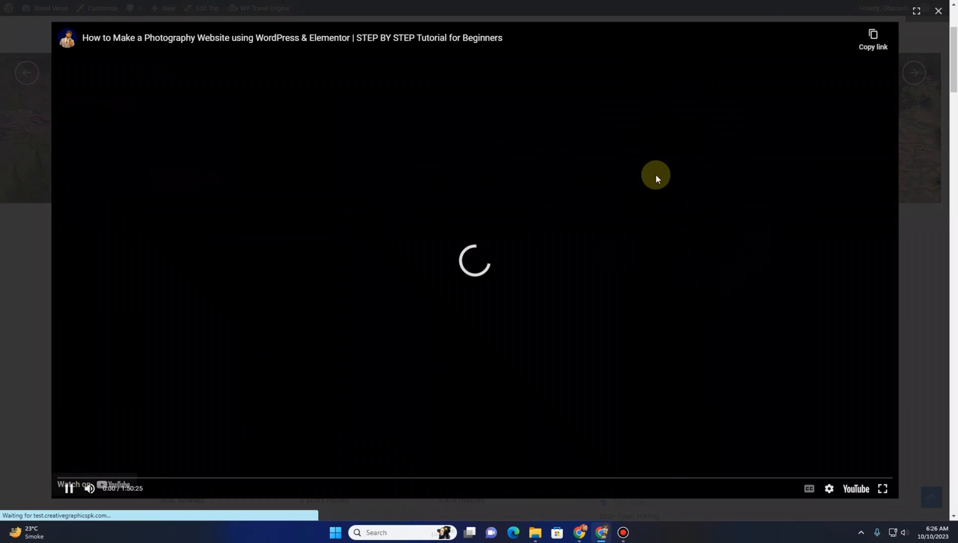
{"action": "left_click", "coordinate": [937, 15]}
Scroll through the trip's description and trip facts on the published page
{"action": "scroll", "coordinate": [177, 184], "scroll_direction": "down", "scroll_amount": 2}
{"action": "left_click_drag", "start_coordinate": [153, 150], "coordinate": [387, 147]}
{"action": "left_click_drag", "start_coordinate": [548, 145], "coordinate": [567, 162]}
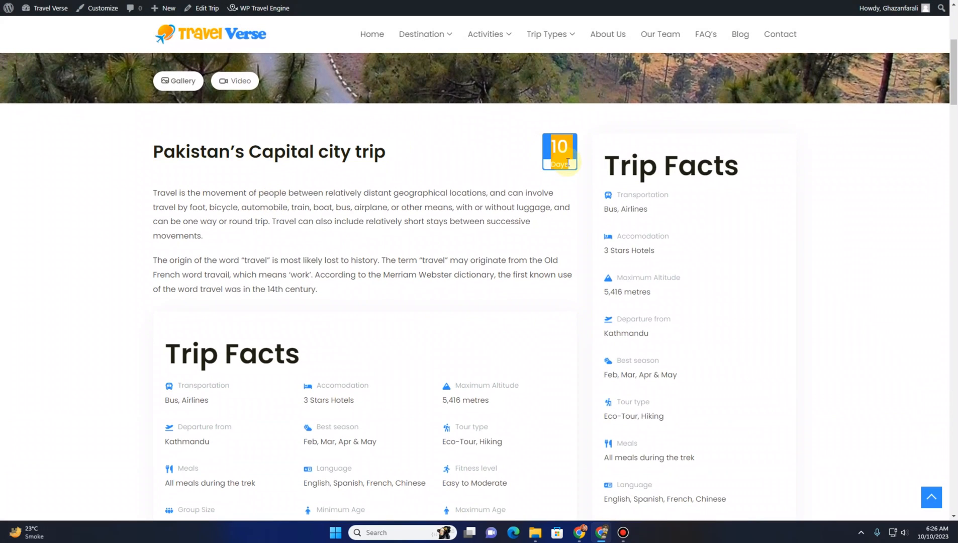
{"action": "left_click_drag", "start_coordinate": [326, 287], "coordinate": [326, 289]}
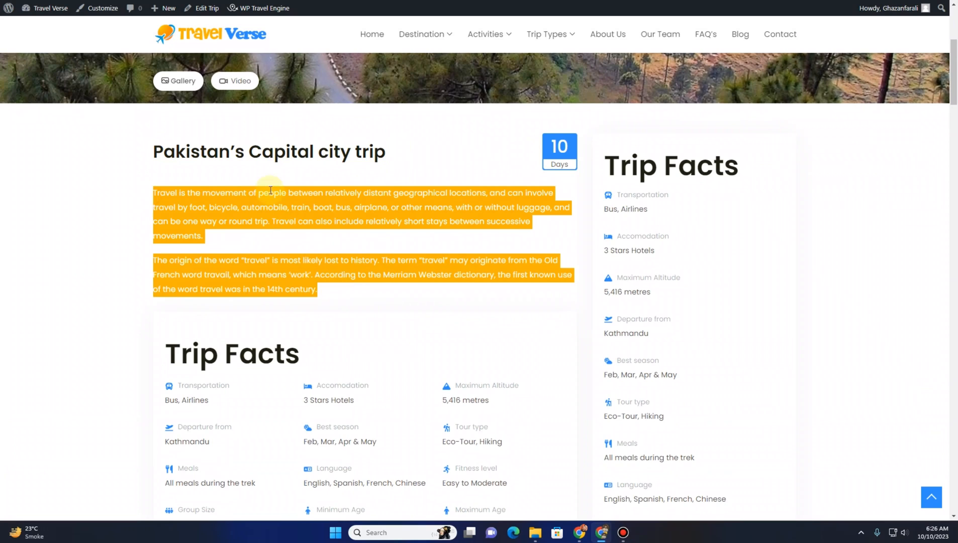
{"action": "scroll", "coordinate": [226, 224], "scroll_direction": "down", "scroll_amount": 4}
{"action": "left_click", "coordinate": [253, 271]}
{"action": "scroll", "coordinate": [211, 301], "scroll_direction": "down", "scroll_amount": 5}
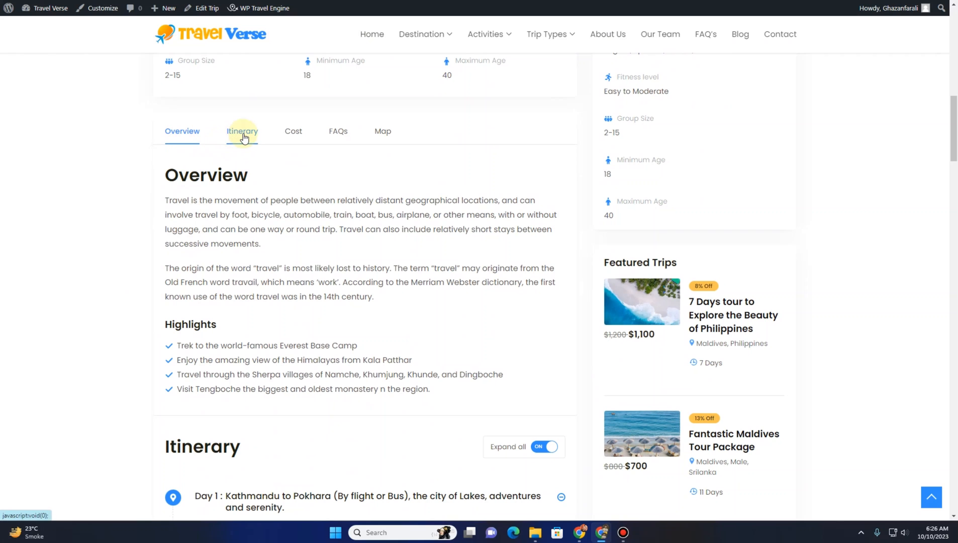
Review the Cost, FAQs, Map, enquiry form and related trips sections of the trip page
{"action": "left_click", "coordinate": [291, 134]}
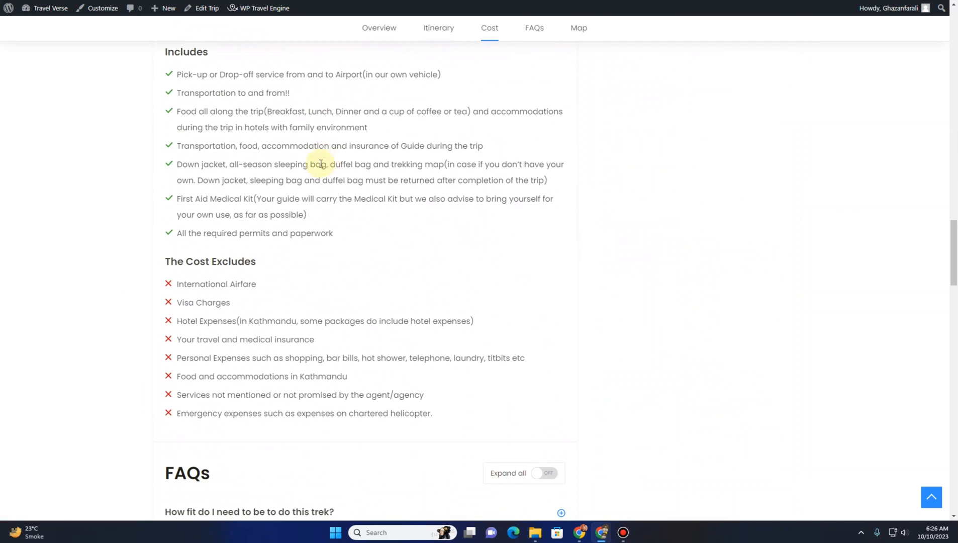
{"action": "scroll", "coordinate": [280, 196], "scroll_direction": "down", "scroll_amount": 7}
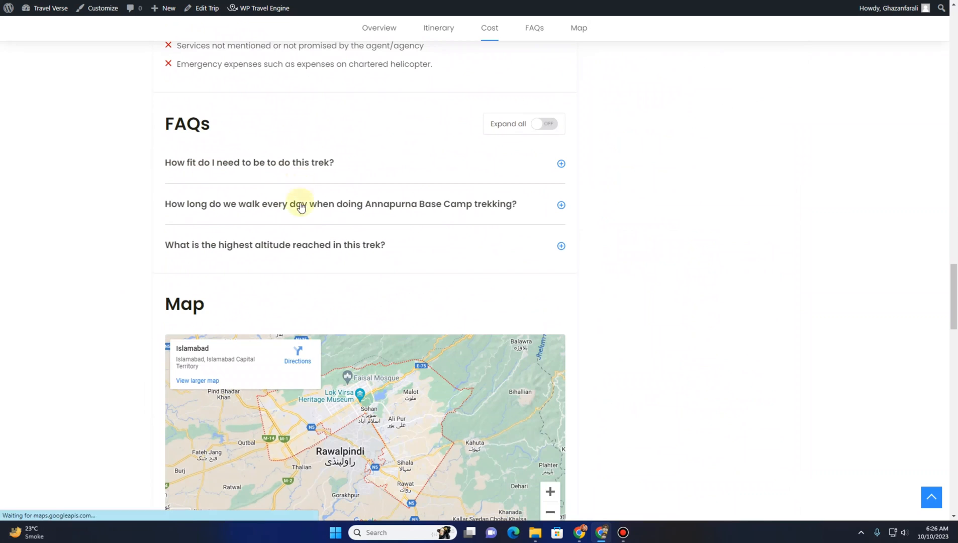
{"action": "left_click", "coordinate": [549, 124]}
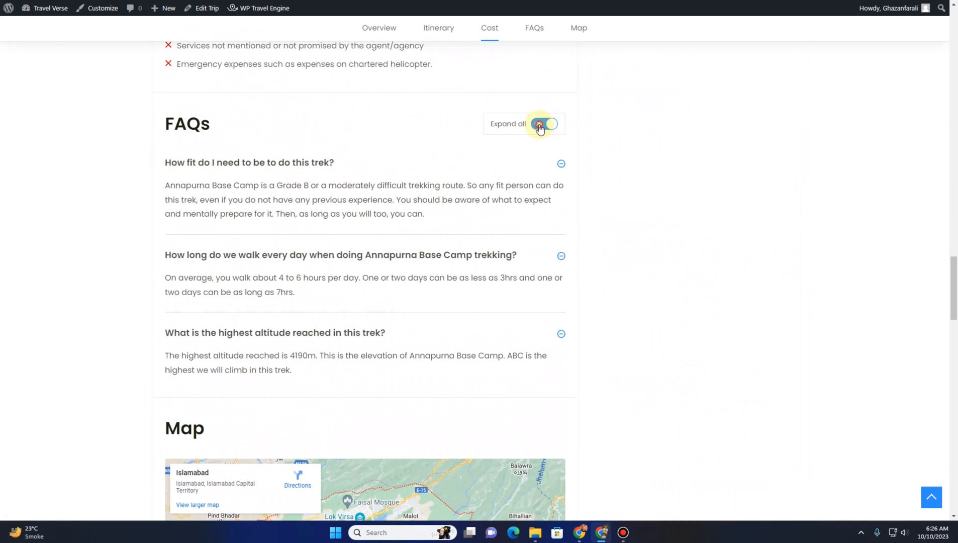
{"action": "left_click", "coordinate": [545, 124]}
{"action": "scroll", "coordinate": [250, 196], "scroll_direction": "down", "scroll_amount": 4}
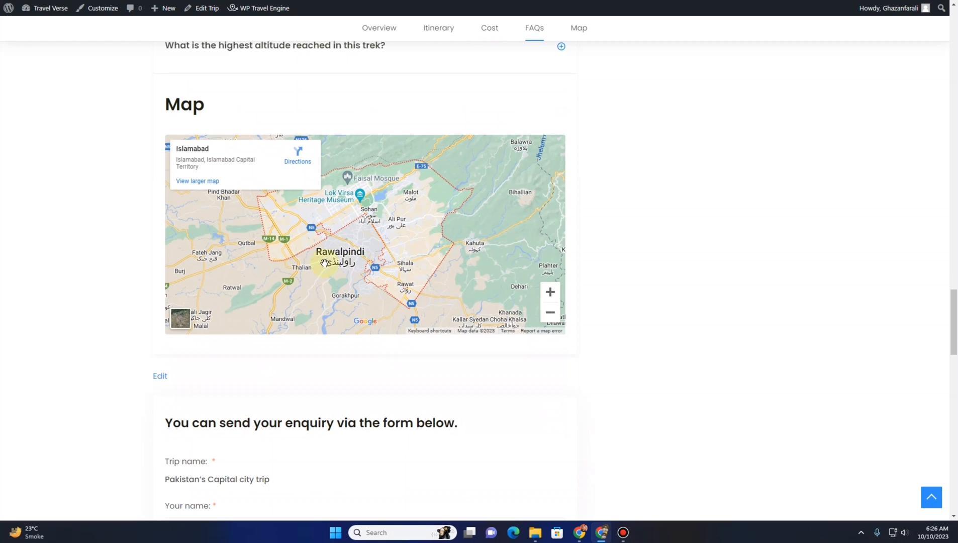
{"action": "scroll", "coordinate": [324, 262], "scroll_direction": "down", "scroll_amount": 7}
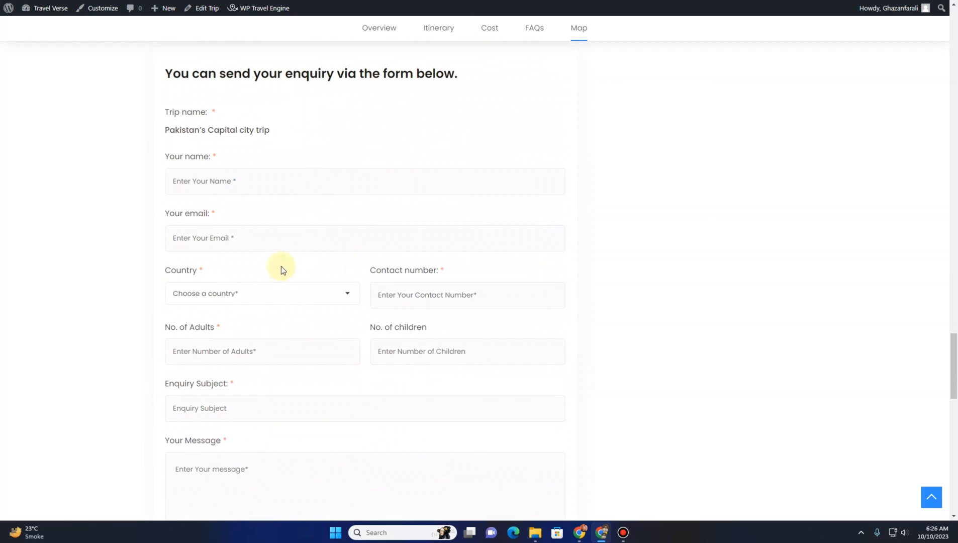
{"action": "scroll", "coordinate": [301, 287], "scroll_direction": "down", "scroll_amount": 7}
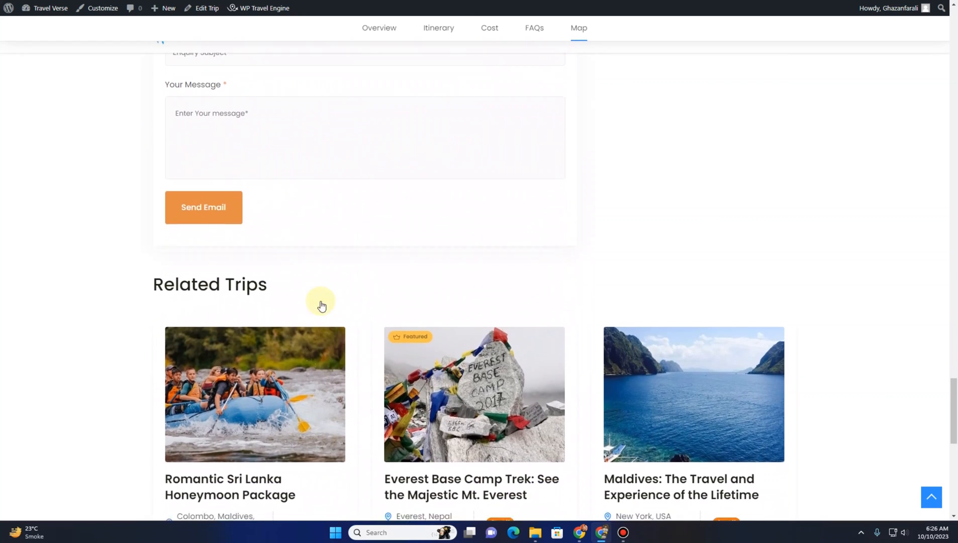
{"action": "scroll", "coordinate": [321, 305], "scroll_direction": "down", "scroll_amount": 4}
{"action": "scroll", "coordinate": [488, 317], "scroll_direction": "down", "scroll_amount": 6}
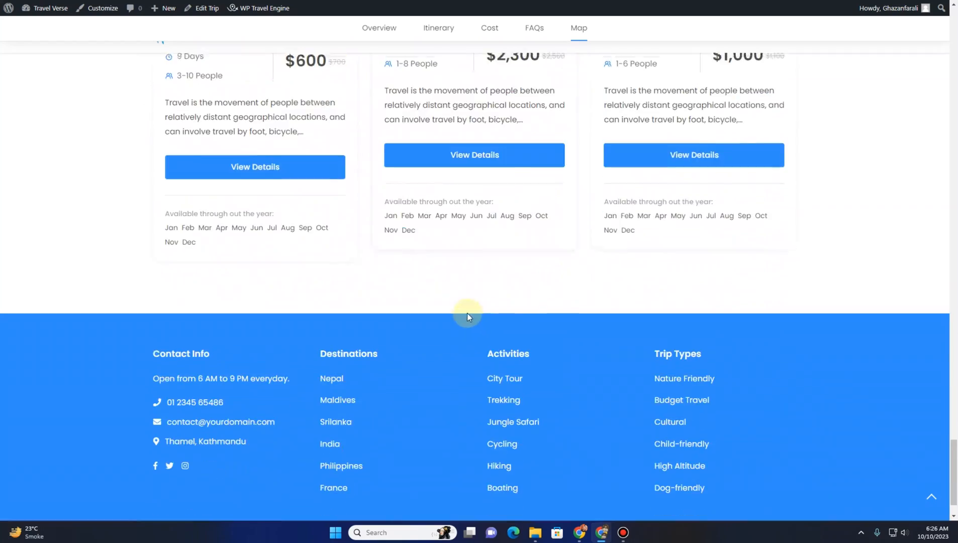
Scroll back up through the trip facts and overview sections
{"action": "scroll", "coordinate": [466, 312], "scroll_direction": "up", "scroll_amount": 20}
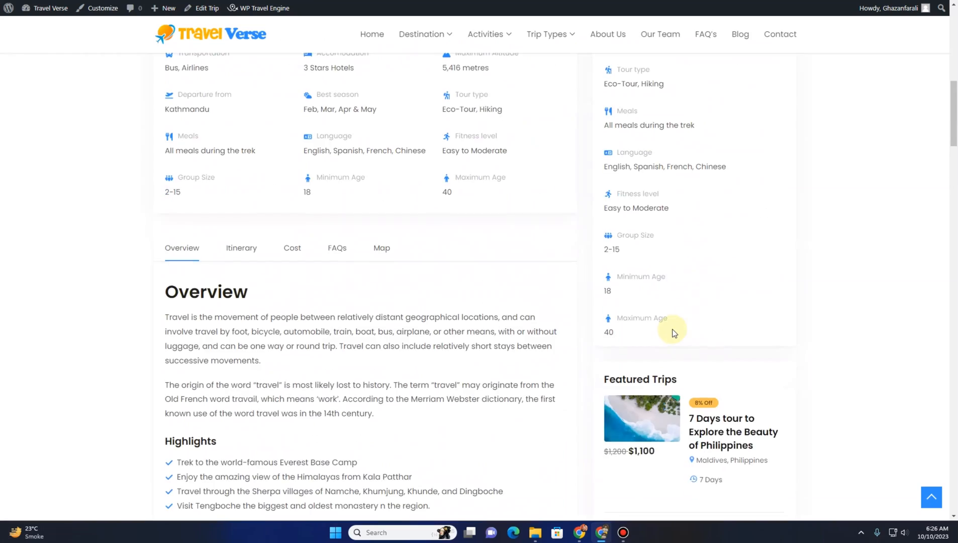
{"action": "scroll", "coordinate": [674, 332], "scroll_direction": "up", "scroll_amount": 6}
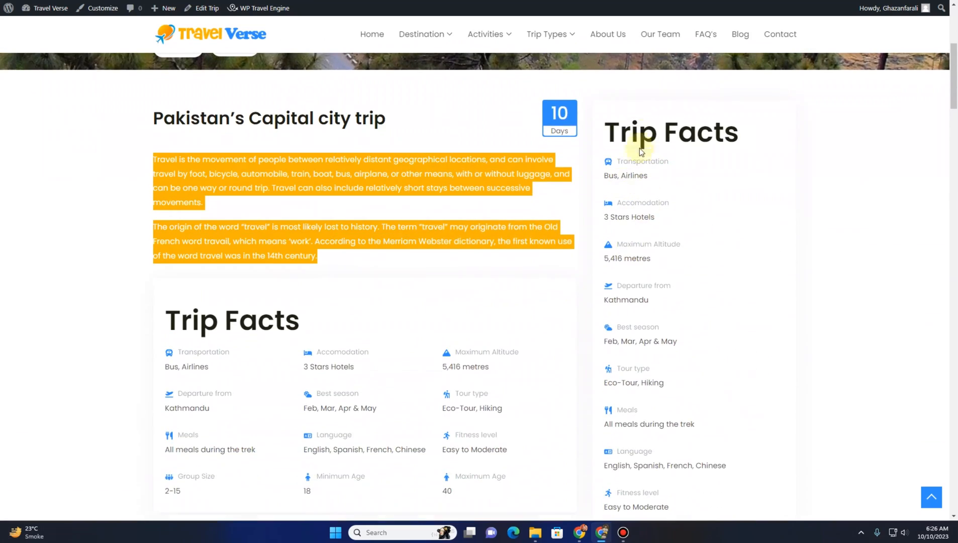
{"action": "left_click_drag", "start_coordinate": [607, 130], "coordinate": [741, 131]}
{"action": "scroll", "coordinate": [688, 310], "scroll_direction": "down", "scroll_amount": 8}
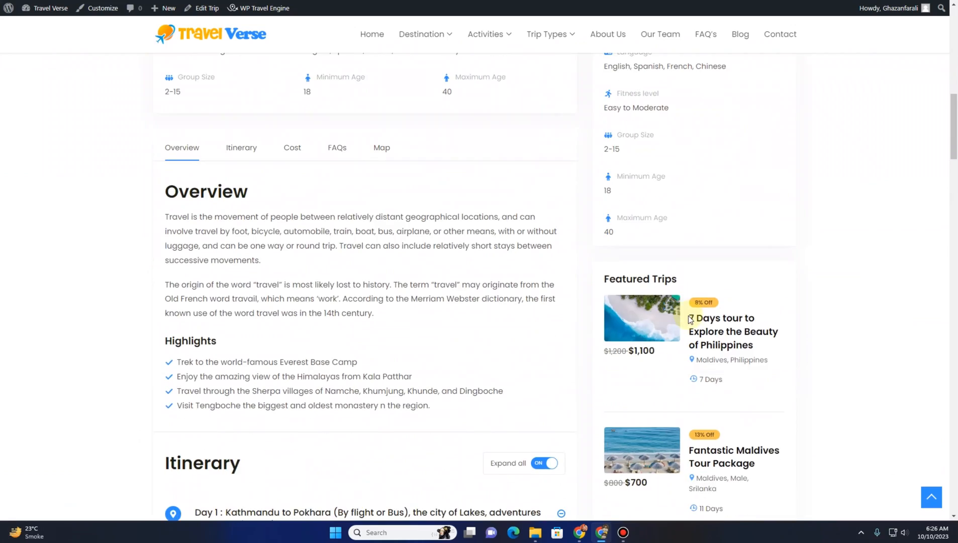
{"action": "scroll", "coordinate": [606, 275], "scroll_direction": "down", "scroll_amount": 5}
{"action": "scroll", "coordinate": [646, 328], "scroll_direction": "up", "scroll_amount": 15}
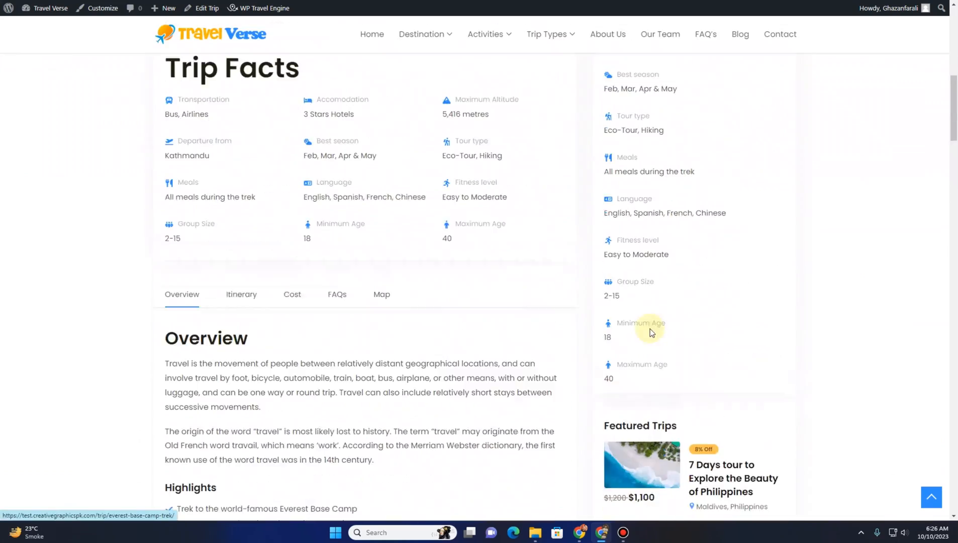
{"action": "scroll", "coordinate": [646, 327], "scroll_direction": "up", "scroll_amount": 3}
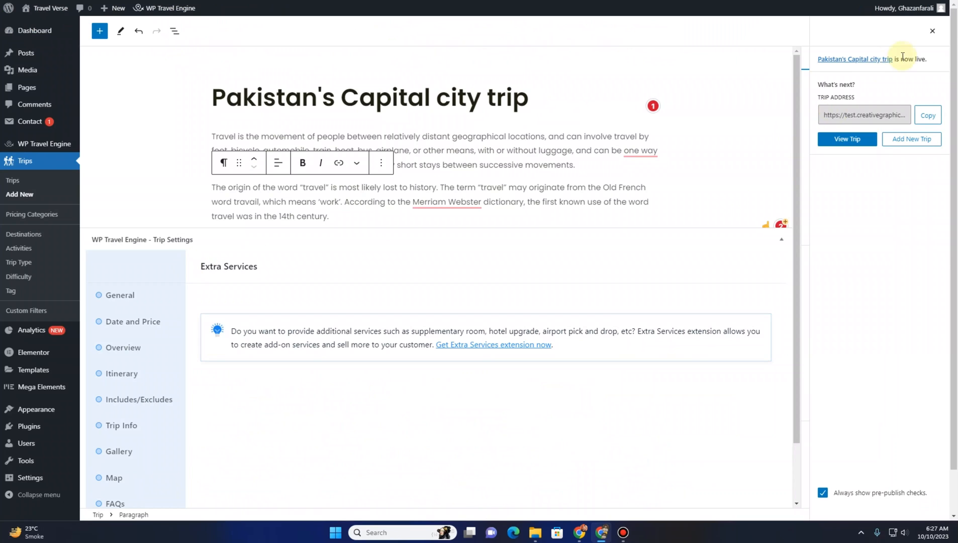
Close the publish panel and correct the description's spelling to Merriam-Webster
{"action": "left_click", "coordinate": [932, 32]}
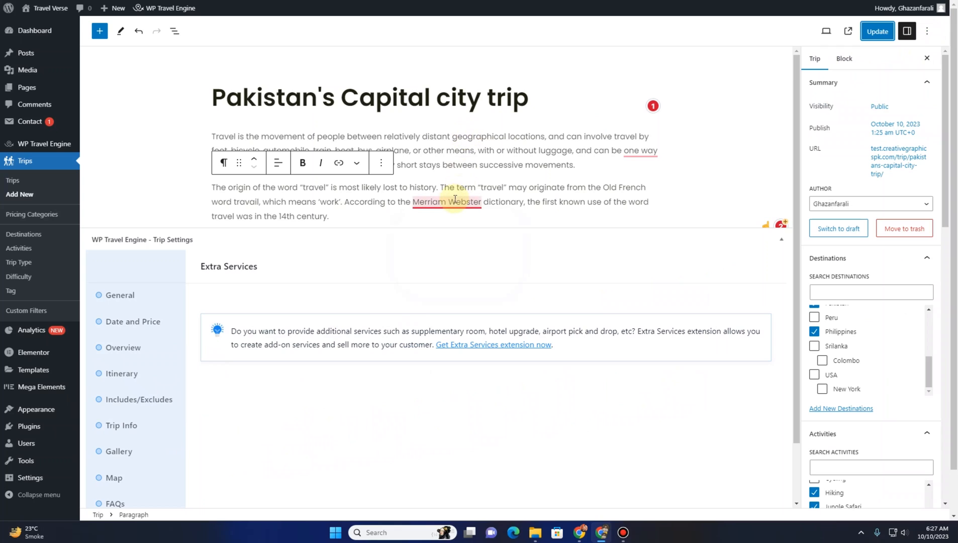
{"action": "mouse_move", "coordinate": [455, 201]}
{"action": "left_click", "coordinate": [456, 231]}
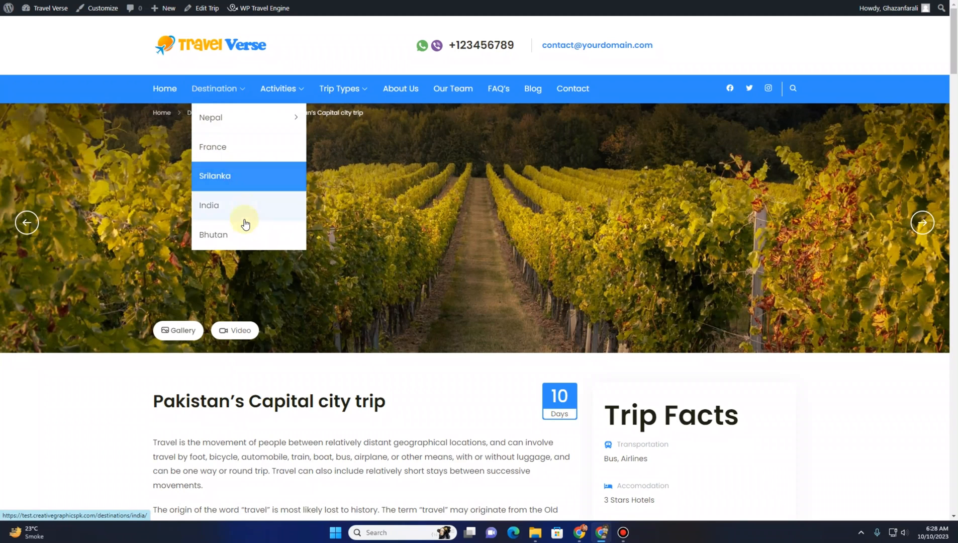
Open the Menus screen, leaving the trip editor without saving
{"action": "mouse_move", "coordinate": [279, 89]}
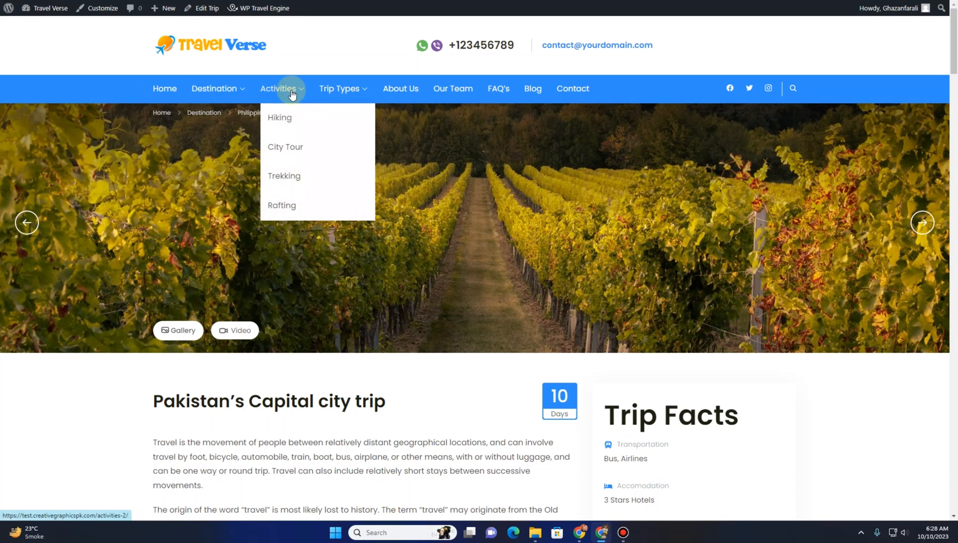
{"action": "mouse_move", "coordinate": [43, 14]}
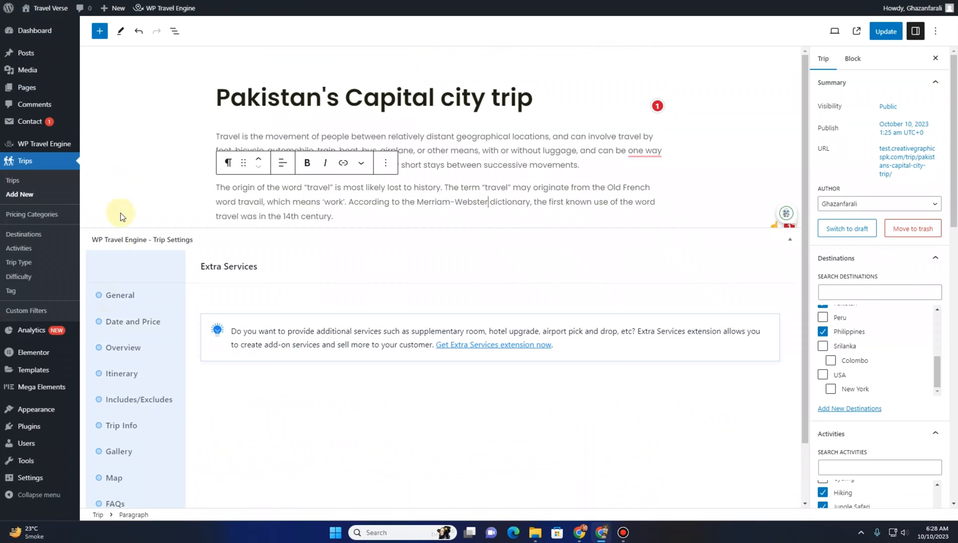
{"action": "mouse_move", "coordinate": [36, 417]}
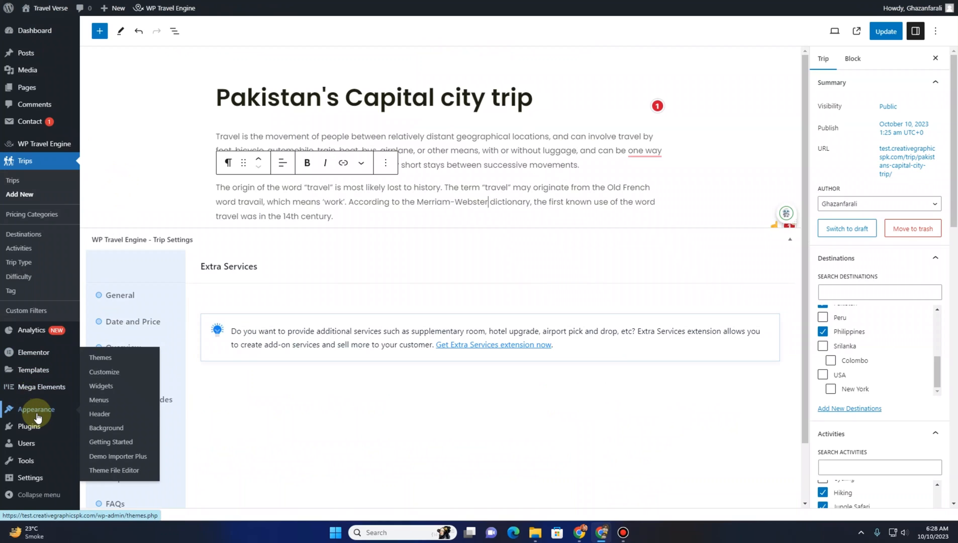
{"action": "left_click", "coordinate": [99, 400]}
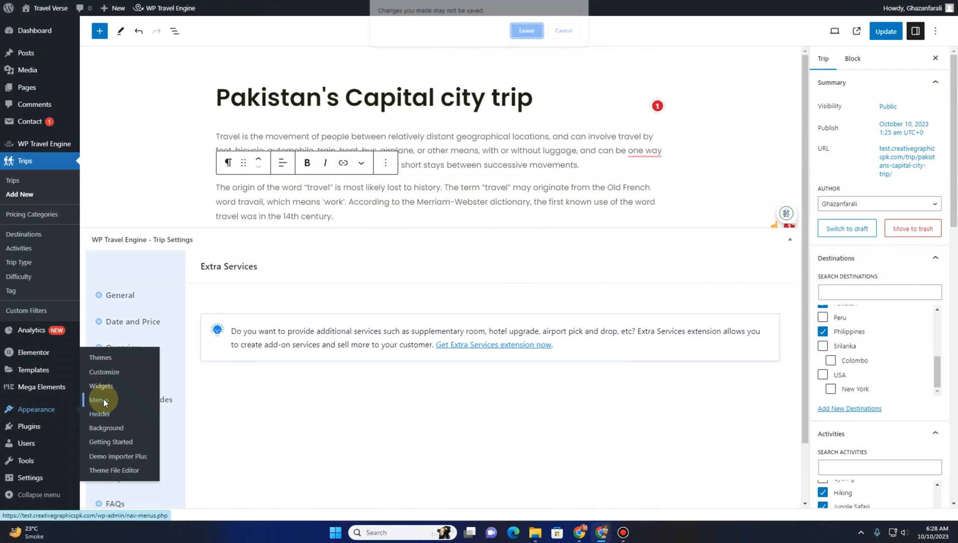
{"action": "left_click", "coordinate": [527, 31]}
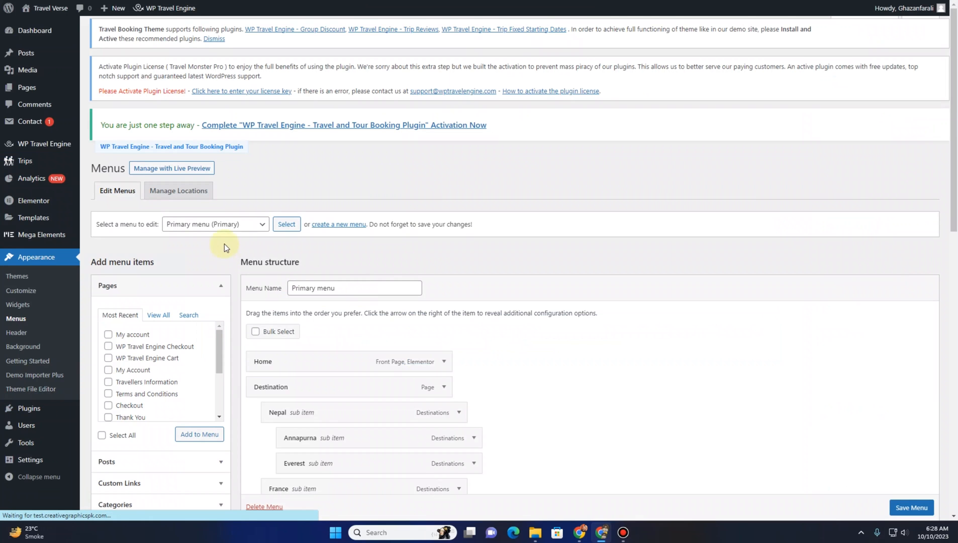
Add the Pakistan destination to the primary menu and nest it as a sub item under Destination
{"action": "scroll", "coordinate": [223, 249], "scroll_direction": "down", "scroll_amount": 4}
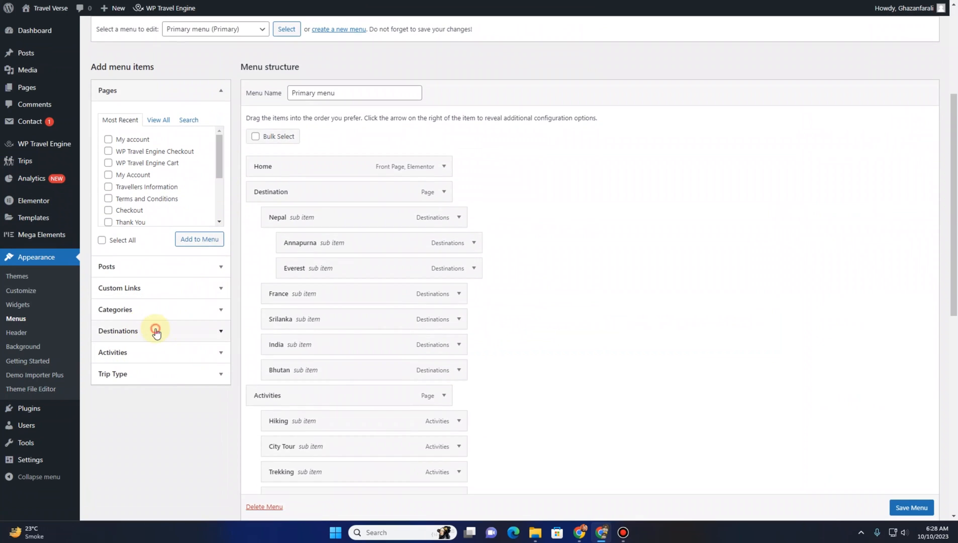
{"action": "left_click", "coordinate": [156, 330]}
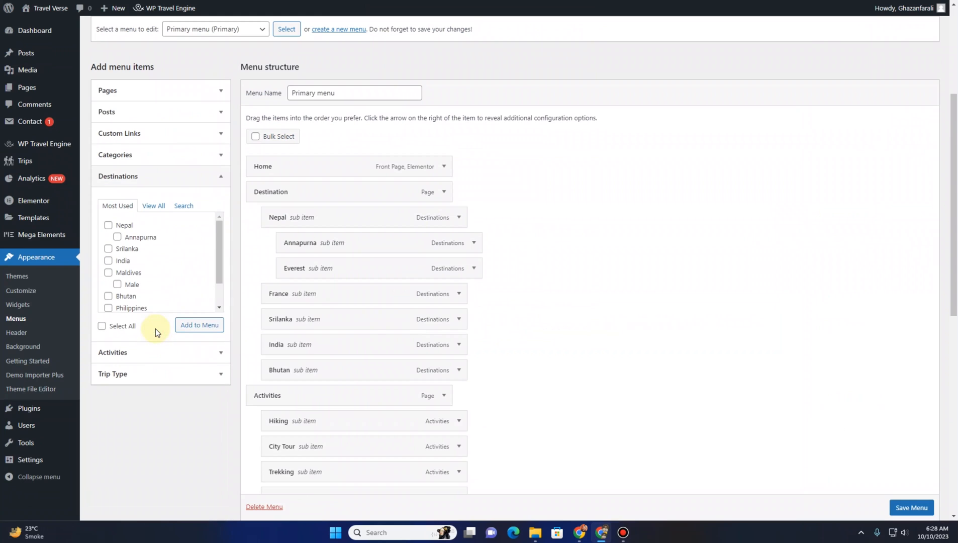
{"action": "left_click", "coordinate": [154, 209]}
{"action": "scroll", "coordinate": [139, 236], "scroll_direction": "down", "scroll_amount": 3}
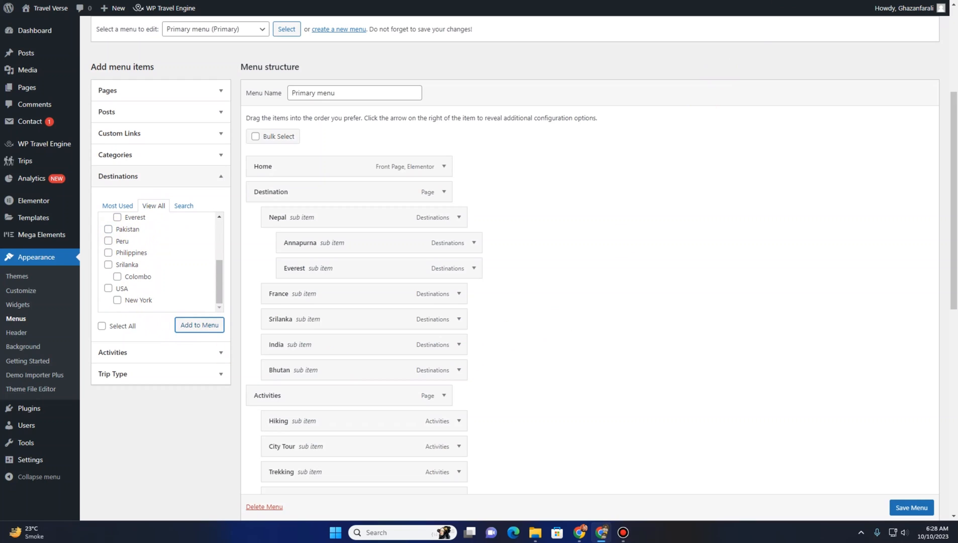
{"action": "scroll", "coordinate": [324, 193], "scroll_direction": "down", "scroll_amount": 9}
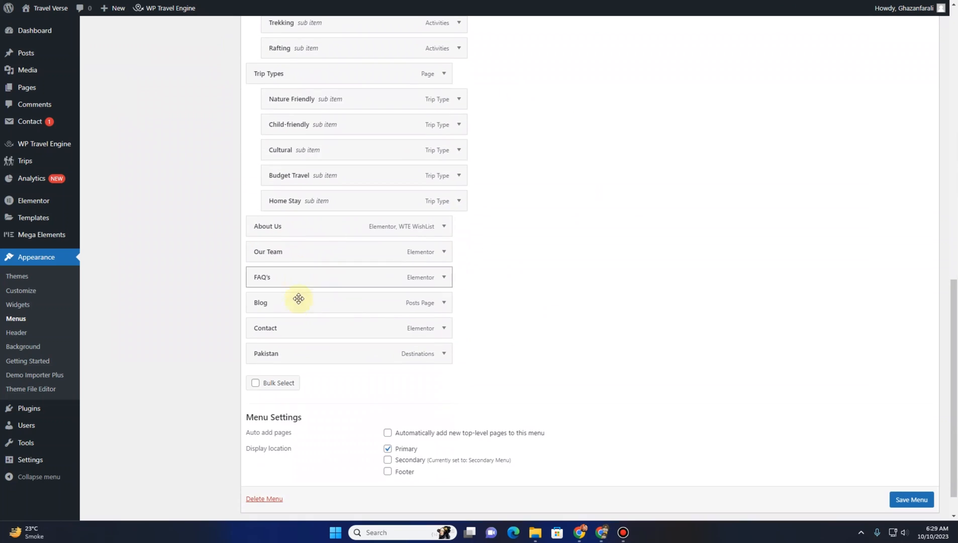
{"action": "left_click_drag", "start_coordinate": [290, 357], "coordinate": [365, 226]}
Save the primary menu
{"action": "scroll", "coordinate": [319, 357], "scroll_direction": "up", "scroll_amount": 15}
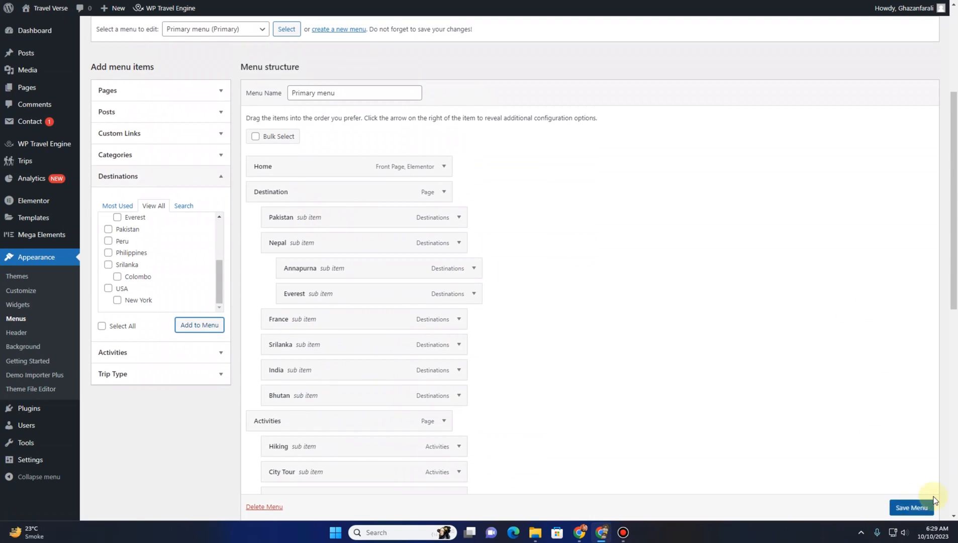
{"action": "scroll", "coordinate": [927, 505], "scroll_direction": "down", "scroll_amount": 1}
{"action": "left_click", "coordinate": [922, 508]}
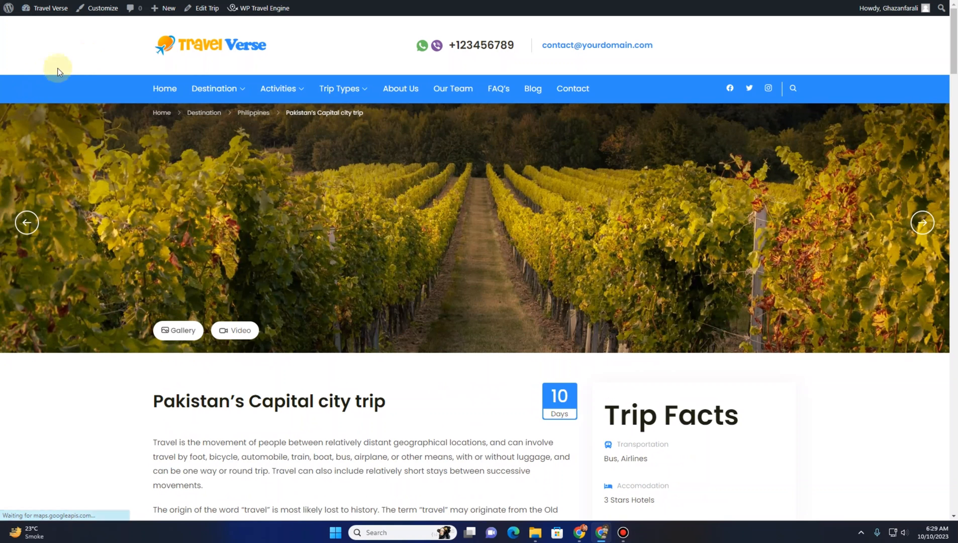
Open the Pakistan destination page from the site's Destination menu and review its trip listing
{"action": "mouse_move", "coordinate": [221, 98]}
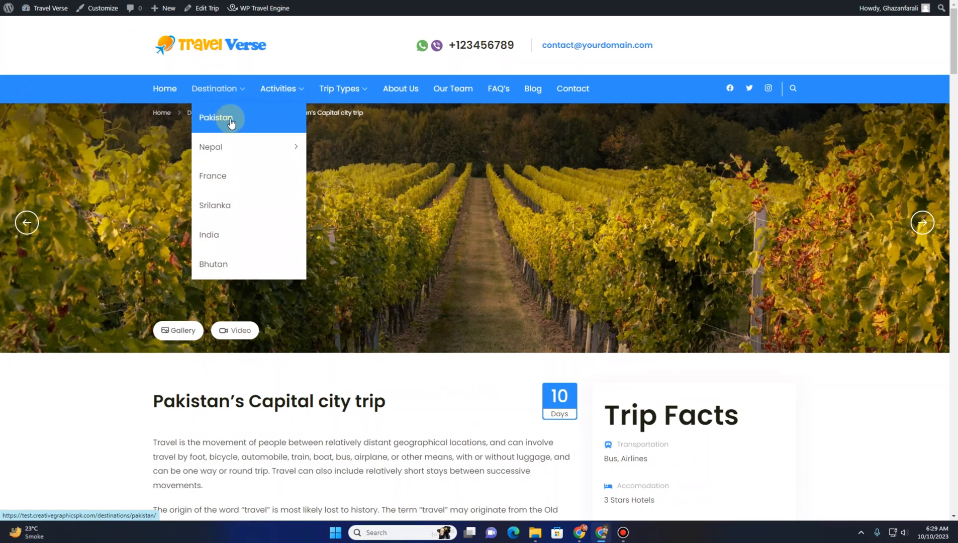
{"action": "left_click", "coordinate": [230, 125]}
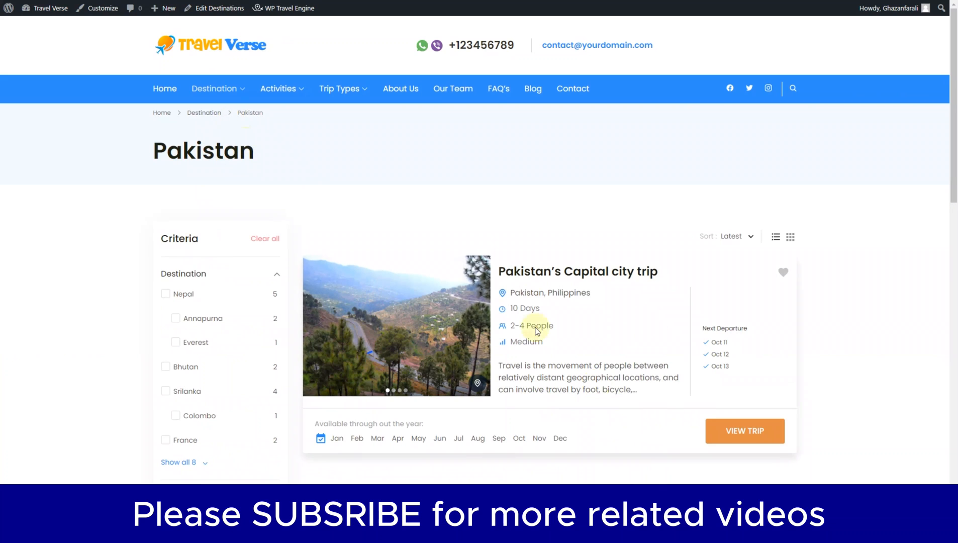
{"action": "scroll", "coordinate": [620, 339], "scroll_direction": "down", "scroll_amount": 3}
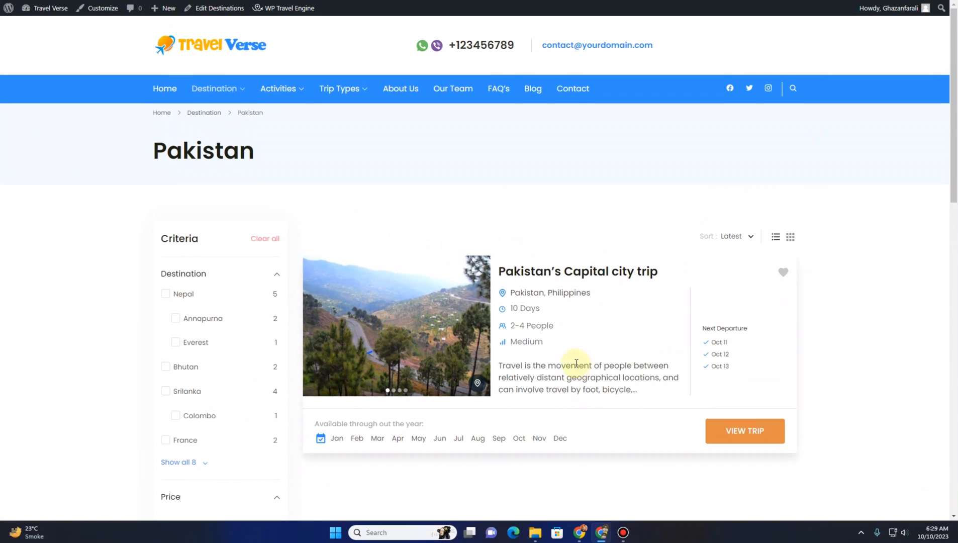
{"action": "scroll", "coordinate": [574, 365], "scroll_direction": "down", "scroll_amount": 4}
{"action": "scroll", "coordinate": [552, 351], "scroll_direction": "down", "scroll_amount": 5}
{"action": "scroll", "coordinate": [552, 351], "scroll_direction": "up", "scroll_amount": 6}
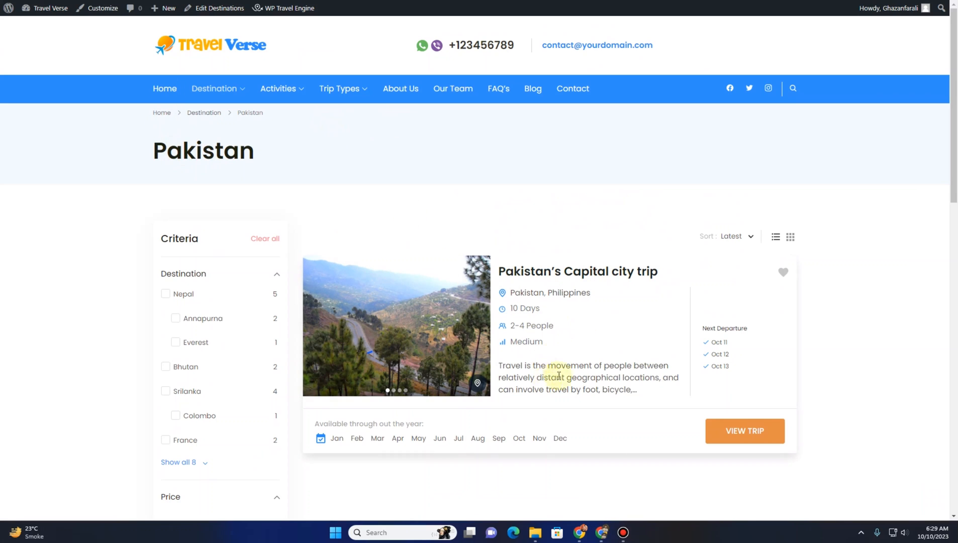
Open the Hiking activity page from the site menu and scroll through its listed trips
{"action": "mouse_move", "coordinate": [271, 91]}
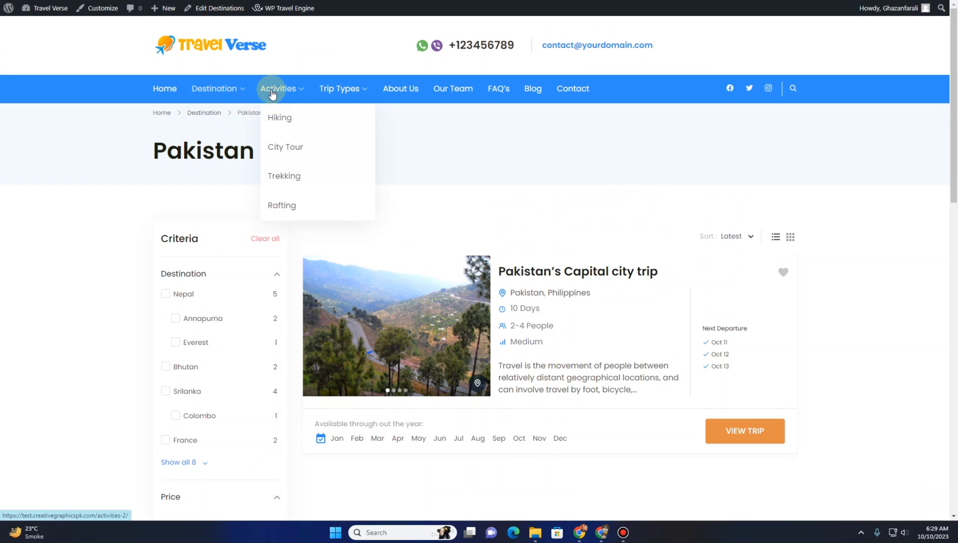
{"action": "left_click", "coordinate": [270, 121]}
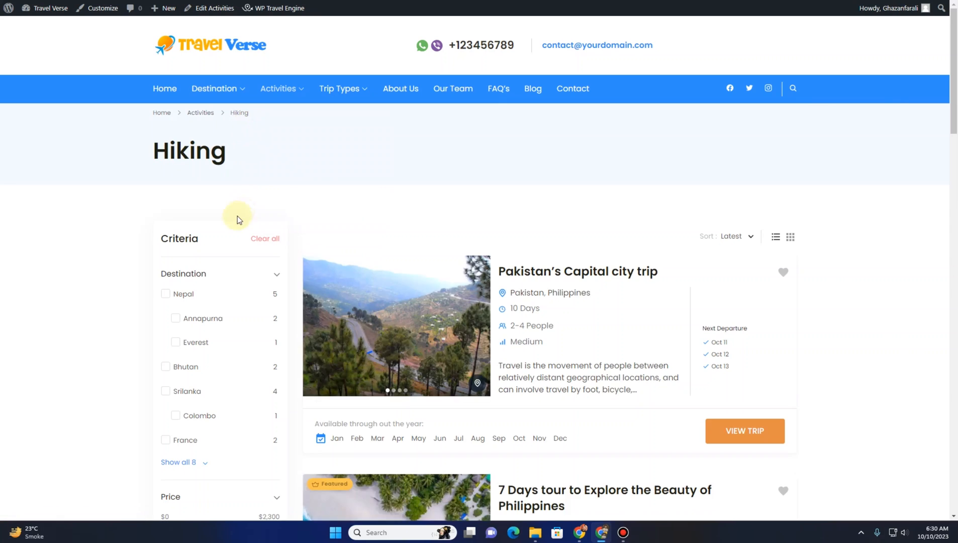
{"action": "scroll", "coordinate": [480, 191], "scroll_direction": "down", "scroll_amount": 1}
{"action": "scroll", "coordinate": [481, 190], "scroll_direction": "down", "scroll_amount": 2}
{"action": "scroll", "coordinate": [248, 179], "scroll_direction": "up", "scroll_amount": 2}
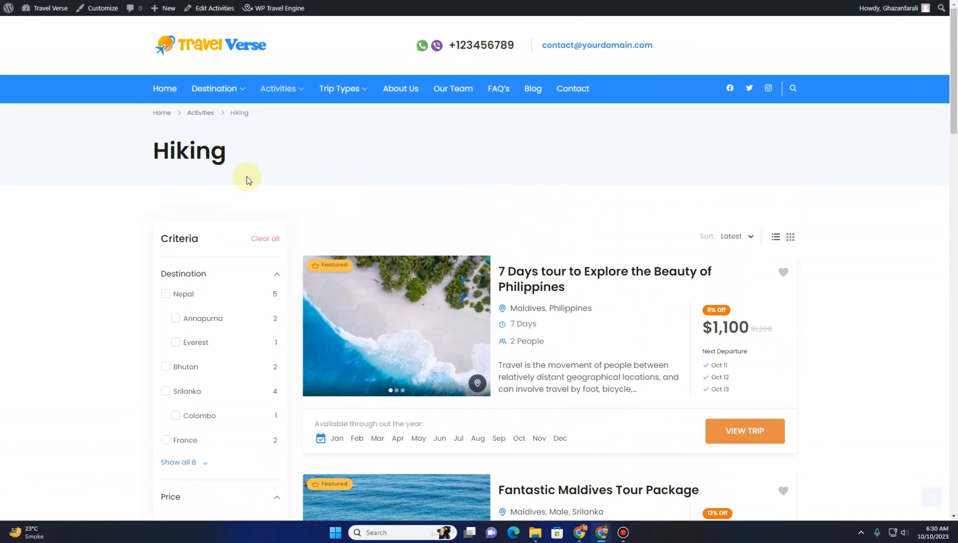
{"action": "scroll", "coordinate": [613, 209], "scroll_direction": "down", "scroll_amount": 6}
{"action": "scroll", "coordinate": [605, 217], "scroll_direction": "down", "scroll_amount": 8}
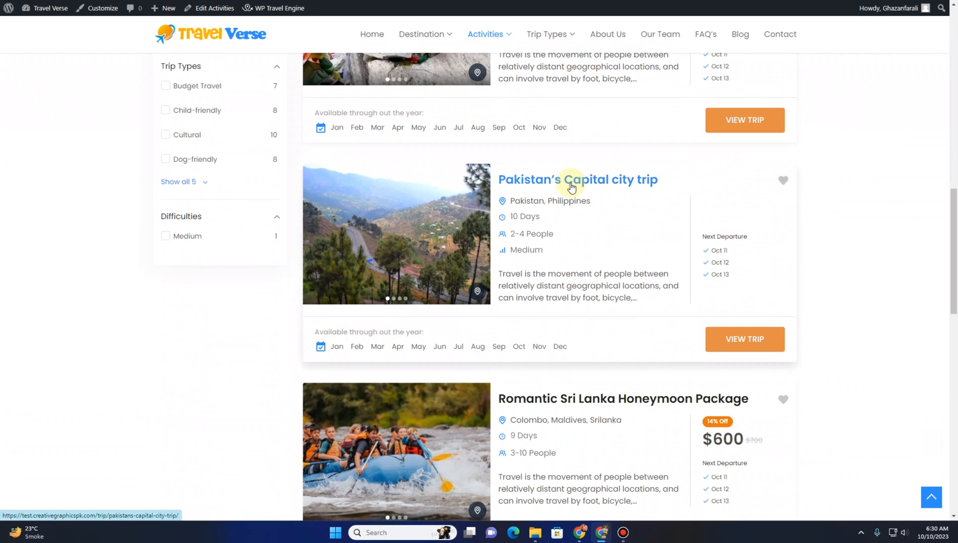
{"action": "scroll", "coordinate": [513, 184], "scroll_direction": "up", "scroll_amount": 14}
Open the Nature Friendly trip type page and browse its listed trips
{"action": "mouse_move", "coordinate": [299, 101]}
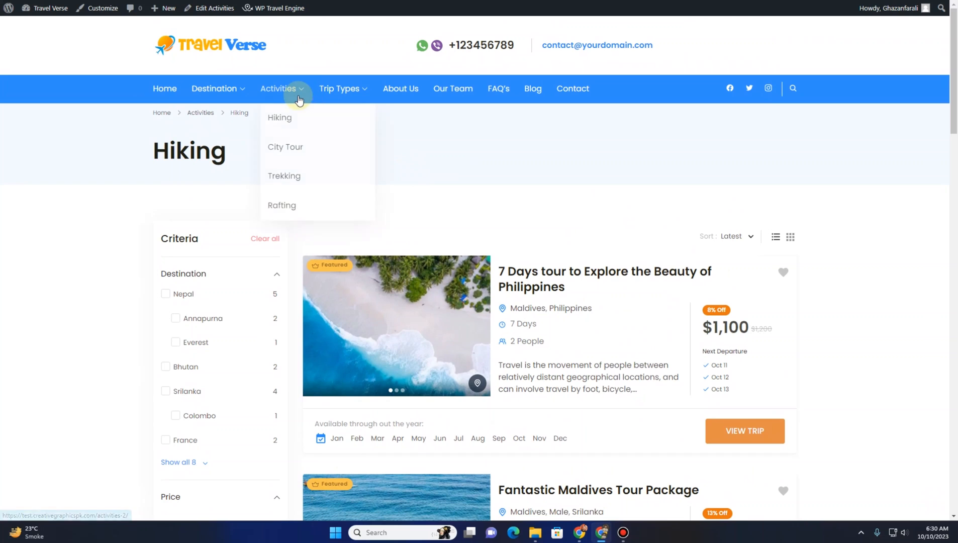
{"action": "mouse_move", "coordinate": [336, 89]}
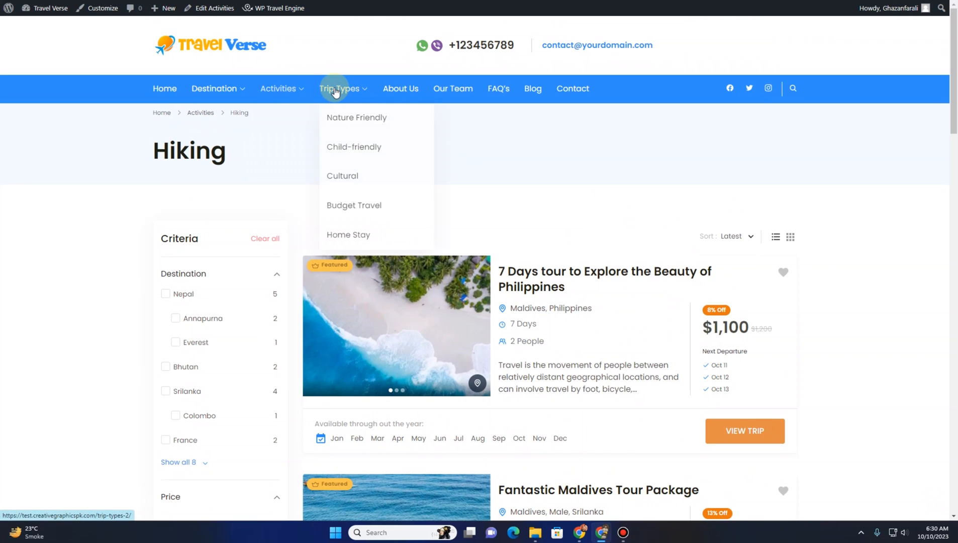
{"action": "left_click", "coordinate": [338, 126]}
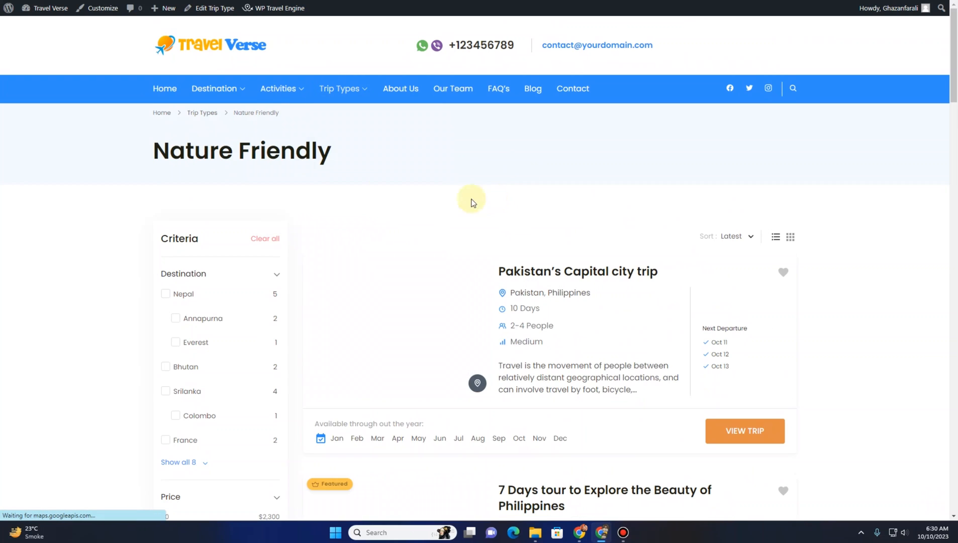
{"action": "scroll", "coordinate": [589, 203], "scroll_direction": "down", "scroll_amount": 8}
{"action": "scroll", "coordinate": [590, 206], "scroll_direction": "down", "scroll_amount": 10}
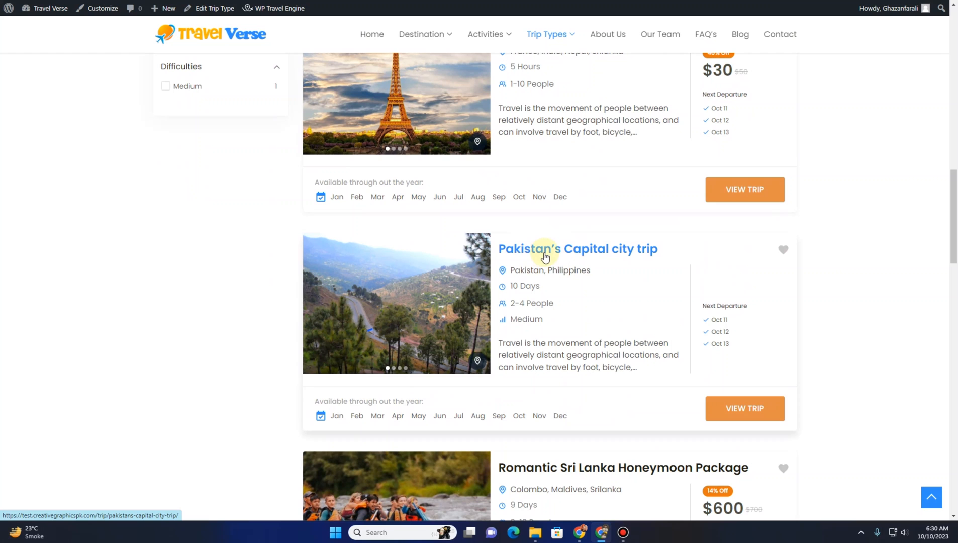
{"action": "scroll", "coordinate": [545, 253], "scroll_direction": "up", "scroll_amount": 18}
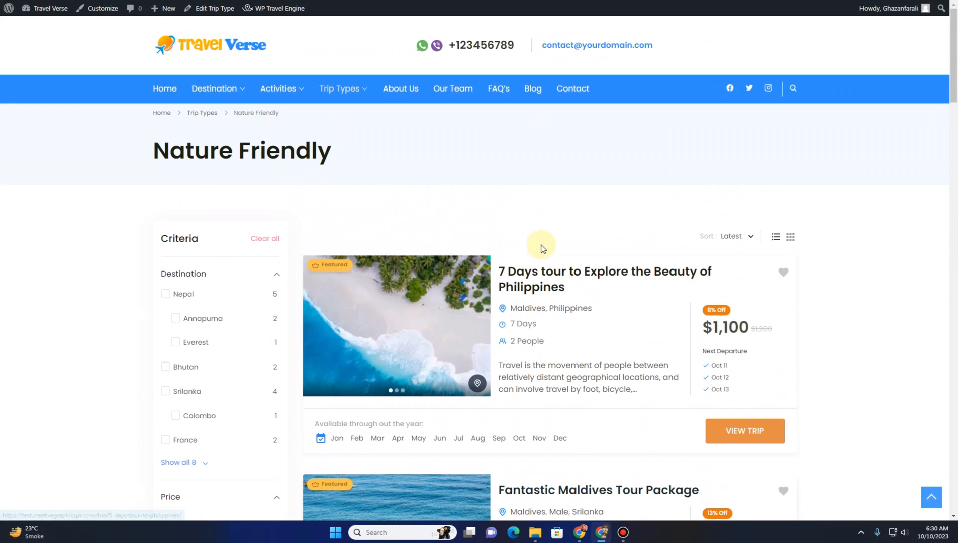
Open the Trips list in the dashboard and review the published trips
{"action": "left_click", "coordinate": [120, 1]}
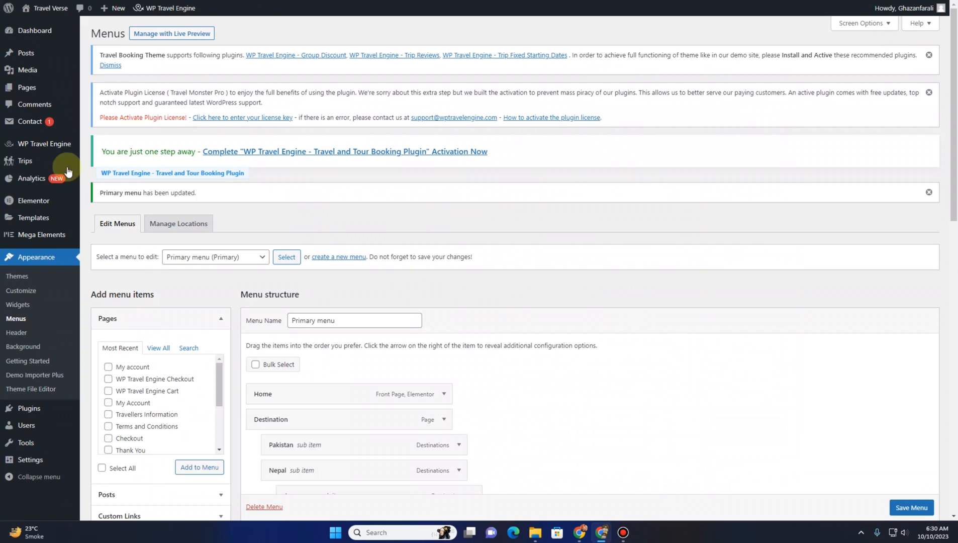
{"action": "left_click", "coordinate": [27, 169]}
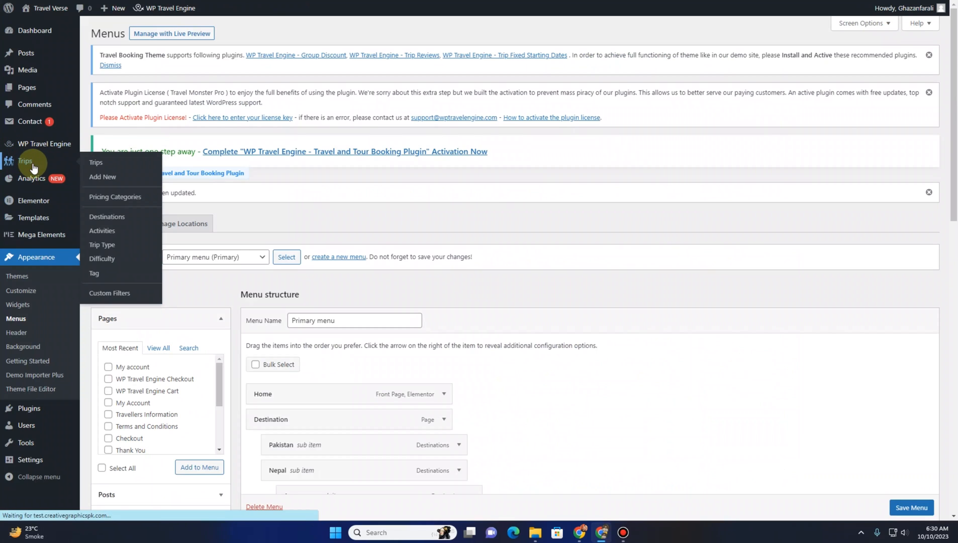
{"action": "scroll", "coordinate": [150, 249], "scroll_direction": "down", "scroll_amount": 1}
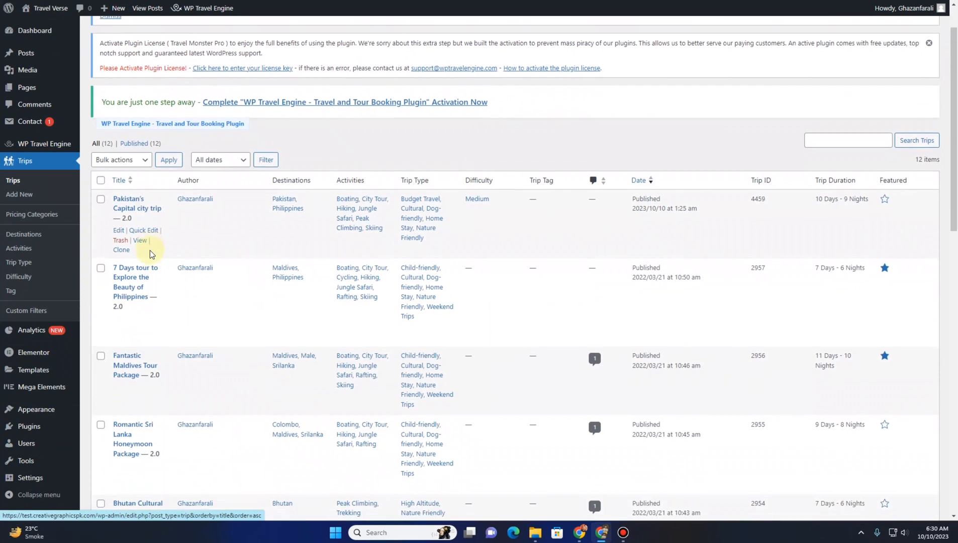
{"action": "scroll", "coordinate": [149, 250], "scroll_direction": "down", "scroll_amount": 2}
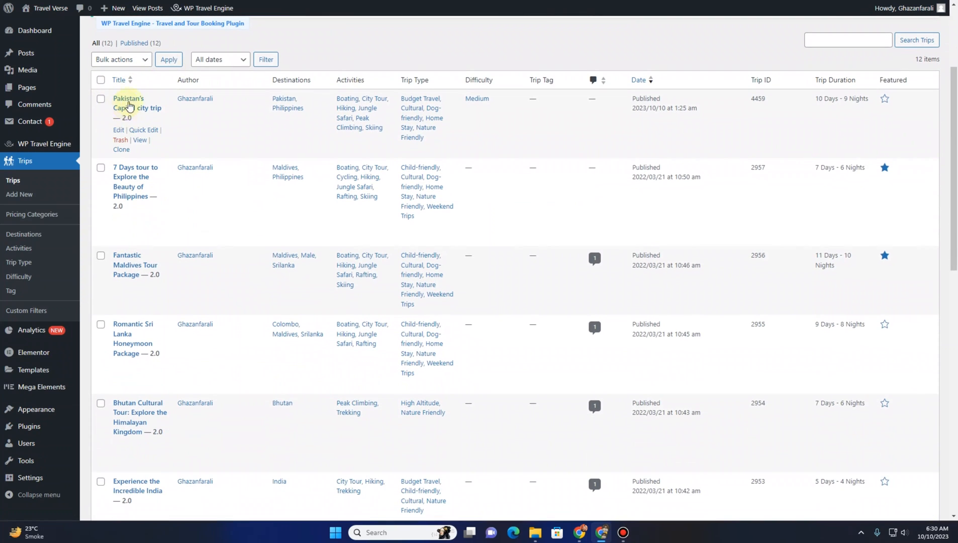
Switch to the site and open the home page from the main menu
{"action": "left_click", "coordinate": [150, 1]}
{"action": "mouse_move", "coordinate": [212, 89]}
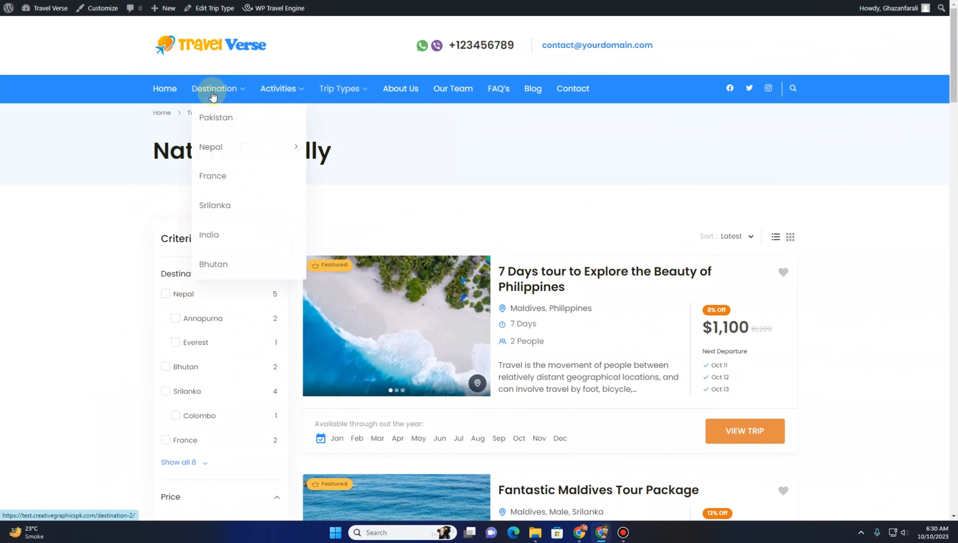
{"action": "mouse_move", "coordinate": [323, 93]}
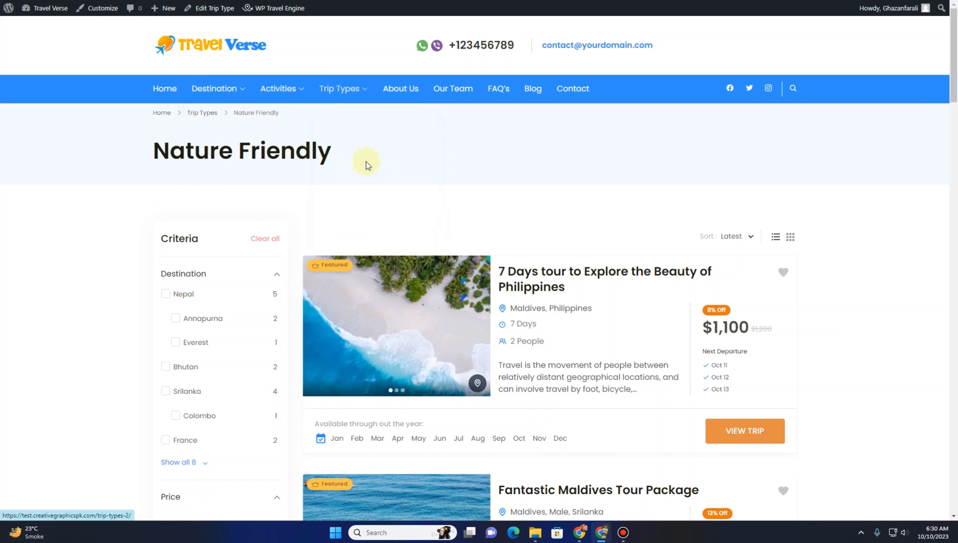
{"action": "left_click", "coordinate": [168, 90]}
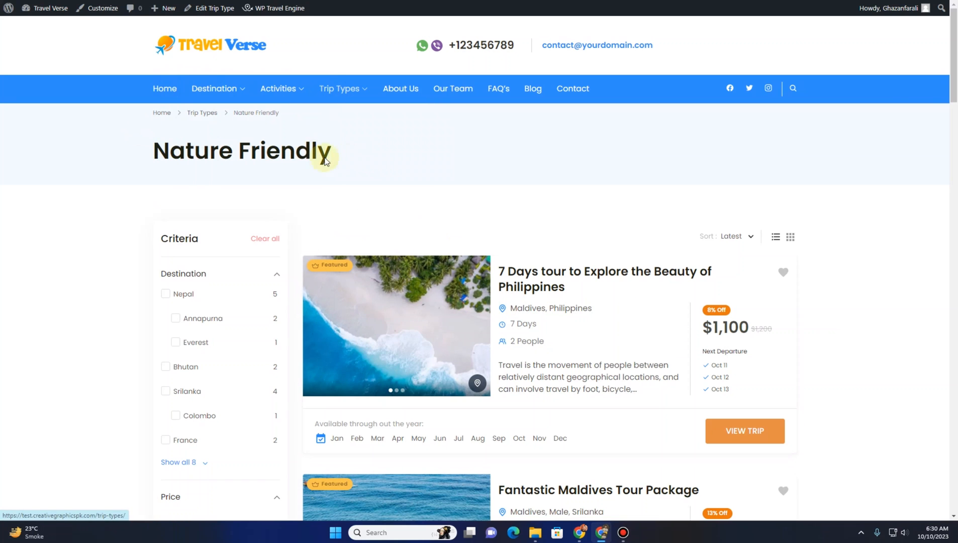
Scroll through the home page's trips, activities and destinations sections
{"action": "scroll", "coordinate": [346, 205], "scroll_direction": "down", "scroll_amount": 5}
{"action": "scroll", "coordinate": [346, 205], "scroll_direction": "down", "scroll_amount": 10}
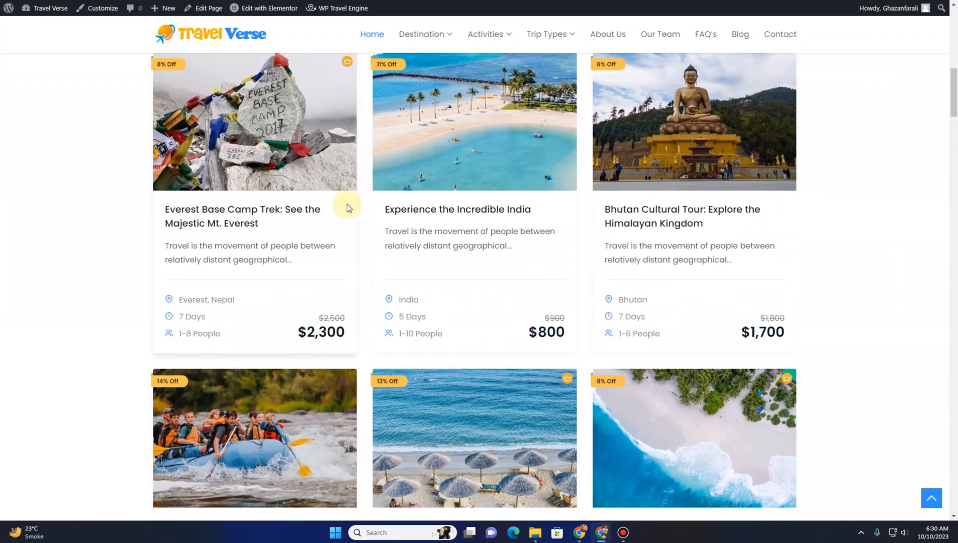
{"action": "scroll", "coordinate": [347, 205], "scroll_direction": "up", "scroll_amount": 5}
{"action": "scroll", "coordinate": [347, 203], "scroll_direction": "down", "scroll_amount": 5}
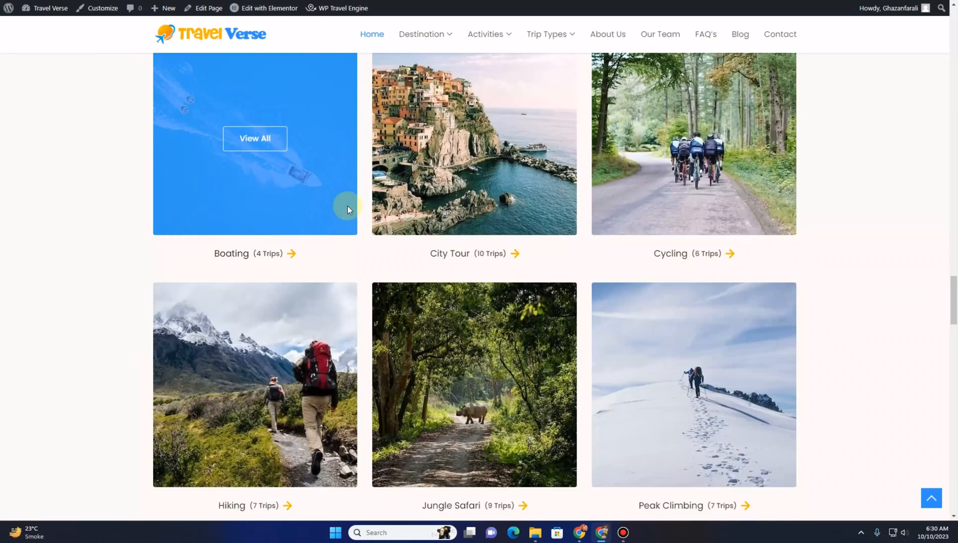
{"action": "scroll", "coordinate": [347, 206], "scroll_direction": "down", "scroll_amount": 8}
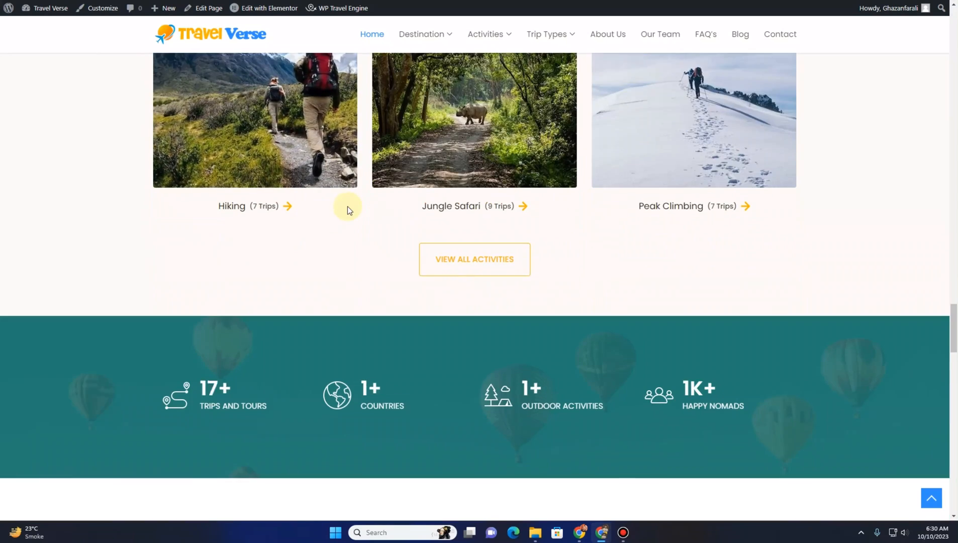
{"action": "scroll", "coordinate": [347, 205], "scroll_direction": "up", "scroll_amount": 10}
{"action": "scroll", "coordinate": [345, 207], "scroll_direction": "up", "scroll_amount": 20}
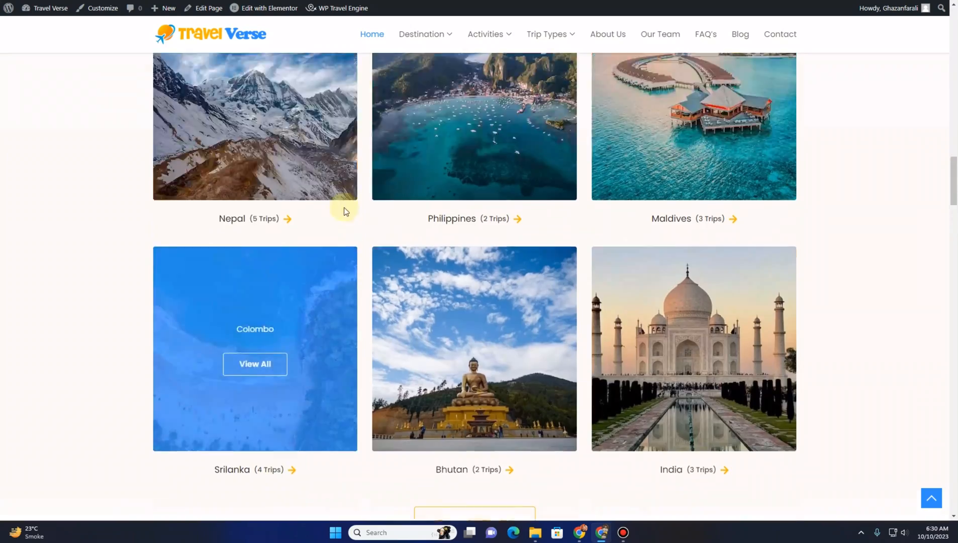
{"action": "scroll", "coordinate": [344, 206], "scroll_direction": "up", "scroll_amount": 3}
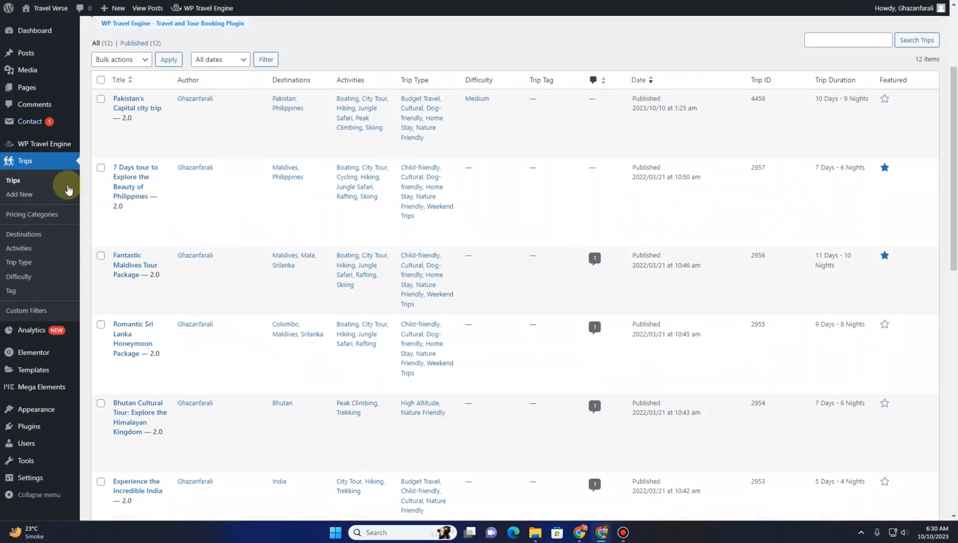
{"action": "mouse_move", "coordinate": [42, 142]}
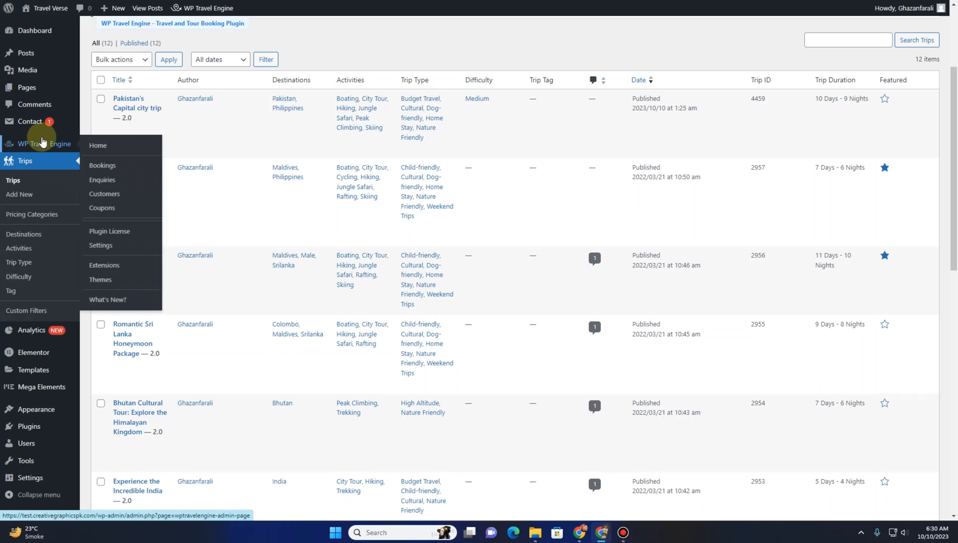
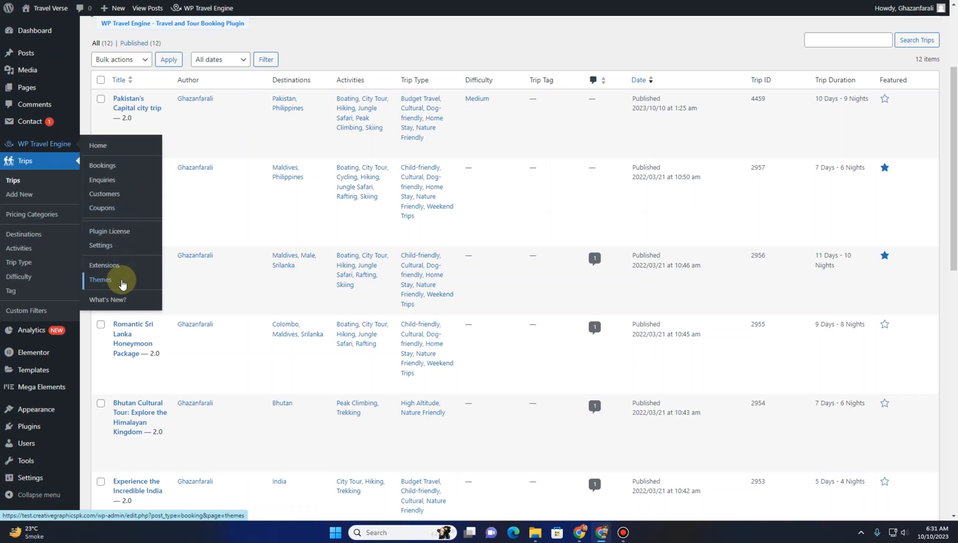
Open the WP Travel Engine settings and set the Checkout Page to Checkout
{"action": "left_click", "coordinate": [116, 251]}
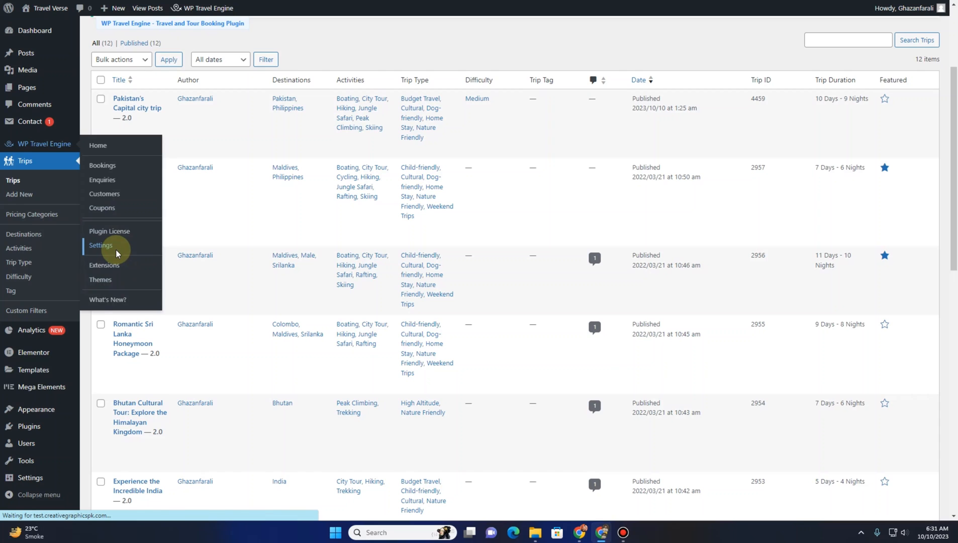
{"action": "scroll", "coordinate": [146, 206], "scroll_direction": "down", "scroll_amount": 3}
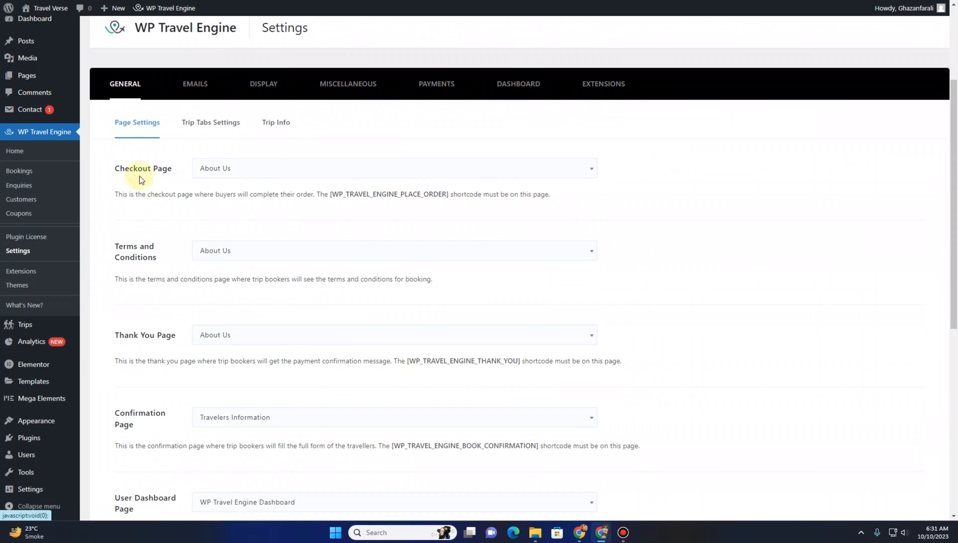
{"action": "scroll", "coordinate": [137, 203], "scroll_direction": "down", "scroll_amount": 8}
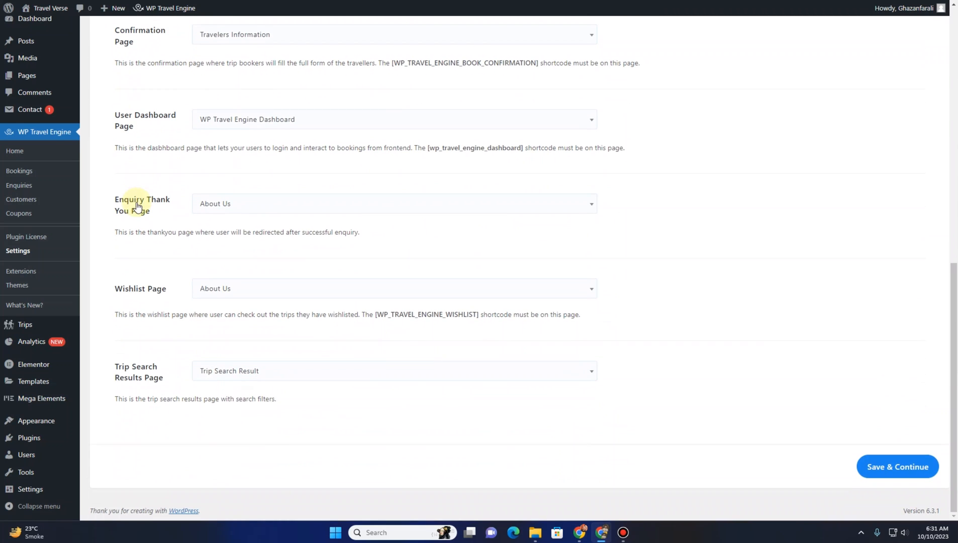
{"action": "scroll", "coordinate": [137, 206], "scroll_direction": "up", "scroll_amount": 8}
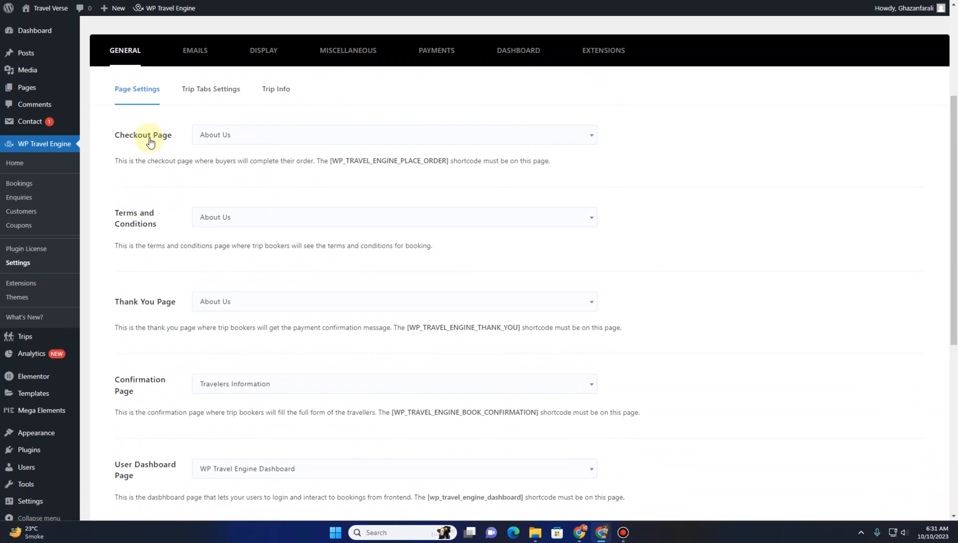
{"action": "left_click", "coordinate": [267, 145]}
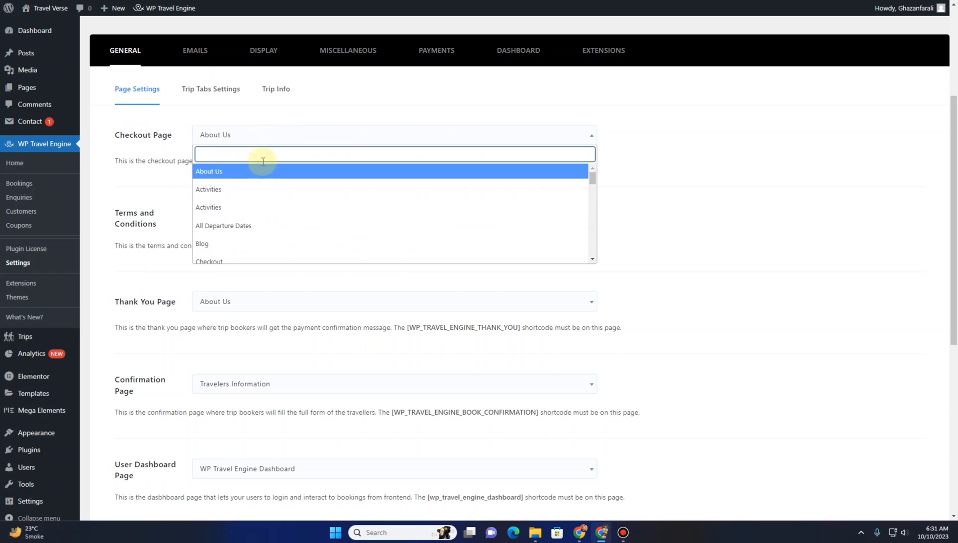
{"action": "scroll", "coordinate": [249, 205], "scroll_direction": "down", "scroll_amount": 3}
{"action": "scroll", "coordinate": [250, 205], "scroll_direction": "up", "scroll_amount": 2}
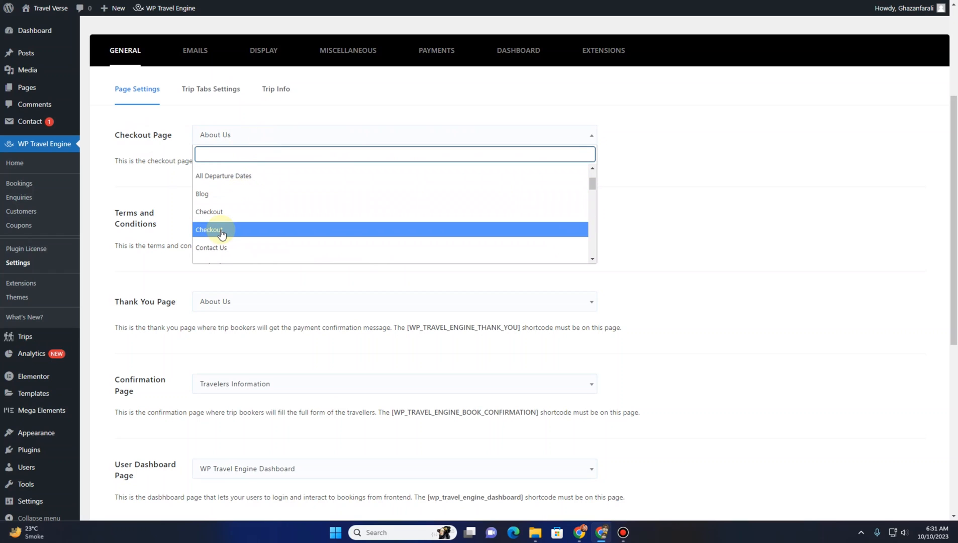
{"action": "left_click", "coordinate": [236, 214]}
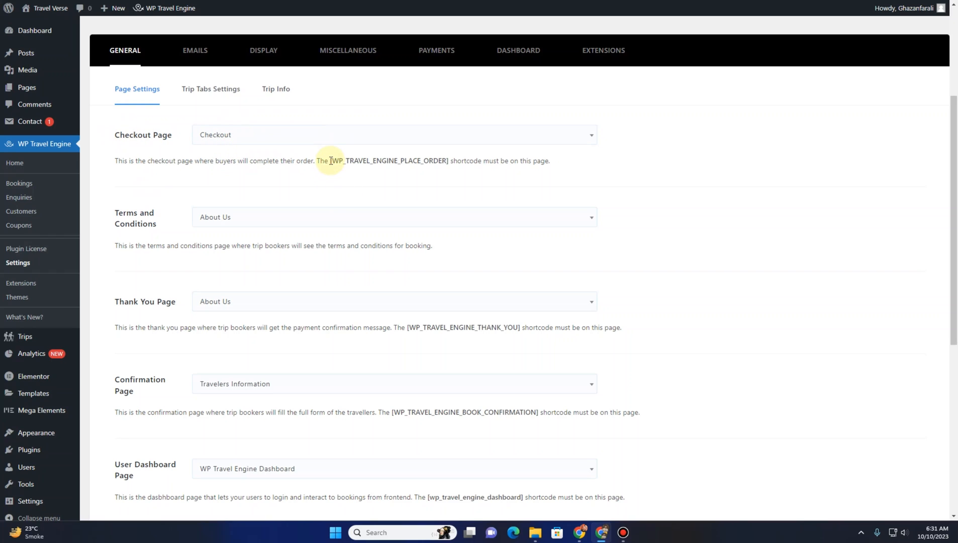
Select the [WP_TRAVEL_ENGINE_PLACE_ORDER] shortcode in the checkout description and save the page settings
{"action": "mouse_move", "coordinate": [330, 160]}
{"action": "left_mouse_down"}
{"action": "mouse_move", "coordinate": [448, 162]}
{"action": "mouse_move", "coordinate": [326, 161]}
{"action": "left_mouse_up"}
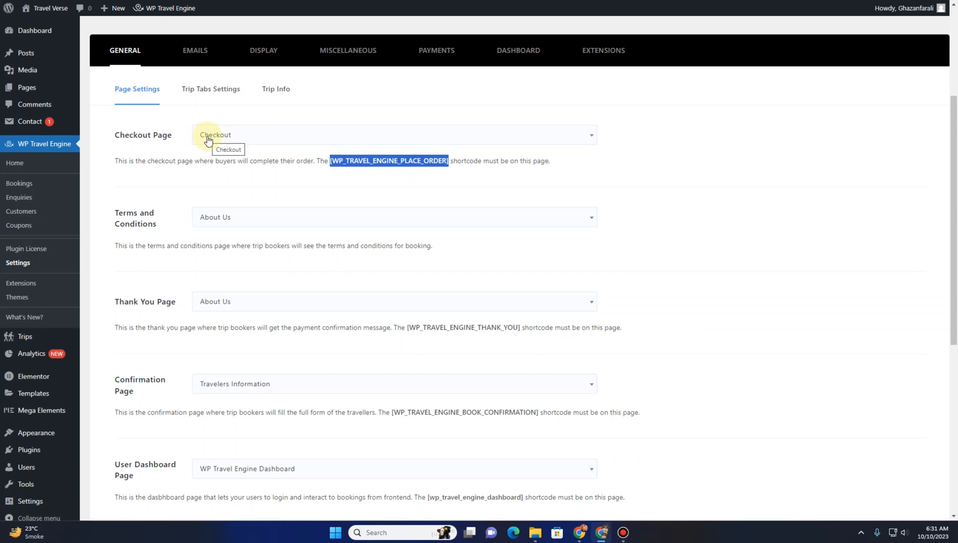
{"action": "scroll", "coordinate": [775, 323], "scroll_direction": "down", "scroll_amount": 7}
{"action": "left_click", "coordinate": [887, 467]}
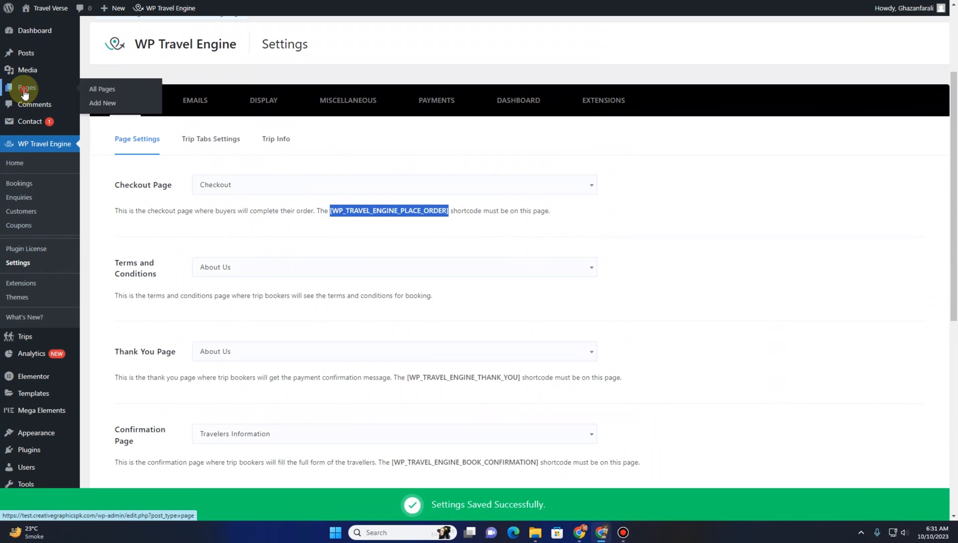
Open the Checkout — WTE Checkout page in the editor and select its shortcode to compare it
{"action": "left_click", "coordinate": [24, 88]}
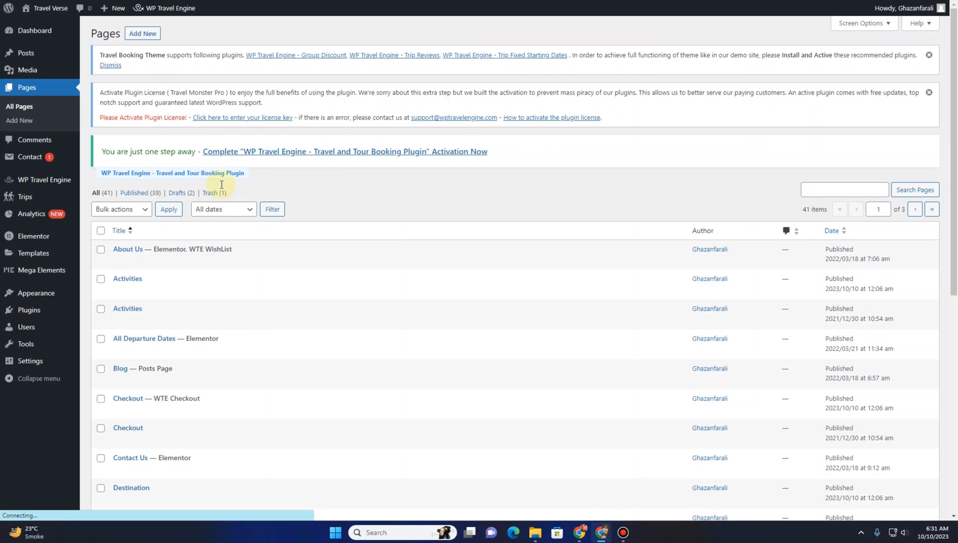
{"action": "scroll", "coordinate": [221, 188], "scroll_direction": "down", "scroll_amount": 1}
{"action": "scroll", "coordinate": [222, 189], "scroll_direction": "down", "scroll_amount": 2}
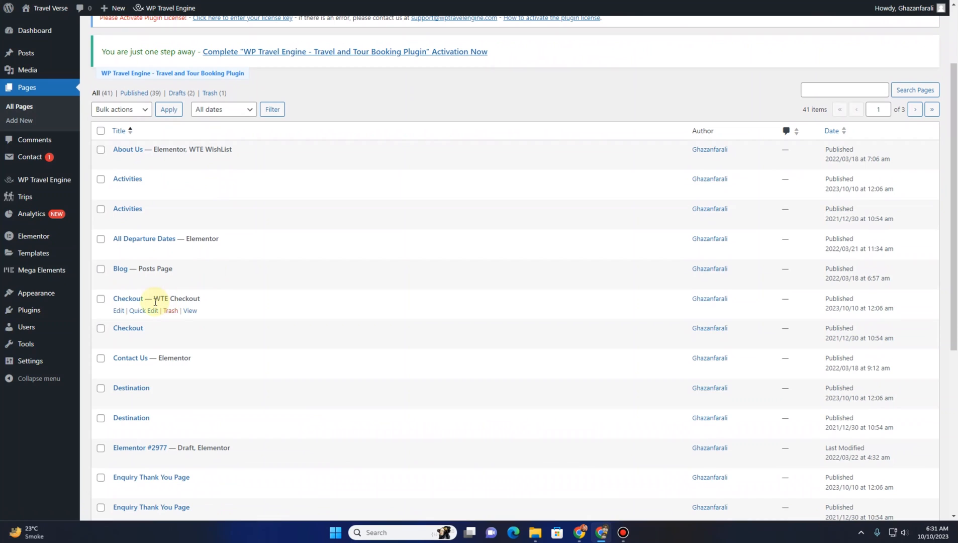
{"action": "left_click", "coordinate": [117, 311]}
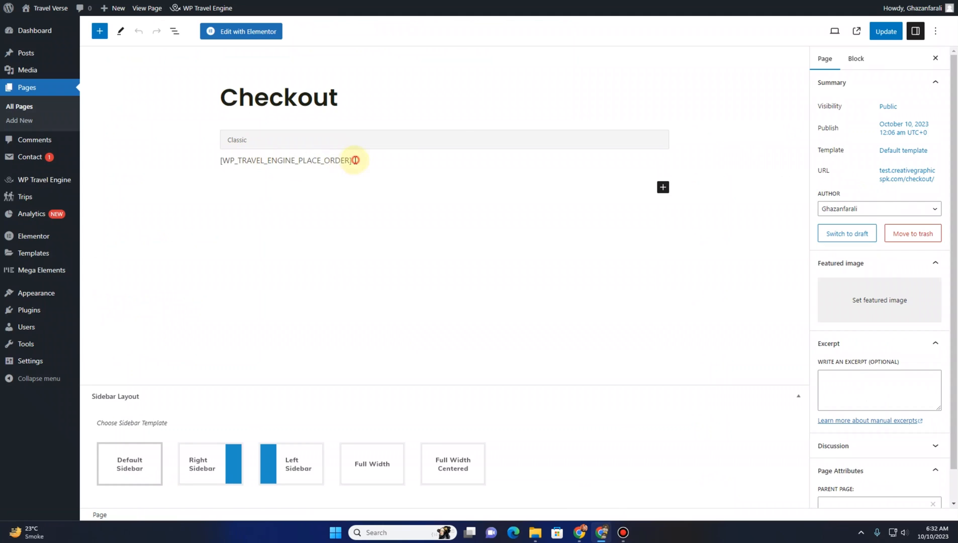
{"action": "left_click_drag", "start_coordinate": [355, 160], "coordinate": [221, 160]}
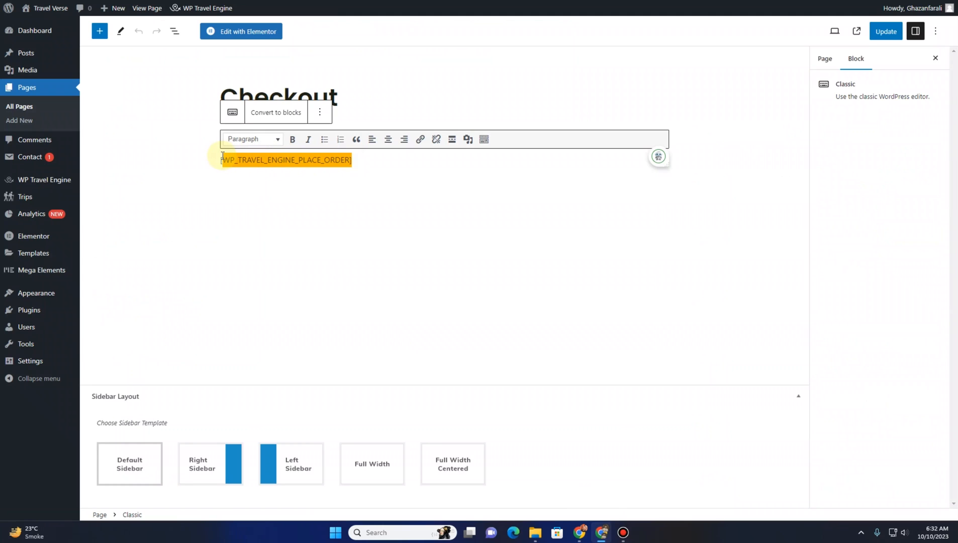
Switch between the page settings and the pages list, scrolling through the available pages
{"action": "left_click", "coordinate": [8, 111]}
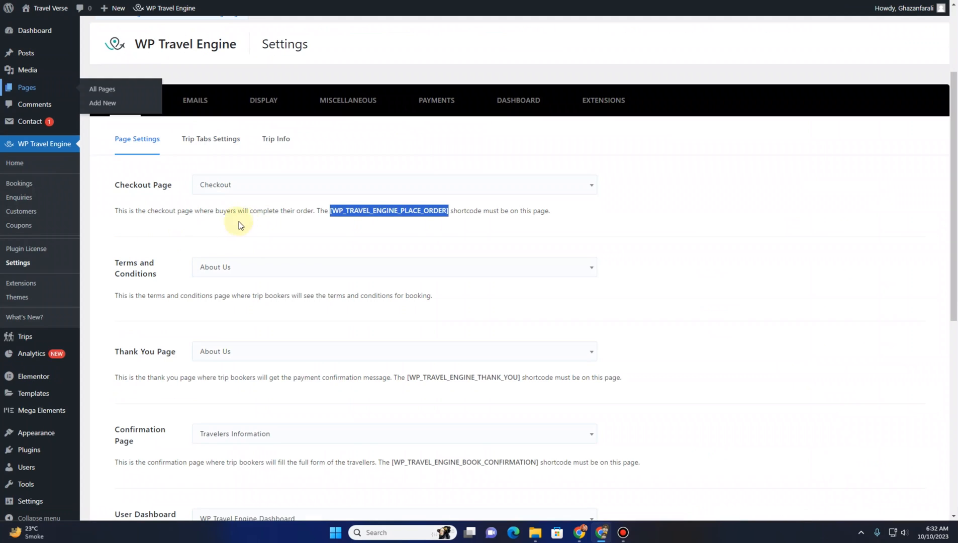
{"action": "scroll", "coordinate": [156, 256], "scroll_direction": "down", "scroll_amount": 2}
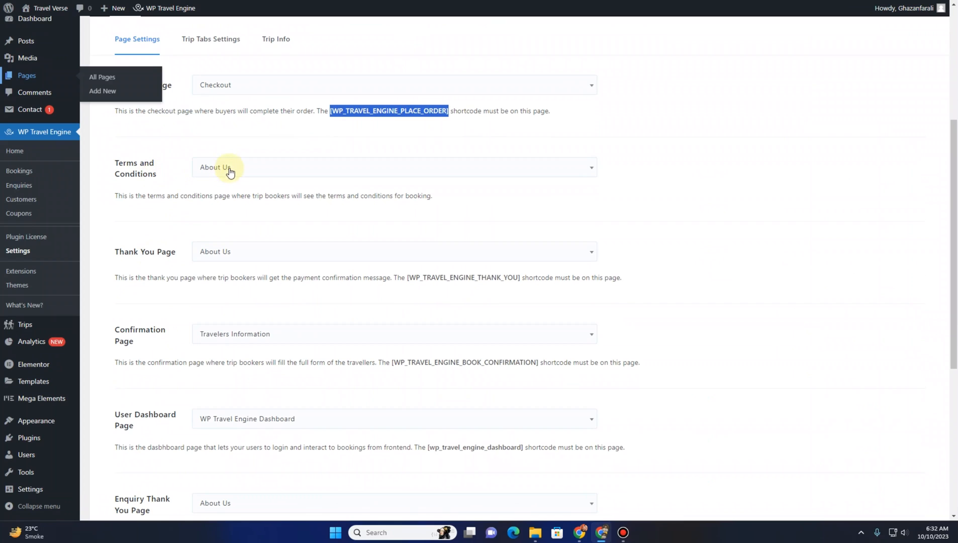
{"action": "left_click", "coordinate": [222, 187]}
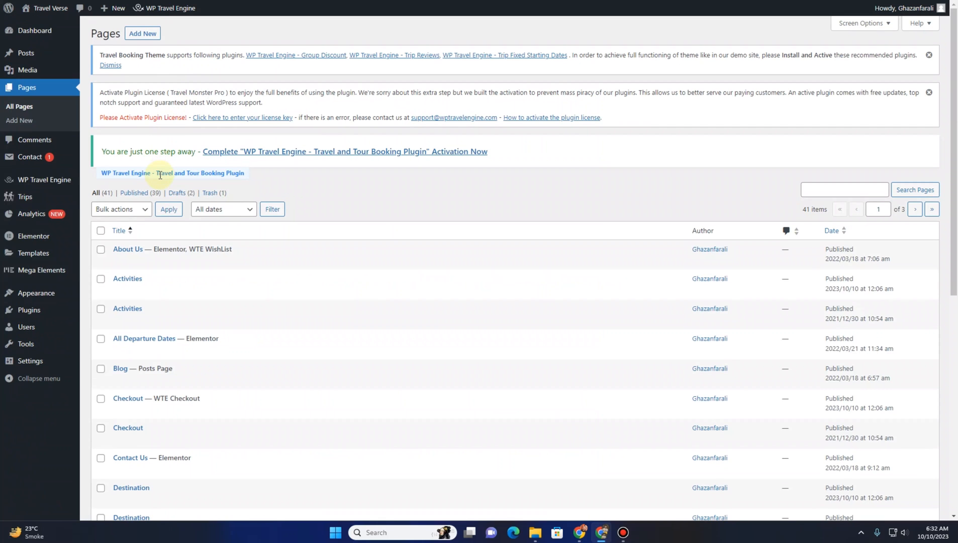
{"action": "scroll", "coordinate": [159, 176], "scroll_direction": "down", "scroll_amount": 3}
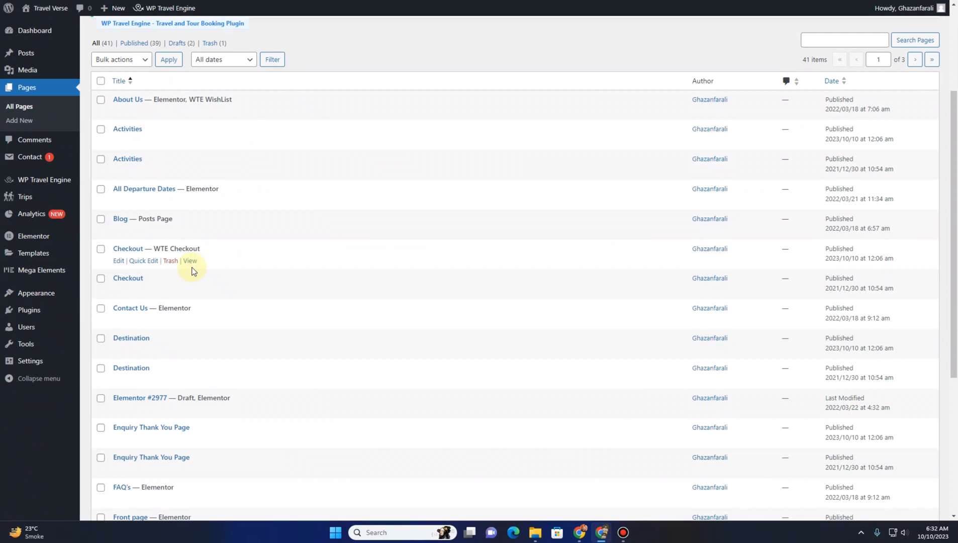
{"action": "scroll", "coordinate": [189, 279], "scroll_direction": "down", "scroll_amount": 3}
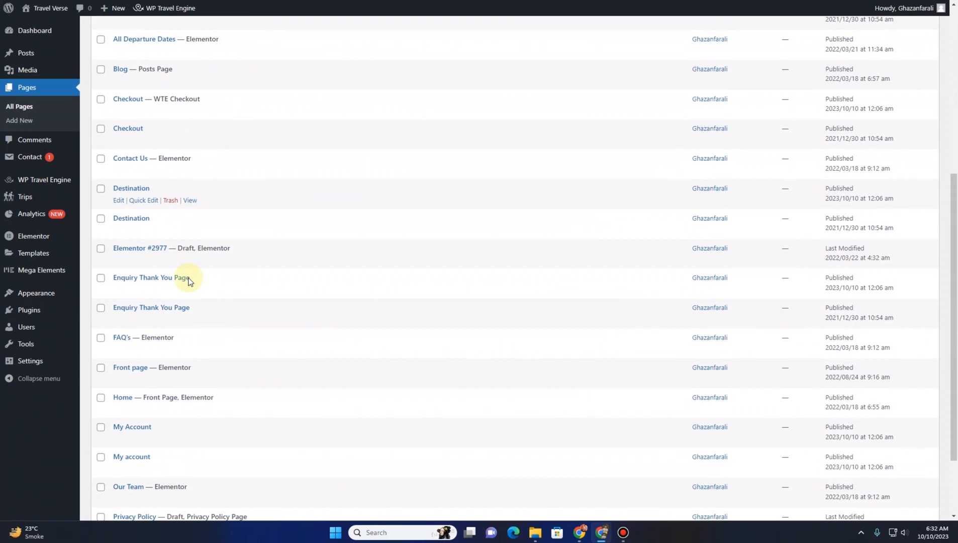
{"action": "scroll", "coordinate": [189, 280], "scroll_direction": "down", "scroll_amount": 2}
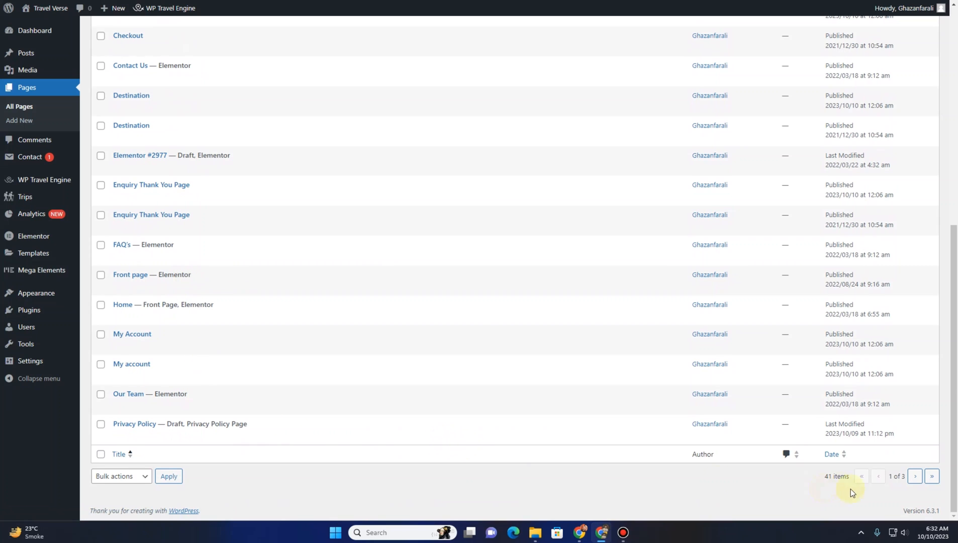
{"action": "scroll", "coordinate": [434, 387], "scroll_direction": "up", "scroll_amount": 8}
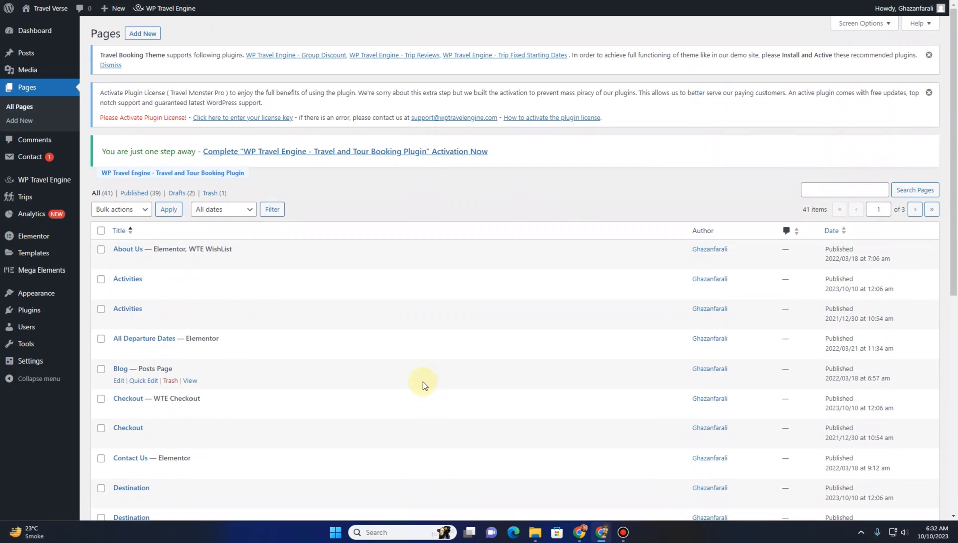
Set the pages list to show 50 items per page and scroll down to the Terms and Conditions pages
{"action": "left_click", "coordinate": [847, 29]}
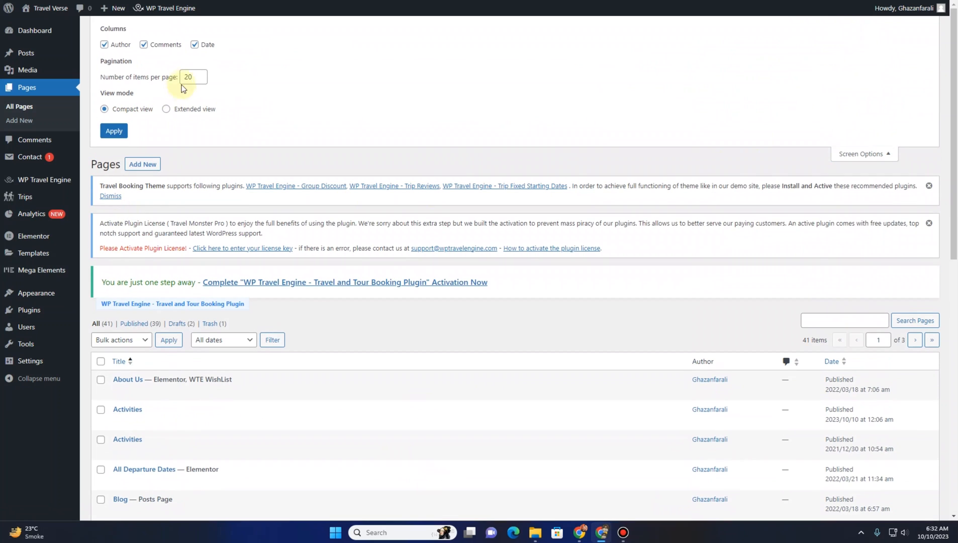
{"action": "double_click", "coordinate": [188, 77]}
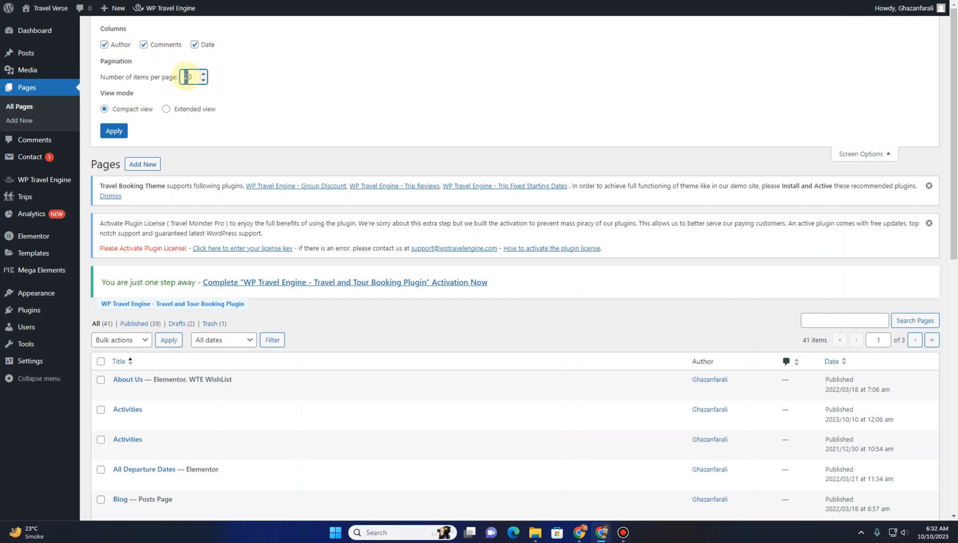
{"action": "type", "text": "50"}
{"action": "left_click", "coordinate": [116, 130]}
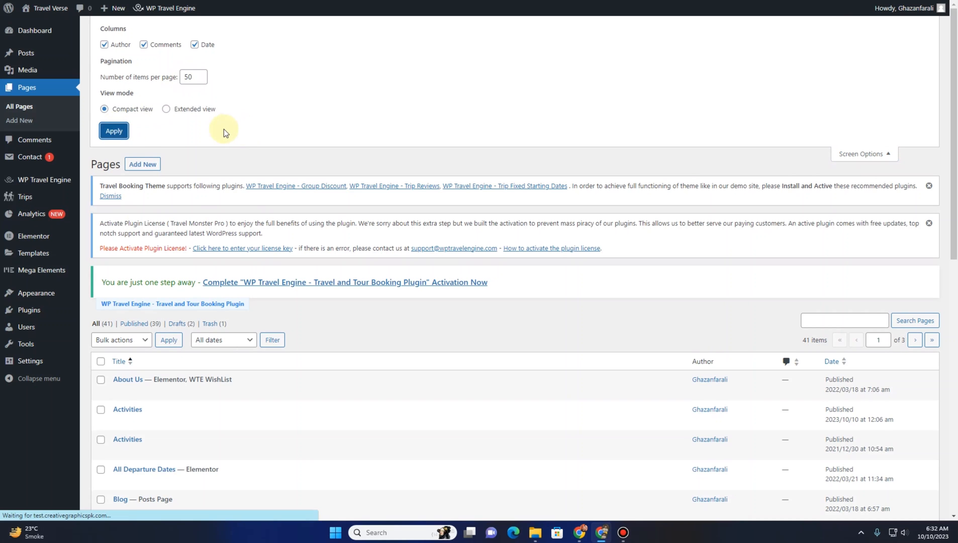
{"action": "scroll", "coordinate": [175, 211], "scroll_direction": "down", "scroll_amount": 6}
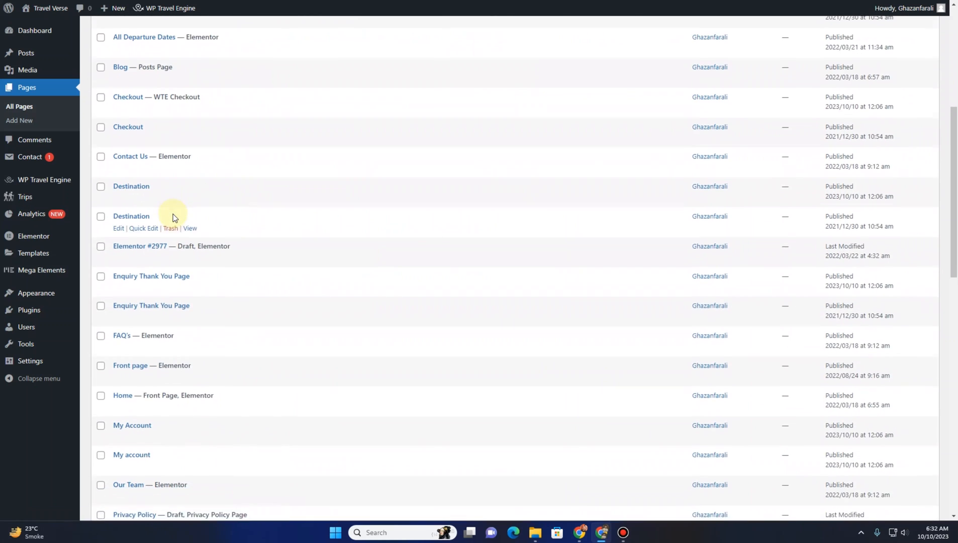
{"action": "scroll", "coordinate": [174, 216], "scroll_direction": "down", "scroll_amount": 6}
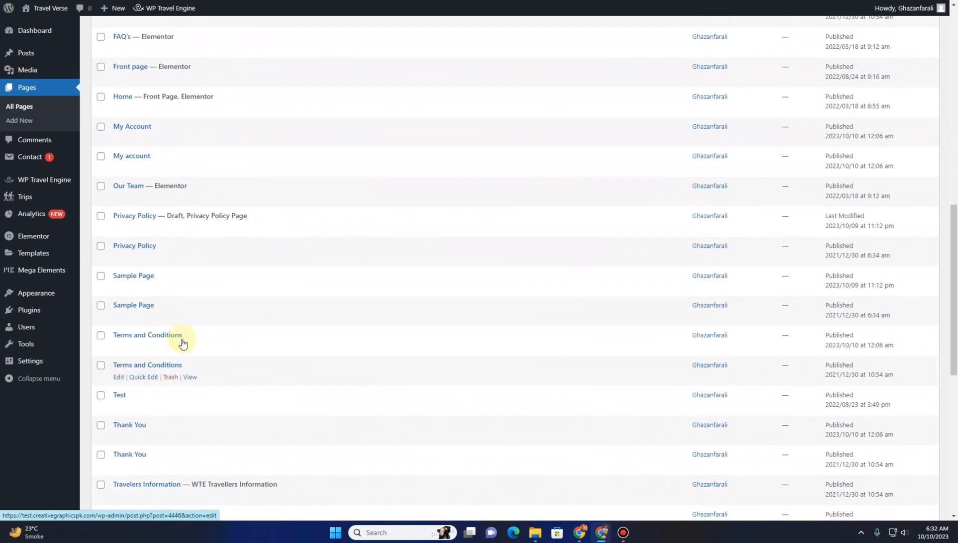
{"action": "mouse_move", "coordinate": [150, 342]}
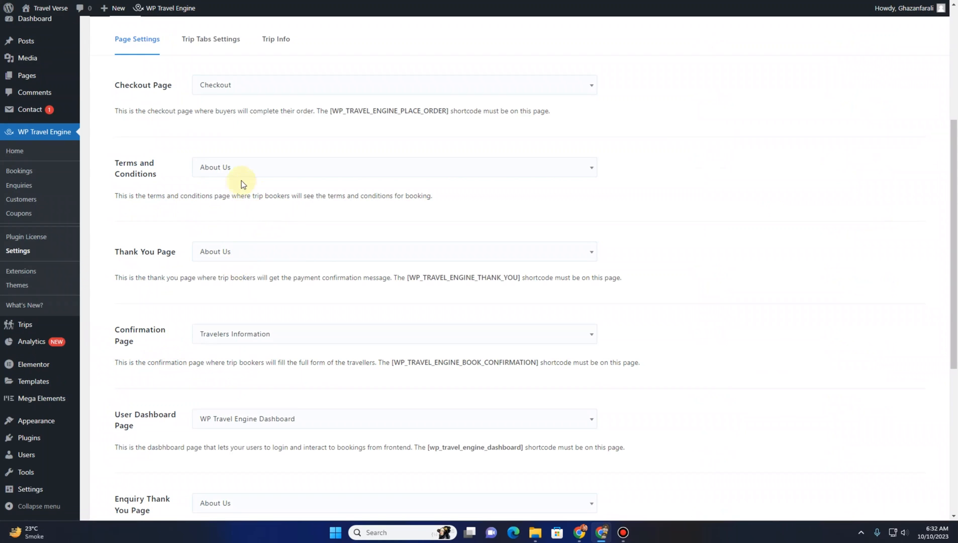
Set the Terms and Conditions page setting to the Terms and Conditions page
{"action": "left_click", "coordinate": [262, 166]}
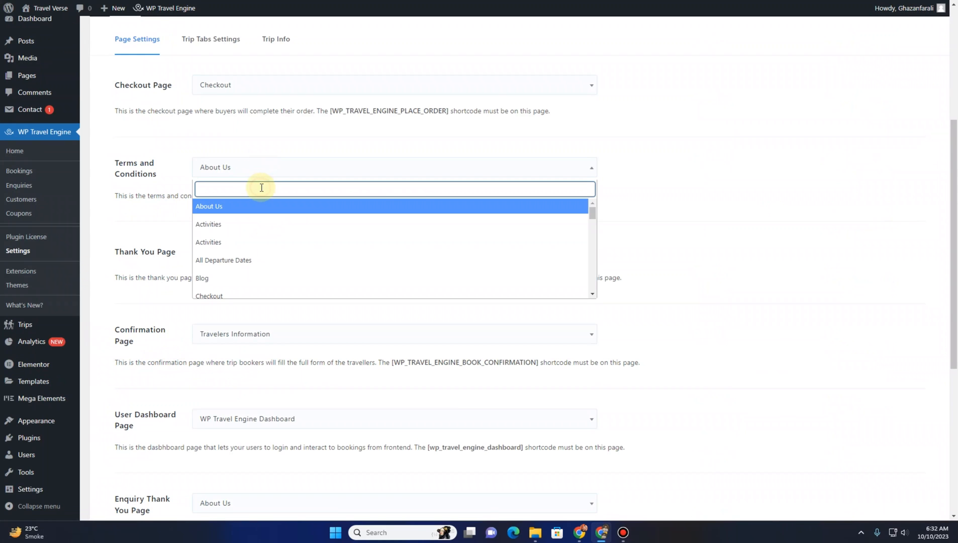
{"action": "type", "text": "ter"}
{"action": "left_click", "coordinate": [250, 207]}
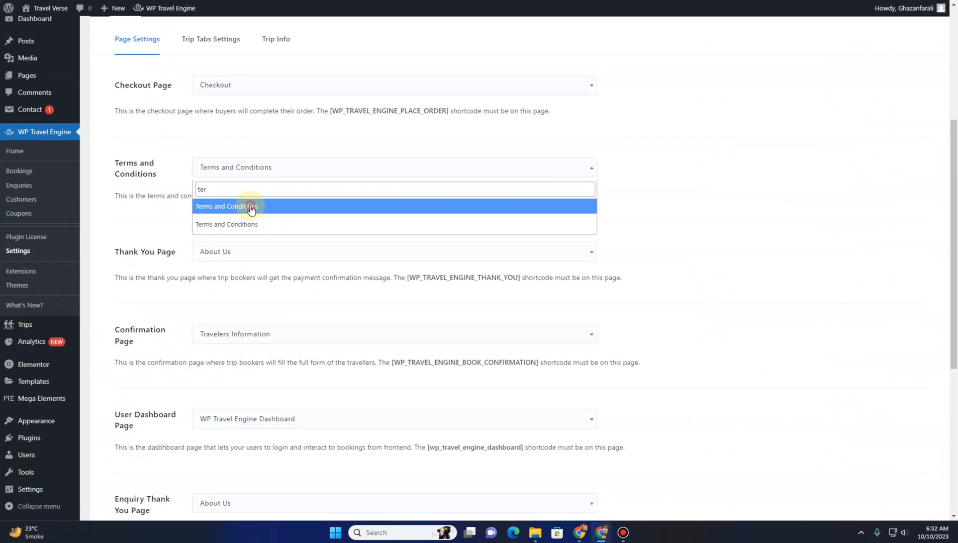
Set the Thank You Page setting to the Thank You page
{"action": "scroll", "coordinate": [156, 210], "scroll_direction": "down", "scroll_amount": 2}
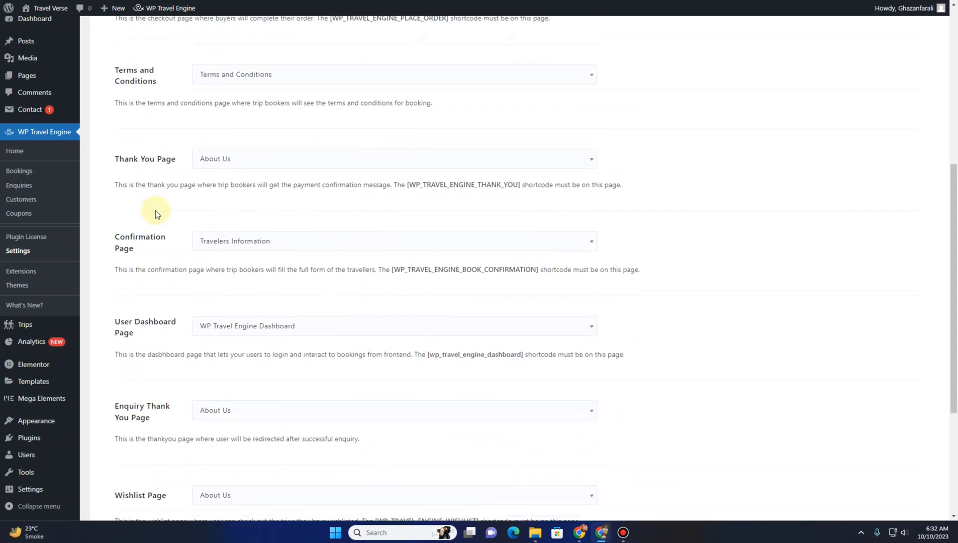
{"action": "left_click", "coordinate": [227, 153]}
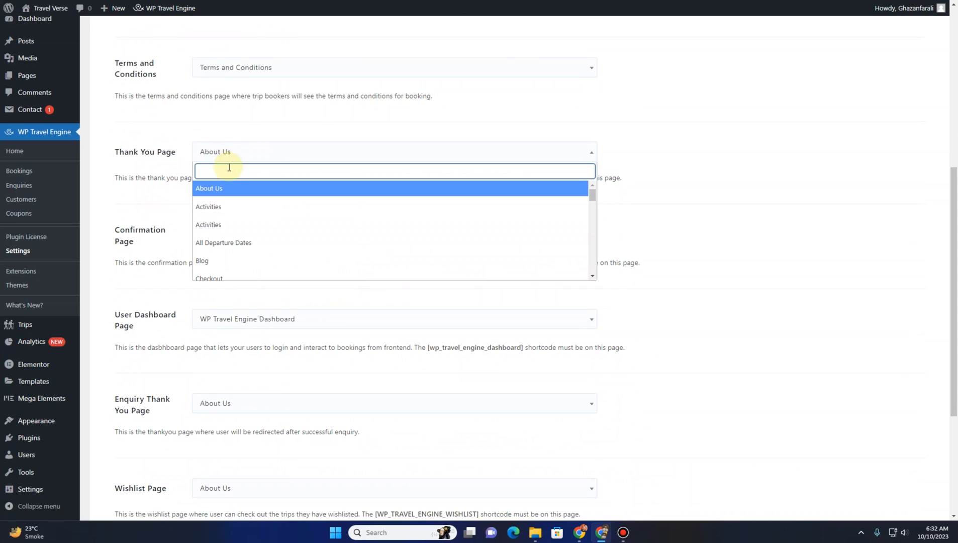
{"action": "type", "text": "tha"}
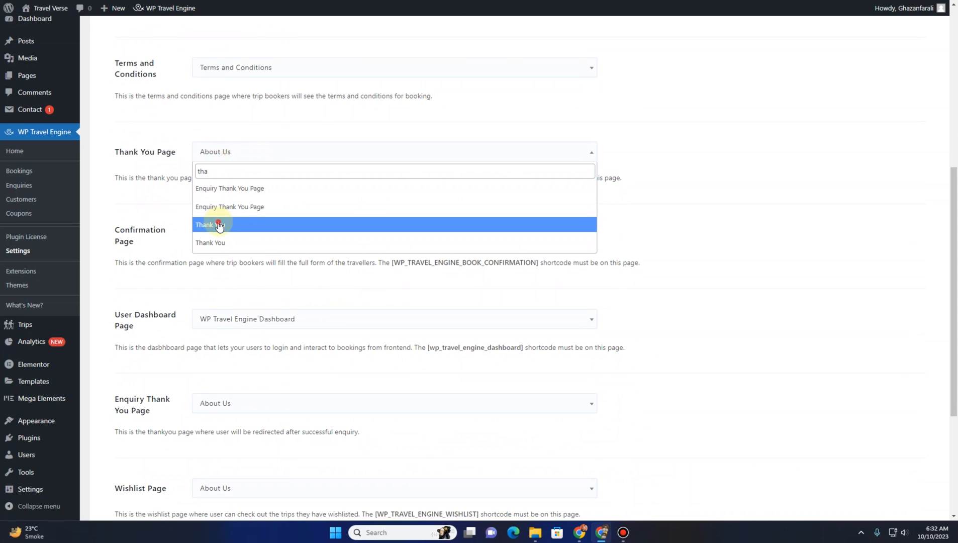
{"action": "left_click", "coordinate": [219, 226]}
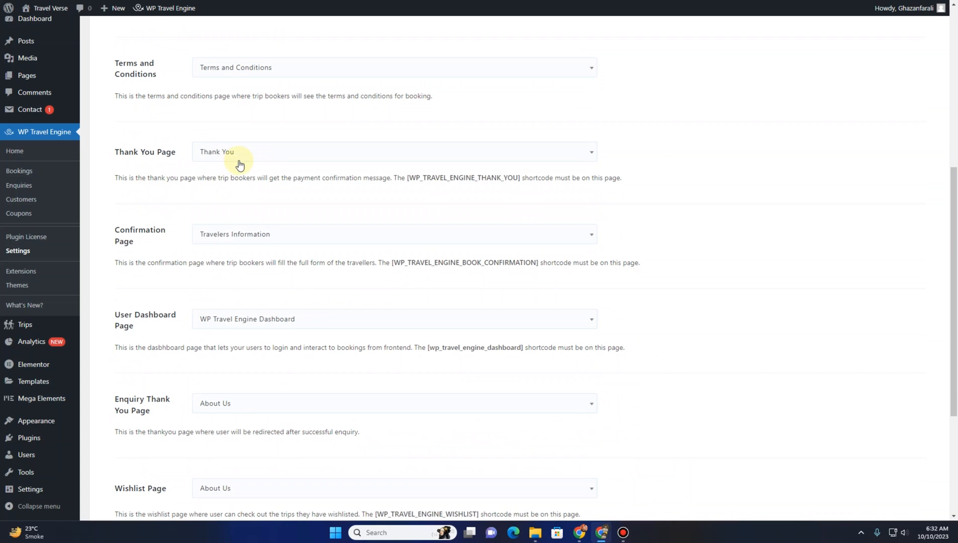
Set the Confirmation Page setting to the Travelers Information page
{"action": "scroll", "coordinate": [239, 165], "scroll_direction": "down", "scroll_amount": 3}
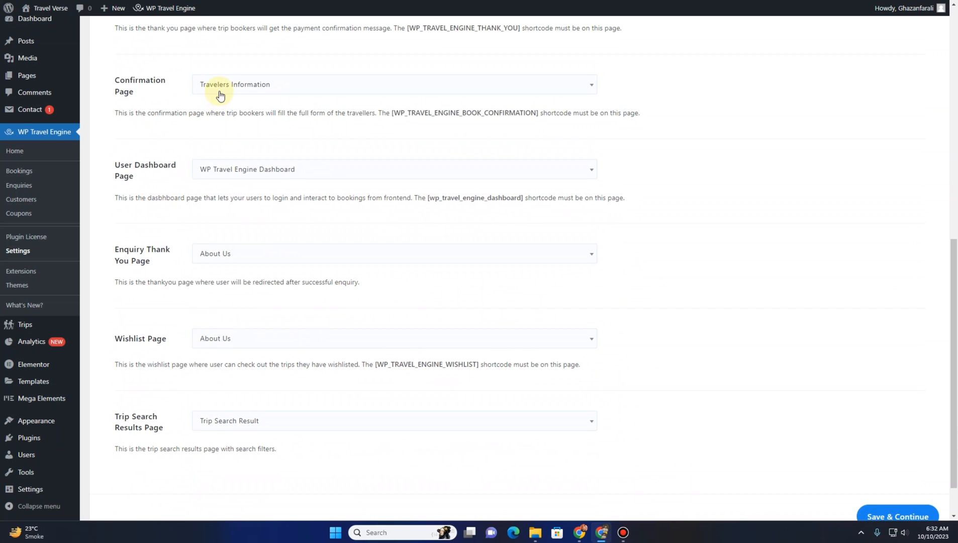
{"action": "left_click", "coordinate": [275, 92]}
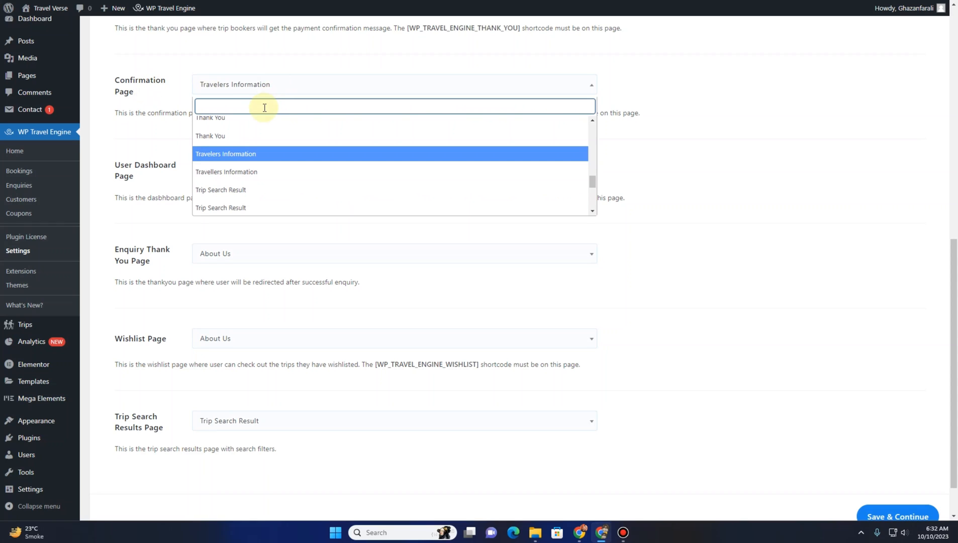
{"action": "type", "text": "conf"}
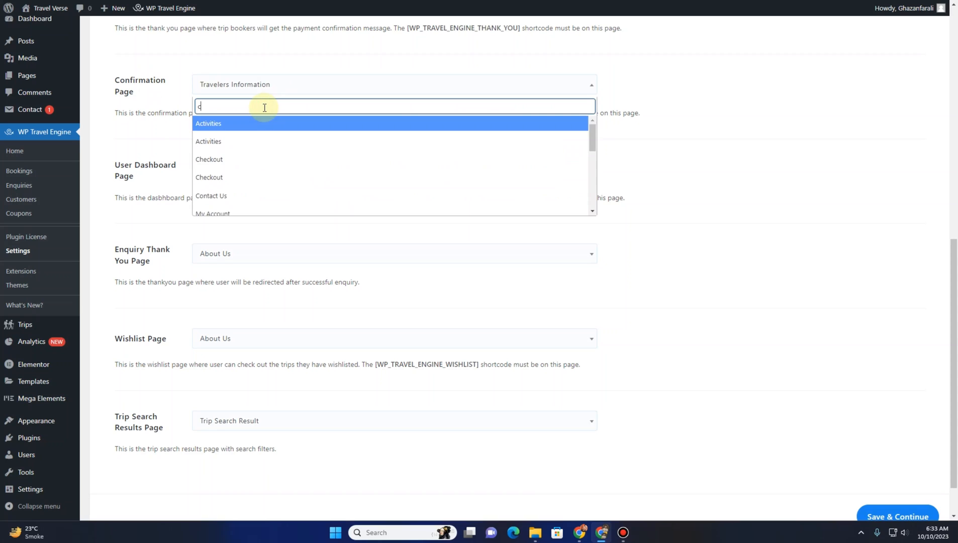
{"action": "key", "text": "BackSpace"}
{"action": "key", "text": "BackSpace"}
{"action": "key", "text": "BackSpace"}
{"action": "key", "text": "BackSpace"}
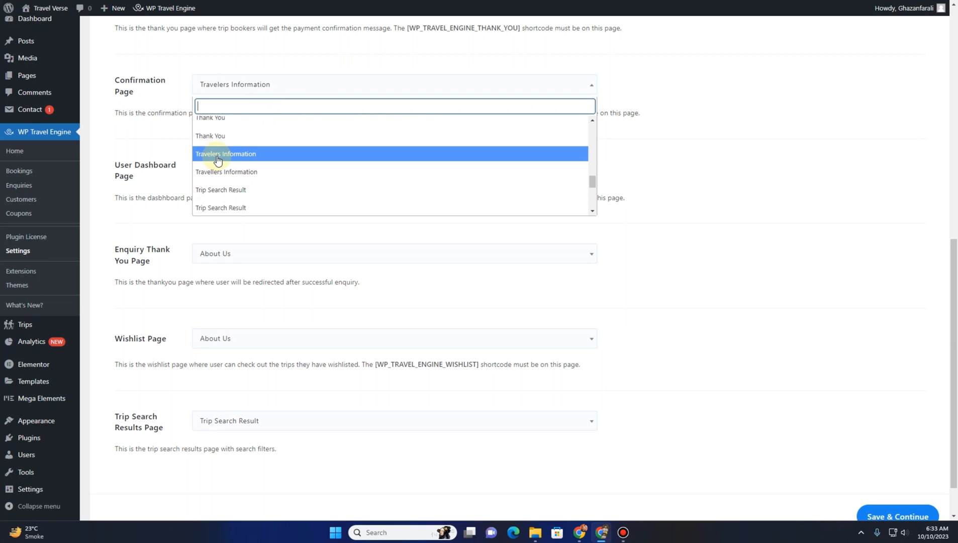
{"action": "left_click", "coordinate": [217, 160]}
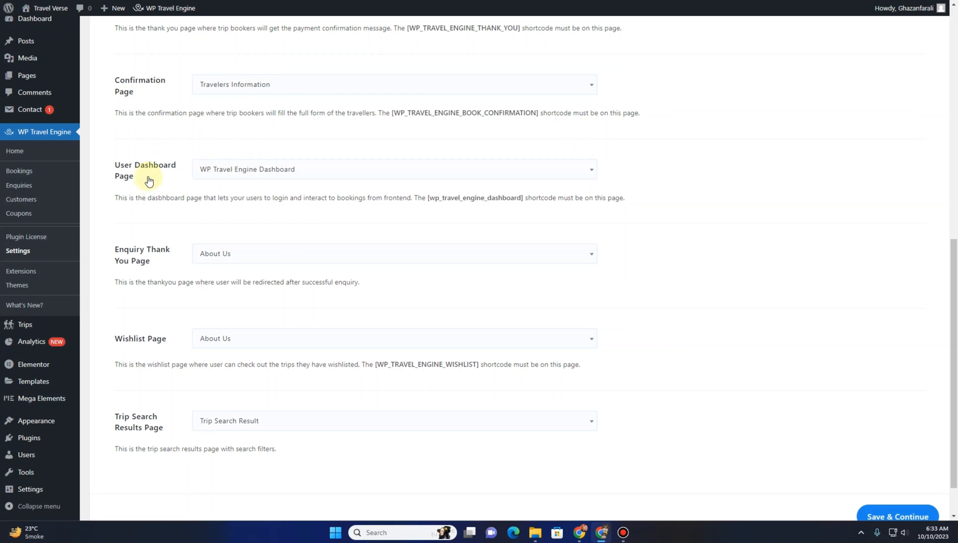
Set the Enquiry Thank You Page setting to the Enquiry Thank You Page
{"action": "scroll", "coordinate": [147, 184], "scroll_direction": "down", "scroll_amount": 1}
{"action": "scroll", "coordinate": [146, 184], "scroll_direction": "down", "scroll_amount": 1}
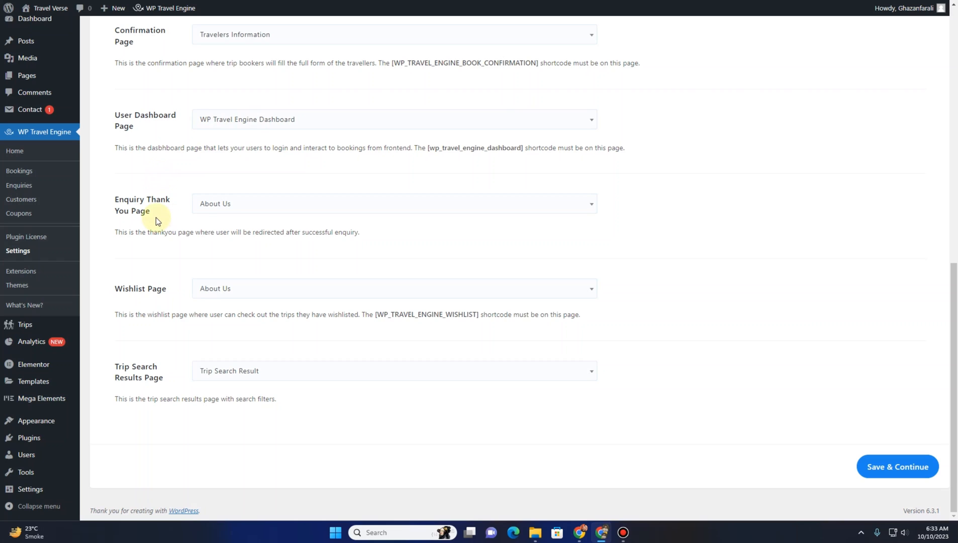
{"action": "left_click", "coordinate": [224, 204]}
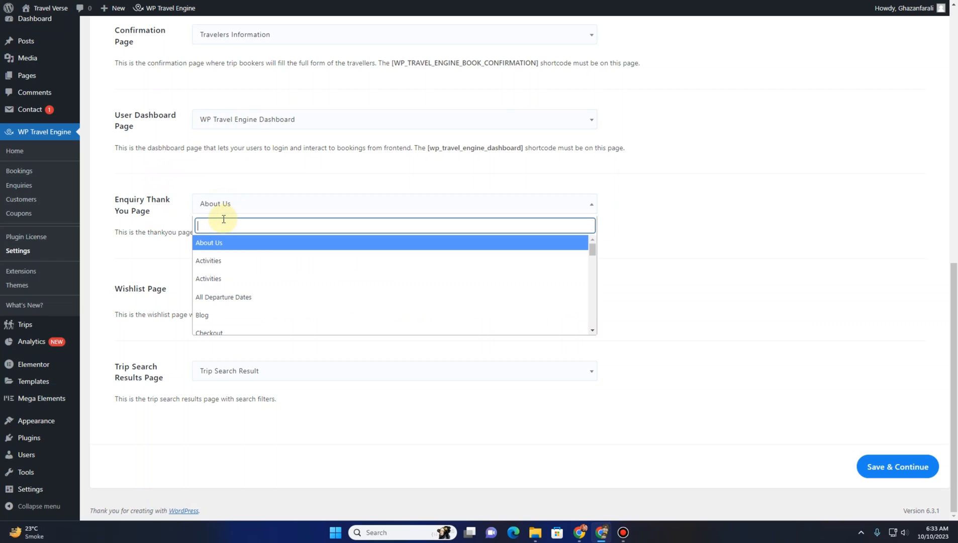
{"action": "type", "text": "Thanky"}
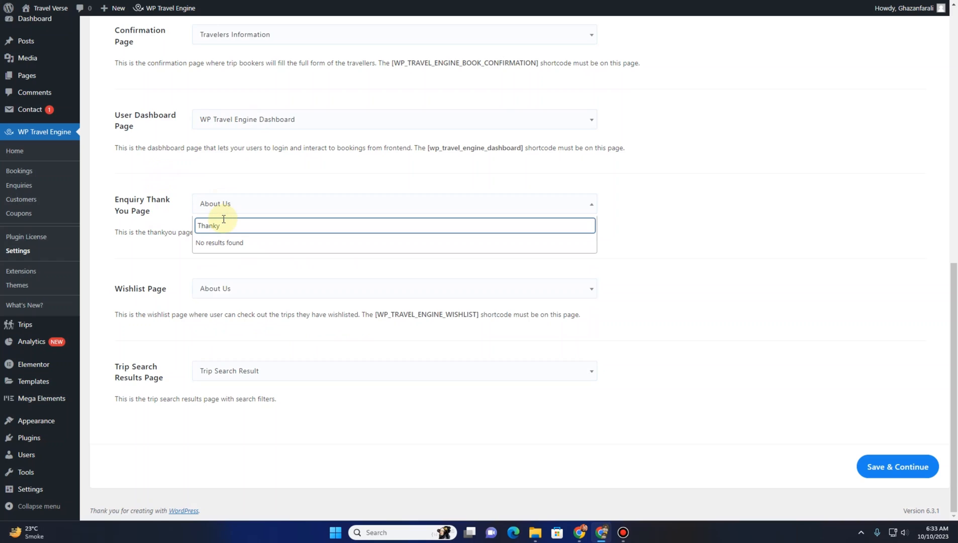
{"action": "key", "text": "BackSpace"}
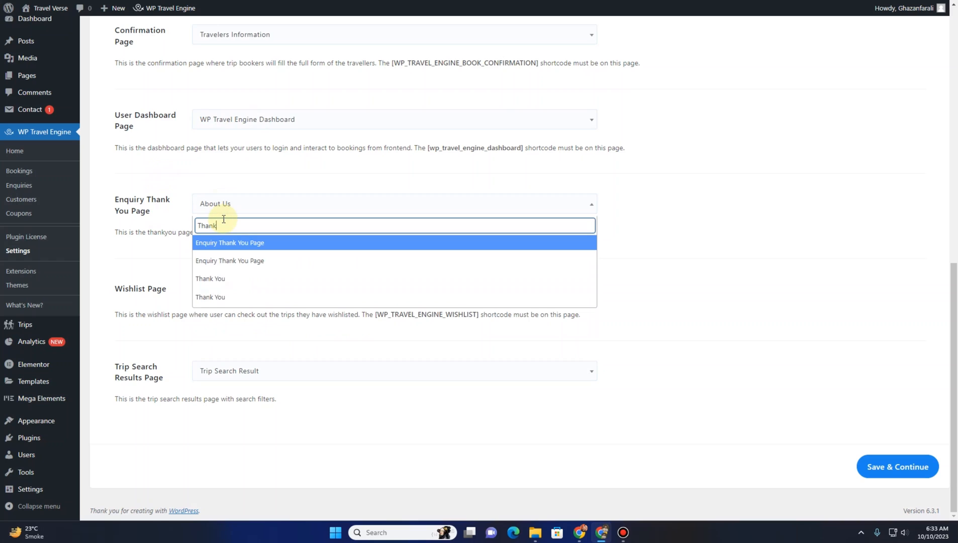
{"action": "left_click", "coordinate": [243, 263]}
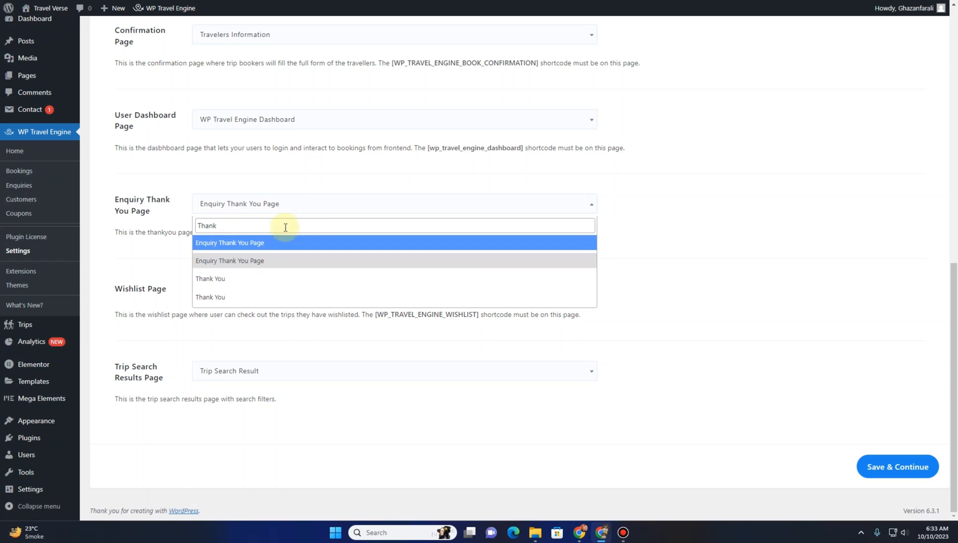
{"action": "left_click", "coordinate": [171, 250]}
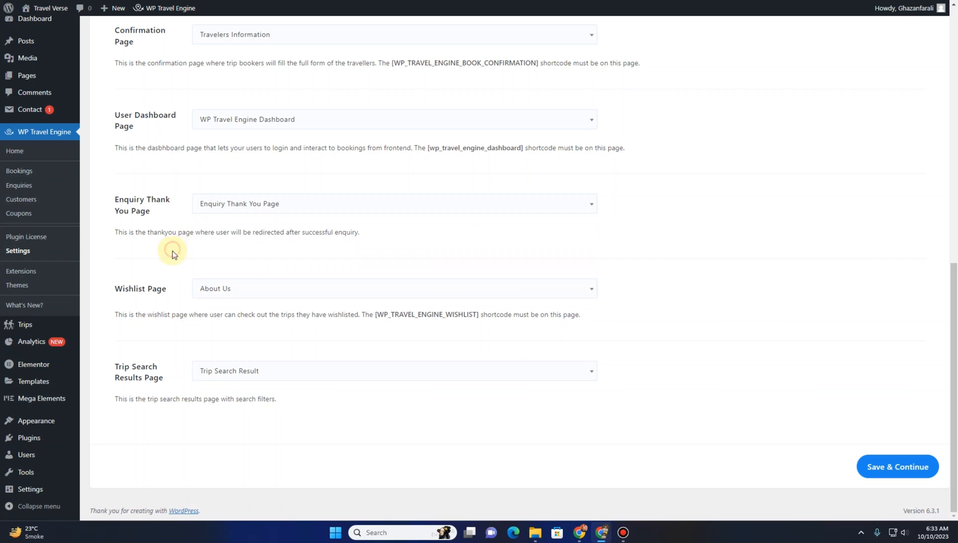
Set the Wishlist Page setting to Wishlist and save the page settings
{"action": "left_click", "coordinate": [252, 296]}
{"action": "type", "text": "wish"}
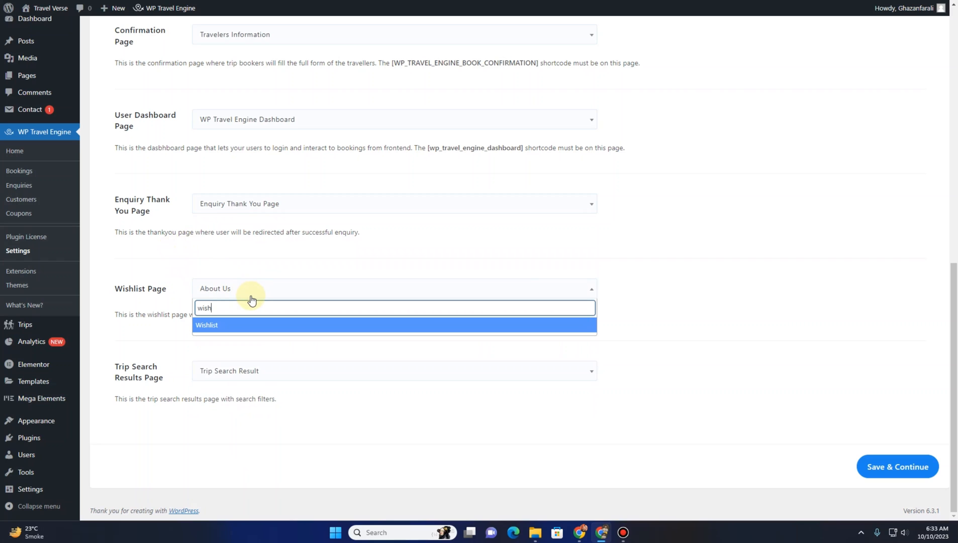
{"action": "left_click", "coordinate": [224, 325]}
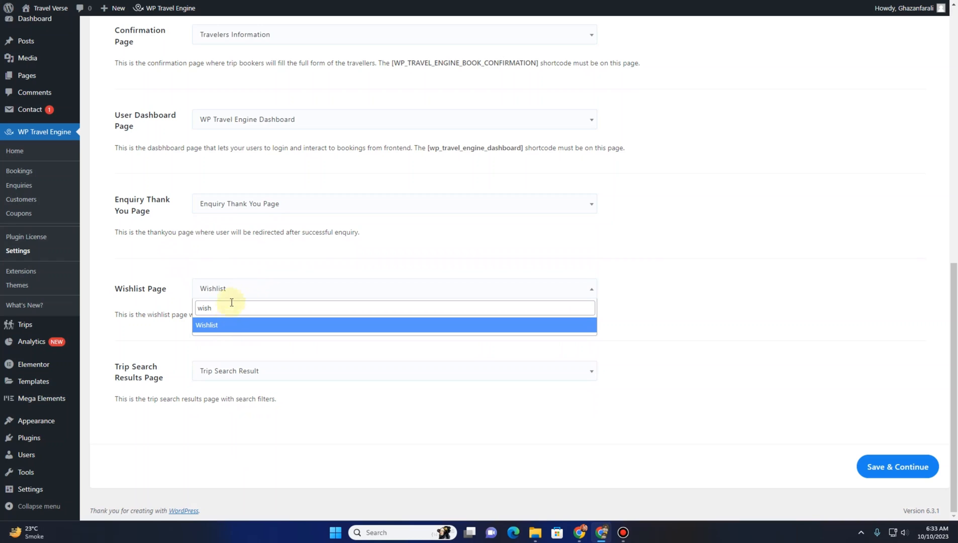
{"action": "left_click", "coordinate": [163, 346]}
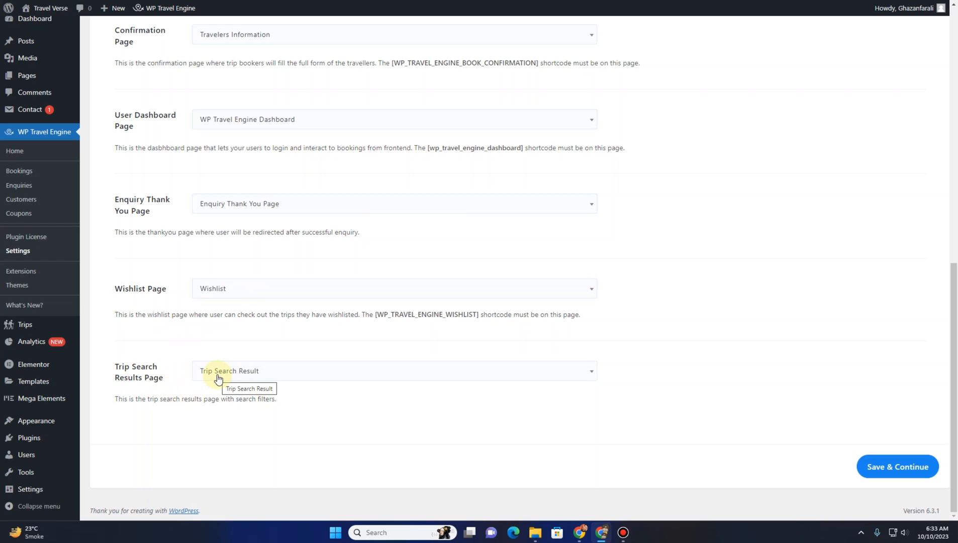
{"action": "left_click", "coordinate": [904, 475]}
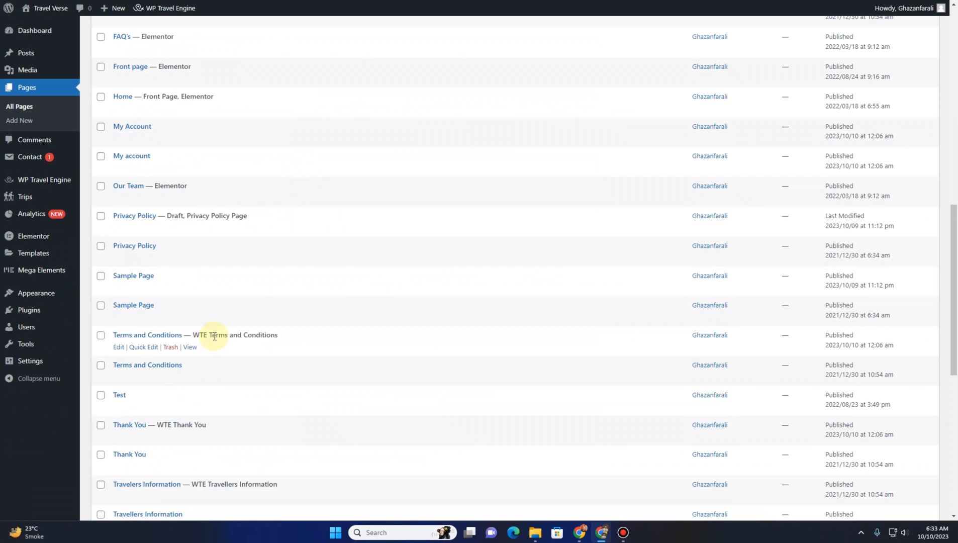
Move the draft page Elementor #2977 to the Trash
{"action": "scroll", "coordinate": [160, 261], "scroll_direction": "up", "scroll_amount": 10}
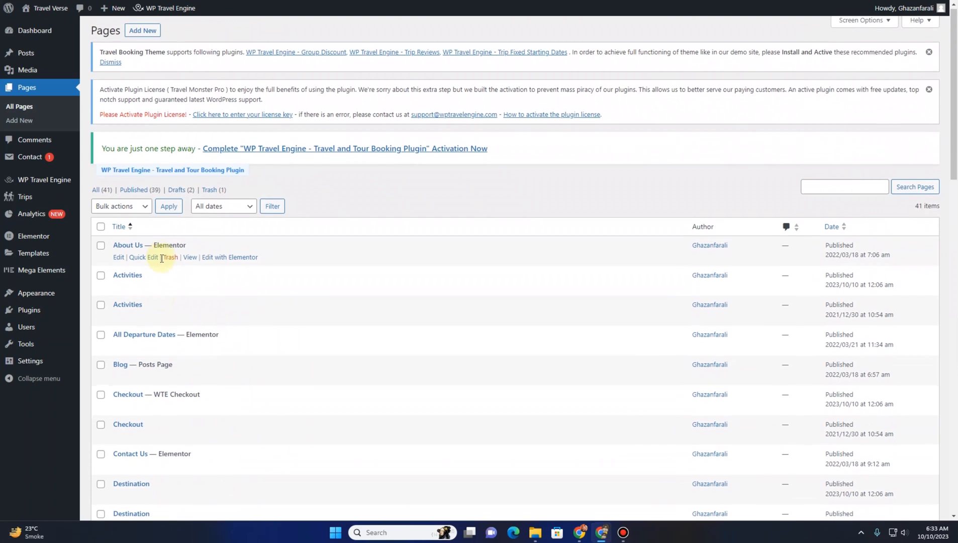
{"action": "scroll", "coordinate": [161, 258], "scroll_direction": "down", "scroll_amount": 2}
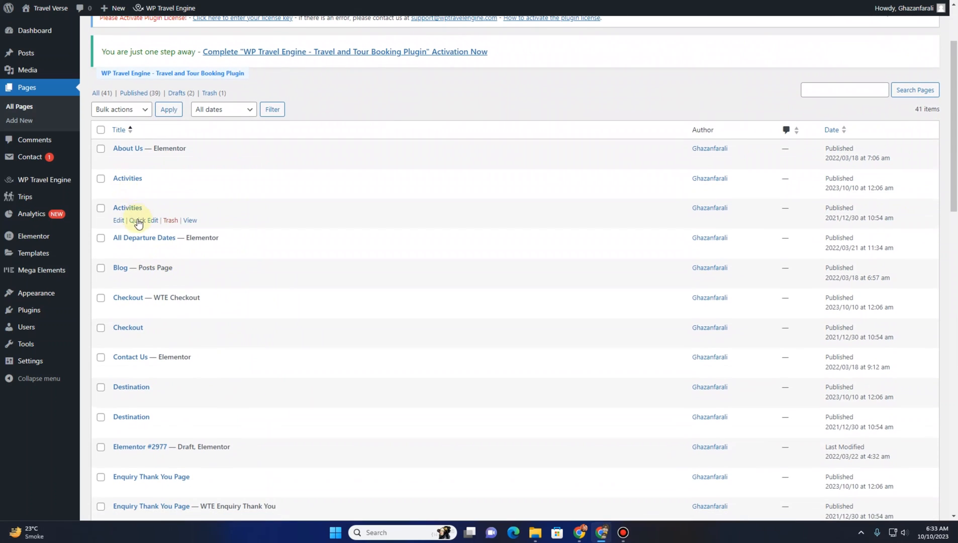
{"action": "scroll", "coordinate": [136, 221], "scroll_direction": "down", "scroll_amount": 5}
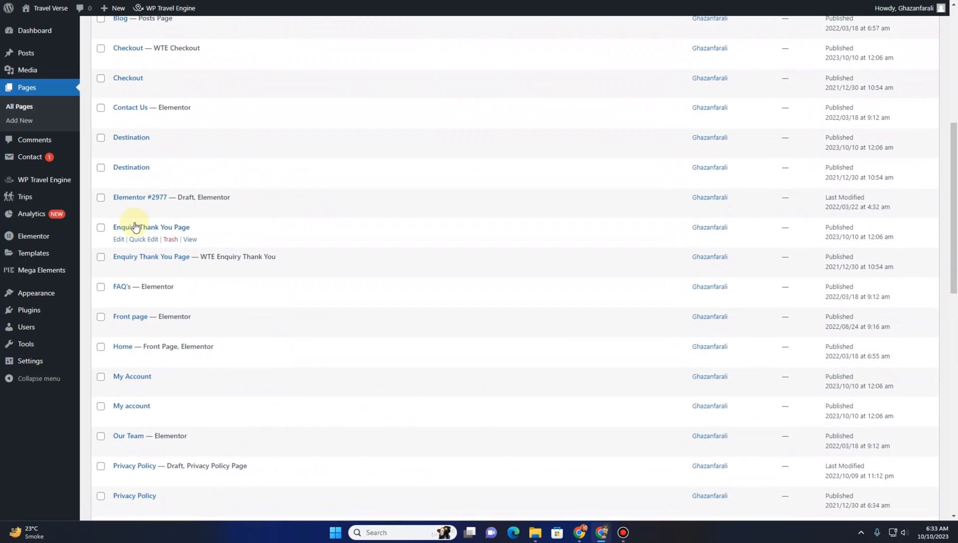
{"action": "mouse_move", "coordinate": [173, 210]}
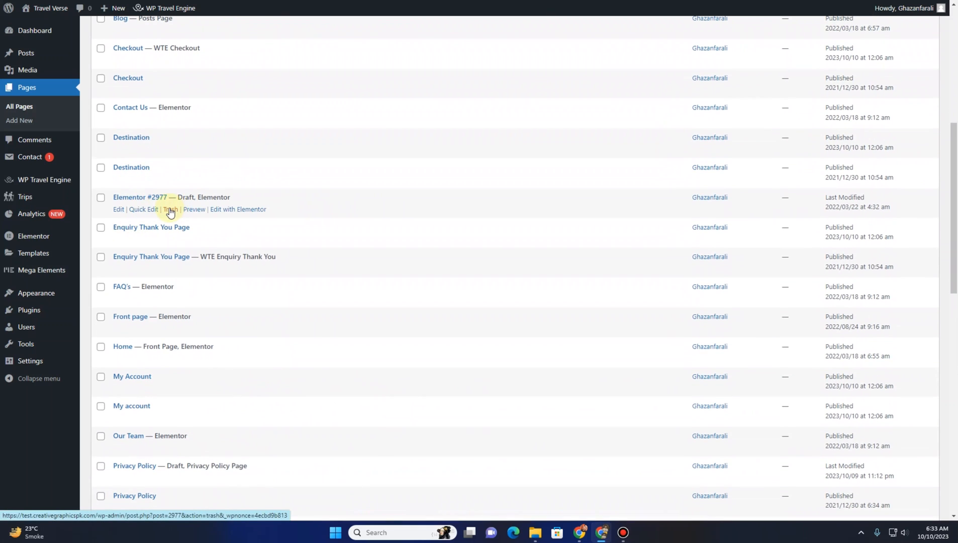
{"action": "left_click", "coordinate": [170, 209]}
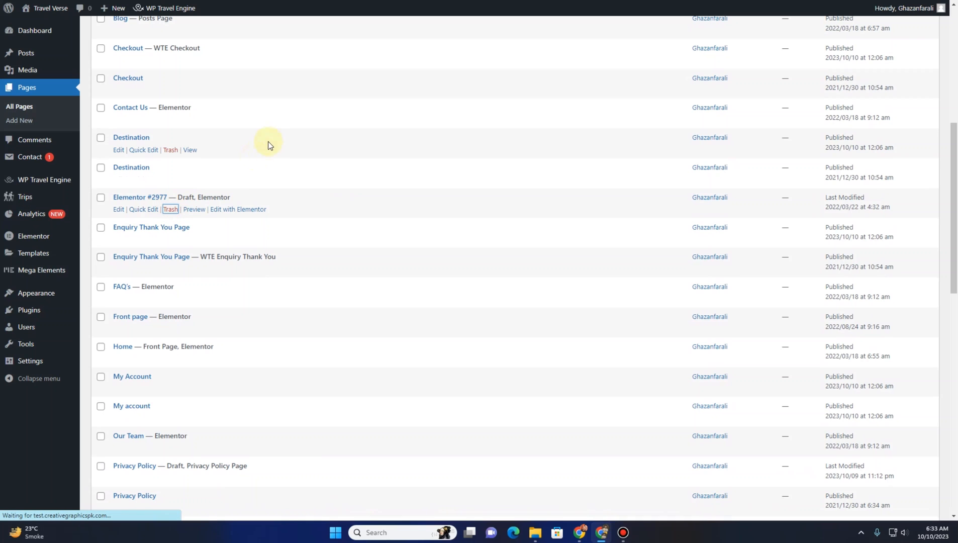
Select the duplicate Checkout, Enquiry Thank You Page, My account, Privacy Policy draft, Sample Page, Terms and Conditions, Test and Thank You pages
{"action": "scroll", "coordinate": [214, 292], "scroll_direction": "down", "scroll_amount": 2}
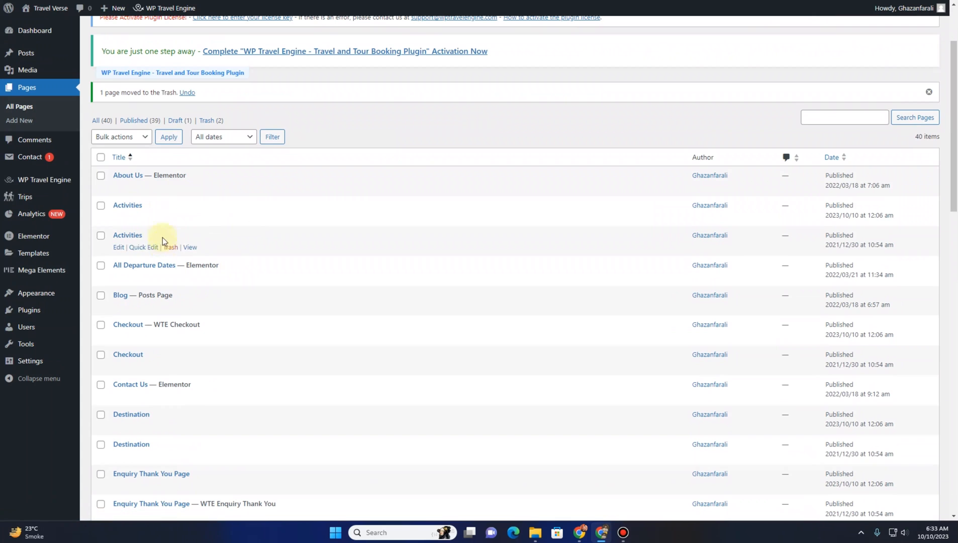
{"action": "scroll", "coordinate": [162, 218], "scroll_direction": "down", "scroll_amount": 2}
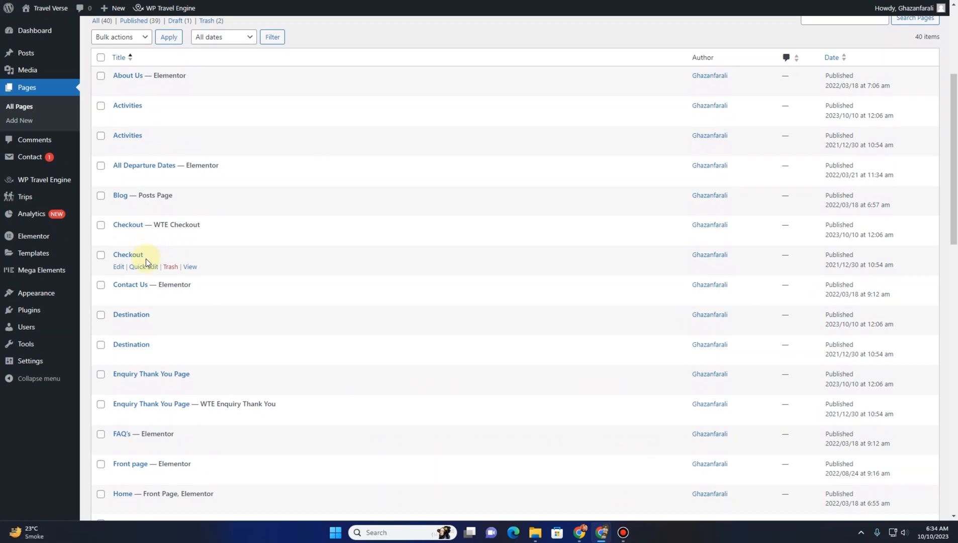
{"action": "left_click", "coordinate": [101, 255]}
{"action": "scroll", "coordinate": [101, 251], "scroll_direction": "down", "scroll_amount": 3}
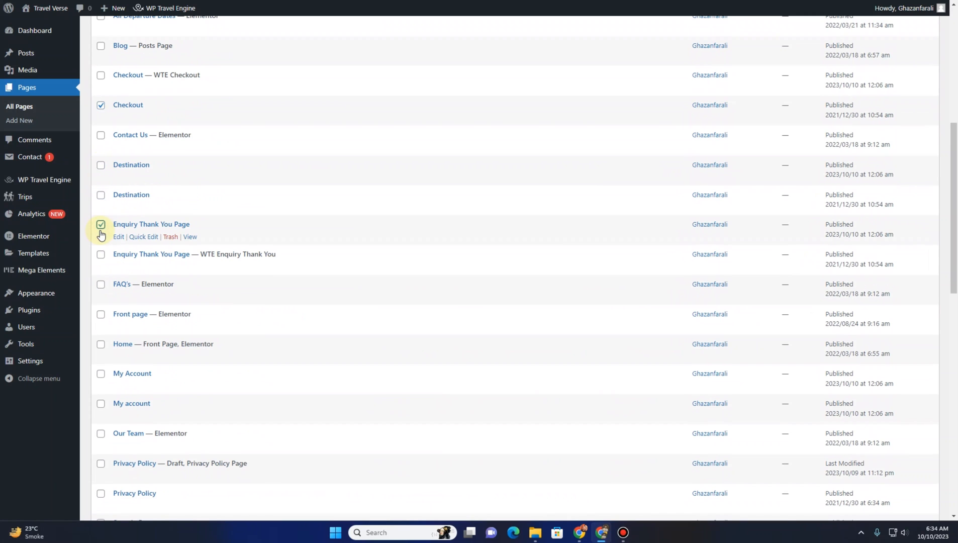
{"action": "scroll", "coordinate": [101, 236], "scroll_direction": "down", "scroll_amount": 3}
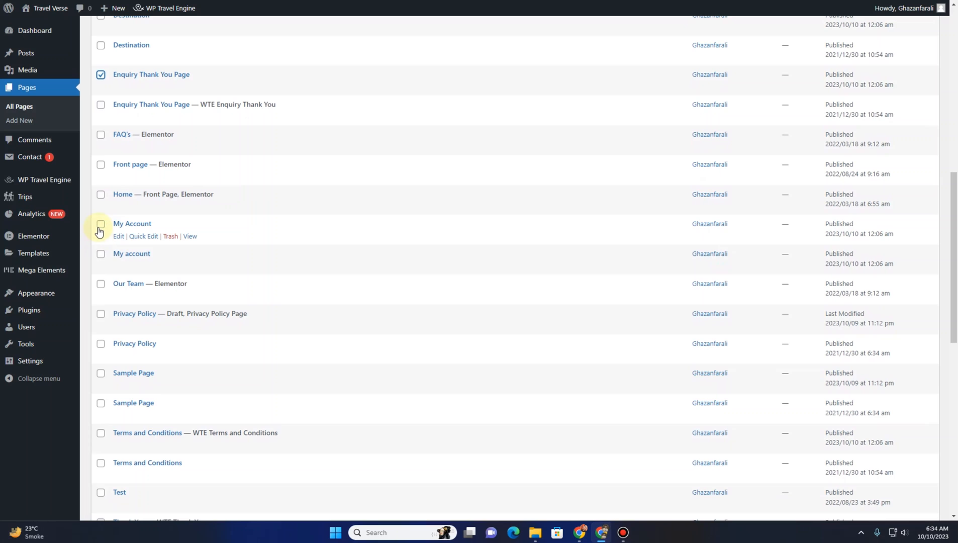
{"action": "left_click", "coordinate": [100, 252]}
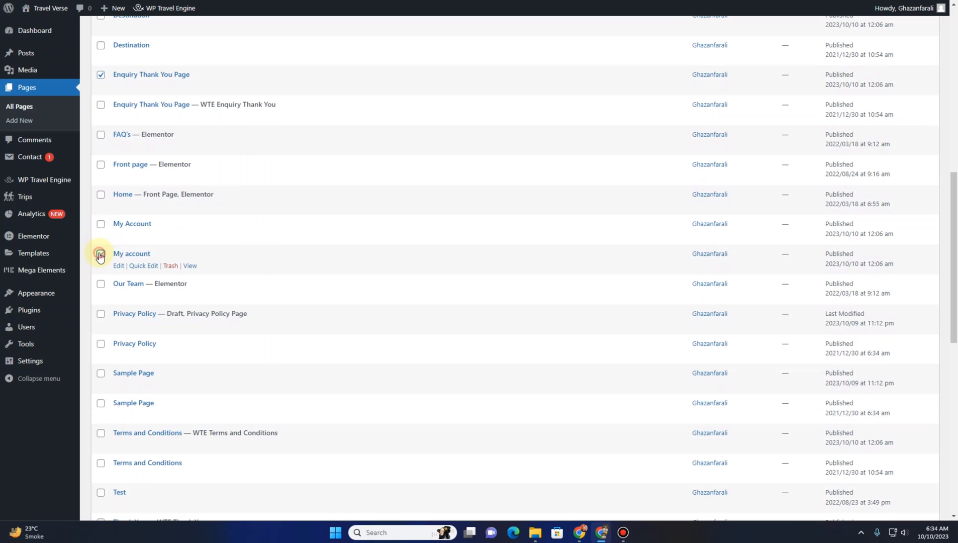
{"action": "scroll", "coordinate": [100, 249], "scroll_direction": "down", "scroll_amount": 2}
{"action": "left_click", "coordinate": [101, 213]}
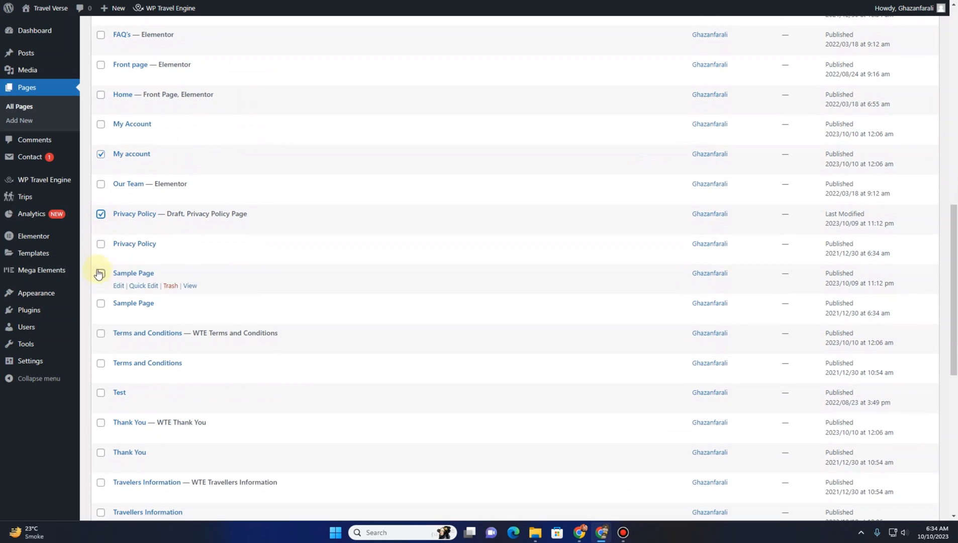
{"action": "left_click", "coordinate": [101, 273]}
{"action": "left_click", "coordinate": [100, 304]}
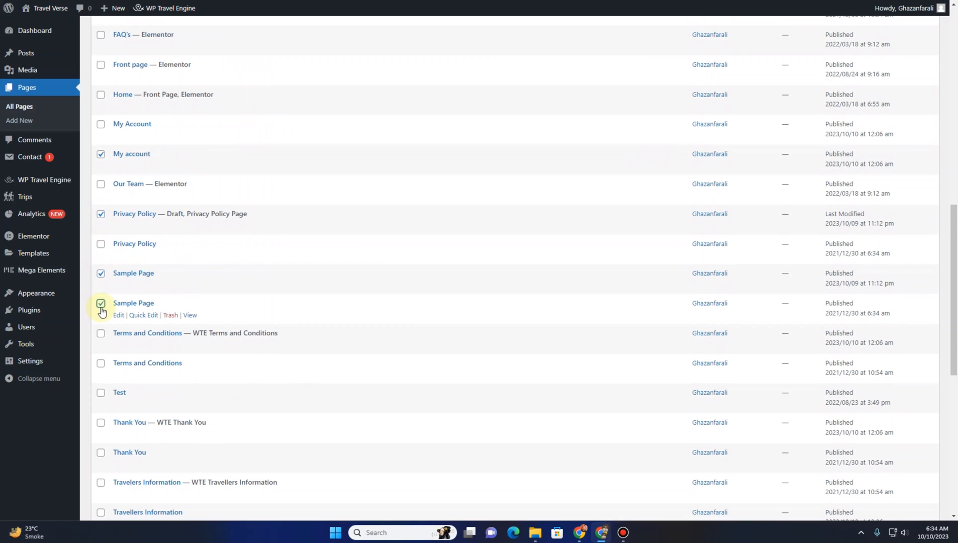
{"action": "scroll", "coordinate": [102, 311], "scroll_direction": "down", "scroll_amount": 2}
{"action": "left_click", "coordinate": [101, 263]}
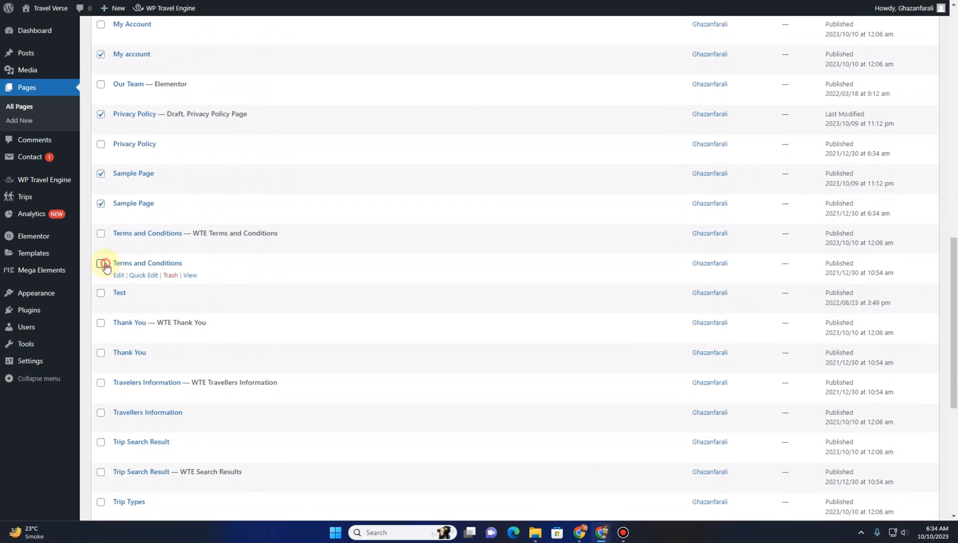
{"action": "scroll", "coordinate": [104, 298], "scroll_direction": "down", "scroll_amount": 1}
{"action": "left_click", "coordinate": [101, 303]}
Also select the duplicate Travellers Information, Trip Search Result and Trip Types pages, then move all selected pages to the Trash
{"action": "scroll", "coordinate": [103, 304], "scroll_direction": "down", "scroll_amount": 2}
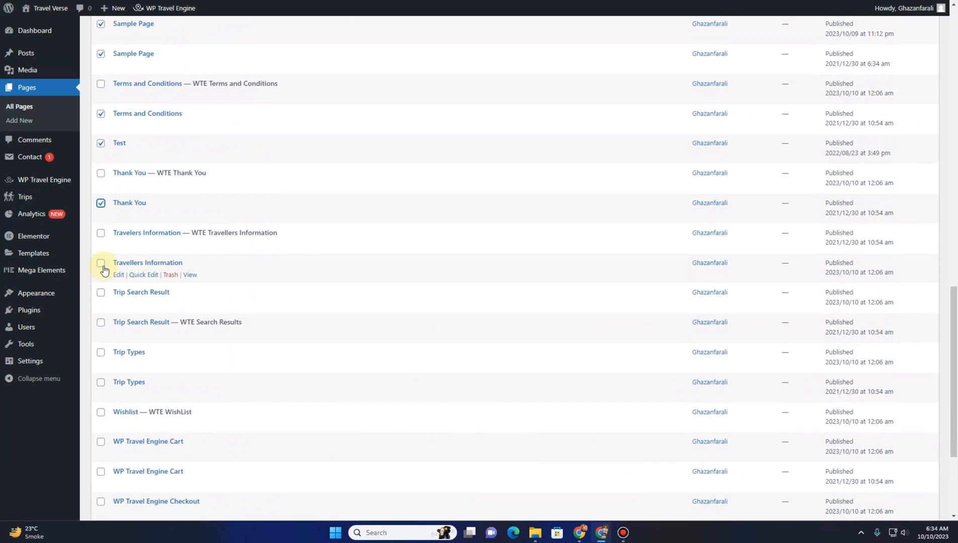
{"action": "left_click", "coordinate": [102, 265]}
{"action": "scroll", "coordinate": [103, 309], "scroll_direction": "down", "scroll_amount": 1}
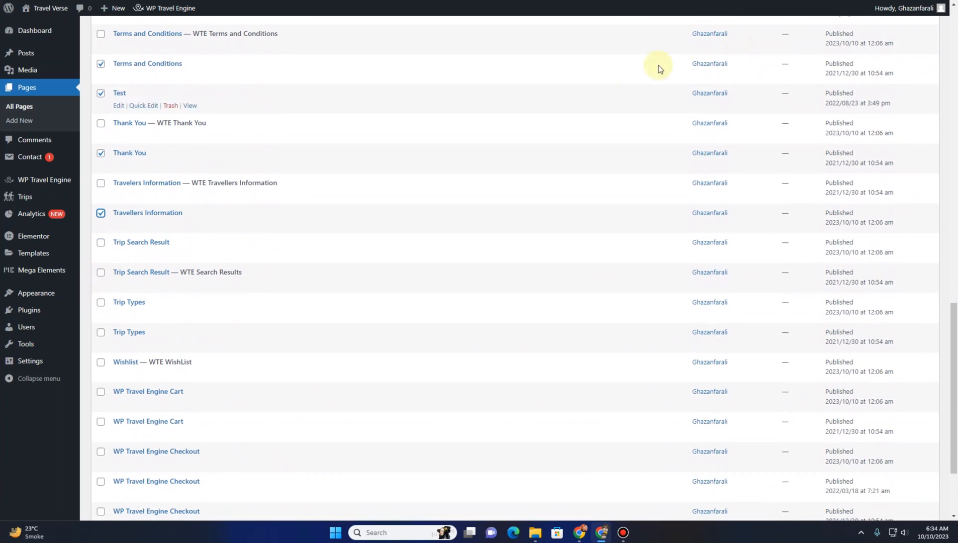
{"action": "left_click", "coordinate": [100, 244]}
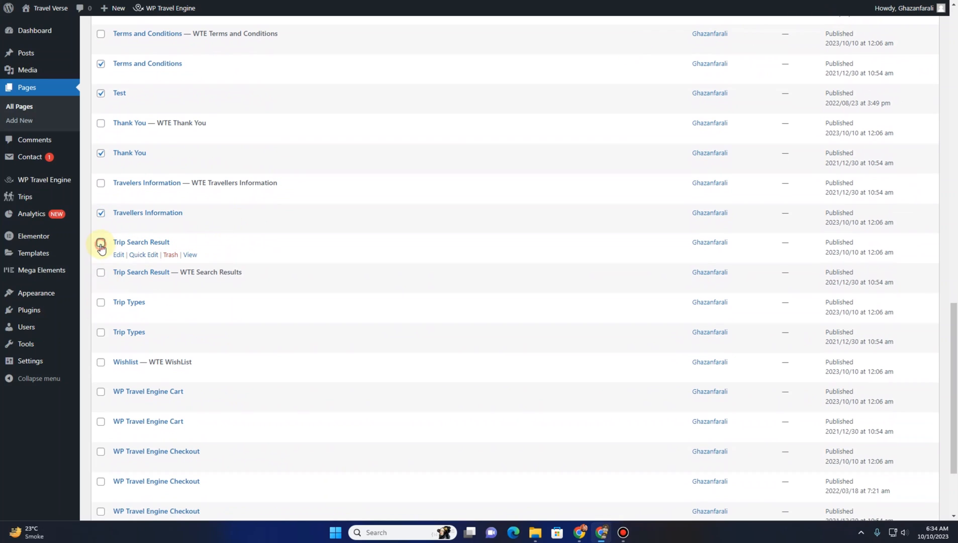
{"action": "left_click", "coordinate": [100, 303]}
{"action": "left_click", "coordinate": [99, 333]}
{"action": "scroll", "coordinate": [226, 307], "scroll_direction": "down", "scroll_amount": 3}
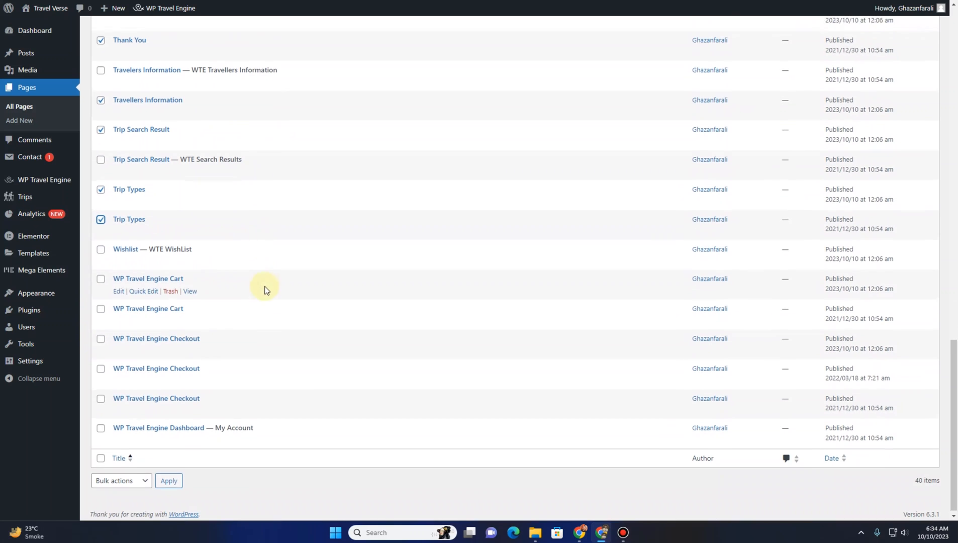
{"action": "left_click", "coordinate": [135, 478]}
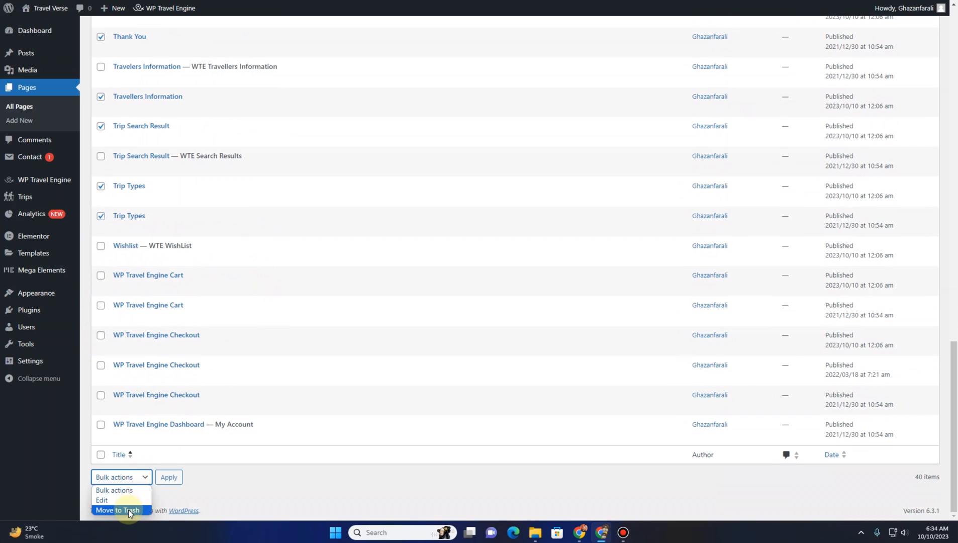
{"action": "left_click", "coordinate": [128, 509]}
{"action": "left_click", "coordinate": [170, 482]}
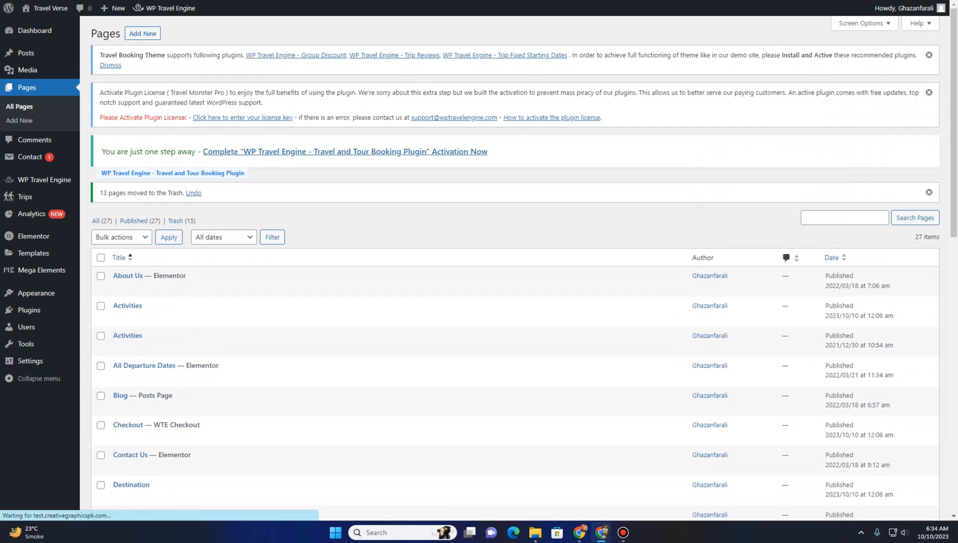
{"action": "left_click", "coordinate": [220, 237]}
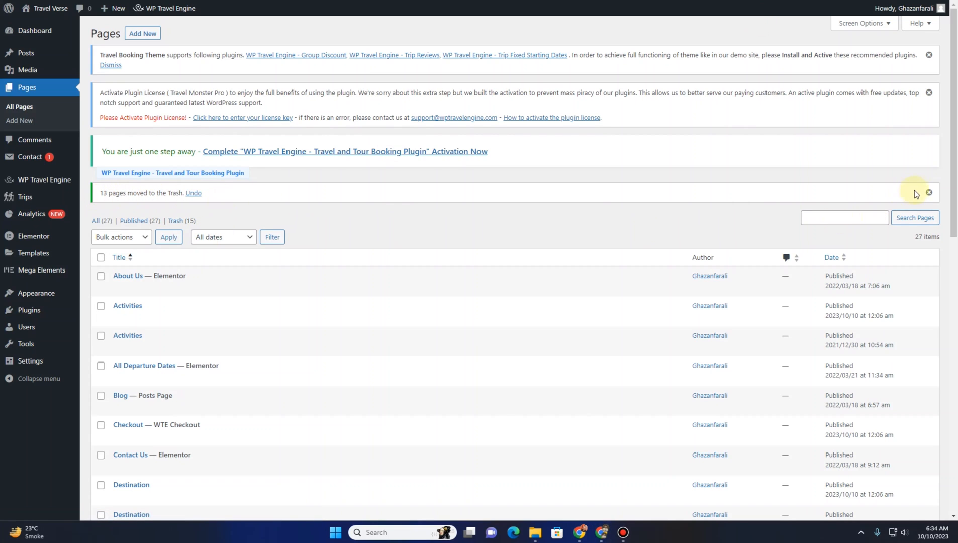
Dismiss the trash confirmation and plugin notices on the Pages screen
{"action": "left_click", "coordinate": [929, 192]}
{"action": "left_click", "coordinate": [928, 93]}
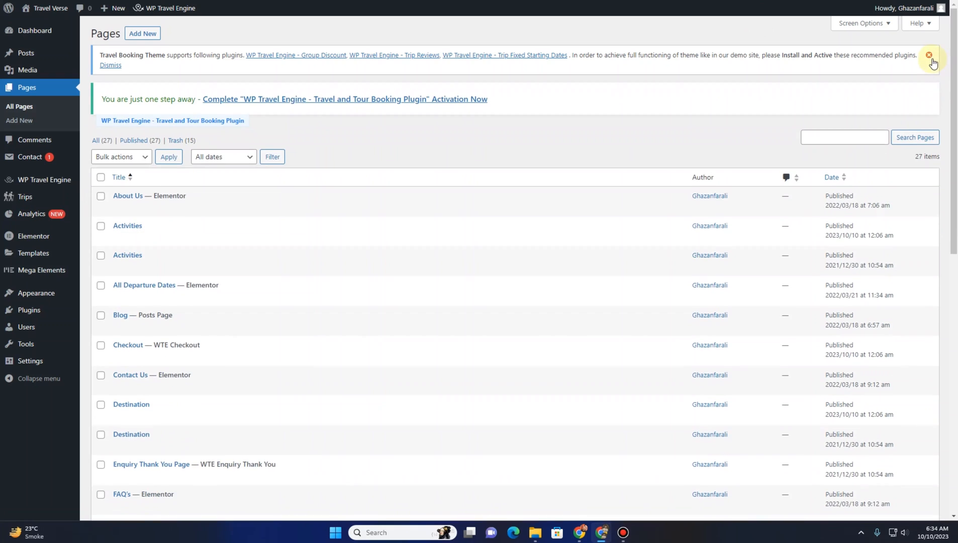
{"action": "left_click", "coordinate": [929, 55]}
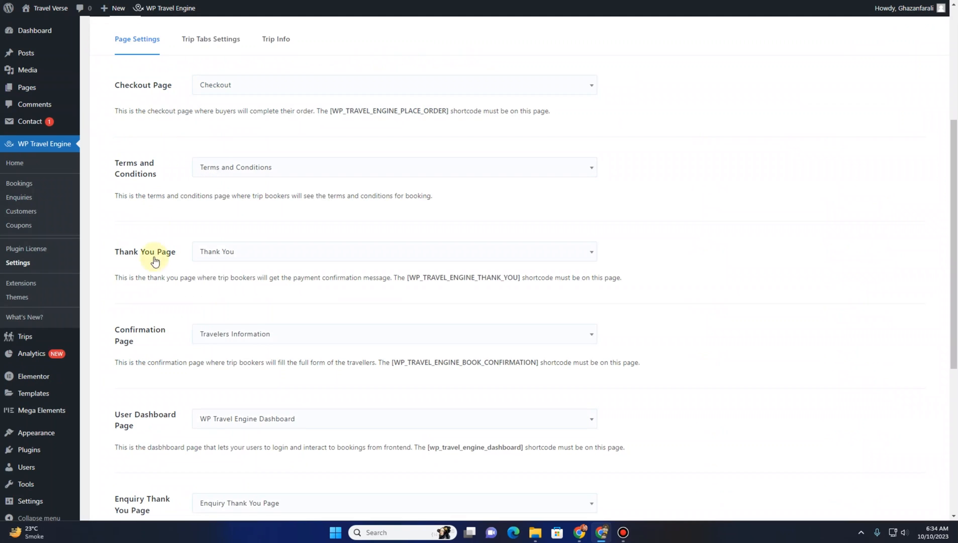
Open the Trip Tabs Settings section of the WP Travel Engine general settings
{"action": "scroll", "coordinate": [146, 261], "scroll_direction": "down", "scroll_amount": 6}
{"action": "scroll", "coordinate": [144, 258], "scroll_direction": "up", "scroll_amount": 10}
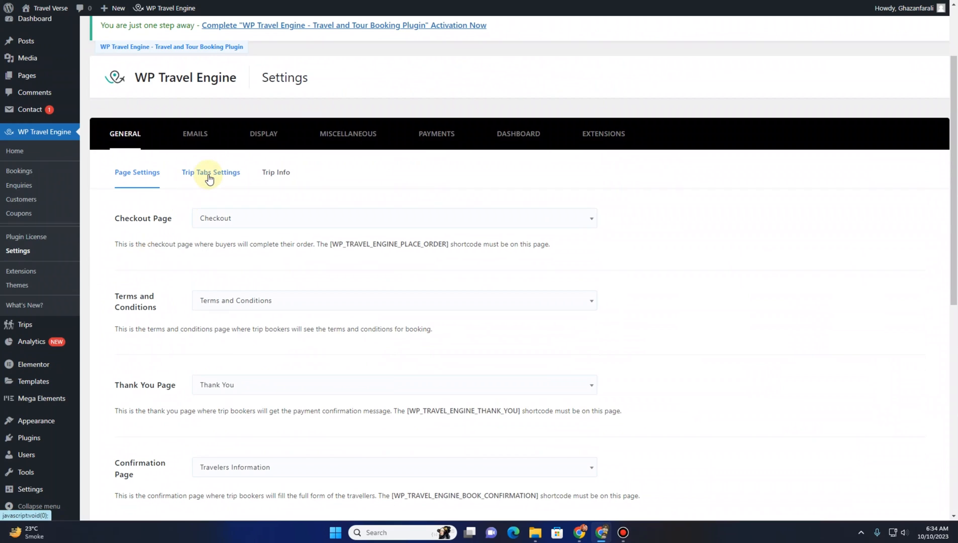
{"action": "left_click", "coordinate": [209, 179]}
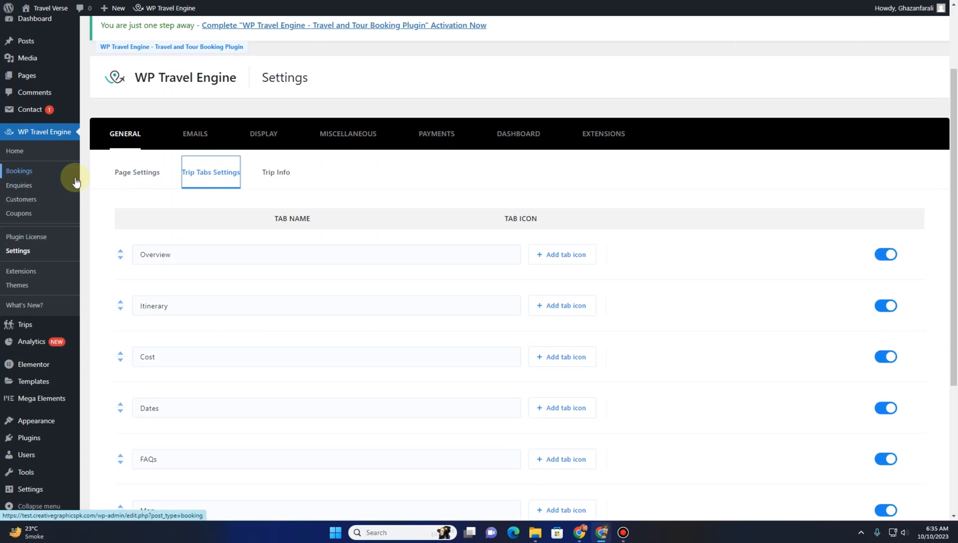
Open the Pakistan's Capital city trip for editing in a new browser tab
{"action": "mouse_move", "coordinate": [25, 325]}
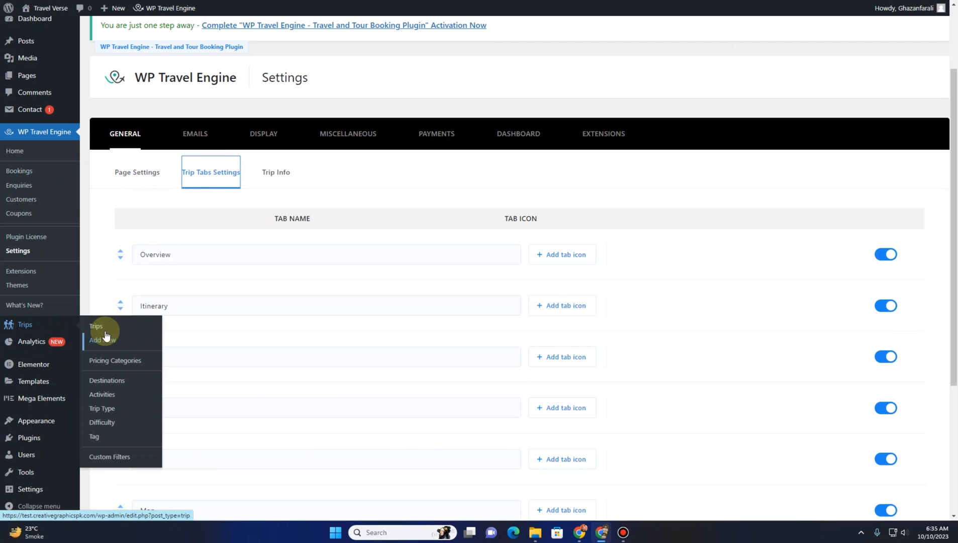
{"action": "right_click", "coordinate": [125, 330]}
{"action": "left_click", "coordinate": [126, 23]}
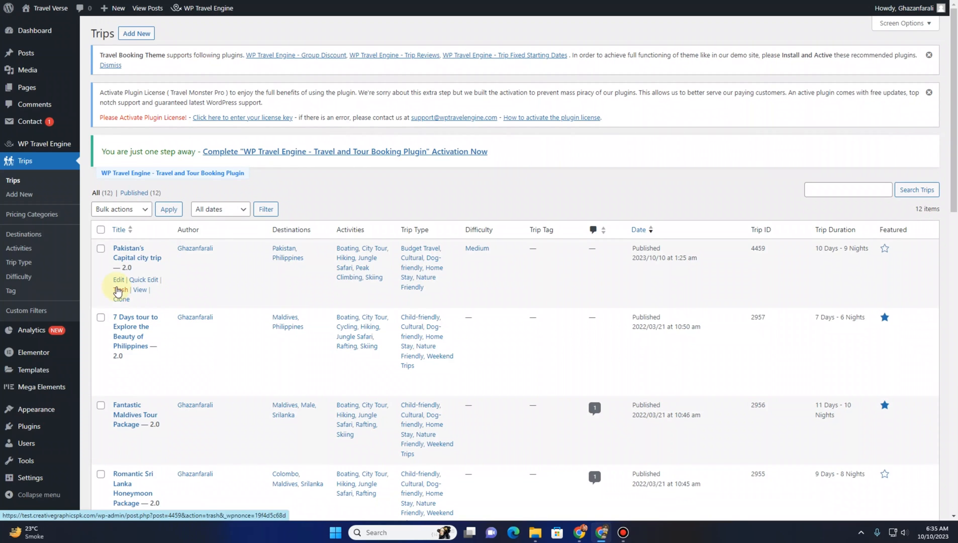
{"action": "left_click", "coordinate": [118, 279]}
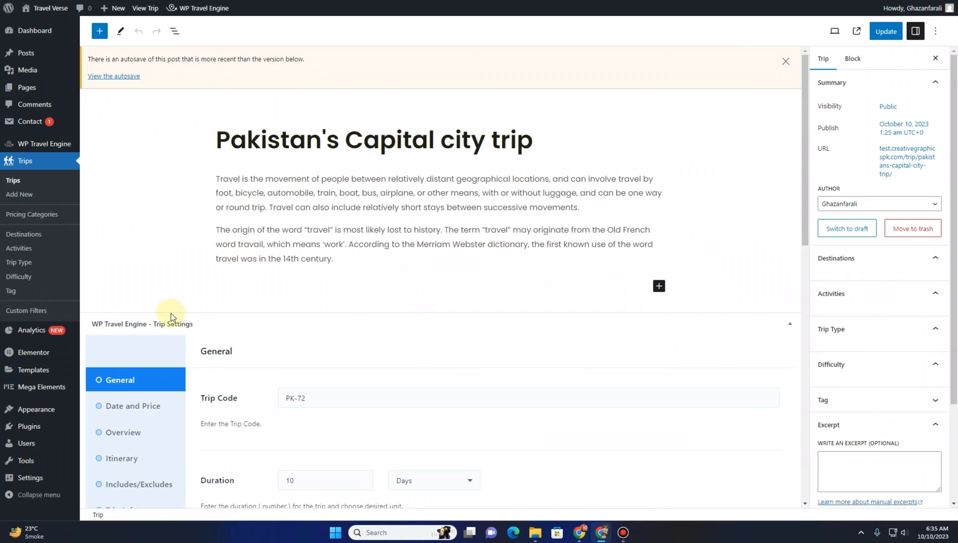
{"action": "scroll", "coordinate": [151, 271], "scroll_direction": "down", "scroll_amount": 5}
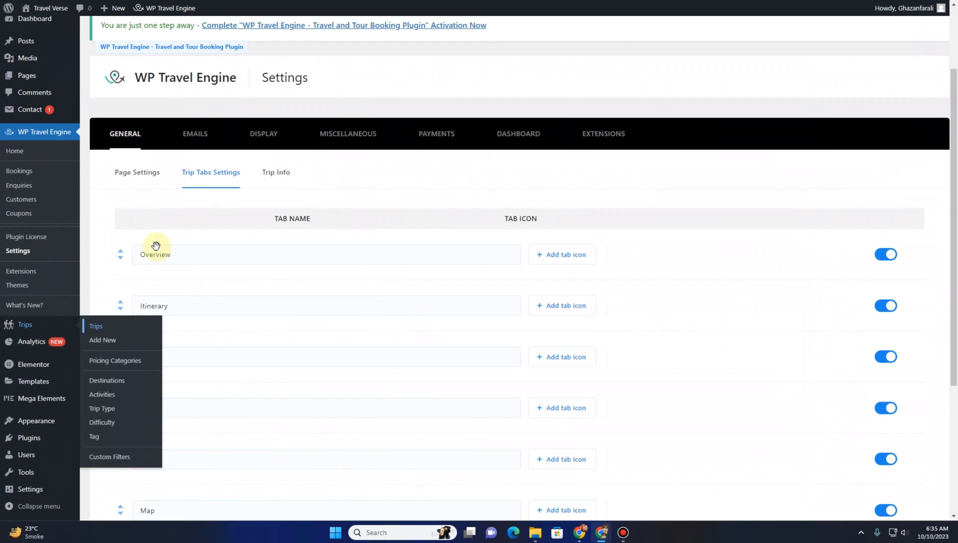
Add a new trip tab named Travel Type below the Review tab
{"action": "left_click", "coordinate": [171, 257]}
{"action": "left_click", "coordinate": [176, 310]}
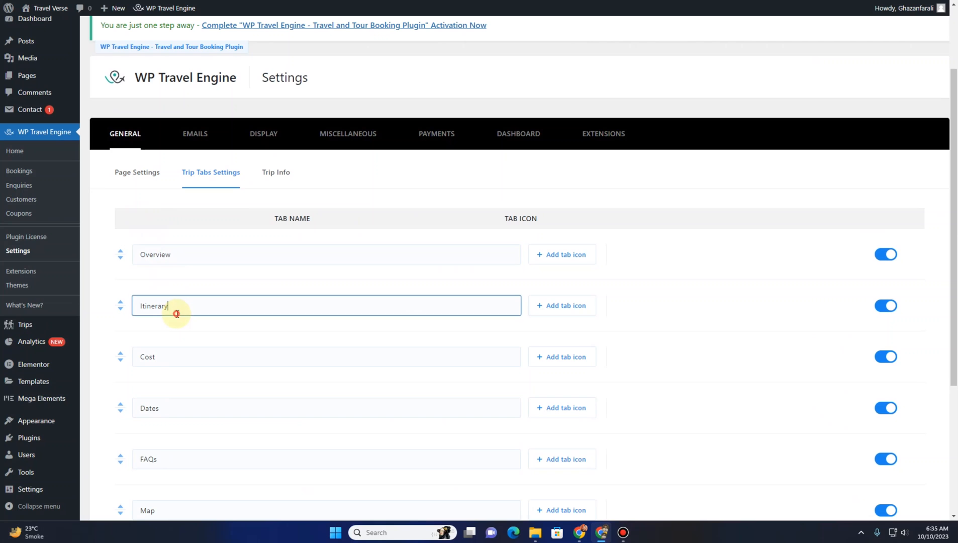
{"action": "scroll", "coordinate": [168, 390], "scroll_direction": "down", "scroll_amount": 1}
{"action": "scroll", "coordinate": [171, 414], "scroll_direction": "down", "scroll_amount": 2}
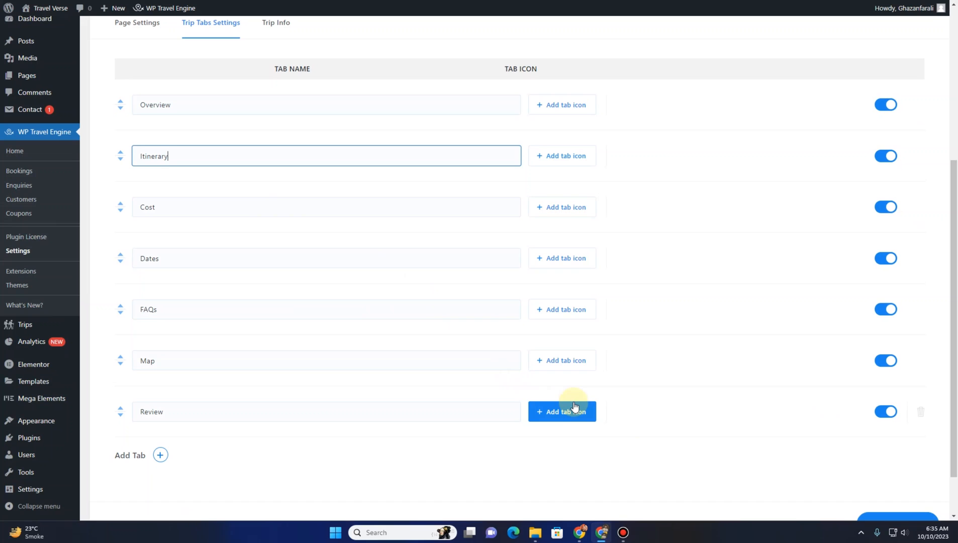
{"action": "scroll", "coordinate": [741, 470], "scroll_direction": "down", "scroll_amount": 1}
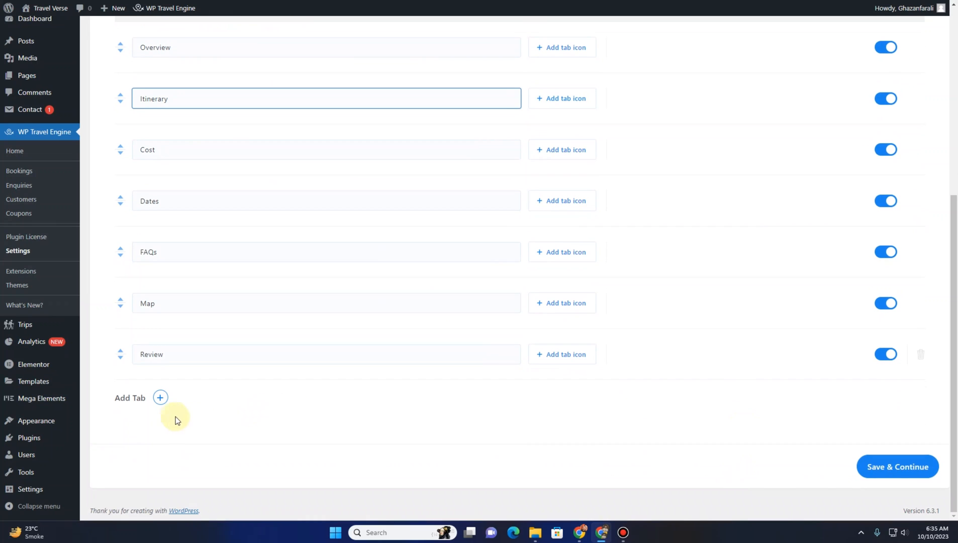
{"action": "left_click", "coordinate": [160, 406]}
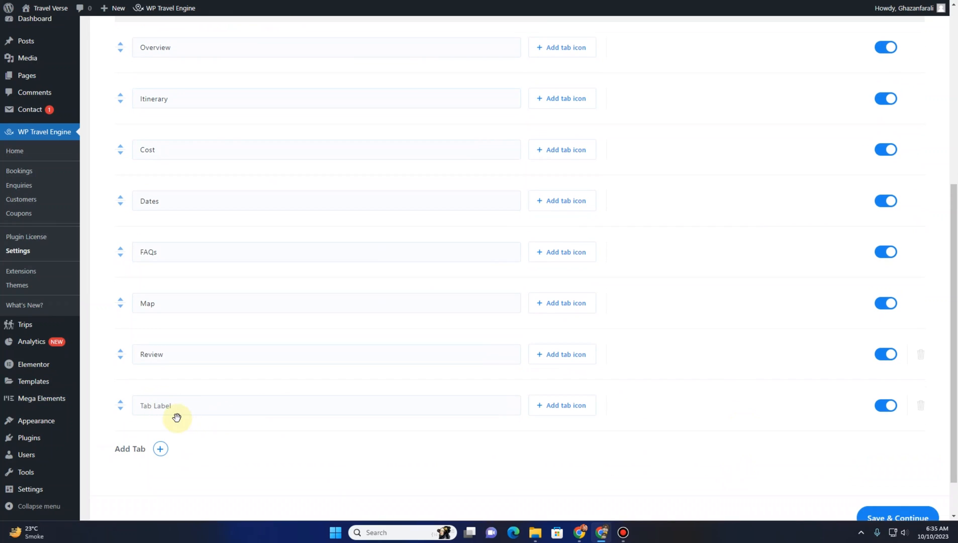
{"action": "left_click", "coordinate": [181, 408]}
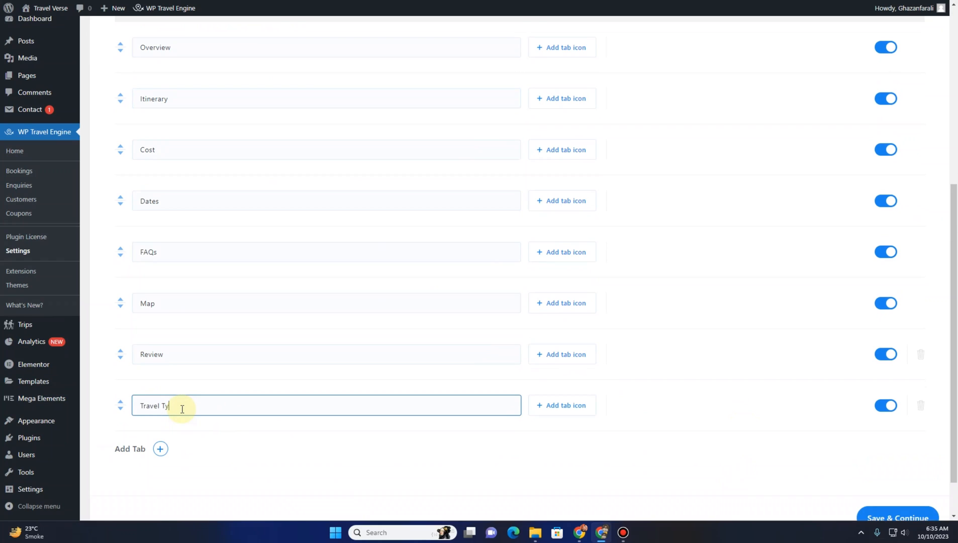
Choose an icon for the Travel Type tab and save the trip tab settings
{"action": "left_click", "coordinate": [551, 407]}
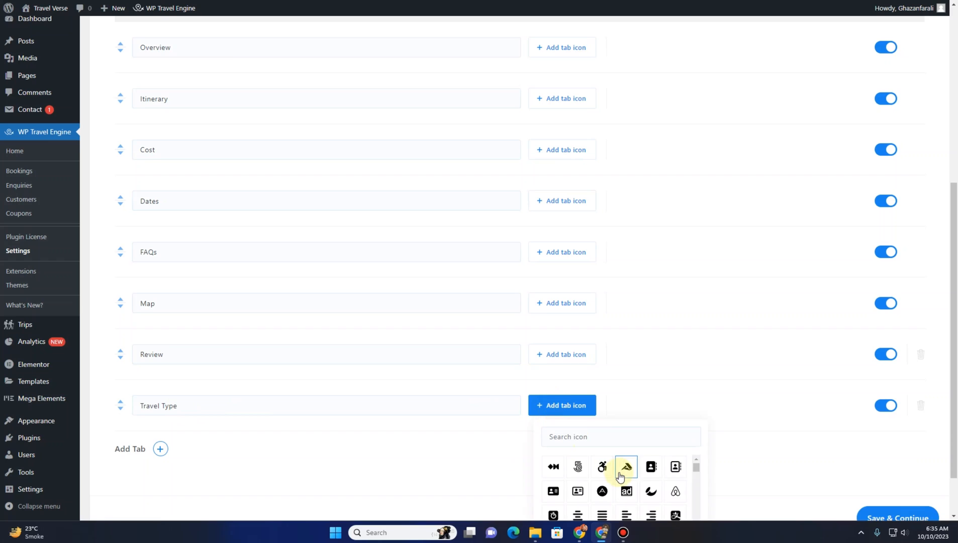
{"action": "scroll", "coordinate": [638, 481], "scroll_direction": "down", "scroll_amount": 3}
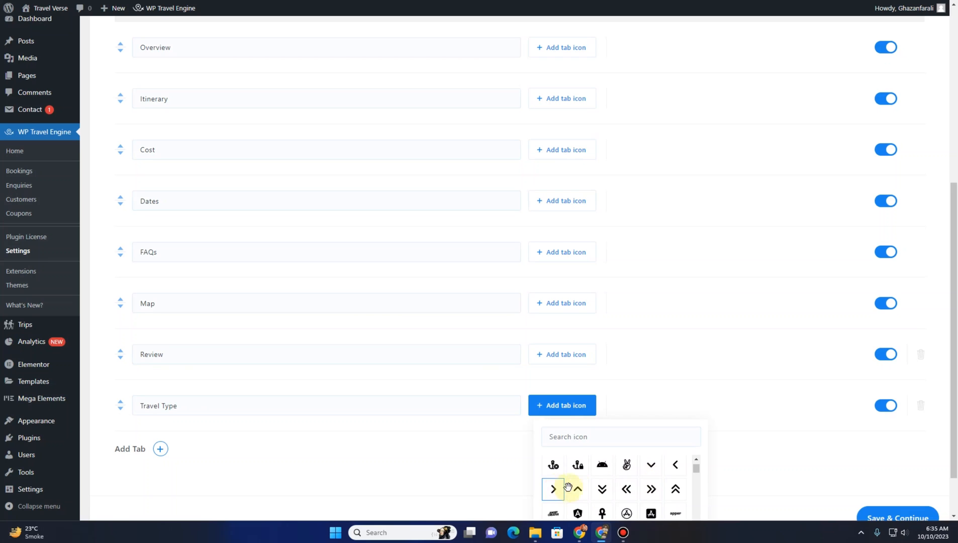
{"action": "scroll", "coordinate": [568, 486], "scroll_direction": "down", "scroll_amount": 2}
{"action": "left_click", "coordinate": [577, 464]}
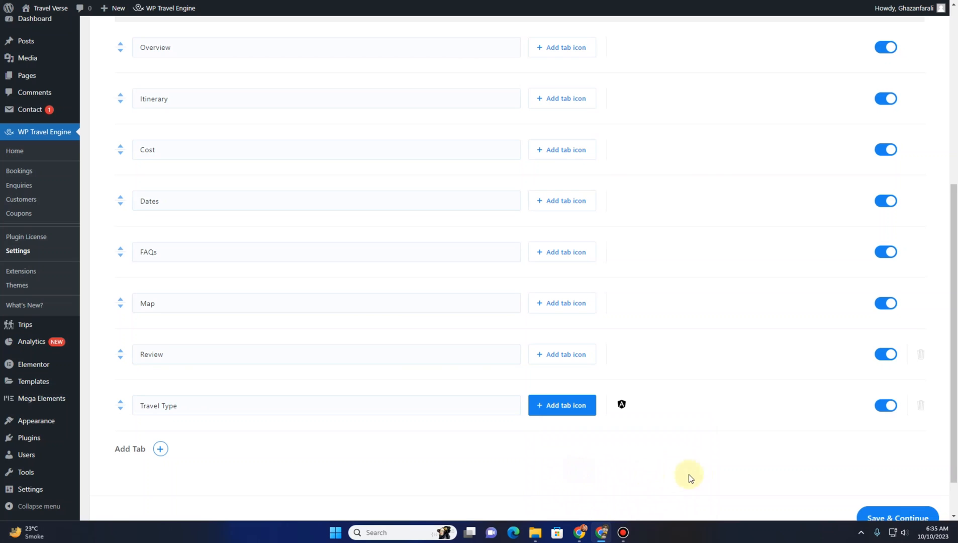
{"action": "scroll", "coordinate": [804, 477], "scroll_direction": "down", "scroll_amount": 1}
{"action": "left_click", "coordinate": [897, 472]}
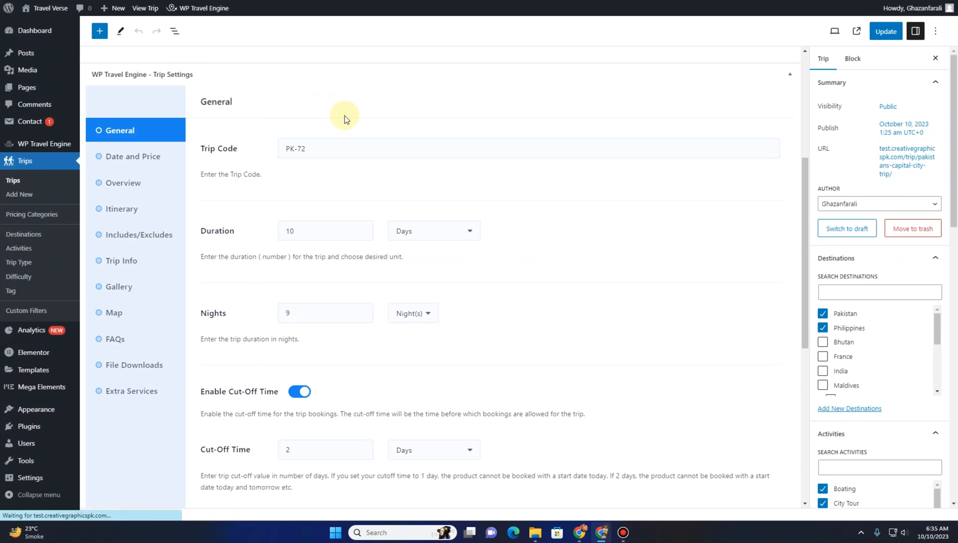
Examine the trip's settings sections in the trip editor
{"action": "scroll", "coordinate": [203, 259], "scroll_direction": "down", "scroll_amount": 8}
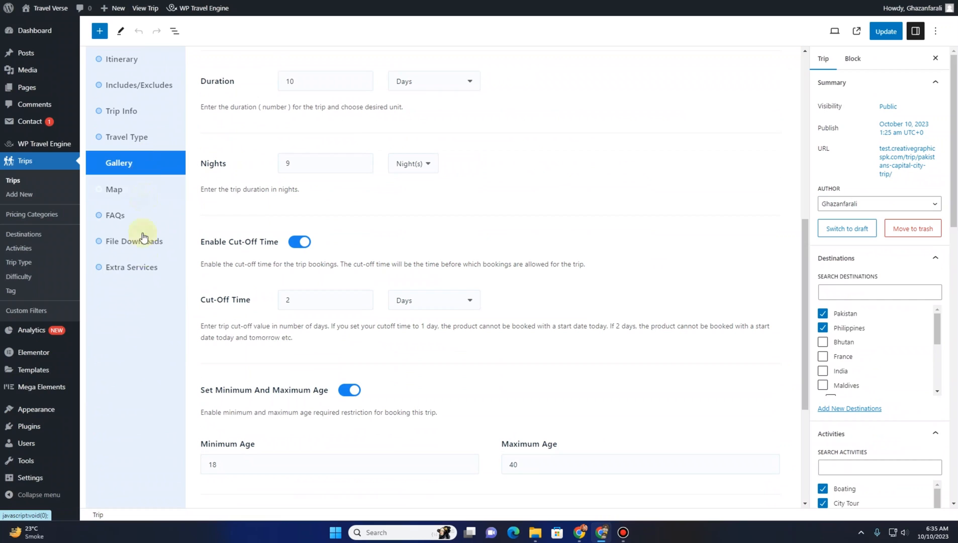
{"action": "scroll", "coordinate": [138, 216], "scroll_direction": "up", "scroll_amount": 3}
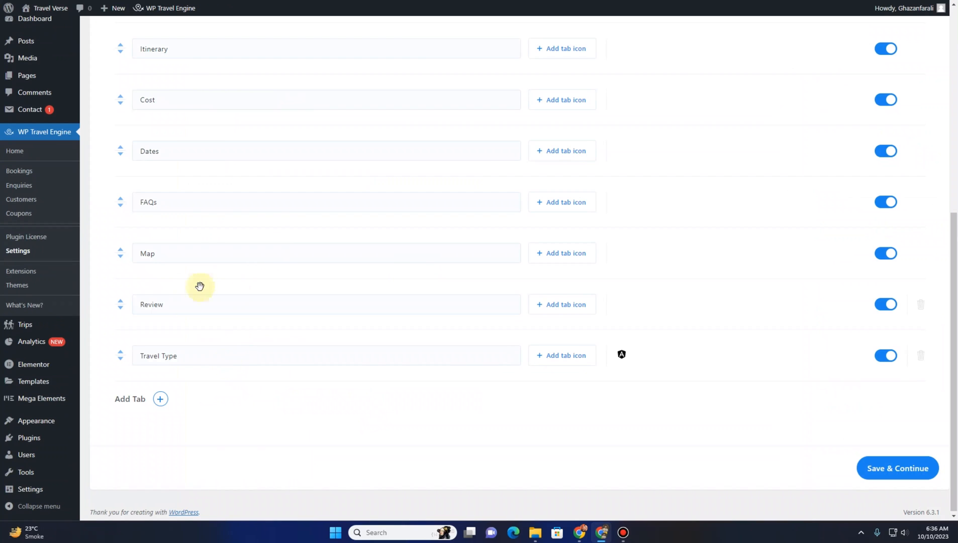
{"action": "scroll", "coordinate": [199, 287], "scroll_direction": "up", "scroll_amount": 7}
Delete the Travel Type trip tab and save the trip tab settings
{"action": "scroll", "coordinate": [200, 279], "scroll_direction": "down", "scroll_amount": 7}
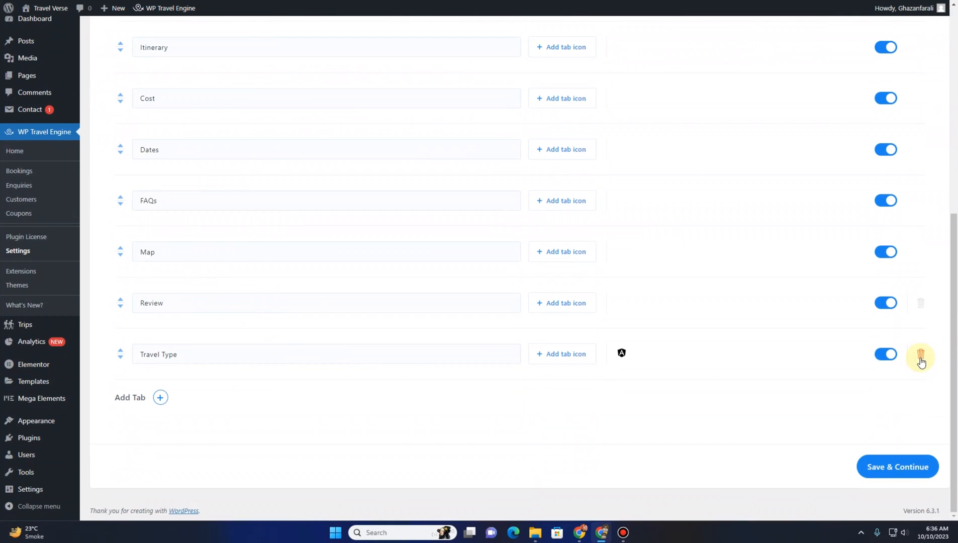
{"action": "left_click", "coordinate": [920, 358]}
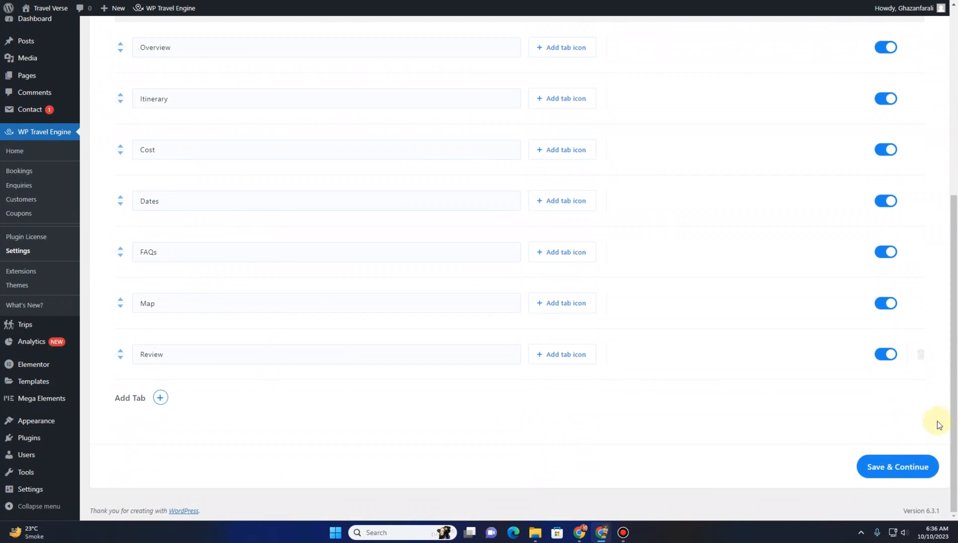
{"action": "left_click", "coordinate": [920, 466]}
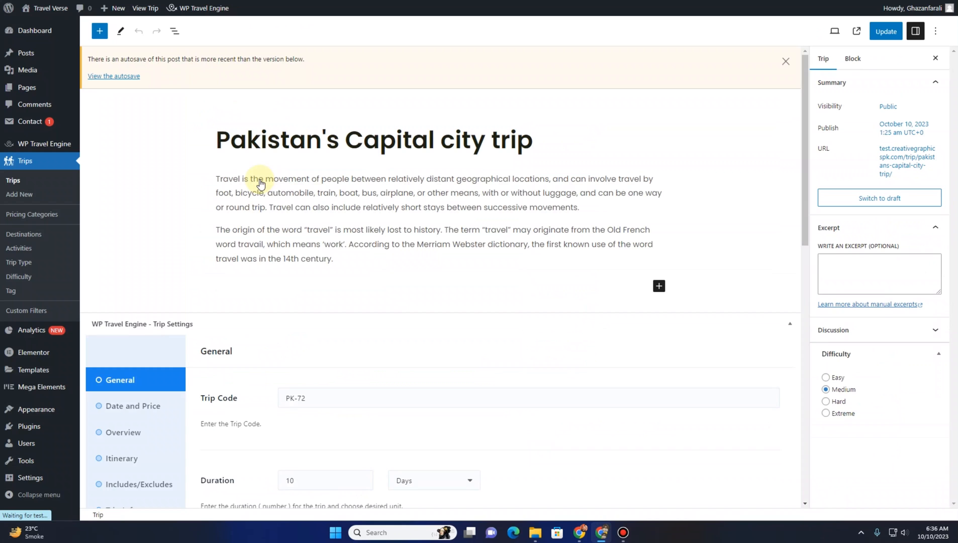
Compare the Trip Info settings fields with the trip's Trip Info facts in the editor
{"action": "scroll", "coordinate": [167, 280], "scroll_direction": "down", "scroll_amount": 5}
{"action": "scroll", "coordinate": [170, 292], "scroll_direction": "down", "scroll_amount": 1}
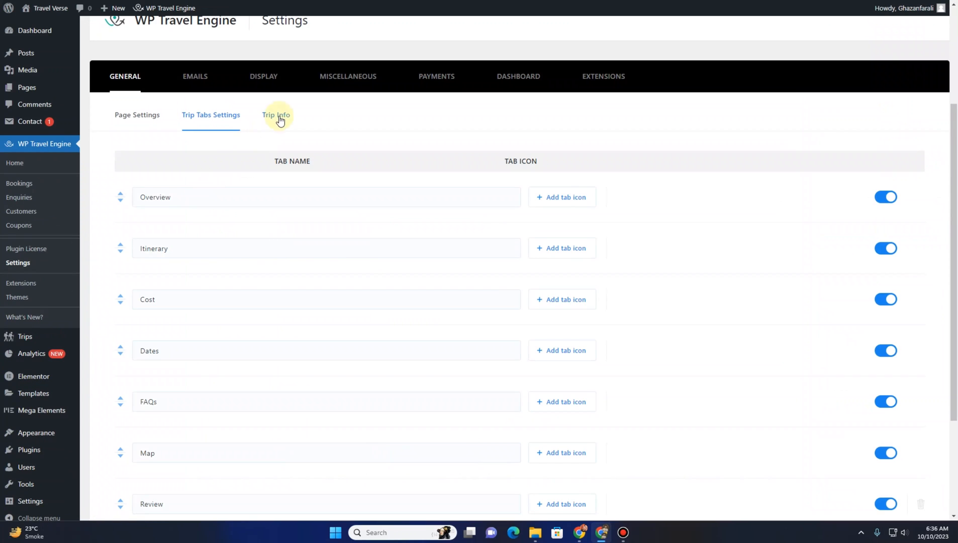
{"action": "left_click", "coordinate": [279, 121]}
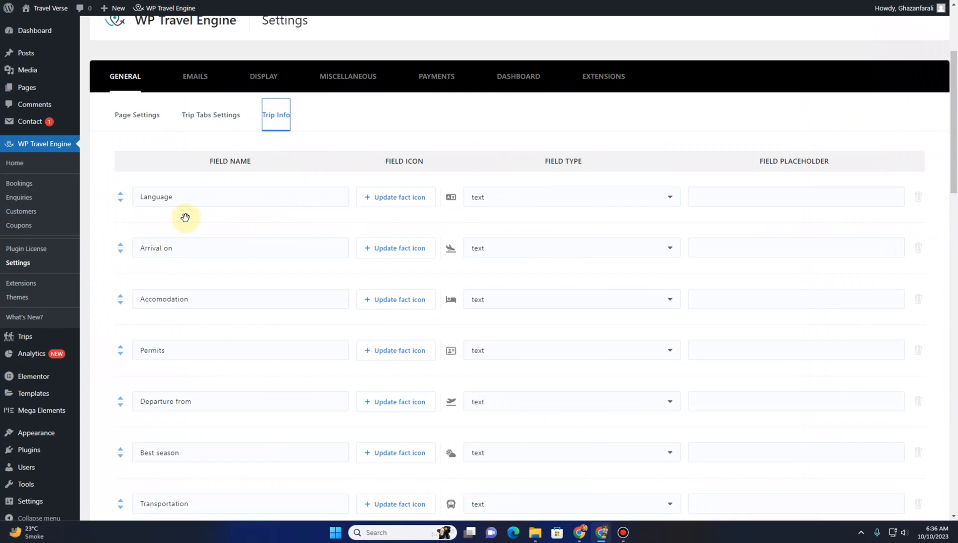
{"action": "scroll", "coordinate": [185, 217], "scroll_direction": "down", "scroll_amount": 3}
{"action": "scroll", "coordinate": [185, 217], "scroll_direction": "up", "scroll_amount": 3}
{"action": "scroll", "coordinate": [181, 219], "scroll_direction": "down", "scroll_amount": 3}
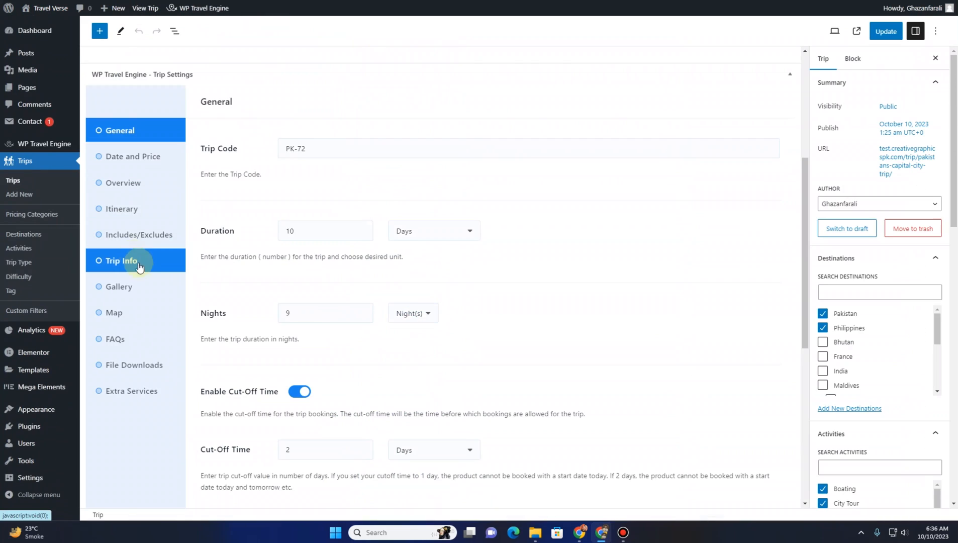
{"action": "left_click", "coordinate": [139, 266]}
{"action": "scroll", "coordinate": [273, 301], "scroll_direction": "down", "scroll_amount": 4}
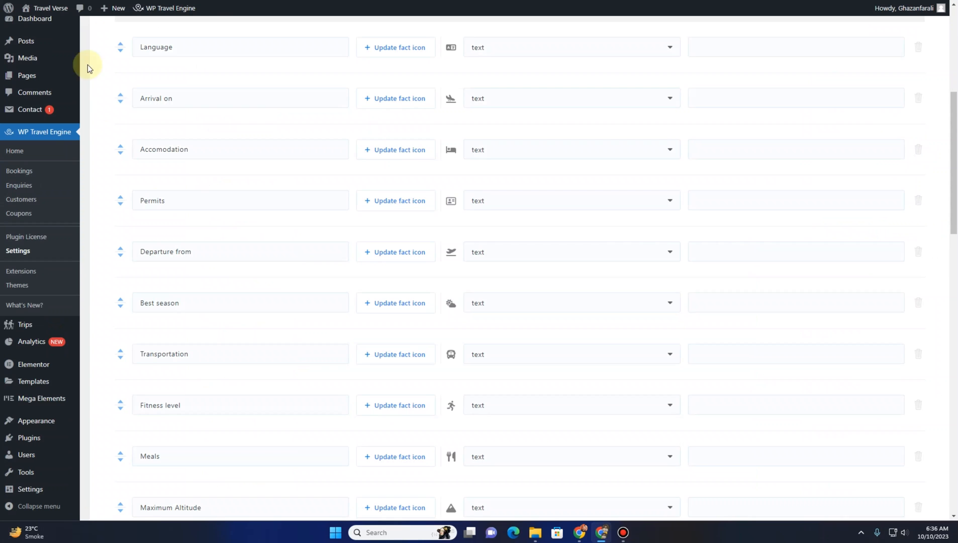
Add a new blank trip info field below the Trip Tag field
{"action": "scroll", "coordinate": [188, 165], "scroll_direction": "down", "scroll_amount": 9}
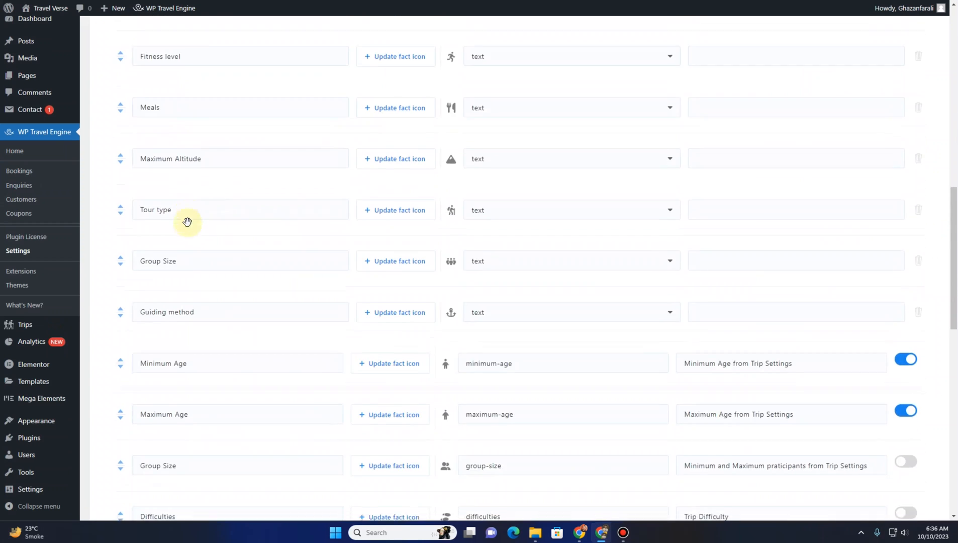
{"action": "scroll", "coordinate": [188, 229], "scroll_direction": "down", "scroll_amount": 6}
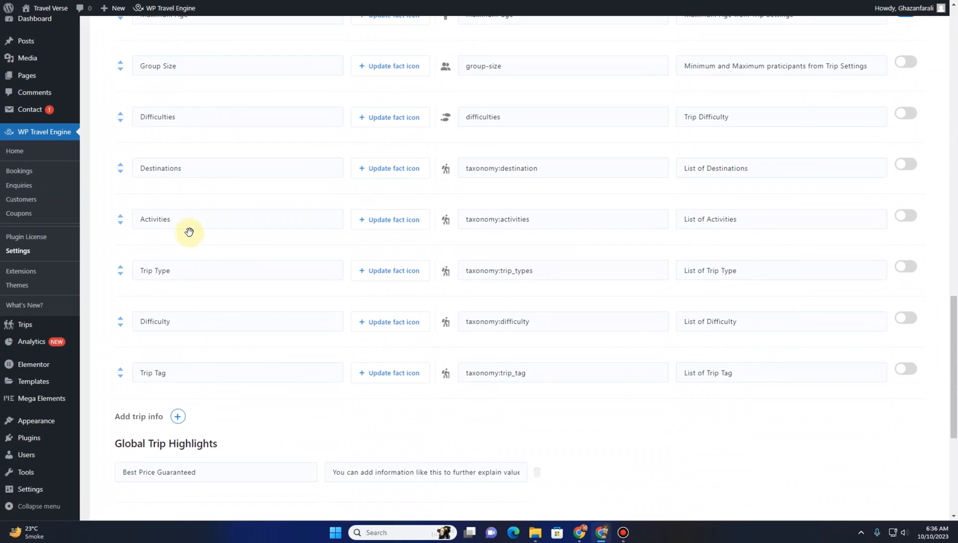
{"action": "scroll", "coordinate": [216, 370], "scroll_direction": "down", "scroll_amount": 2}
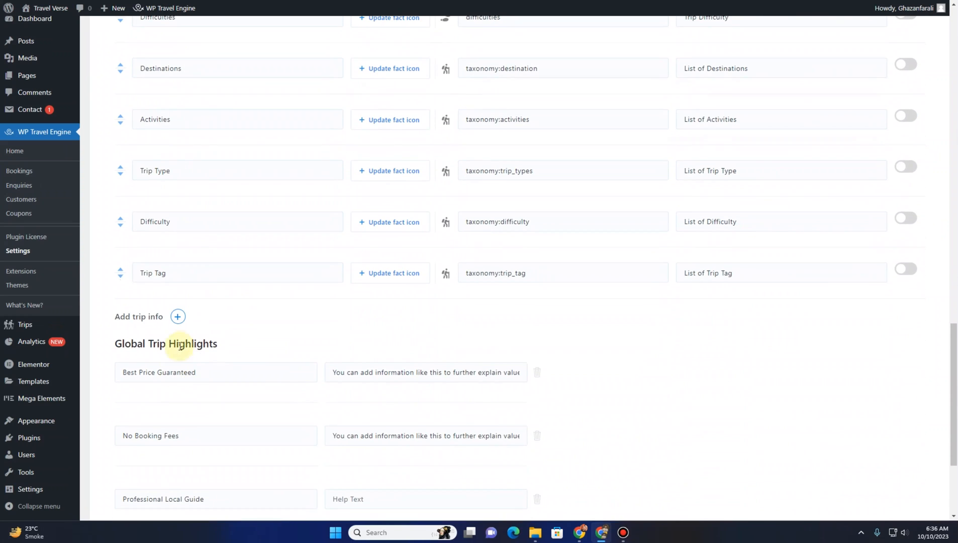
{"action": "scroll", "coordinate": [197, 334], "scroll_direction": "down", "scroll_amount": 1}
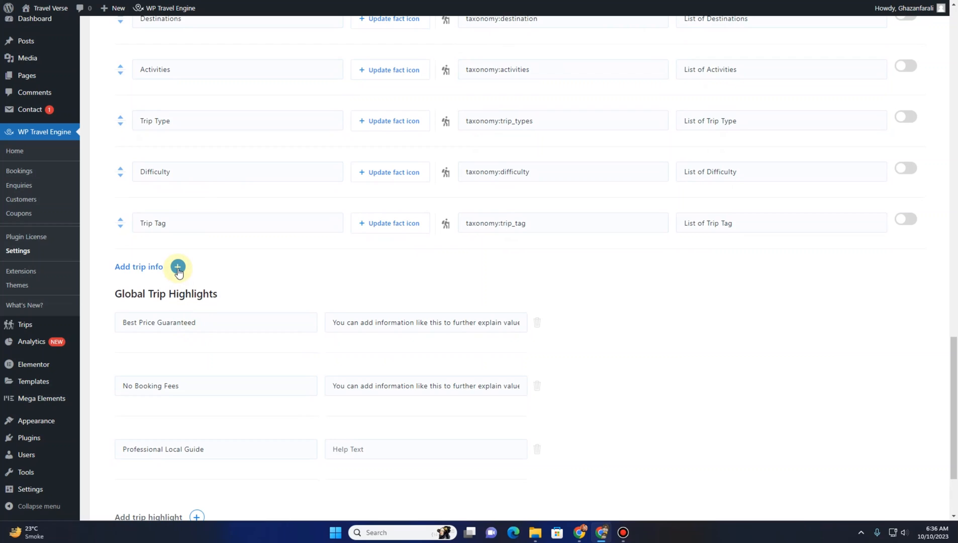
{"action": "left_click", "coordinate": [178, 268]}
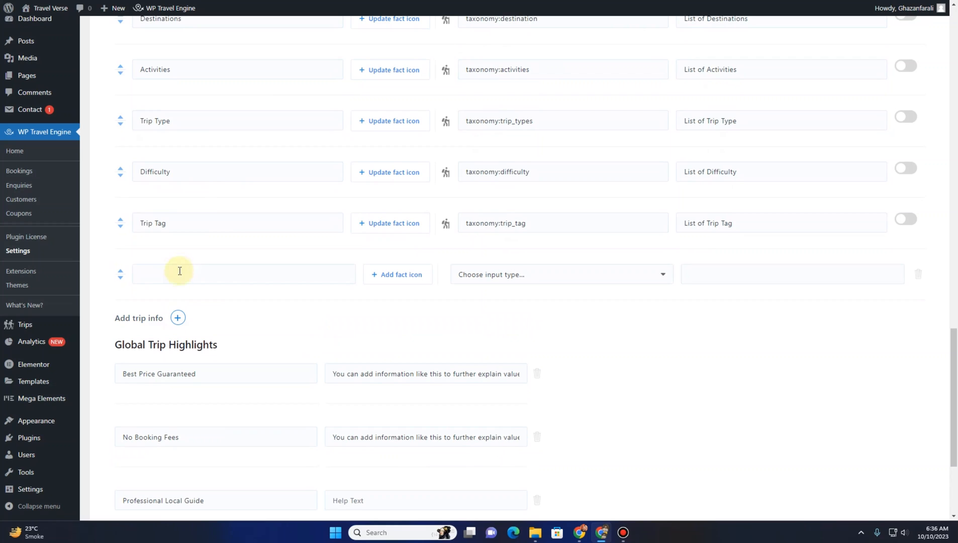
{"action": "left_click", "coordinate": [166, 270]}
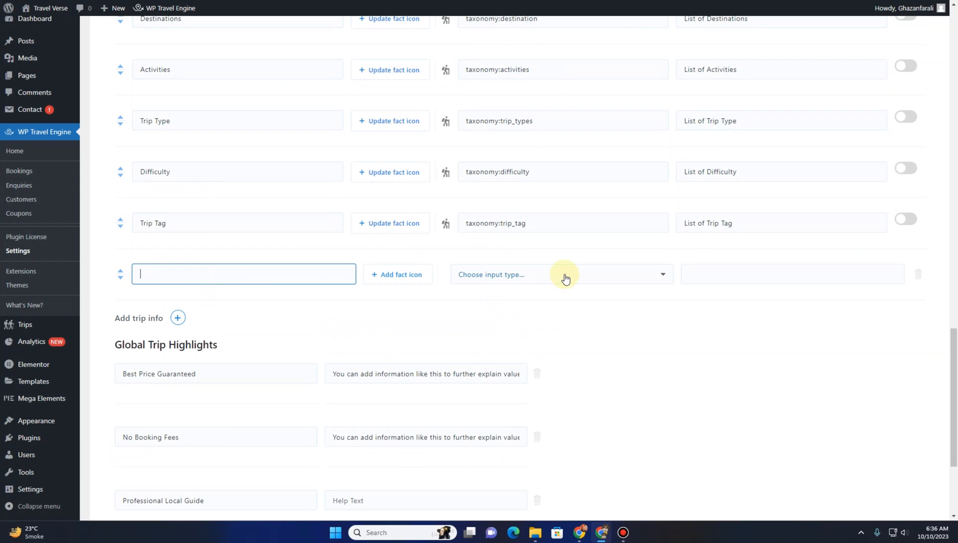
Open the Emails section of the WP Travel Engine settings
{"action": "scroll", "coordinate": [845, 367], "scroll_direction": "down", "scroll_amount": 3}
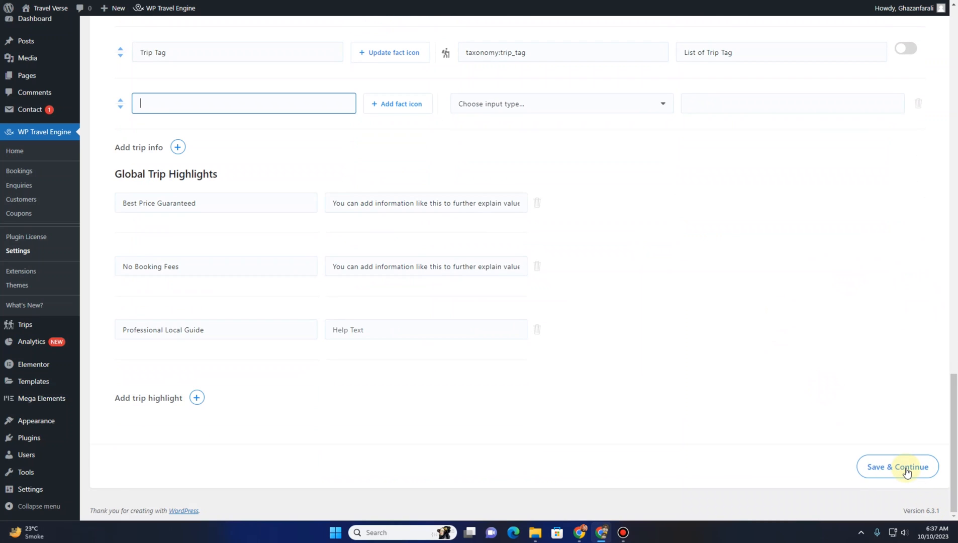
{"action": "scroll", "coordinate": [312, 378], "scroll_direction": "up", "scroll_amount": 20}
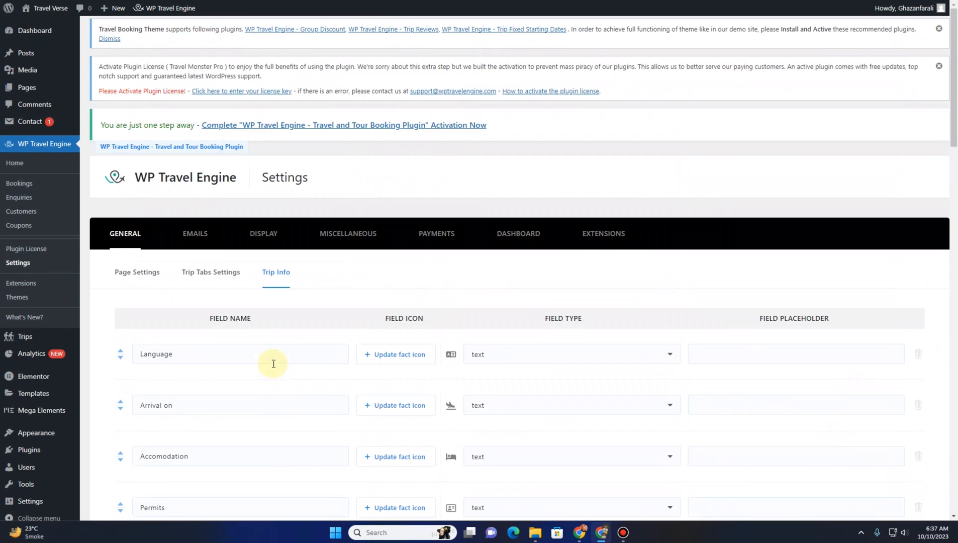
{"action": "left_click", "coordinate": [193, 232]}
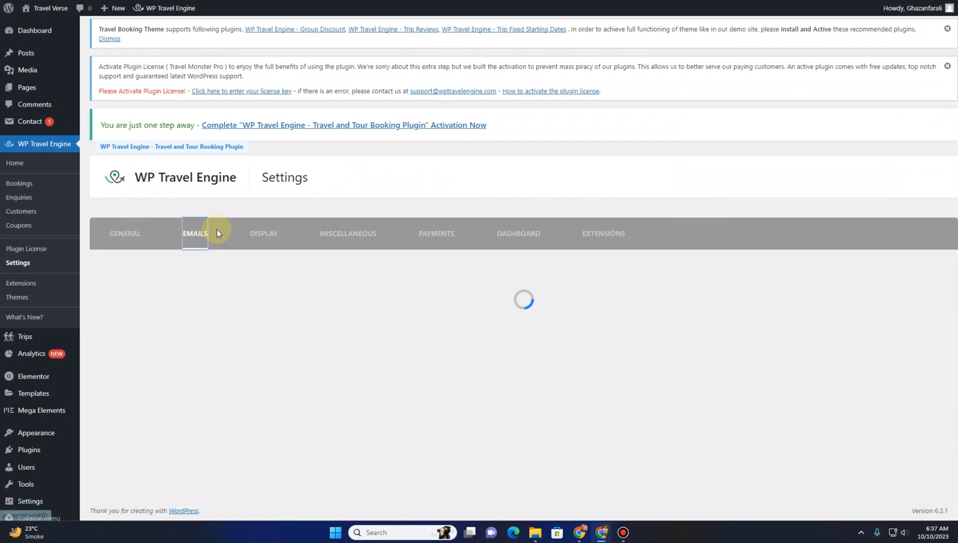
Replace the Sale Notification Emails address in the Admin Email Templates with the site owner's email address
{"action": "scroll", "coordinate": [216, 232], "scroll_direction": "down", "scroll_amount": 1}
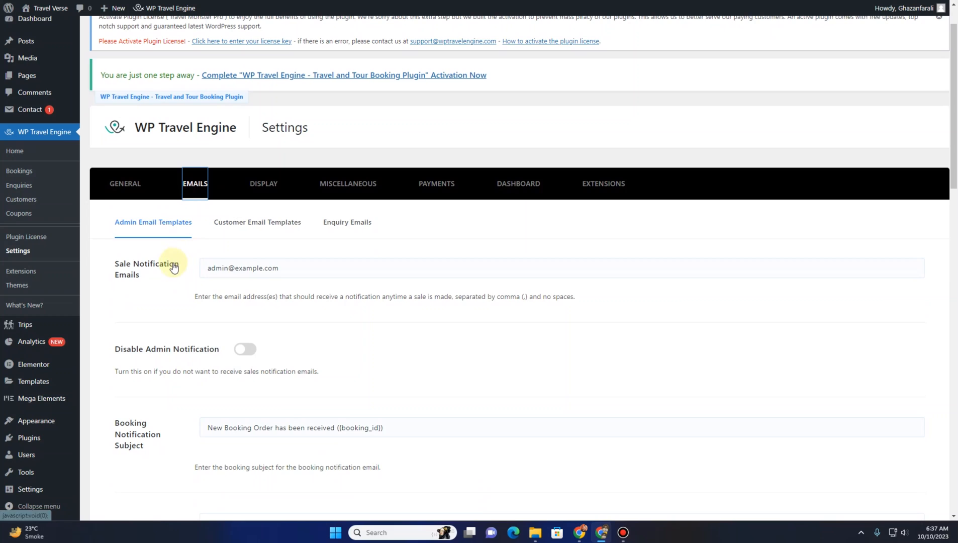
{"action": "scroll", "coordinate": [173, 266], "scroll_direction": "down", "scroll_amount": 1}
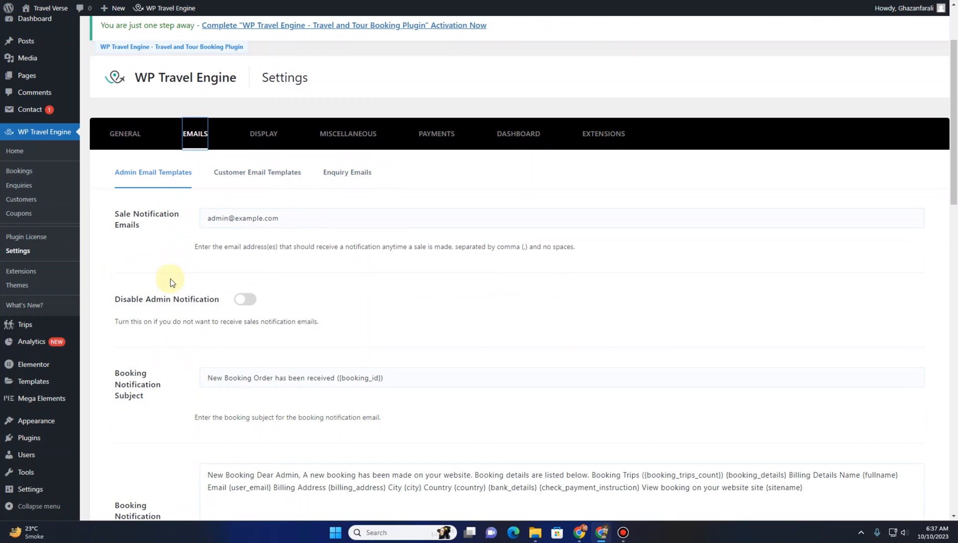
{"action": "scroll", "coordinate": [164, 277], "scroll_direction": "down", "scroll_amount": 5}
{"action": "scroll", "coordinate": [163, 280], "scroll_direction": "down", "scroll_amount": 10}
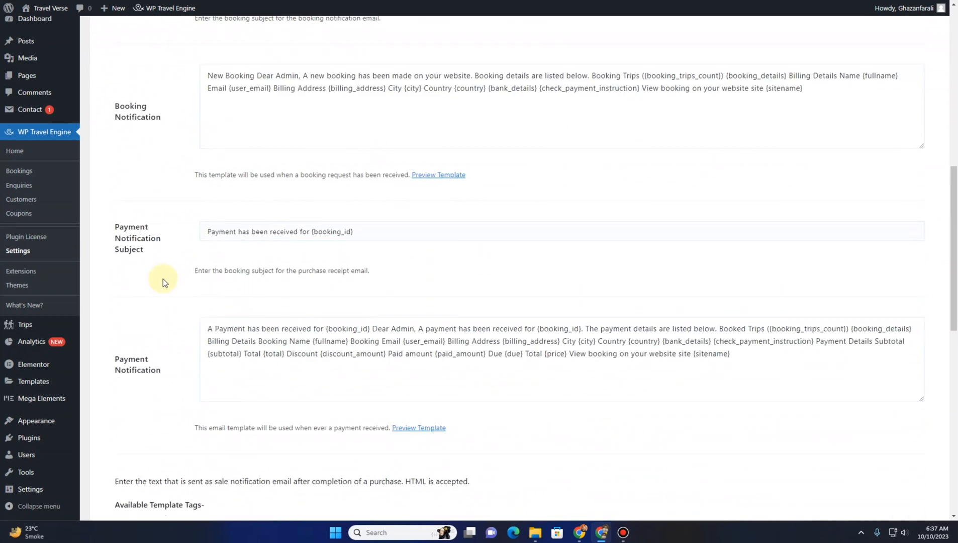
{"action": "scroll", "coordinate": [163, 280], "scroll_direction": "down", "scroll_amount": 3}
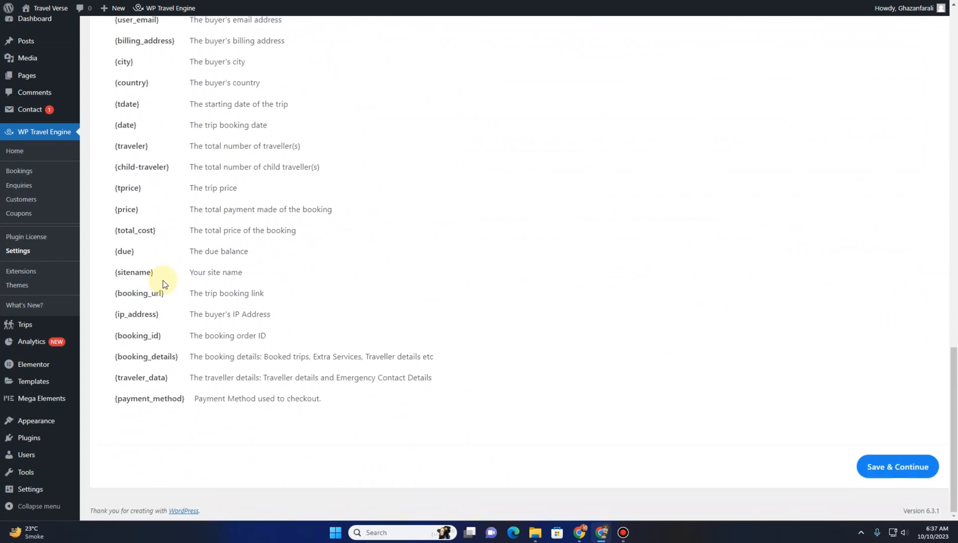
{"action": "scroll", "coordinate": [164, 281], "scroll_direction": "up", "scroll_amount": 15}
{"action": "scroll", "coordinate": [165, 282], "scroll_direction": "down", "scroll_amount": 1}
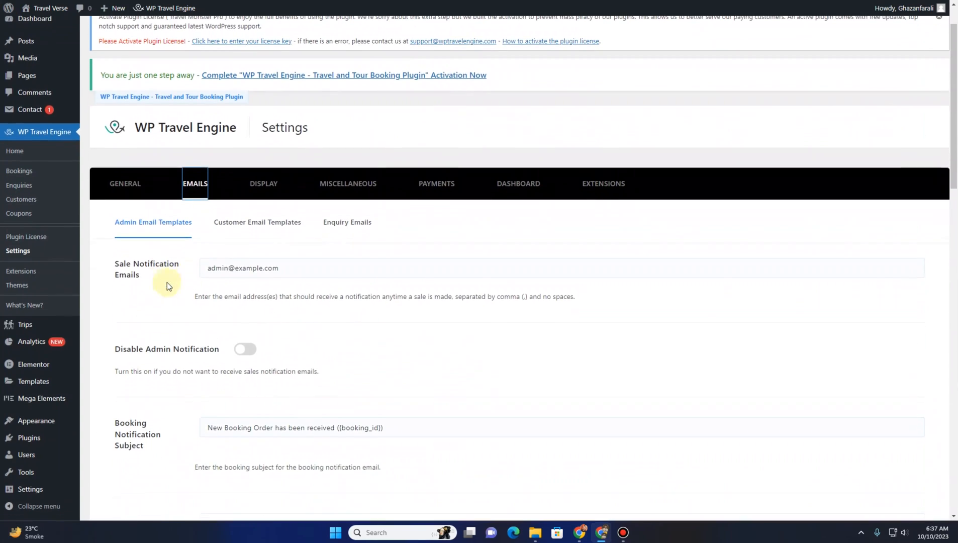
{"action": "left_click_drag", "start_coordinate": [300, 267], "coordinate": [218, 270]}
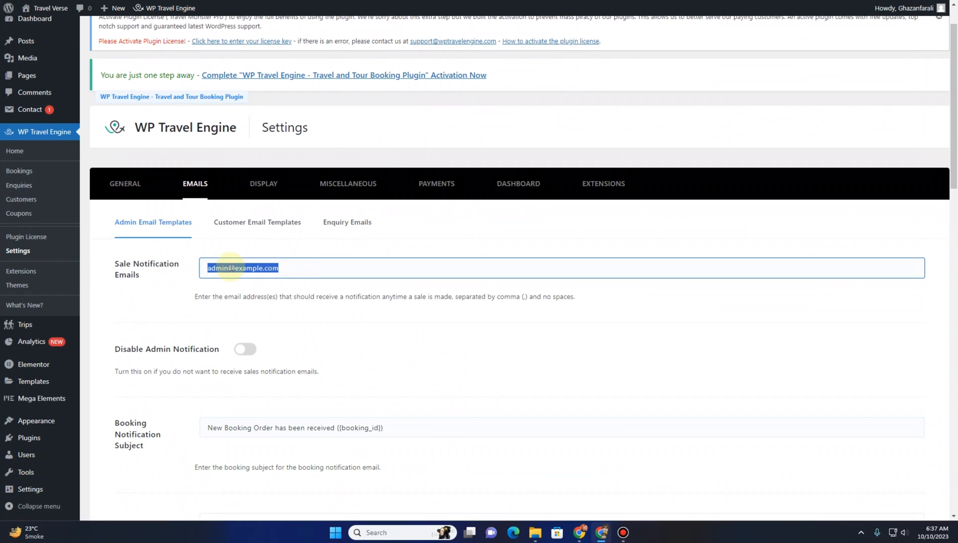
{"action": "left_click", "coordinate": [298, 270]}
{"action": "left_click_drag", "start_coordinate": [297, 271], "coordinate": [114, 266]}
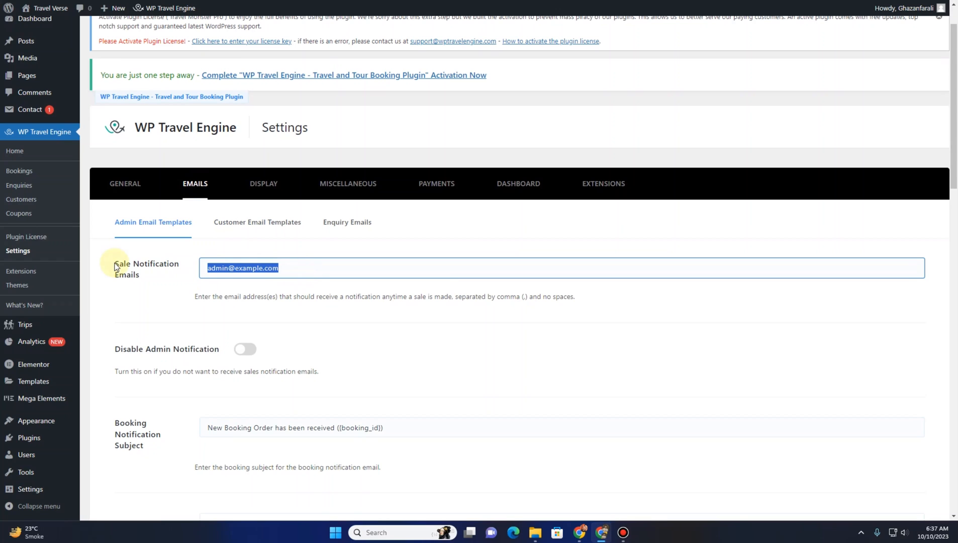
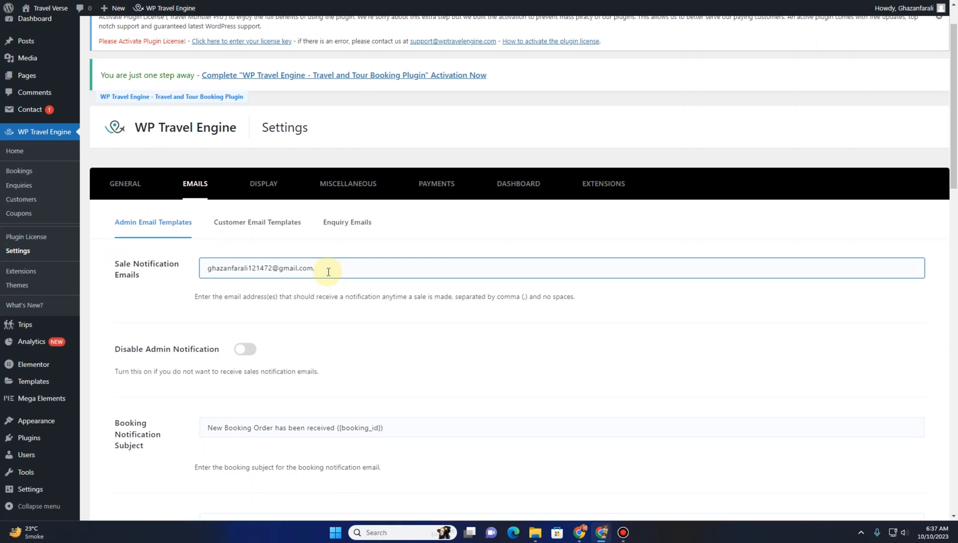
Copy the address, append a separator and a second copy in Sale Notification Emails, and save the admin email settings
{"action": "left_click_drag", "start_coordinate": [312, 266], "coordinate": [205, 267]}
{"action": "key", "text": "ctrl+c"}
{"action": "left_click", "coordinate": [322, 266]}
{"action": "type", "text": ","}
{"action": "key", "text": "ctrl+v"}
{"action": "scroll", "coordinate": [316, 275], "scroll_direction": "down", "scroll_amount": 20}
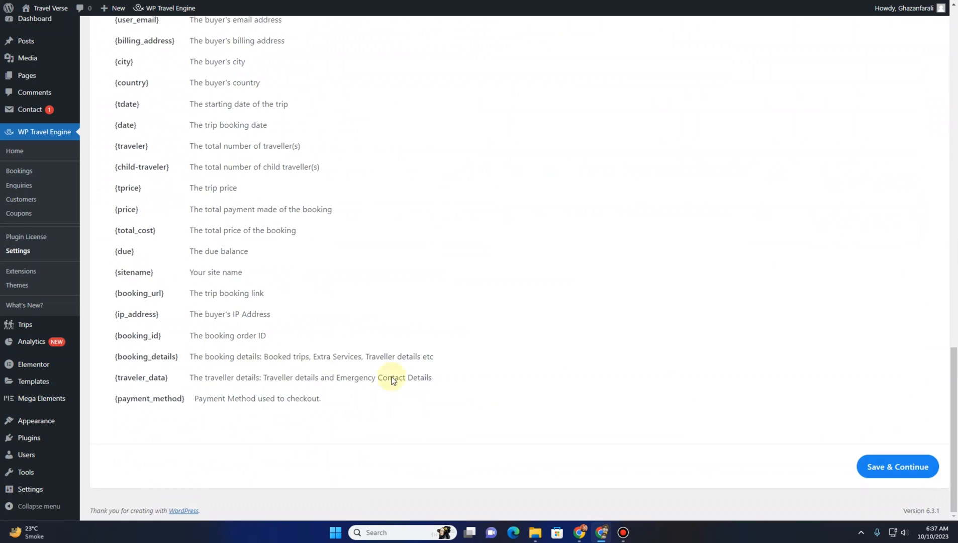
{"action": "left_click", "coordinate": [876, 464]}
Open the Customer Email Templates and set the From Name to Travel Verse
{"action": "scroll", "coordinate": [239, 297], "scroll_direction": "up", "scroll_amount": 15}
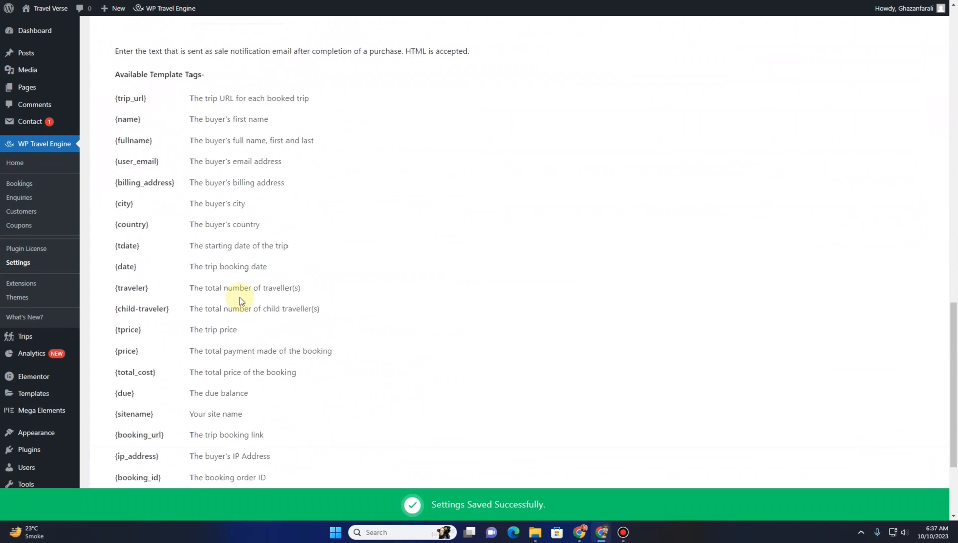
{"action": "scroll", "coordinate": [201, 226], "scroll_direction": "up", "scroll_amount": 5}
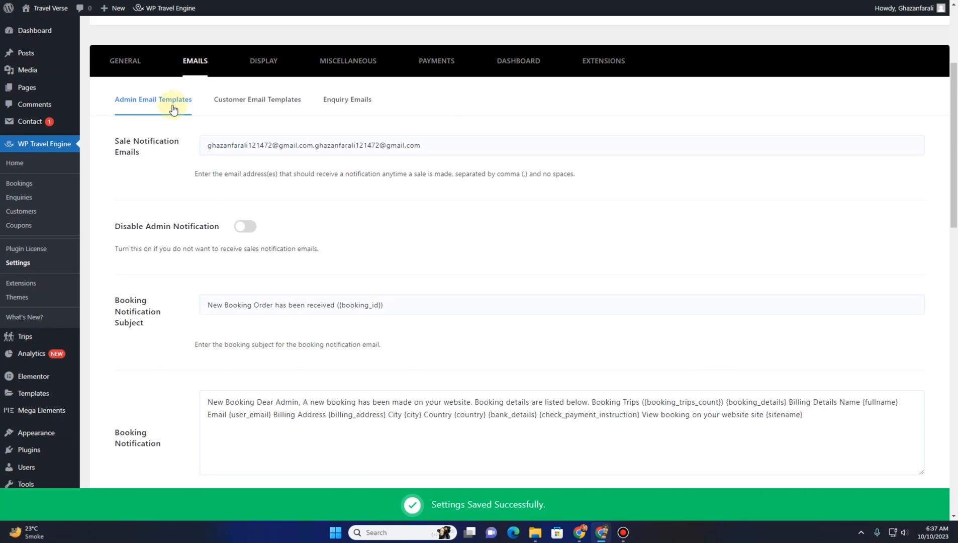
{"action": "left_click", "coordinate": [247, 100]}
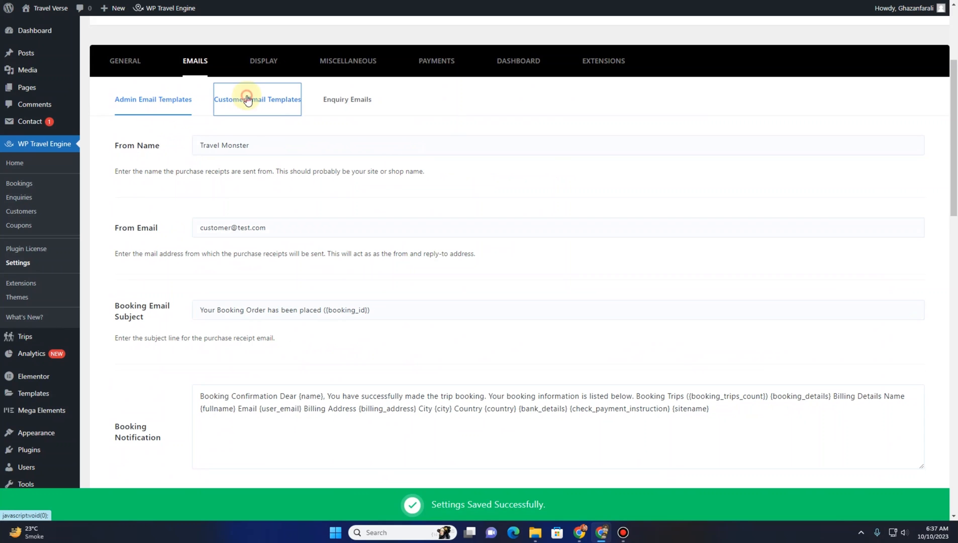
{"action": "left_click", "coordinate": [234, 144]}
{"action": "left_click_drag", "start_coordinate": [276, 145], "coordinate": [221, 145]}
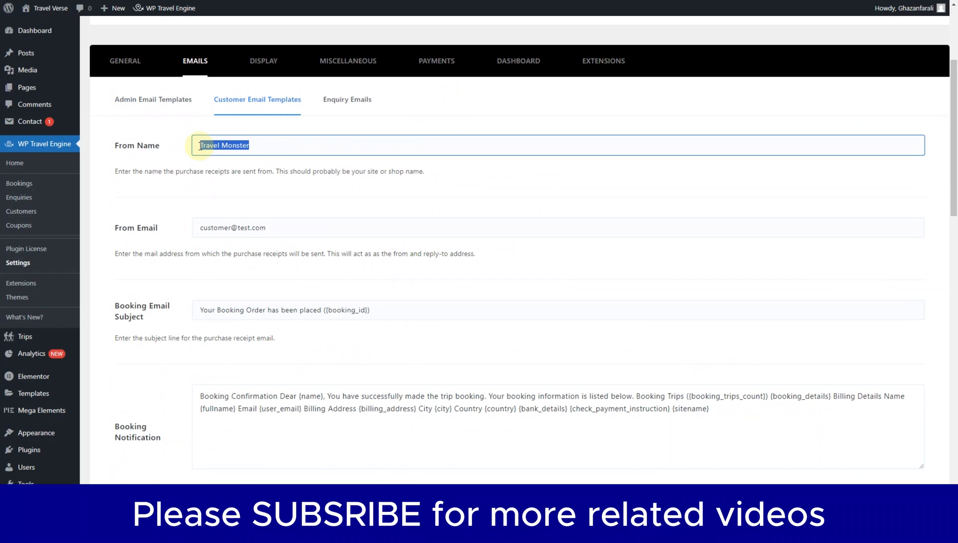
{"action": "type", "text": "Tr"}
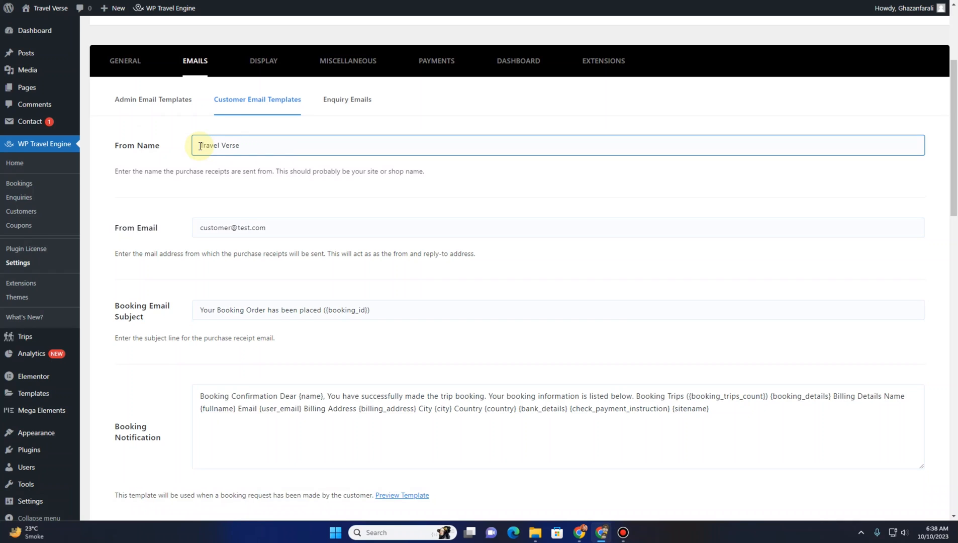
Replace the customer From Email with the site owner's email address
{"action": "left_click", "coordinate": [207, 227]}
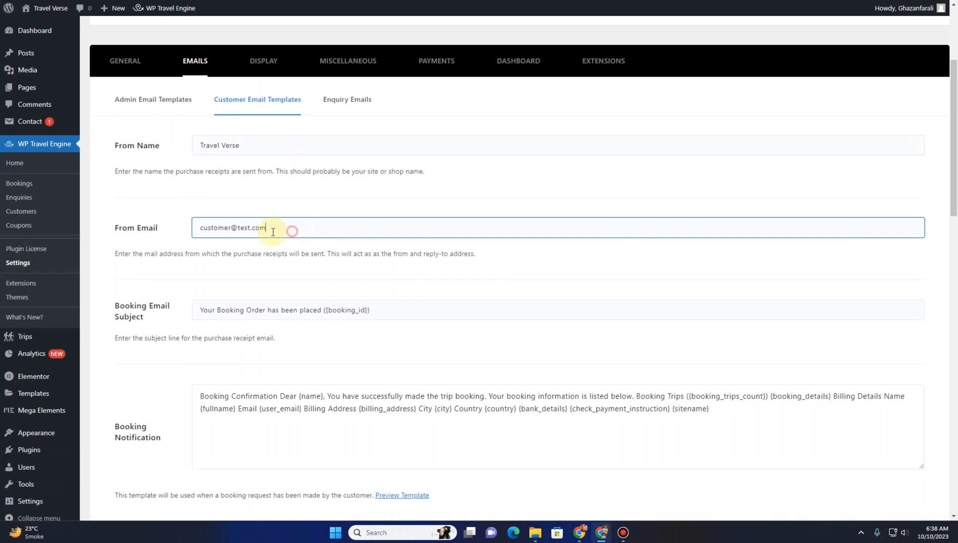
{"action": "left_click_drag", "start_coordinate": [273, 232], "coordinate": [173, 234]}
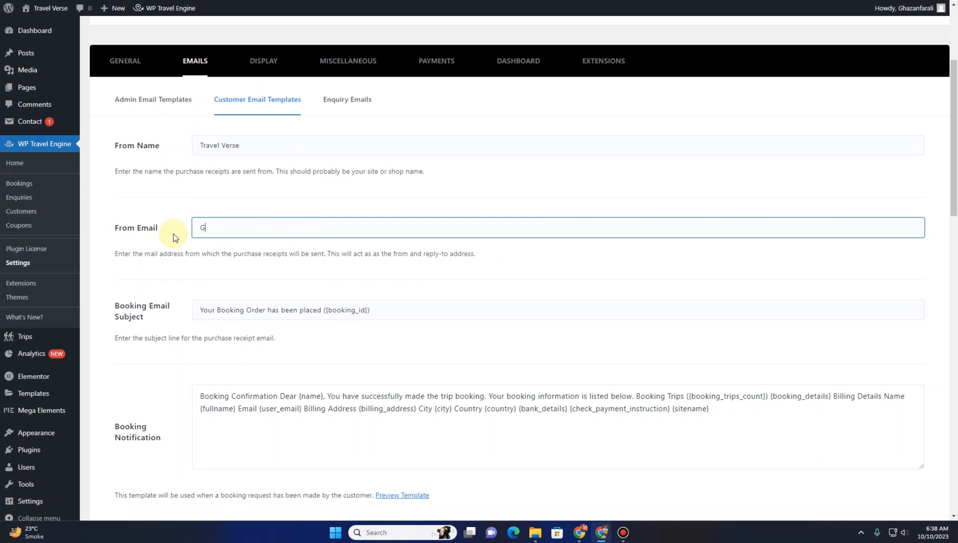
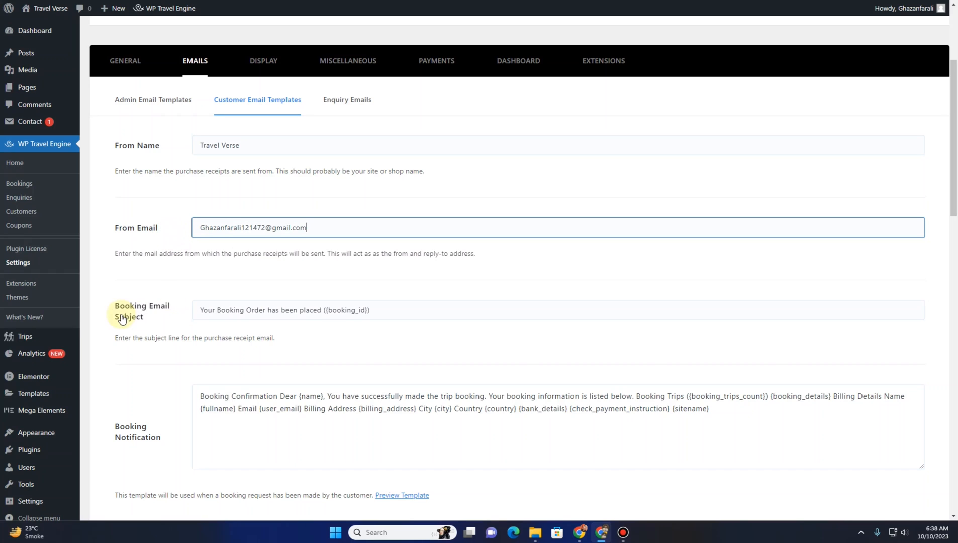
Review the customer booking and purchase email templates and save the customer email settings
{"action": "left_click", "coordinate": [228, 315]}
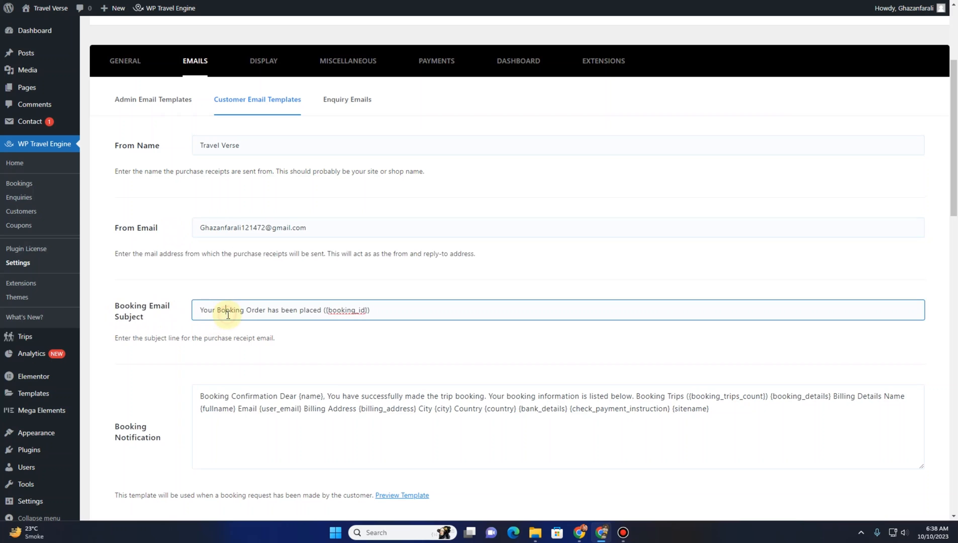
{"action": "scroll", "coordinate": [186, 364], "scroll_direction": "down", "scroll_amount": 1}
{"action": "scroll", "coordinate": [185, 364], "scroll_direction": "down", "scroll_amount": 2}
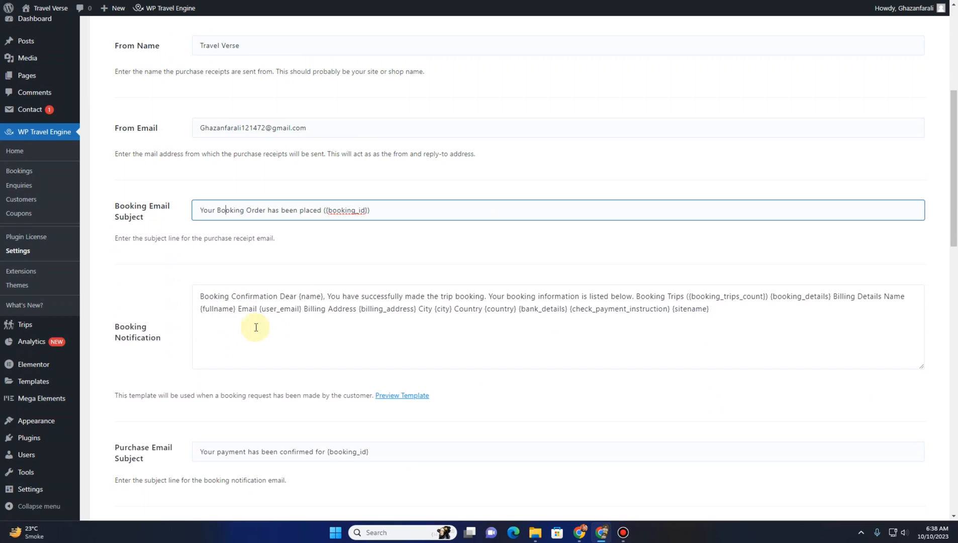
{"action": "scroll", "coordinate": [259, 331], "scroll_direction": "down", "scroll_amount": 4}
{"action": "scroll", "coordinate": [264, 340], "scroll_direction": "down", "scroll_amount": 1}
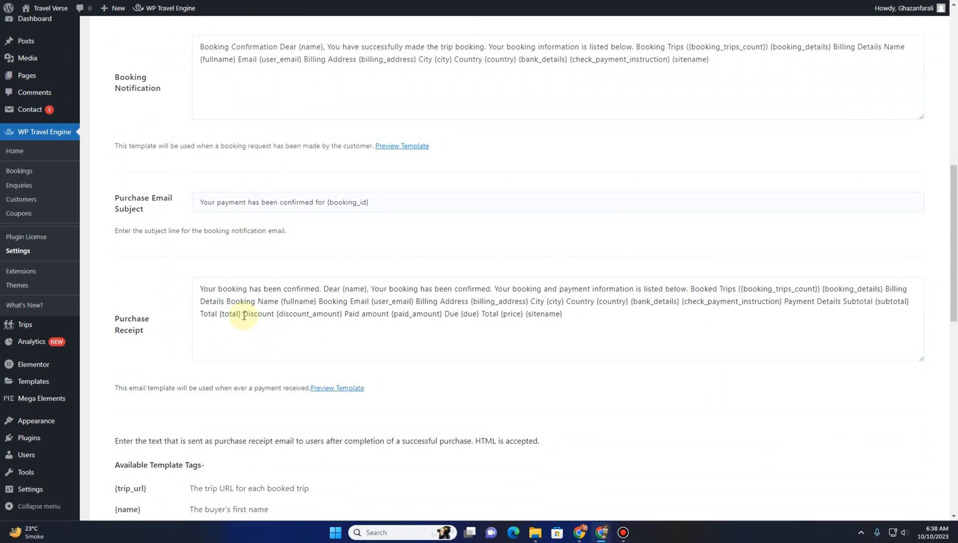
{"action": "scroll", "coordinate": [247, 322], "scroll_direction": "down", "scroll_amount": 10}
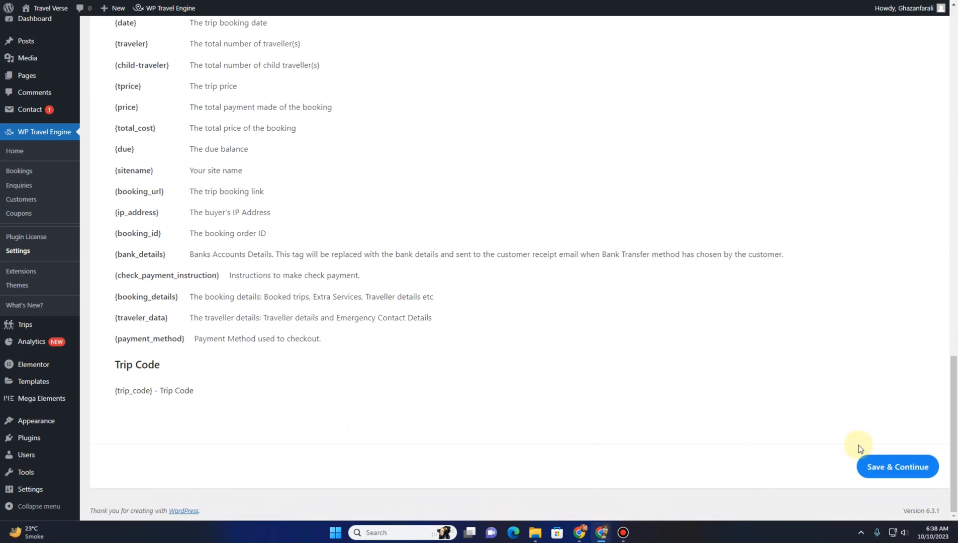
{"action": "left_click", "coordinate": [887, 466]}
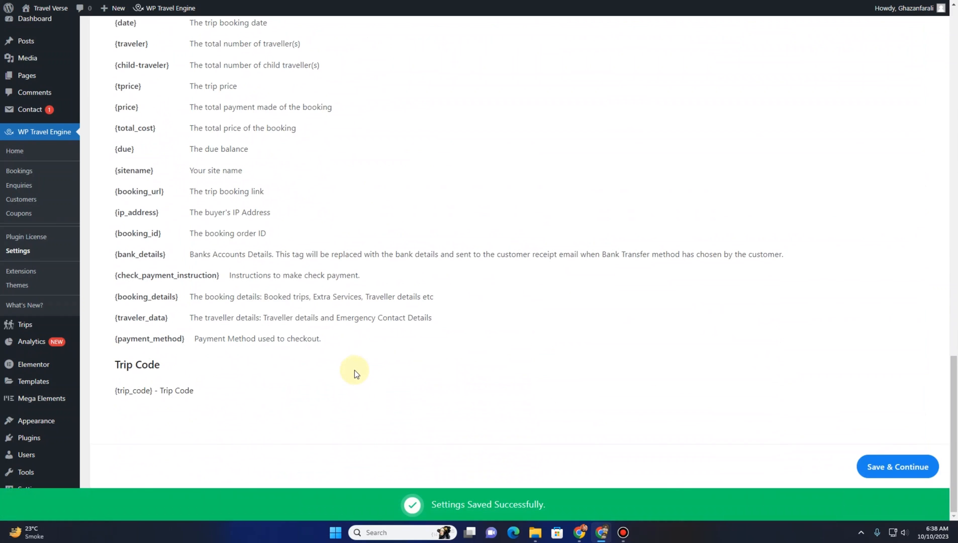
Open the Enquiry Emails settings and replace the Notification Email(s) address with the site owner's email address
{"action": "scroll", "coordinate": [352, 372], "scroll_direction": "up", "scroll_amount": 10}
{"action": "scroll", "coordinate": [334, 373], "scroll_direction": "down", "scroll_amount": 5}
{"action": "scroll", "coordinate": [327, 376], "scroll_direction": "down", "scroll_amount": 3}
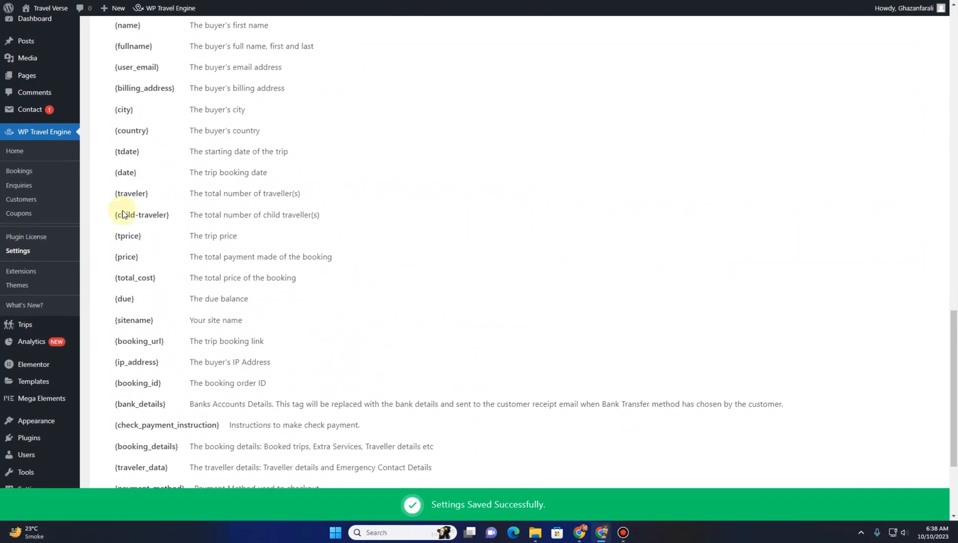
{"action": "scroll", "coordinate": [231, 326], "scroll_direction": "up", "scroll_amount": 11}
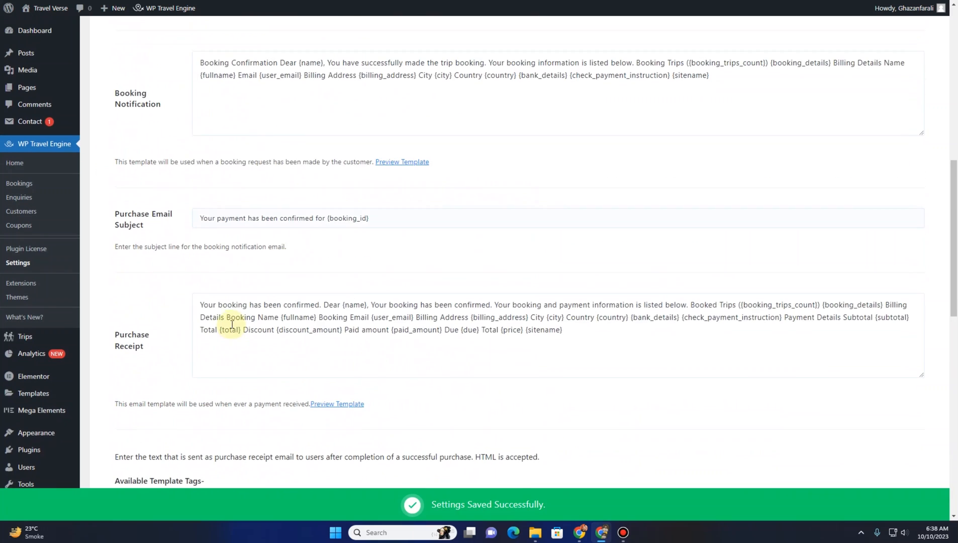
{"action": "scroll", "coordinate": [230, 326], "scroll_direction": "down", "scroll_amount": 2}
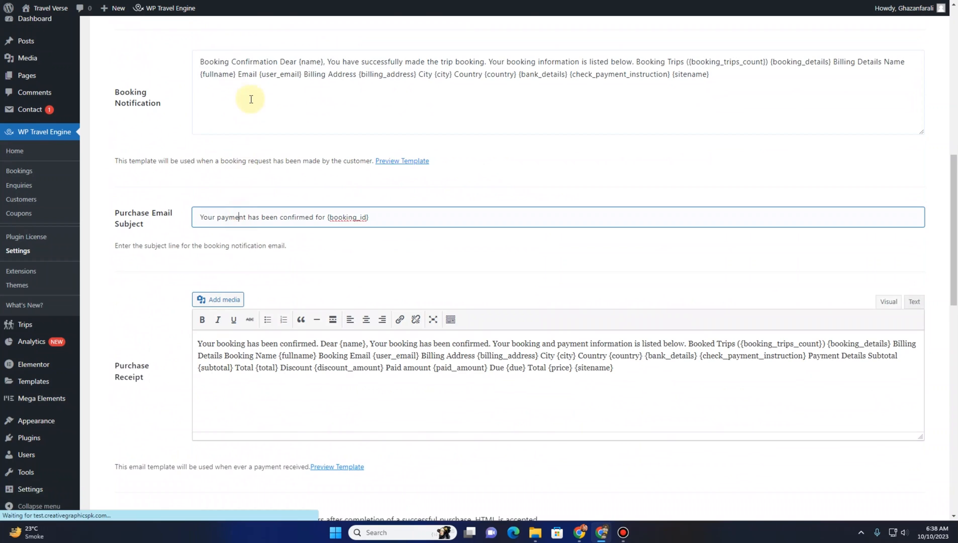
{"action": "scroll", "coordinate": [259, 169], "scroll_direction": "up", "scroll_amount": 7}
{"action": "scroll", "coordinate": [265, 203], "scroll_direction": "up", "scroll_amount": 3}
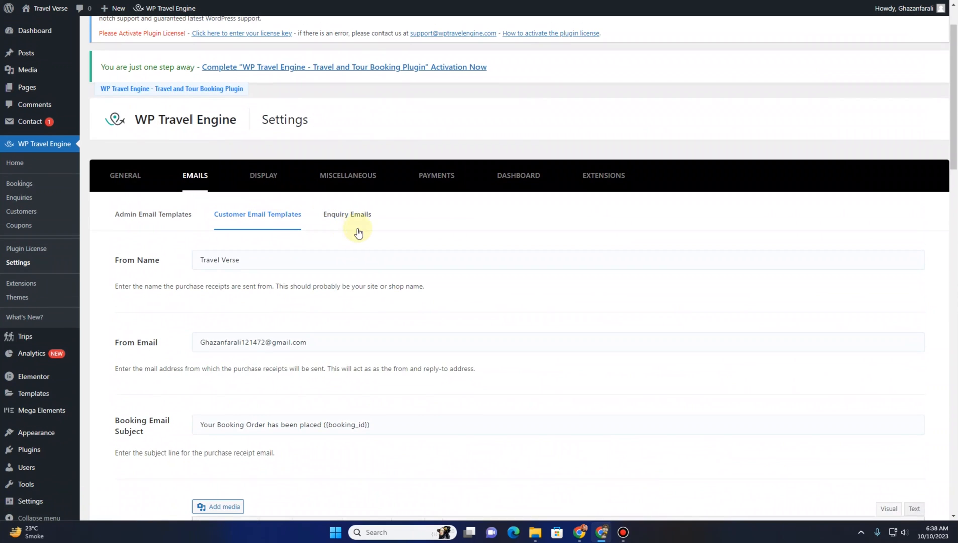
{"action": "left_click", "coordinate": [361, 225]}
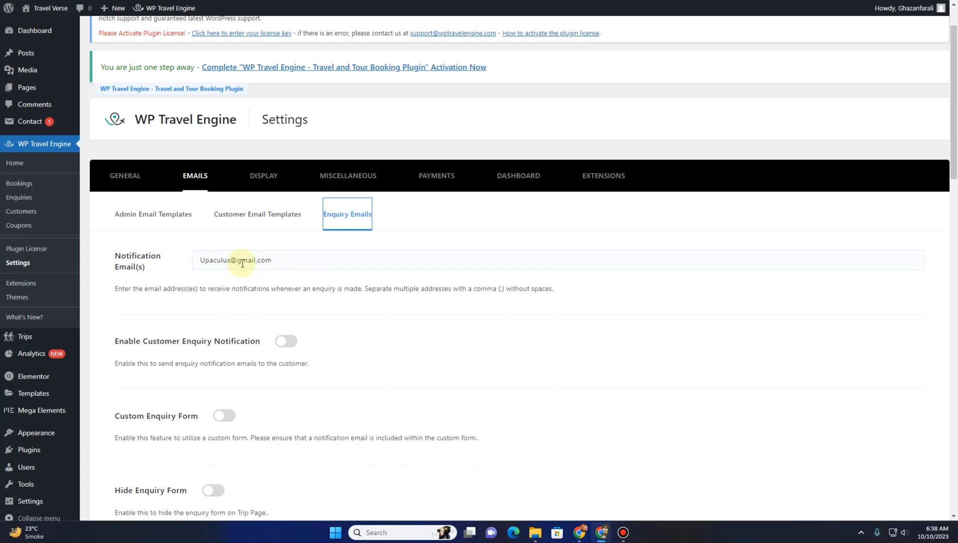
{"action": "left_click", "coordinate": [204, 264]}
{"action": "left_click_drag", "start_coordinate": [297, 261], "coordinate": [129, 262]}
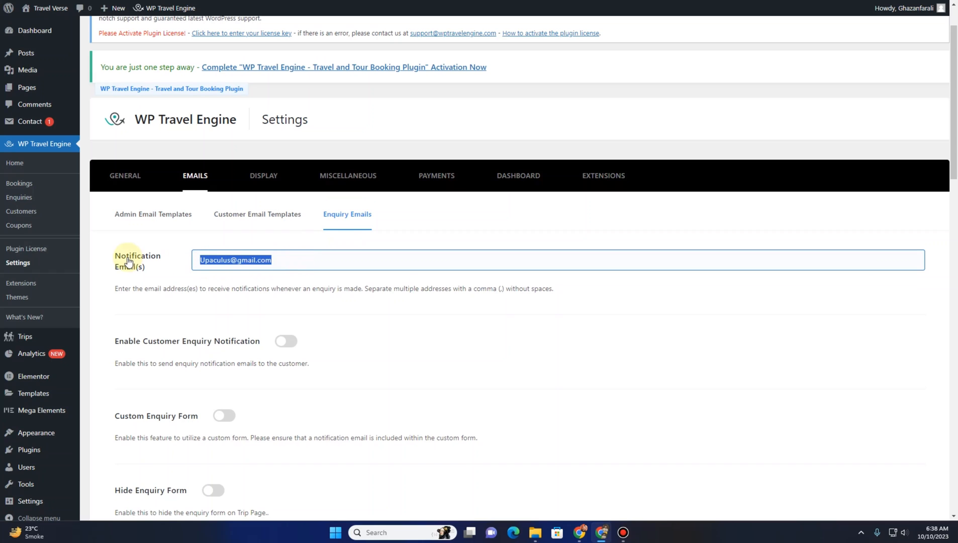
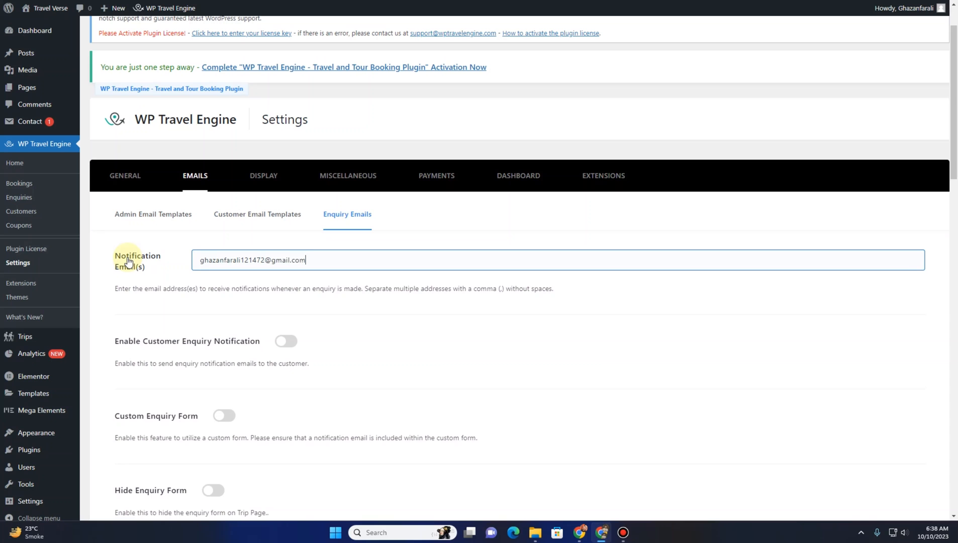
Try switching the Custom Enquiry Form and Hide Enquiry Form options, then save the enquiry email settings
{"action": "scroll", "coordinate": [186, 359], "scroll_direction": "down", "scroll_amount": 4}
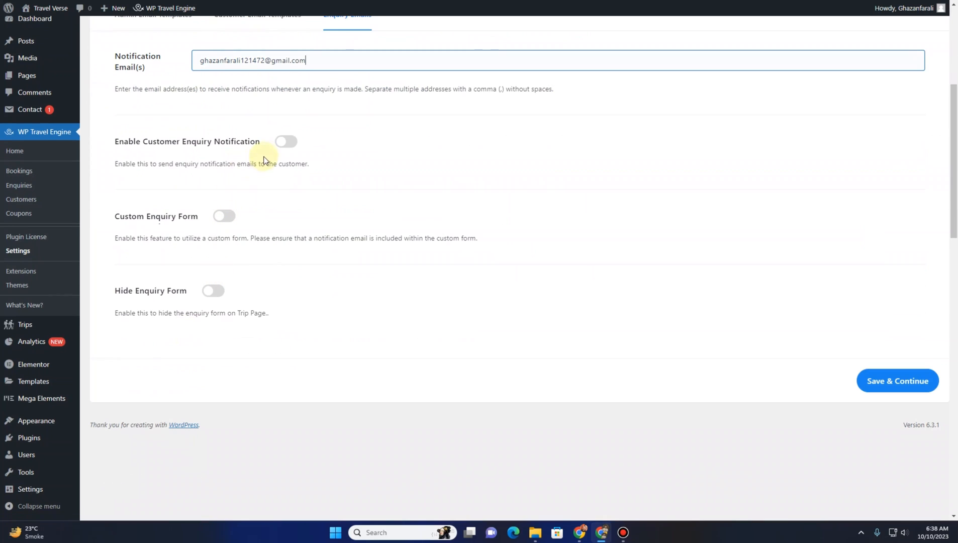
{"action": "left_click", "coordinate": [293, 144]}
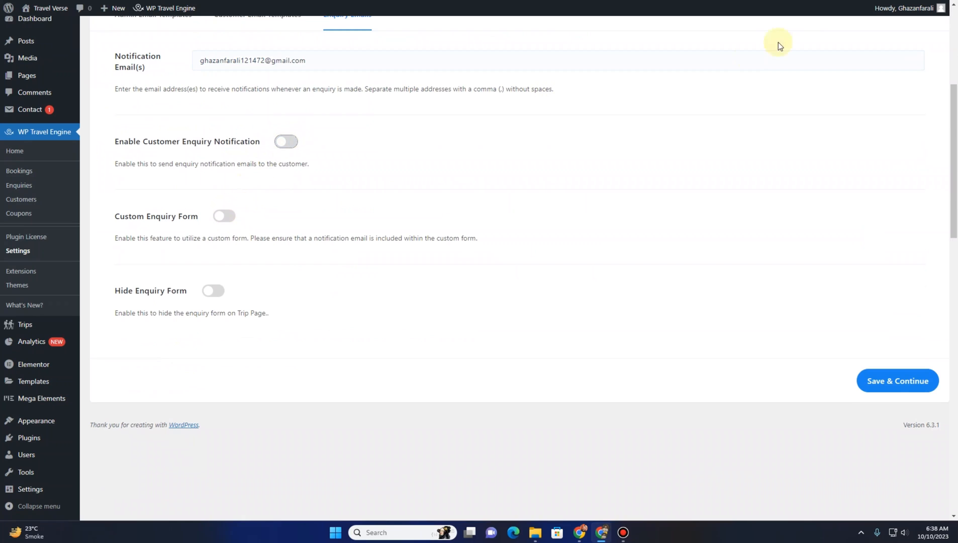
{"action": "left_click", "coordinate": [233, 217]}
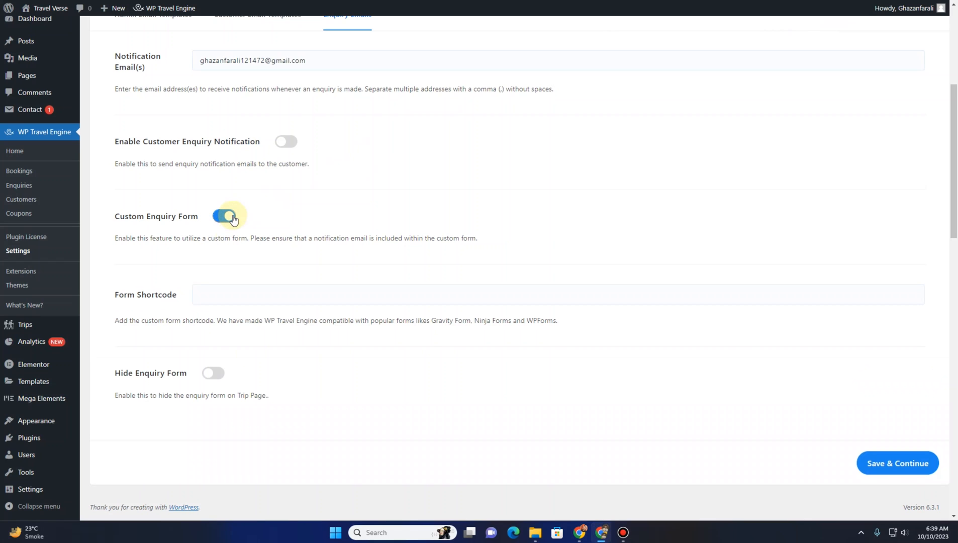
{"action": "left_click", "coordinate": [223, 287]}
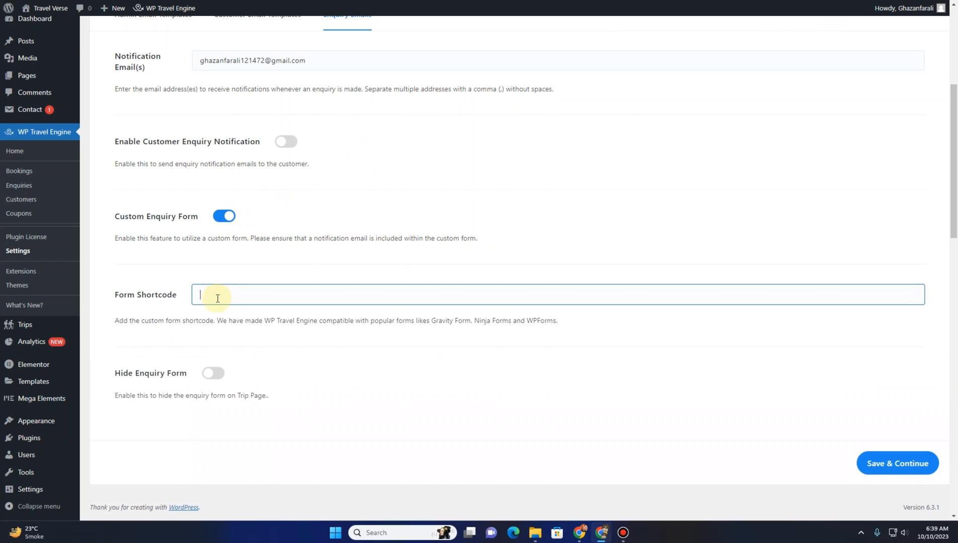
{"action": "left_click", "coordinate": [223, 217]}
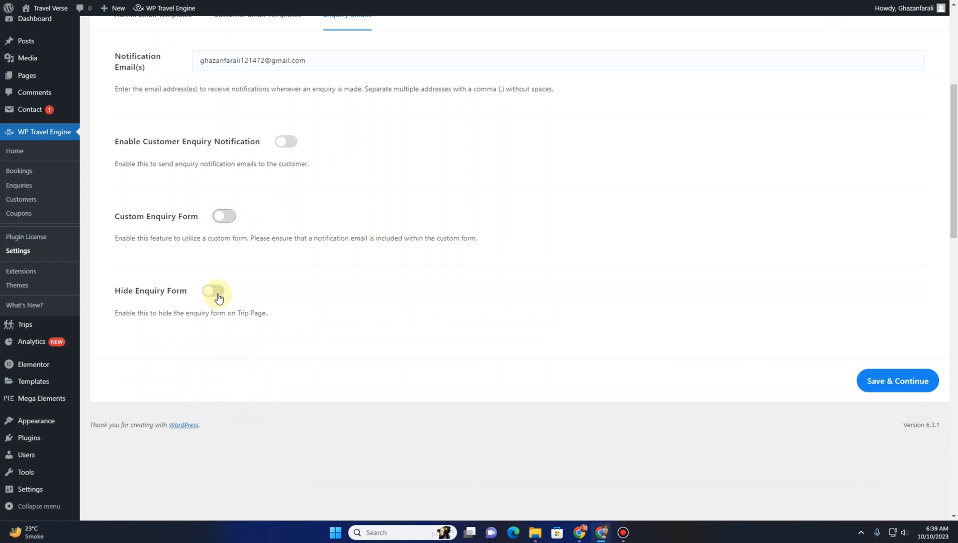
{"action": "left_click", "coordinate": [218, 298]}
{"action": "left_click", "coordinate": [216, 294]}
{"action": "left_click", "coordinate": [871, 386]}
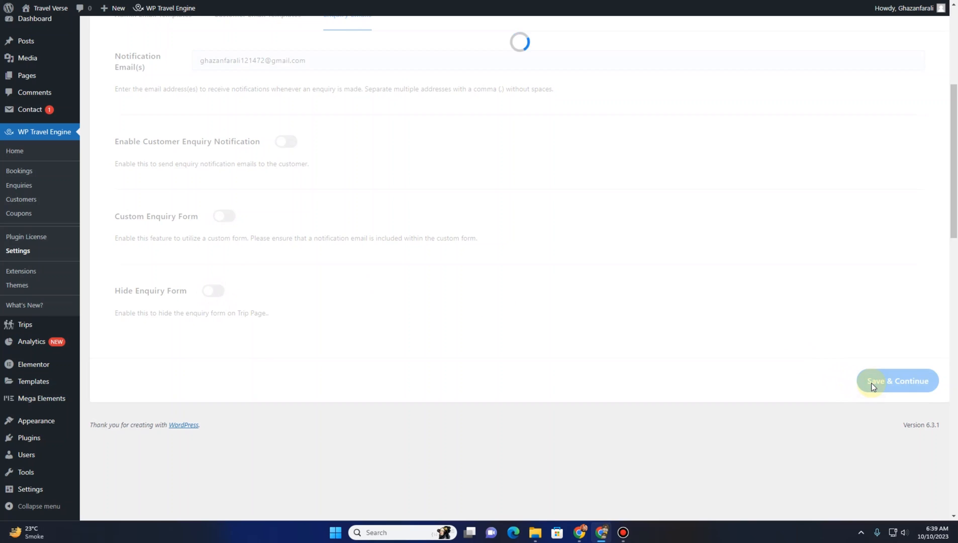
Open the Pakistan's Capital city trip from the Destination menu on the live site and scroll through its page and enquiry form
{"action": "scroll", "coordinate": [353, 258], "scroll_direction": "up", "scroll_amount": 5}
{"action": "scroll", "coordinate": [357, 259], "scroll_direction": "down", "scroll_amount": 4}
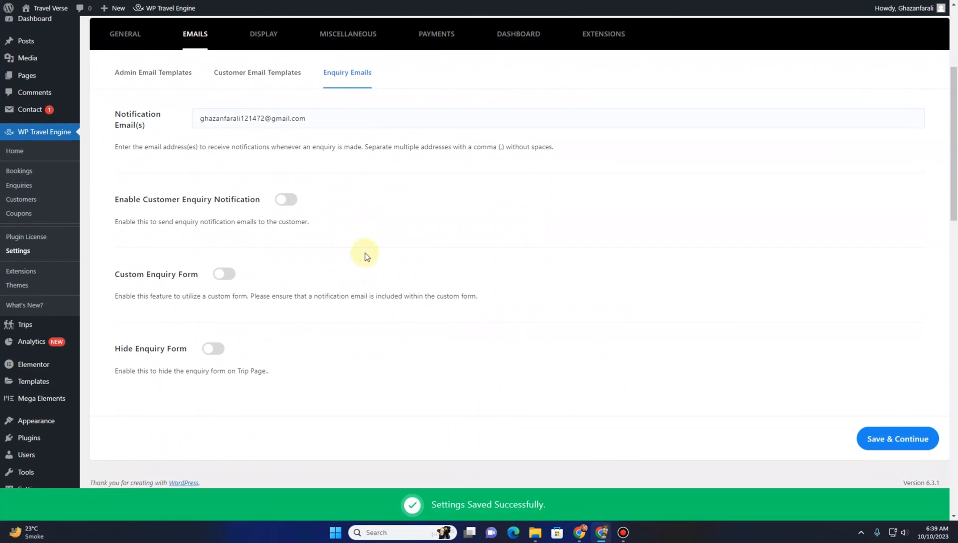
{"action": "scroll", "coordinate": [232, 288], "scroll_direction": "down", "scroll_amount": 1}
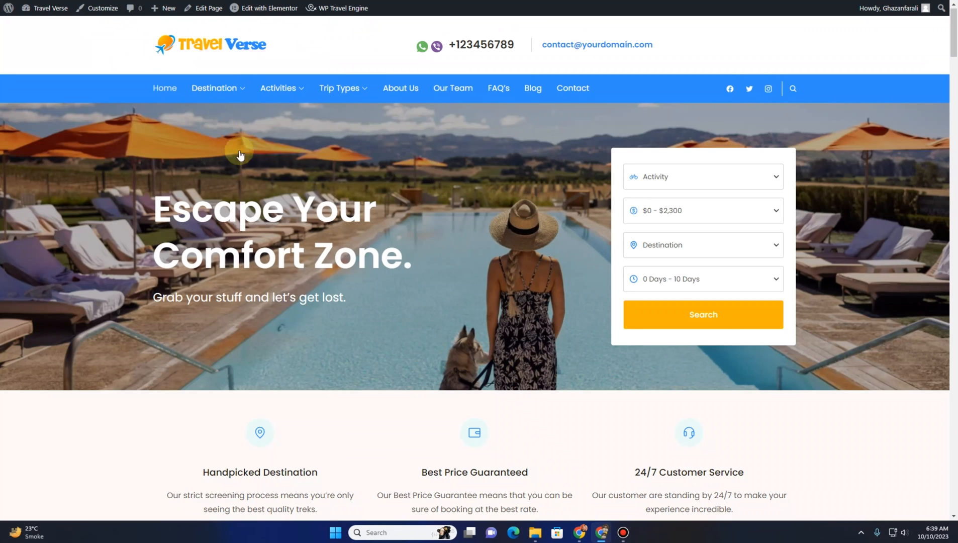
{"action": "mouse_move", "coordinate": [294, 91]}
{"action": "mouse_move", "coordinate": [214, 89]}
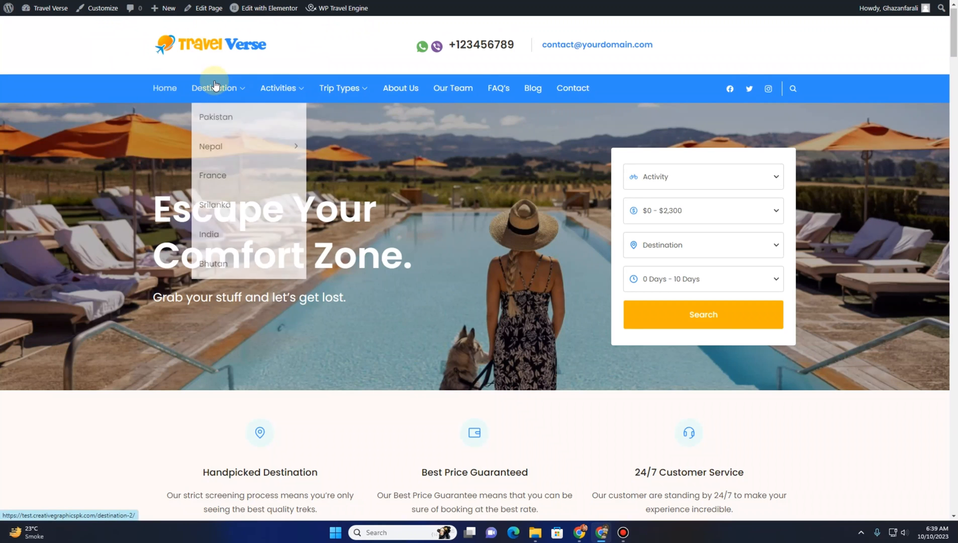
{"action": "left_click", "coordinate": [213, 129]}
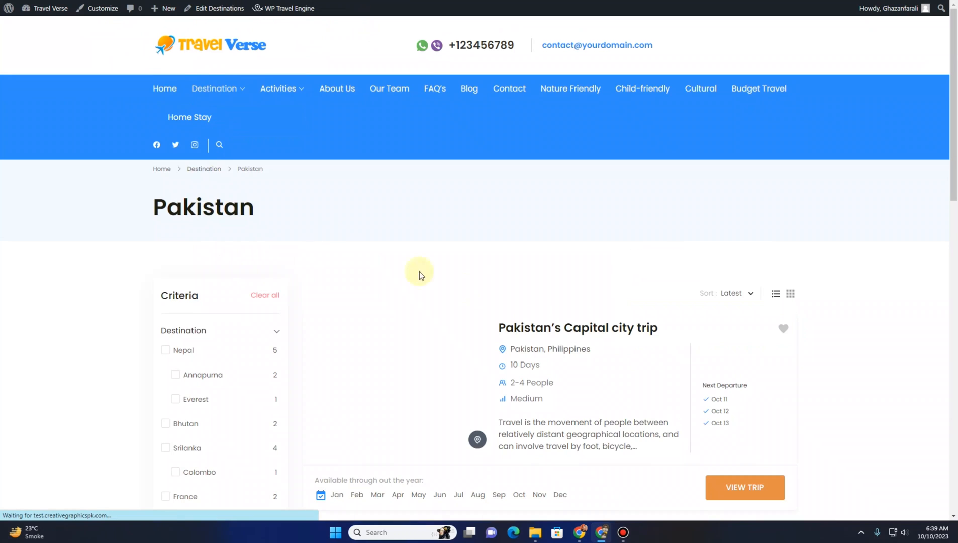
{"action": "left_click", "coordinate": [573, 324]}
{"action": "scroll", "coordinate": [421, 229], "scroll_direction": "down", "scroll_amount": 8}
{"action": "scroll", "coordinate": [421, 235], "scroll_direction": "down", "scroll_amount": 20}
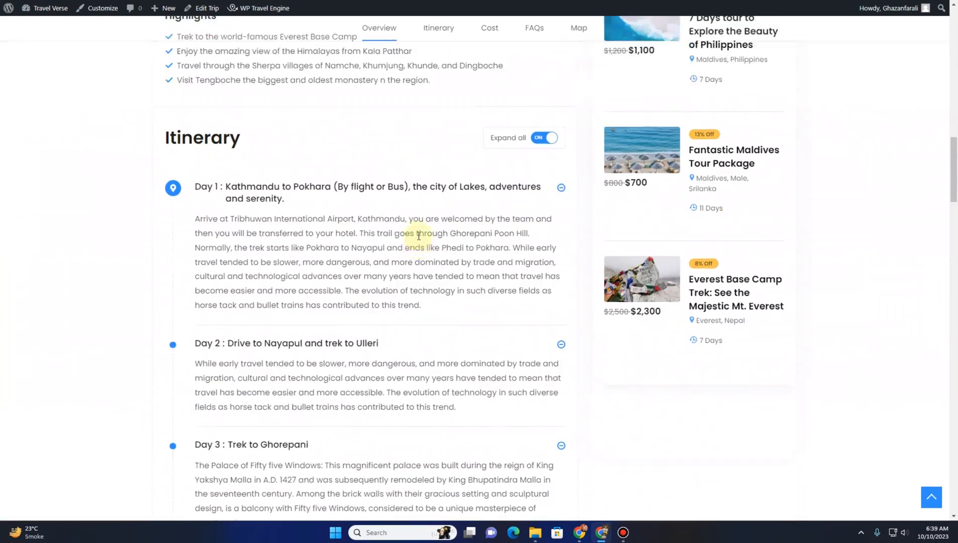
{"action": "scroll", "coordinate": [417, 258], "scroll_direction": "down", "scroll_amount": 5}
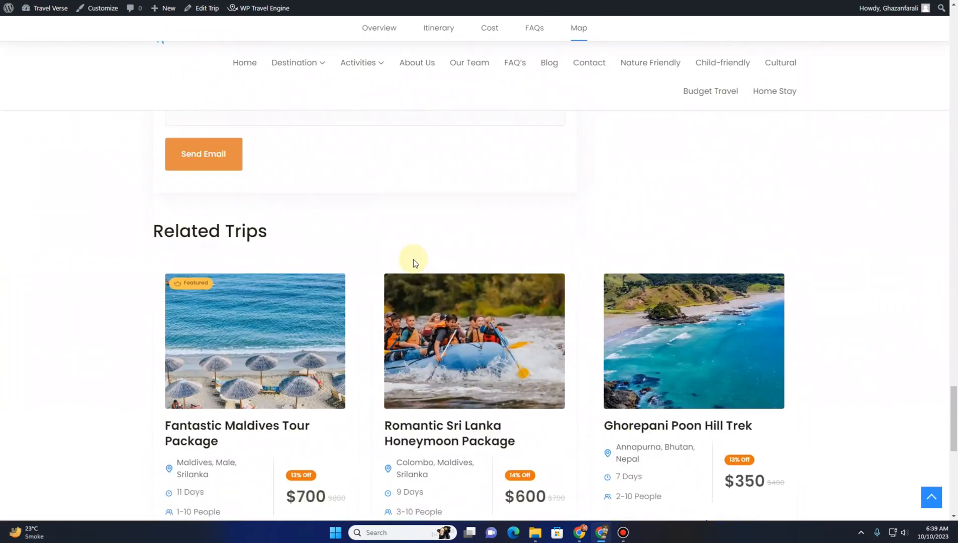
{"action": "scroll", "coordinate": [429, 154], "scroll_direction": "up", "scroll_amount": 7}
{"action": "left_click", "coordinate": [160, 1]}
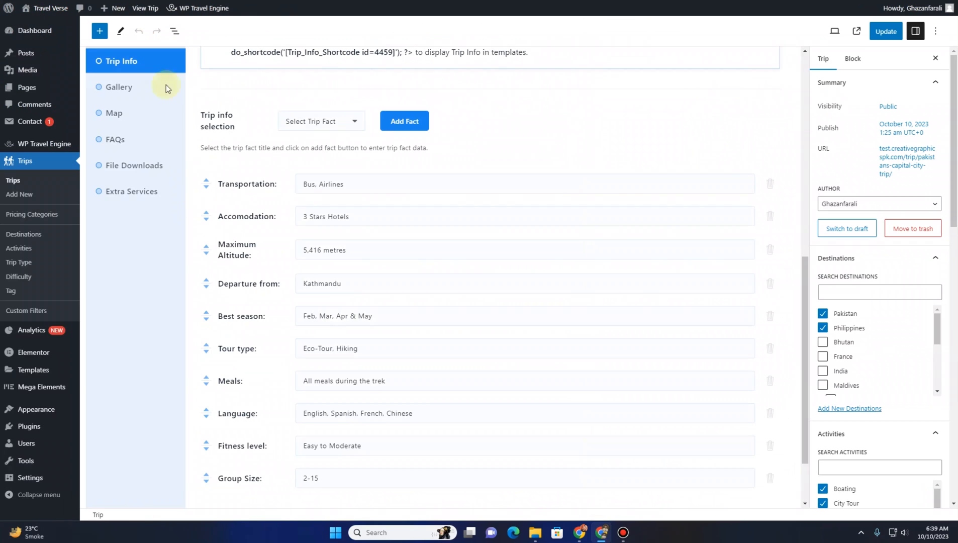
{"action": "left_click", "coordinate": [125, 1]}
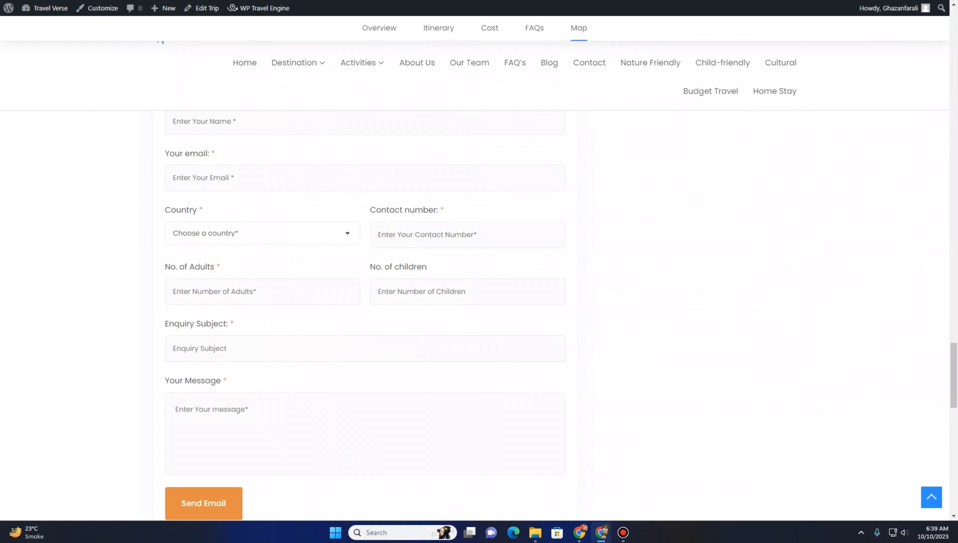
Enable Hide Enquiry Form and save the enquiry email settings
{"action": "left_click", "coordinate": [66, 1]}
{"action": "left_click", "coordinate": [217, 300]}
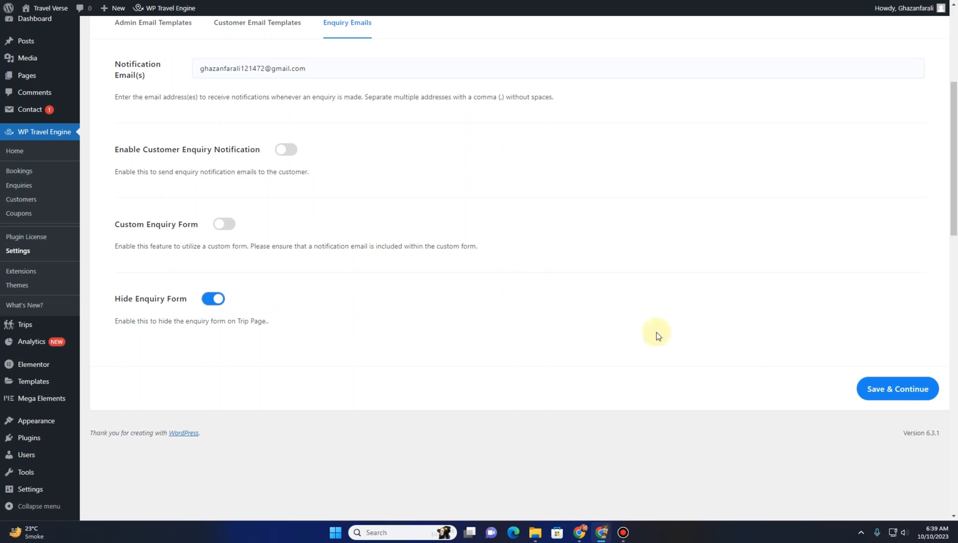
{"action": "left_click", "coordinate": [915, 394]}
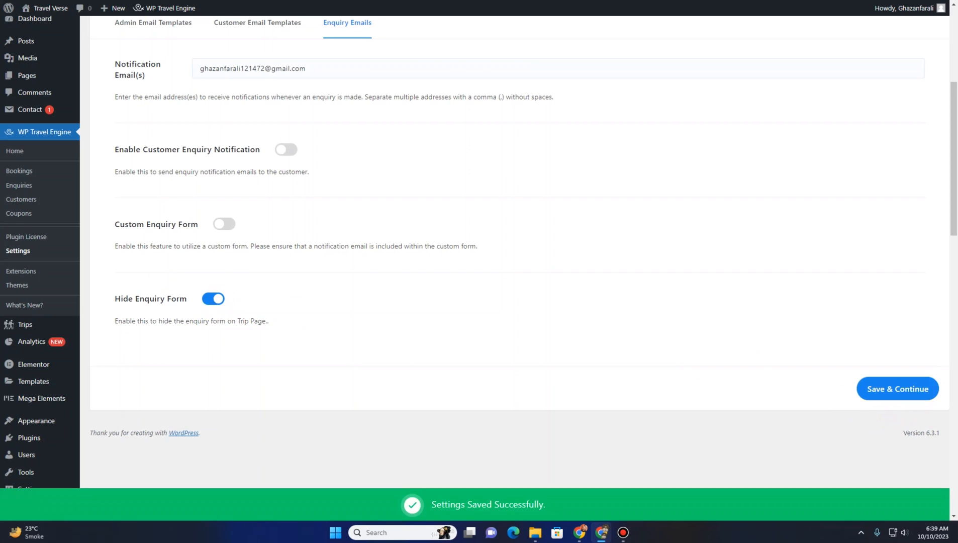
Reload the trip page and scroll through it to check the enquiry form
{"action": "left_click", "coordinate": [126, 1]}
{"action": "key", "text": "F5"}
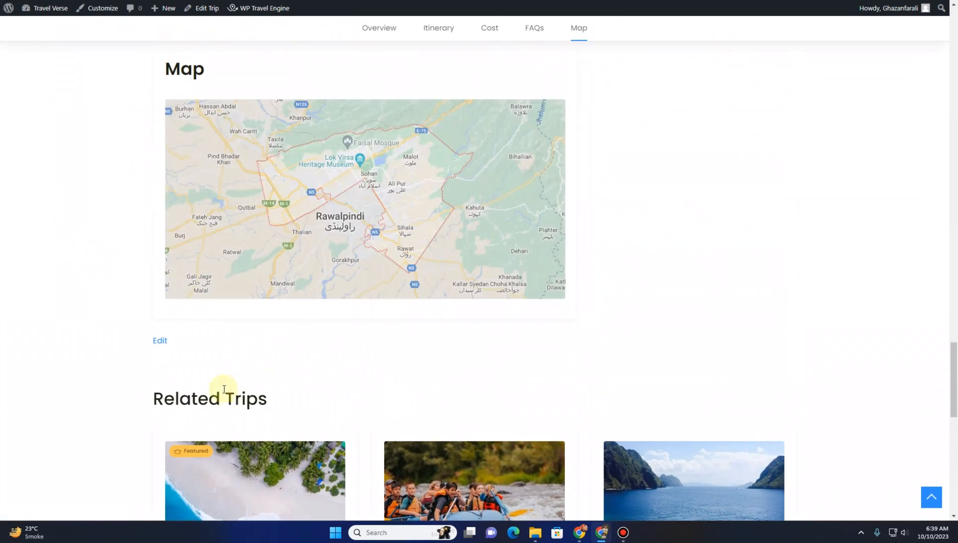
{"action": "scroll", "coordinate": [326, 372], "scroll_direction": "up", "scroll_amount": 8}
{"action": "scroll", "coordinate": [319, 376], "scroll_direction": "up", "scroll_amount": 15}
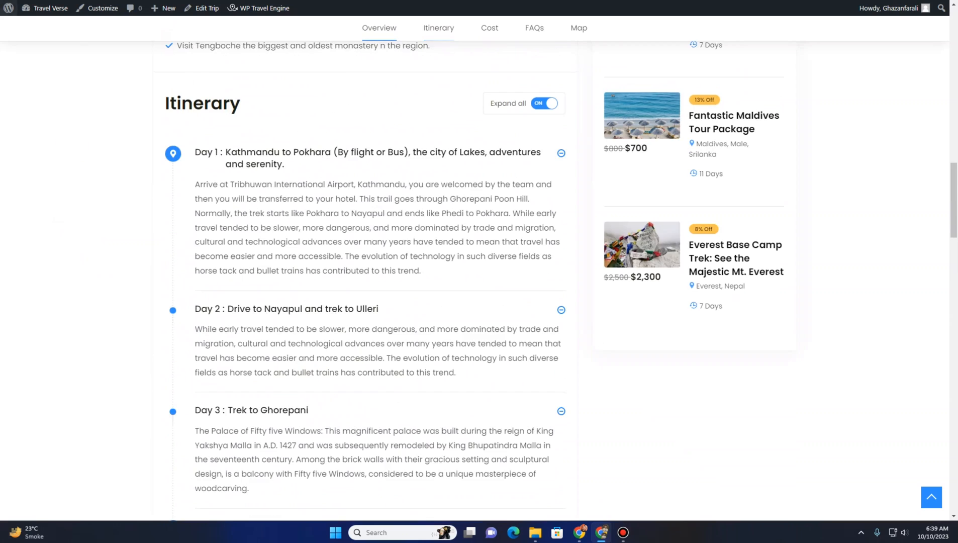
Turn Hide Enquiry Form back off and save the enquiry email settings
{"action": "left_click", "coordinate": [20, 1]}
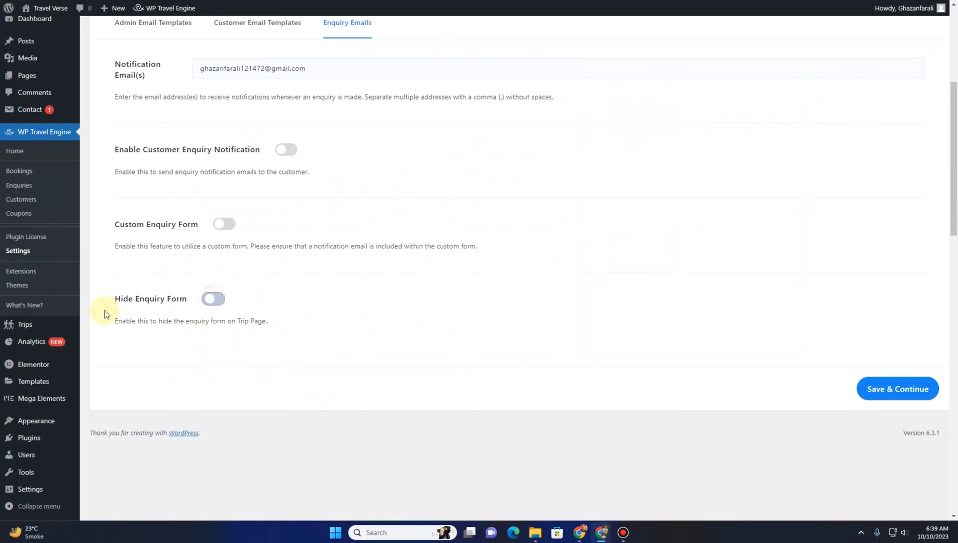
{"action": "left_click", "coordinate": [862, 388]}
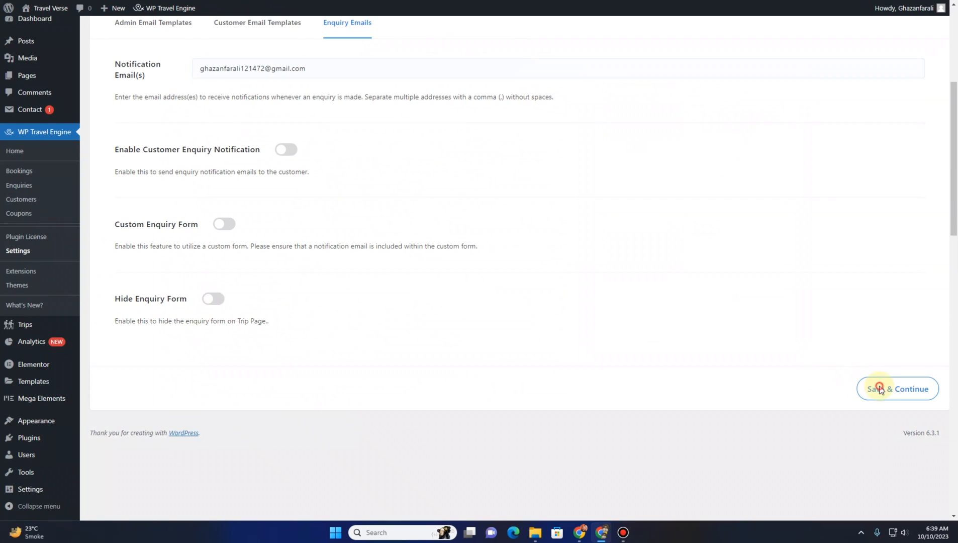
Open the Display settings' Trip Card/Listing section and switch Display New Trip Layout off and back on
{"action": "scroll", "coordinate": [294, 351], "scroll_direction": "up", "scroll_amount": 3}
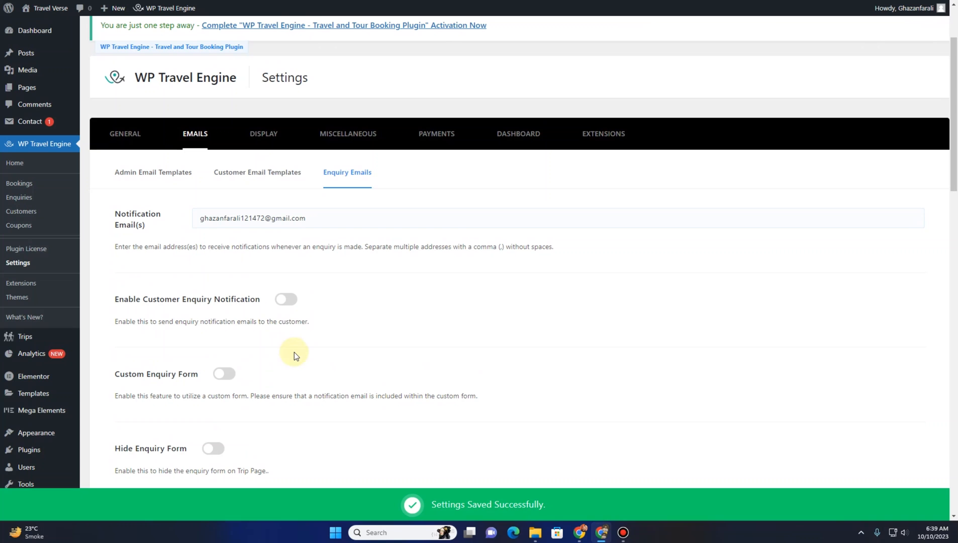
{"action": "left_click", "coordinate": [260, 134]}
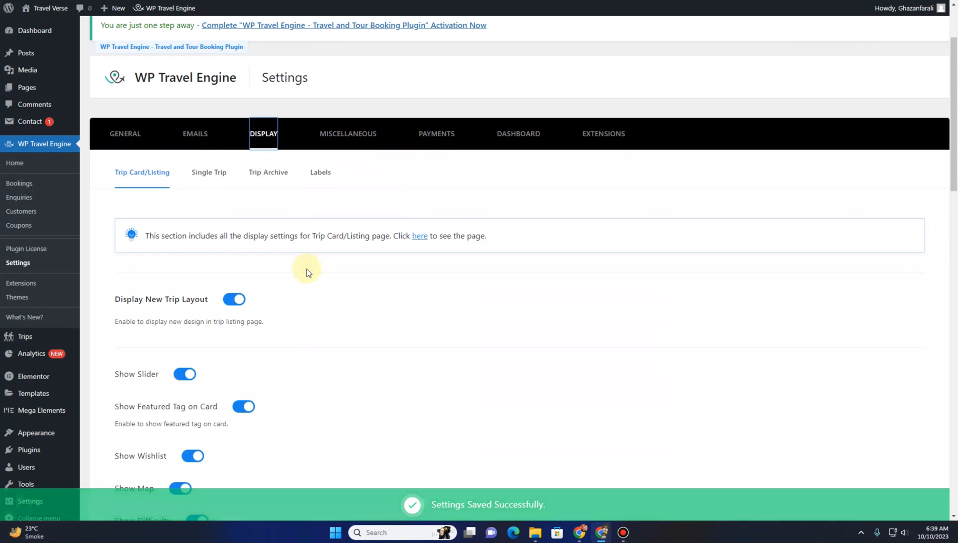
{"action": "scroll", "coordinate": [294, 277], "scroll_direction": "down", "scroll_amount": 3}
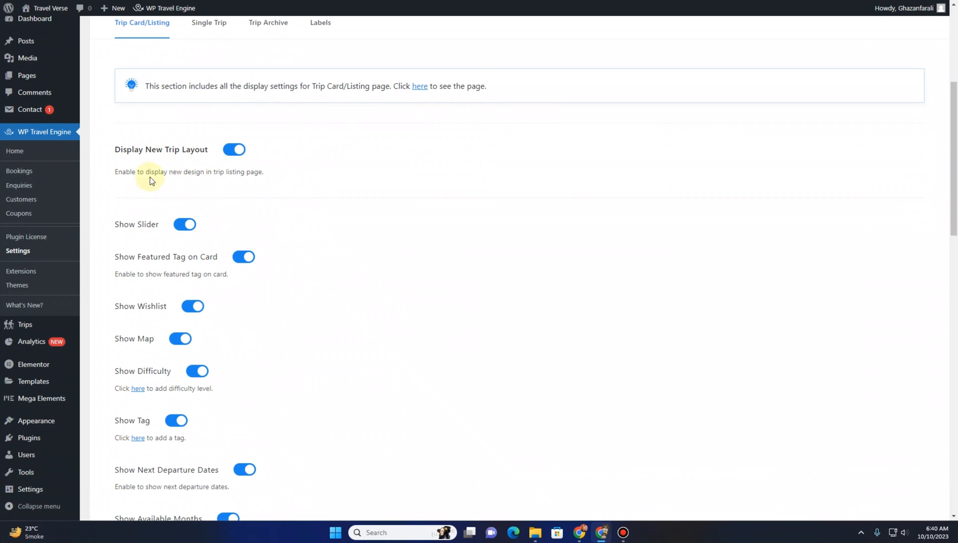
{"action": "left_click", "coordinate": [230, 156]}
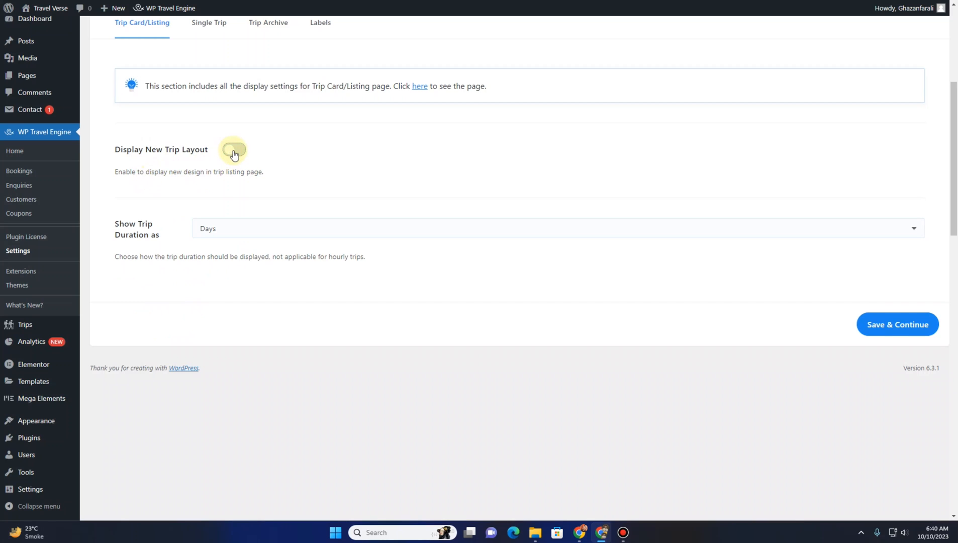
{"action": "left_click", "coordinate": [234, 155]}
{"action": "left_click", "coordinate": [234, 154]}
{"action": "left_click", "coordinate": [235, 154]}
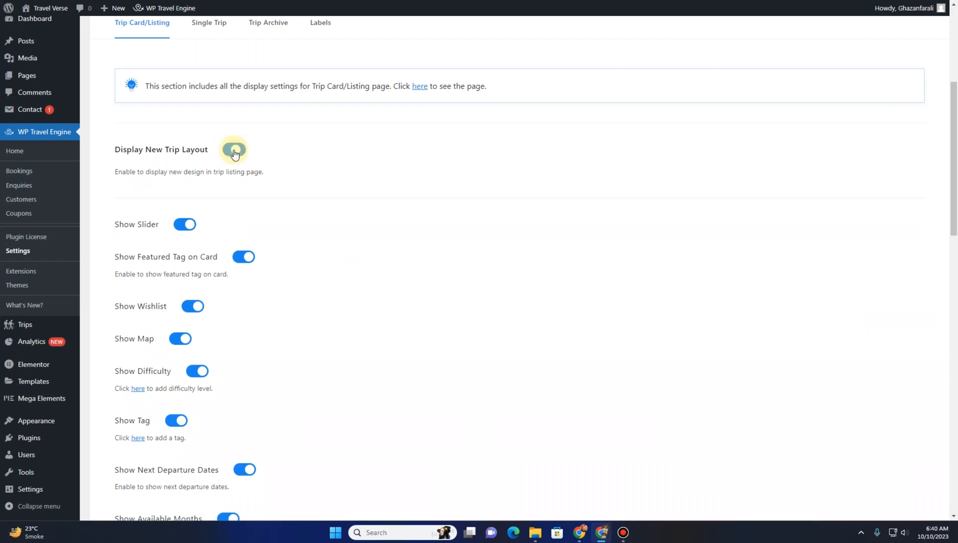
{"action": "left_click", "coordinate": [234, 154]}
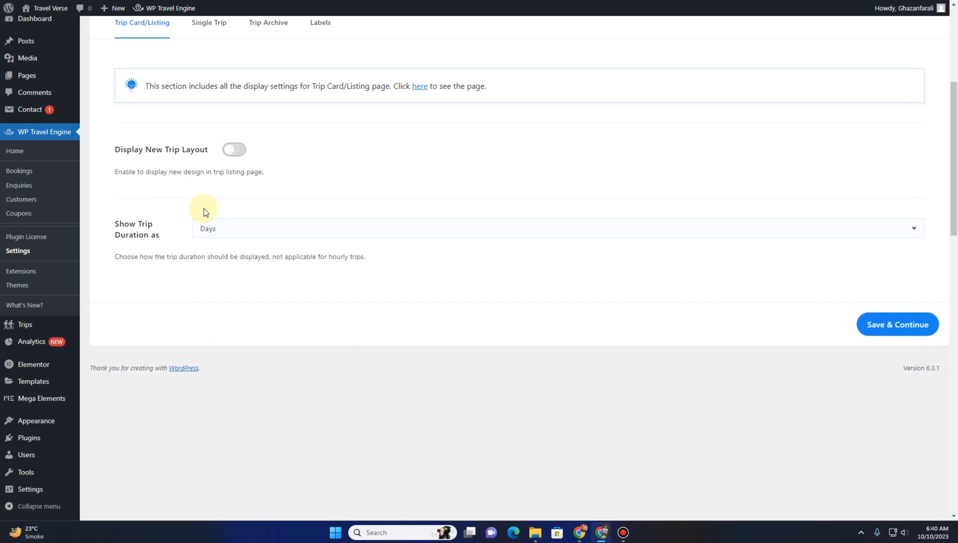
{"action": "left_click", "coordinate": [233, 157]}
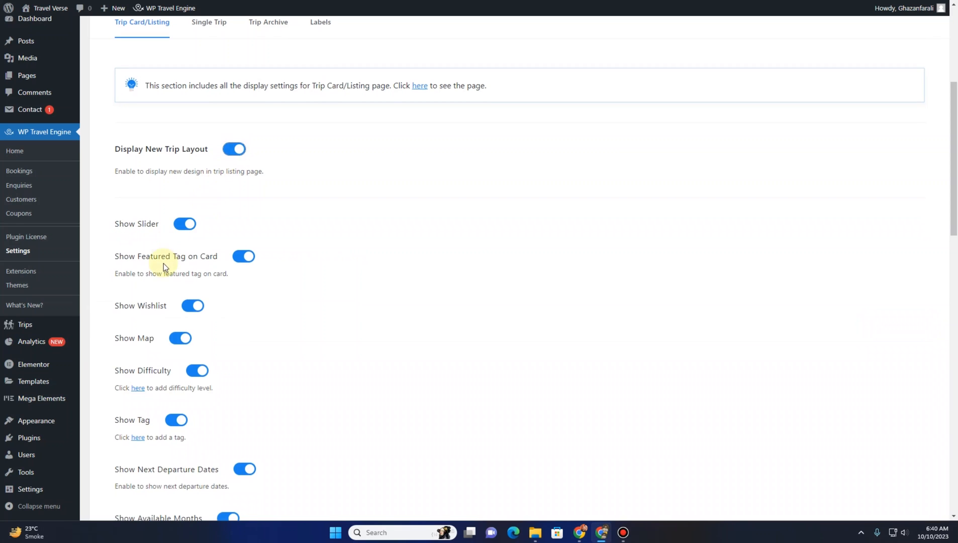
Turn off Show Slider and save the Trip Card/Listing display settings
{"action": "scroll", "coordinate": [163, 265], "scroll_direction": "down", "scroll_amount": 3}
{"action": "scroll", "coordinate": [163, 263], "scroll_direction": "up", "scroll_amount": 1}
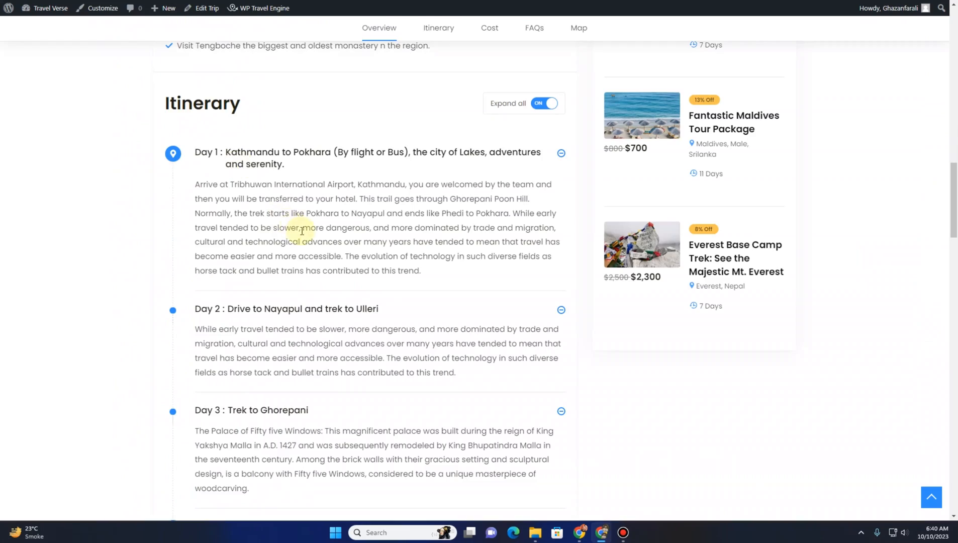
{"action": "scroll", "coordinate": [301, 230], "scroll_direction": "up", "scroll_amount": 15}
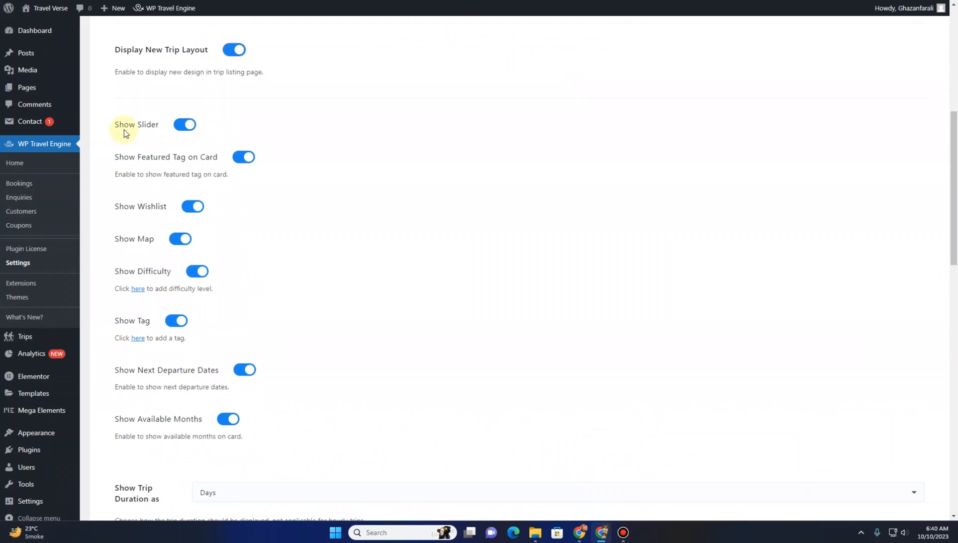
{"action": "left_click", "coordinate": [176, 128]}
{"action": "scroll", "coordinate": [797, 360], "scroll_direction": "down", "scroll_amount": 7}
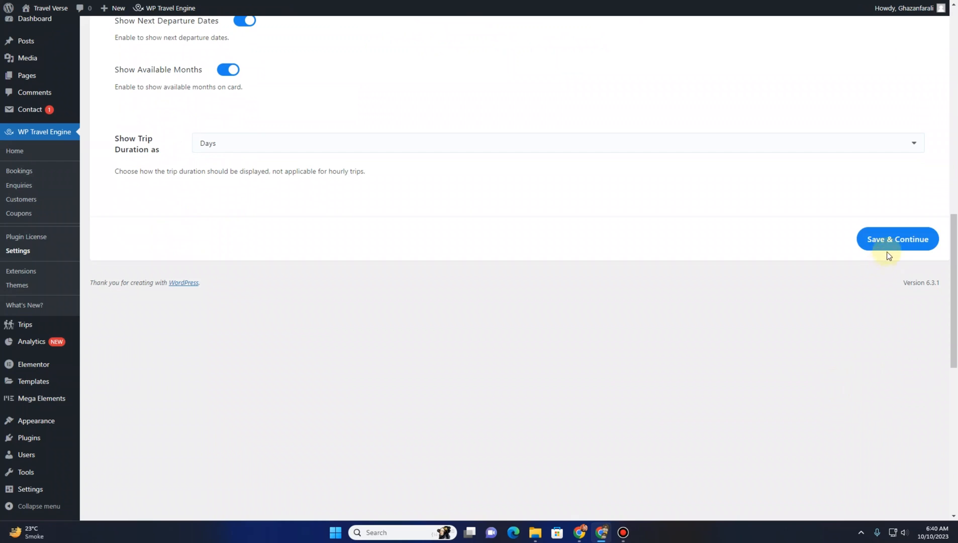
{"action": "left_click", "coordinate": [888, 244]}
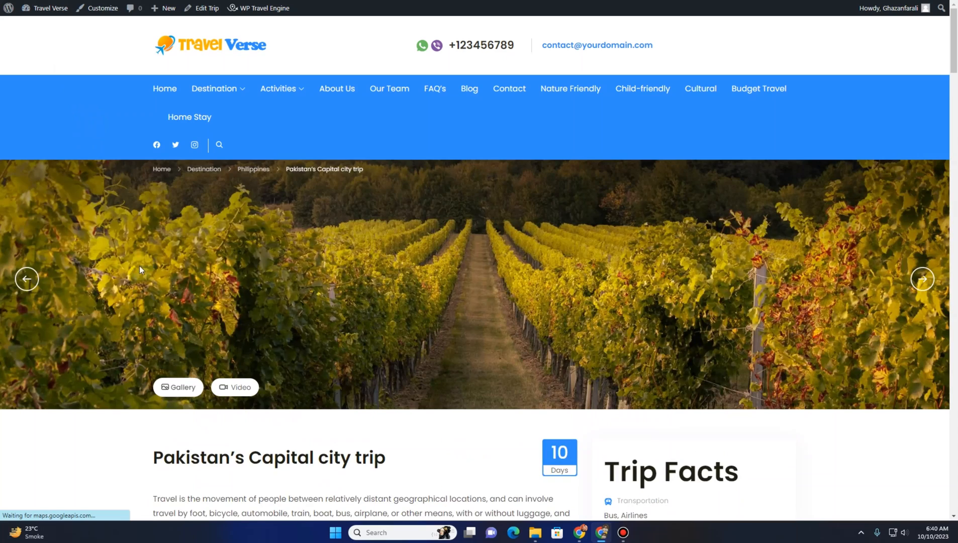
Check the slider on the trip page and save the Trip Card/Listing display settings again
{"action": "left_click", "coordinate": [25, 280]}
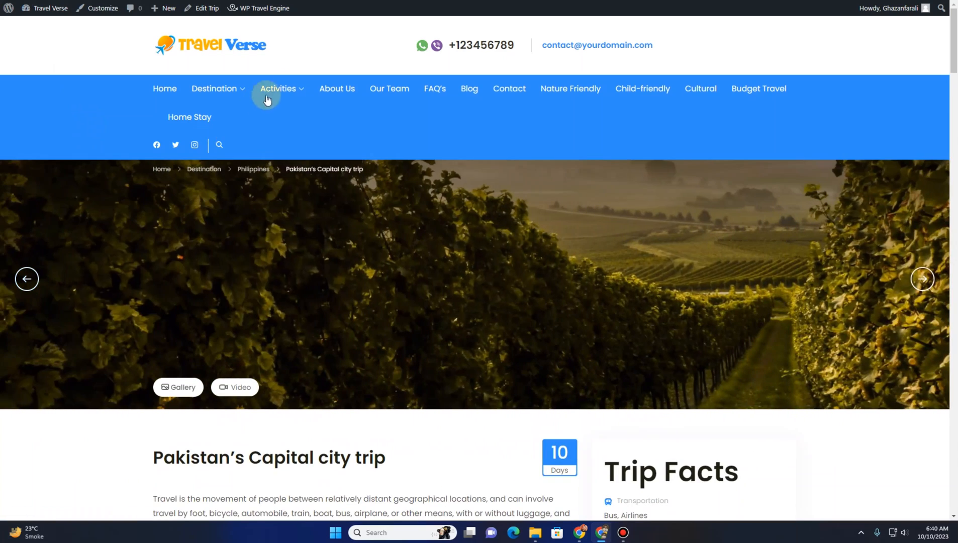
{"action": "mouse_move", "coordinate": [236, 89]}
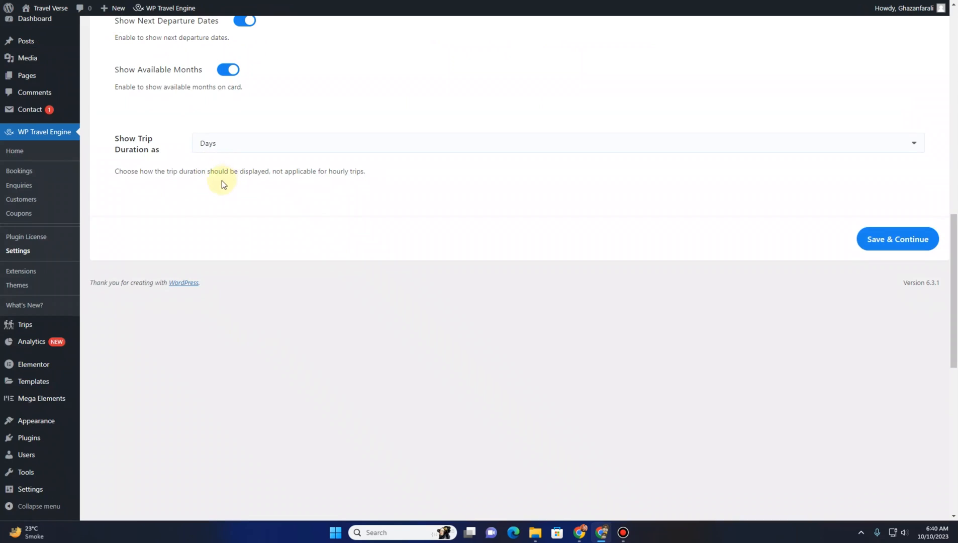
{"action": "scroll", "coordinate": [221, 182], "scroll_direction": "up", "scroll_amount": 10}
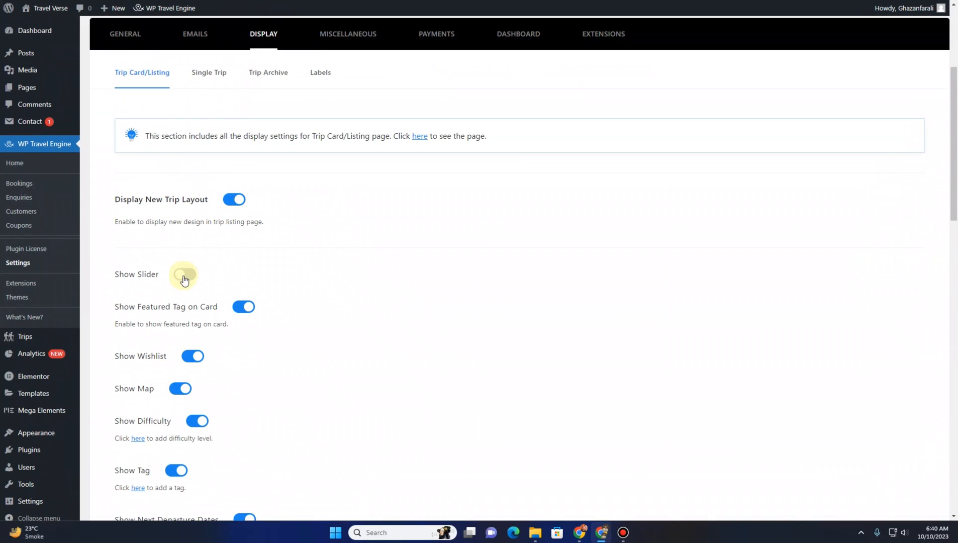
{"action": "scroll", "coordinate": [567, 300], "scroll_direction": "down", "scroll_amount": 5}
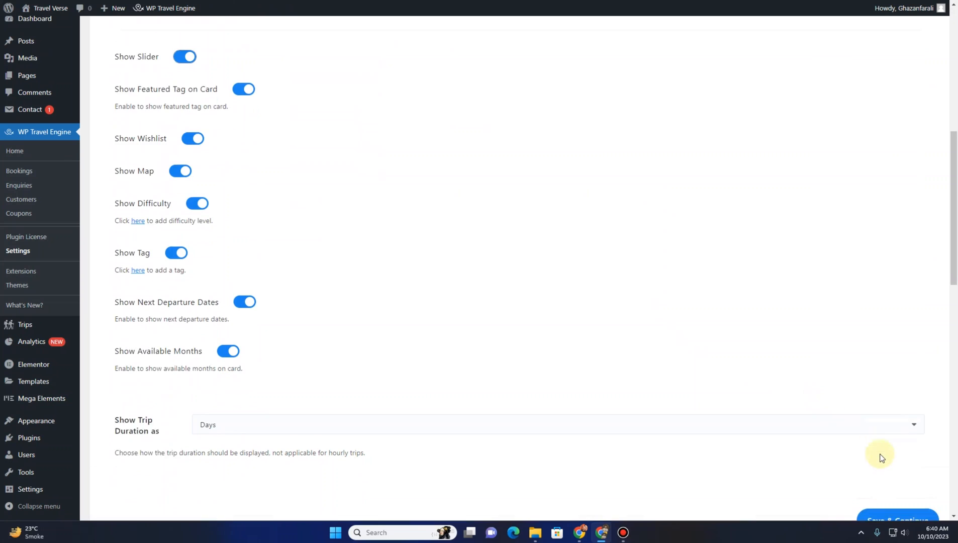
{"action": "left_click", "coordinate": [892, 489]}
Open the Pakistan destination listing on the site and browse the trip card's image slider
{"action": "scroll", "coordinate": [405, 252], "scroll_direction": "up", "scroll_amount": 2}
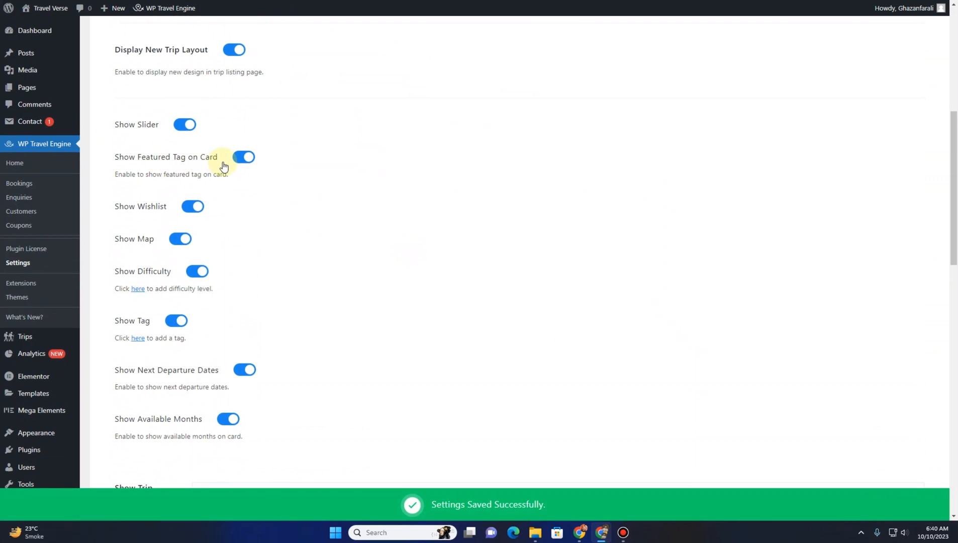
{"action": "left_click", "coordinate": [259, 1]}
{"action": "mouse_move", "coordinate": [221, 97]}
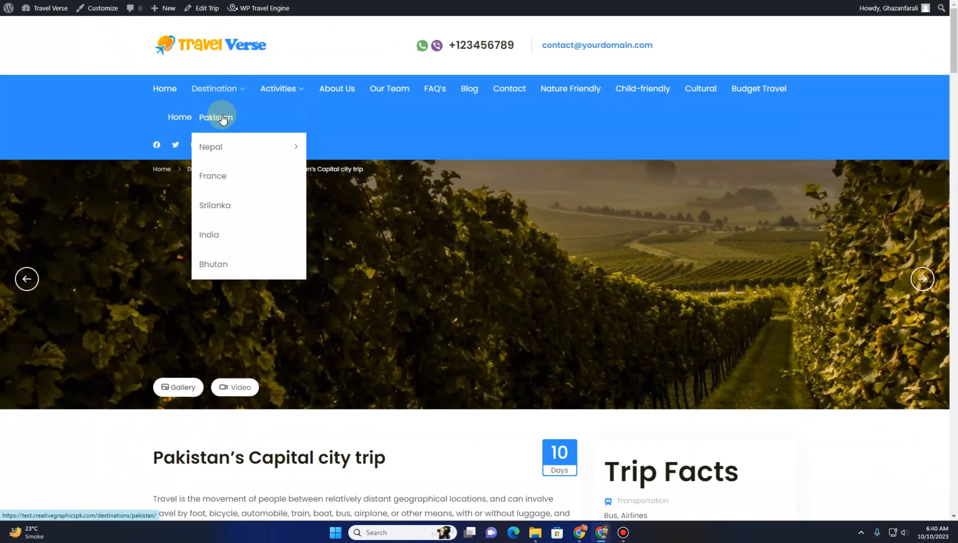
{"action": "left_click", "coordinate": [223, 118]}
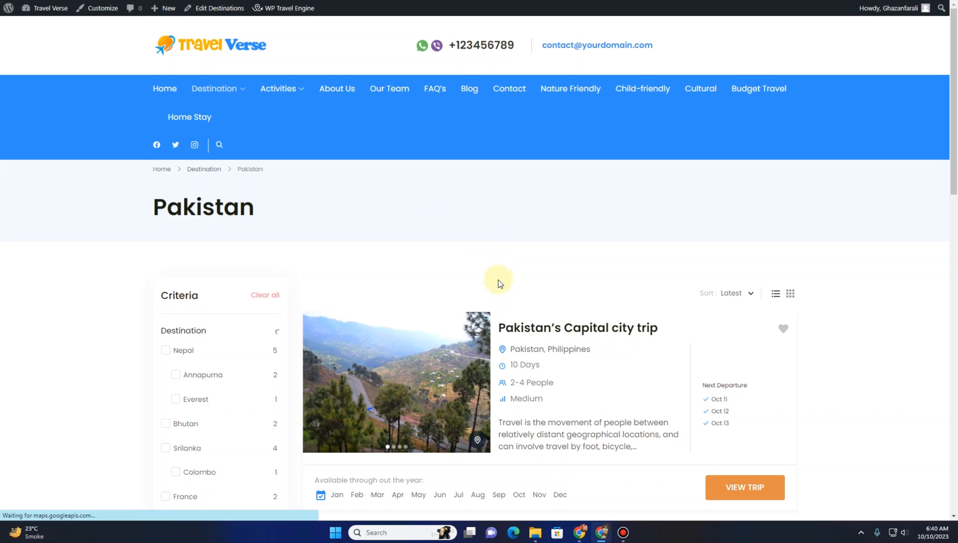
{"action": "scroll", "coordinate": [497, 282], "scroll_direction": "down", "scroll_amount": 2}
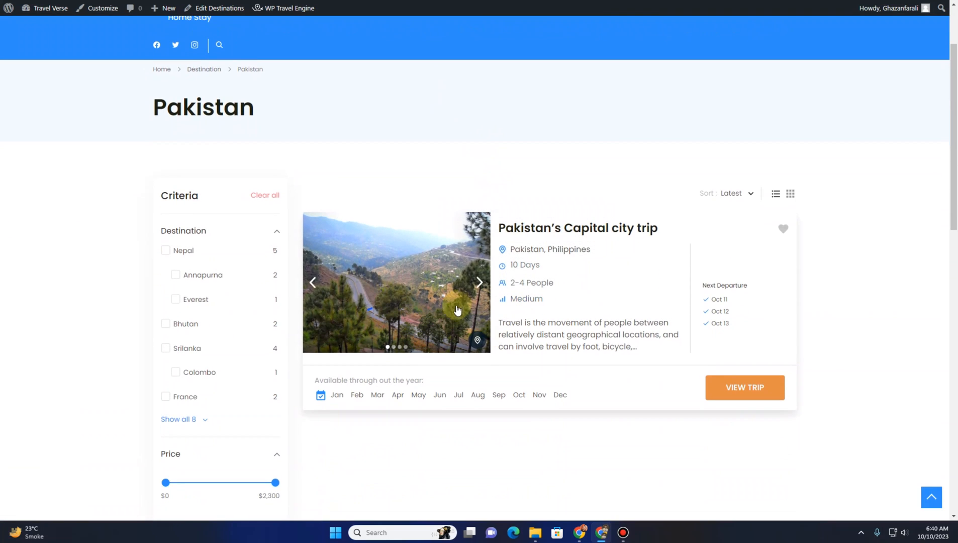
{"action": "left_click", "coordinate": [479, 282]}
Turn off Show Featured Tag on Card and save the Trip Card/Listing display settings
{"action": "left_click", "coordinate": [194, 1]}
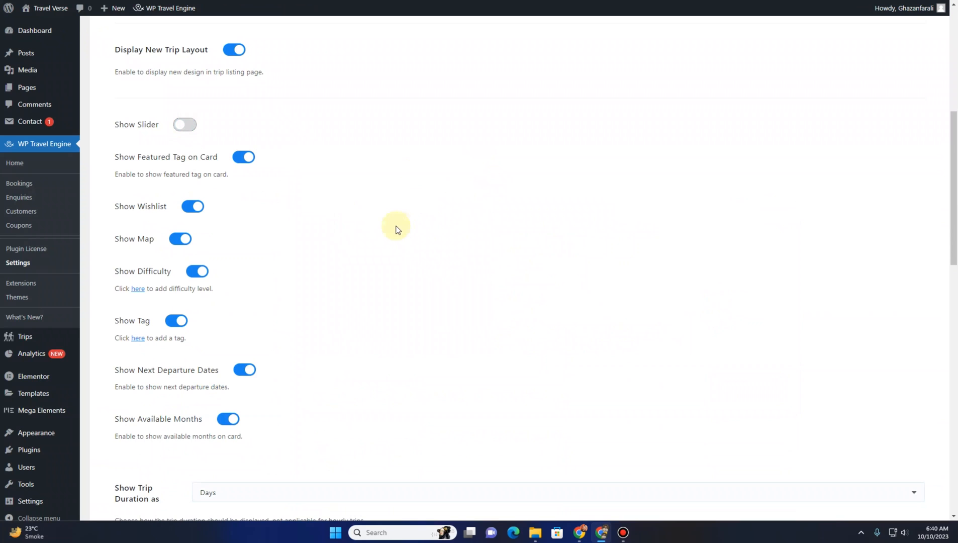
{"action": "left_click", "coordinate": [242, 158]}
{"action": "scroll", "coordinate": [638, 282], "scroll_direction": "down", "scroll_amount": 4}
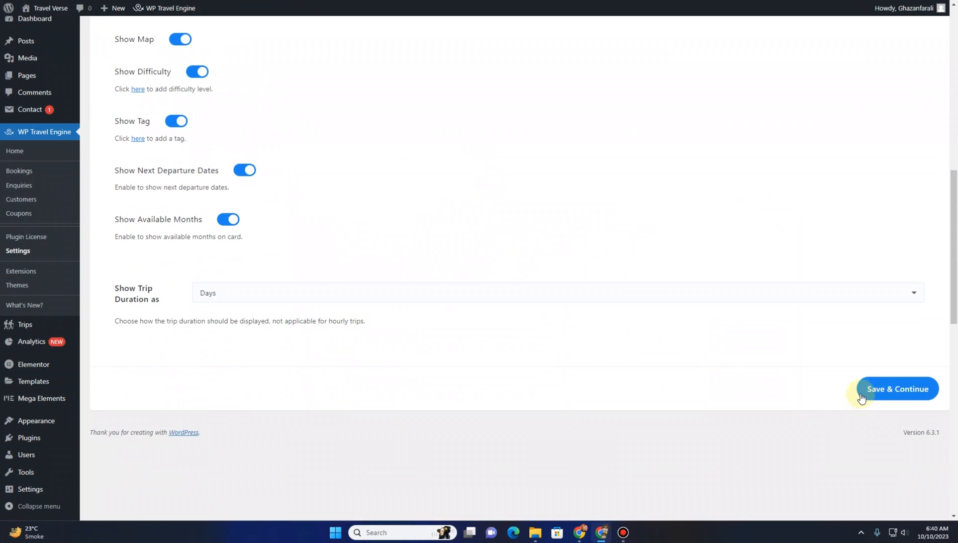
{"action": "left_click", "coordinate": [860, 389]}
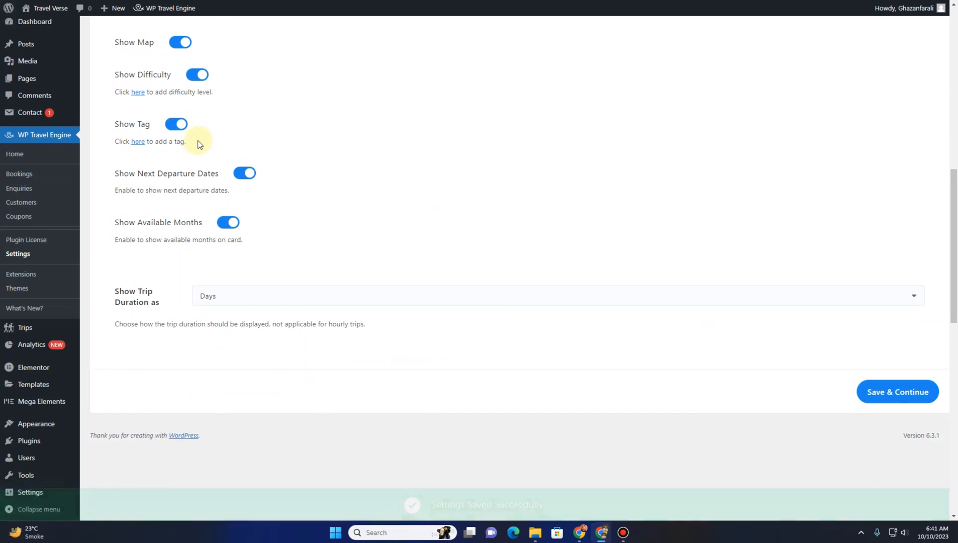
{"action": "scroll", "coordinate": [200, 145], "scroll_direction": "up", "scroll_amount": 6}
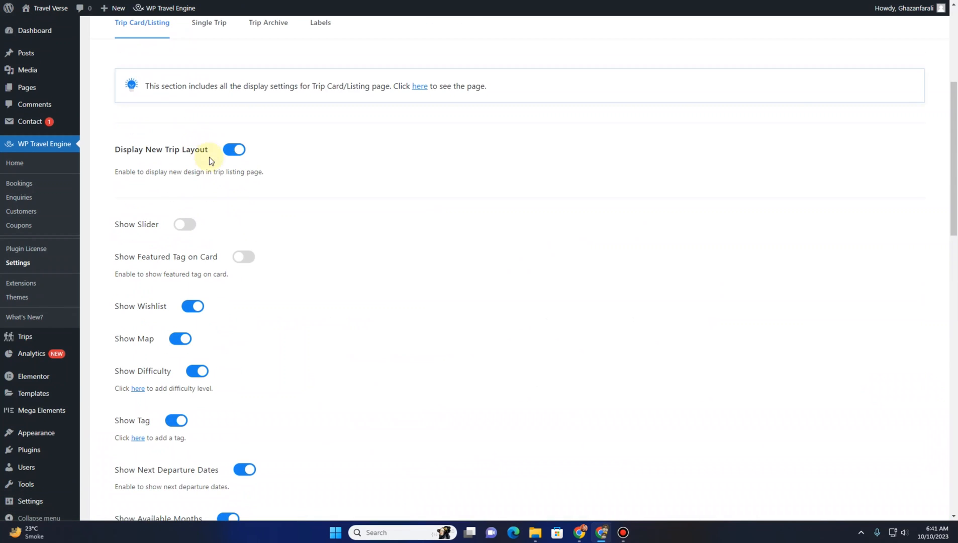
Turn Show Slider and Show Featured Tag on Card back on and save the Trip Card/Listing display settings
{"action": "left_click", "coordinate": [186, 225]}
{"action": "left_click", "coordinate": [252, 259]}
{"action": "scroll", "coordinate": [534, 318], "scroll_direction": "down", "scroll_amount": 7}
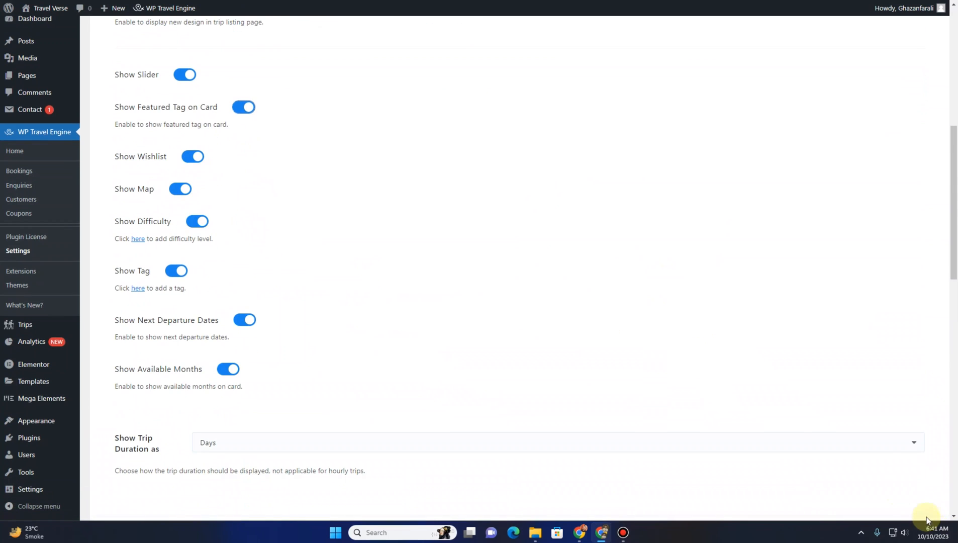
{"action": "left_click", "coordinate": [911, 342]}
Toggle Show Map, Show Next Departure Dates and Show Available Months on the trip card and save the settings
{"action": "scroll", "coordinate": [395, 271], "scroll_direction": "up", "scroll_amount": 5}
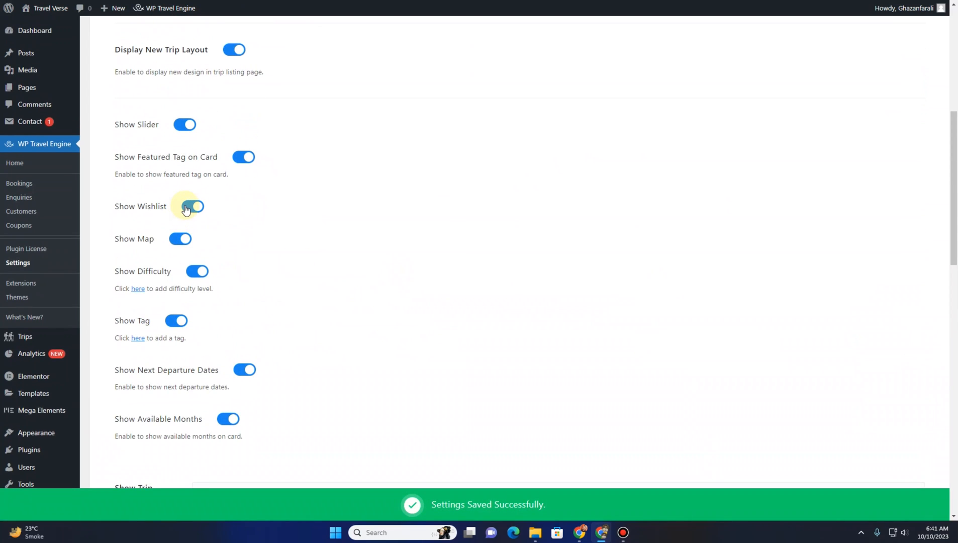
{"action": "left_click", "coordinate": [174, 242]}
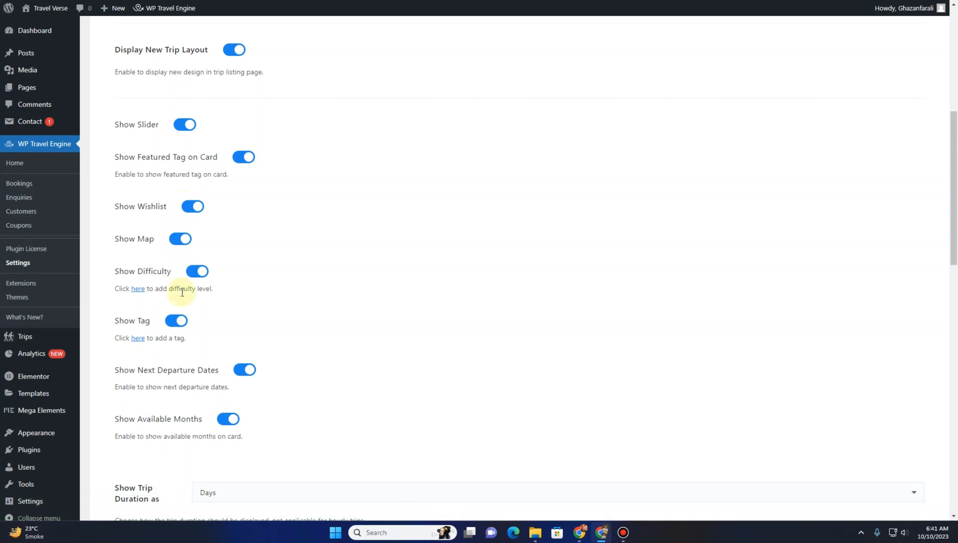
{"action": "scroll", "coordinate": [241, 377], "scroll_direction": "down", "scroll_amount": 2}
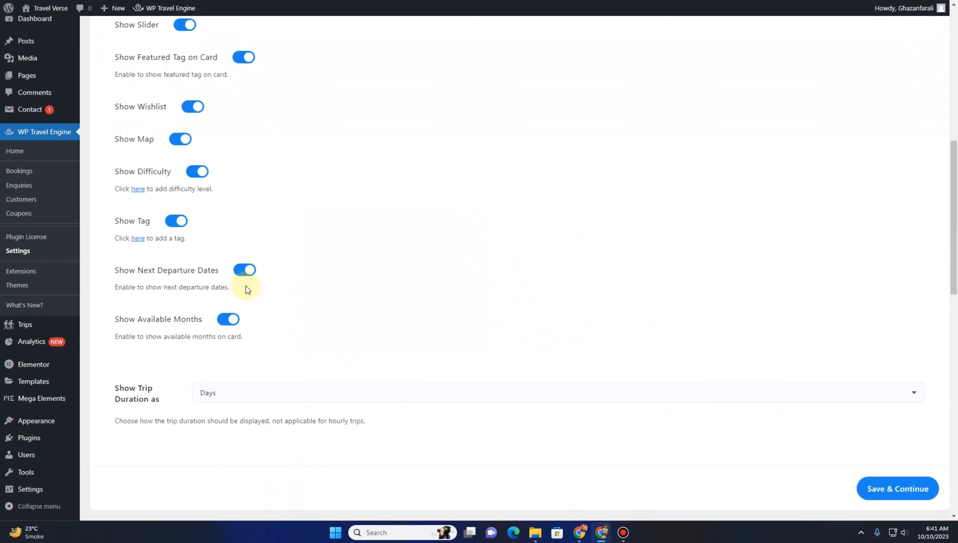
{"action": "left_click", "coordinate": [226, 323]}
{"action": "left_click", "coordinate": [245, 271]}
{"action": "left_click", "coordinate": [904, 494]}
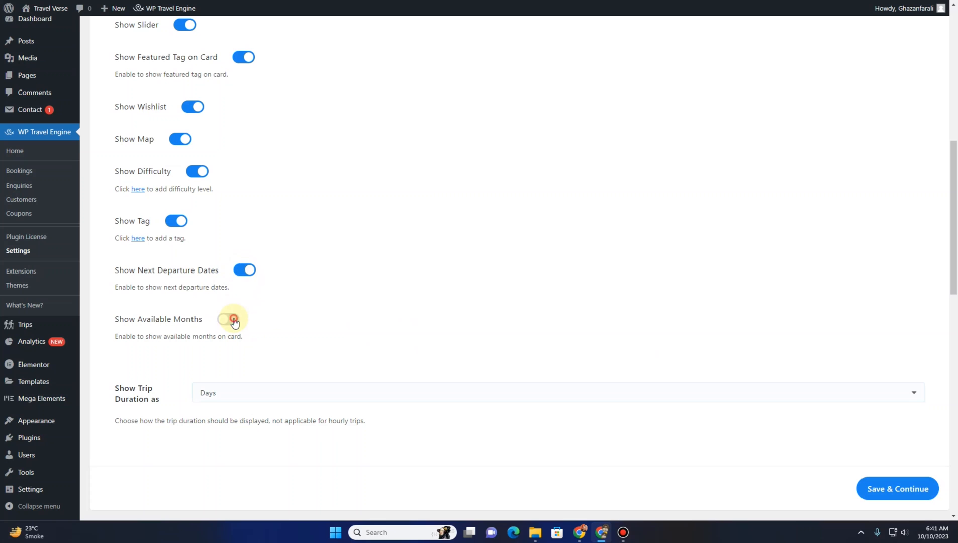
{"action": "left_click", "coordinate": [902, 490]}
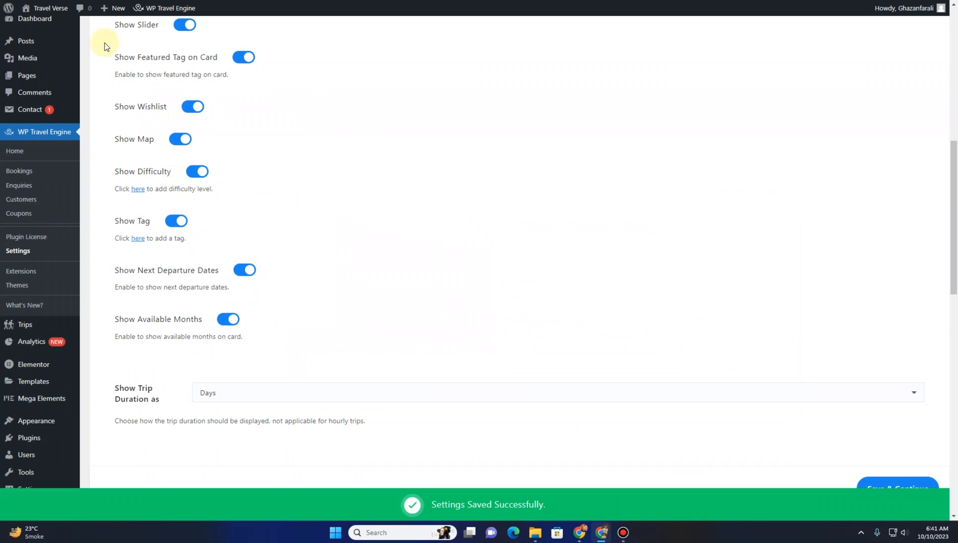
Open the Single Trip display settings and view the Pakistan's Capital city trip page on the site
{"action": "scroll", "coordinate": [324, 290], "scroll_direction": "up", "scroll_amount": 10}
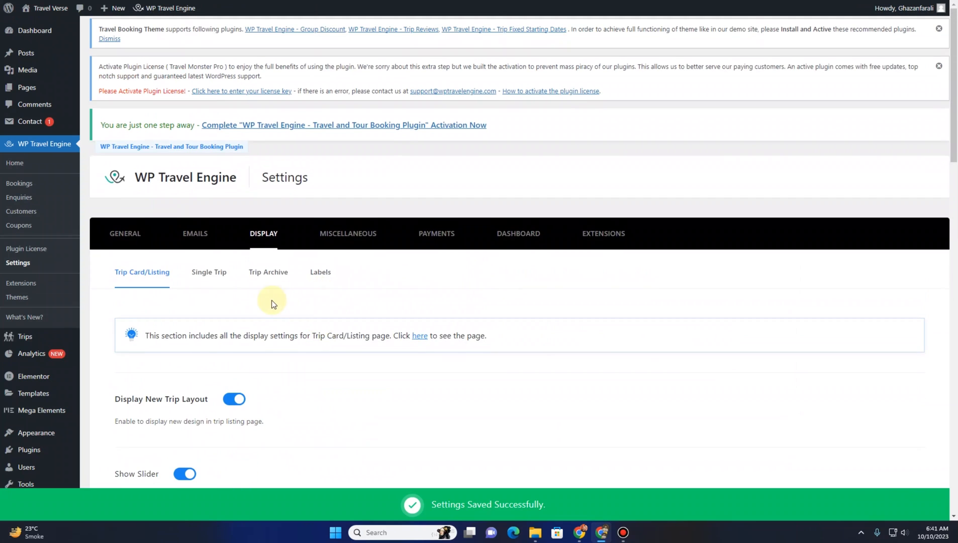
{"action": "scroll", "coordinate": [209, 186], "scroll_direction": "down", "scroll_amount": 2}
{"action": "left_click", "coordinate": [208, 174]}
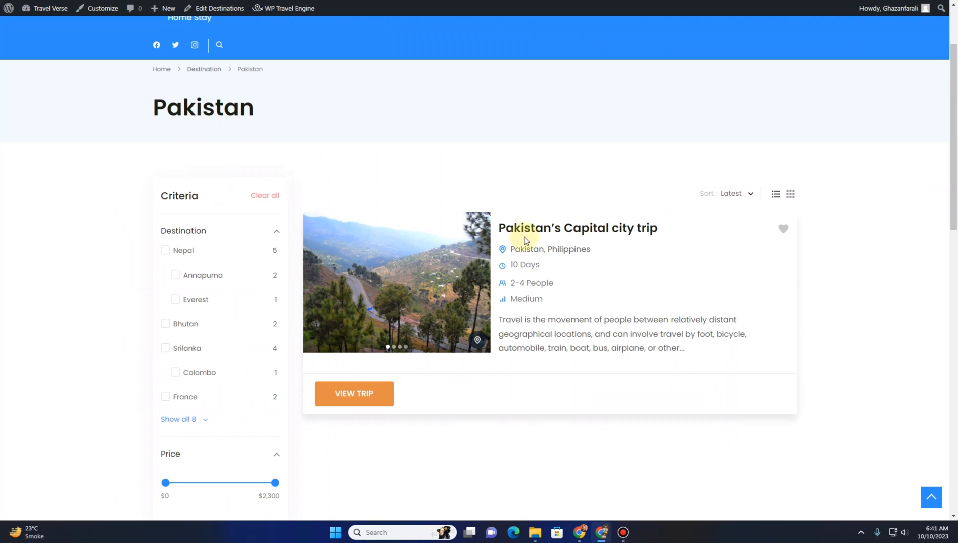
{"action": "left_click", "coordinate": [530, 233]}
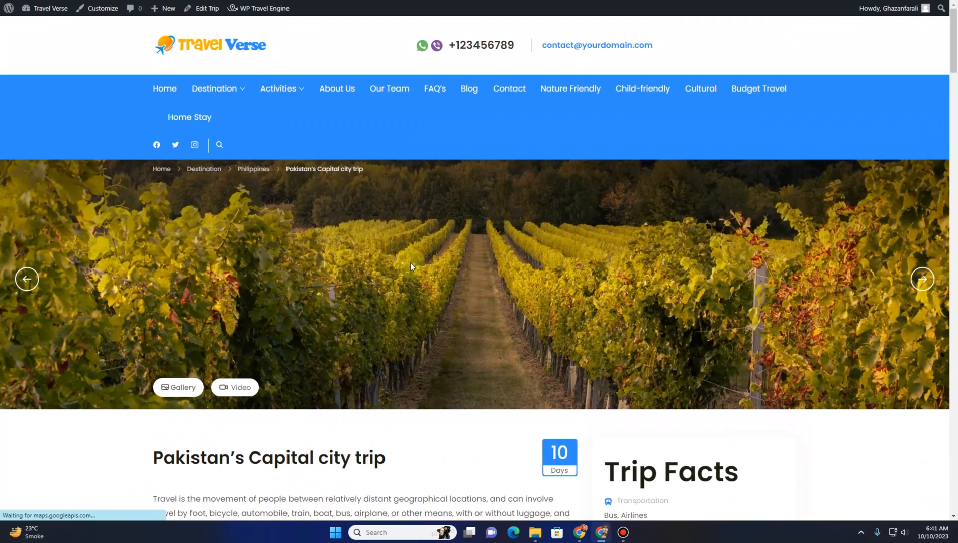
{"action": "scroll", "coordinate": [409, 262], "scroll_direction": "down", "scroll_amount": 4}
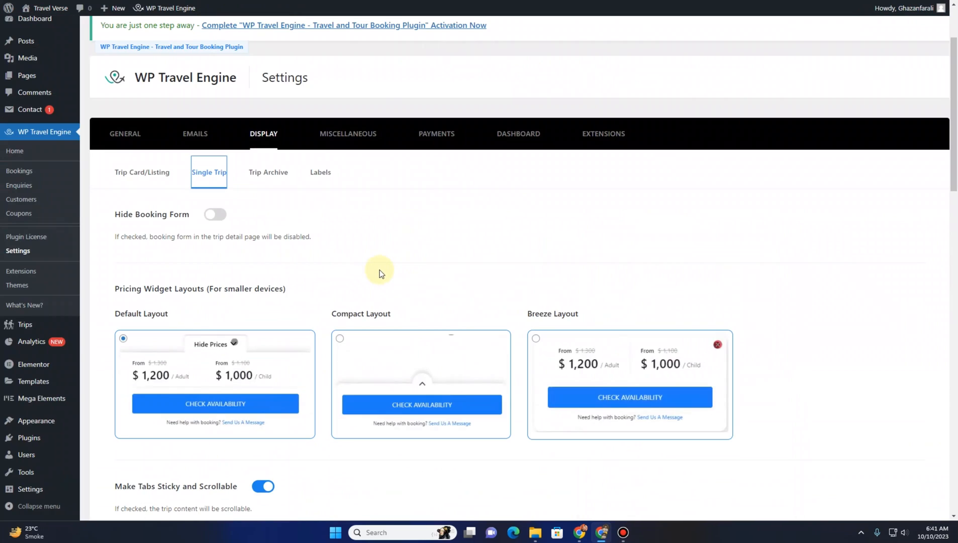
Toggle Hide Booking Form on and back off, then save the Single Trip display settings
{"action": "left_click", "coordinate": [220, 215]}
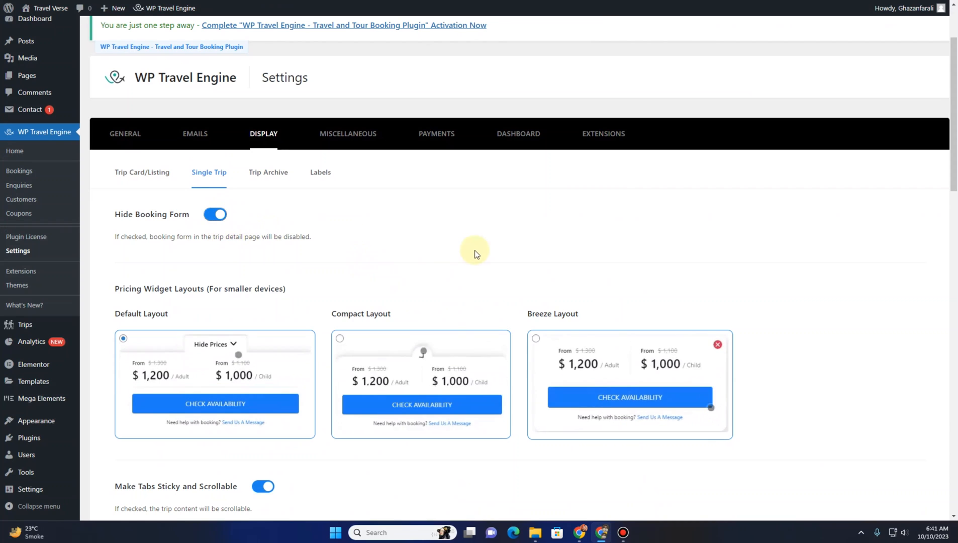
{"action": "left_click", "coordinate": [215, 214]}
{"action": "scroll", "coordinate": [221, 286], "scroll_direction": "down", "scroll_amount": 3}
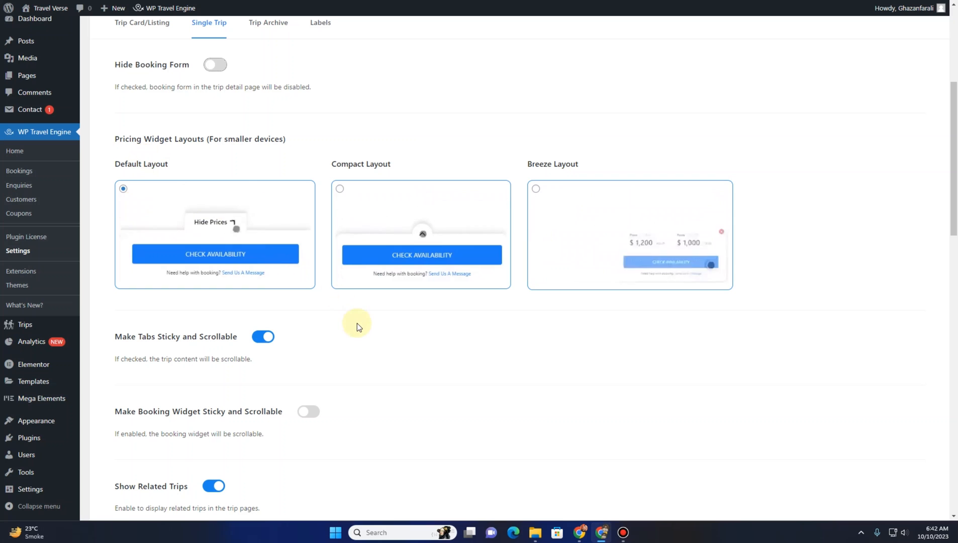
{"action": "scroll", "coordinate": [357, 323], "scroll_direction": "down", "scroll_amount": 7}
{"action": "scroll", "coordinate": [210, 234], "scroll_direction": "down", "scroll_amount": 7}
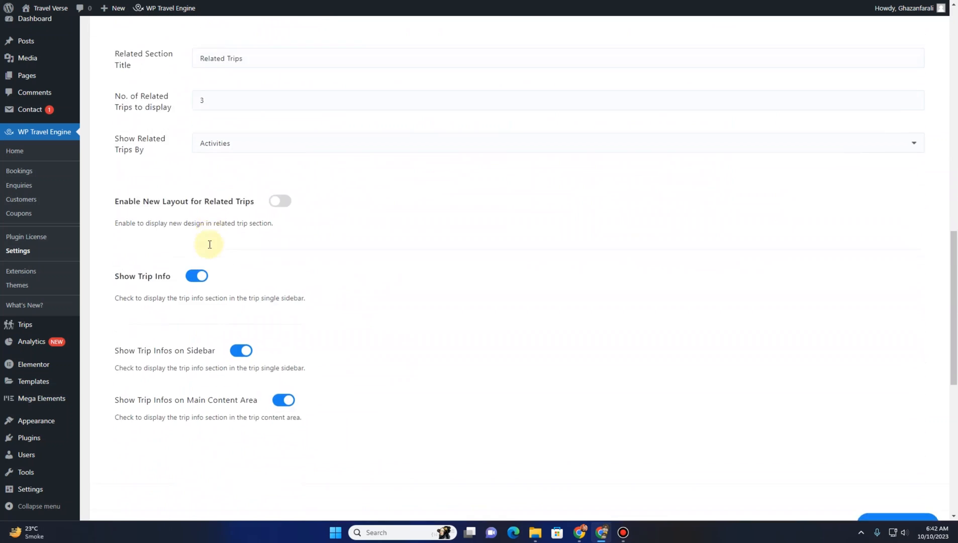
{"action": "left_click", "coordinate": [902, 333]}
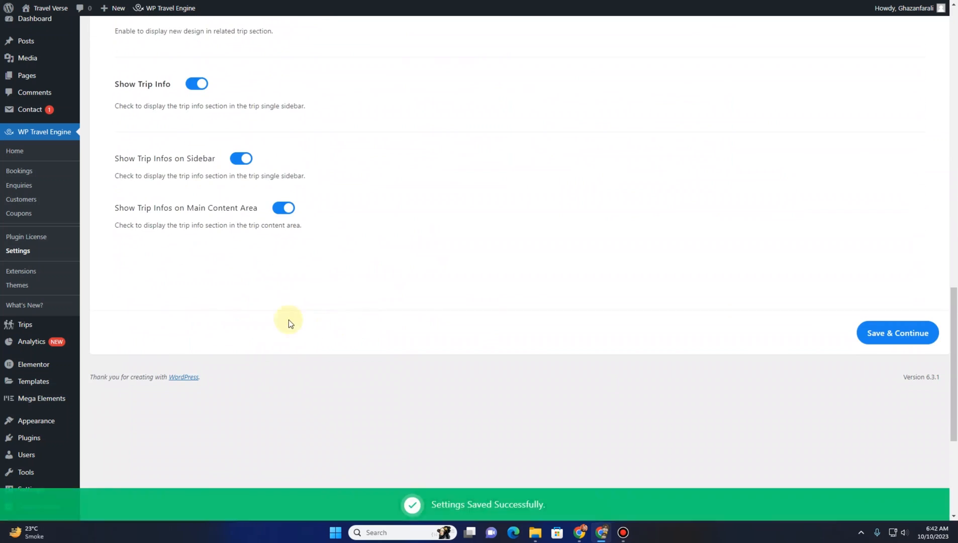
Open the Trip Archive display settings and toggle Hide Archive Title
{"action": "scroll", "coordinate": [283, 322], "scroll_direction": "up", "scroll_amount": 5}
{"action": "scroll", "coordinate": [267, 319], "scroll_direction": "up", "scroll_amount": 15}
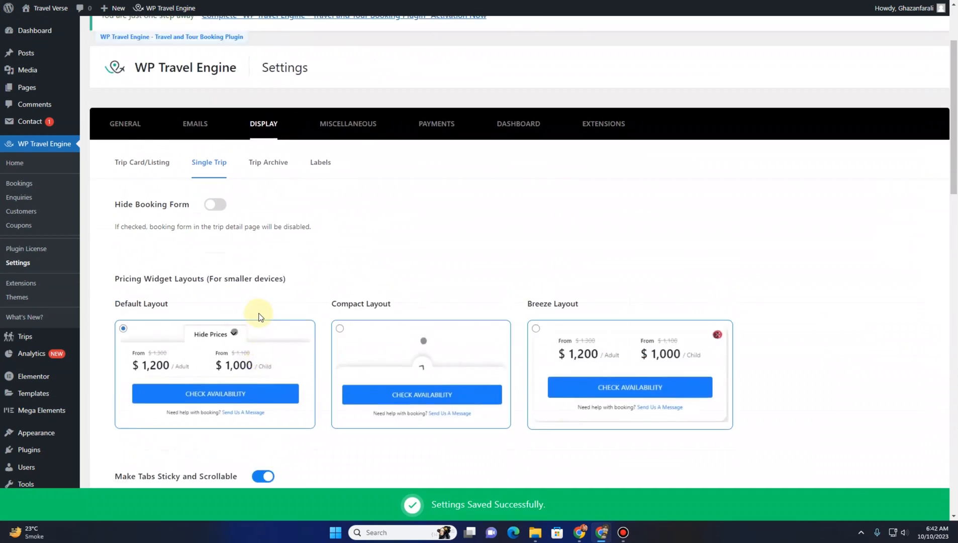
{"action": "left_click", "coordinate": [268, 171]}
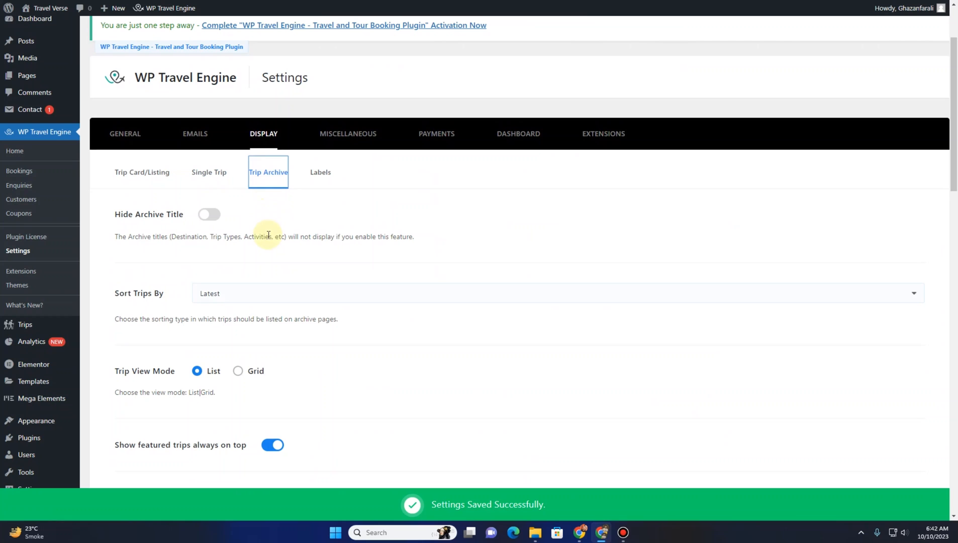
{"action": "scroll", "coordinate": [207, 163], "scroll_direction": "down", "scroll_amount": 2}
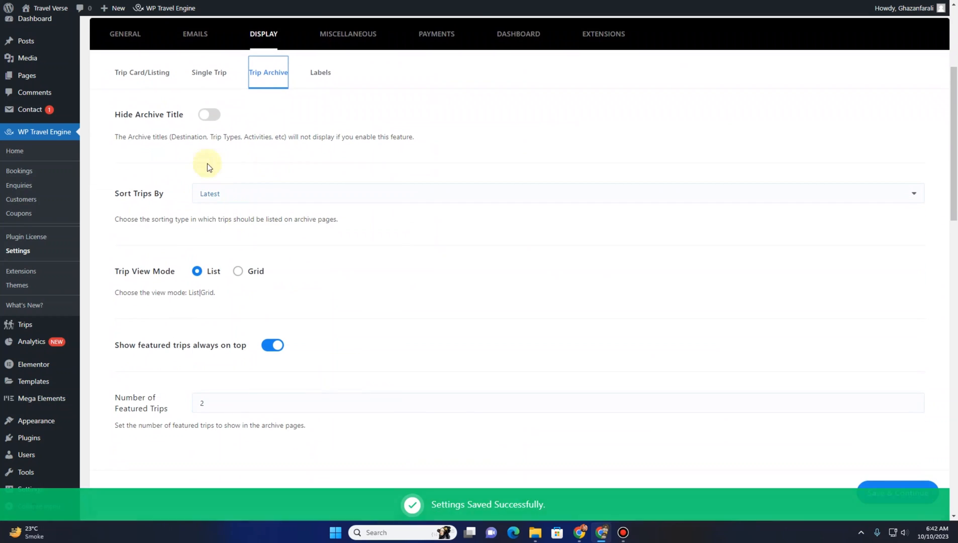
{"action": "left_click", "coordinate": [220, 118]}
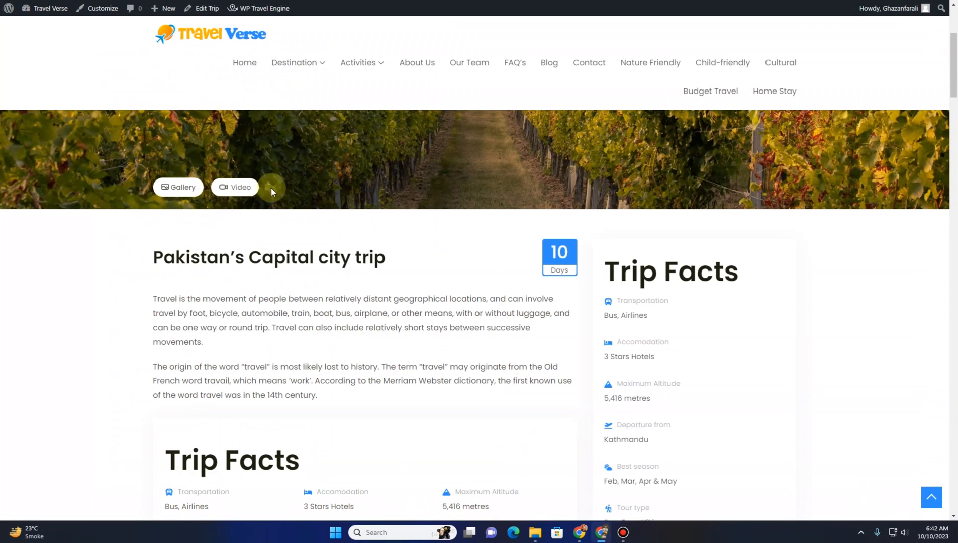
Select the Srilanka archive title on the site and save the Trip Archive settings
{"action": "mouse_move", "coordinate": [304, 69]}
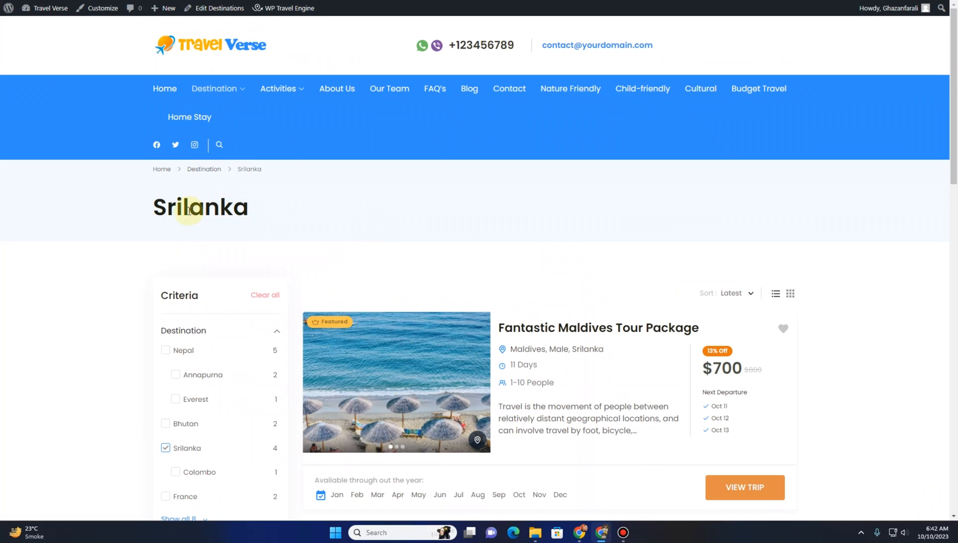
{"action": "left_click_drag", "start_coordinate": [159, 207], "coordinate": [269, 209]}
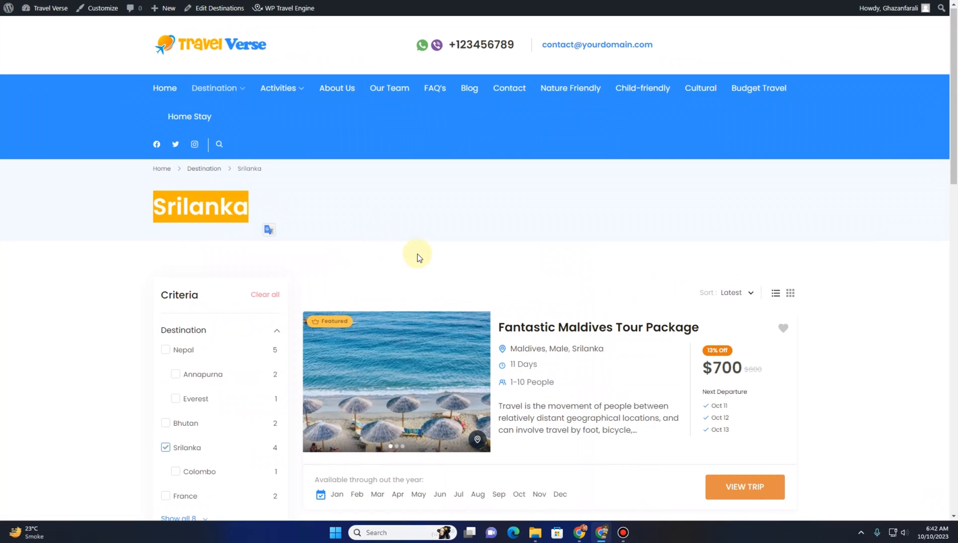
{"action": "scroll", "coordinate": [452, 241], "scroll_direction": "down", "scroll_amount": 3}
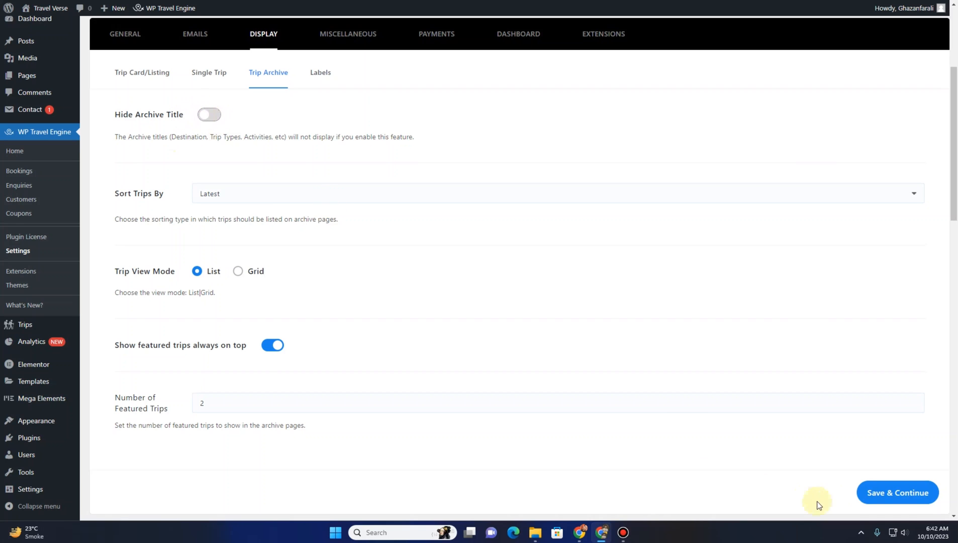
{"action": "left_click", "coordinate": [910, 496]}
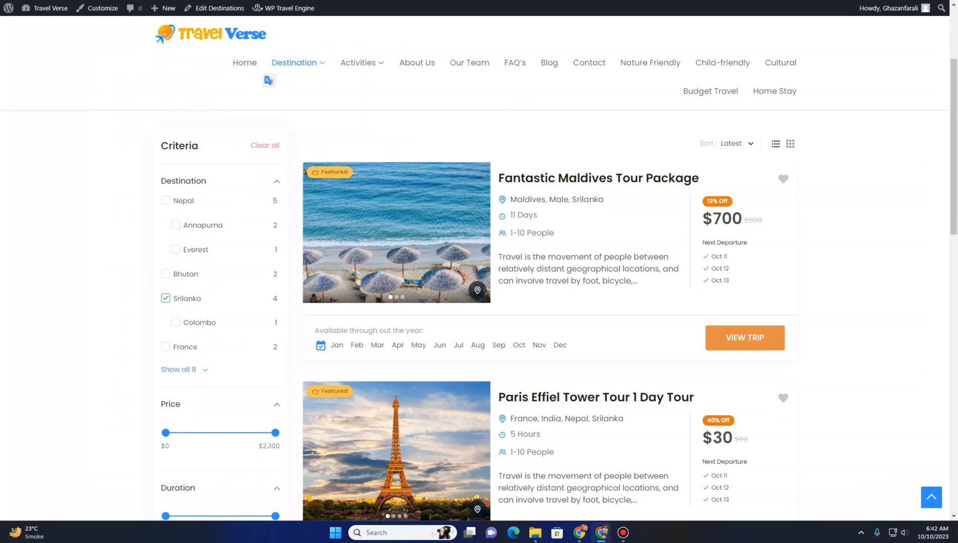
Reload the Srilanka archive page, then turn on Hide Archive Title and save the Trip Archive settings
{"action": "key", "text": "F5"}
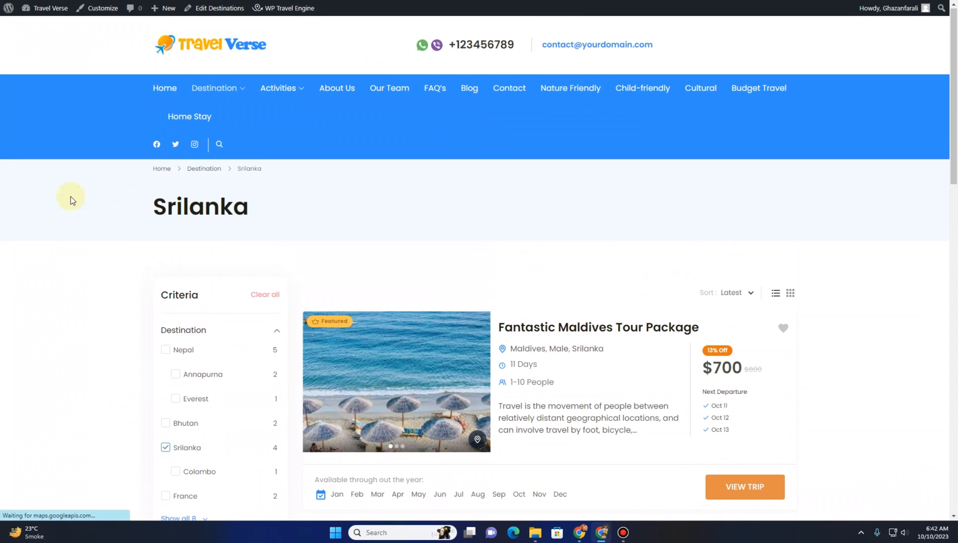
{"action": "left_click", "coordinate": [199, 89]}
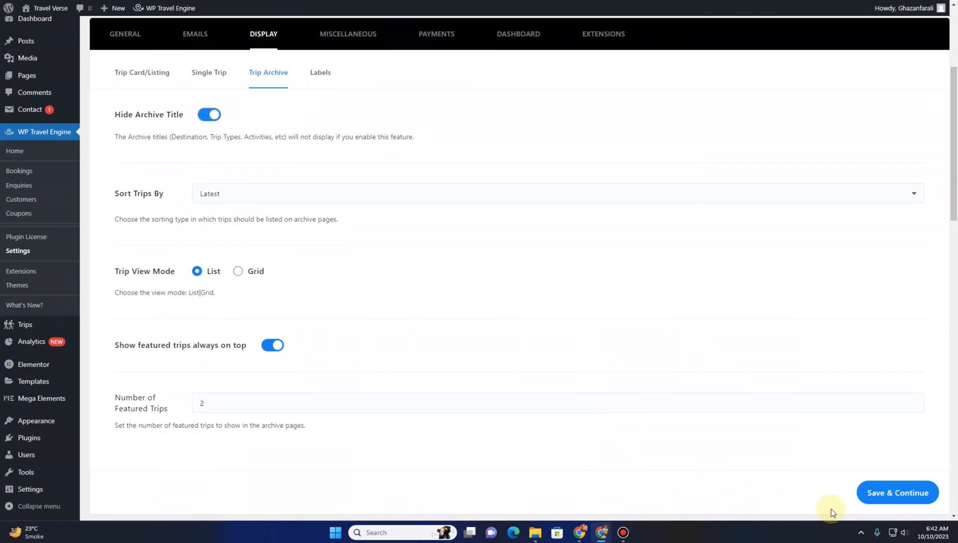
{"action": "left_click", "coordinate": [866, 490]}
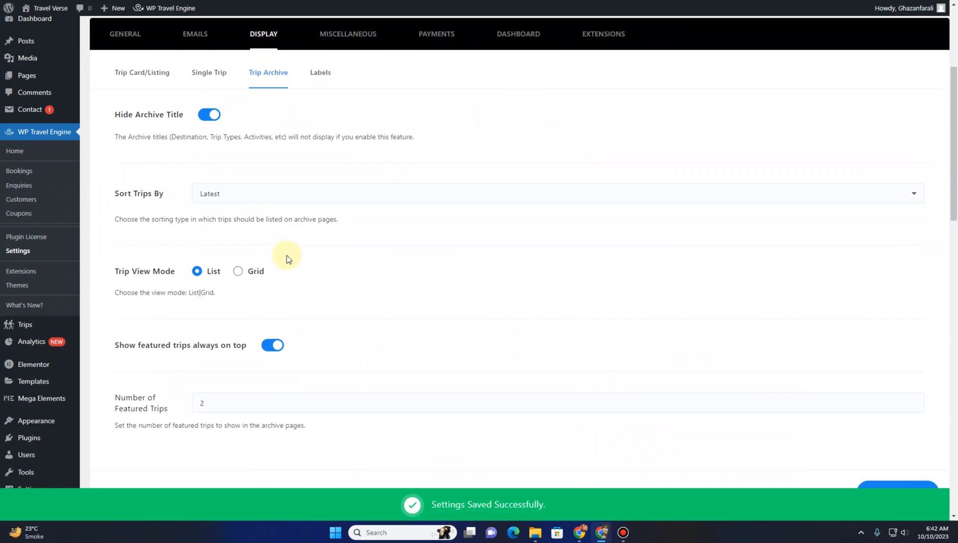
Set Trip View Mode to Grid and save the Trip Archive settings
{"action": "scroll", "coordinate": [287, 258], "scroll_direction": "down", "scroll_amount": 1}
{"action": "scroll", "coordinate": [287, 259], "scroll_direction": "up", "scroll_amount": 4}
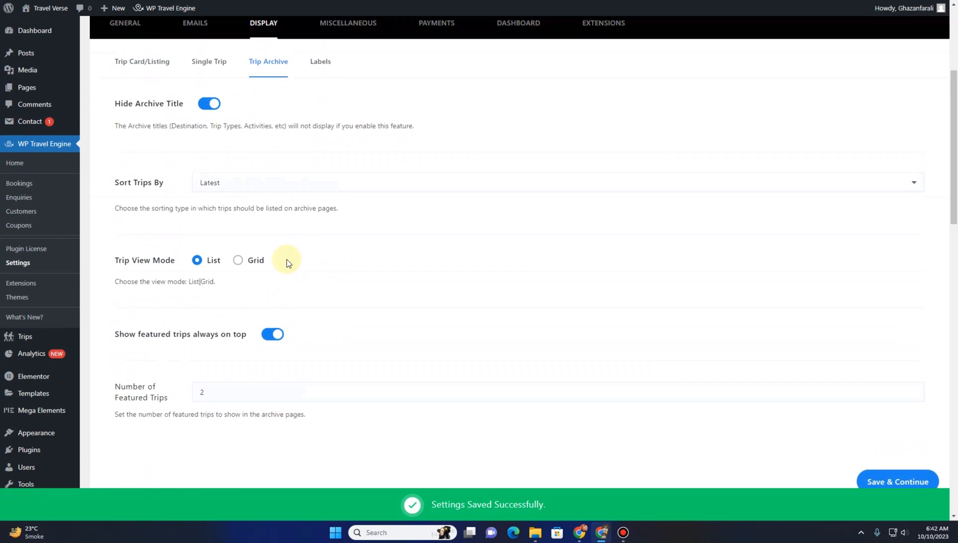
{"action": "scroll", "coordinate": [280, 275], "scroll_direction": "down", "scroll_amount": 2}
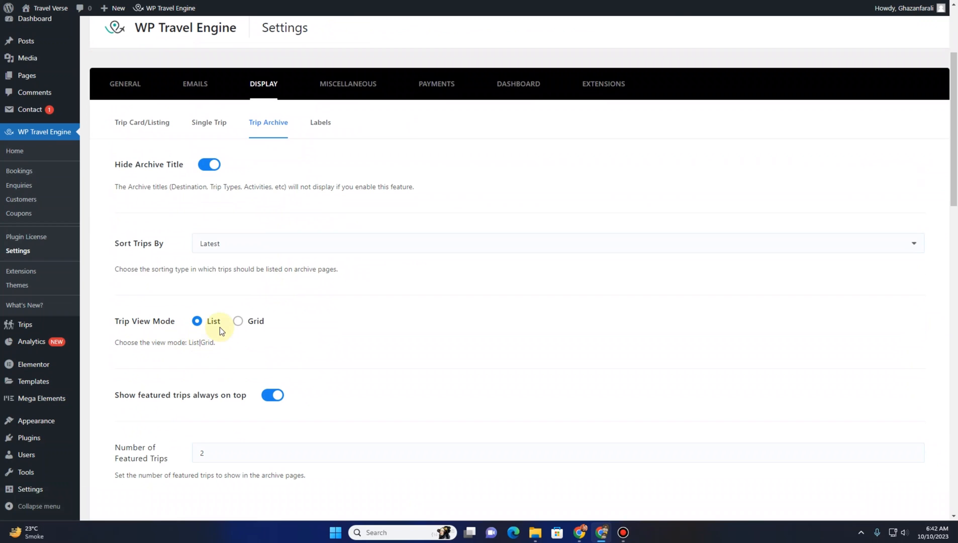
{"action": "left_click", "coordinate": [240, 321]}
{"action": "scroll", "coordinate": [889, 456], "scroll_direction": "down", "scroll_amount": 3}
{"action": "left_click", "coordinate": [912, 393]}
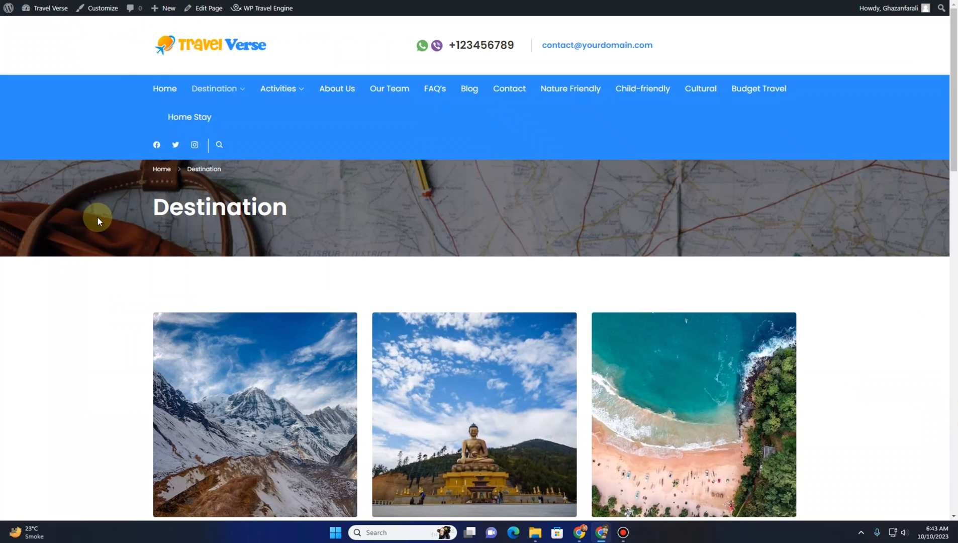
Open the France destination archive page on the site and browse its trip cards
{"action": "mouse_move", "coordinate": [216, 89]}
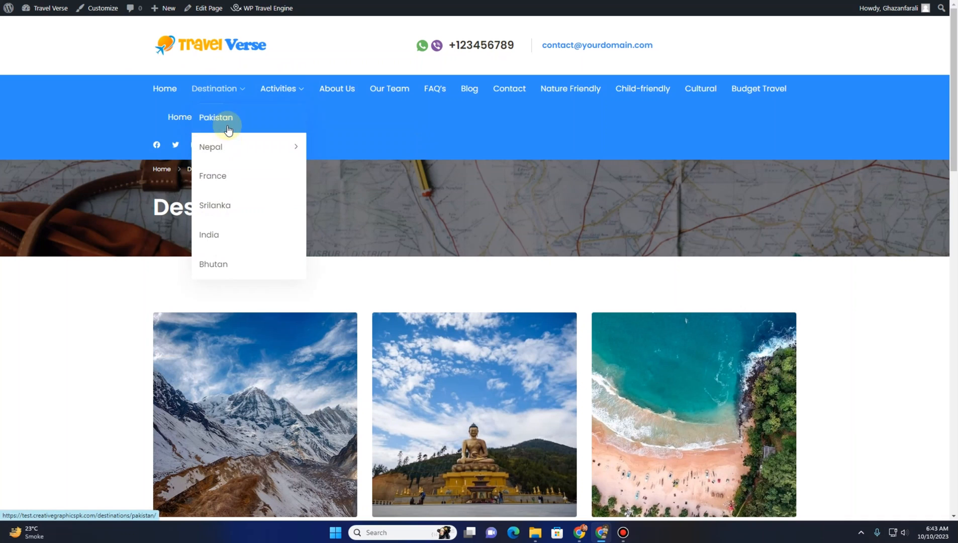
{"action": "left_click", "coordinate": [229, 179]}
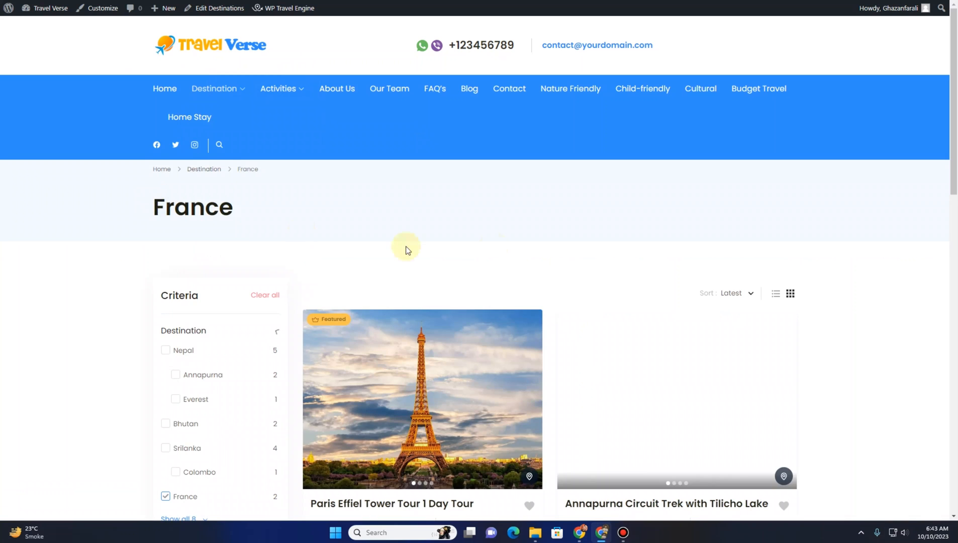
{"action": "scroll", "coordinate": [406, 248], "scroll_direction": "down", "scroll_amount": 5}
{"action": "scroll", "coordinate": [652, 266], "scroll_direction": "down", "scroll_amount": 2}
{"action": "scroll", "coordinate": [652, 267], "scroll_direction": "up", "scroll_amount": 4}
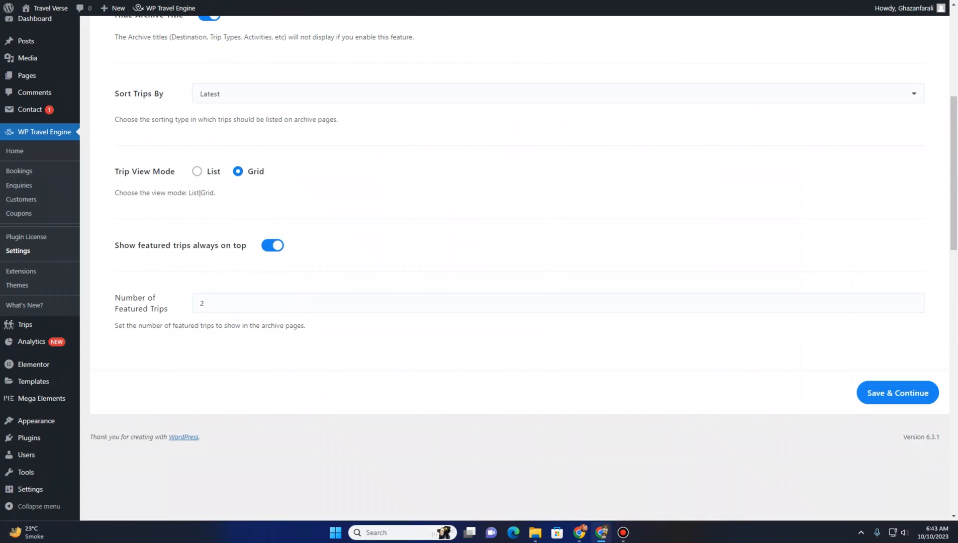
Switch Trip View Mode to List, save the Trip Archive settings, and reload the France archive page to compare
{"action": "left_click", "coordinate": [196, 172]}
{"action": "left_click", "coordinate": [894, 394]}
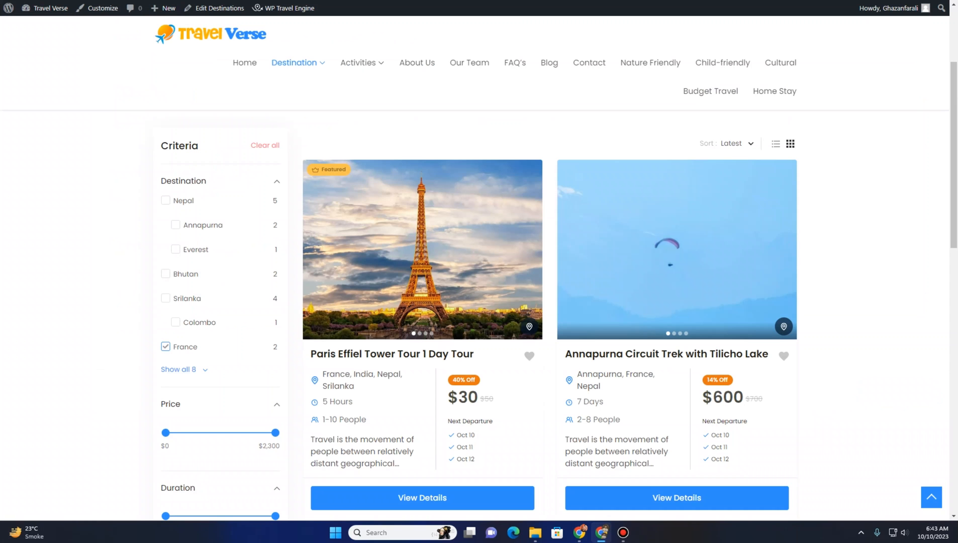
{"action": "key", "text": "F5"}
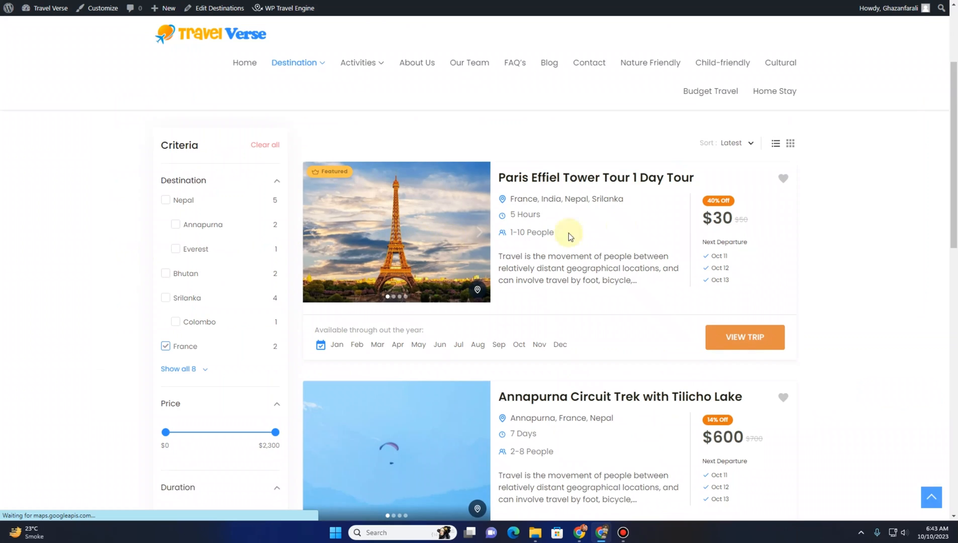
{"action": "scroll", "coordinate": [568, 268], "scroll_direction": "down", "scroll_amount": 4}
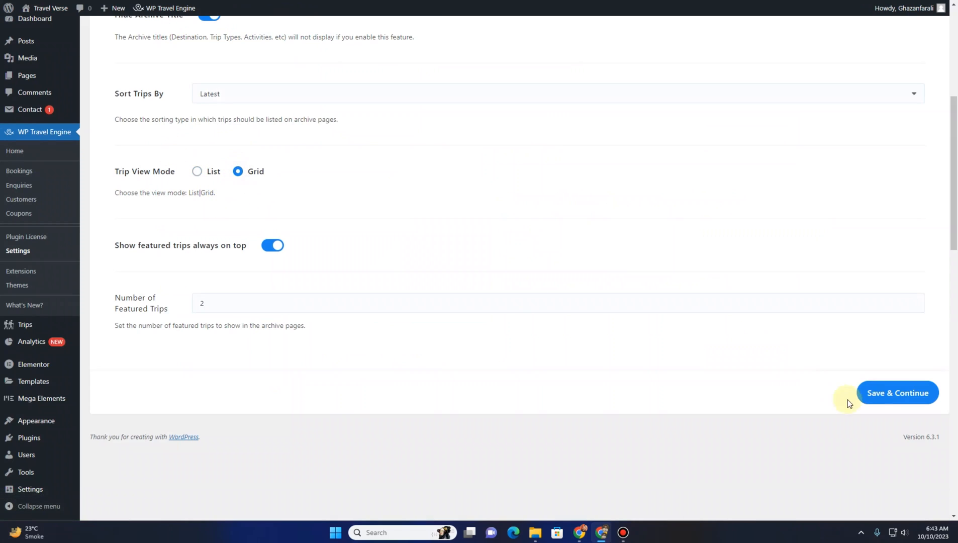
{"action": "left_click", "coordinate": [885, 392]}
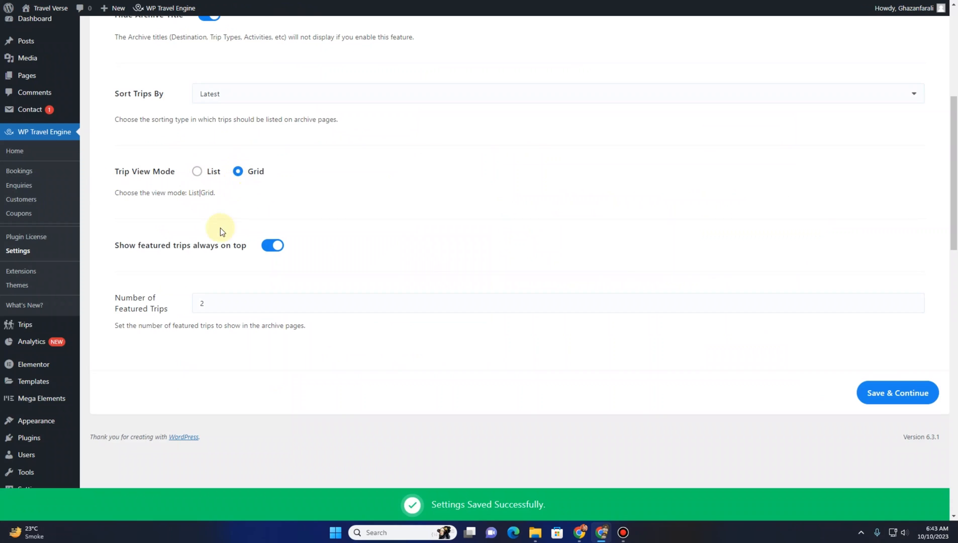
Scroll through the France destination archive page to review its trip cards in grid view
{"action": "scroll", "coordinate": [219, 229], "scroll_direction": "up", "scroll_amount": 10}
{"action": "scroll", "coordinate": [218, 229], "scroll_direction": "down", "scroll_amount": 2}
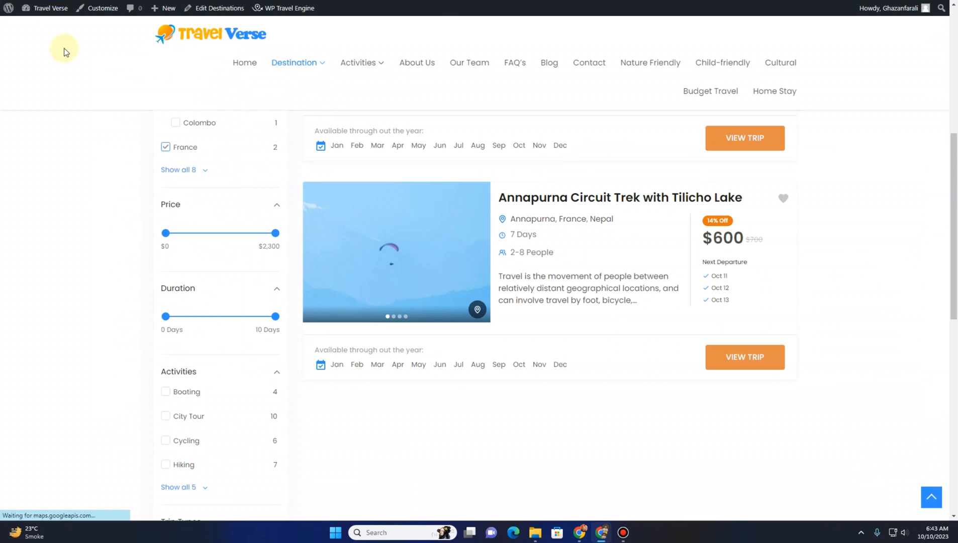
{"action": "scroll", "coordinate": [557, 306], "scroll_direction": "up", "scroll_amount": 5}
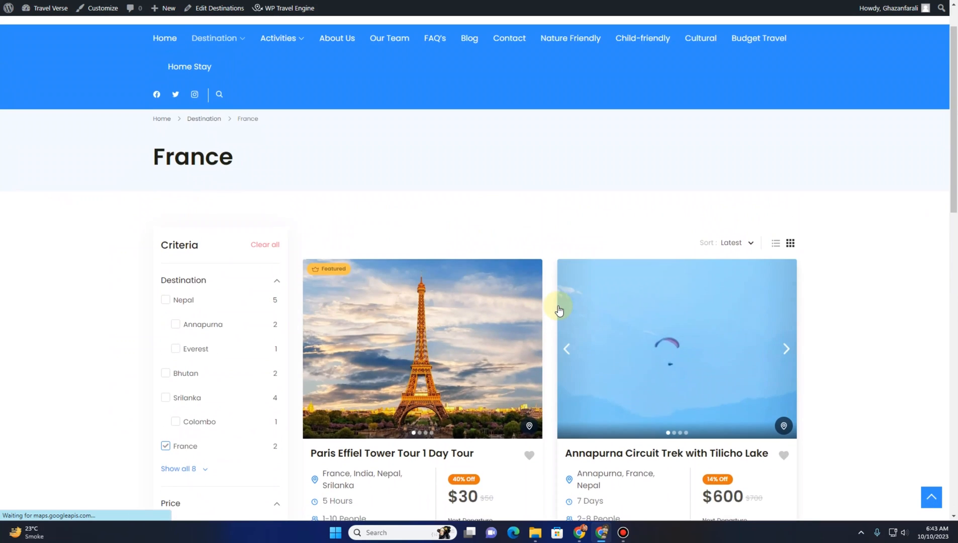
{"action": "scroll", "coordinate": [557, 311], "scroll_direction": "down", "scroll_amount": 8}
{"action": "scroll", "coordinate": [557, 314], "scroll_direction": "up", "scroll_amount": 7}
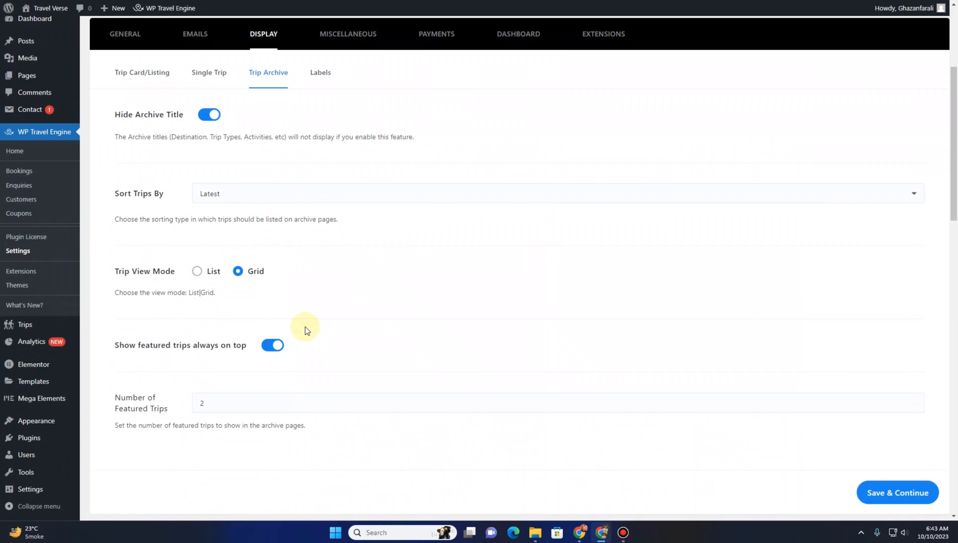
{"action": "scroll", "coordinate": [306, 328], "scroll_direction": "up", "scroll_amount": 4}
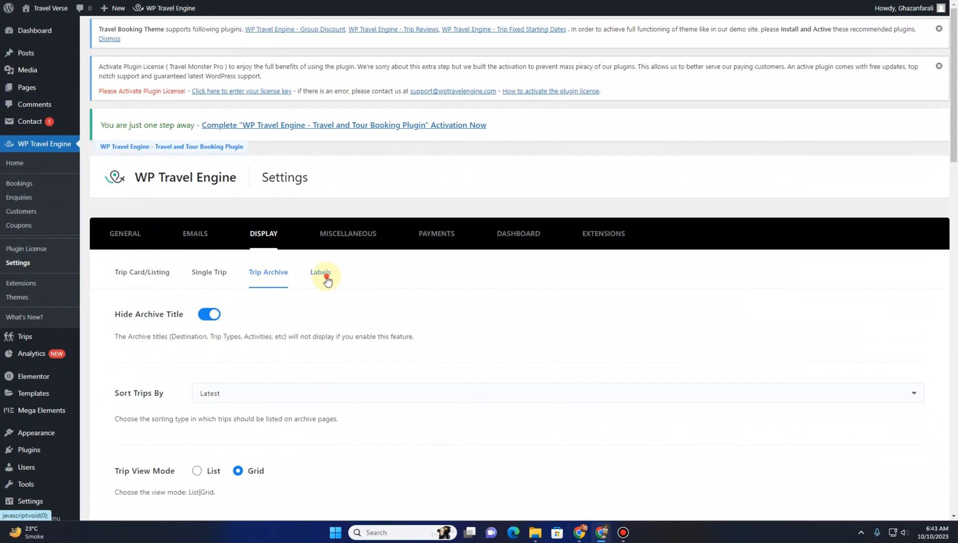
Open the Labels section of the Display settings to examine the custom label options
{"action": "left_click", "coordinate": [321, 279]}
{"action": "scroll", "coordinate": [332, 306], "scroll_direction": "down", "scroll_amount": 3}
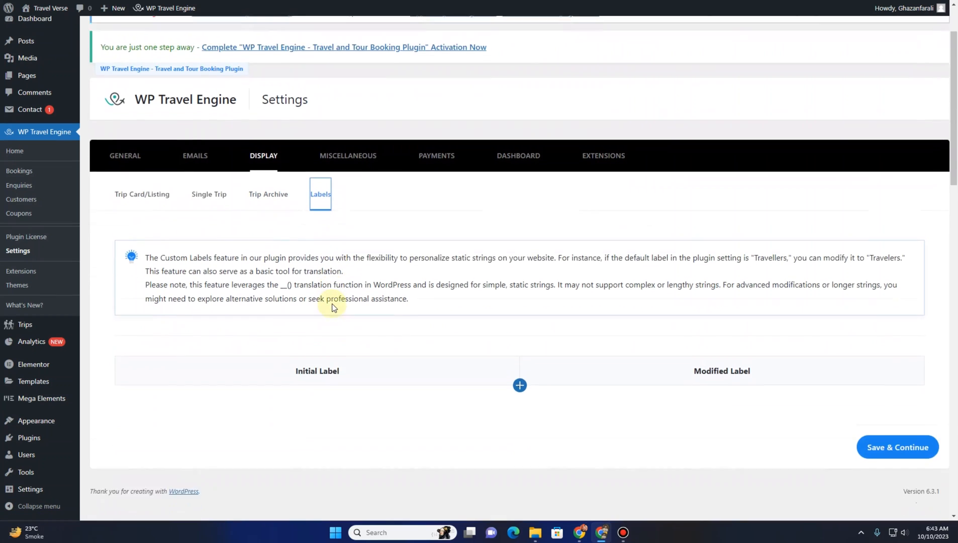
{"action": "scroll", "coordinate": [341, 304], "scroll_direction": "up", "scroll_amount": 1}
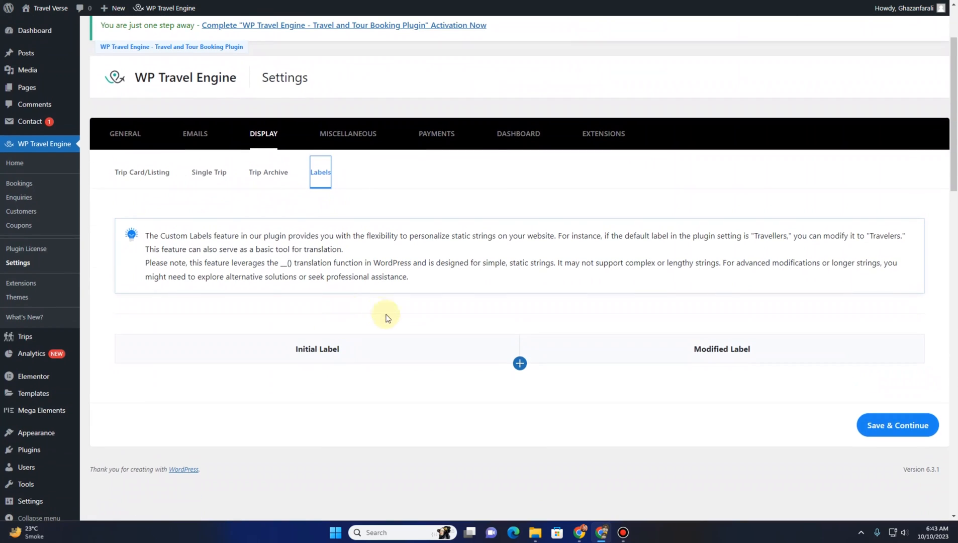
{"action": "left_click", "coordinate": [269, 175]}
{"action": "left_click", "coordinate": [327, 182]}
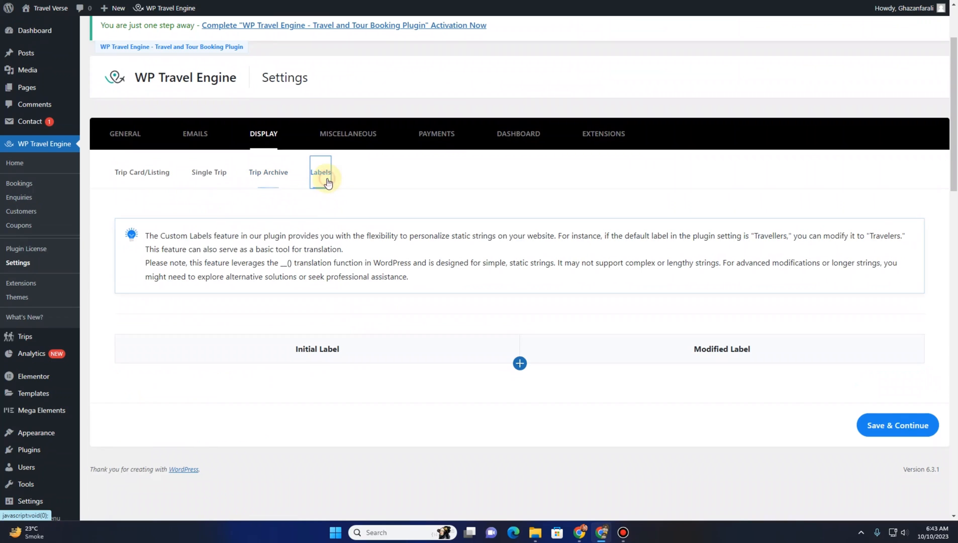
Set Payment Currency to Pakistani rupee in Currency Settings, save, and check the prices on the France archive page
{"action": "left_click", "coordinate": [354, 134]}
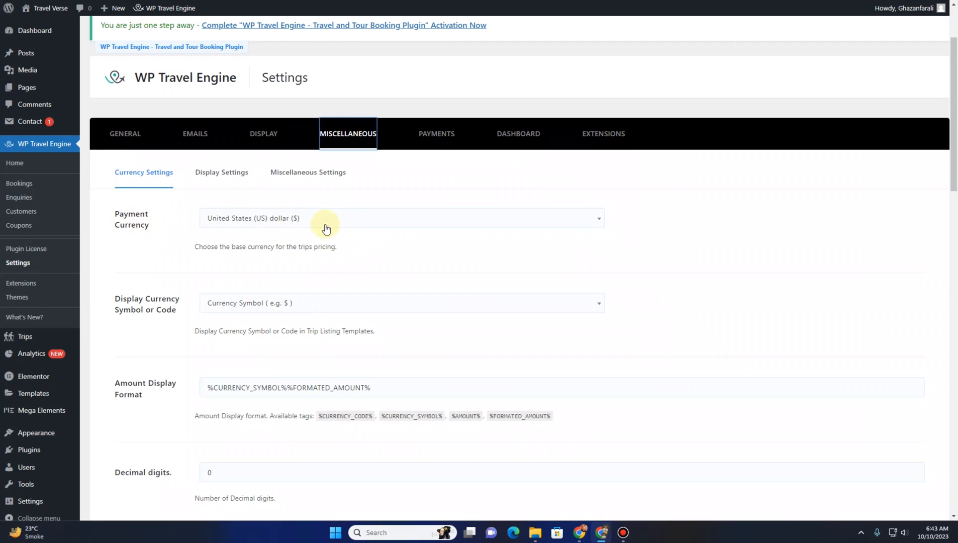
{"action": "left_click", "coordinate": [341, 221]}
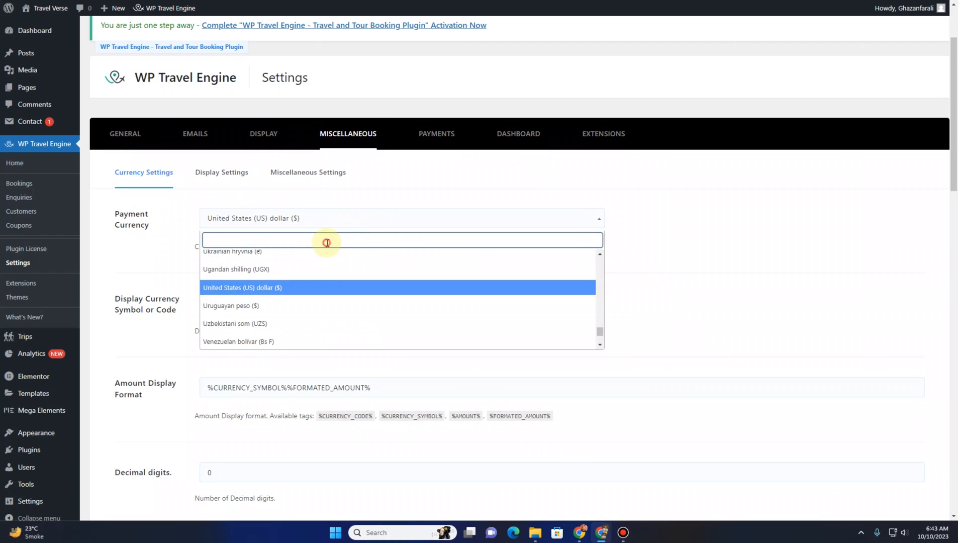
{"action": "type", "text": "pakista"}
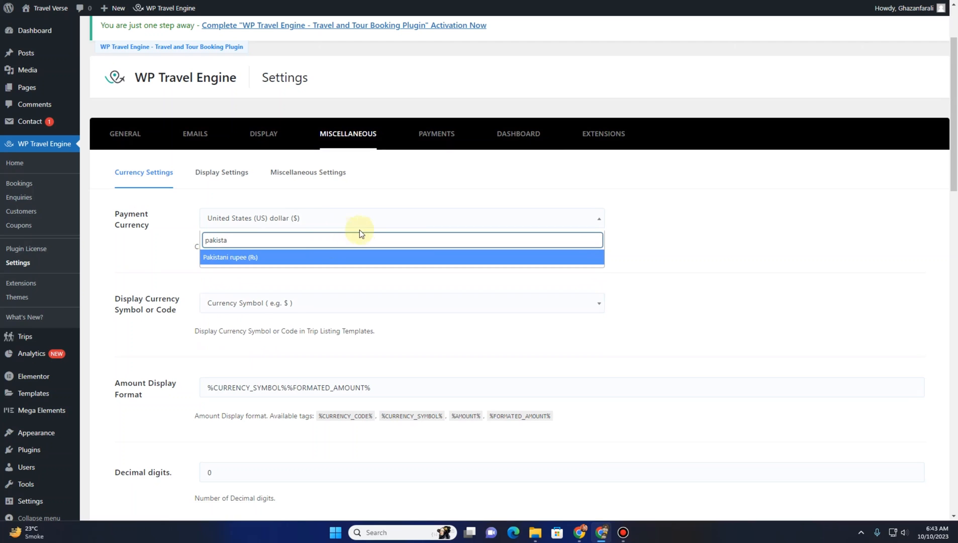
{"action": "left_click", "coordinate": [299, 257]}
{"action": "scroll", "coordinate": [417, 294], "scroll_direction": "down", "scroll_amount": 10}
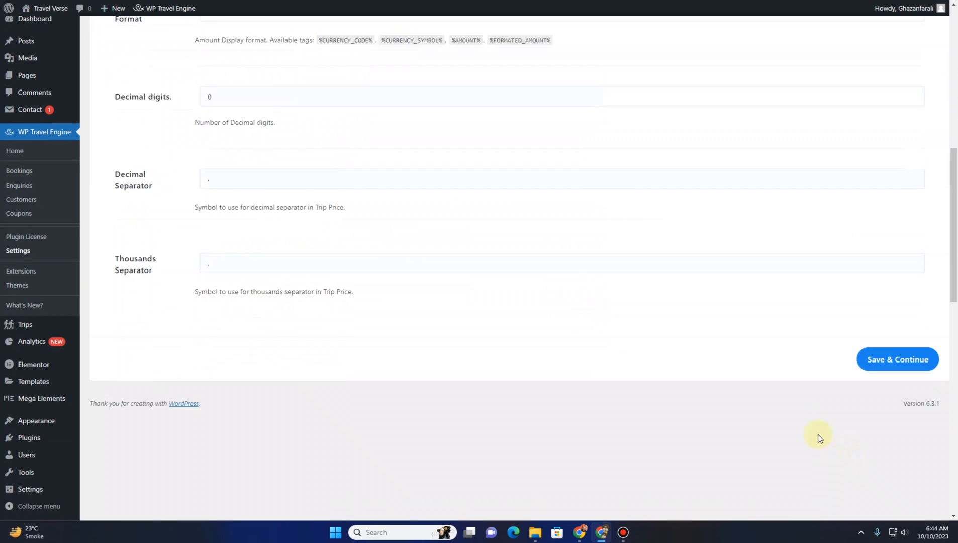
{"action": "left_click", "coordinate": [890, 243]}
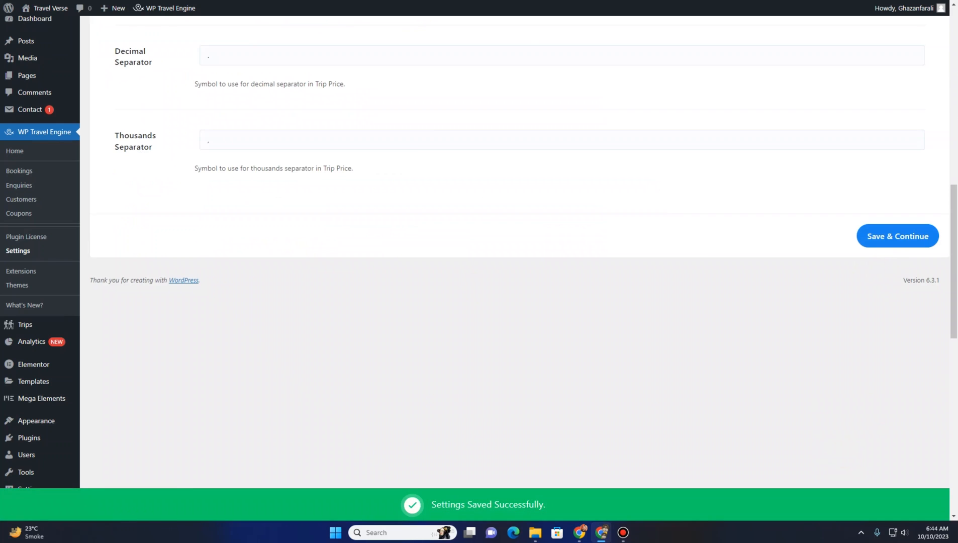
{"action": "left_click", "coordinate": [146, 1]}
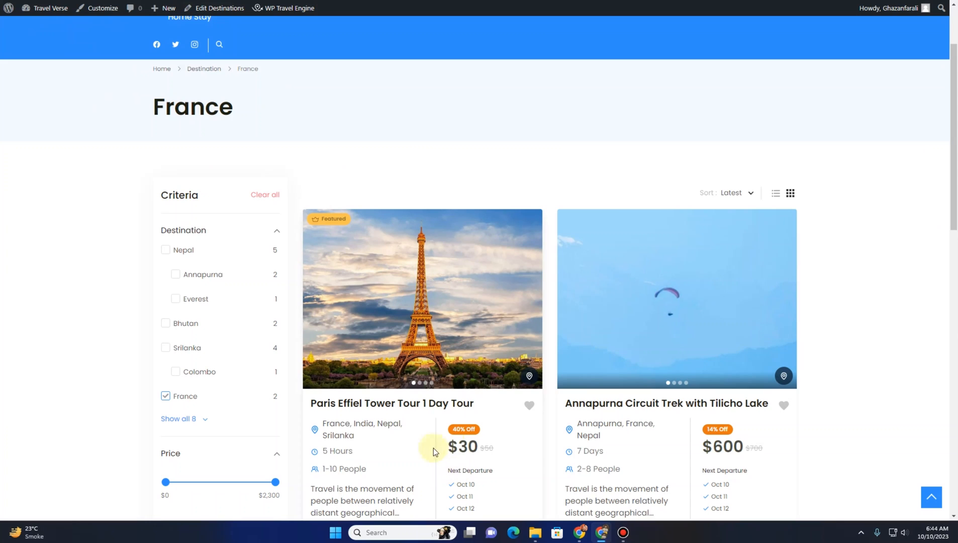
{"action": "double_click", "coordinate": [454, 451]}
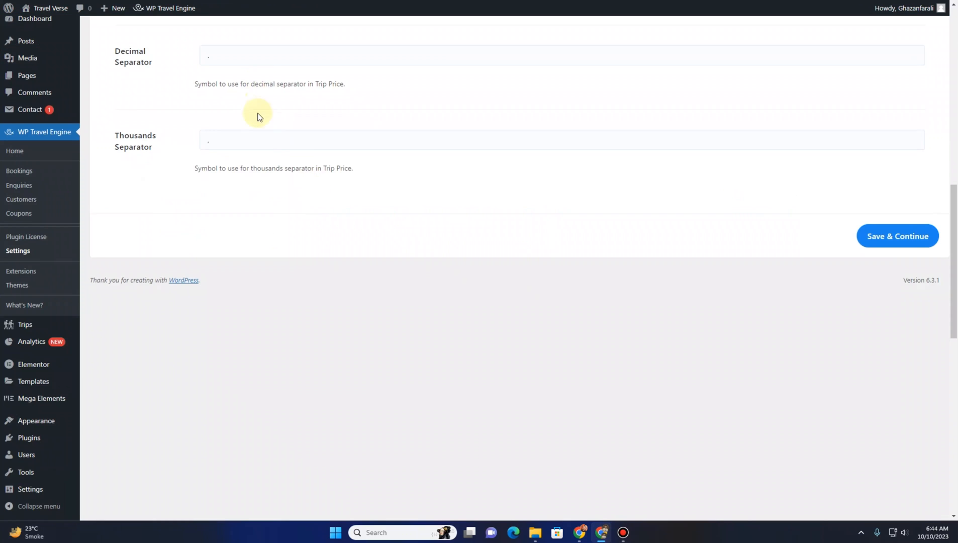
Switch Payment Currency to Indian rupee
{"action": "scroll", "coordinate": [281, 121], "scroll_direction": "up", "scroll_amount": 5}
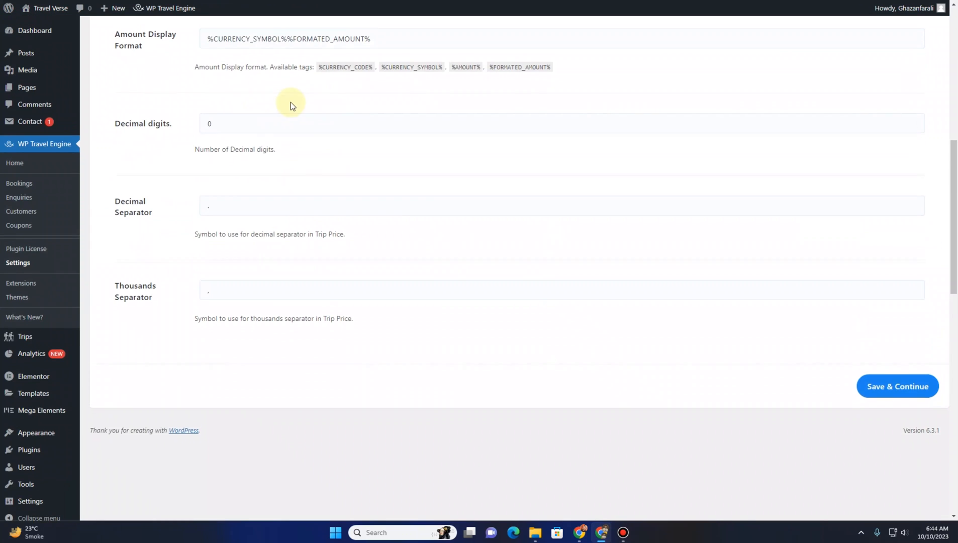
{"action": "scroll", "coordinate": [328, 54], "scroll_direction": "up", "scroll_amount": 4}
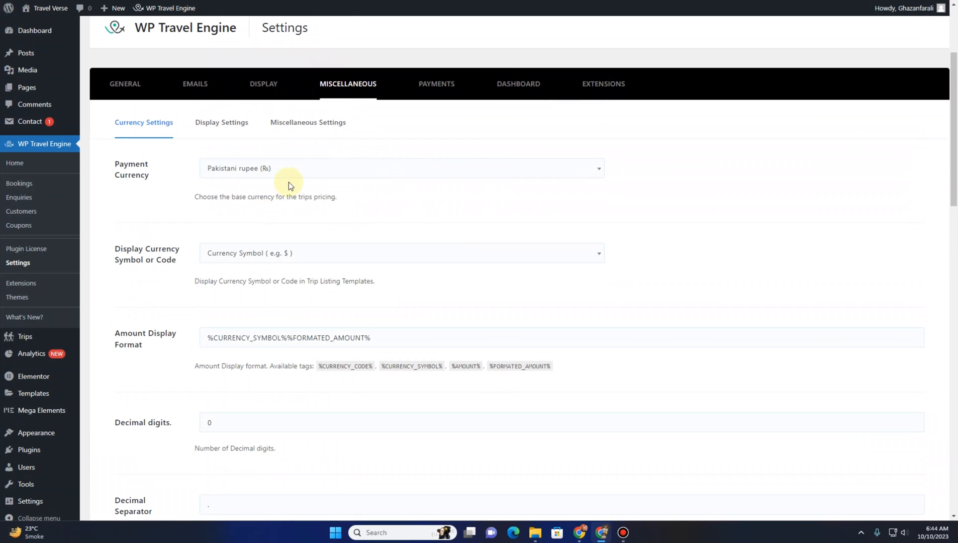
{"action": "left_click", "coordinate": [291, 173]}
{"action": "type", "text": "indi"}
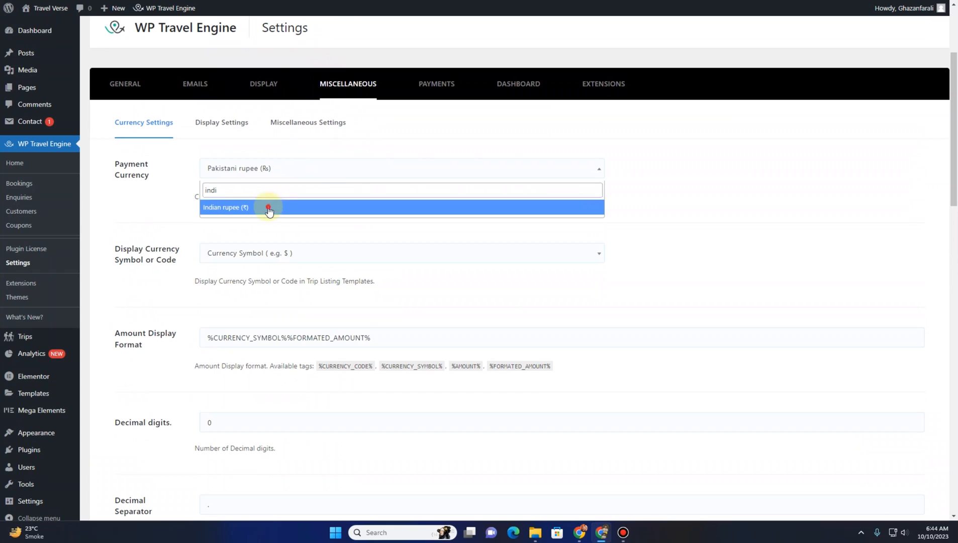
{"action": "left_click", "coordinate": [267, 207]}
Set Payment Currency back to United States (US) dollar and save the Currency Settings
{"action": "left_click", "coordinate": [260, 174]}
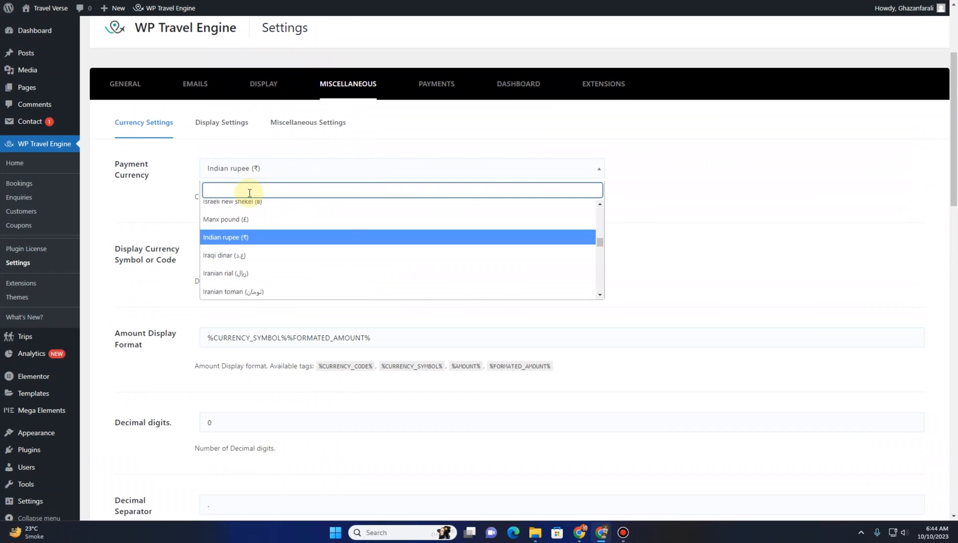
{"action": "type", "text": "unit"}
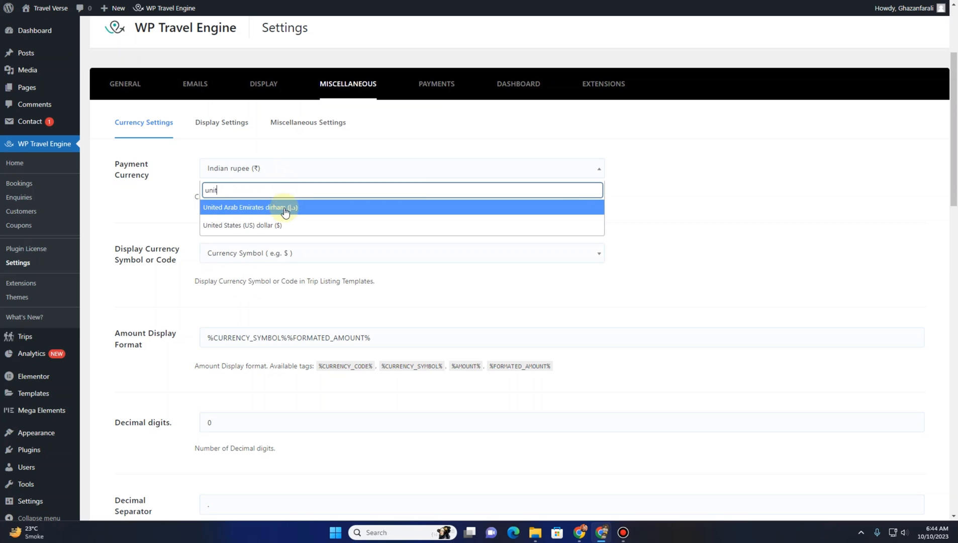
{"action": "left_click", "coordinate": [281, 224]}
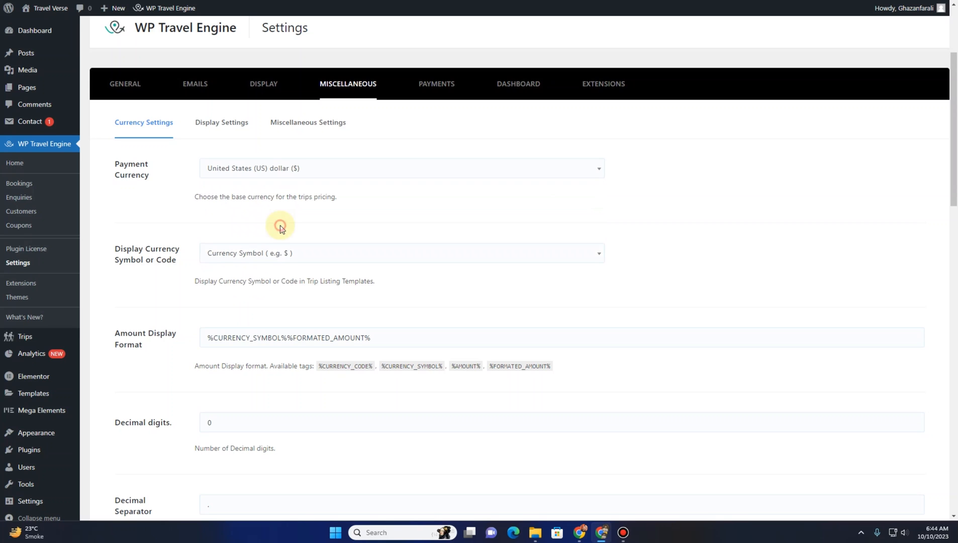
{"action": "scroll", "coordinate": [700, 235], "scroll_direction": "down", "scroll_amount": 5}
{"action": "left_click", "coordinate": [886, 443]}
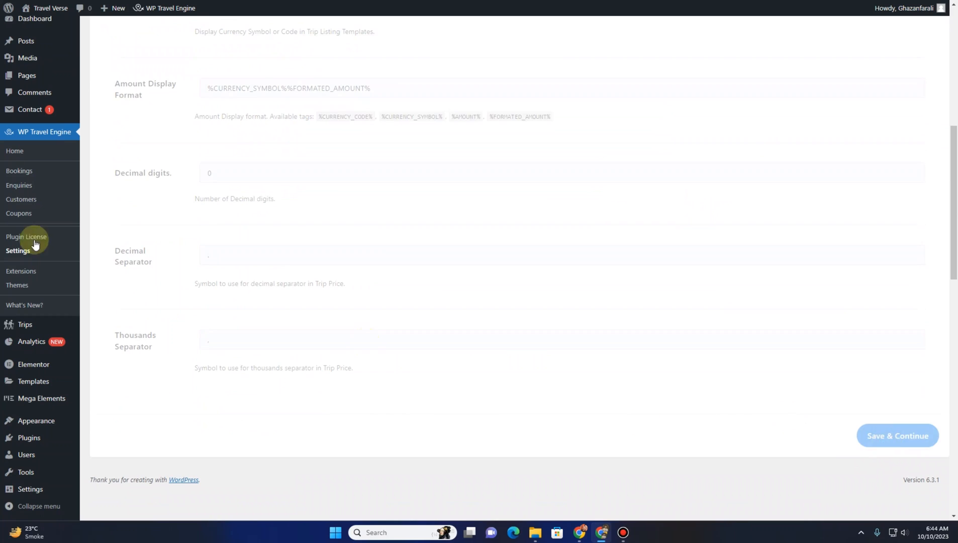
Reload the France archive page to check the trip prices
{"action": "left_click", "coordinate": [120, 0]}
{"action": "key", "text": "F5"}
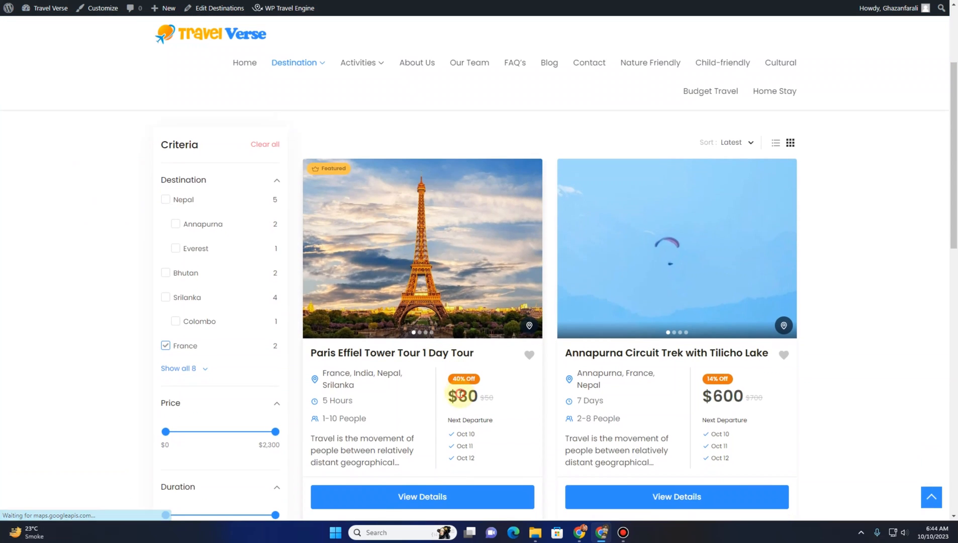
{"action": "left_click_drag", "start_coordinate": [449, 397], "coordinate": [456, 405]}
{"action": "left_click", "coordinate": [201, 0]}
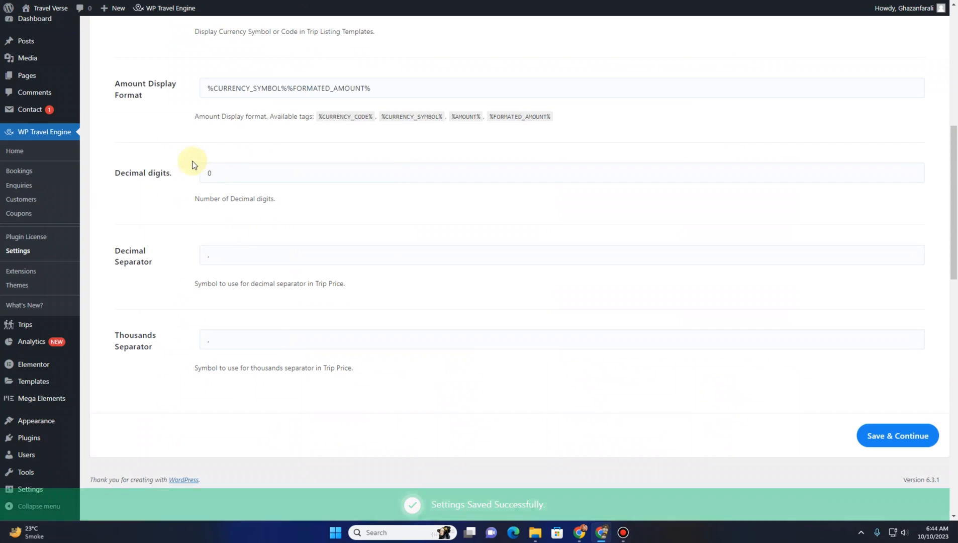
Set Display Currency Symbol or Code to Currency Symbol (e.g. $) and save the Currency Settings
{"action": "scroll", "coordinate": [184, 155], "scroll_direction": "up", "scroll_amount": 4}
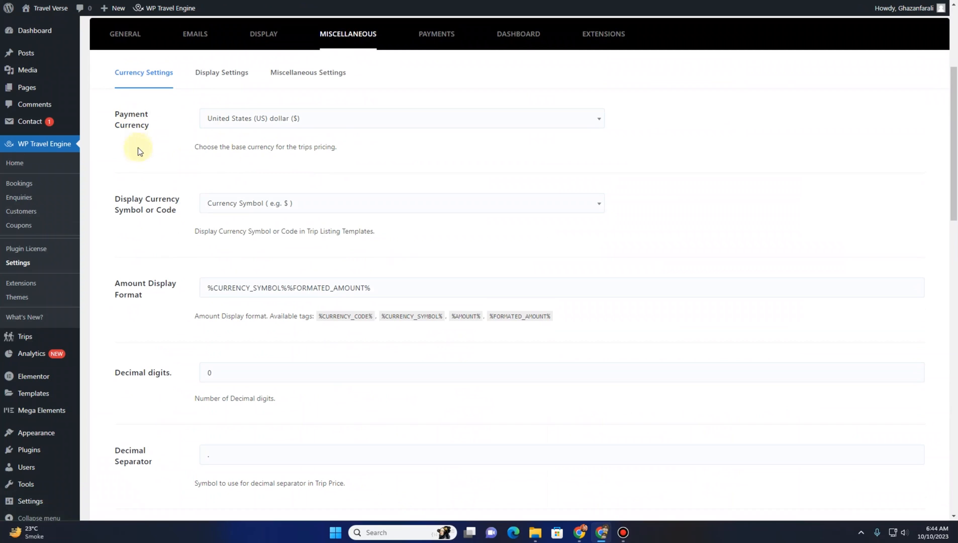
{"action": "scroll", "coordinate": [139, 181], "scroll_direction": "down", "scroll_amount": 1}
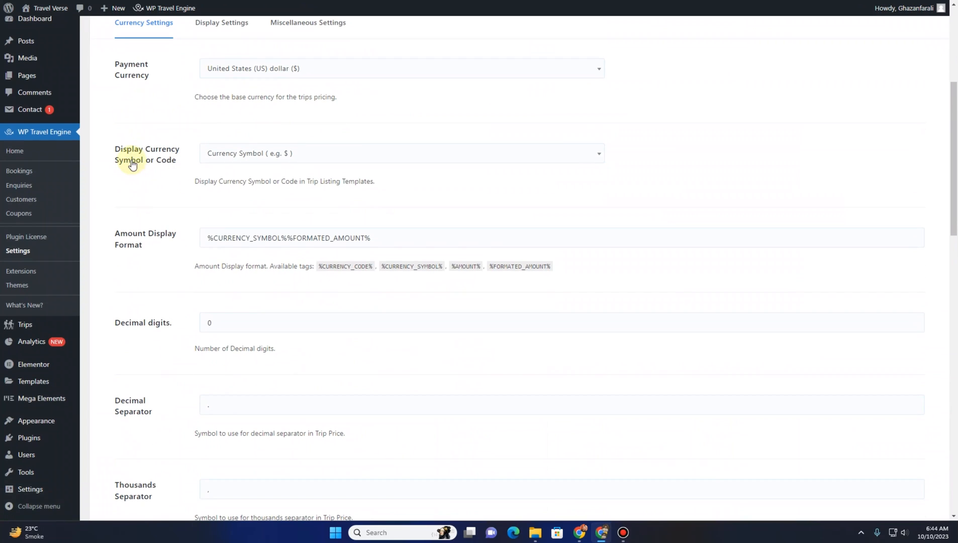
{"action": "left_click", "coordinate": [285, 157]}
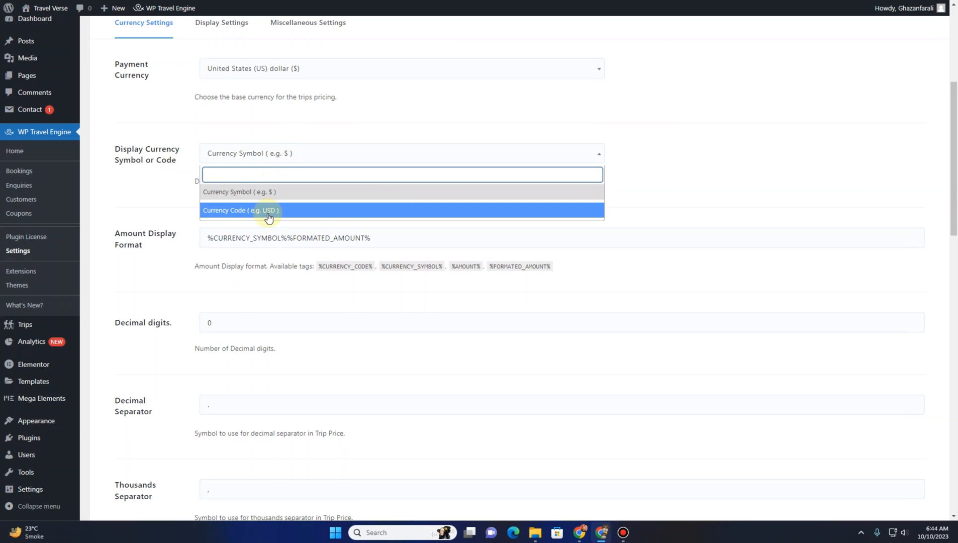
{"action": "left_click", "coordinate": [267, 192]}
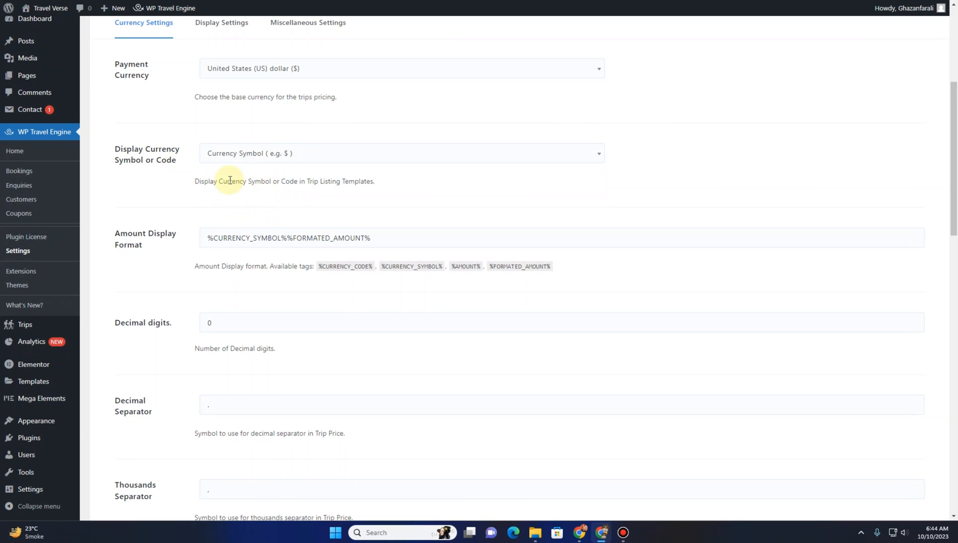
{"action": "scroll", "coordinate": [152, 200], "scroll_direction": "down", "scroll_amount": 4}
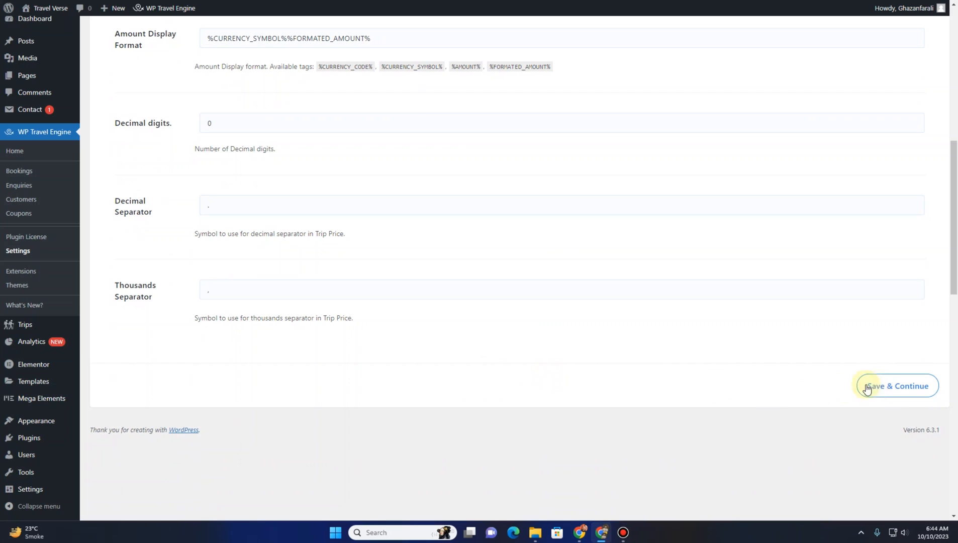
{"action": "left_click", "coordinate": [883, 385]}
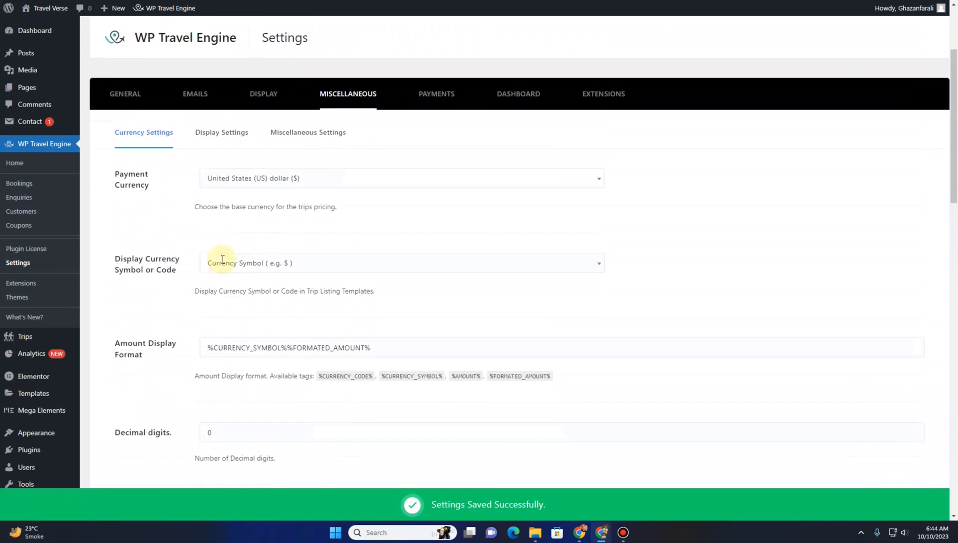
Turn on Hide Trip Featured Image in the Miscellaneous Display Settings and save
{"action": "left_click", "coordinate": [242, 176]}
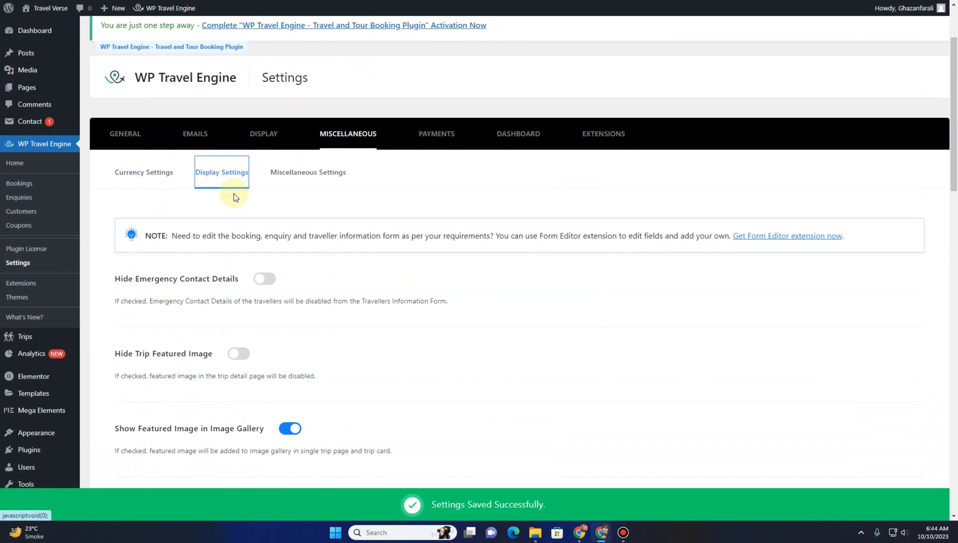
{"action": "scroll", "coordinate": [212, 215], "scroll_direction": "down", "scroll_amount": 3}
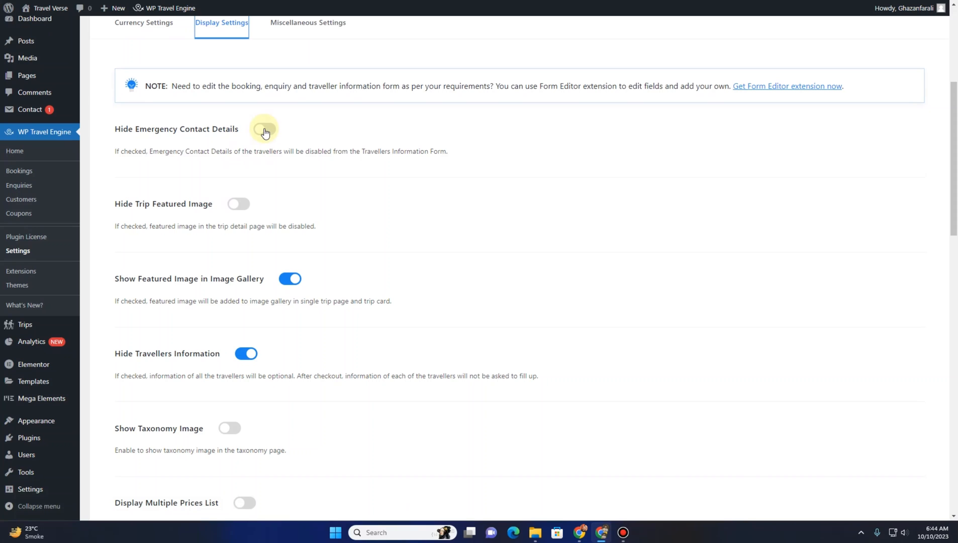
{"action": "left_click", "coordinate": [244, 209]}
{"action": "scroll", "coordinate": [617, 274], "scroll_direction": "down", "scroll_amount": 8}
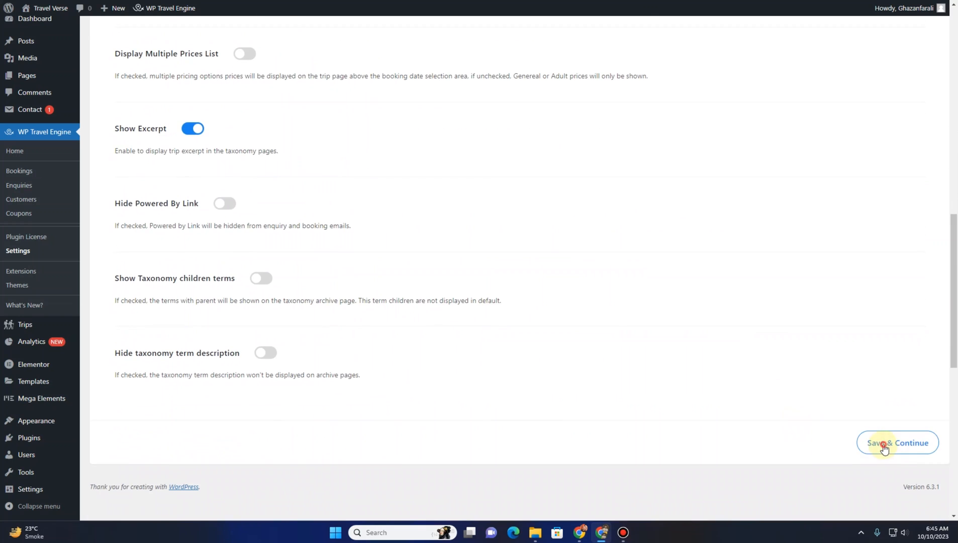
{"action": "left_click", "coordinate": [887, 444]}
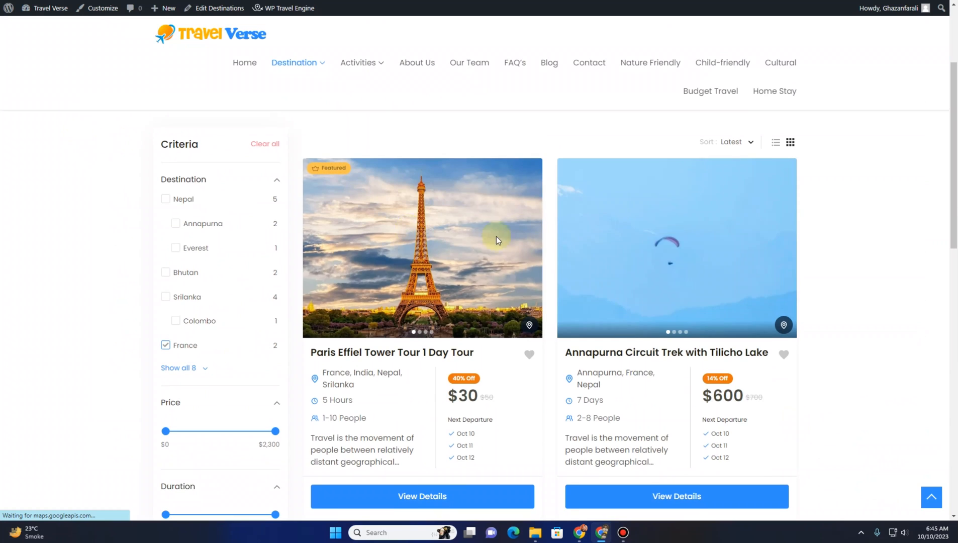
Open the Paris Effiel Tower Tour 1 Day Tour trip page and scroll through it
{"action": "left_click", "coordinate": [374, 351]}
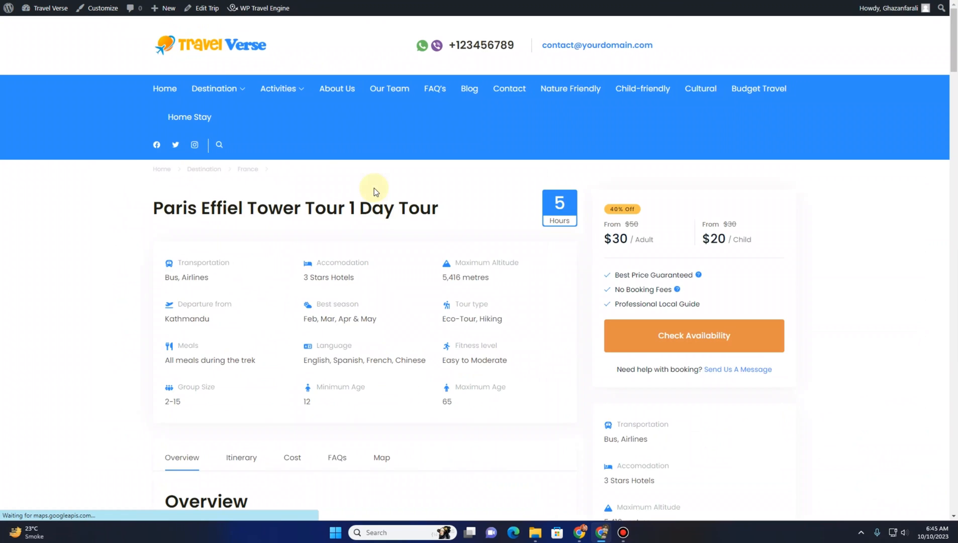
{"action": "scroll", "coordinate": [229, 188], "scroll_direction": "down", "scroll_amount": 1}
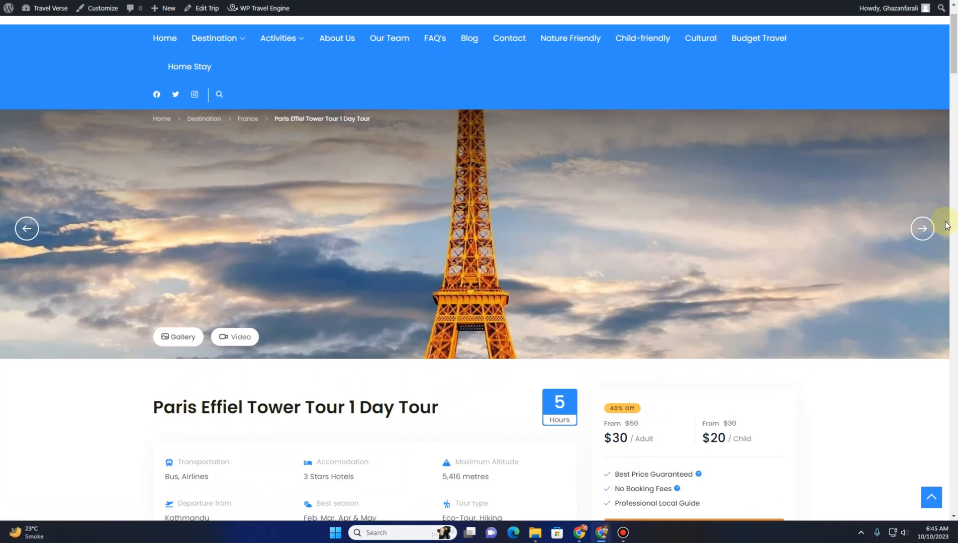
Advance through the images in the trip page's header slider to check which images are shown
{"action": "left_click", "coordinate": [921, 227]}
{"action": "left_click", "coordinate": [920, 228]}
{"action": "left_click", "coordinate": [918, 228]}
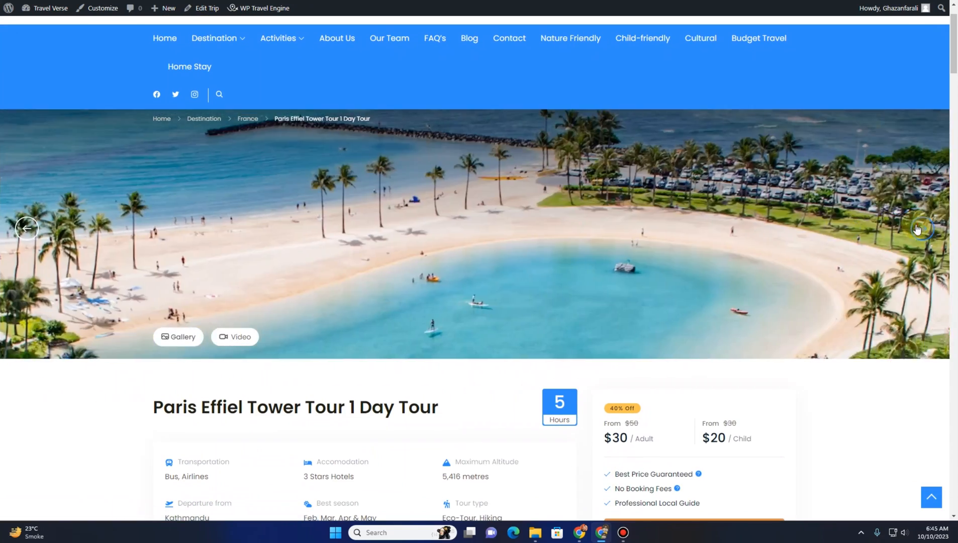
{"action": "left_click", "coordinate": [917, 228]}
{"action": "left_click", "coordinate": [917, 228]}
{"action": "left_click", "coordinate": [917, 229]}
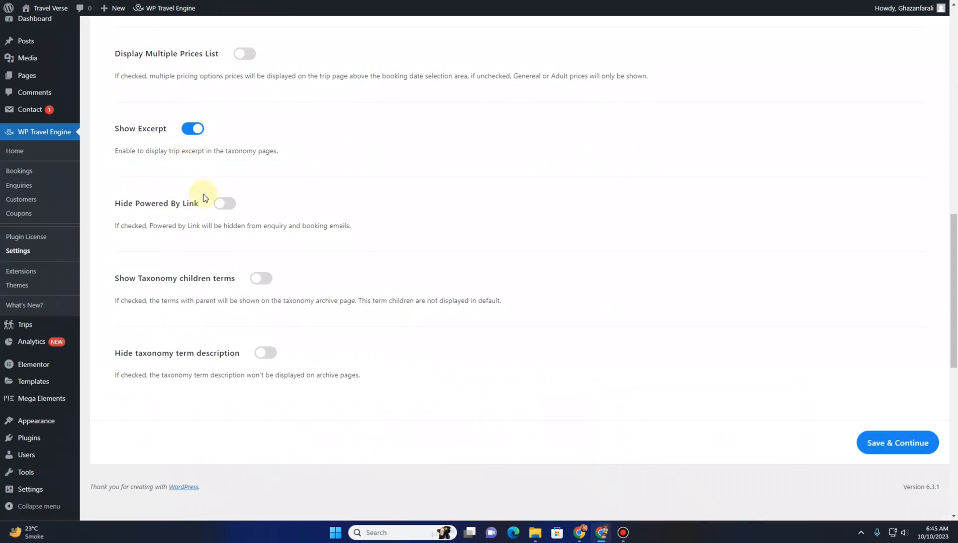
Turn Hide Trip Featured Image back off in the Miscellaneous Display Settings and save the settings
{"action": "scroll", "coordinate": [253, 66], "scroll_direction": "up", "scroll_amount": 3}
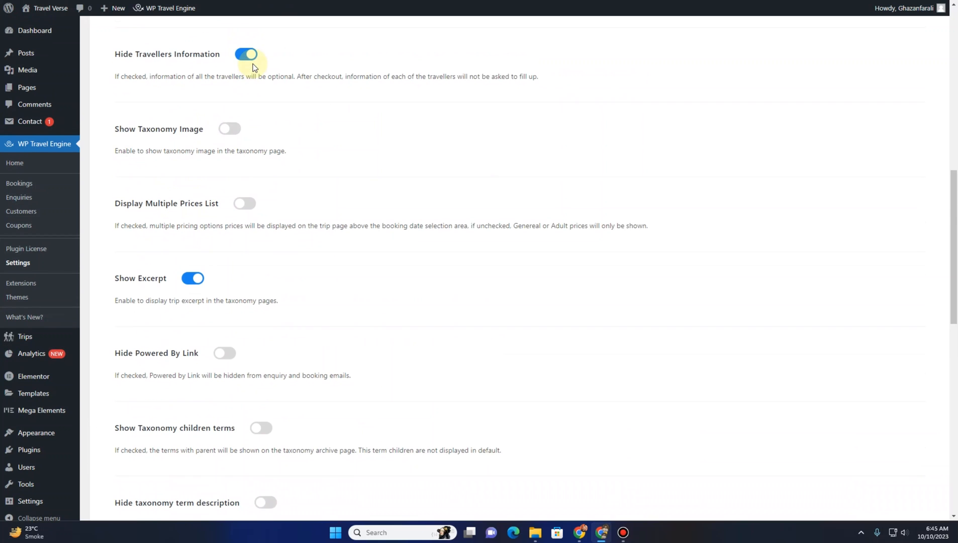
{"action": "scroll", "coordinate": [242, 132], "scroll_direction": "up", "scroll_amount": 6}
{"action": "scroll", "coordinate": [252, 257], "scroll_direction": "down", "scroll_amount": 2}
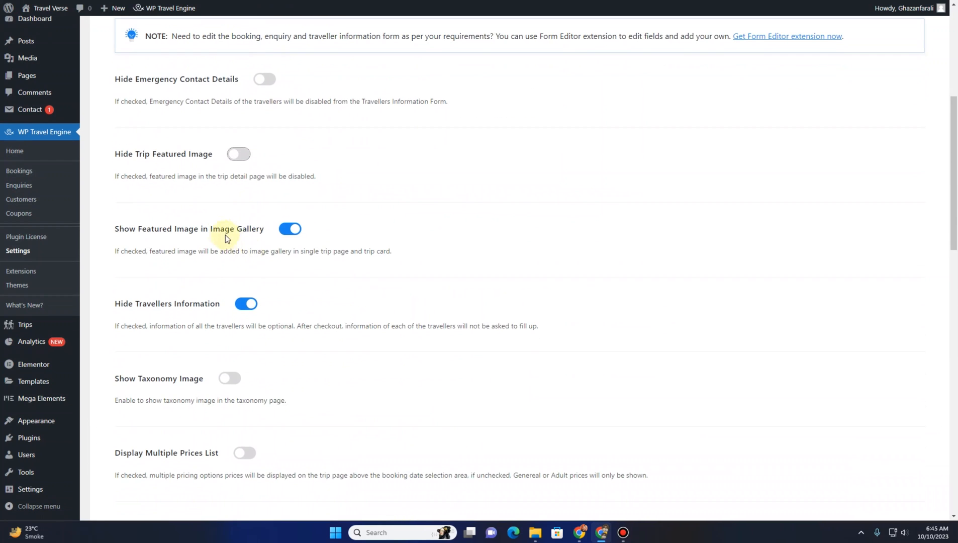
{"action": "scroll", "coordinate": [193, 323], "scroll_direction": "down", "scroll_amount": 7}
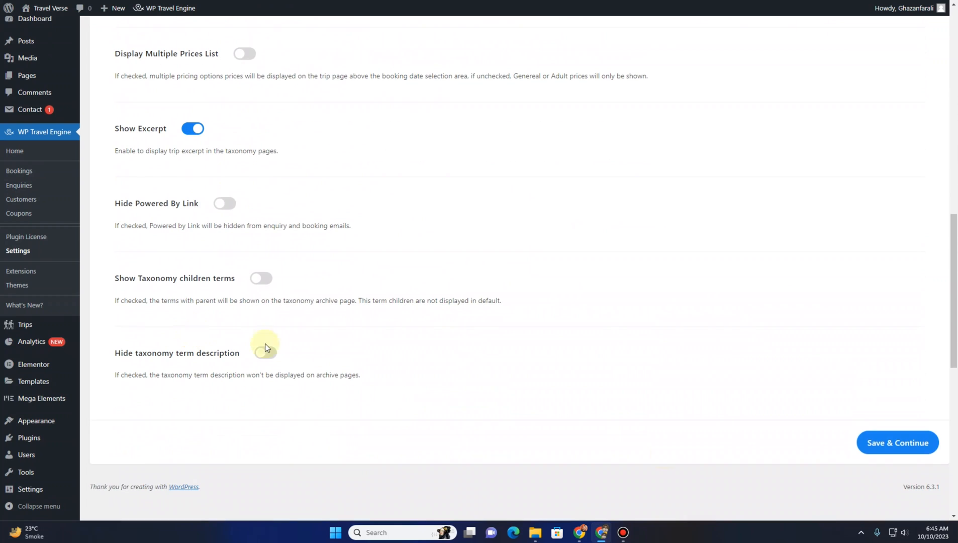
{"action": "left_click", "coordinate": [891, 450]}
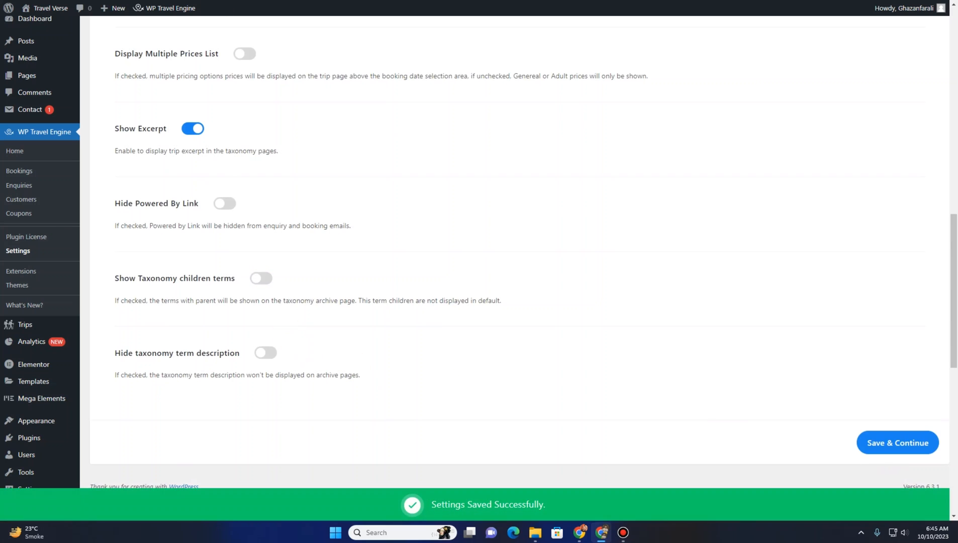
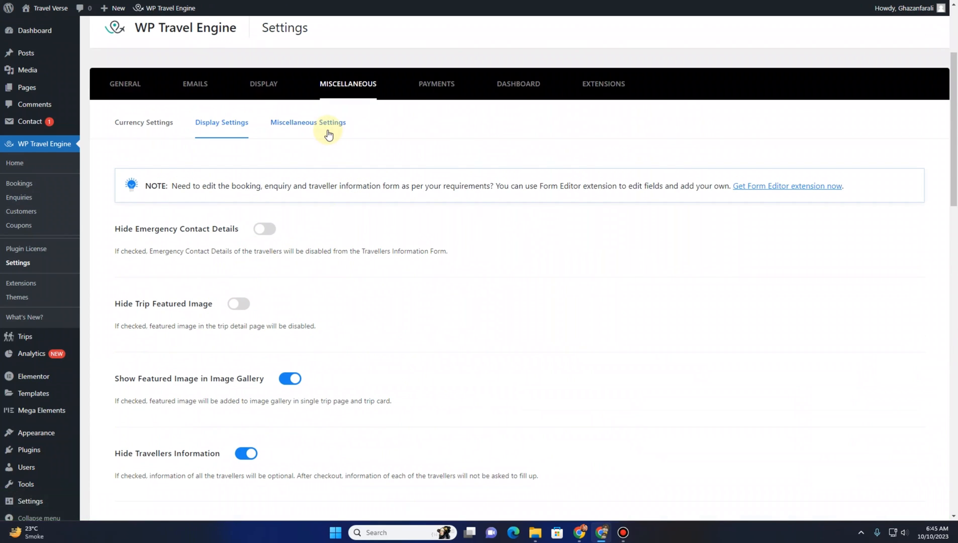
Open the Miscellaneous Settings sub-section and highlight the Book Now Button Text field
{"action": "left_click", "coordinate": [328, 132]}
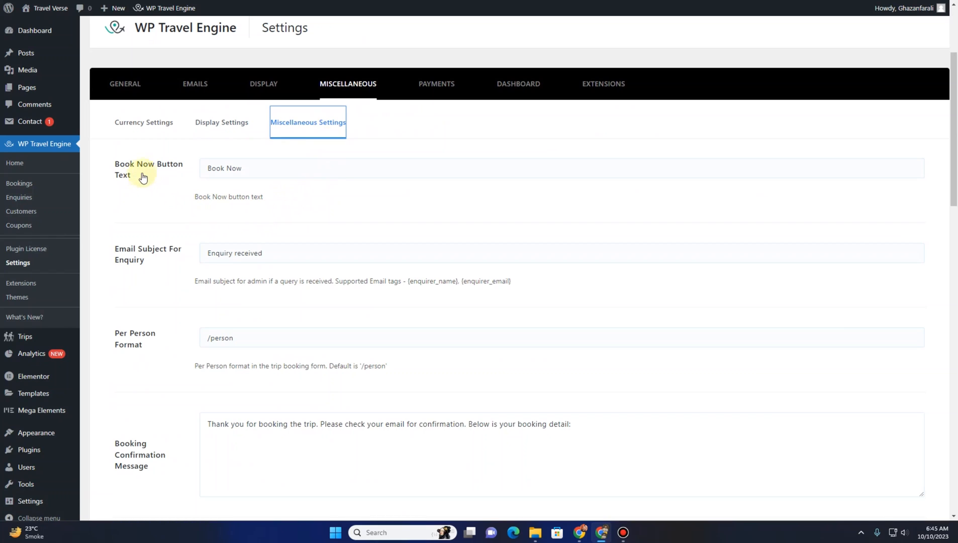
{"action": "left_click", "coordinate": [236, 174]}
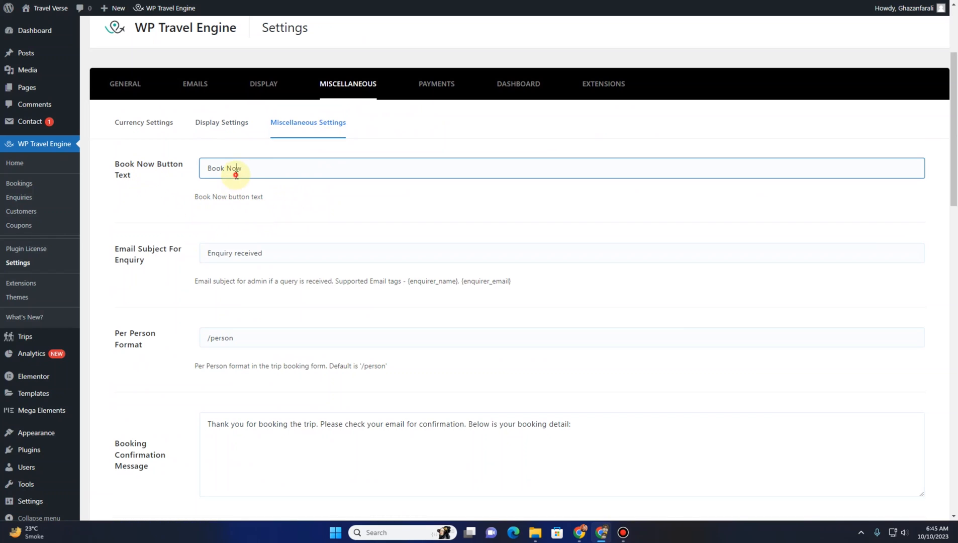
{"action": "left_click_drag", "start_coordinate": [264, 172], "coordinate": [208, 168]}
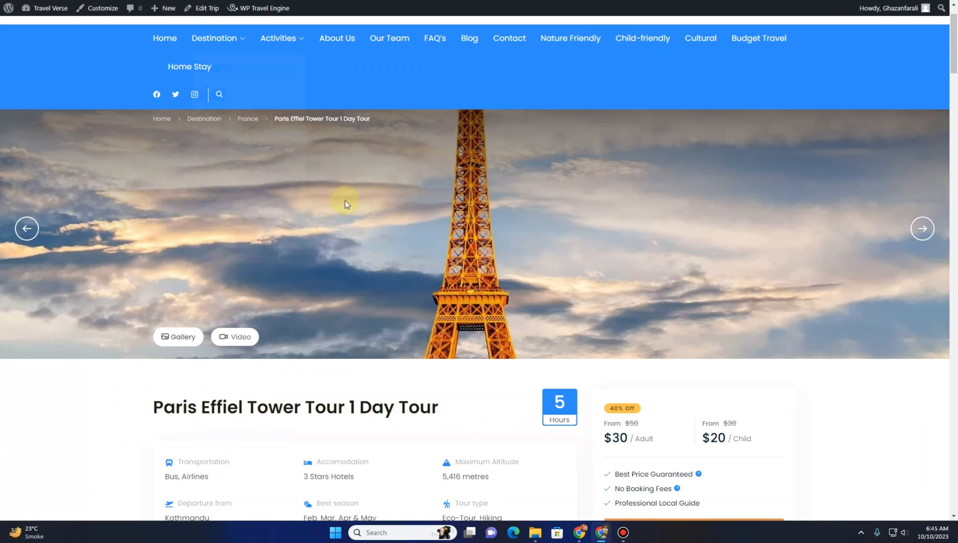
Scroll through the trip page to review its booking buttons and sections
{"action": "scroll", "coordinate": [488, 251], "scroll_direction": "down", "scroll_amount": 5}
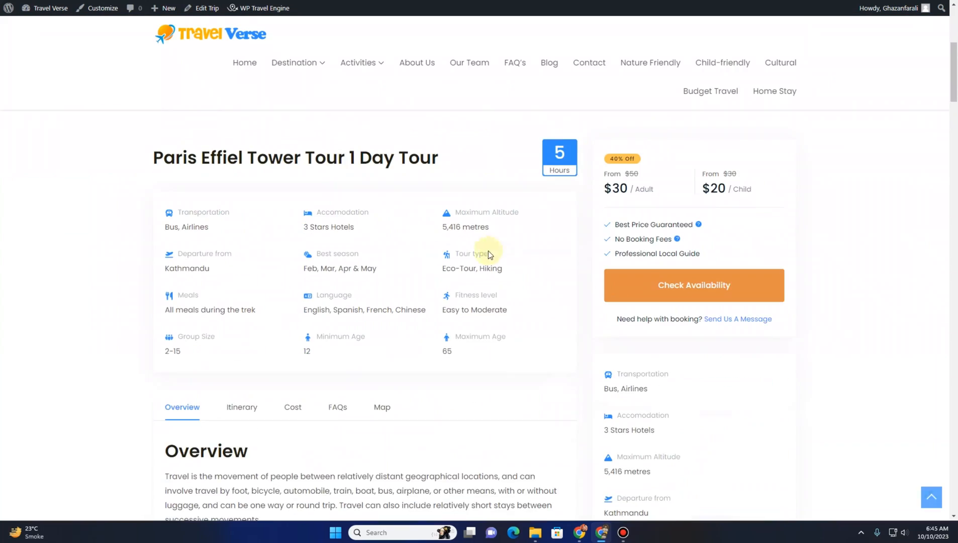
{"action": "scroll", "coordinate": [488, 251], "scroll_direction": "down", "scroll_amount": 20}
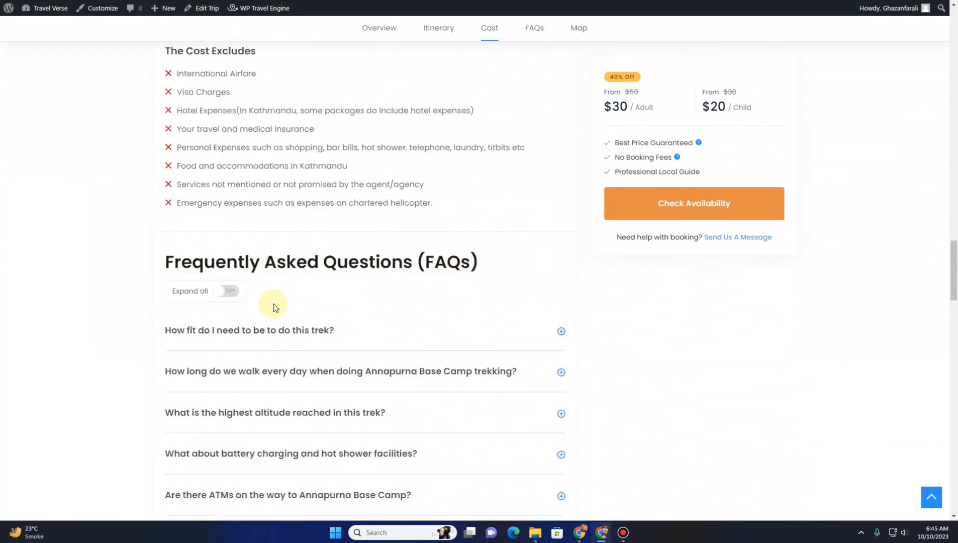
{"action": "scroll", "coordinate": [276, 307], "scroll_direction": "down", "scroll_amount": 15}
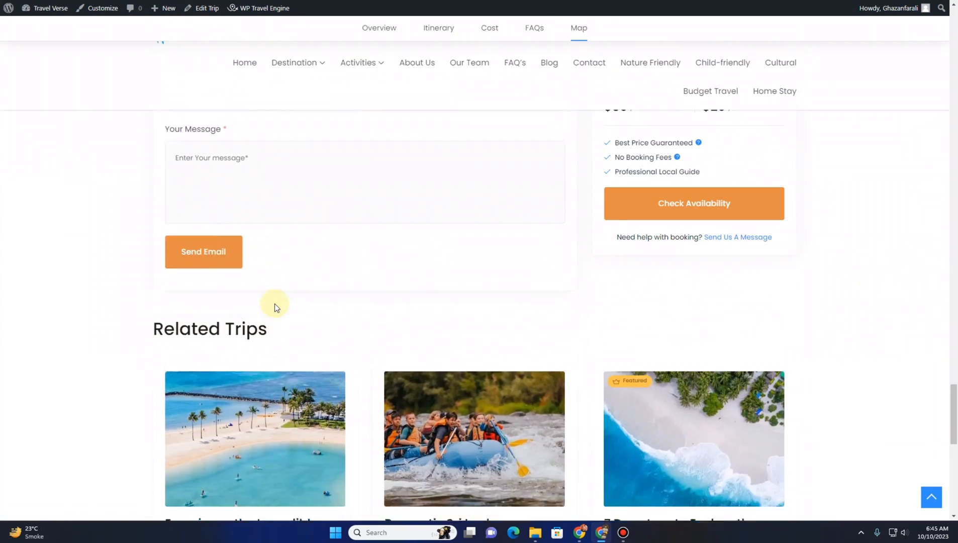
{"action": "scroll", "coordinate": [275, 303], "scroll_direction": "up", "scroll_amount": 20}
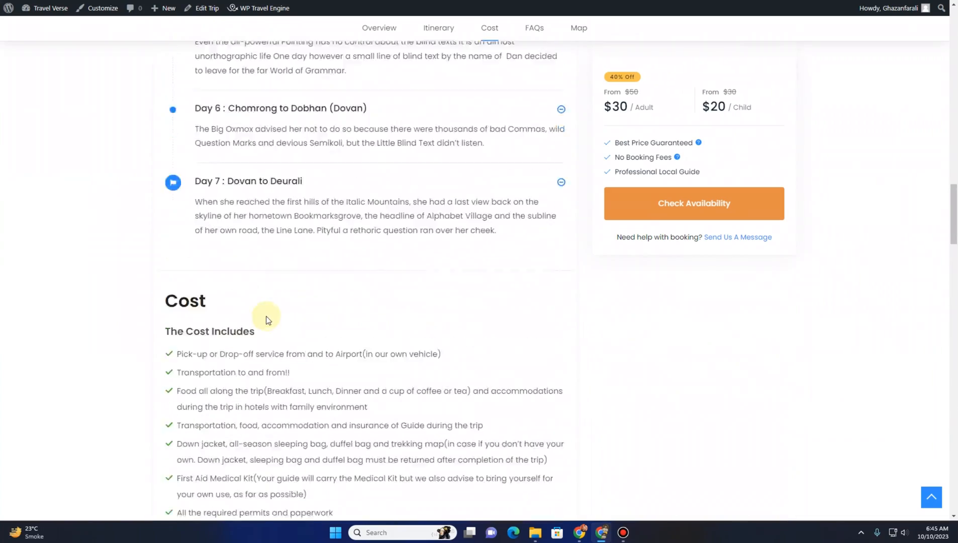
{"action": "scroll", "coordinate": [266, 320], "scroll_direction": "up", "scroll_amount": 20}
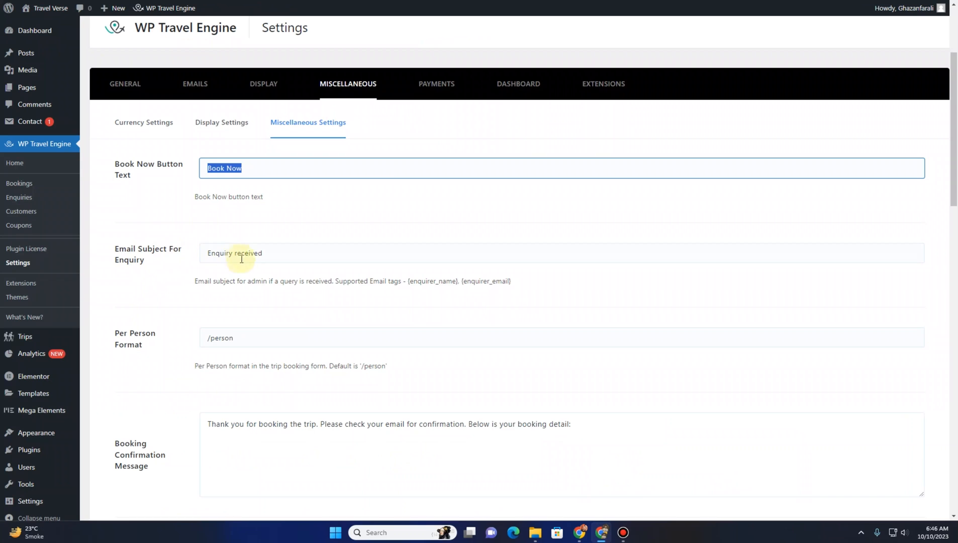
Review the Email Subject, Per Person Format, Booking Confirmation and GDPR message fields, then save the Miscellaneous Settings
{"action": "left_click", "coordinate": [246, 257]}
{"action": "scroll", "coordinate": [224, 329], "scroll_direction": "down", "scroll_amount": 3}
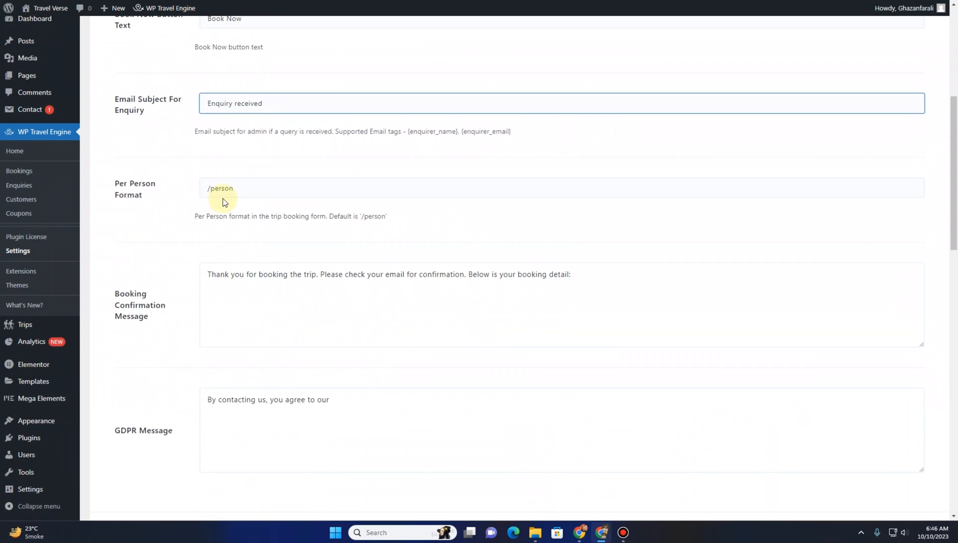
{"action": "left_click", "coordinate": [225, 189]}
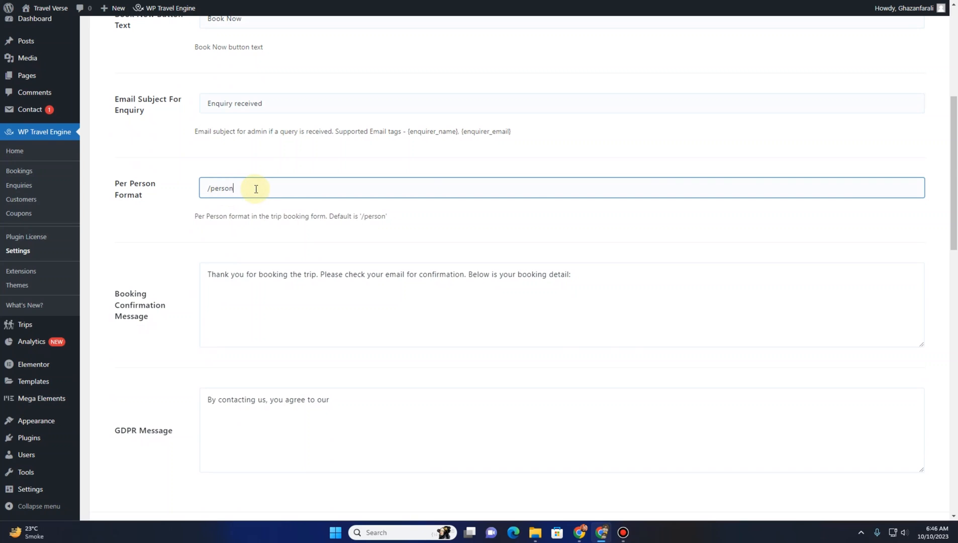
{"action": "left_click", "coordinate": [220, 299]}
{"action": "left_click_drag", "start_coordinate": [206, 274], "coordinate": [584, 298]}
{"action": "scroll", "coordinate": [267, 338], "scroll_direction": "down", "scroll_amount": 2}
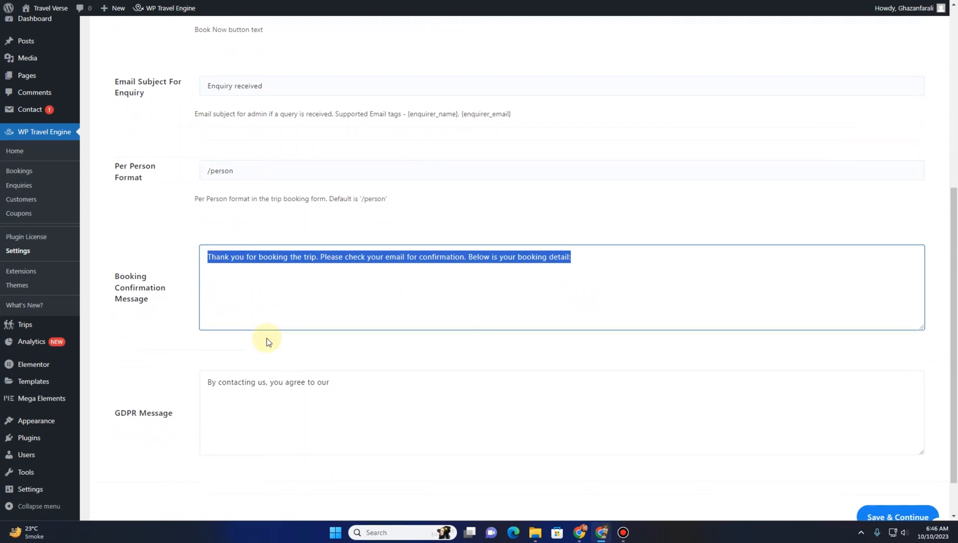
{"action": "left_click", "coordinate": [234, 346]}
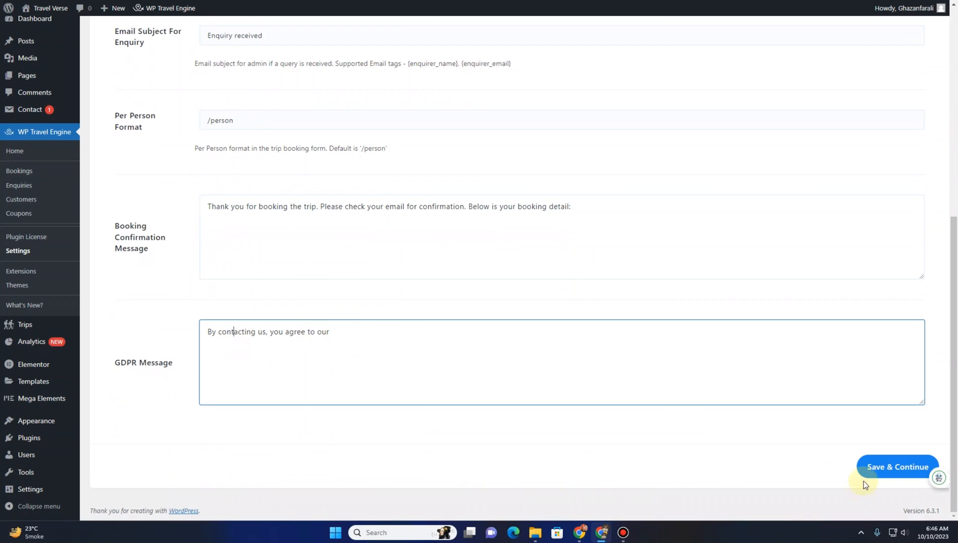
{"action": "left_click", "coordinate": [865, 472]}
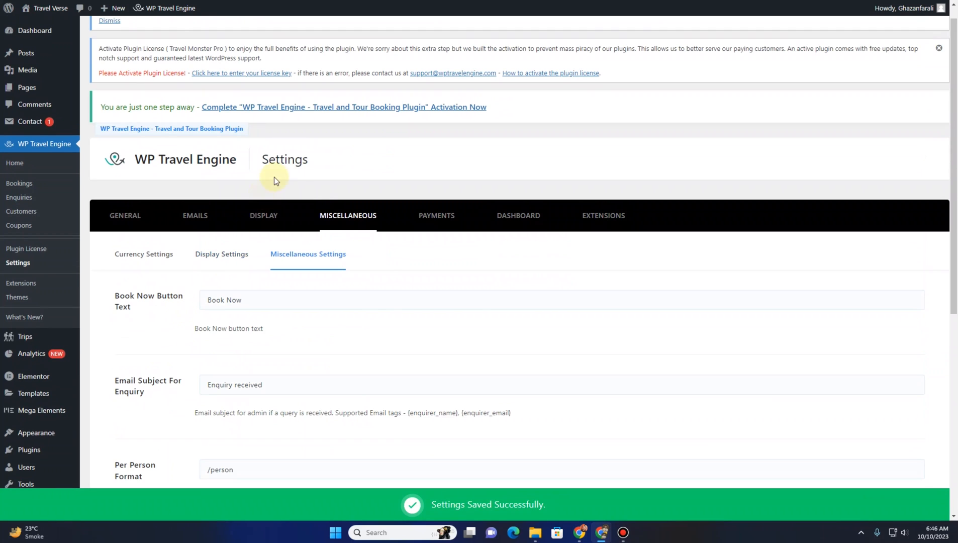
Open the Payments settings, disable the Bank Transfer and Check payments gateways, and save
{"action": "left_click", "coordinate": [442, 223]}
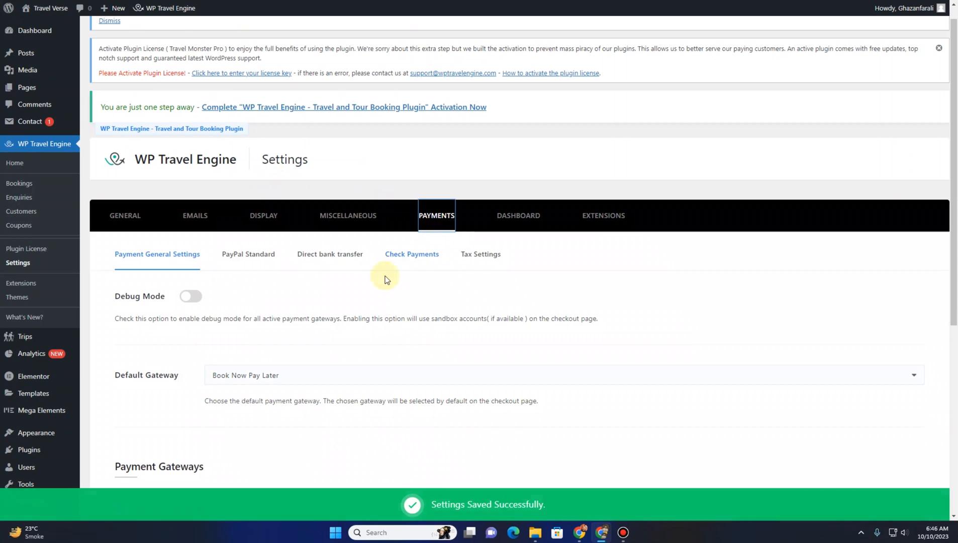
{"action": "scroll", "coordinate": [267, 327], "scroll_direction": "down", "scroll_amount": 3}
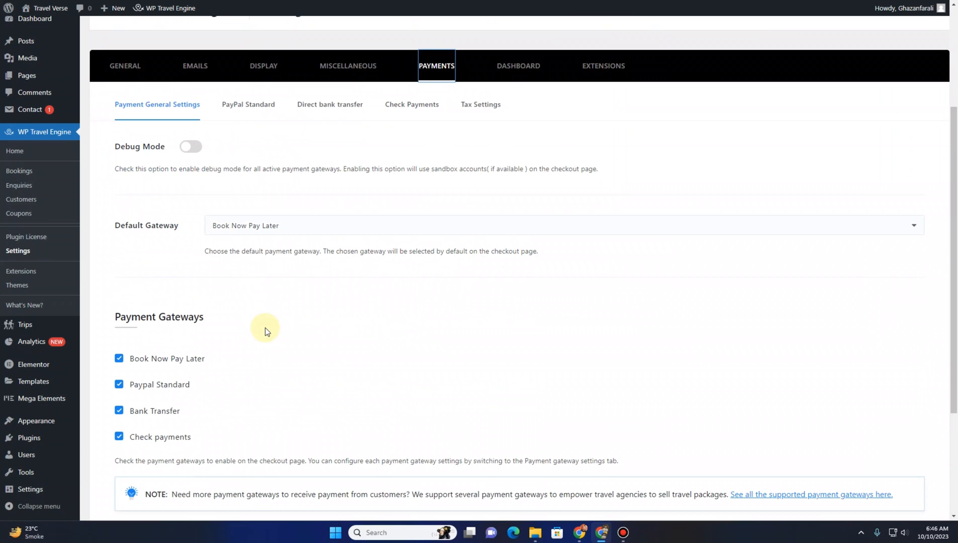
{"action": "scroll", "coordinate": [266, 331], "scroll_direction": "down", "scroll_amount": 2}
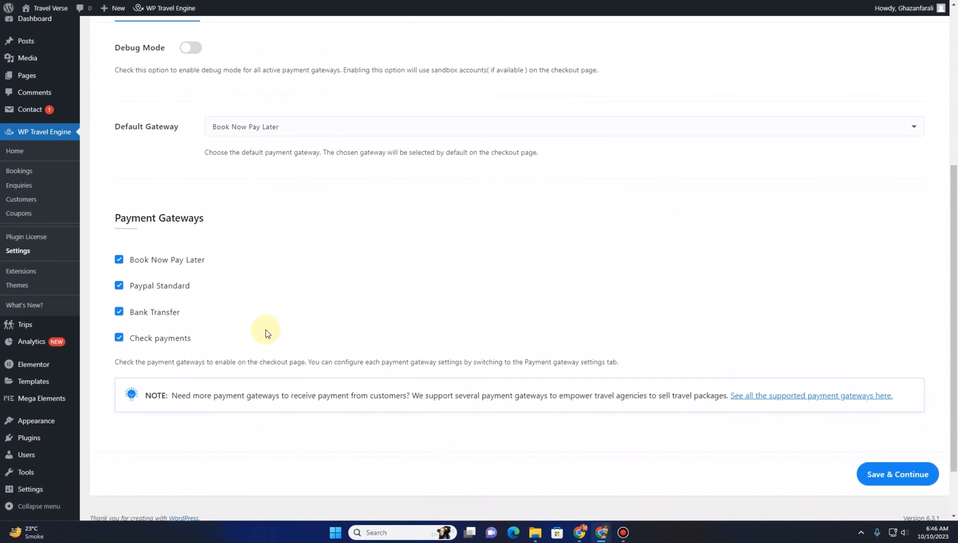
{"action": "left_click", "coordinate": [174, 261]}
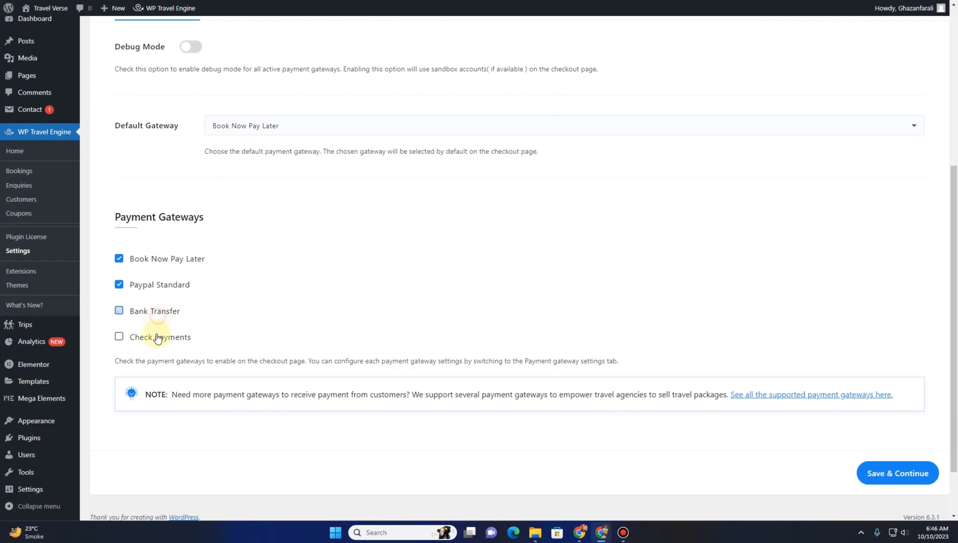
{"action": "left_click", "coordinate": [897, 472]}
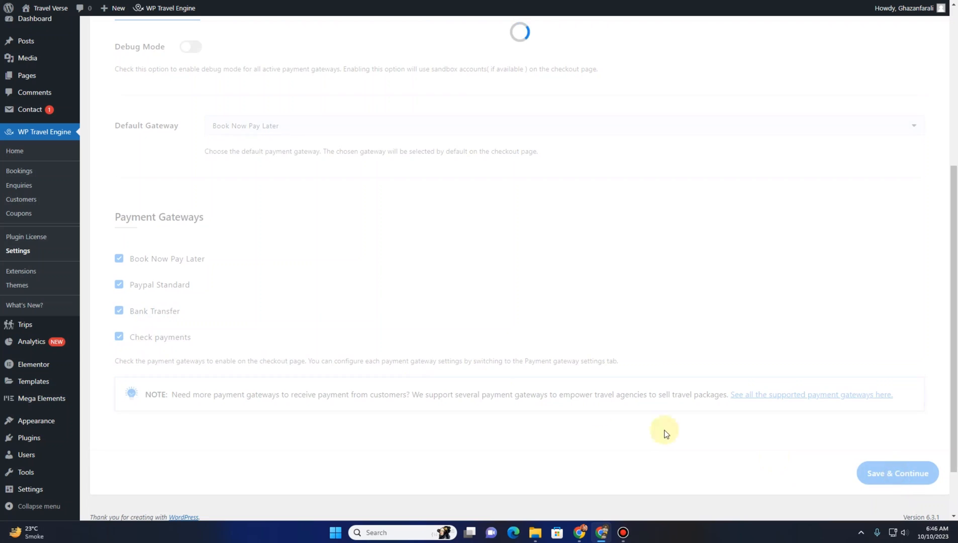
On the trip page, start Check Availability and pick October 11 with the 12:00 PM - 5:00 PM slot
{"action": "key", "text": "ctrl+Tab"}
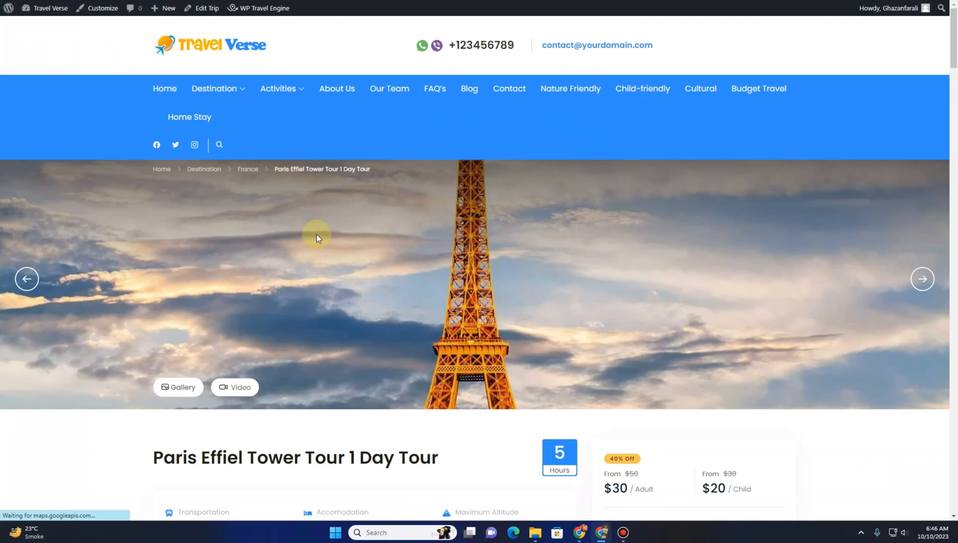
{"action": "scroll", "coordinate": [619, 310], "scroll_direction": "down", "scroll_amount": 5}
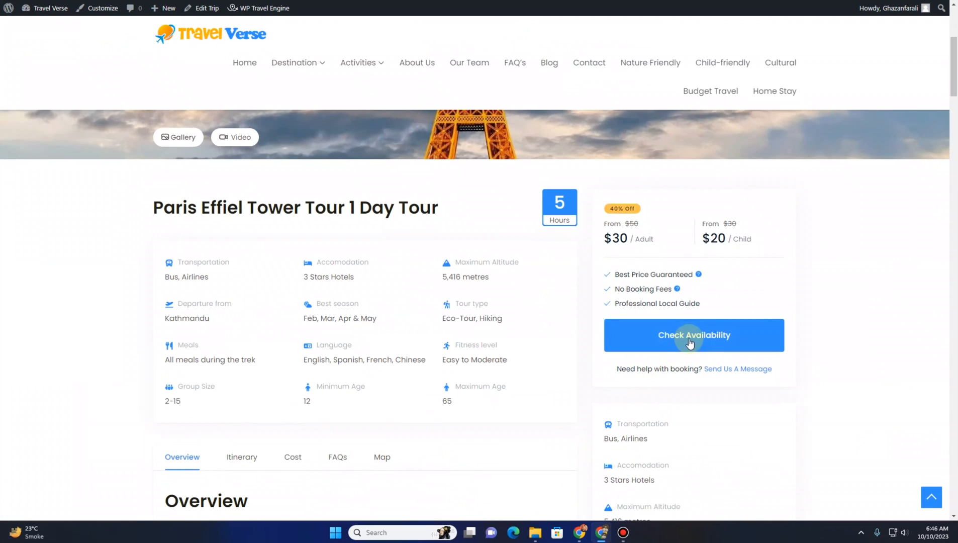
{"action": "left_click", "coordinate": [689, 340]}
{"action": "left_click", "coordinate": [388, 196]}
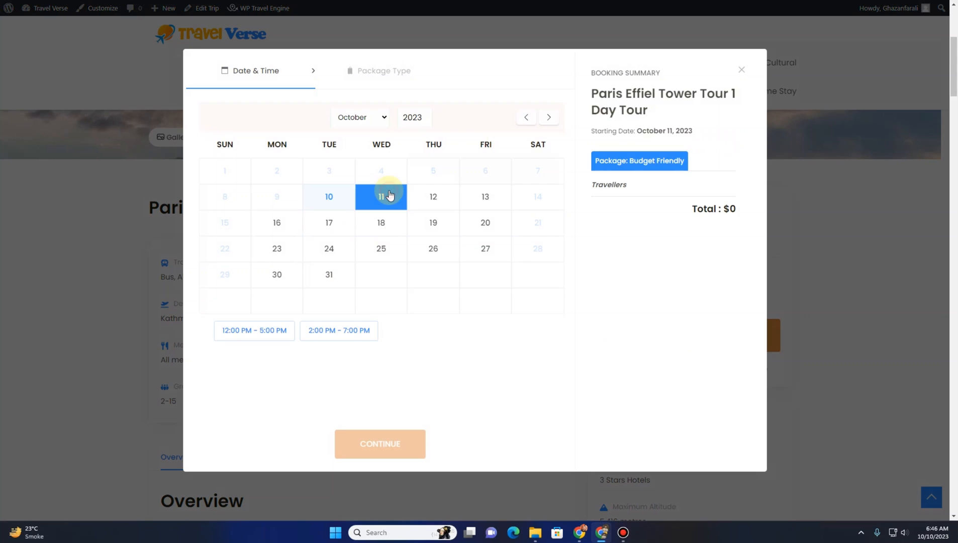
{"action": "left_click", "coordinate": [262, 334]}
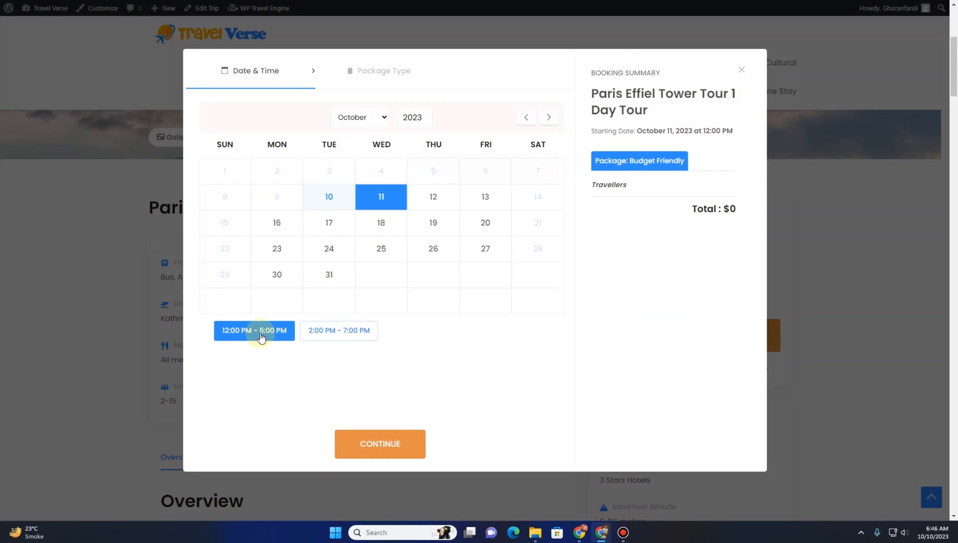
{"action": "left_click", "coordinate": [380, 448]}
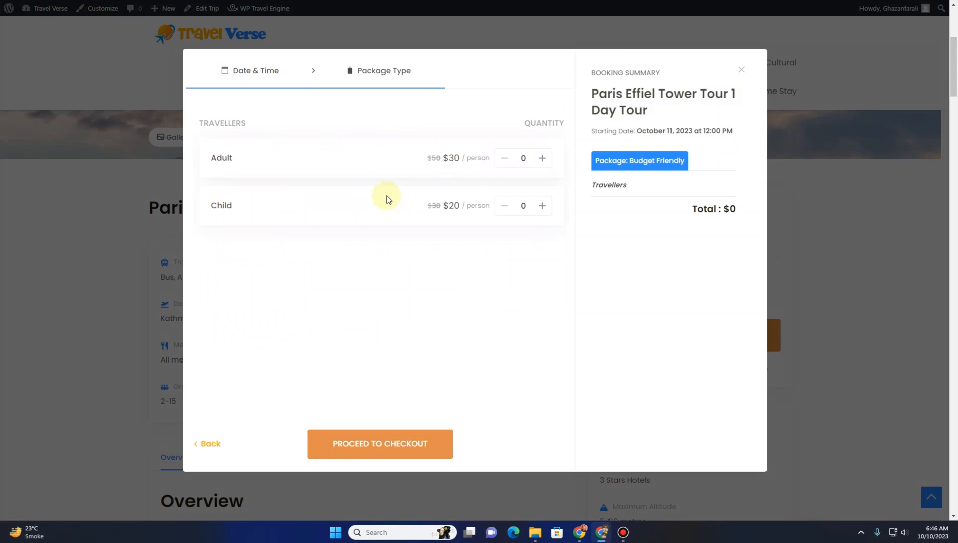
Add one adult and one child traveller, proceed to checkout, and scroll through the checkout form
{"action": "left_click", "coordinate": [541, 159]}
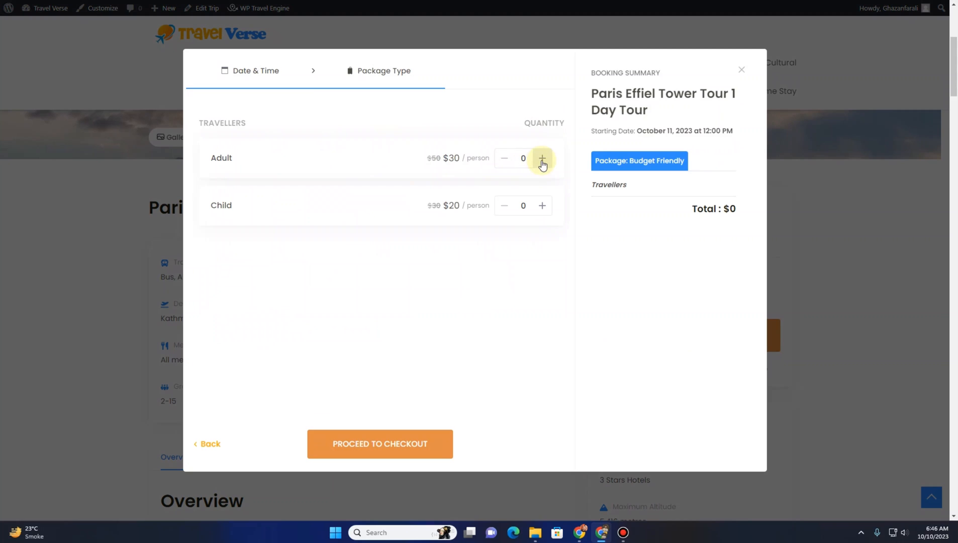
{"action": "left_click", "coordinate": [539, 205]}
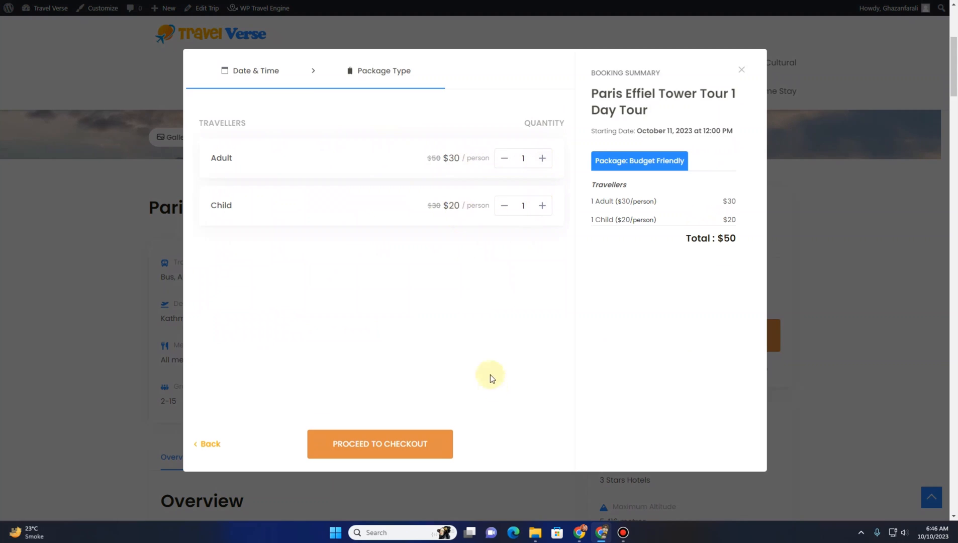
{"action": "left_click", "coordinate": [378, 461]}
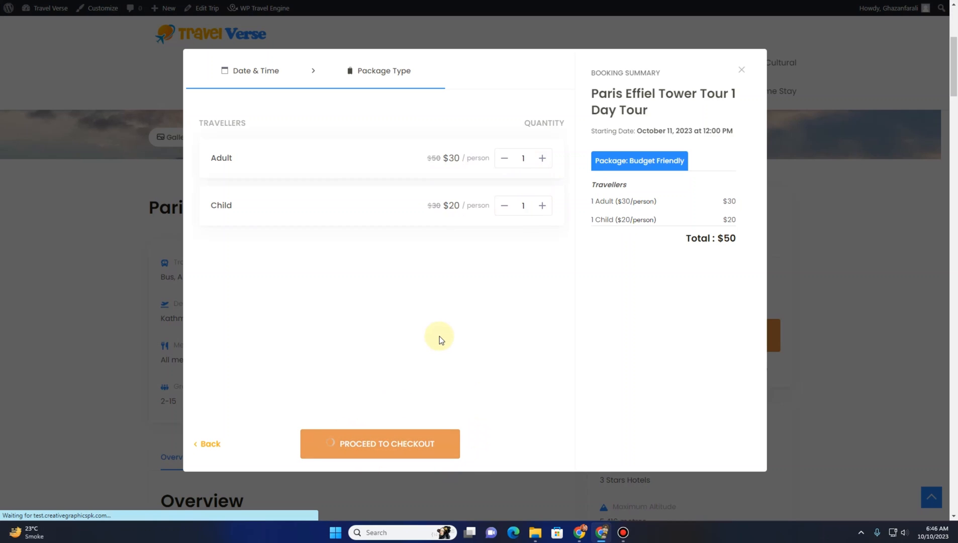
{"action": "scroll", "coordinate": [440, 332], "scroll_direction": "down", "scroll_amount": 5}
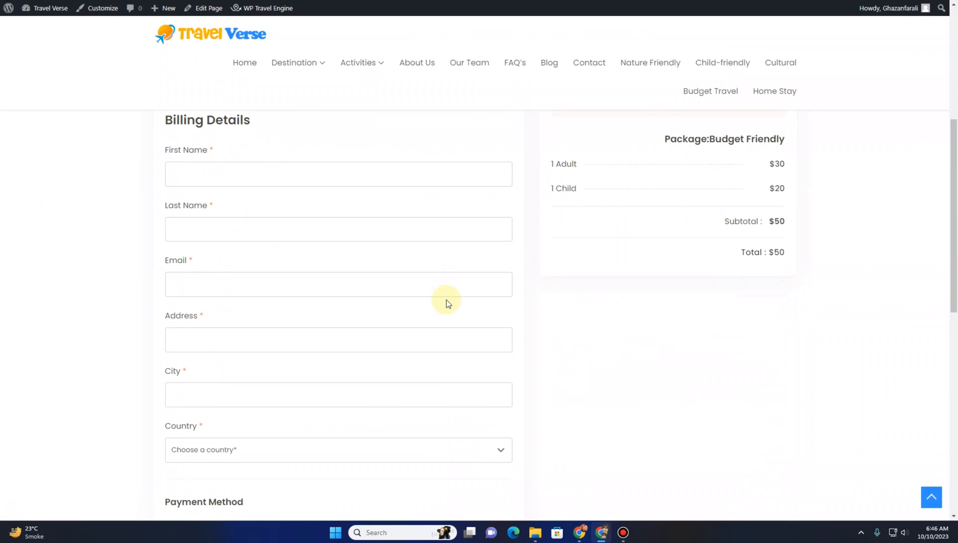
{"action": "scroll", "coordinate": [446, 301], "scroll_direction": "down", "scroll_amount": 6}
Uncheck the Bank Transfer and Check payments gateways again and save the payment settings
{"action": "scroll", "coordinate": [445, 304], "scroll_direction": "up", "scroll_amount": 1}
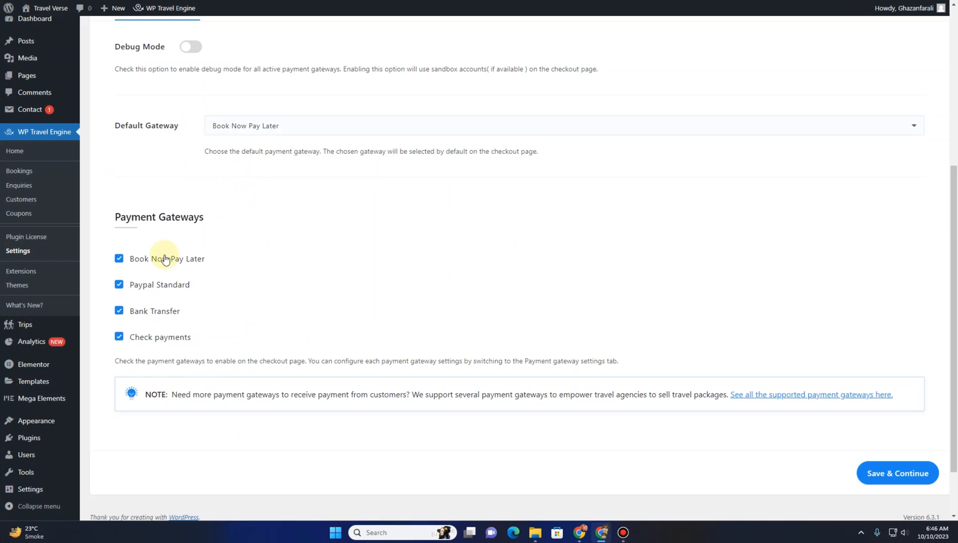
{"action": "left_click", "coordinate": [158, 310]}
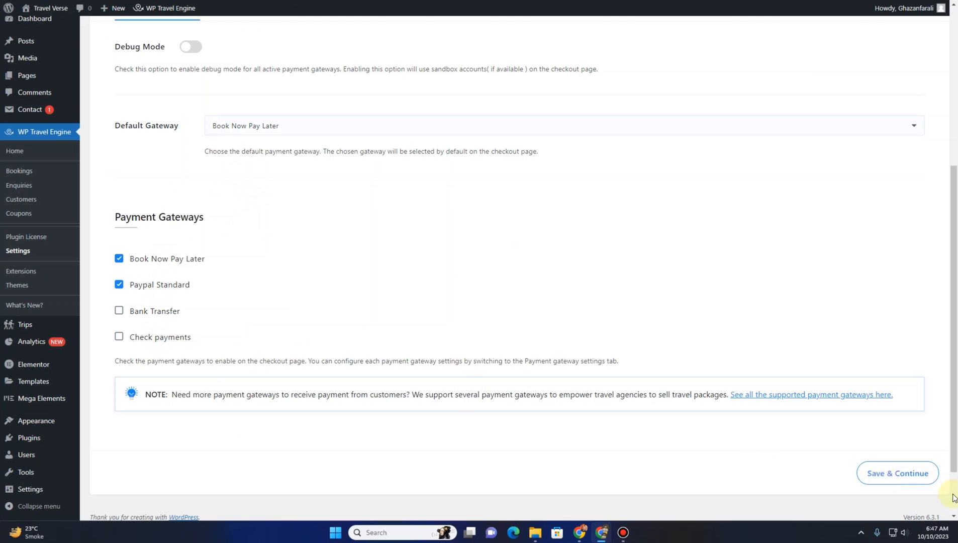
{"action": "left_click", "coordinate": [904, 473]}
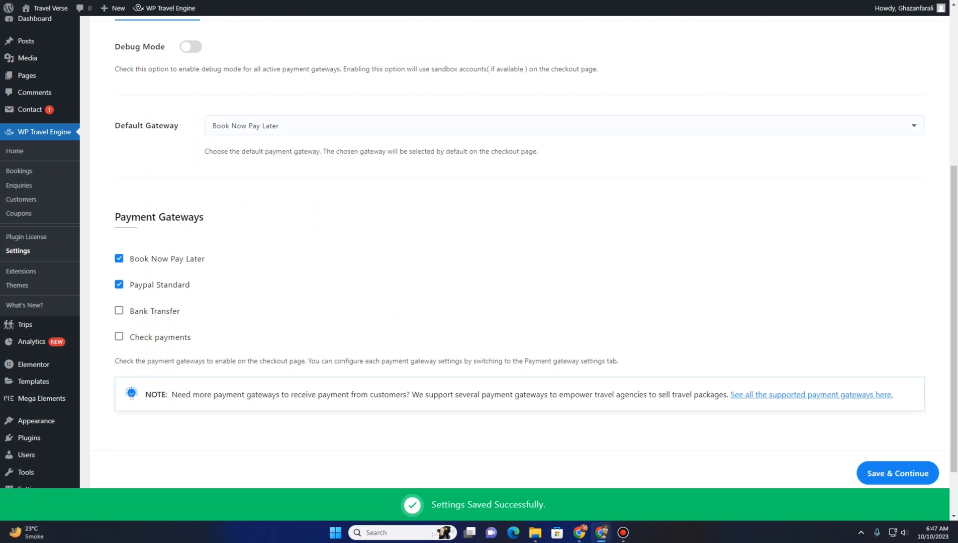
Reload the checkout page and scroll through it to check the available payment methods
{"action": "key", "text": "ctrl+Tab"}
{"action": "key", "text": "F5"}
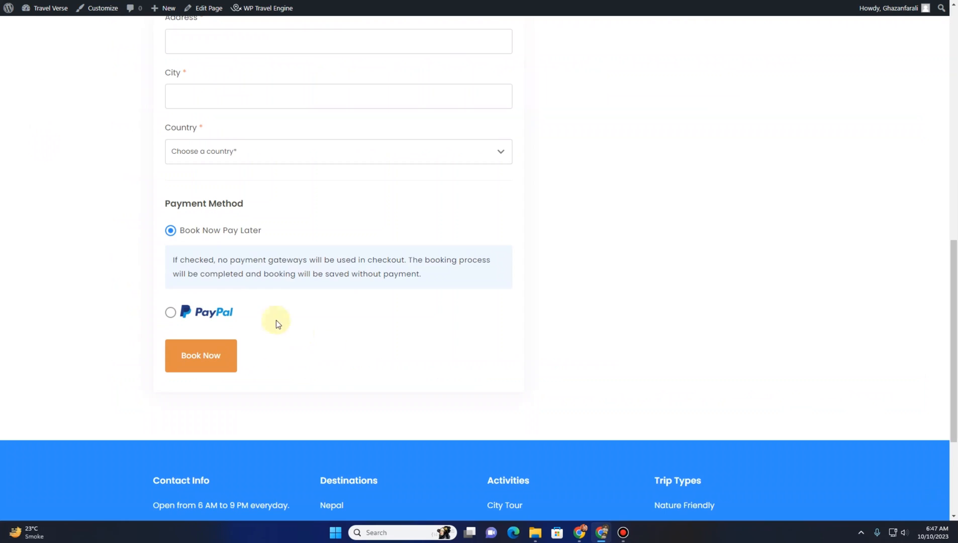
{"action": "scroll", "coordinate": [276, 320], "scroll_direction": "up", "scroll_amount": 12}
{"action": "scroll", "coordinate": [271, 321], "scroll_direction": "down", "scroll_amount": 3}
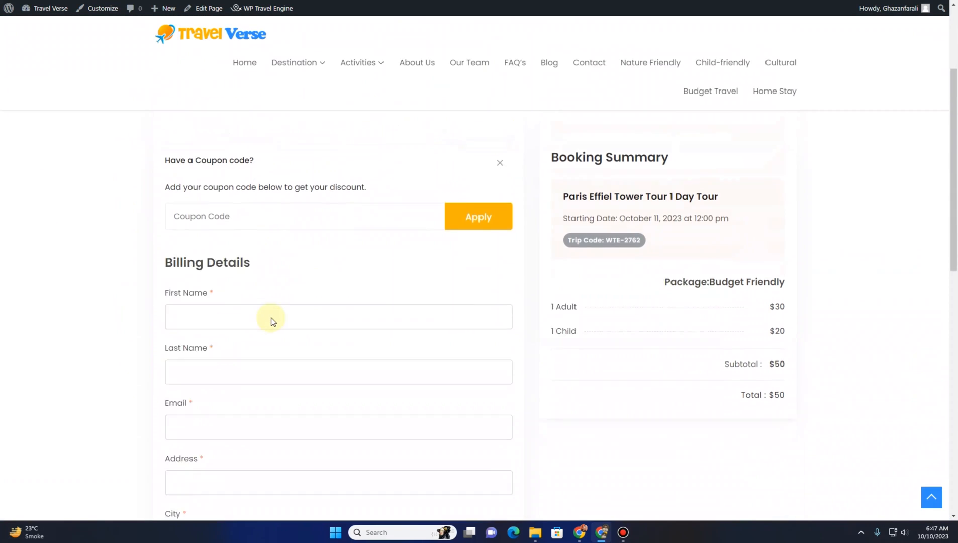
{"action": "scroll", "coordinate": [271, 320], "scroll_direction": "down", "scroll_amount": 9}
{"action": "scroll", "coordinate": [248, 318], "scroll_direction": "up", "scroll_amount": 4}
{"action": "scroll", "coordinate": [237, 316], "scroll_direction": "down", "scroll_amount": 1}
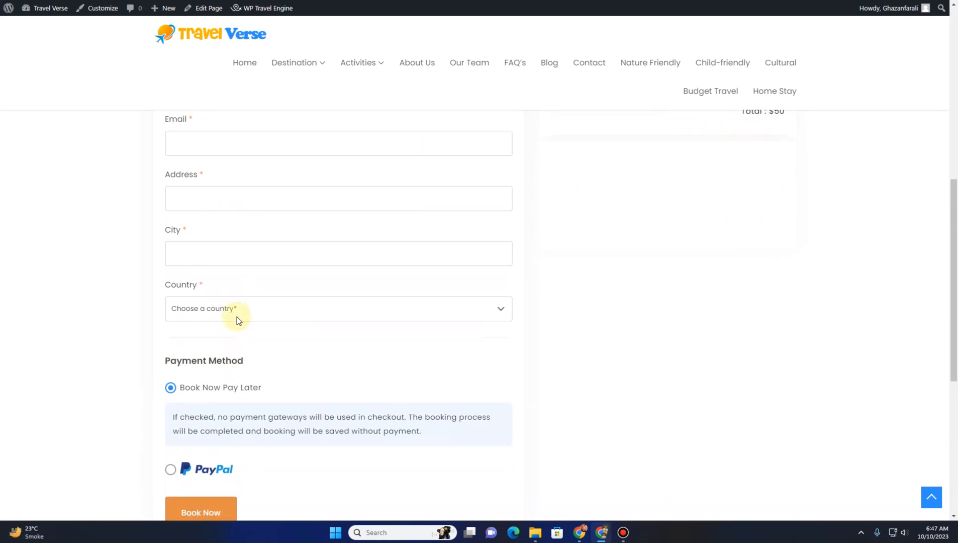
{"action": "scroll", "coordinate": [236, 316], "scroll_direction": "down", "scroll_amount": 1}
{"action": "scroll", "coordinate": [240, 370], "scroll_direction": "up", "scroll_amount": 7}
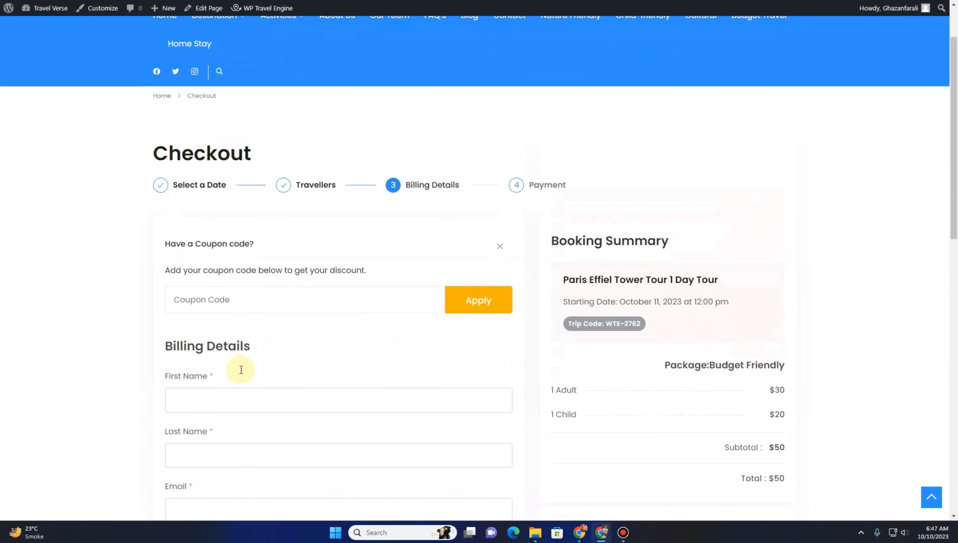
{"action": "scroll", "coordinate": [240, 367], "scroll_direction": "down", "scroll_amount": 3}
{"action": "scroll", "coordinate": [240, 369], "scroll_direction": "down", "scroll_amount": 5}
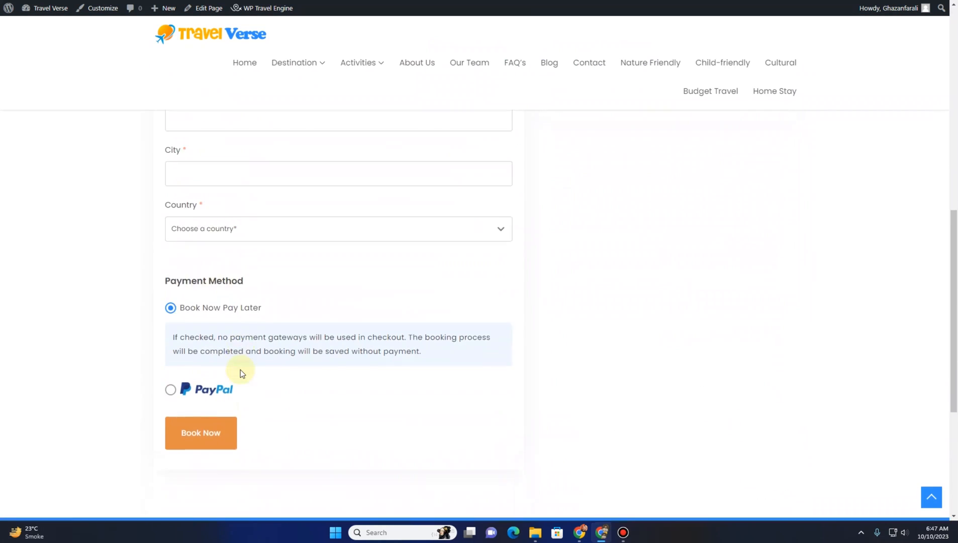
Scroll back up the checkout page and return to the WP Travel Engine payment settings
{"action": "scroll", "coordinate": [240, 370], "scroll_direction": "up", "scroll_amount": 4}
{"action": "scroll", "coordinate": [240, 369], "scroll_direction": "up", "scroll_amount": 3}
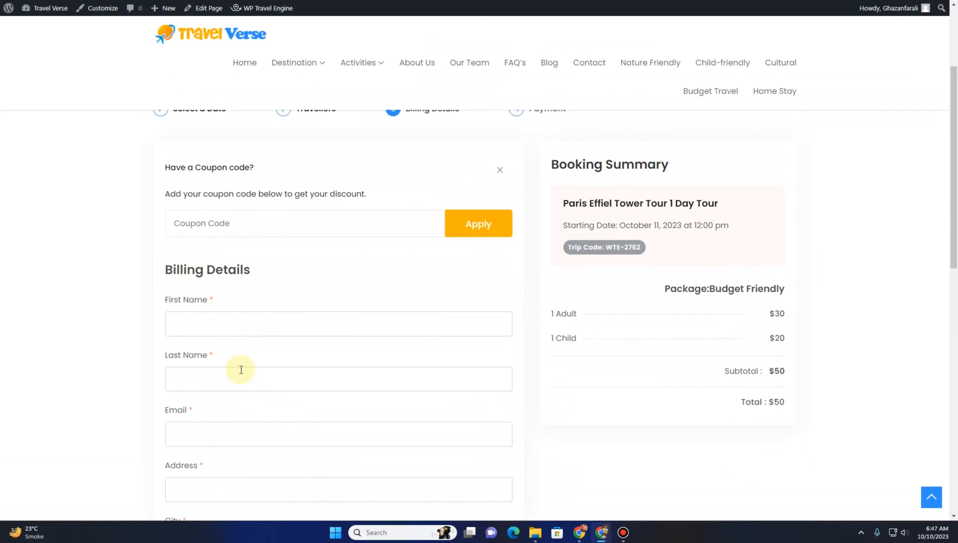
{"action": "scroll", "coordinate": [240, 370], "scroll_direction": "up", "scroll_amount": 3}
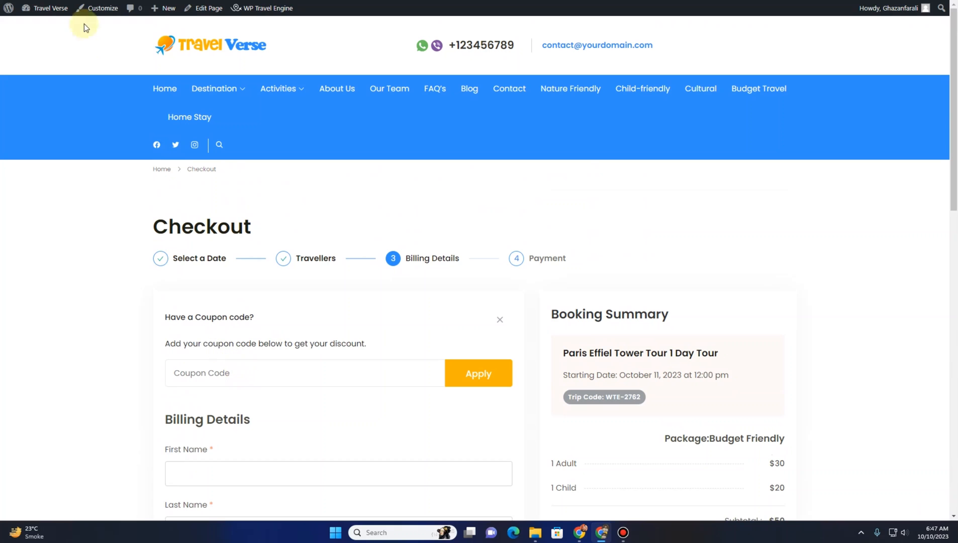
{"action": "left_click", "coordinate": [81, 0]}
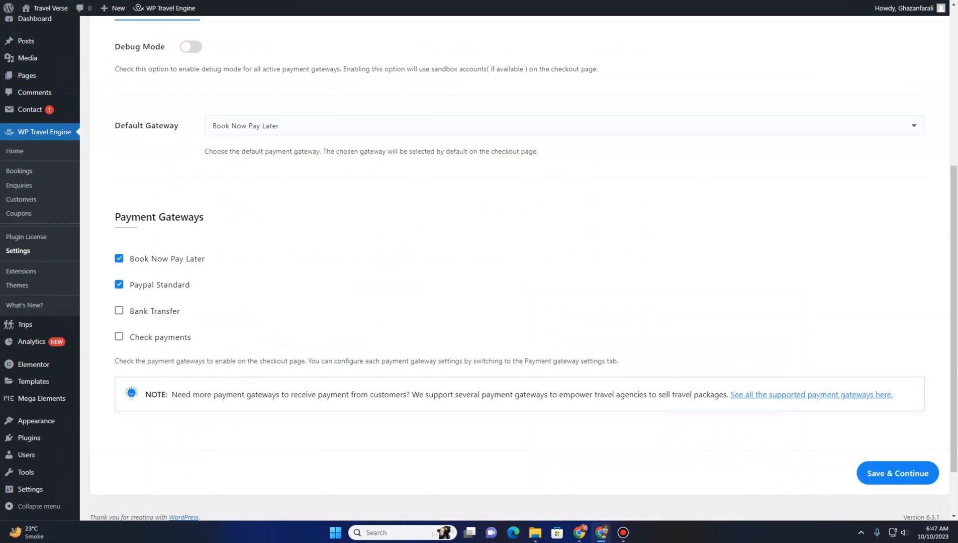
{"action": "scroll", "coordinate": [229, 231], "scroll_direction": "up", "scroll_amount": 1}
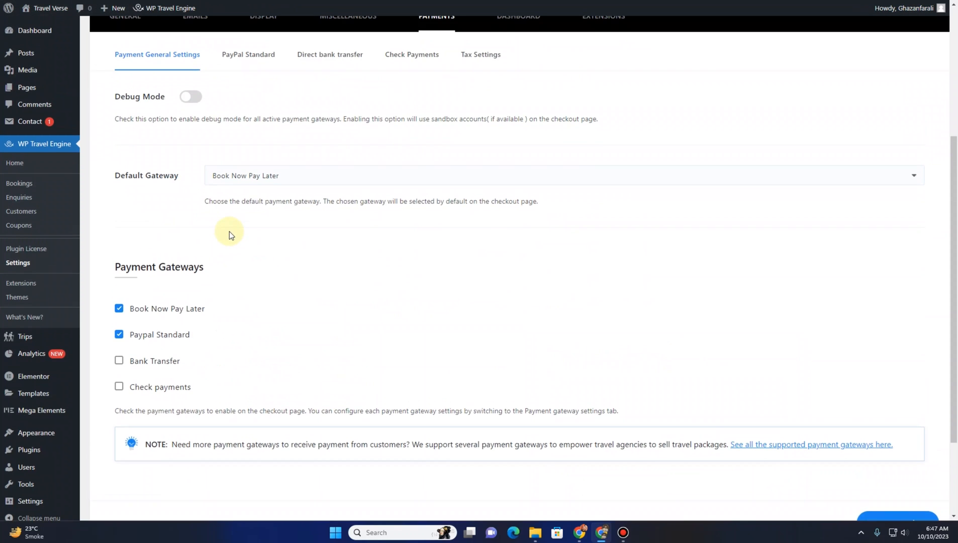
{"action": "scroll", "coordinate": [233, 235], "scroll_direction": "down", "scroll_amount": 1}
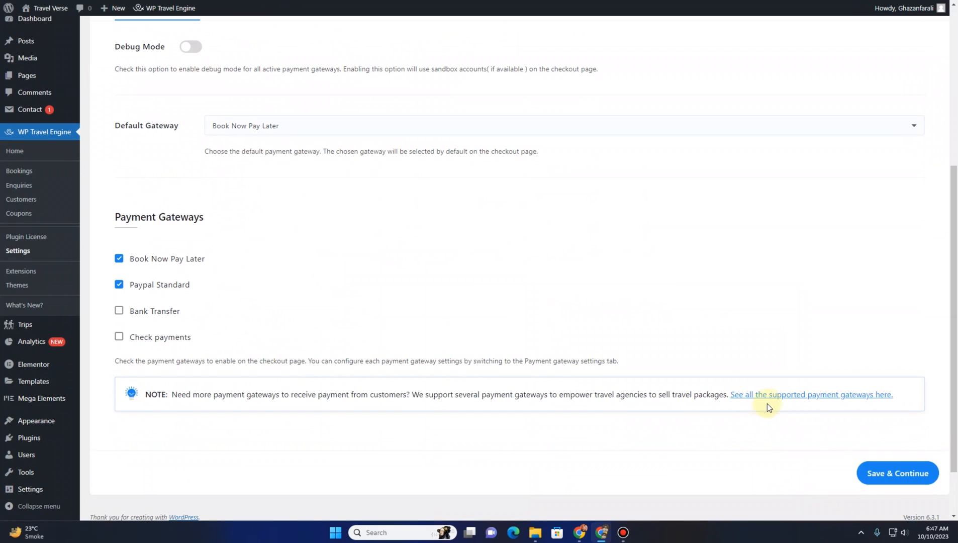
Open the link to all supported payment gateways and browse the payment gateway add-ons listed
{"action": "left_click", "coordinate": [775, 398]}
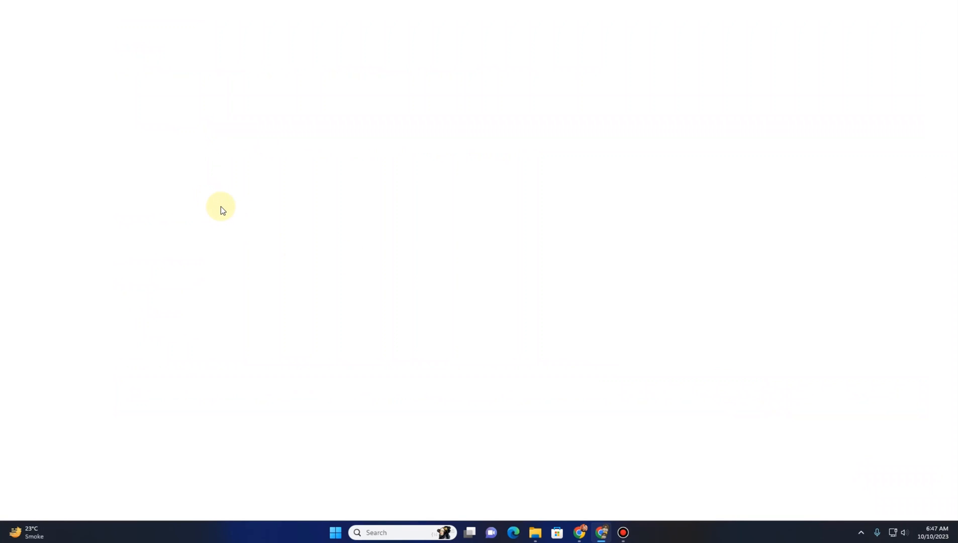
{"action": "scroll", "coordinate": [222, 203], "scroll_direction": "down", "scroll_amount": 2}
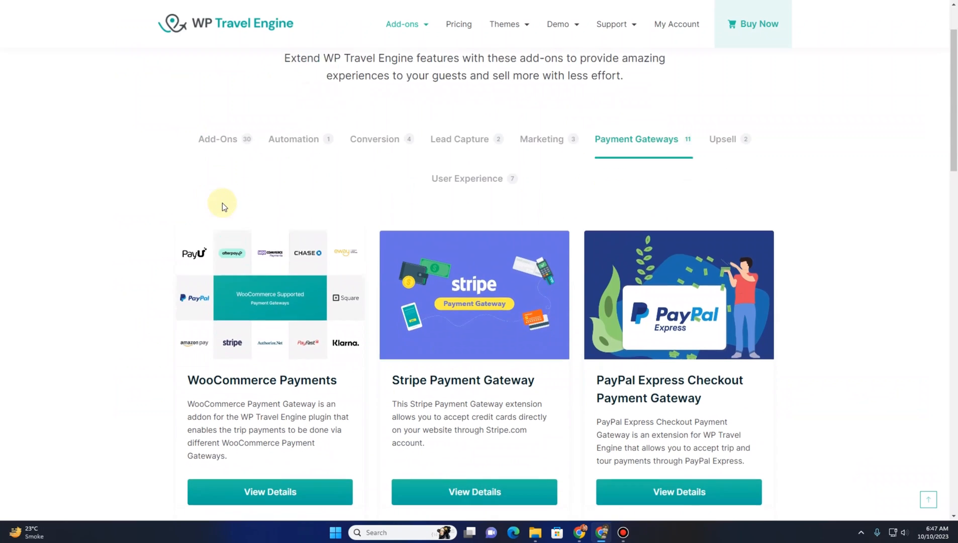
{"action": "scroll", "coordinate": [222, 203], "scroll_direction": "down", "scroll_amount": 5}
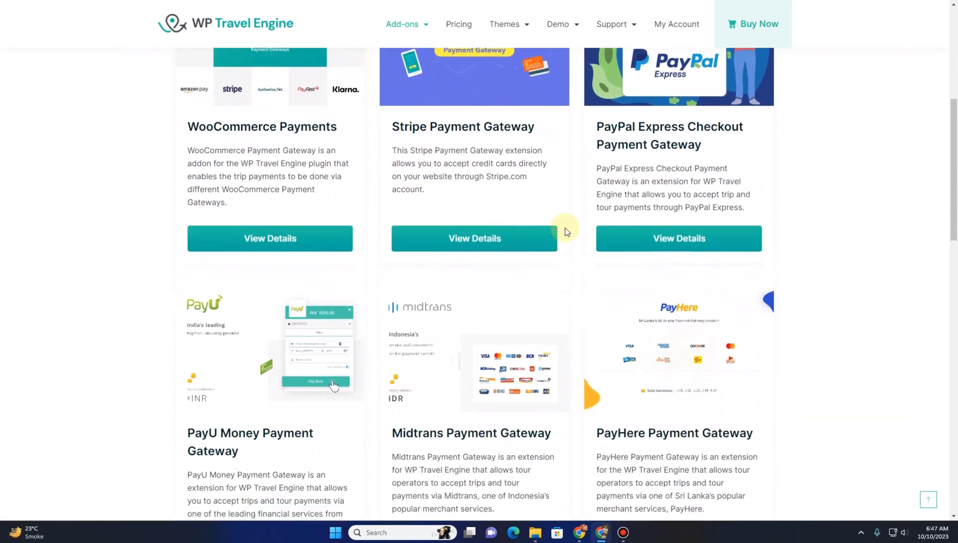
{"action": "scroll", "coordinate": [558, 228], "scroll_direction": "down", "scroll_amount": 11}
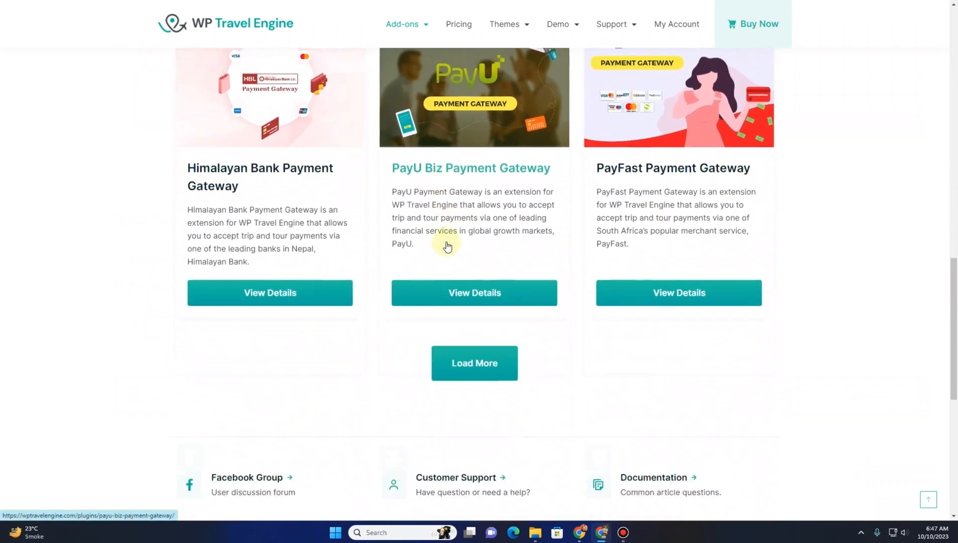
{"action": "scroll", "coordinate": [447, 246], "scroll_direction": "down", "scroll_amount": 2}
{"action": "left_click", "coordinate": [462, 284]}
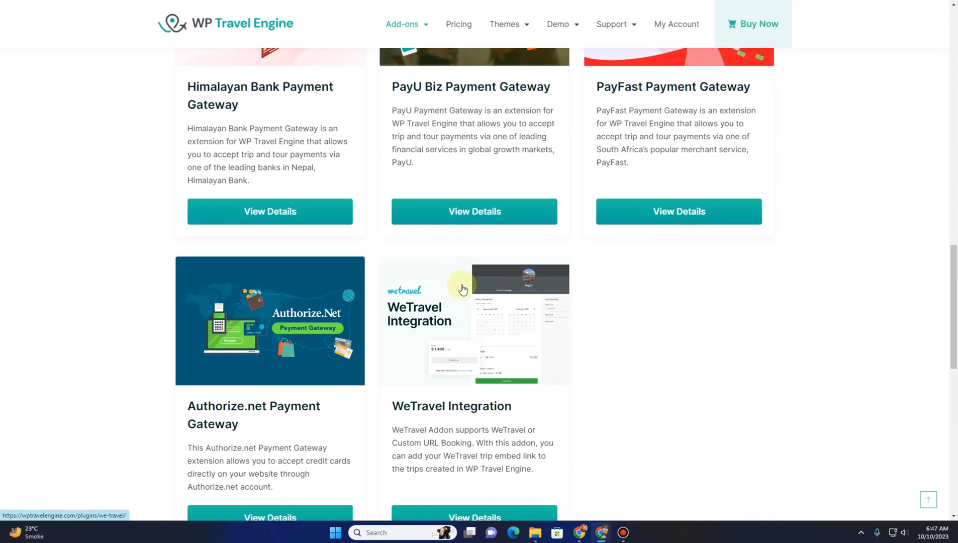
{"action": "scroll", "coordinate": [462, 289], "scroll_direction": "down", "scroll_amount": 2}
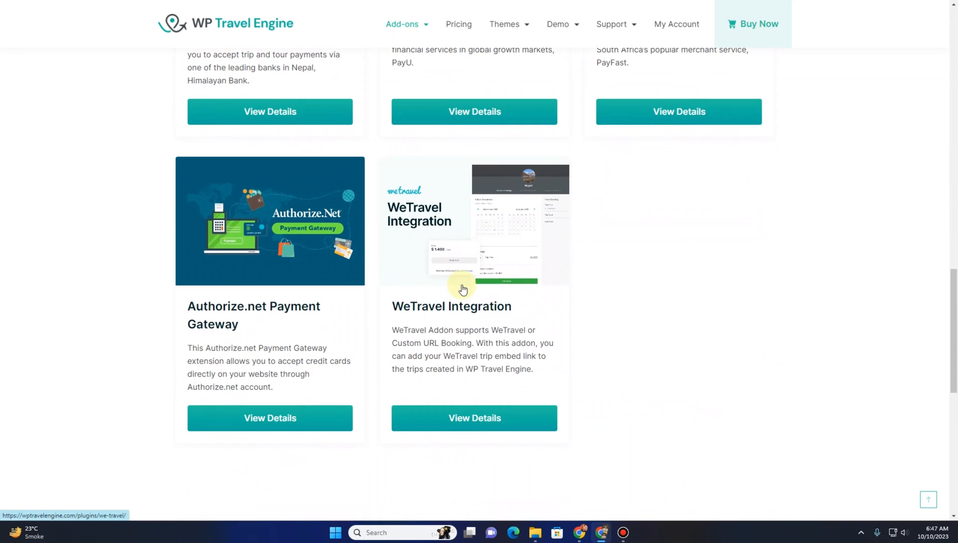
{"action": "scroll", "coordinate": [462, 287], "scroll_direction": "down", "scroll_amount": 4}
{"action": "scroll", "coordinate": [378, 276], "scroll_direction": "up", "scroll_amount": 8}
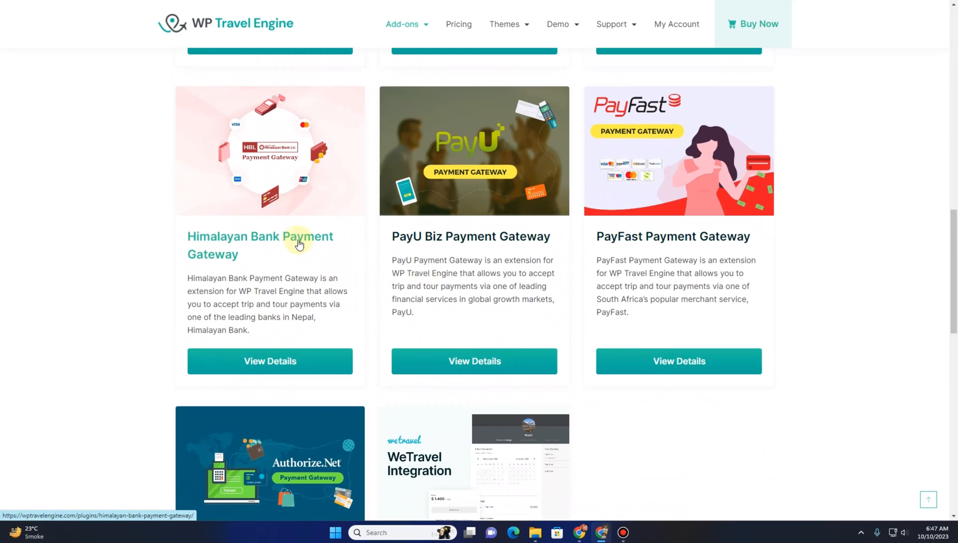
{"action": "scroll", "coordinate": [300, 246], "scroll_direction": "up", "scroll_amount": 6}
{"action": "scroll", "coordinate": [428, 241], "scroll_direction": "up", "scroll_amount": 1}
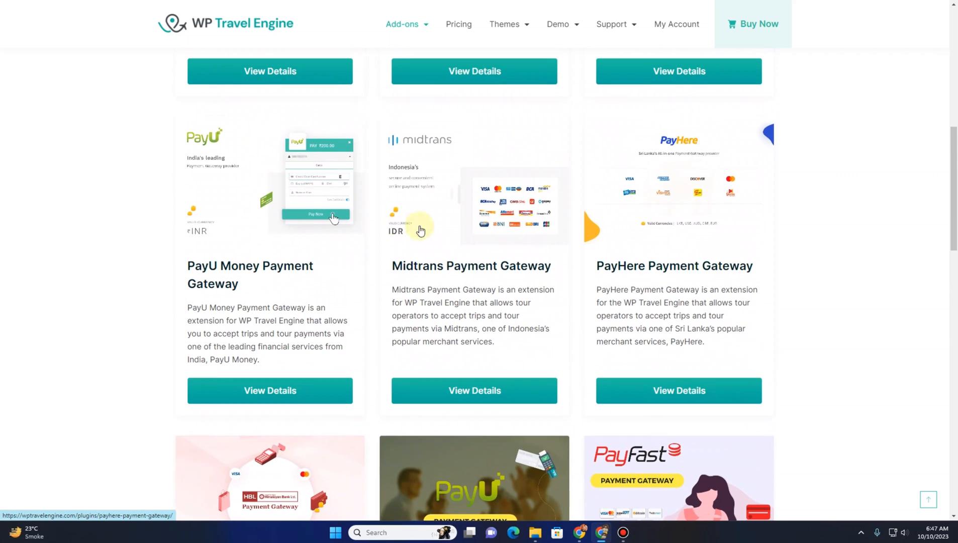
{"action": "scroll", "coordinate": [236, 224], "scroll_direction": "up", "scroll_amount": 6}
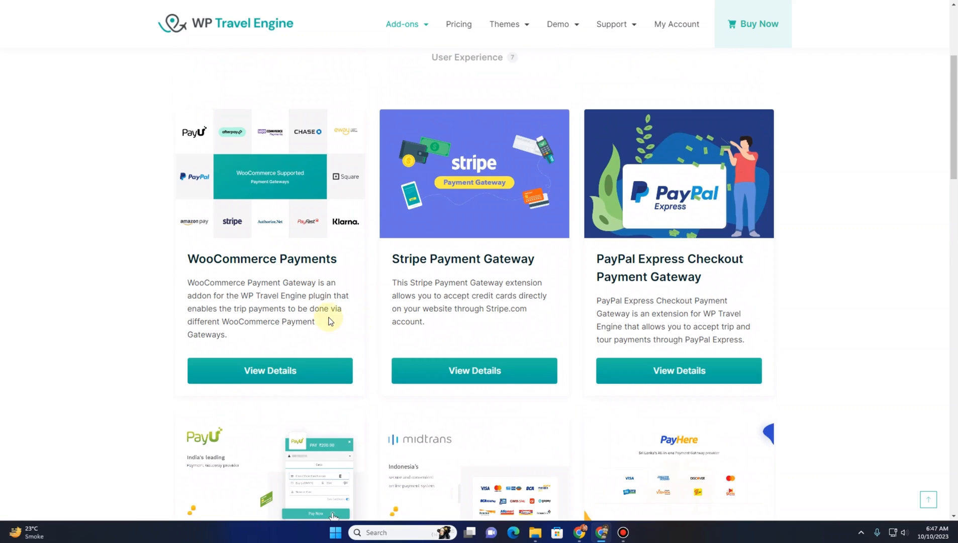
Open the WooCommerce Payments add-on page and try downloading it, cancelling the download dialog
{"action": "left_click", "coordinate": [323, 321]}
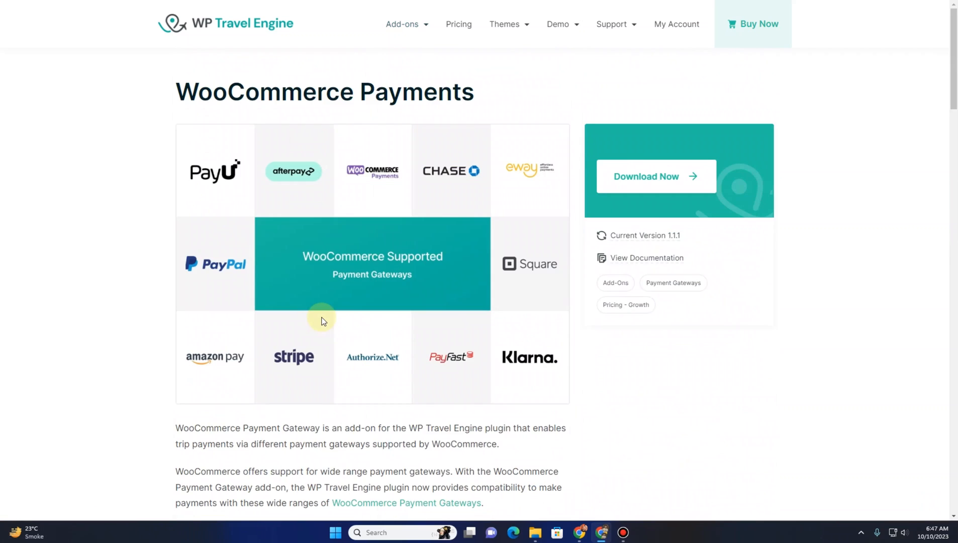
{"action": "left_click", "coordinate": [653, 187]}
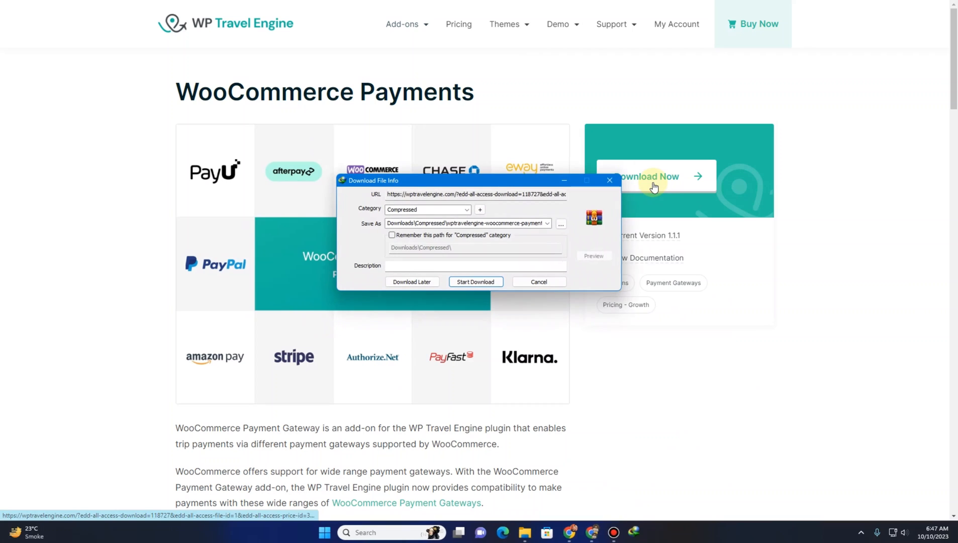
{"action": "left_click", "coordinate": [529, 285]}
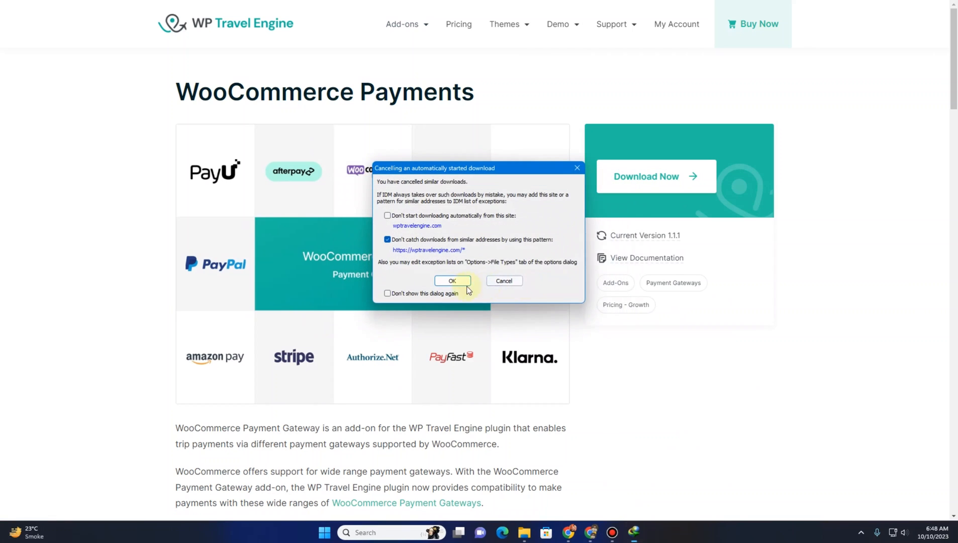
{"action": "left_click", "coordinate": [447, 282]}
{"action": "left_click", "coordinate": [569, 279]}
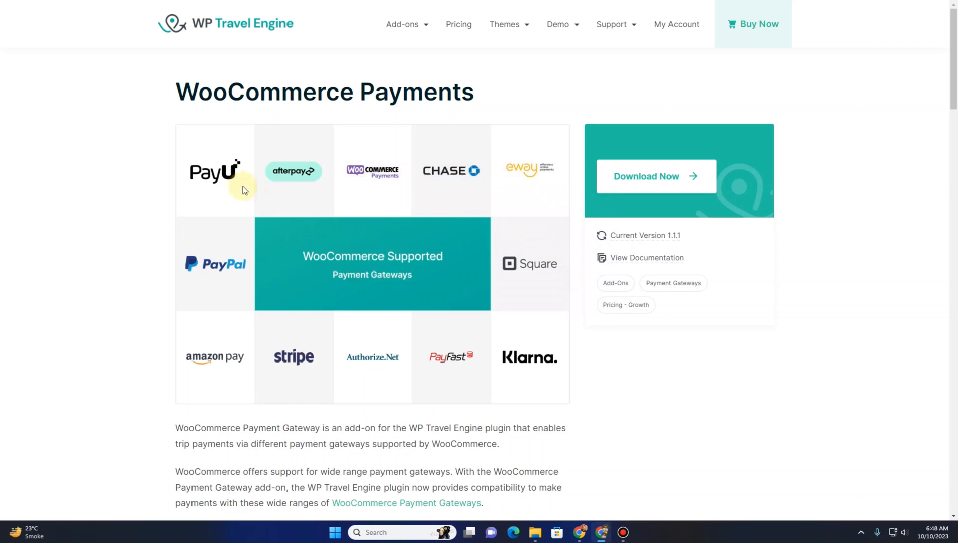
Back in payment settings, open the PayPal Standard tab and select the PayPal ID field
{"action": "scroll", "coordinate": [238, 185], "scroll_direction": "down", "scroll_amount": 5}
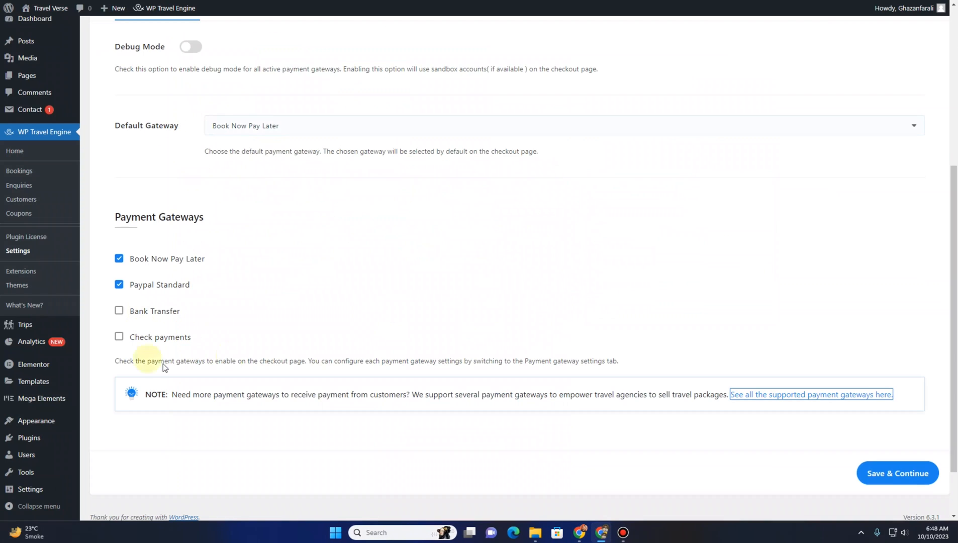
{"action": "scroll", "coordinate": [250, 273], "scroll_direction": "up", "scroll_amount": 5}
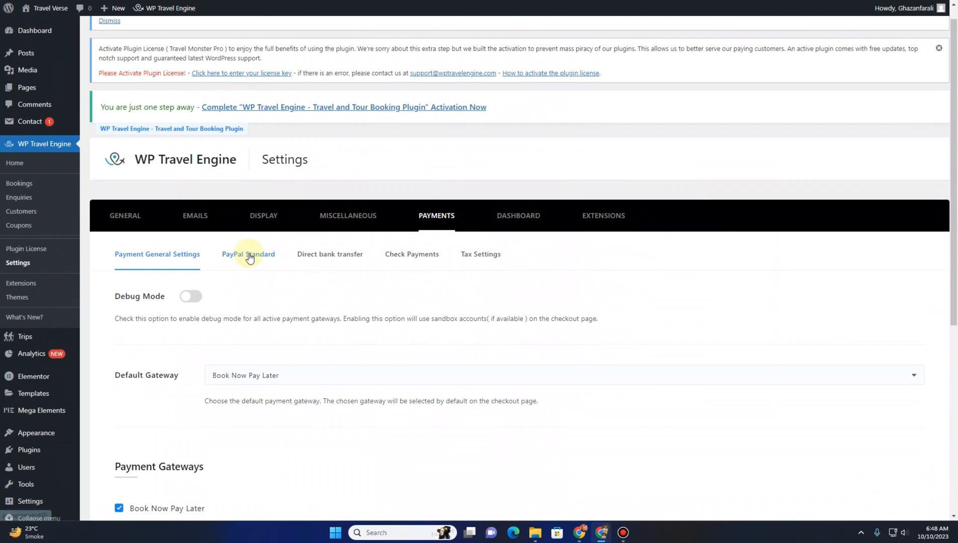
{"action": "scroll", "coordinate": [248, 263], "scroll_direction": "down", "scroll_amount": 5}
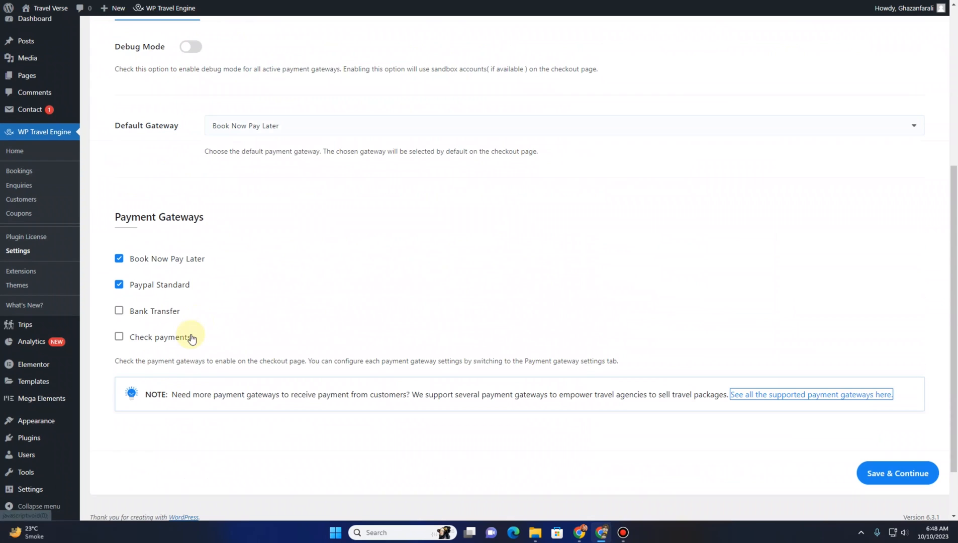
{"action": "scroll", "coordinate": [211, 287], "scroll_direction": "up", "scroll_amount": 5}
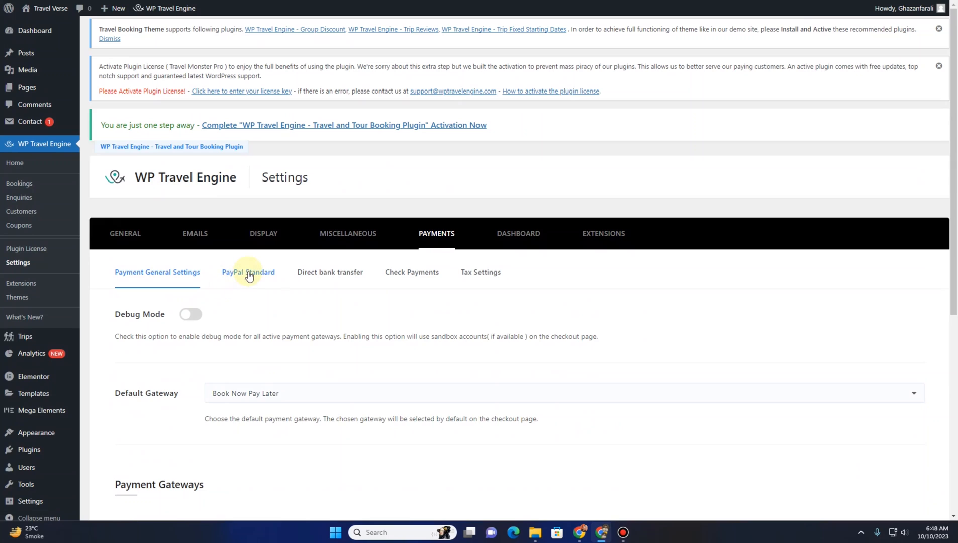
{"action": "left_click", "coordinate": [248, 272]}
{"action": "left_click", "coordinate": [256, 317]}
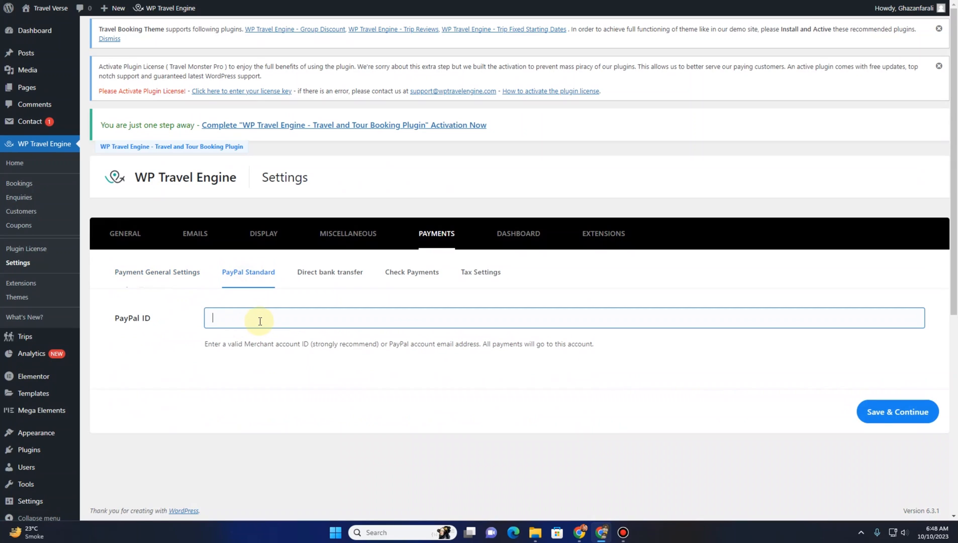
Open the Direct bank transfer tab and review its title, description and instructions
{"action": "left_click", "coordinate": [324, 275]}
{"action": "scroll", "coordinate": [293, 333], "scroll_direction": "down", "scroll_amount": 6}
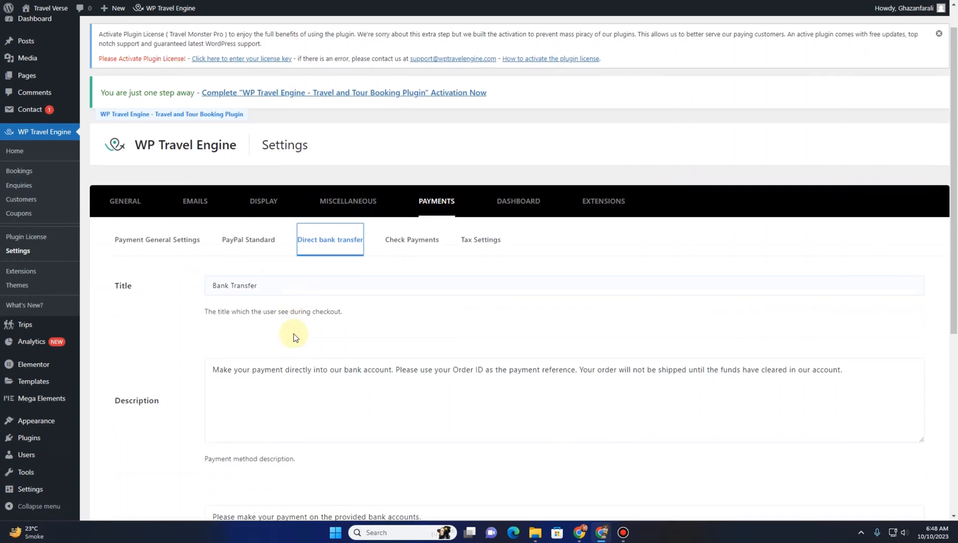
{"action": "scroll", "coordinate": [274, 355], "scroll_direction": "up", "scroll_amount": 10}
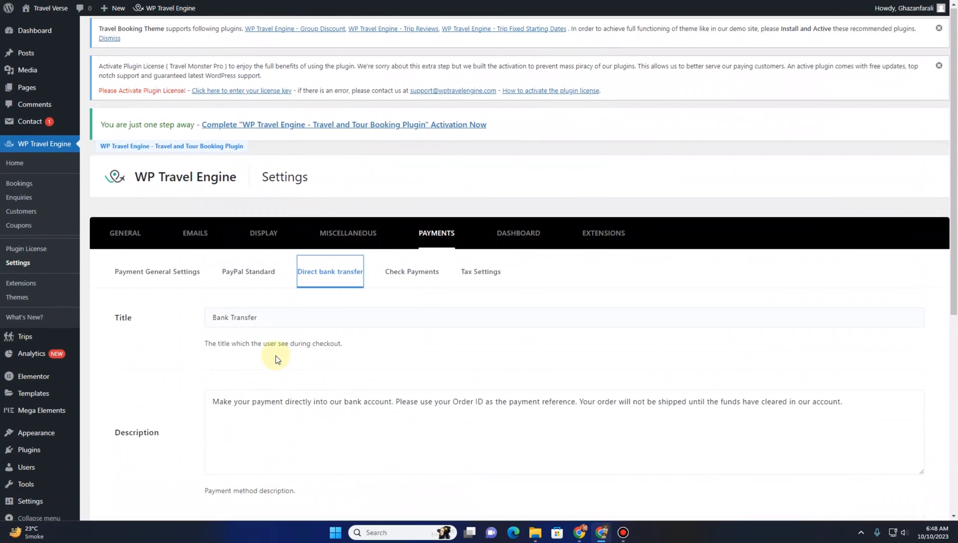
{"action": "scroll", "coordinate": [276, 359], "scroll_direction": "down", "scroll_amount": 5}
{"action": "scroll", "coordinate": [256, 414], "scroll_direction": "down", "scroll_amount": 2}
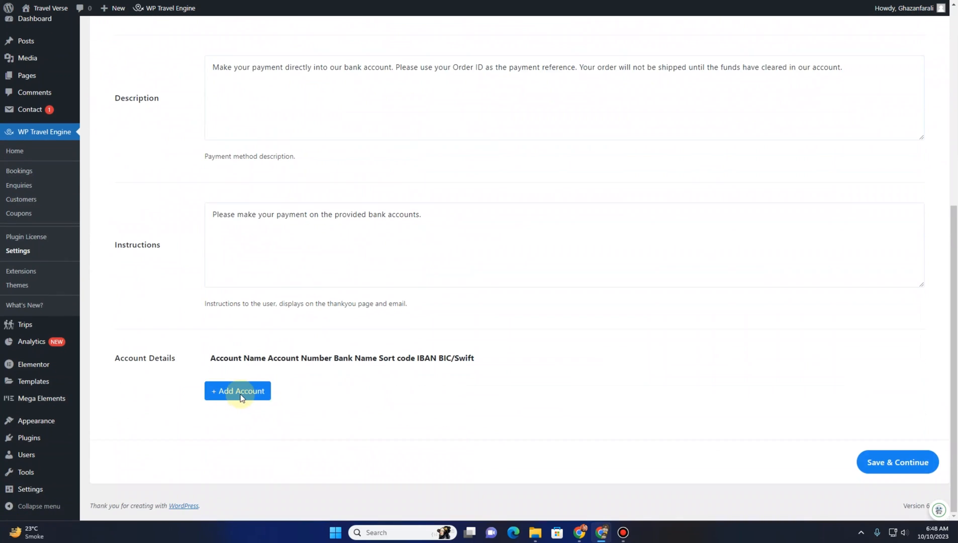
Add a bank account row under Account Details and select each of its fields in turn
{"action": "left_click", "coordinate": [240, 393]}
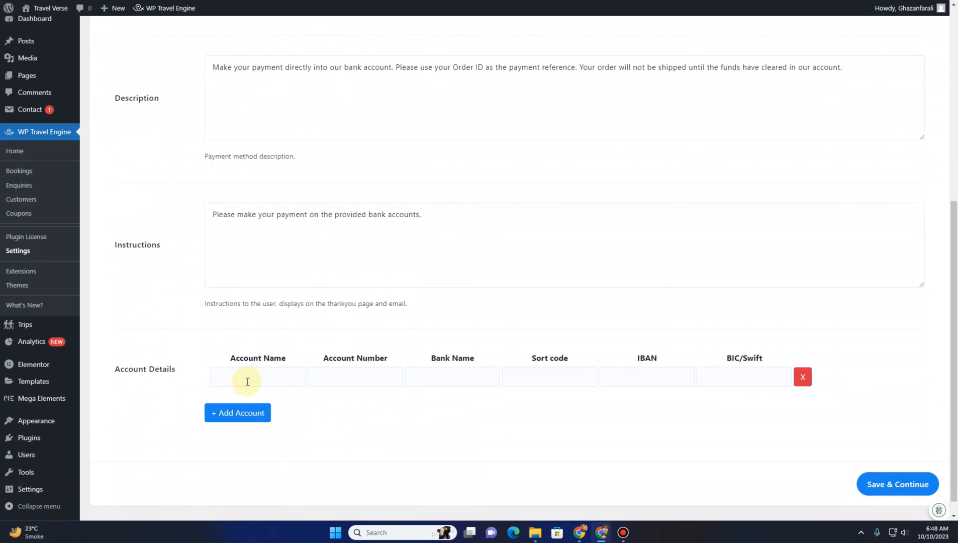
{"action": "left_click", "coordinate": [250, 379]}
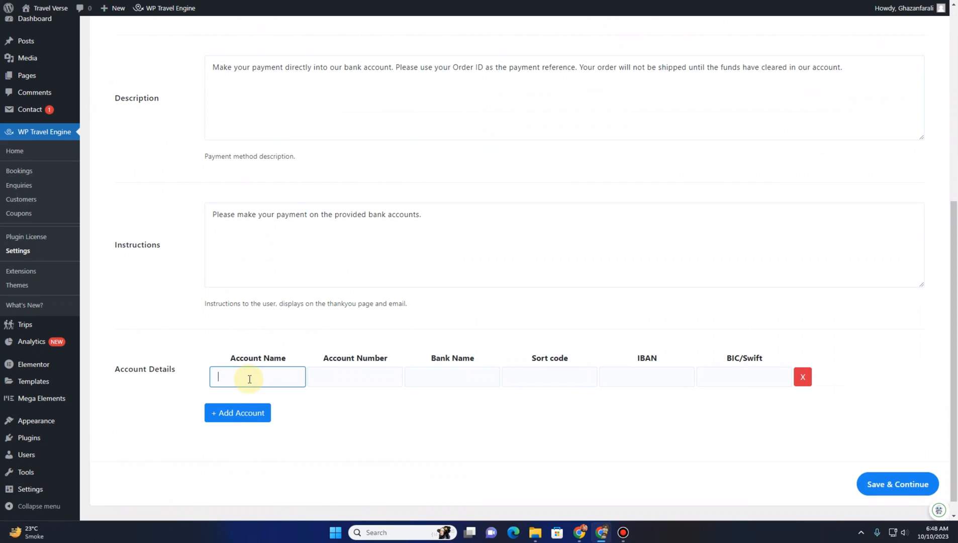
{"action": "left_click", "coordinate": [356, 379]}
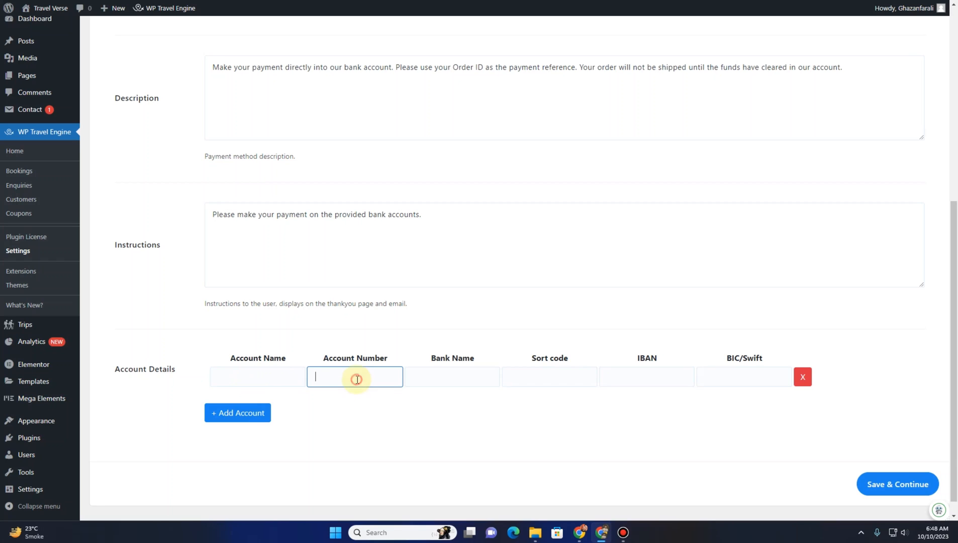
{"action": "left_click", "coordinate": [447, 375]}
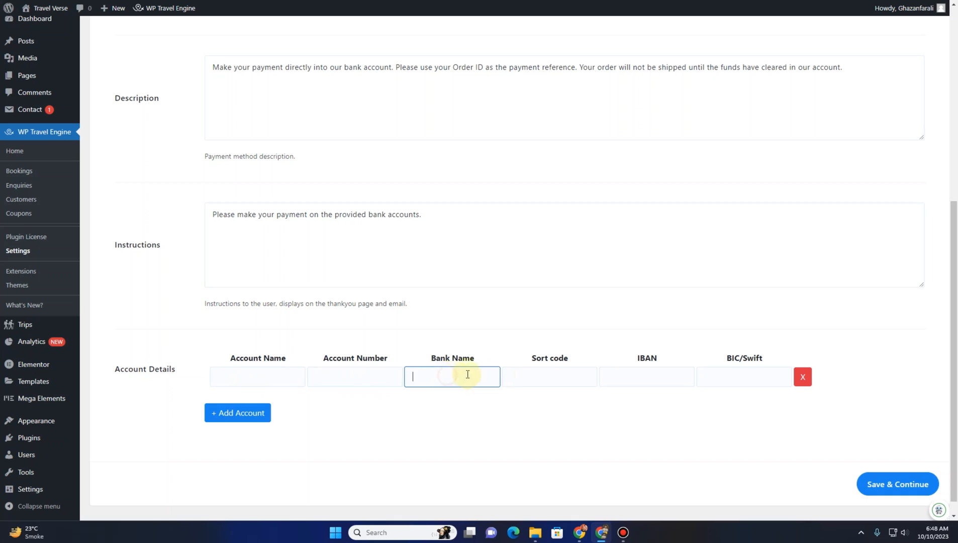
{"action": "left_click", "coordinate": [558, 374]}
{"action": "left_click", "coordinate": [629, 375]}
{"action": "left_click", "coordinate": [721, 380]}
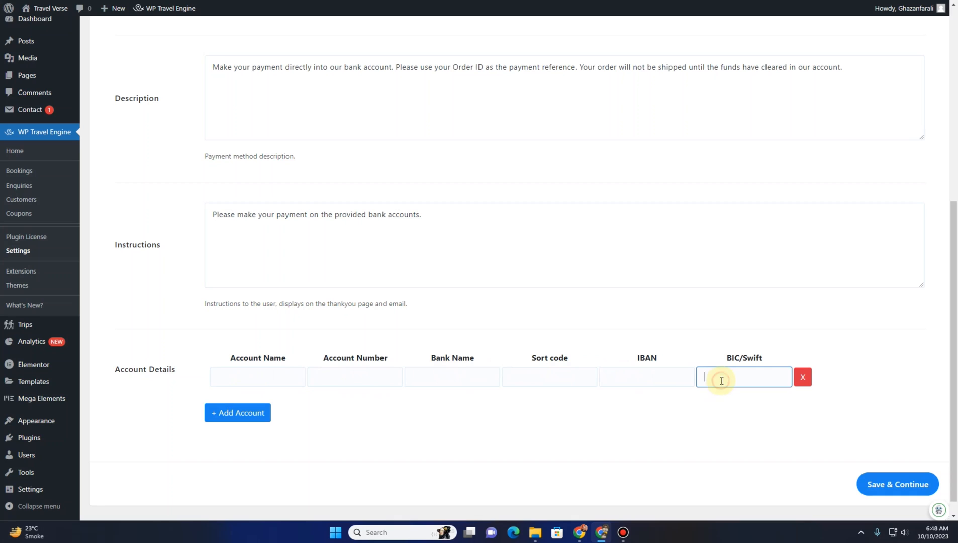
Open the Check Payments tab to review its title, description and instructions
{"action": "scroll", "coordinate": [602, 404], "scroll_direction": "up", "scroll_amount": 6}
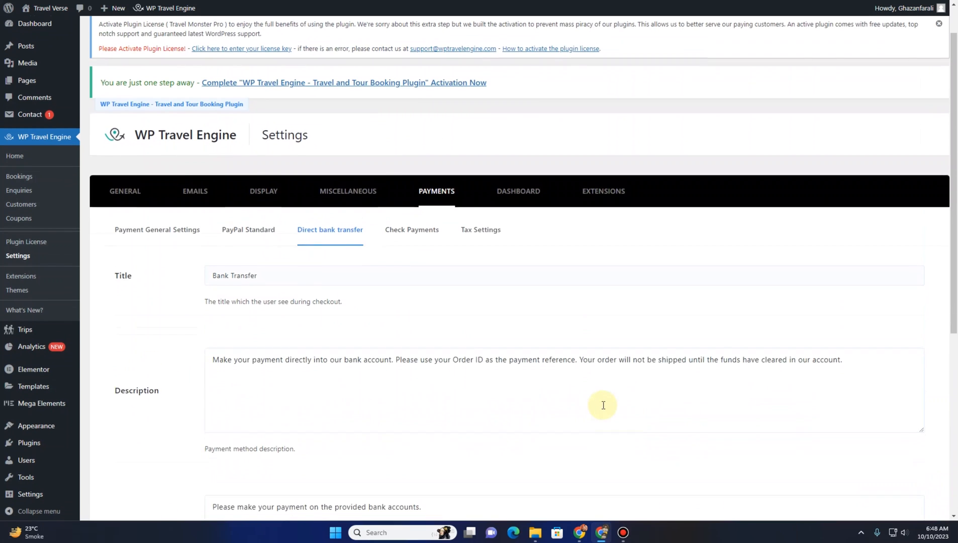
{"action": "scroll", "coordinate": [503, 276], "scroll_direction": "down", "scroll_amount": 2}
{"action": "left_click", "coordinate": [420, 144]}
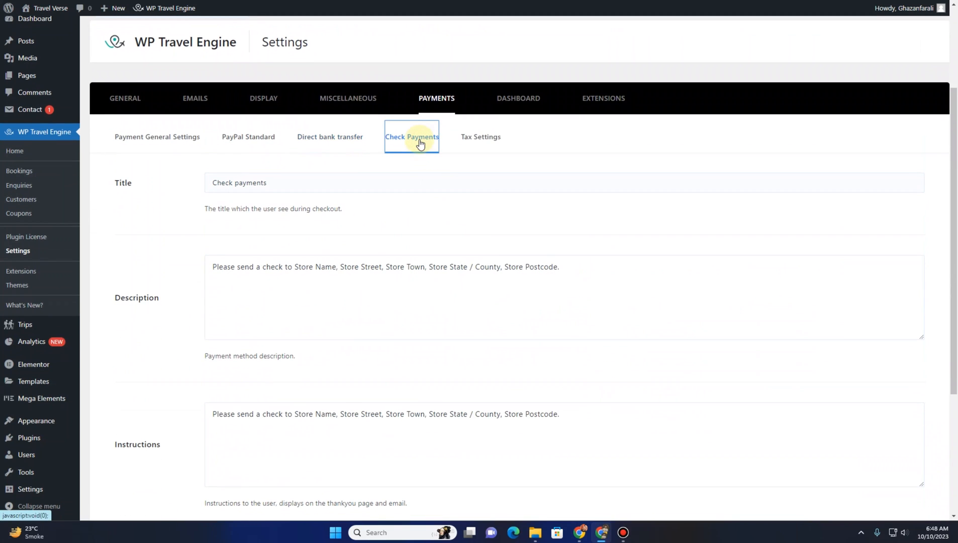
Open the Tax Settings tab and turn on Enable Tax
{"action": "left_click", "coordinate": [466, 140]}
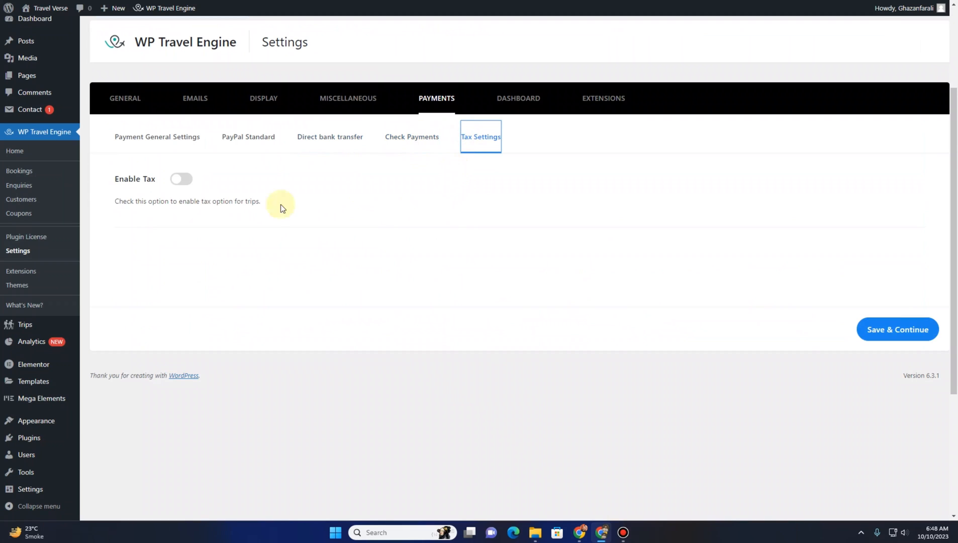
{"action": "left_click", "coordinate": [183, 180]}
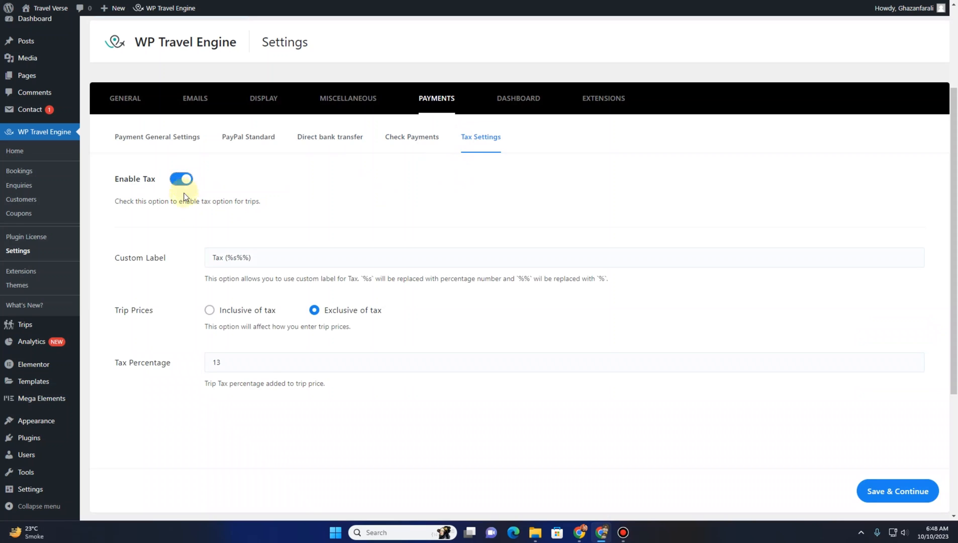
Turn Enable Tax back off and save the tax settings
{"action": "scroll", "coordinate": [188, 284], "scroll_direction": "down", "scroll_amount": 4}
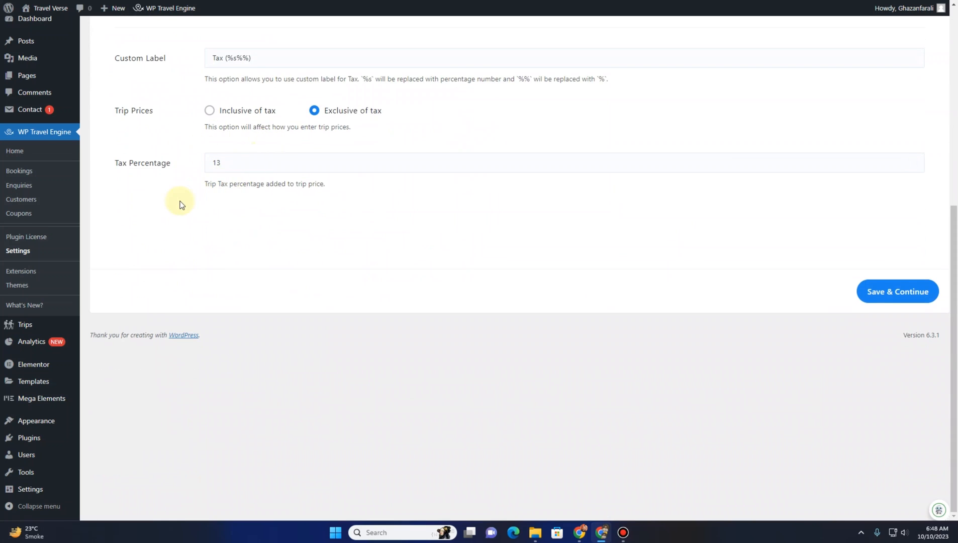
{"action": "scroll", "coordinate": [180, 200], "scroll_direction": "up", "scroll_amount": 3}
{"action": "left_click", "coordinate": [181, 128]}
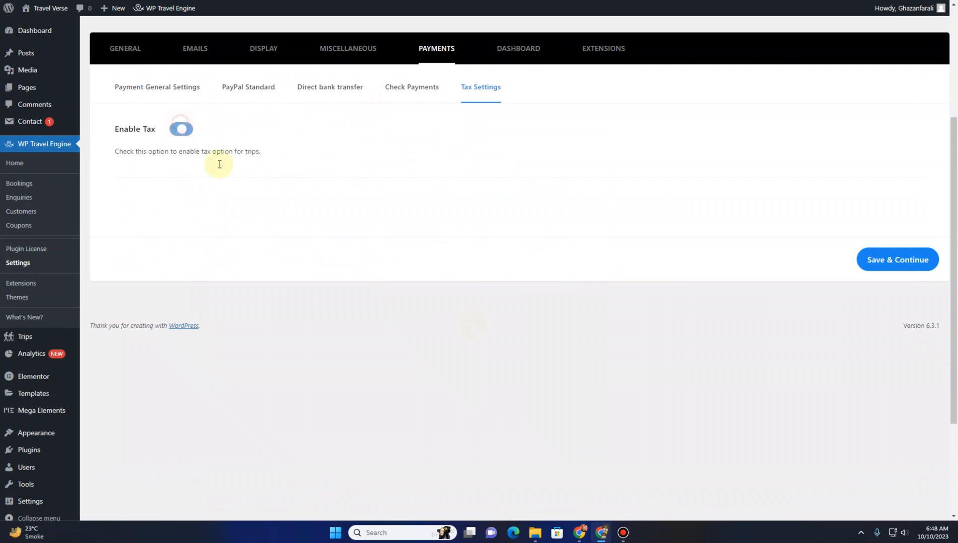
{"action": "left_click", "coordinate": [918, 264]}
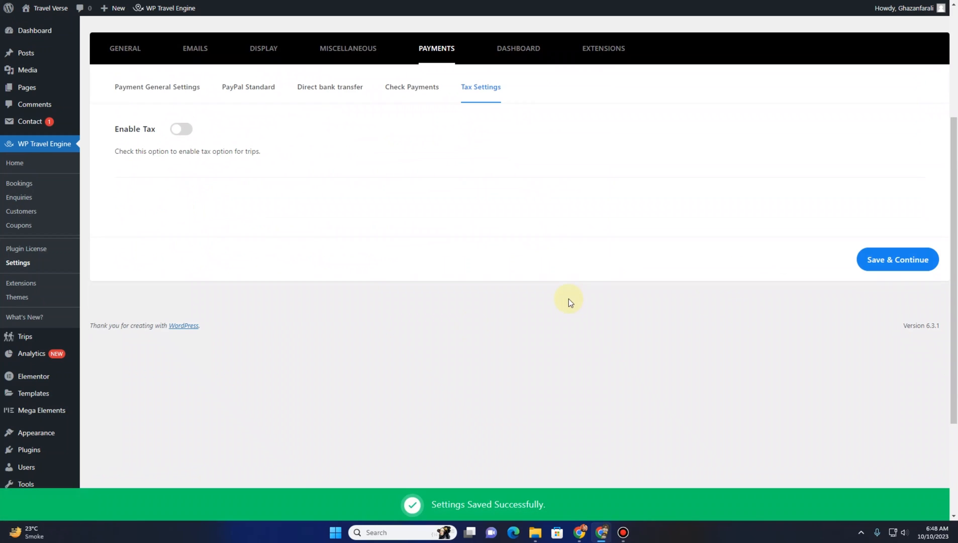
Open the Dashboard tab and review the User Dashboard Settings options
{"action": "scroll", "coordinate": [477, 312], "scroll_direction": "up", "scroll_amount": 4}
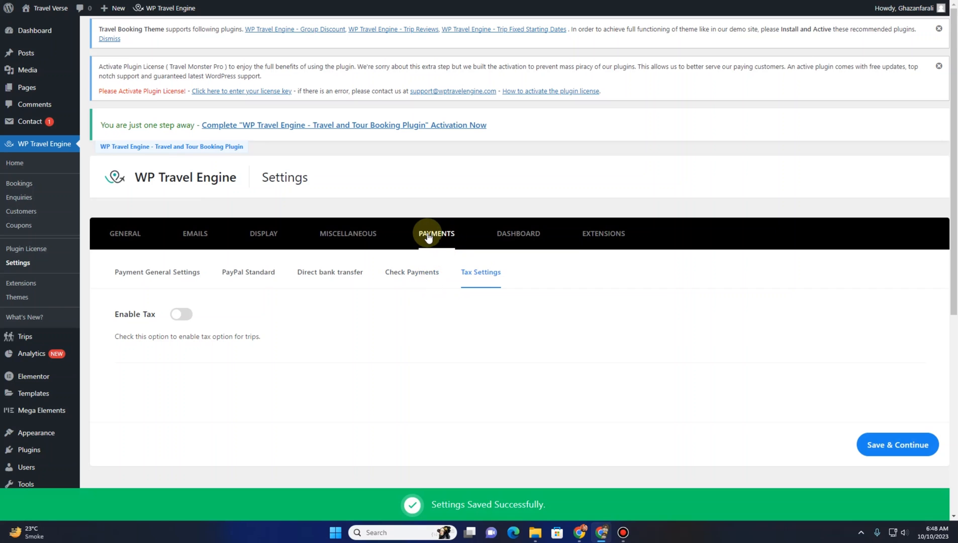
{"action": "left_click", "coordinate": [519, 235]}
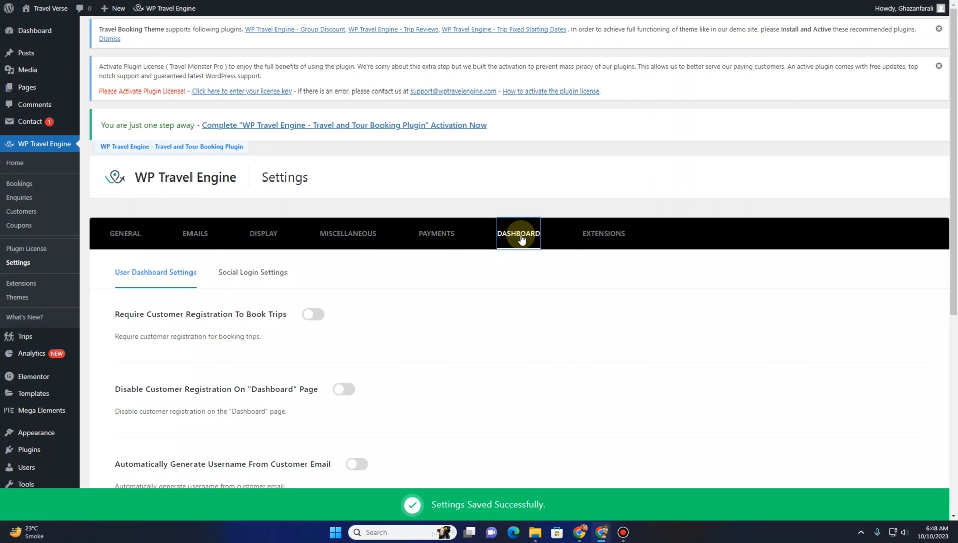
{"action": "scroll", "coordinate": [167, 316], "scroll_direction": "down", "scroll_amount": 3}
{"action": "scroll", "coordinate": [168, 319], "scroll_direction": "down", "scroll_amount": 1}
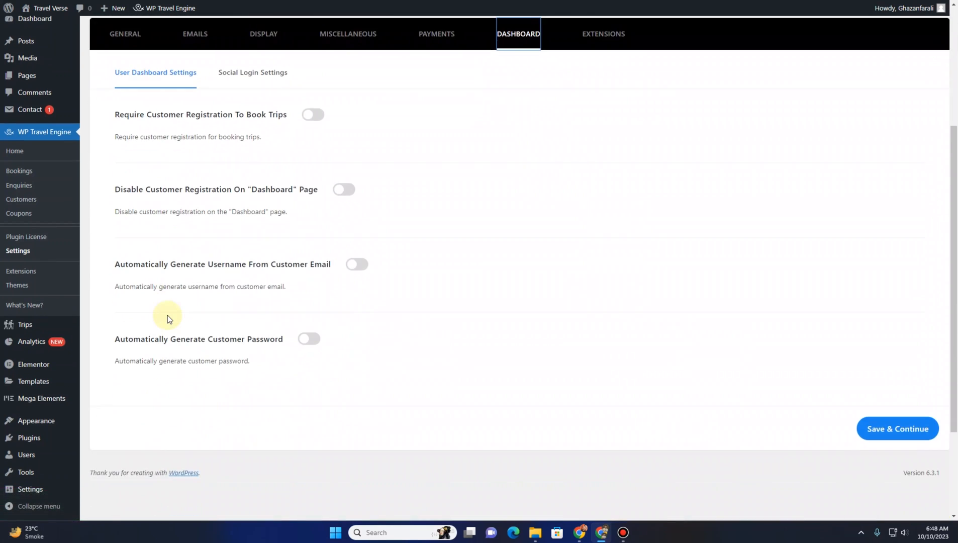
{"action": "scroll", "coordinate": [168, 315], "scroll_direction": "up", "scroll_amount": 1}
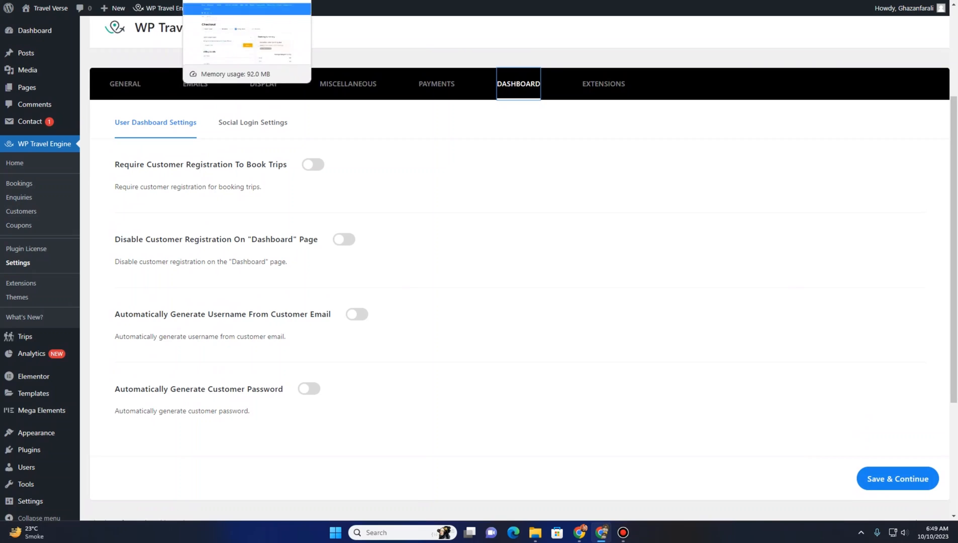
Switch to the website tab and scroll through the home page
{"action": "left_click", "coordinate": [228, 1]}
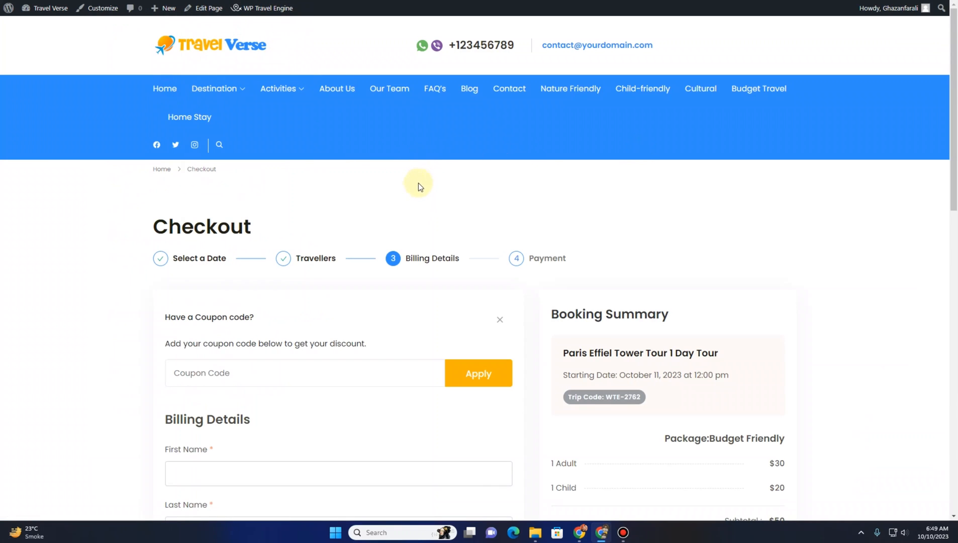
{"action": "scroll", "coordinate": [255, 216], "scroll_direction": "down", "scroll_amount": 10}
{"action": "scroll", "coordinate": [255, 219], "scroll_direction": "up", "scroll_amount": 1}
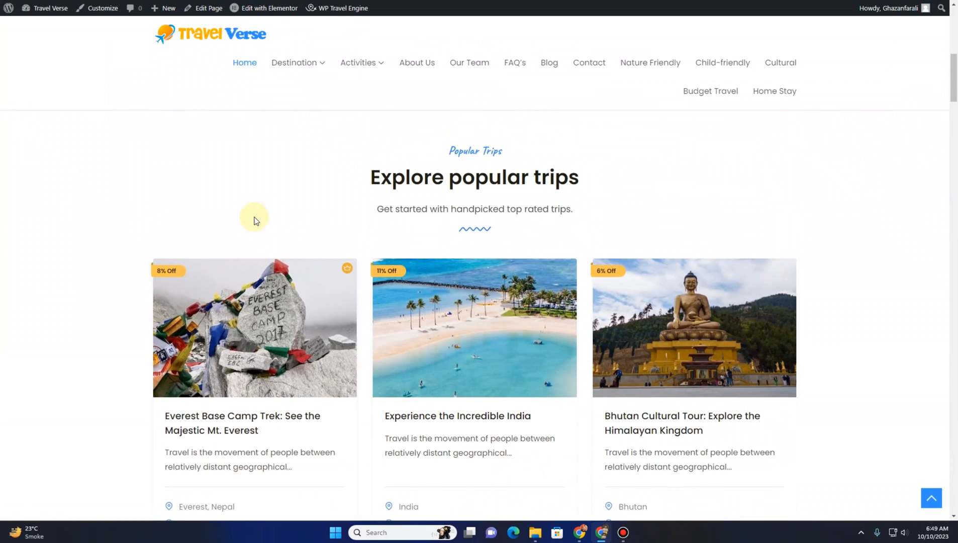
{"action": "scroll", "coordinate": [253, 217], "scroll_direction": "up", "scroll_amount": 9}
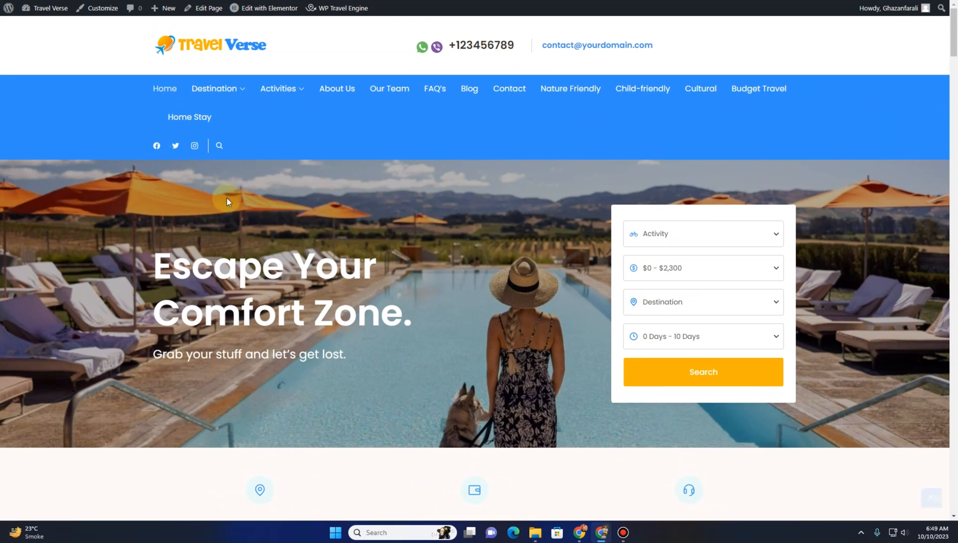
In the site Customizer, set the Main Header layout to the first header layout, publish, and close
{"action": "left_click", "coordinate": [102, 15]}
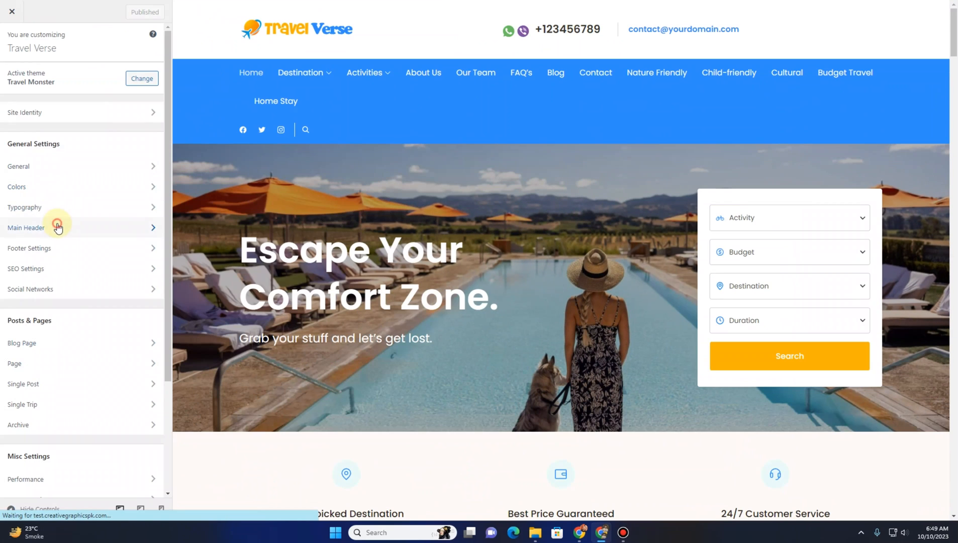
{"action": "left_click", "coordinate": [60, 223]}
{"action": "left_click", "coordinate": [60, 242]}
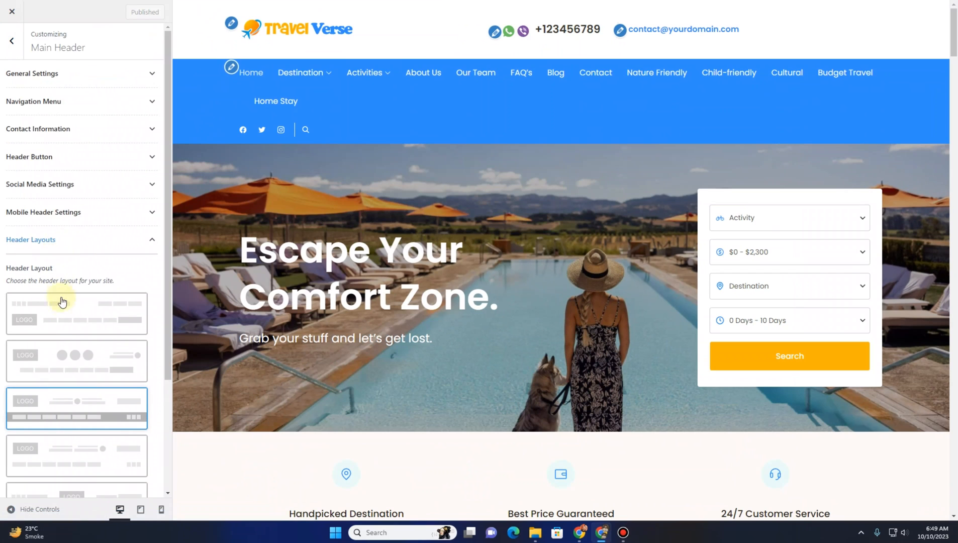
{"action": "left_click", "coordinate": [65, 320]}
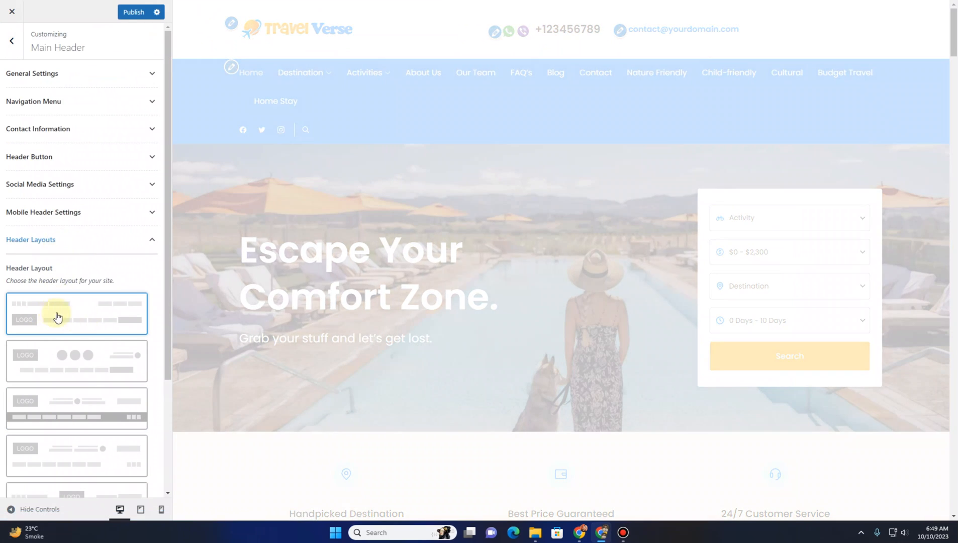
{"action": "left_click", "coordinate": [132, 11]}
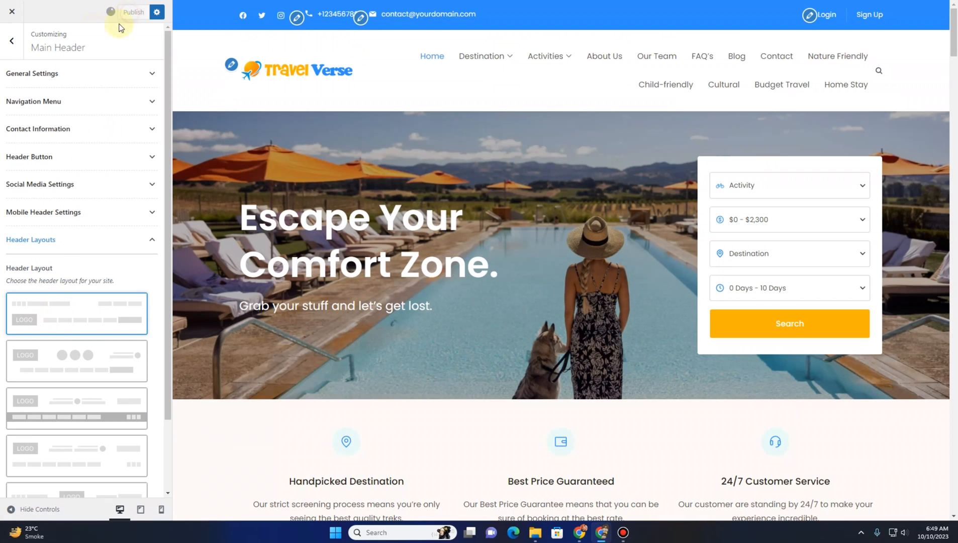
{"action": "left_click", "coordinate": [20, 13]}
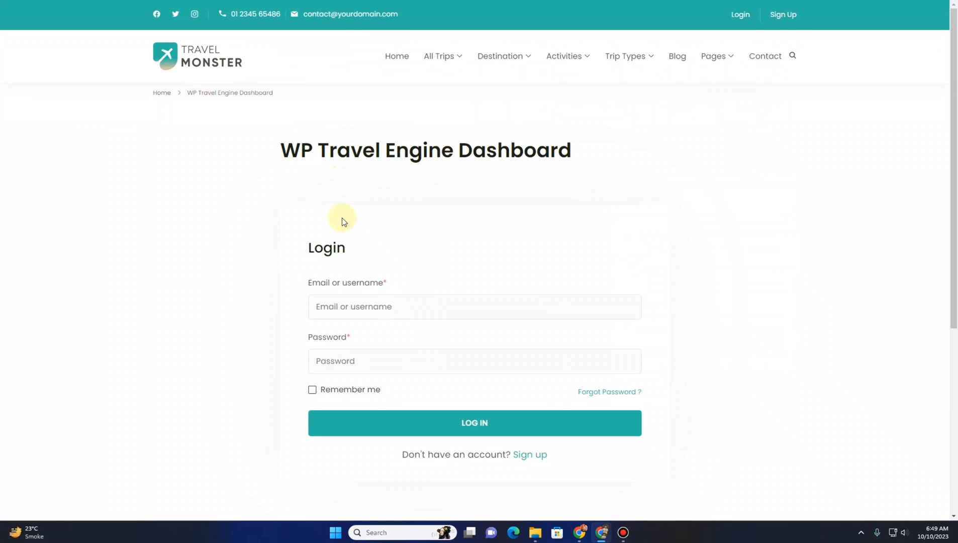
Open the Sign Up page from the site header and review the account creation form
{"action": "scroll", "coordinate": [342, 218], "scroll_direction": "down", "scroll_amount": 2}
{"action": "scroll", "coordinate": [345, 265], "scroll_direction": "up", "scroll_amount": 2}
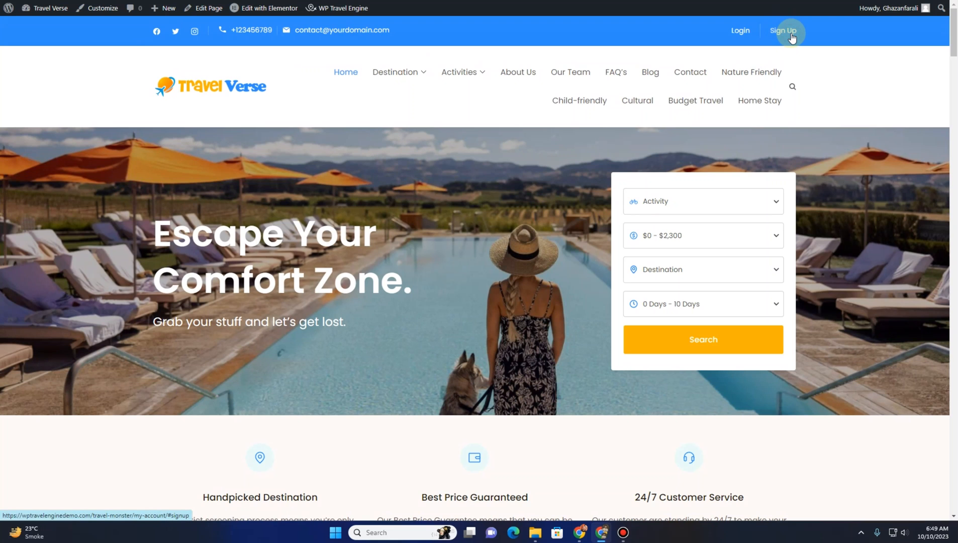
{"action": "left_click", "coordinate": [792, 39]}
{"action": "scroll", "coordinate": [285, 254], "scroll_direction": "down", "scroll_amount": 2}
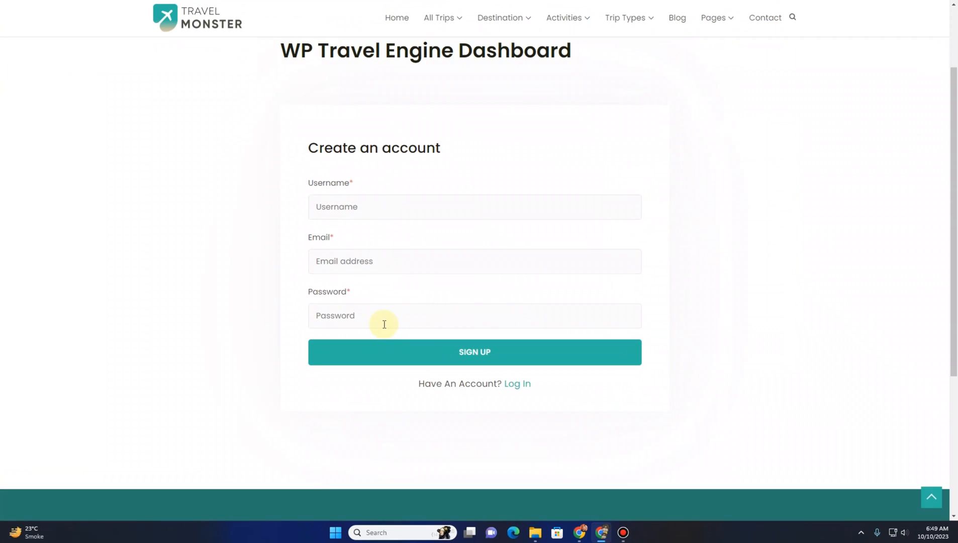
{"action": "scroll", "coordinate": [329, 288], "scroll_direction": "down", "scroll_amount": 2}
{"action": "scroll", "coordinate": [329, 292], "scroll_direction": "up", "scroll_amount": 4}
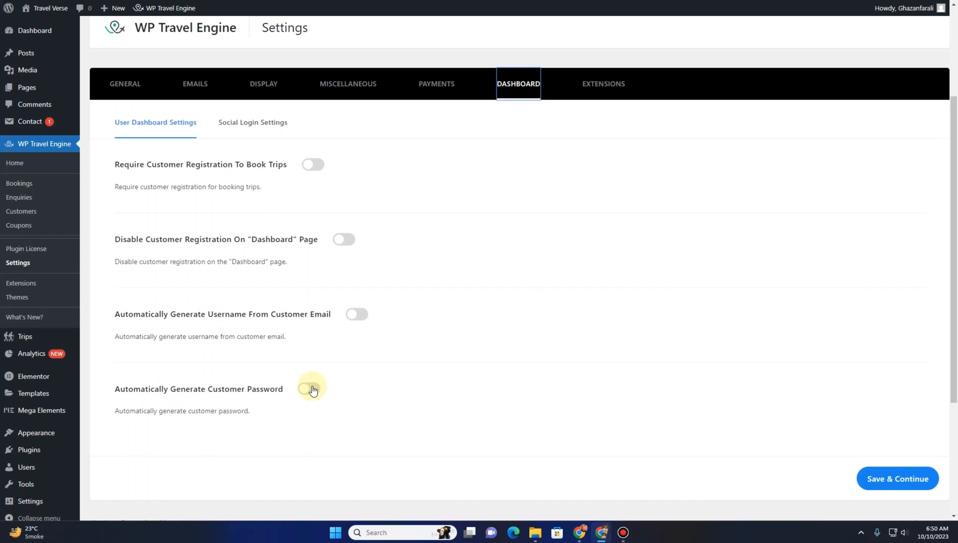
Open Social Login Settings and enable social login with Facebook, Google and LinkedIn
{"action": "left_click", "coordinate": [257, 132]}
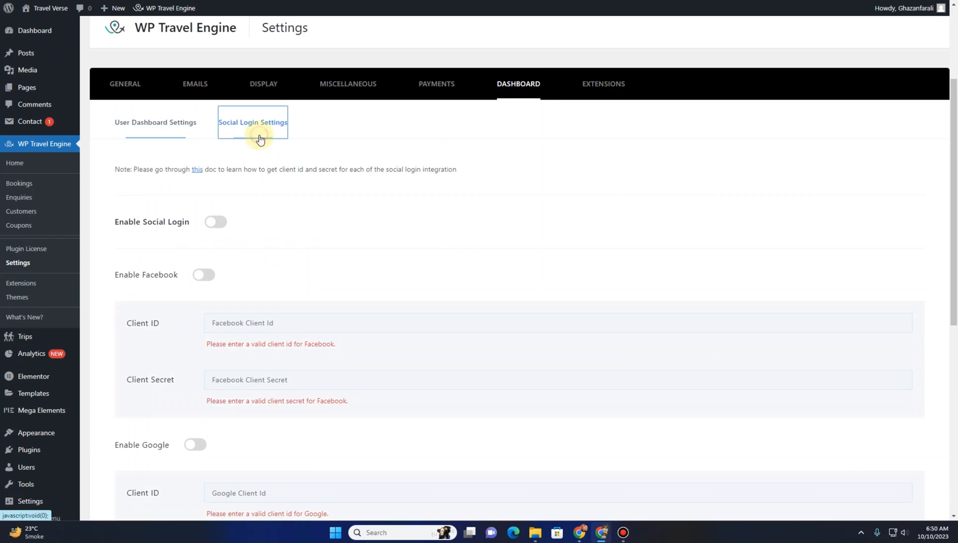
{"action": "scroll", "coordinate": [244, 245], "scroll_direction": "down", "scroll_amount": 2}
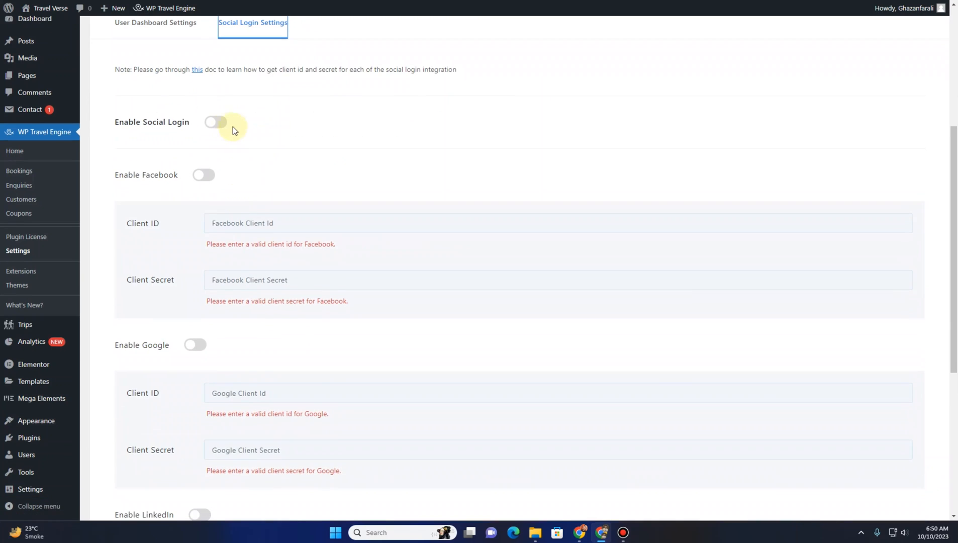
{"action": "left_click", "coordinate": [222, 125]}
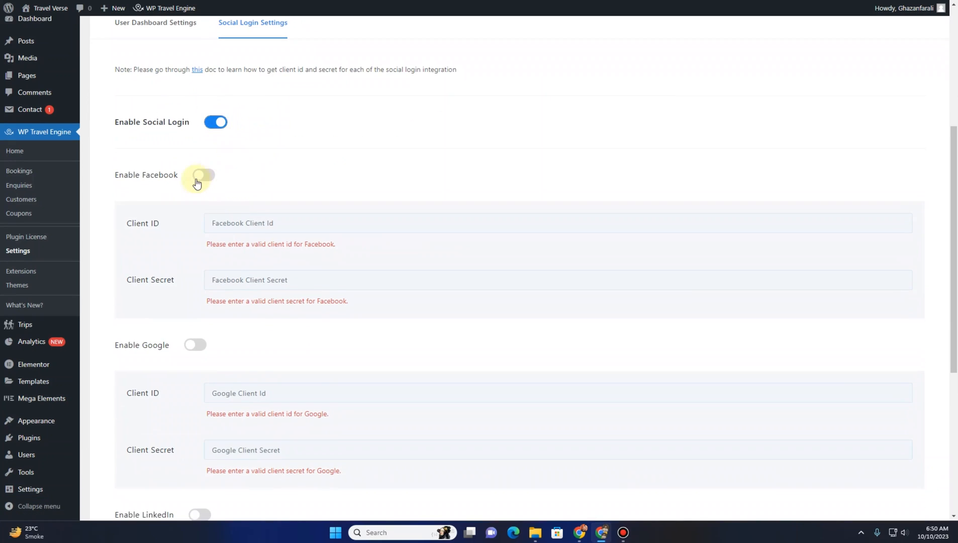
{"action": "left_click", "coordinate": [202, 178]}
{"action": "left_click", "coordinate": [196, 346]}
{"action": "scroll", "coordinate": [201, 362], "scroll_direction": "down", "scroll_amount": 2}
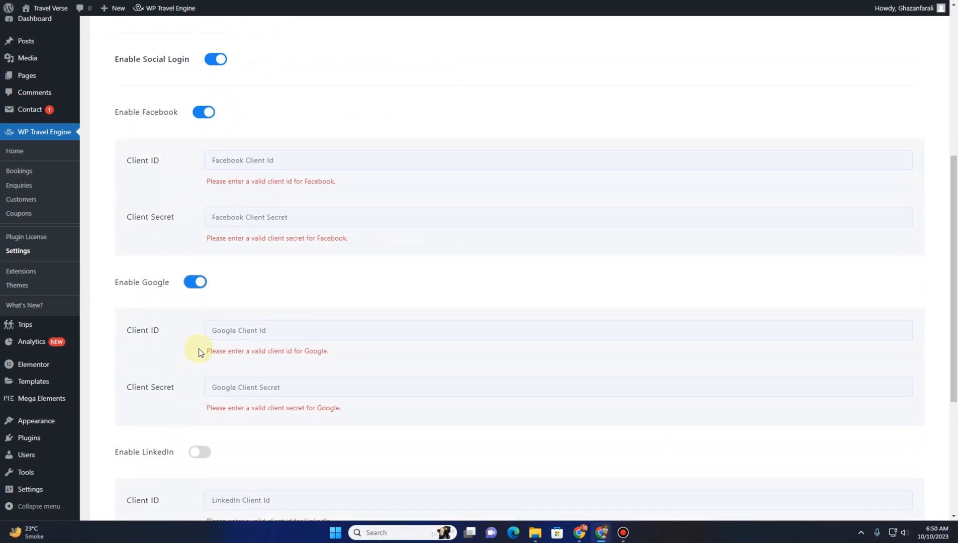
{"action": "left_click", "coordinate": [203, 416]}
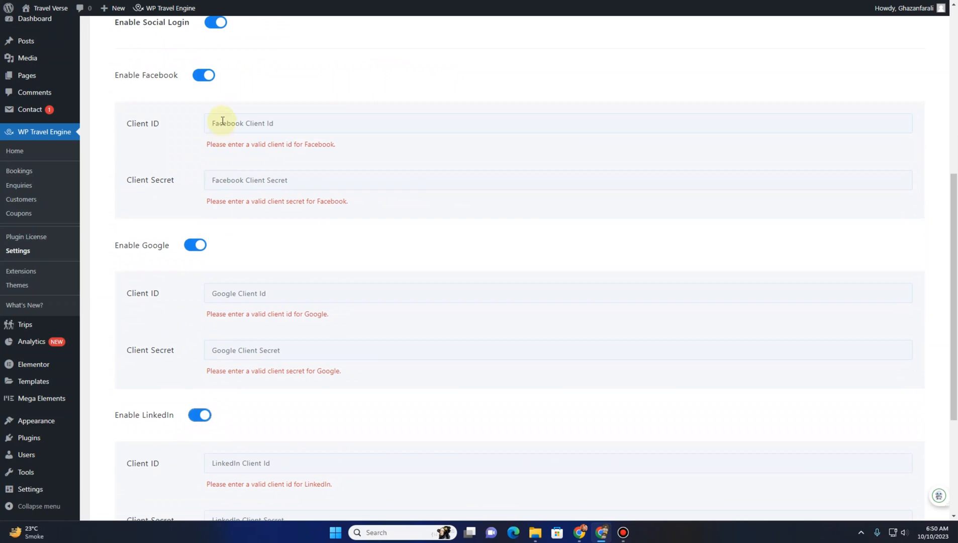
{"action": "scroll", "coordinate": [217, 282], "scroll_direction": "down", "scroll_amount": 4}
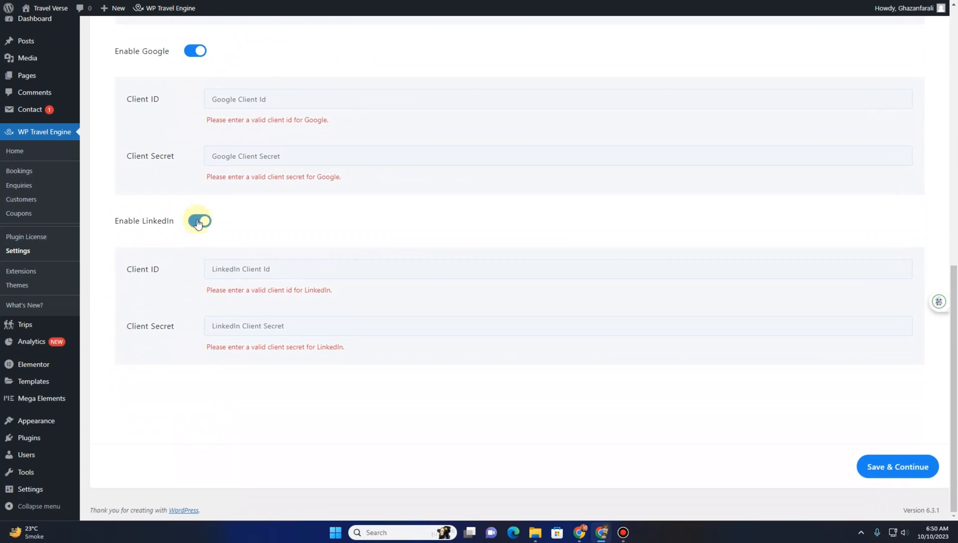
Turn off LinkedIn, Google, Facebook and Enable Social Login, then save the settings
{"action": "left_click", "coordinate": [198, 222]}
{"action": "scroll", "coordinate": [182, 251], "scroll_direction": "up", "scroll_amount": 2}
{"action": "left_click", "coordinate": [195, 268]}
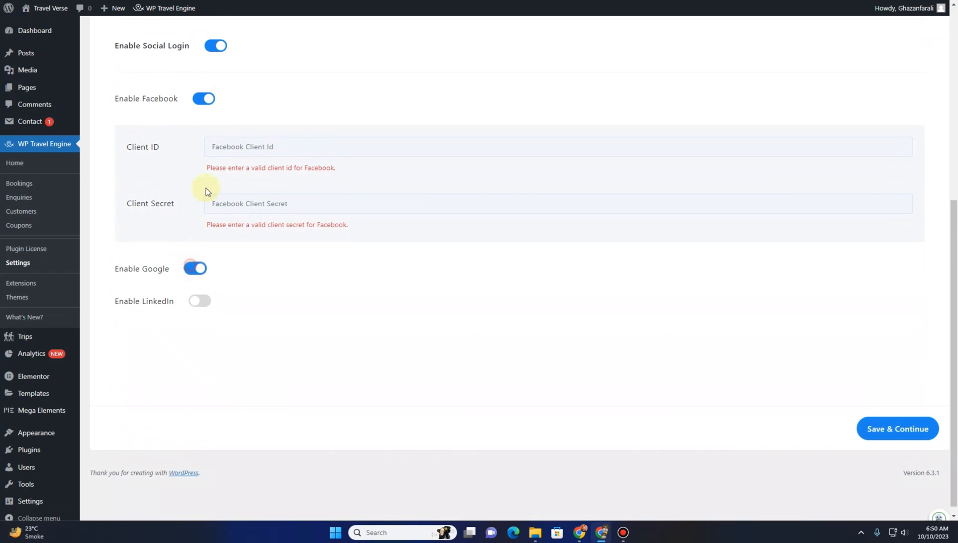
{"action": "left_click", "coordinate": [207, 96]}
{"action": "left_click", "coordinate": [216, 45]}
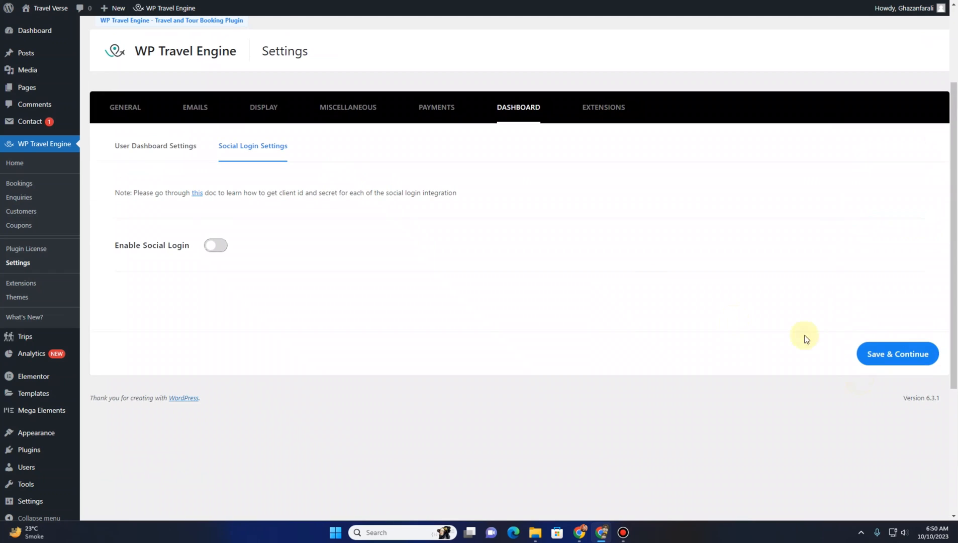
{"action": "left_click", "coordinate": [893, 359]}
Open the Extensions tab and read through the Trip Search hide options and their descriptions
{"action": "left_click", "coordinate": [606, 109]}
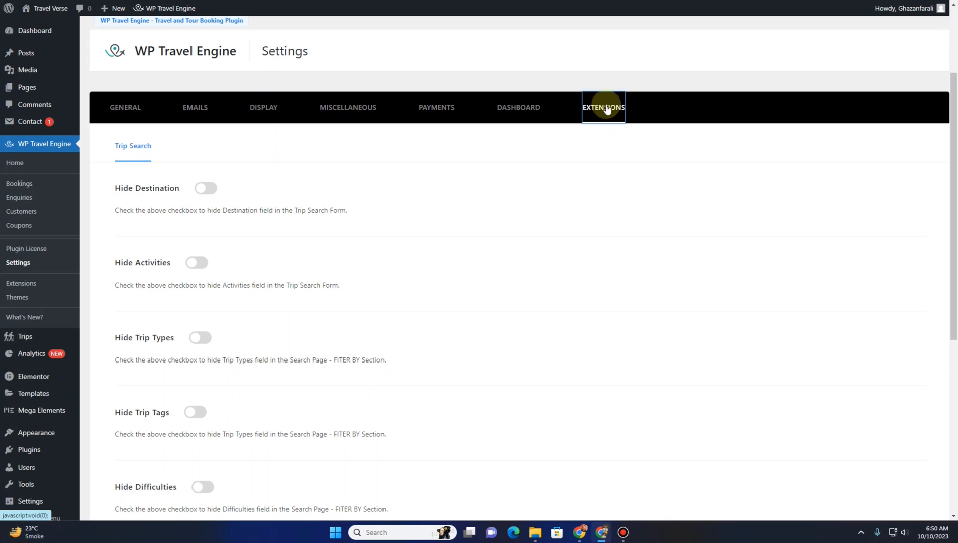
{"action": "scroll", "coordinate": [149, 222], "scroll_direction": "down", "scroll_amount": 7}
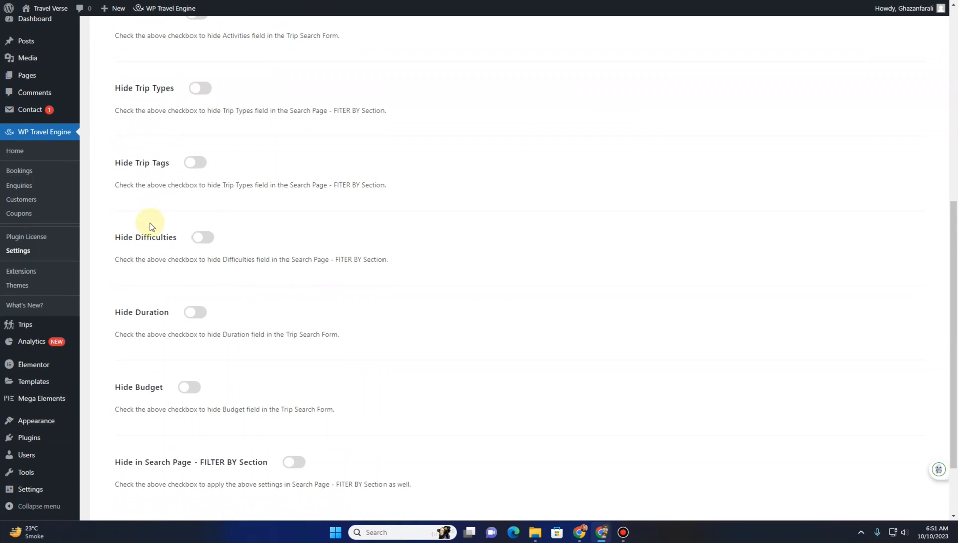
{"action": "scroll", "coordinate": [156, 245], "scroll_direction": "up", "scroll_amount": 5}
{"action": "scroll", "coordinate": [156, 256], "scroll_direction": "up", "scroll_amount": 4}
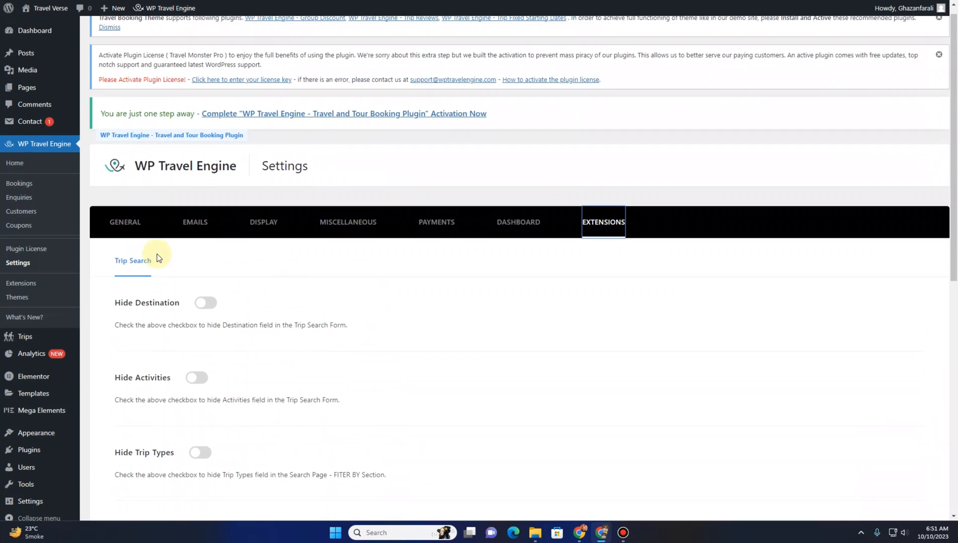
{"action": "scroll", "coordinate": [170, 226], "scroll_direction": "down", "scroll_amount": 3}
{"action": "scroll", "coordinate": [191, 266], "scroll_direction": "down", "scroll_amount": 2}
{"action": "scroll", "coordinate": [219, 298], "scroll_direction": "down", "scroll_amount": 3}
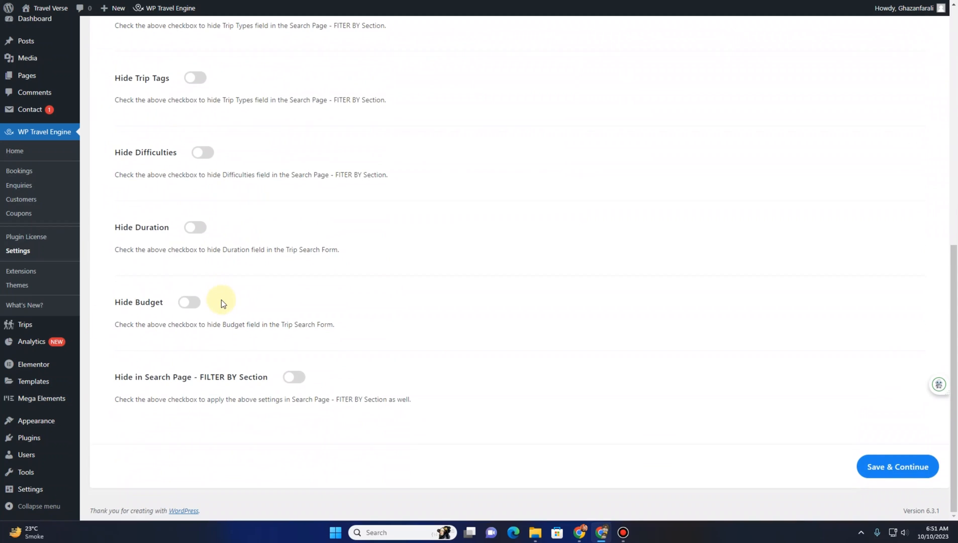
{"action": "scroll", "coordinate": [220, 300], "scroll_direction": "up", "scroll_amount": 3}
{"action": "left_click_drag", "start_coordinate": [400, 249], "coordinate": [336, 249]}
{"action": "left_click_drag", "start_coordinate": [391, 176], "coordinate": [330, 173]}
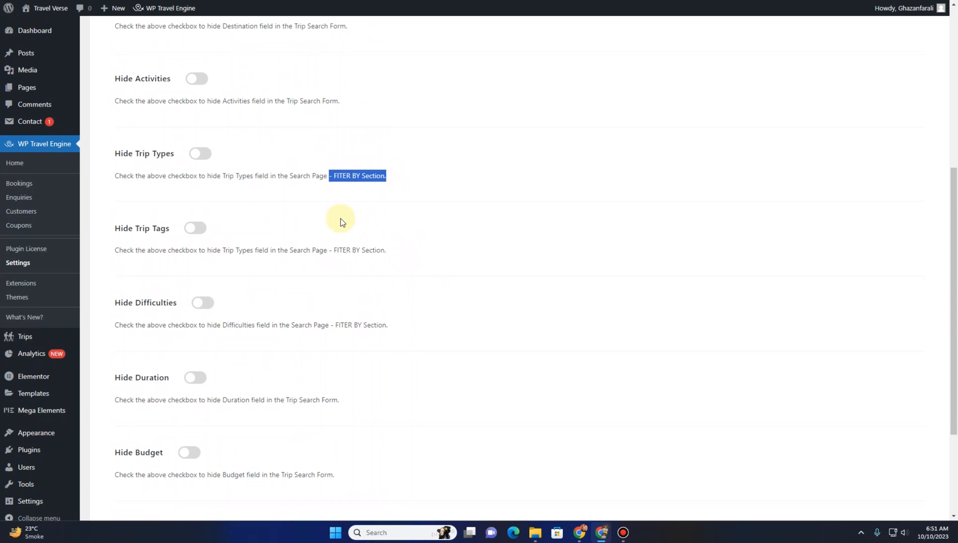
{"action": "scroll", "coordinate": [337, 211], "scroll_direction": "up", "scroll_amount": 2}
{"action": "left_click_drag", "start_coordinate": [348, 125], "coordinate": [297, 126]}
{"action": "scroll", "coordinate": [326, 251], "scroll_direction": "down", "scroll_amount": 5}
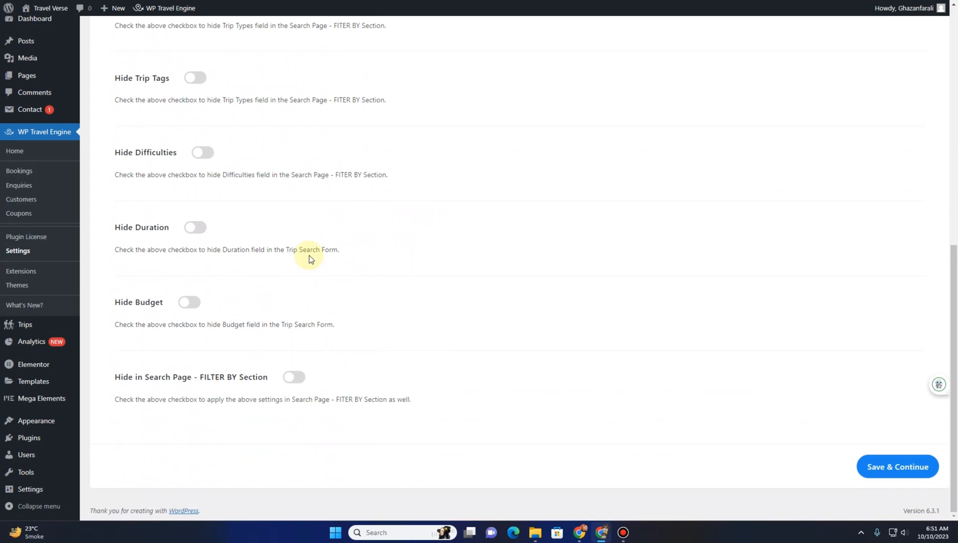
{"action": "scroll", "coordinate": [309, 255], "scroll_direction": "up", "scroll_amount": 3}
{"action": "scroll", "coordinate": [829, 415], "scroll_direction": "down", "scroll_amount": 3}
Save the Trip Search extension settings
{"action": "left_click", "coordinate": [869, 466]}
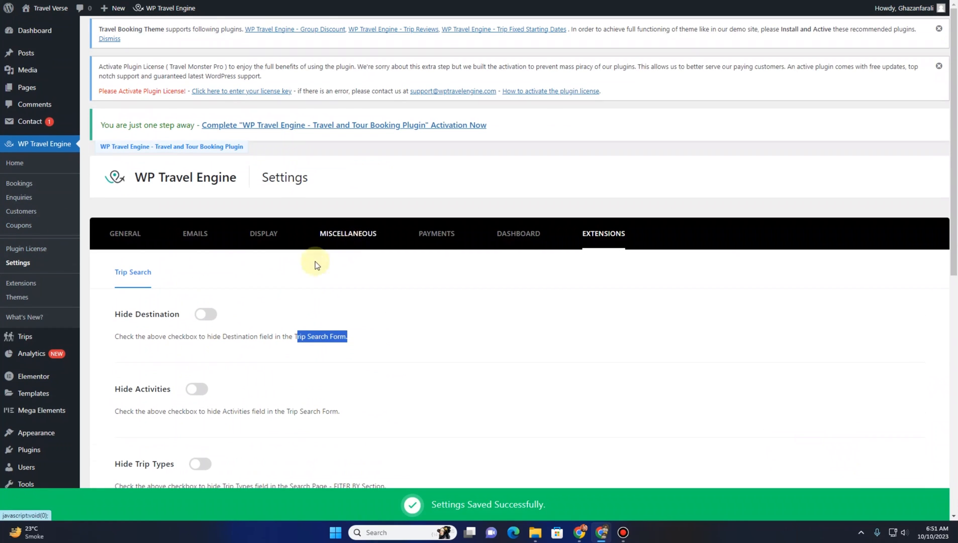
{"action": "scroll", "coordinate": [260, 279], "scroll_direction": "down", "scroll_amount": 6}
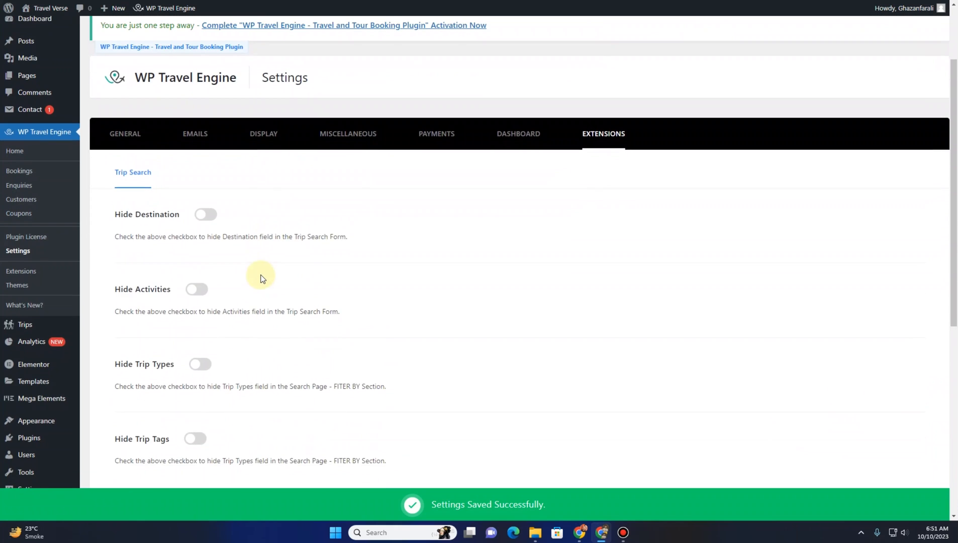
{"action": "scroll", "coordinate": [261, 279], "scroll_direction": "up", "scroll_amount": 6}
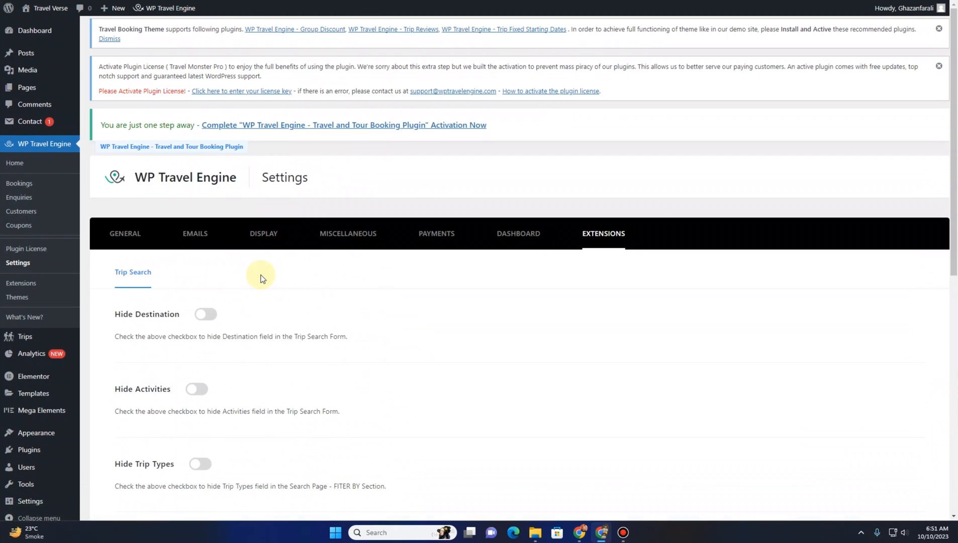
Open the site in the Customizer, switch the Main Header to the third header layout and publish
{"action": "mouse_move", "coordinate": [48, 10]}
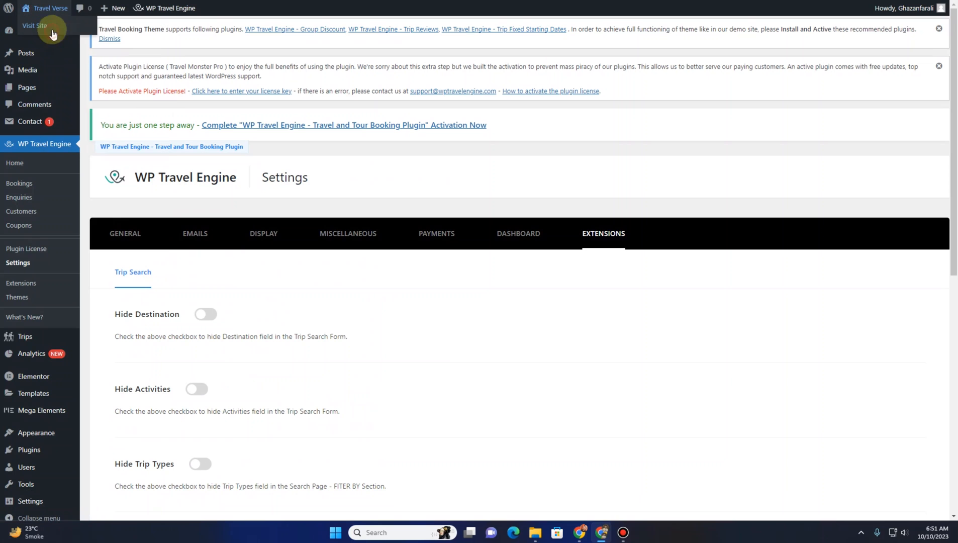
{"action": "left_click", "coordinate": [52, 33]}
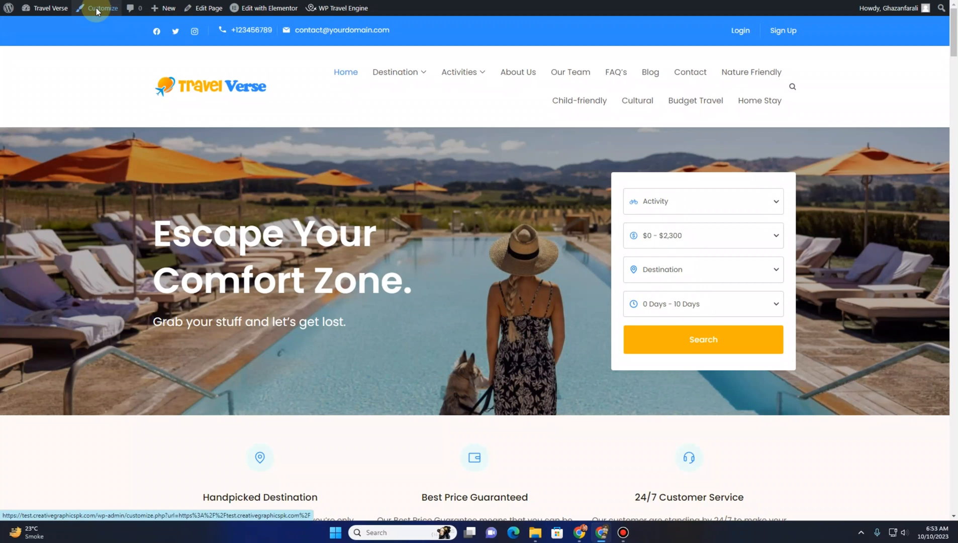
{"action": "left_click", "coordinate": [97, 9]}
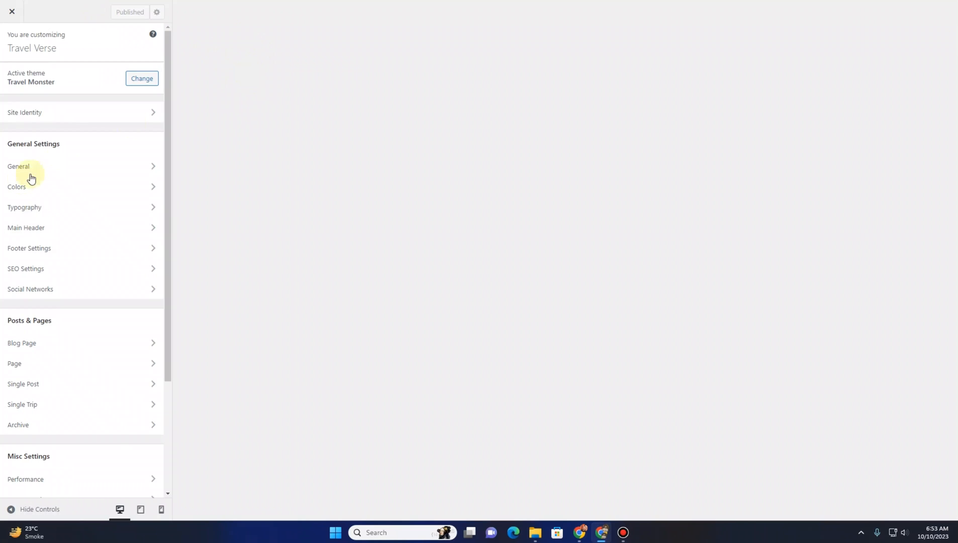
{"action": "left_click", "coordinate": [40, 229]}
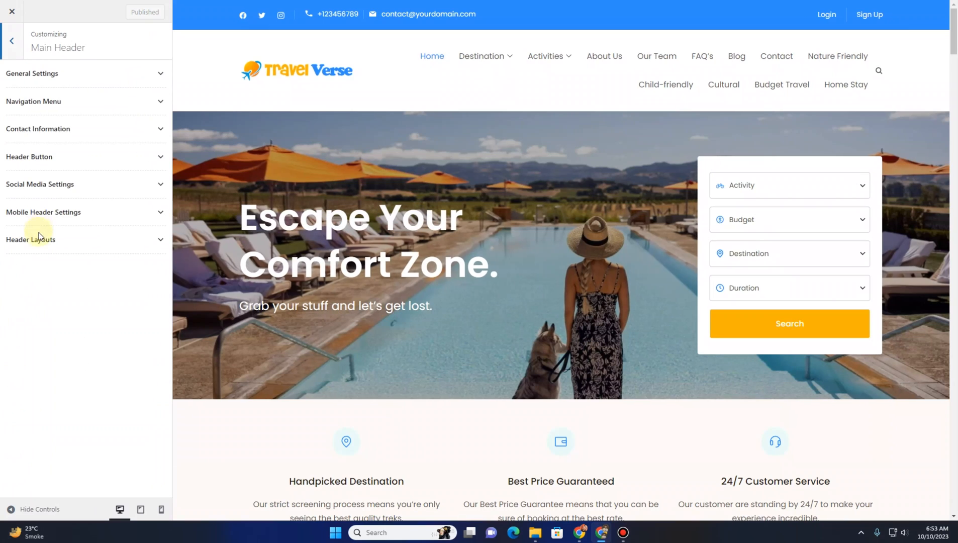
{"action": "left_click", "coordinate": [39, 241]}
{"action": "left_click", "coordinate": [59, 400]}
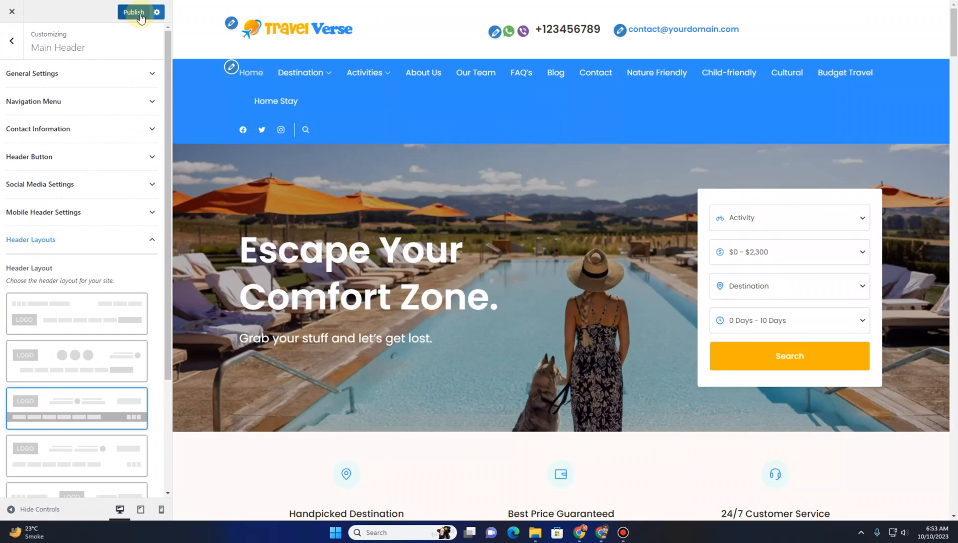
{"action": "left_click", "coordinate": [134, 12]}
{"action": "left_click", "coordinate": [12, 11]}
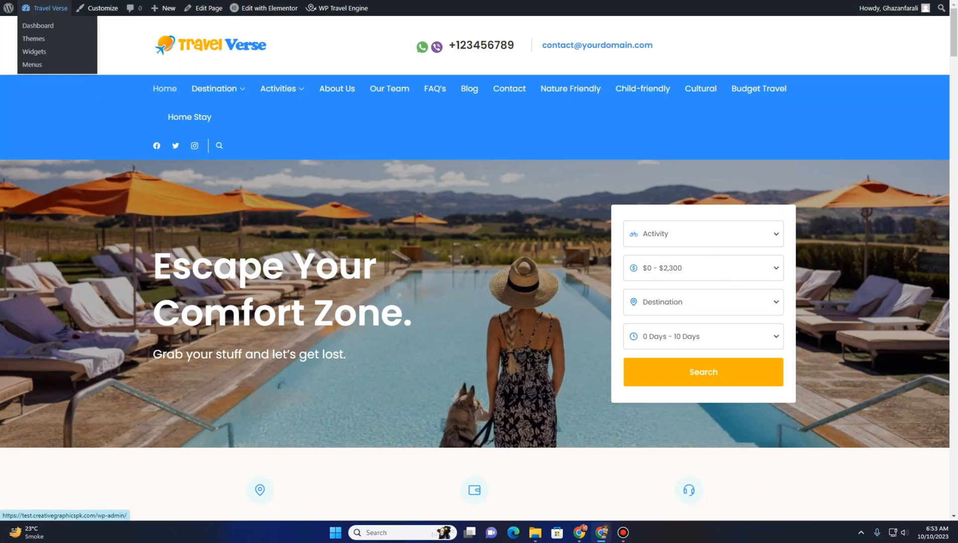
Open the Primary menu for editing in the Appearance Menus screen
{"action": "left_click", "coordinate": [44, 8]}
{"action": "mouse_move", "coordinate": [35, 307]}
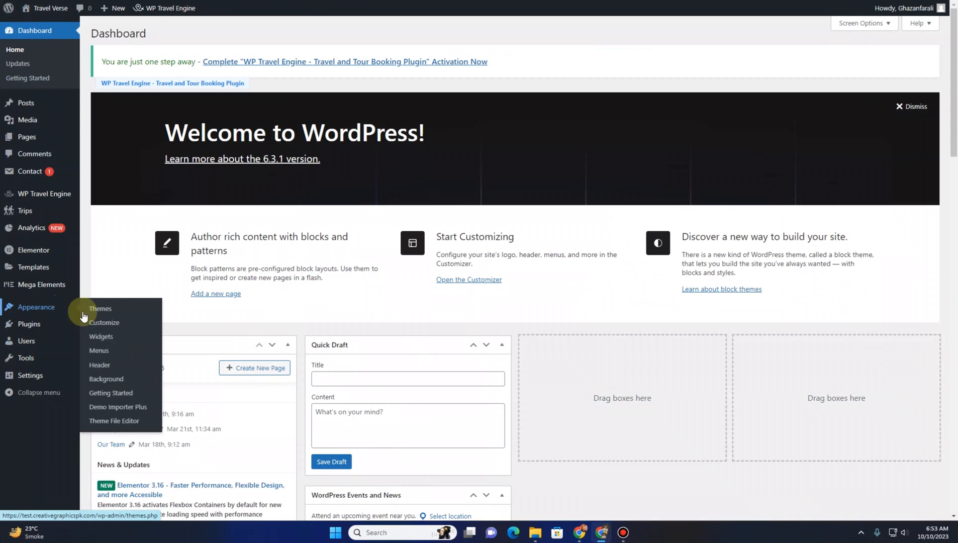
{"action": "left_click", "coordinate": [111, 356]}
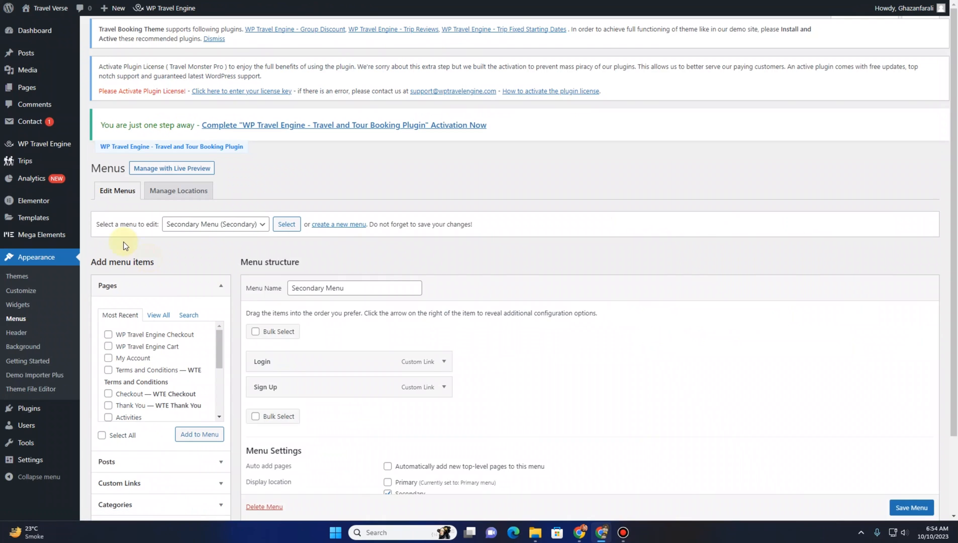
{"action": "left_click", "coordinate": [188, 241]}
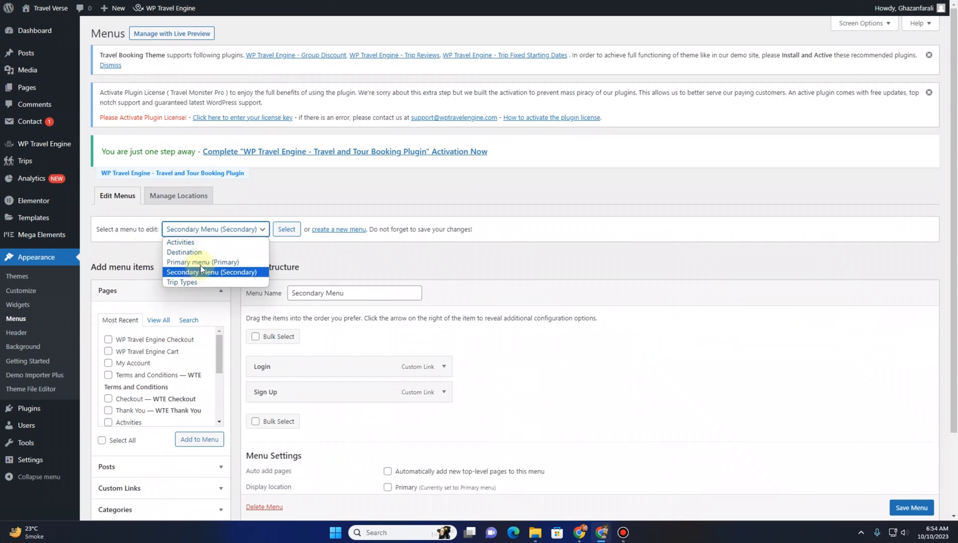
{"action": "left_click", "coordinate": [200, 262]}
{"action": "left_click", "coordinate": [284, 237]}
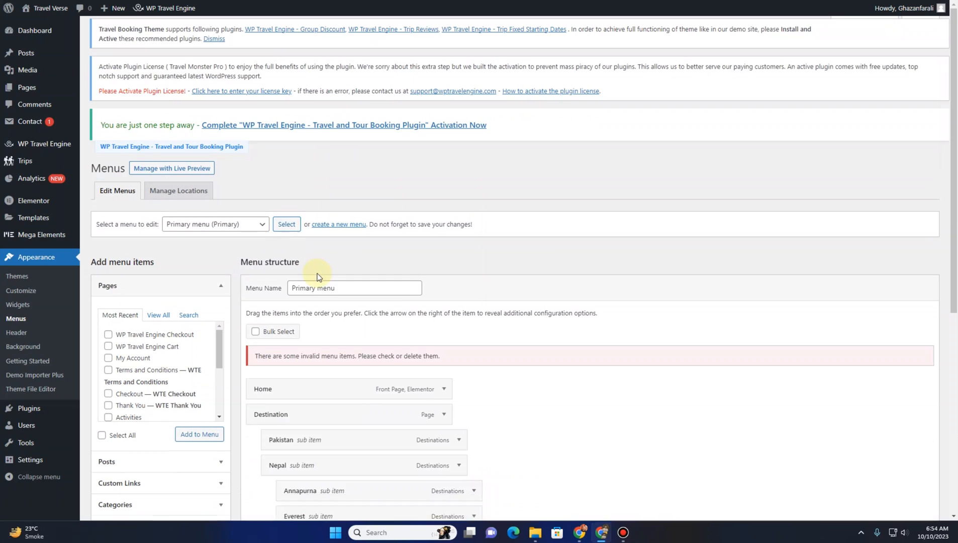
{"action": "scroll", "coordinate": [318, 277], "scroll_direction": "down", "scroll_amount": 8}
{"action": "scroll", "coordinate": [319, 278], "scroll_direction": "down", "scroll_amount": 5}
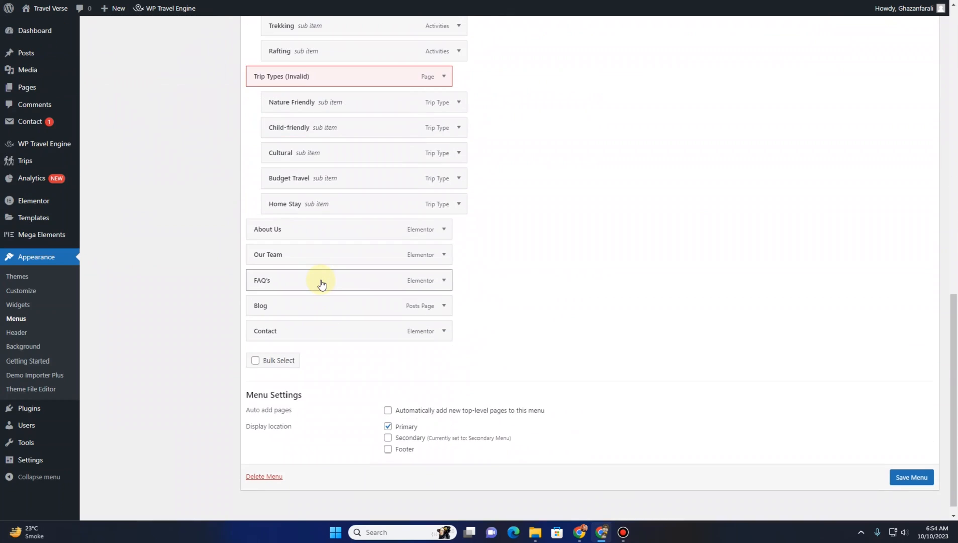
{"action": "scroll", "coordinate": [322, 281], "scroll_direction": "up", "scroll_amount": 3}
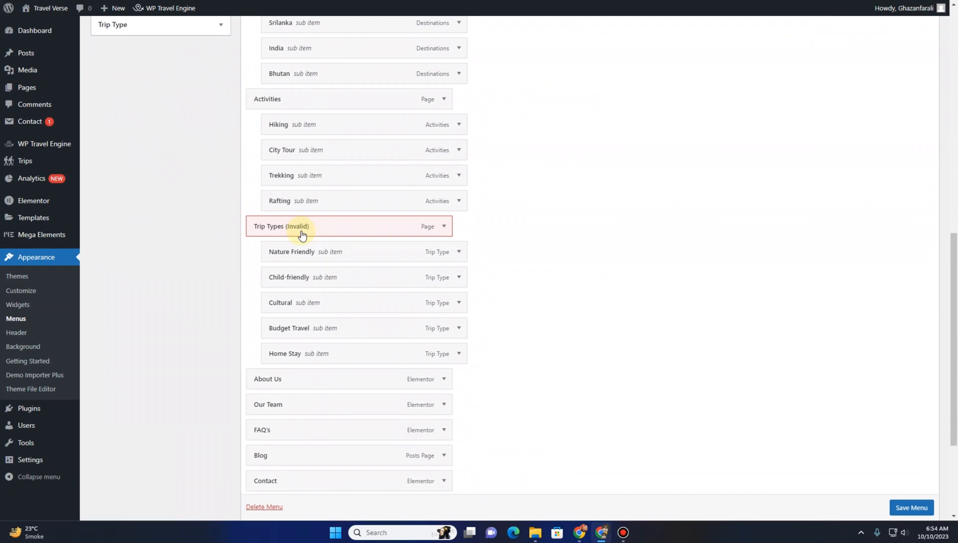
{"action": "scroll", "coordinate": [160, 239], "scroll_direction": "up", "scroll_amount": 7}
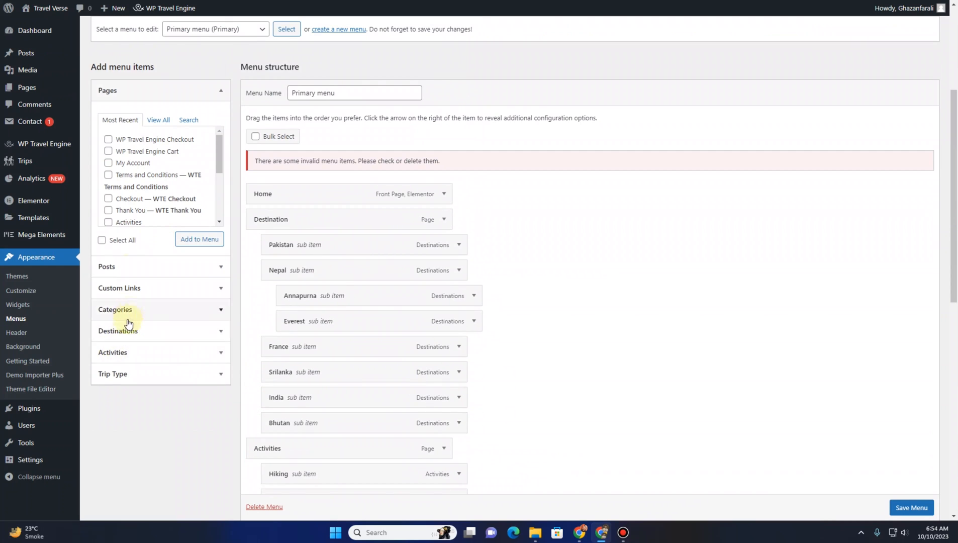
Add a custom link with URL # and link text Trip Type to the Primary menu
{"action": "left_click", "coordinate": [133, 291]}
{"action": "left_click", "coordinate": [156, 166]}
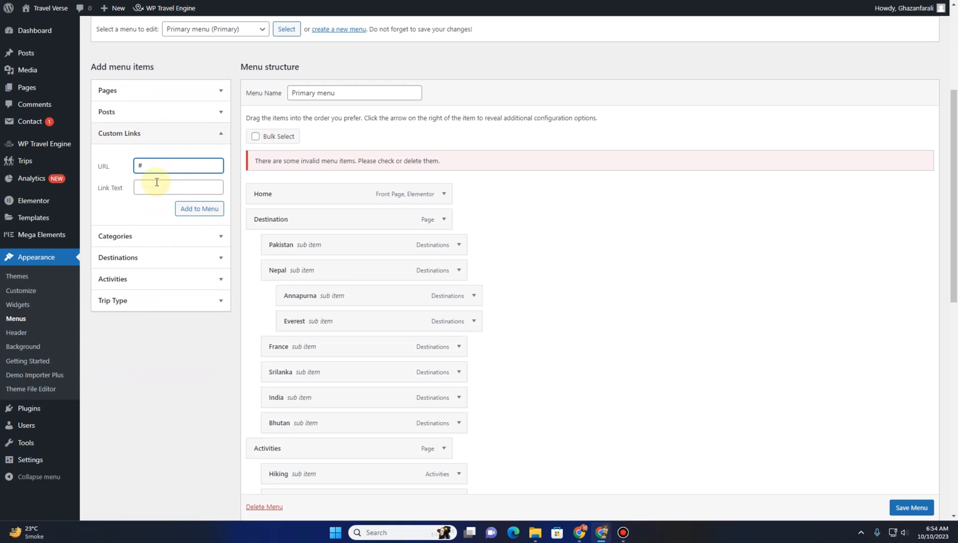
{"action": "left_click", "coordinate": [156, 187]}
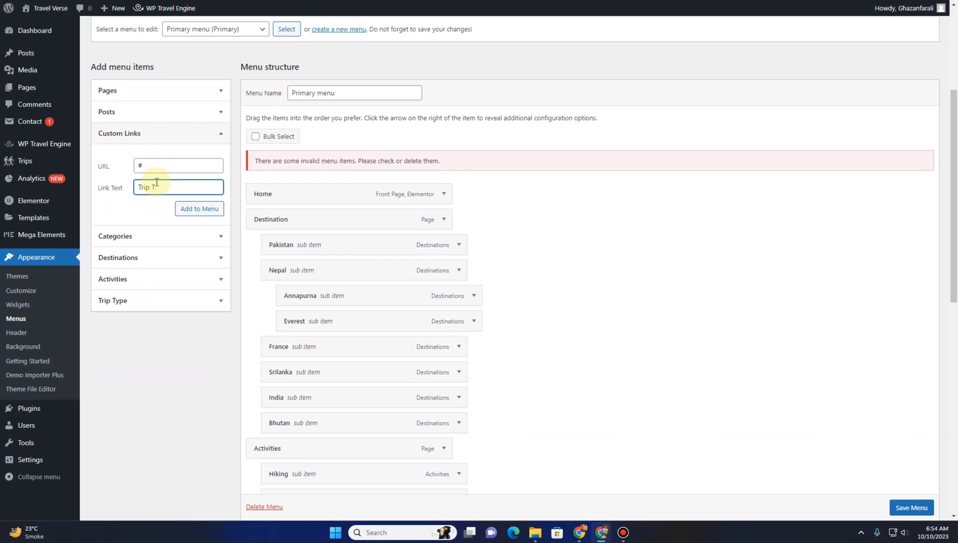
{"action": "type", "text": "Trip Type"}
{"action": "left_click", "coordinate": [189, 208]}
Move the Trip Type custom link above the invalid Trip Types menu item
{"action": "scroll", "coordinate": [566, 310], "scroll_direction": "down", "scroll_amount": 5}
{"action": "scroll", "coordinate": [563, 314], "scroll_direction": "down", "scroll_amount": 2}
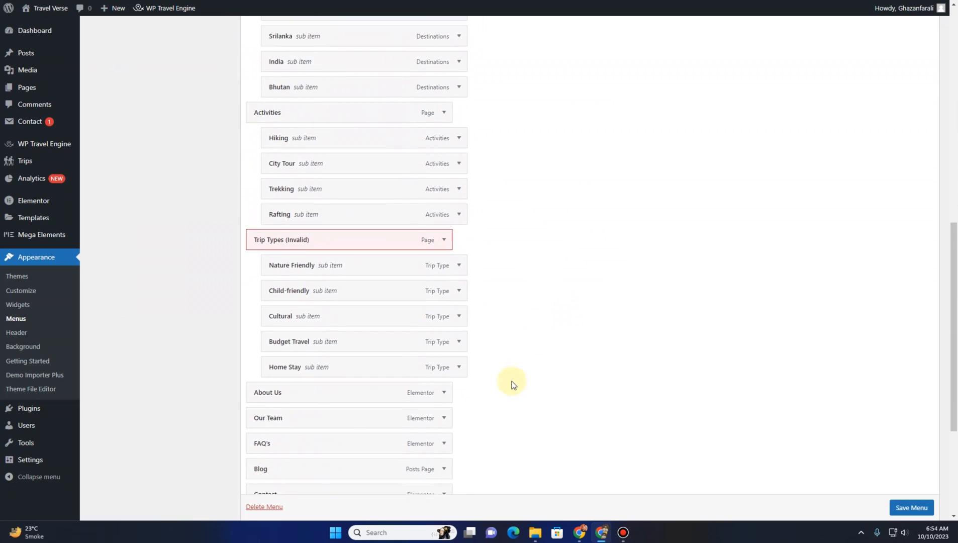
{"action": "left_click", "coordinate": [346, 458]}
{"action": "left_click_drag", "start_coordinate": [351, 282], "coordinate": [349, 184]}
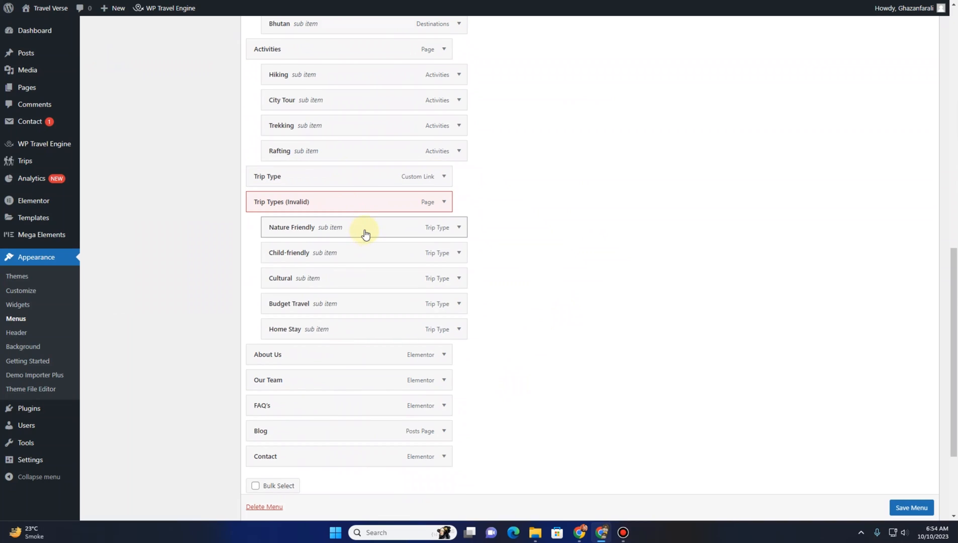
Nest Nature Friendly, Child-friendly, Cultural, Budget Travel and Home Stay as sub items under Trip Type
{"action": "mouse_move", "coordinate": [363, 231]}
{"action": "left_mouse_down"}
{"action": "mouse_move", "coordinate": [368, 209]}
{"action": "mouse_move", "coordinate": [365, 218]}
{"action": "left_mouse_up"}
{"action": "left_click_drag", "start_coordinate": [358, 256], "coordinate": [368, 230]}
{"action": "left_click_drag", "start_coordinate": [363, 274], "coordinate": [367, 250]}
{"action": "left_click_drag", "start_coordinate": [346, 303], "coordinate": [350, 277]}
{"action": "left_click_drag", "start_coordinate": [351, 325], "coordinate": [354, 301]}
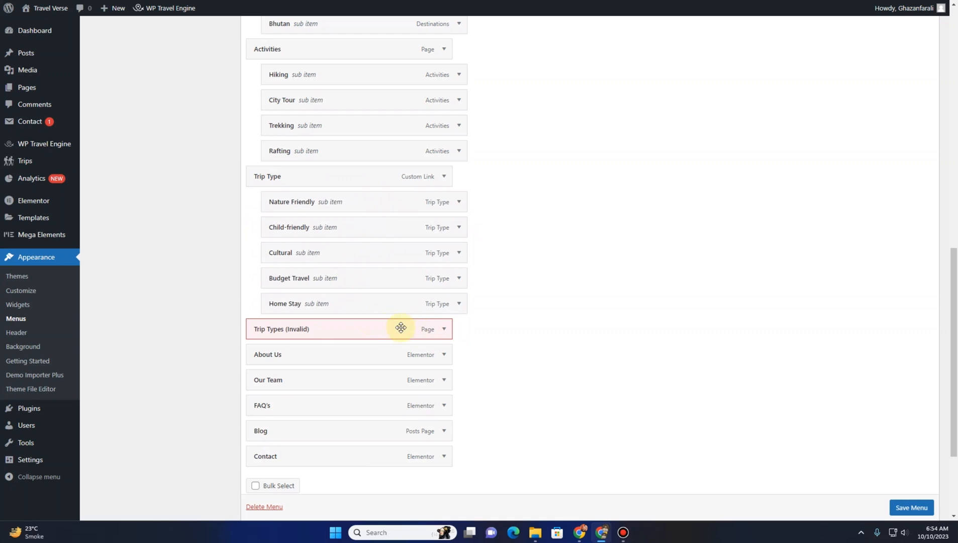
Remove the invalid Trip Types item from the menu
{"action": "left_click", "coordinate": [445, 330]}
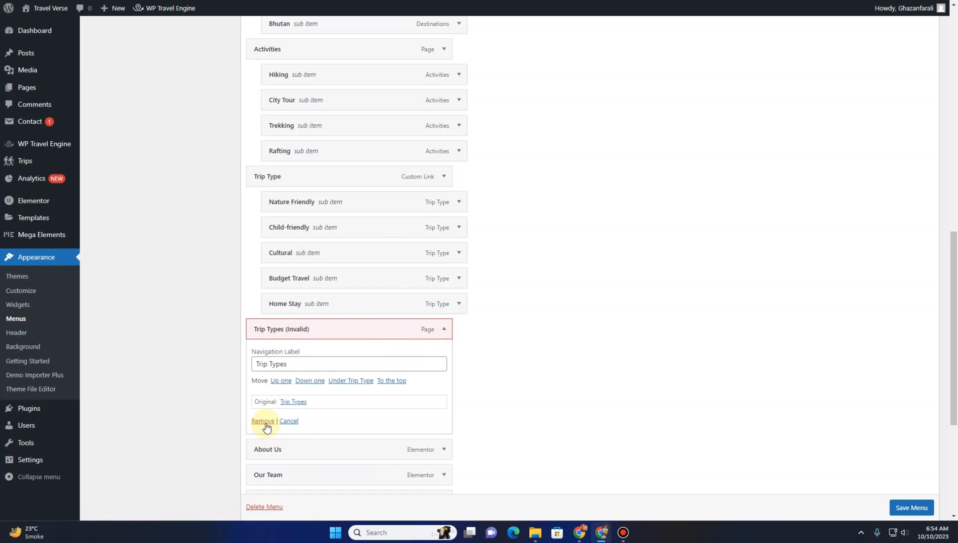
{"action": "left_click", "coordinate": [264, 421]}
{"action": "scroll", "coordinate": [602, 251], "scroll_direction": "down", "scroll_amount": 1}
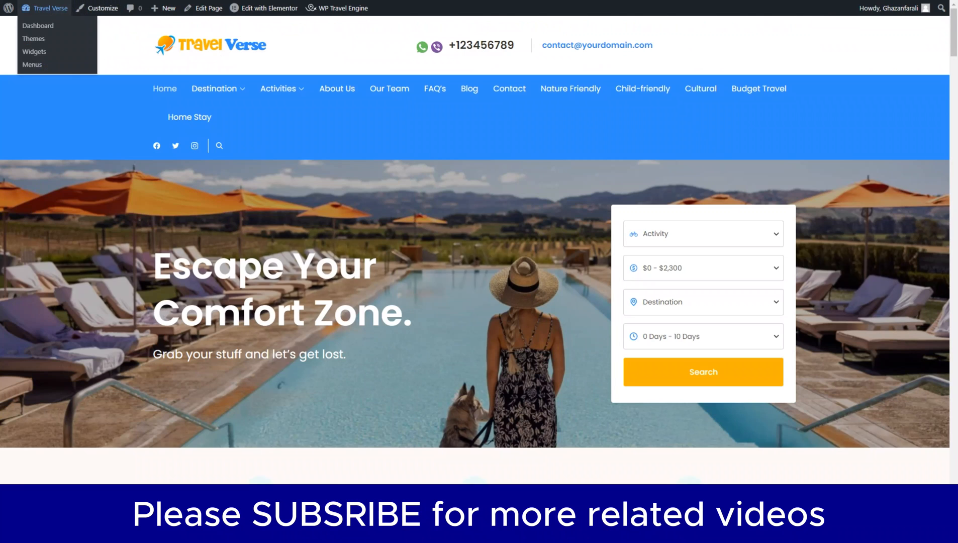
Reload the home page and scroll through it to check the new header and menu
{"action": "key", "text": "F5"}
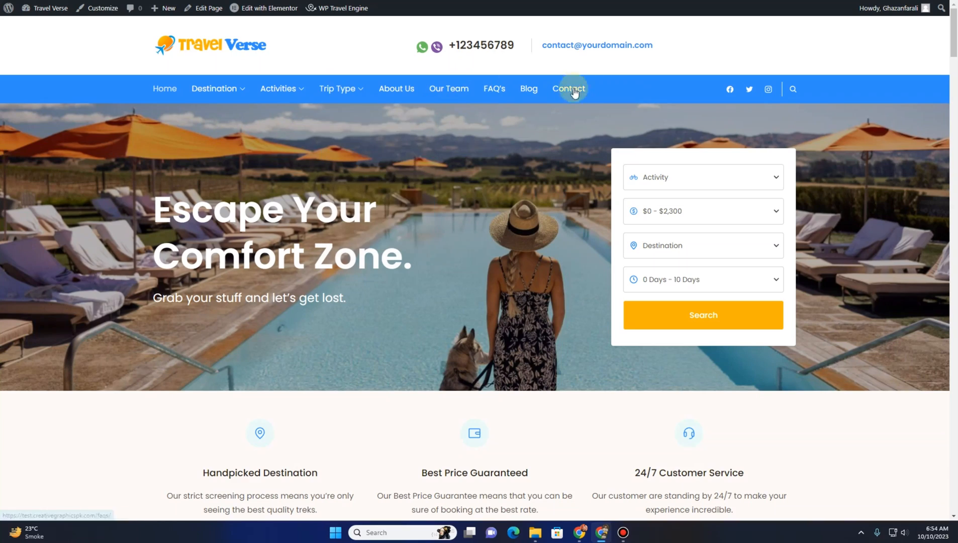
{"action": "scroll", "coordinate": [339, 320], "scroll_direction": "down", "scroll_amount": 1}
{"action": "scroll", "coordinate": [340, 320], "scroll_direction": "down", "scroll_amount": 20}
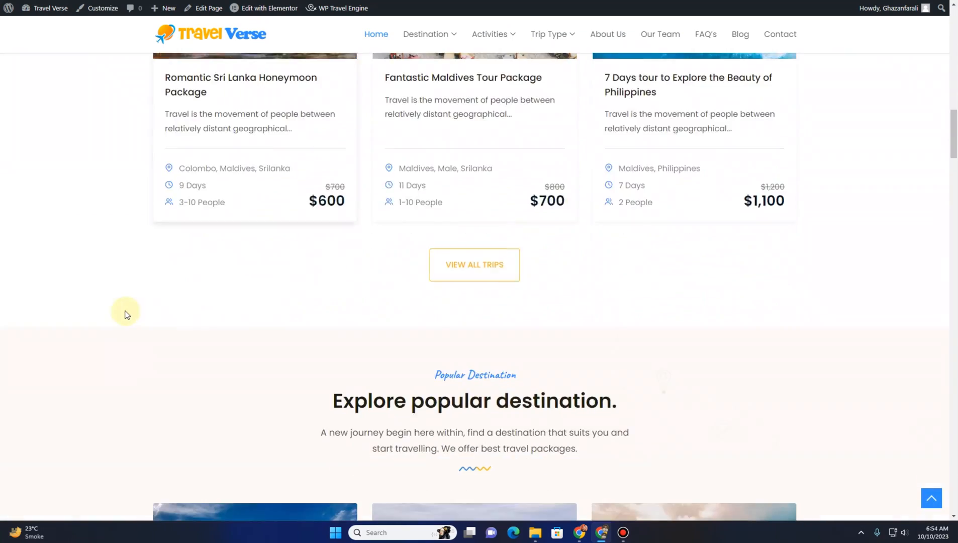
{"action": "scroll", "coordinate": [125, 310], "scroll_direction": "down", "scroll_amount": 20}
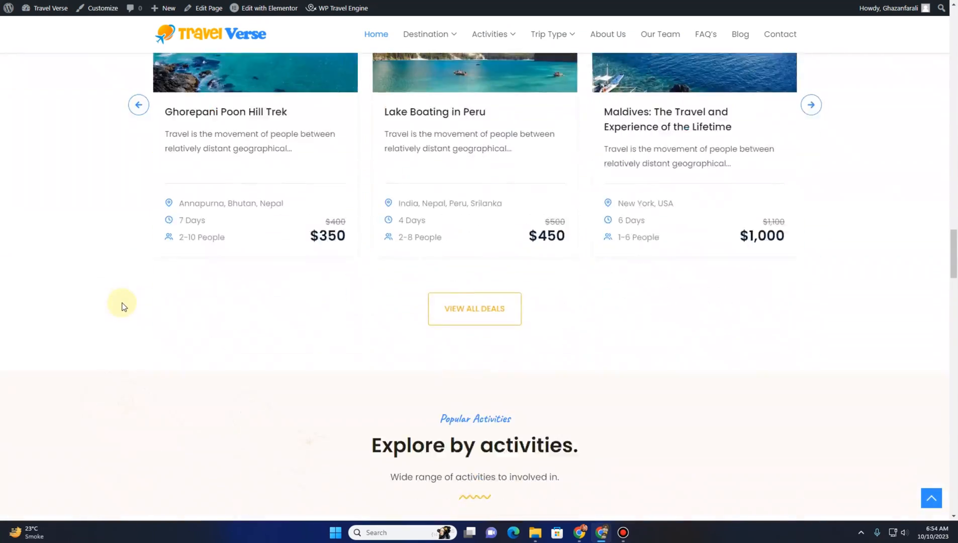
{"action": "scroll", "coordinate": [123, 303], "scroll_direction": "up", "scroll_amount": 20}
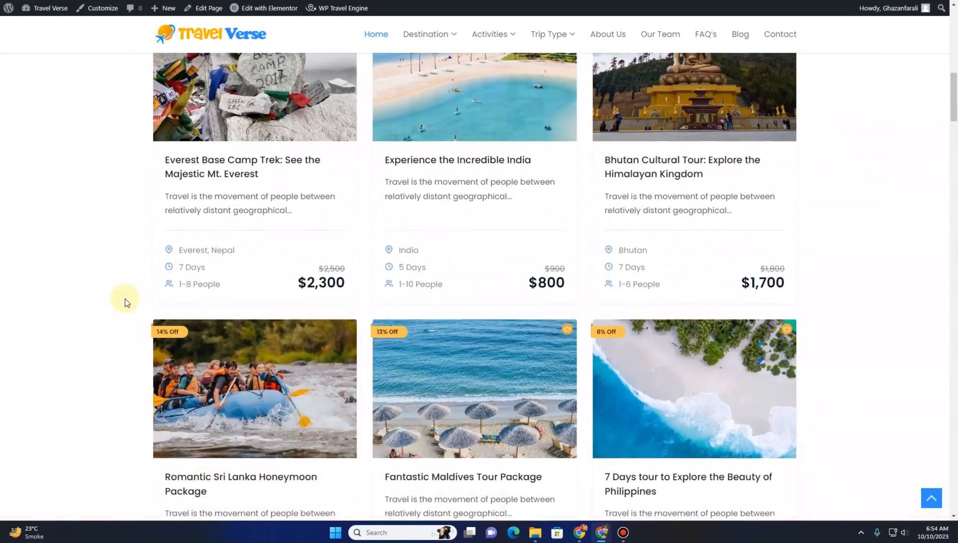
{"action": "scroll", "coordinate": [127, 297], "scroll_direction": "up", "scroll_amount": 2}
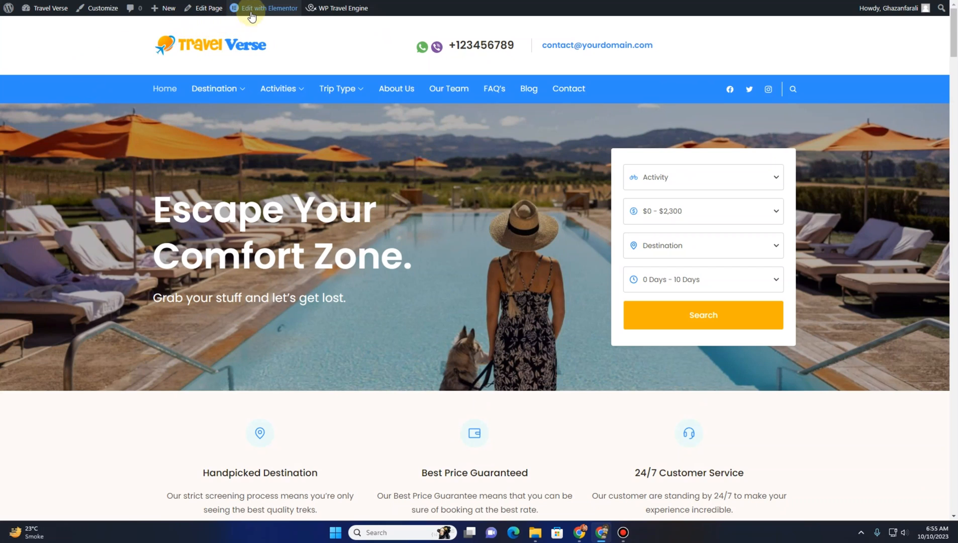
Open the home page in Elementor and close the notifications popup
{"action": "mouse_move", "coordinate": [257, 12]}
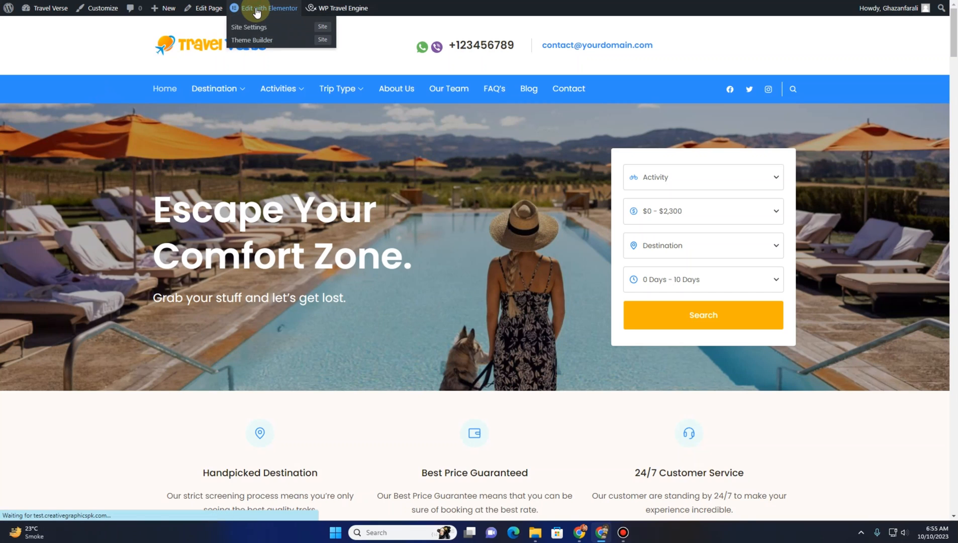
{"action": "left_click", "coordinate": [257, 11]}
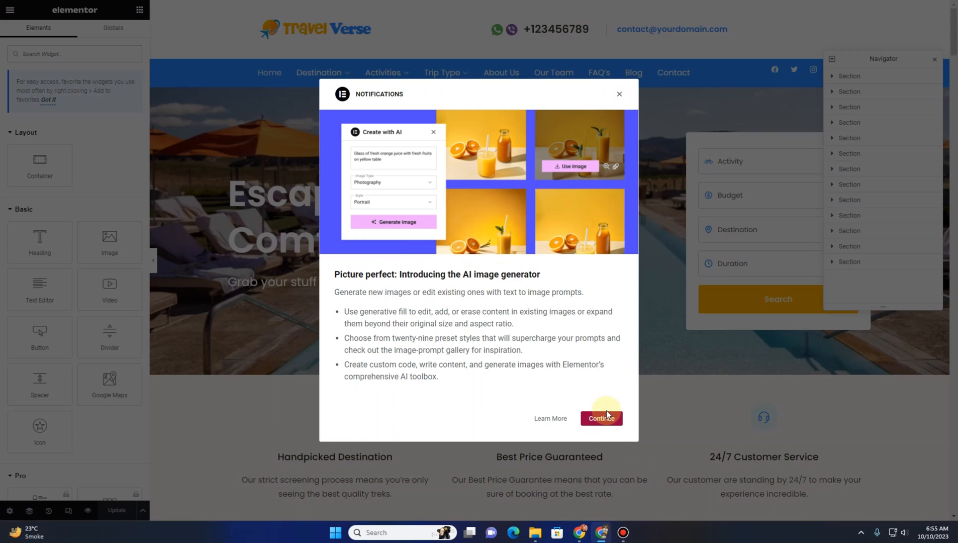
{"action": "left_click", "coordinate": [622, 93]}
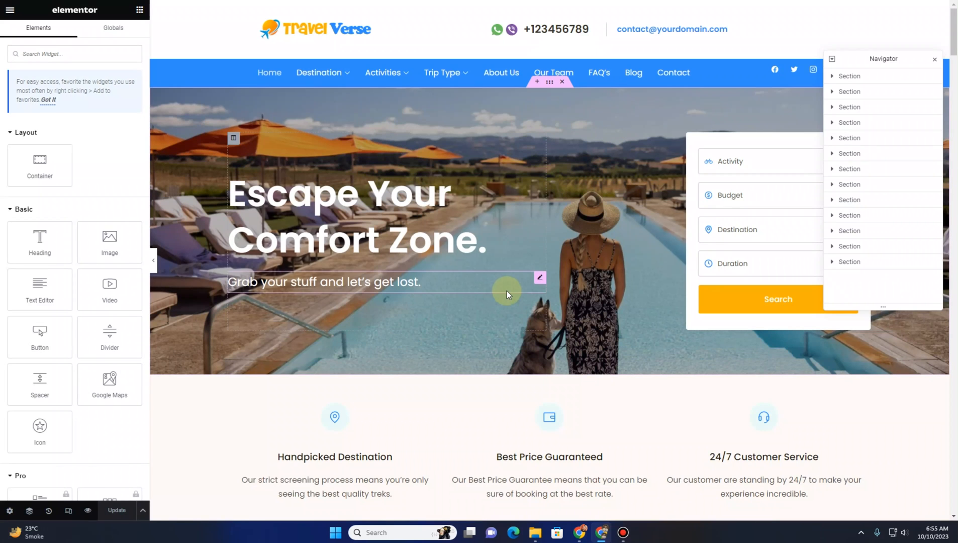
{"action": "scroll", "coordinate": [547, 267], "scroll_direction": "down", "scroll_amount": 12}
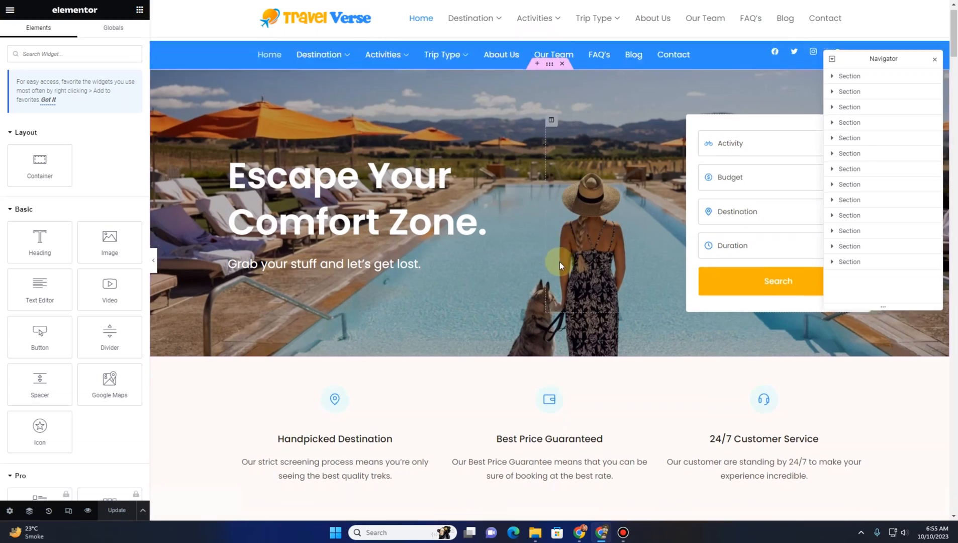
{"action": "scroll", "coordinate": [532, 287], "scroll_direction": "up", "scroll_amount": 12}
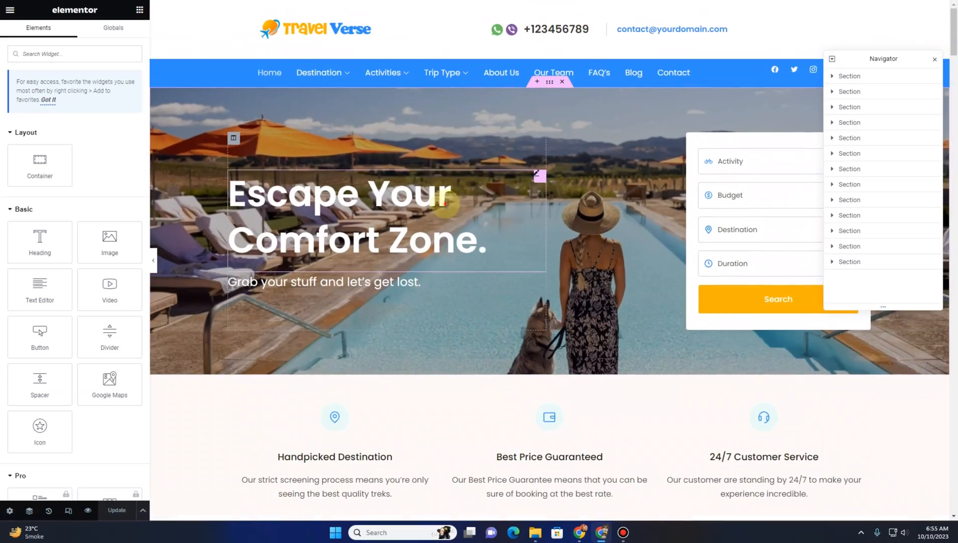
Change the hero heading's title to "insert your own title here"
{"action": "left_click", "coordinate": [445, 203]}
{"action": "left_click", "coordinate": [60, 107]}
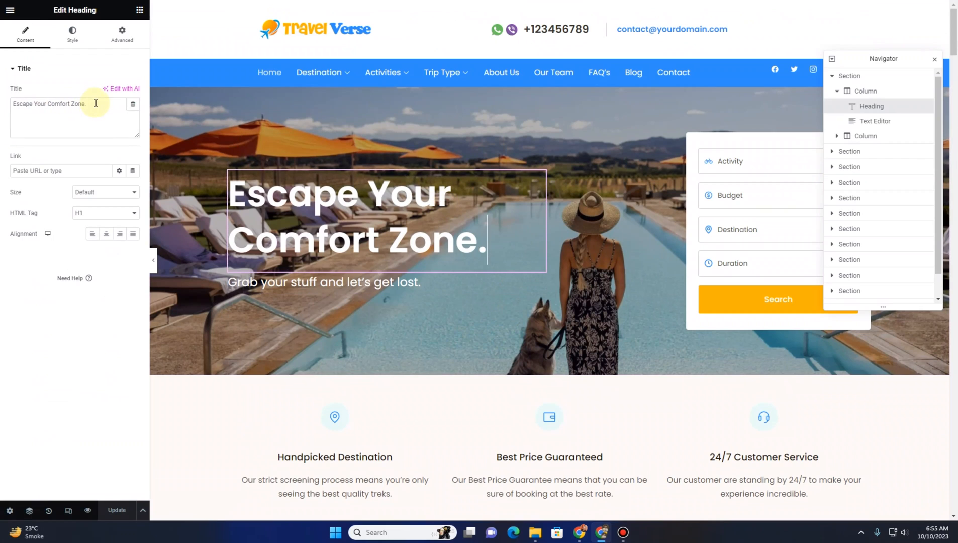
{"action": "left_click_drag", "start_coordinate": [96, 102], "coordinate": [2, 106]}
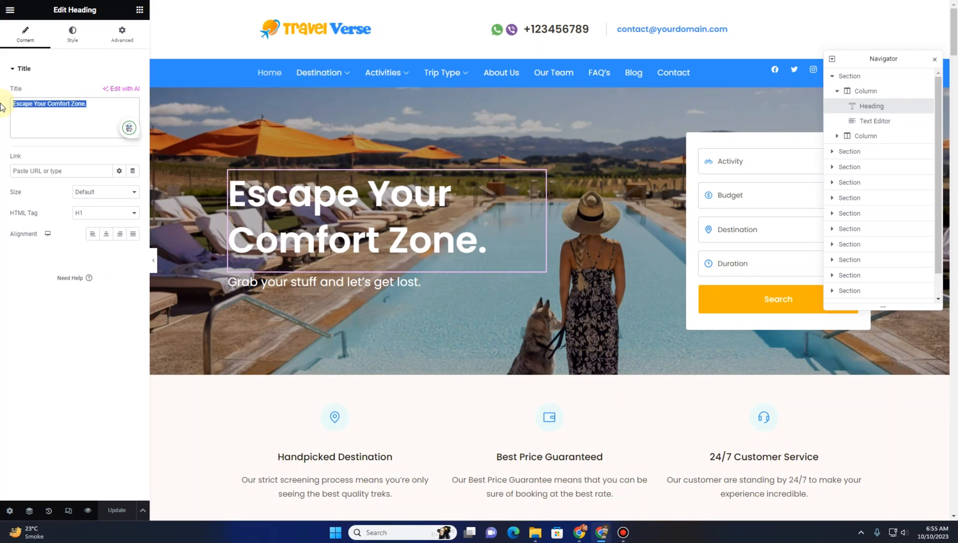
{"action": "left_click", "coordinate": [53, 110]}
{"action": "left_click_drag", "start_coordinate": [86, 106], "coordinate": [2, 109]}
{"action": "type", "text": "insert"}
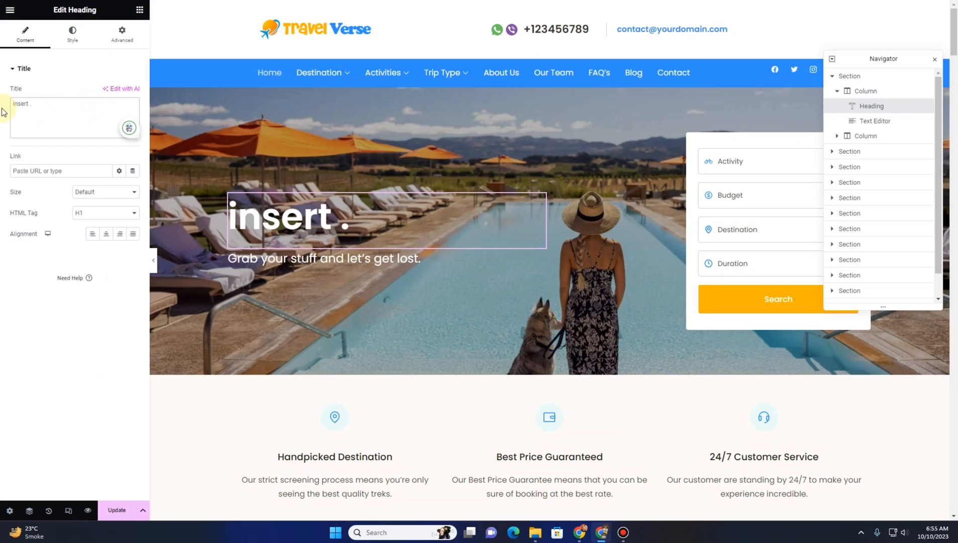
{"action": "type", "text": " your own t"}
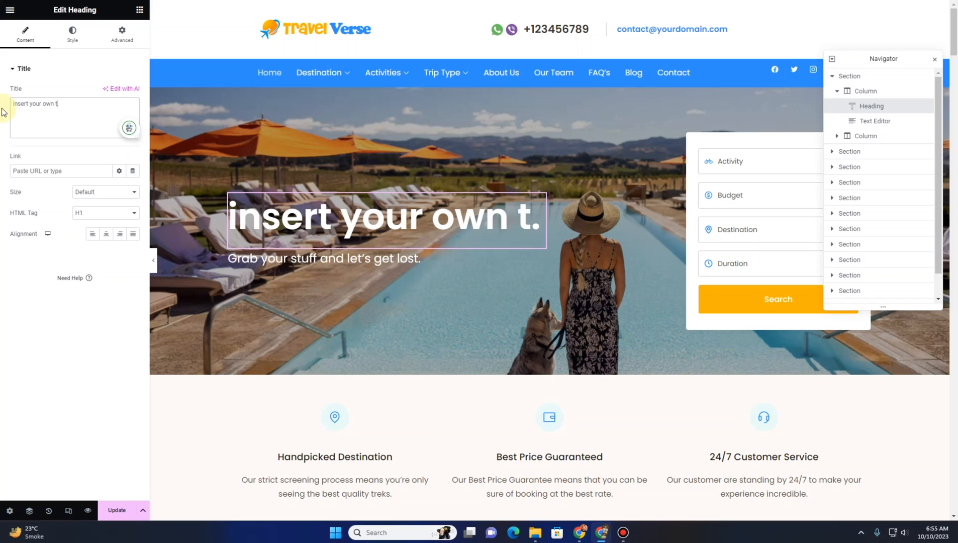
{"action": "type", "text": "itle here"}
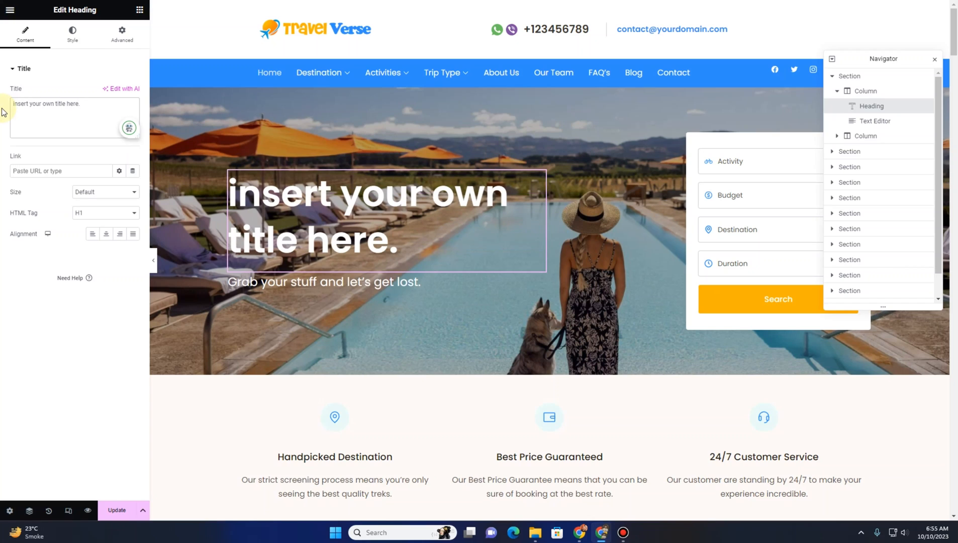
Undo the heading title edits in the hero section
{"action": "left_click", "coordinate": [290, 283]}
{"action": "left_click", "coordinate": [287, 245]}
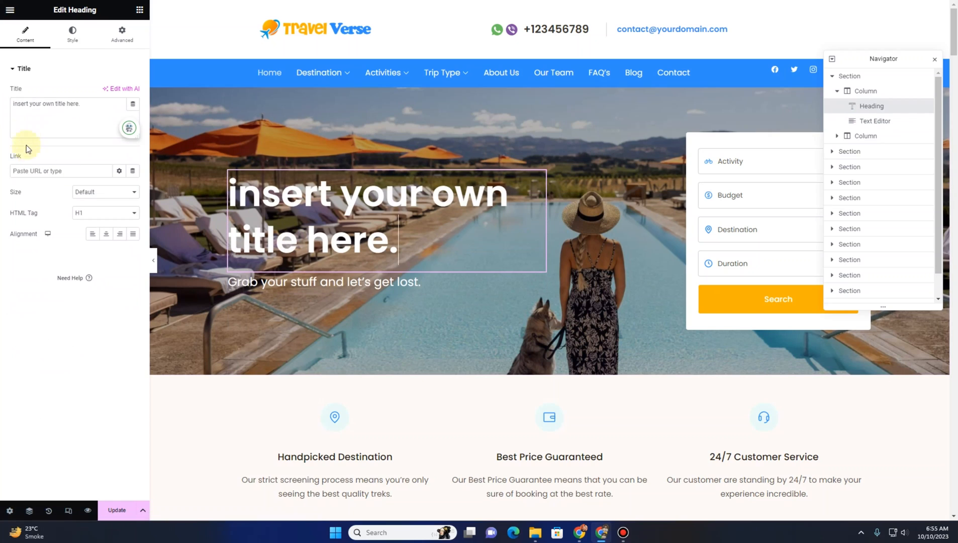
{"action": "triple_click", "coordinate": [42, 113]}
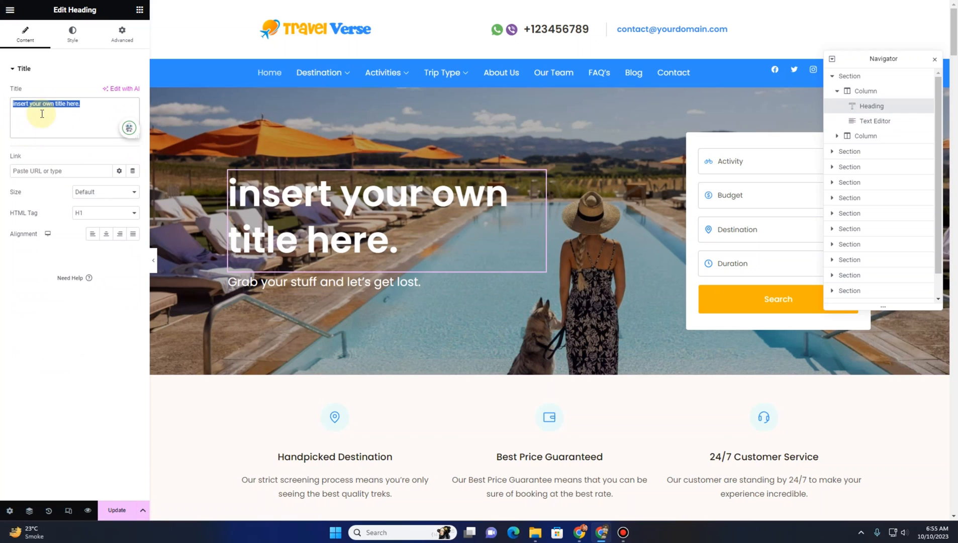
{"action": "left_click", "coordinate": [48, 115]}
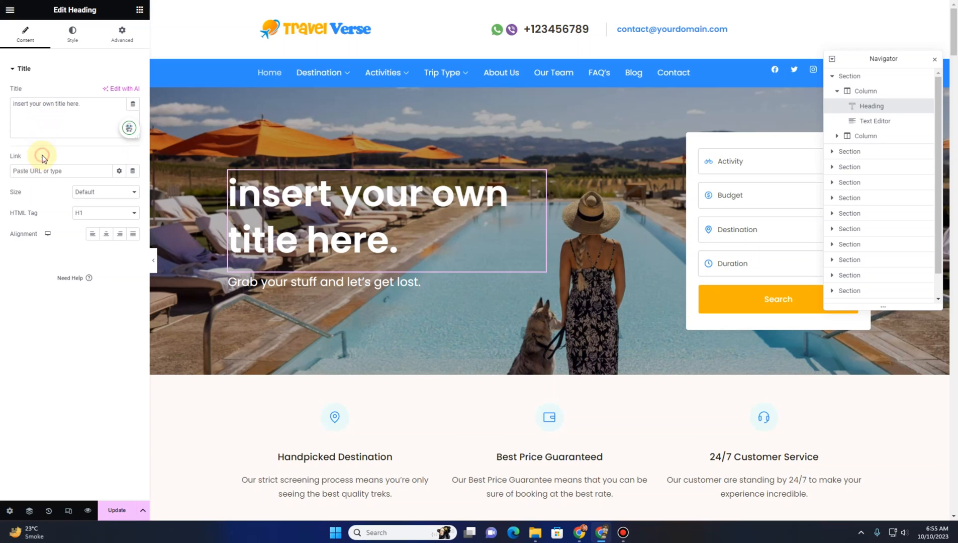
{"action": "key", "text": "ctrl+z"}
{"action": "key", "text": "ctrl+z"}
{"action": "key", "text": "ctrl+z"}
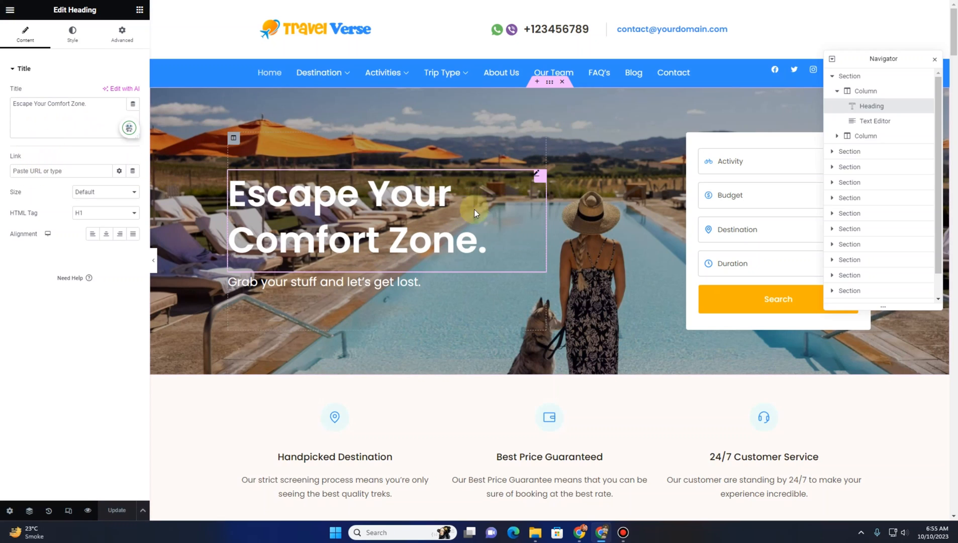
Replace the hero section's background image with the coastline photo from the media library
{"action": "left_click", "coordinate": [553, 84]}
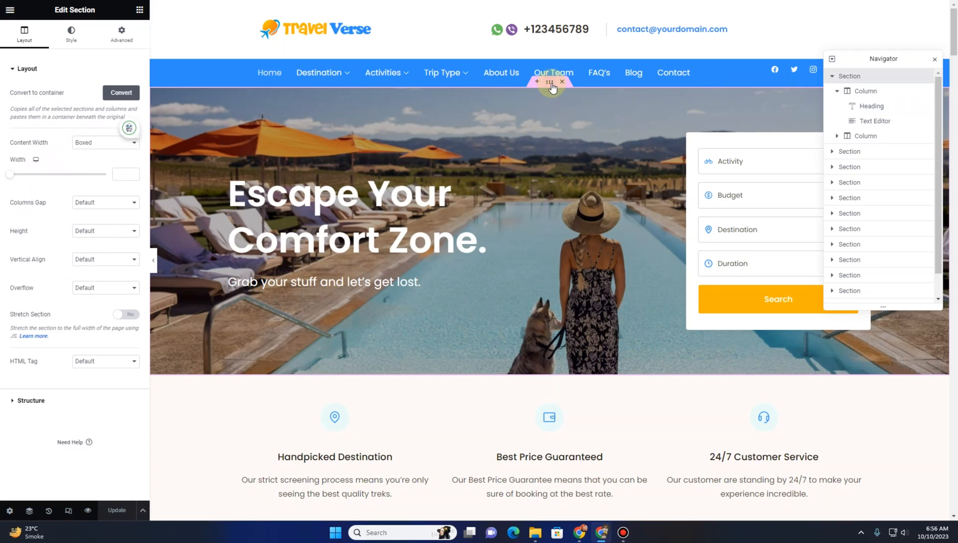
{"action": "left_click", "coordinate": [71, 33]}
{"action": "mouse_move", "coordinate": [58, 191]}
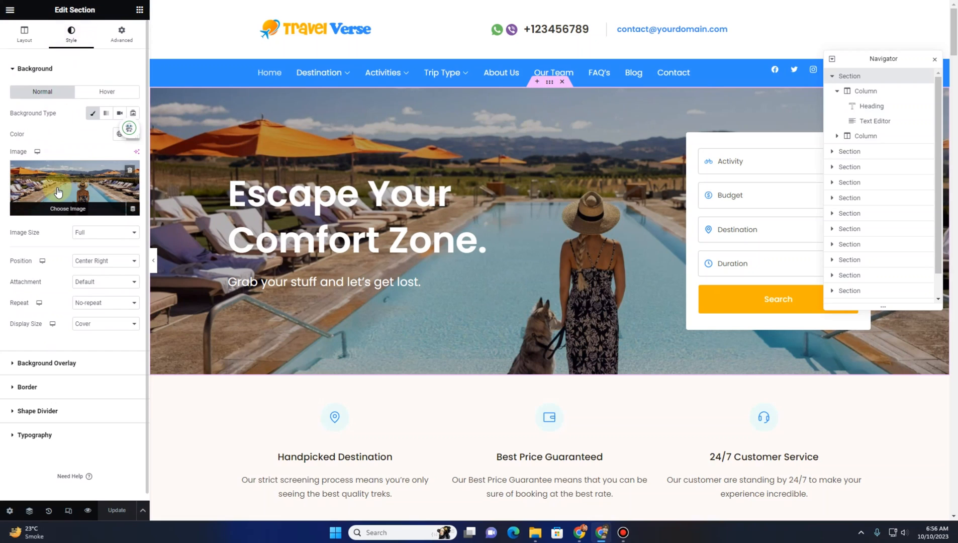
{"action": "left_click", "coordinate": [59, 191]}
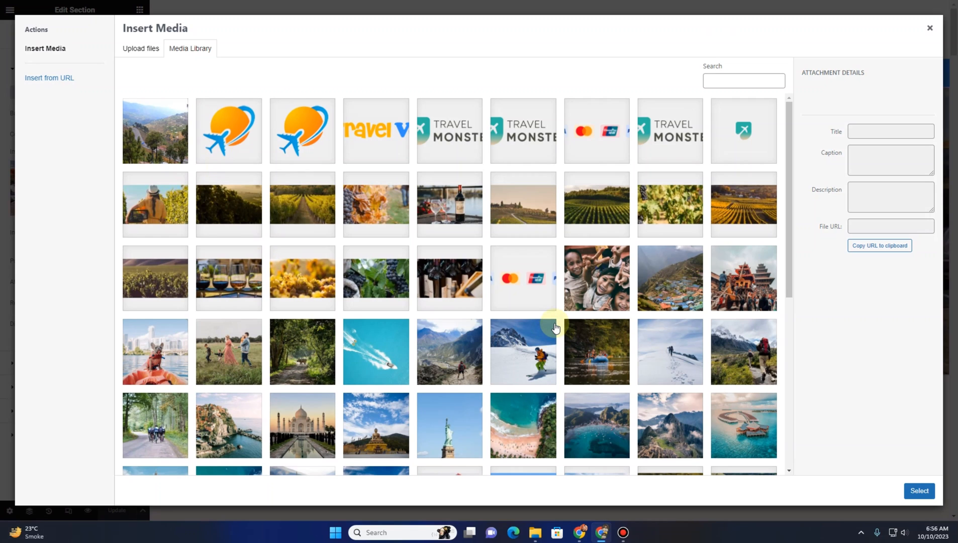
{"action": "scroll", "coordinate": [554, 327], "scroll_direction": "down", "scroll_amount": 3}
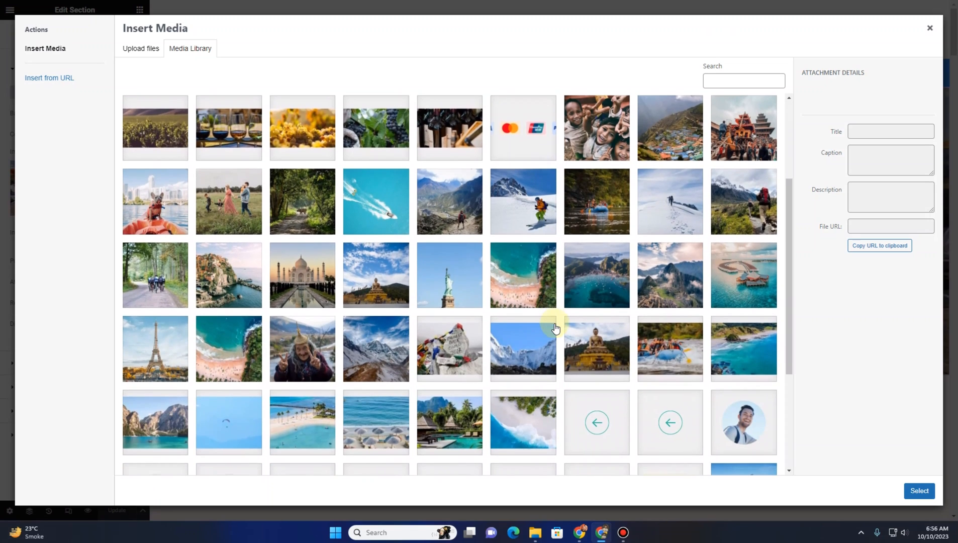
{"action": "scroll", "coordinate": [552, 321], "scroll_direction": "down", "scroll_amount": 2}
{"action": "left_click", "coordinate": [738, 249]}
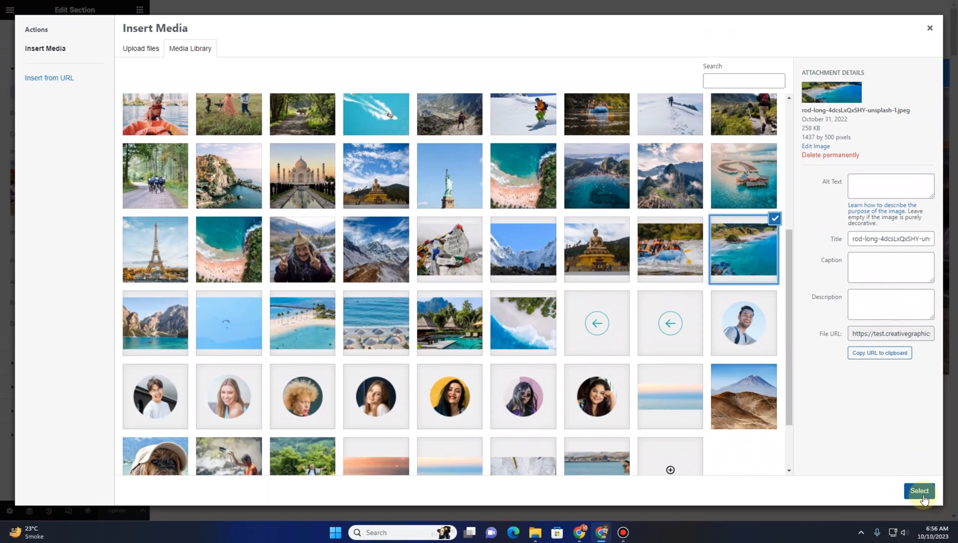
{"action": "left_click", "coordinate": [907, 489]}
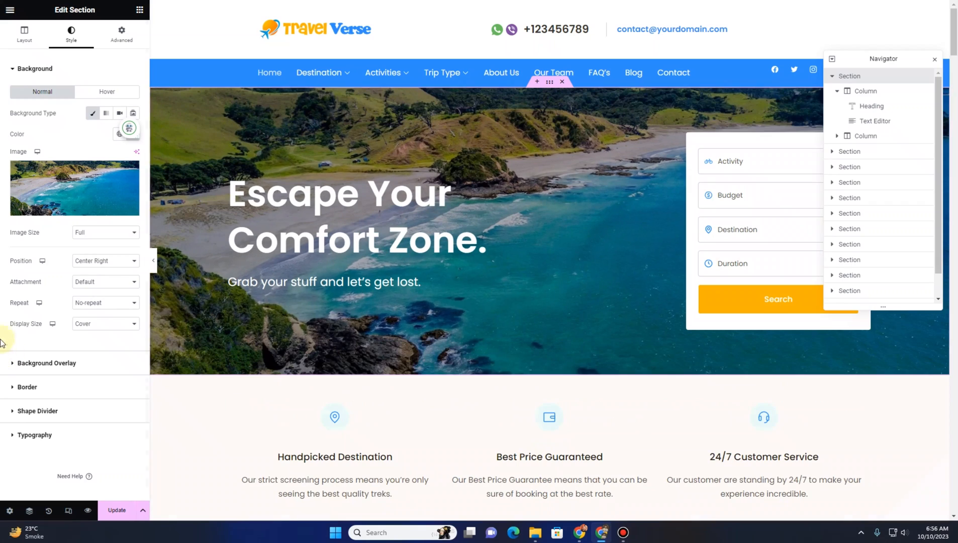
Set the hero background position to Center Center, repeat to No-repeat and image size to Full, then update the page
{"action": "left_click", "coordinate": [105, 262]}
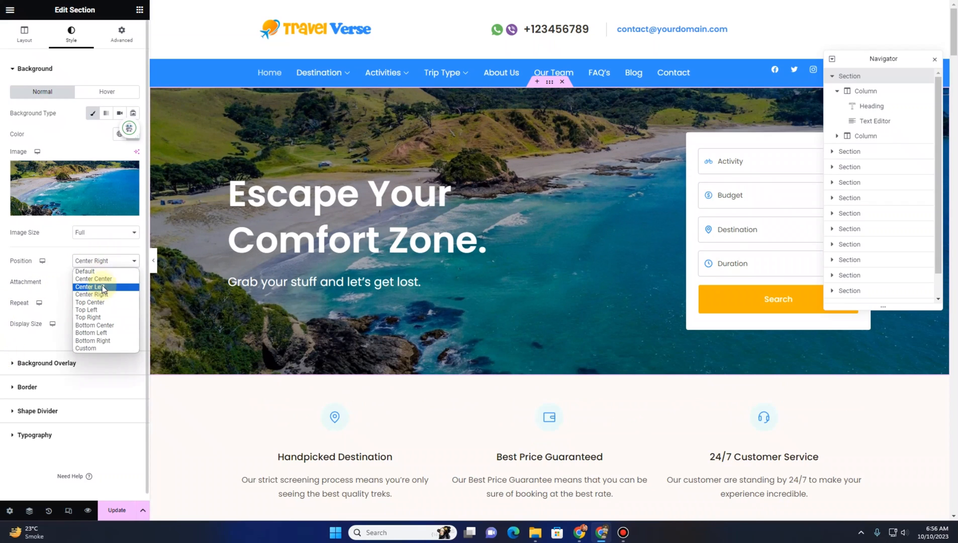
{"action": "left_click", "coordinate": [102, 279]}
{"action": "left_click", "coordinate": [102, 303]}
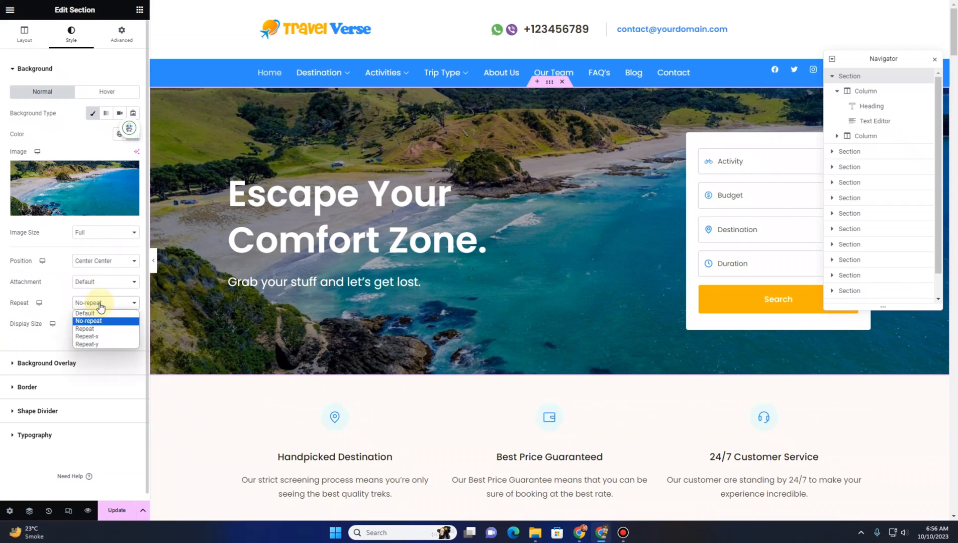
{"action": "left_click", "coordinate": [93, 321]}
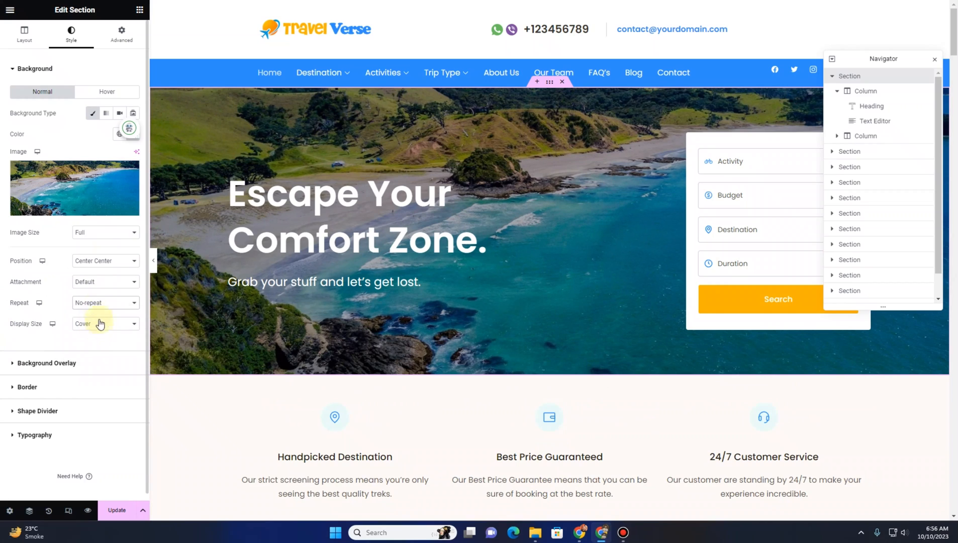
{"action": "left_click", "coordinate": [106, 233]}
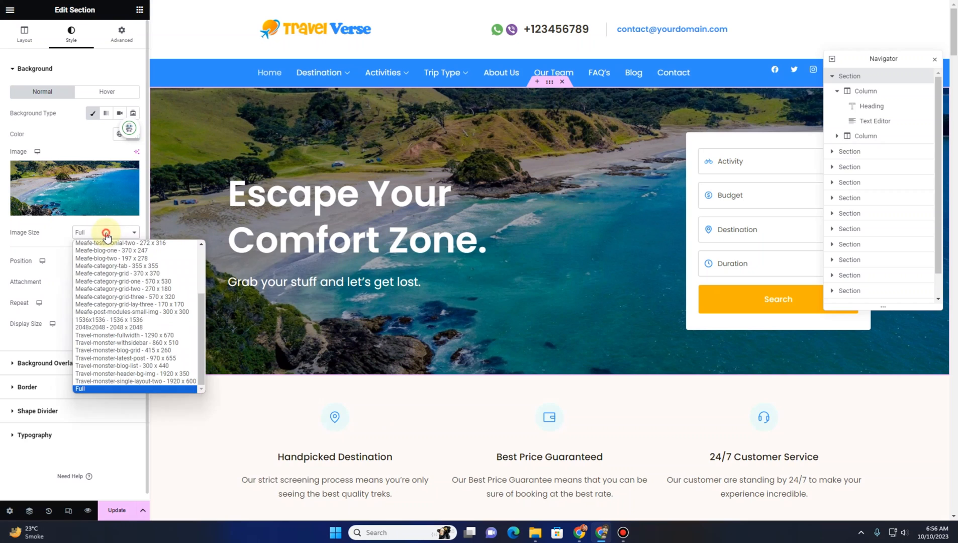
{"action": "left_click", "coordinate": [97, 390]}
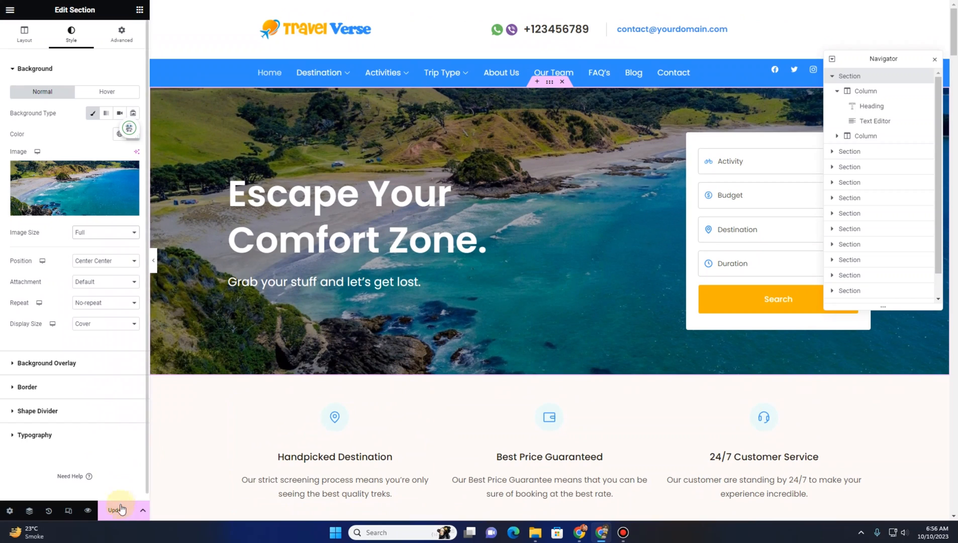
{"action": "left_click", "coordinate": [119, 510]}
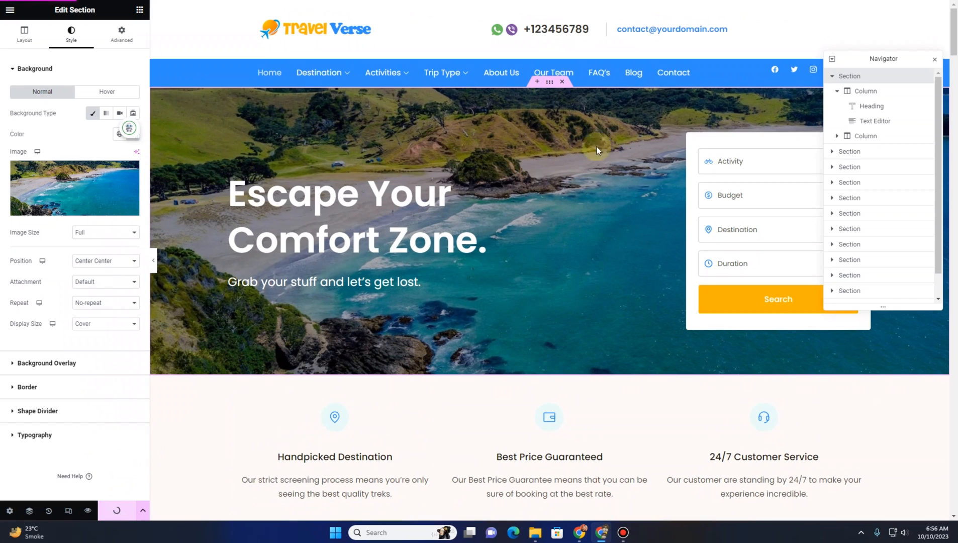
{"action": "left_click", "coordinate": [936, 59]}
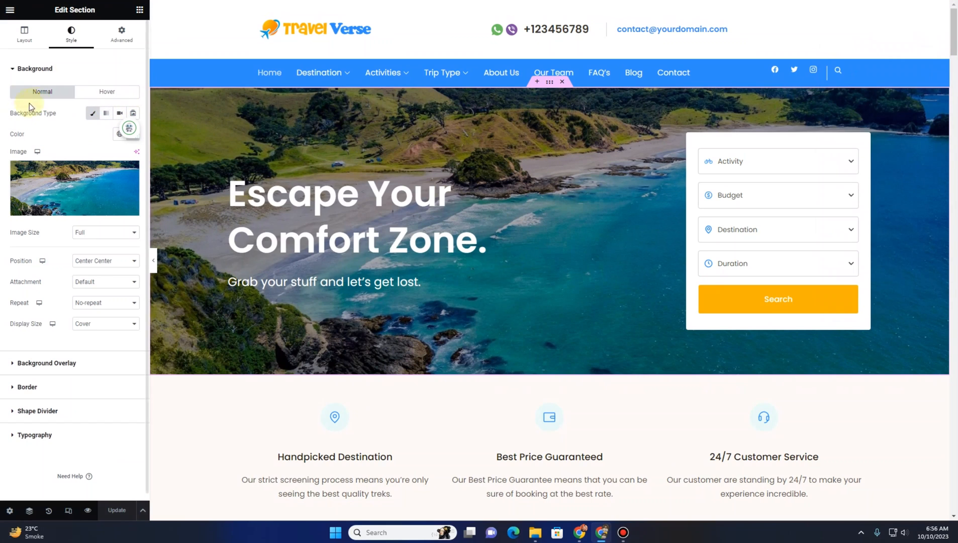
{"action": "left_click", "coordinate": [119, 114]}
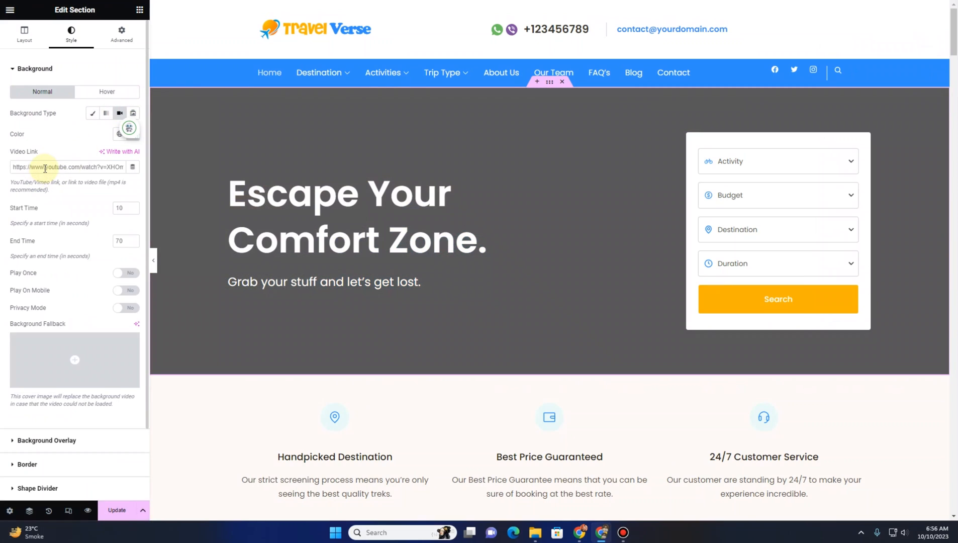
{"action": "left_click", "coordinate": [45, 168]}
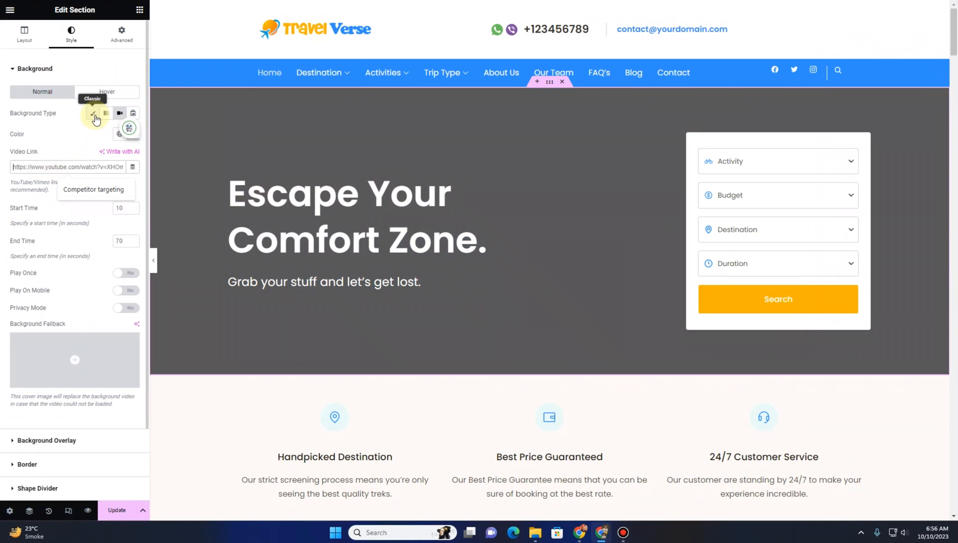
{"action": "left_click", "coordinate": [94, 115]}
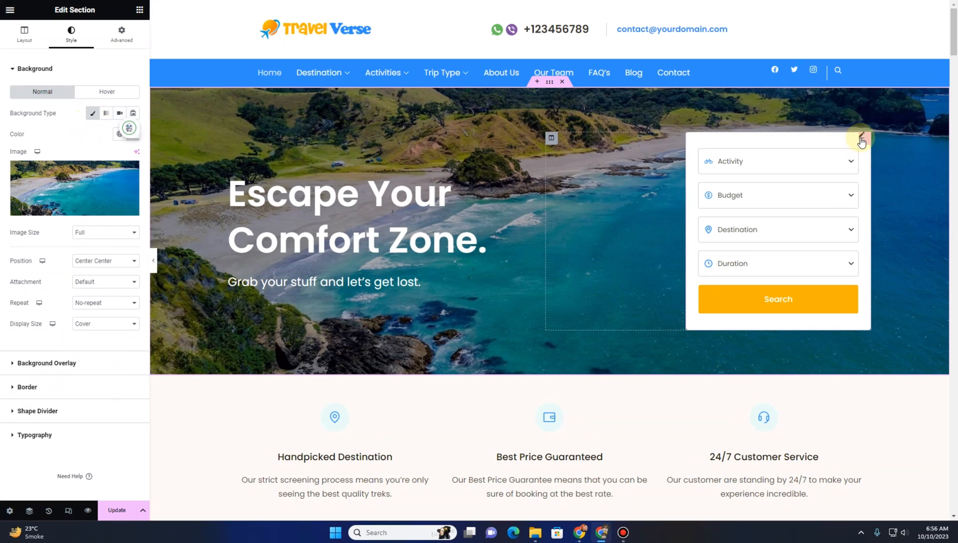
Set the hero trip search form's orientation to Horizontal (Default)
{"action": "left_click", "coordinate": [861, 137]}
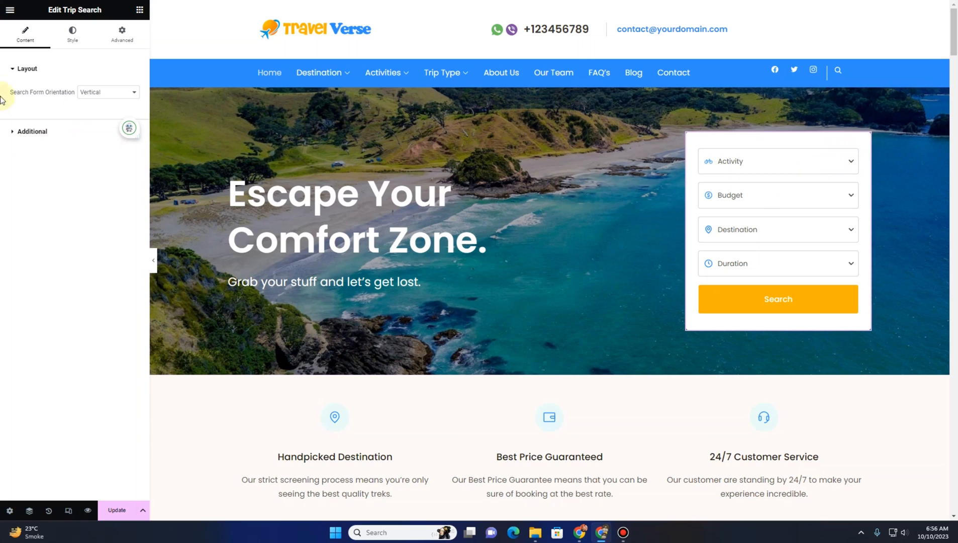
{"action": "left_click", "coordinate": [95, 94]}
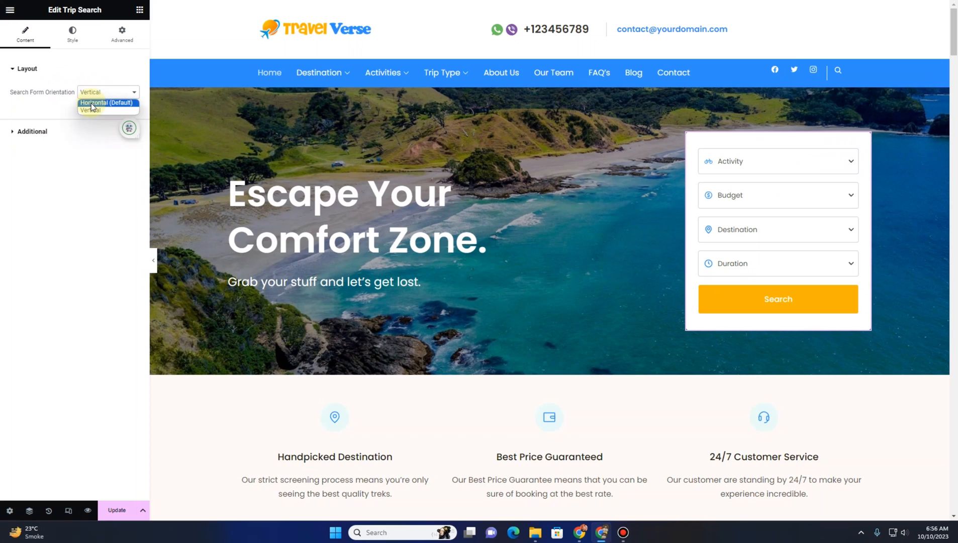
{"action": "left_click", "coordinate": [92, 103]}
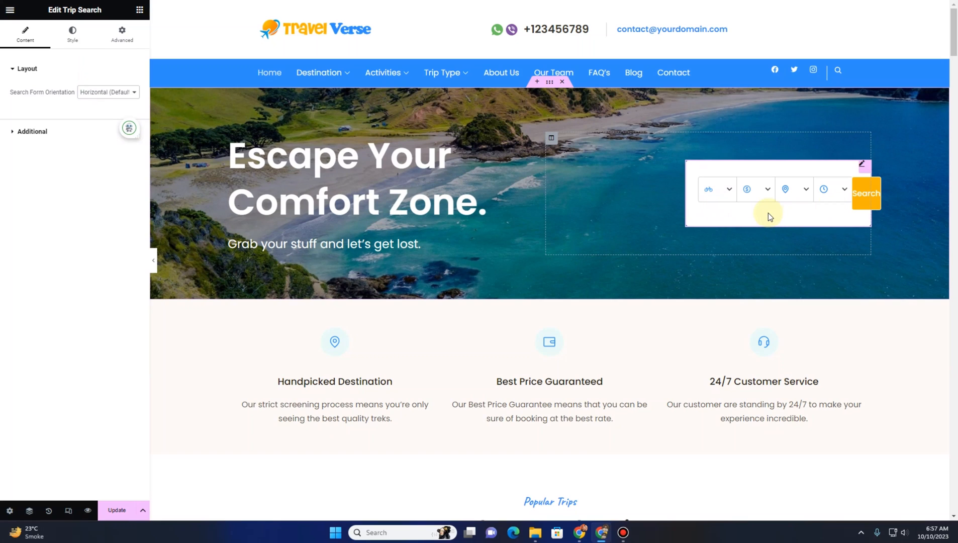
Add a new single-column container just below the hero section
{"action": "left_click", "coordinate": [533, 295]}
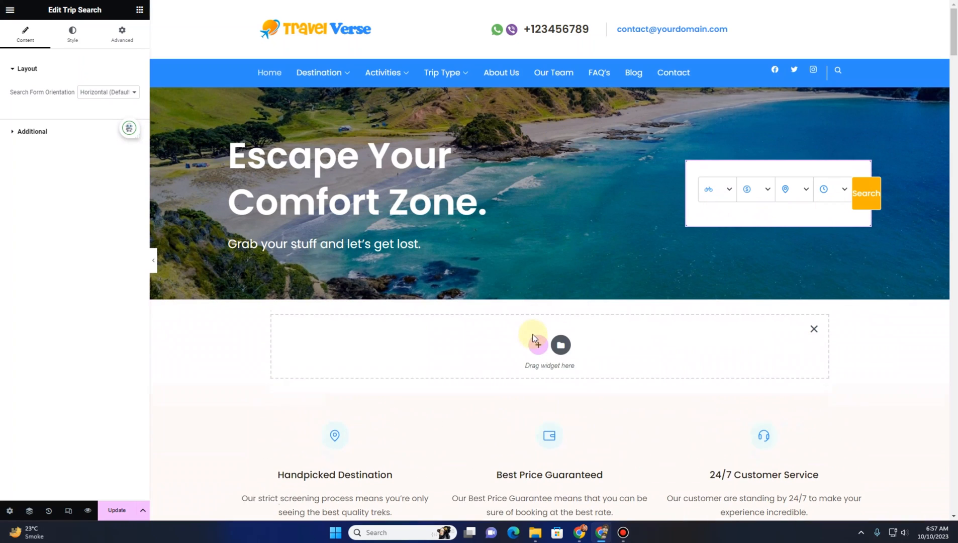
{"action": "left_click", "coordinate": [536, 343]}
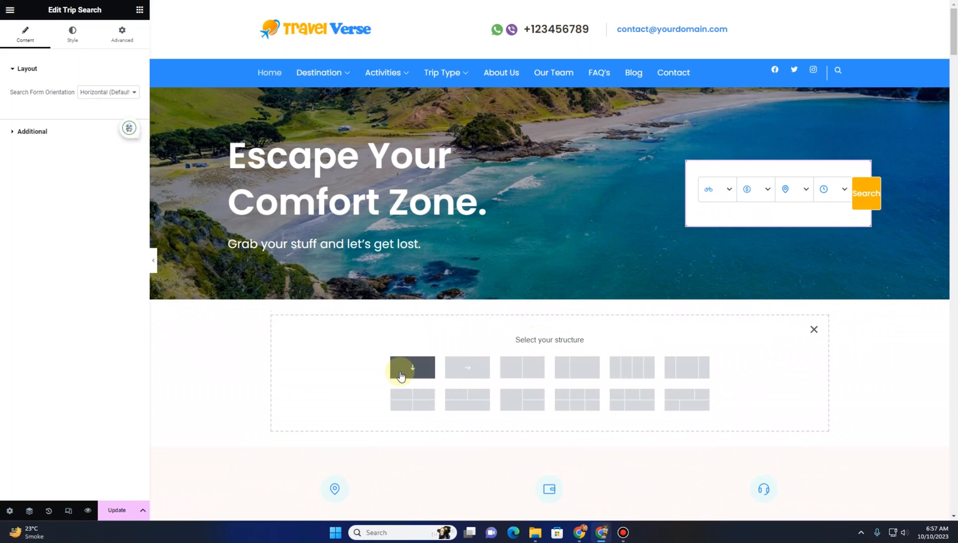
{"action": "left_click", "coordinate": [433, 373]}
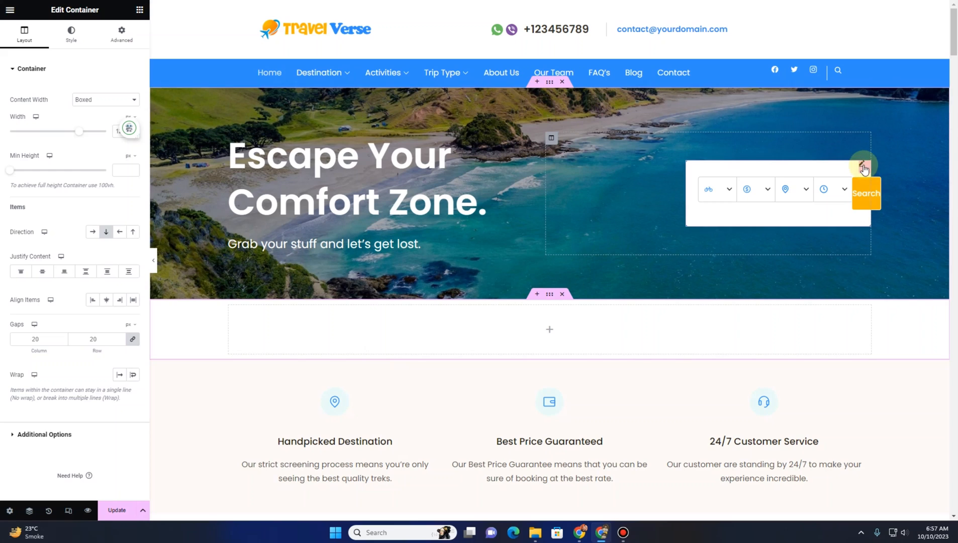
Copy the trip search widget and paste it into the new container
{"action": "right_click", "coordinate": [872, 195]}
{"action": "left_click", "coordinate": [878, 211]}
{"action": "right_click", "coordinate": [537, 329]}
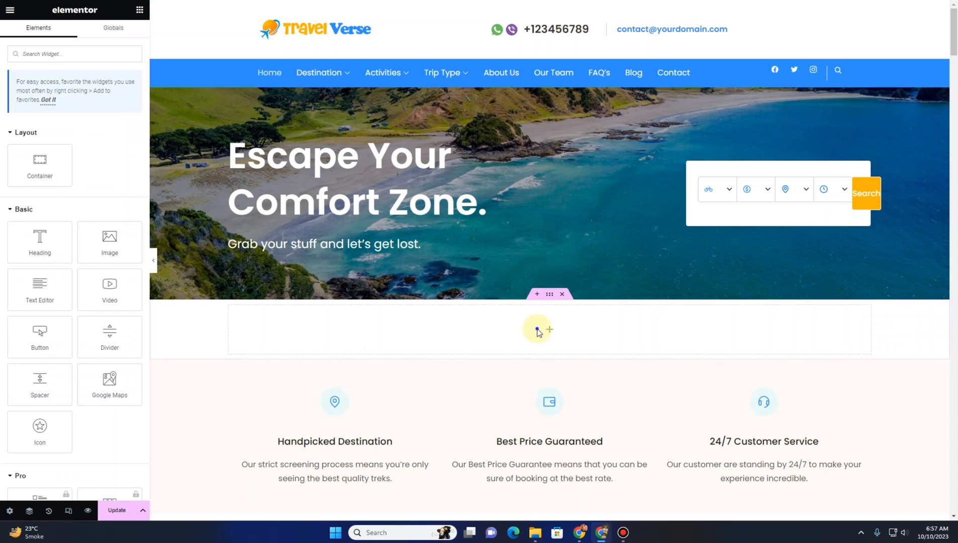
{"action": "left_click", "coordinate": [561, 370]}
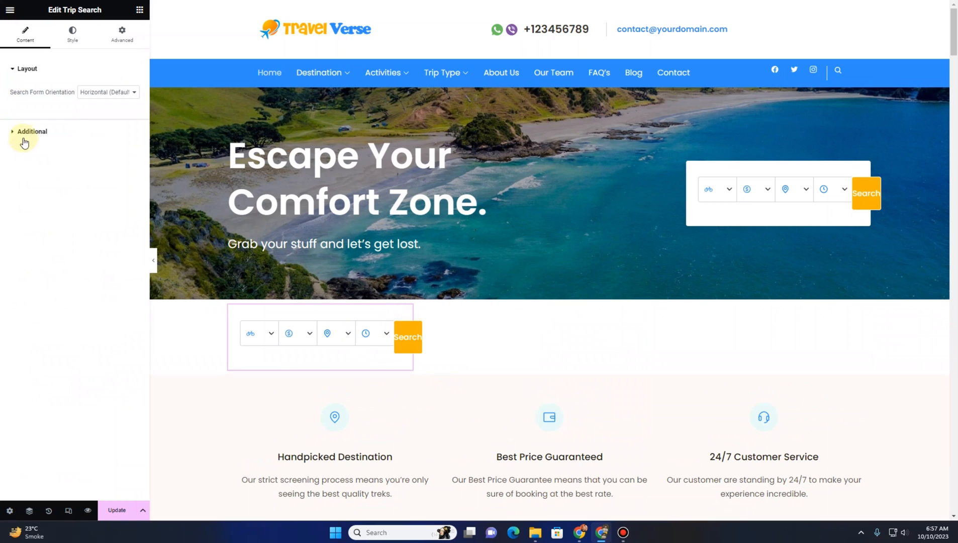
Set the pasted search widget's width to Full Width (100%)
{"action": "left_click", "coordinate": [132, 35]}
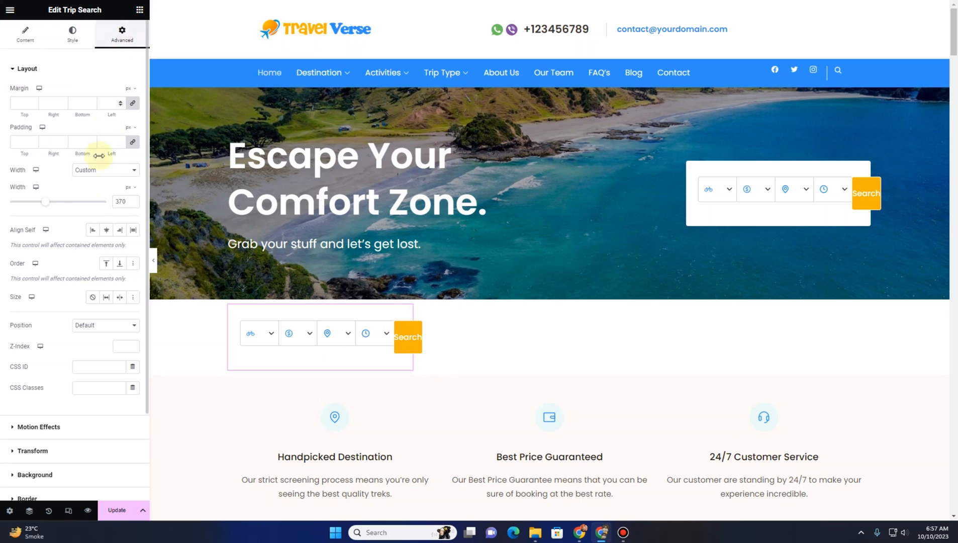
{"action": "left_click", "coordinate": [104, 173]}
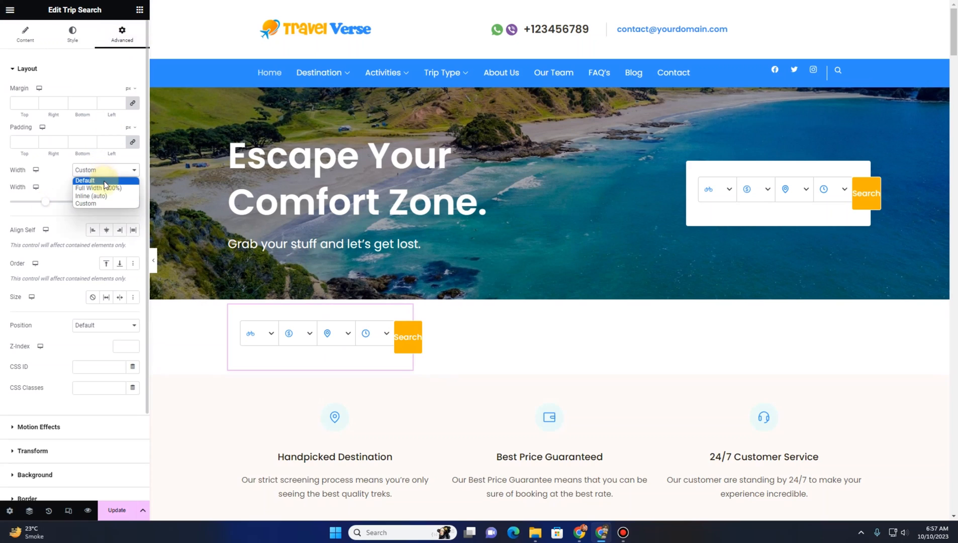
{"action": "left_click", "coordinate": [104, 182]}
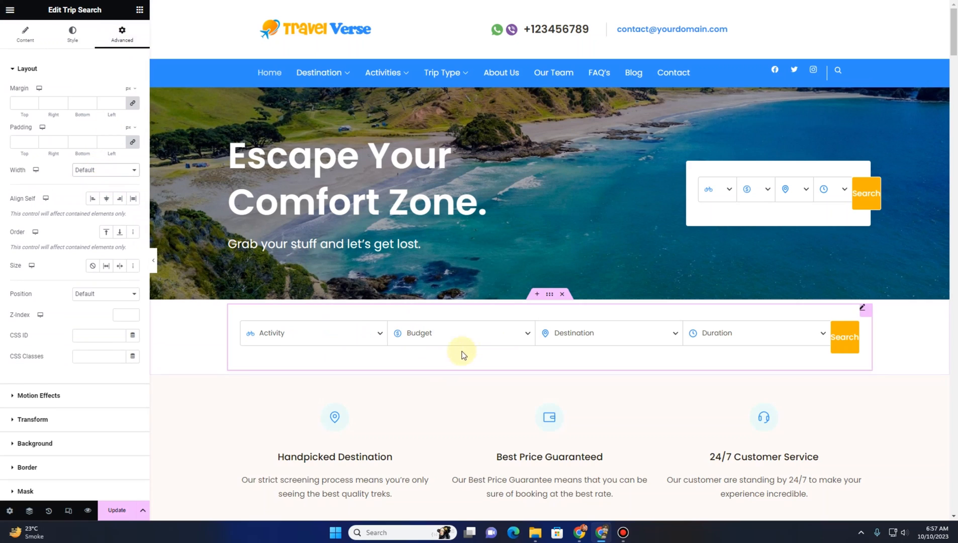
{"action": "left_click", "coordinate": [96, 170]}
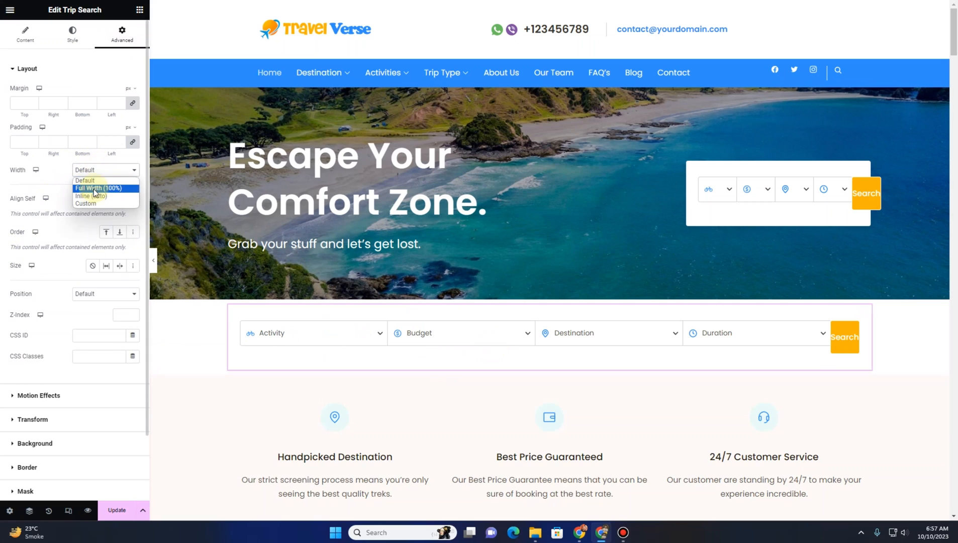
{"action": "left_click", "coordinate": [95, 188]}
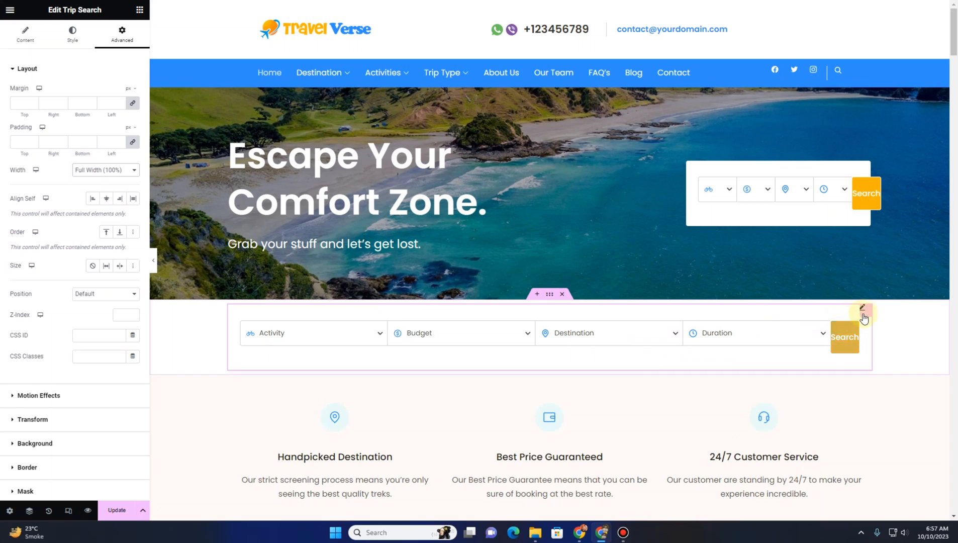
Delete the new container holding the copied trip search widget below the hero section
{"action": "left_click", "coordinate": [31, 37]}
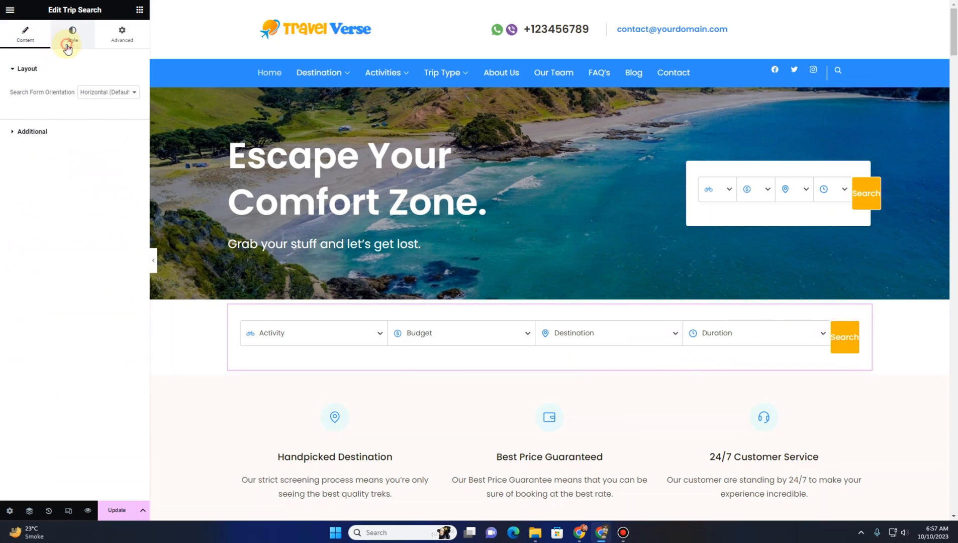
{"action": "left_click", "coordinate": [67, 45]}
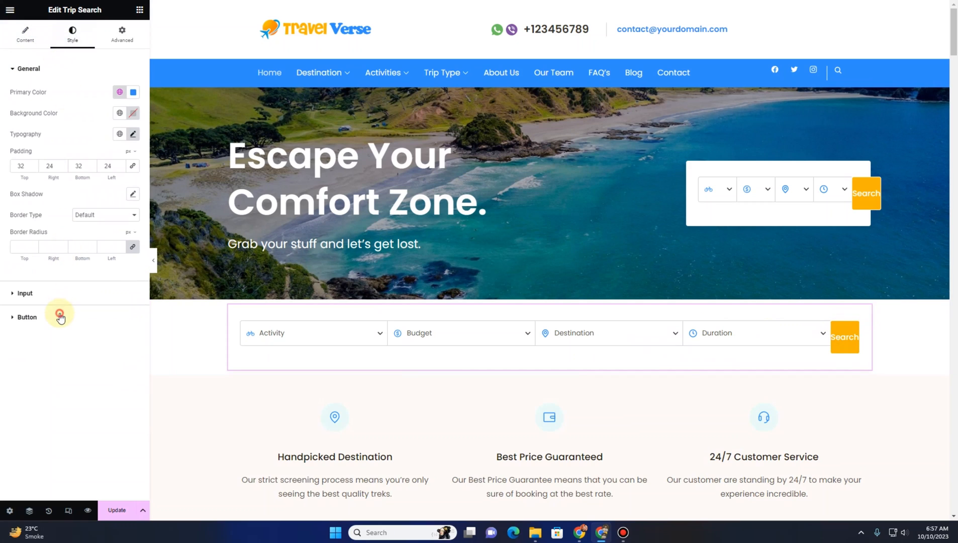
{"action": "left_click", "coordinate": [28, 317]}
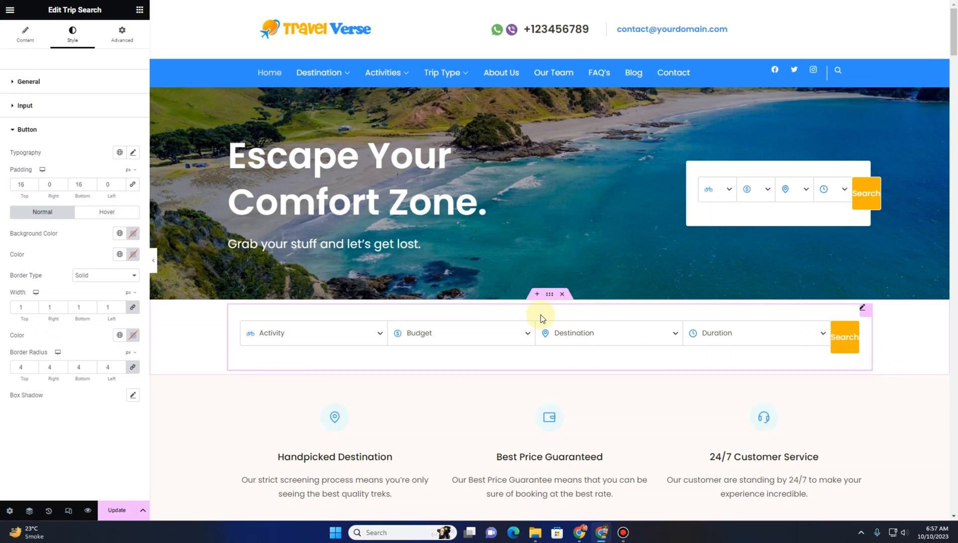
{"action": "left_click", "coordinate": [27, 105]}
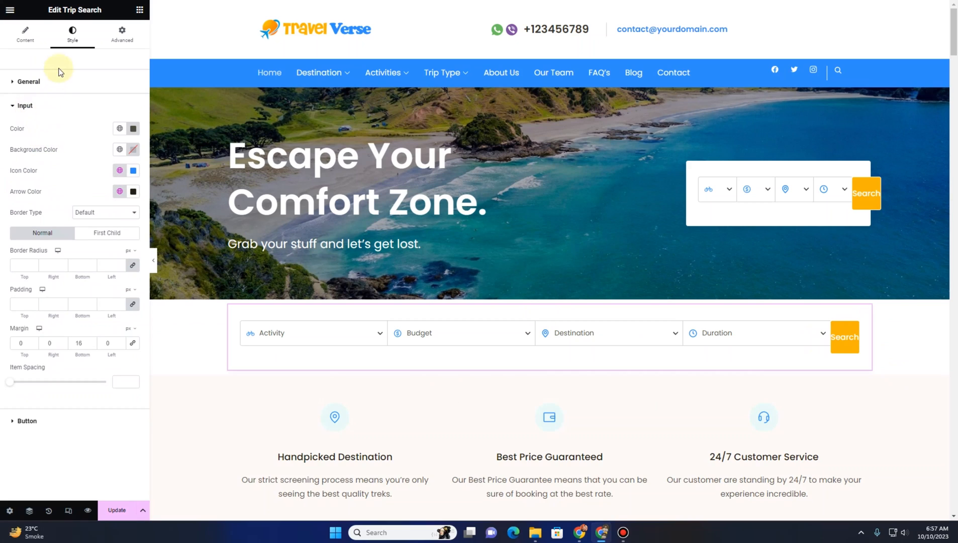
{"action": "left_click", "coordinate": [57, 86]}
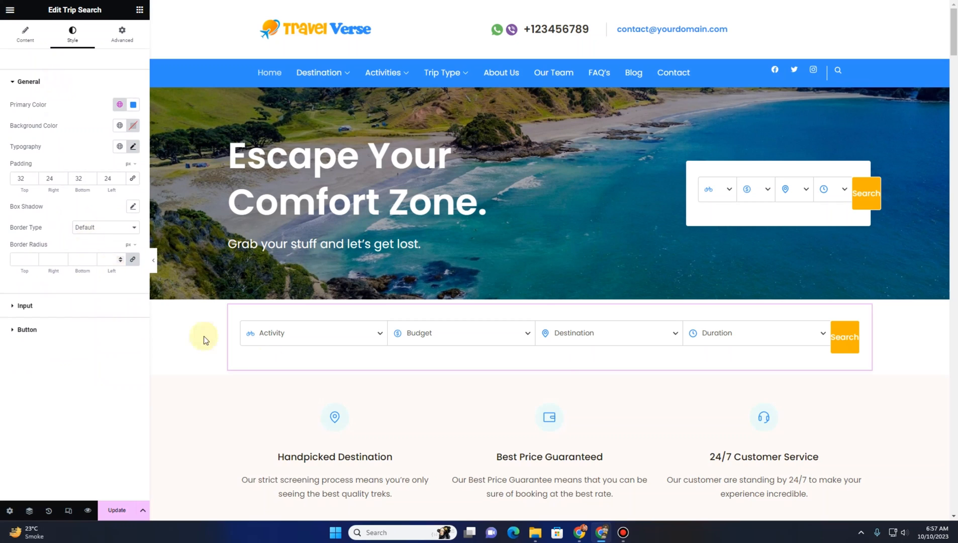
{"action": "left_click", "coordinate": [562, 296]}
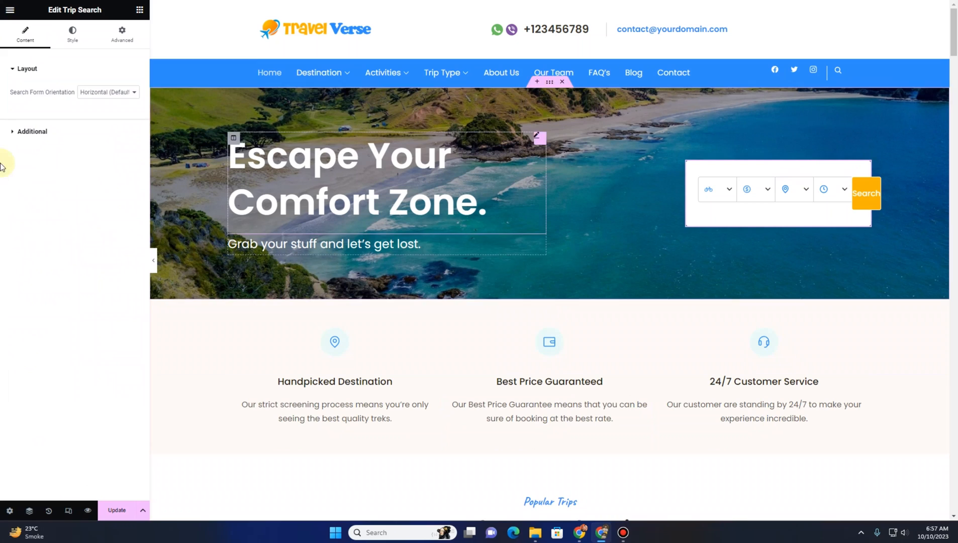
Switch the hero trip search form's orientation to Vertical and update the page
{"action": "left_click", "coordinate": [99, 92]}
{"action": "left_click", "coordinate": [99, 103]}
{"action": "left_click", "coordinate": [101, 94]}
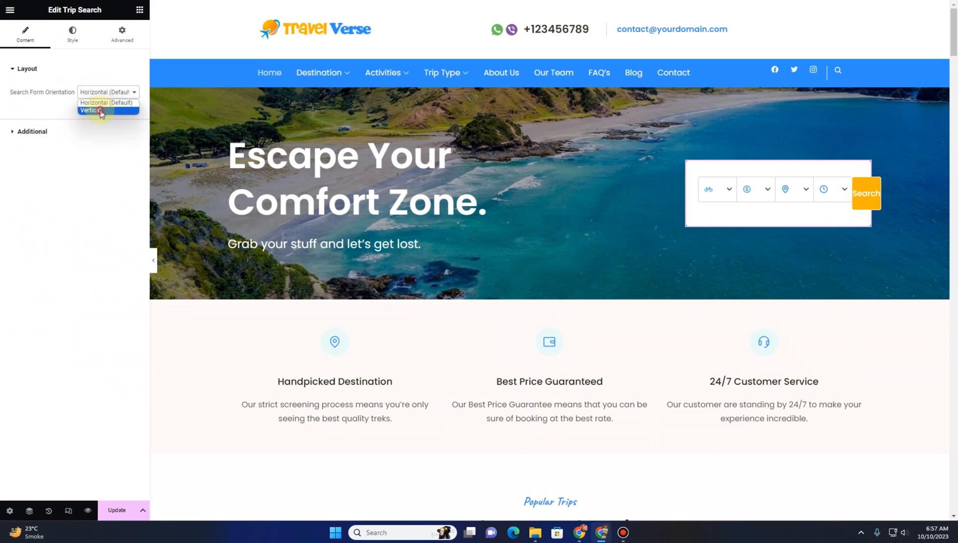
{"action": "left_click", "coordinate": [99, 110]}
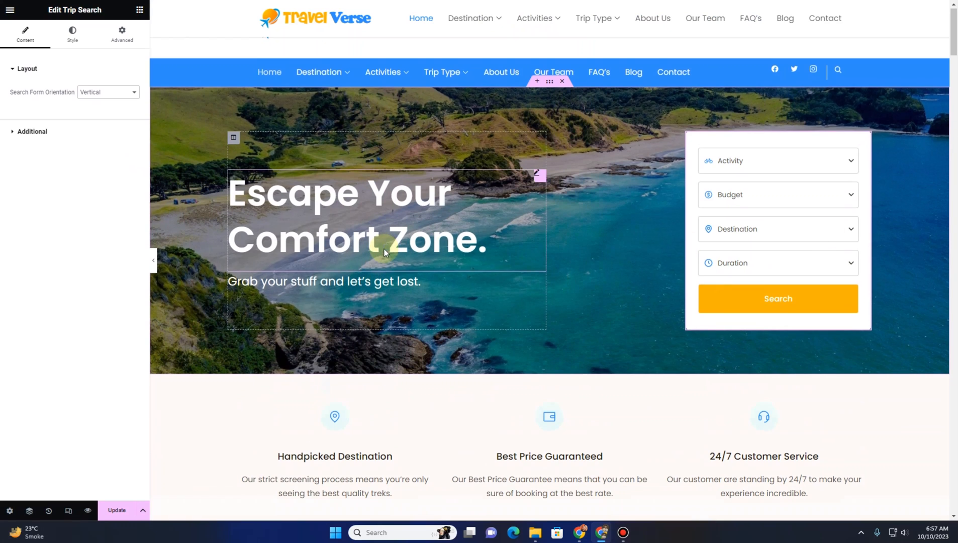
{"action": "scroll", "coordinate": [384, 248], "scroll_direction": "down", "scroll_amount": 3}
{"action": "left_click", "coordinate": [116, 509]}
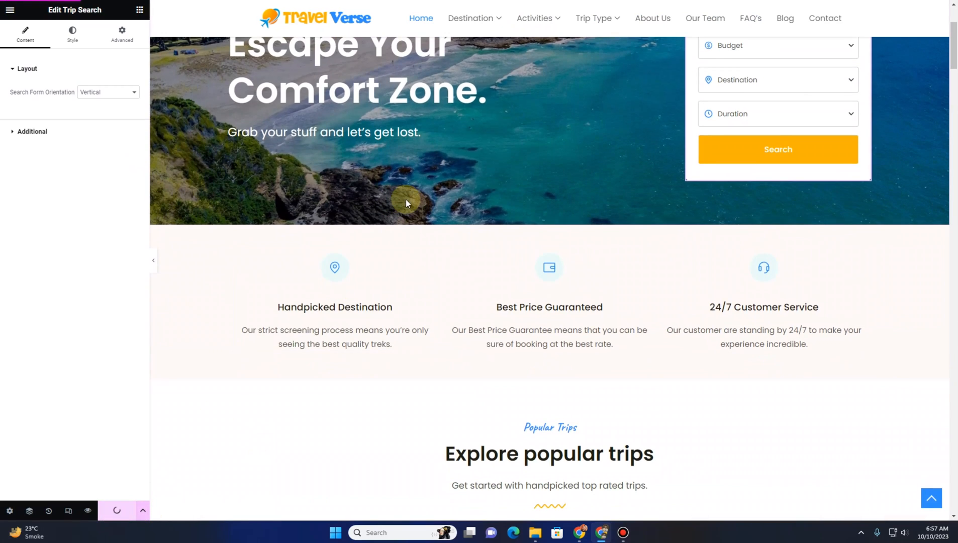
Replace the Handpicked Destination icon box's icon with a map marker icon from the icon library
{"action": "scroll", "coordinate": [405, 203], "scroll_direction": "down", "scroll_amount": 1}
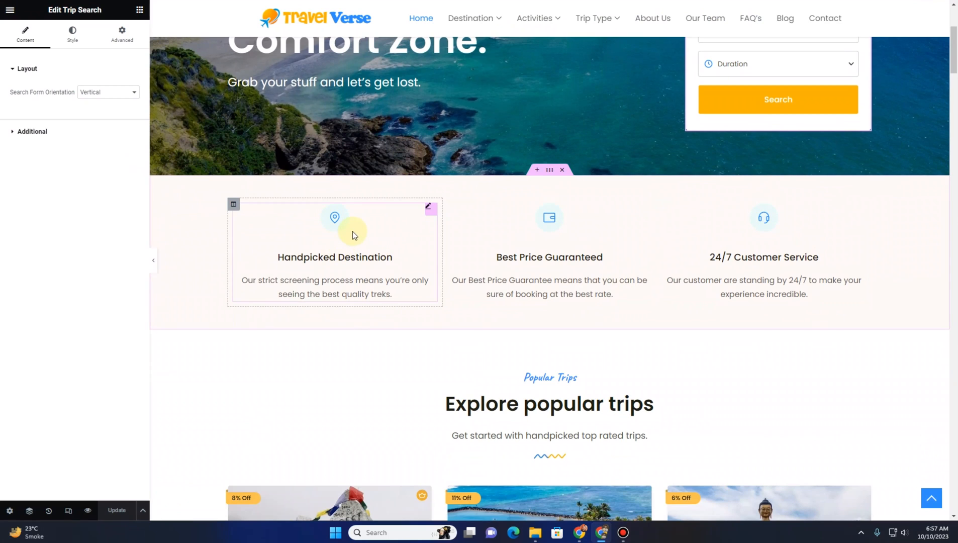
{"action": "left_click", "coordinate": [353, 231]}
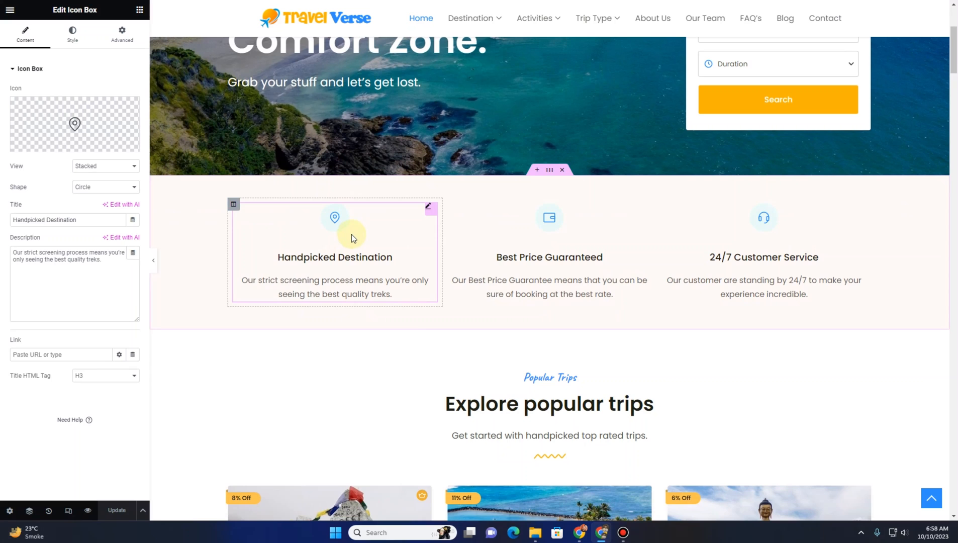
{"action": "left_click", "coordinate": [74, 123]}
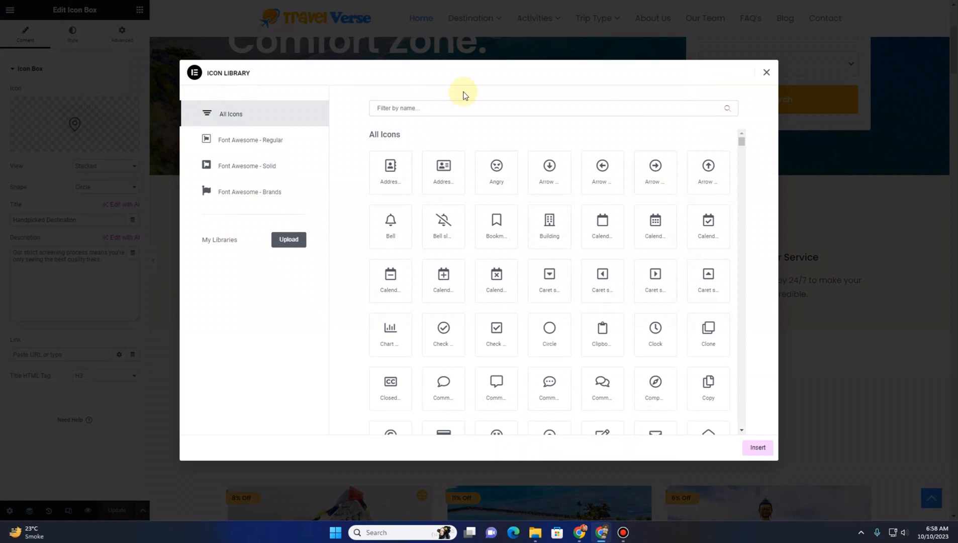
{"action": "scroll", "coordinate": [491, 211], "scroll_direction": "down", "scroll_amount": 3}
{"action": "left_click", "coordinate": [444, 108]}
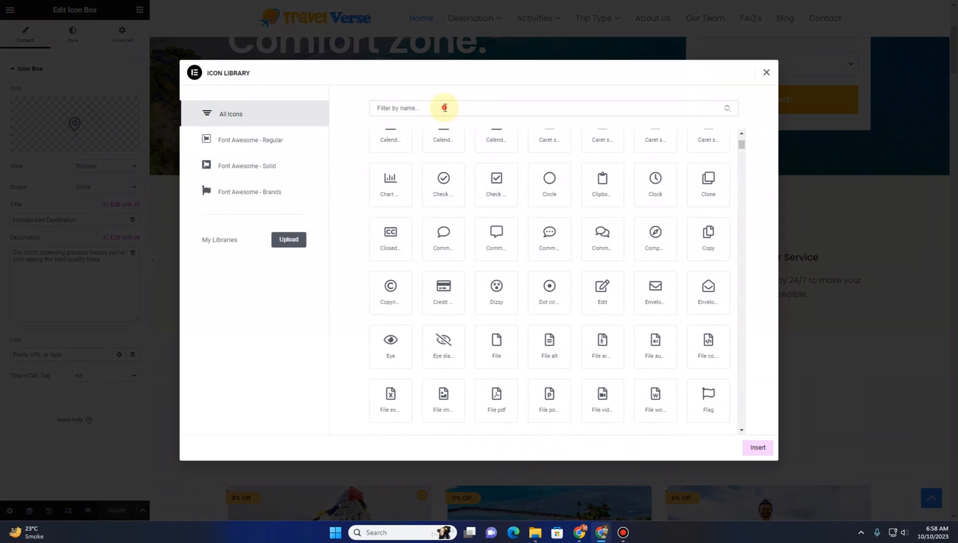
{"action": "type", "text": "marker"}
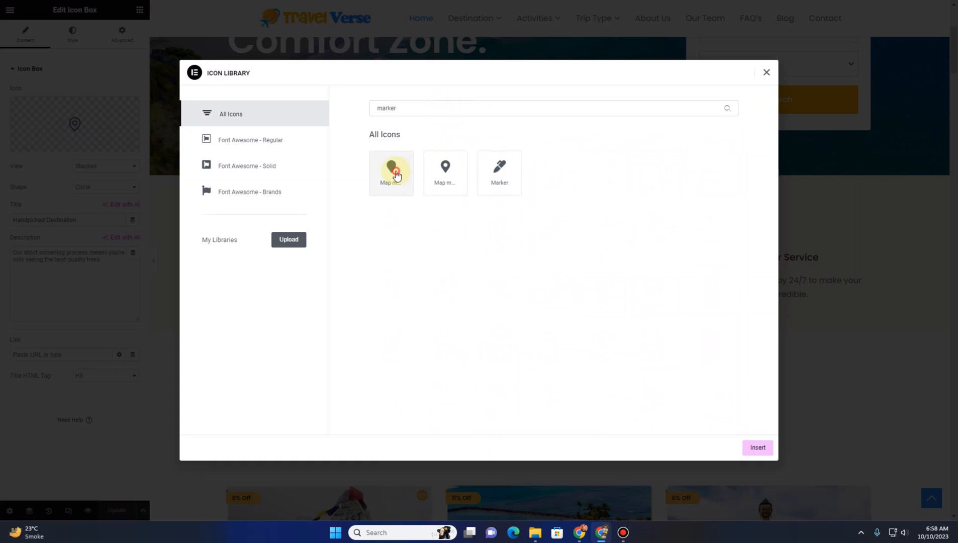
{"action": "left_click", "coordinate": [445, 170]}
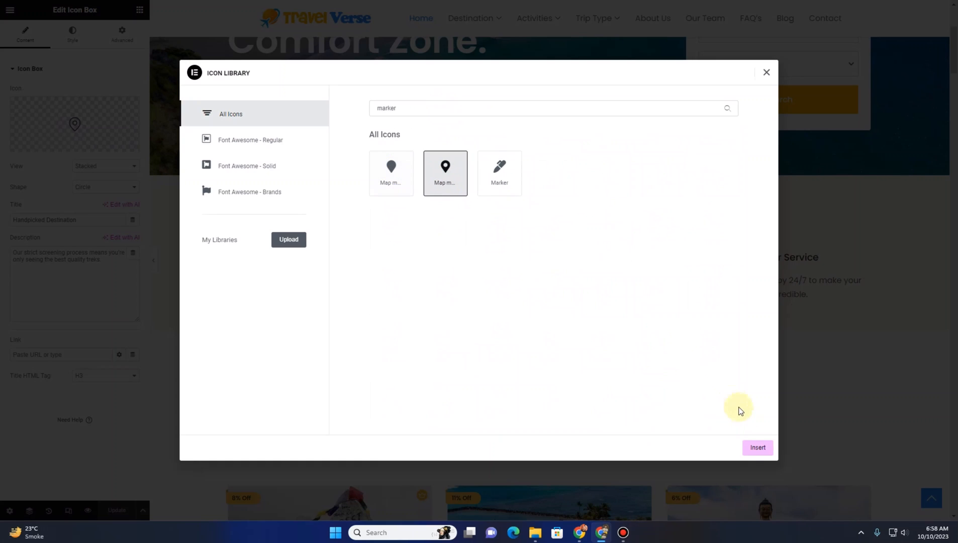
{"action": "left_click", "coordinate": [753, 448]}
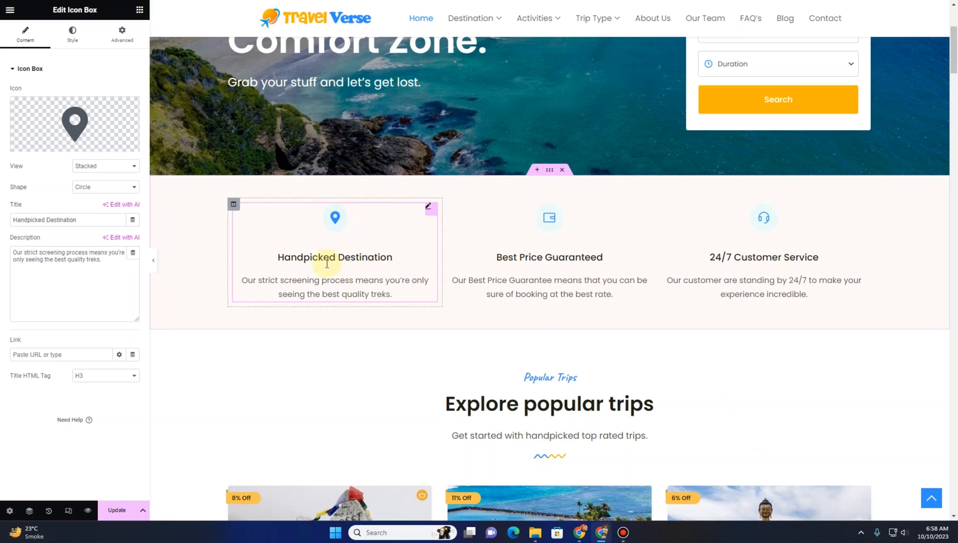
Pick the site's blue with the color picker extension and copy its hex code 2D8DFF
{"action": "scroll", "coordinate": [326, 261], "scroll_direction": "up", "scroll_amount": 4}
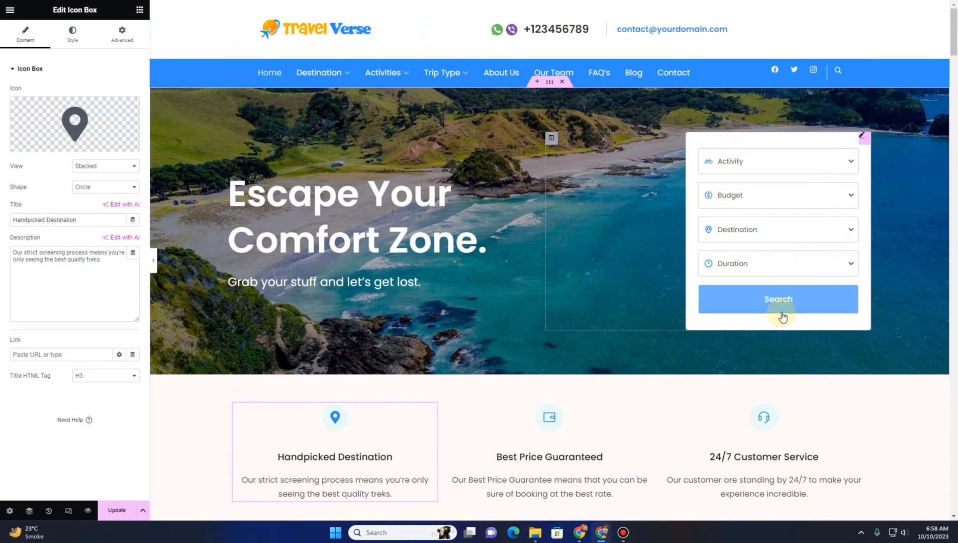
{"action": "left_click", "coordinate": [862, 136]}
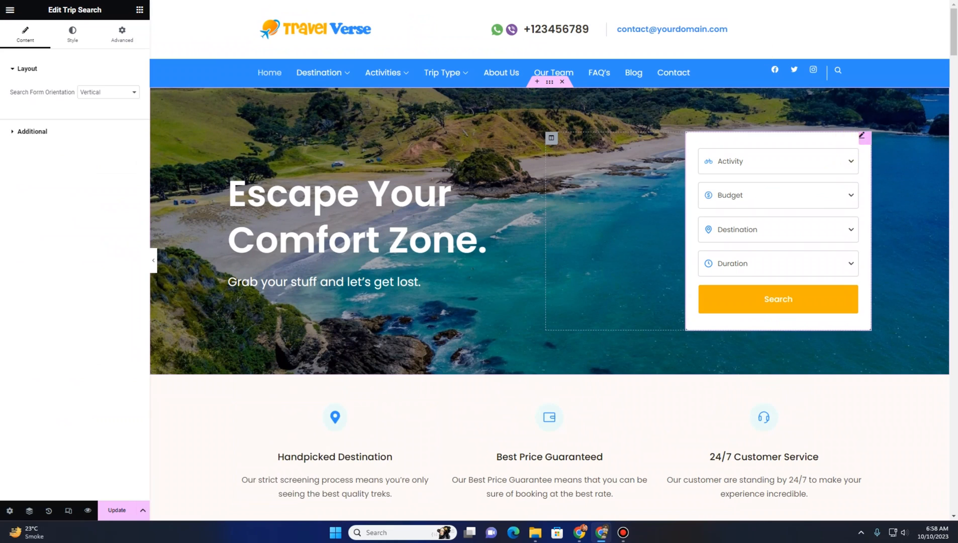
{"action": "left_click", "coordinate": [754, 0]}
{"action": "left_click", "coordinate": [692, 36]}
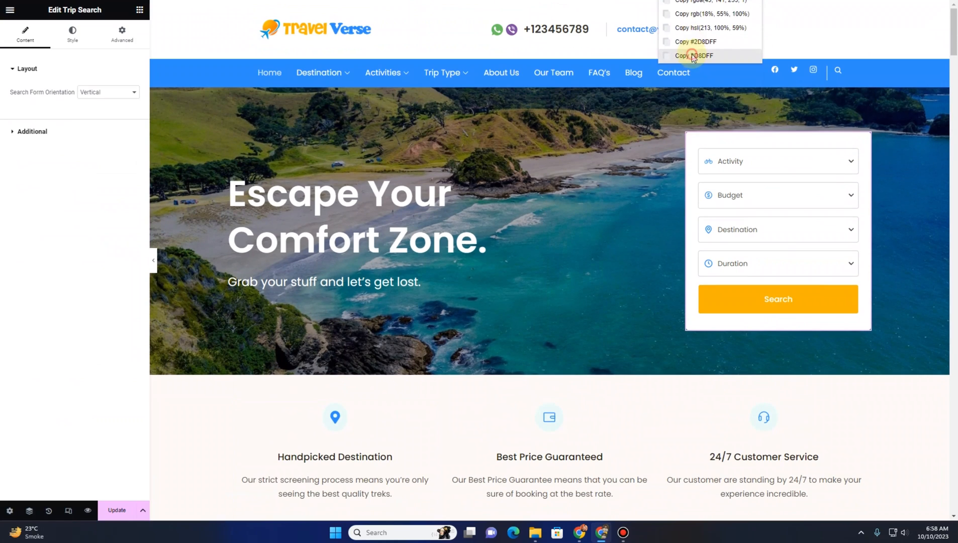
{"action": "left_click", "coordinate": [693, 56]}
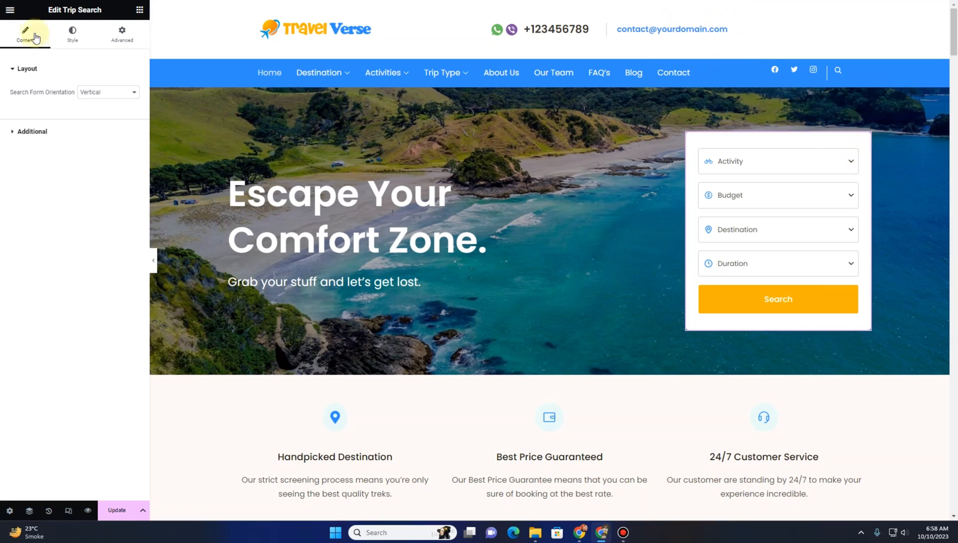
Set the hero search button's hover background color to 2D8DFF
{"action": "left_click", "coordinate": [72, 34]}
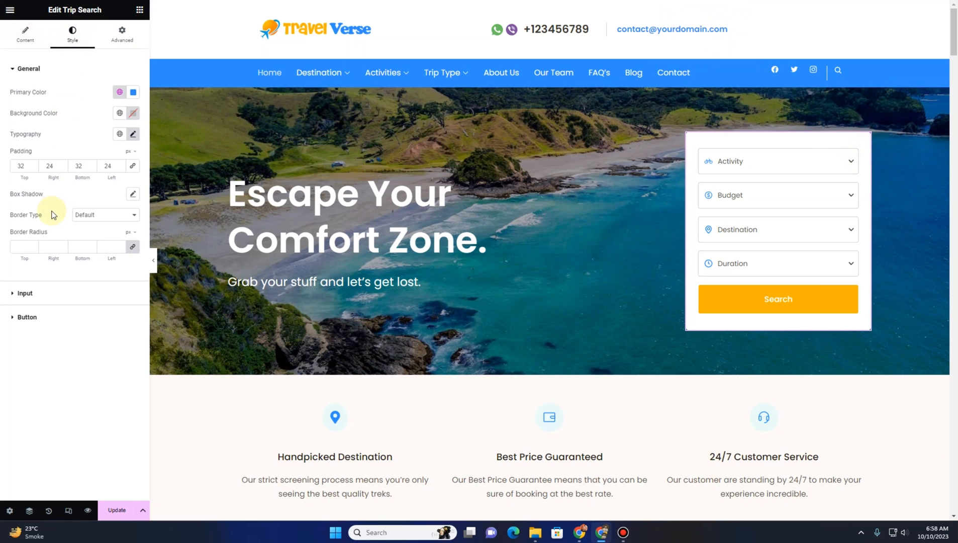
{"action": "left_click", "coordinate": [136, 94]}
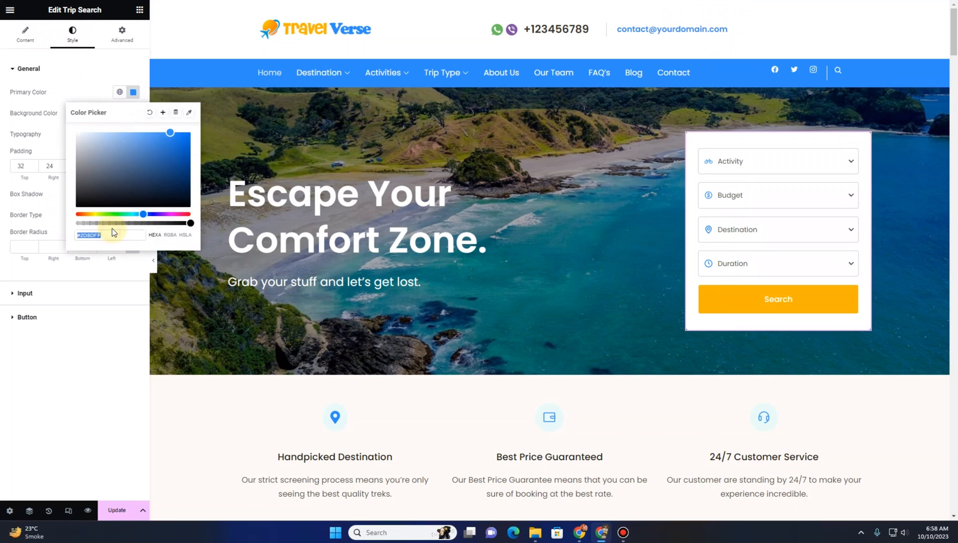
{"action": "left_click", "coordinate": [60, 131]}
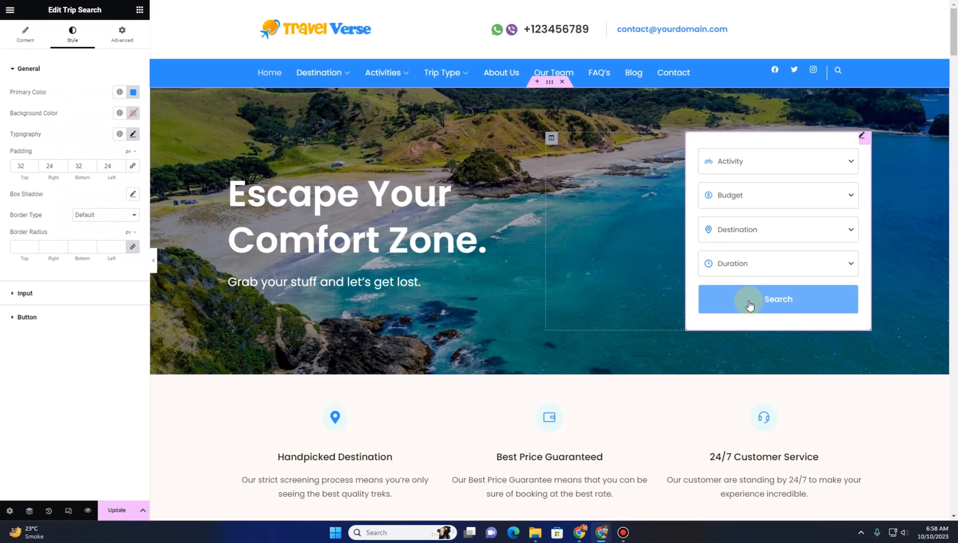
{"action": "left_click", "coordinate": [27, 317]}
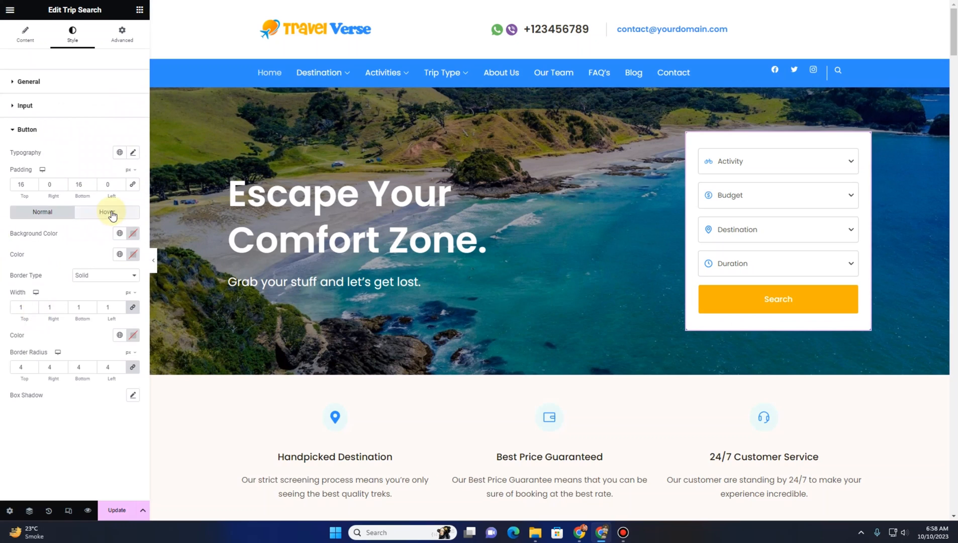
{"action": "left_click", "coordinate": [111, 213]}
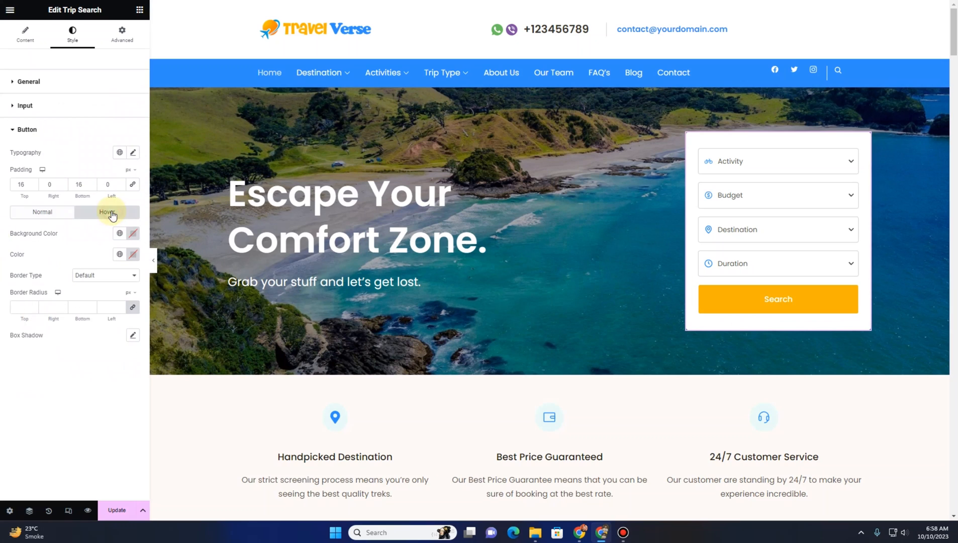
{"action": "left_click", "coordinate": [133, 238]}
{"action": "key", "text": "ctrl+v"}
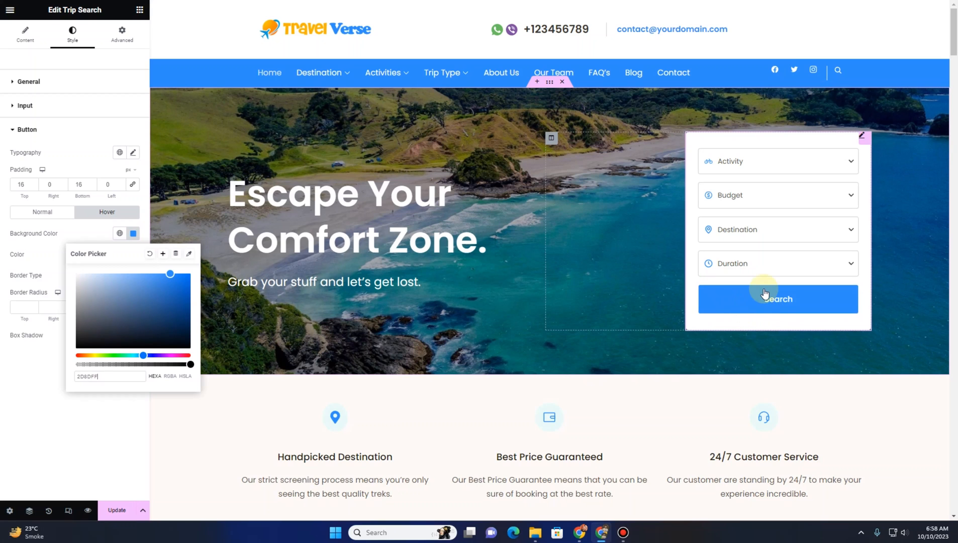
{"action": "left_click", "coordinate": [8, 265]}
{"action": "left_click", "coordinate": [30, 212]}
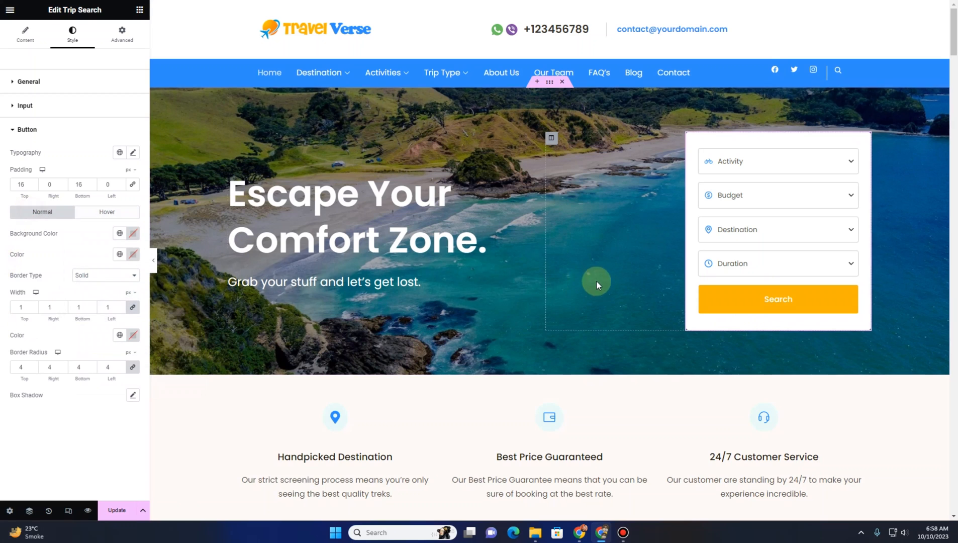
{"action": "scroll", "coordinate": [596, 285], "scroll_direction": "down", "scroll_amount": 5}
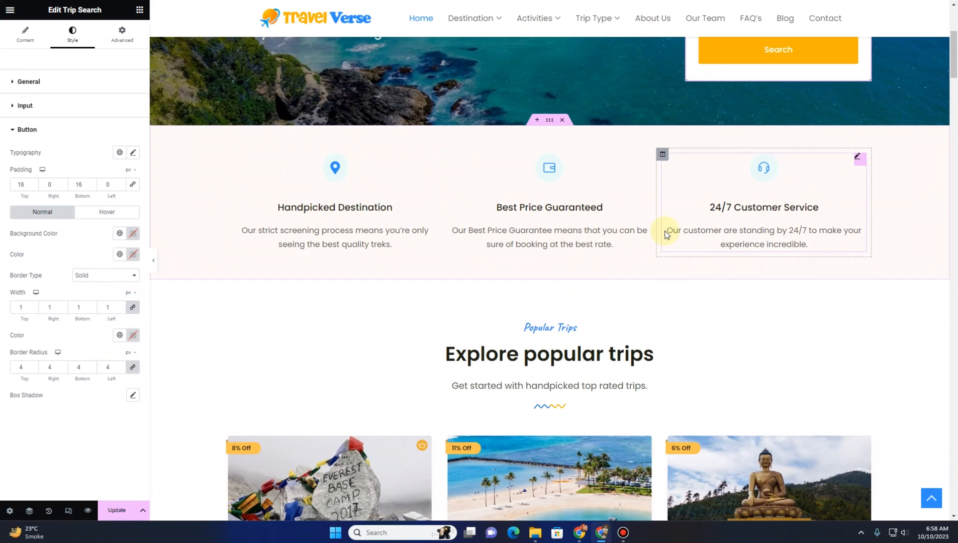
{"action": "left_click", "coordinate": [544, 195]}
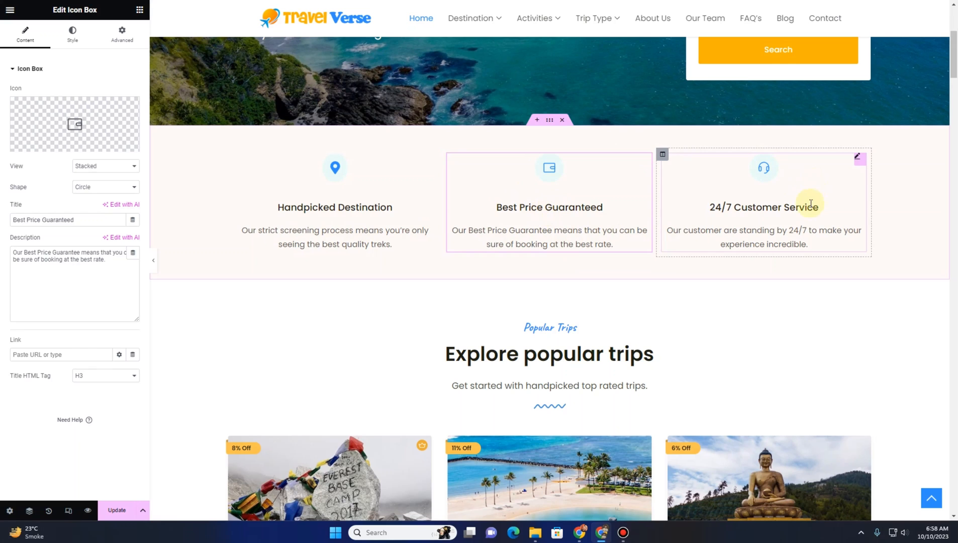
{"action": "mouse_move", "coordinate": [79, 115]}
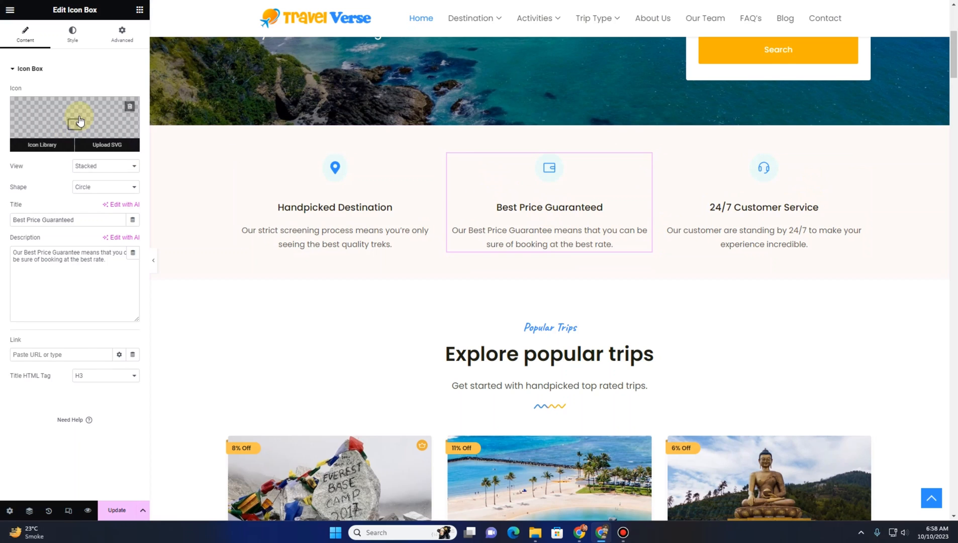
{"action": "left_click", "coordinate": [79, 120]}
{"action": "left_click", "coordinate": [765, 71]}
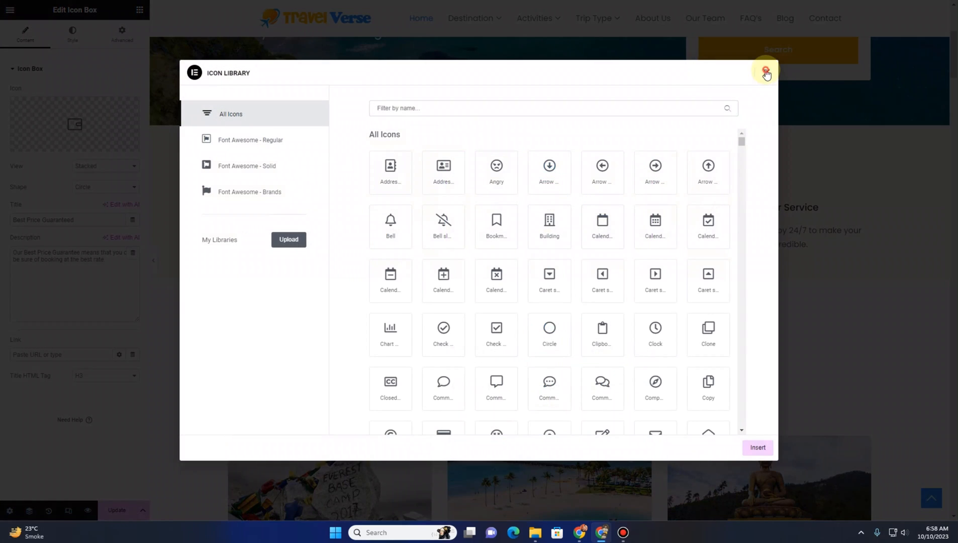
Change the Best Price Guaranteed icon box's title to Insert your own title here
{"action": "left_click_drag", "start_coordinate": [91, 221], "coordinate": [4, 224]}
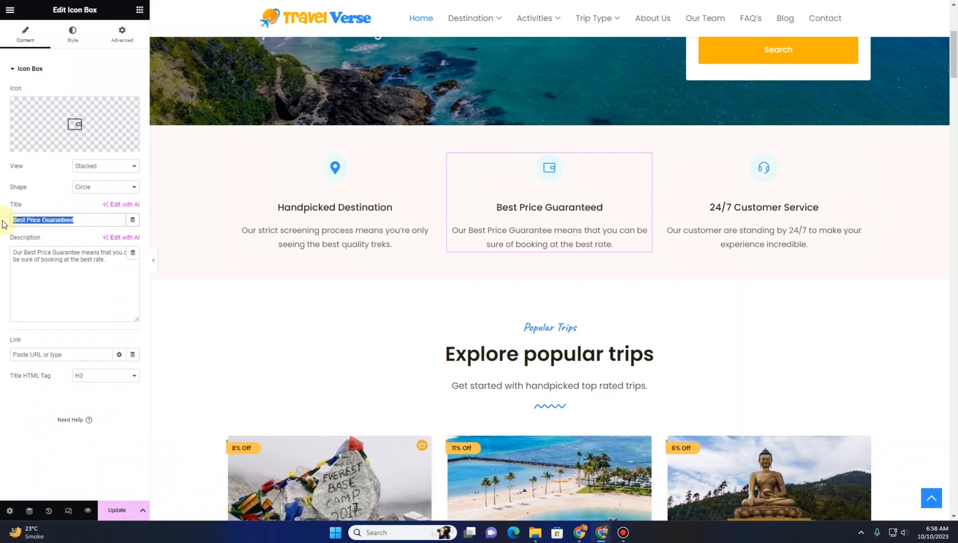
{"action": "type", "text": "Insert"}
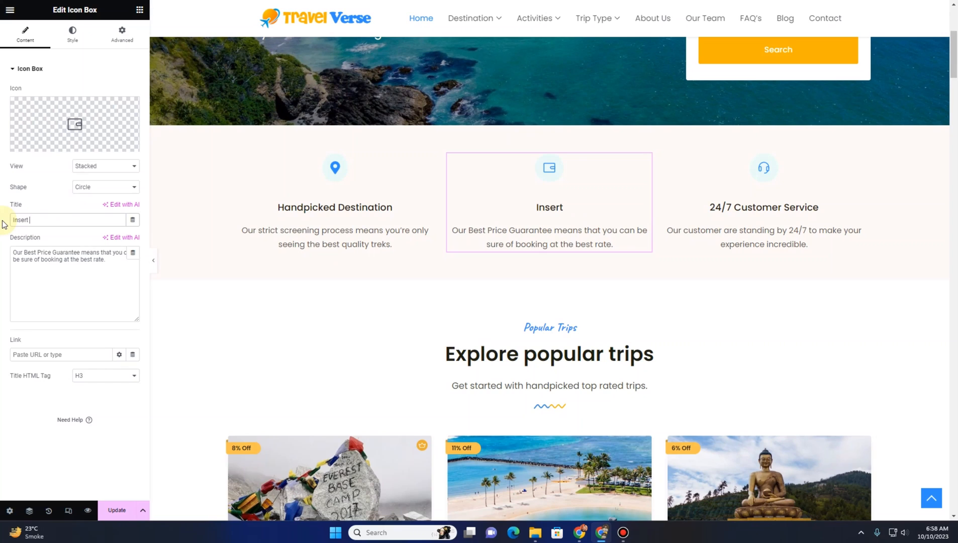
{"action": "type", "text": " your own title "}
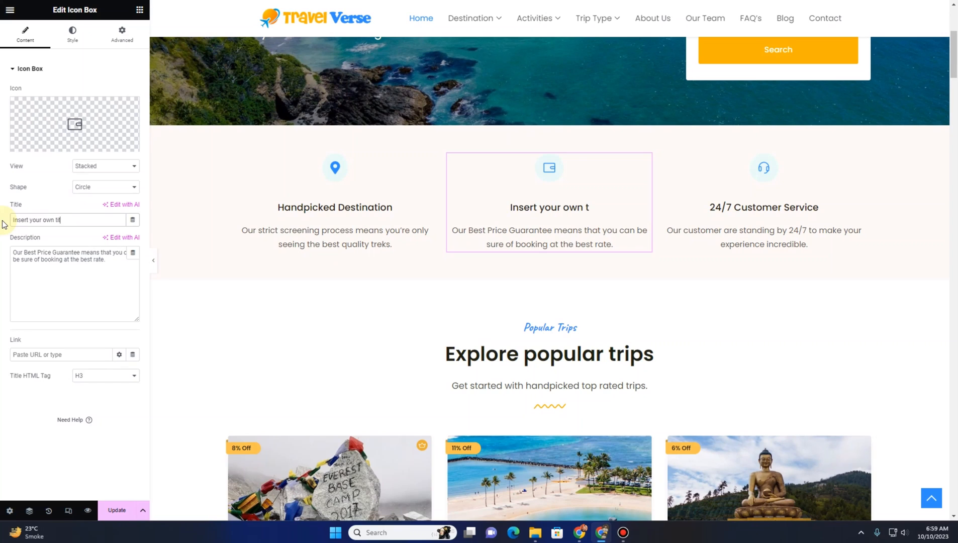
{"action": "type", "text": "here"}
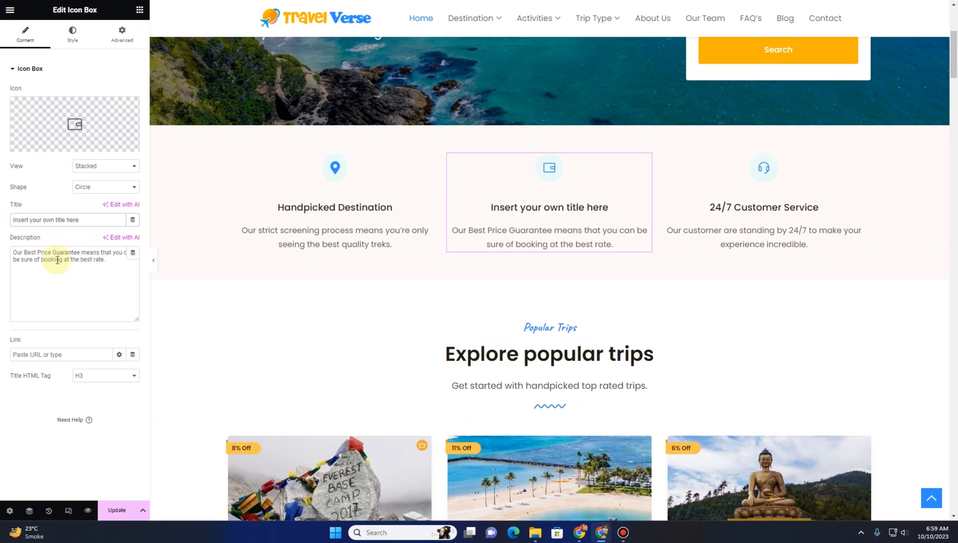
Replace the Best Price Guaranteed box's description with insert the description here, then undo the description and title edits
{"action": "triple_click", "coordinate": [58, 259]}
{"action": "type", "text": "insert the descr"}
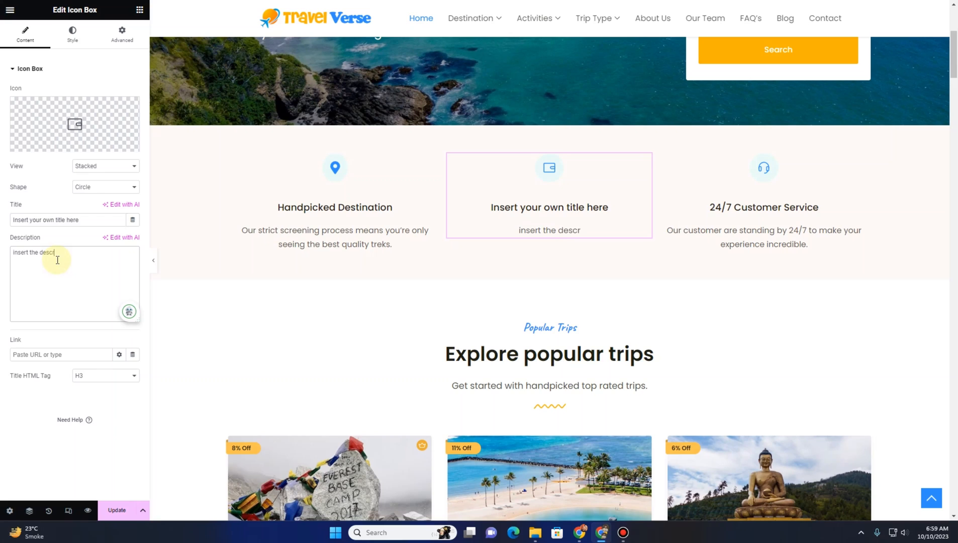
{"action": "type", "text": "iption here"}
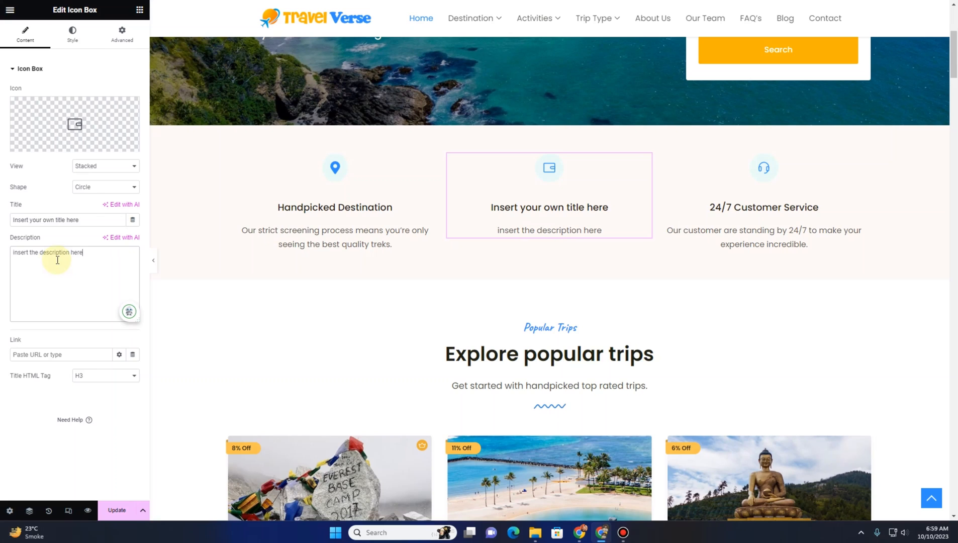
{"action": "key", "text": "BackSpace"}
{"action": "key", "text": "BackSpace"}
{"action": "key", "text": "BackSpace"}
{"action": "key", "text": "BackSpace"}
{"action": "key", "text": "BackSpace"}
{"action": "key", "text": "BackSpace"}
{"action": "key", "text": "BackSpace"}
{"action": "key", "text": "BackSpace"}
{"action": "key", "text": "BackSpace"}
{"action": "key", "text": "BackSpace"}
{"action": "key", "text": "BackSpace"}
{"action": "key", "text": "BackSpace"}
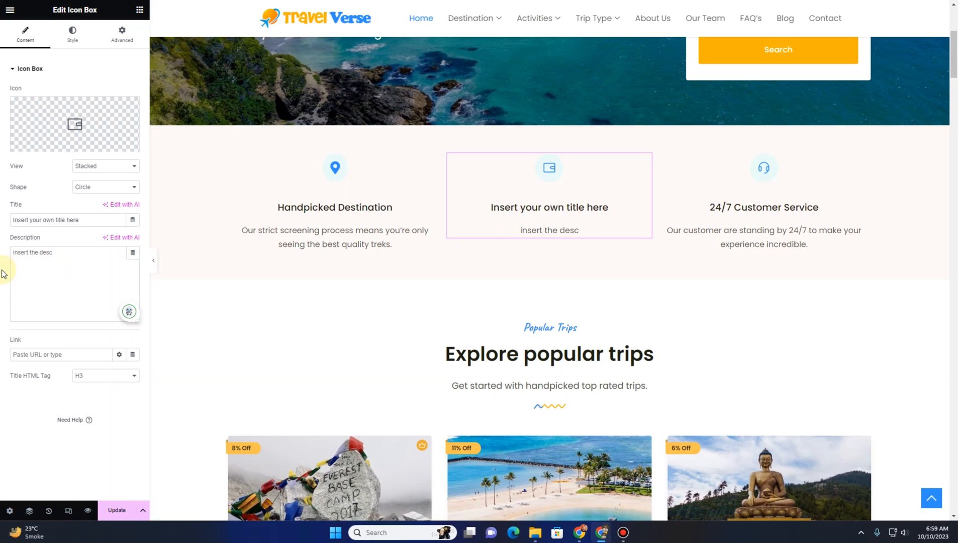
{"action": "key", "text": "ctrl+z"}
{"action": "key", "text": "ctrl+z"}
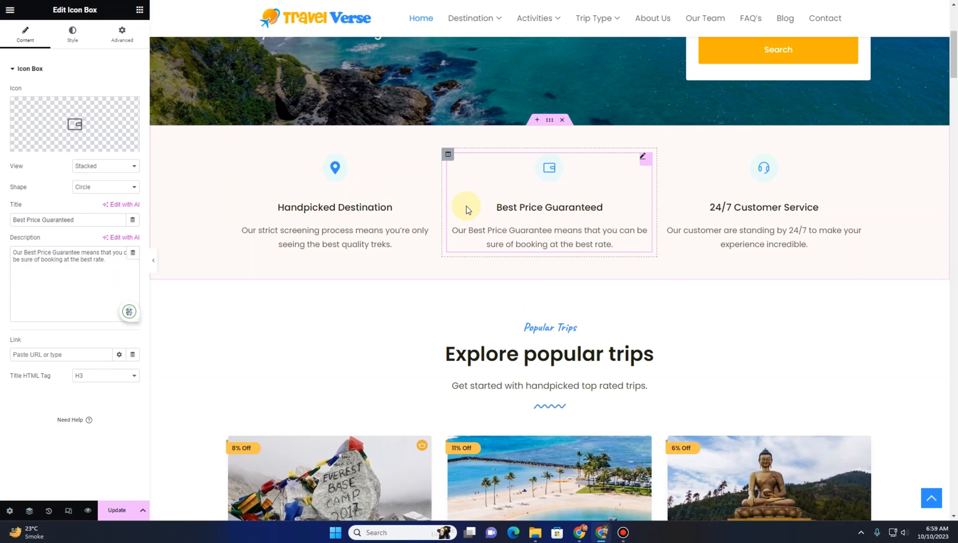
Switch the popular trips widget's card view to List, then to Slider
{"action": "scroll", "coordinate": [466, 209], "scroll_direction": "down", "scroll_amount": 4}
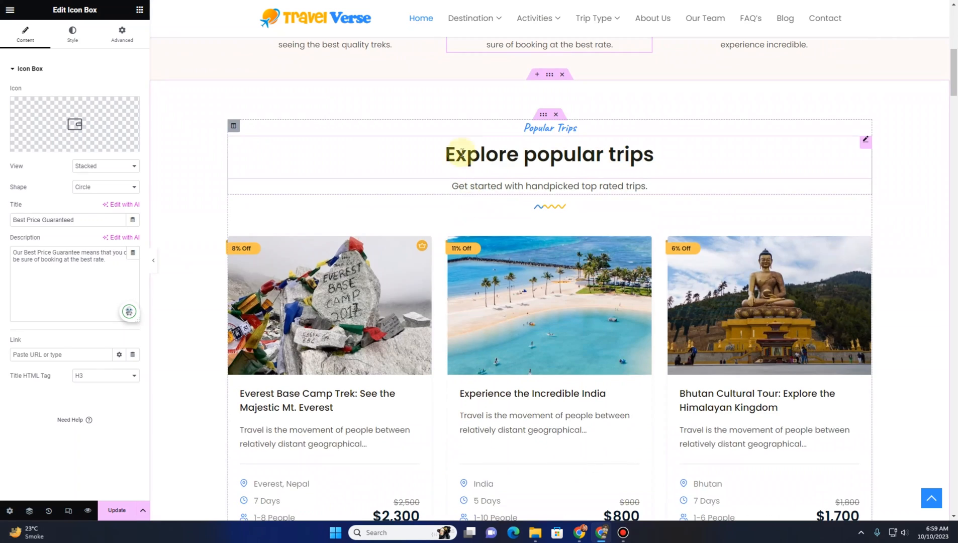
{"action": "left_click", "coordinate": [482, 132]}
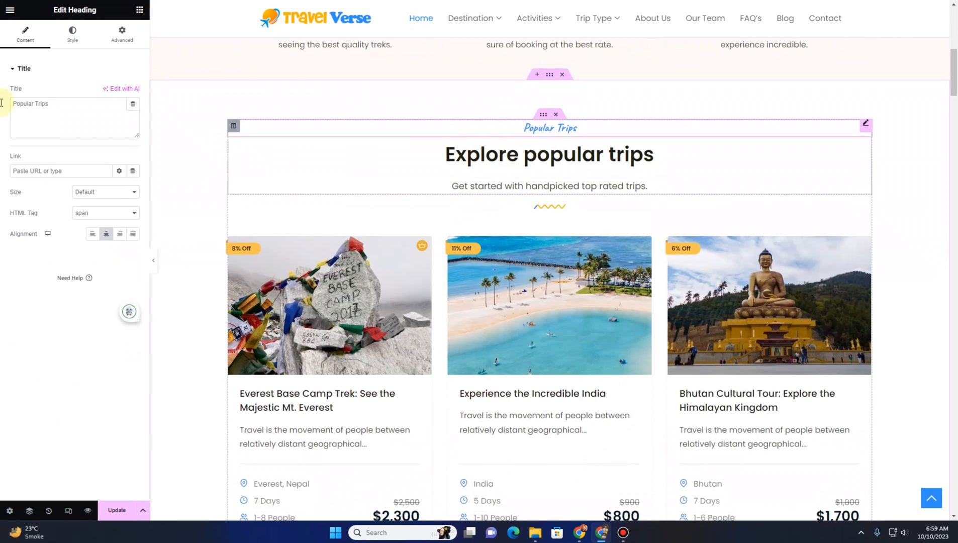
{"action": "left_click_drag", "start_coordinate": [56, 103], "coordinate": [2, 95]}
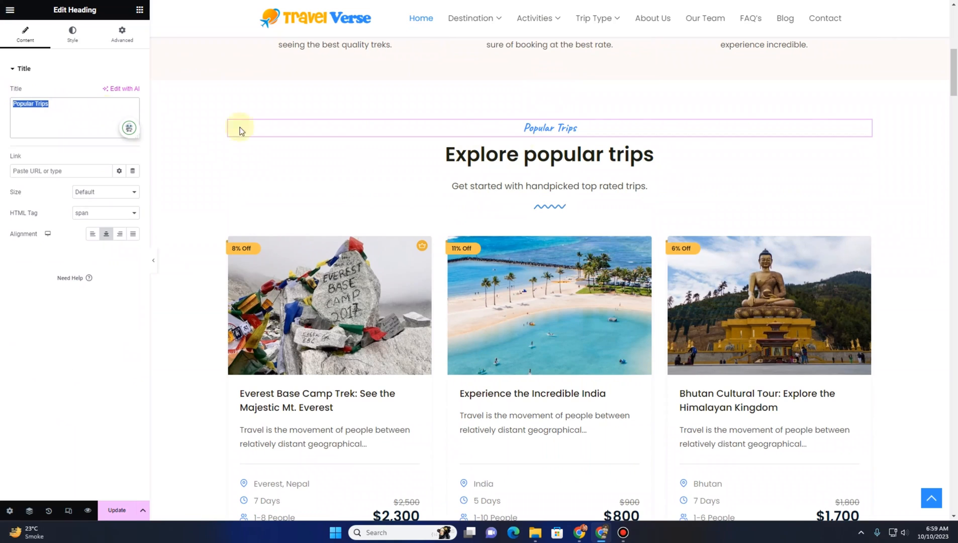
{"action": "left_click", "coordinate": [568, 165]}
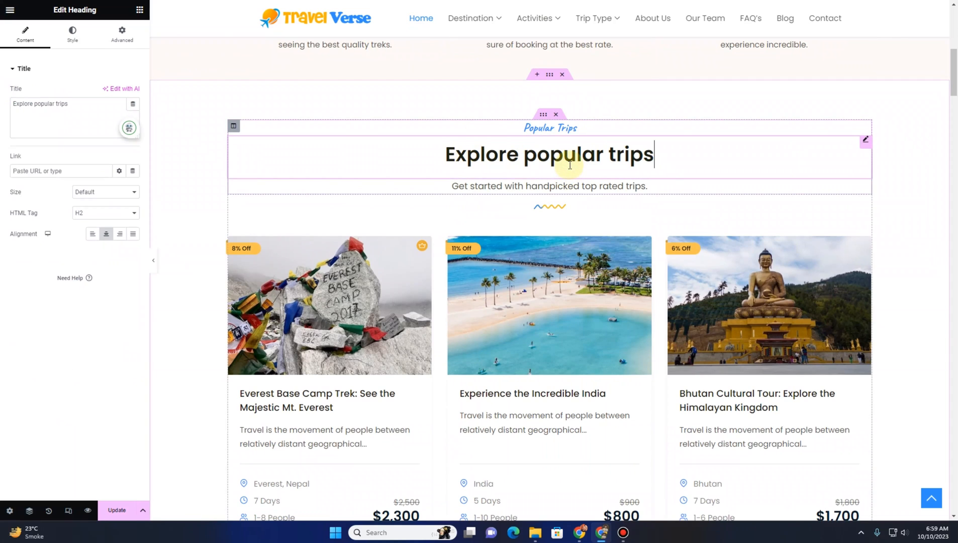
{"action": "left_click", "coordinate": [492, 185]}
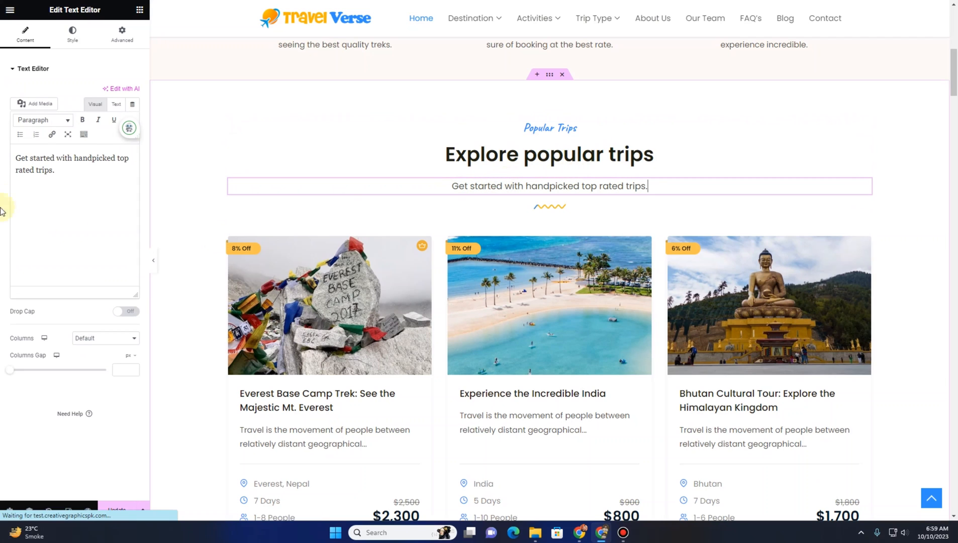
{"action": "scroll", "coordinate": [440, 155], "scroll_direction": "down", "scroll_amount": 2}
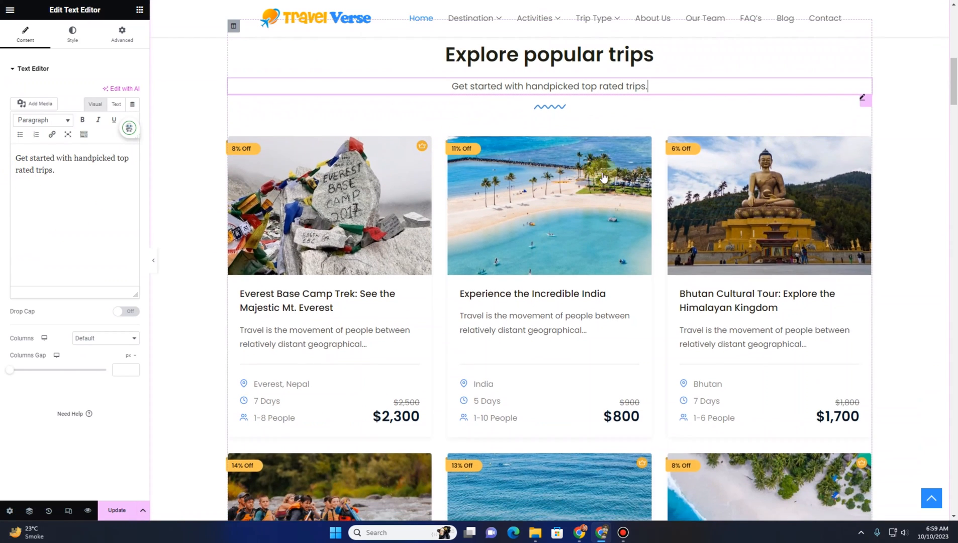
{"action": "left_click", "coordinate": [862, 105]}
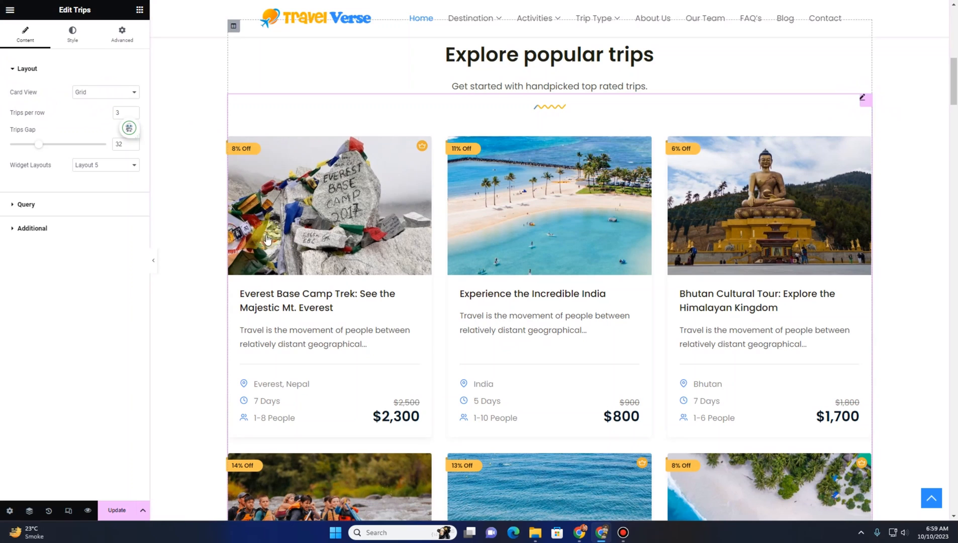
{"action": "left_click", "coordinate": [116, 93]}
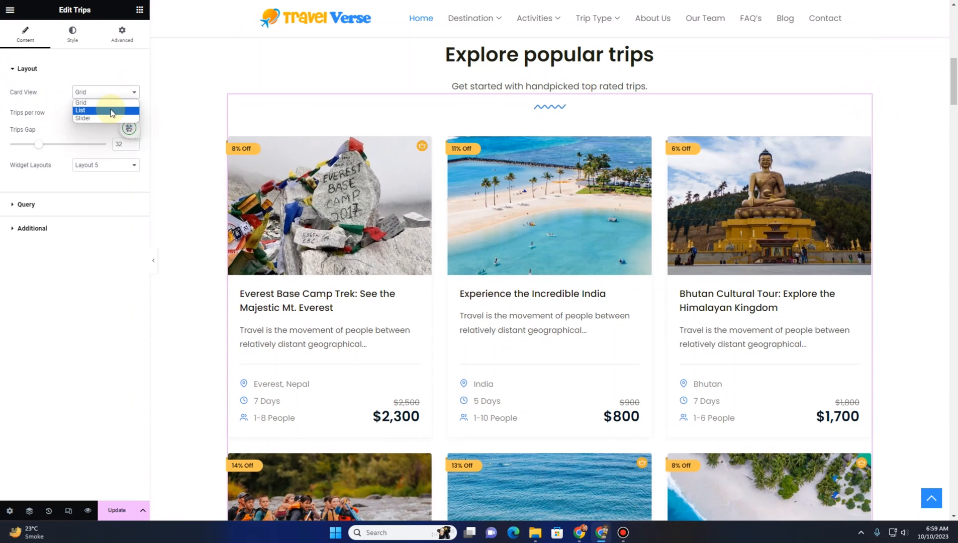
{"action": "left_click", "coordinate": [111, 111]}
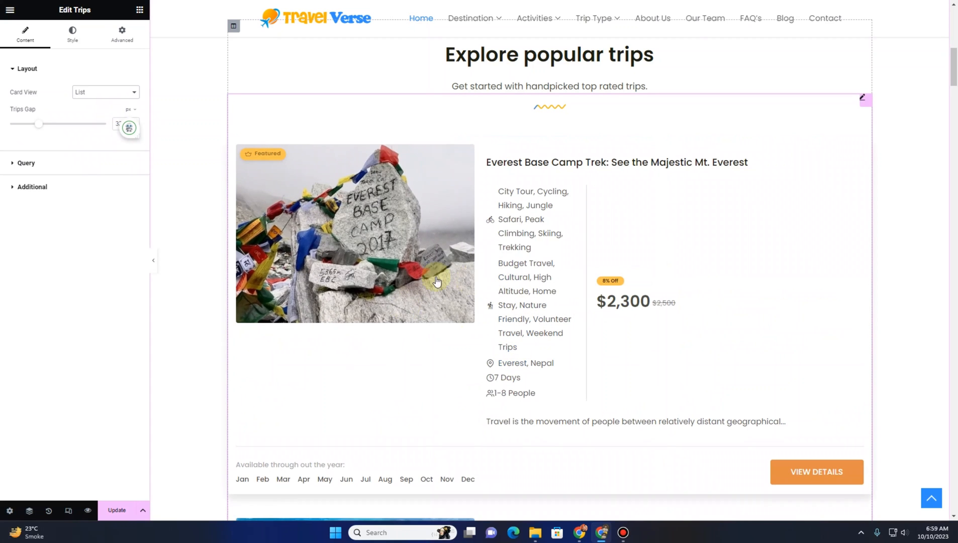
{"action": "left_click", "coordinate": [87, 92]}
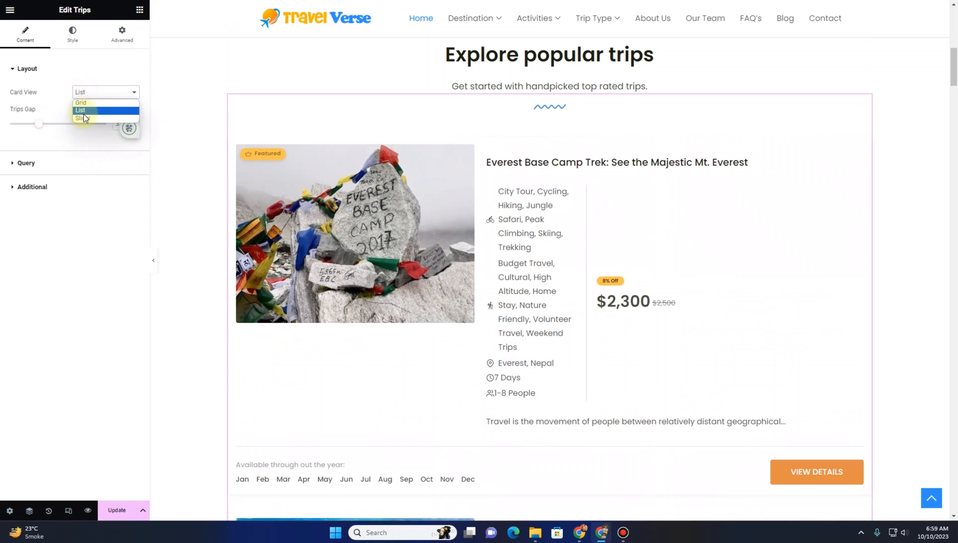
{"action": "left_click", "coordinate": [85, 117]}
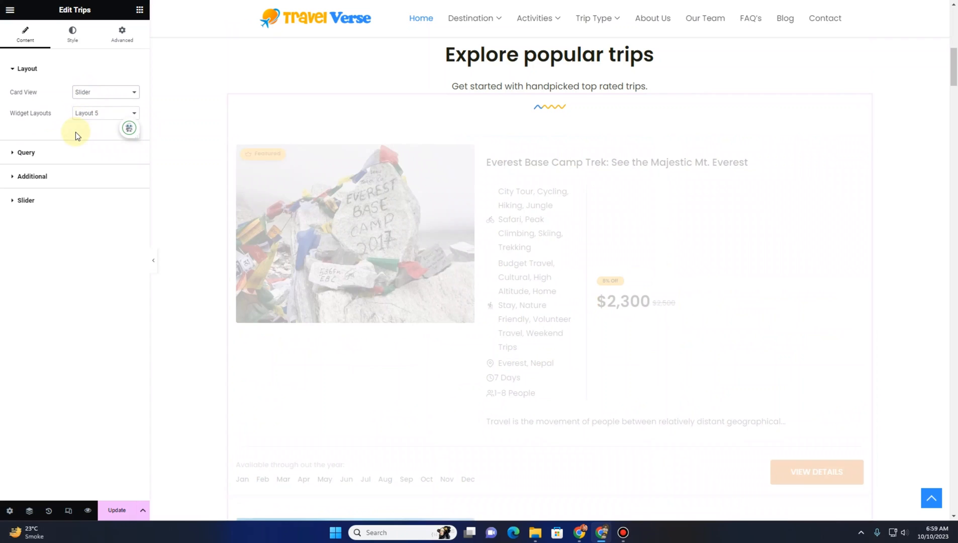
Page through the trips slider with its arrows, then open the widget's Query settings to examine the trip selection
{"action": "scroll", "coordinate": [432, 219], "scroll_direction": "down", "scroll_amount": 3}
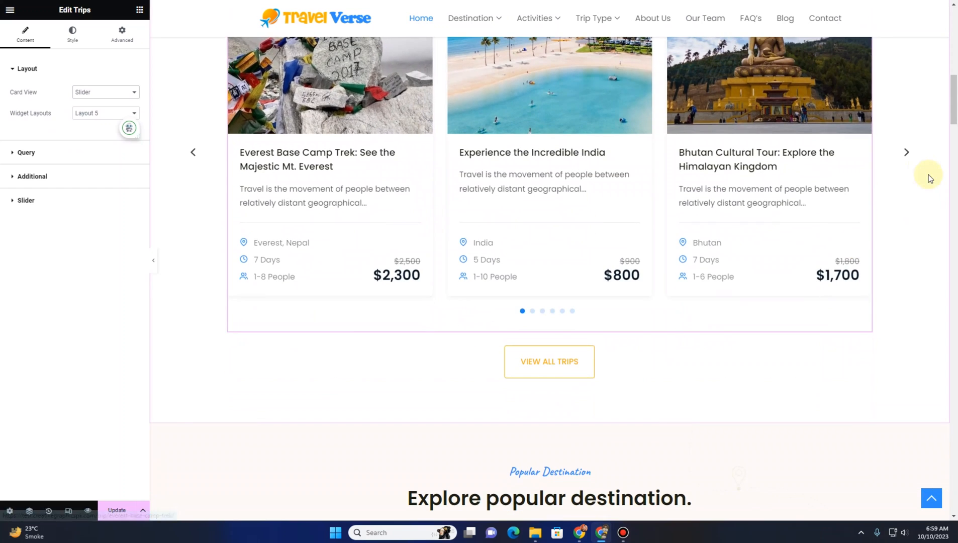
{"action": "left_click", "coordinate": [906, 152]}
{"action": "left_click", "coordinate": [906, 152]}
{"action": "scroll", "coordinate": [906, 153], "scroll_direction": "up", "scroll_amount": 3}
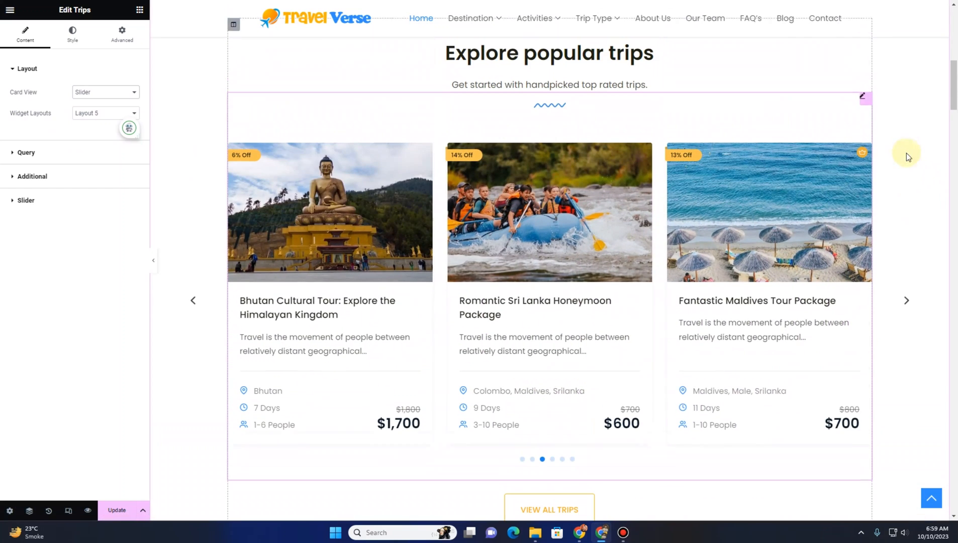
{"action": "left_click", "coordinate": [907, 300]}
{"action": "left_click", "coordinate": [907, 300]}
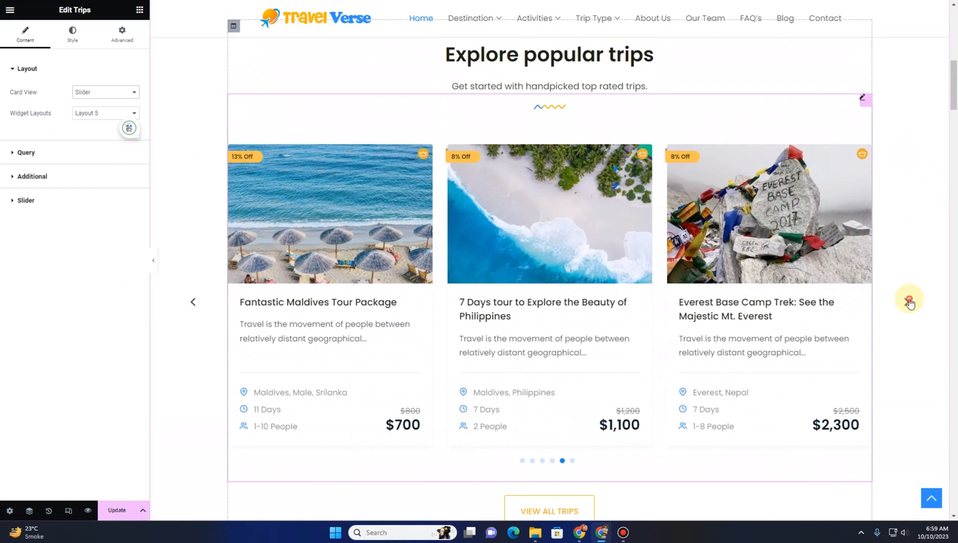
{"action": "left_click", "coordinate": [908, 300]}
{"action": "left_click", "coordinate": [909, 300]}
{"action": "scroll", "coordinate": [605, 239], "scroll_direction": "up", "scroll_amount": 7}
{"action": "scroll", "coordinate": [607, 241], "scroll_direction": "down", "scroll_amount": 3}
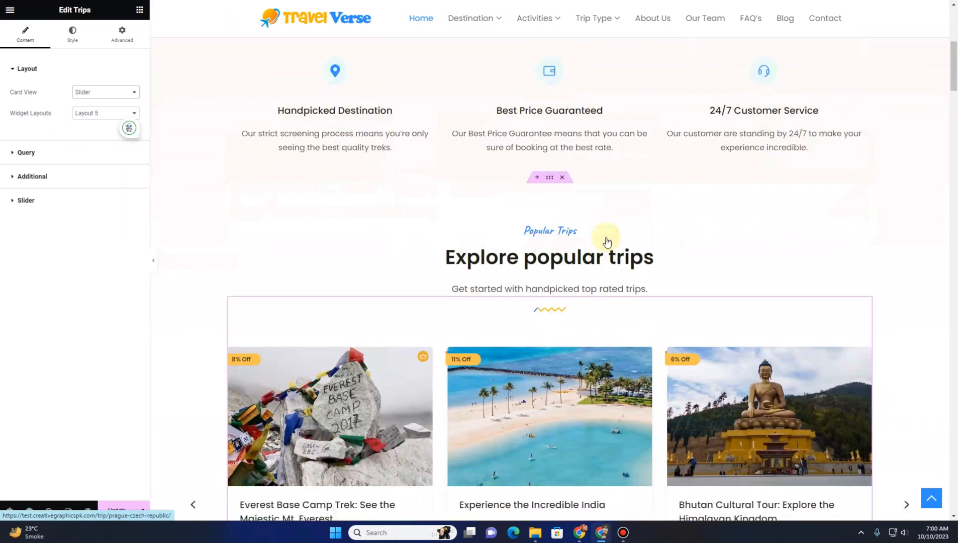
{"action": "scroll", "coordinate": [607, 241], "scroll_direction": "down", "scroll_amount": 4}
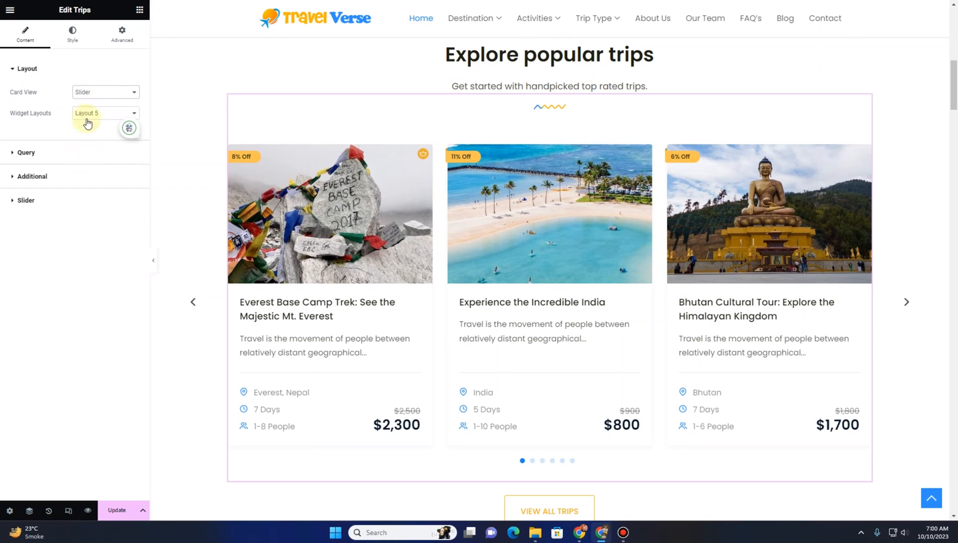
{"action": "left_click", "coordinate": [26, 153]}
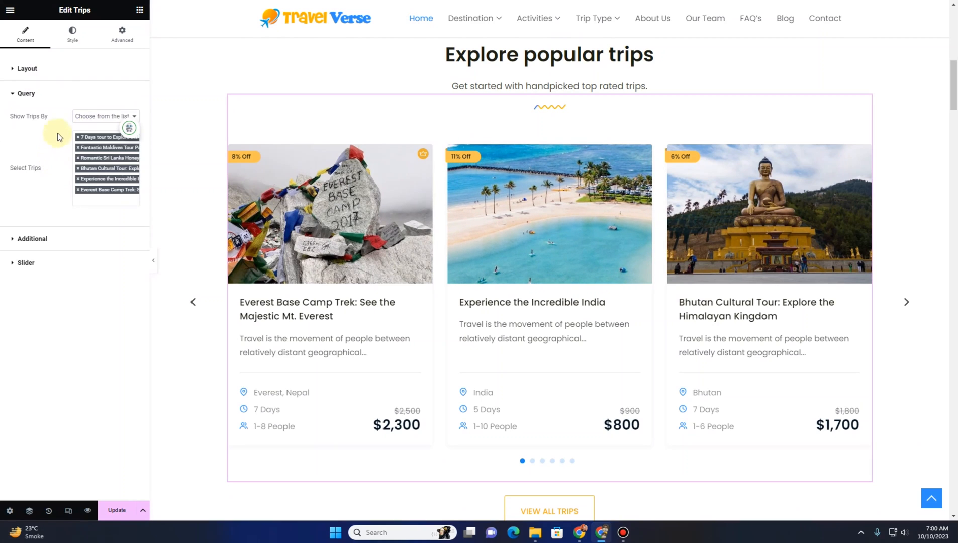
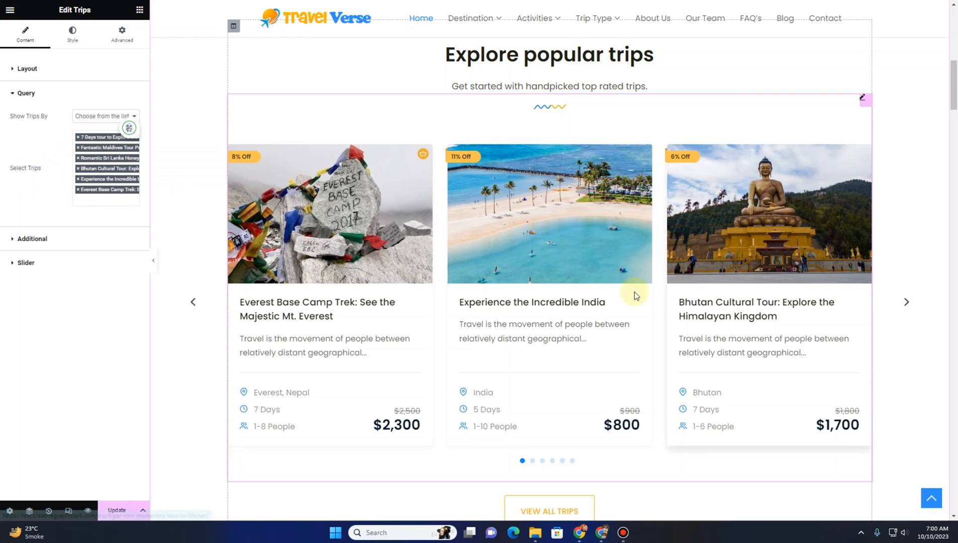
Expand the trips widget's Additional settings and toggle the trip title off and back on
{"action": "left_click", "coordinate": [32, 238]}
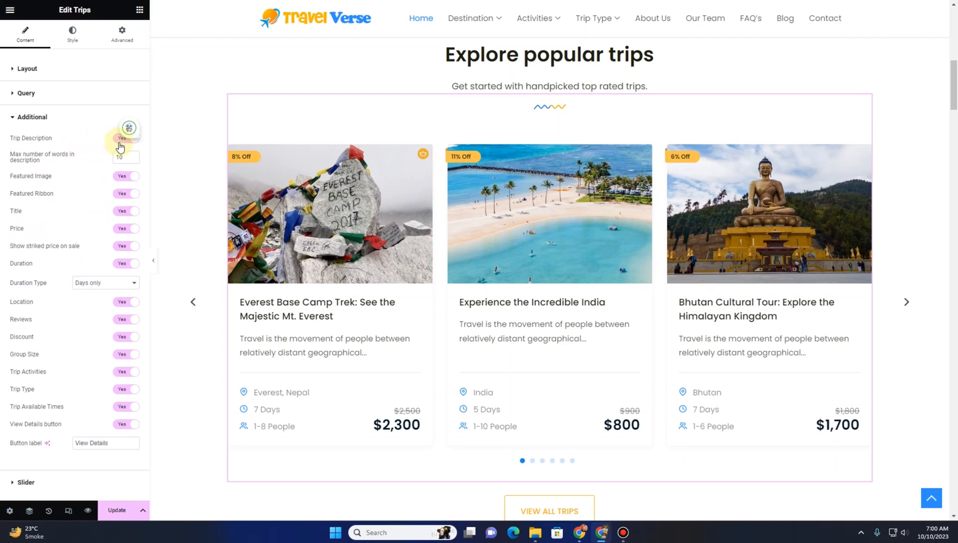
{"action": "left_click", "coordinate": [120, 196]}
{"action": "left_click", "coordinate": [124, 211]}
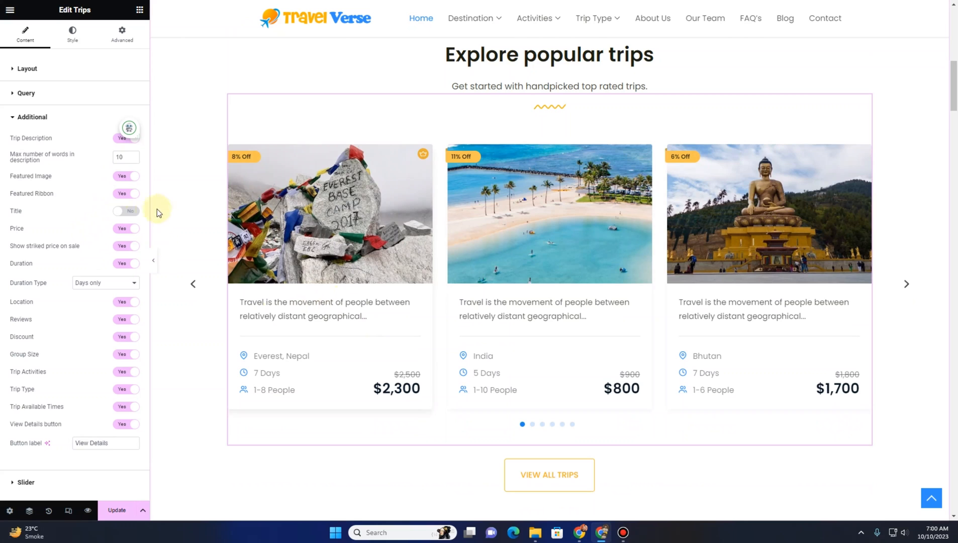
{"action": "left_click", "coordinate": [126, 210]}
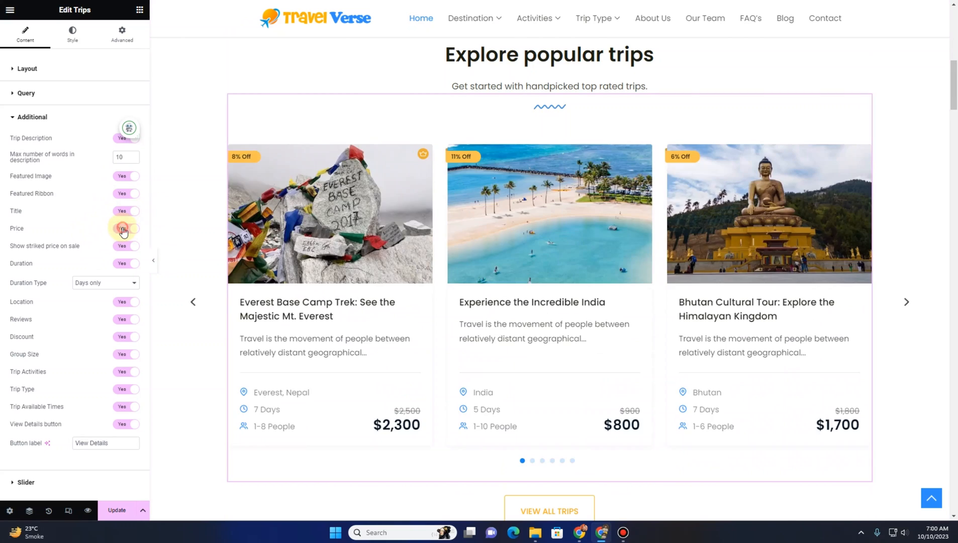
Toggle the price, striked sale price and trip type displays off and back on
{"action": "left_click", "coordinate": [126, 230]}
{"action": "left_click", "coordinate": [126, 229]}
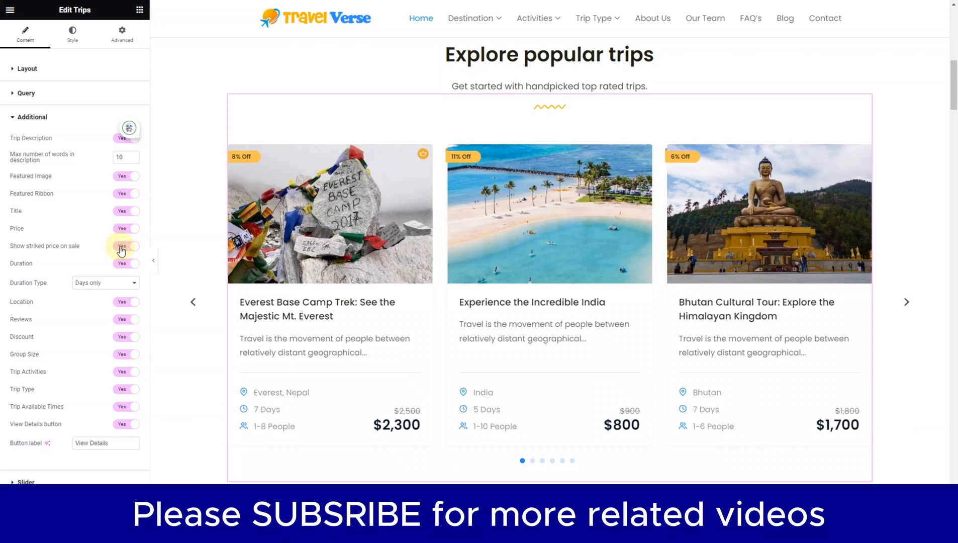
{"action": "left_click", "coordinate": [122, 248]}
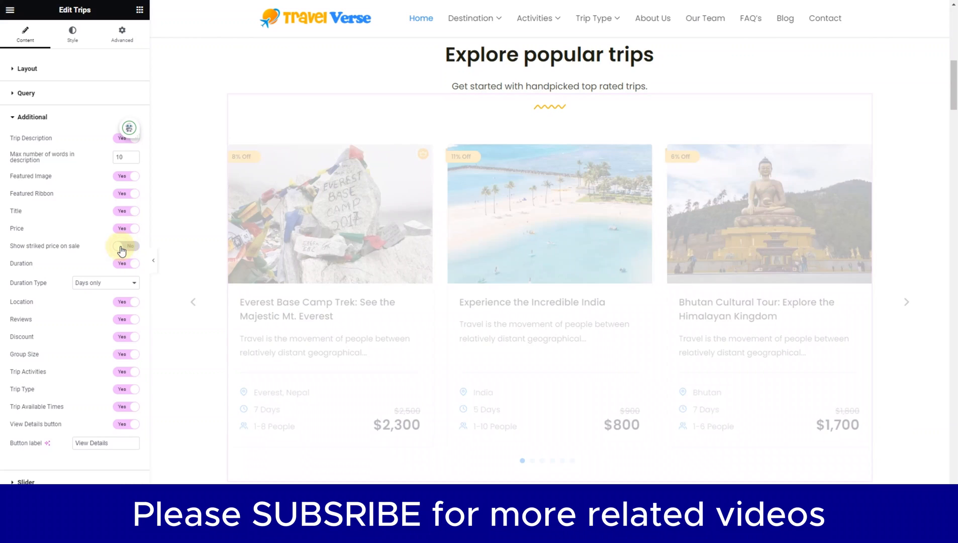
{"action": "left_click", "coordinate": [127, 250]}
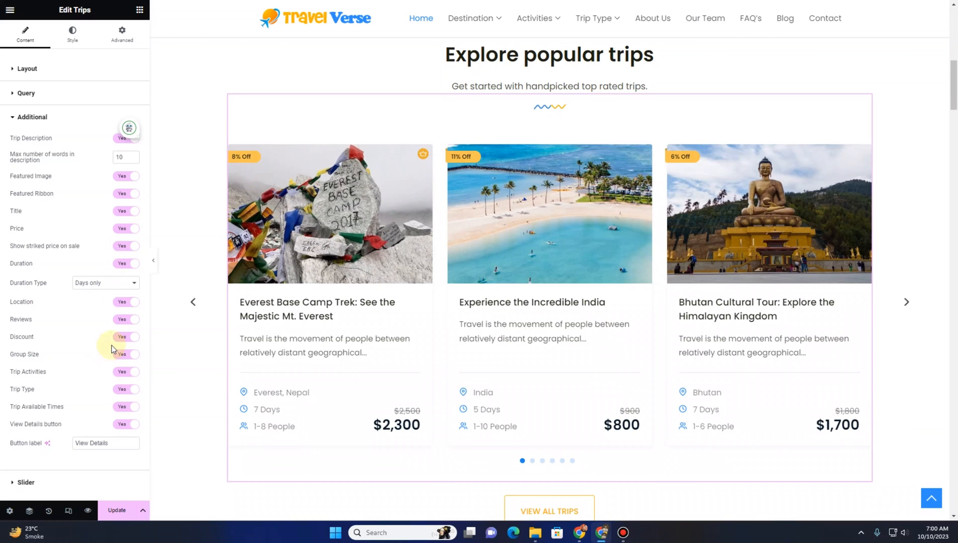
{"action": "left_click", "coordinate": [125, 392]}
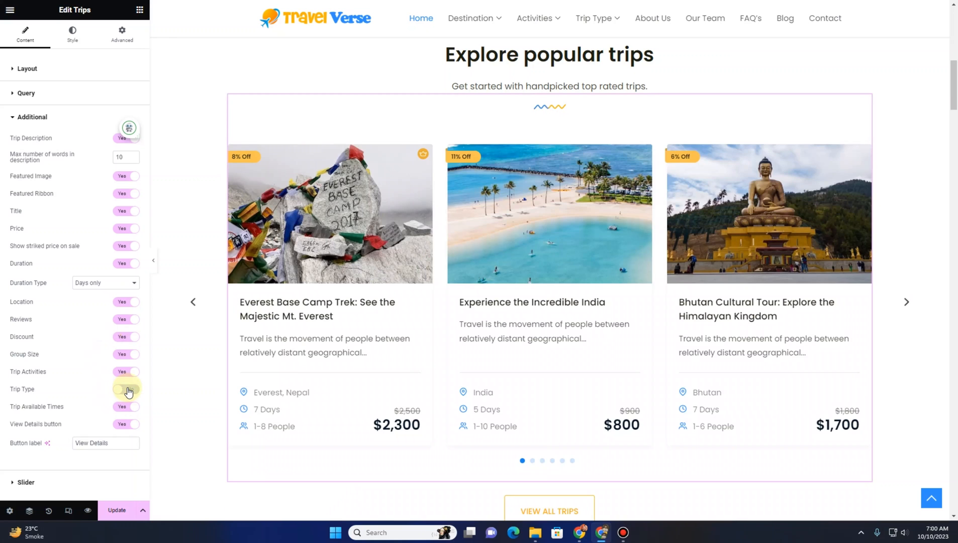
{"action": "left_click", "coordinate": [129, 391]}
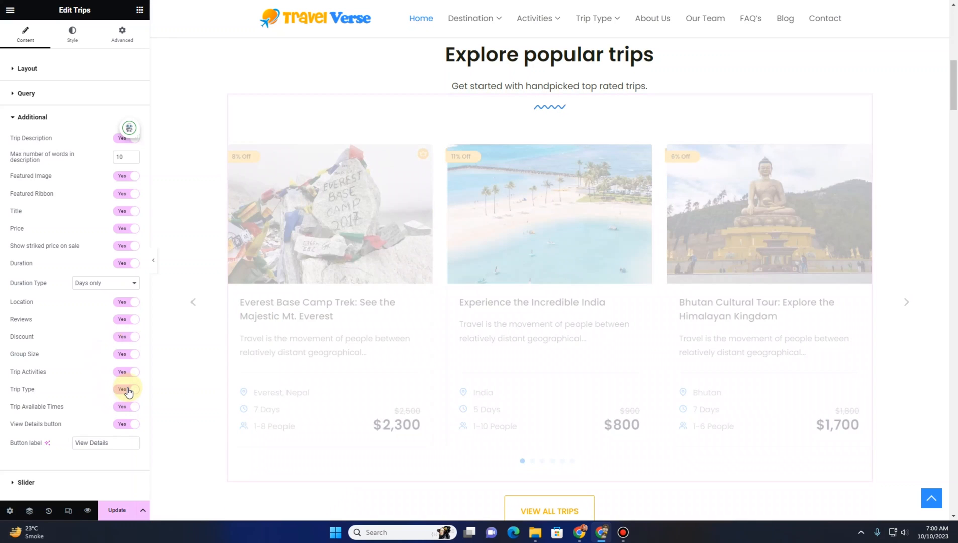
{"action": "scroll", "coordinate": [244, 299], "scroll_direction": "down", "scroll_amount": 2}
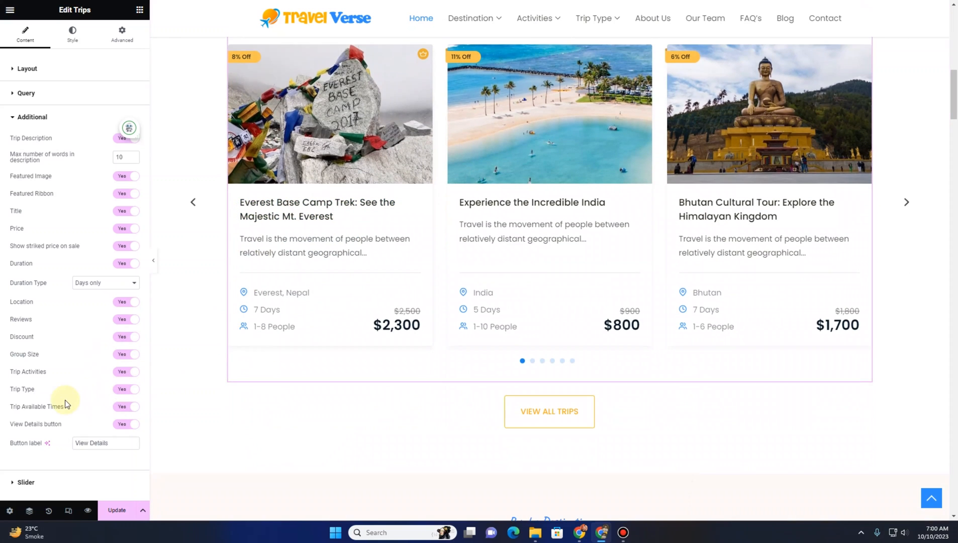
Open the Slider settings and try 5 slides per view, then set the slides number back to 3
{"action": "left_click", "coordinate": [52, 483]}
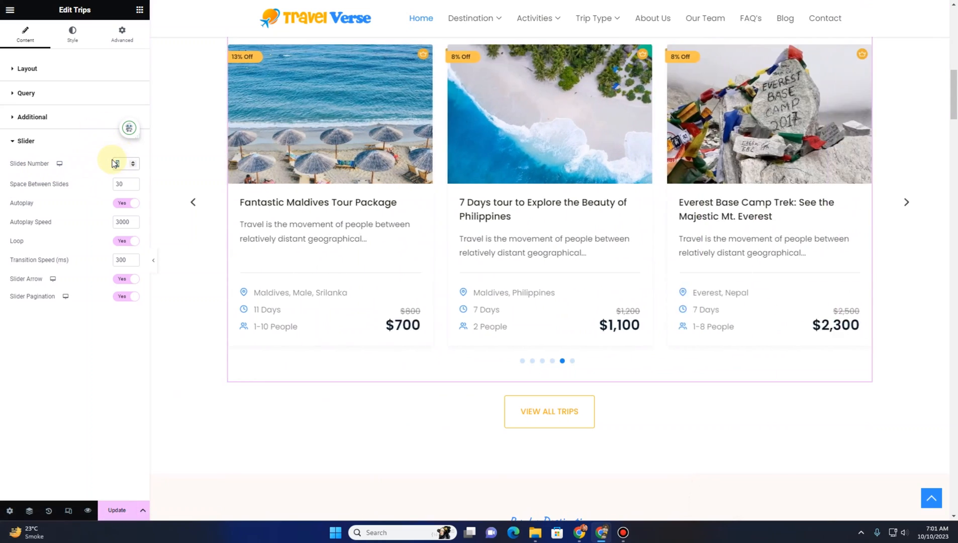
{"action": "type", "text": "5"}
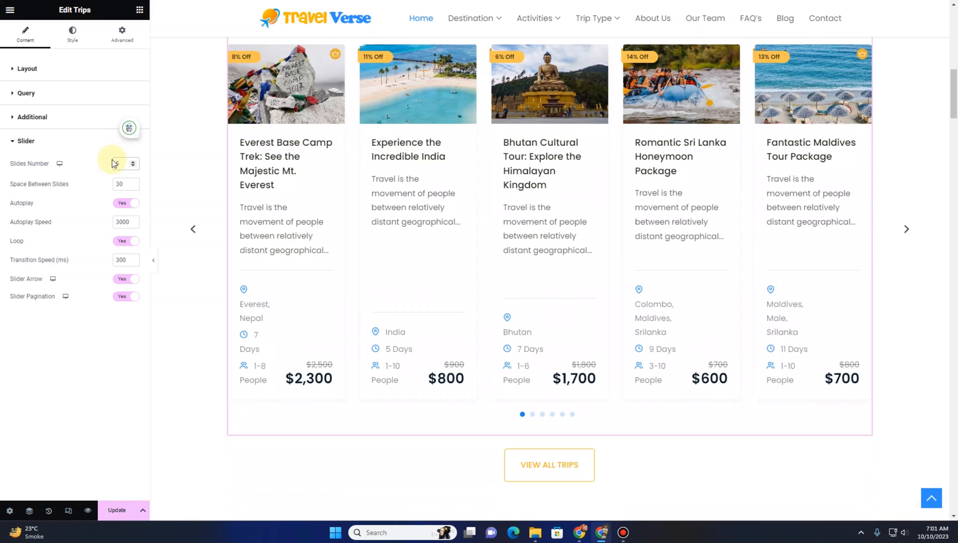
{"action": "type", "text": "3"}
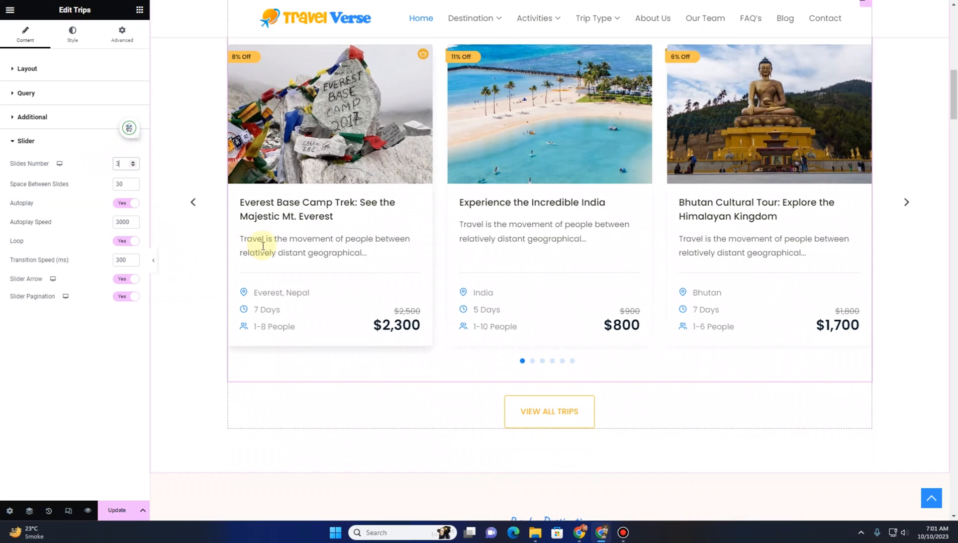
{"action": "scroll", "coordinate": [262, 249], "scroll_direction": "down", "scroll_amount": 1}
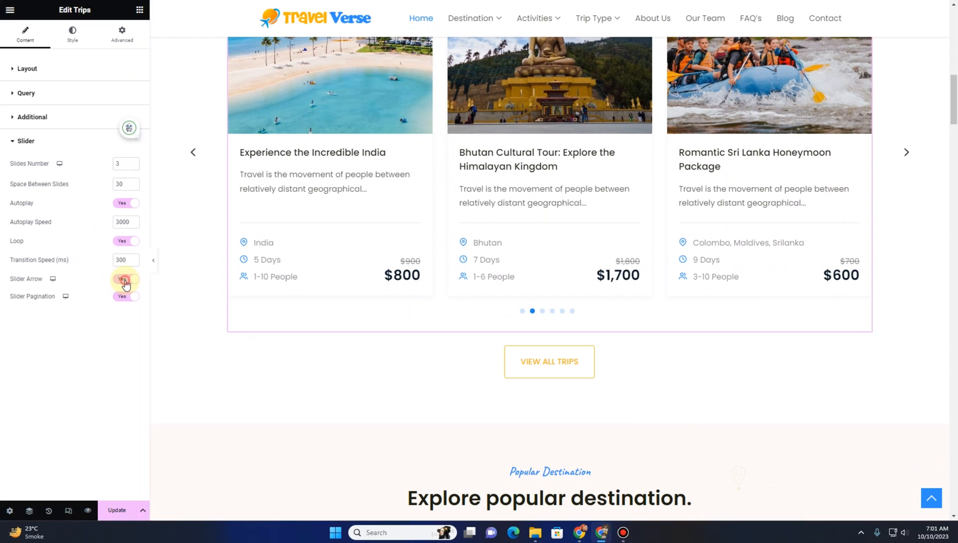
Toggle the slider arrows off and back on, then turn off slider pagination
{"action": "left_click", "coordinate": [125, 280]}
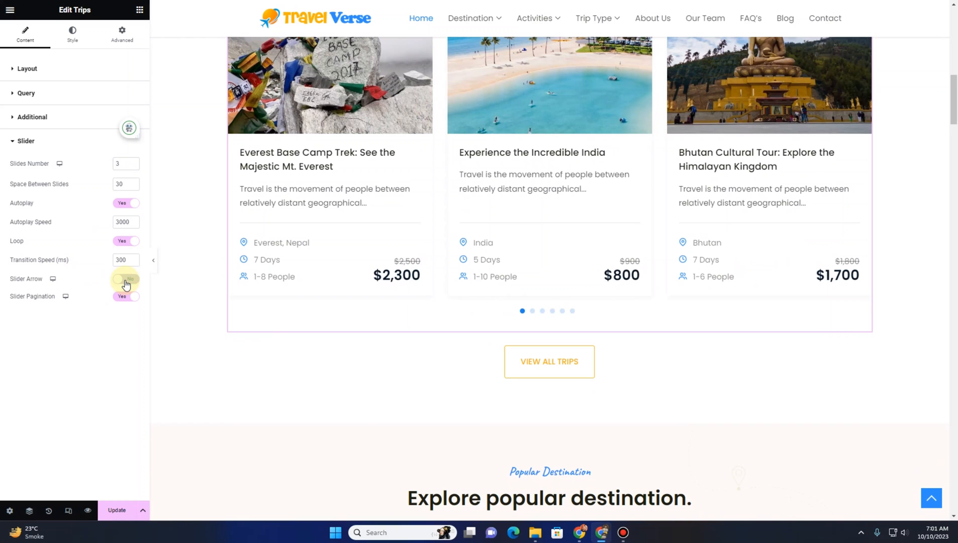
{"action": "left_click", "coordinate": [125, 279]}
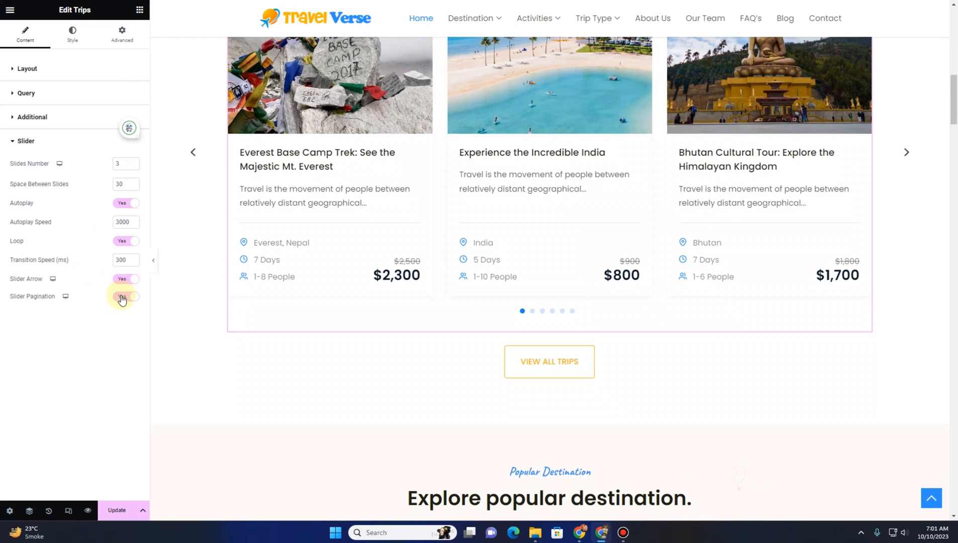
{"action": "left_click", "coordinate": [124, 298]}
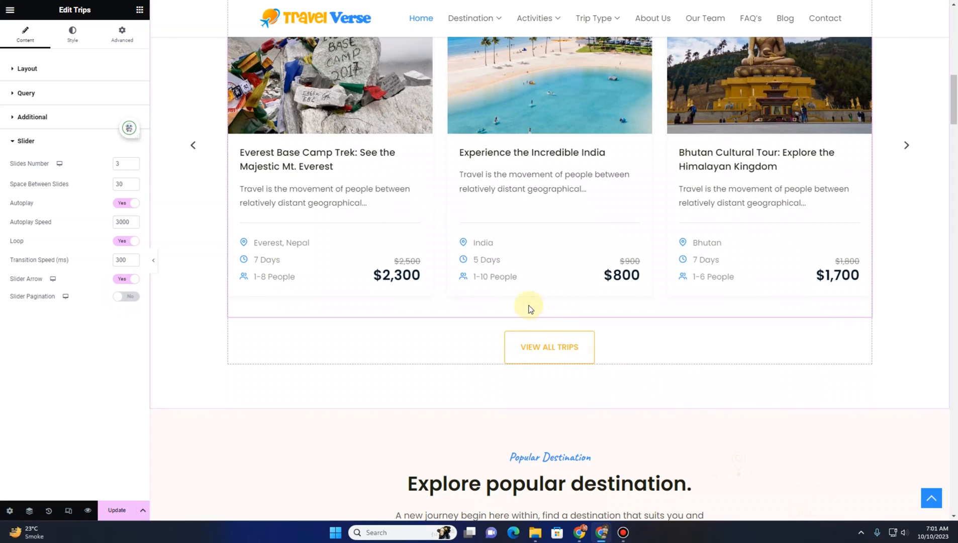
Select the View All Trips button and examine its link URL
{"action": "scroll", "coordinate": [489, 309], "scroll_direction": "up", "scroll_amount": 6}
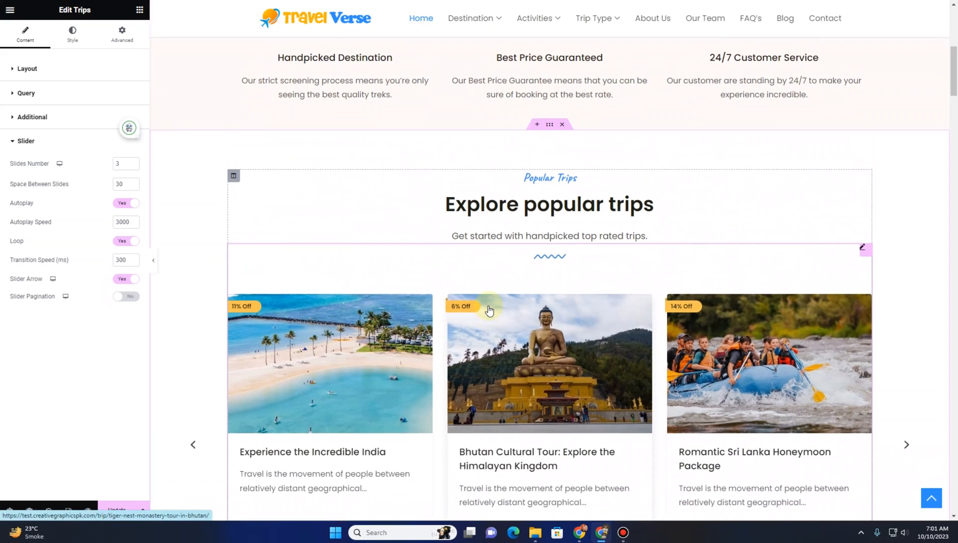
{"action": "scroll", "coordinate": [487, 307], "scroll_direction": "down", "scroll_amount": 5}
{"action": "scroll", "coordinate": [419, 336], "scroll_direction": "down", "scroll_amount": 2}
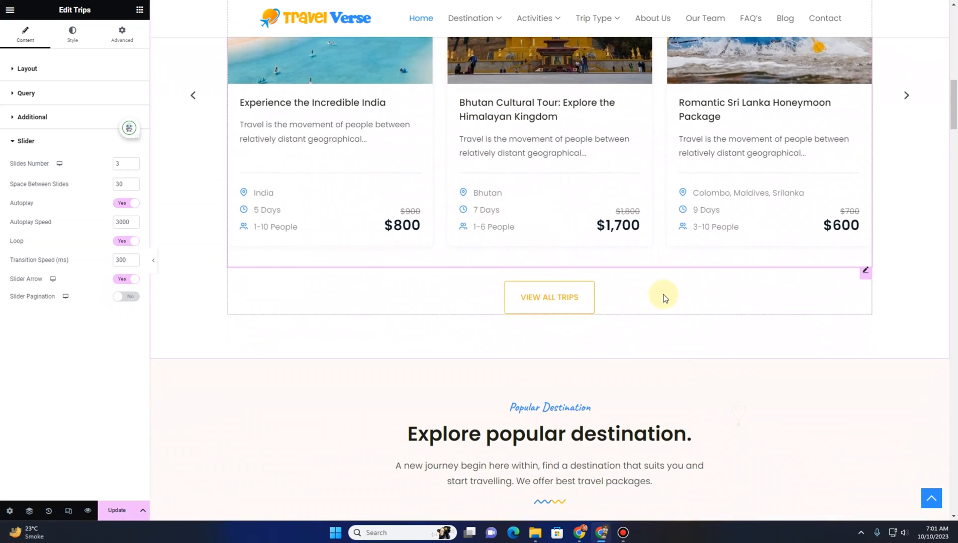
{"action": "left_click", "coordinate": [664, 298]}
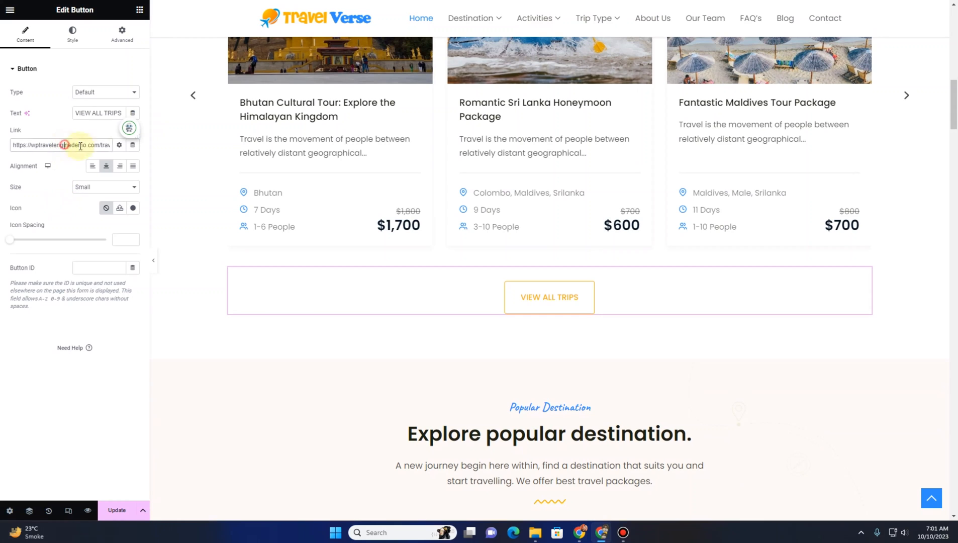
{"action": "left_click_drag", "start_coordinate": [64, 145], "coordinate": [109, 148]}
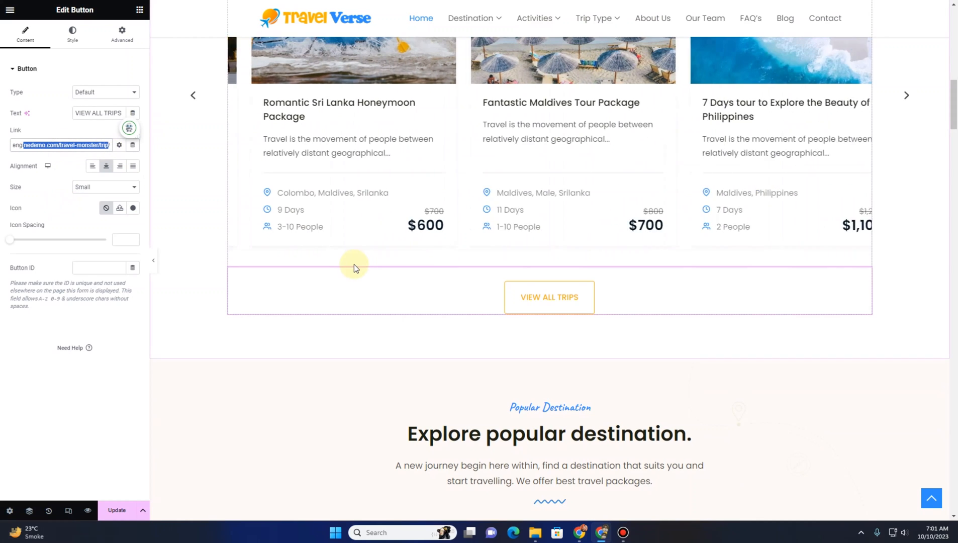
{"action": "scroll", "coordinate": [354, 264], "scroll_direction": "down", "scroll_amount": 6}
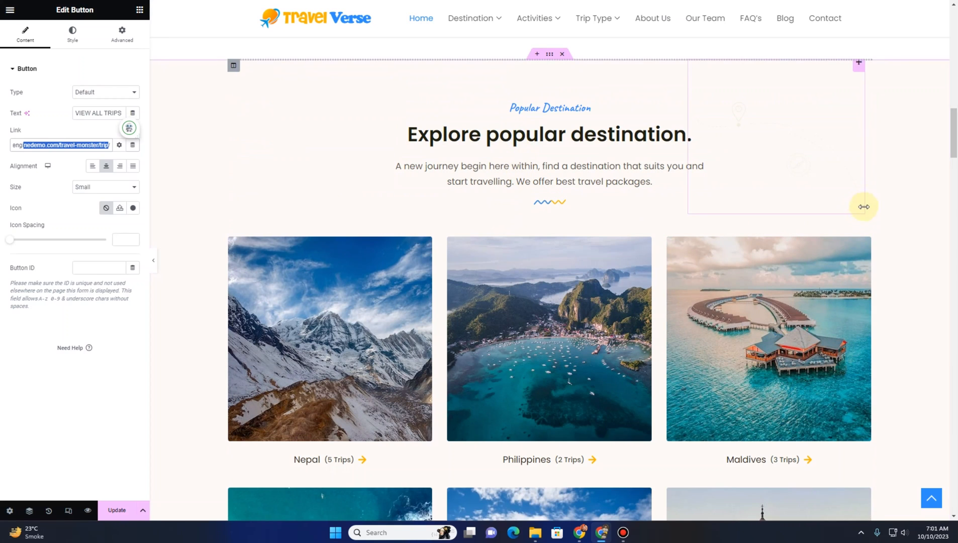
Select the popular destinations widget and switch its card view to Slider, then back to Grid
{"action": "left_click", "coordinate": [860, 225]}
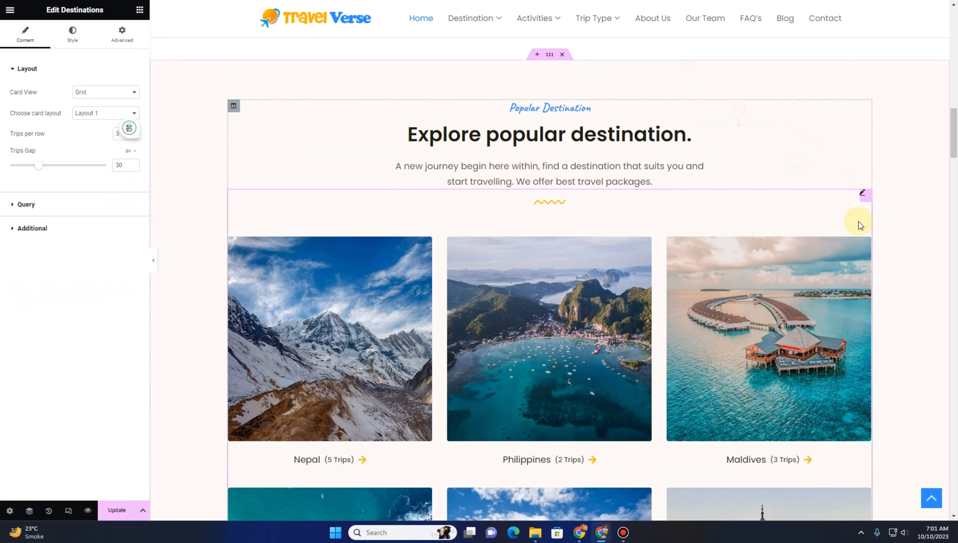
{"action": "left_click", "coordinate": [109, 95]}
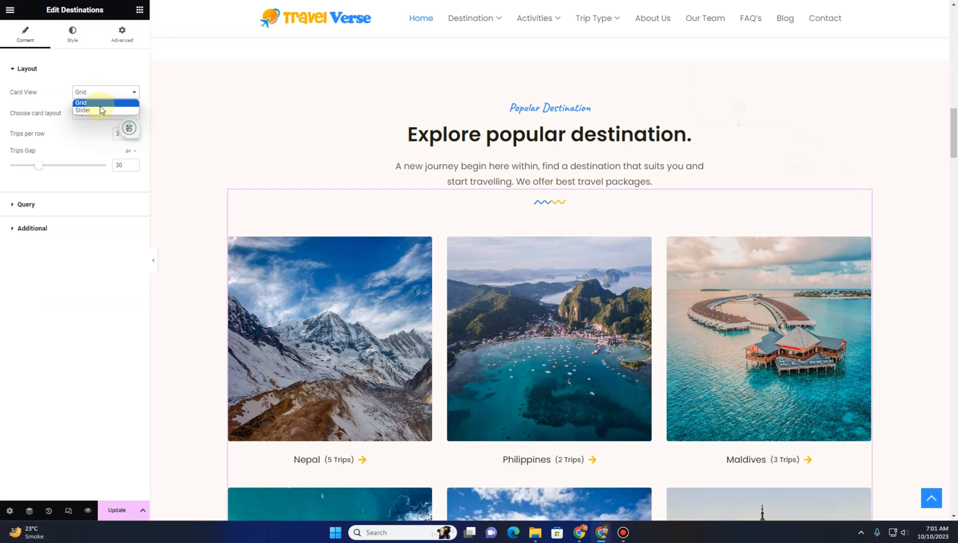
{"action": "left_click", "coordinate": [100, 109]}
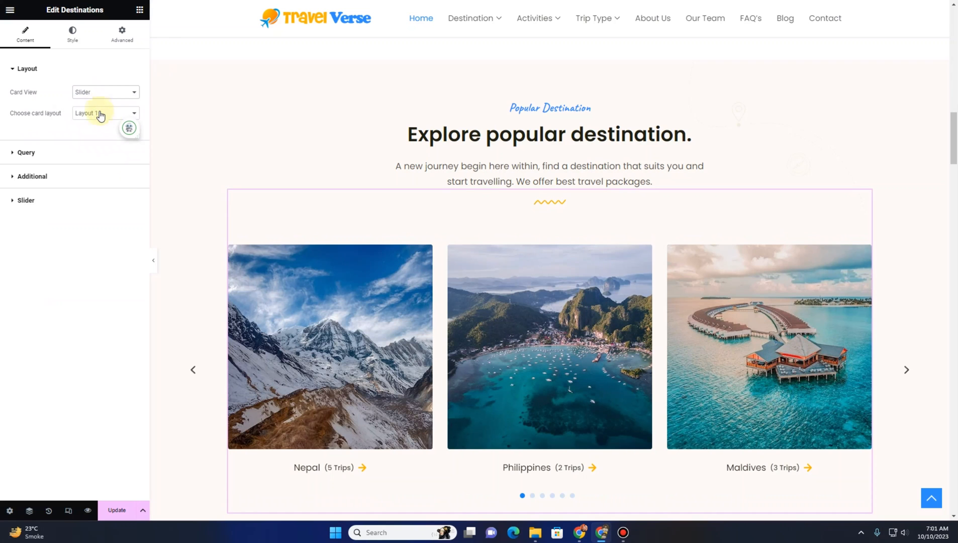
{"action": "scroll", "coordinate": [176, 266], "scroll_direction": "down", "scroll_amount": 3}
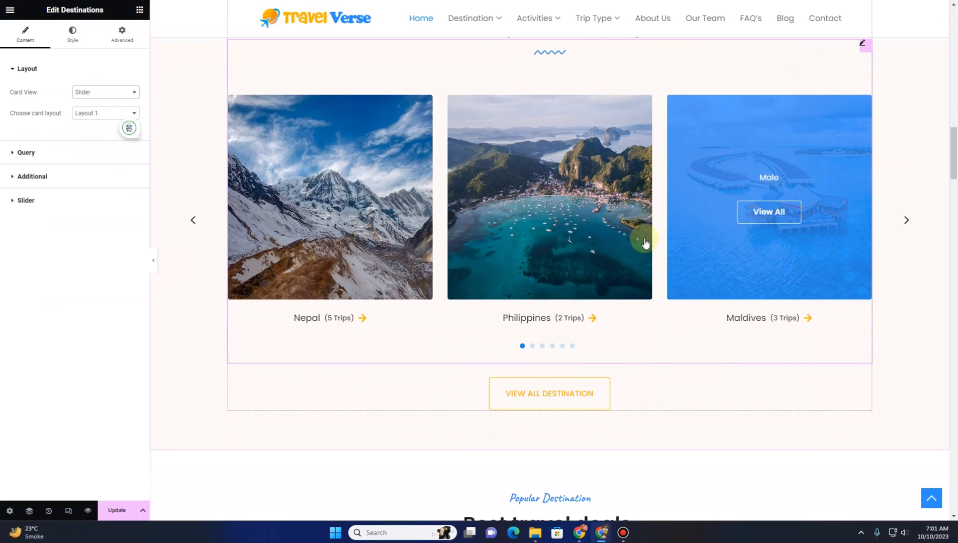
{"action": "left_click", "coordinate": [79, 92]}
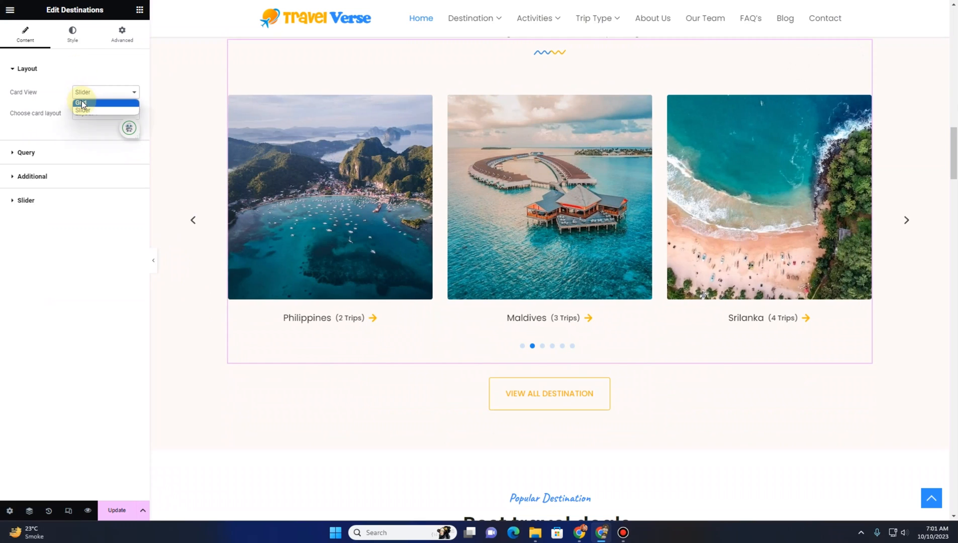
{"action": "left_click", "coordinate": [82, 101]}
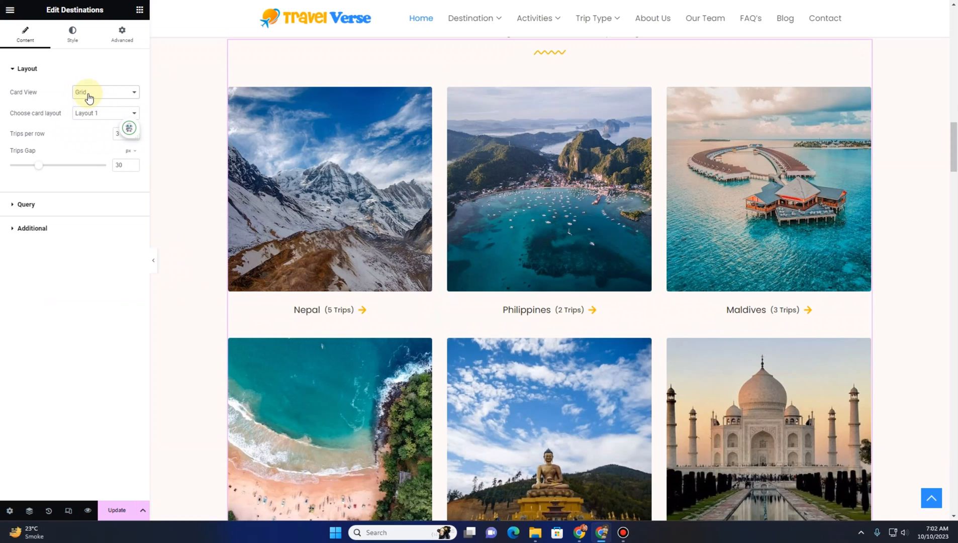
Try the destination card layouts Layout 2 and Layout 3, then return to Layout 1
{"action": "left_click", "coordinate": [83, 115]}
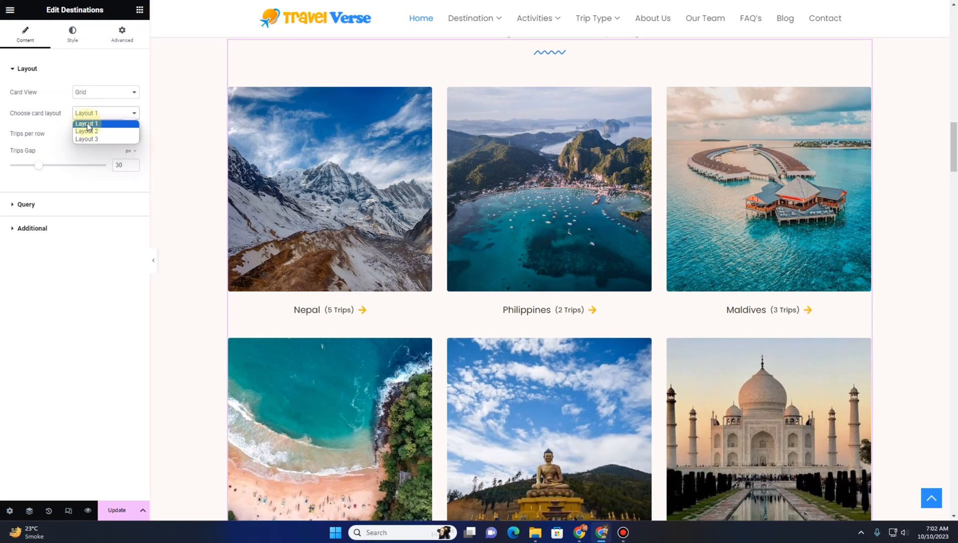
{"action": "left_click", "coordinate": [89, 131]}
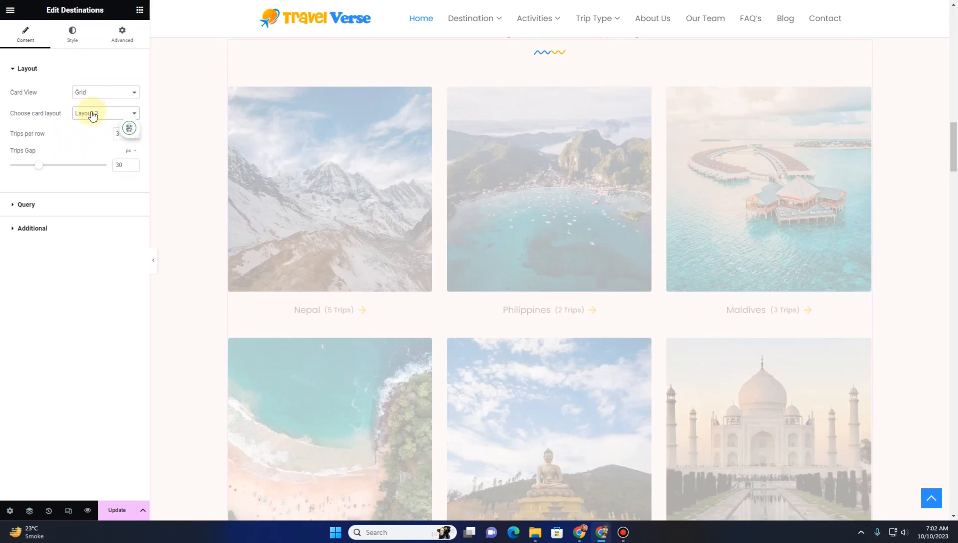
{"action": "left_click", "coordinate": [93, 114]}
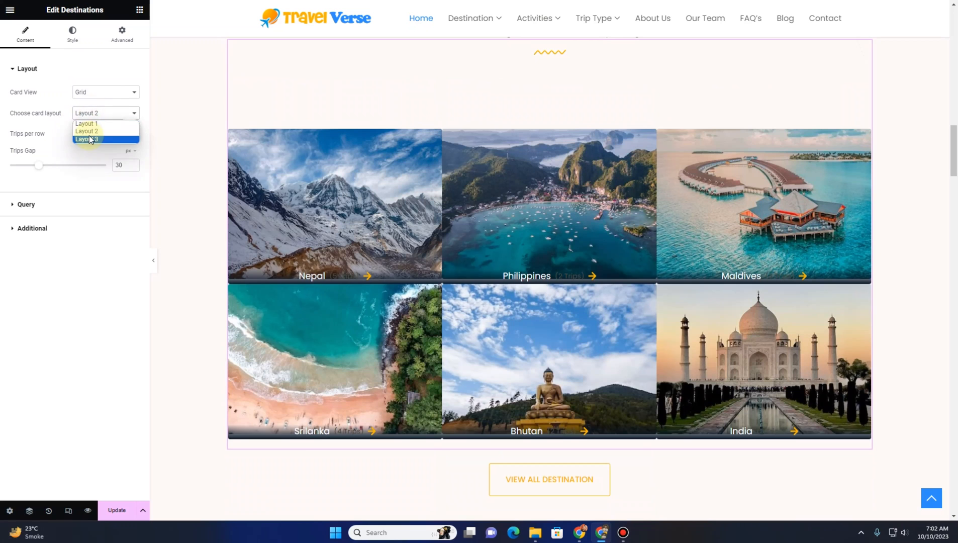
{"action": "left_click", "coordinate": [89, 135]}
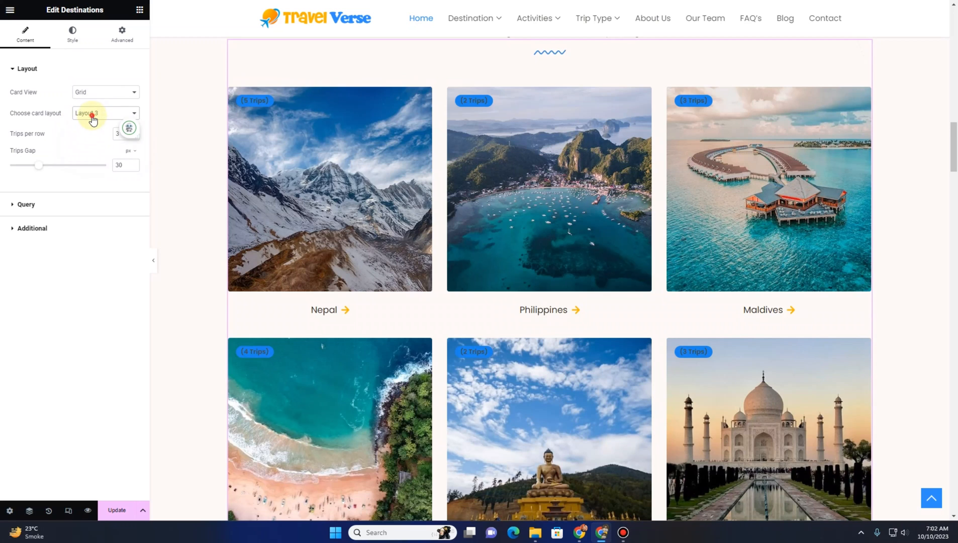
{"action": "left_click", "coordinate": [92, 114]}
{"action": "left_click", "coordinate": [90, 123]}
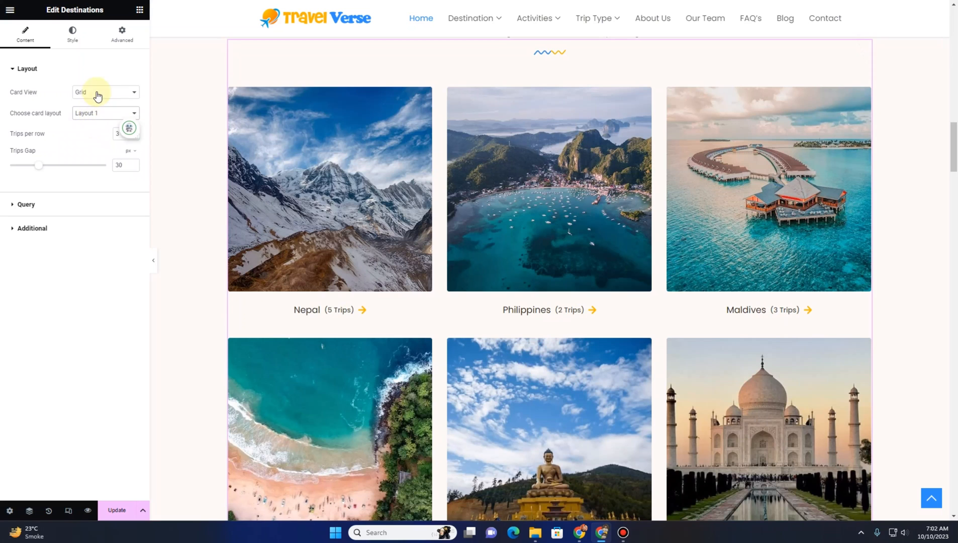
Set the destinations card view to Slider and choose card layout Layout 3
{"action": "left_click", "coordinate": [98, 95]}
{"action": "left_click", "coordinate": [98, 110]}
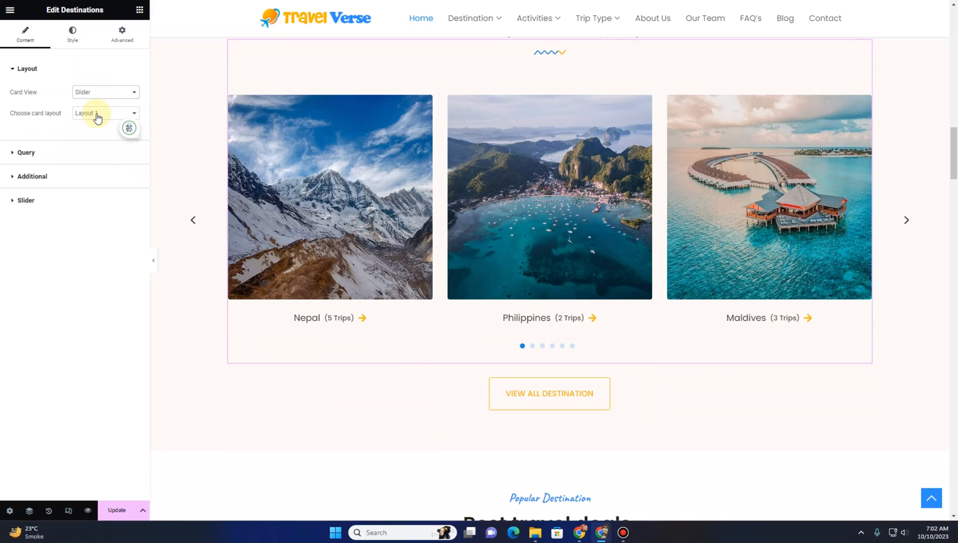
{"action": "left_click", "coordinate": [98, 117]}
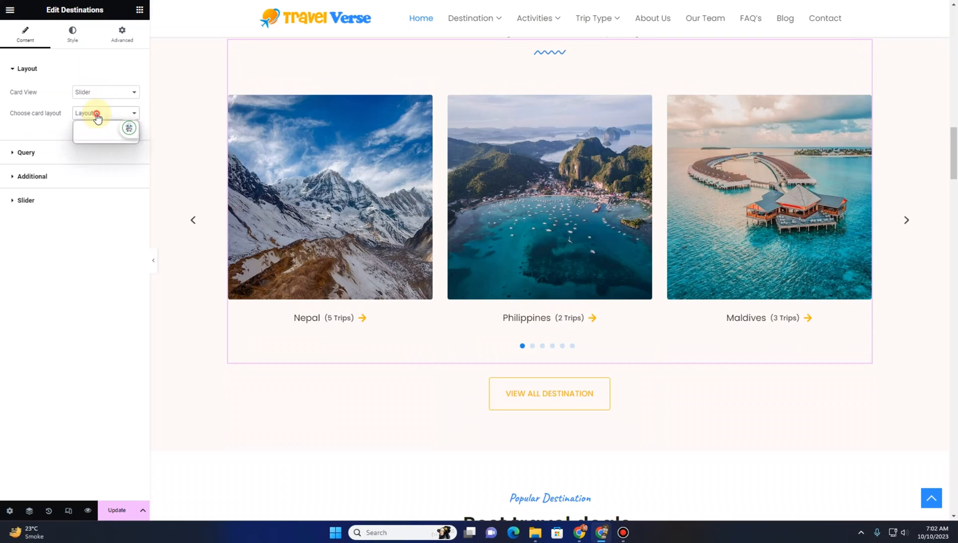
{"action": "left_click", "coordinate": [97, 128]}
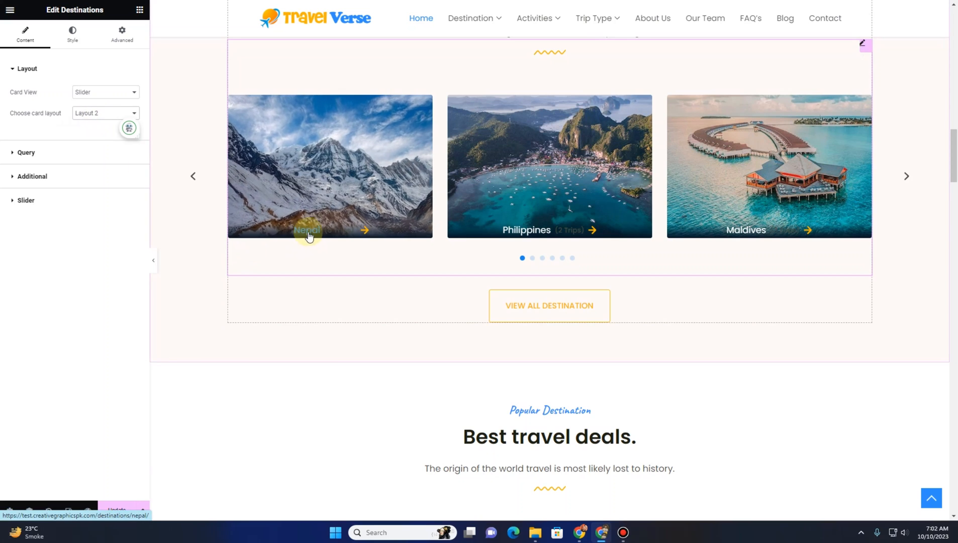
{"action": "left_click", "coordinate": [98, 115]}
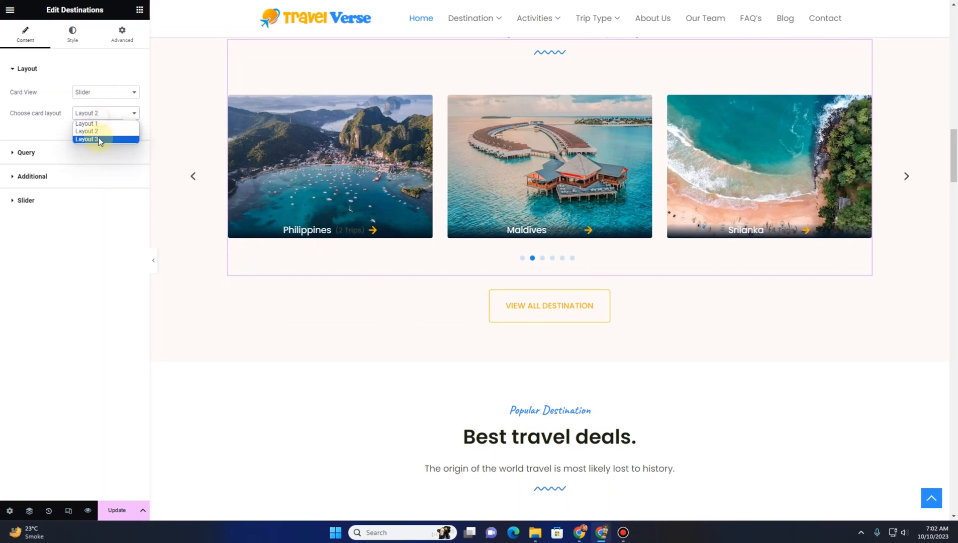
{"action": "left_click", "coordinate": [95, 136]}
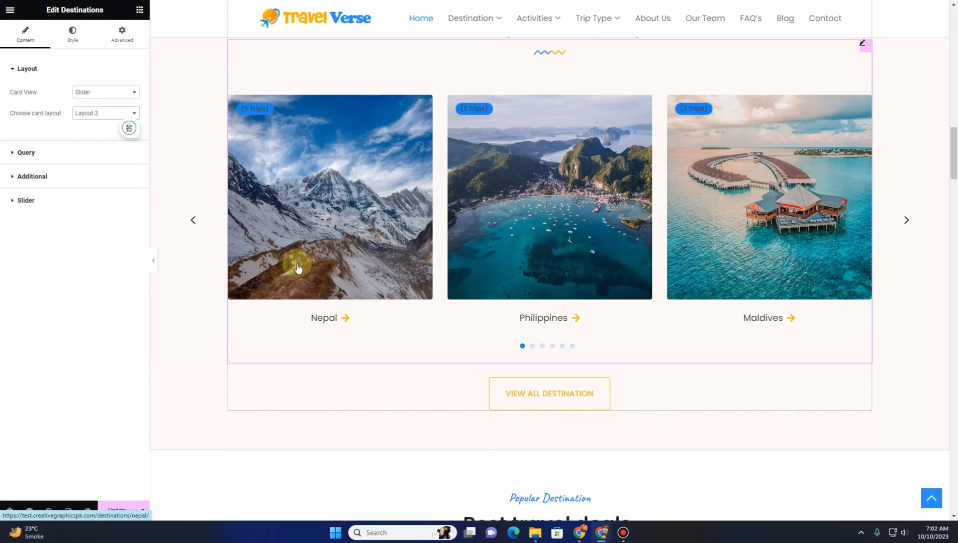
Set the destinations widget's card layout back to Layout 1 and its card view to Grid
{"action": "left_click", "coordinate": [95, 113]}
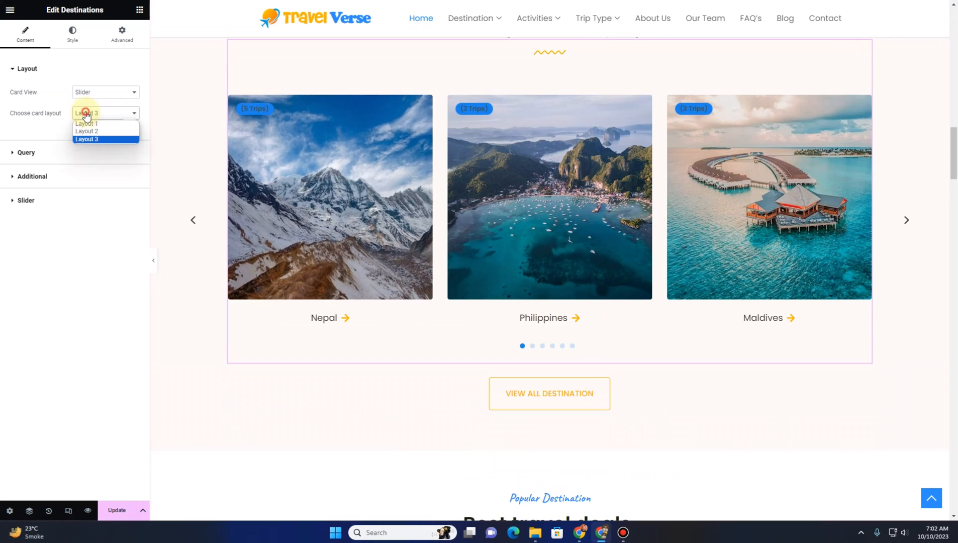
{"action": "left_click", "coordinate": [88, 121]}
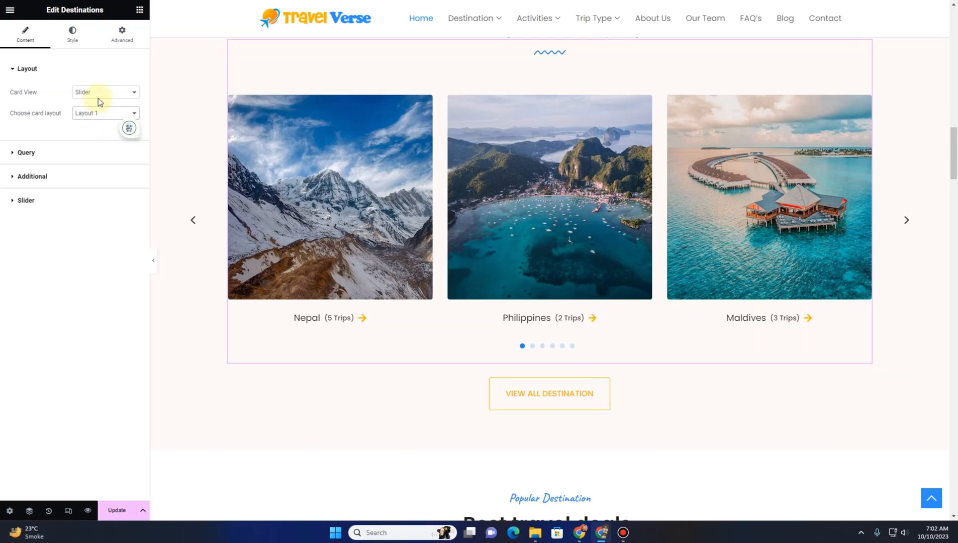
{"action": "left_click", "coordinate": [98, 94]}
{"action": "left_click", "coordinate": [101, 105]}
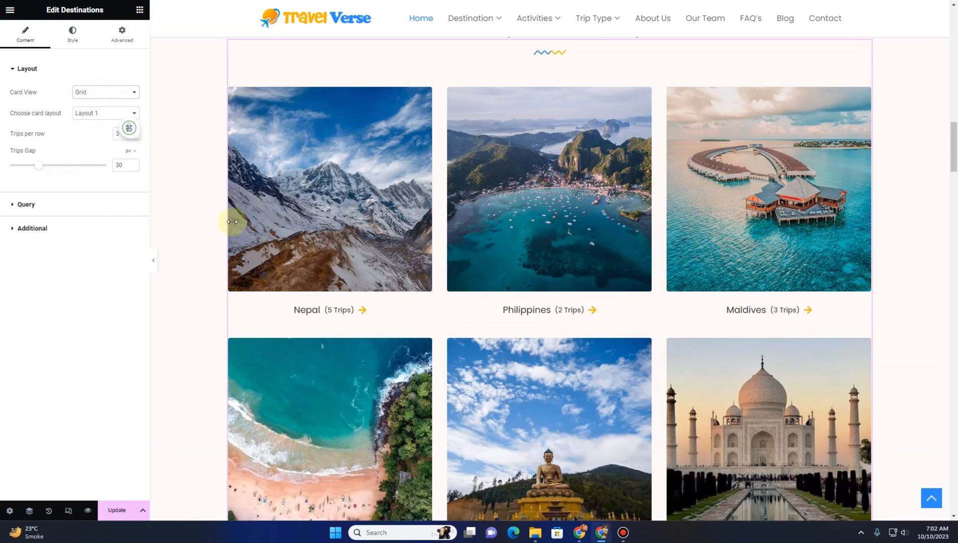
Select the Best travel deals trips widget and examine its layout settings
{"action": "scroll", "coordinate": [407, 194], "scroll_direction": "down", "scroll_amount": 5}
{"action": "scroll", "coordinate": [417, 202], "scroll_direction": "down", "scroll_amount": 5}
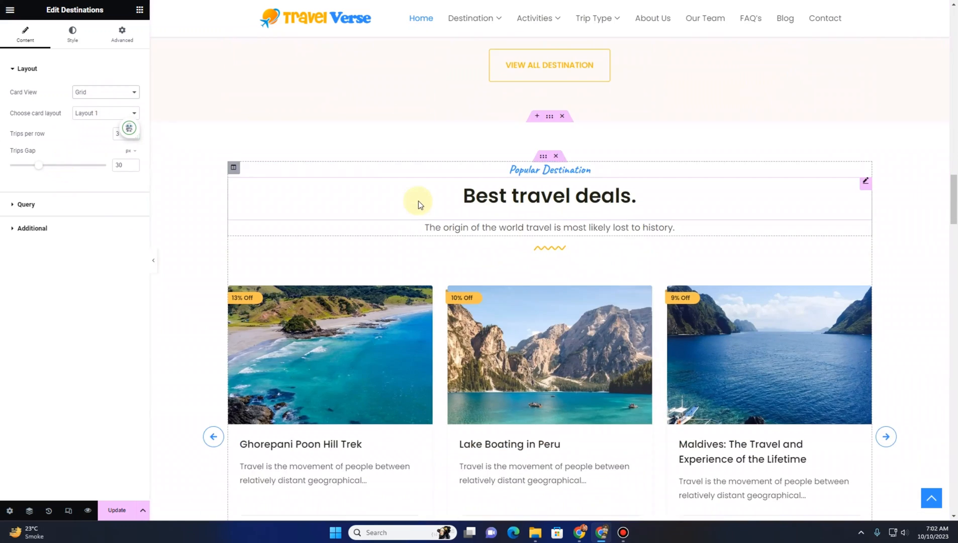
{"action": "scroll", "coordinate": [443, 196], "scroll_direction": "down", "scroll_amount": 1}
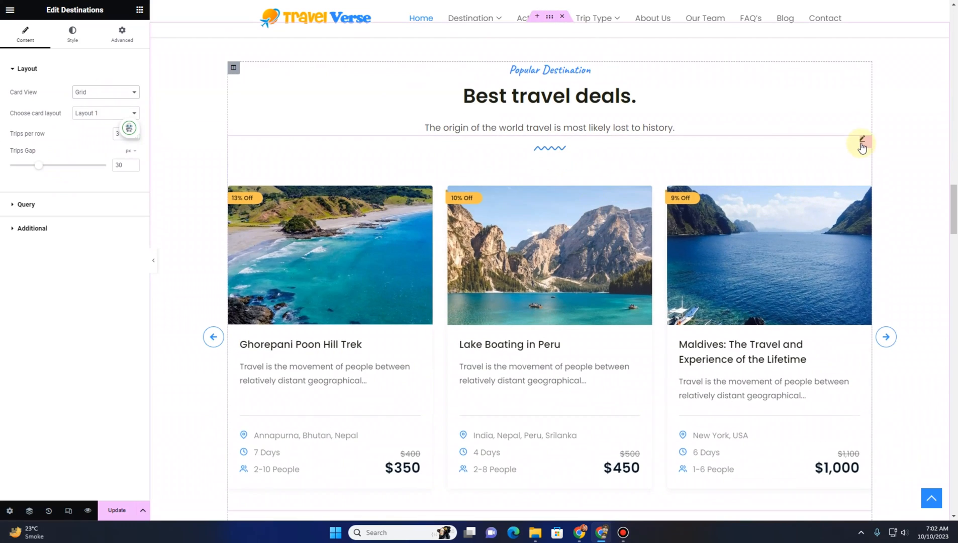
{"action": "left_click", "coordinate": [861, 144]}
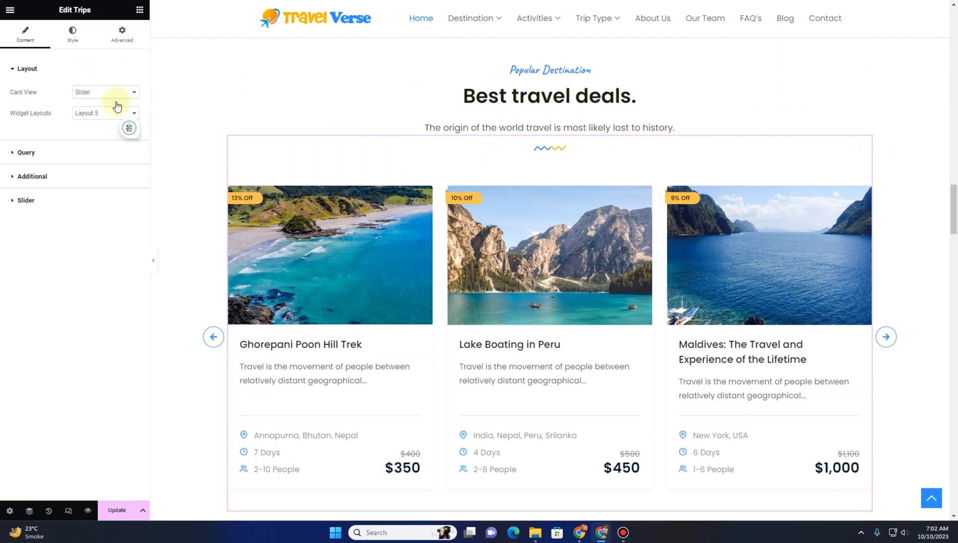
{"action": "scroll", "coordinate": [381, 322], "scroll_direction": "down", "scroll_amount": 2}
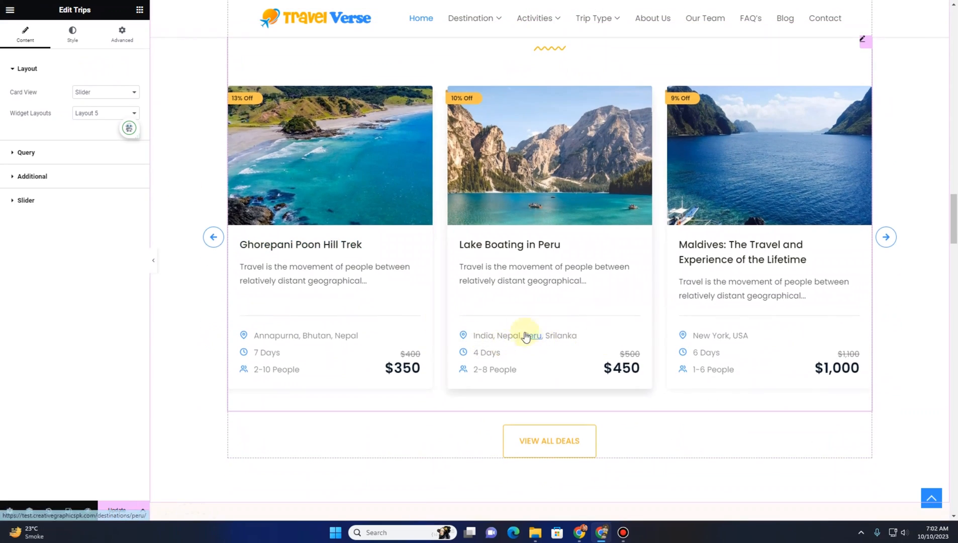
Set the Explore popular trips widget's card view to Grid
{"action": "scroll", "coordinate": [520, 329], "scroll_direction": "up", "scroll_amount": 10}
{"action": "scroll", "coordinate": [517, 316], "scroll_direction": "up", "scroll_amount": 18}
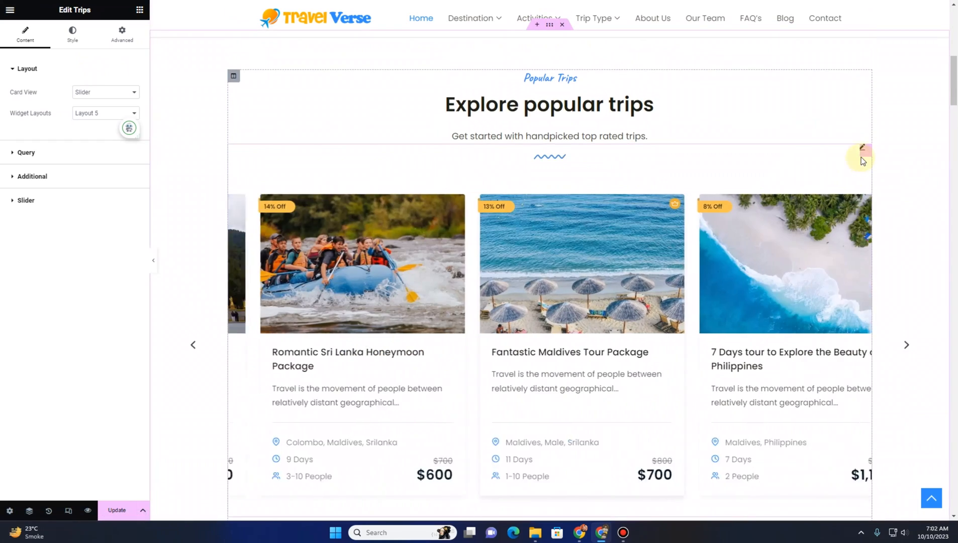
{"action": "left_click", "coordinate": [861, 153]}
{"action": "left_click", "coordinate": [84, 93]}
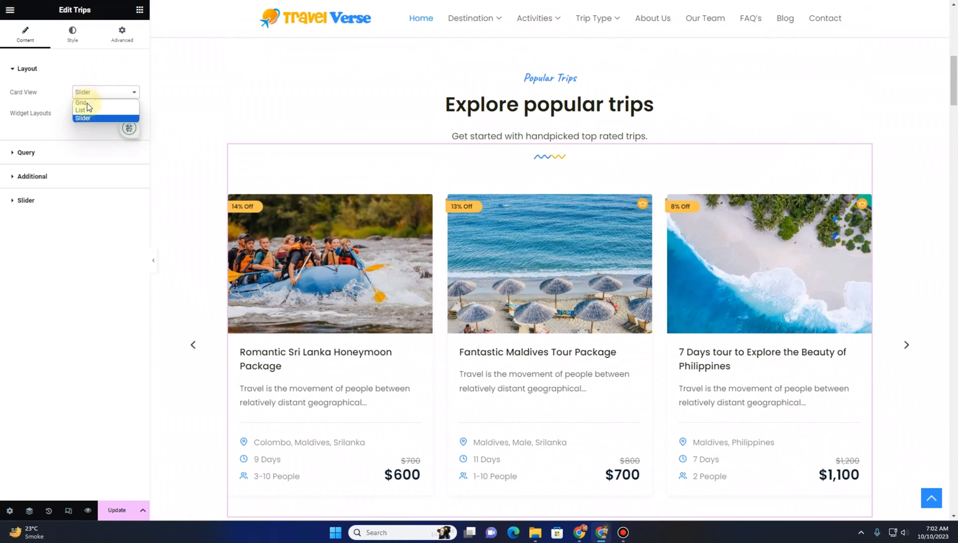
{"action": "left_click", "coordinate": [88, 106]}
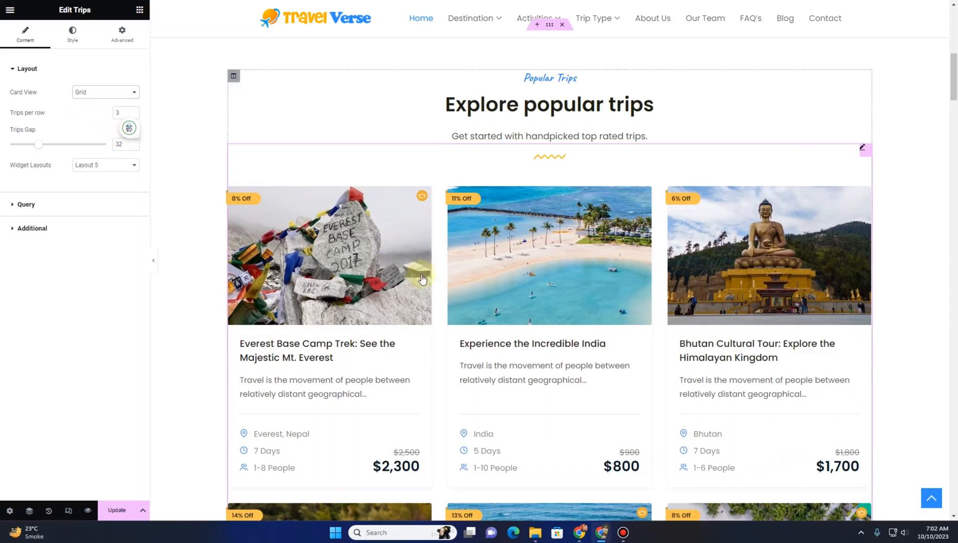
Switch the Explore by activities widget's card view to Slider, then back to Grid
{"action": "scroll", "coordinate": [428, 279], "scroll_direction": "down", "scroll_amount": 10}
{"action": "scroll", "coordinate": [428, 278], "scroll_direction": "down", "scroll_amount": 15}
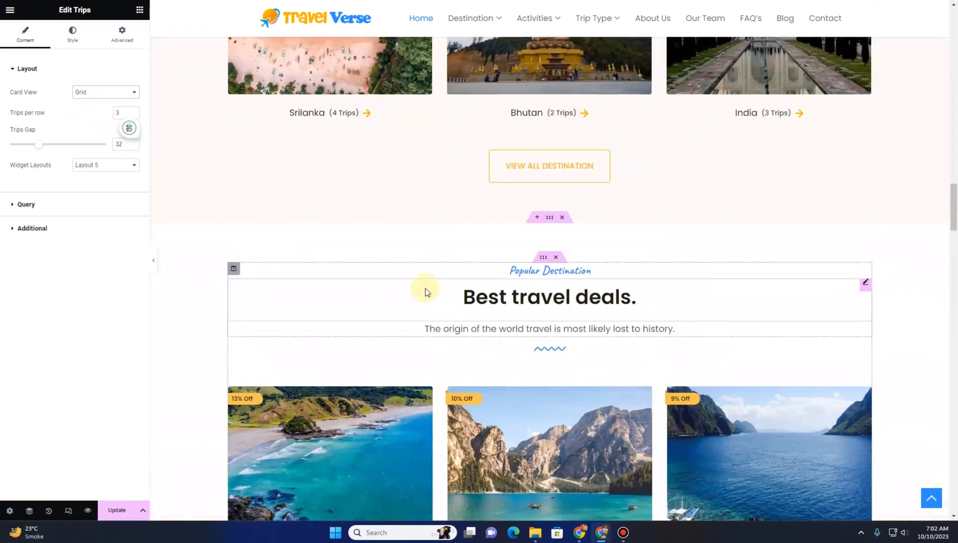
{"action": "scroll", "coordinate": [518, 357], "scroll_direction": "up", "scroll_amount": 15}
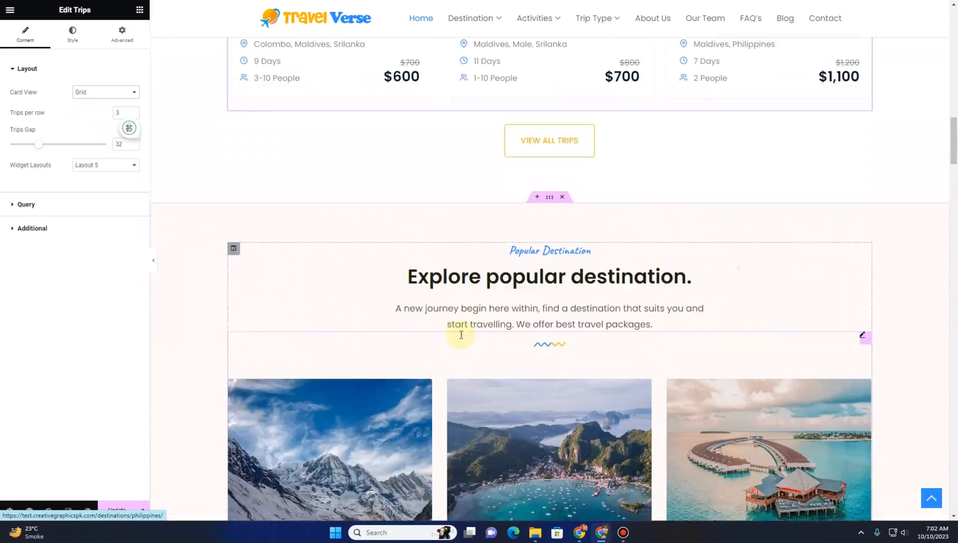
{"action": "scroll", "coordinate": [503, 210], "scroll_direction": "down", "scroll_amount": 15}
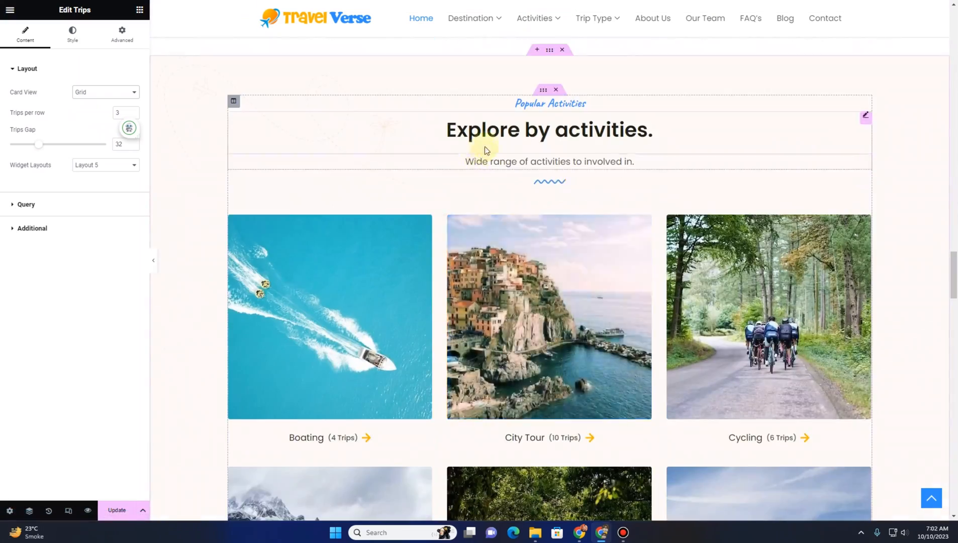
{"action": "scroll", "coordinate": [555, 169], "scroll_direction": "down", "scroll_amount": 1}
{"action": "scroll", "coordinate": [555, 170], "scroll_direction": "down", "scroll_amount": 1}
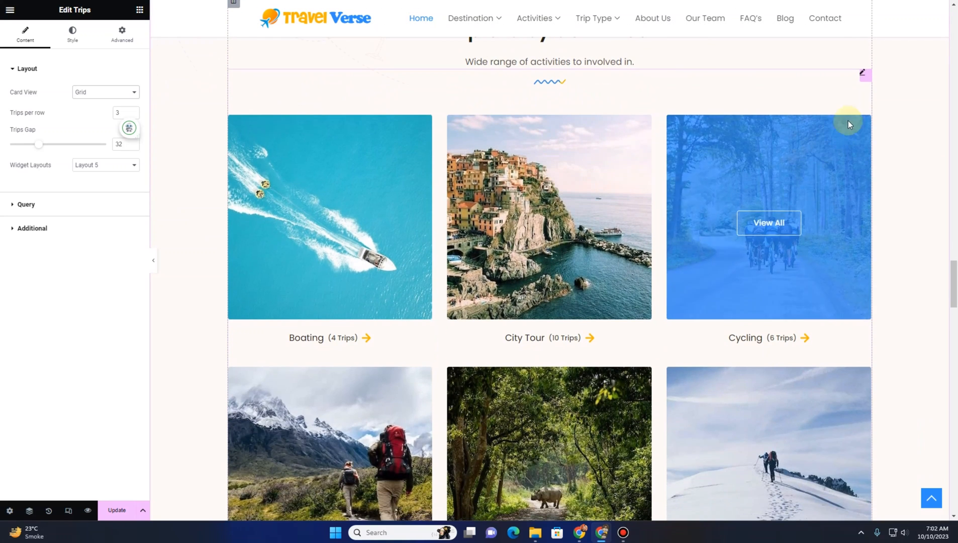
{"action": "left_click", "coordinate": [862, 78]}
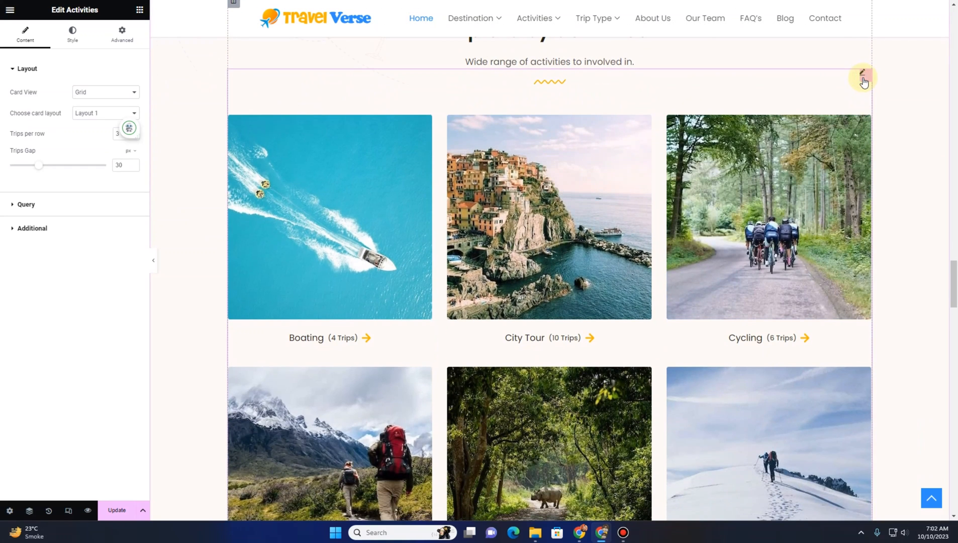
{"action": "left_click", "coordinate": [115, 101]}
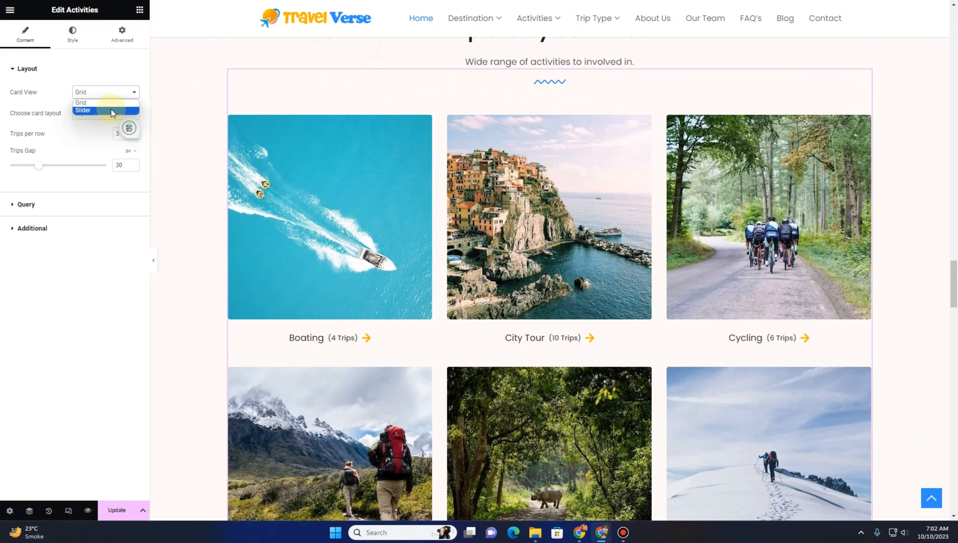
{"action": "left_click", "coordinate": [111, 111]}
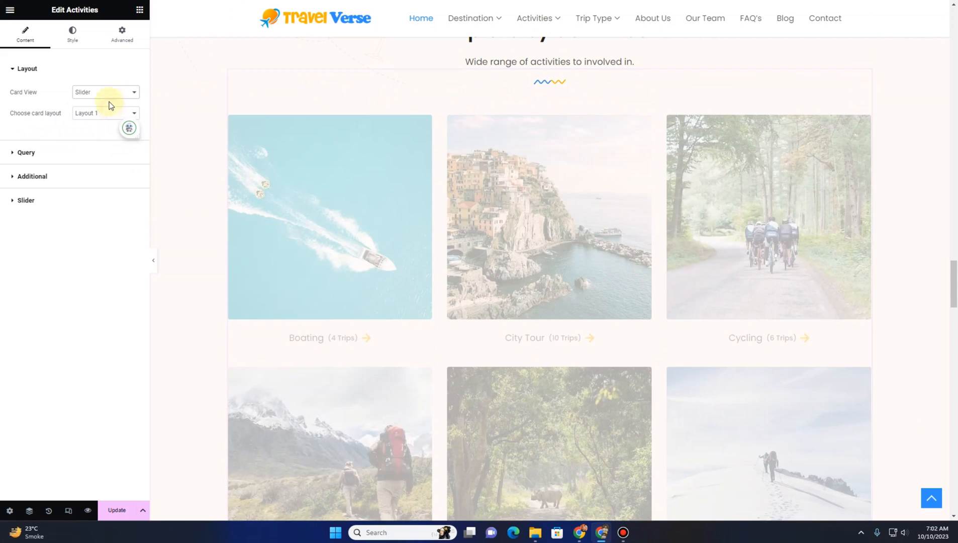
{"action": "left_click", "coordinate": [109, 98]}
{"action": "left_click", "coordinate": [106, 102]}
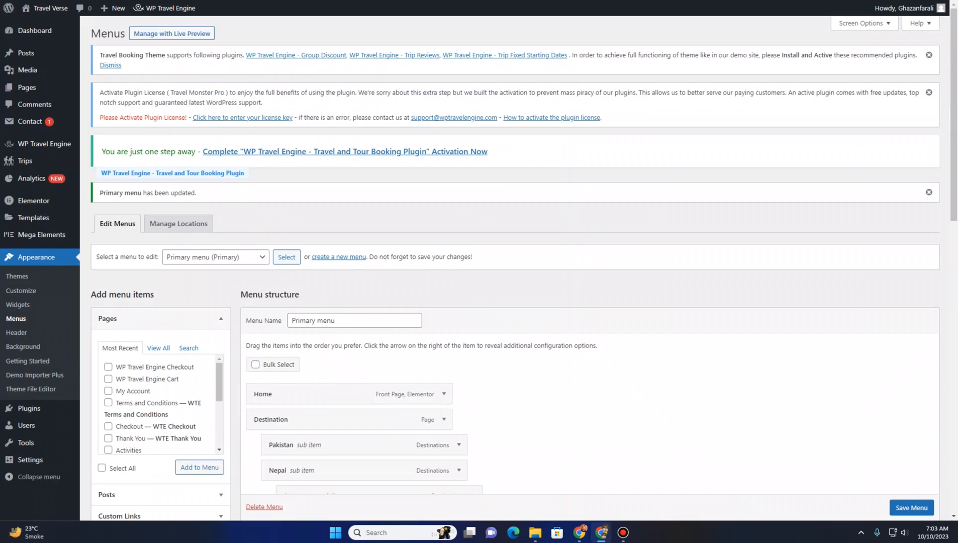
Open the trip Activities list in the WordPress admin to review the existing activities
{"action": "mouse_move", "coordinate": [36, 158]}
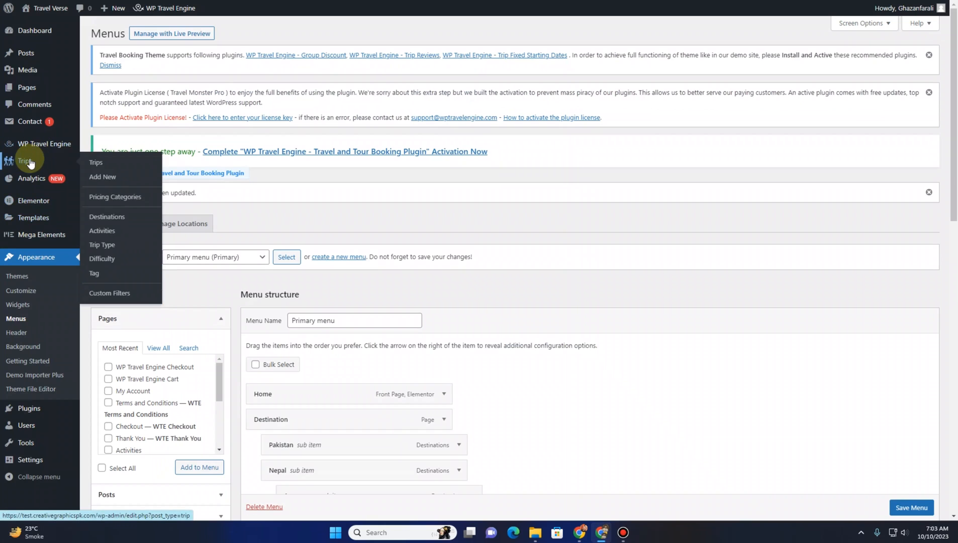
{"action": "left_click", "coordinate": [99, 232]}
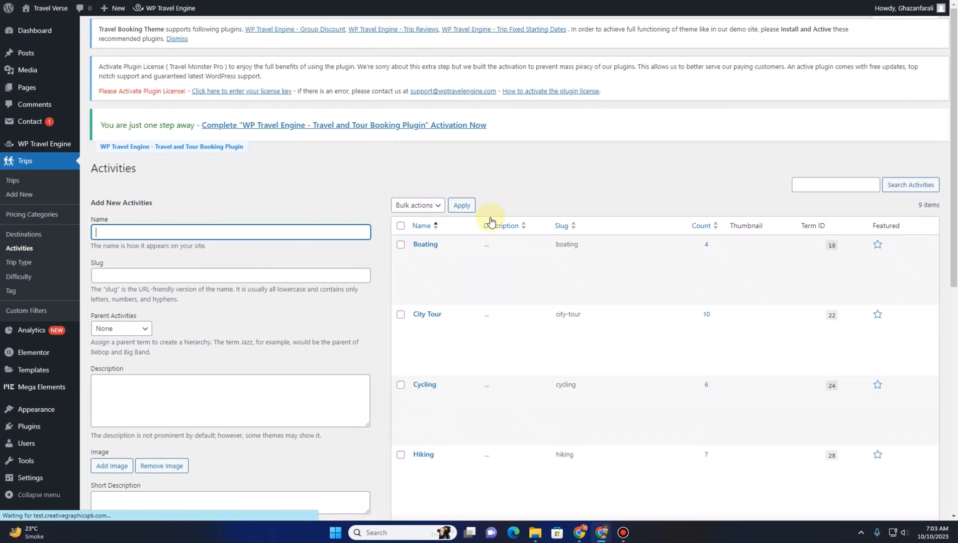
{"action": "scroll", "coordinate": [517, 217], "scroll_direction": "down", "scroll_amount": 5}
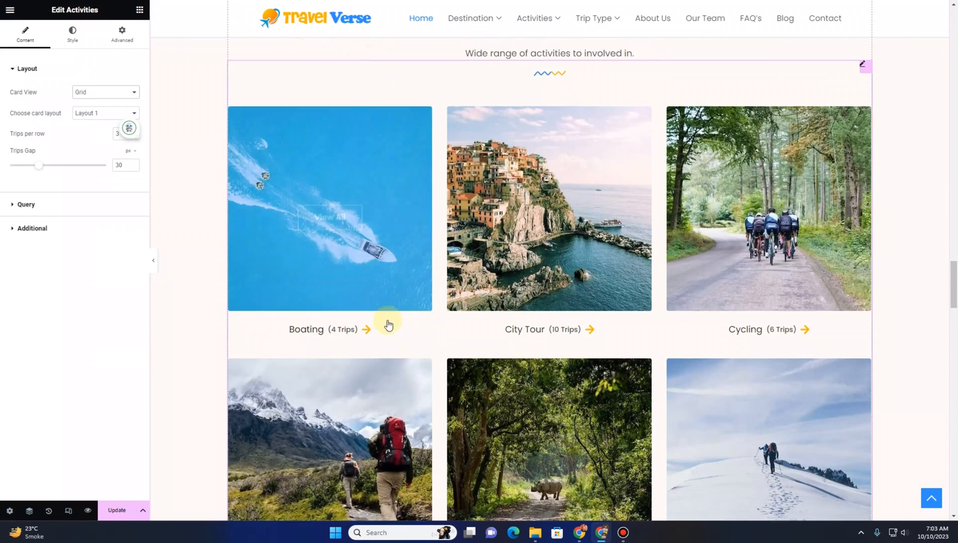
Set the trips and tours counter's ending number to 5000
{"action": "scroll", "coordinate": [385, 324], "scroll_direction": "down", "scroll_amount": 8}
{"action": "scroll", "coordinate": [403, 320], "scroll_direction": "down", "scroll_amount": 2}
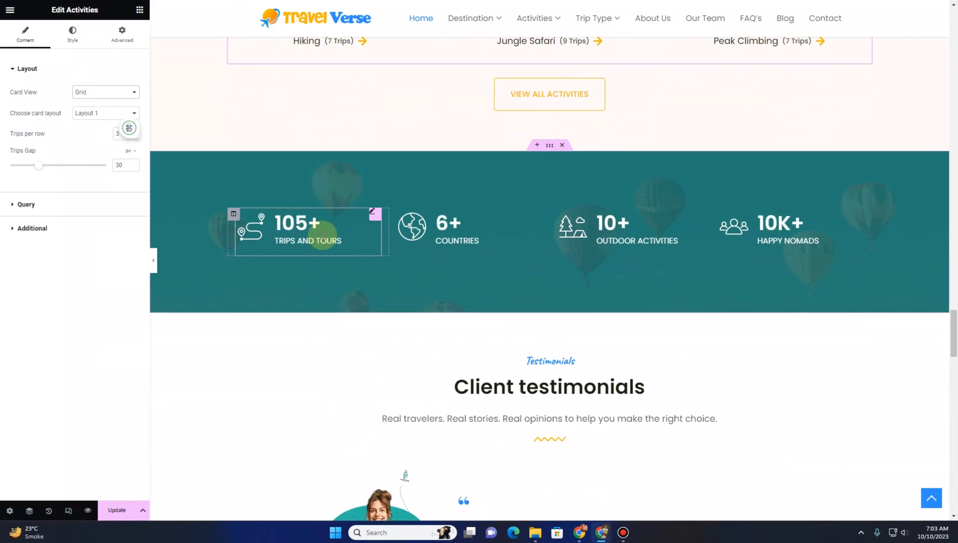
{"action": "left_click", "coordinate": [322, 235]}
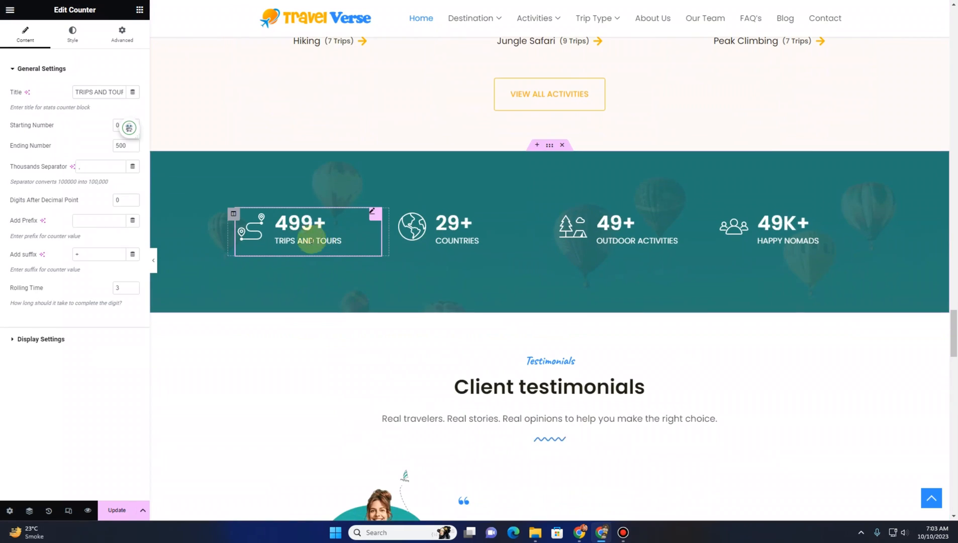
{"action": "left_click_drag", "start_coordinate": [116, 94], "coordinate": [129, 103]}
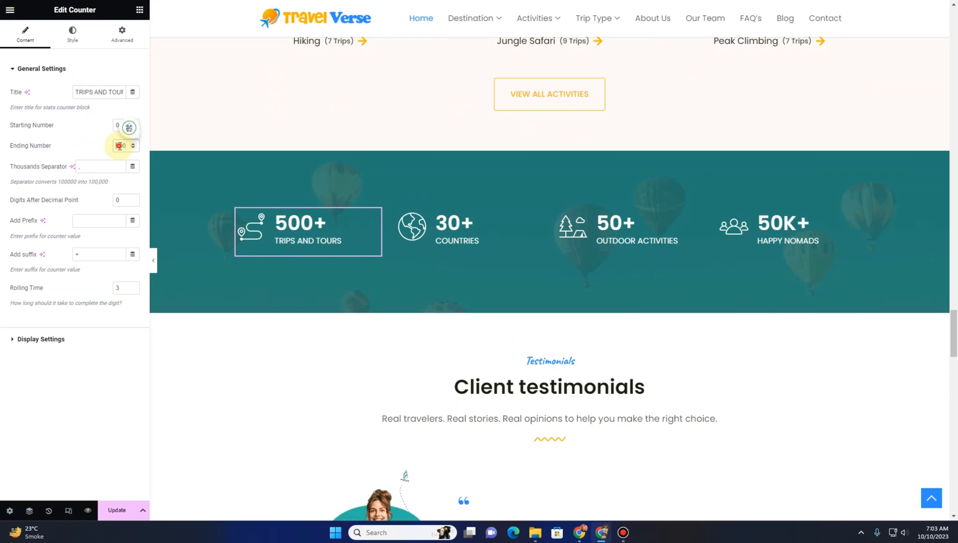
{"action": "type", "text": "0"}
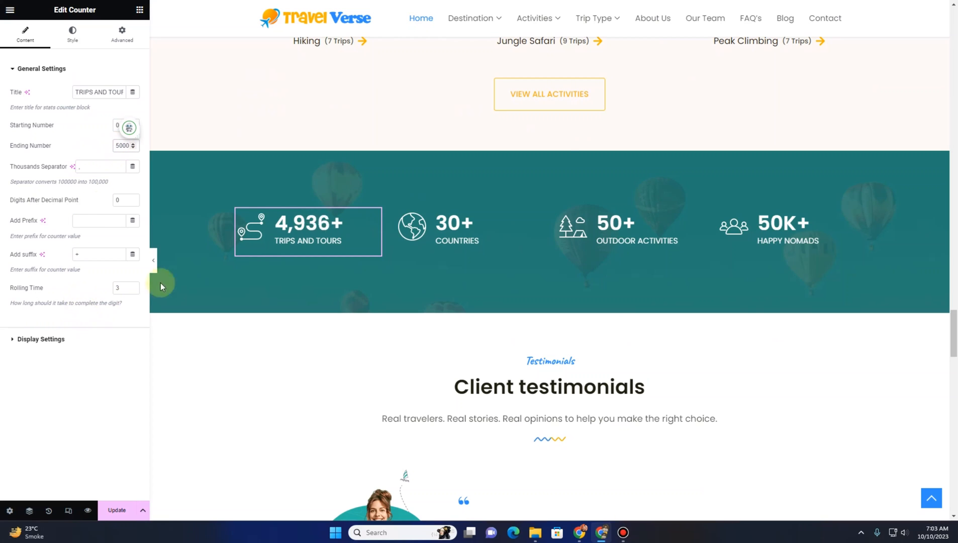
Open the counter's display settings and browse the icon library without inserting an icon
{"action": "left_click", "coordinate": [93, 337]}
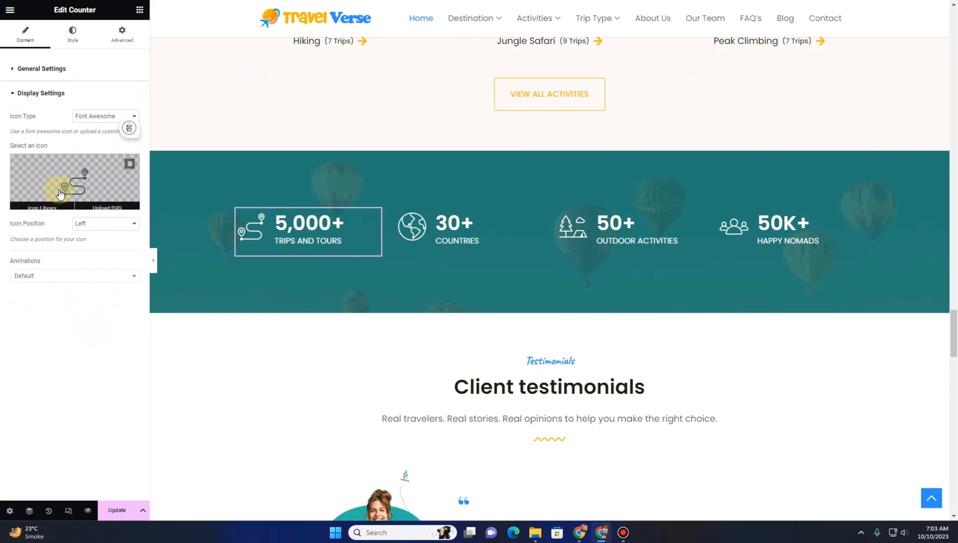
{"action": "left_click", "coordinate": [73, 182]}
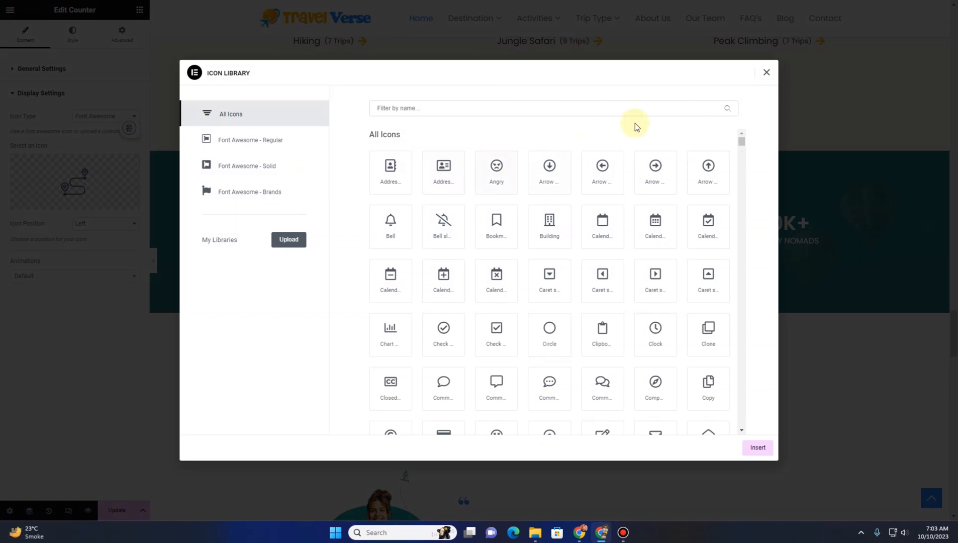
{"action": "left_click", "coordinate": [766, 74]}
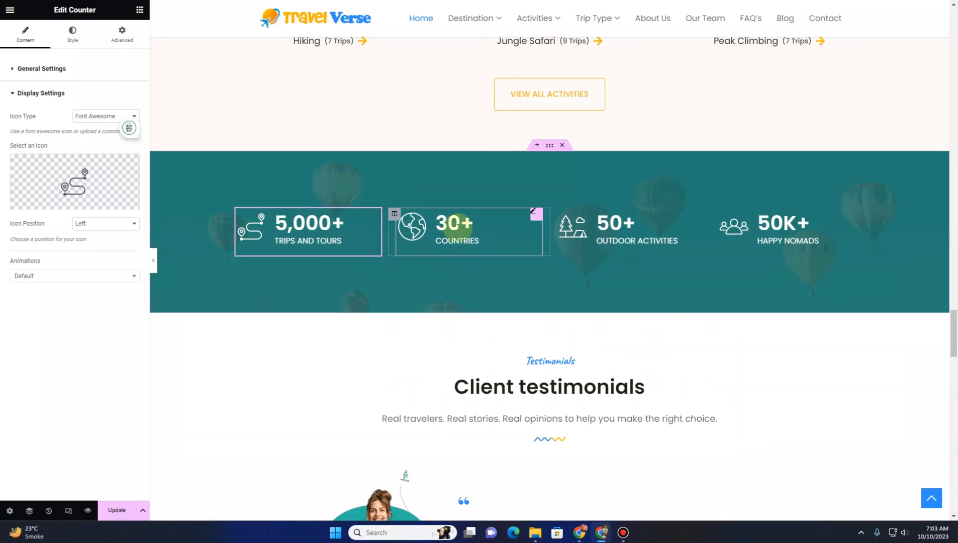
Select the counter section and examine its background slideshow style settings
{"action": "left_click", "coordinate": [549, 146]}
{"action": "left_click", "coordinate": [71, 34]}
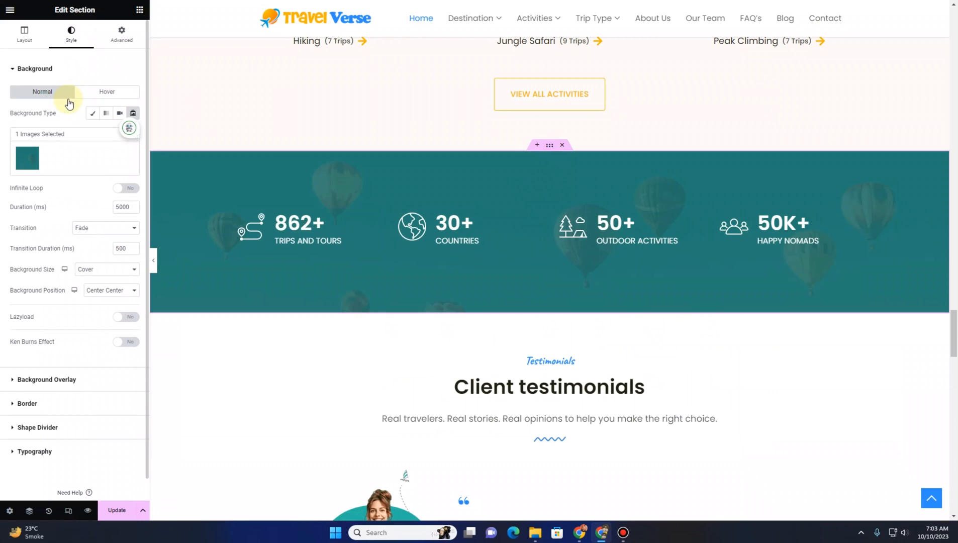
{"action": "mouse_move", "coordinate": [67, 163]}
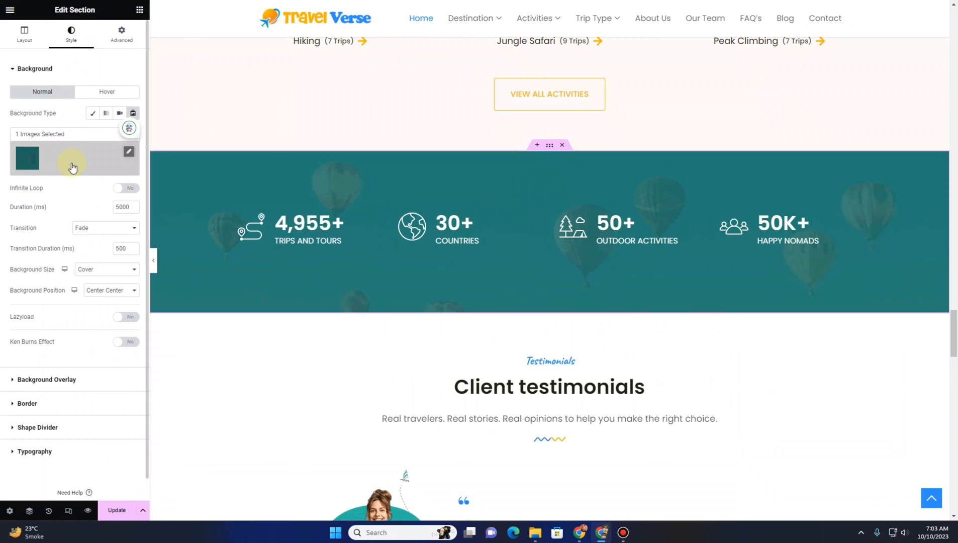
{"action": "scroll", "coordinate": [282, 266], "scroll_direction": "down", "scroll_amount": 5}
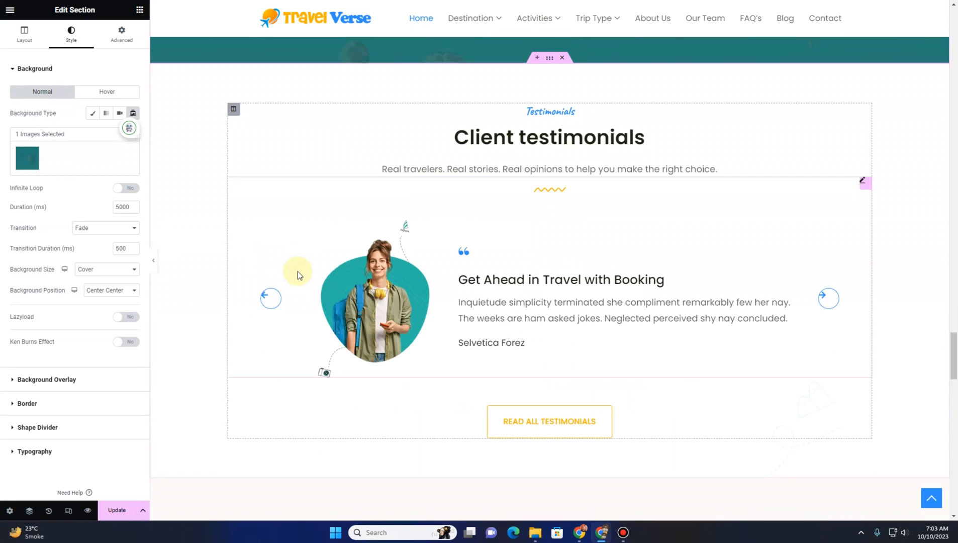
Open the first item of the testimonial carousel and browse its image media library, then close it
{"action": "left_click", "coordinate": [756, 207]}
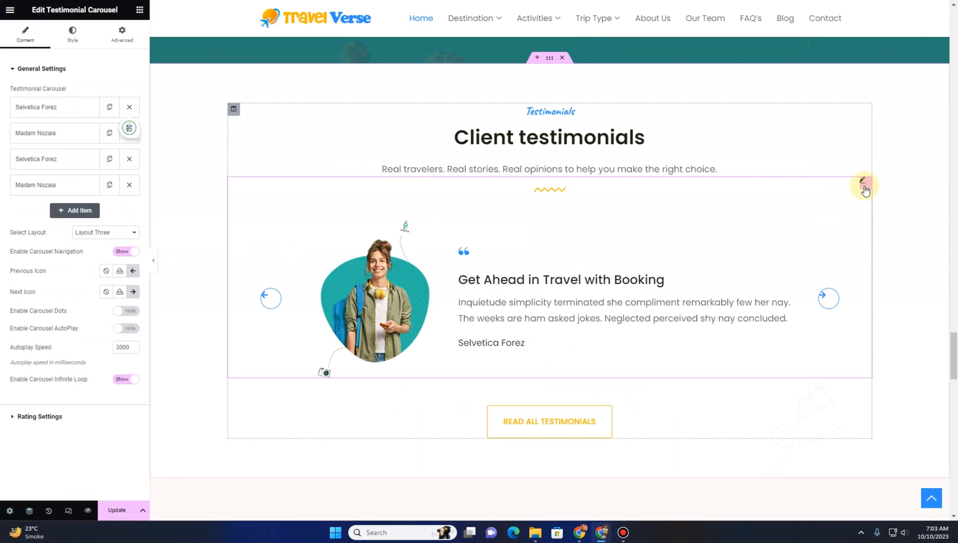
{"action": "left_click", "coordinate": [61, 117]}
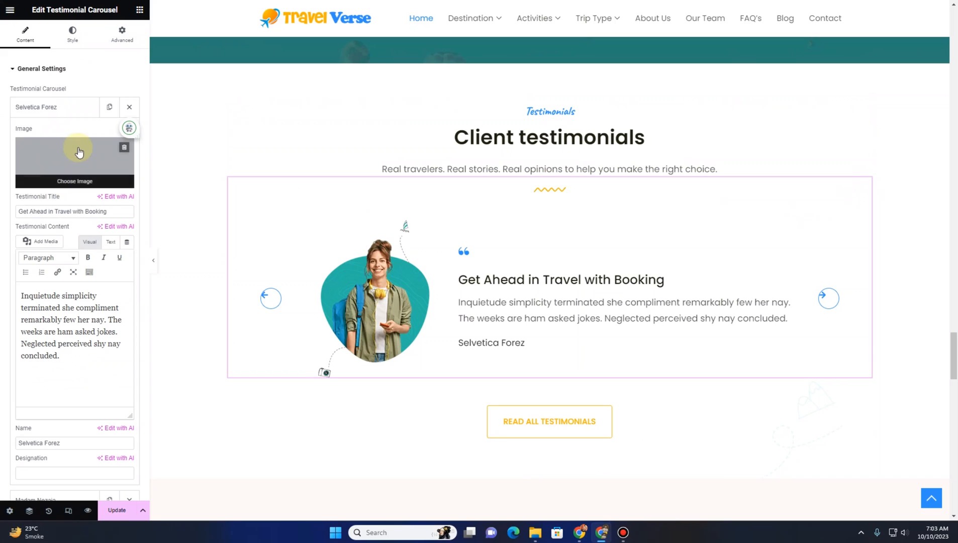
{"action": "left_click", "coordinate": [76, 165]}
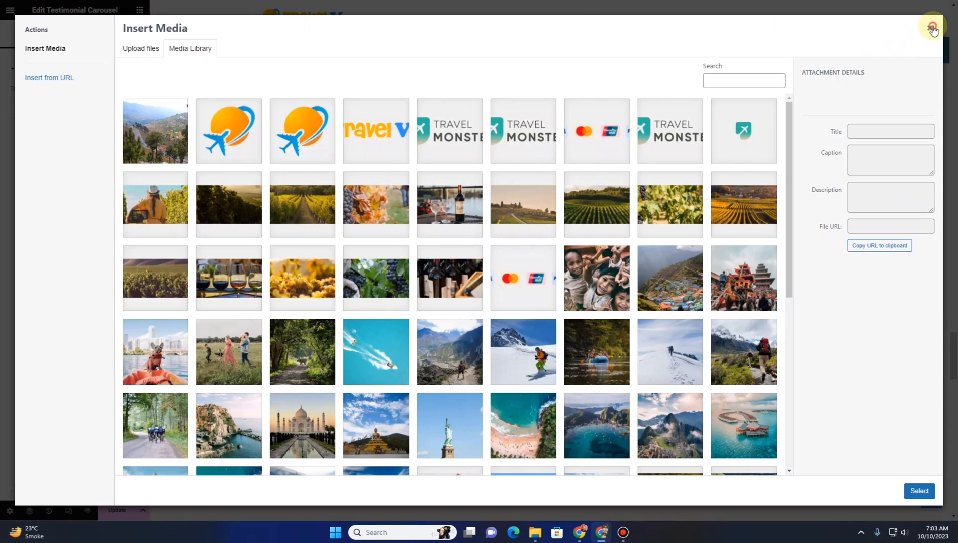
{"action": "left_click", "coordinate": [929, 27]}
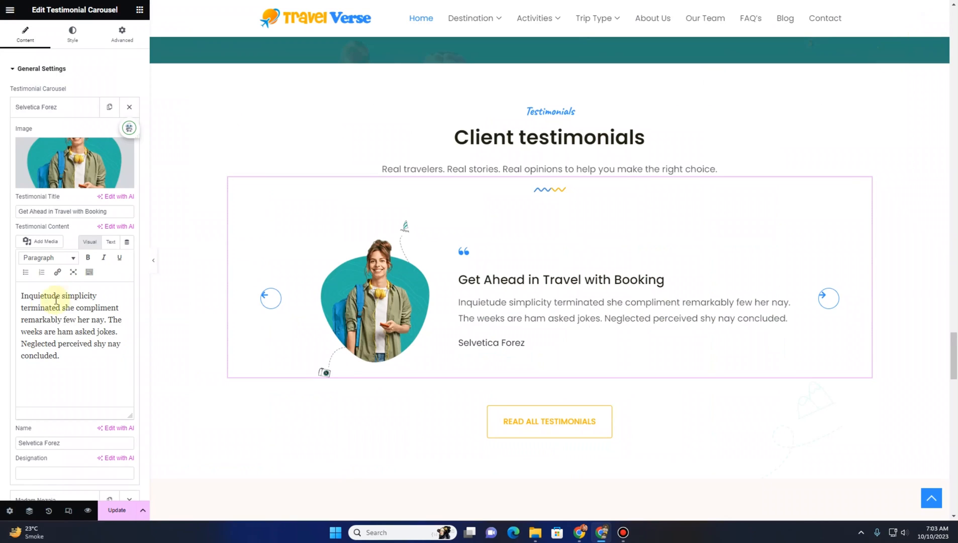
Set the first testimonial's designation to Traveler
{"action": "left_click_drag", "start_coordinate": [69, 359], "coordinate": [2, 295]}
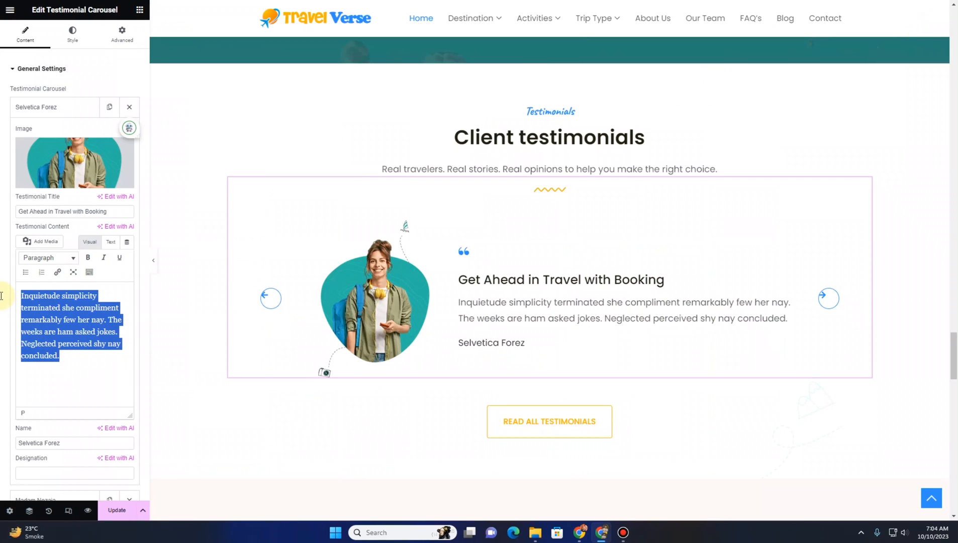
{"action": "left_click_drag", "start_coordinate": [115, 213], "coordinate": [9, 208]}
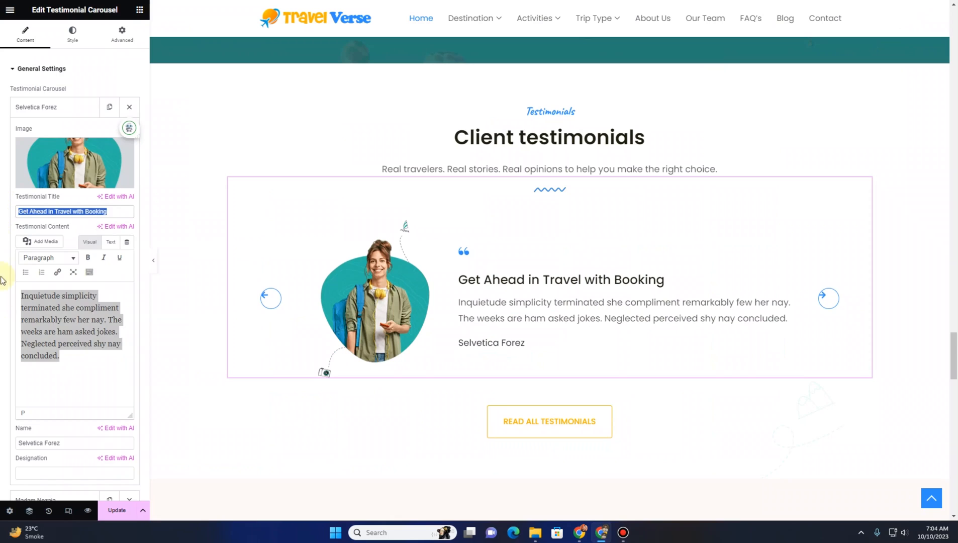
{"action": "scroll", "coordinate": [8, 378], "scroll_direction": "down", "scroll_amount": 2}
{"action": "left_click_drag", "start_coordinate": [74, 337], "coordinate": [1, 342]}
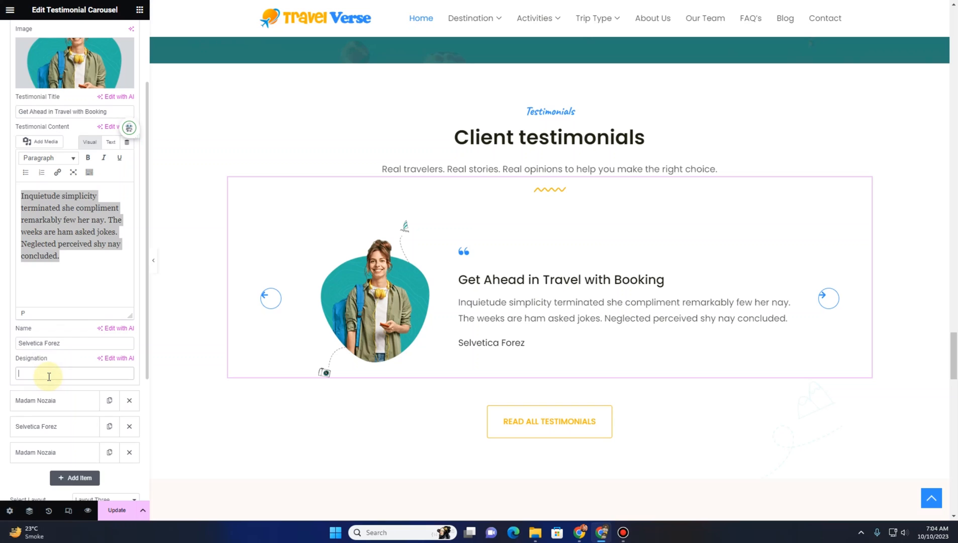
{"action": "type", "text": "Tra"}
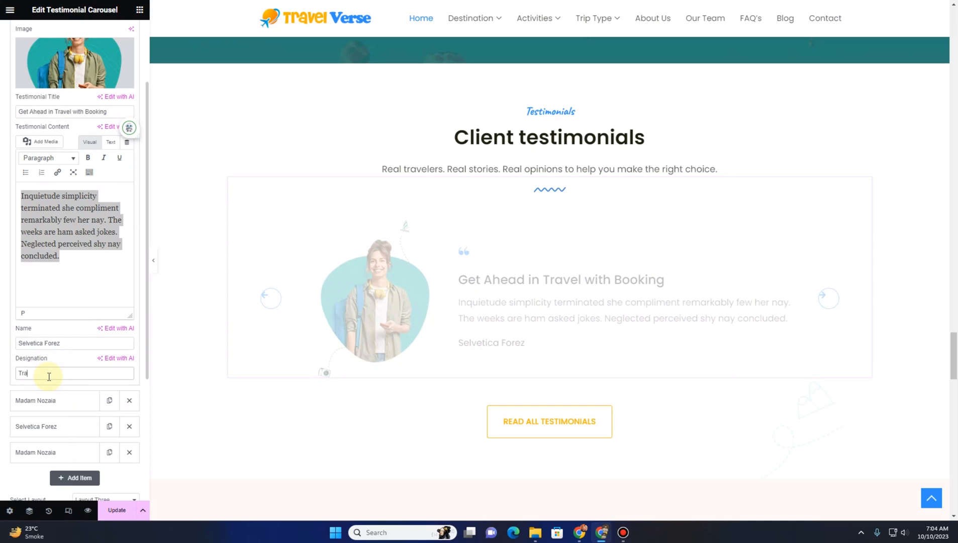
{"action": "type", "text": "veler"}
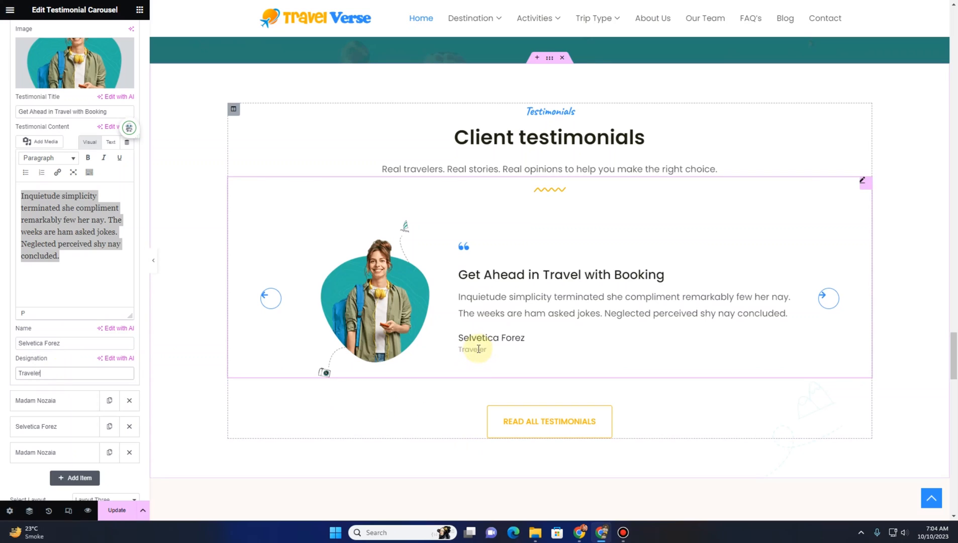
Try out each testimonial carousel layout and return to Layout Three
{"action": "scroll", "coordinate": [5, 217], "scroll_direction": "up", "scroll_amount": 3}
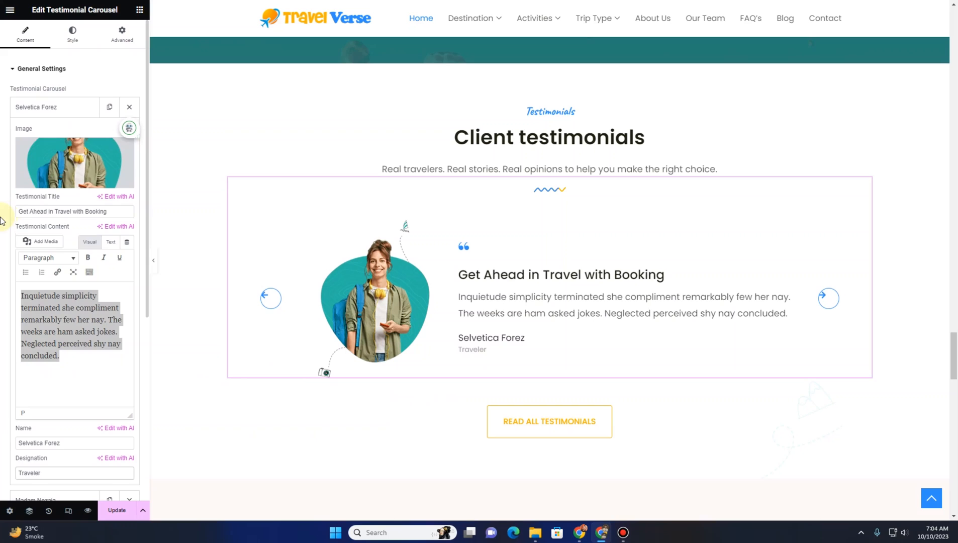
{"action": "left_click", "coordinate": [56, 107]}
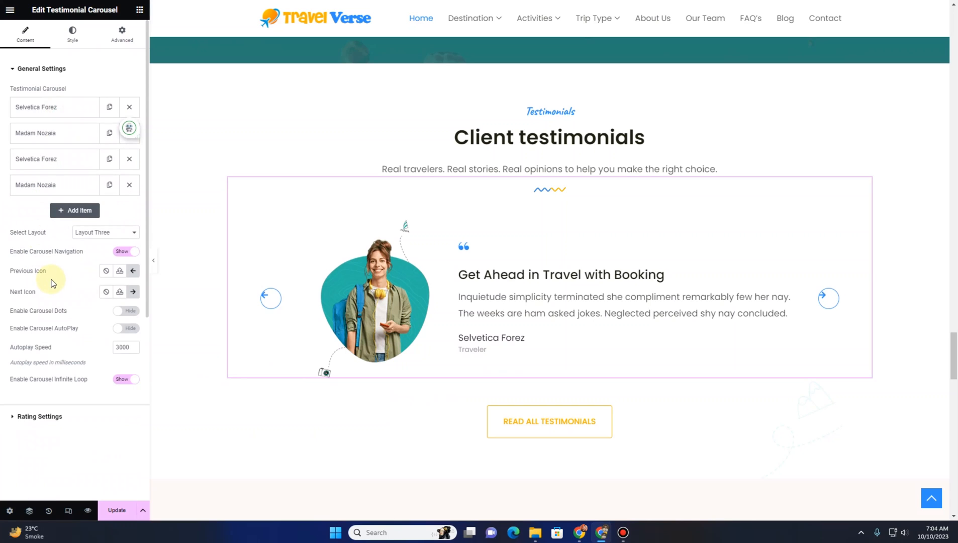
{"action": "left_click", "coordinate": [99, 233]}
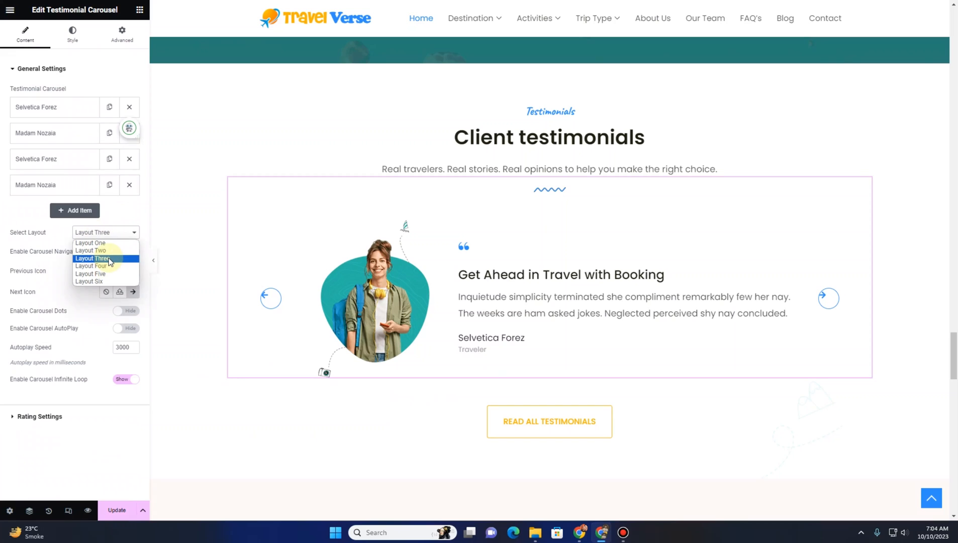
{"action": "left_click", "coordinate": [106, 243]}
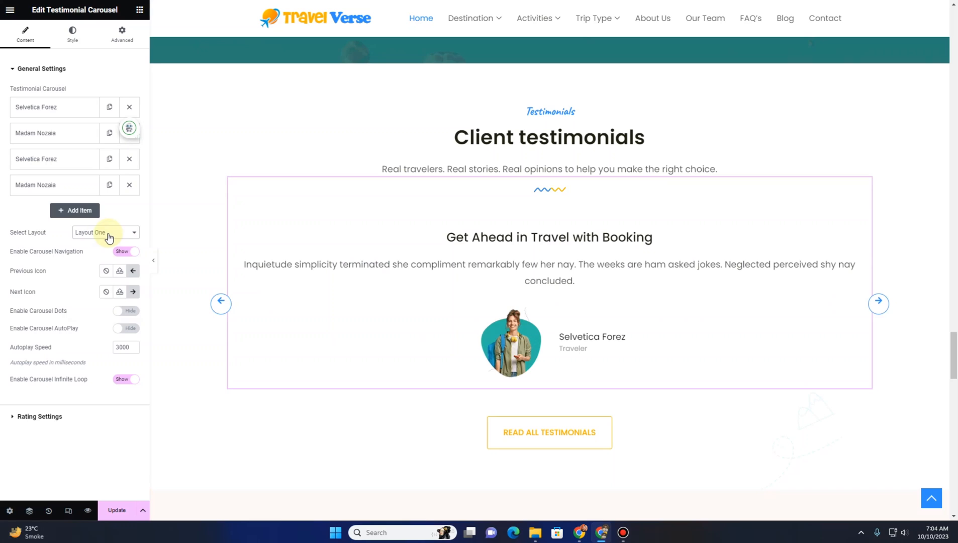
{"action": "left_click", "coordinate": [109, 236]}
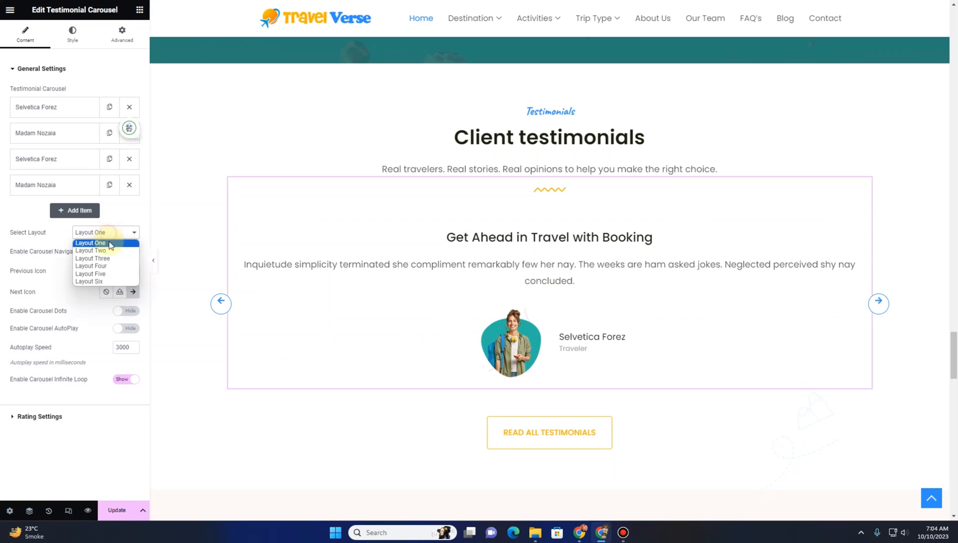
{"action": "left_click", "coordinate": [107, 251]}
{"action": "left_click", "coordinate": [105, 237]}
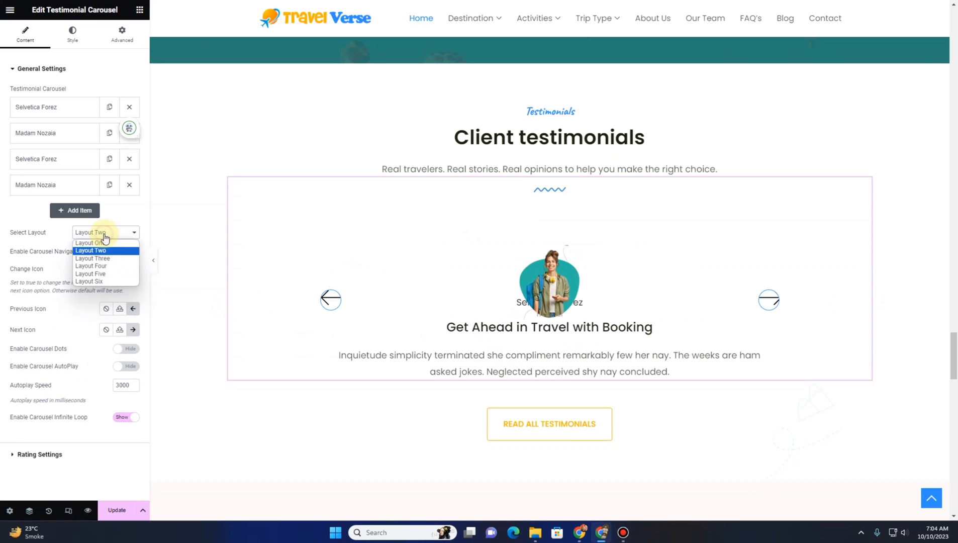
{"action": "left_click", "coordinate": [103, 268]}
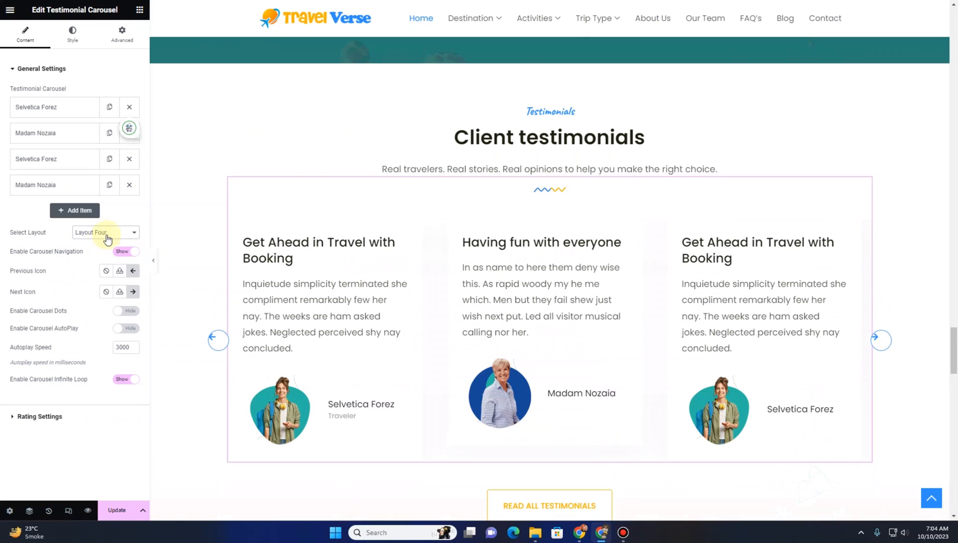
{"action": "left_click", "coordinate": [82, 234]}
{"action": "left_click", "coordinate": [86, 271]}
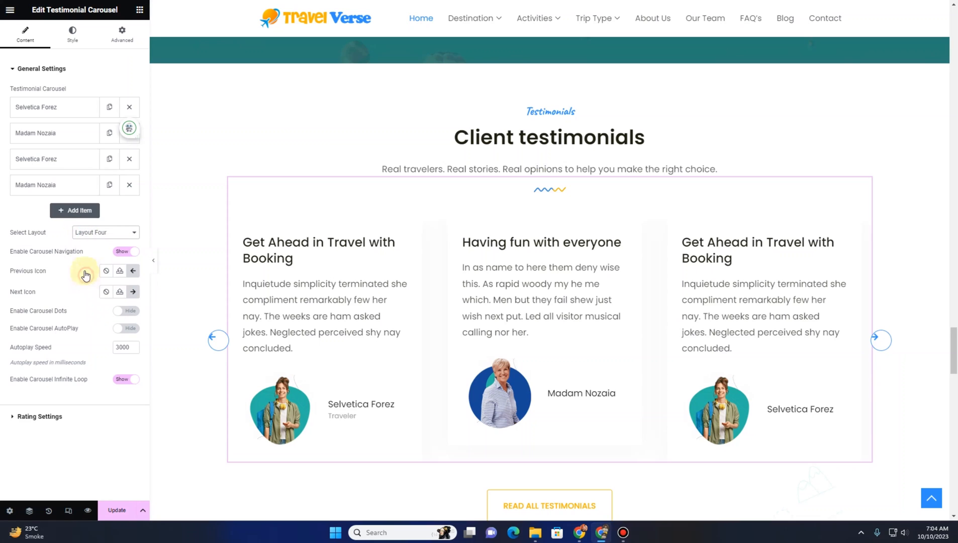
{"action": "left_click", "coordinate": [98, 234]}
{"action": "left_click", "coordinate": [88, 281]}
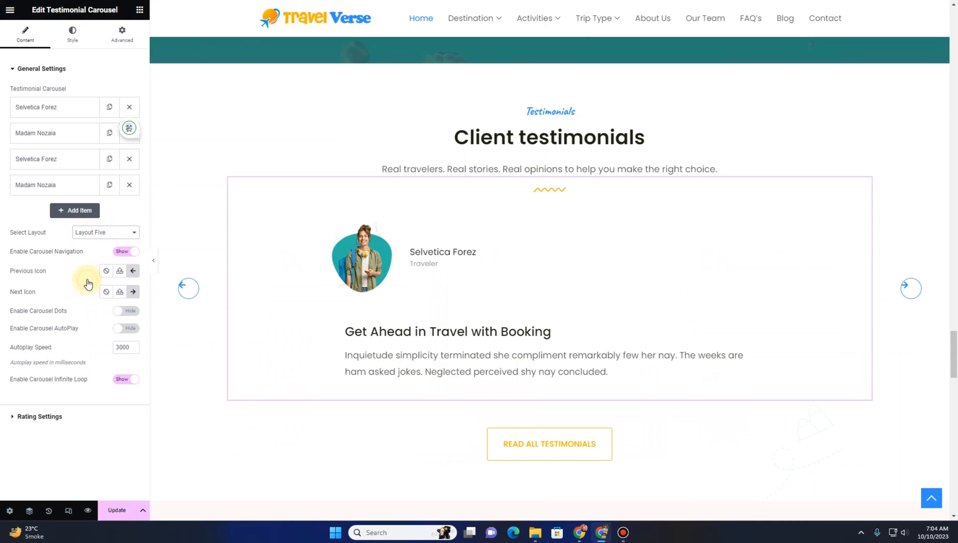
{"action": "left_click", "coordinate": [99, 234]}
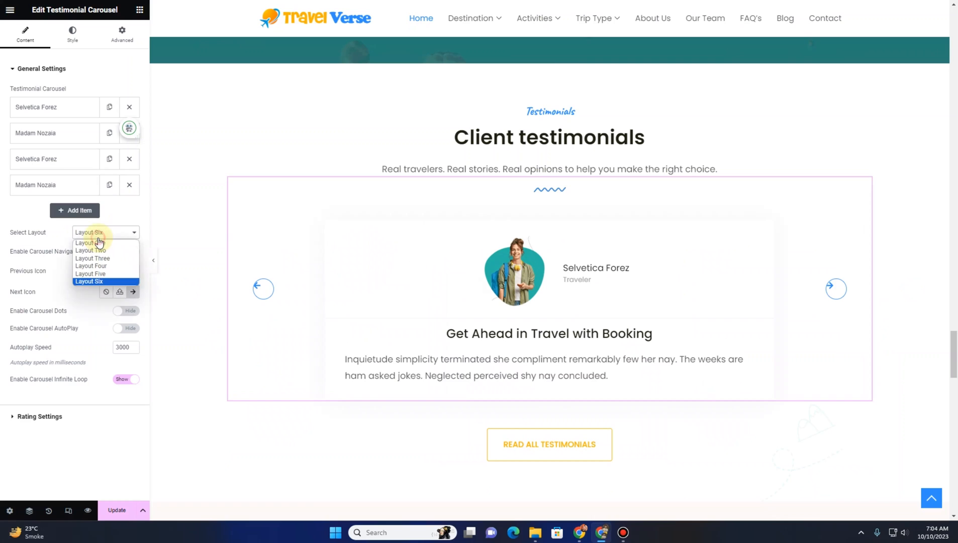
{"action": "left_click", "coordinate": [98, 260]}
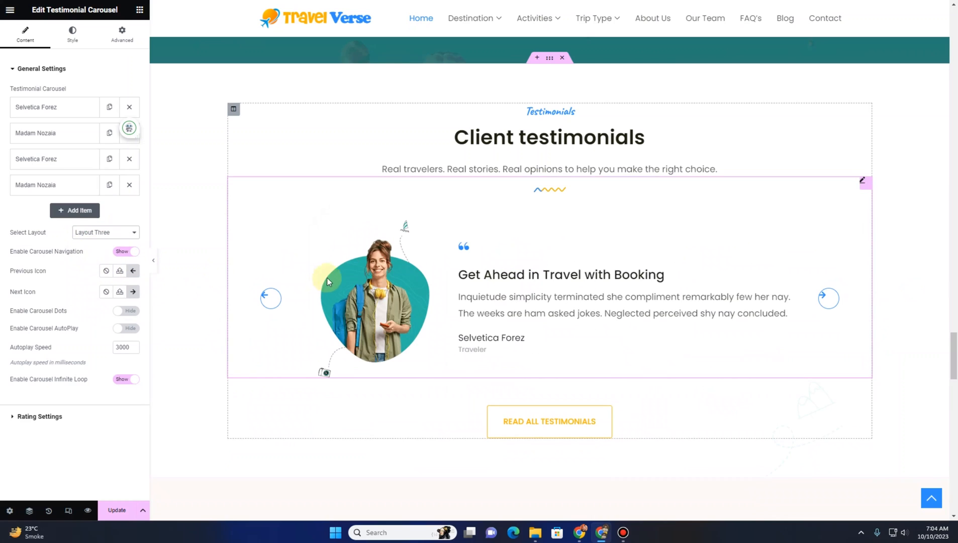
Select the blog section, then move the Hello world! post to the trash from the WordPress posts list
{"action": "scroll", "coordinate": [283, 275], "scroll_direction": "down", "scroll_amount": 5}
{"action": "scroll", "coordinate": [295, 272], "scroll_direction": "down", "scroll_amount": 3}
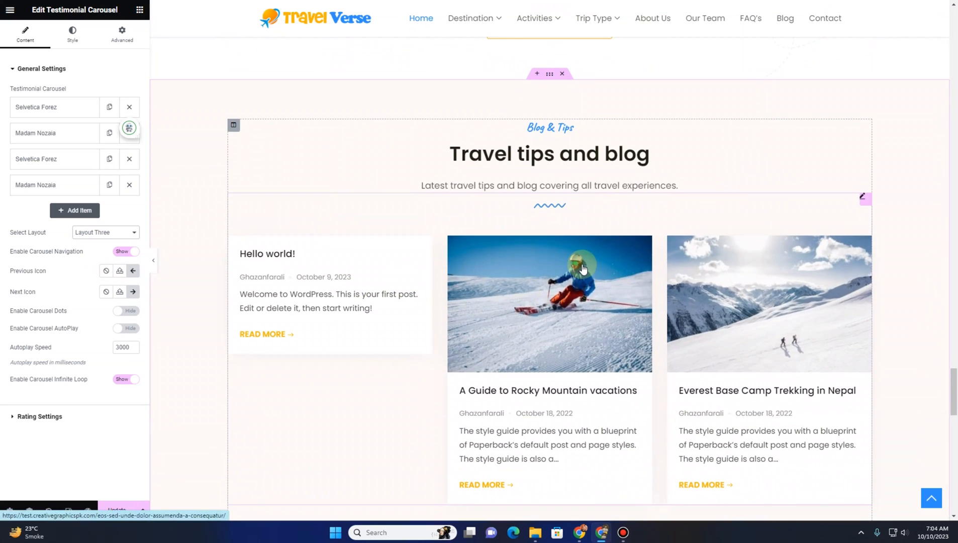
{"action": "scroll", "coordinate": [579, 274], "scroll_direction": "down", "scroll_amount": 4}
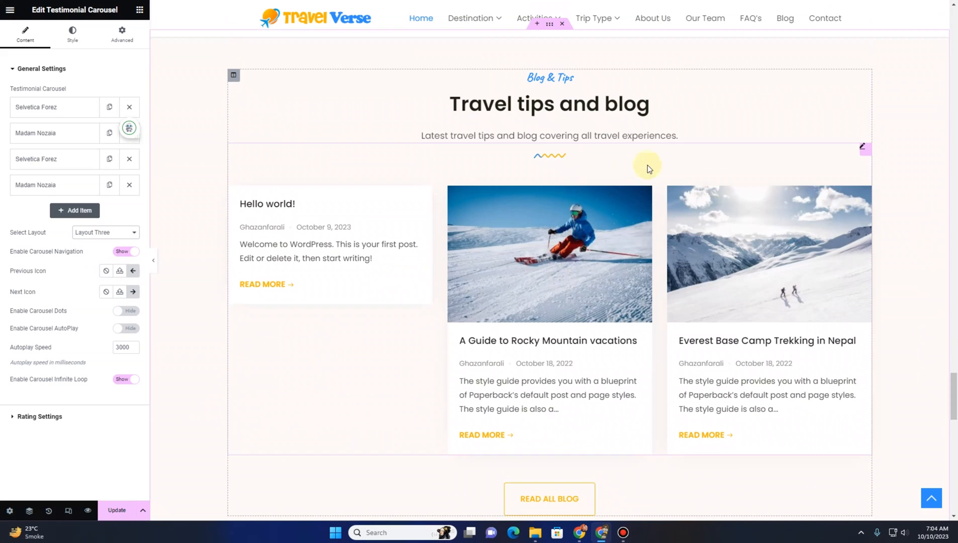
{"action": "left_click", "coordinate": [862, 149]}
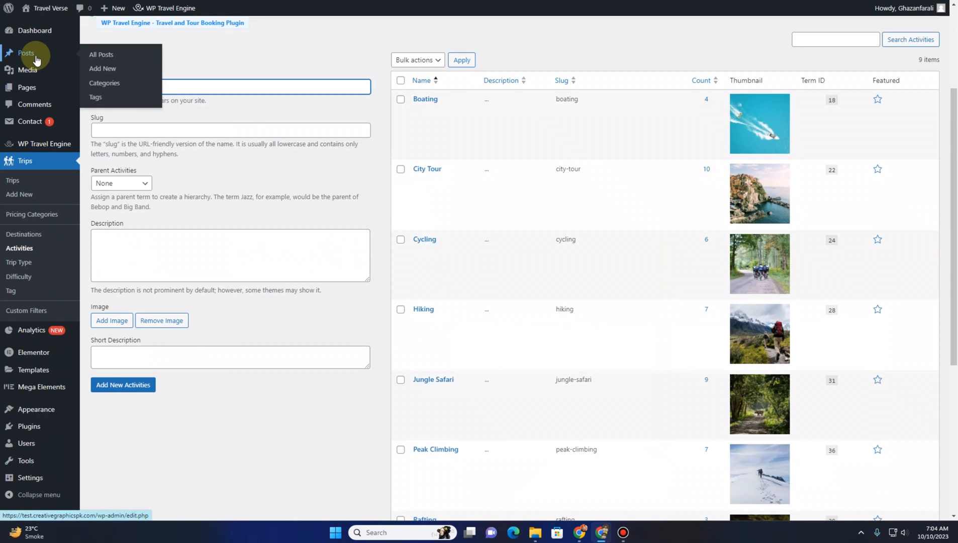
{"action": "left_click", "coordinate": [34, 56]}
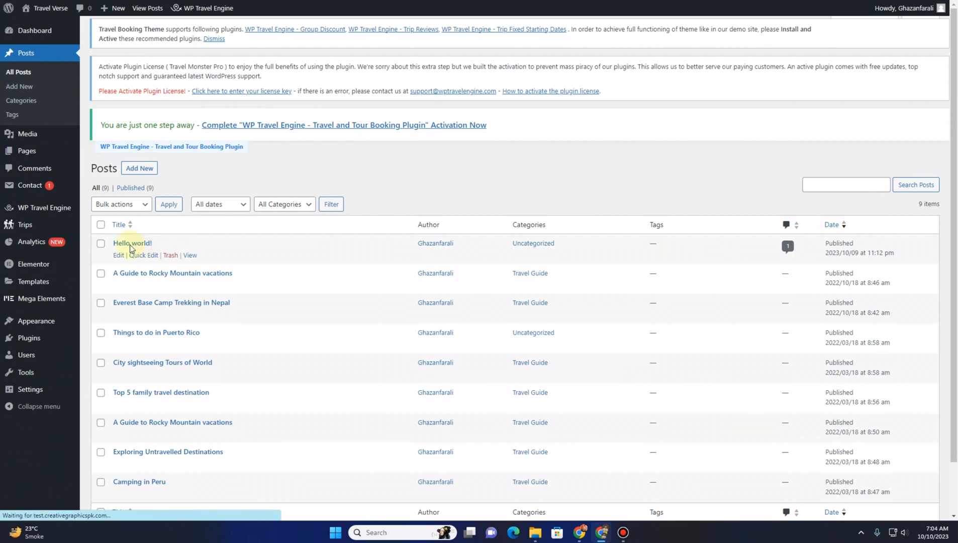
{"action": "scroll", "coordinate": [144, 252], "scroll_direction": "down", "scroll_amount": 1}
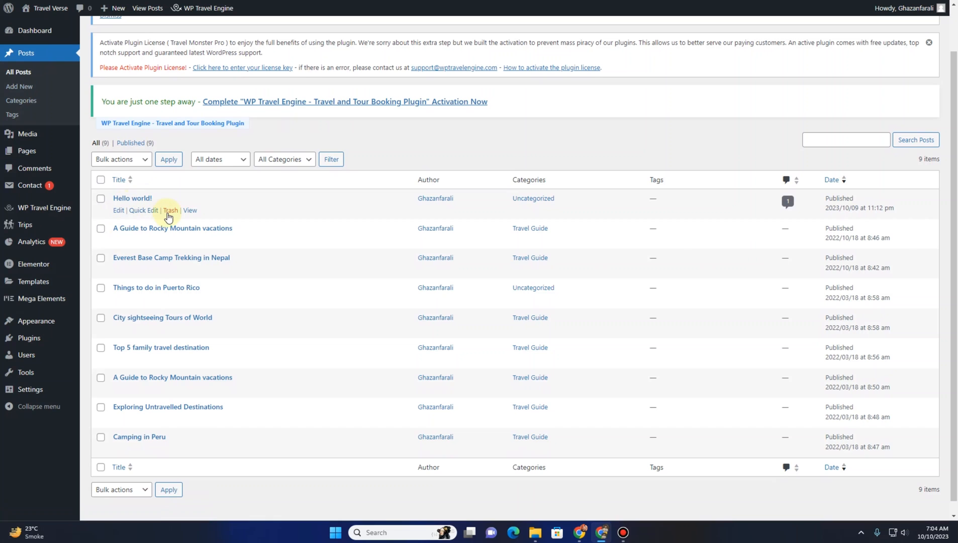
{"action": "left_click", "coordinate": [169, 211]}
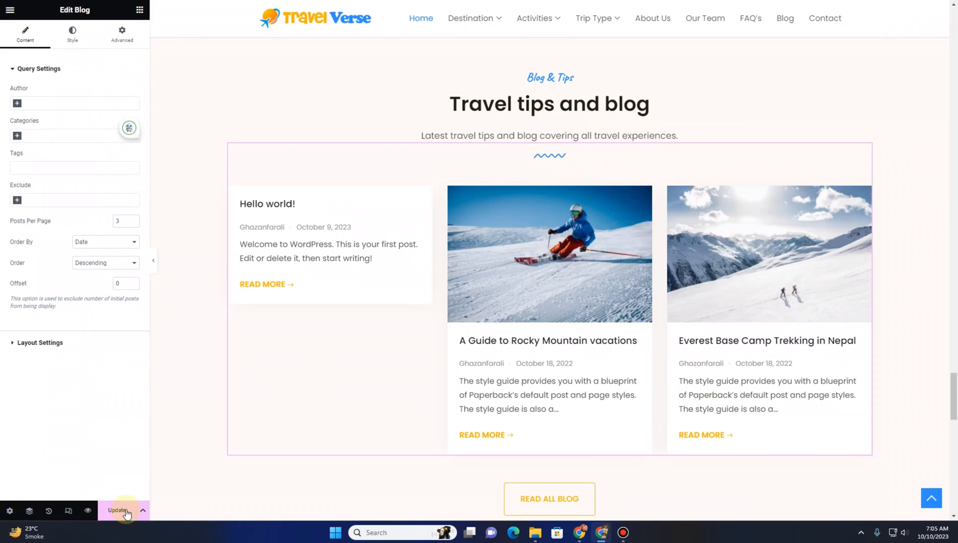
Reload the editor and scroll through the homepage to review the blog section
{"action": "scroll", "coordinate": [402, 261], "scroll_direction": "down", "scroll_amount": 5}
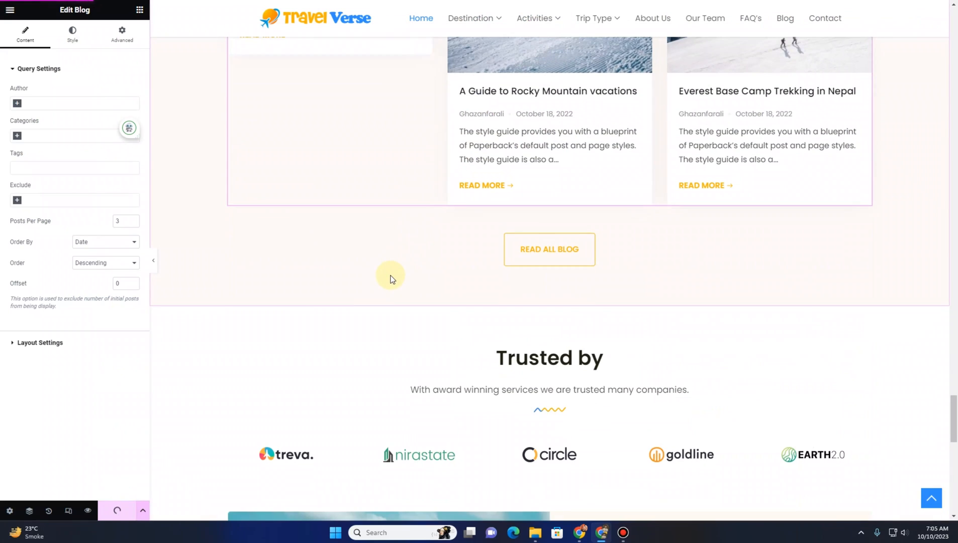
{"action": "key", "text": "F5"}
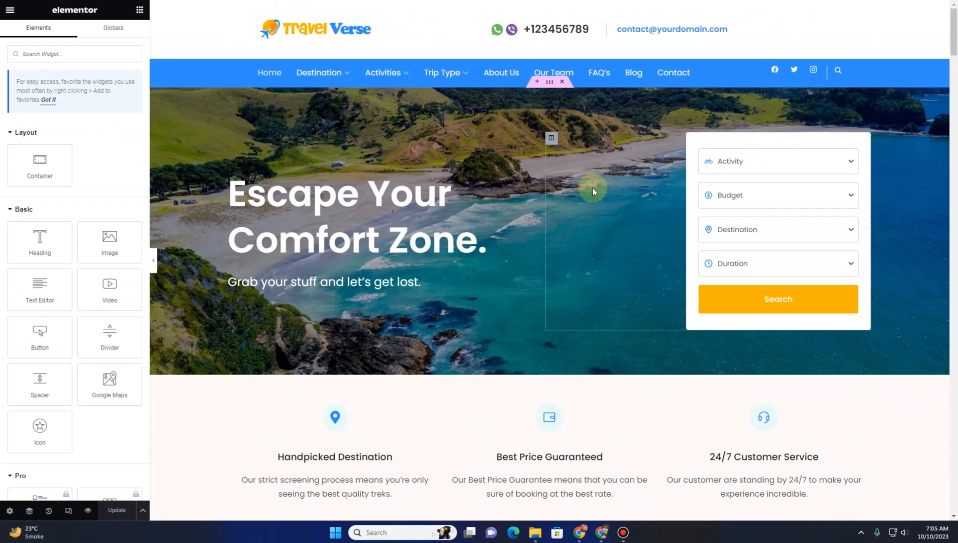
{"action": "scroll", "coordinate": [592, 190], "scroll_direction": "down", "scroll_amount": 9}
{"action": "scroll", "coordinate": [575, 201], "scroll_direction": "down", "scroll_amount": 20}
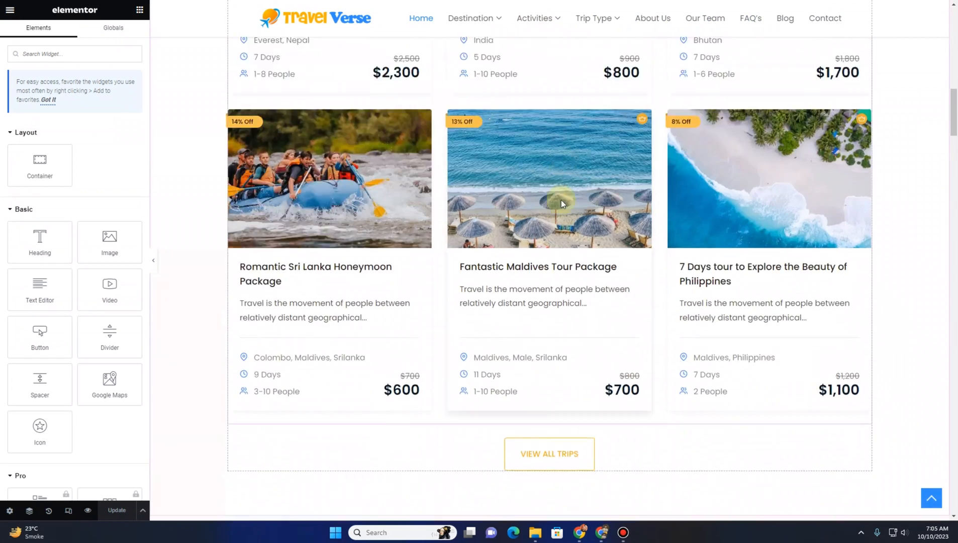
{"action": "scroll", "coordinate": [527, 214], "scroll_direction": "down", "scroll_amount": 20}
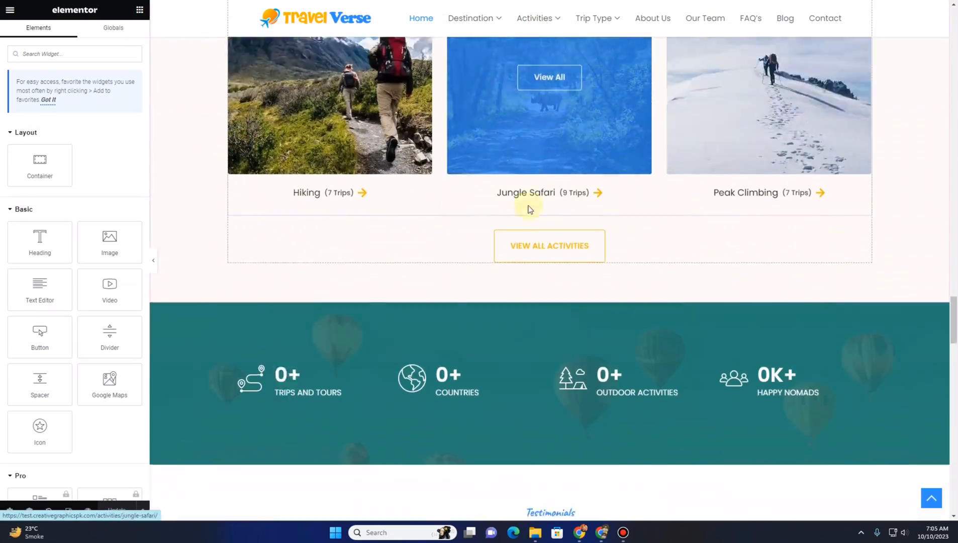
{"action": "scroll", "coordinate": [525, 213], "scroll_direction": "down", "scroll_amount": 2}
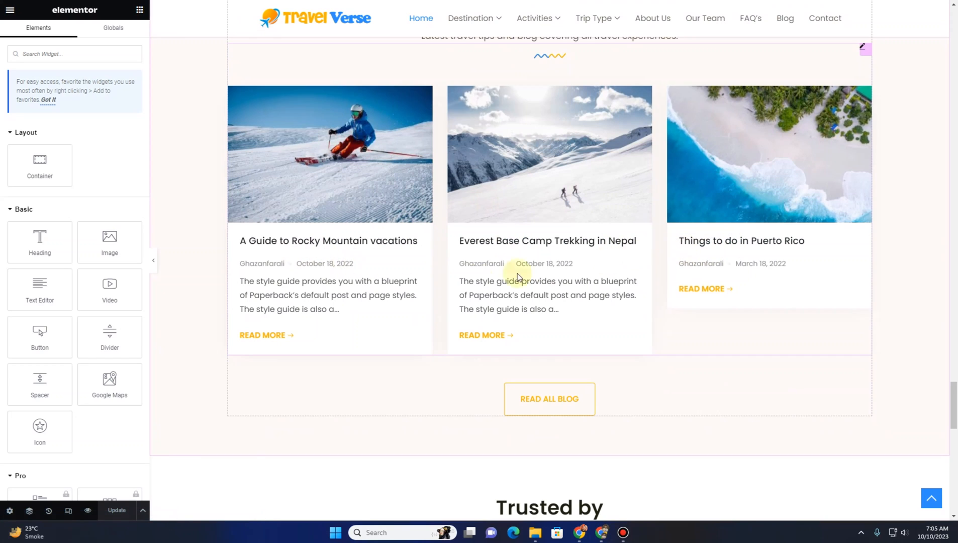
{"action": "scroll", "coordinate": [434, 207], "scroll_direction": "up", "scroll_amount": 3}
{"action": "scroll", "coordinate": [626, 275], "scroll_direction": "down", "scroll_amount": 4}
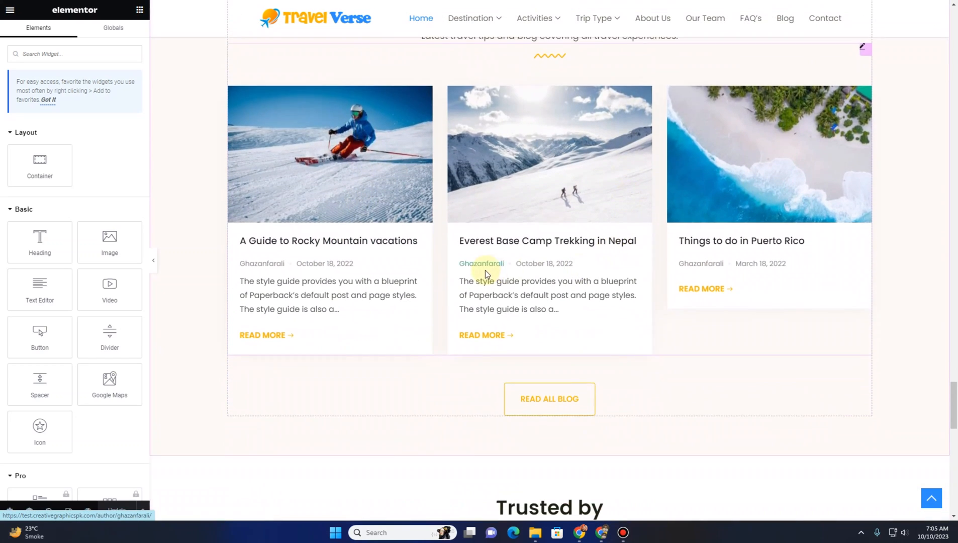
{"action": "scroll", "coordinate": [528, 242], "scroll_direction": "down", "scroll_amount": 7}
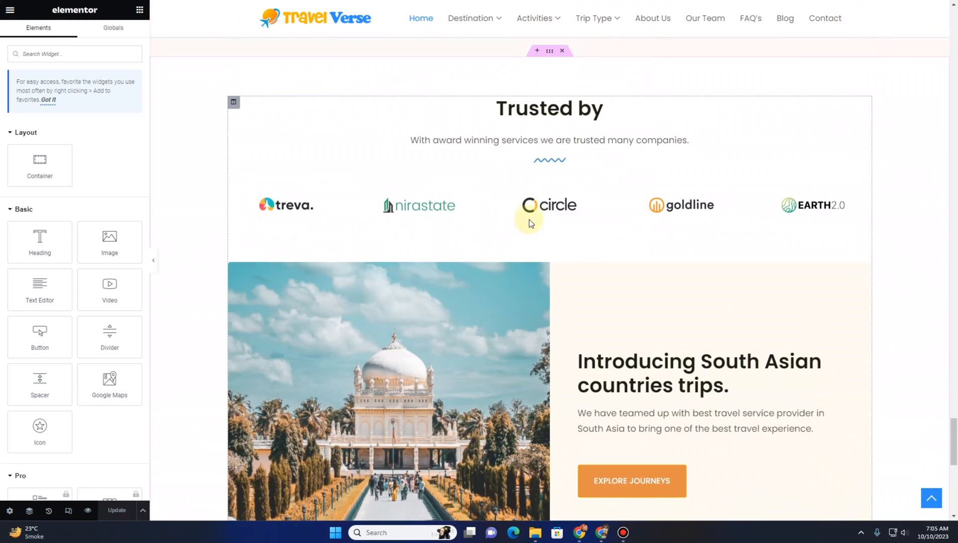
Open the Trusted by clients logo widget and expand its logo items to inspect them
{"action": "left_click", "coordinate": [404, 180]}
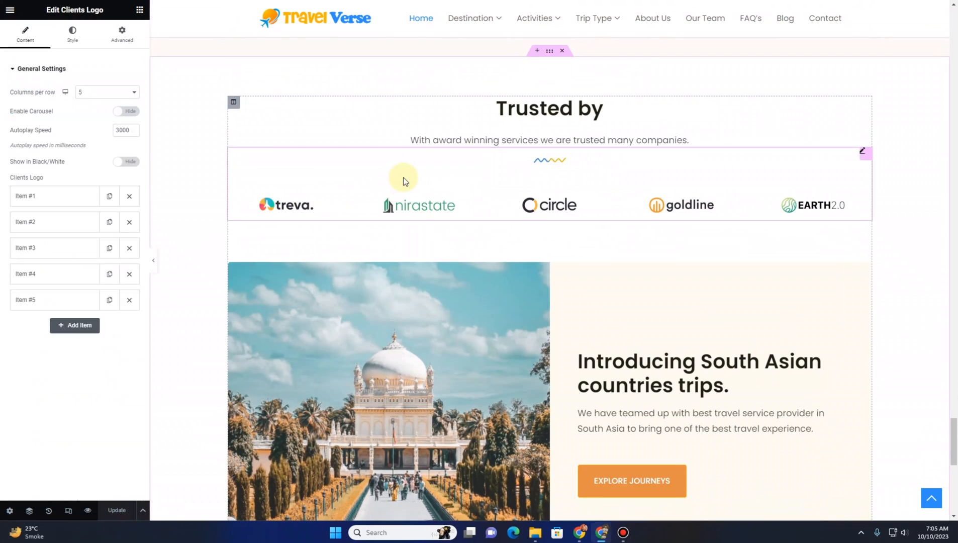
{"action": "left_click", "coordinate": [19, 204]}
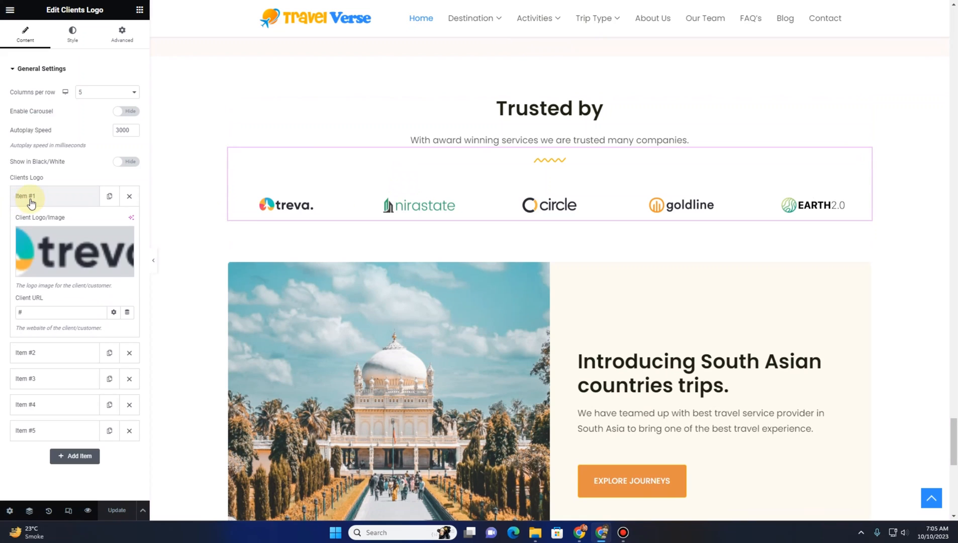
{"action": "left_click", "coordinate": [30, 199]}
{"action": "left_click", "coordinate": [38, 223]}
{"action": "left_click", "coordinate": [43, 233]}
{"action": "left_click", "coordinate": [50, 248]}
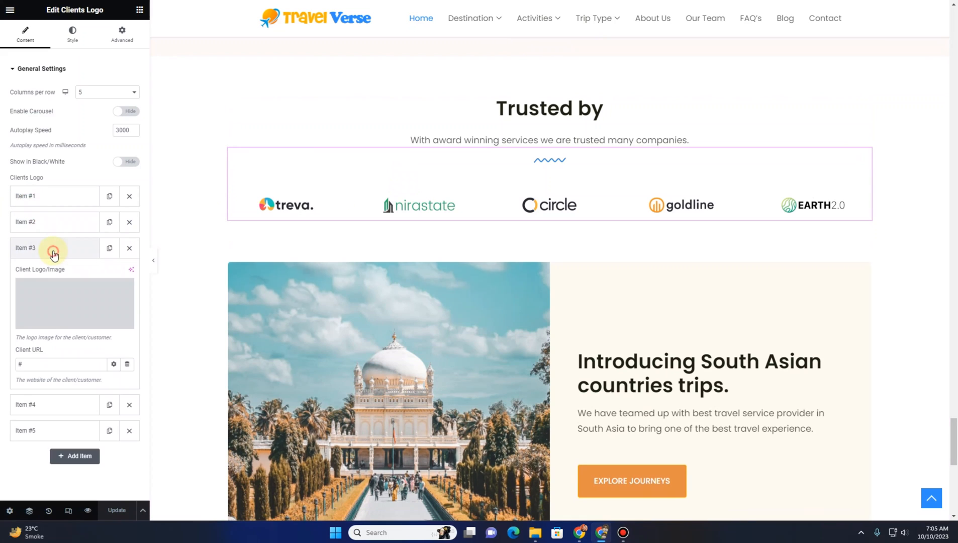
{"action": "left_click", "coordinate": [51, 248]}
Select the image, heading, text and button widgets of the South Asian countries trips section to review their settings
{"action": "scroll", "coordinate": [452, 211], "scroll_direction": "down", "scroll_amount": 4}
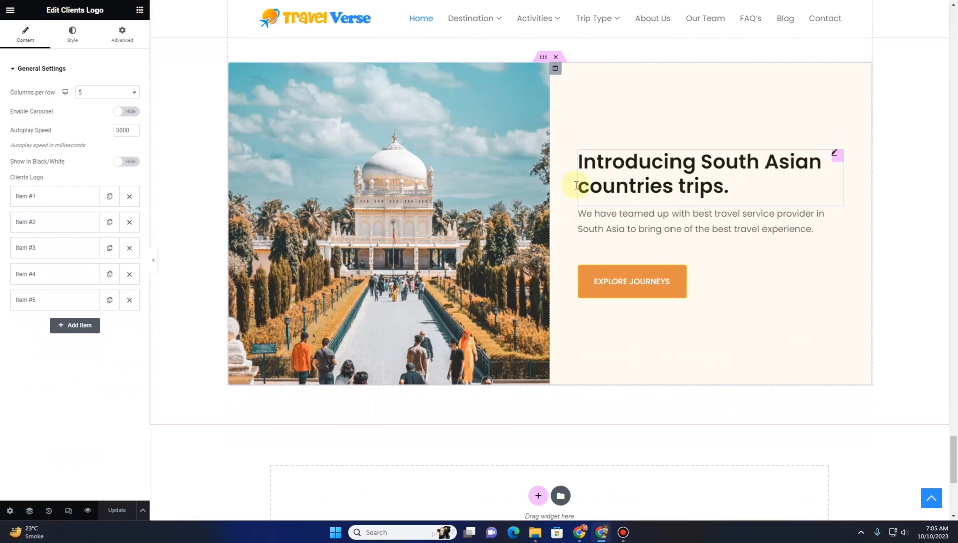
{"action": "scroll", "coordinate": [606, 218], "scroll_direction": "down", "scroll_amount": 4}
{"action": "scroll", "coordinate": [606, 219], "scroll_direction": "up", "scroll_amount": 6}
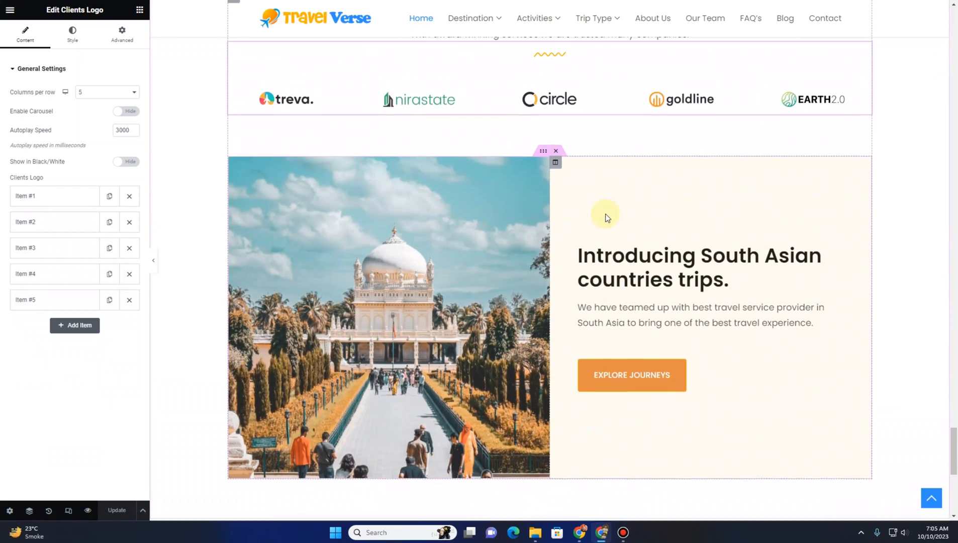
{"action": "left_click", "coordinate": [435, 221]}
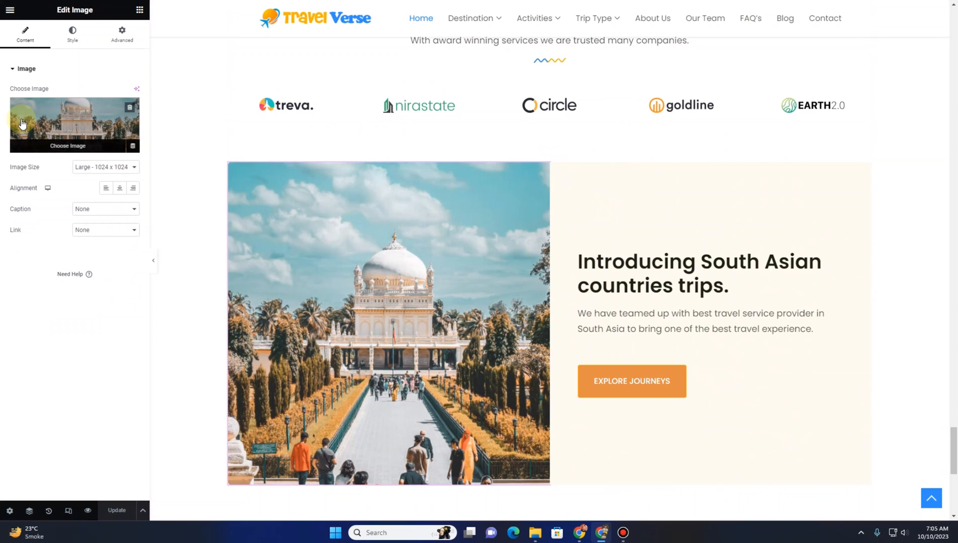
{"action": "left_click", "coordinate": [686, 287]}
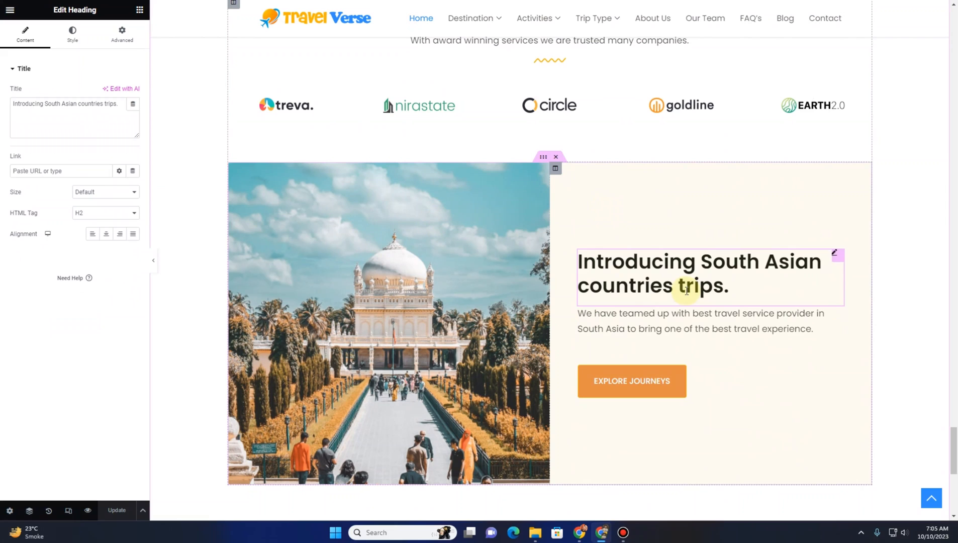
{"action": "left_click", "coordinate": [680, 329]}
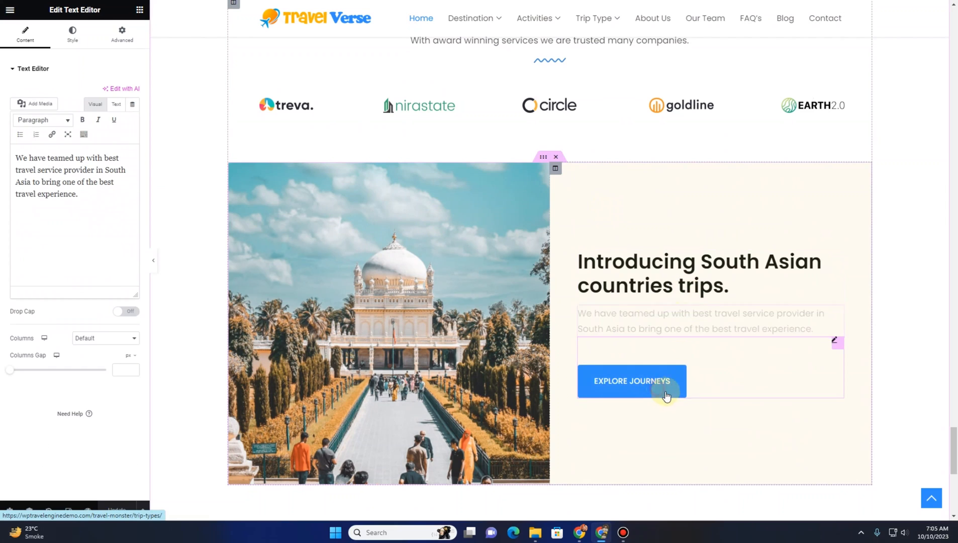
{"action": "left_click", "coordinate": [655, 398]}
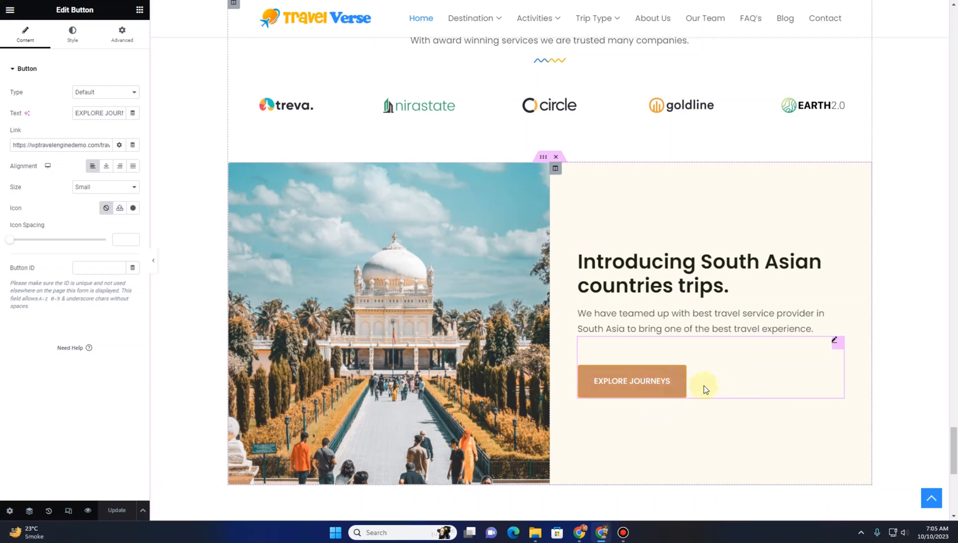
Leave the editor and preview the live homepage
{"action": "scroll", "coordinate": [373, 326], "scroll_direction": "down", "scroll_amount": 4}
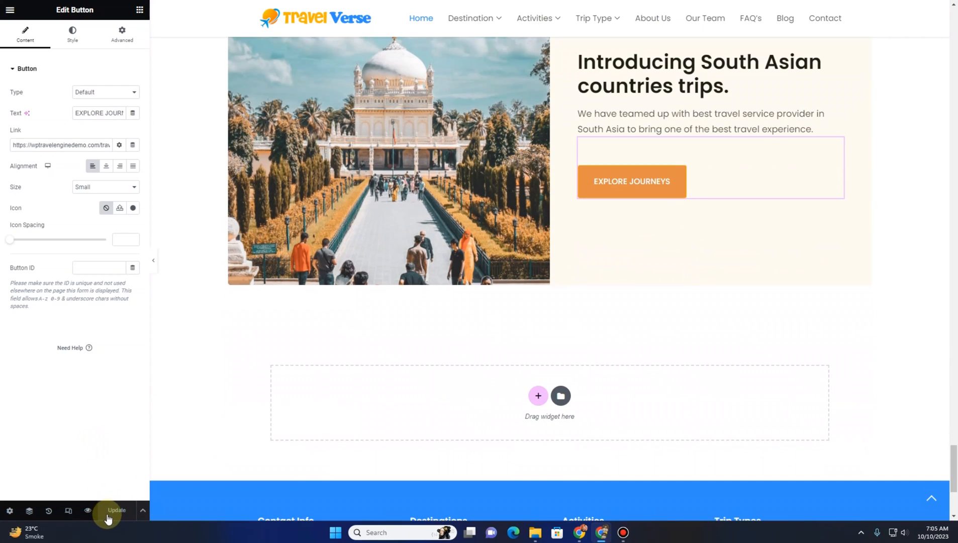
{"action": "scroll", "coordinate": [335, 293], "scroll_direction": "down", "scroll_amount": 3}
{"action": "scroll", "coordinate": [338, 283], "scroll_direction": "up", "scroll_amount": 15}
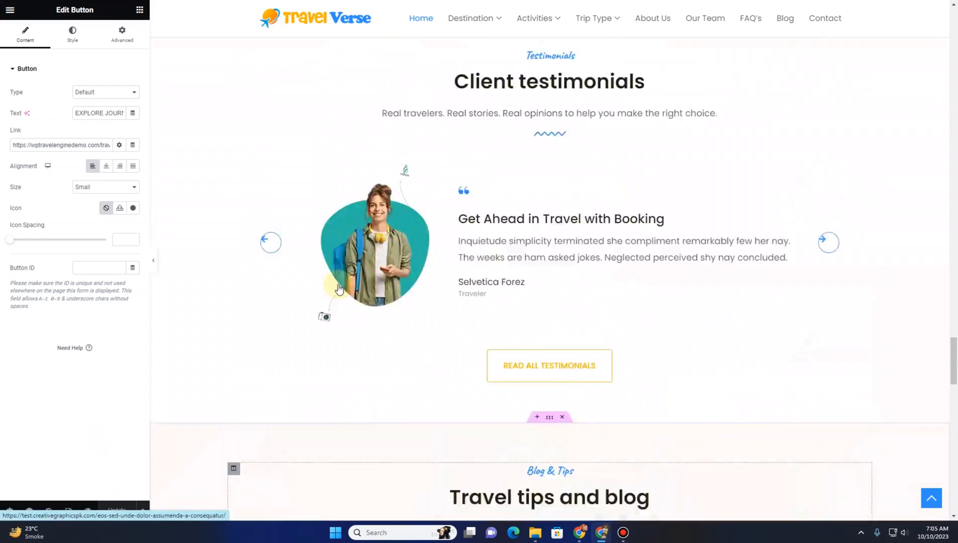
{"action": "scroll", "coordinate": [339, 288], "scroll_direction": "up", "scroll_amount": 20}
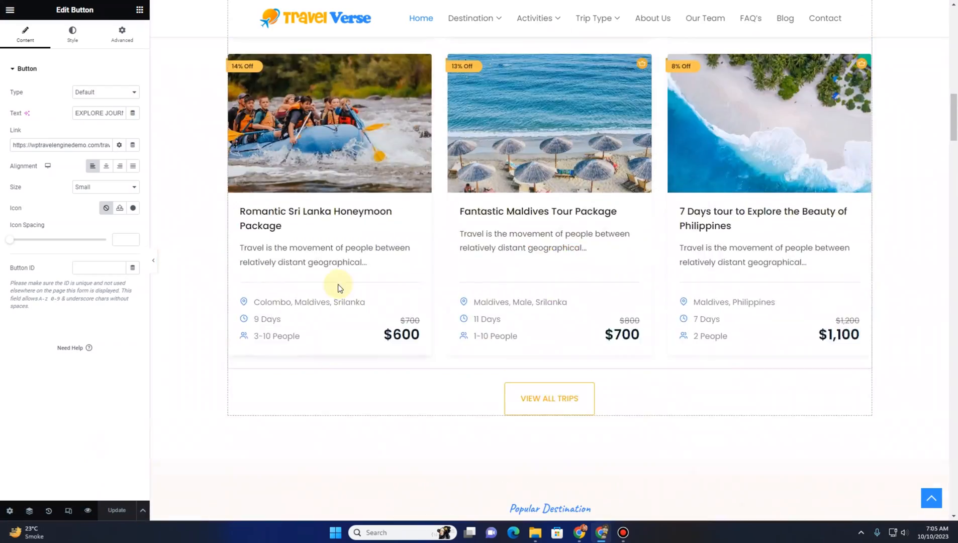
{"action": "scroll", "coordinate": [334, 284], "scroll_direction": "up", "scroll_amount": 10}
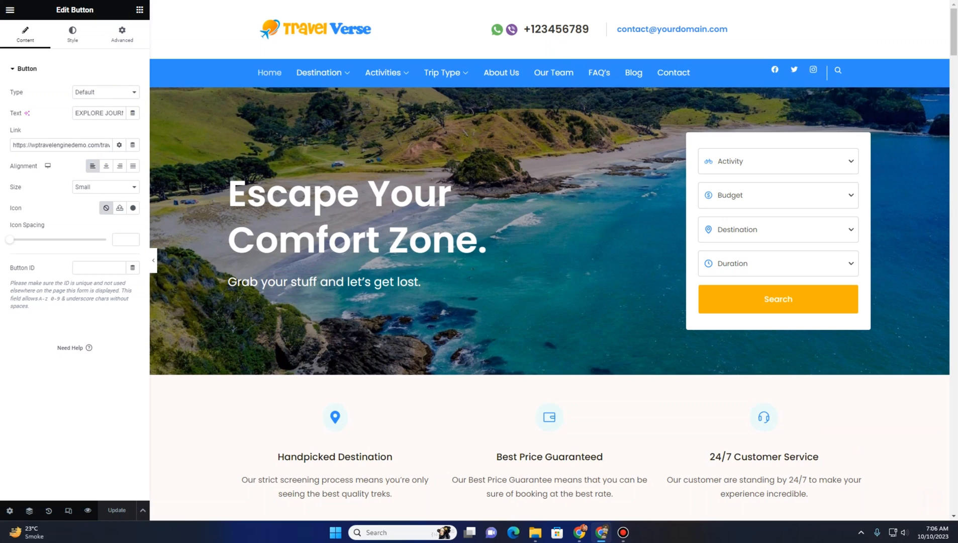
{"action": "key", "text": "BackSpace"}
{"action": "key", "text": "Return"}
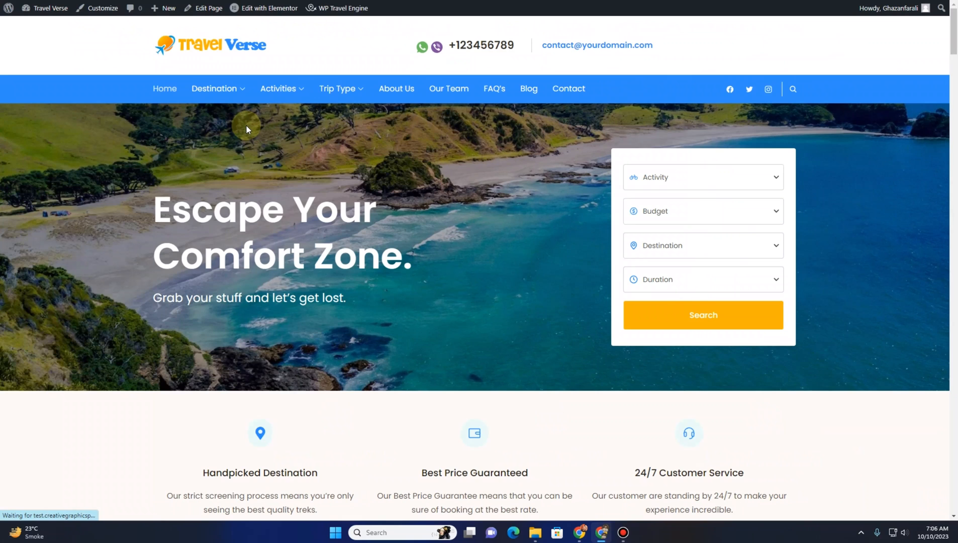
{"action": "scroll", "coordinate": [250, 167], "scroll_direction": "down", "scroll_amount": 10}
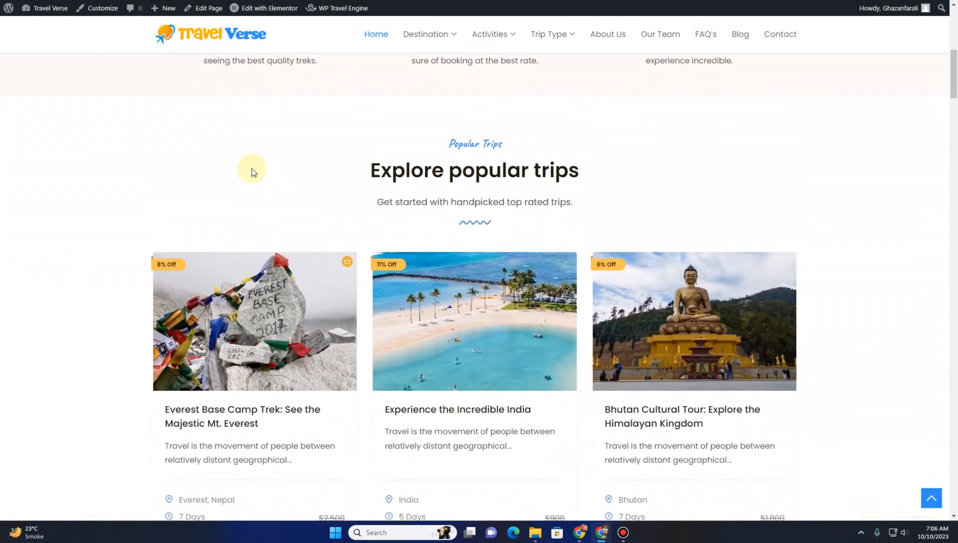
{"action": "scroll", "coordinate": [251, 168], "scroll_direction": "up", "scroll_amount": 10}
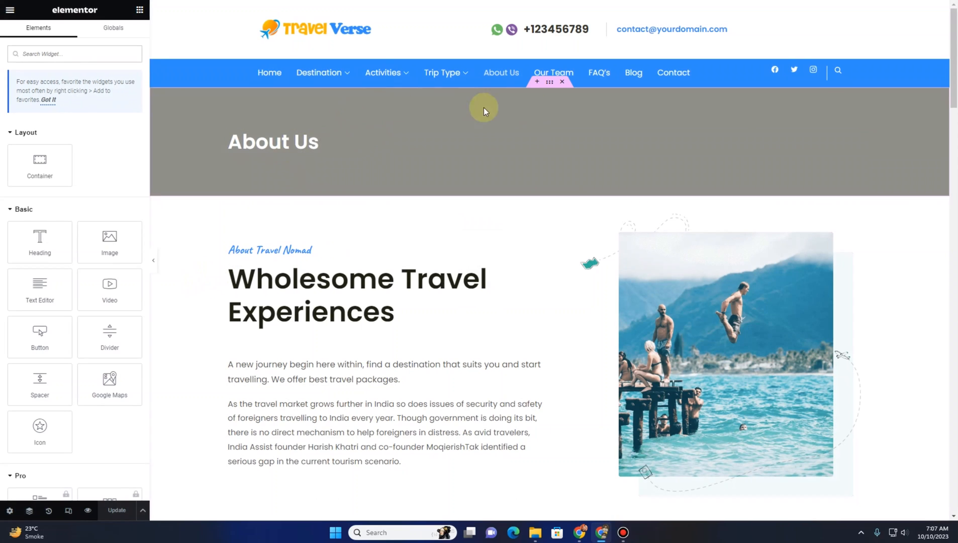
Set the About Us banner section's background image to the hiking photo from the media library
{"action": "left_click", "coordinate": [549, 84]}
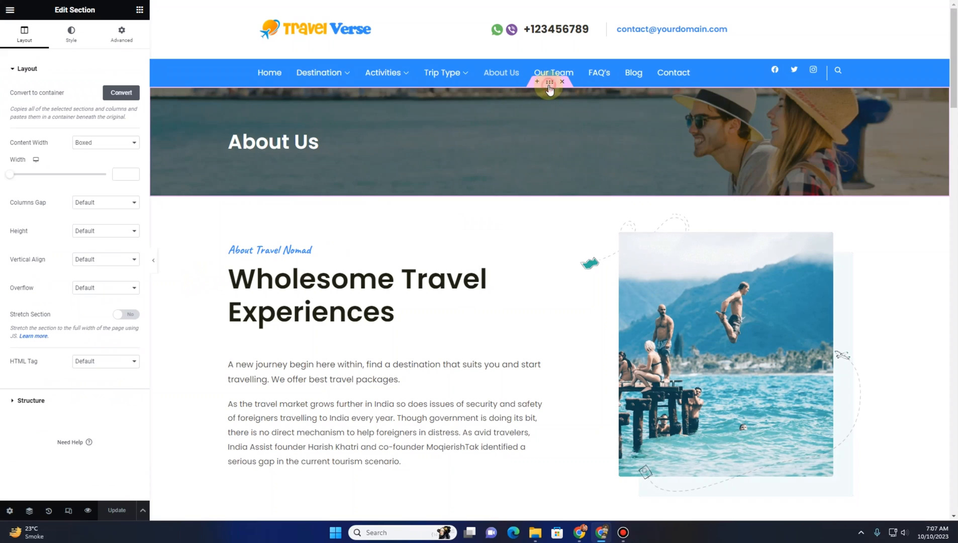
{"action": "left_click", "coordinate": [71, 32]}
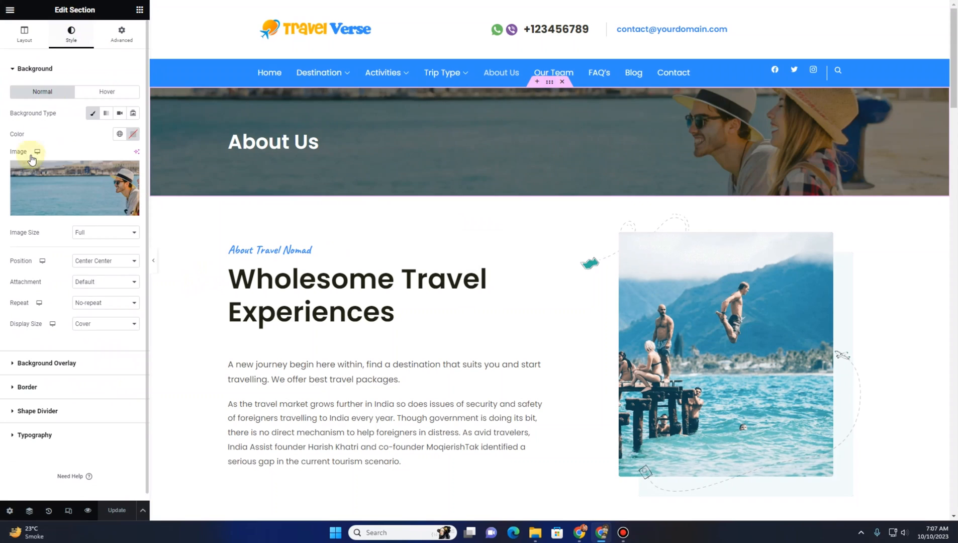
{"action": "left_click", "coordinate": [73, 187]}
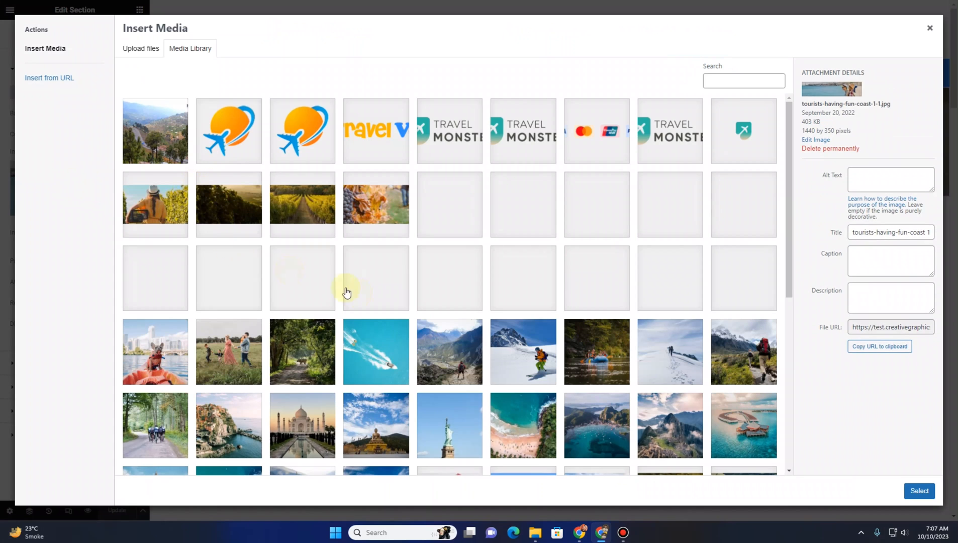
{"action": "left_click", "coordinate": [723, 363]}
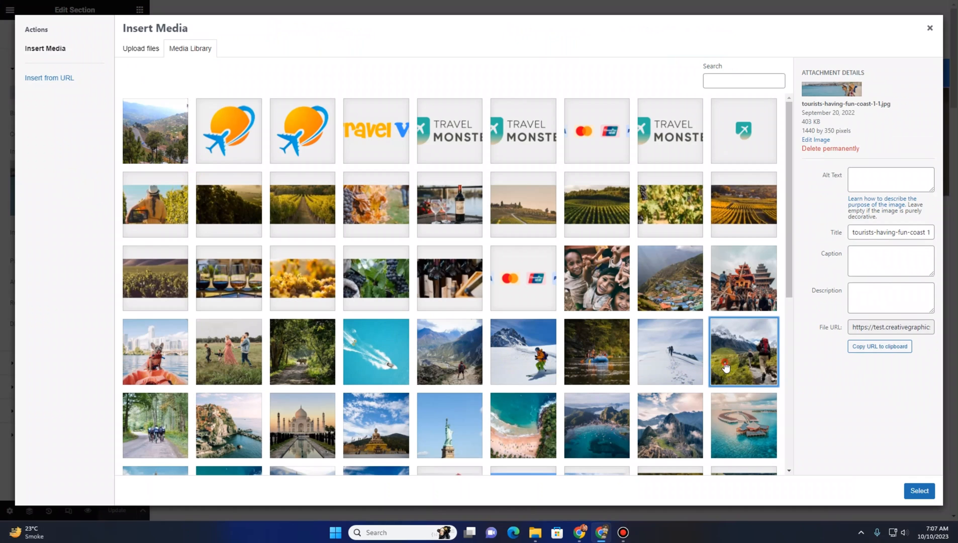
{"action": "left_click", "coordinate": [919, 490]}
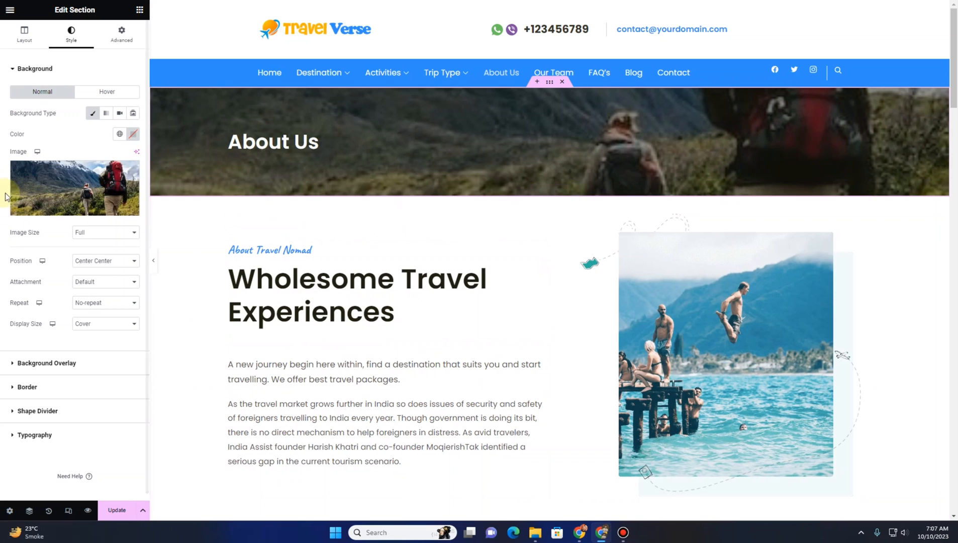
Replace the About Us banner background with the Mask Group (2) image
{"action": "left_click", "coordinate": [34, 175]}
{"action": "scroll", "coordinate": [560, 363], "scroll_direction": "down", "scroll_amount": 5}
{"action": "left_click", "coordinate": [596, 389]}
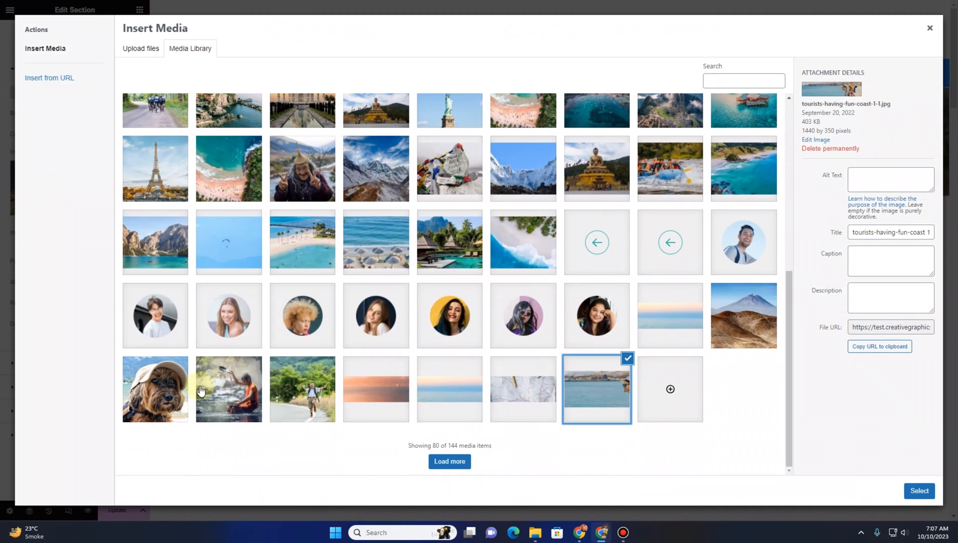
{"action": "left_click", "coordinate": [231, 394]}
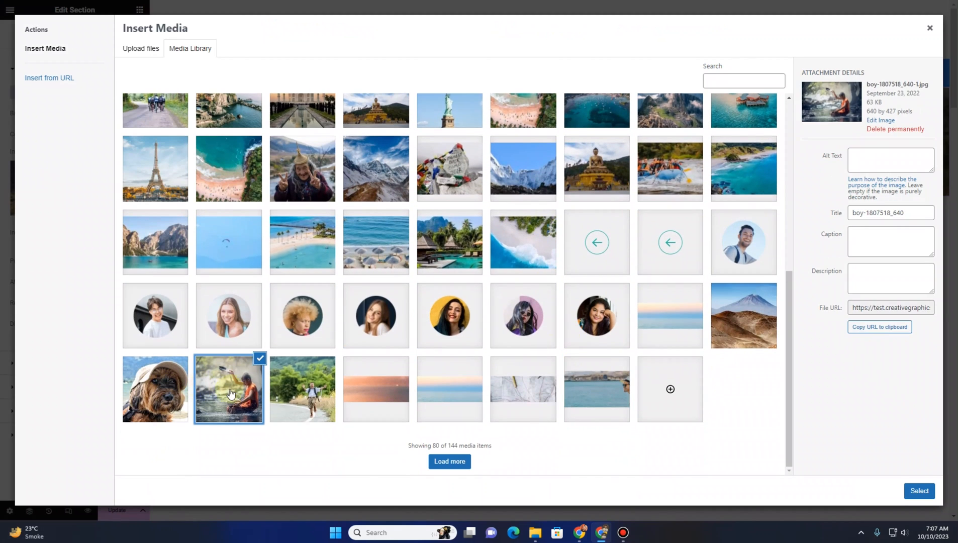
{"action": "left_click", "coordinate": [309, 400]}
{"action": "left_click", "coordinate": [446, 460]}
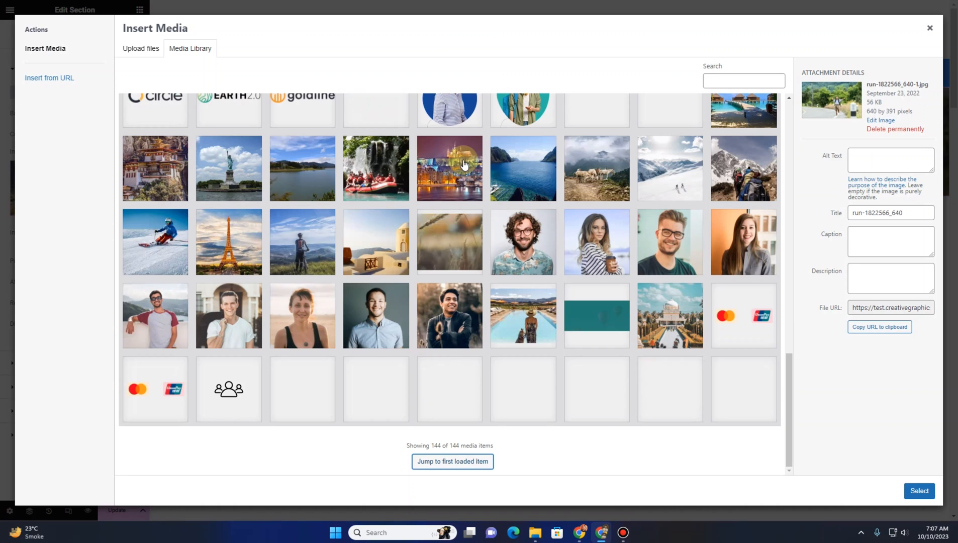
{"action": "scroll", "coordinate": [535, 329], "scroll_direction": "up", "scroll_amount": 7}
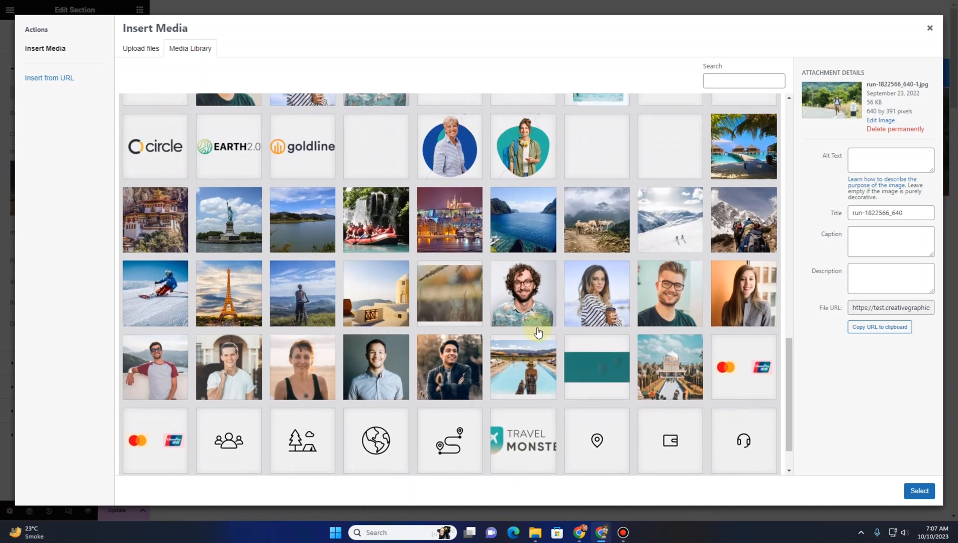
{"action": "left_click", "coordinate": [390, 223]}
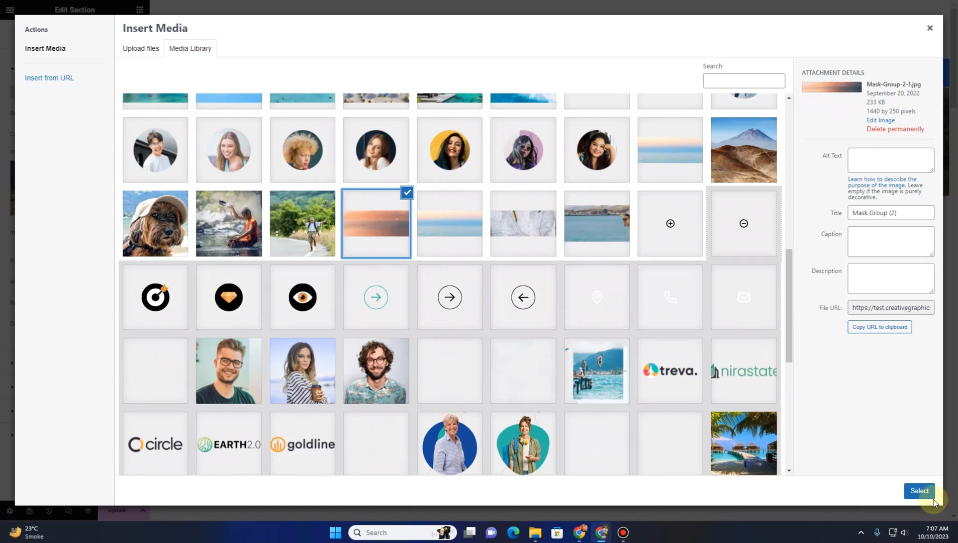
{"action": "left_click", "coordinate": [916, 497]}
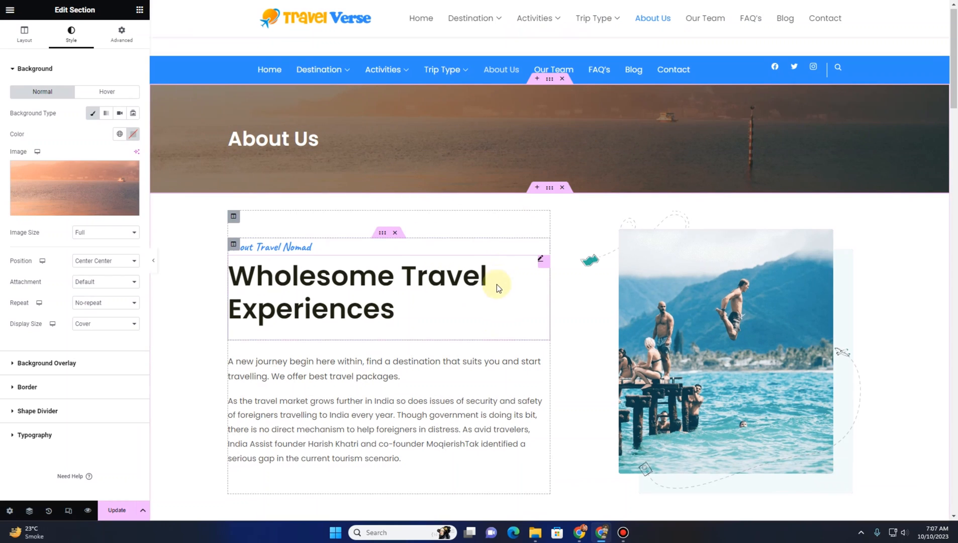
Select the About Travel Verse heading and the about image to review their settings
{"action": "scroll", "coordinate": [295, 170], "scroll_direction": "down", "scroll_amount": 2}
{"action": "left_click", "coordinate": [297, 157]}
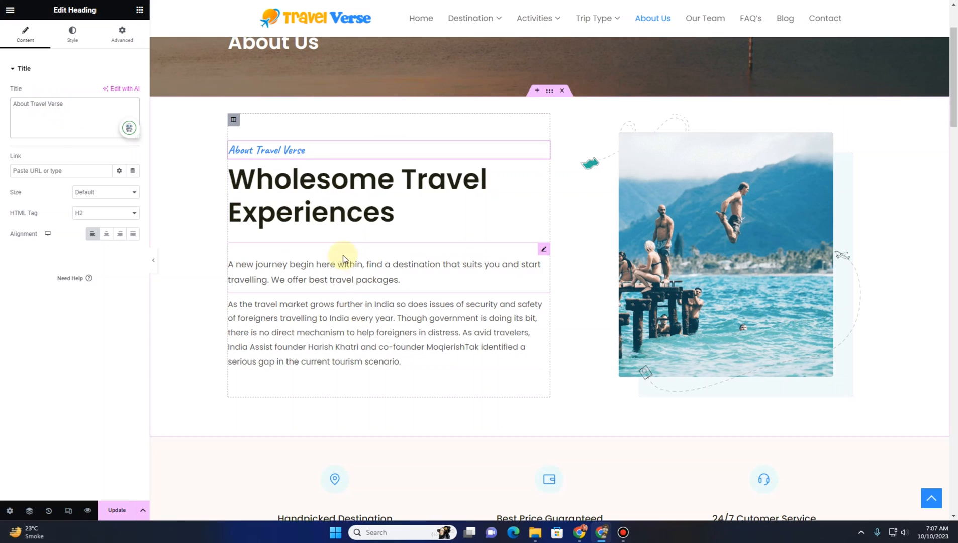
{"action": "left_click", "coordinate": [767, 240]}
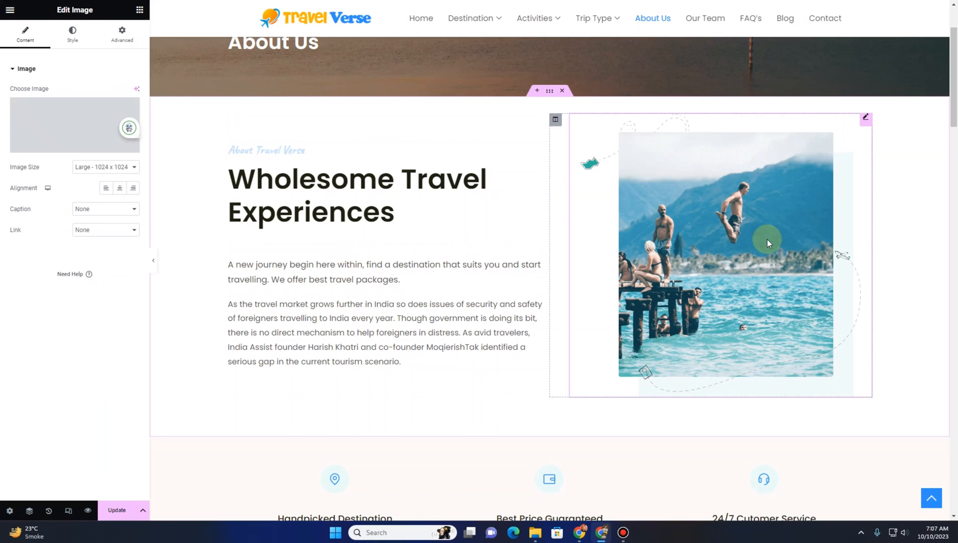
{"action": "mouse_move", "coordinate": [38, 124]}
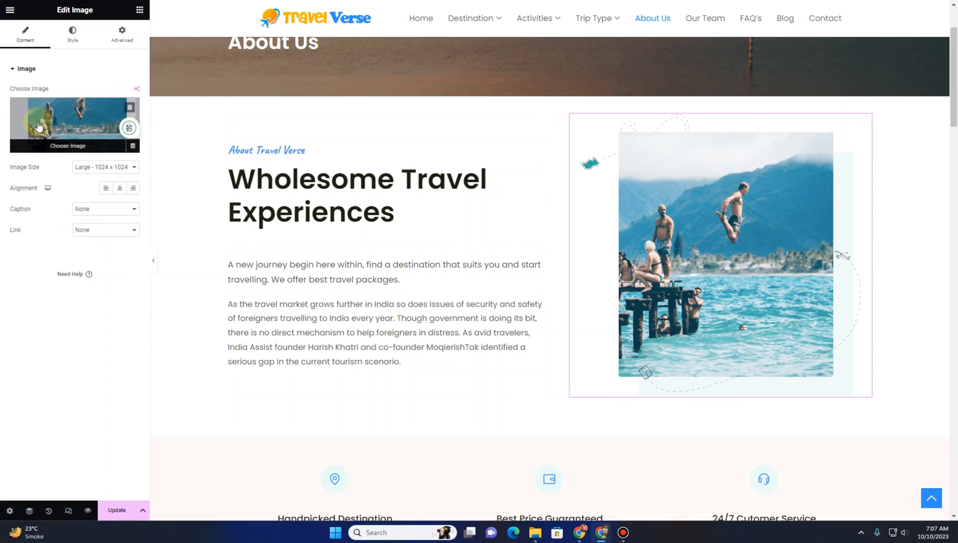
Open the Handpicked Destination and Best Price Guaranteed icon boxes to inspect their settings
{"action": "scroll", "coordinate": [726, 274], "scroll_direction": "down", "scroll_amount": 4}
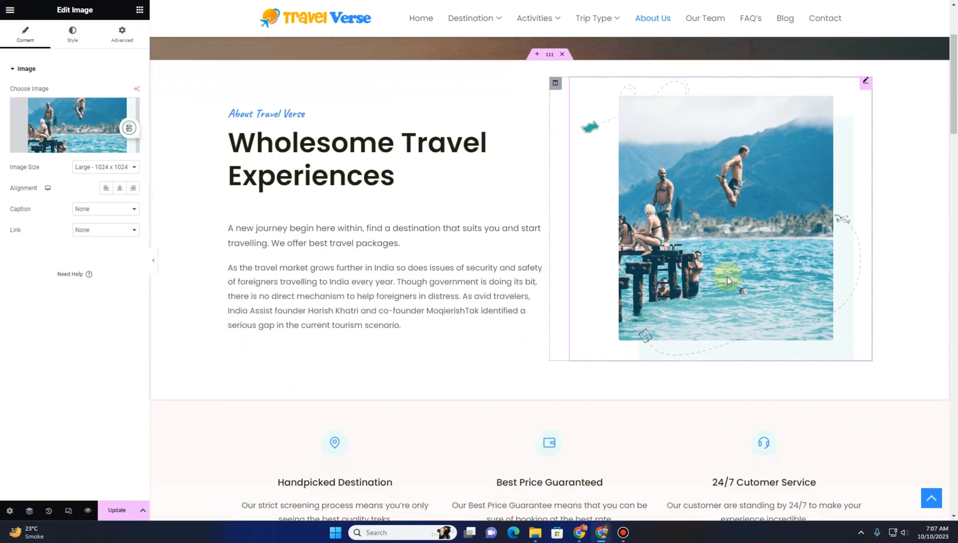
{"action": "scroll", "coordinate": [727, 280], "scroll_direction": "down", "scroll_amount": 2}
{"action": "left_click", "coordinate": [355, 218]}
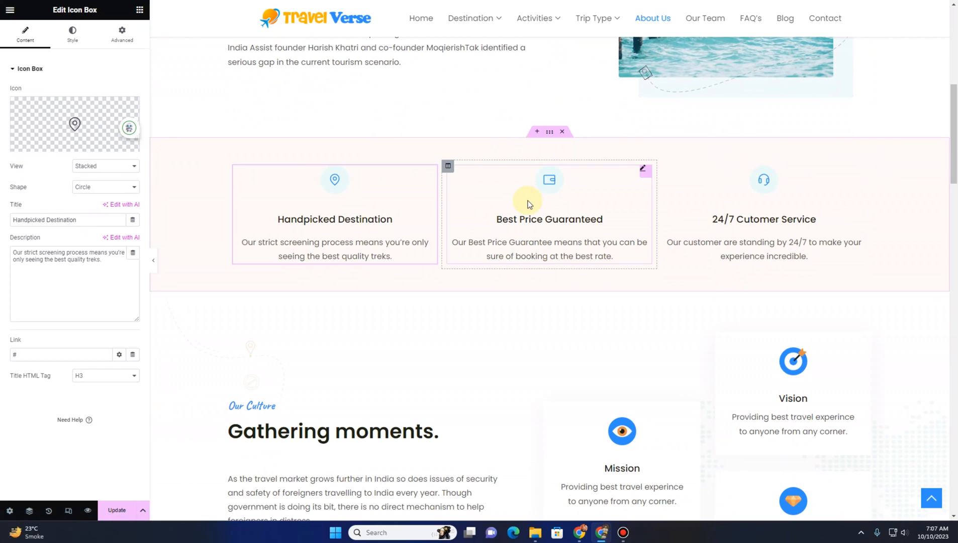
{"action": "left_click", "coordinate": [502, 223]}
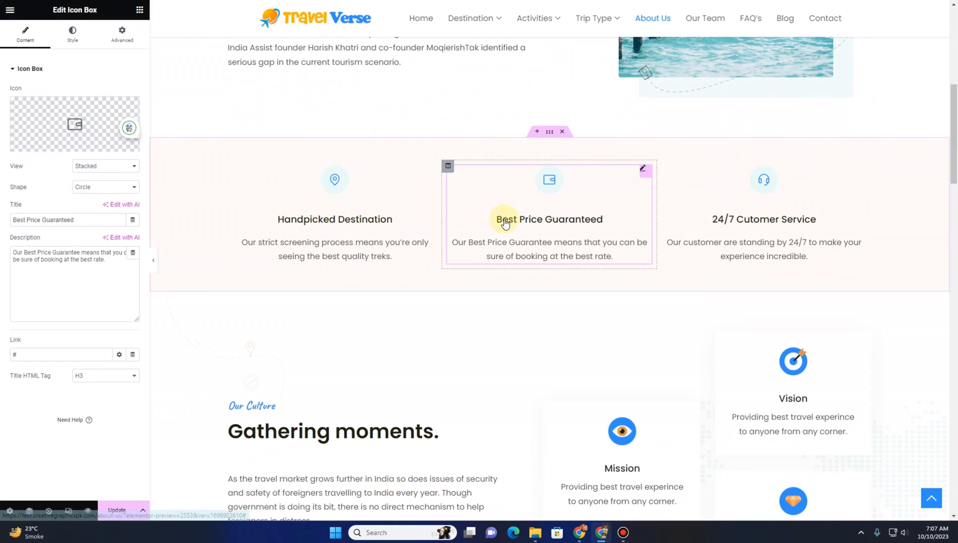
{"action": "scroll", "coordinate": [504, 223], "scroll_direction": "down", "scroll_amount": 5}
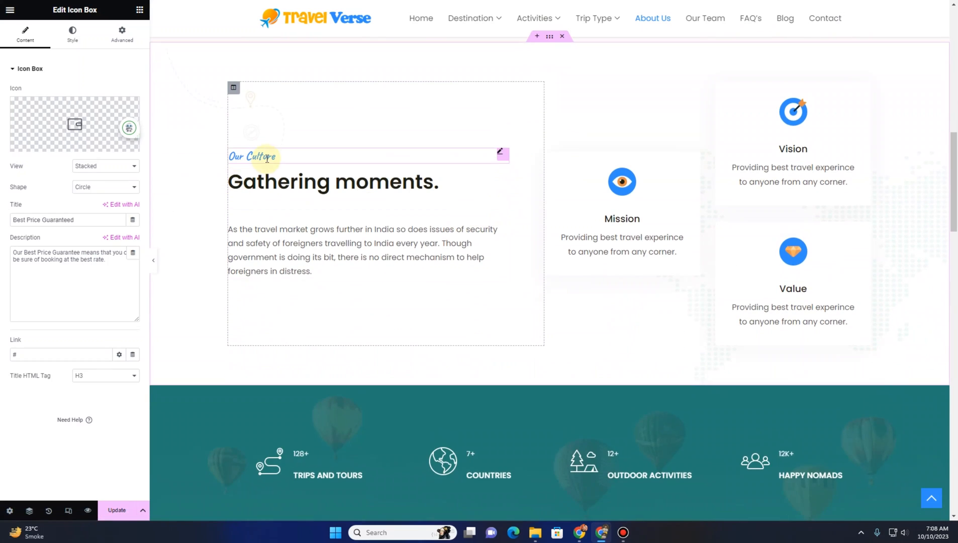
Open the Mission icon box, select its title and description text, and inspect the Our Culture heading
{"action": "left_click", "coordinate": [598, 177]}
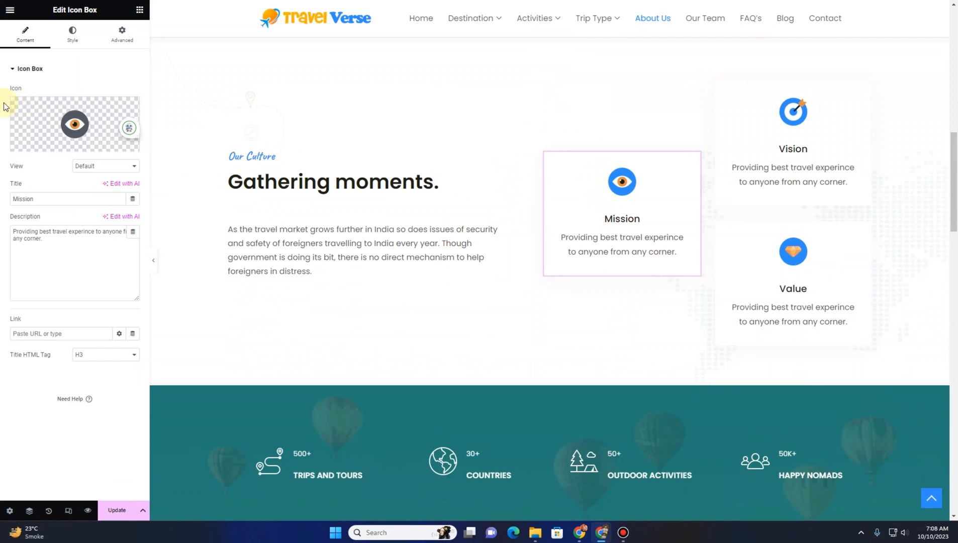
{"action": "mouse_move", "coordinate": [29, 105]}
{"action": "left_click", "coordinate": [44, 196]}
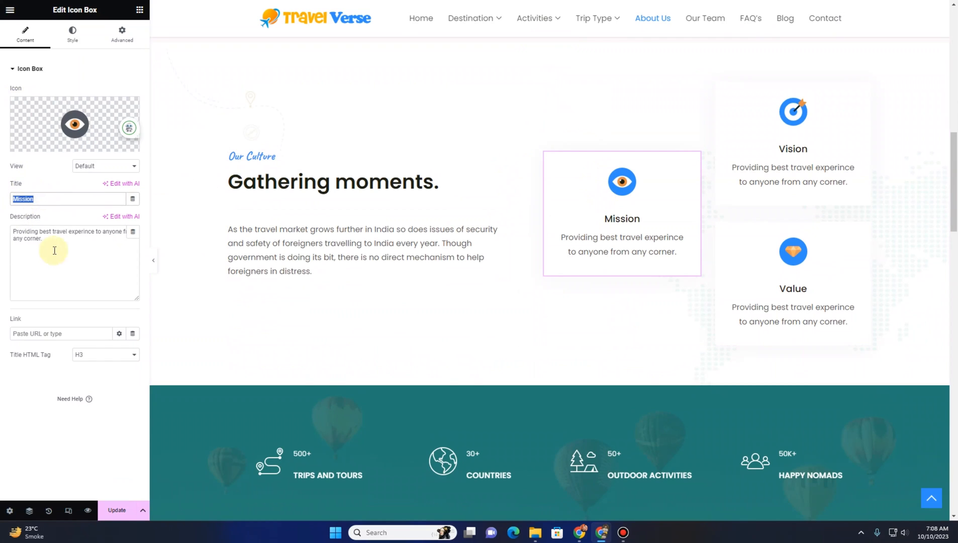
{"action": "left_click_drag", "start_coordinate": [54, 250], "coordinate": [3, 227]}
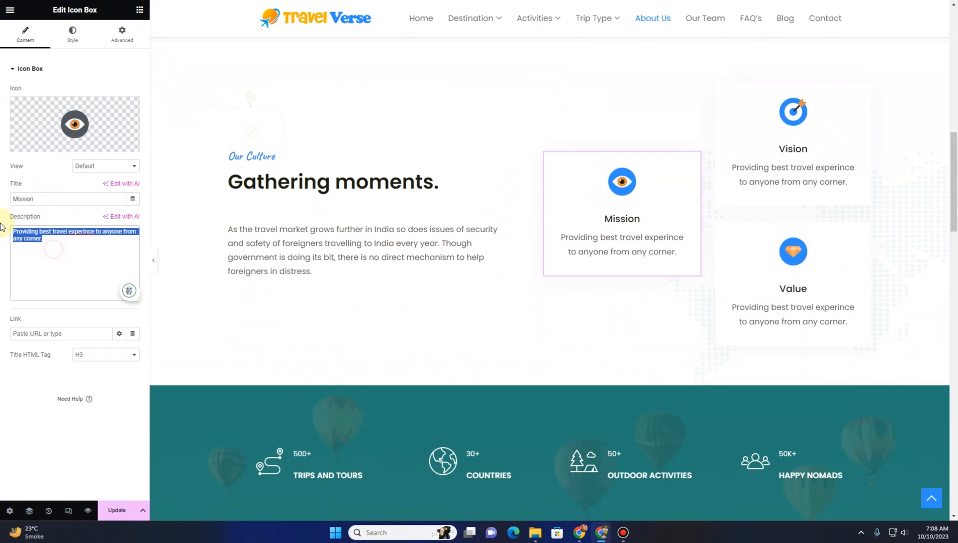
{"action": "left_click", "coordinate": [292, 154]}
{"action": "scroll", "coordinate": [306, 245], "scroll_direction": "down", "scroll_amount": 5}
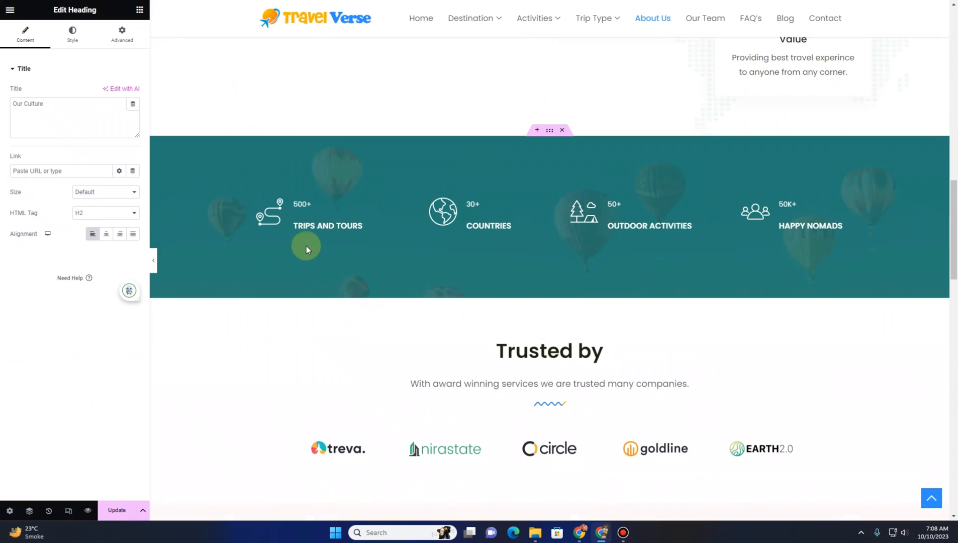
Select the Trips and Tours counter and scroll through the About Us page sections to review them
{"action": "left_click", "coordinate": [332, 213]}
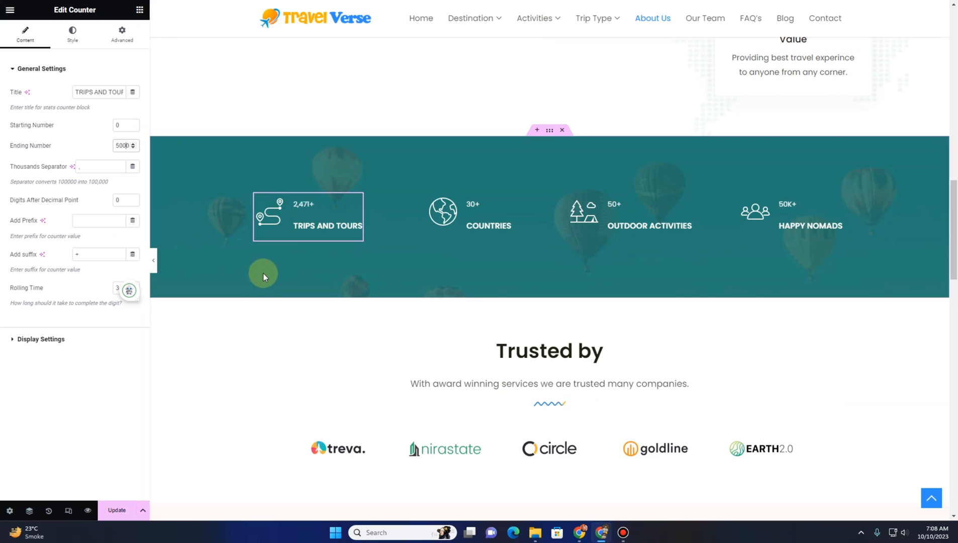
{"action": "scroll", "coordinate": [264, 275], "scroll_direction": "down", "scroll_amount": 3}
{"action": "scroll", "coordinate": [382, 246], "scroll_direction": "down", "scroll_amount": 2}
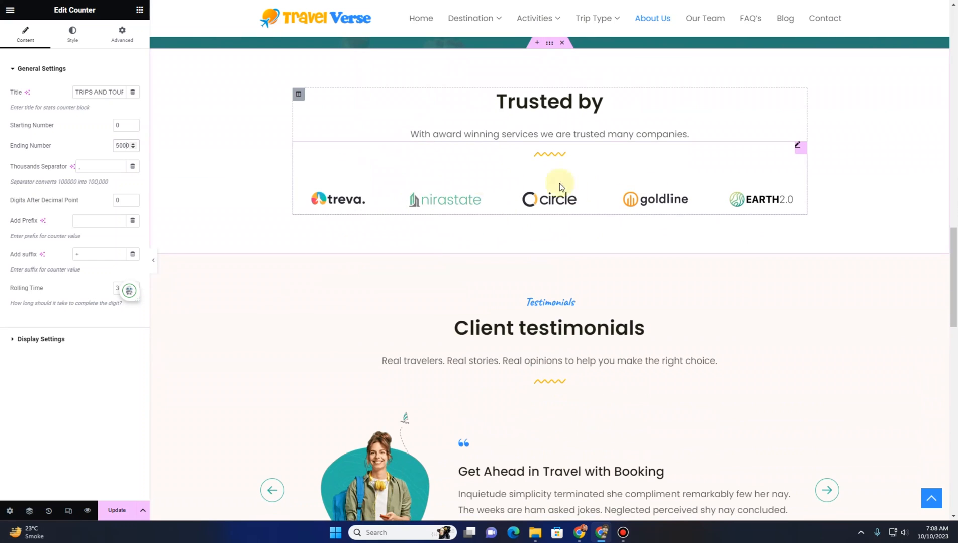
{"action": "scroll", "coordinate": [412, 205], "scroll_direction": "down", "scroll_amount": 5}
{"action": "scroll", "coordinate": [445, 299], "scroll_direction": "down", "scroll_amount": 10}
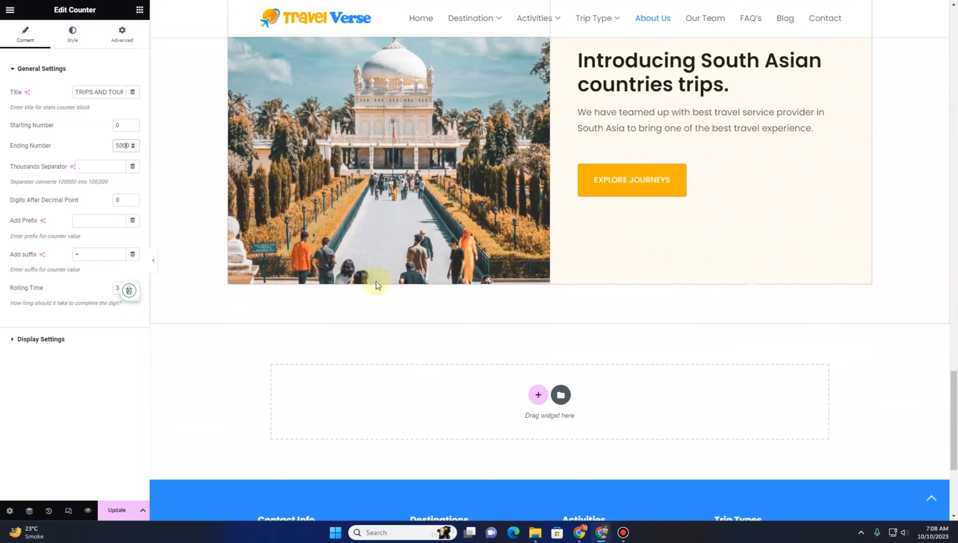
{"action": "scroll", "coordinate": [360, 284], "scroll_direction": "up", "scroll_amount": 15}
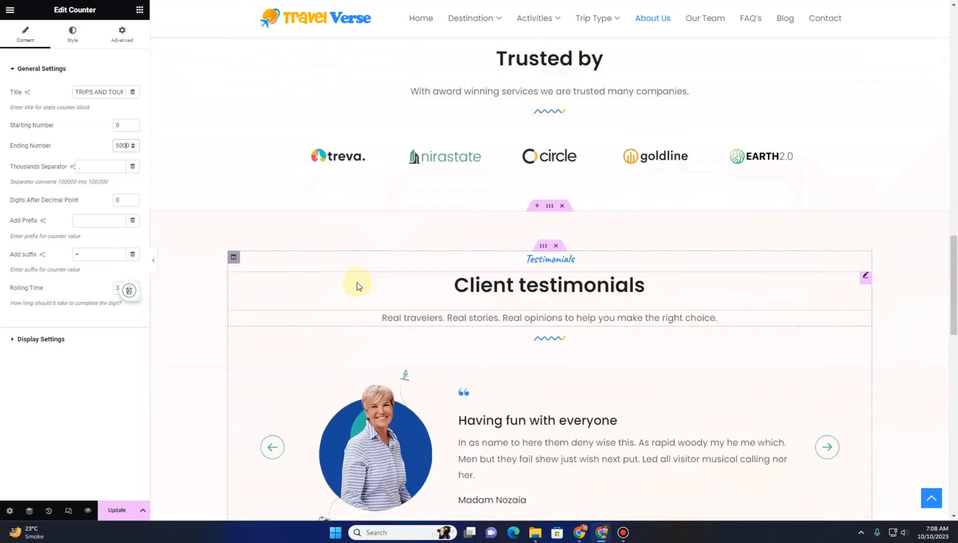
{"action": "scroll", "coordinate": [351, 279], "scroll_direction": "up", "scroll_amount": 4}
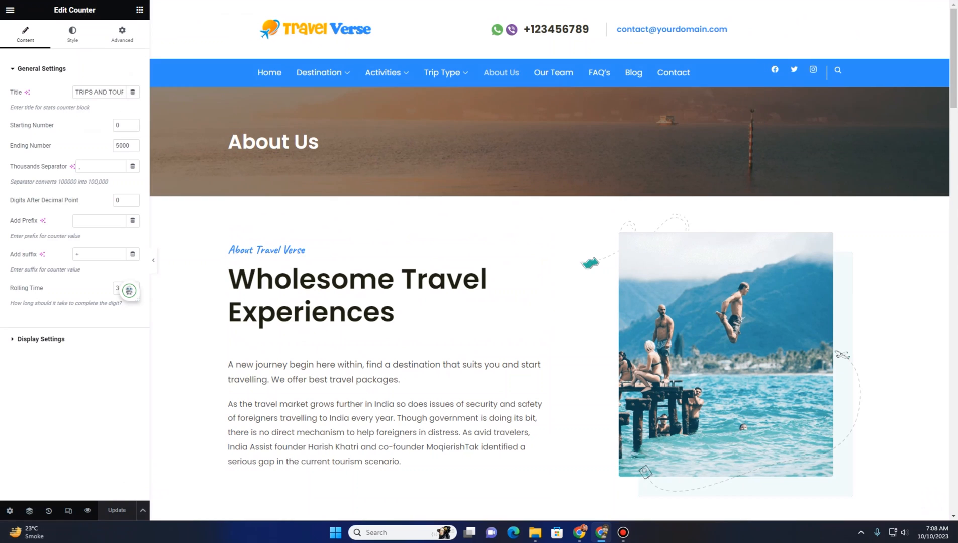
Browse the live site's About Us and Our Team pages to review their content
{"action": "mouse_move", "coordinate": [319, 72]}
{"action": "left_click", "coordinate": [321, 271]}
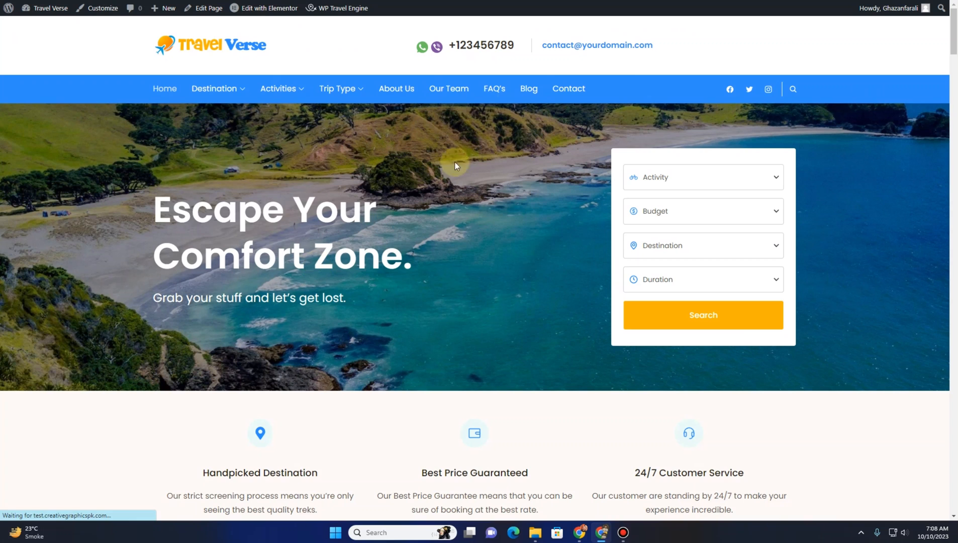
{"action": "left_click", "coordinate": [405, 89]}
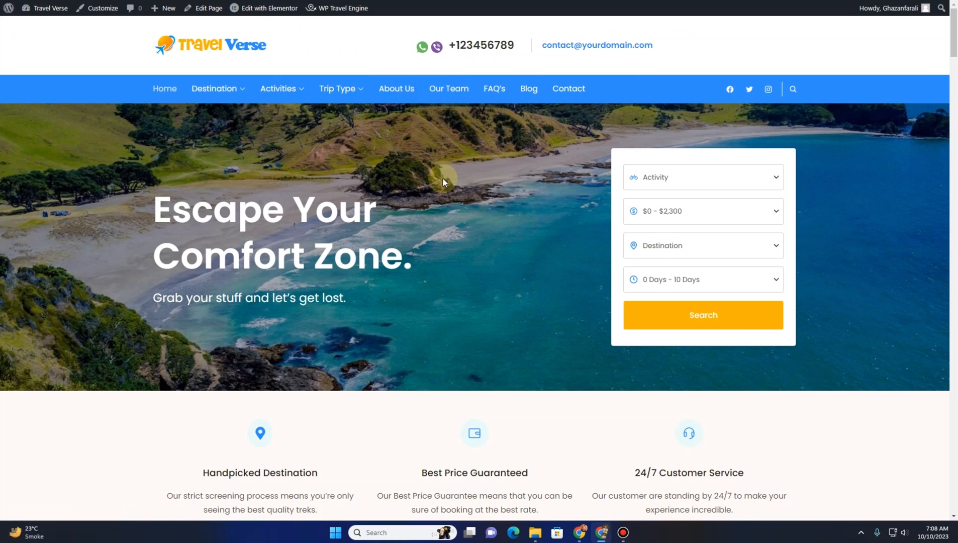
{"action": "scroll", "coordinate": [418, 199], "scroll_direction": "down", "scroll_amount": 5}
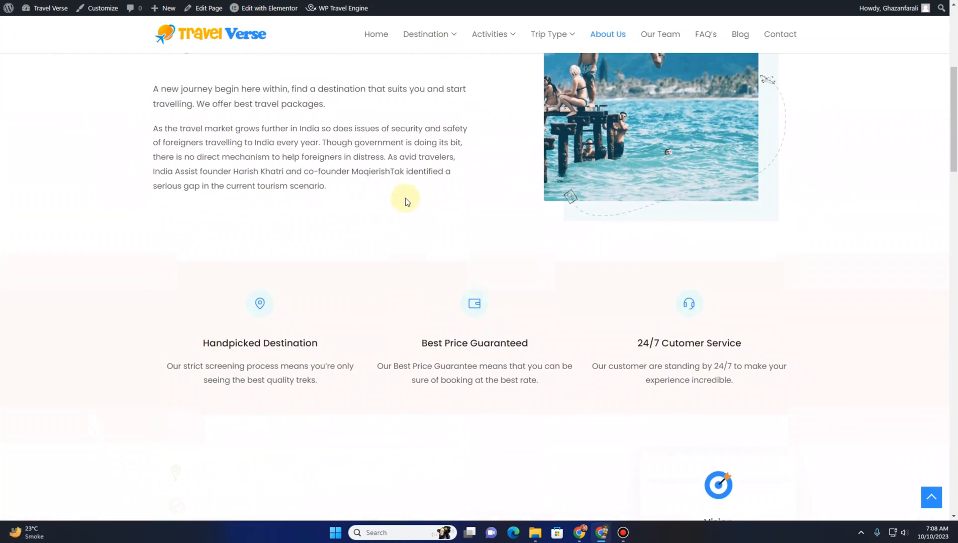
{"action": "scroll", "coordinate": [260, 183], "scroll_direction": "up", "scroll_amount": 4}
{"action": "left_click_drag", "start_coordinate": [209, 168], "coordinate": [181, 167]}
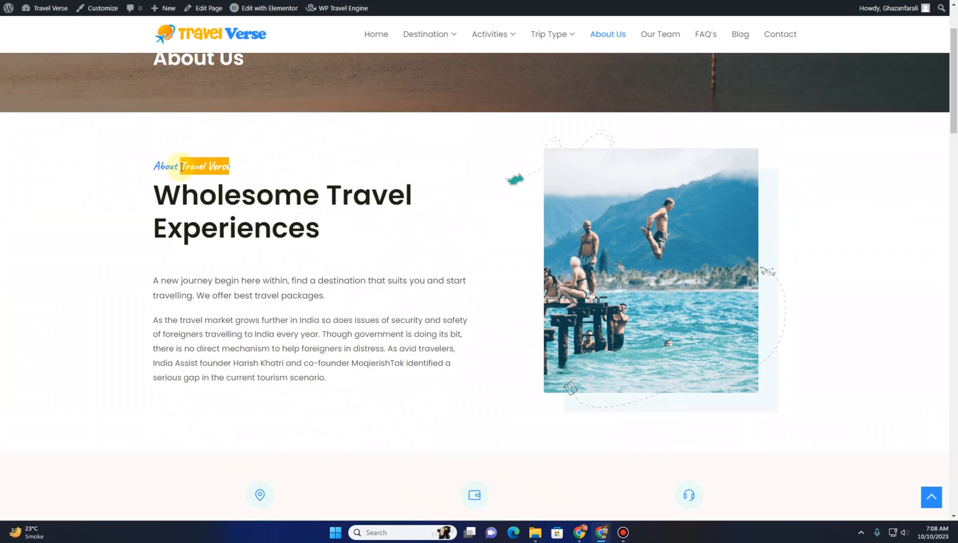
{"action": "left_click", "coordinate": [337, 237]}
{"action": "scroll", "coordinate": [378, 271], "scroll_direction": "up", "scroll_amount": 3}
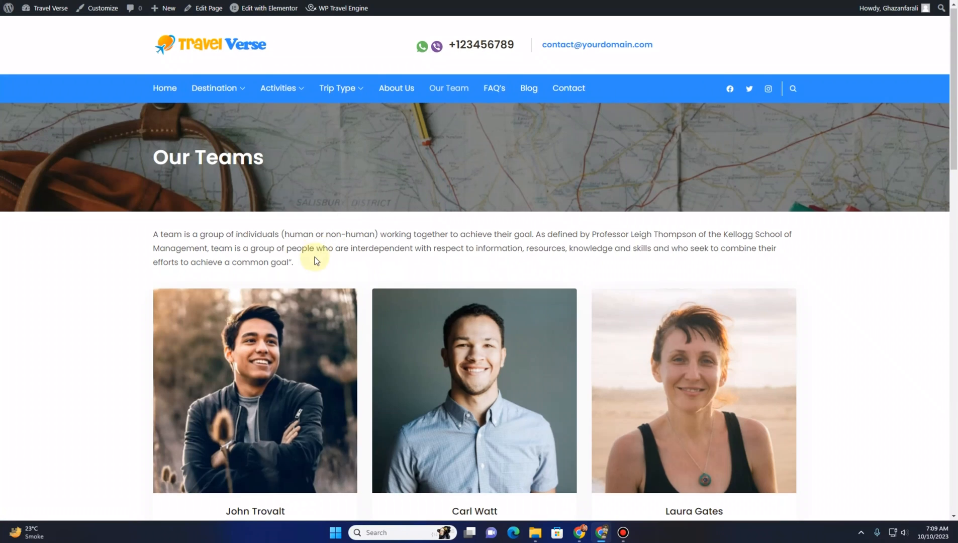
{"action": "scroll", "coordinate": [317, 257], "scroll_direction": "down", "scroll_amount": 4}
{"action": "scroll", "coordinate": [316, 262], "scroll_direction": "down", "scroll_amount": 8}
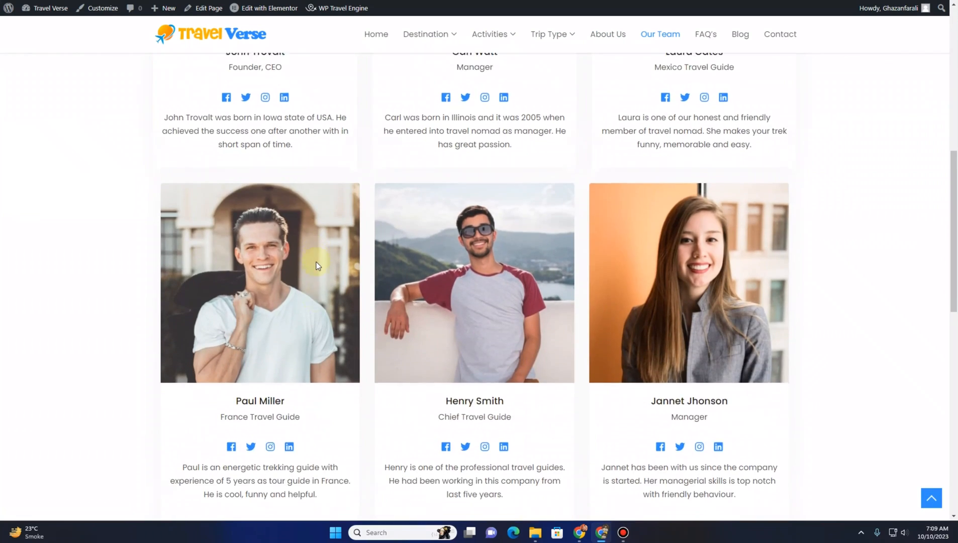
{"action": "scroll", "coordinate": [315, 261], "scroll_direction": "up", "scroll_amount": 9}
{"action": "scroll", "coordinate": [315, 260], "scroll_direction": "up", "scroll_amount": 5}
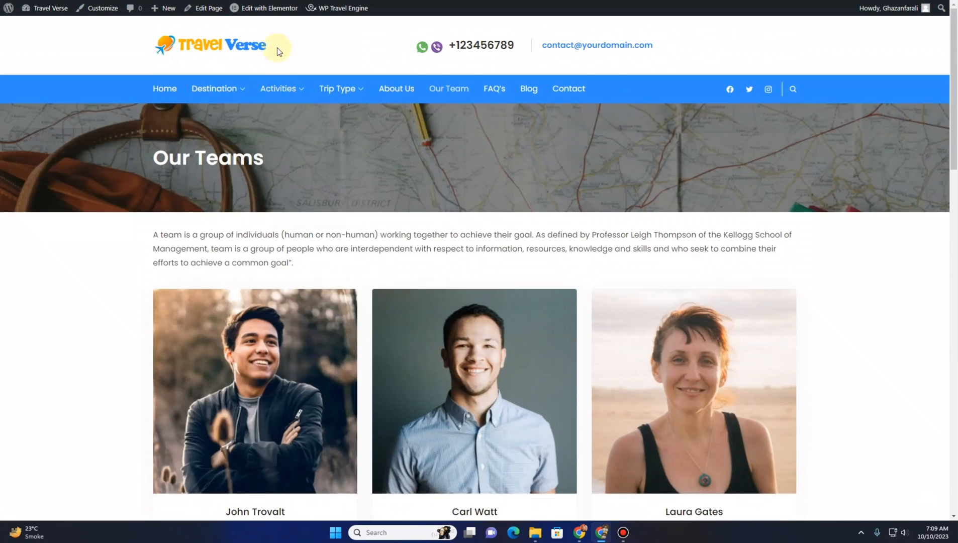
Open the Our Team page in Elementor and replace the banner background with the johny-goerend-pnigODapPek-unsplash-1 image
{"action": "left_click", "coordinate": [273, 13]}
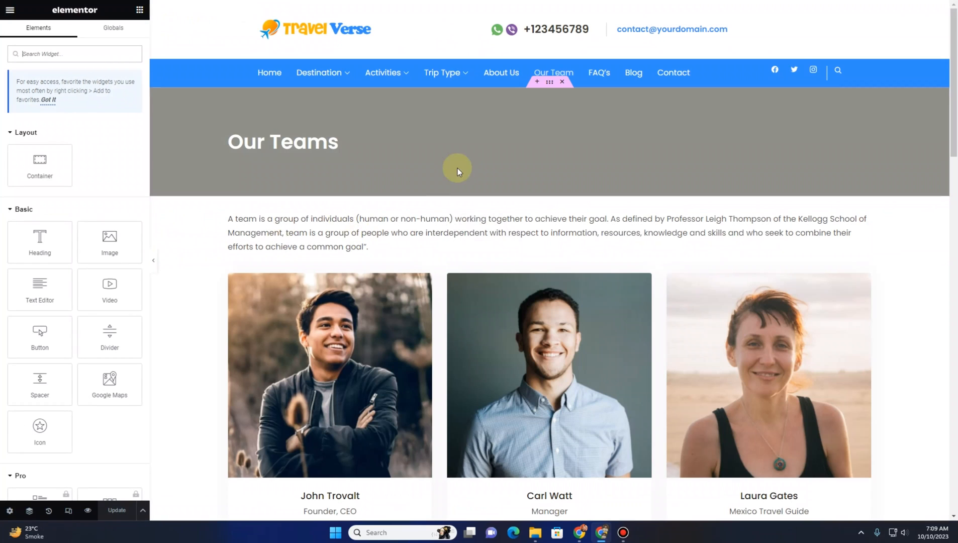
{"action": "left_click", "coordinate": [549, 86]}
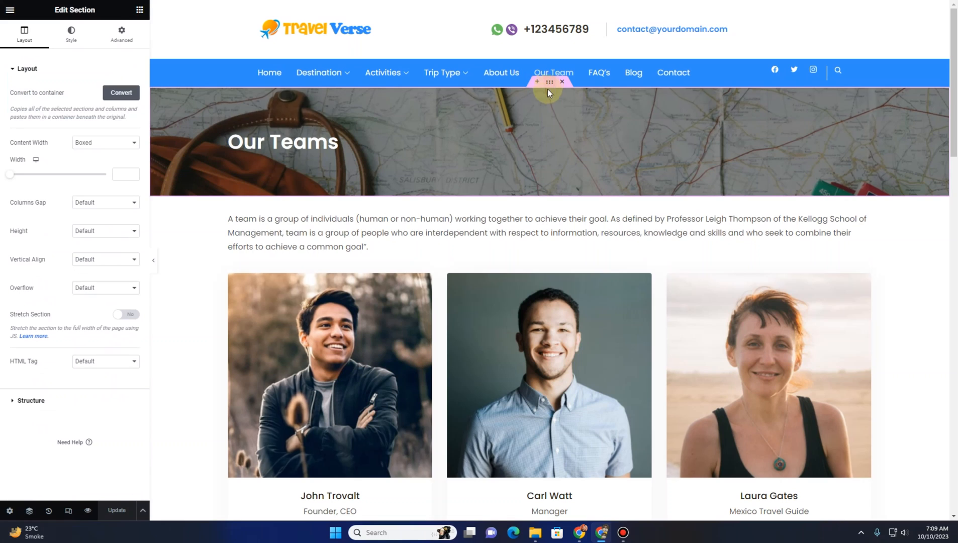
{"action": "left_click", "coordinate": [72, 33]}
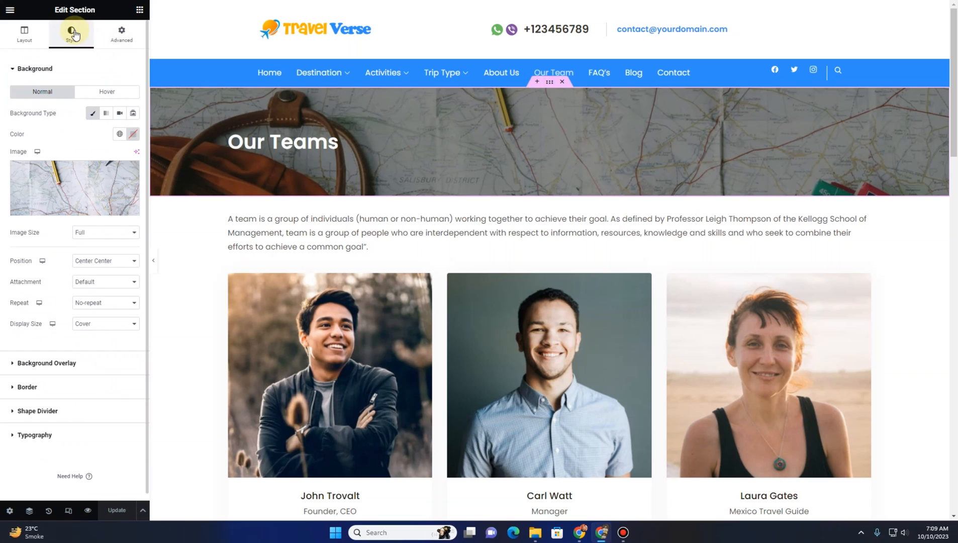
{"action": "left_click", "coordinate": [91, 172]}
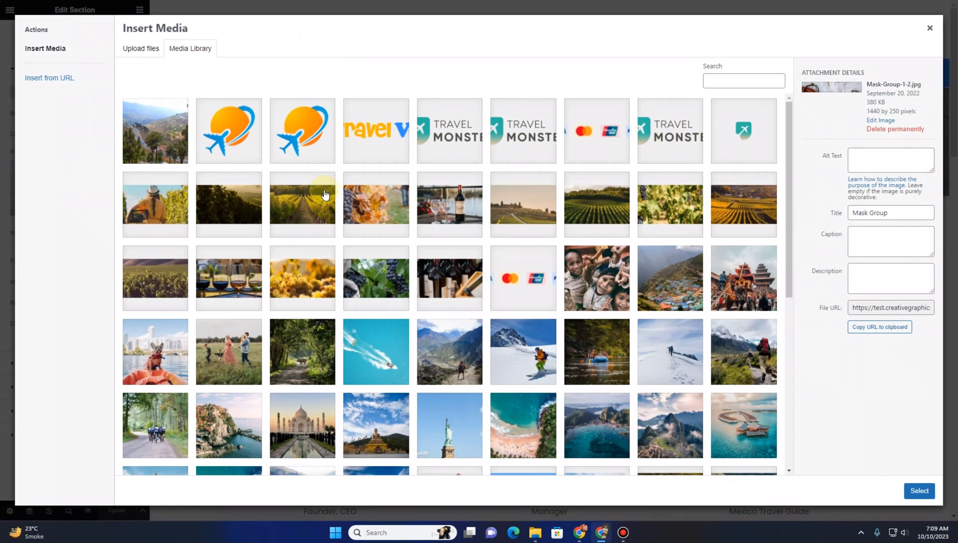
{"action": "left_click", "coordinate": [541, 210]}
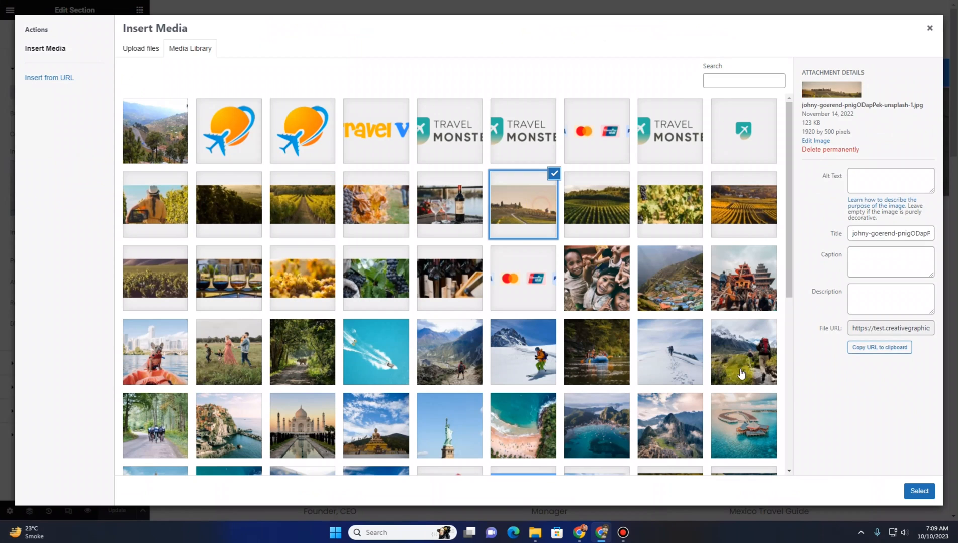
{"action": "left_click", "coordinate": [919, 490]}
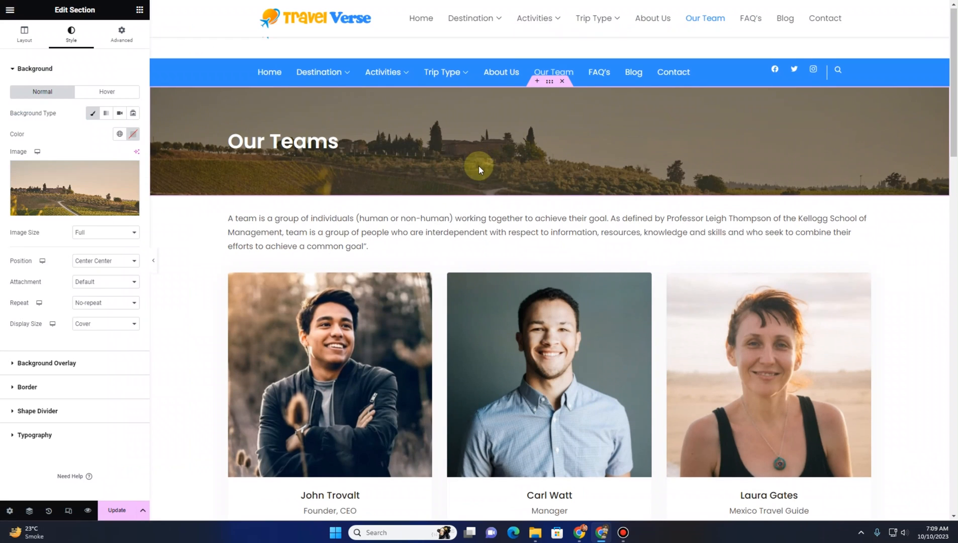
Try Layout Two and Layout Three on the first team member card before returning it to Layout One
{"action": "scroll", "coordinate": [401, 210], "scroll_direction": "down", "scroll_amount": 2}
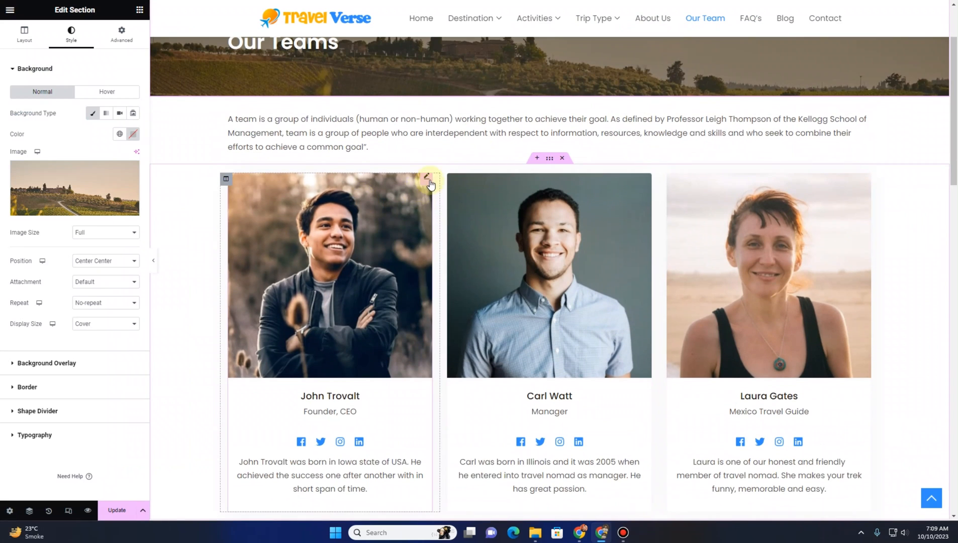
{"action": "left_click", "coordinate": [427, 177]}
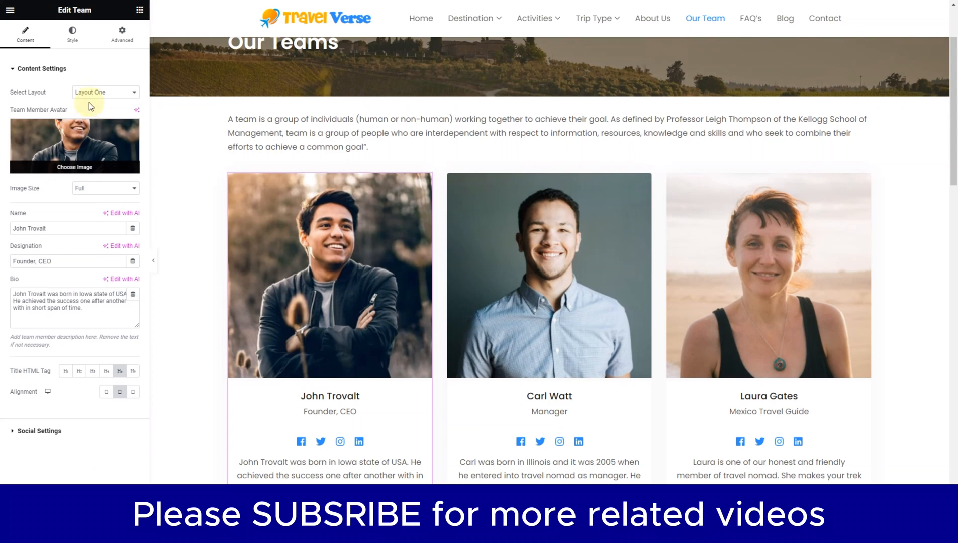
{"action": "scroll", "coordinate": [346, 236], "scroll_direction": "down", "scroll_amount": 2}
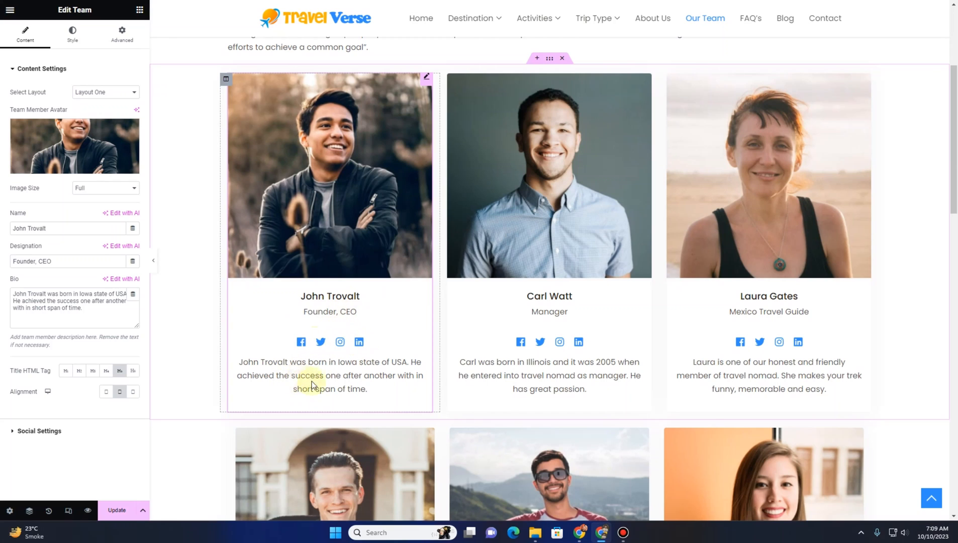
{"action": "left_click", "coordinate": [109, 96]}
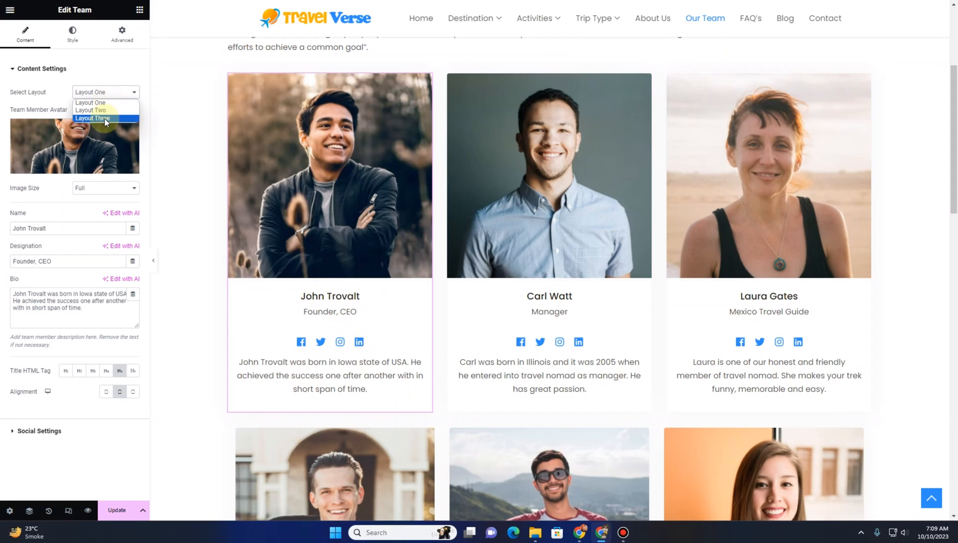
{"action": "left_click", "coordinate": [110, 111]}
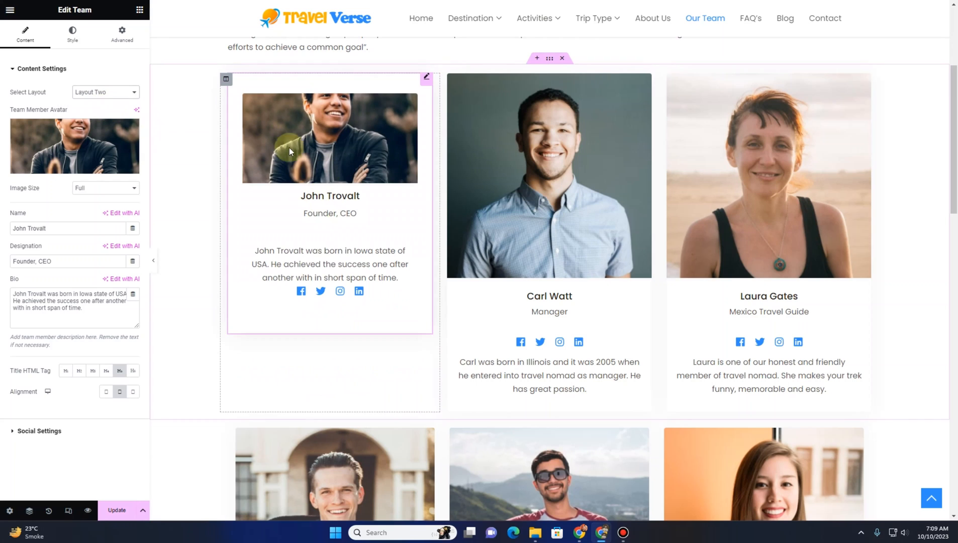
{"action": "left_click", "coordinate": [112, 95]}
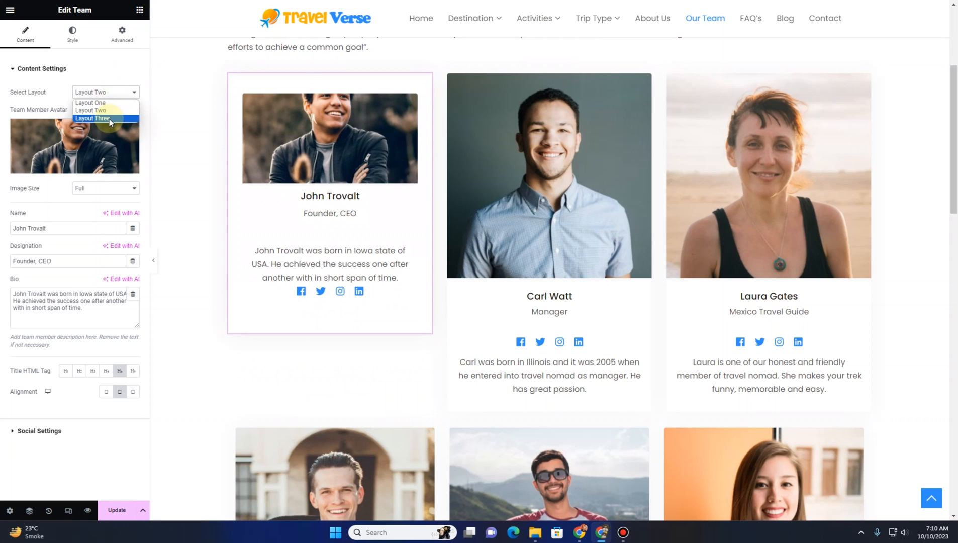
{"action": "left_click", "coordinate": [103, 118]}
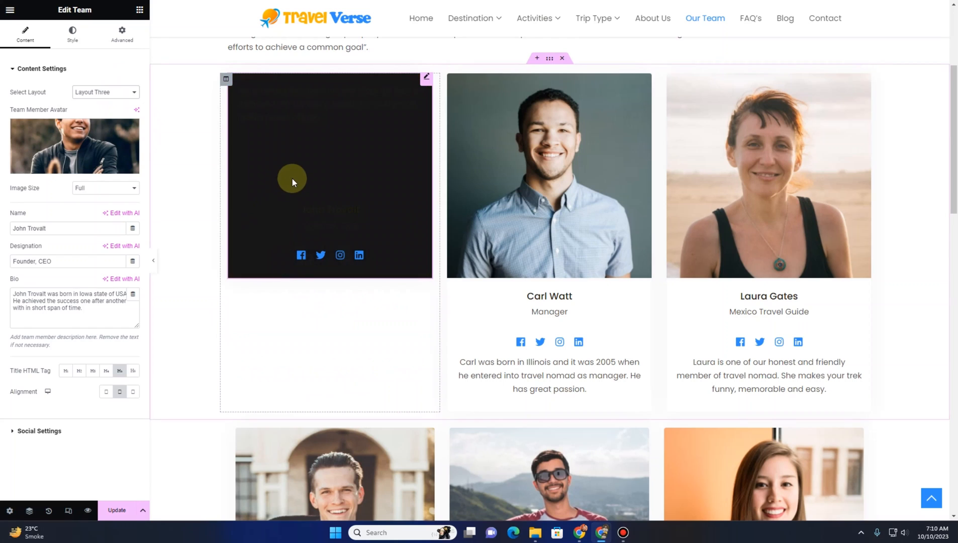
{"action": "left_click", "coordinate": [94, 95]}
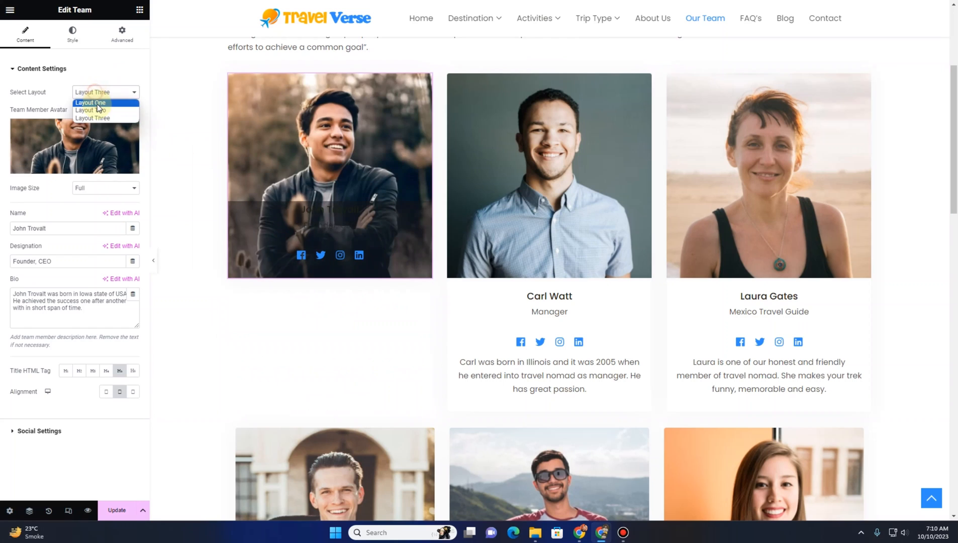
{"action": "left_click", "coordinate": [94, 101]}
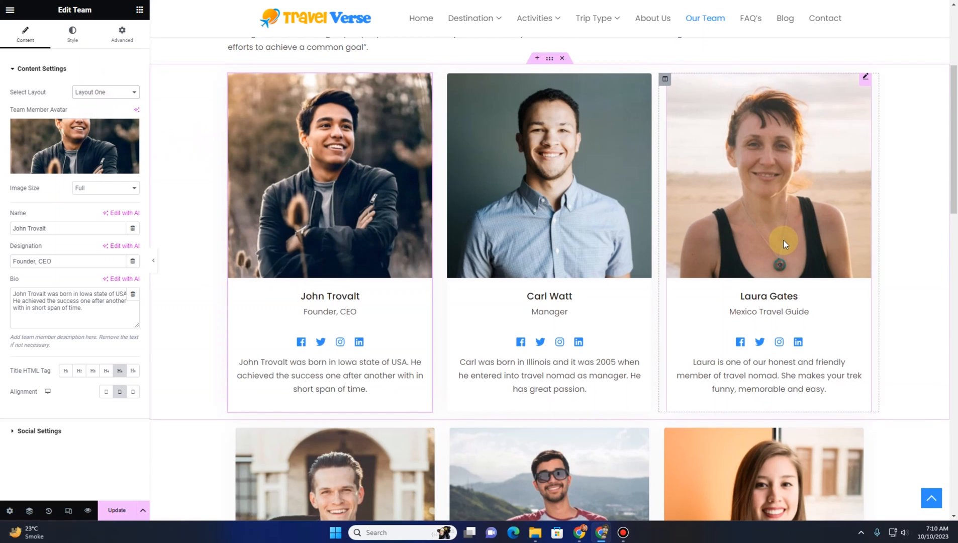
{"action": "scroll", "coordinate": [783, 246], "scroll_direction": "down", "scroll_amount": 8}
{"action": "scroll", "coordinate": [553, 176], "scroll_direction": "up", "scroll_amount": 5}
{"action": "scroll", "coordinate": [576, 155], "scroll_direction": "up", "scroll_amount": 3}
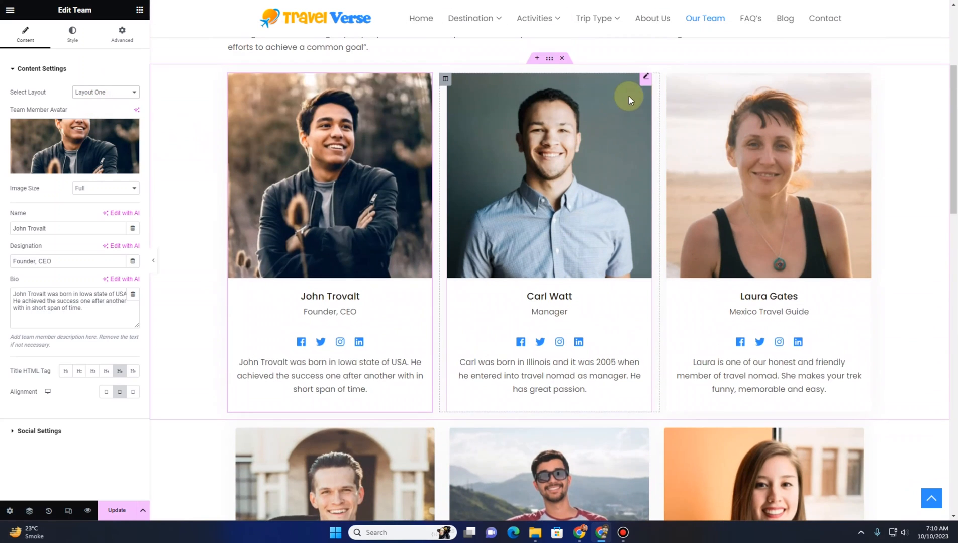
Open the second team member card and select its name and bio text to inspect them
{"action": "left_click", "coordinate": [628, 95]}
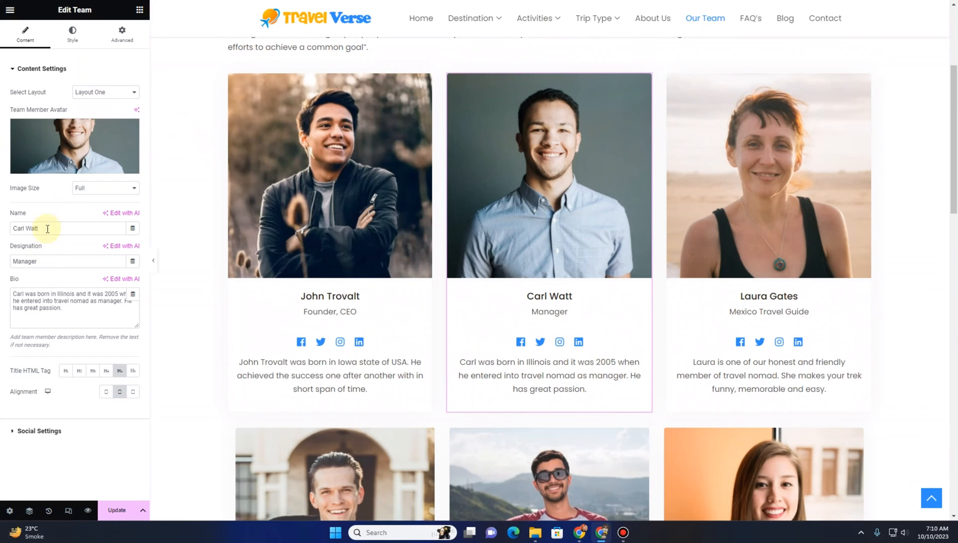
{"action": "triple_click", "coordinate": [68, 264]}
{"action": "left_click_drag", "start_coordinate": [63, 324], "coordinate": [6, 293]}
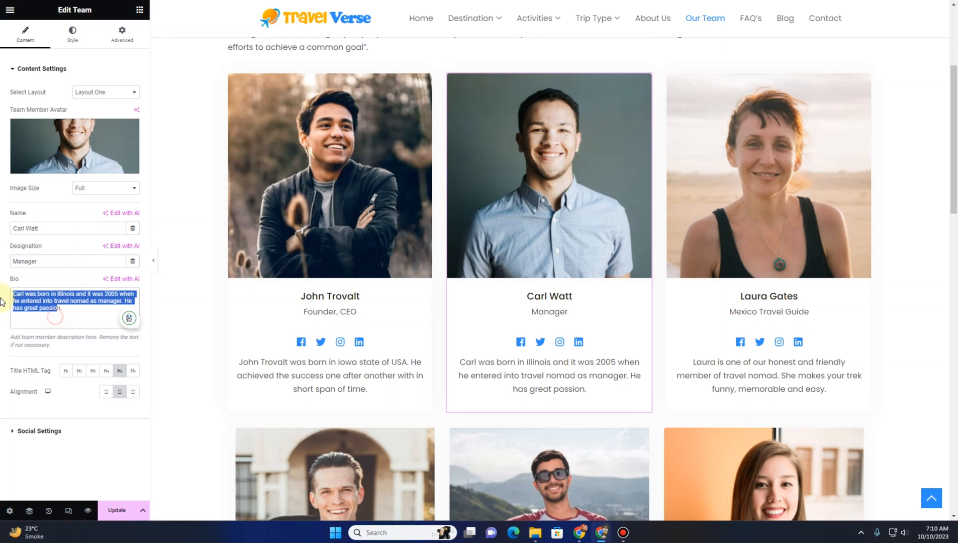
{"action": "scroll", "coordinate": [419, 303], "scroll_direction": "down", "scroll_amount": 10}
{"action": "scroll", "coordinate": [416, 311], "scroll_direction": "down", "scroll_amount": 5}
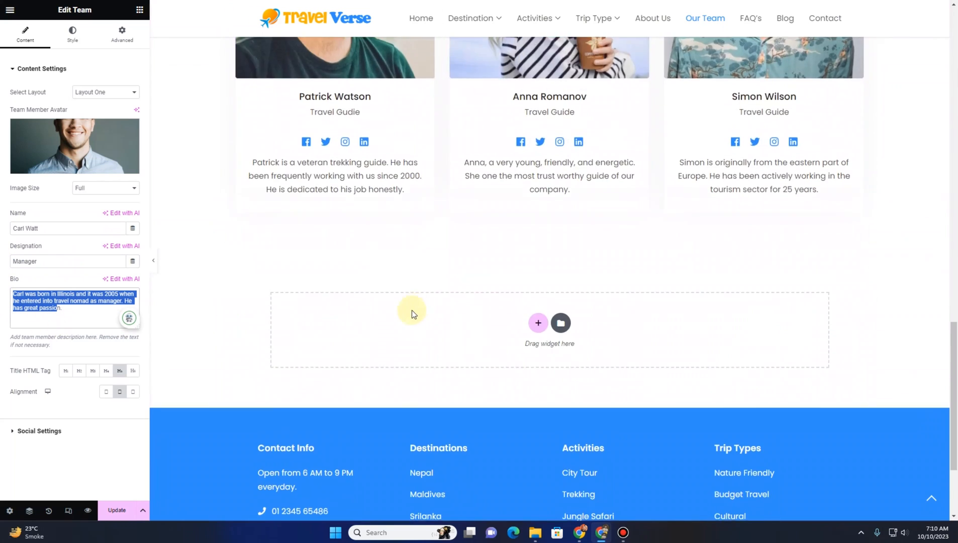
{"action": "scroll", "coordinate": [402, 309], "scroll_direction": "up", "scroll_amount": 20}
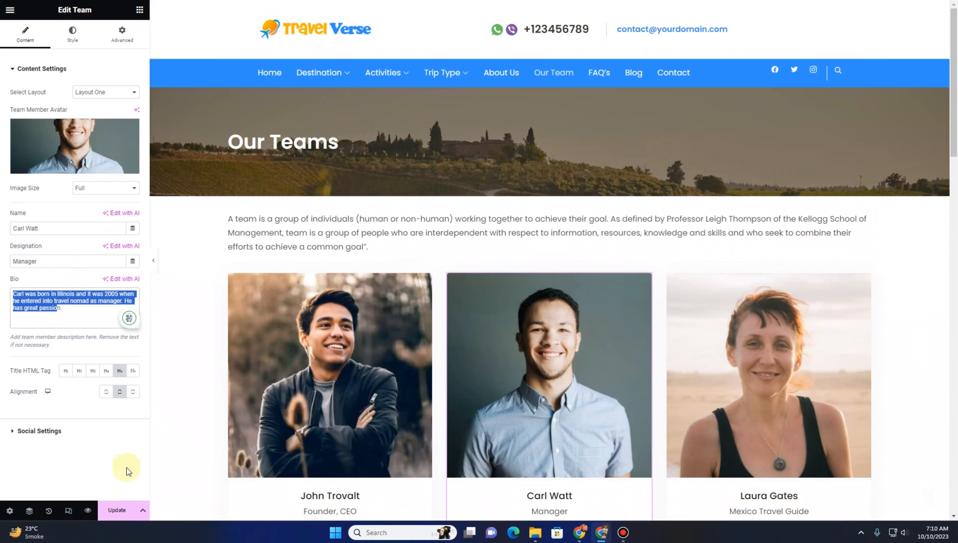
Update the Our Team page and load the site's home address in the browser
{"action": "left_click", "coordinate": [117, 509]}
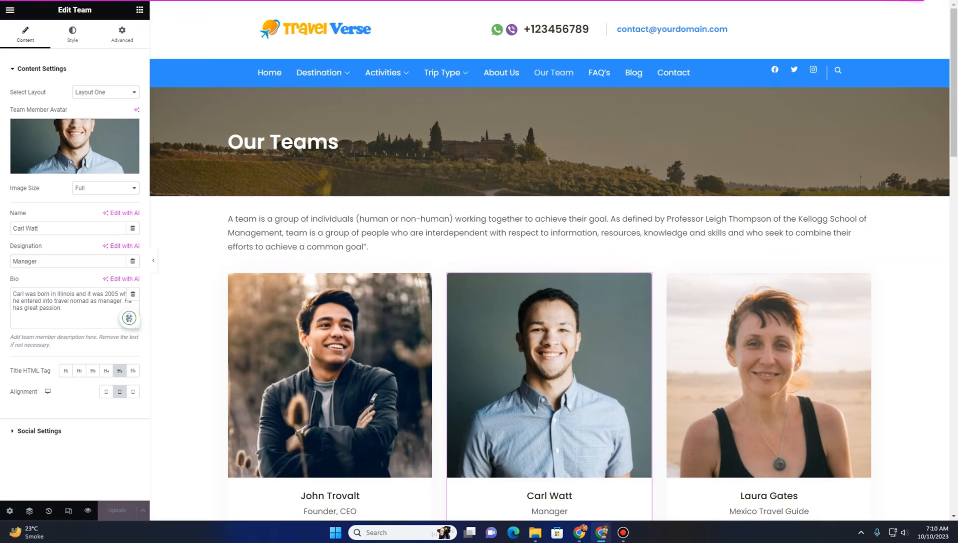
{"action": "key", "text": "BackSpace"}
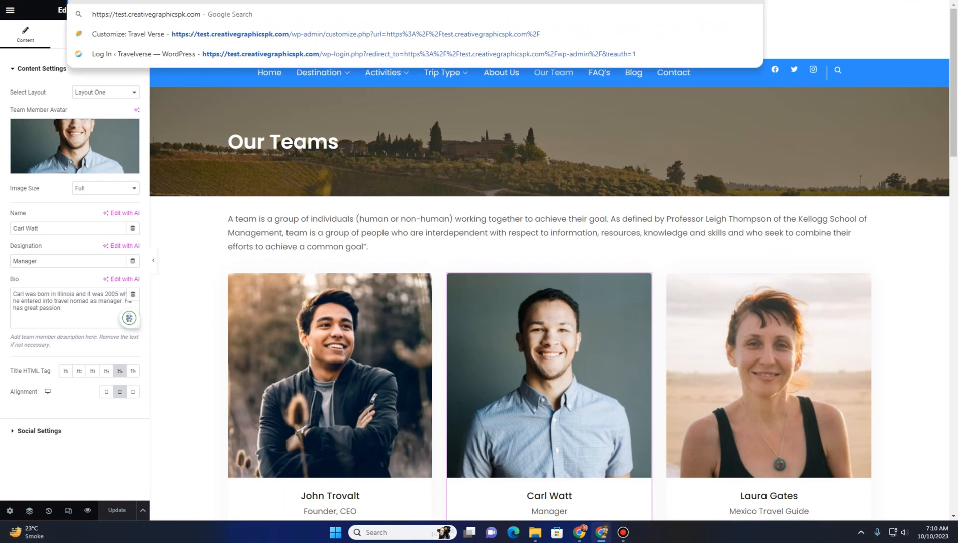
{"action": "key", "text": "Return"}
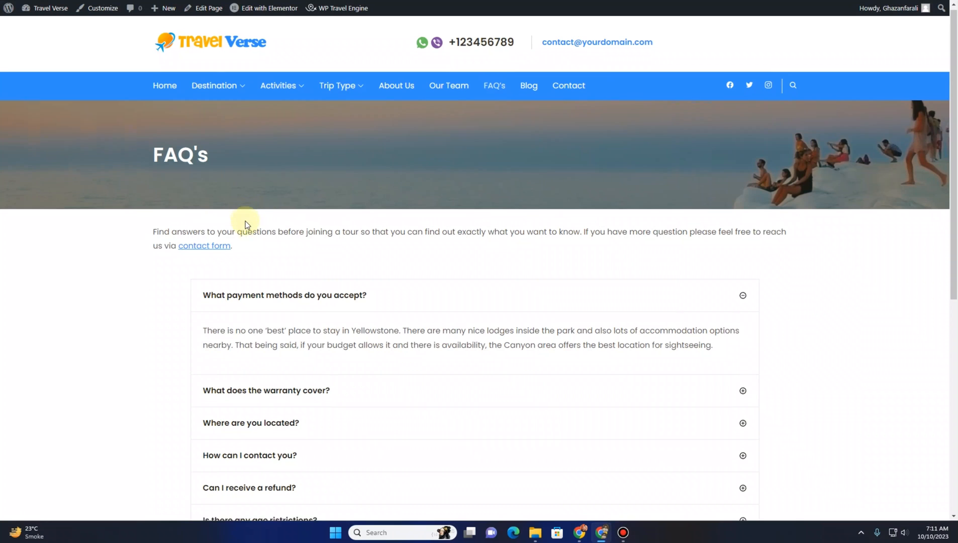
Scroll through the FAQ page to review its questions and answers
{"action": "scroll", "coordinate": [246, 220], "scroll_direction": "down", "scroll_amount": 5}
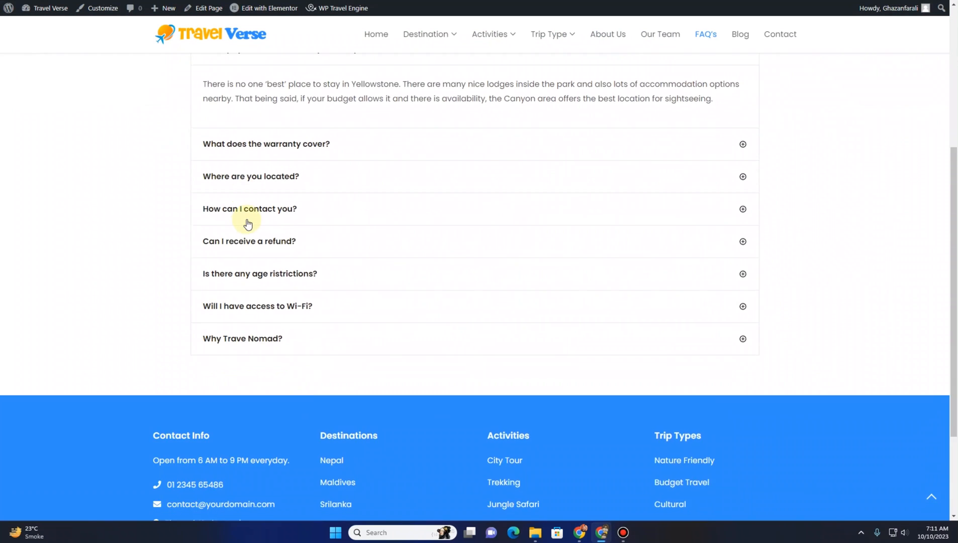
{"action": "scroll", "coordinate": [247, 223], "scroll_direction": "down", "scroll_amount": 2}
{"action": "scroll", "coordinate": [248, 224], "scroll_direction": "up", "scroll_amount": 6}
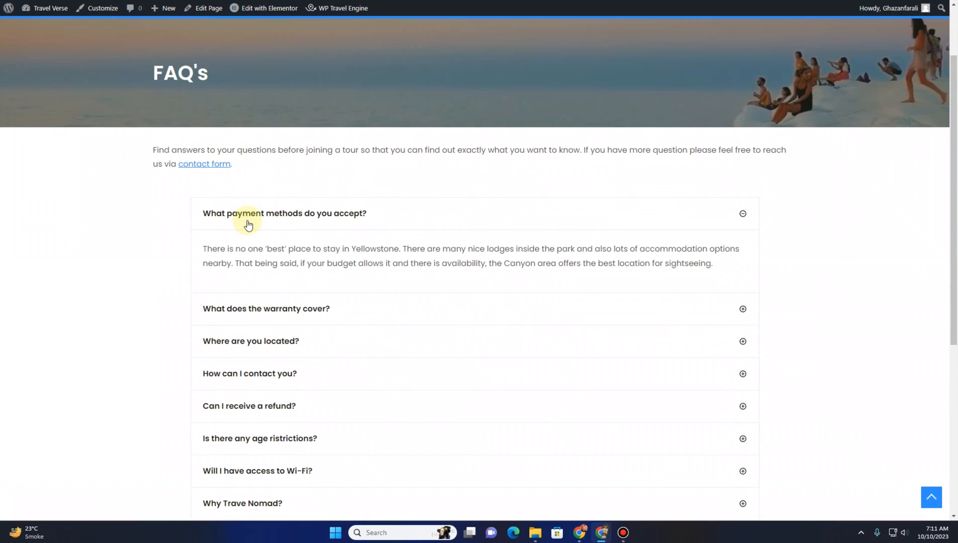
{"action": "scroll", "coordinate": [247, 223], "scroll_direction": "up", "scroll_amount": 3}
Open the FAQ page in Elementor and select its intro section and text block to inspect them
{"action": "mouse_move", "coordinate": [275, 10]}
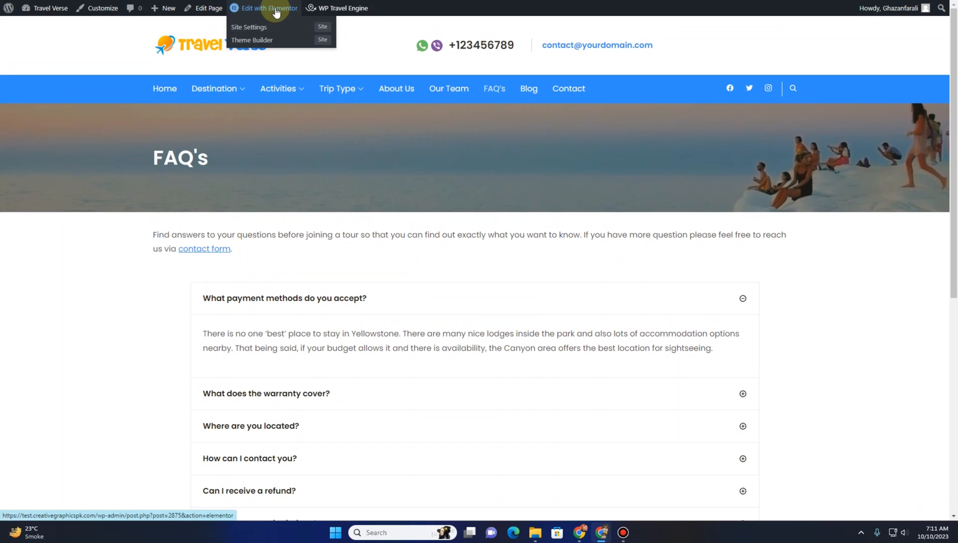
{"action": "left_click", "coordinate": [276, 13]}
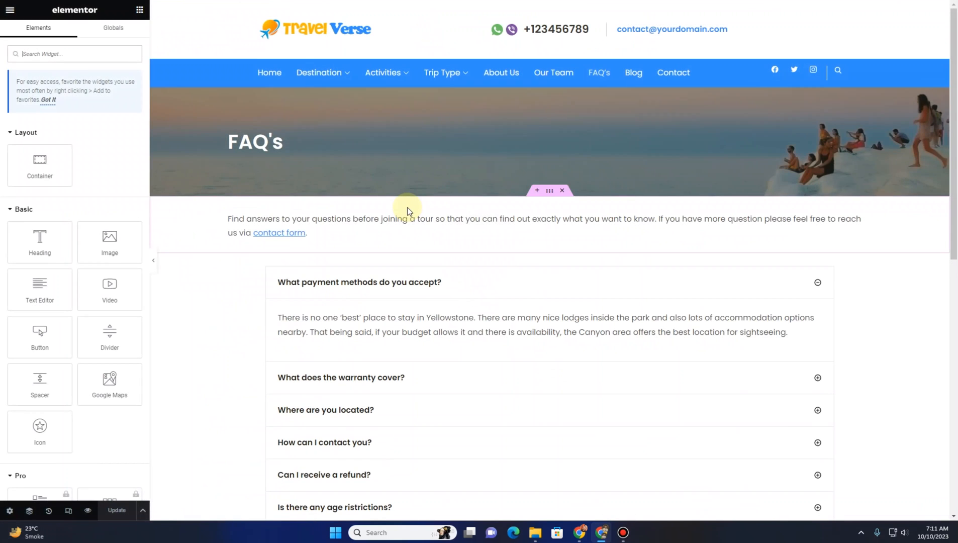
{"action": "scroll", "coordinate": [656, 259], "scroll_direction": "down", "scroll_amount": 1}
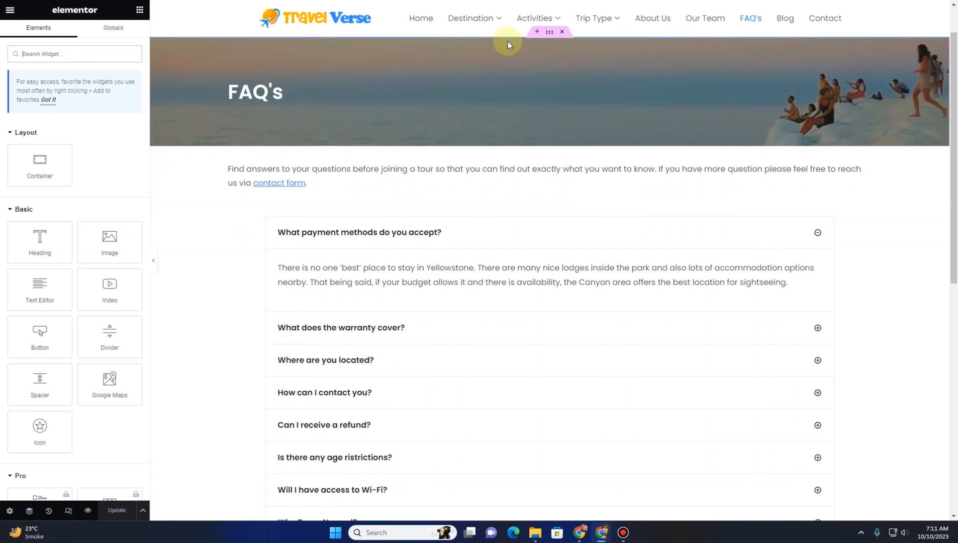
{"action": "left_click", "coordinate": [550, 32]}
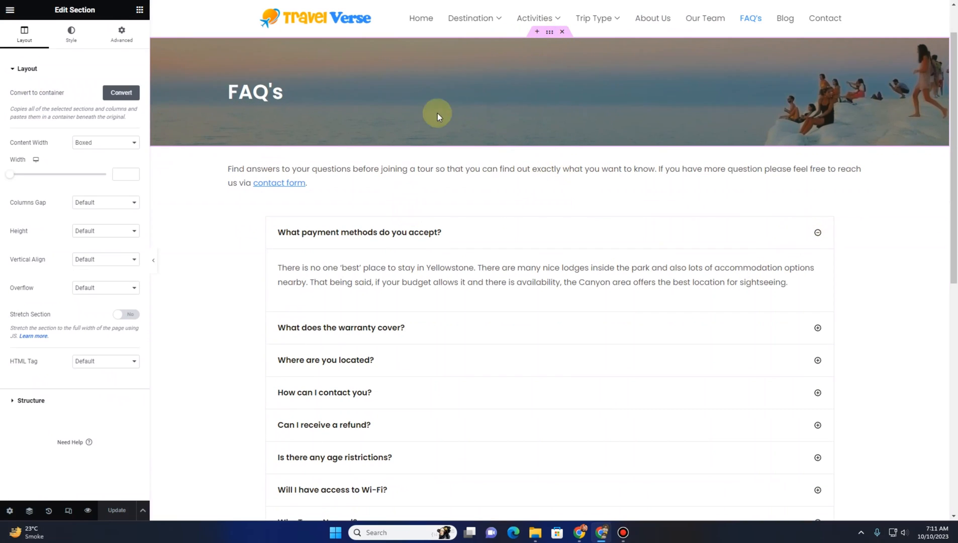
{"action": "left_click", "coordinate": [552, 168]}
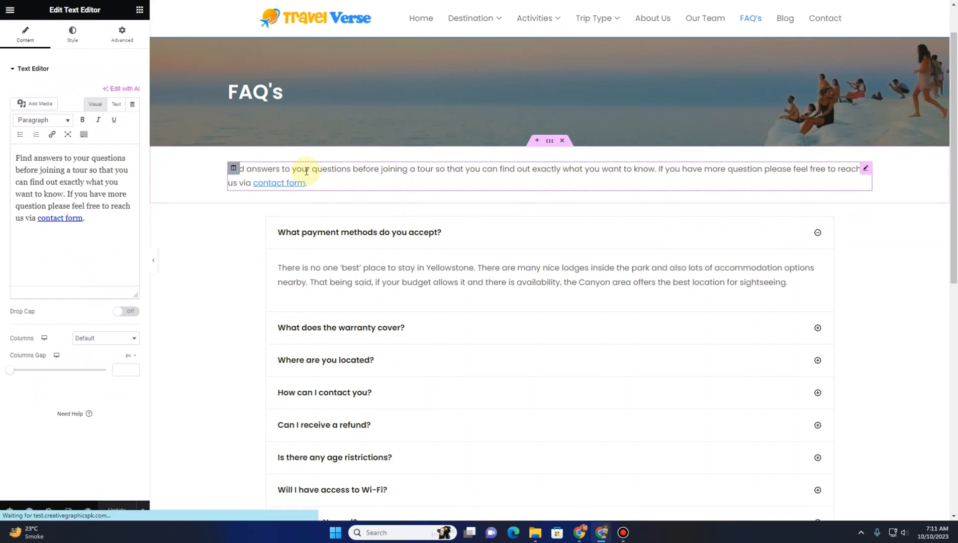
{"action": "left_click", "coordinate": [550, 197]}
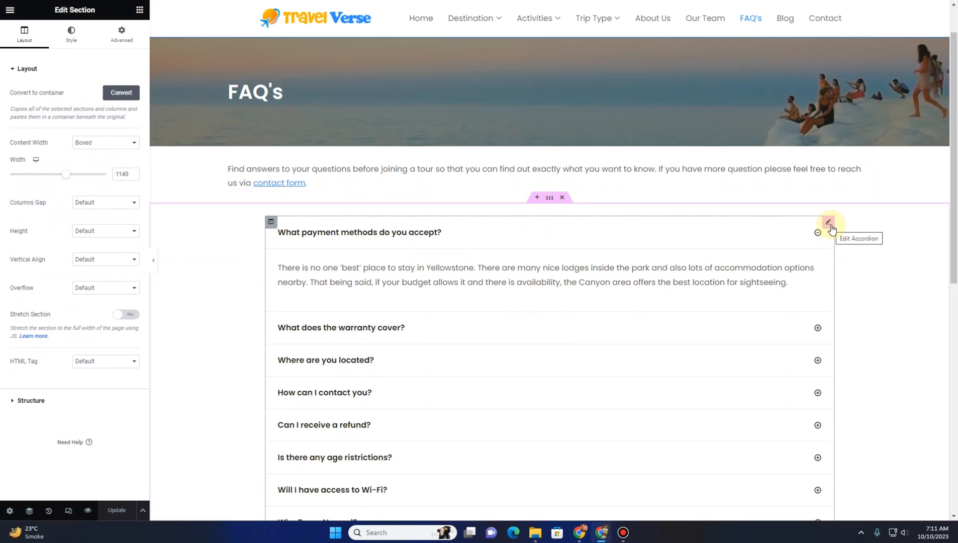
Open the FAQ accordion's first item and select its title and answer text to inspect them
{"action": "left_click", "coordinate": [830, 226]}
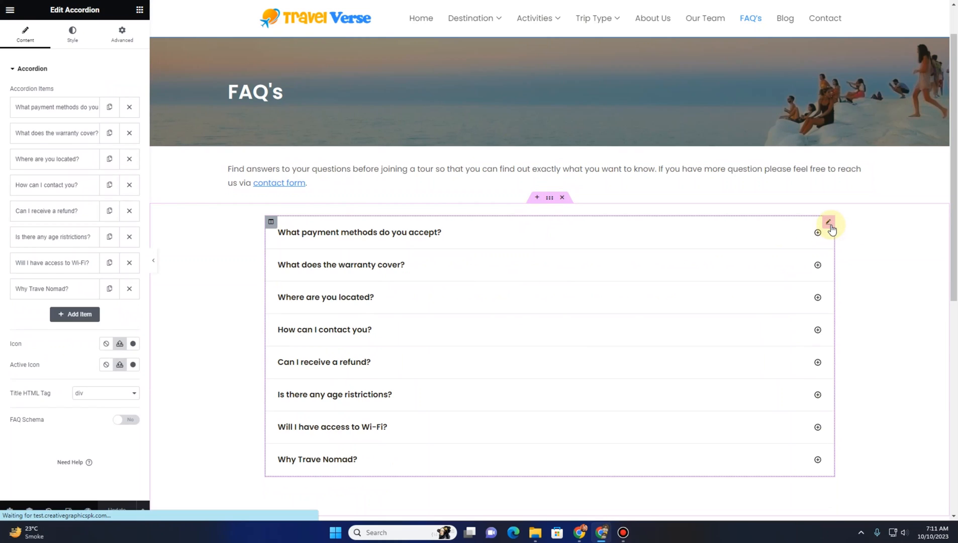
{"action": "left_click", "coordinate": [47, 116]}
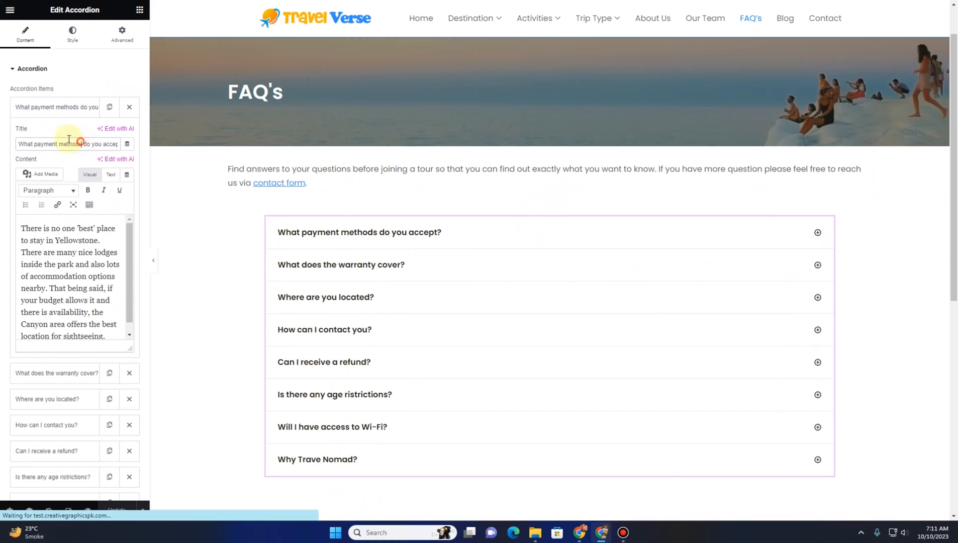
{"action": "left_click_drag", "start_coordinate": [82, 144], "coordinate": [8, 141]}
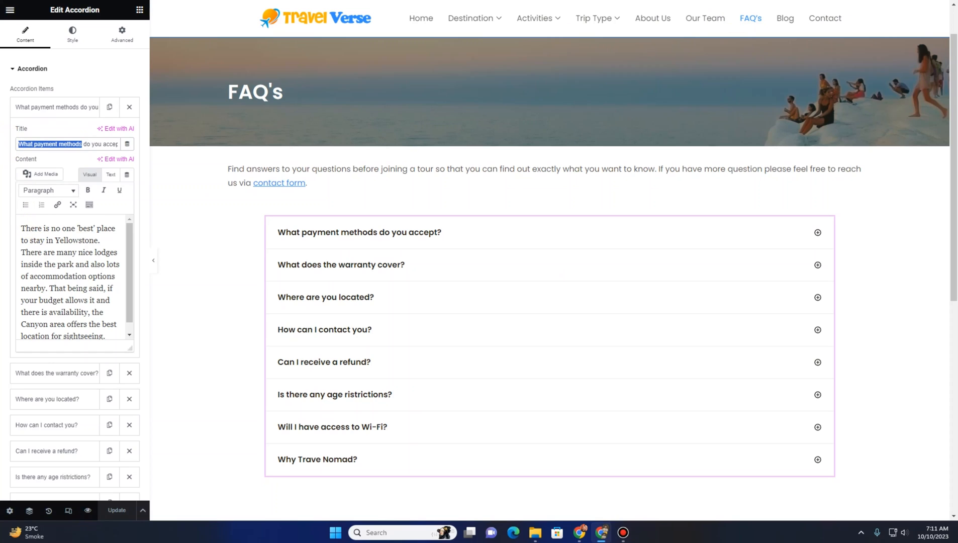
{"action": "left_click", "coordinate": [891, 1]}
{"action": "left_click", "coordinate": [75, 240]}
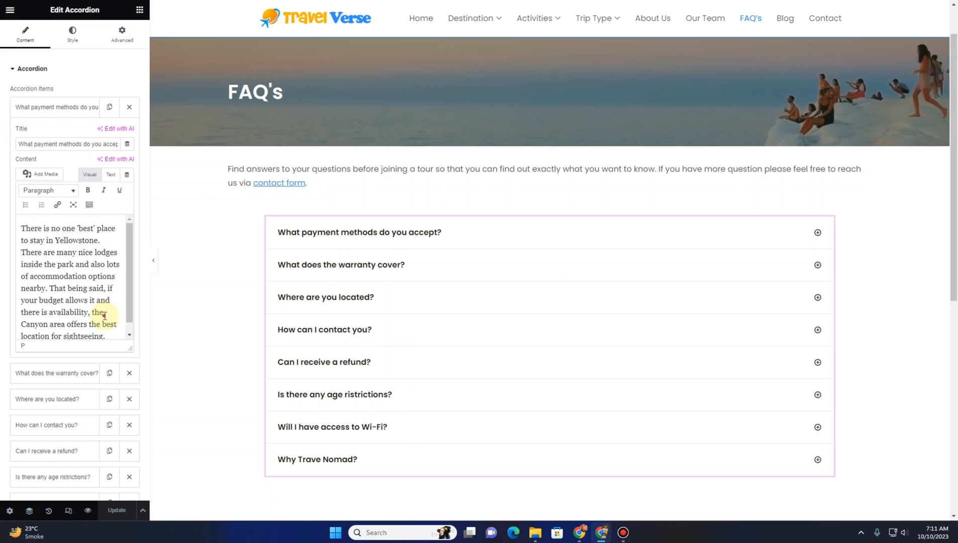
{"action": "left_click_drag", "start_coordinate": [104, 315], "coordinate": [2, 229]}
{"action": "scroll", "coordinate": [1, 233], "scroll_direction": "down", "scroll_amount": 5}
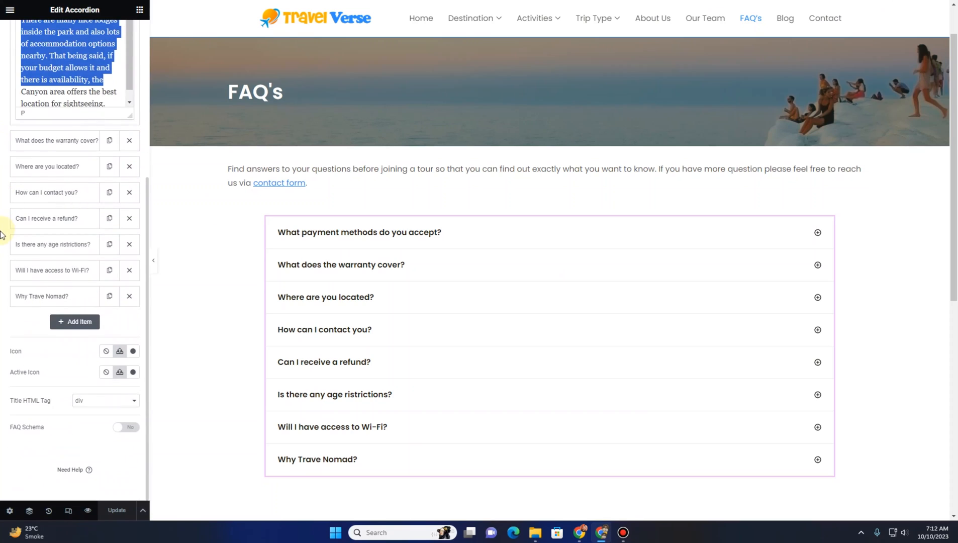
{"action": "left_click", "coordinate": [2, 239]}
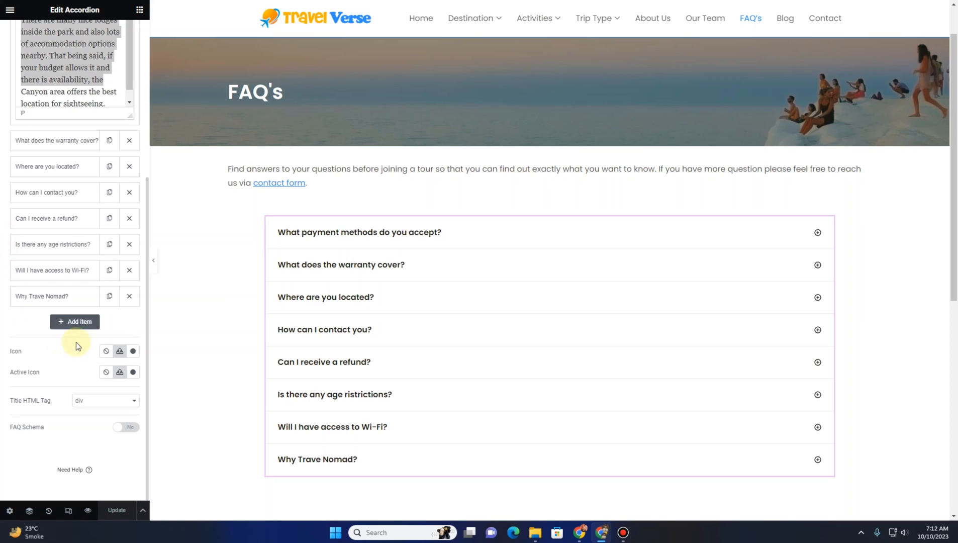
{"action": "left_click", "coordinate": [90, 328]}
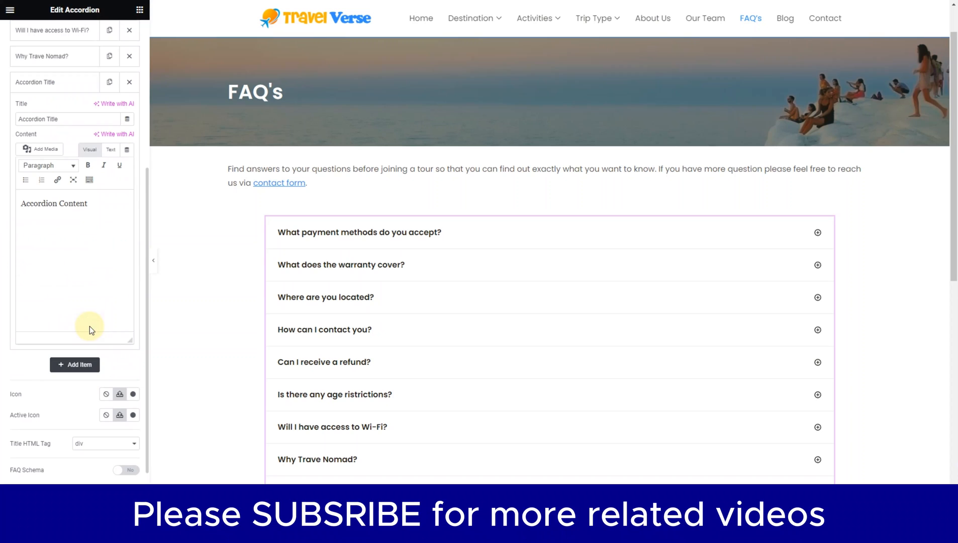
{"action": "triple_click", "coordinate": [71, 117]}
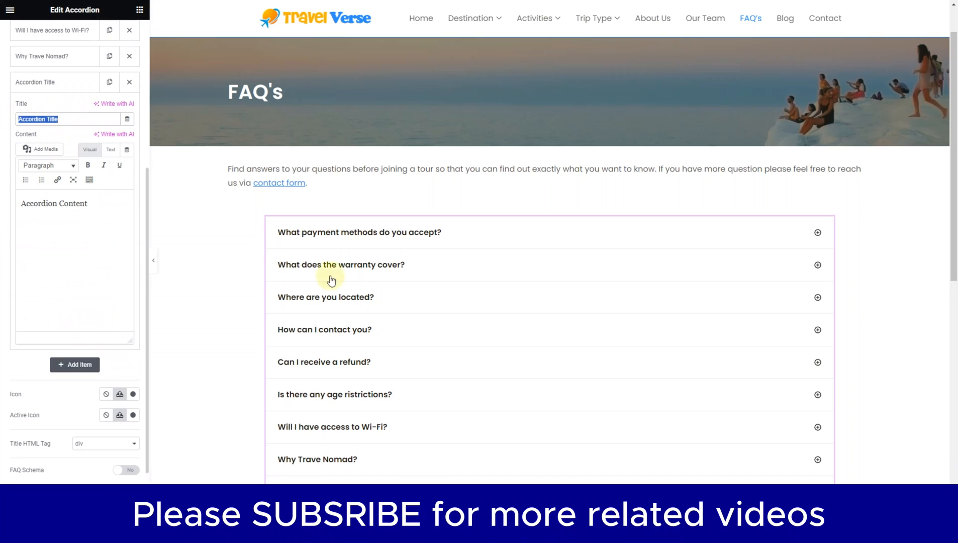
{"action": "scroll", "coordinate": [349, 311], "scroll_direction": "down", "scroll_amount": 5}
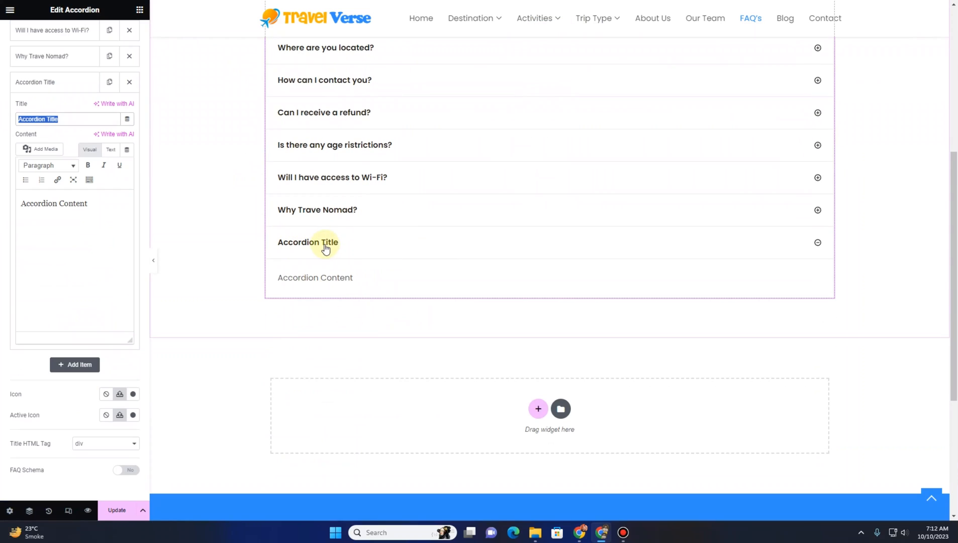
{"action": "left_click_drag", "start_coordinate": [89, 204], "coordinate": [17, 204]}
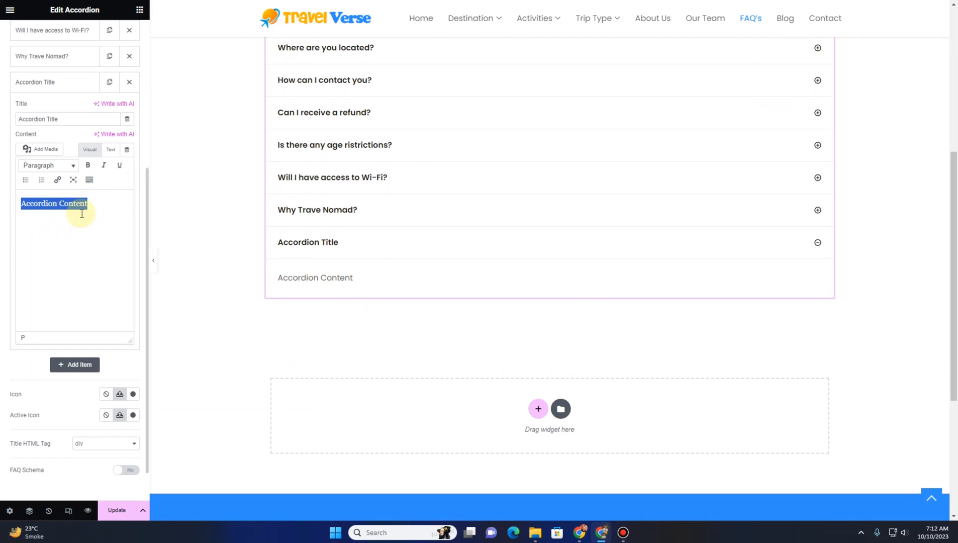
{"action": "left_click", "coordinate": [131, 81]}
Delete the "Why Trave Nomad?" accordion item and update the FAQ page
{"action": "scroll", "coordinate": [59, 201], "scroll_direction": "up", "scroll_amount": 4}
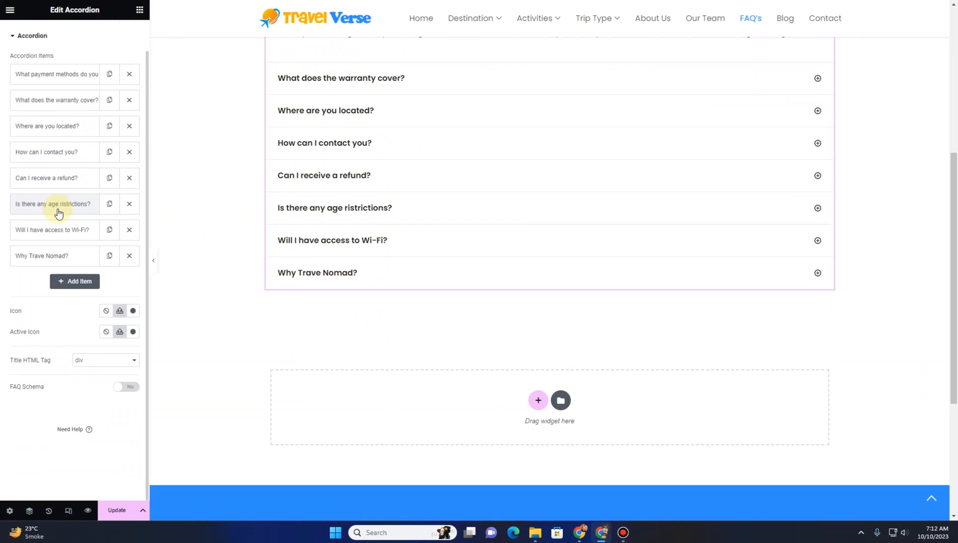
{"action": "left_click", "coordinate": [129, 260]}
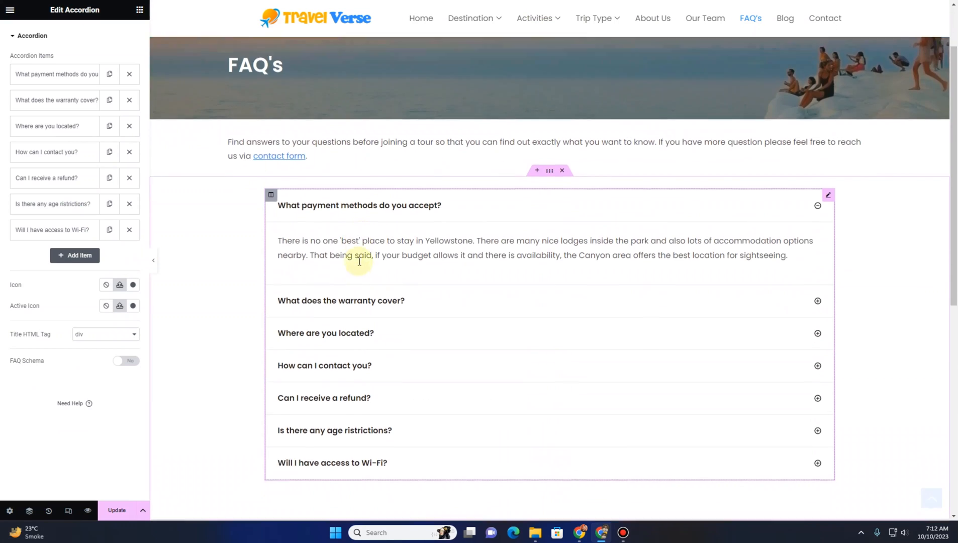
{"action": "scroll", "coordinate": [358, 261], "scroll_direction": "down", "scroll_amount": 2}
{"action": "left_click", "coordinate": [116, 510]}
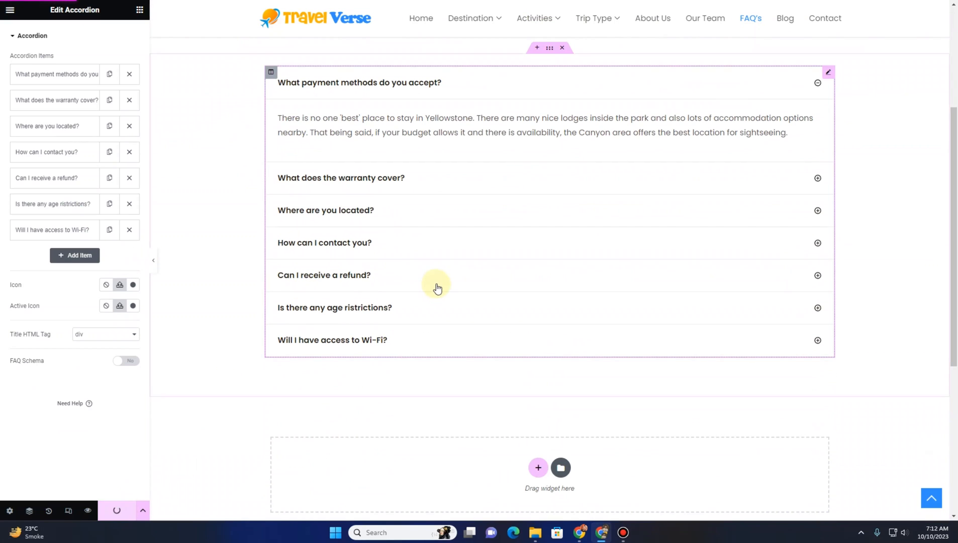
{"action": "scroll", "coordinate": [436, 284], "scroll_direction": "up", "scroll_amount": 4}
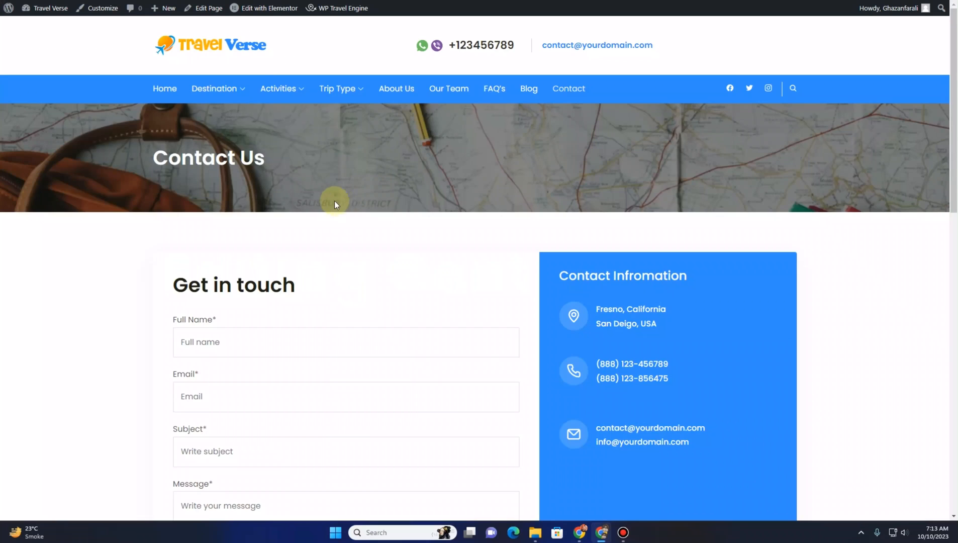
Scroll through the Contact Us page to review its layout
{"action": "scroll", "coordinate": [336, 199], "scroll_direction": "down", "scroll_amount": 5}
{"action": "scroll", "coordinate": [320, 205], "scroll_direction": "down", "scroll_amount": 6}
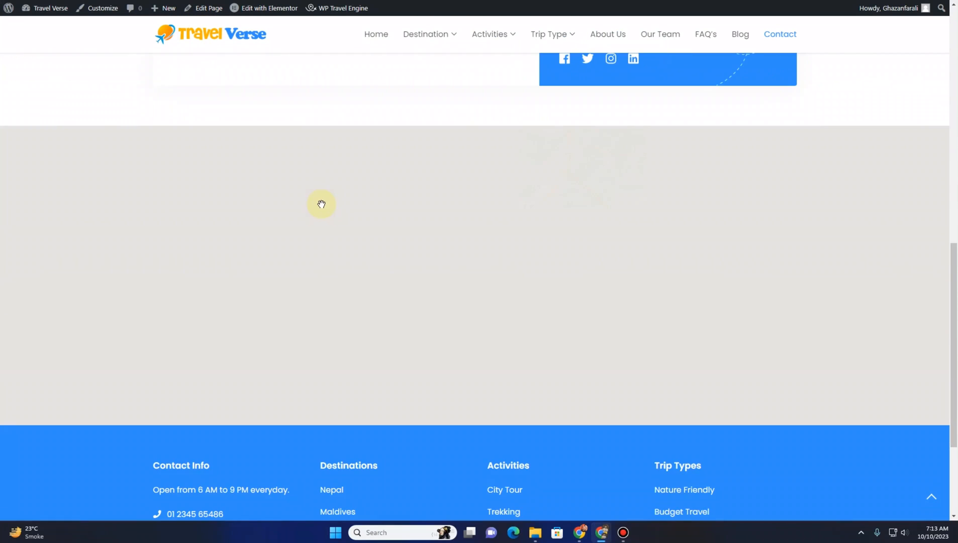
{"action": "scroll", "coordinate": [317, 202], "scroll_direction": "up", "scroll_amount": 10}
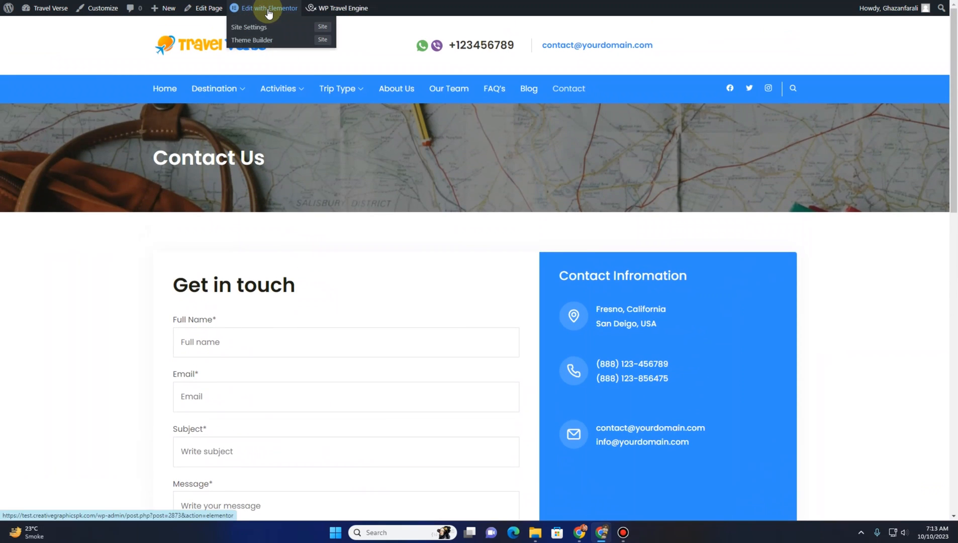
Open the Contact page in Elementor and change the form heading to "Have a Question?"
{"action": "left_click", "coordinate": [269, 8]}
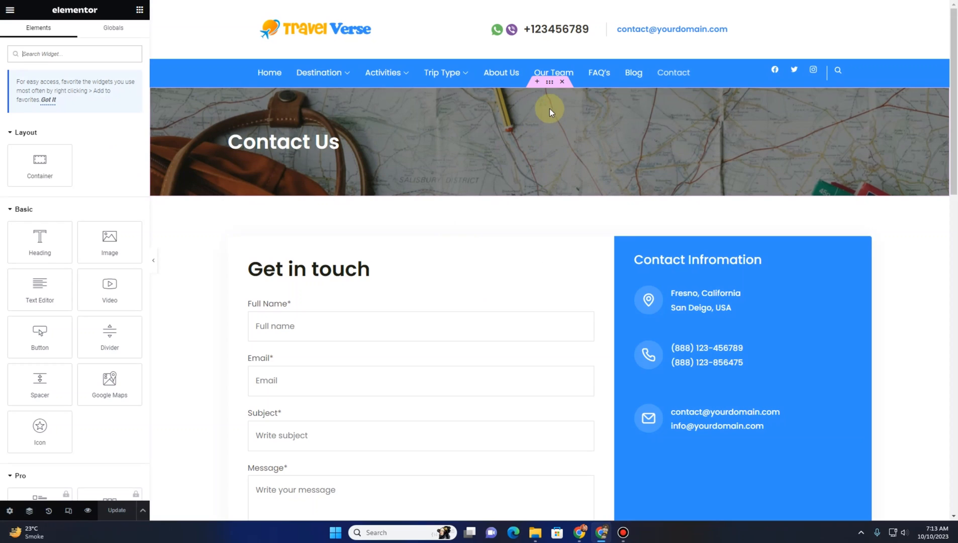
{"action": "left_click", "coordinate": [549, 83]}
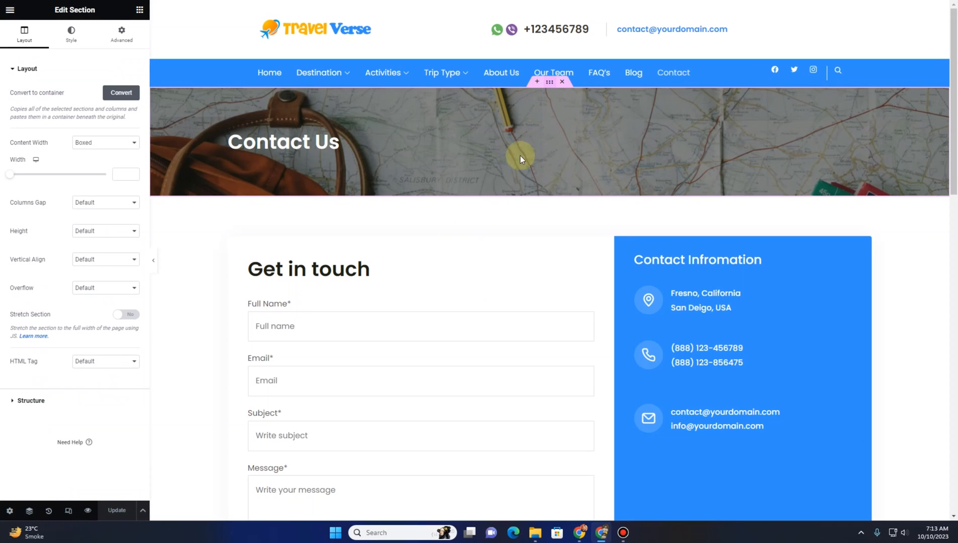
{"action": "left_click", "coordinate": [347, 268]}
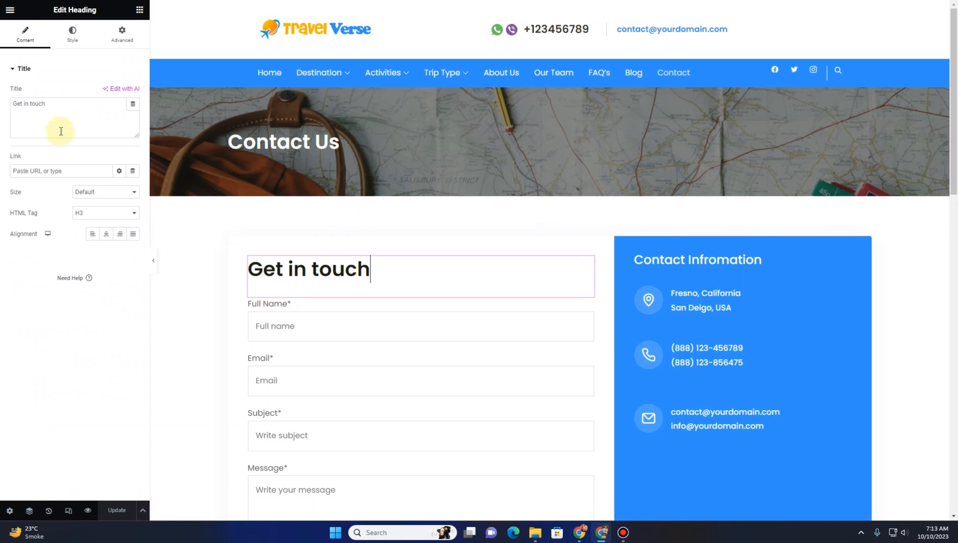
{"action": "left_click_drag", "start_coordinate": [75, 108], "coordinate": [2, 95]}
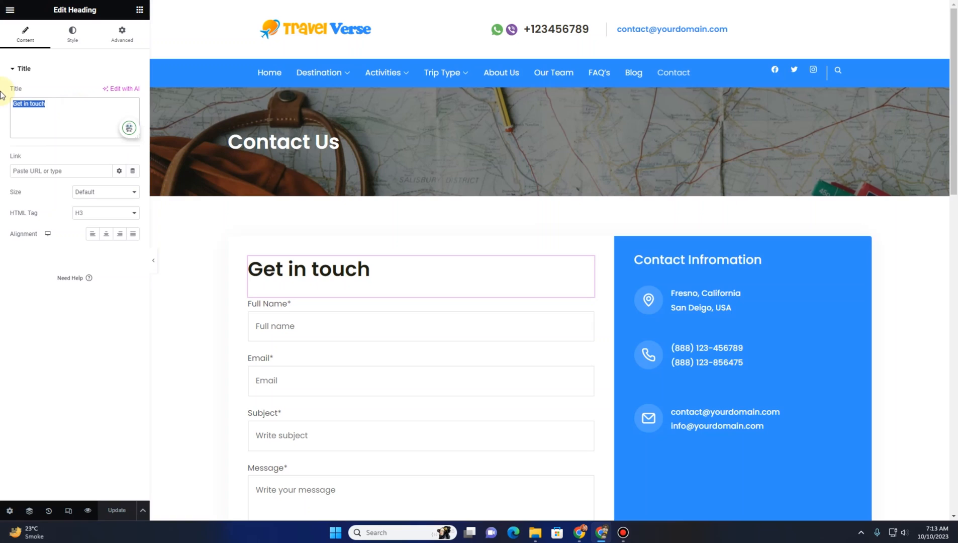
{"action": "type", "text": "Have a Question?"}
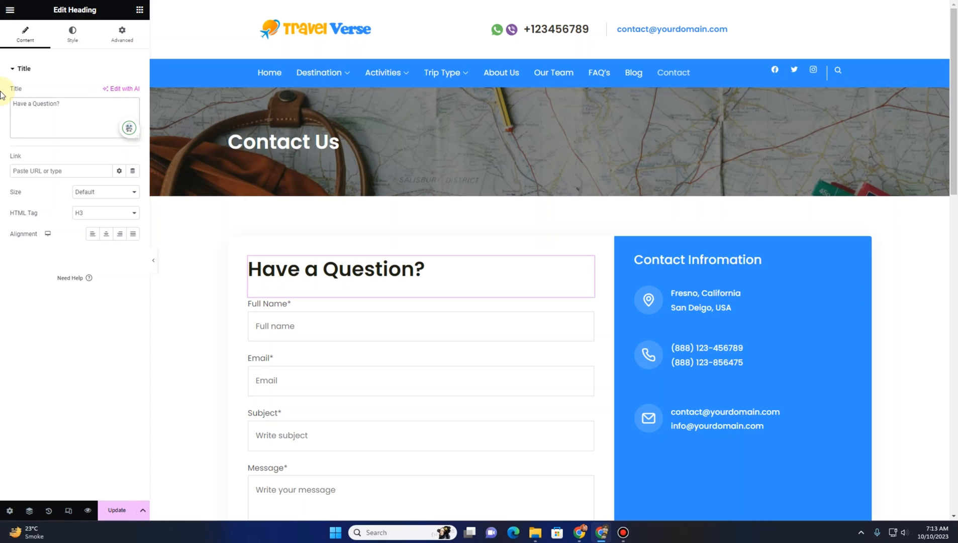
Select the contact form widget and inspect which form it uses
{"action": "scroll", "coordinate": [322, 260], "scroll_direction": "down", "scroll_amount": 3}
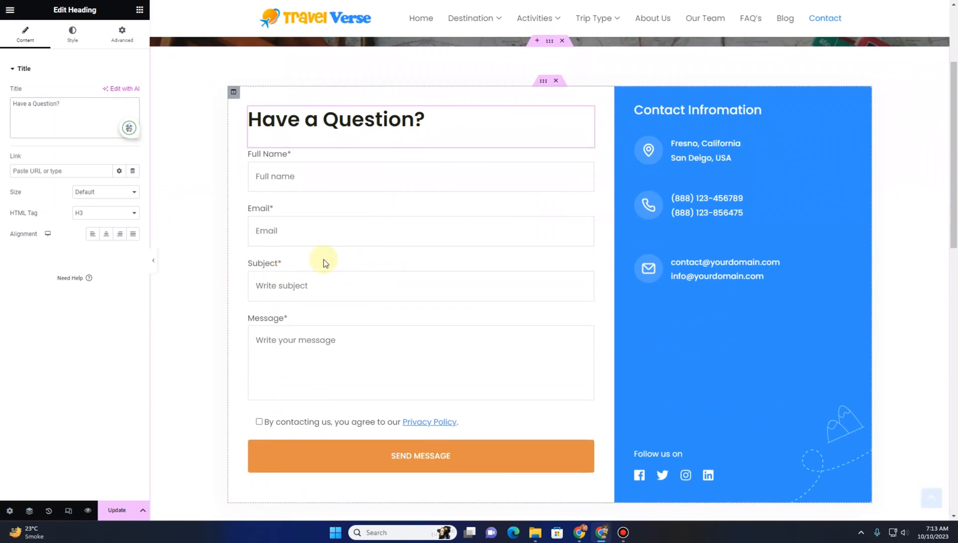
{"action": "left_click", "coordinate": [587, 156]}
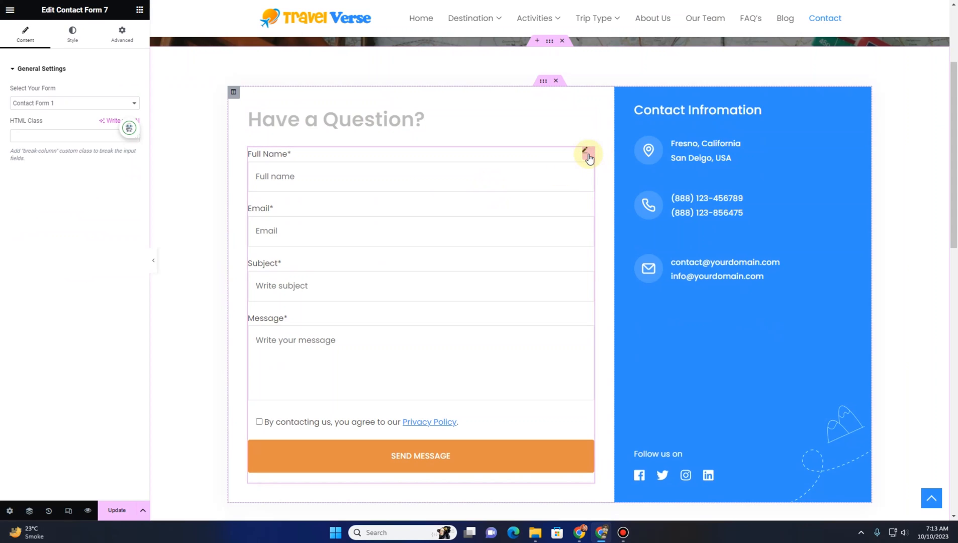
{"action": "left_click", "coordinate": [52, 105]}
{"action": "left_click", "coordinate": [53, 104]}
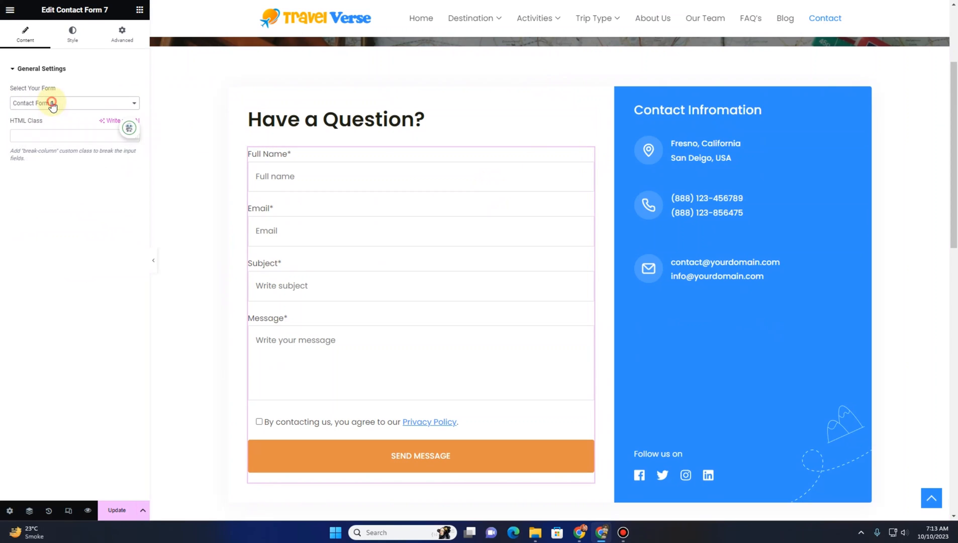
{"action": "left_click", "coordinate": [348, 284]}
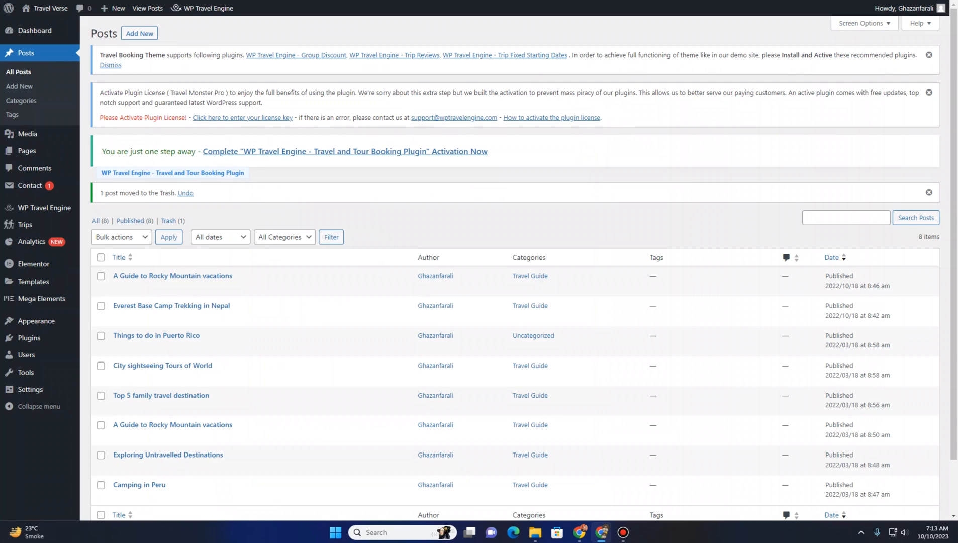
{"action": "left_click", "coordinate": [33, 191]}
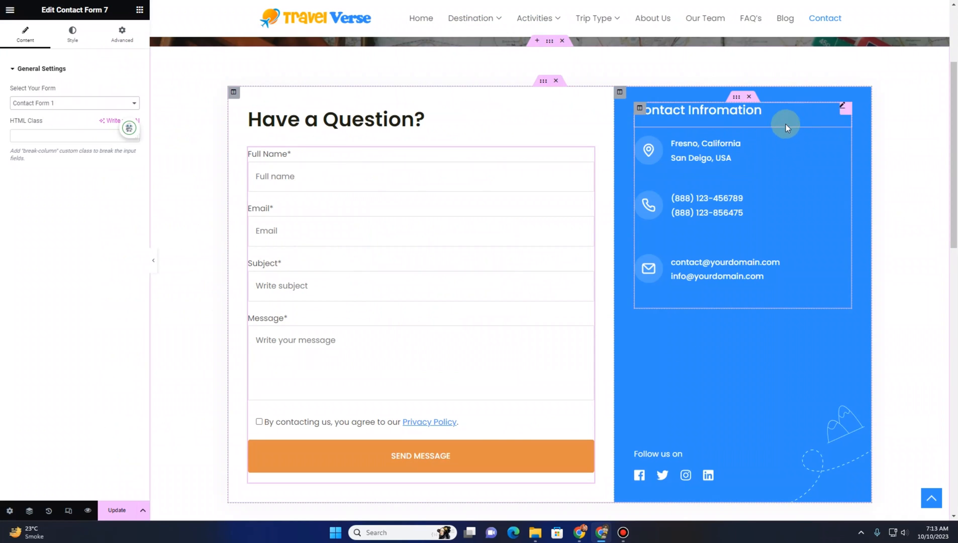
{"action": "left_click", "coordinate": [758, 110]}
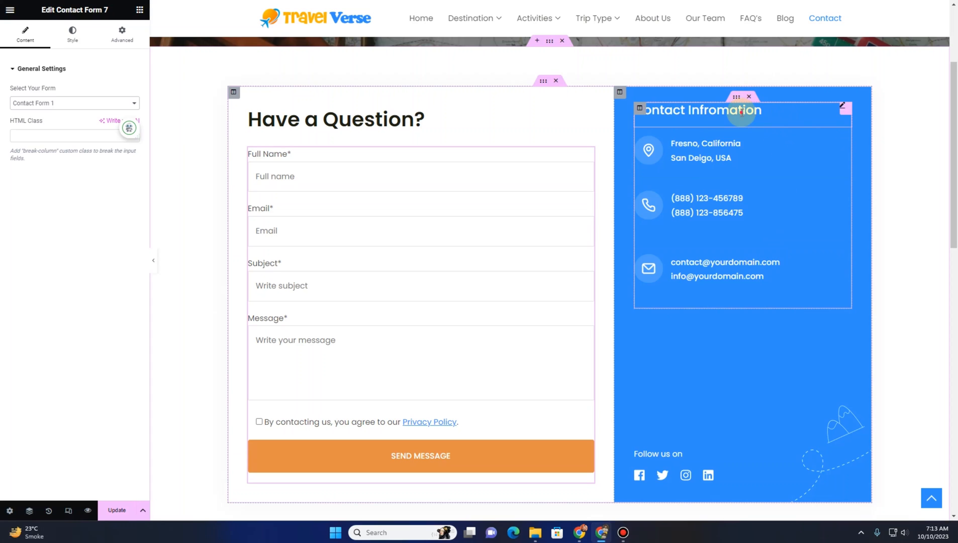
{"action": "left_click", "coordinate": [733, 159]}
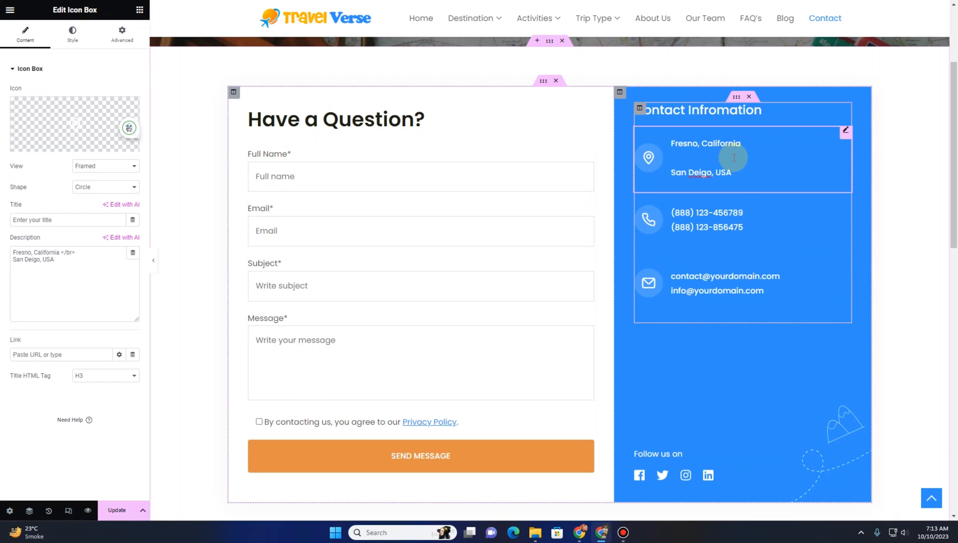
{"action": "left_click", "coordinate": [731, 220]}
{"action": "left_click", "coordinate": [730, 295]}
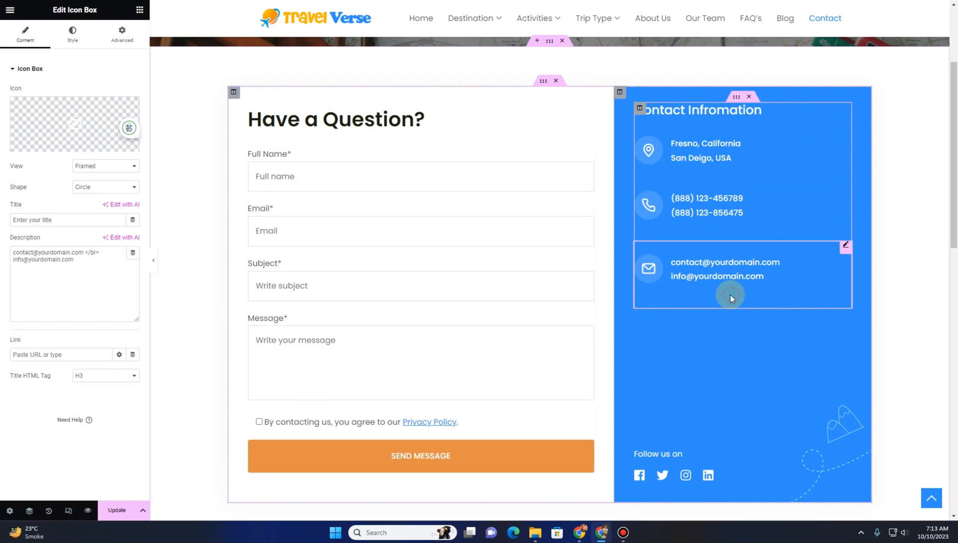
{"action": "scroll", "coordinate": [721, 332], "scroll_direction": "down", "scroll_amount": 3}
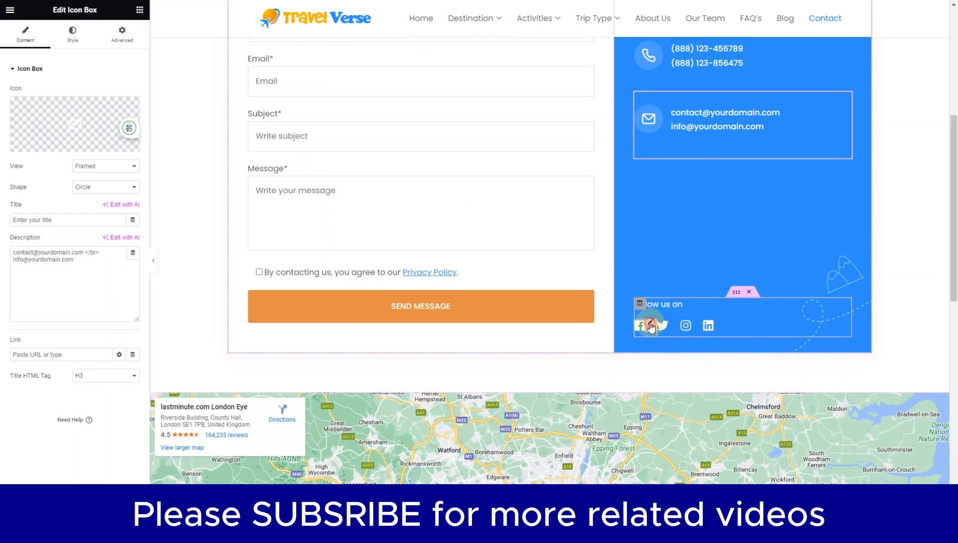
{"action": "left_click", "coordinate": [650, 326]}
{"action": "left_click", "coordinate": [49, 194]}
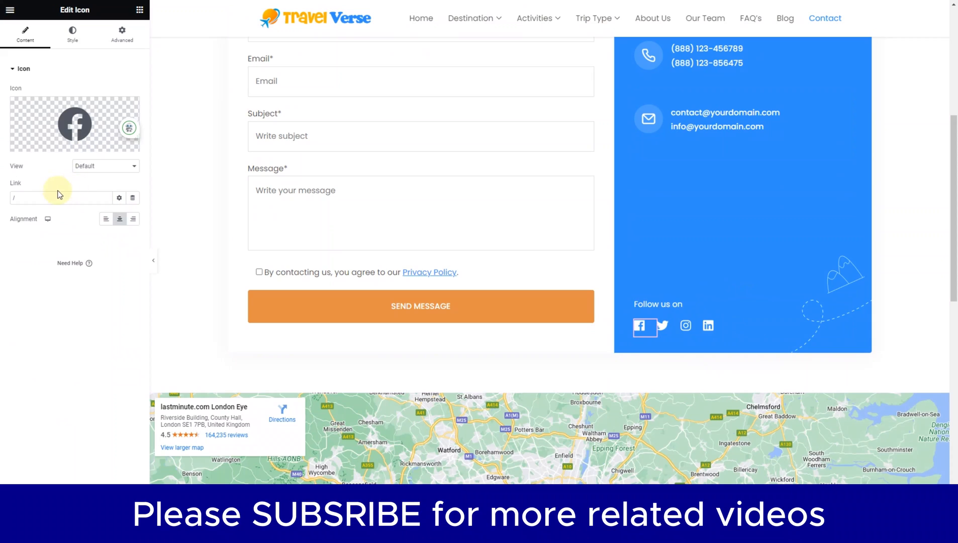
{"action": "left_click", "coordinate": [50, 195]}
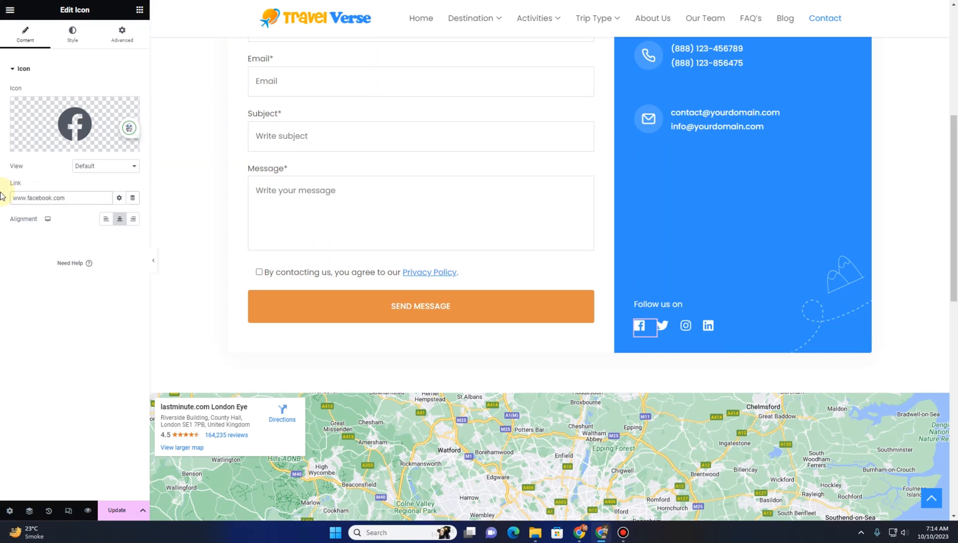
Set the Google Maps location below the form to Islamabad and update the Contact page
{"action": "scroll", "coordinate": [220, 179], "scroll_direction": "down", "scroll_amount": 3}
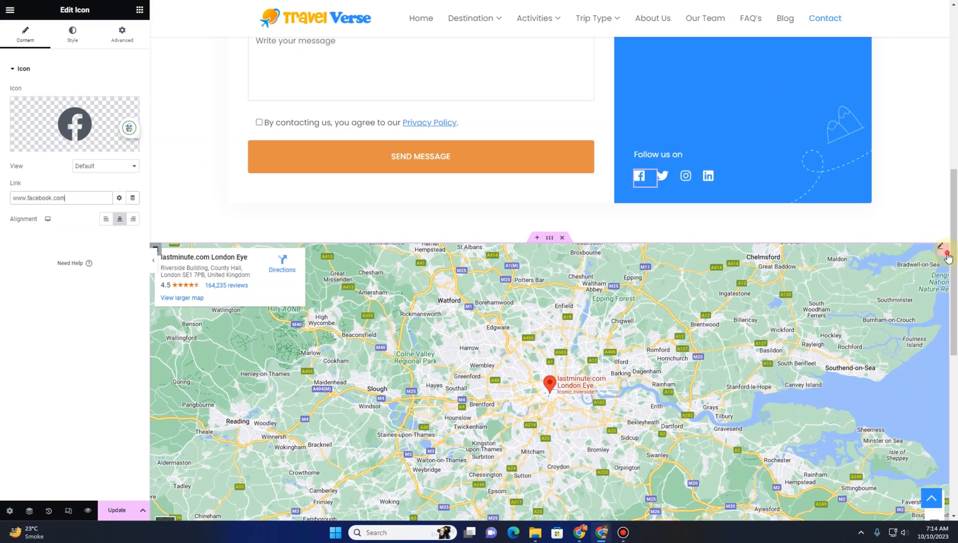
{"action": "left_click", "coordinate": [948, 258]}
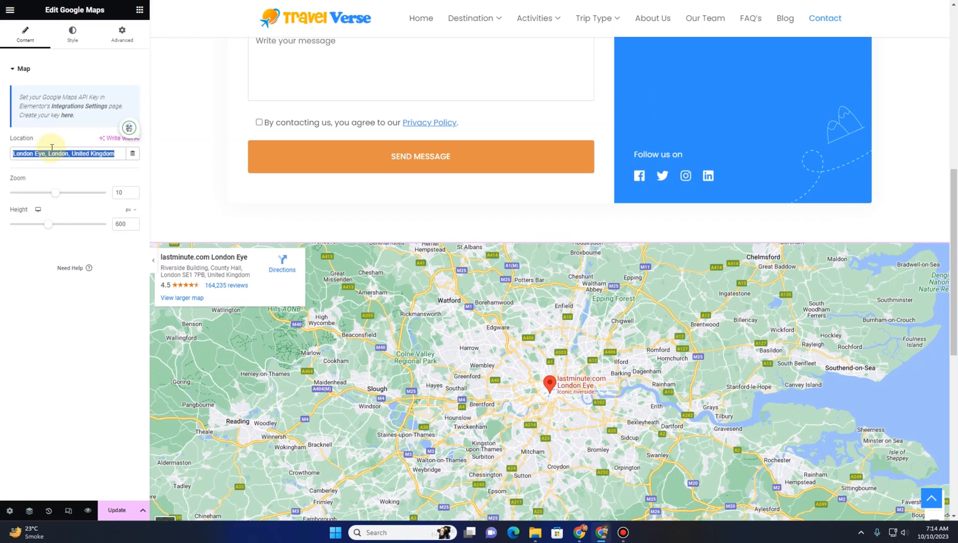
{"action": "type", "text": "Pakistan"}
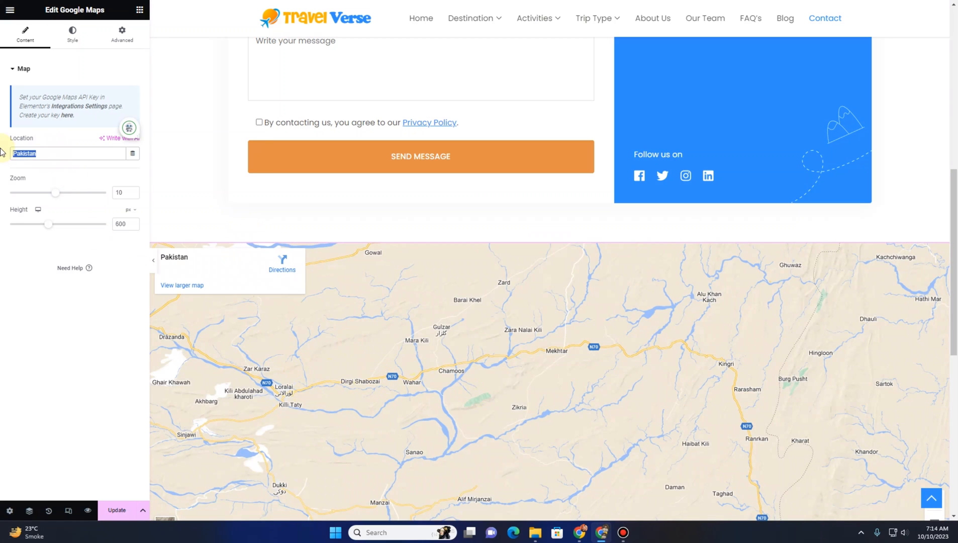
{"action": "type", "text": "Islamabad"}
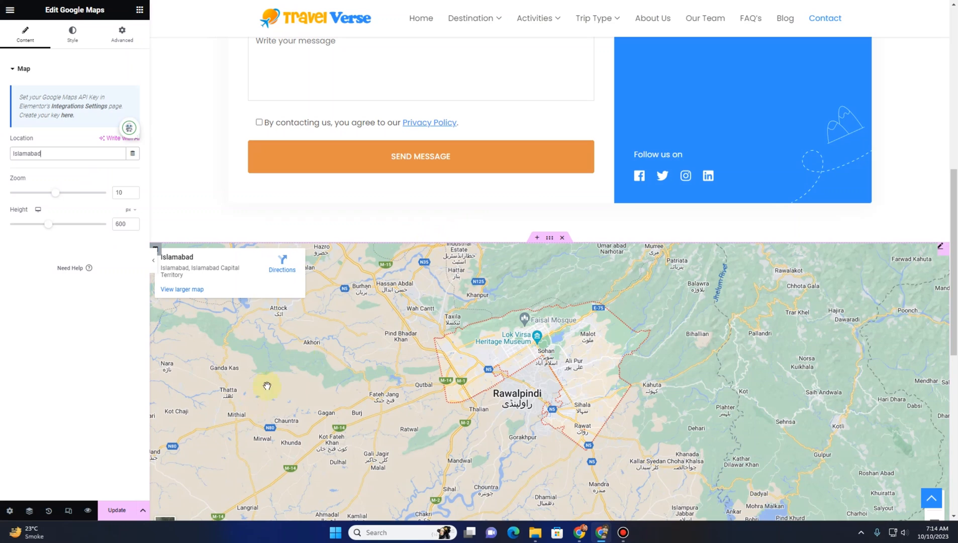
{"action": "left_click", "coordinate": [119, 512]}
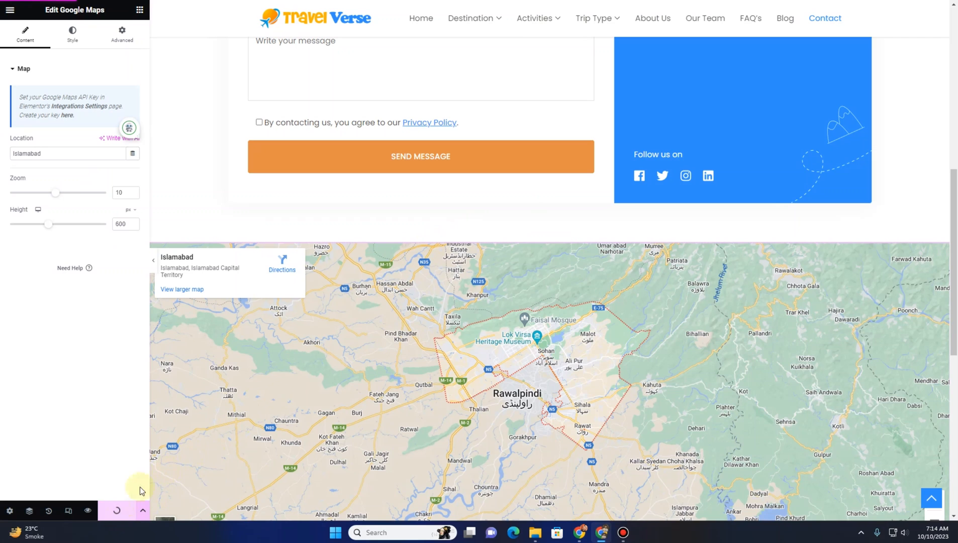
Open the live homepage and scroll through its popular trips and popular destinations sections to review them
{"action": "scroll", "coordinate": [334, 357], "scroll_direction": "up", "scroll_amount": 9}
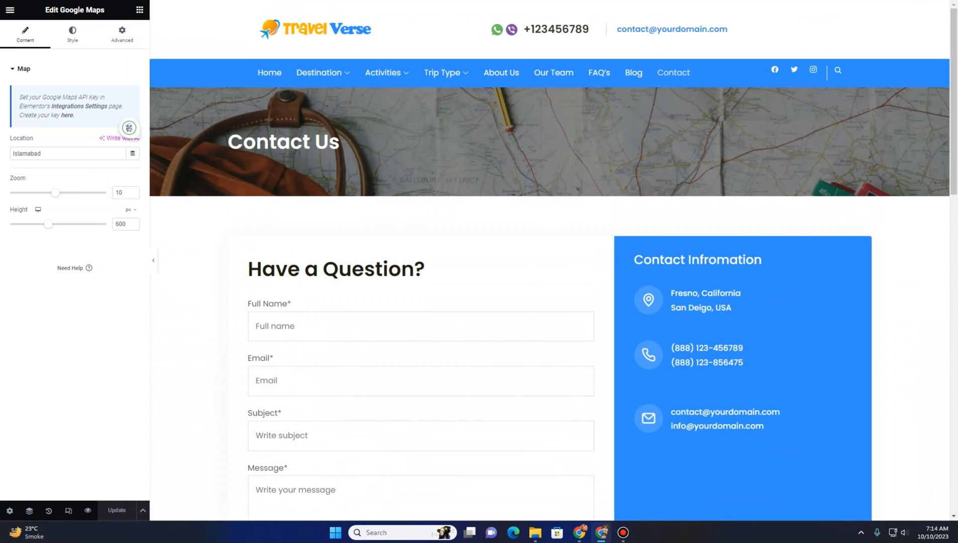
{"action": "key", "text": "Return"}
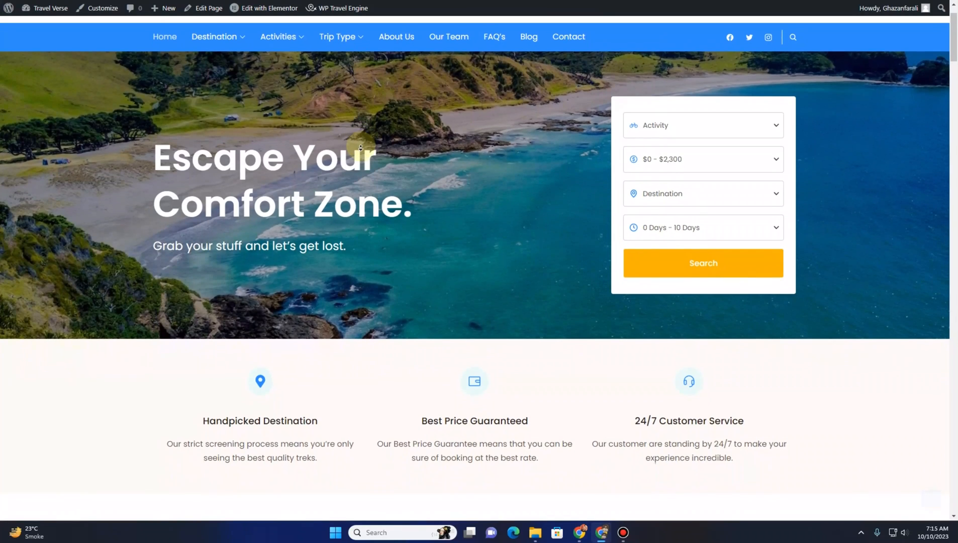
{"action": "scroll", "coordinate": [372, 149], "scroll_direction": "down", "scroll_amount": 2}
{"action": "scroll", "coordinate": [361, 152], "scroll_direction": "down", "scroll_amount": 2}
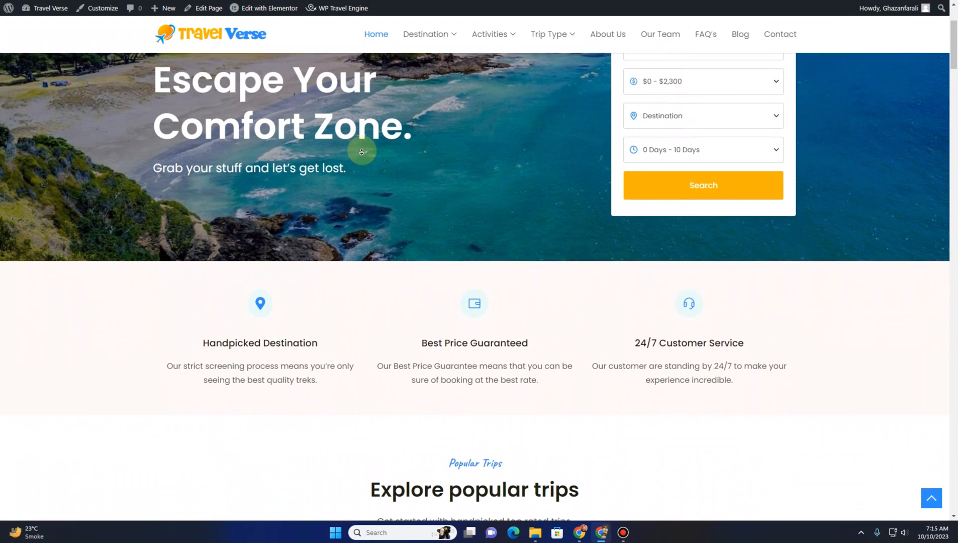
{"action": "scroll", "coordinate": [361, 152], "scroll_direction": "down", "scroll_amount": 2}
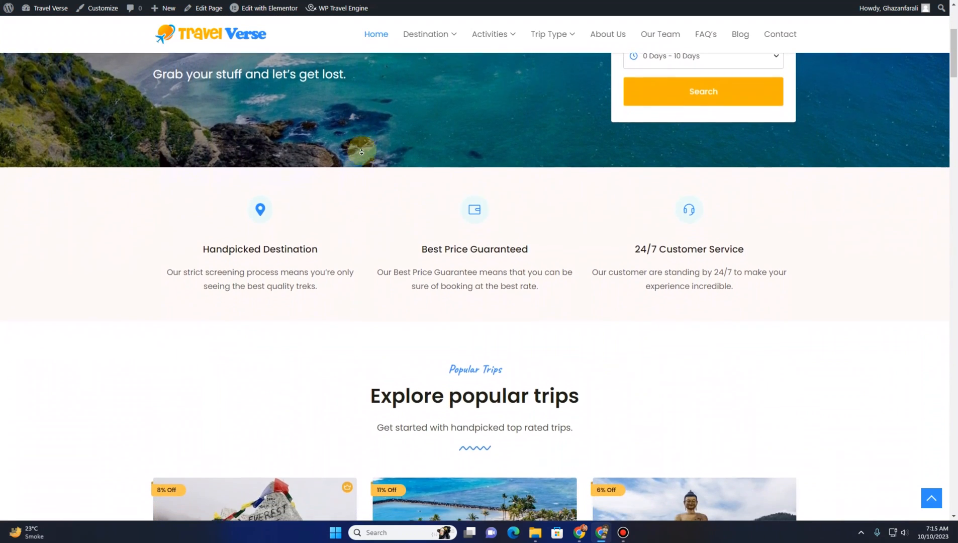
{"action": "scroll", "coordinate": [362, 152], "scroll_direction": "down", "scroll_amount": 2}
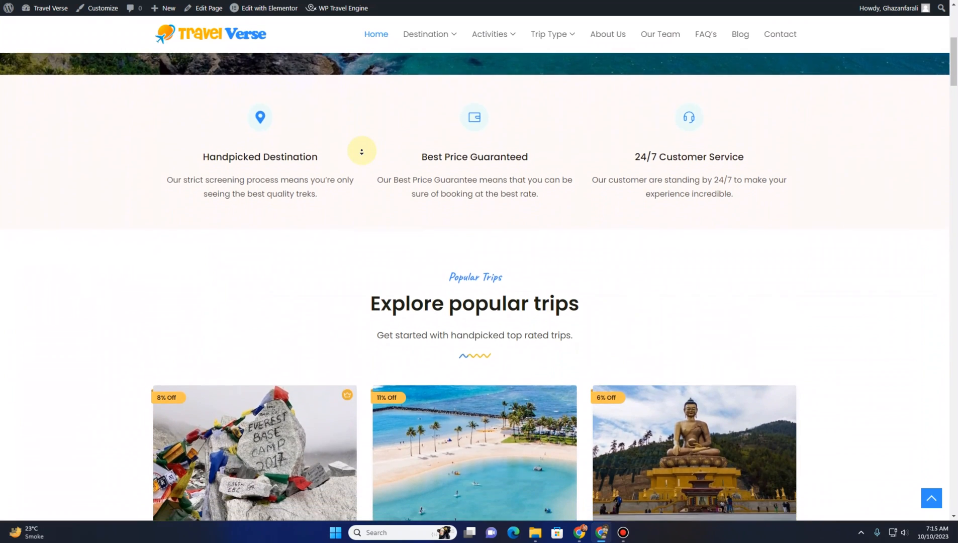
{"action": "scroll", "coordinate": [361, 151], "scroll_direction": "down", "scroll_amount": 3}
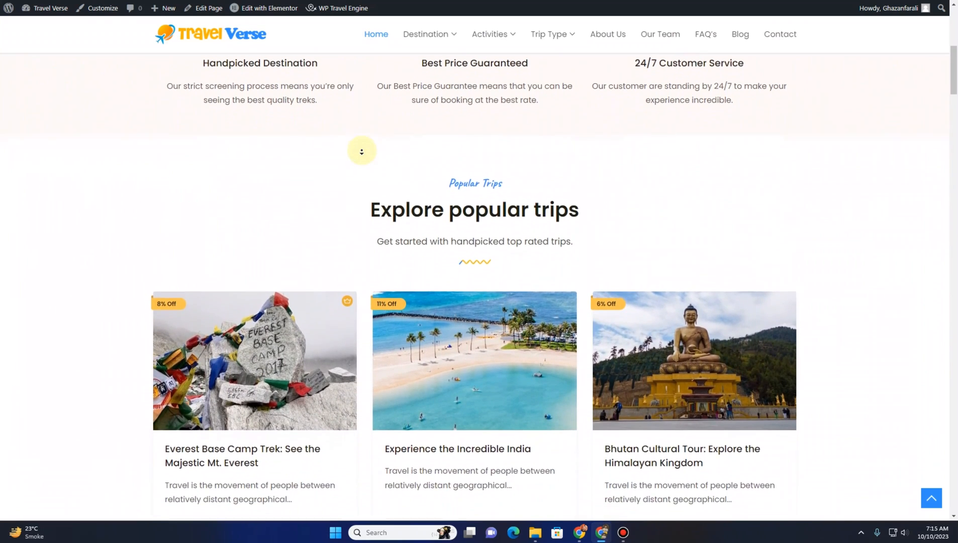
{"action": "scroll", "coordinate": [362, 152], "scroll_direction": "down", "scroll_amount": 1}
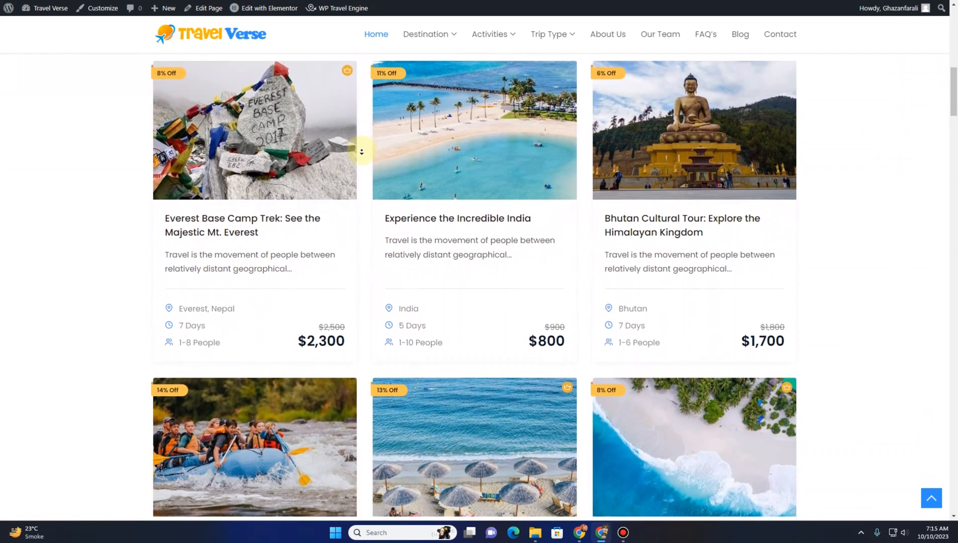
{"action": "scroll", "coordinate": [361, 151], "scroll_direction": "down", "scroll_amount": 2}
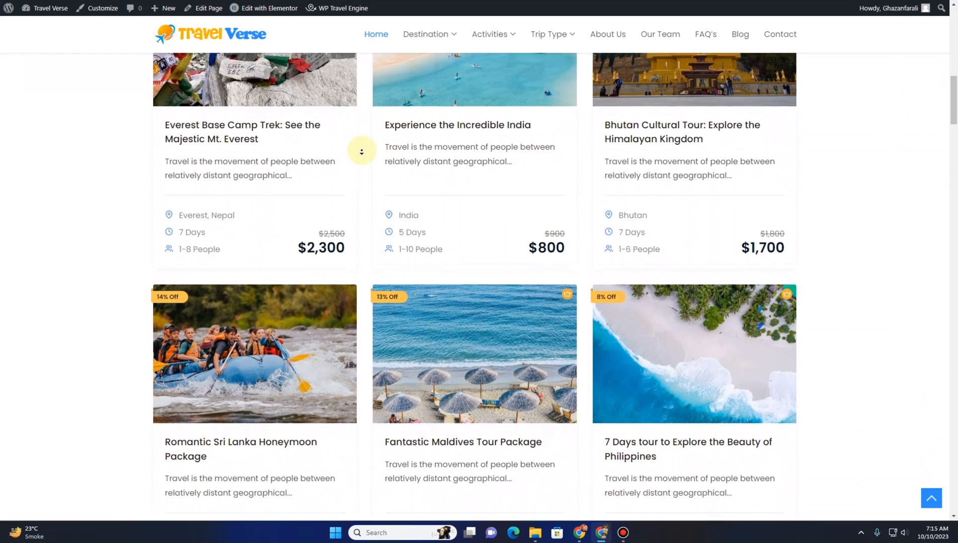
{"action": "scroll", "coordinate": [361, 151], "scroll_direction": "down", "scroll_amount": 2}
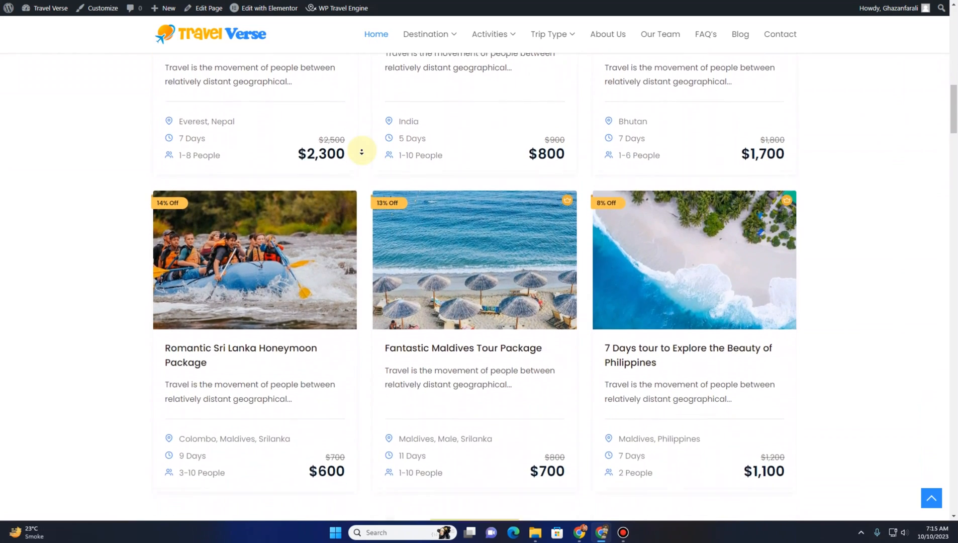
{"action": "scroll", "coordinate": [361, 151], "scroll_direction": "down", "scroll_amount": 2}
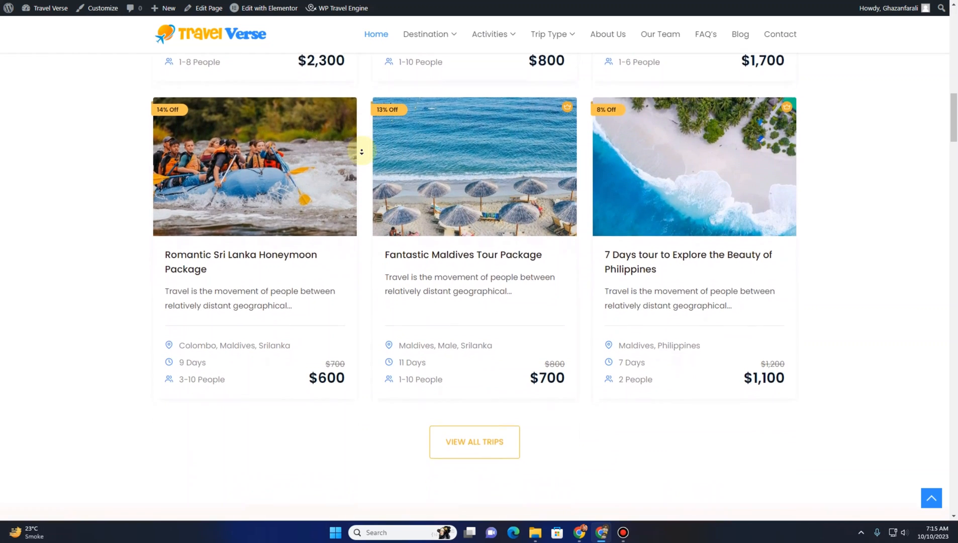
{"action": "scroll", "coordinate": [361, 151], "scroll_direction": "down", "scroll_amount": 2}
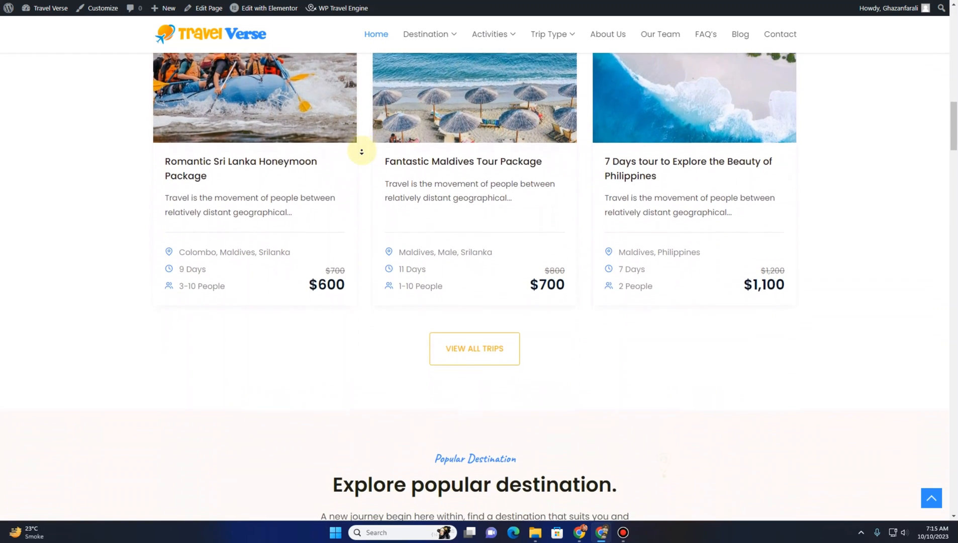
{"action": "scroll", "coordinate": [361, 151], "scroll_direction": "down", "scroll_amount": 2}
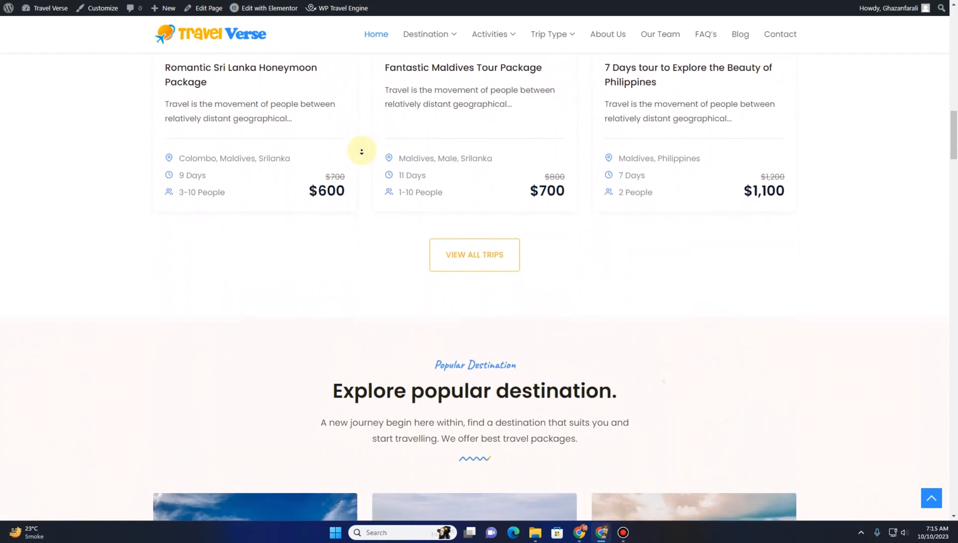
{"action": "scroll", "coordinate": [361, 151], "scroll_direction": "down", "scroll_amount": 1}
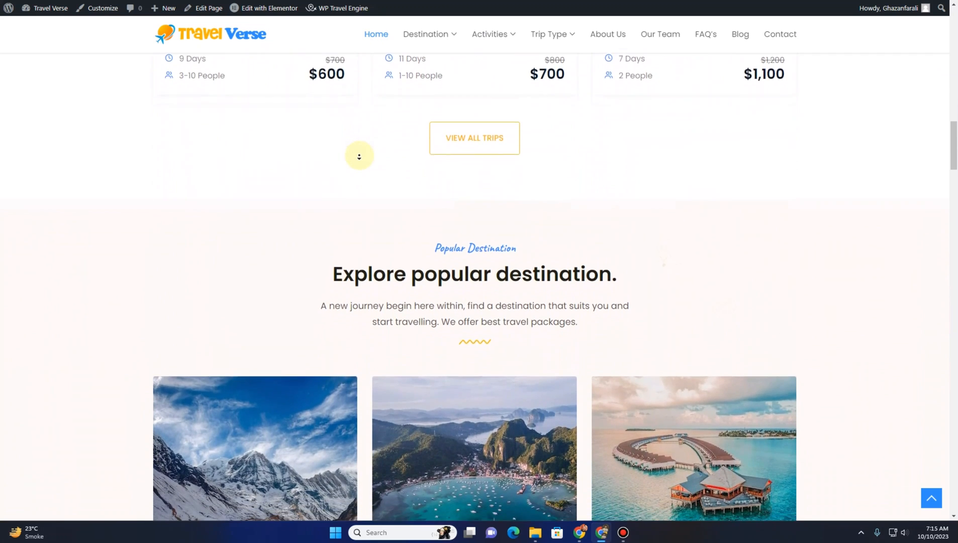
{"action": "scroll", "coordinate": [359, 156], "scroll_direction": "down", "scroll_amount": 5}
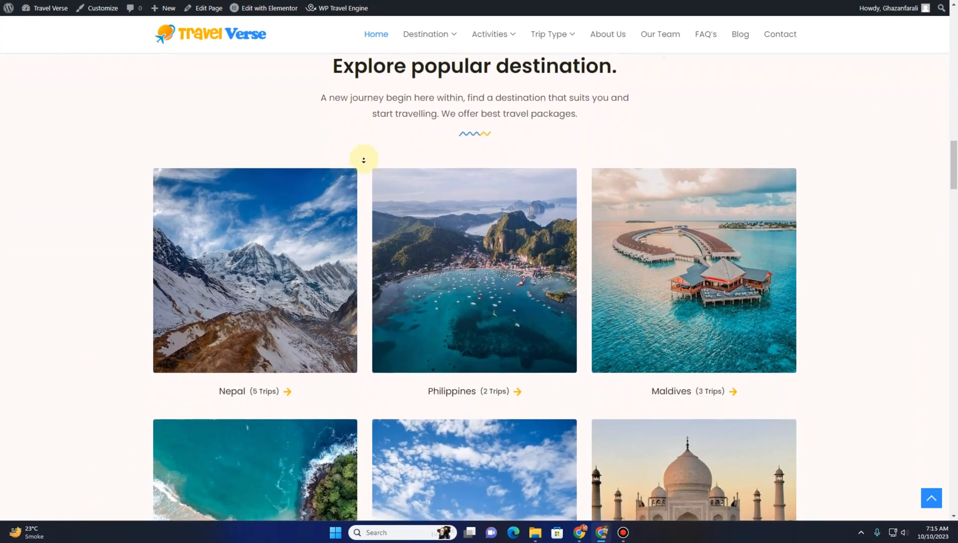
{"action": "scroll", "coordinate": [364, 159], "scroll_direction": "down", "scroll_amount": 5}
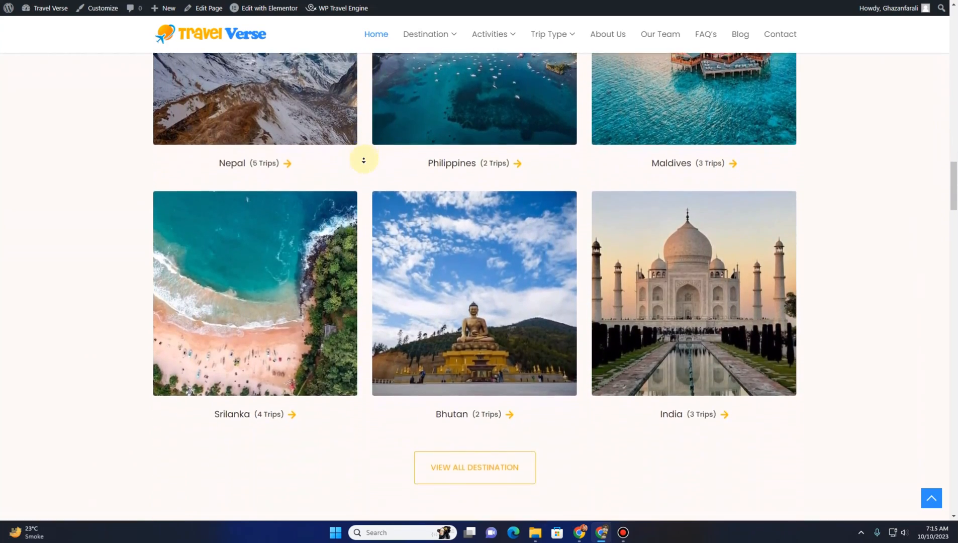